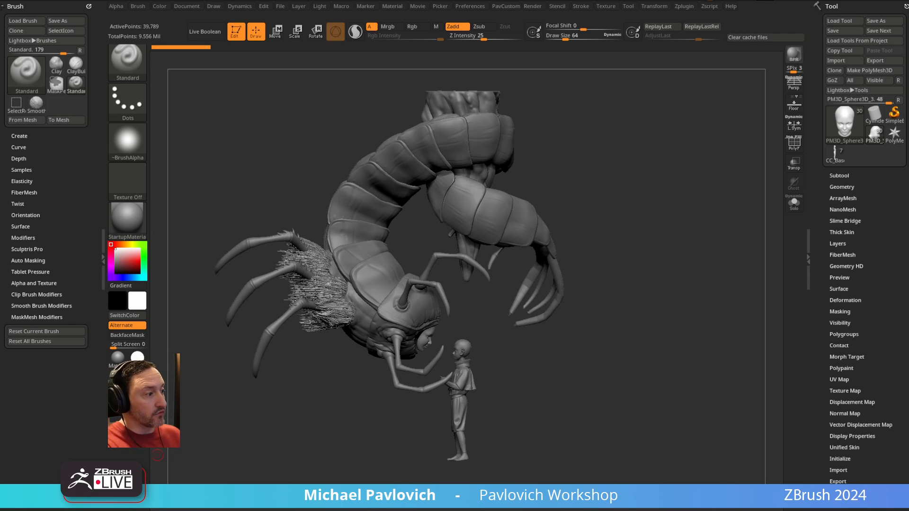
- Switch to the browser, search the YouTube channel for "koh", browse the matching livestreams, select the page address and return to ZBrush
key("alt+Tab")
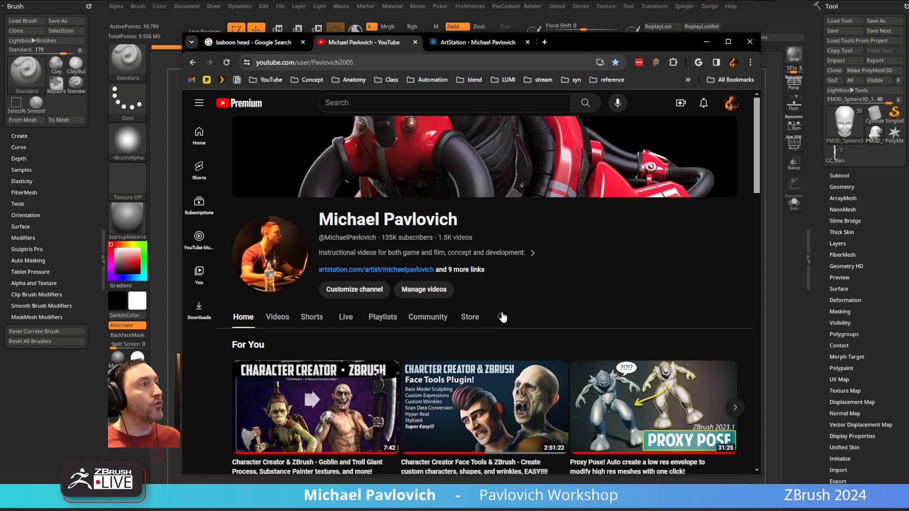
left_click(502, 317)
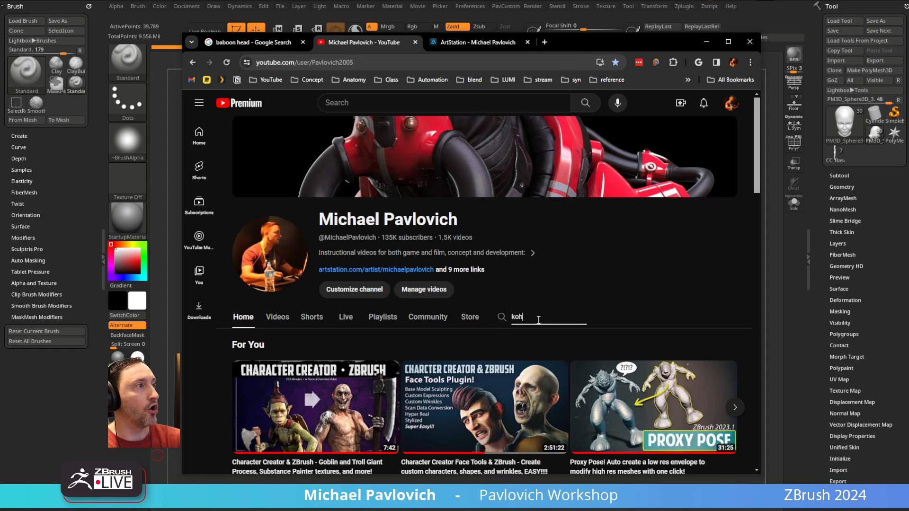
key("Return")
scroll(527, 317, "down", 5)
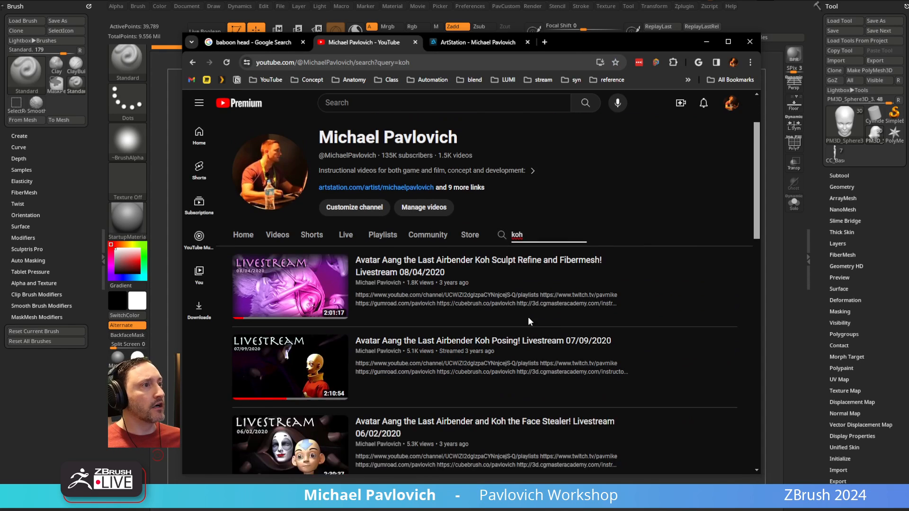
scroll(488, 362, "down", 2)
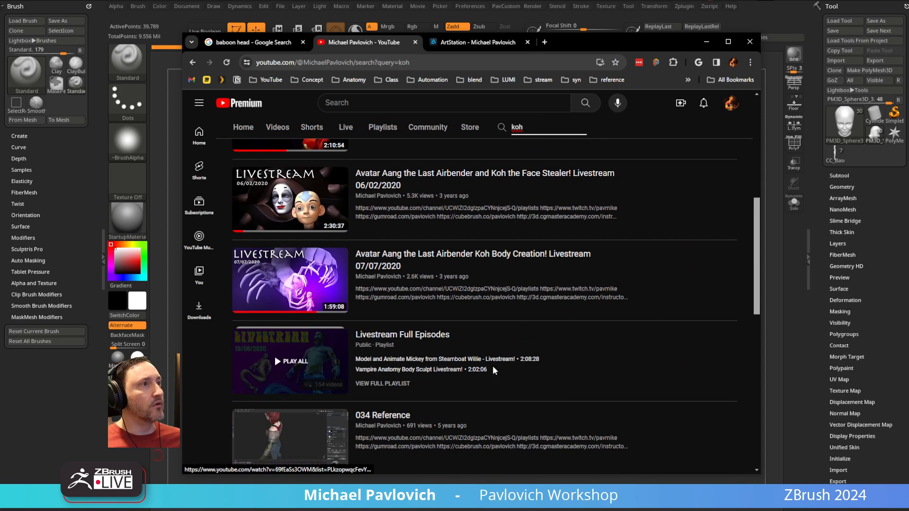
scroll(693, 364, "up", 4)
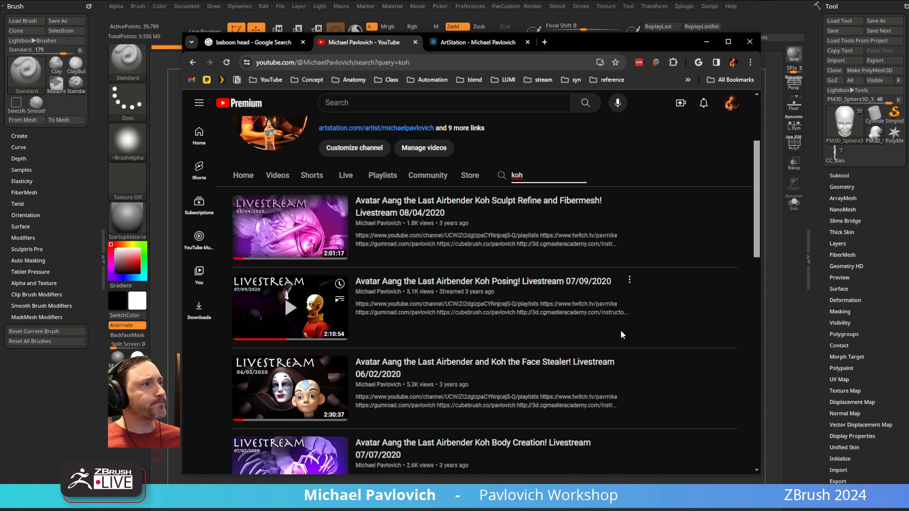
left_click(457, 64)
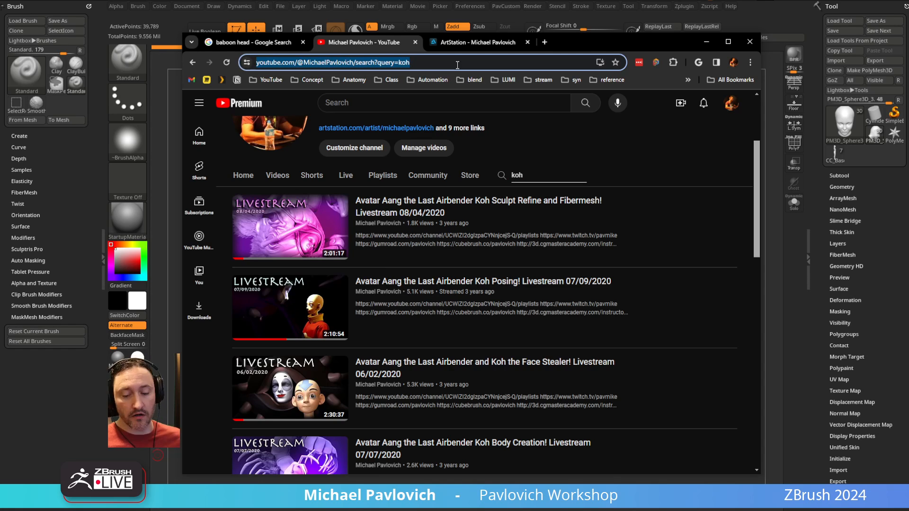
key("alt+Tab")
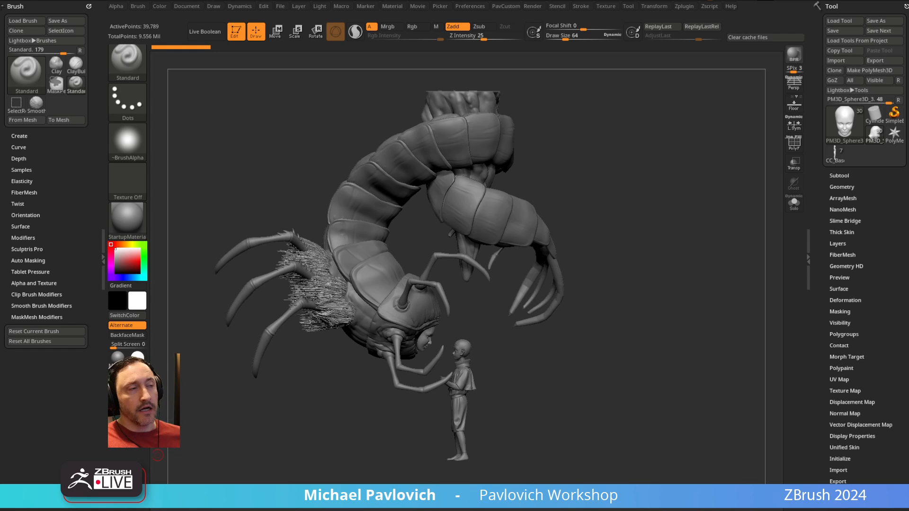
- Examine the creature's face, the small figure in front of it and the overall pose from close up and far away
mouse_move(621, 148)
left_mouse_down()
mouse_move(635, 177)
mouse_move(611, 176)
mouse_move(651, 201)
mouse_move(694, 177)
mouse_move(704, 332)
mouse_move(728, 209)
left_mouse_up()
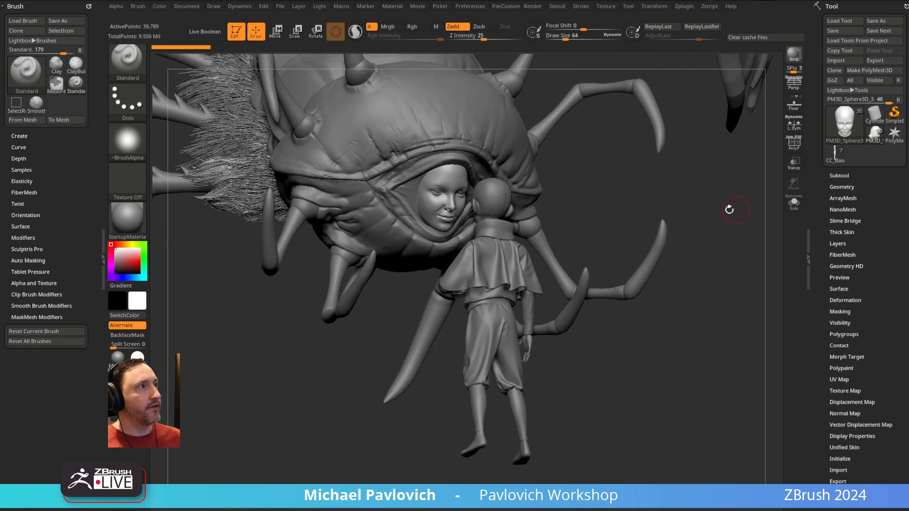
mouse_move(697, 148)
left_mouse_down("alt")
mouse_move(710, 225)
mouse_move(622, 244)
mouse_move(630, 245)
left_mouse_up("alt")
key("s")
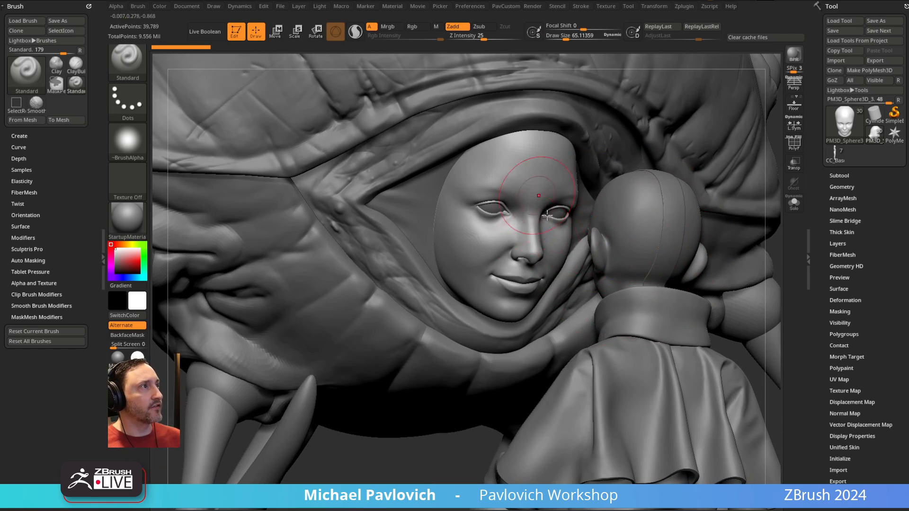
key("2")
left_click(545, 174)
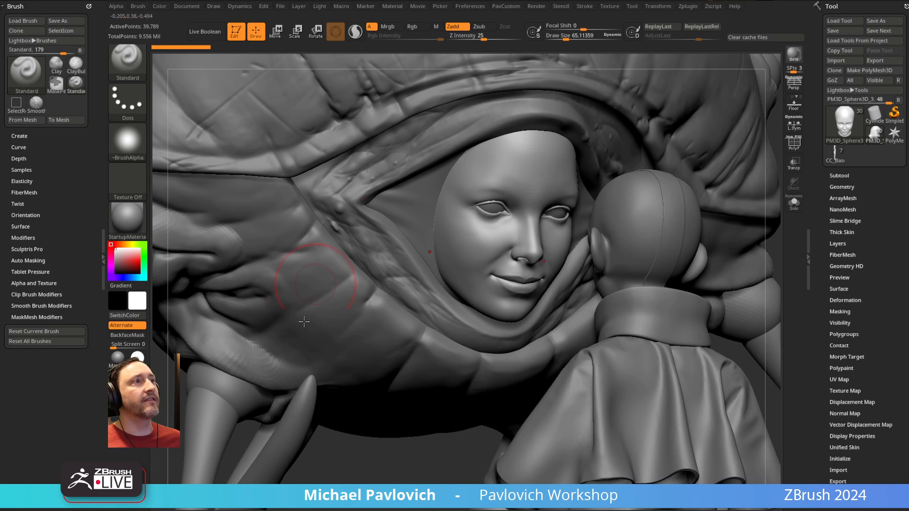
mouse_move(345, 477)
left_mouse_down("alt")
mouse_move(341, 329)
mouse_move(604, 388)
mouse_move(610, 428)
mouse_move(620, 408)
mouse_move(628, 412)
left_mouse_up("alt")
key("s")
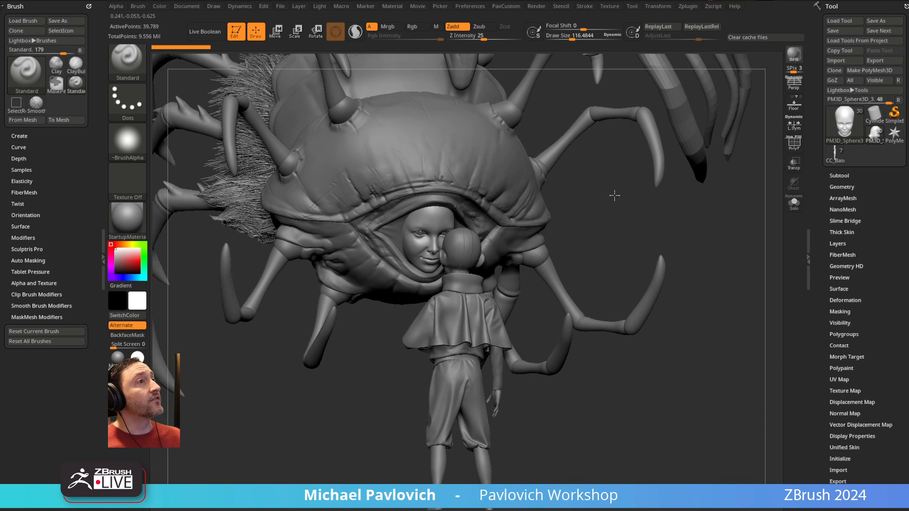
key("s")
mouse_move(614, 196)
left_mouse_down()
mouse_move(594, 205)
mouse_move(600, 211)
left_mouse_up()
mouse_move(591, 201)
left_mouse_down("alt")
mouse_move(582, 242)
mouse_move(602, 144)
left_mouse_up("alt")
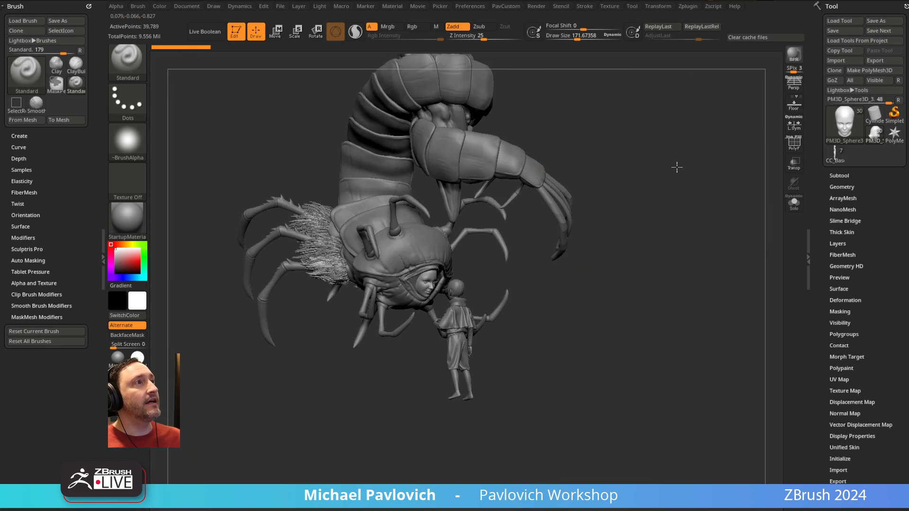
mouse_move(677, 167)
left_mouse_down()
mouse_move(710, 172)
mouse_move(708, 180)
mouse_move(671, 178)
mouse_move(718, 283)
mouse_move(718, 307)
left_mouse_up()
- Set the draw size to about 65 and make the creature's body, kohBody001, the active subtool, framed around its face opening
key("s")
key("s")
left_click_drag(434, 280, 412, 280)
mouse_move(412, 280)
right_mouse_down()
mouse_move(452, 286)
mouse_move(445, 308)
right_mouse_up()
left_click(414, 272, "alt")
key("f")
mouse_move(677, 296)
left_mouse_down("alt")
mouse_move(622, 241)
mouse_move(417, 220)
left_mouse_up("alt")
left_click_drag(467, 238, 449, 253)
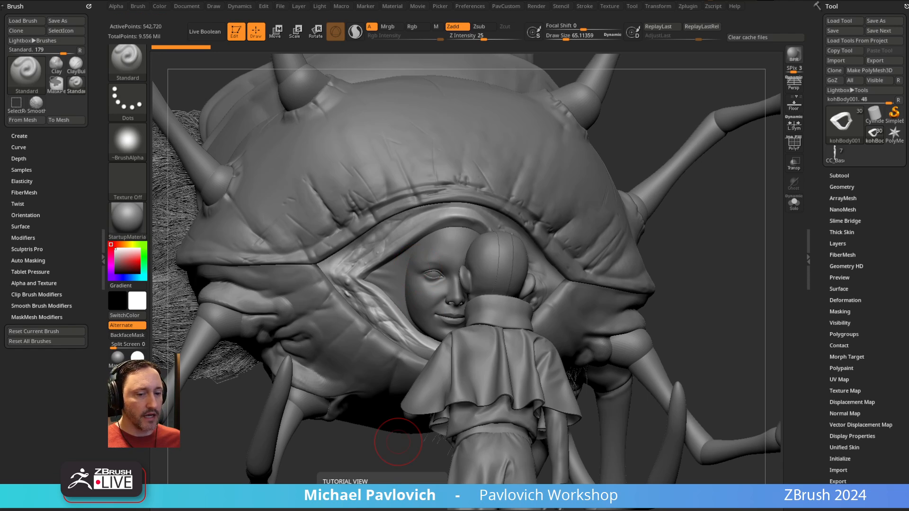
- Switch to the CC_Base_Body tool, raise the draw size to 1000 and frame the figure
left_click(834, 154)
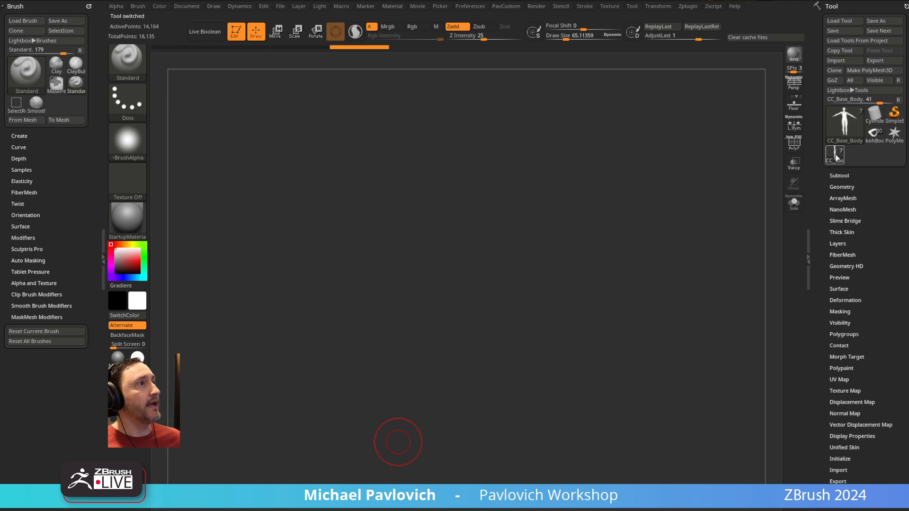
right_click_drag(616, 126, 617, 325, "alt")
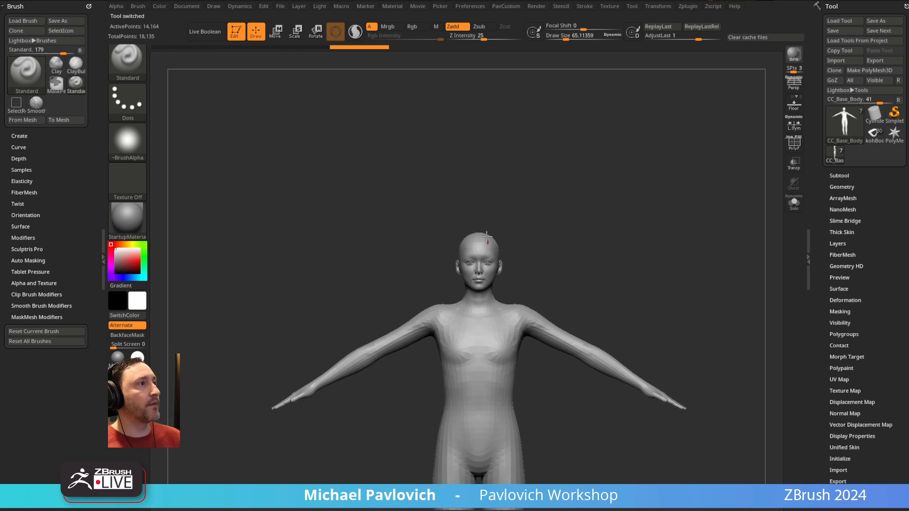
mouse_move(564, 237)
right_mouse_down("ctrl")
mouse_move(647, 194)
mouse_move(648, 478)
right_mouse_up("ctrl")
right_click_drag(648, 153, 643, 245, "alt")
key("s")
left_click_drag(593, 235, 620, 235)
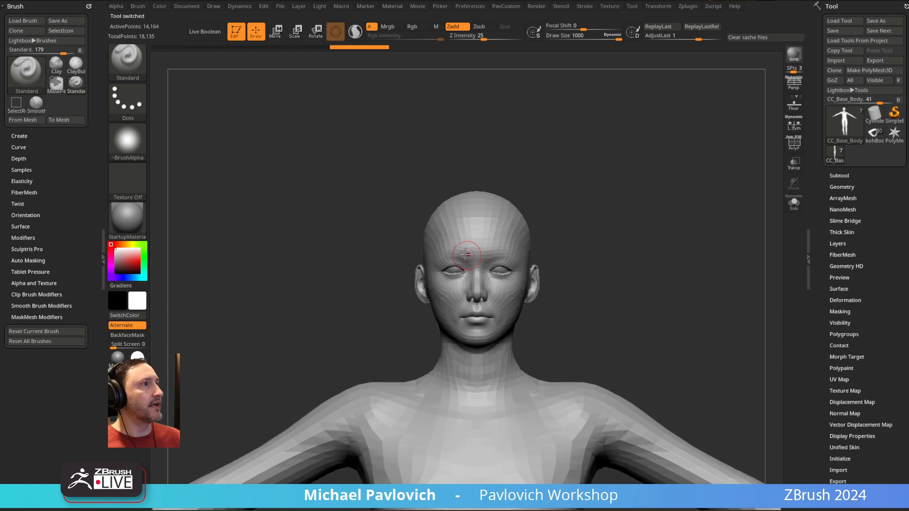
right_click_drag(594, 245, 595, 220, "alt")
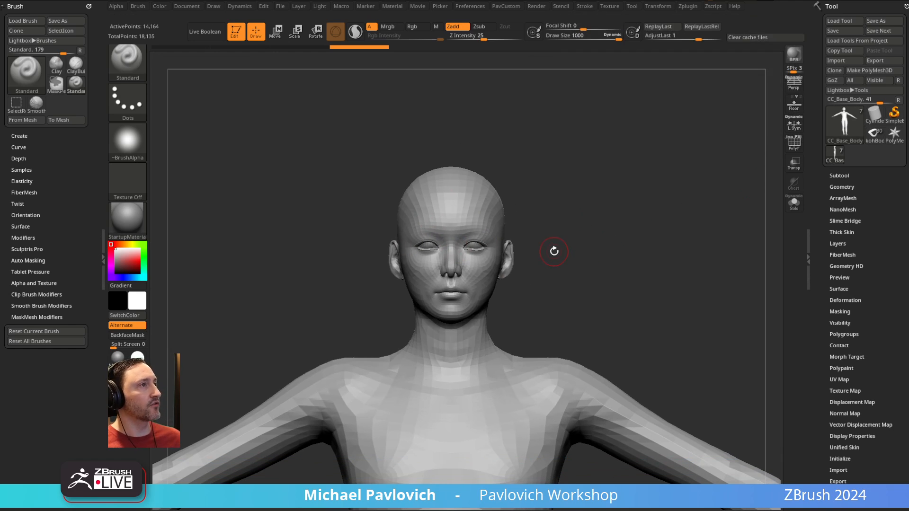
key("f")
- Open the Export settings of the CC_Base_Body tool to check its scale
left_click_drag(814, 203, 817, 149)
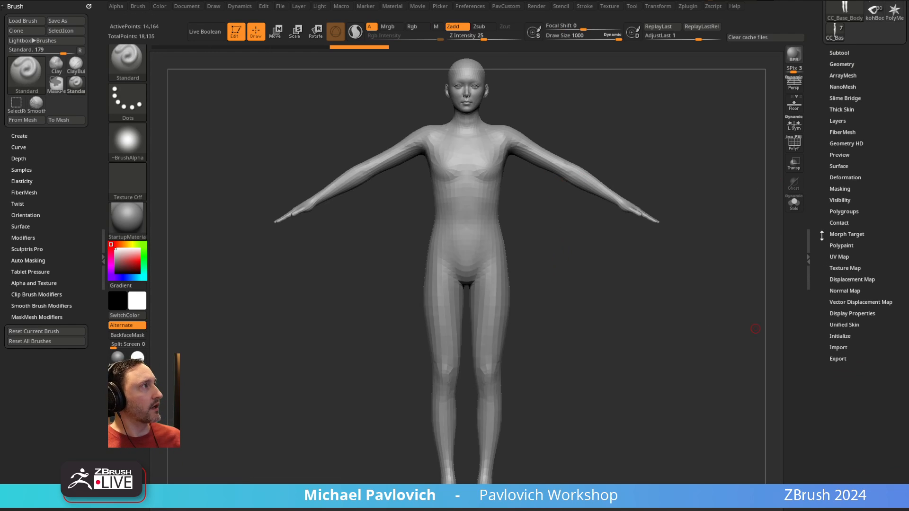
left_click_drag(821, 216, 821, 276)
left_click_drag(811, 355, 845, 328)
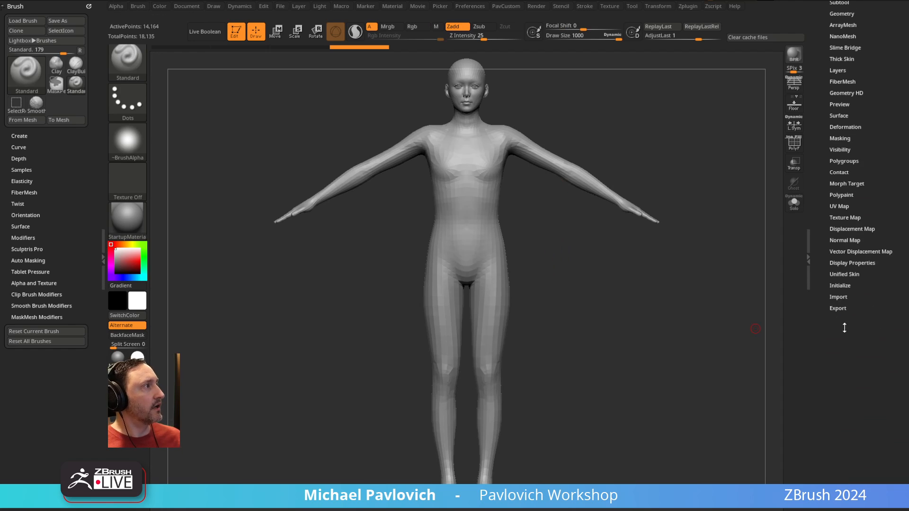
key("shift")
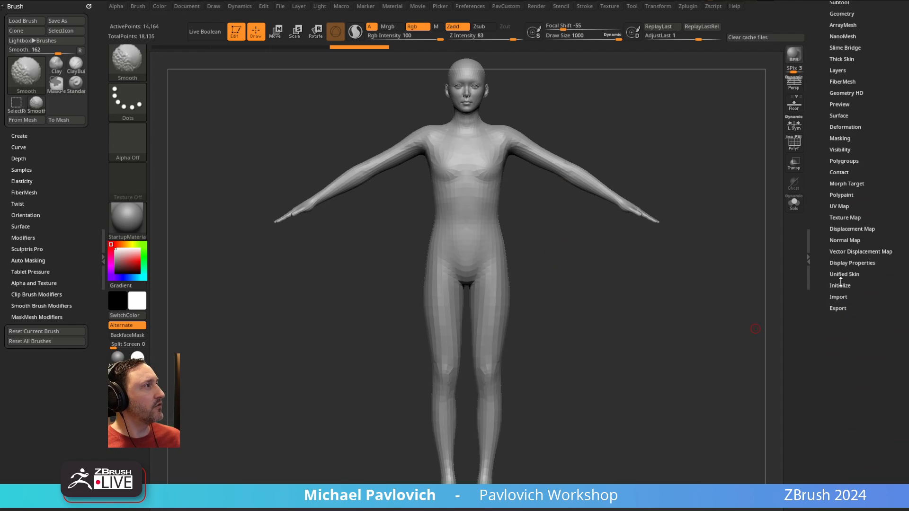
left_click(839, 310, "shift")
- Switch to the kohBody001 tool and check the scale in its Export settings
left_click_drag(815, 313, 815, 482)
left_click(869, 140)
left_click_drag(823, 256, 823, 207)
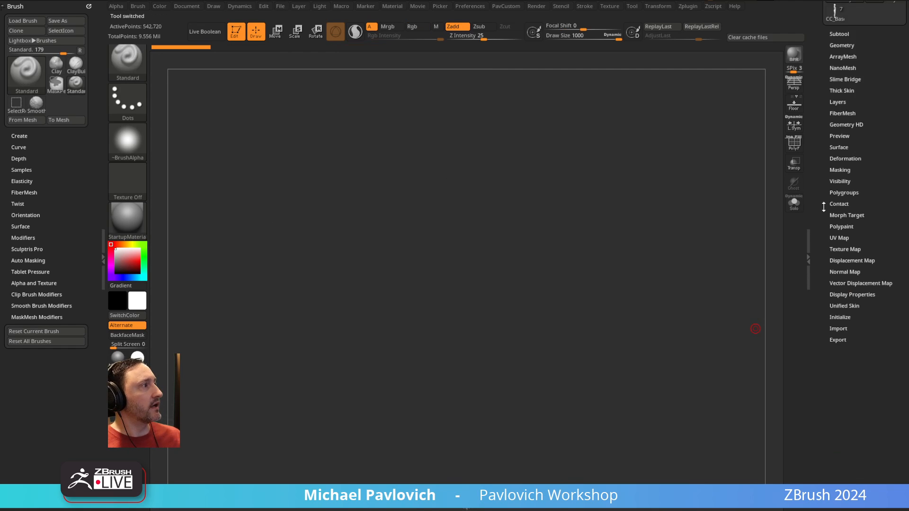
left_click(838, 340)
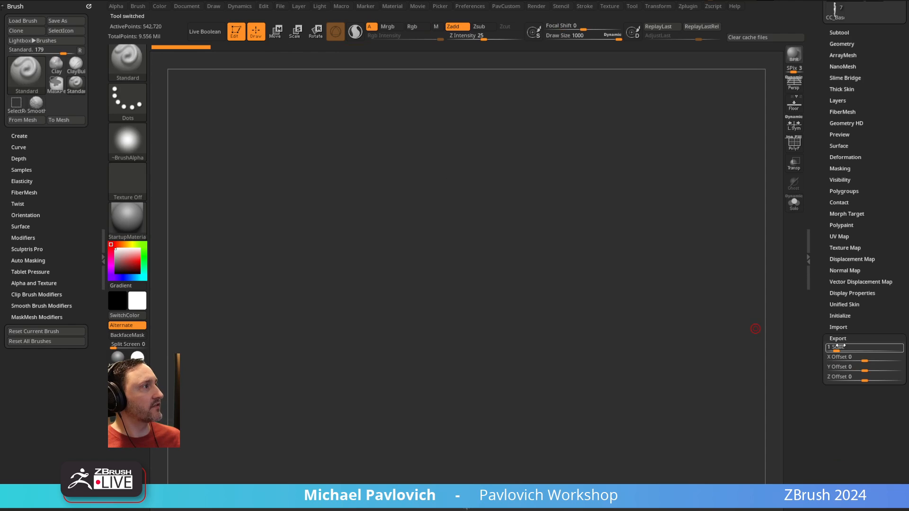
- Compare the creature and the base body in the viewport by alternating between their tools, ending on CC_Base_Body
left_click_drag(811, 186, 810, 329)
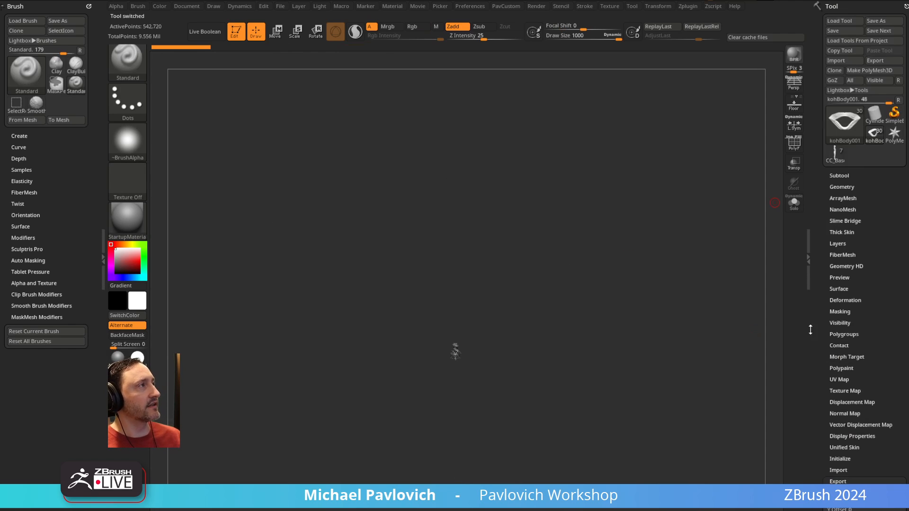
left_click(837, 156)
left_click(873, 135)
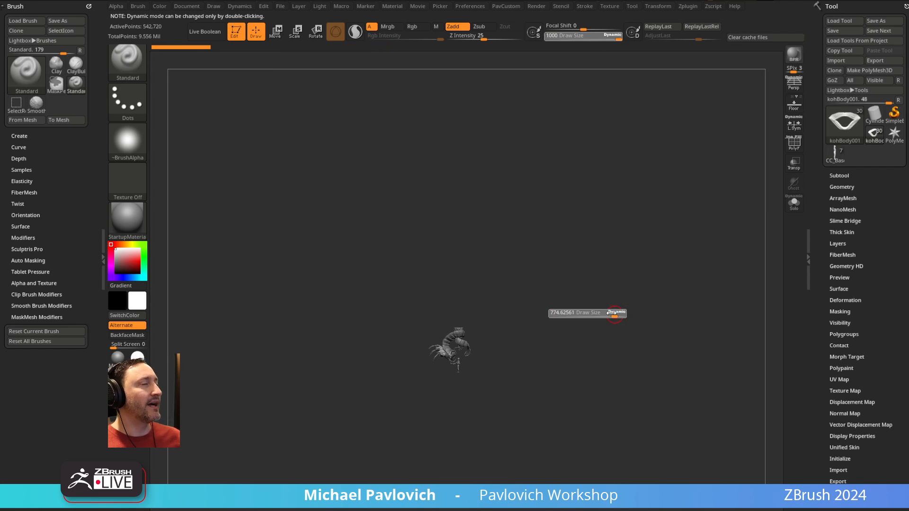
left_click(835, 161)
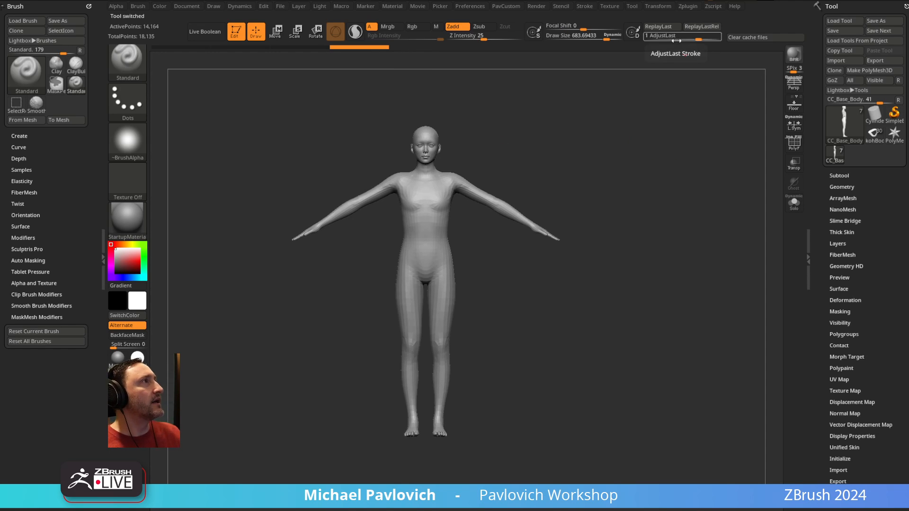
- Quick-save the project and run Scale Master's ZBrush Scale Unify on the CC_Base_Body tool
key("ctrl+s")
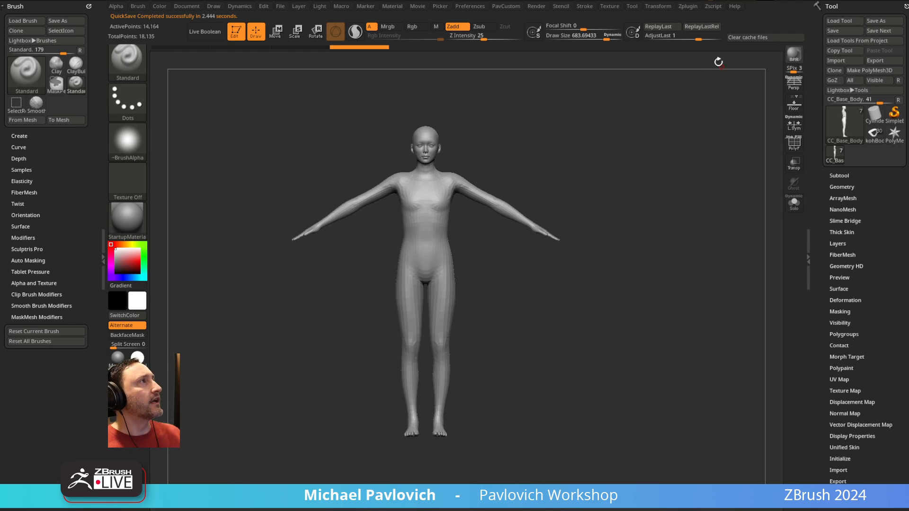
left_click(691, 8)
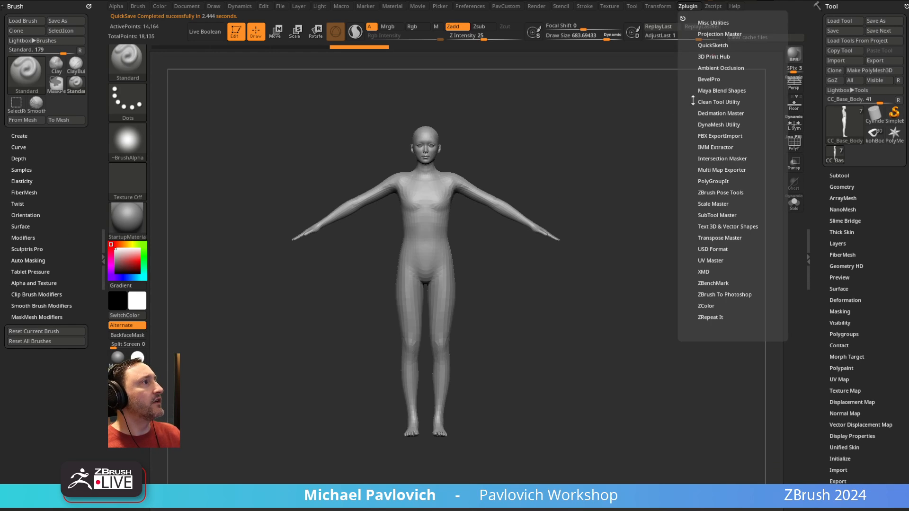
left_click(713, 203)
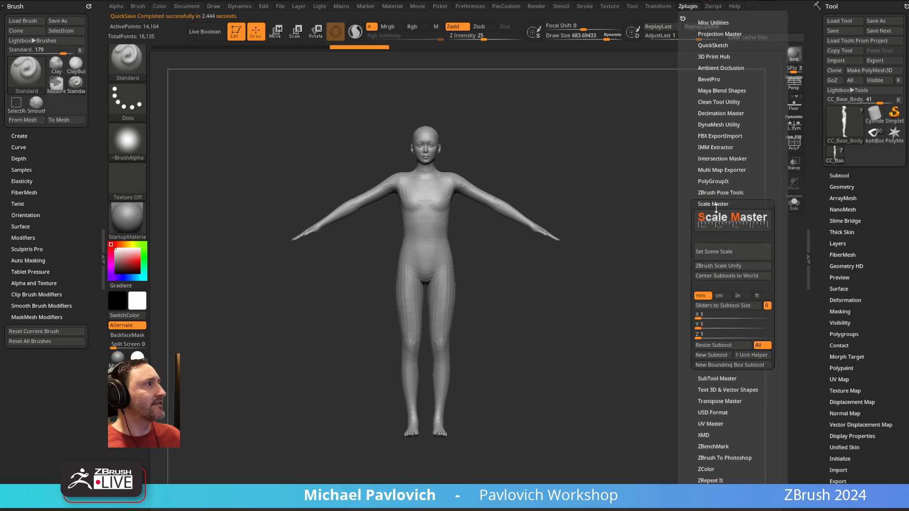
left_click(722, 266)
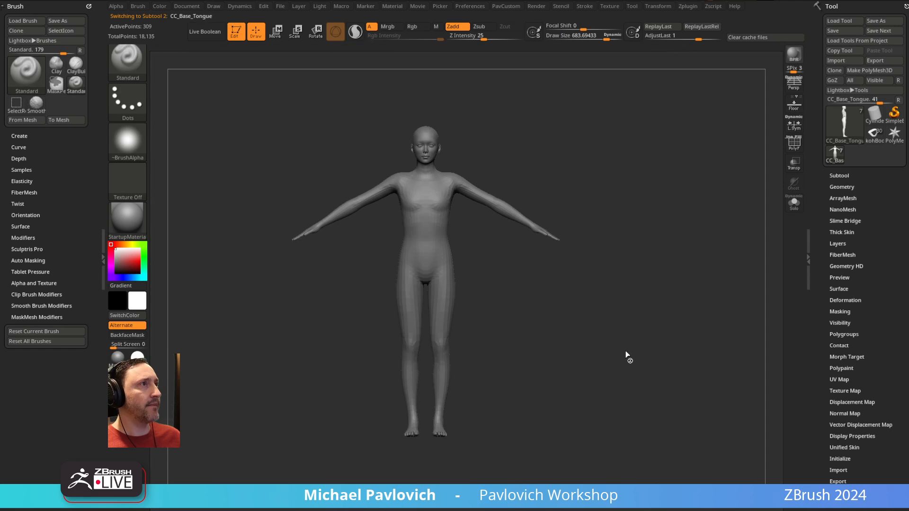
- Check the brush against the base body by testing draw sizes of 1000 and about 116, with the full figure framed
key("s")
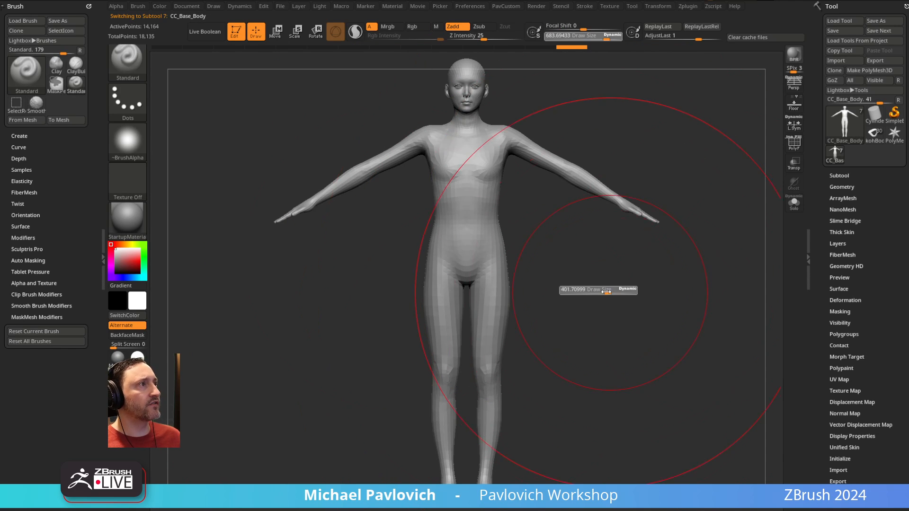
mouse_move(622, 290)
left_mouse_down()
mouse_move(613, 294)
mouse_move(633, 296)
left_mouse_up()
mouse_move(632, 297)
left_mouse_down()
mouse_move(563, 287)
mouse_move(604, 286)
left_mouse_up()
key("s")
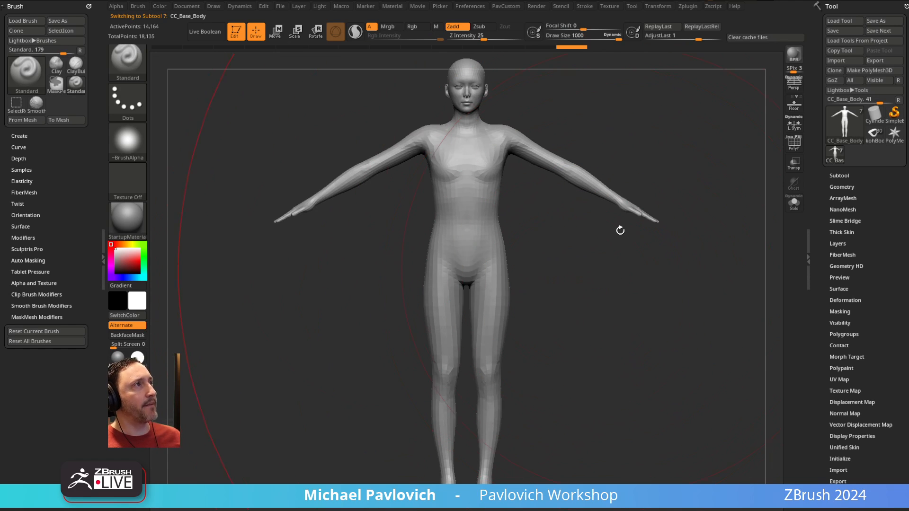
right_click_drag(593, 286, 580, 284, "ctrl")
key("s")
left_click_drag(580, 284, 550, 282)
right_click_drag(561, 299, 543, 309, "alt")
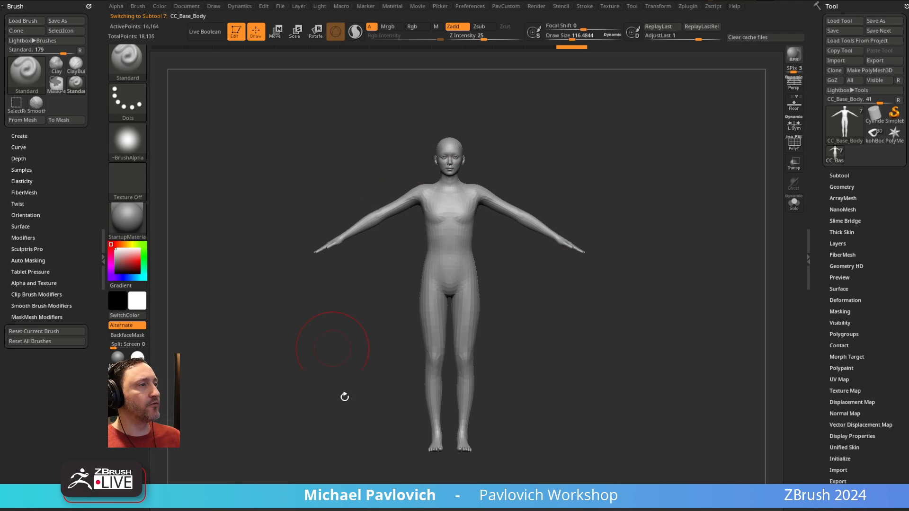
- Reduce the draw size to about 58.5 on the base body and switch back to the kohBody001 tool
left_click_drag(608, 161, 545, 157)
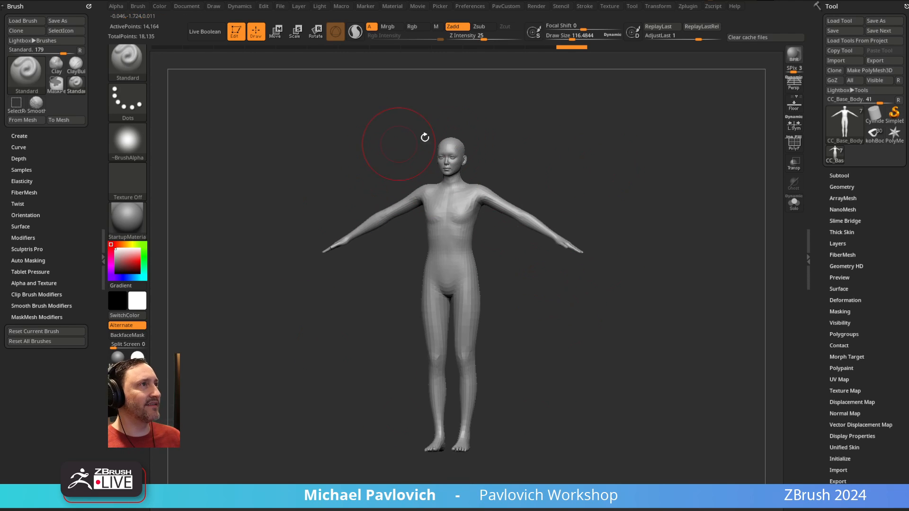
key("s")
left_click_drag(635, 183, 628, 187)
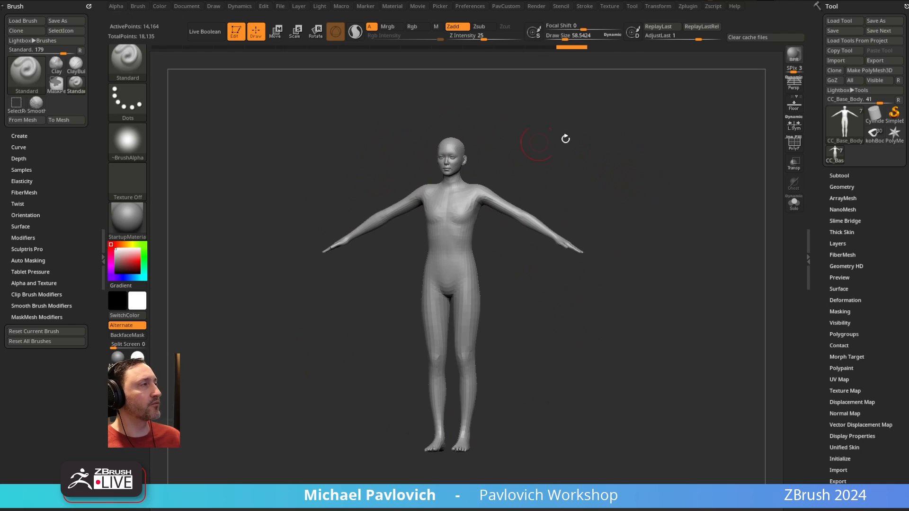
key("shift")
left_click(872, 137)
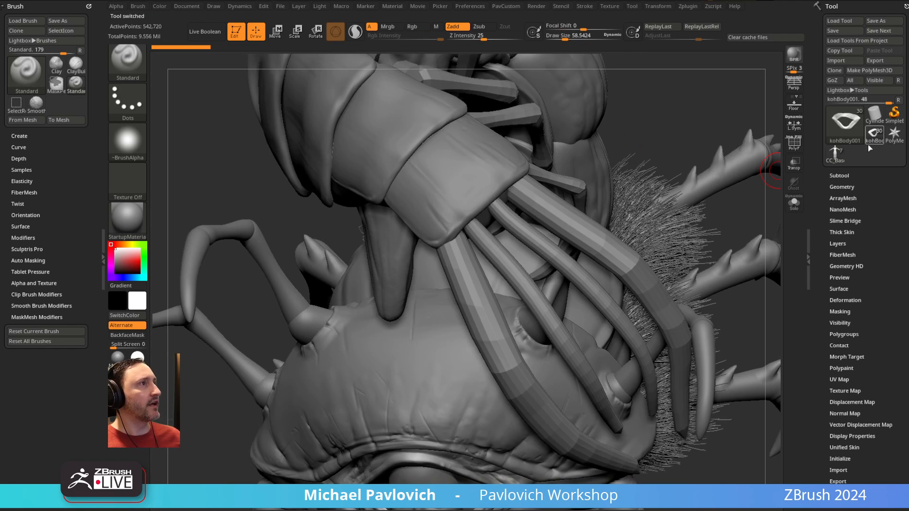
- Compare the fully framed creature with the base body by alternating between the kohBody001 and CC_Base_Body tools, ending on CC_Base_Body
key("f")
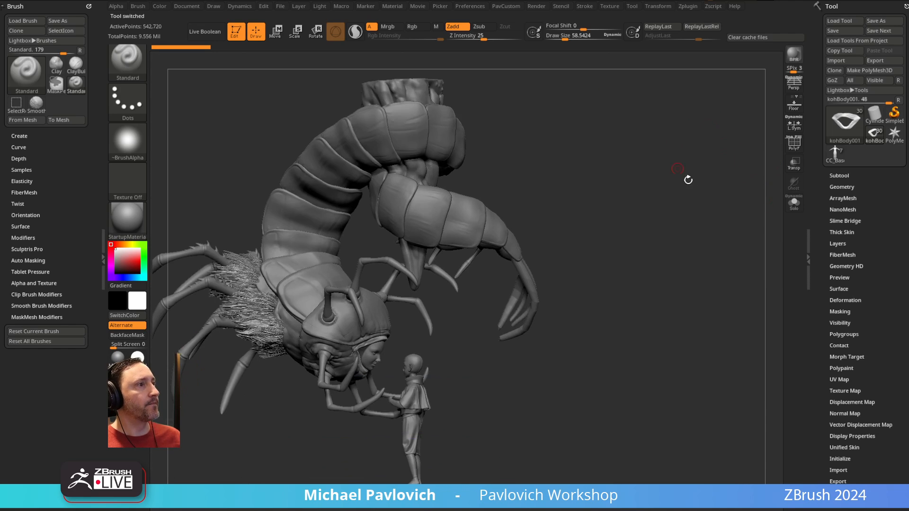
left_click(836, 154)
left_click(872, 137)
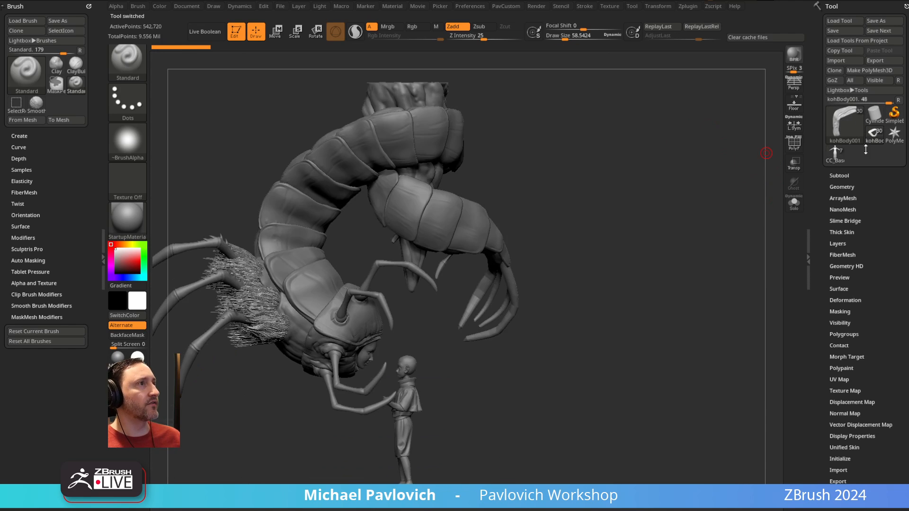
left_click(845, 157)
left_click_drag(495, 201, 629, 227)
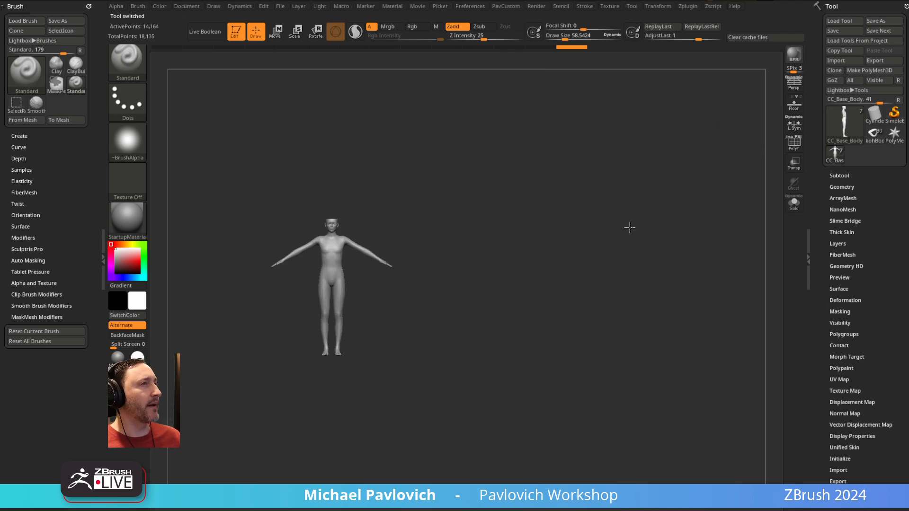
- Frame the base body and inspect the export scale factor and offsets of the CC_Base_Body tool
key("f")
left_click_drag(821, 402, 821, 380)
left_click(837, 459)
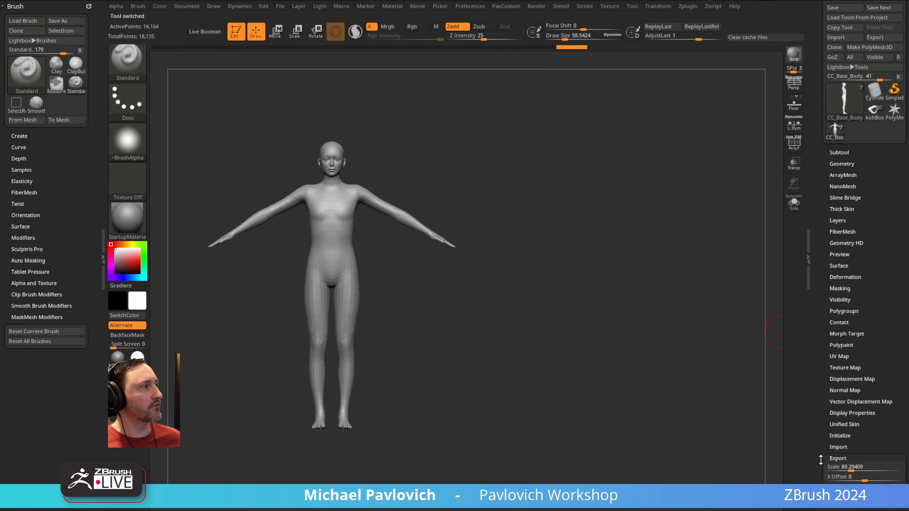
left_click_drag(820, 459, 820, 411)
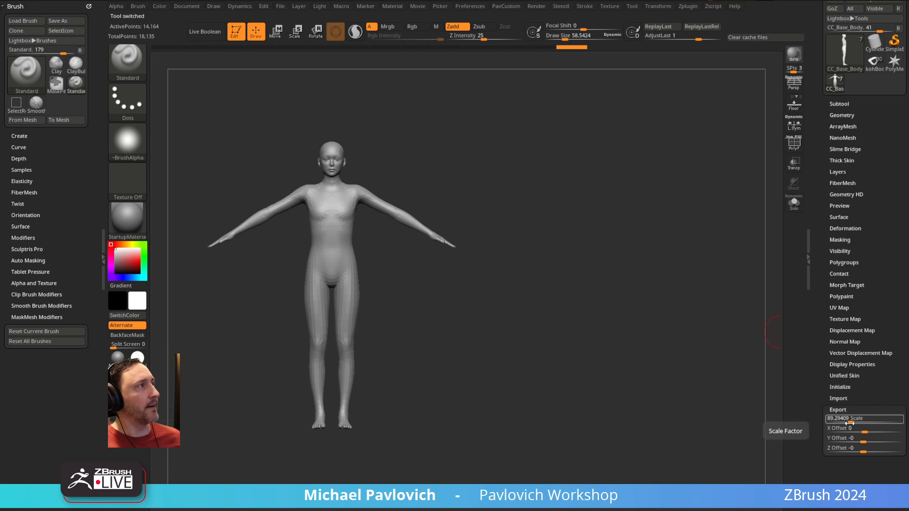
left_click(833, 409)
left_click_drag(830, 398, 801, 476)
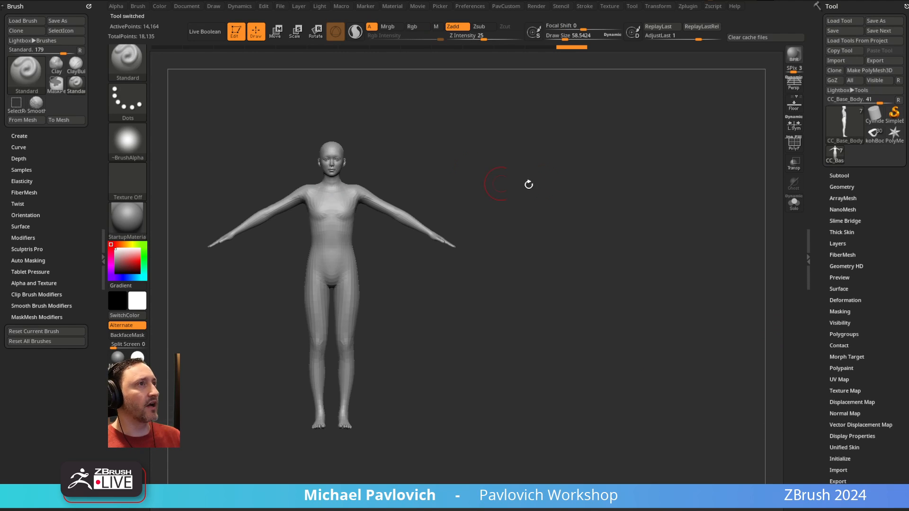
- Set the draw size to about 65.1 on the base body and switch back to the kohBody001 tool
left_click_drag(529, 184, 585, 203, "alt")
key("s")
mouse_move(593, 198)
left_mouse_down()
mouse_move(605, 189)
mouse_move(633, 199)
mouse_move(640, 185)
left_mouse_up()
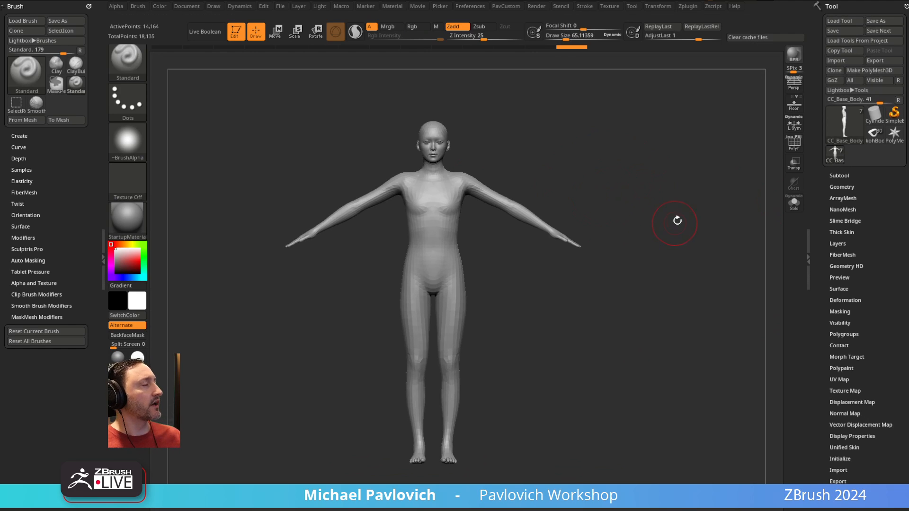
left_click(874, 144)
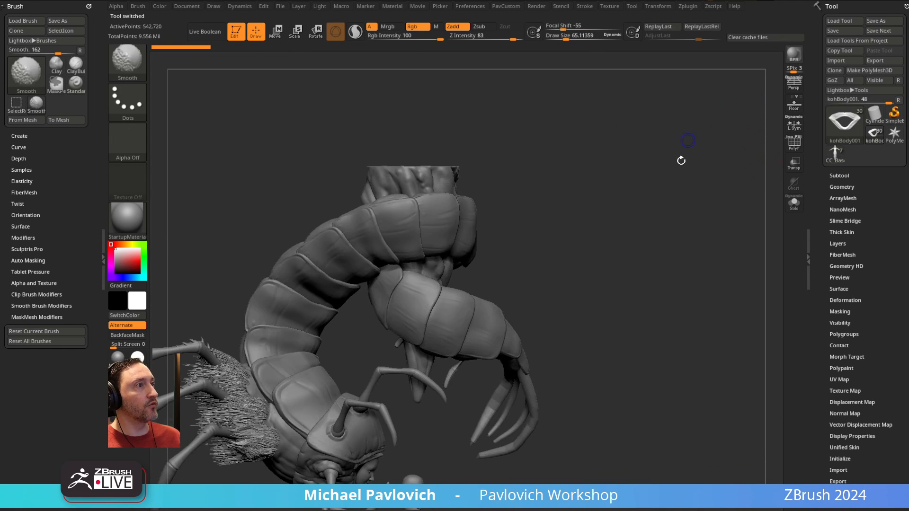
- Select the small figure beside the creature and delete the AangFace folder together with all its subtools
left_click_drag(682, 158, 400, 363)
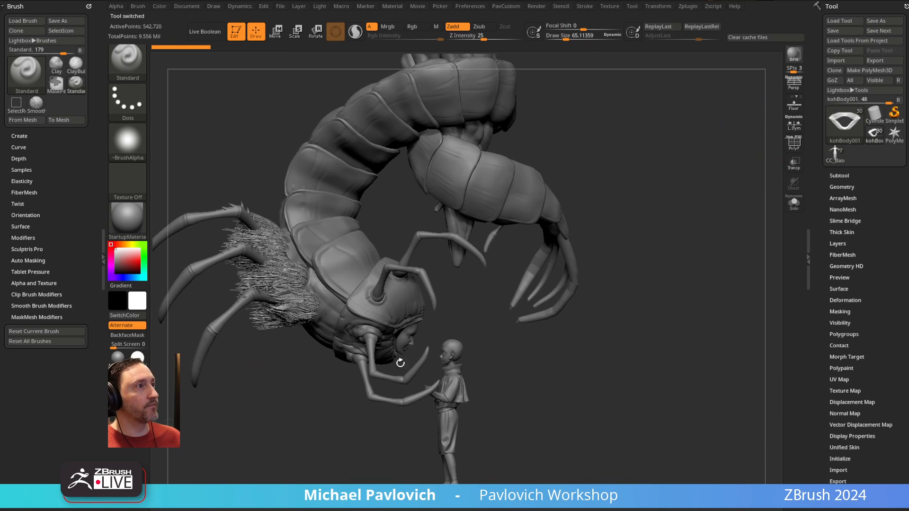
left_click_drag(447, 310, 419, 314)
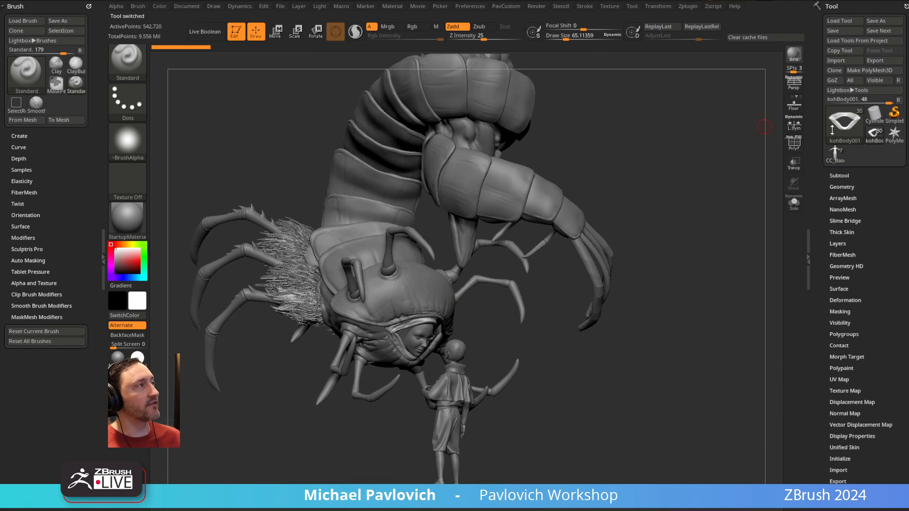
left_click_drag(693, 204, 731, 180)
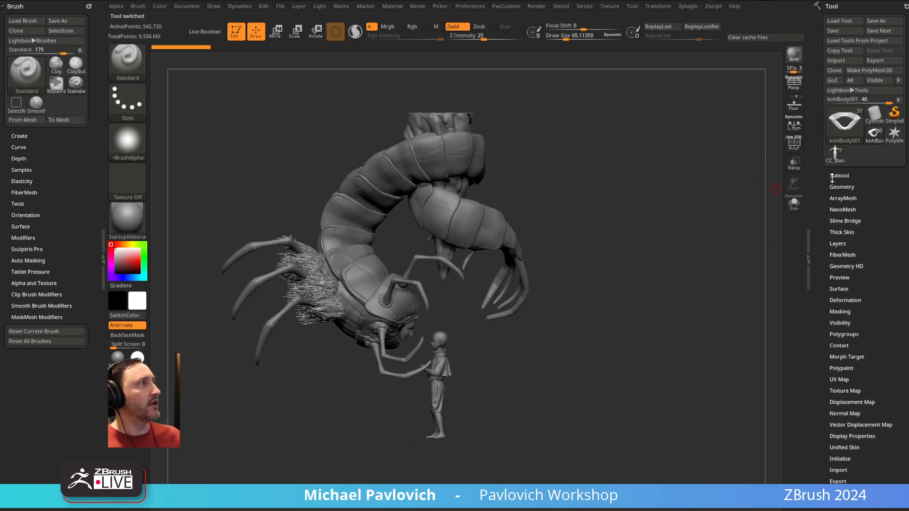
left_click(838, 175)
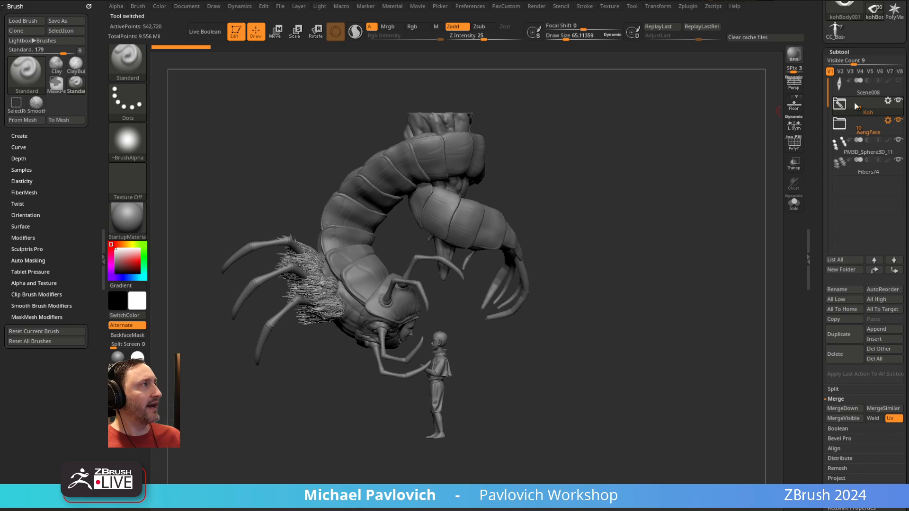
left_click_drag(774, 172, 714, 206)
left_click(442, 321, "alt")
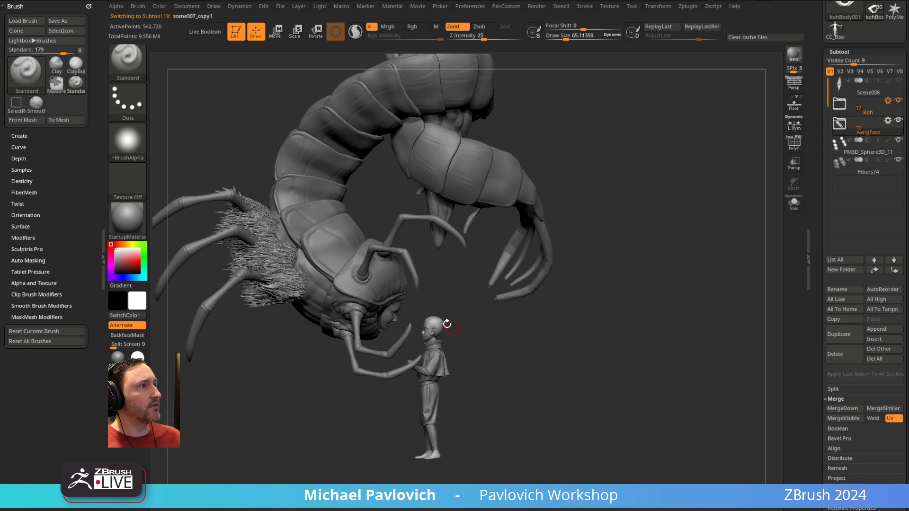
left_click(887, 120)
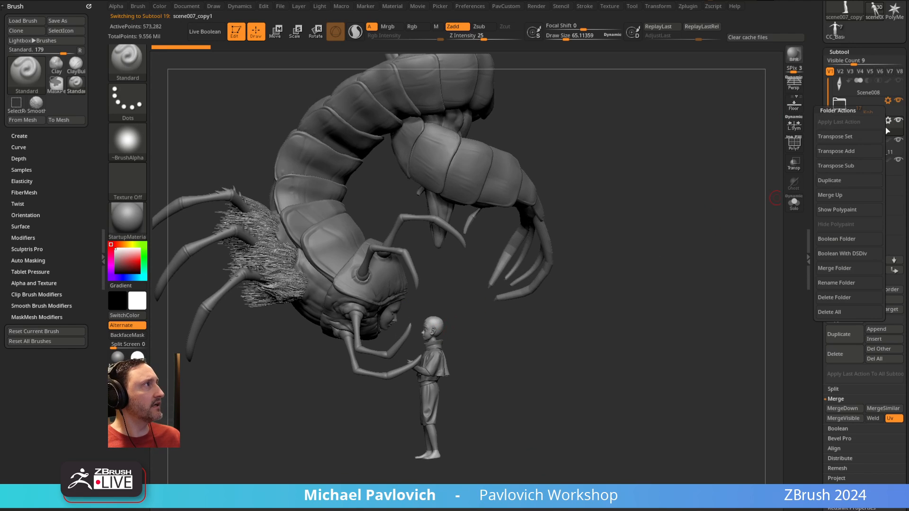
left_click(827, 312)
left_click(756, 343)
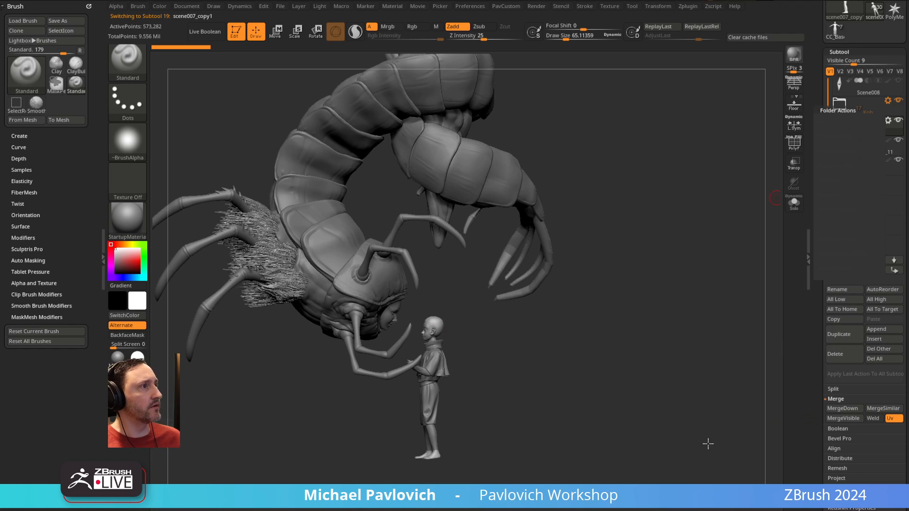
- Look through the remaining subtools, including Fibers74, and remove the Koh folder while keeping its subtools
left_click_drag(699, 282, 757, 256)
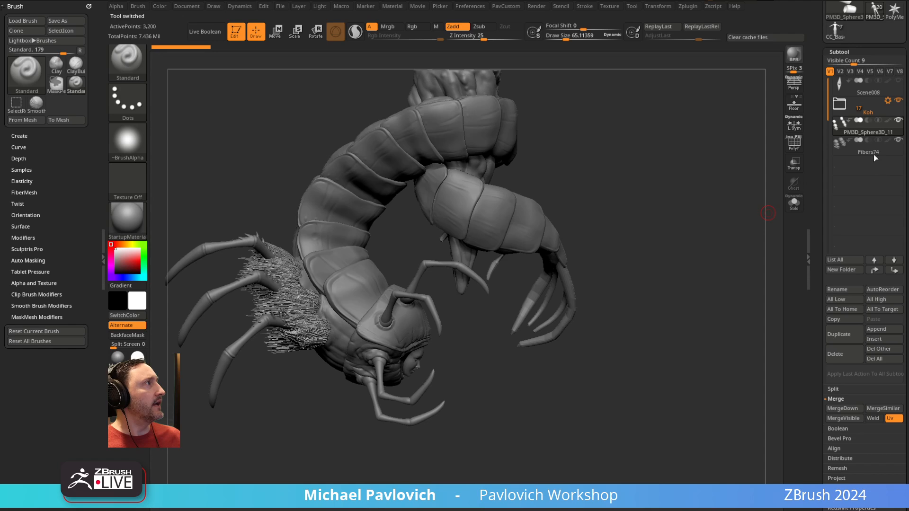
left_click(873, 134)
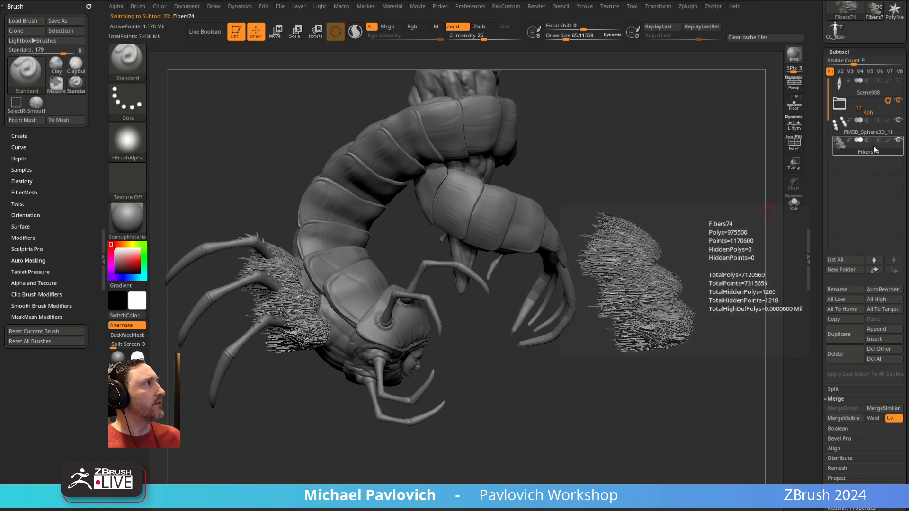
left_click(849, 106)
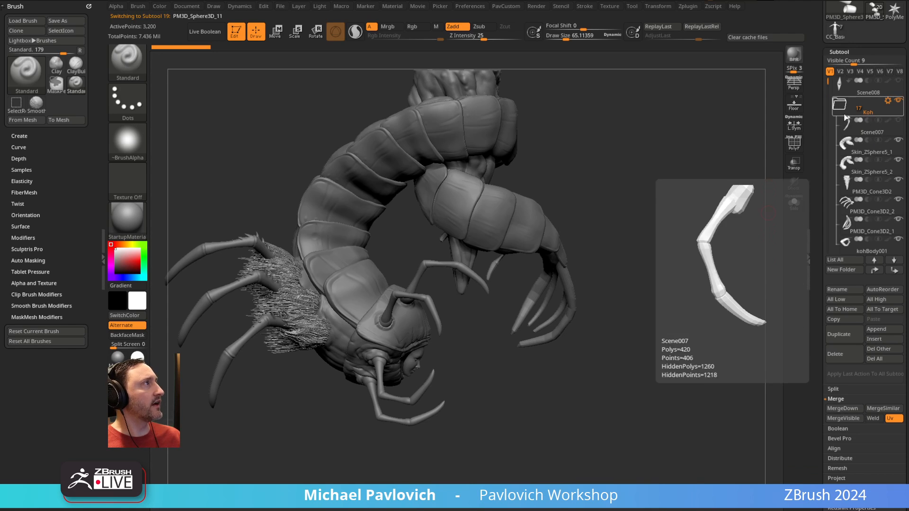
left_click(888, 101)
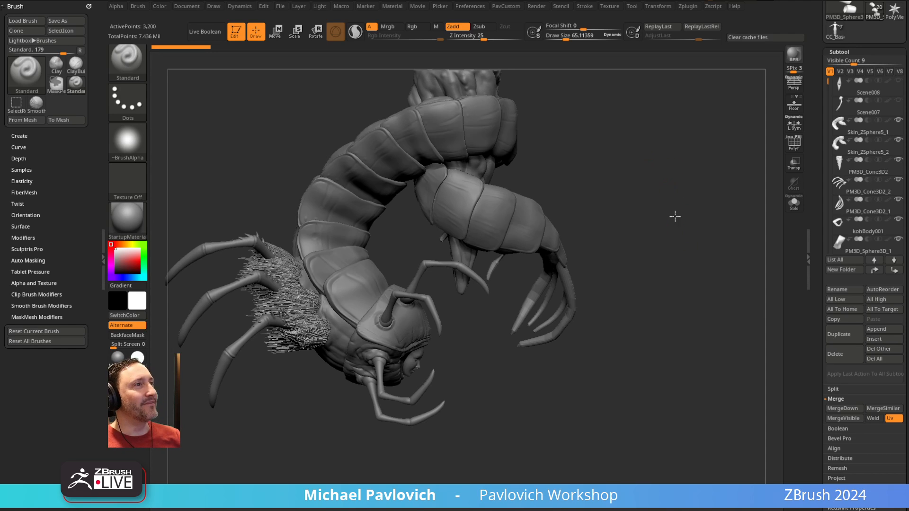
- Review the creature's ungrouped subtools and delete the Scene007 leg subtool
left_click_drag(675, 216, 656, 230)
left_click_drag(820, 203, 821, 267)
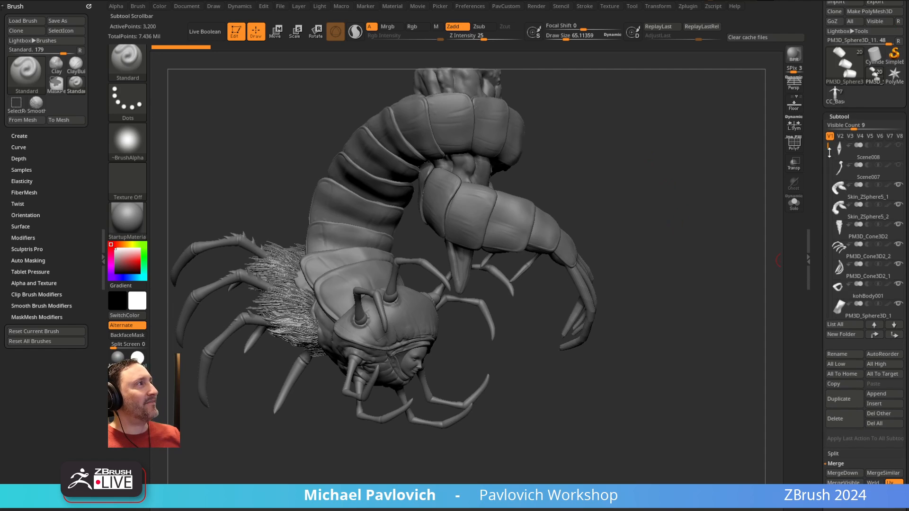
left_click_drag(828, 165, 825, 140)
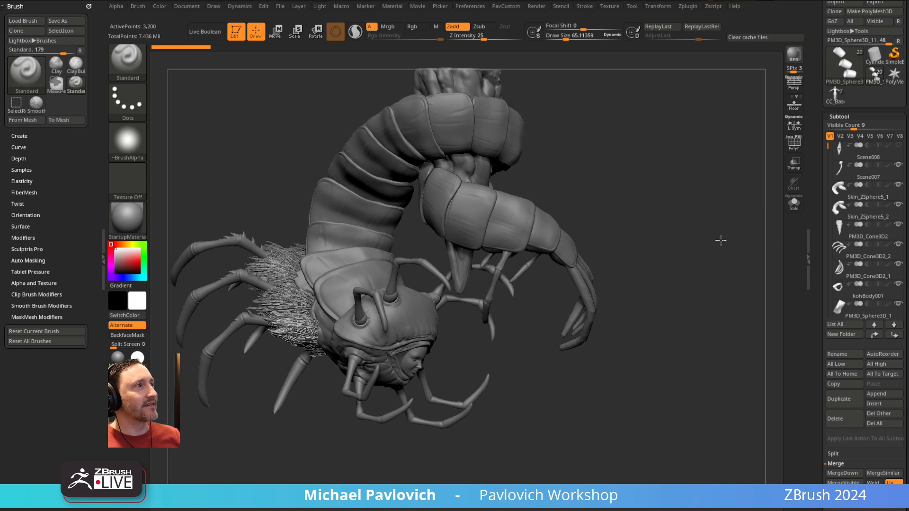
left_click_drag(720, 240, 514, 241)
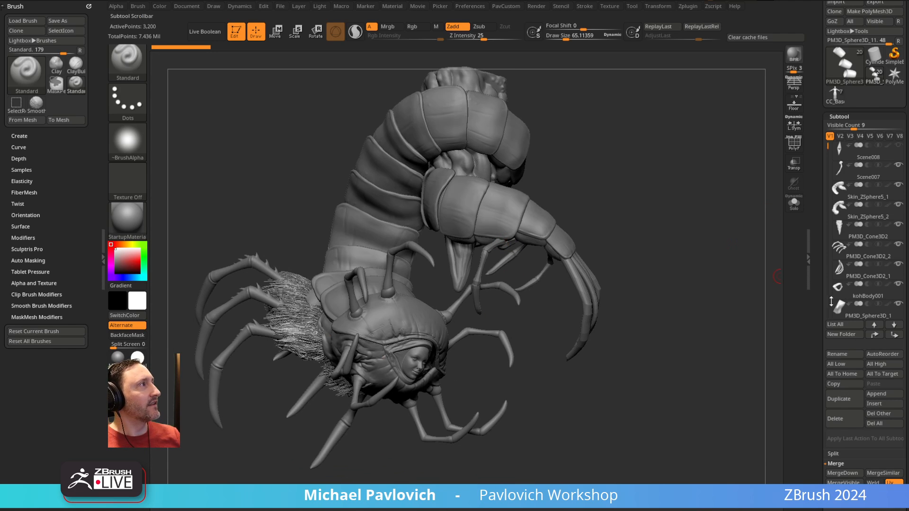
left_click(861, 177)
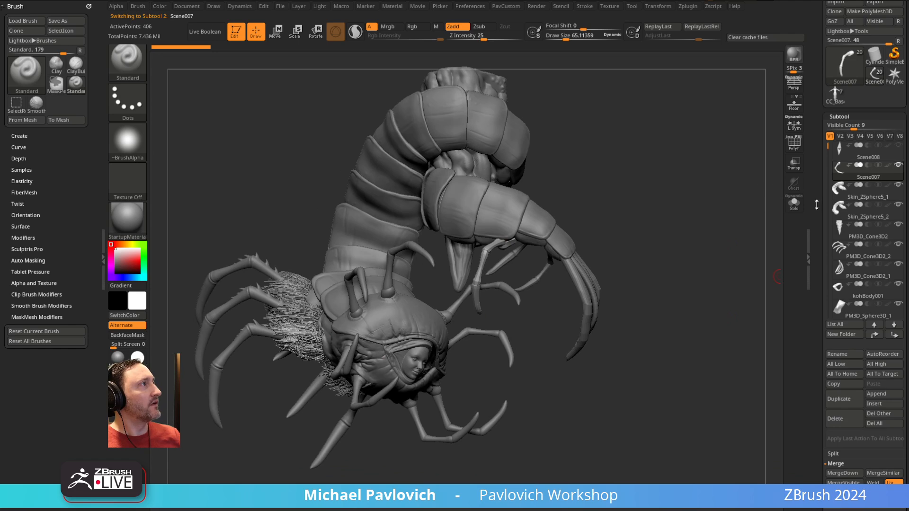
left_click(839, 368)
left_click(807, 408)
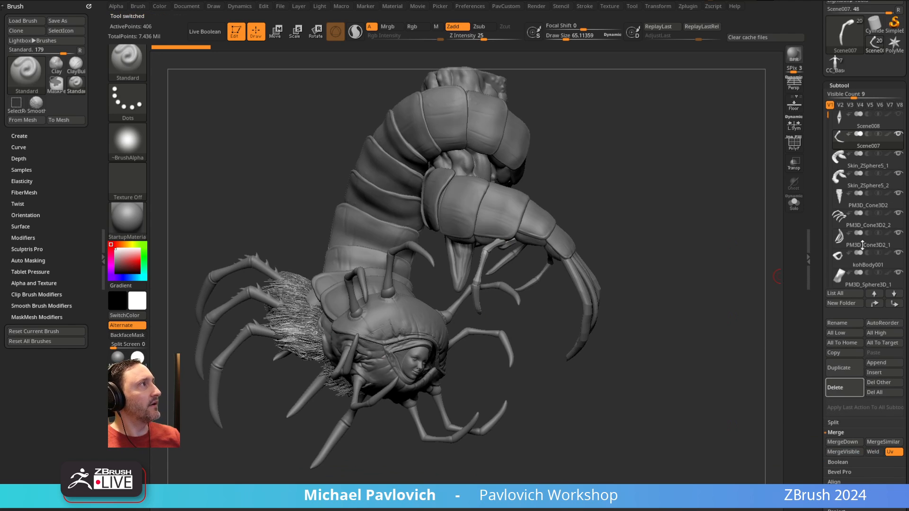
- Delete the Scene008 star subtool from the creature tool
left_click(868, 124)
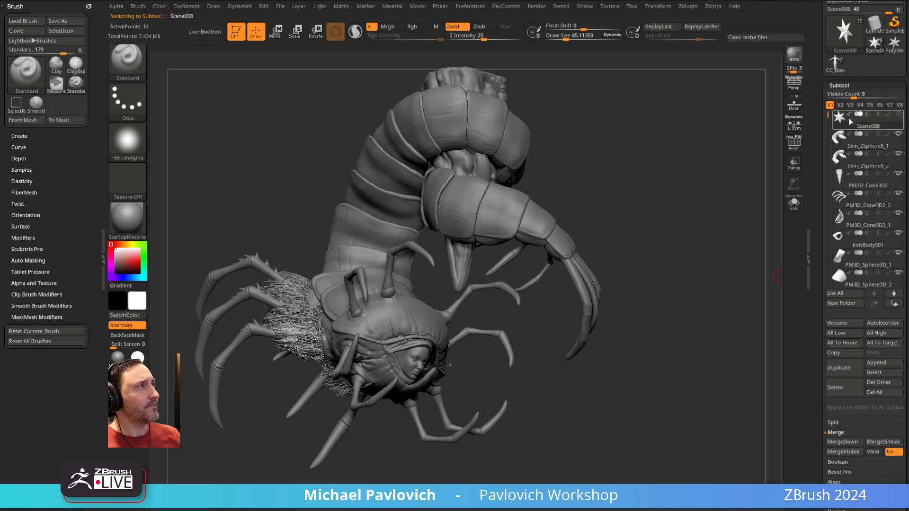
mouse_move(856, 125)
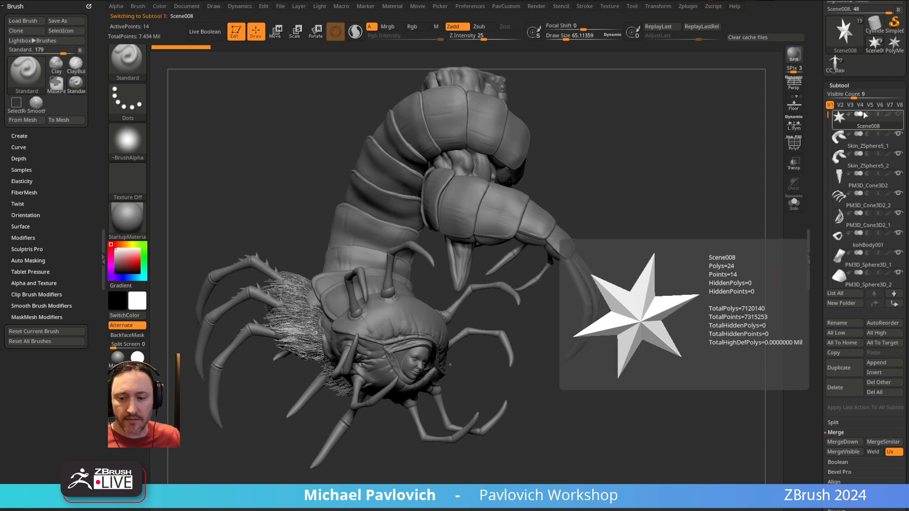
left_click(841, 389)
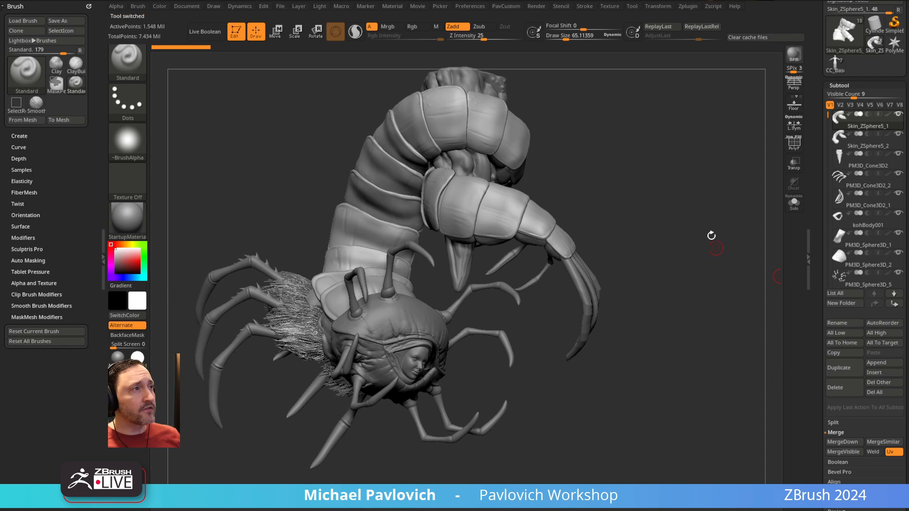
- Activate the Move gizmo and marquee-select the creature's body, leg and shell subtools, leaving the inner face subtools out of the selection
mouse_move(711, 235)
left_mouse_down()
mouse_move(677, 215)
mouse_move(661, 232)
mouse_move(685, 229)
left_mouse_up()
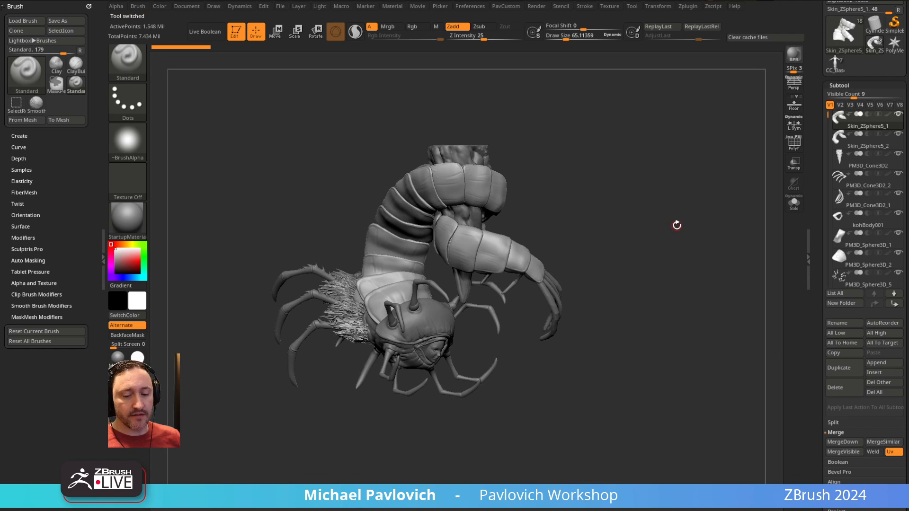
key("w")
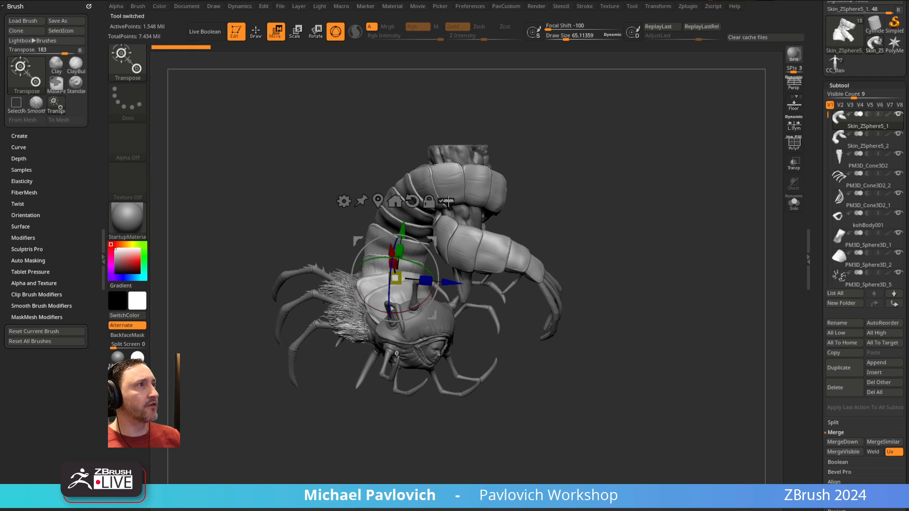
left_click_drag(574, 168, 444, 202, "shift")
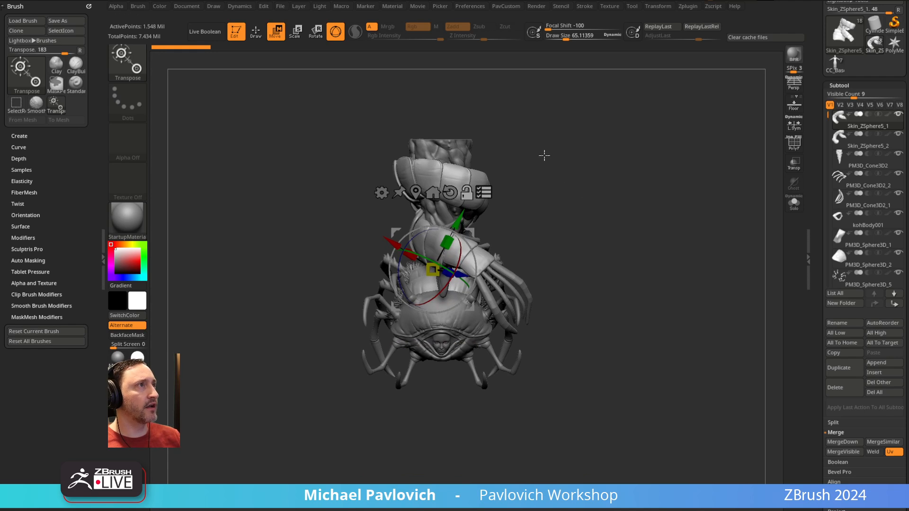
mouse_move(584, 97)
left_mouse_down("ctrl+shift")
mouse_move(373, 138)
mouse_move(500, 128)
mouse_move(365, 194)
left_mouse_up("ctrl+shift")
left_click_drag(547, 187, 652, 185)
left_click_drag(640, 127, 705, 228, "ctrl+shift")
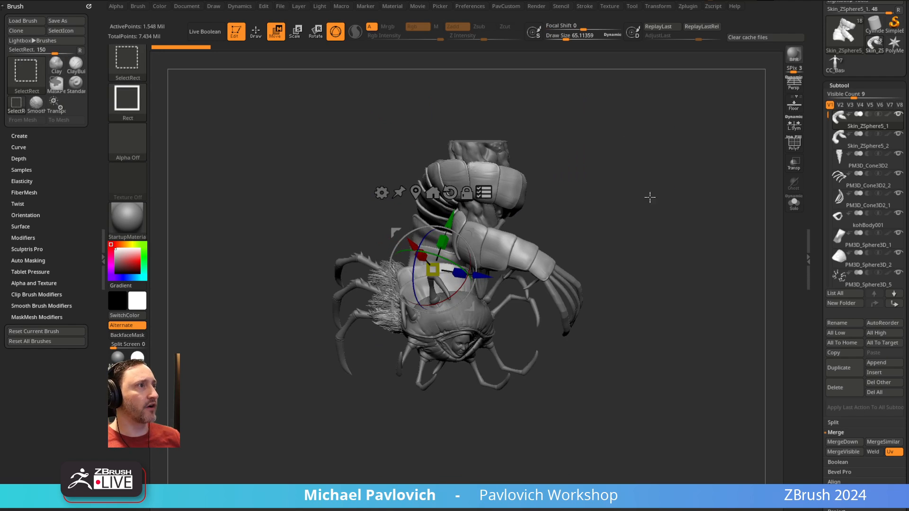
left_click_drag(667, 178, 590, 165, "shift")
mouse_move(628, 113)
left_mouse_down("ctrl+shift")
mouse_move(440, 122)
mouse_move(332, 310)
left_mouse_up("ctrl+shift")
left_click_drag(602, 213, 639, 221)
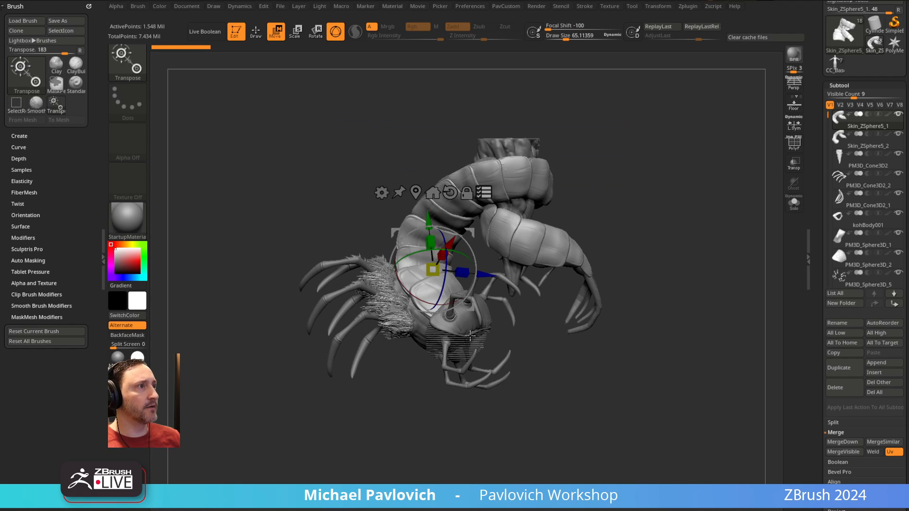
- Create a new subtool folder named Folde4r containing the selected creature subtools
mouse_move(623, 291)
left_mouse_down("alt")
mouse_move(751, 278)
mouse_move(738, 341)
left_mouse_up("alt")
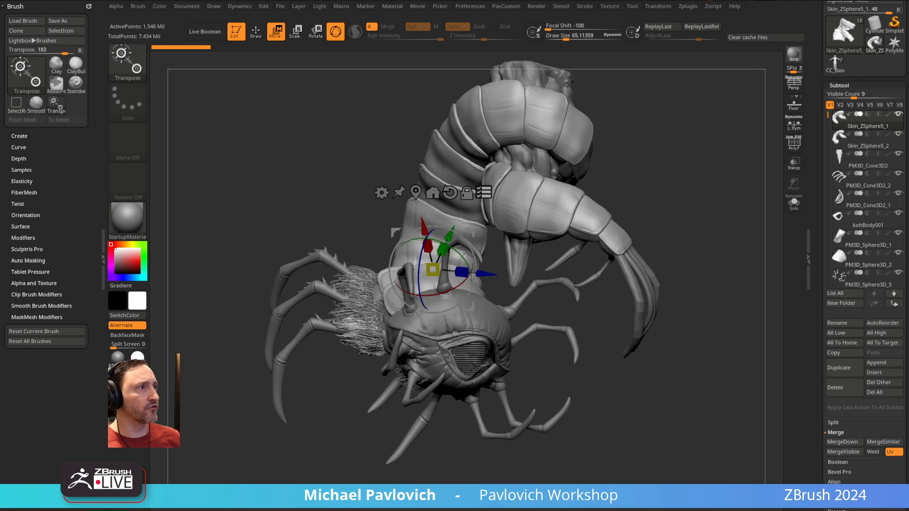
left_click_drag(680, 222, 692, 238)
key("ctrl+f")
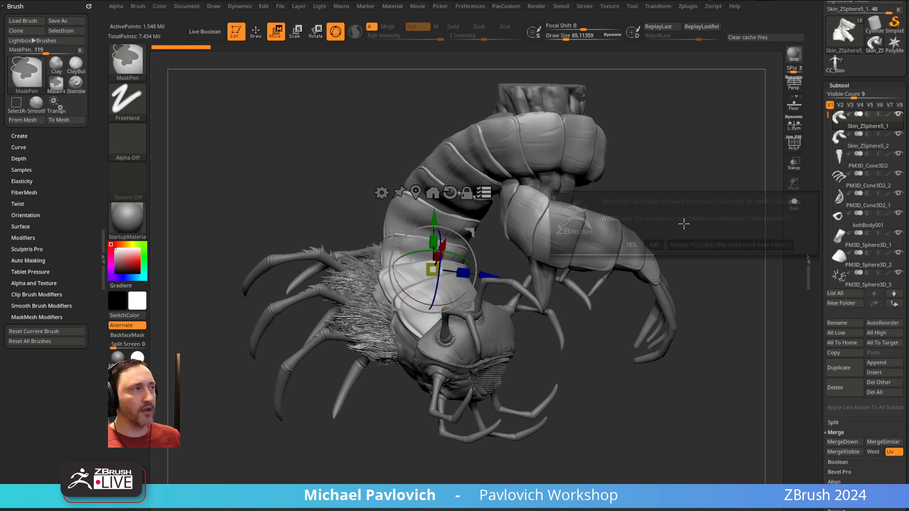
left_click(691, 243)
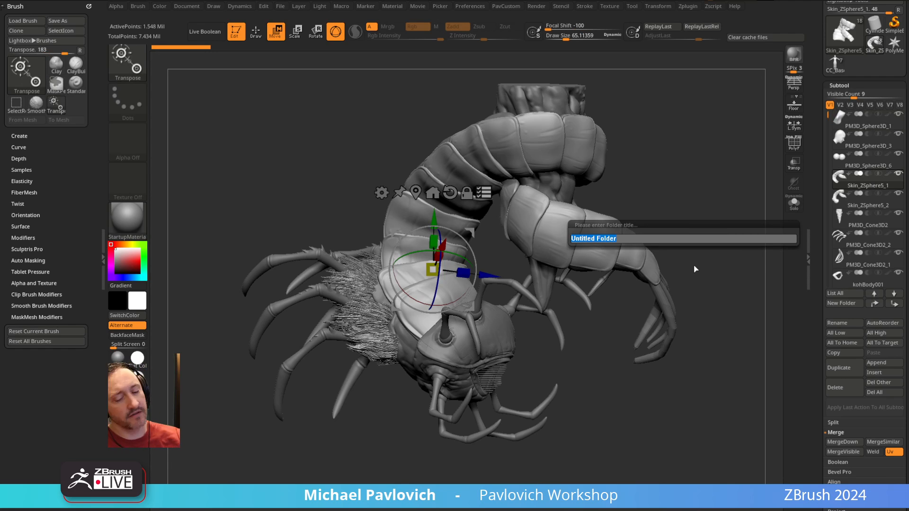
type("Folde4r")
key("Return")
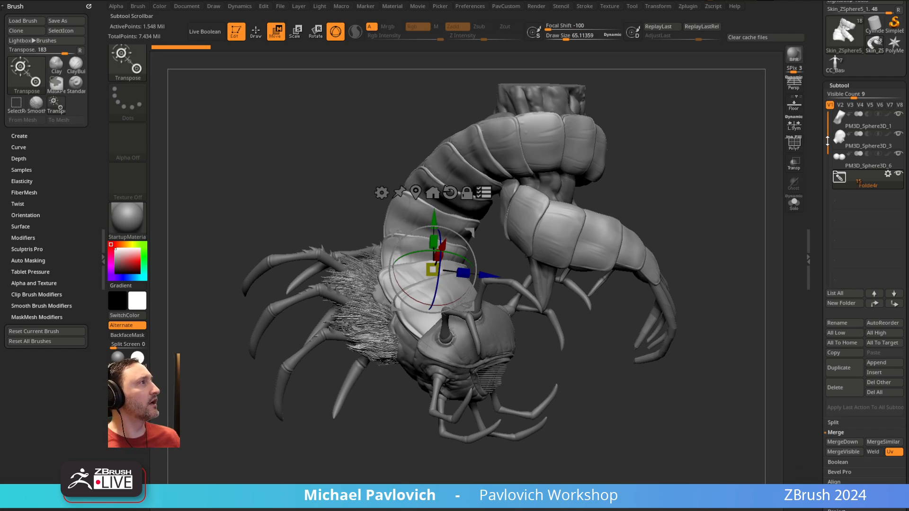
- Add the remaining creature subtools PM3D_Sphere3D_6, PM3D_Sphere3D_3 and PM3D_Sphere3D_1 to the Folde4r folder
left_click(838, 185)
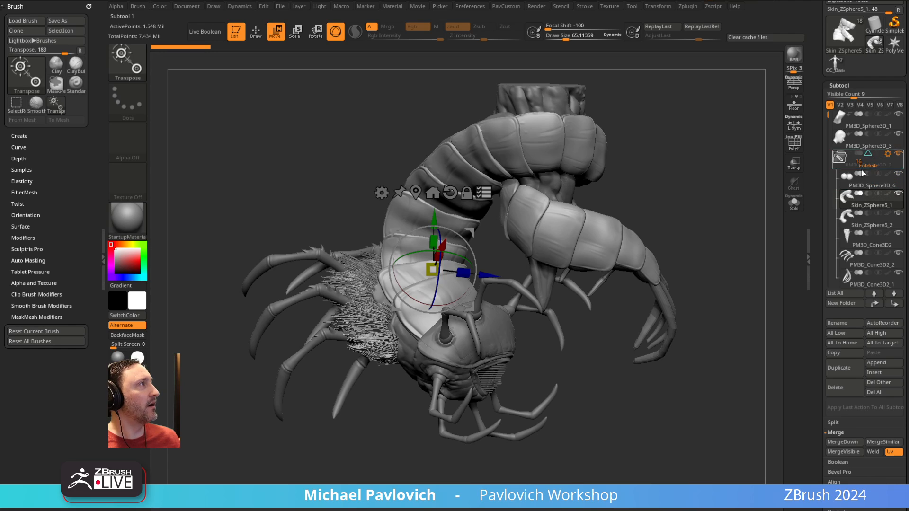
left_click_drag(861, 169, 864, 158)
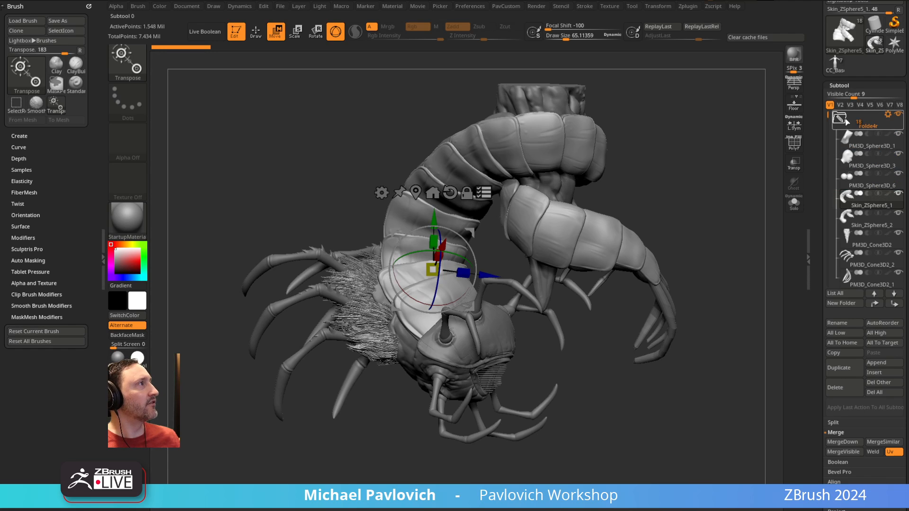
left_click_drag(828, 114, 831, 119)
scroll(864, 164, "up", 1)
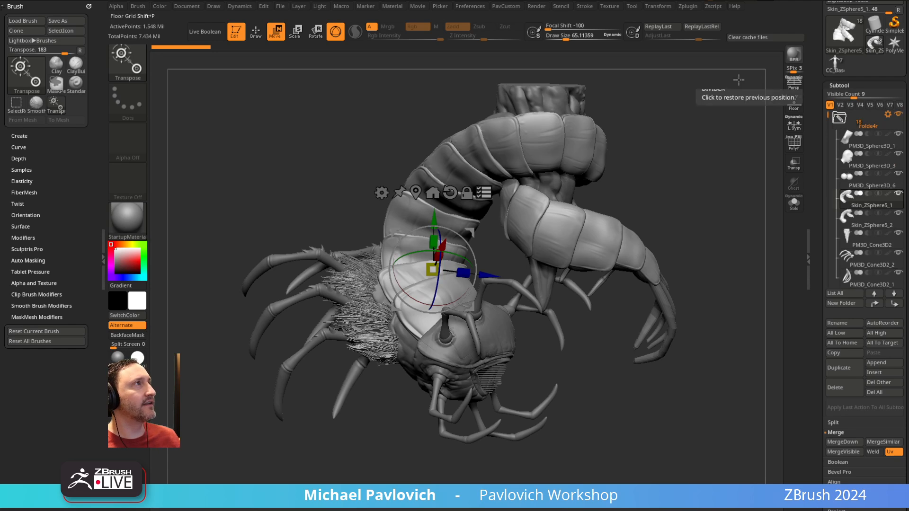
- Copy the complete Folde4r folder with SubTool Master
left_click(687, 6)
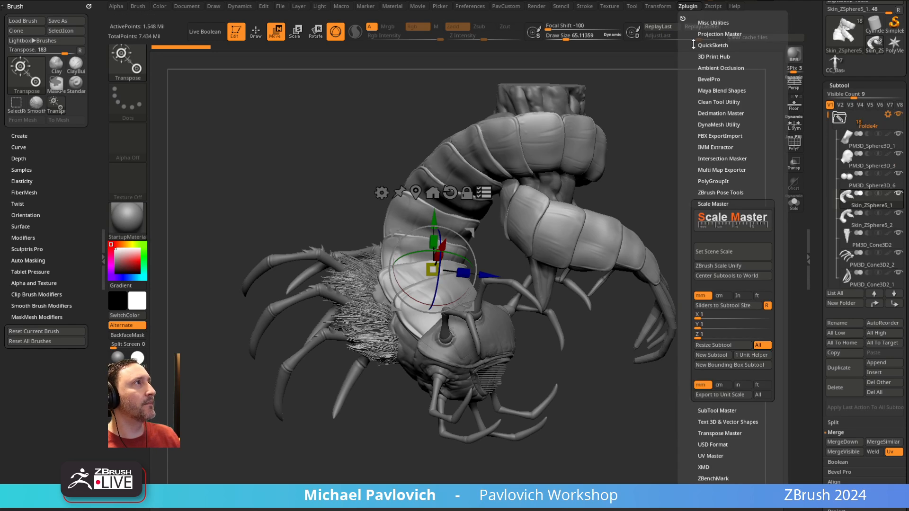
left_click(711, 205)
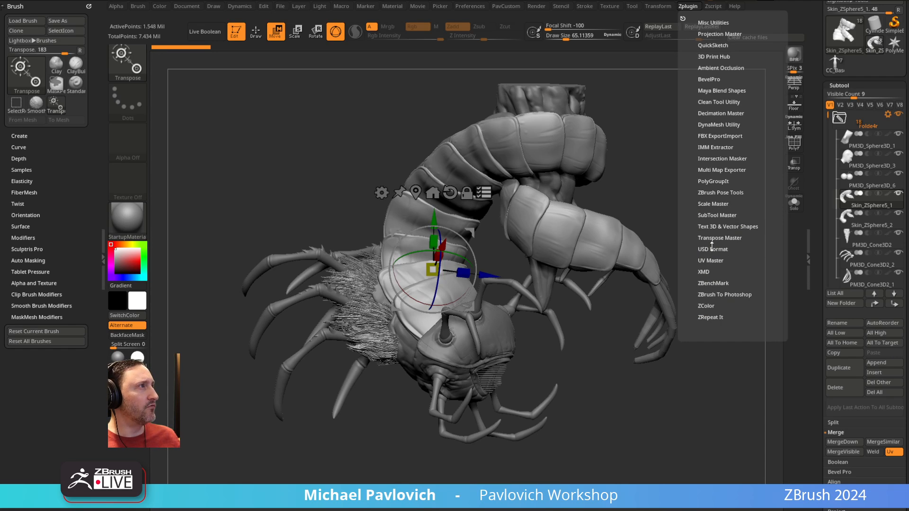
left_click(715, 215)
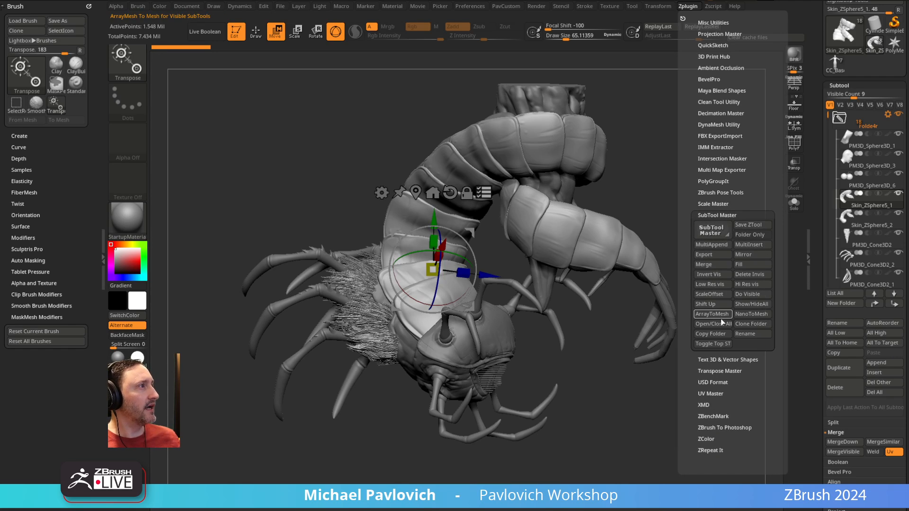
left_click(714, 333)
- Switch to the CC_Base_Body tool and paste the copied creature folder into it
left_click(842, 70)
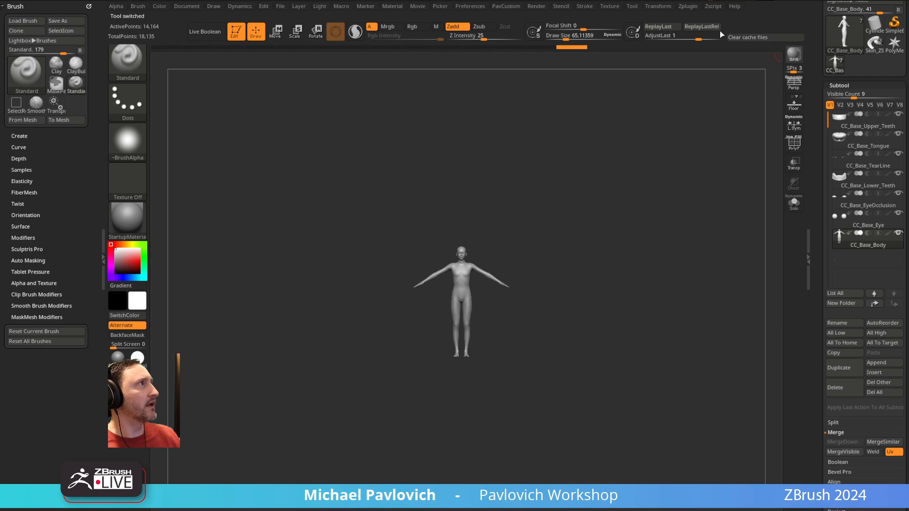
left_click(687, 7)
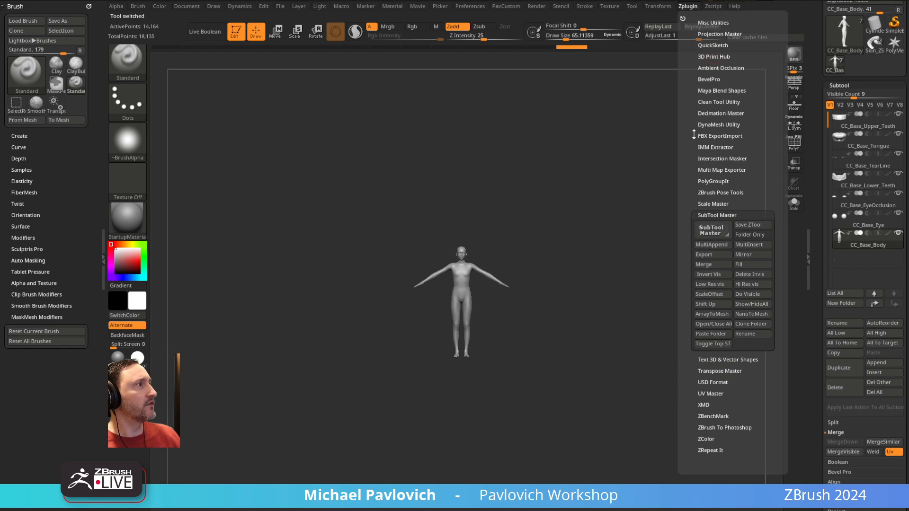
left_click(704, 333)
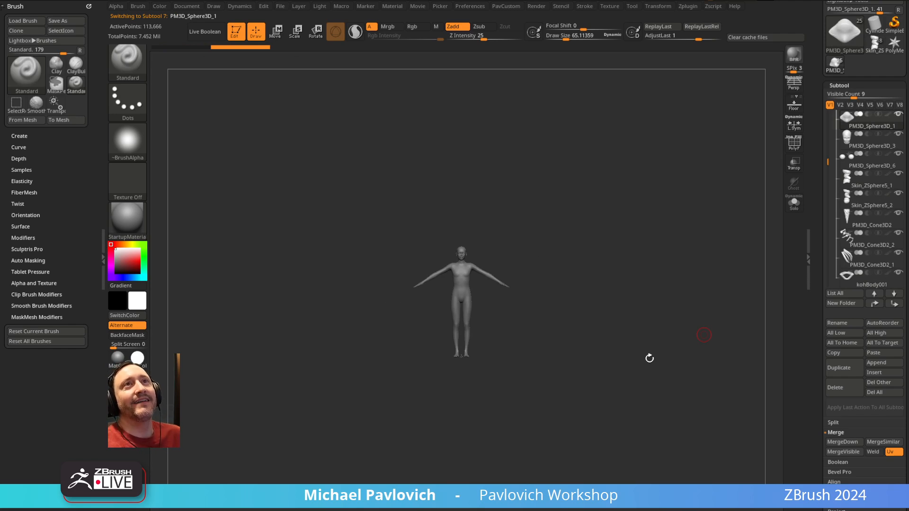
- Reduce the brush draw size to about 38 and collapse the pasted folder in the subtool list
right_click_drag(577, 208, 659, 188, "ctrl")
key("s")
left_click_drag(669, 180, 655, 181)
right_click_drag(668, 164, 682, 250, "alt")
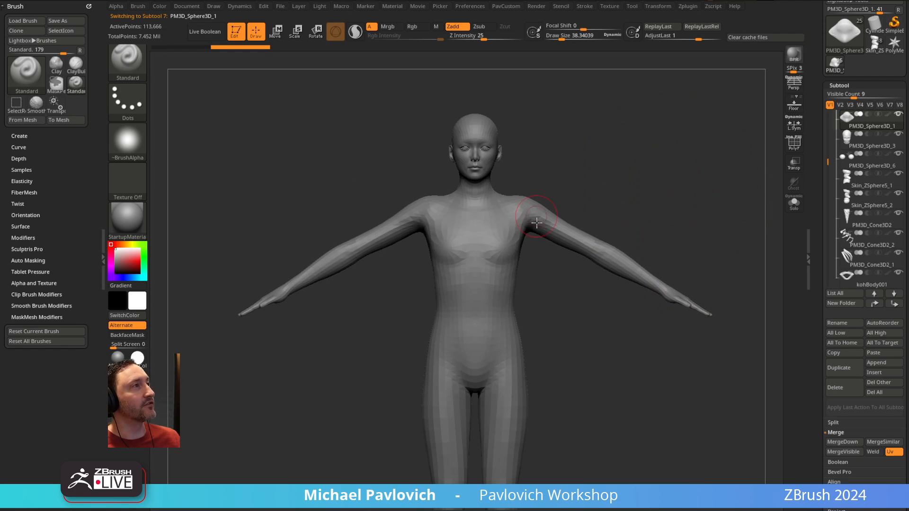
right_click_drag(694, 114, 712, 165, "alt")
left_click_drag(826, 164, 827, 142)
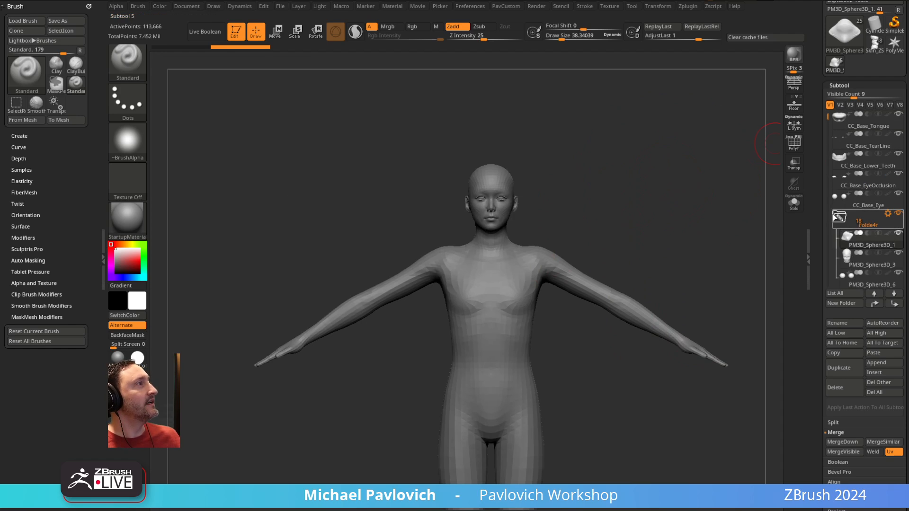
left_click_drag(844, 226, 839, 259)
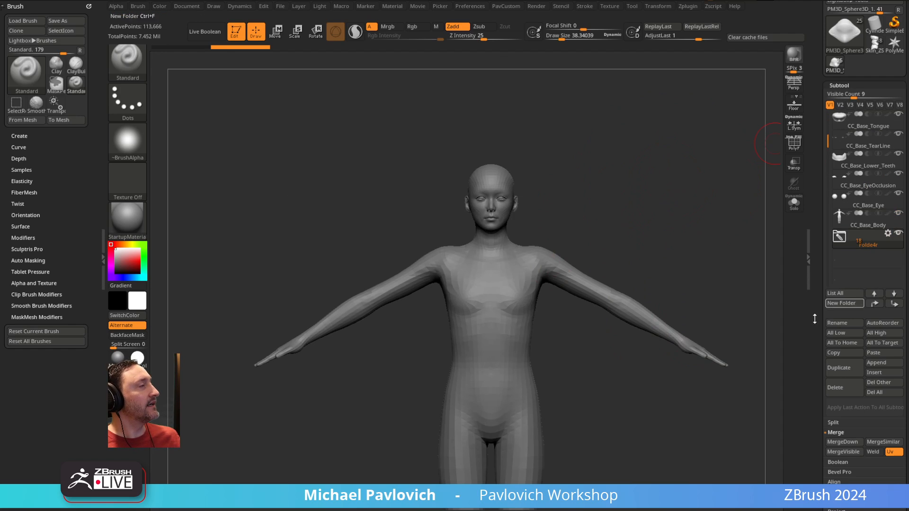
- Adjust the brush draw size against the full base body, ending at about 44
mouse_move(693, 231)
right_mouse_down("alt")
mouse_move(676, 178)
mouse_move(682, 217)
right_mouse_up("alt")
key("s")
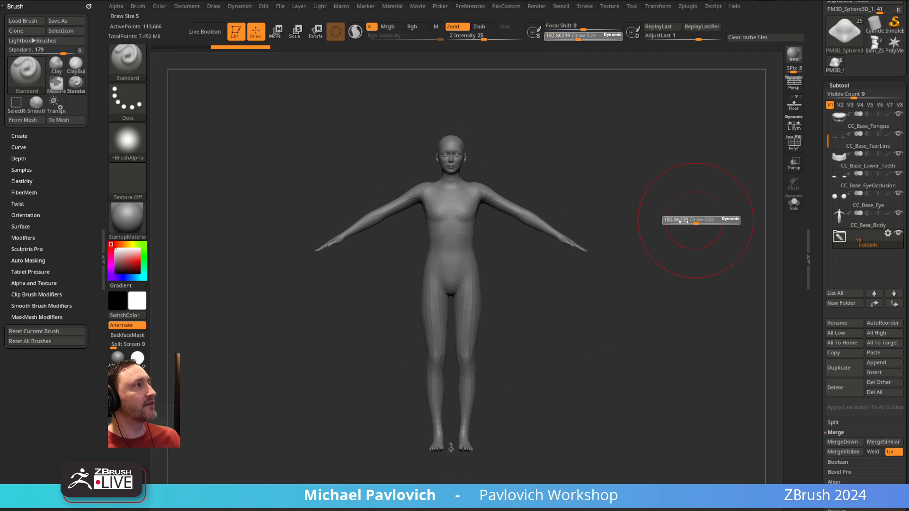
left_click_drag(689, 215, 684, 216)
mouse_move(683, 215)
right_mouse_down("ctrl")
mouse_move(688, 207)
mouse_move(699, 264)
mouse_move(711, 274)
right_mouse_up("ctrl")
left_click(887, 233)
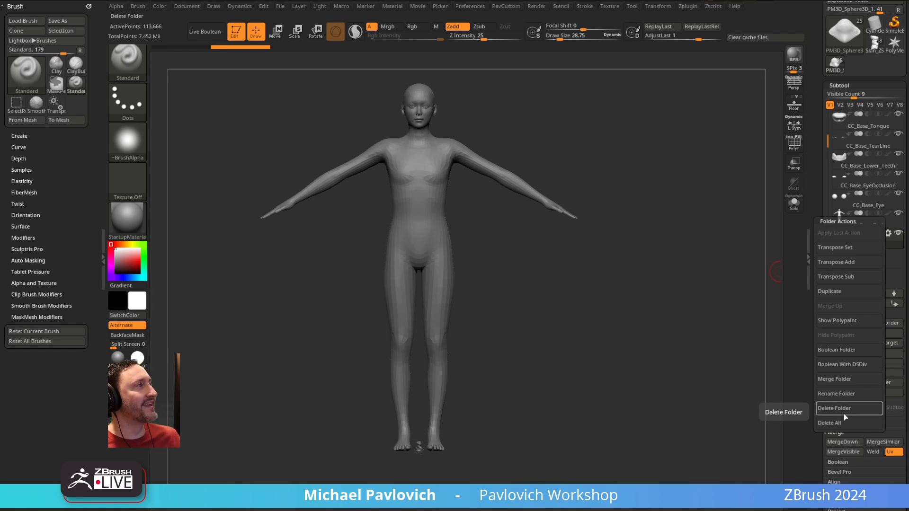
right_click_drag(492, 389, 481, 407)
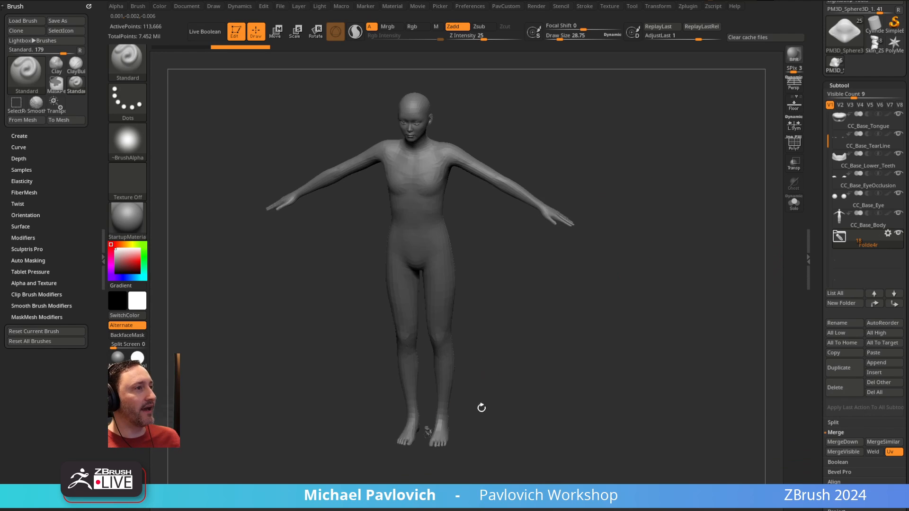
right_click_drag(498, 377, 505, 367)
key("s")
left_click_drag(504, 366, 498, 364)
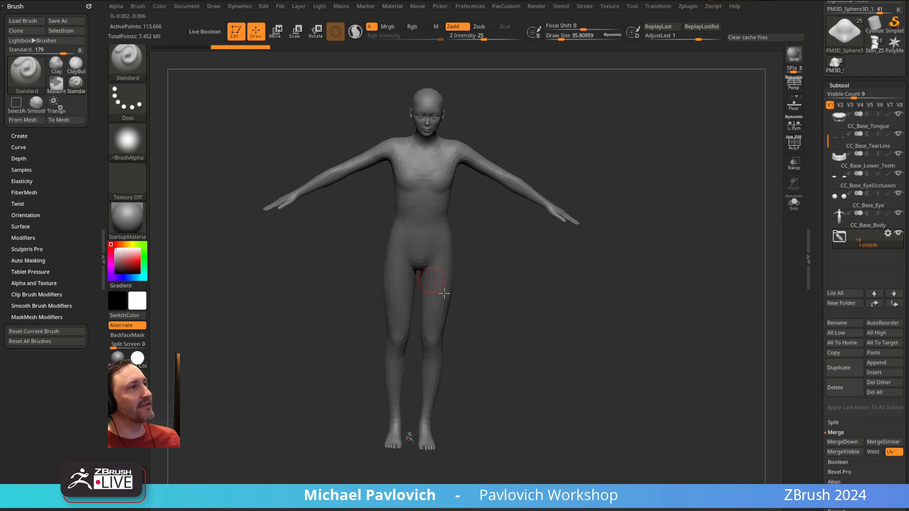
mouse_move(545, 334)
right_mouse_down()
mouse_move(493, 320)
mouse_move(457, 325)
mouse_move(541, 318)
right_mouse_up()
key("s")
mouse_move(520, 292)
left_mouse_down()
mouse_move(592, 295)
mouse_move(539, 304)
mouse_move(541, 316)
left_mouse_up()
key("s")
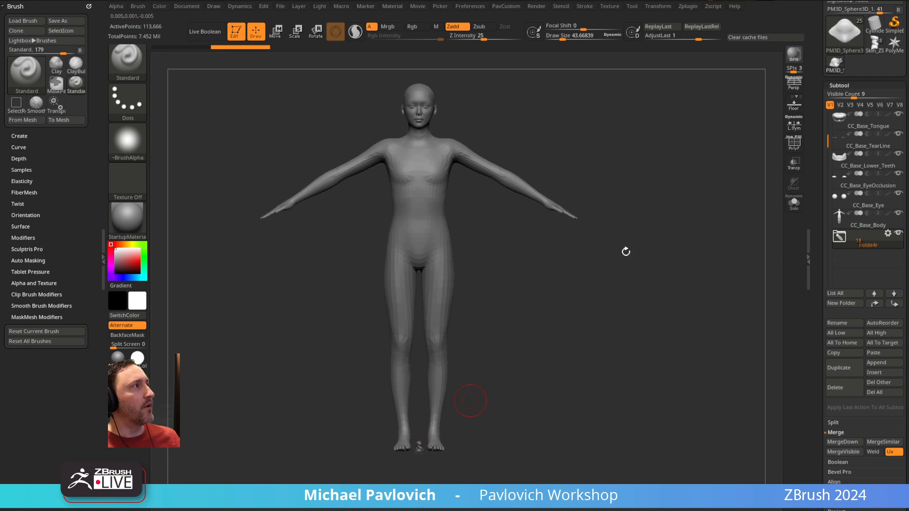
- Select all subtools in the pasted creature folder for transforming with Transpose Set
left_click_drag(626, 251, 713, 284)
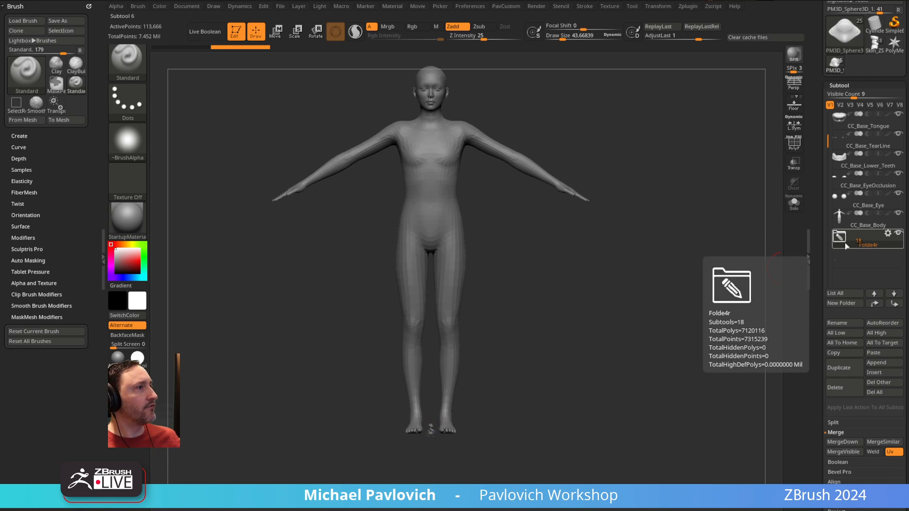
left_click(887, 234)
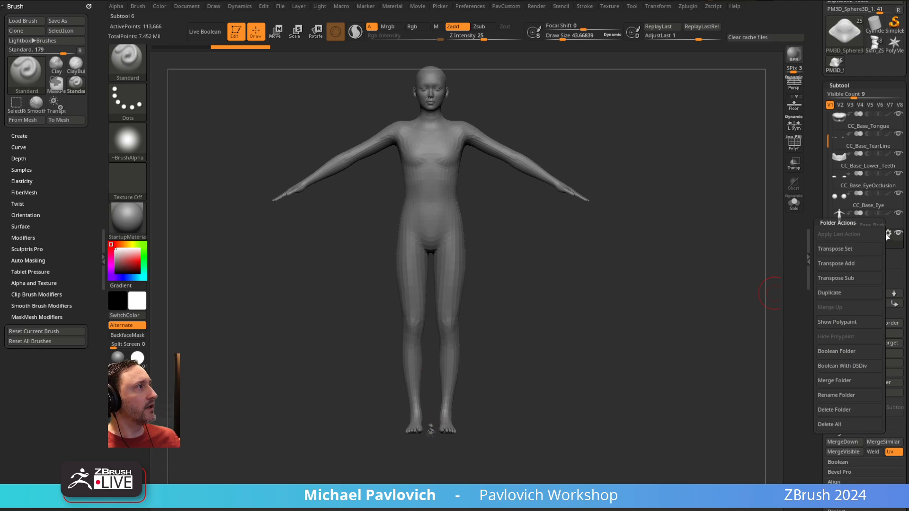
left_click(849, 250)
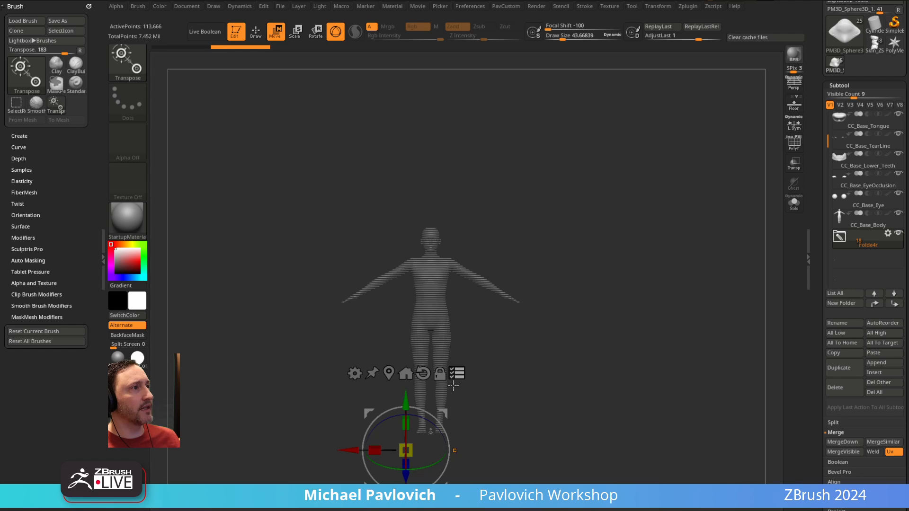
- Expand the creature folder, then centre the gizmo on the unmasked mesh and reset its orientation
right_click_drag(547, 369, 571, 382, "alt")
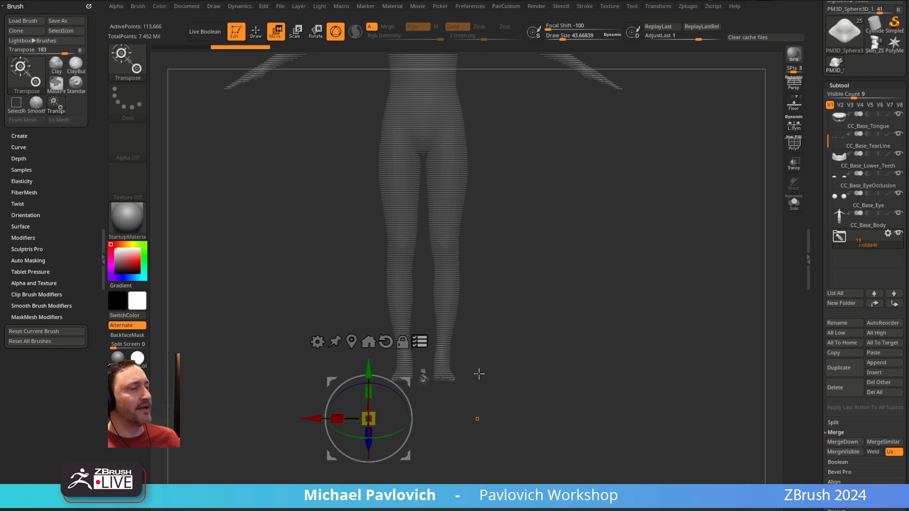
left_click_drag(395, 396, 424, 369, "alt")
left_click(839, 237)
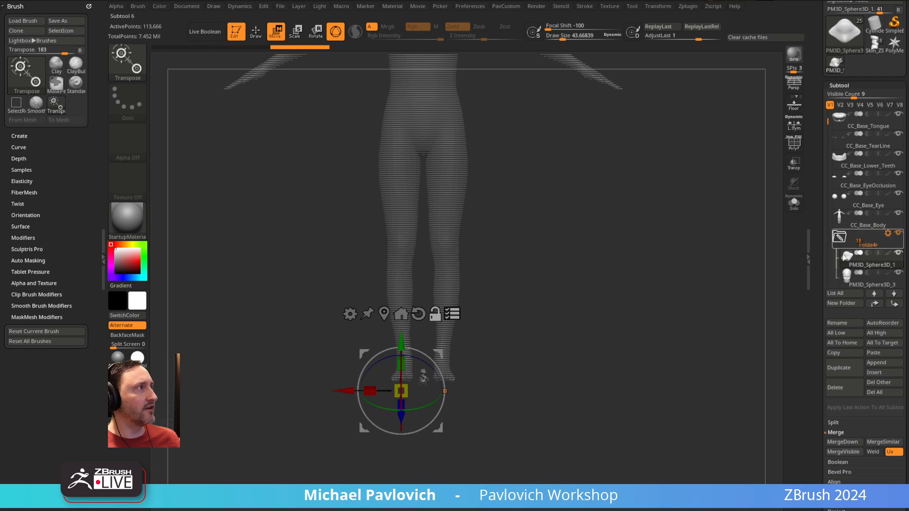
mouse_move(859, 262)
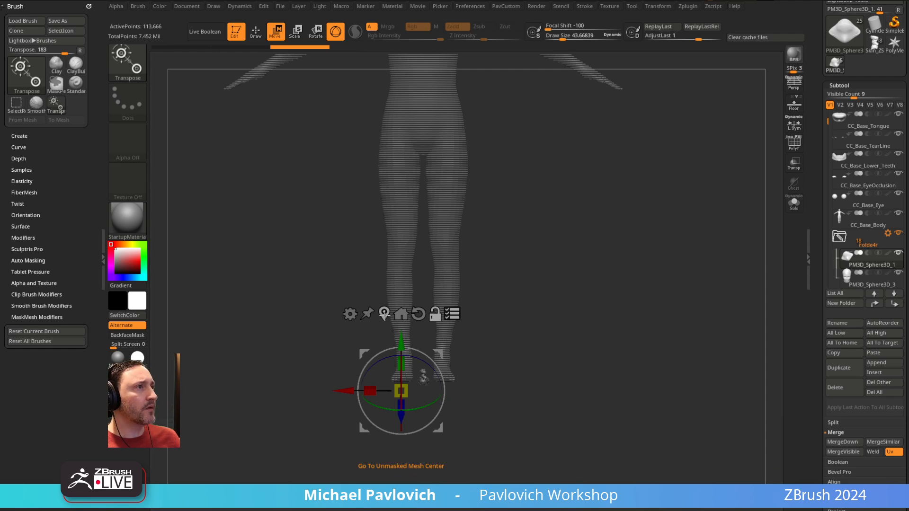
left_click_drag(384, 313, 407, 305)
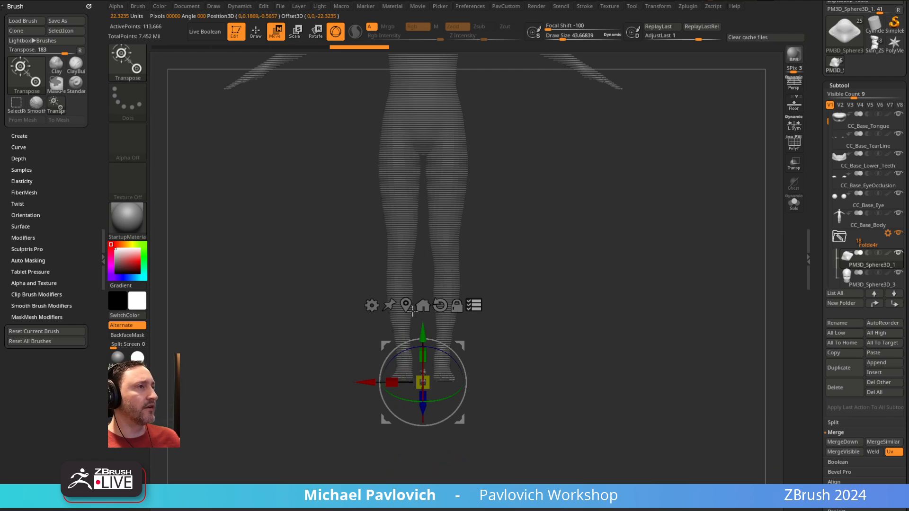
left_click(440, 305)
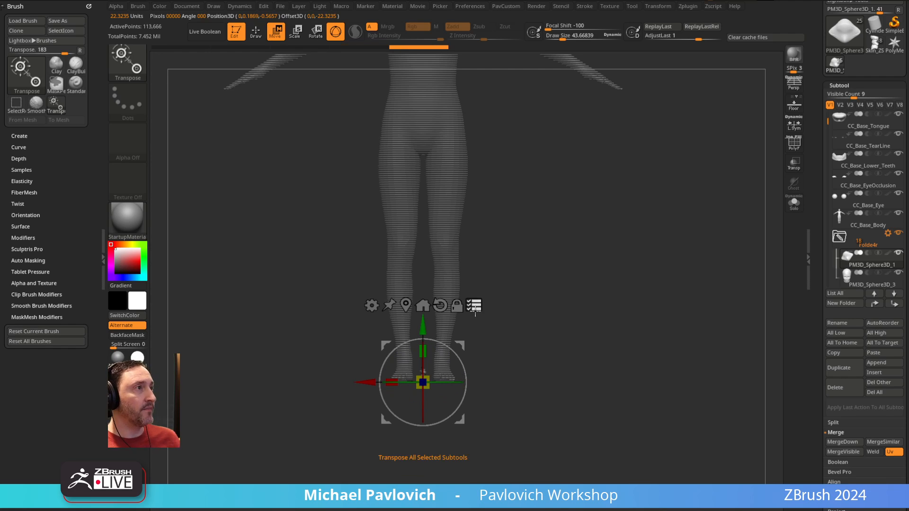
- Scale the selected creature subtools up uniformly from the base figure's feet
mouse_move(432, 369)
left_mouse_down()
mouse_move(426, 377)
mouse_move(434, 381)
mouse_move(423, 381)
left_mouse_up()
mouse_move(595, 279)
right_mouse_down("ctrl")
mouse_move(595, 253)
mouse_move(606, 276)
right_mouse_up("ctrl")
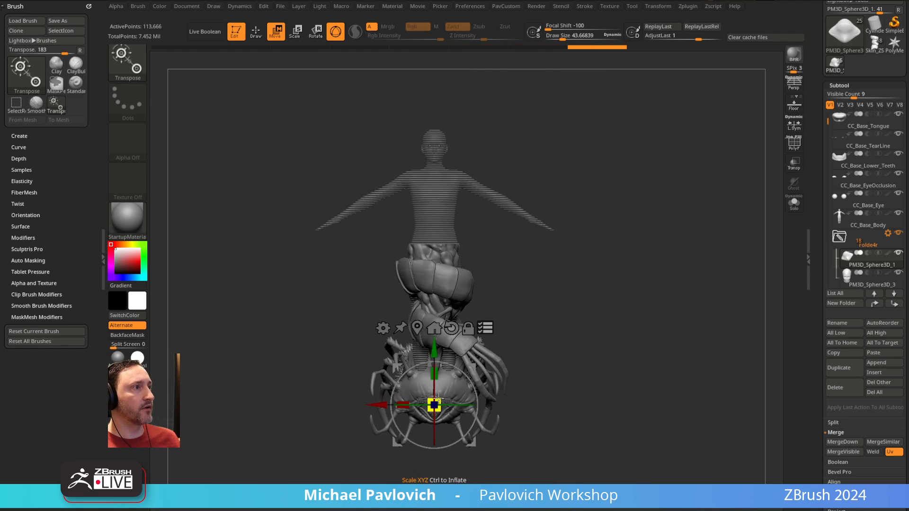
left_click_drag(439, 399, 443, 397)
- Raise the creature to the base figure's head so its eye opening lines up with the face
left_click_drag(434, 351, 451, 92)
right_click_drag(597, 199, 691, 242, "ctrl")
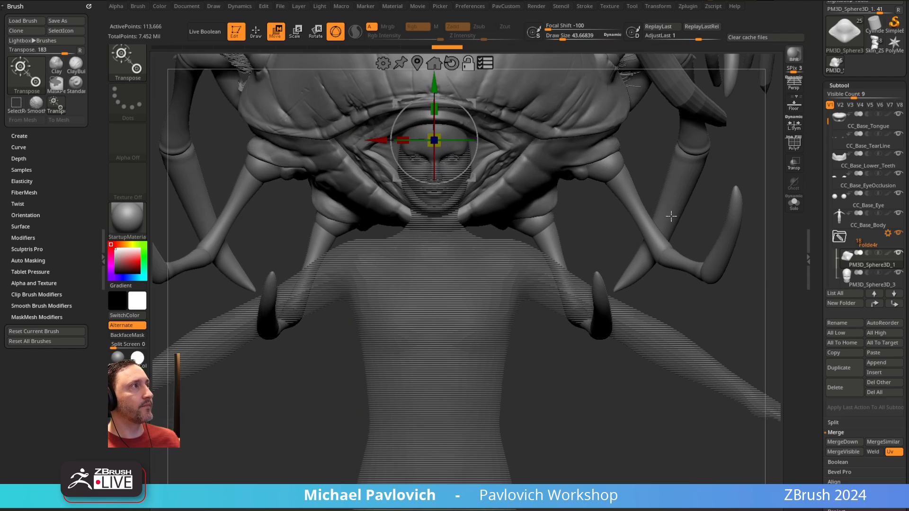
right_click_drag(649, 157, 654, 221, "ctrl")
left_click_drag(433, 159, 428, 152)
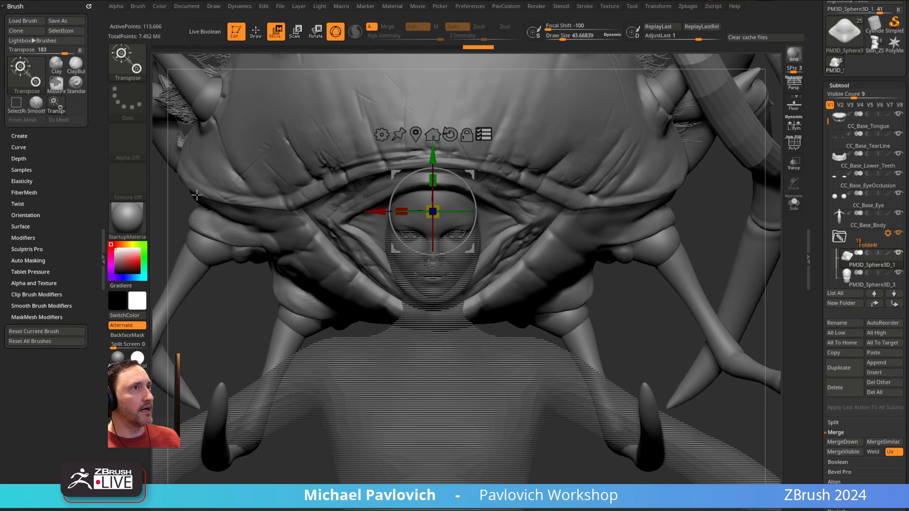
- Tilt the creature and nudge it along its local axes in side view so its eye opening fits around the figure's face
right_click_drag(194, 197, 506, 192)
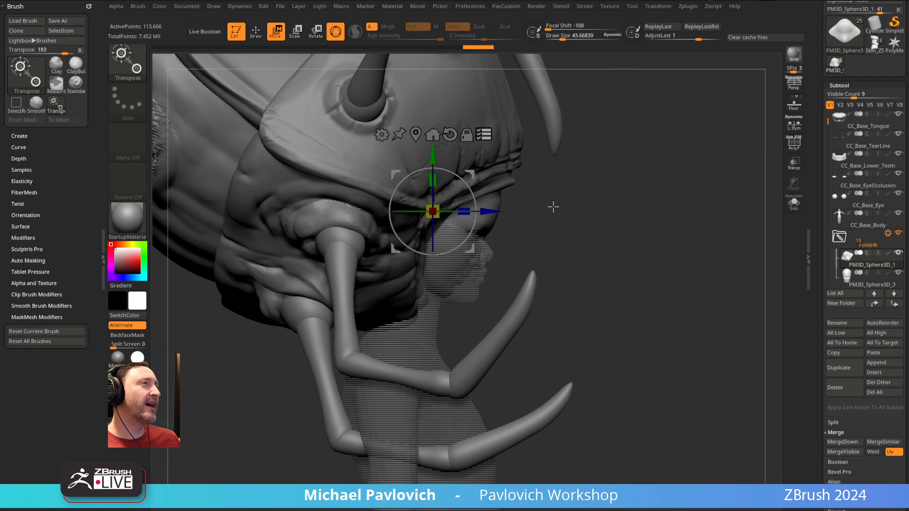
left_click_drag(469, 185, 455, 201)
right_click_drag(568, 194, 493, 213)
right_click_drag(564, 244, 544, 258, "ctrl")
left_click_drag(649, 143, 596, 150)
right_click_drag(367, 189, 331, 218, "ctrl")
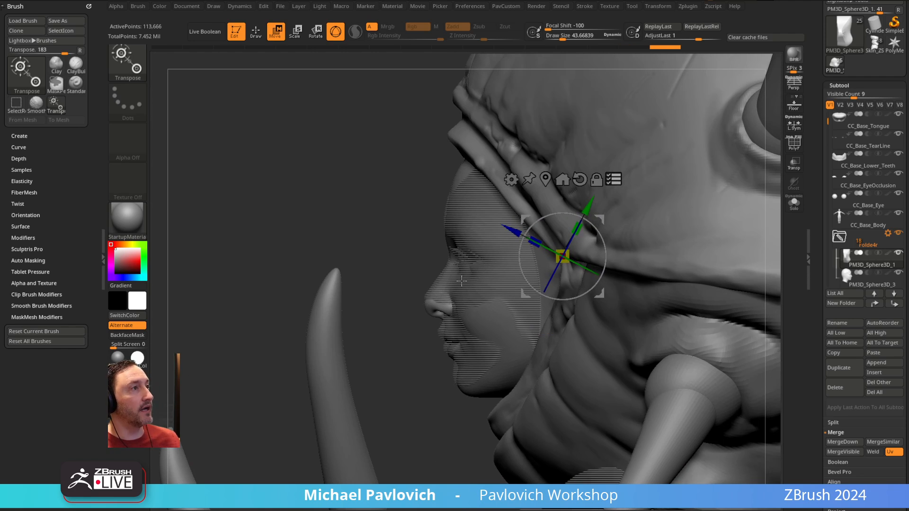
right_click_drag(461, 281, 443, 280, "alt")
left_click_drag(583, 217, 574, 218)
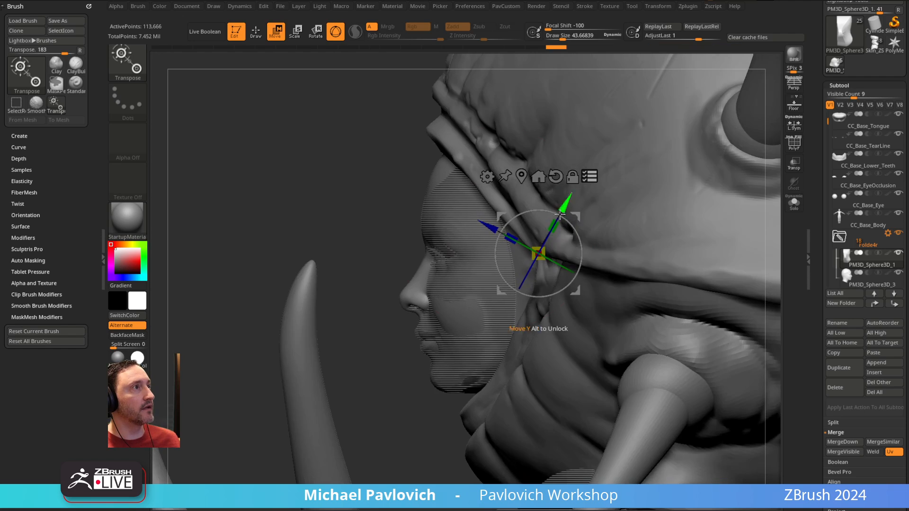
- Return to Draw mode and delete the creature's folder while keeping the subtools inside it
key("q")
right_click_drag(363, 213, 496, 240)
right_click_drag(625, 233, 555, 282, "alt")
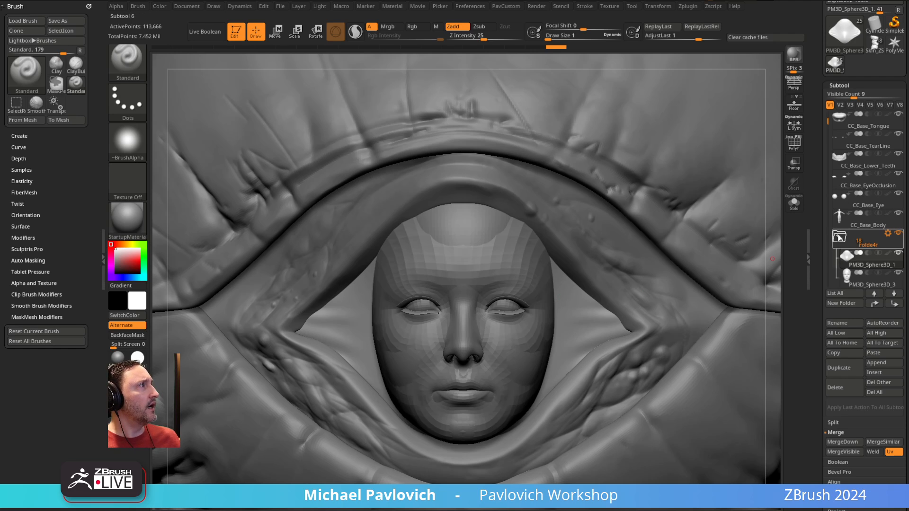
mouse_move(844, 239)
left_click(888, 233)
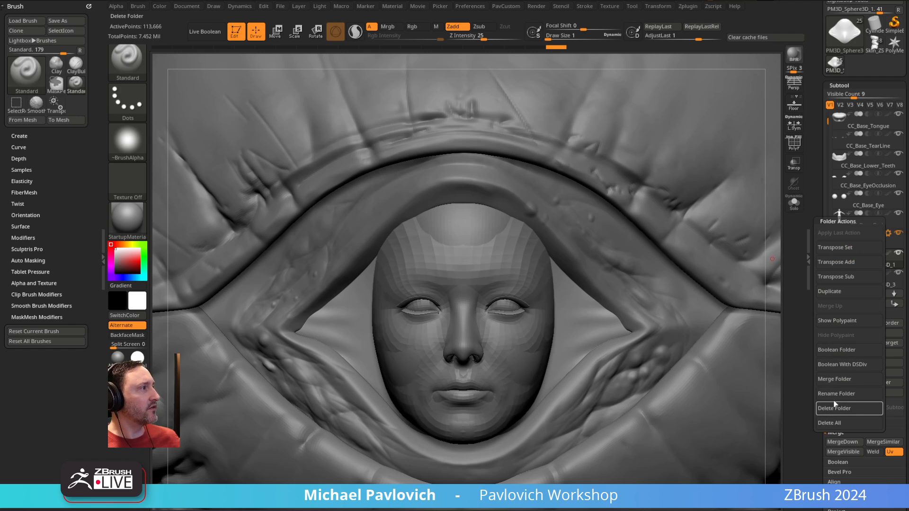
left_click(840, 411)
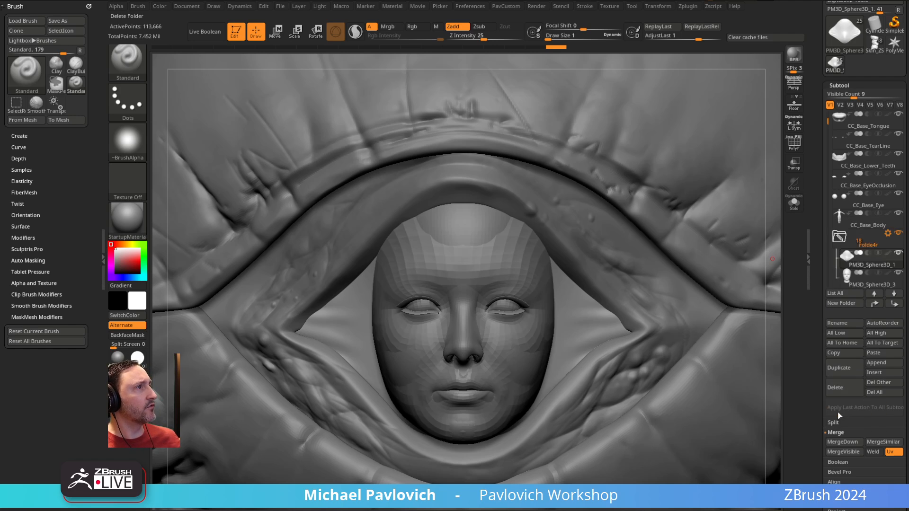
- Hide the base body along with its eye, eye occlusion, lower teeth and tear line subtools
key("s")
mouse_move(488, 250)
left_mouse_down()
mouse_move(528, 251)
mouse_move(486, 254)
left_mouse_up()
key("s")
mouse_move(486, 253)
right_mouse_down("ctrl")
mouse_move(438, 186)
mouse_move(548, 218)
mouse_move(663, 183)
right_mouse_up("ctrl")
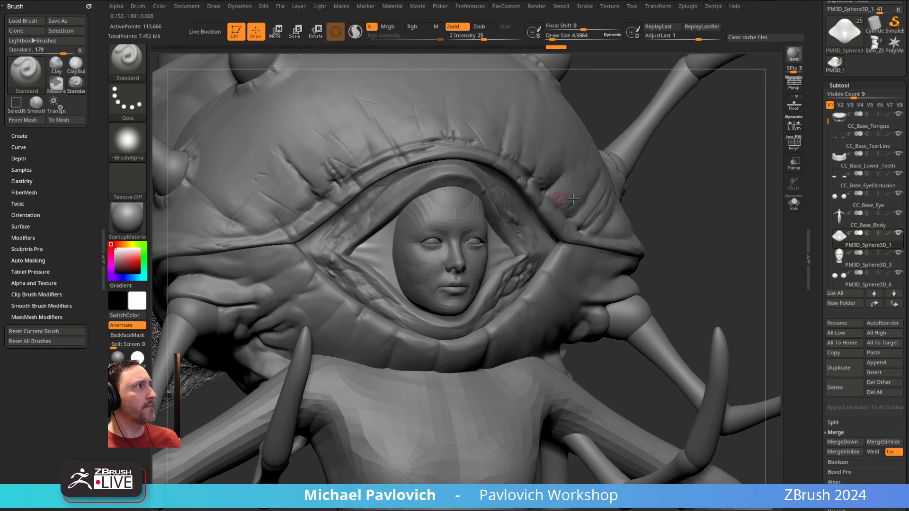
left_click(896, 214)
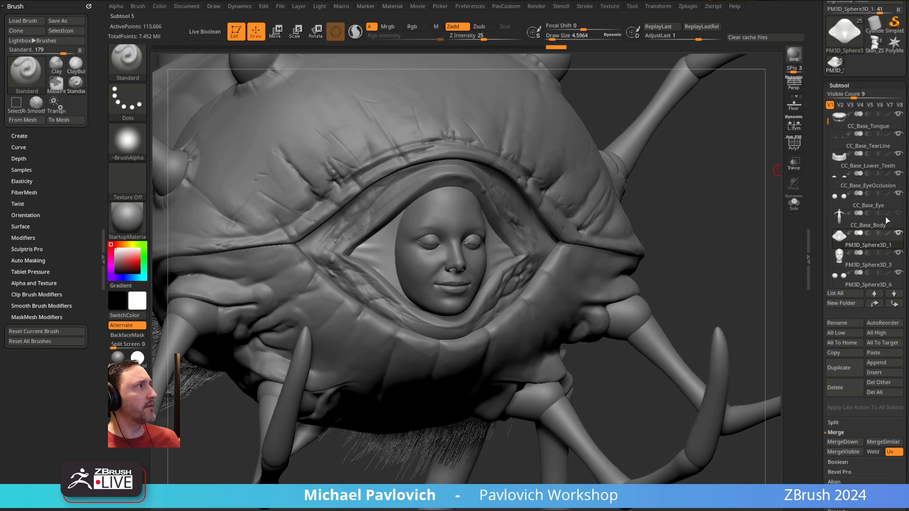
left_click(897, 193)
left_click(899, 176)
left_click(898, 155)
left_click(898, 134)
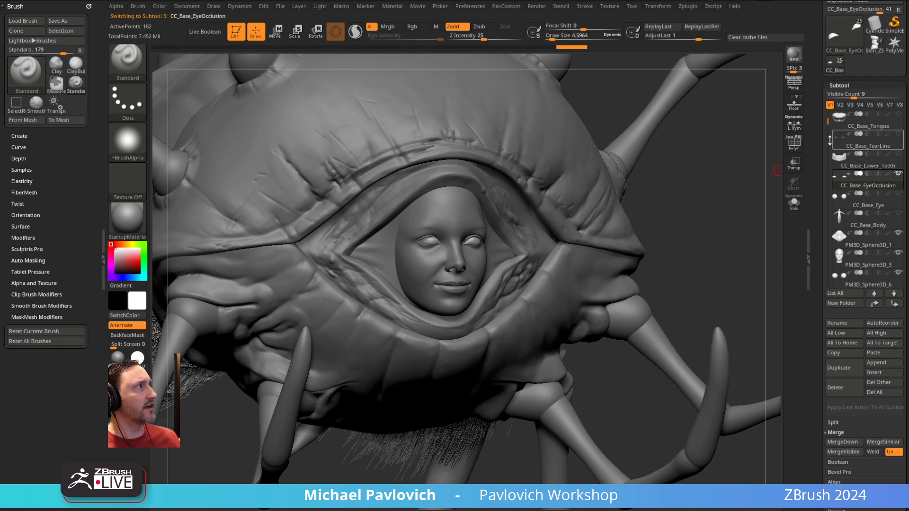
left_click_drag(828, 121, 827, 142)
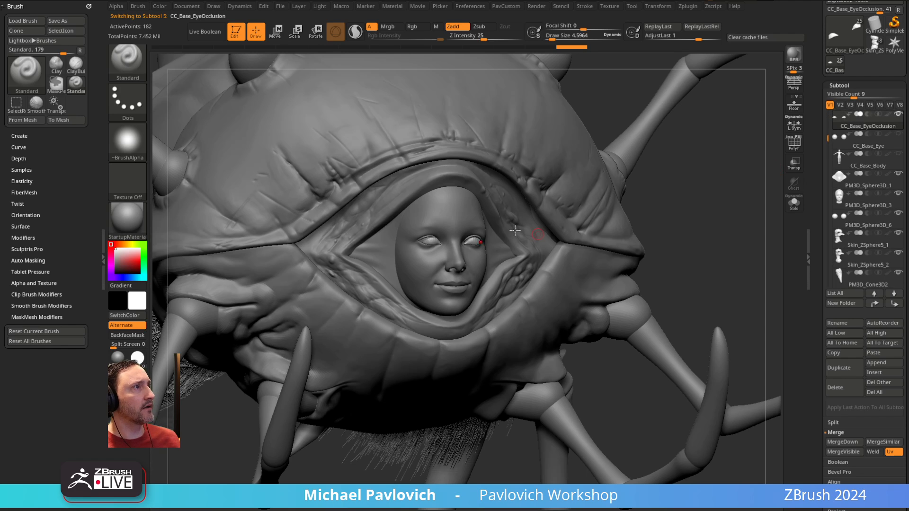
- Delete the creature's old head subtool PM3D_Sphere3D_3 and its eyeball subtool PM3D_Sphere3D_6
left_click(465, 215, "alt")
right_click_drag(708, 193, 673, 229, "alt")
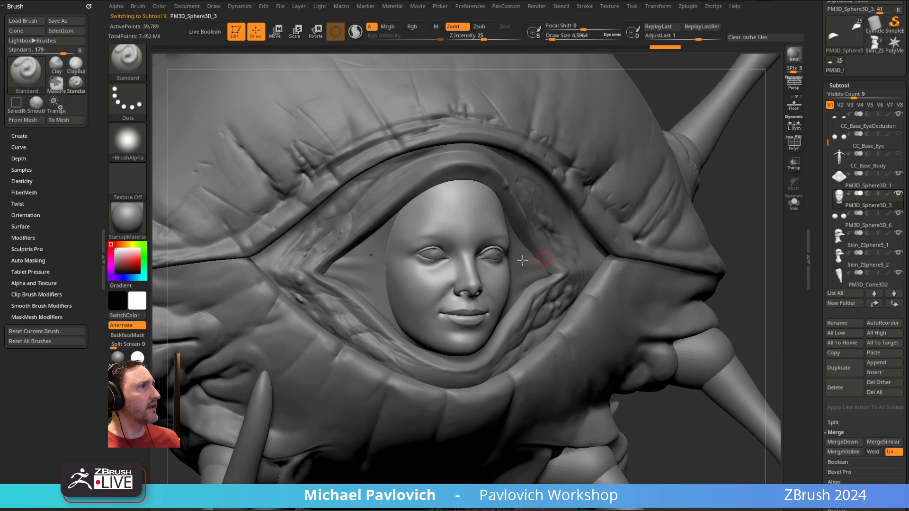
left_click(493, 257, "alt")
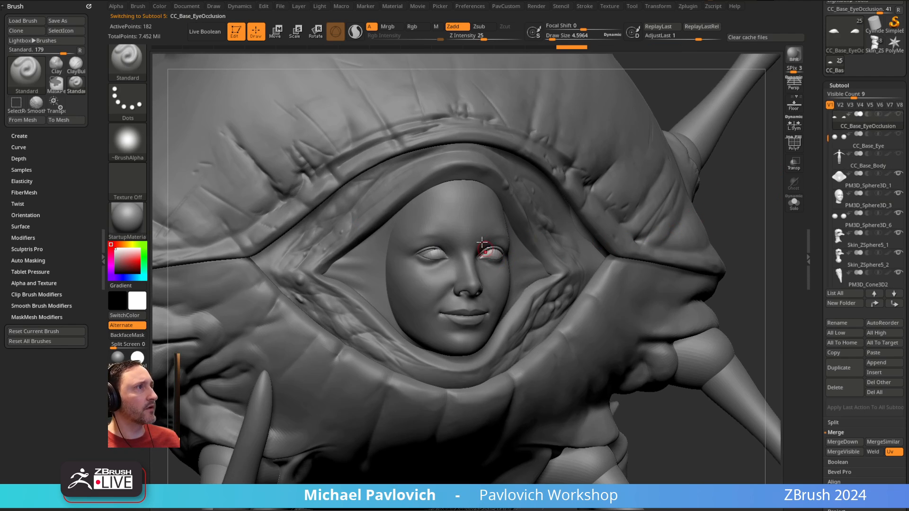
left_click(482, 243, "alt")
right_click_drag(726, 196, 700, 185)
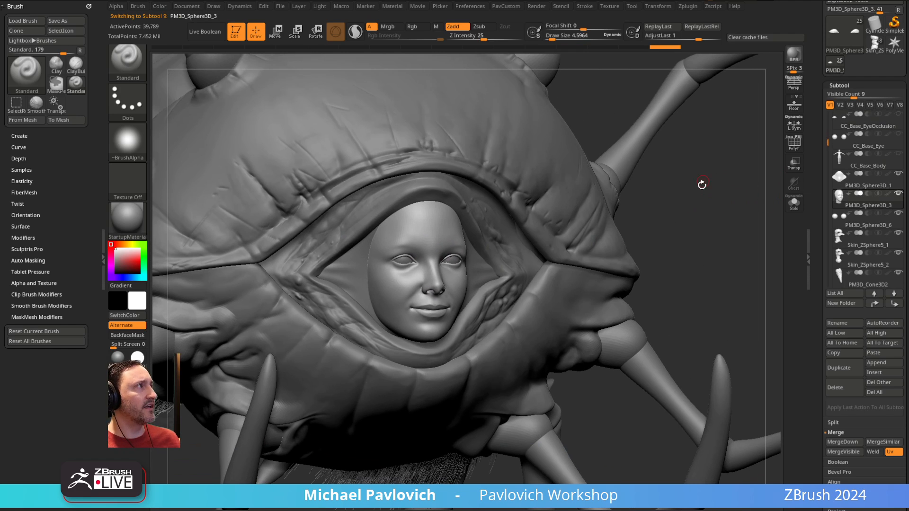
mouse_move(871, 204)
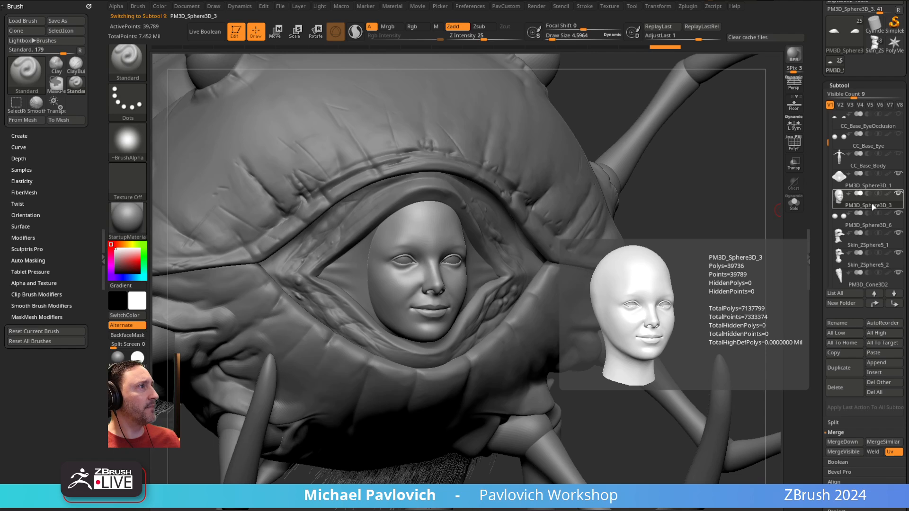
left_click(837, 394)
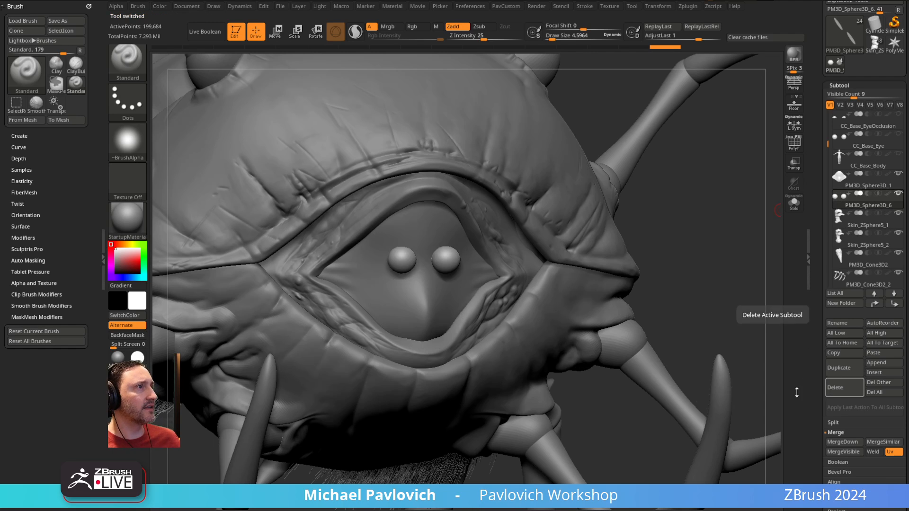
left_click(837, 388)
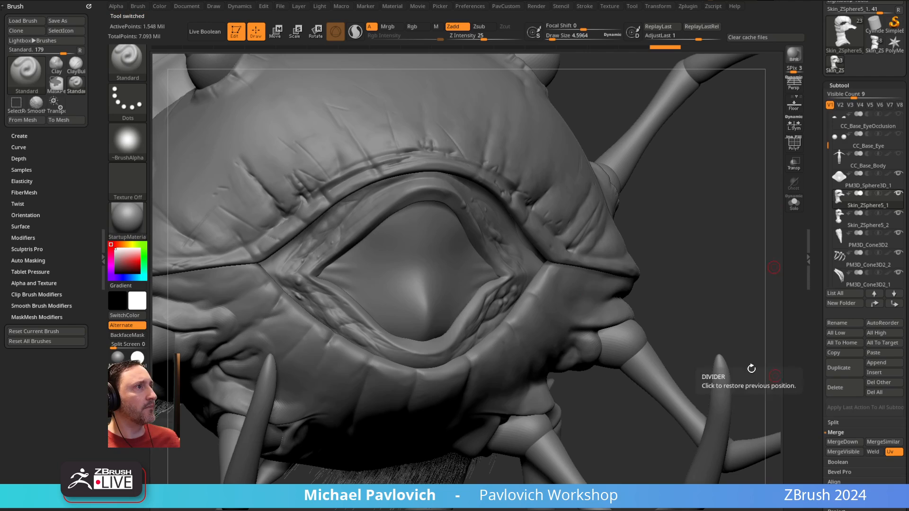
- Show the CC_Base_Body subtool again, make it active, and isolate it in Solo mode with polyframe displayed
left_click(899, 153)
mouse_move(717, 222)
left_mouse_down()
mouse_move(672, 223)
mouse_move(730, 223)
left_mouse_up()
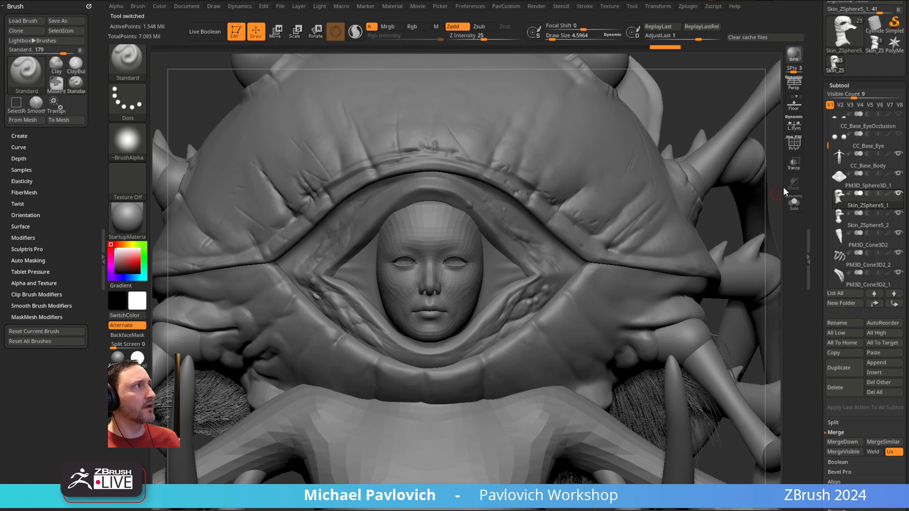
left_click(793, 146)
left_click_drag(761, 143, 575, 221, "alt")
left_click(455, 299, "alt")
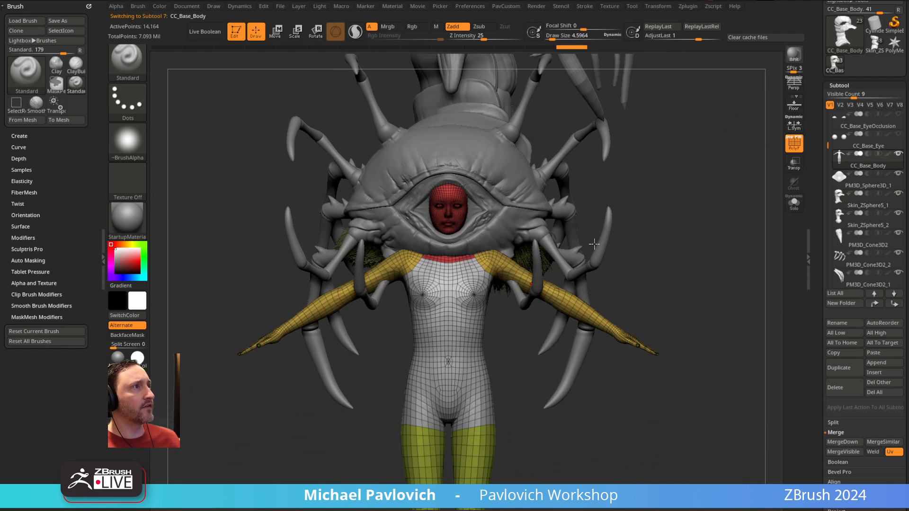
left_click(793, 202)
left_click_drag(718, 211, 620, 252)
key("ctrl+shift")
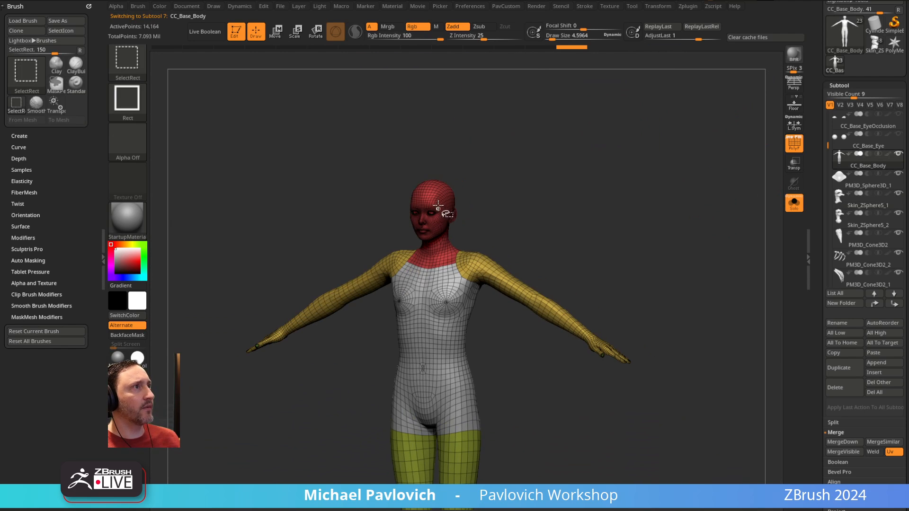
left_click(438, 205, "ctrl+shift")
left_click(635, 222, "ctrl+shift")
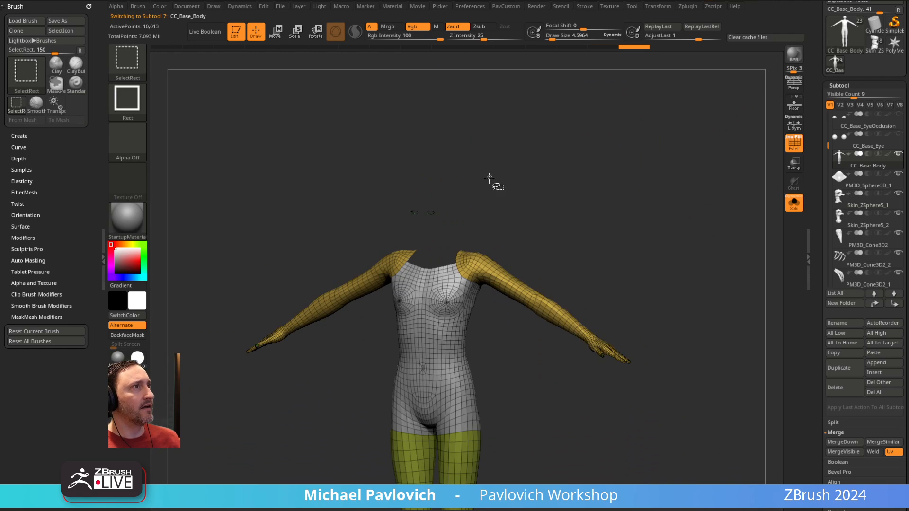
left_click(665, 182, "ctrl+shift")
- Isolate the base body's red head polygroup, then turn off Solo and polyframe to show it within the creature
left_click_drag(659, 172, 515, 225, "alt")
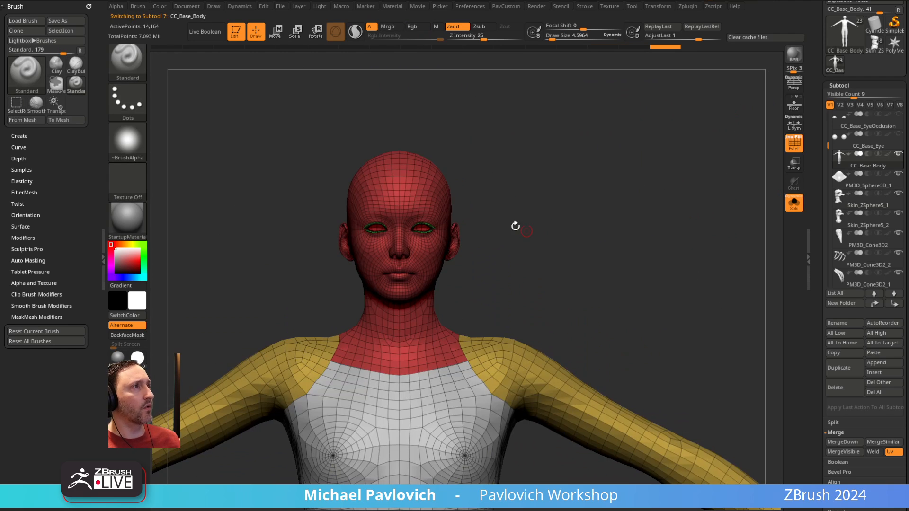
left_click_drag(642, 231, 726, 235, "alt")
left_click(516, 204, "ctrl+shift")
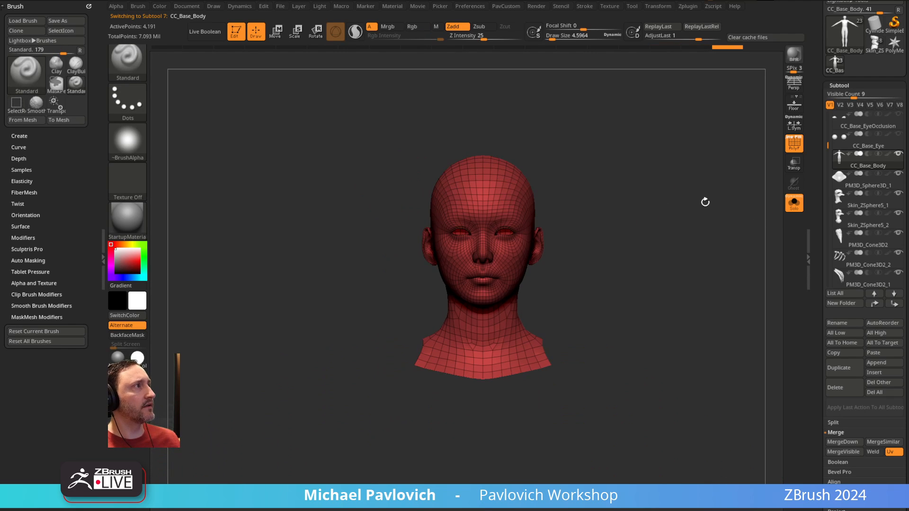
left_click_drag(704, 202, 772, 214, "alt")
left_click_drag(645, 274, 655, 248, "alt")
key("s")
left_click_drag(655, 248, 661, 248)
left_click(797, 204)
left_click(795, 147)
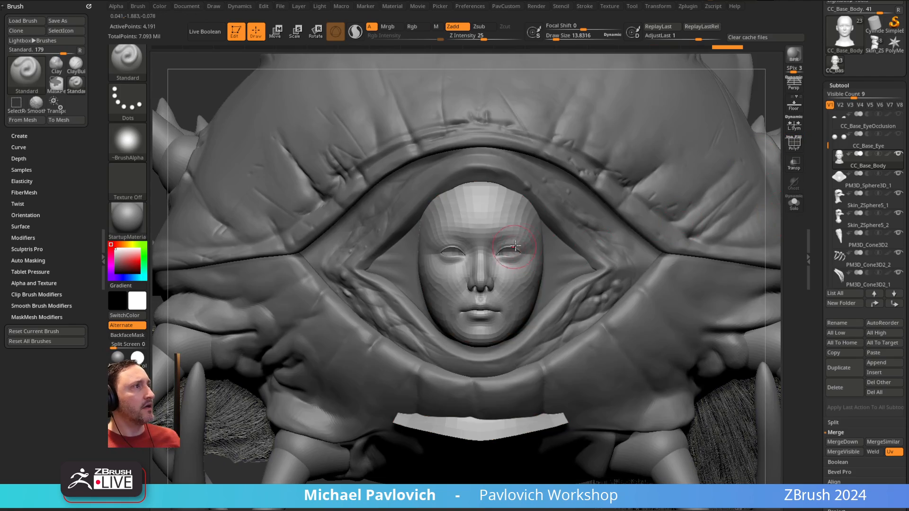
left_click_drag(668, 182, 733, 227, "alt")
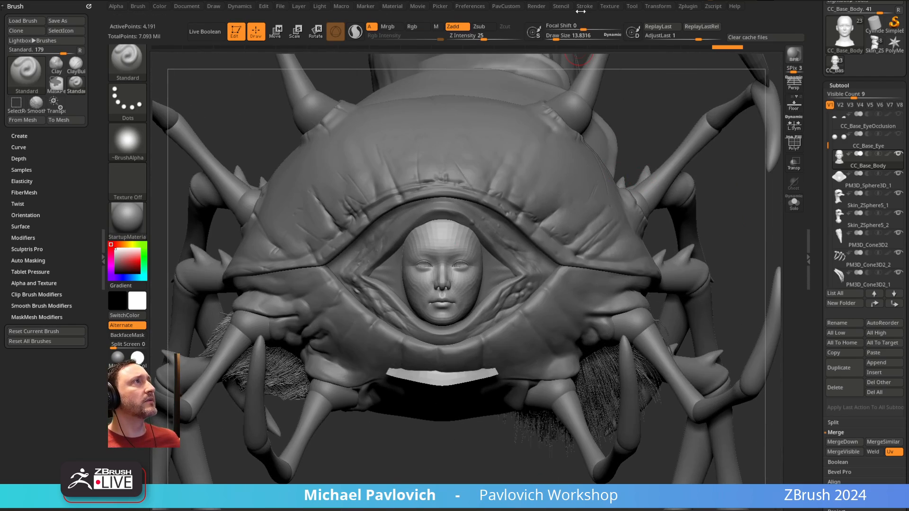
- Load the Avatar004 texture into Spotlight as a reference and scale it down over the creature
left_click(609, 6)
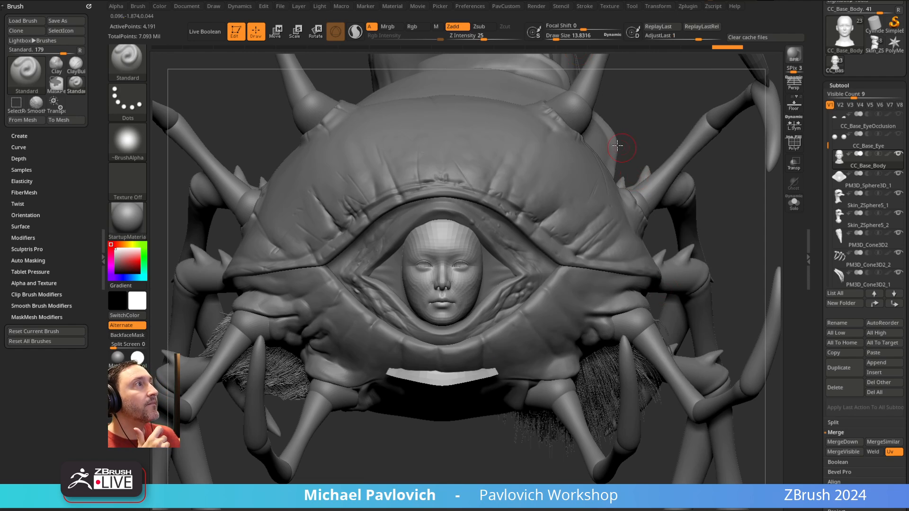
left_click(624, 134)
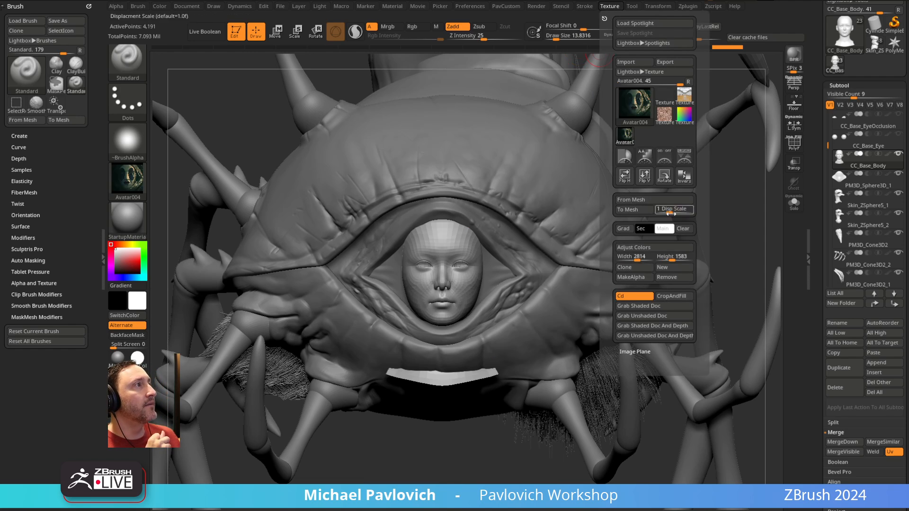
left_click(664, 156)
left_click_drag(491, 215, 406, 226)
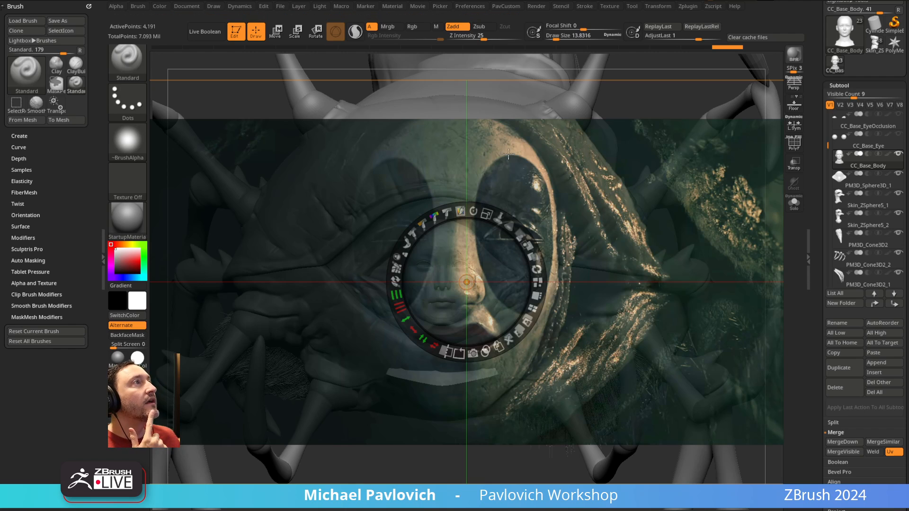
left_click(615, 9)
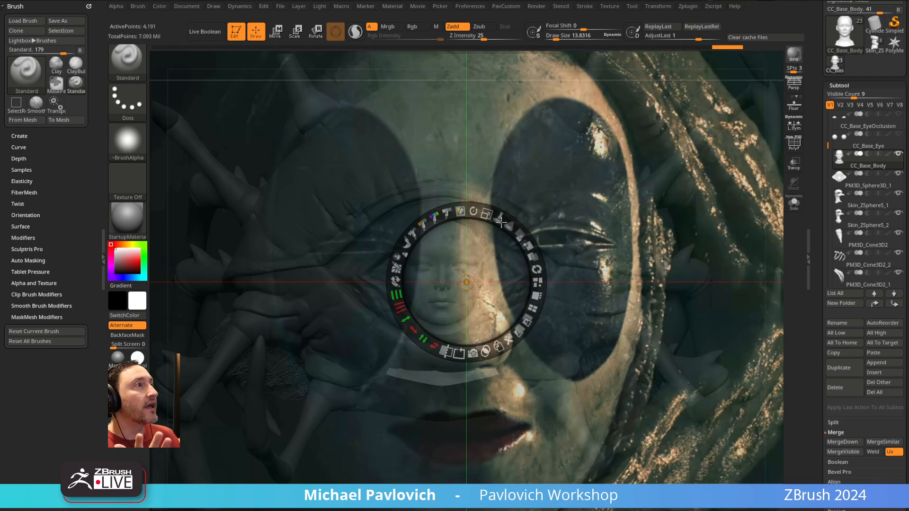
left_click_drag(490, 214, 405, 211)
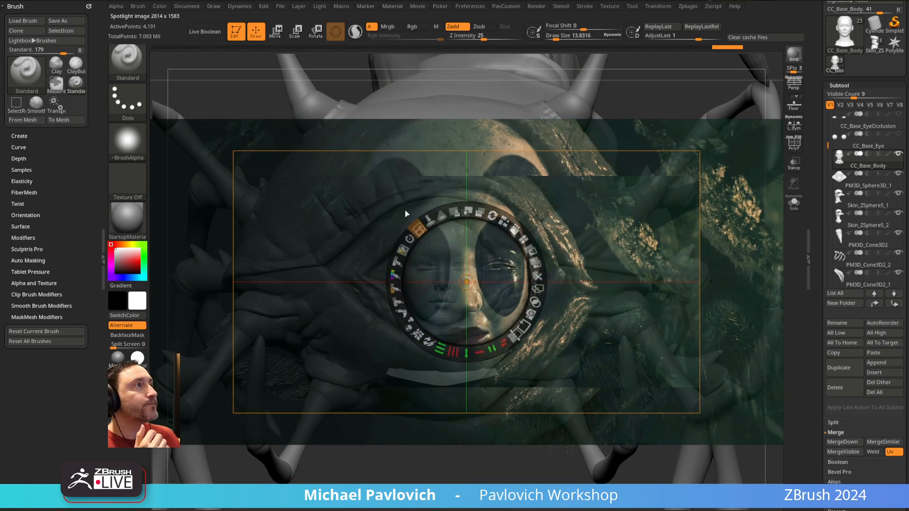
left_click(470, 141)
left_click_drag(590, 130, 506, 94)
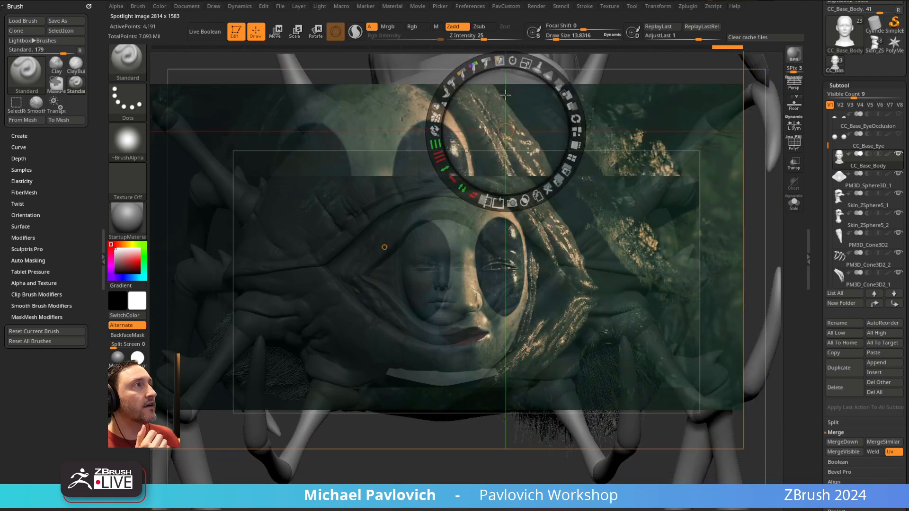
left_click(546, 189)
left_click_drag(559, 265, 524, 234)
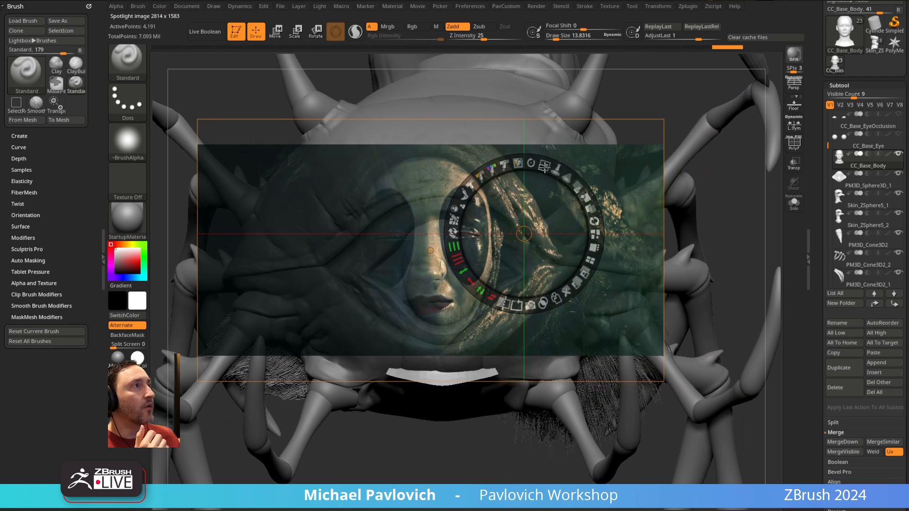
- Enlarge the Avatar004 reference image, move it over the figure's face, and raise its opacity
left_click_drag(544, 166, 521, 163)
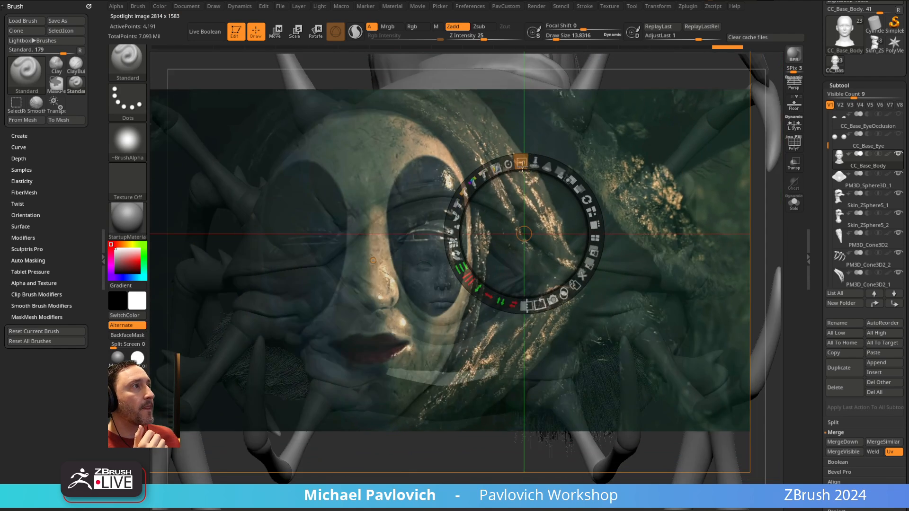
left_click_drag(370, 178, 463, 184)
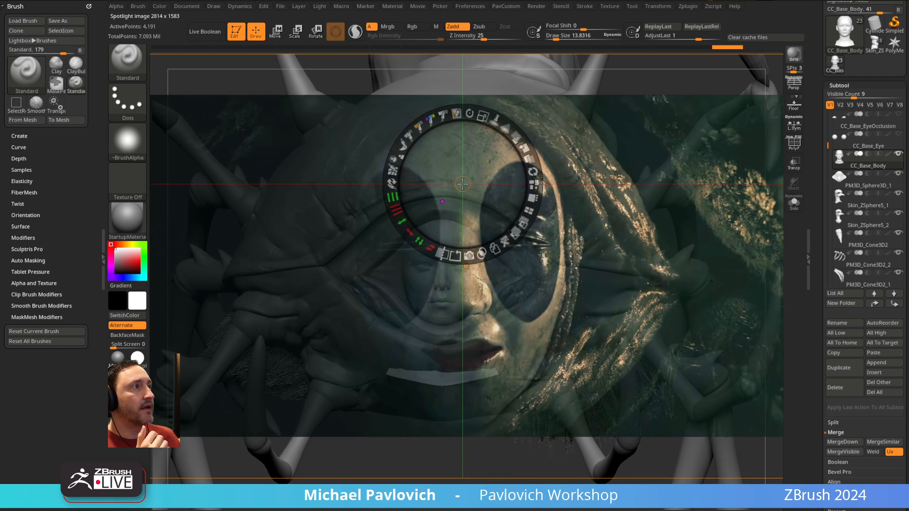
left_click_drag(520, 137, 537, 308)
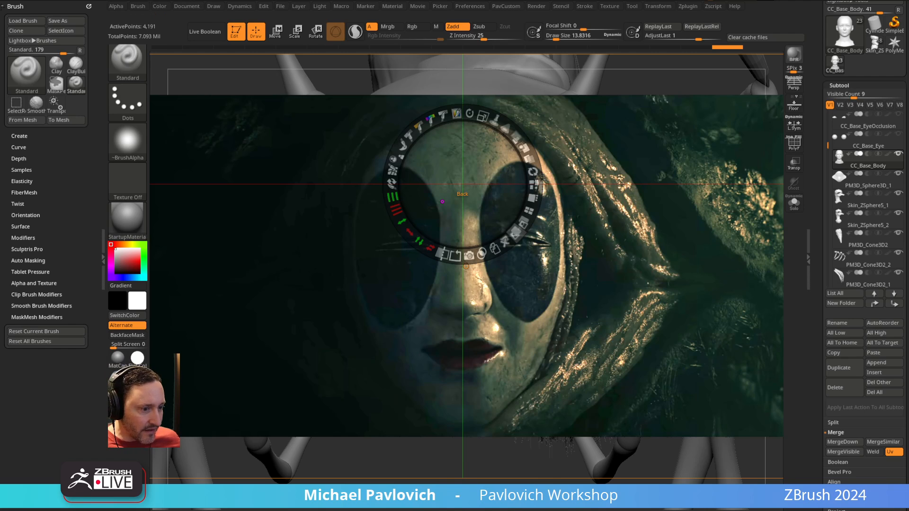
- Import another face image into Spotlight, scale it down, and delete the earlier Avatar004 reference image
left_click(609, 6)
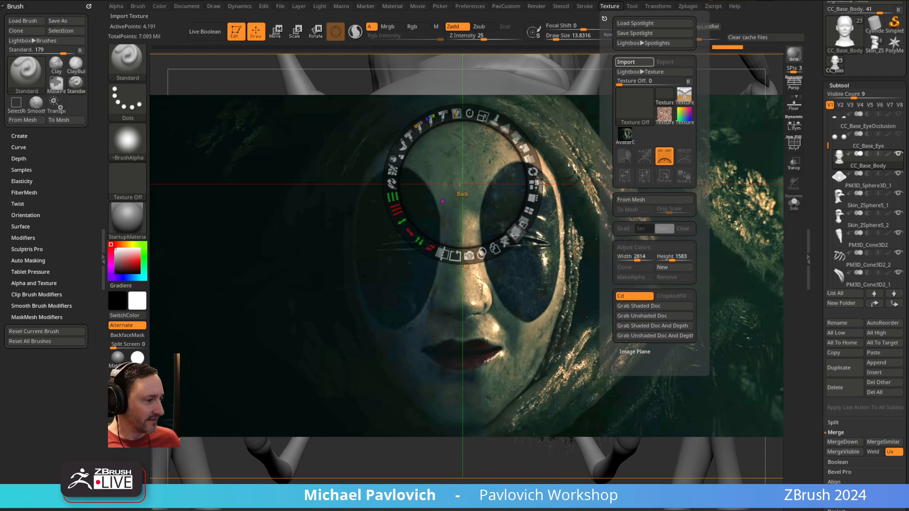
key("ctrl+z")
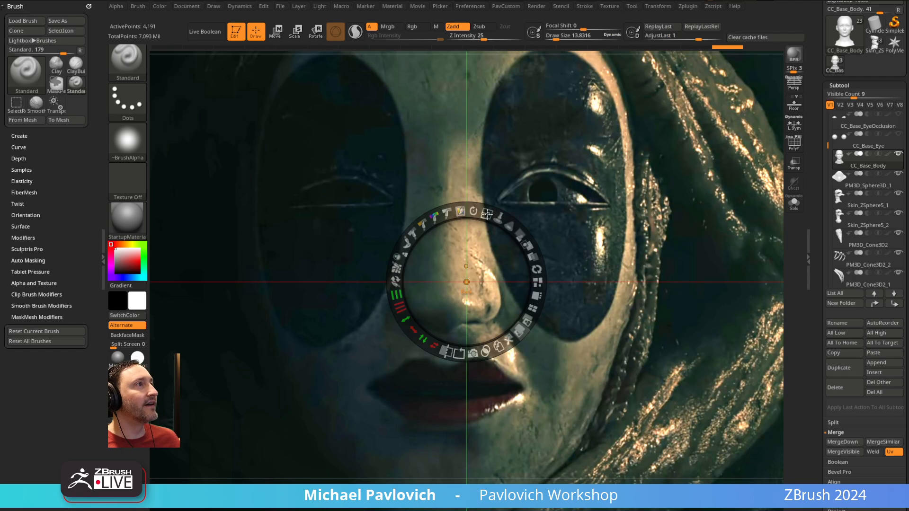
left_click_drag(487, 214, 407, 235)
left_click(480, 116)
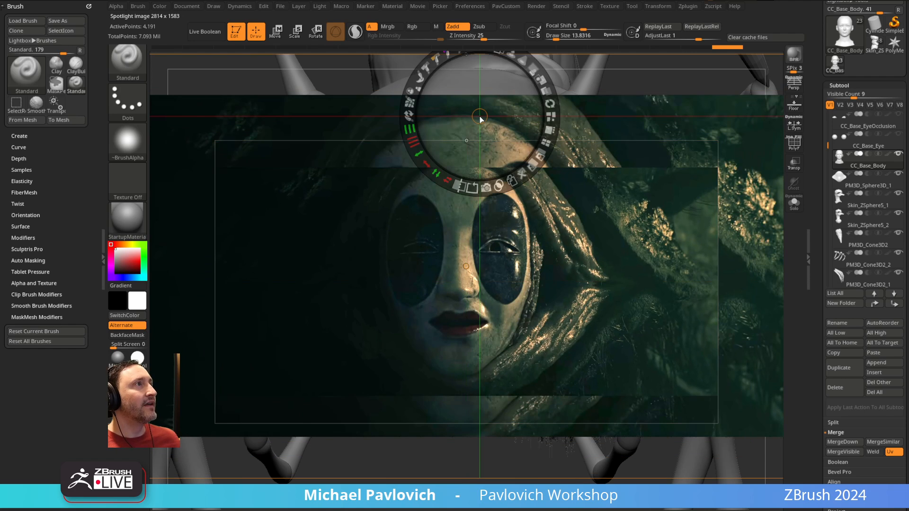
left_click(511, 180)
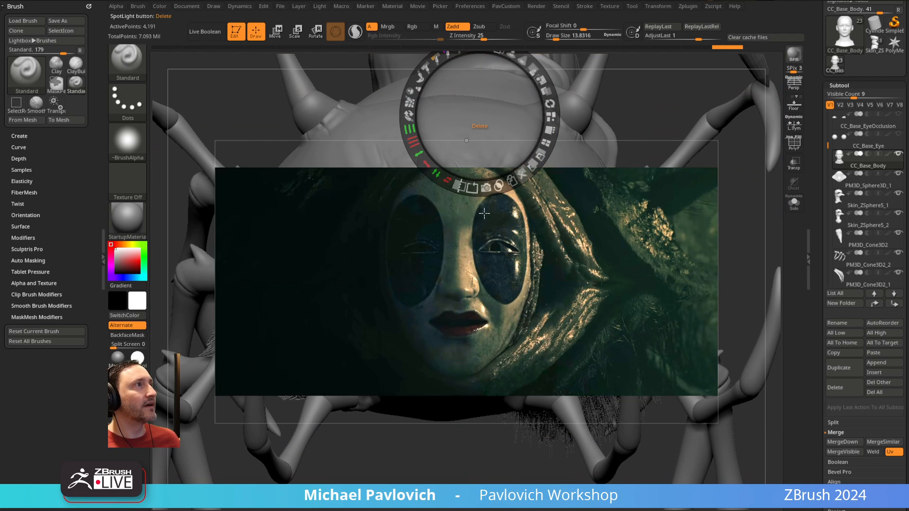
- Position and enlarge the new reference image over the creature, lower its opacity, pin it, and leave Spotlight editing
left_click_drag(474, 251, 468, 301)
left_click_drag(490, 236, 534, 184)
left_click(537, 174)
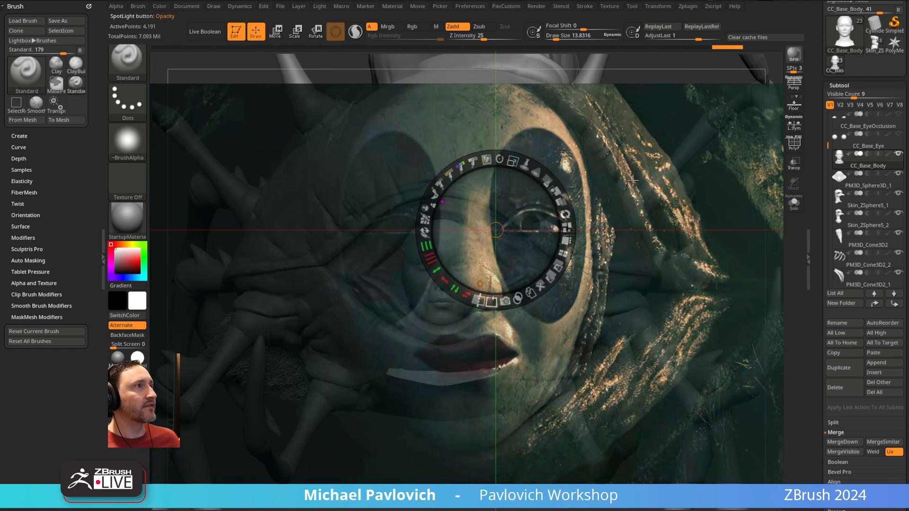
left_click(528, 164)
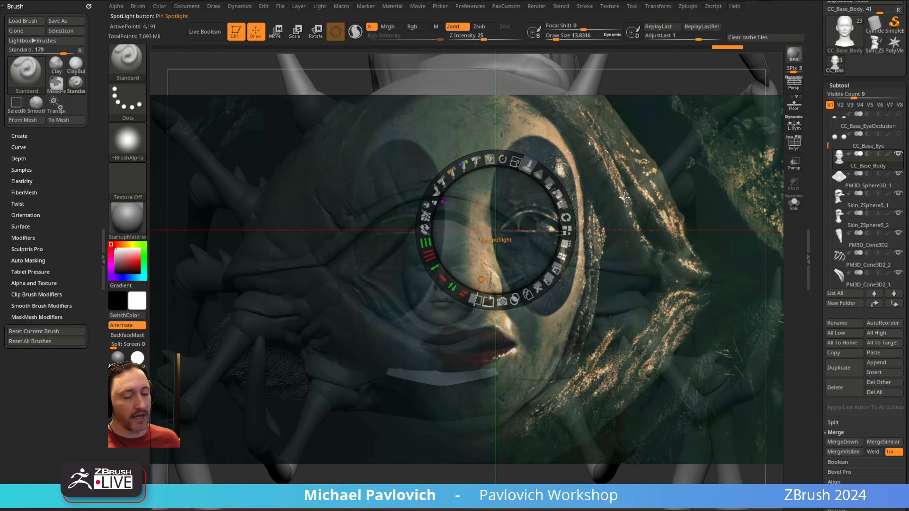
key("z")
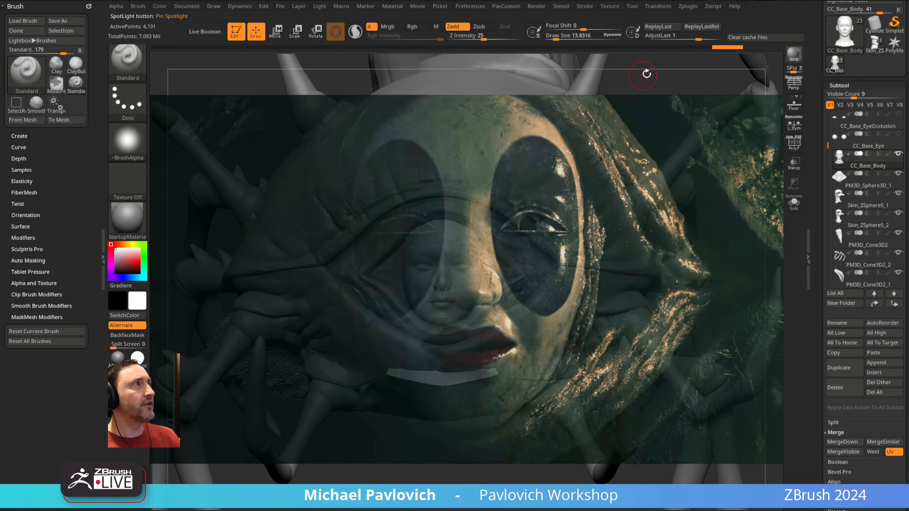
- Line up the view of the base head so its facial features overlay the face in the reference image
mouse_move(647, 73)
left_mouse_down()
mouse_move(634, 82)
mouse_move(647, 172)
mouse_move(677, 161)
mouse_move(653, 194)
left_mouse_up()
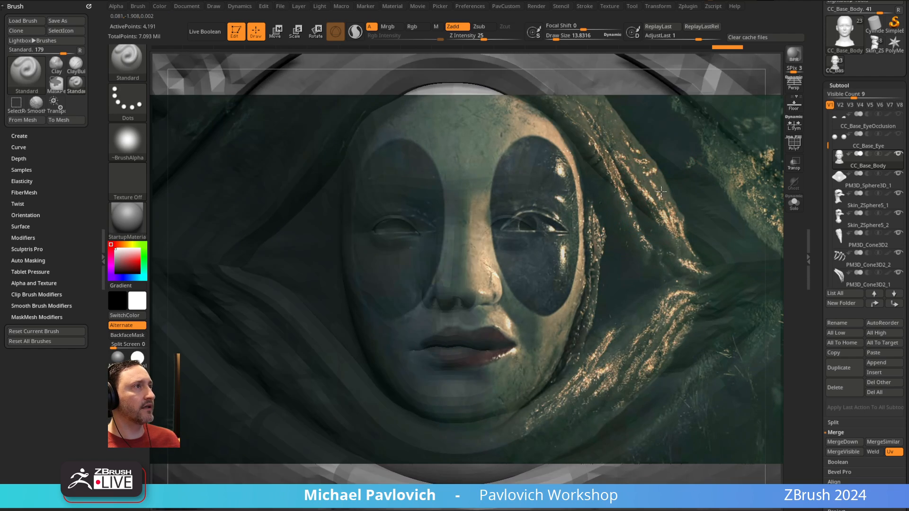
right_click_drag(568, 195, 507, 193, "alt")
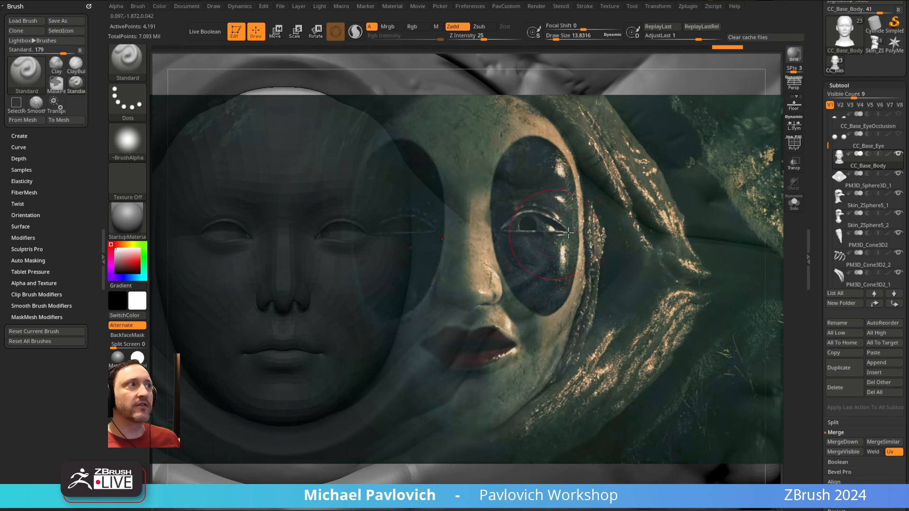
mouse_move(524, 227)
right_mouse_down("alt")
mouse_move(501, 226)
mouse_move(691, 222)
right_mouse_up("alt")
right_click_drag(636, 235, 650, 236)
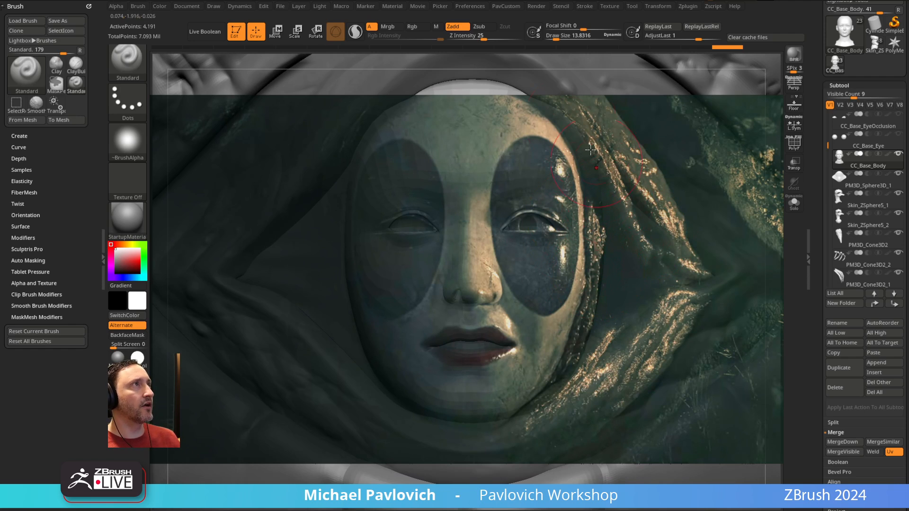
- Store the aligned view as a camera keyframe on the timeline, then hide the timeline
left_click(417, 6)
left_click(439, 158)
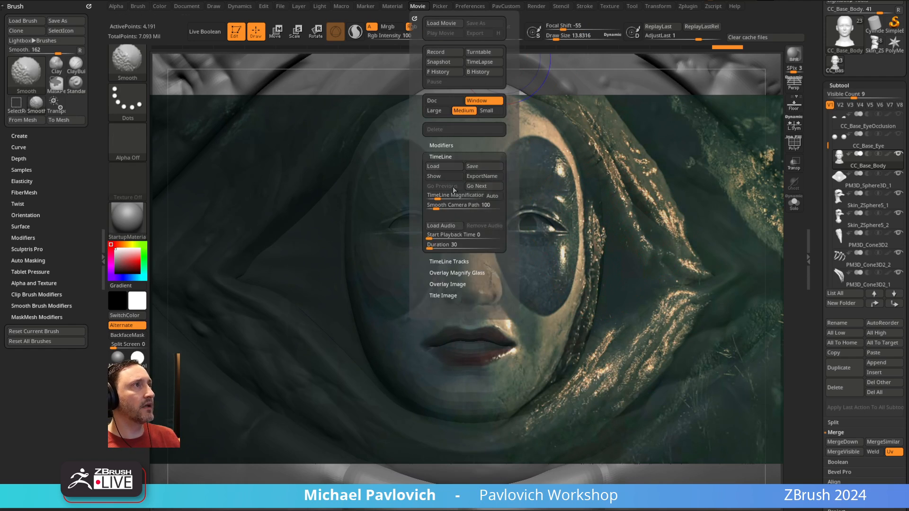
left_click(442, 175)
left_click(226, 55)
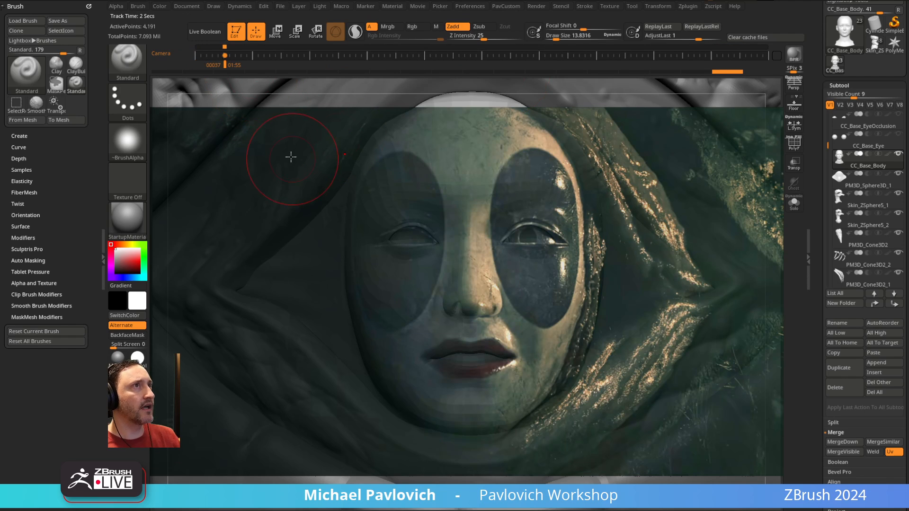
key("space")
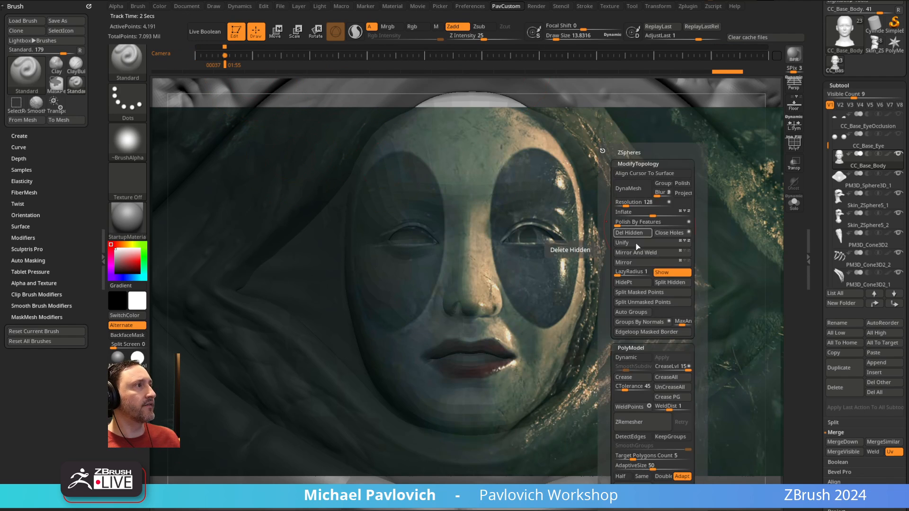
left_click(667, 275)
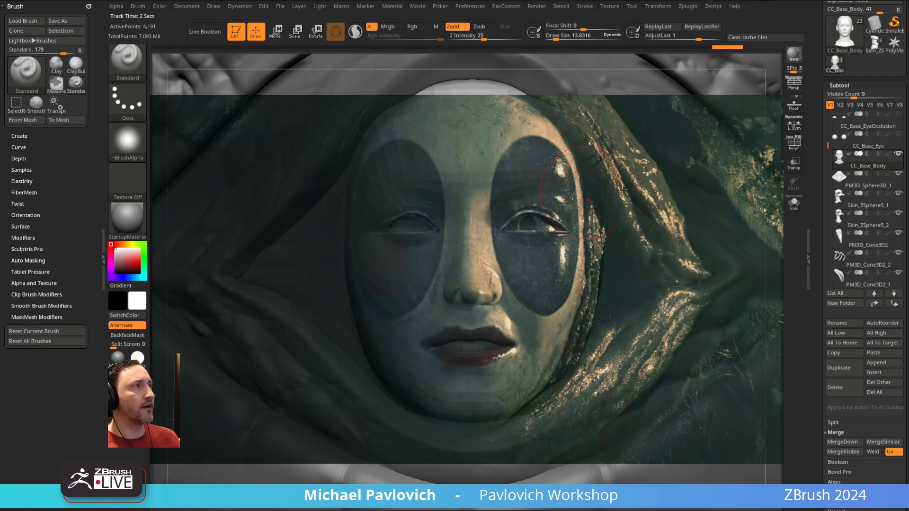
- Orbit away and recall the stored camera view, then check the base body alone against the reference
mouse_move(666, 212)
right_mouse_down("alt")
mouse_move(530, 213)
mouse_move(469, 101)
mouse_move(452, 128)
right_mouse_up("alt")
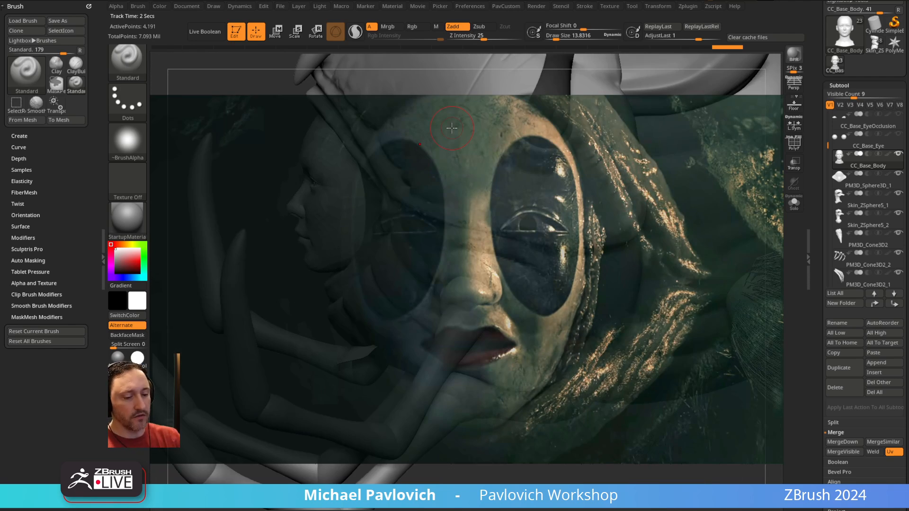
key("Left")
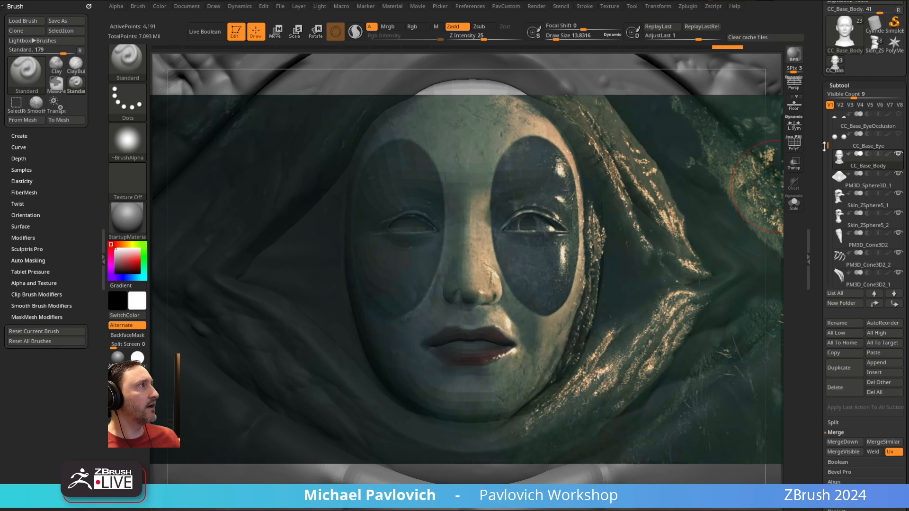
mouse_move(896, 164)
left_click(897, 155, "shift")
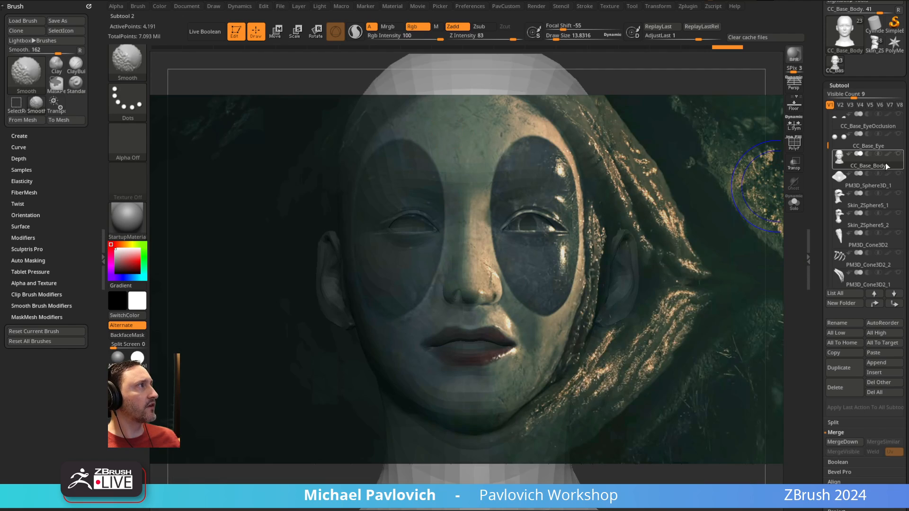
left_click(898, 156, "shift")
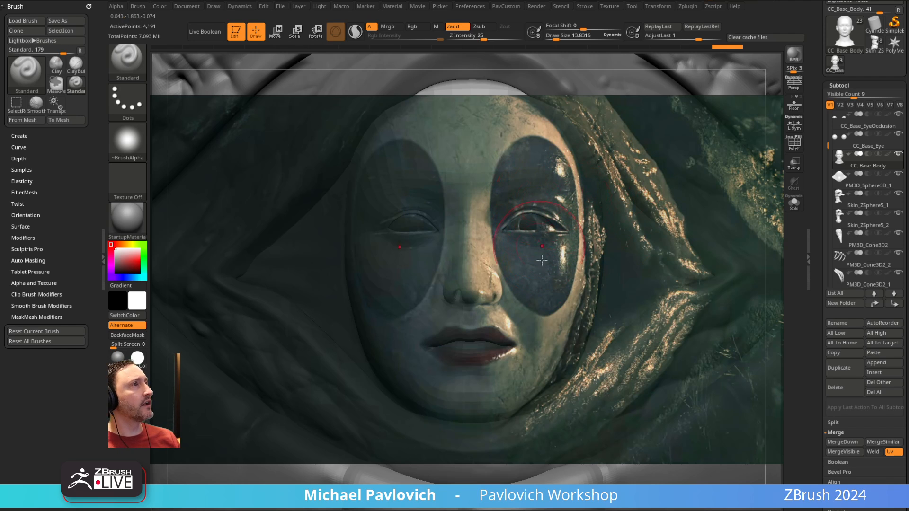
- Lower the reference image's opacity further in Spotlight and return to sculpting mode
key("space")
key("shift+z")
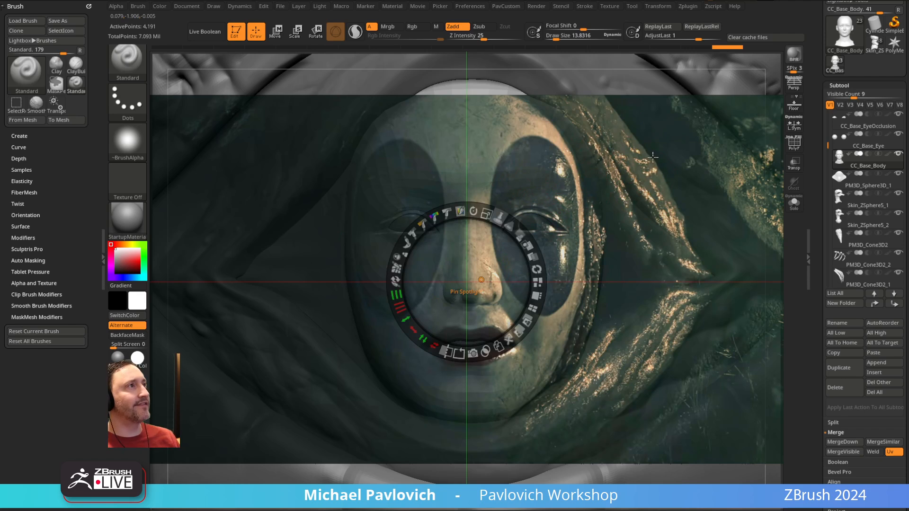
key("z")
key("z")
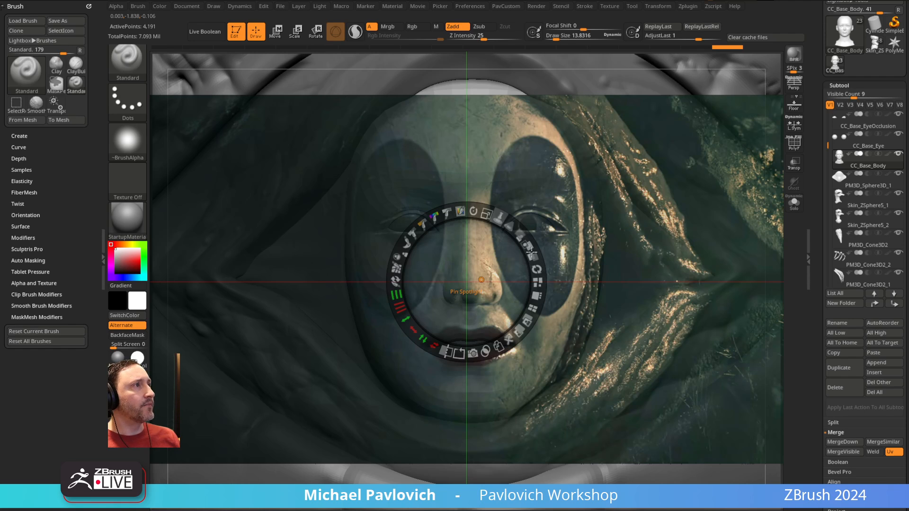
mouse_move(517, 227)
left_mouse_down()
mouse_move(510, 226)
mouse_move(532, 272)
mouse_move(502, 237)
mouse_move(463, 227)
mouse_move(485, 229)
mouse_move(501, 250)
mouse_move(490, 239)
left_mouse_up()
key("z")
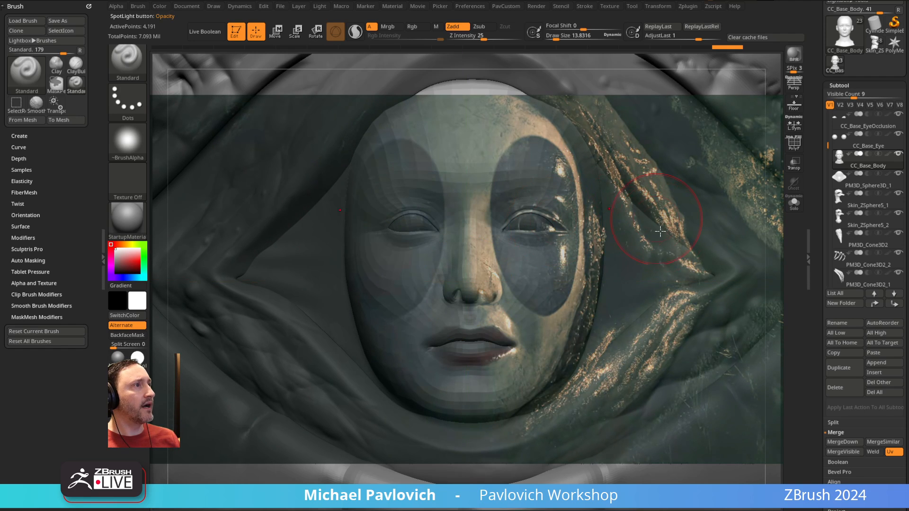
- Switch to the Move brush and nudge the mouth corners toward the reference image
key("b")
key("m")
key("v")
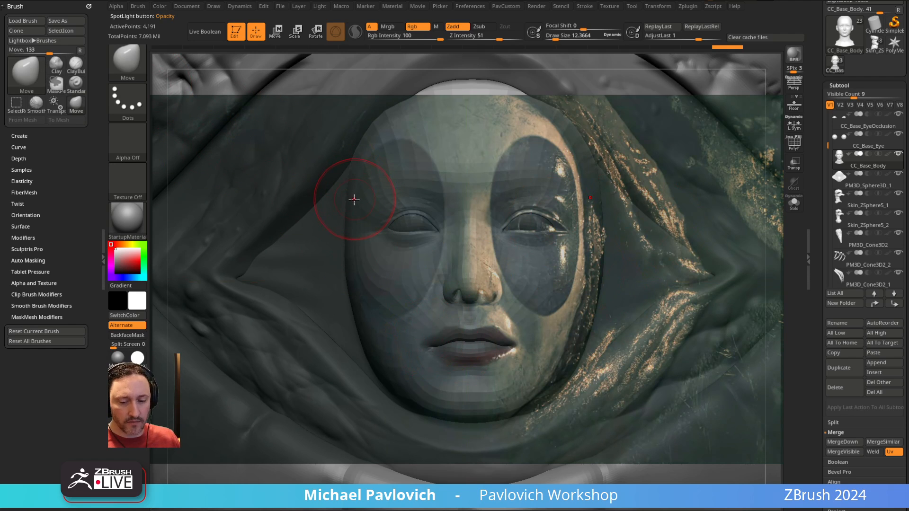
key("b")
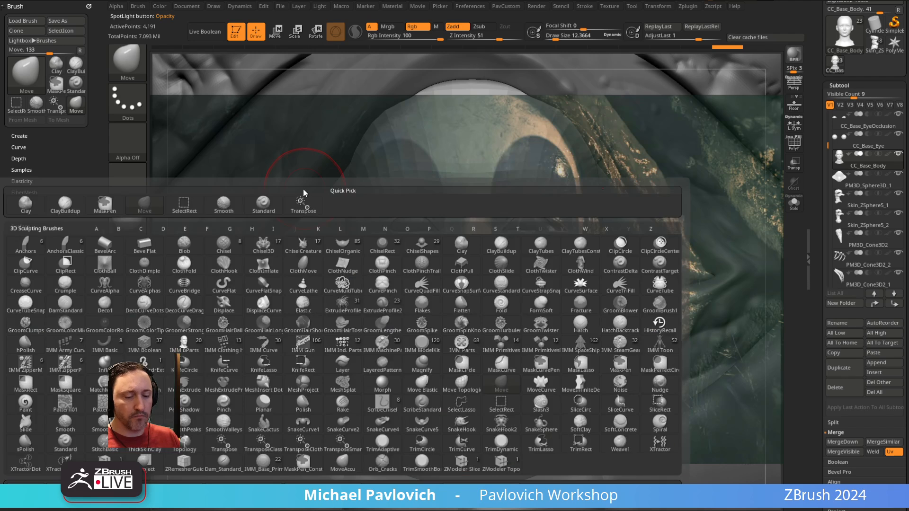
key("m")
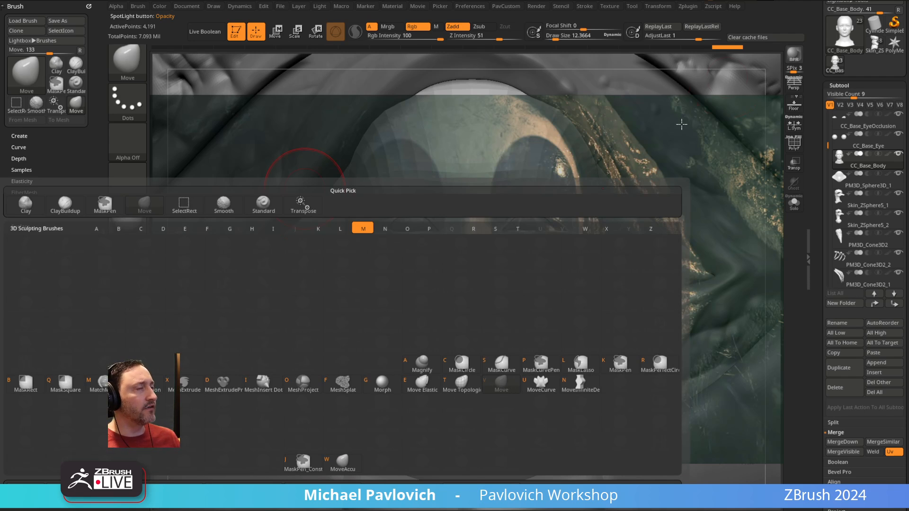
key("v")
key("s")
mouse_move(425, 338)
left_mouse_down()
mouse_move(400, 345)
mouse_move(435, 331)
left_mouse_up()
key("s")
left_click(420, 346)
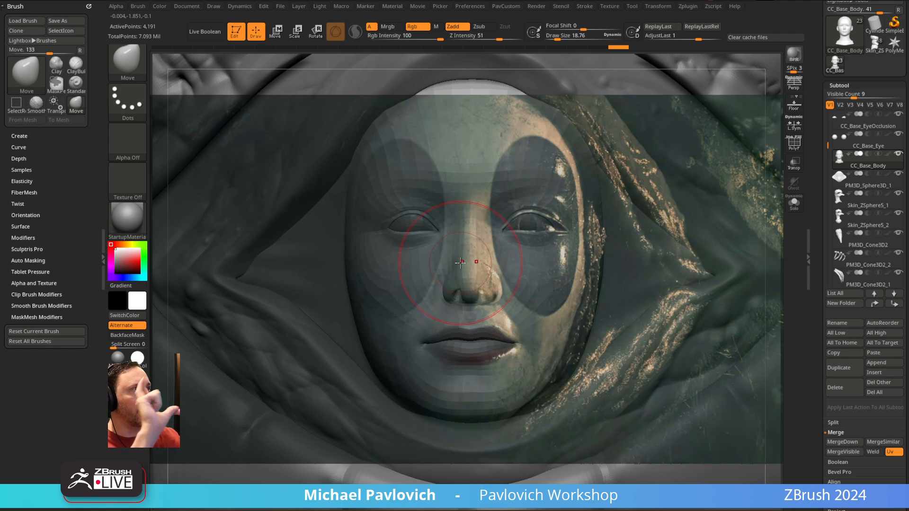
- Pull the eyes' outer corners outward to match the reference, using Move brush sizes of about 21 and 5
key("s")
left_click(557, 249)
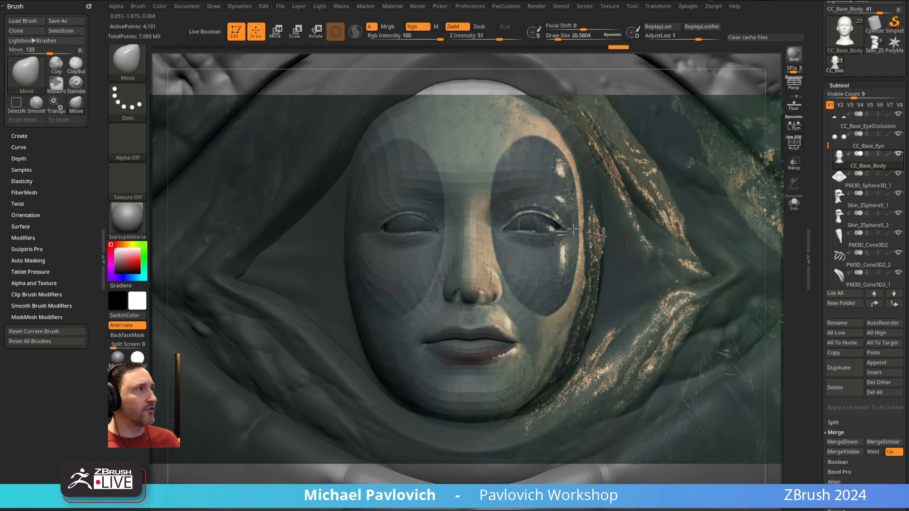
key("s")
left_click(544, 236)
key("s")
left_click(568, 227)
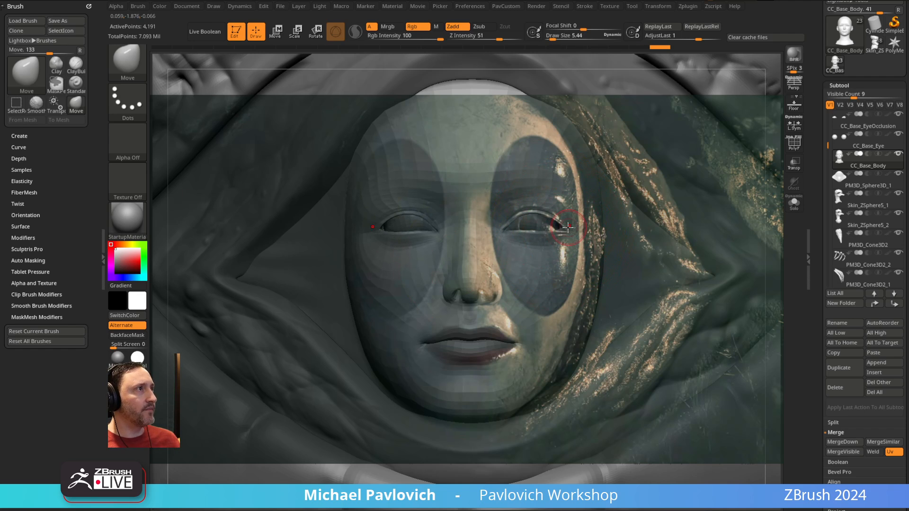
left_click_drag(573, 235, 573, 234)
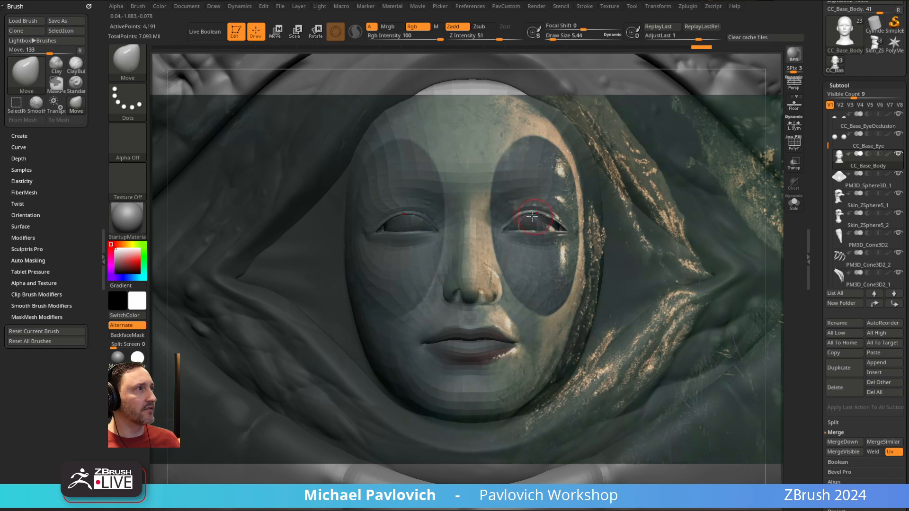
- Refine the eyelids and inner eye corners against the reference with a small Move brush of about size 6
key("s")
left_click(534, 223)
key("s")
left_click(504, 229)
mouse_move(506, 229)
left_mouse_down()
mouse_move(530, 205)
mouse_move(504, 226)
mouse_move(522, 232)
mouse_move(545, 209)
mouse_move(563, 208)
left_mouse_up()
key("s")
left_click(515, 219)
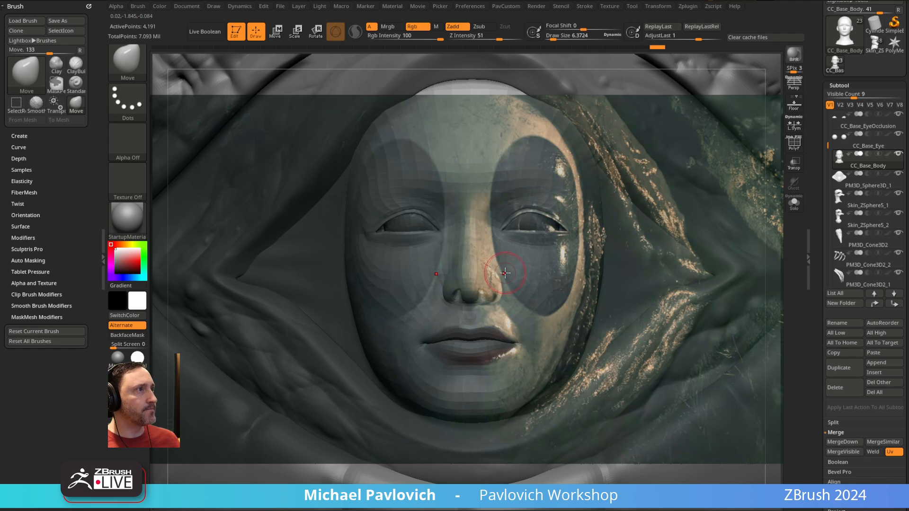
- Widen the nostrils and shape the lips to follow the reference with the Move brush
key("s")
mouse_move(501, 278)
left_mouse_down()
mouse_move(468, 268)
mouse_move(478, 267)
left_mouse_up()
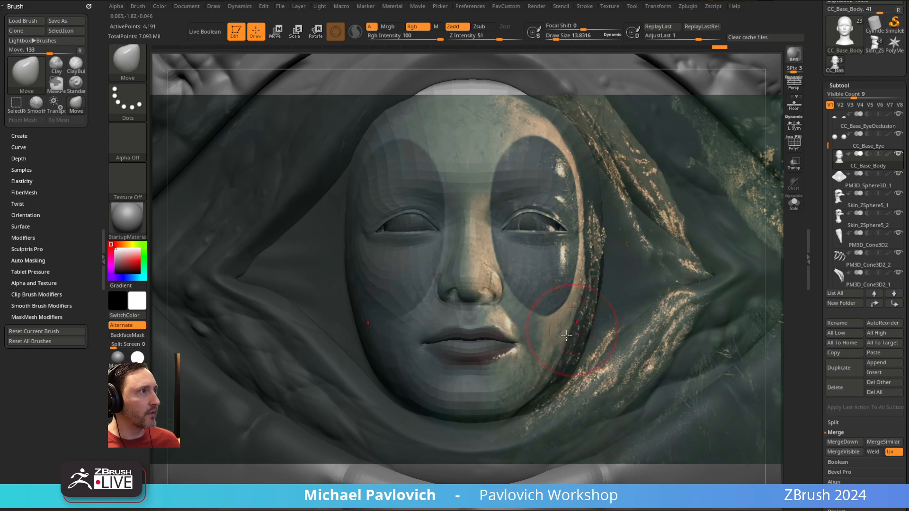
left_click_drag(502, 324, 502, 318)
key("s")
left_click_drag(488, 355, 461, 355)
key("s")
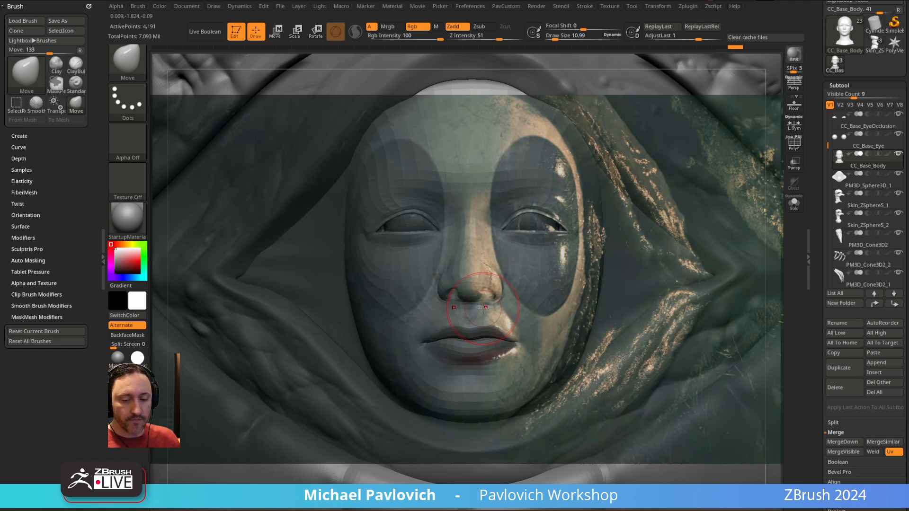
- Enable Topological auto masking for the Move brush with a Range of 1.5
key("shift")
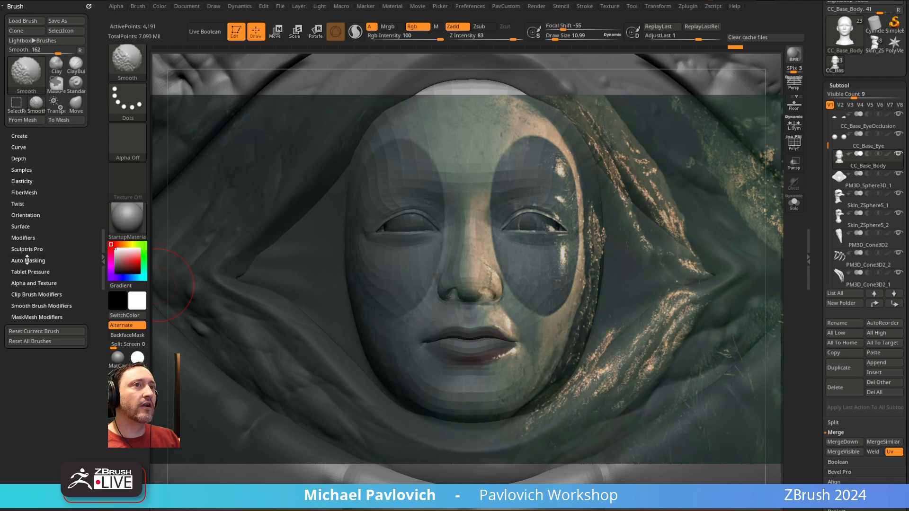
left_click(27, 259)
left_click(24, 453)
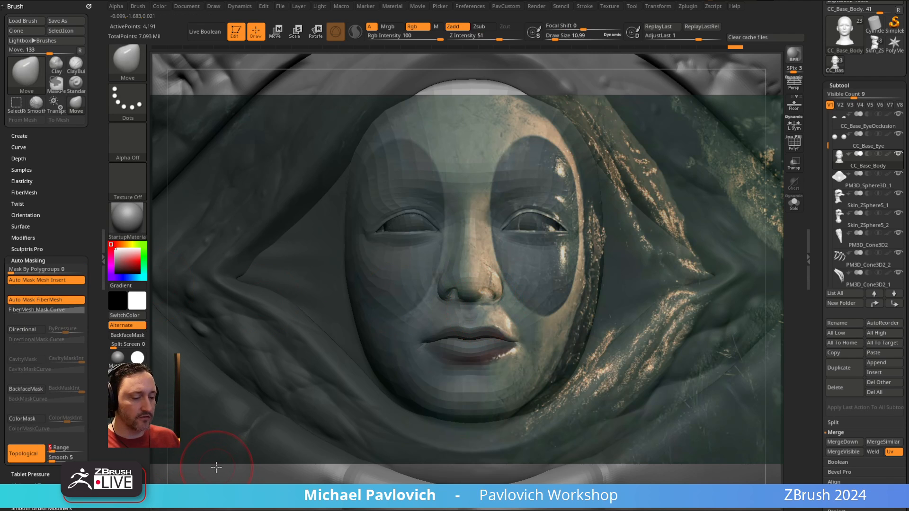
type("1.5")
key("Return")
- Reshape the upper and lower lips separately to match the reference with the topologically masked Move brush
key("s")
mouse_move(463, 336)
left_mouse_down()
mouse_move(466, 360)
mouse_move(443, 355)
mouse_move(489, 355)
left_mouse_up()
key("s")
key("s")
left_click_drag(457, 327, 490, 317)
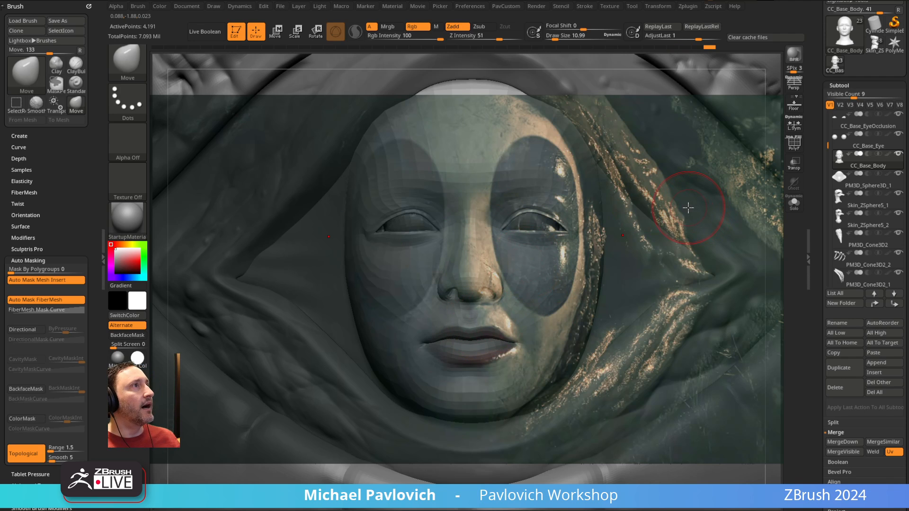
- Adjust the temple and cheek outline to match the reference with a Move brush of about size 33
key("s")
left_click(371, 144)
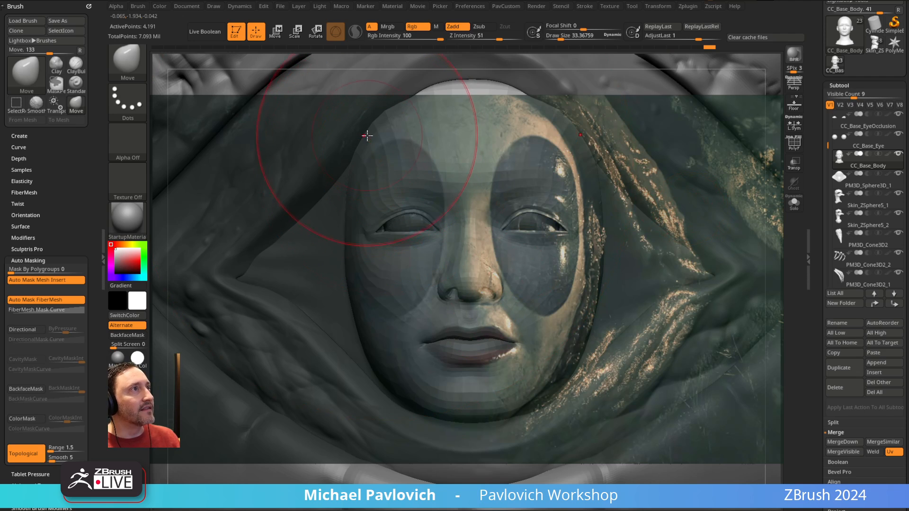
left_click_drag(365, 138, 380, 133)
left_click_drag(372, 306, 377, 307)
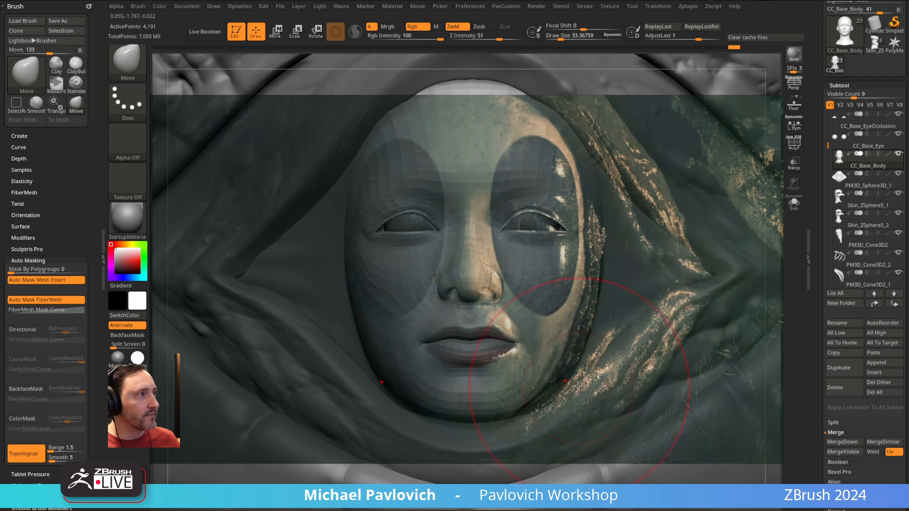
- Pull the chin down to the reference outline with a Move brush of about size 15
key("s")
left_click(469, 423)
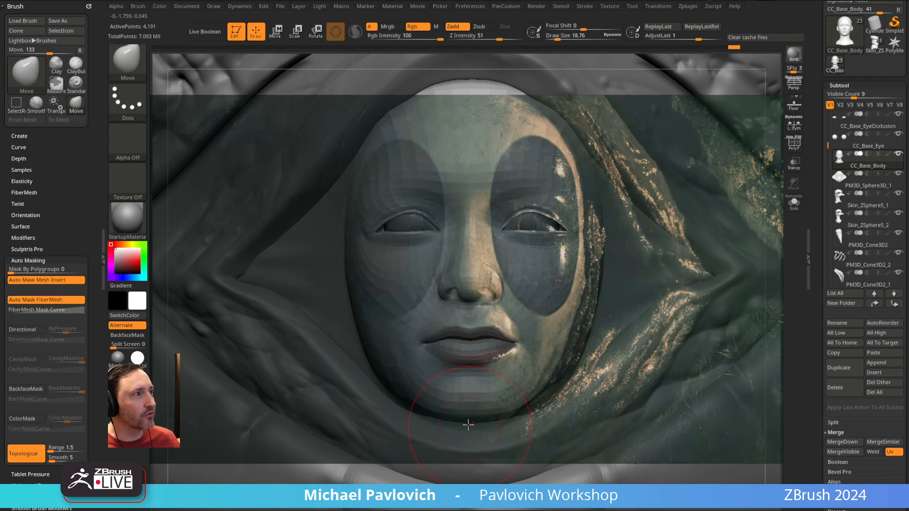
key("s")
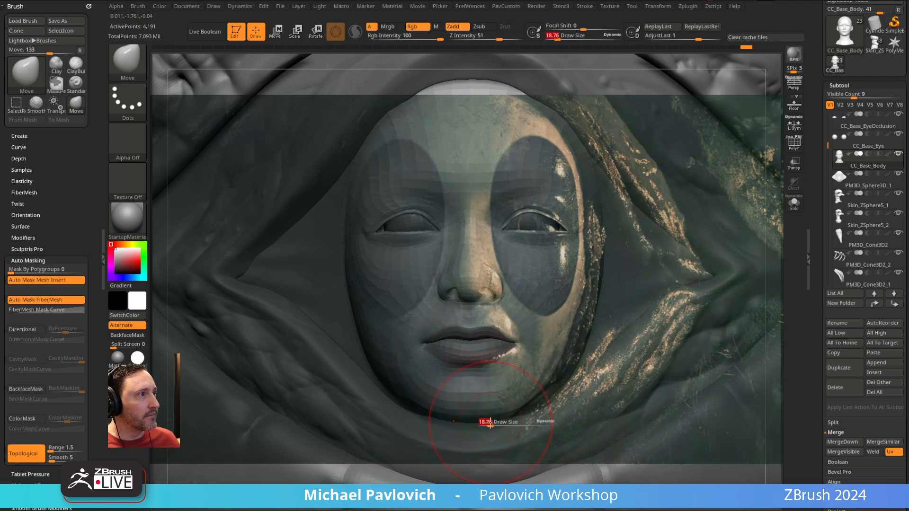
left_click(487, 422)
left_click_drag(493, 417, 489, 427)
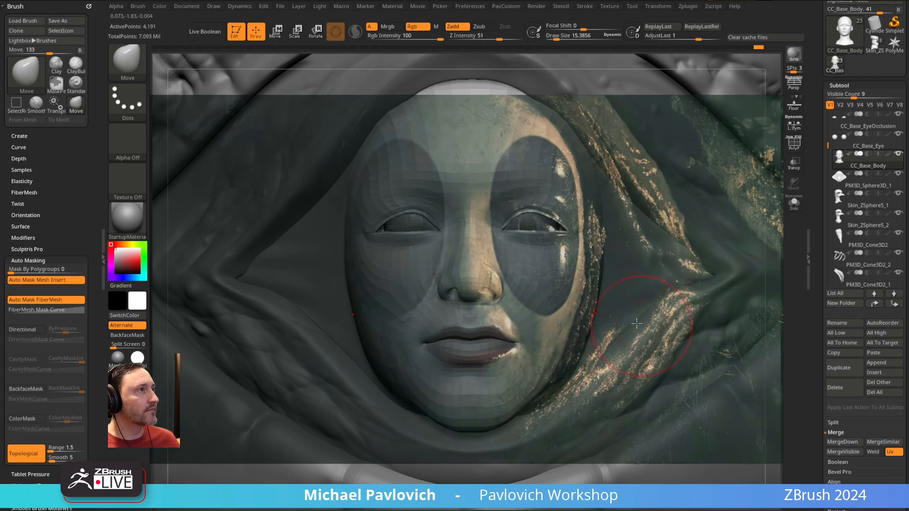
- Hide the Spotlight reference and refine the nose bridge in profile with a Move brush of about size 9.7
key("shift+z")
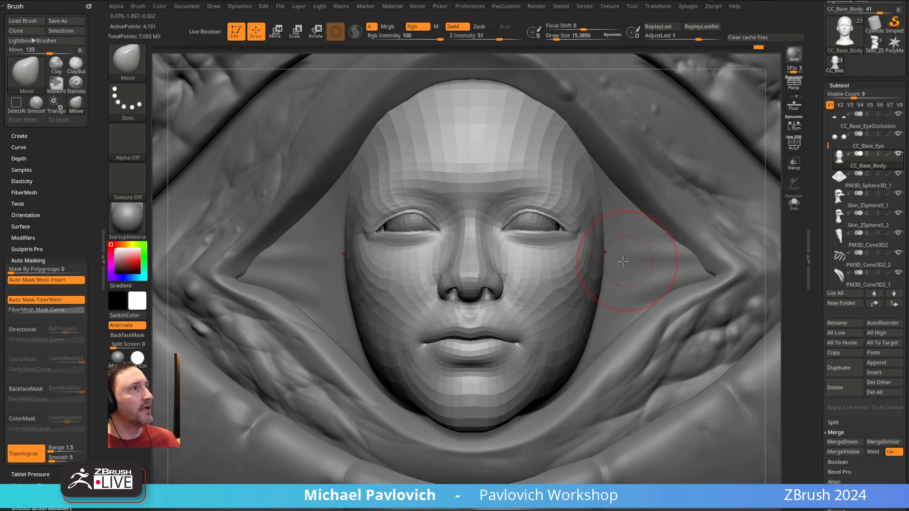
mouse_move(630, 262)
right_mouse_down()
mouse_move(530, 241)
mouse_move(634, 256)
mouse_move(610, 251)
mouse_move(653, 240)
mouse_move(580, 247)
mouse_move(554, 314)
right_mouse_up()
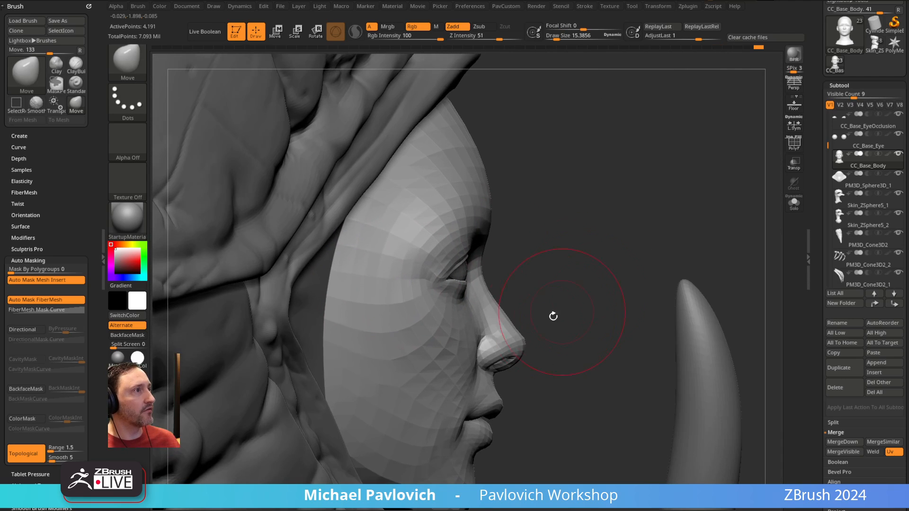
key("s")
left_click_drag(517, 319, 513, 325)
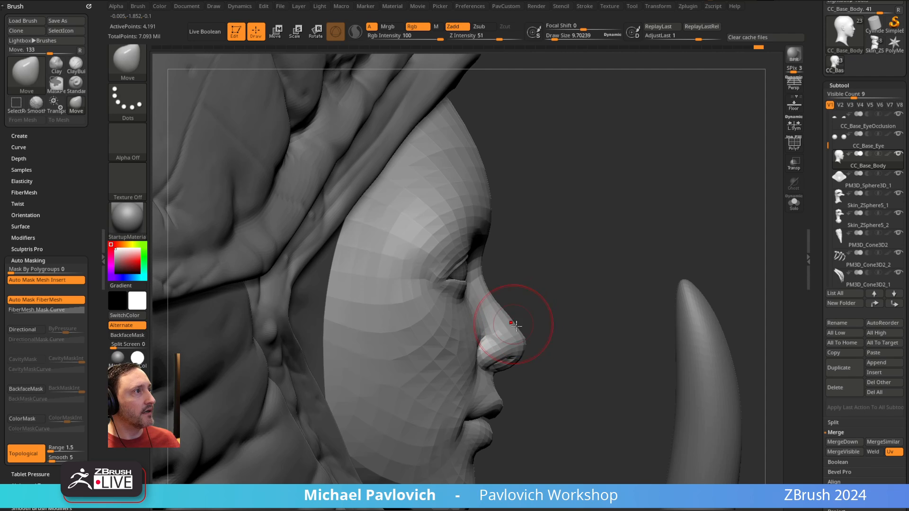
mouse_move(513, 324)
right_mouse_down()
mouse_move(578, 259)
mouse_move(540, 297)
mouse_move(612, 263)
mouse_move(507, 260)
mouse_move(563, 269)
mouse_move(537, 296)
right_mouse_up()
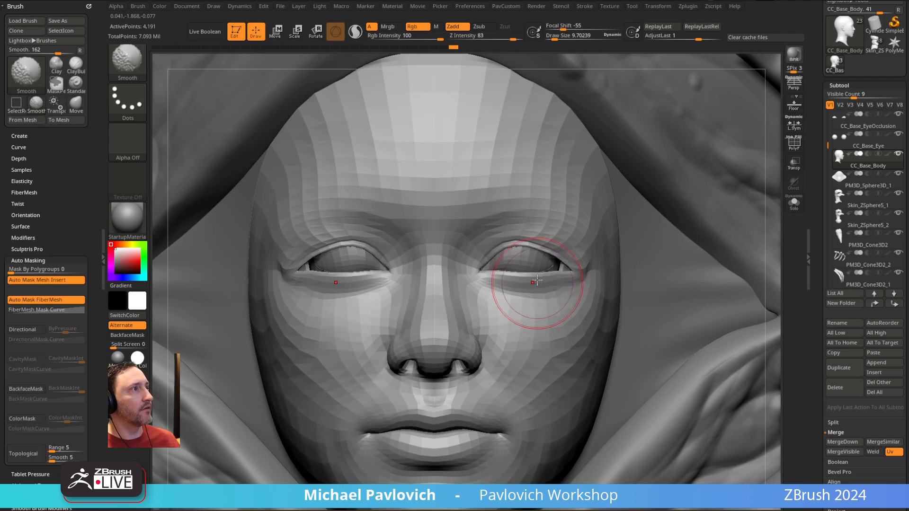
- Switch to the MoveAccuCurve brush and examine its AccuCurve setting
right_click_drag(604, 283, 567, 253)
key("b")
key("m")
key("a")
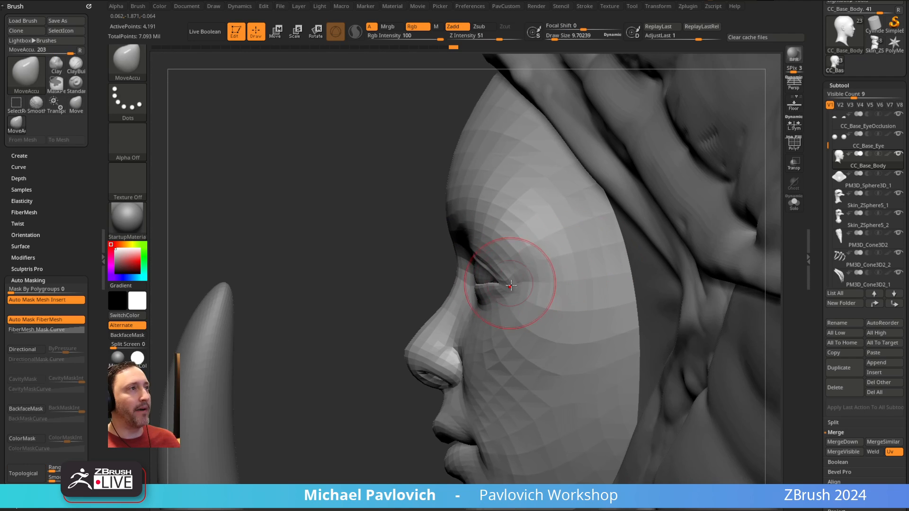
key("shift")
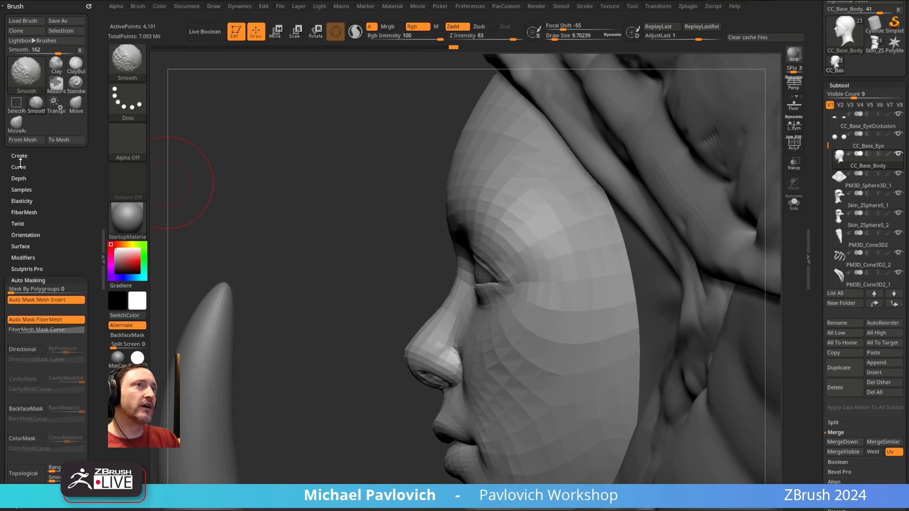
left_click(29, 280)
left_click(18, 166)
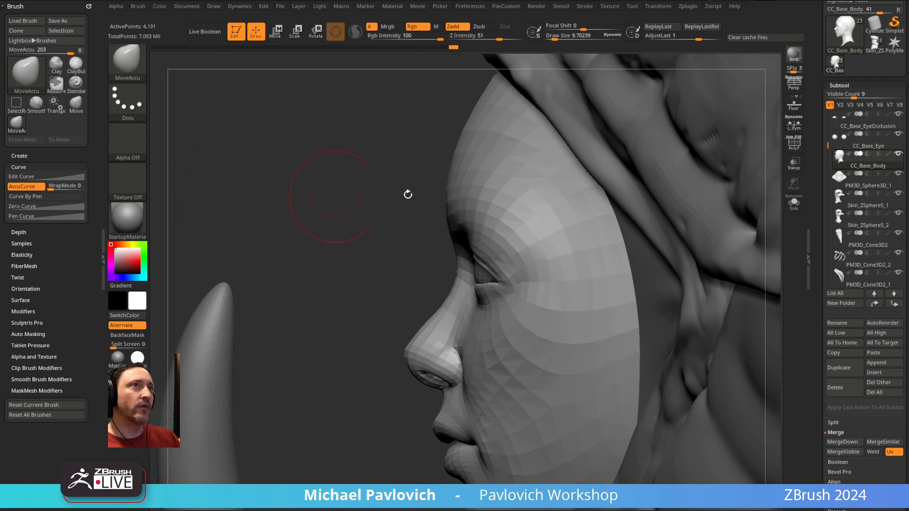
- Pull the outer eye corners back and adjust the nose in profile with the regular Move brush
key("b")
key("m")
key("v")
mouse_move(501, 283)
left_mouse_down()
mouse_move(511, 272)
mouse_move(517, 280)
left_mouse_up()
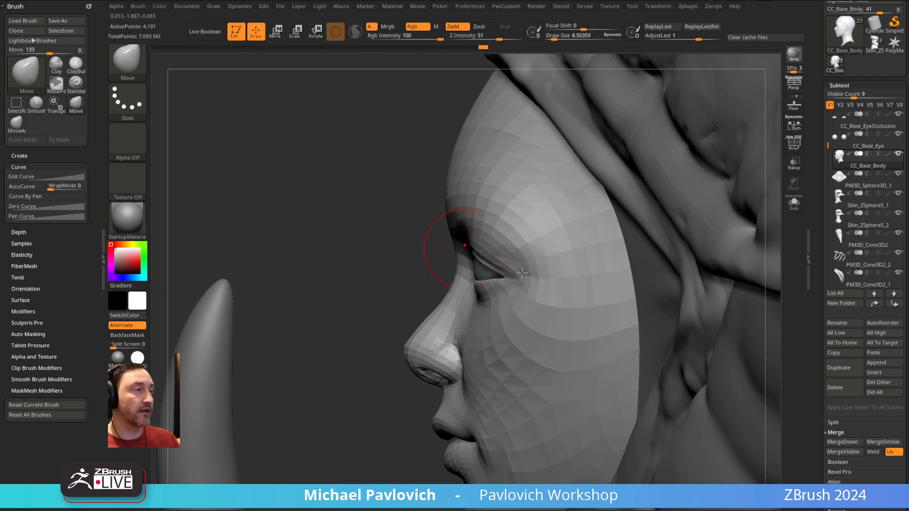
key("bracketright")
mouse_move(514, 281)
left_mouse_down()
mouse_move(507, 277)
mouse_move(533, 279)
left_mouse_up()
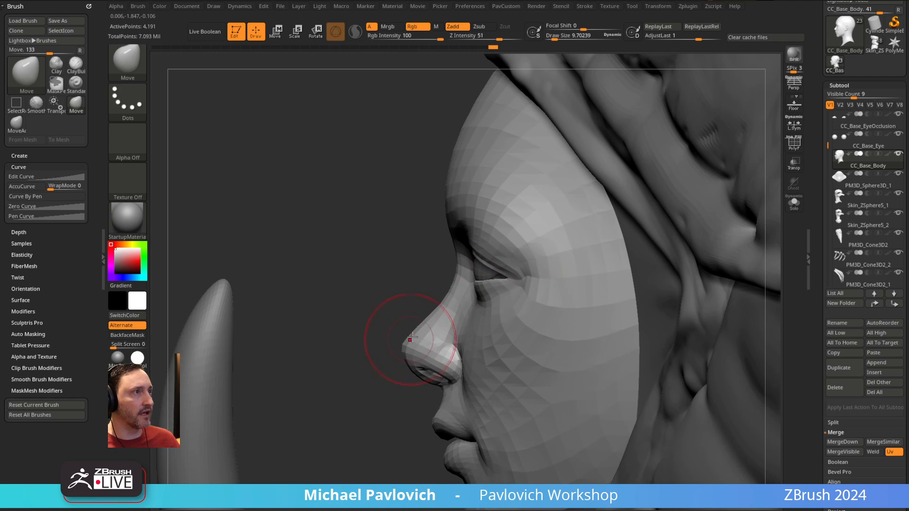
left_click_drag(412, 337, 425, 296)
mouse_move(382, 433)
left_mouse_down()
mouse_move(367, 393)
mouse_move(364, 445)
left_mouse_up()
- Refine the eyelids near the outer eye corners in profile with a Move brush of about size 5.4
key("2")
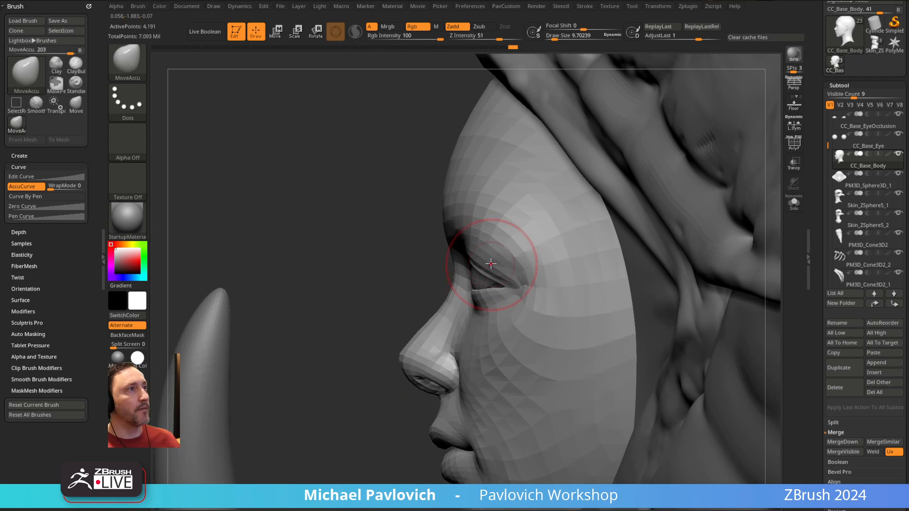
right_click_drag(490, 263, 484, 281, "alt")
key("s")
key("1")
left_click_drag(507, 302, 483, 307)
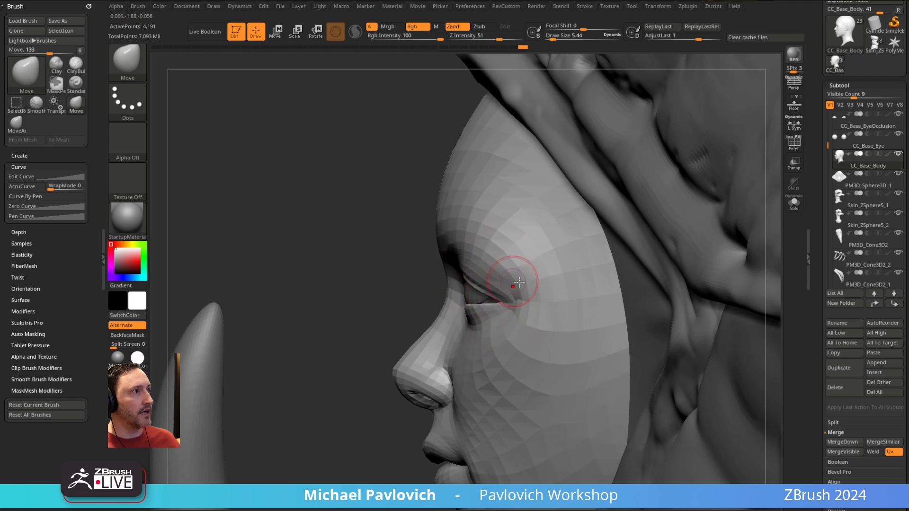
- Isolate the CC_Base_Body subtool in Solo mode and display its polygon wireframe
right_click_drag(519, 283, 611, 194)
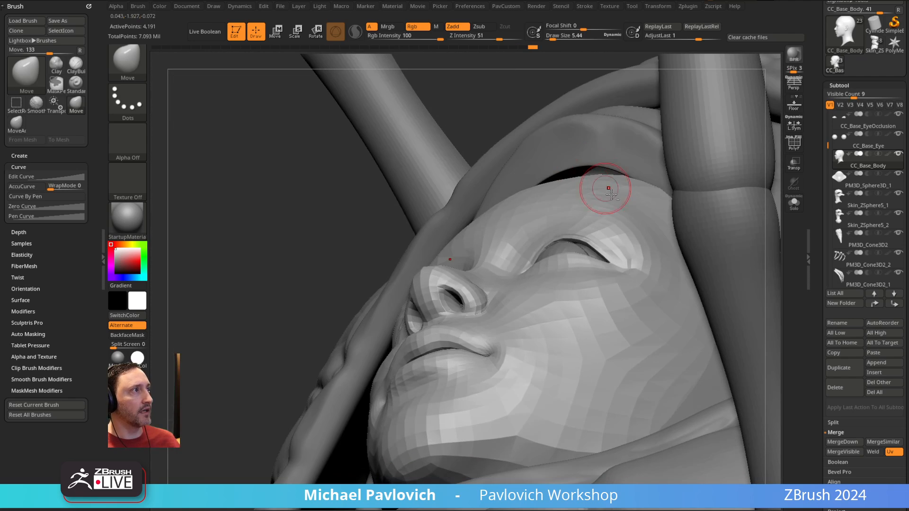
right_click_drag(607, 242, 759, 210)
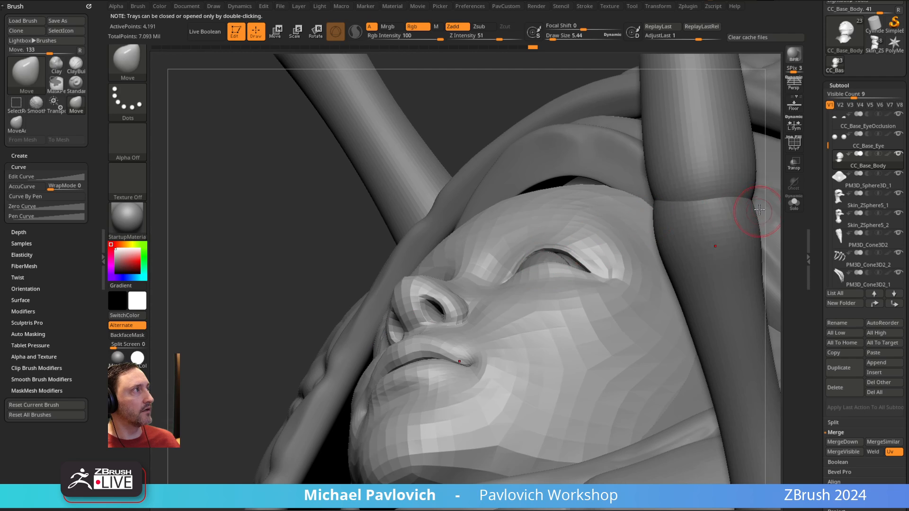
left_click(793, 203)
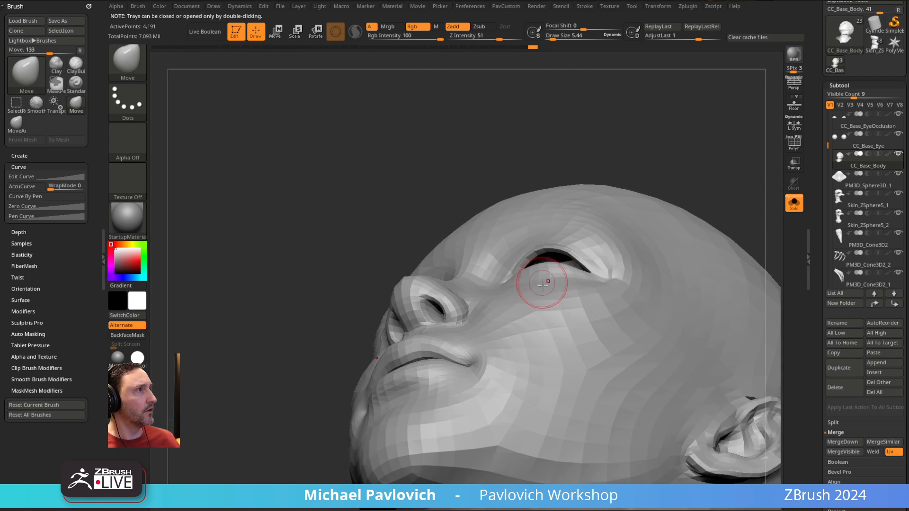
right_click_drag(538, 284, 608, 278)
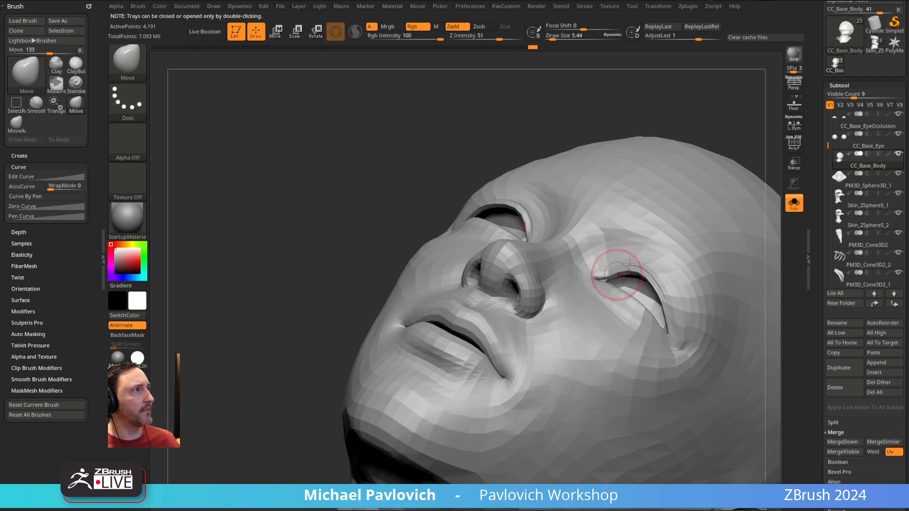
left_click(796, 142)
mouse_move(710, 213)
right_mouse_down("shift")
mouse_move(655, 263)
mouse_move(544, 237)
mouse_move(547, 220)
right_mouse_up("shift")
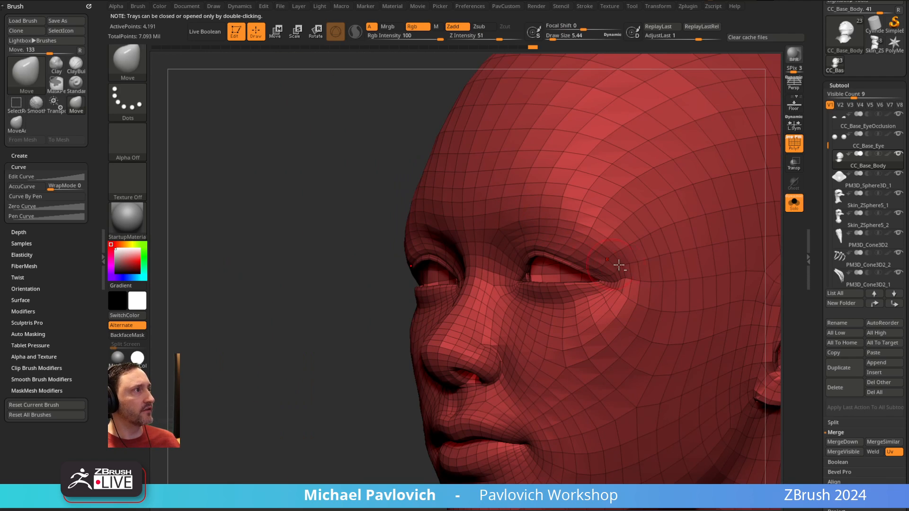
- Nudge the topology at the outer eye corners with a Move brush of about size 6.4
mouse_move(618, 274)
right_mouse_down()
mouse_move(558, 233)
mouse_move(577, 243)
mouse_move(560, 248)
mouse_move(544, 273)
mouse_move(531, 258)
mouse_move(521, 288)
right_mouse_up()
key("s")
key("b")
key("m")
key("v")
key("s")
mouse_move(516, 296)
left_mouse_down()
mouse_move(525, 297)
mouse_move(517, 297)
left_mouse_up()
right_click_drag(517, 297, 559, 204)
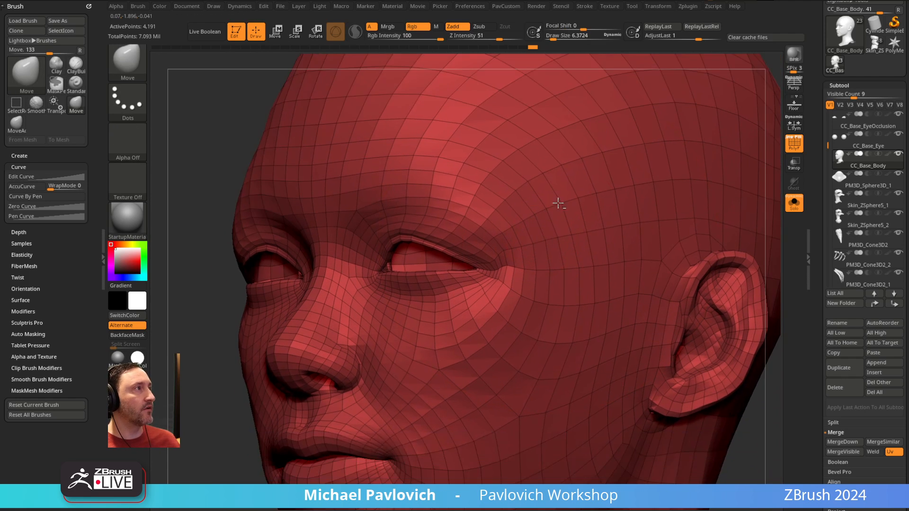
- Show the hidden parts of the body mesh, inspect the eyelashes, and isolate the head's red polygroup again
right_click_drag(552, 249, 391, 245, "ctrl")
left_click(328, 246, "ctrl+shift")
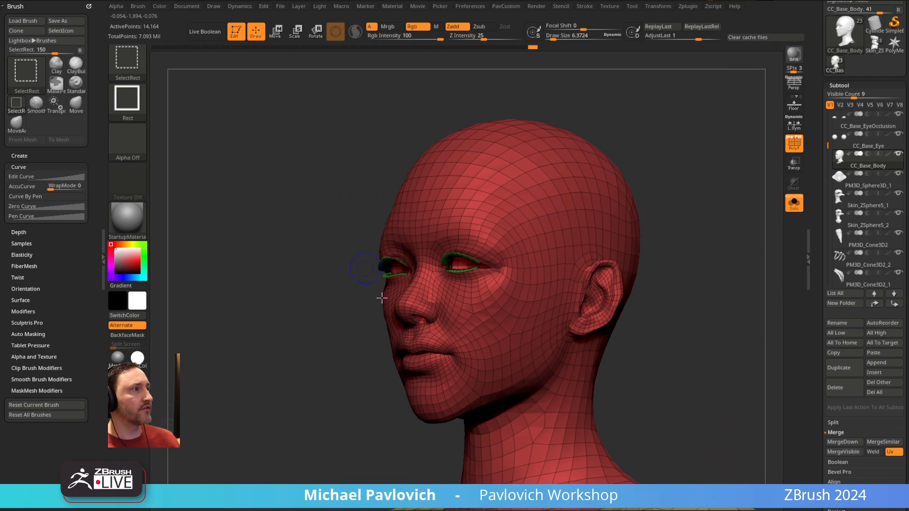
right_click_drag(556, 219, 771, 281, "ctrl")
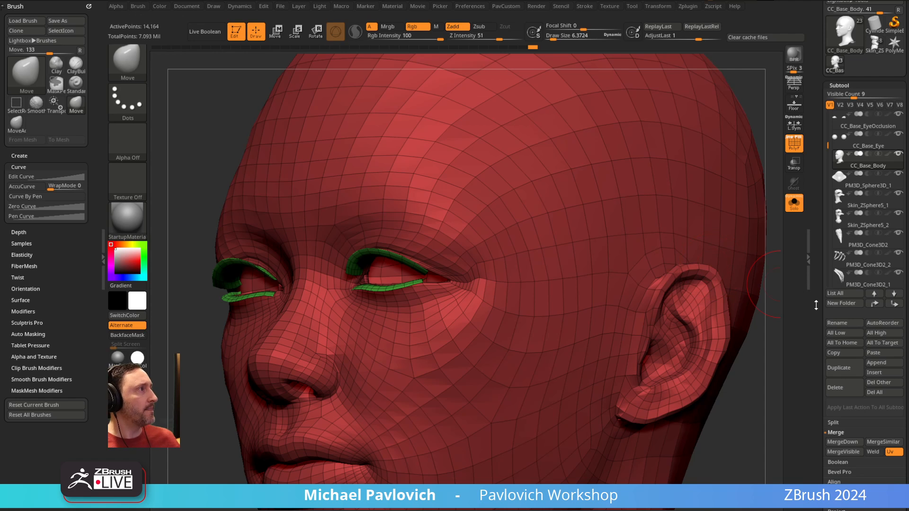
left_click(675, 229, "ctrl+shift")
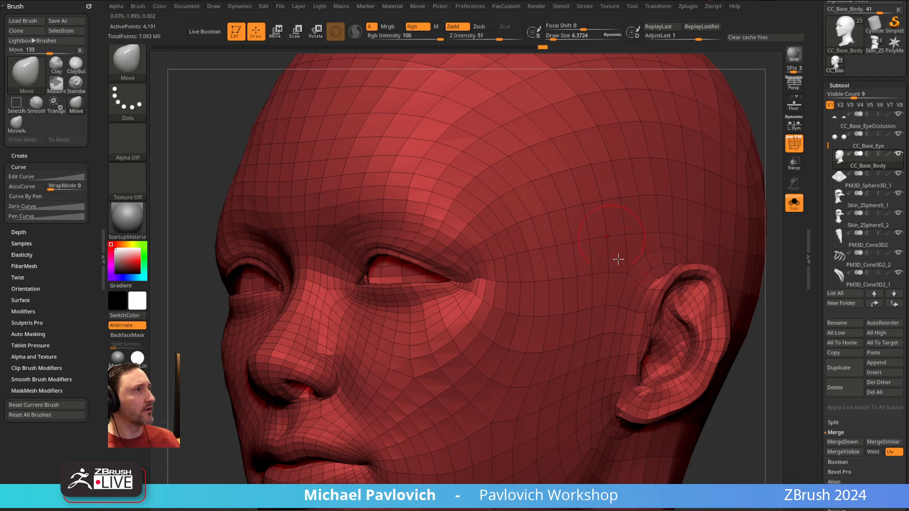
- Unhide the whole body mesh and store a morph target of its current shape
left_click_drag(819, 286, 814, 177)
right_click_drag(654, 220, 531, 228)
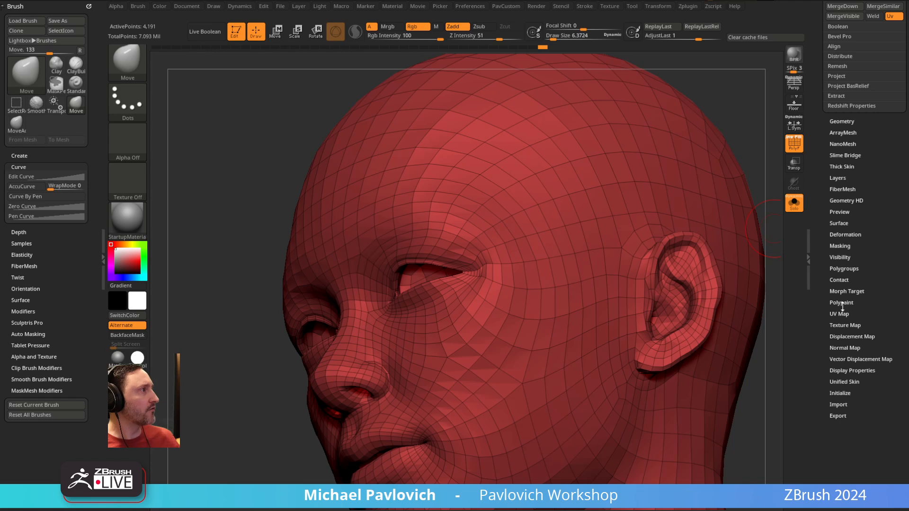
key("shift")
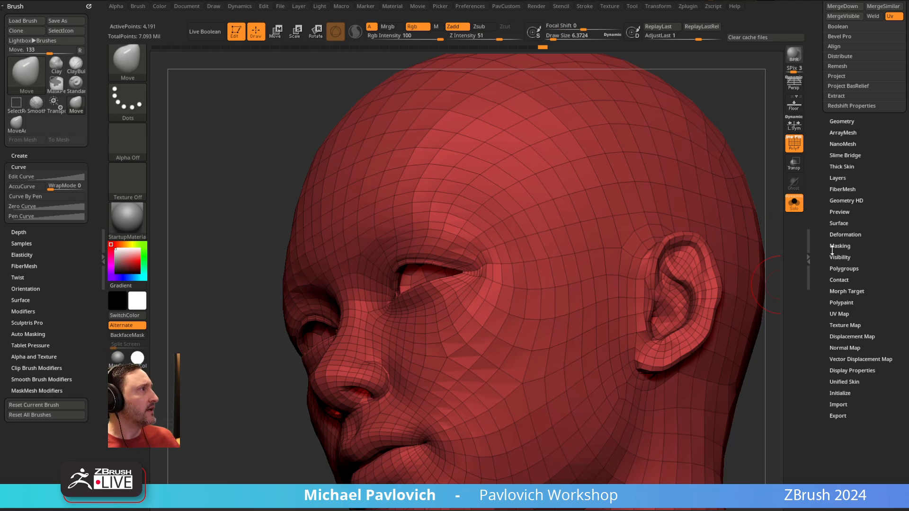
left_click(846, 292)
left_click(748, 124, "ctrl+shift")
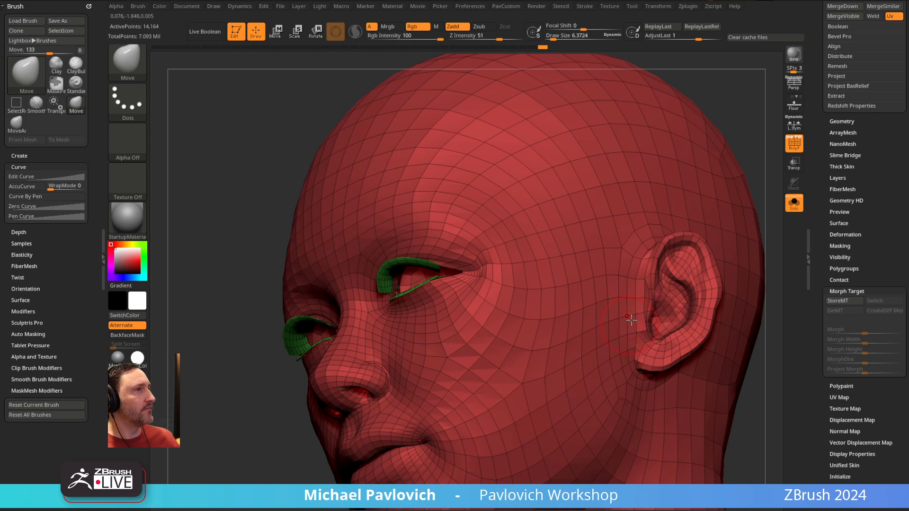
right_click_drag(741, 133, 704, 240, "ctrl")
left_click(846, 301)
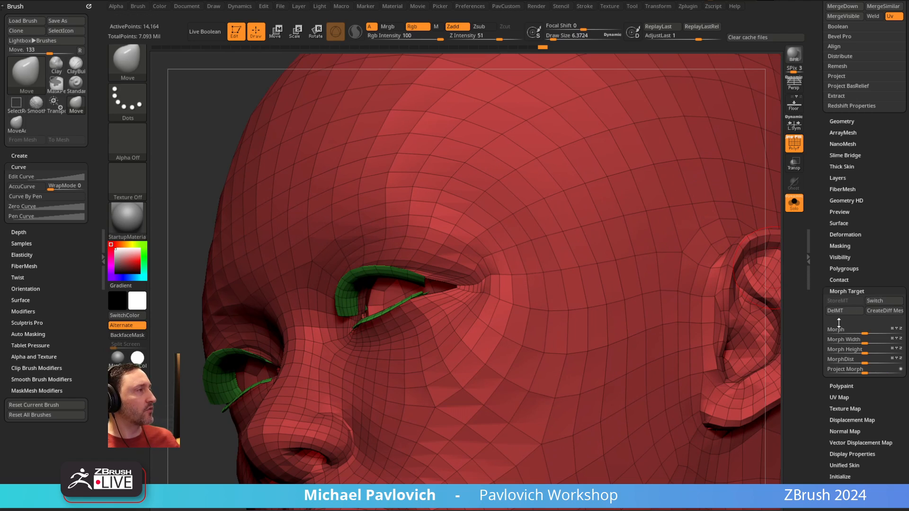
- Switch to the Standard brush at about size 3.2 for the outer eye corners
mouse_move(687, 321)
right_mouse_down("shift")
mouse_move(635, 300)
mouse_move(632, 286)
mouse_move(576, 287)
mouse_move(549, 258)
mouse_move(555, 230)
right_mouse_up("shift")
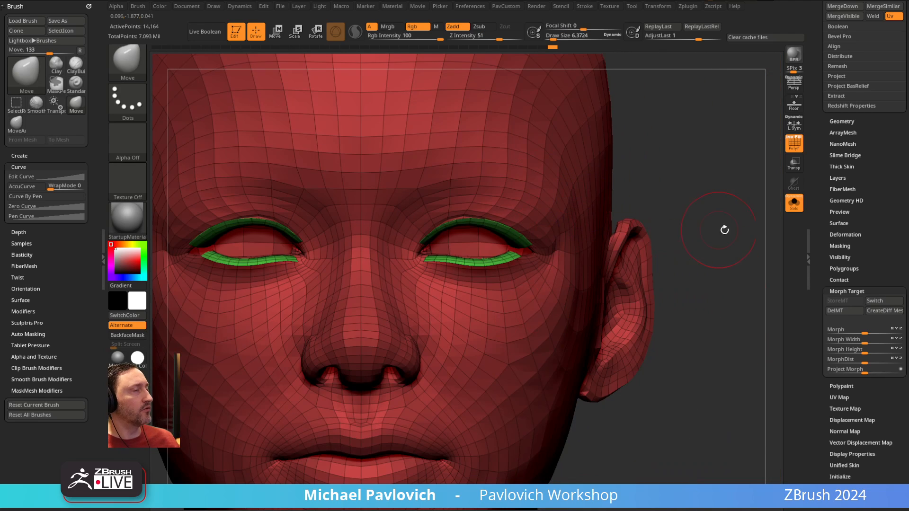
mouse_move(724, 230)
right_mouse_down()
mouse_move(633, 217)
mouse_move(575, 225)
mouse_move(612, 268)
right_mouse_up()
key("b")
key("s")
key("t")
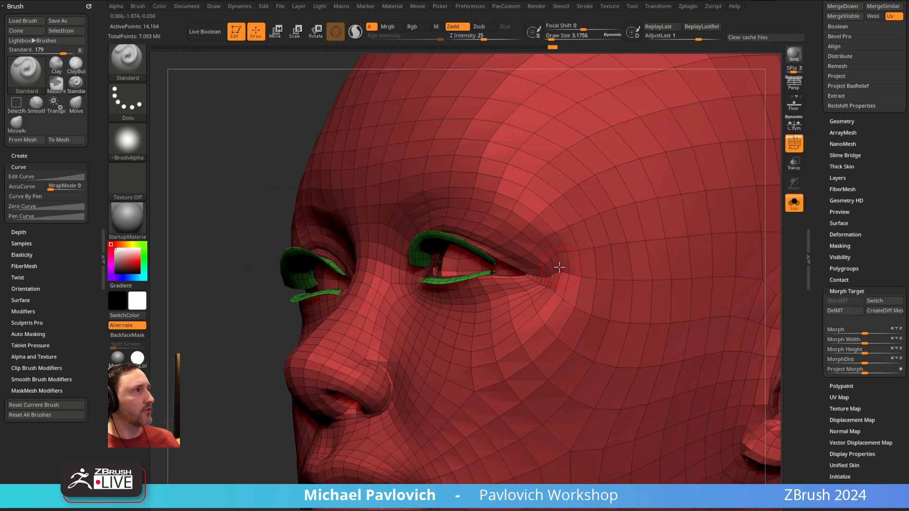
- Compare the face with its earlier state in the undo history and return to the latest state
right_click_drag(558, 226, 677, 215)
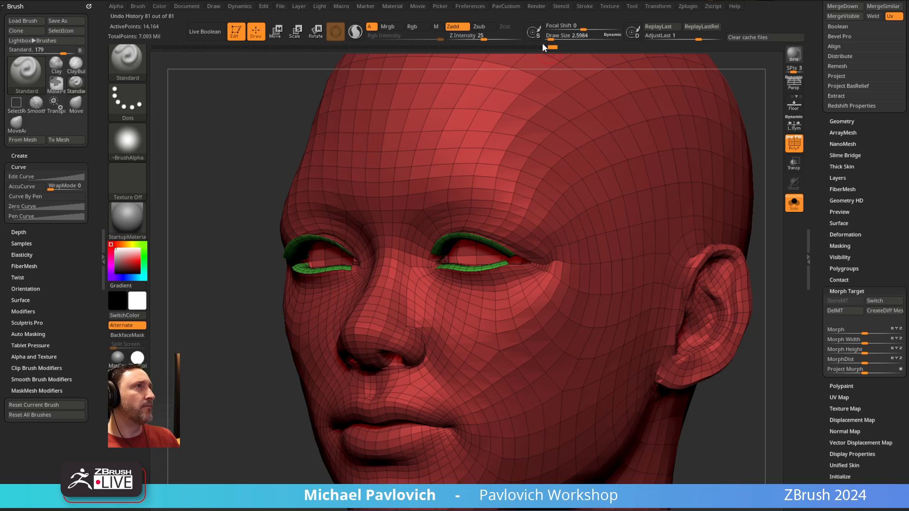
mouse_move(544, 48)
left_mouse_down()
mouse_move(221, 73)
mouse_move(284, 71)
mouse_move(268, 75)
left_mouse_up()
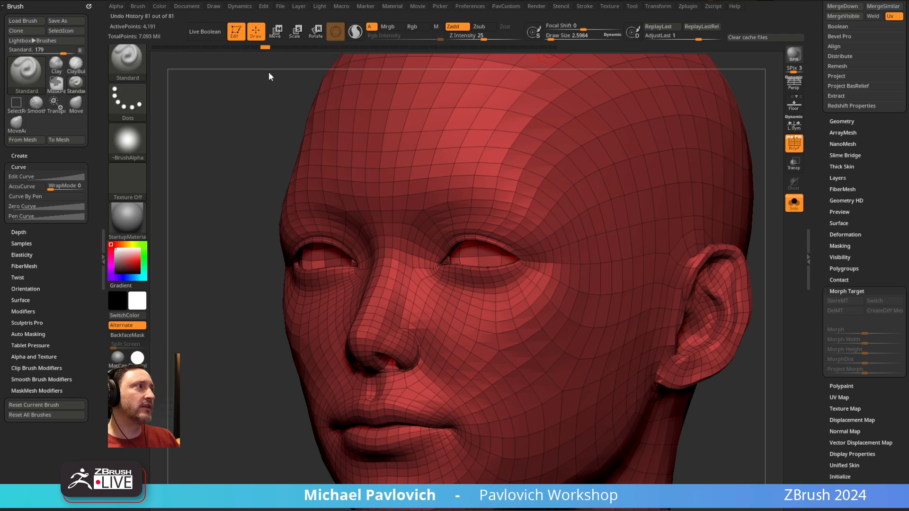
mouse_move(268, 76)
left_mouse_down()
mouse_move(573, 61)
mouse_move(542, 46)
mouse_move(550, 48)
left_mouse_up()
- Reshape the surface around the outer eye corners with a Move brush of about size 4.6
mouse_move(568, 199)
right_mouse_down("ctrl")
mouse_move(588, 229)
mouse_move(601, 228)
right_mouse_up("ctrl")
right_click_drag(575, 258, 532, 267)
key("b")
key("m")
key("v")
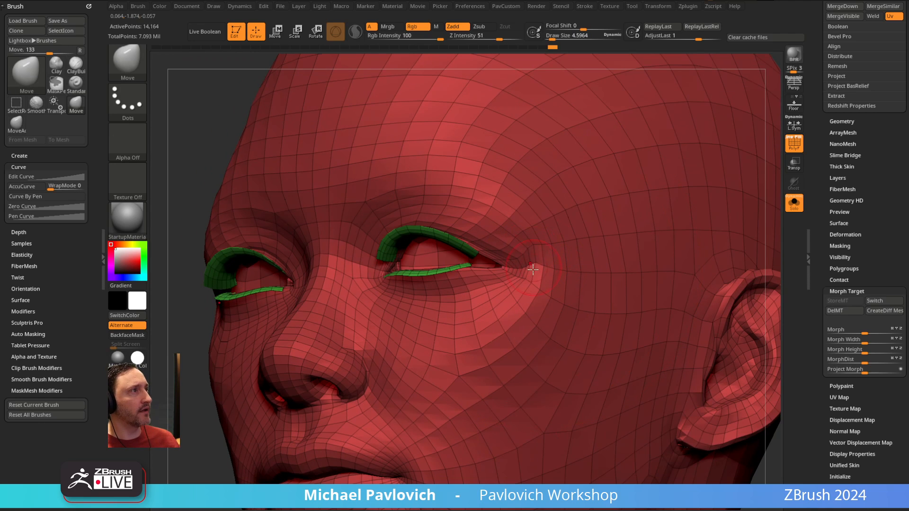
left_click_drag(529, 255, 537, 280)
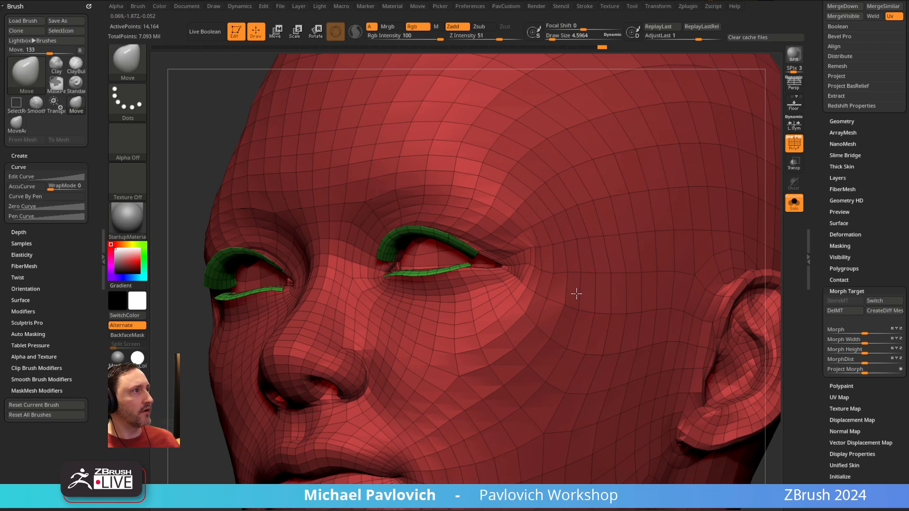
- Adjust the face mesh against the stored morph target with Project Morph and check the eye area
left_click(901, 369)
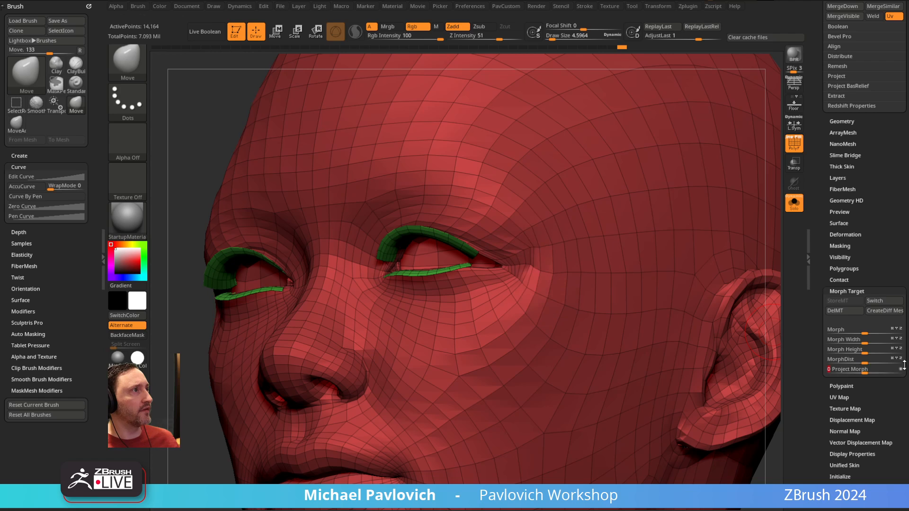
right_click_drag(515, 360, 578, 278, "shift")
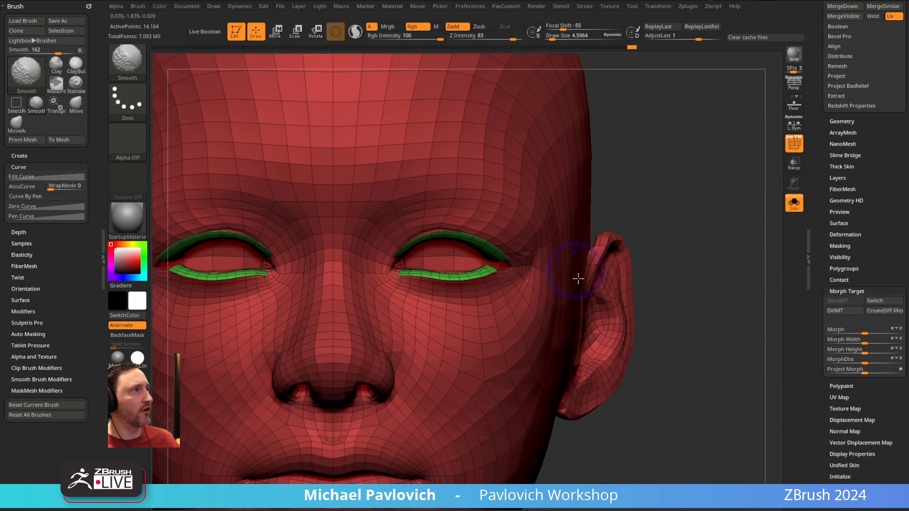
right_click_drag(700, 228, 684, 254)
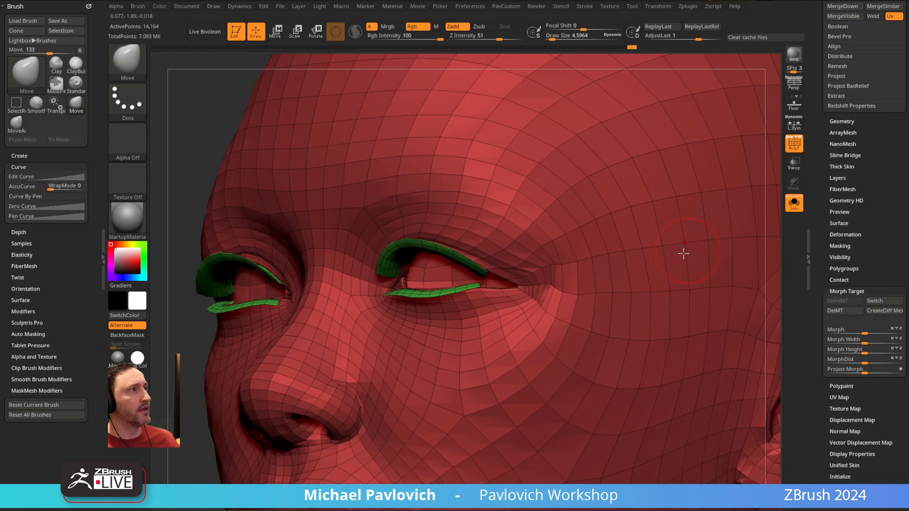
right_click_drag(634, 232, 548, 260)
key("shift")
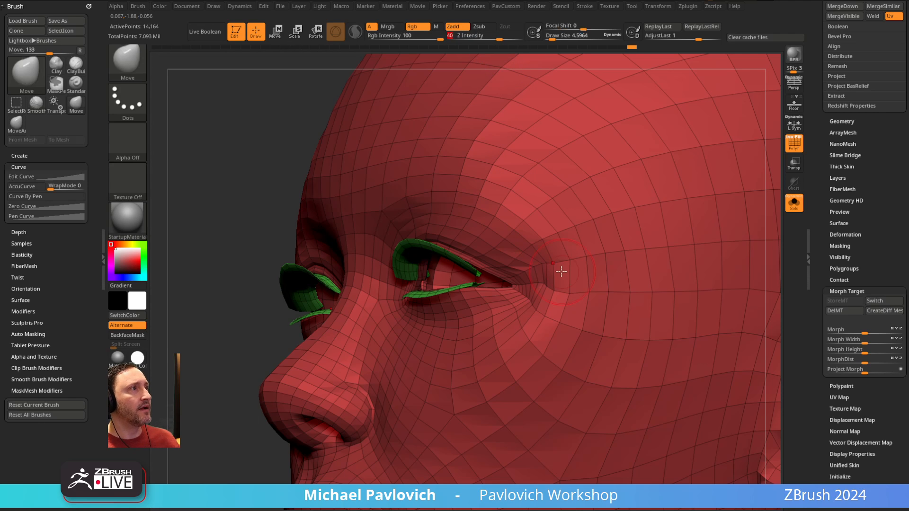
- Smooth the surface around the outer eye corners at about size 2.6, lowering the Smooth brush intensity to 9
mouse_move(561, 271)
right_mouse_down()
mouse_move(551, 217)
mouse_move(544, 258)
right_mouse_up()
key("shift")
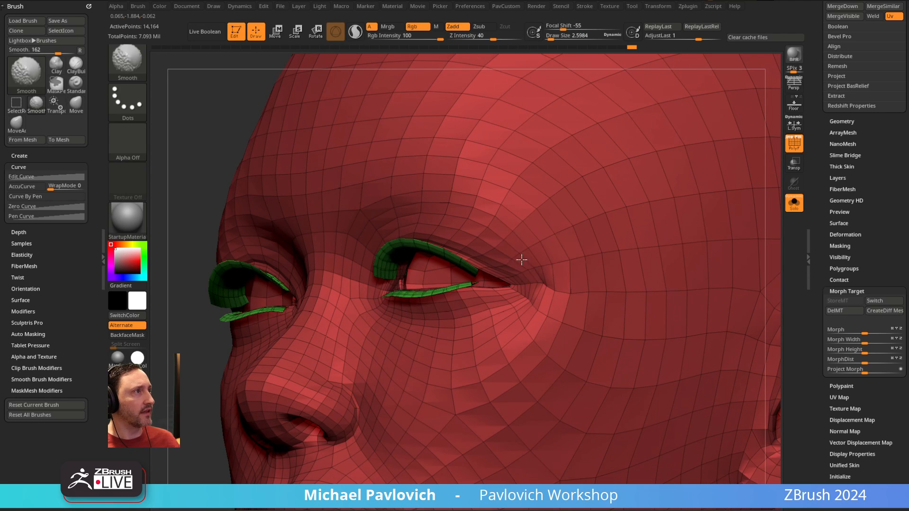
mouse_move(522, 260)
left_mouse_down("shift")
mouse_move(535, 291)
mouse_move(499, 310)
left_mouse_up("shift")
mouse_move(495, 305)
right_mouse_down()
mouse_move(522, 298)
mouse_move(592, 243)
right_mouse_up()
key("shift")
left_click_drag(487, 40, 470, 40)
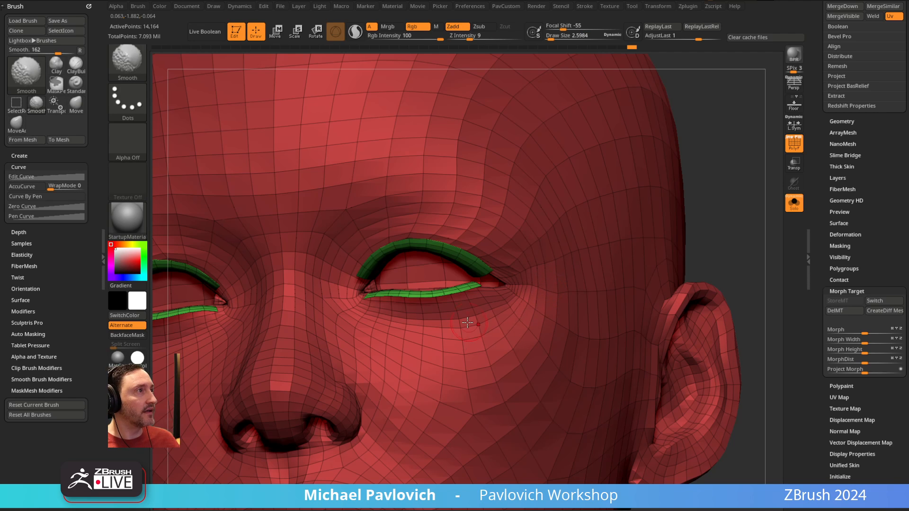
right_click_drag(468, 323, 517, 263)
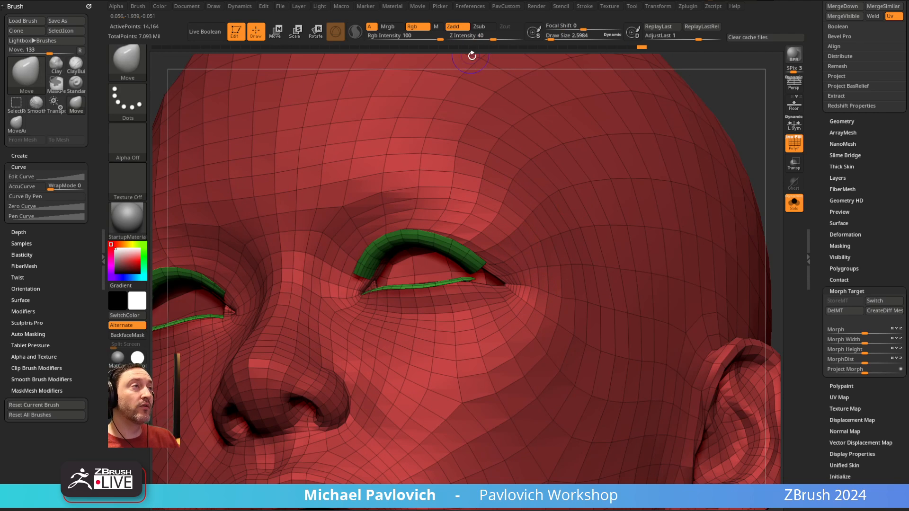
- Set the Smooth brush's Weighted Smooth Mode to 1 and smooth the mesh around the outer eye corners
key("shift")
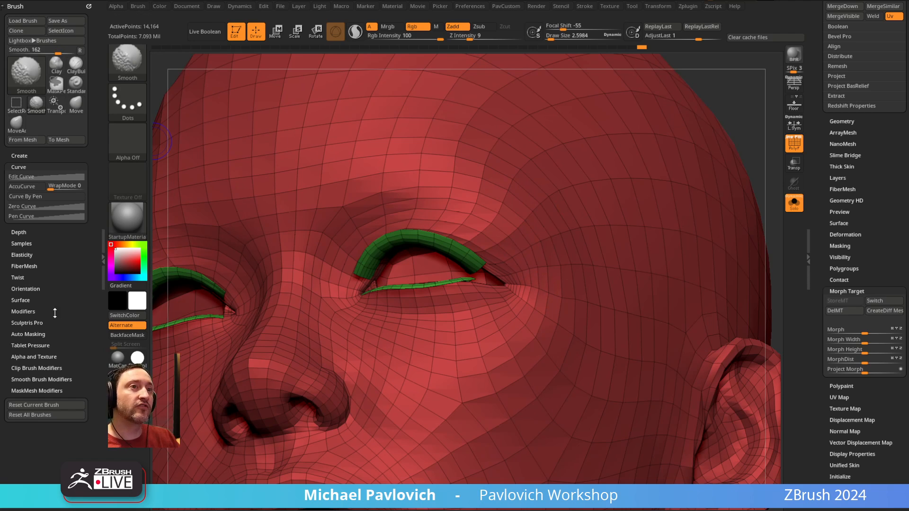
left_click(33, 379)
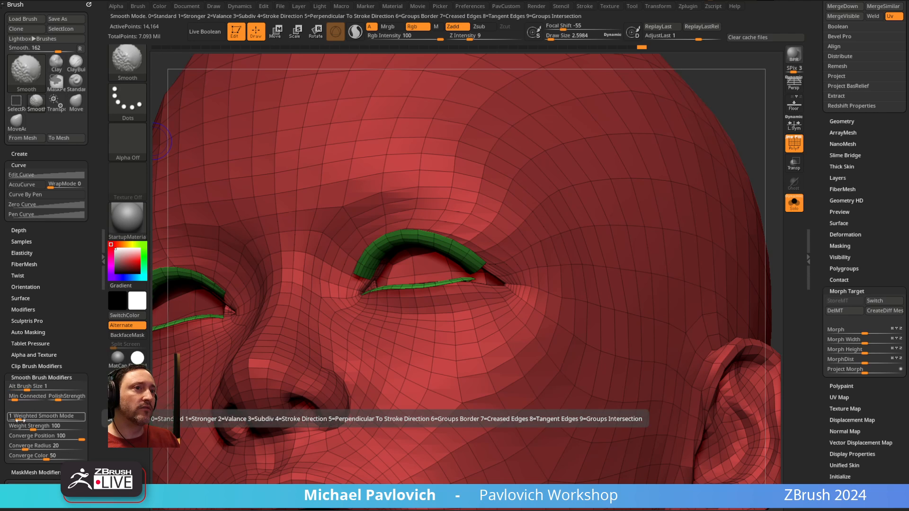
right_click_drag(535, 205, 536, 229)
mouse_move(516, 320)
right_mouse_down()
mouse_move(556, 234)
mouse_move(523, 211)
mouse_move(571, 196)
right_mouse_up()
key("shift")
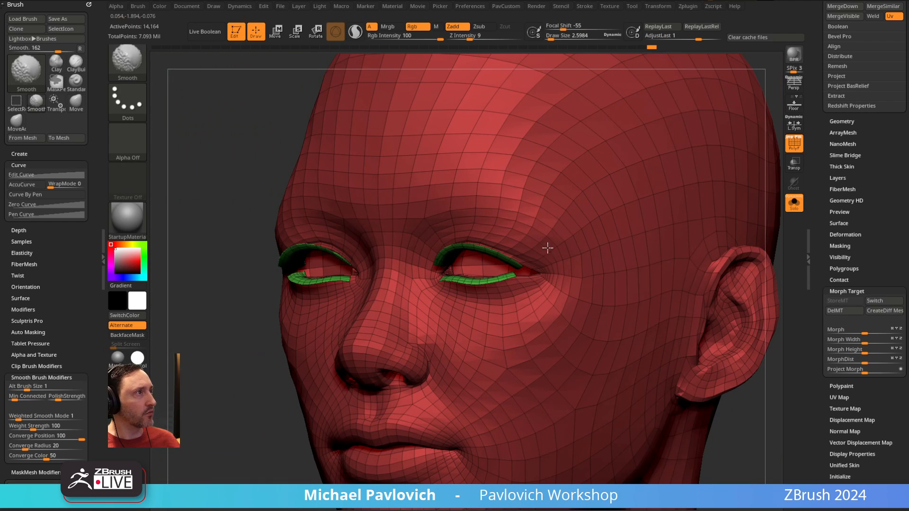
mouse_move(568, 251)
right_mouse_down()
mouse_move(609, 217)
mouse_move(592, 251)
mouse_move(556, 237)
mouse_move(563, 235)
mouse_move(547, 209)
mouse_move(576, 186)
right_mouse_up()
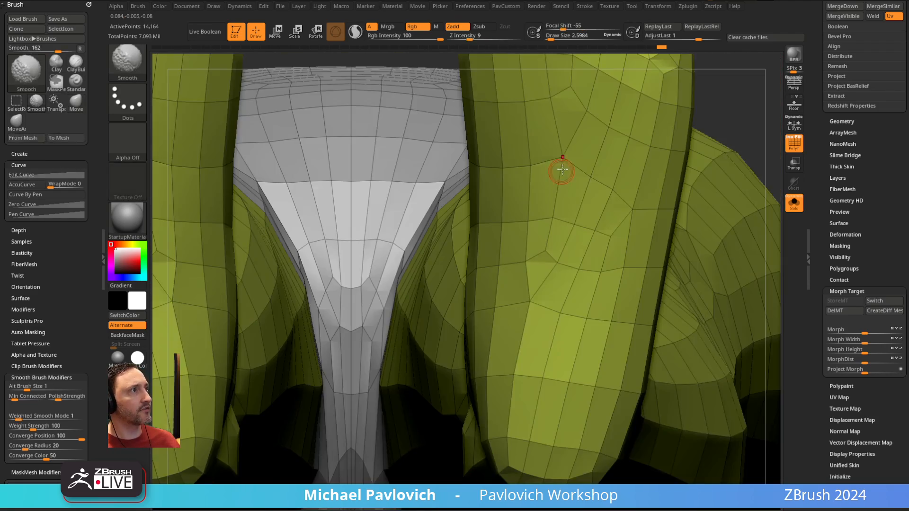
- Delete the stored morph target of the body mesh
right_click_drag(557, 168, 452, 478, "ctrl")
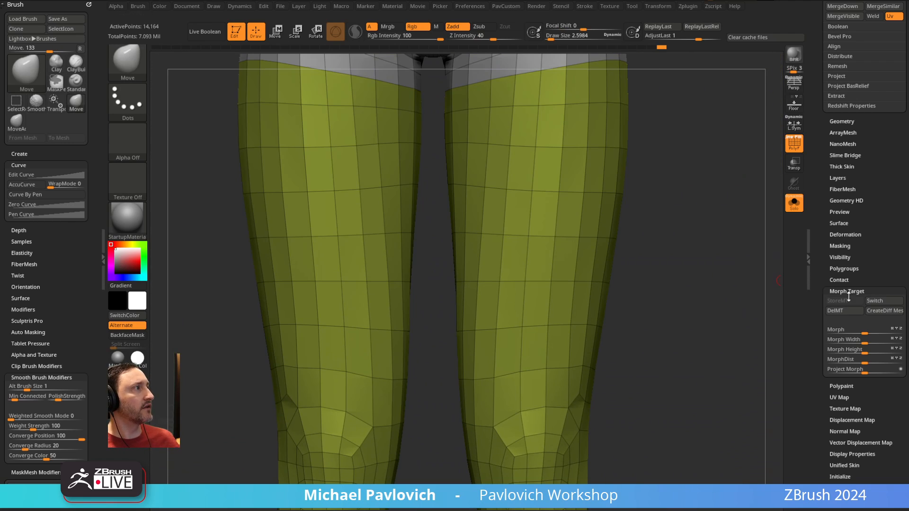
left_click(835, 311)
right_click_drag(708, 154, 695, 368, "alt")
right_click_drag(733, 71, 739, 242, "alt")
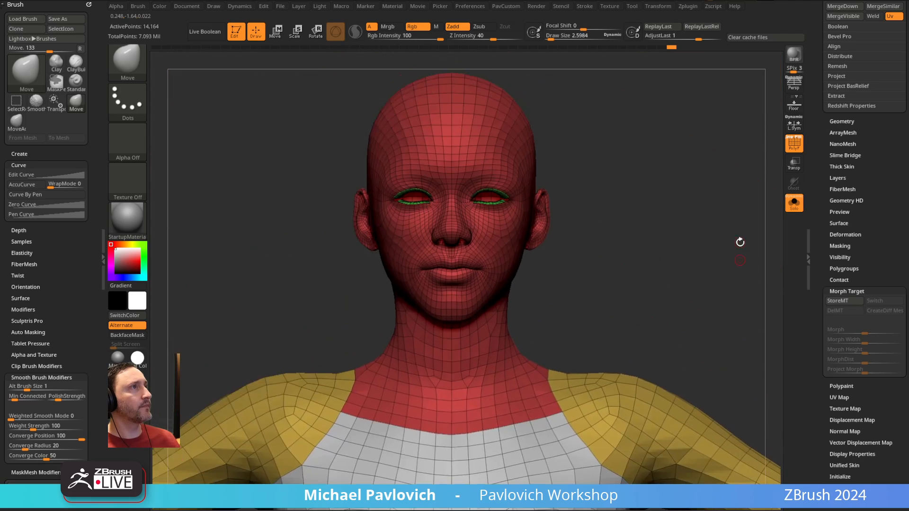
- Isolate the head polygroup and turn off the polyframe display
left_click(532, 217, "ctrl+shift")
right_click_drag(531, 218, 760, 154)
right_click_drag(690, 310, 572, 308, "ctrl")
left_click(793, 143)
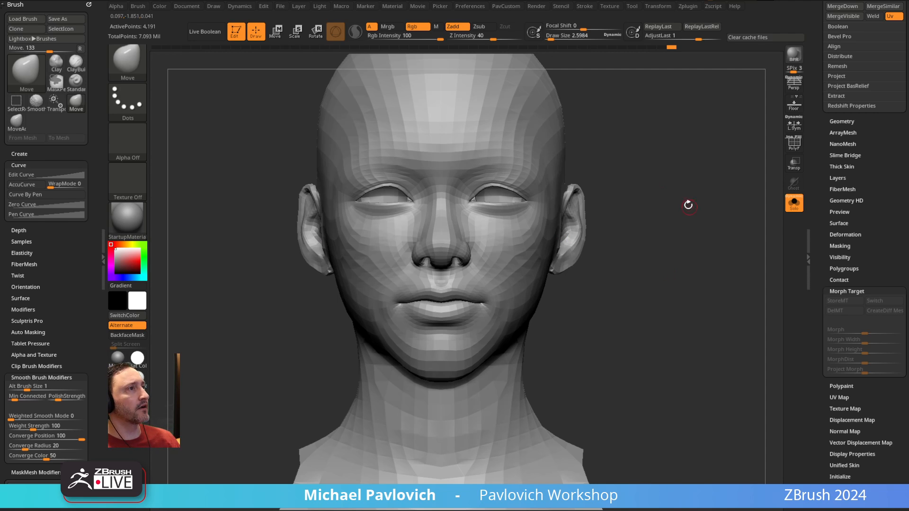
- Turn off Solo mode to show the creature and unhide the rest of the body mesh
left_click(794, 203)
mouse_move(683, 214)
right_mouse_down("ctrl")
mouse_move(671, 194)
mouse_move(554, 192)
mouse_move(651, 191)
mouse_move(609, 203)
mouse_move(752, 202)
mouse_move(632, 162)
mouse_move(599, 168)
mouse_move(624, 242)
right_mouse_up("ctrl")
left_click(270, 217, "ctrl+shift")
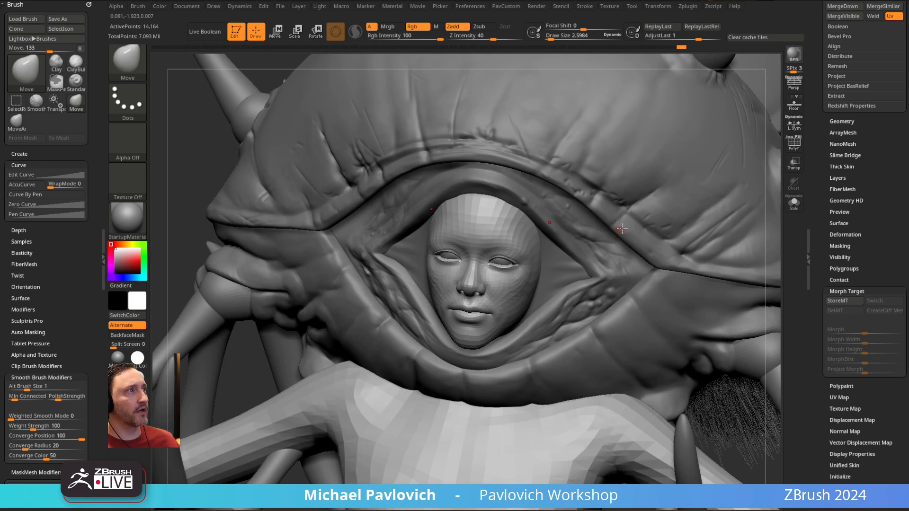
- Divide the CC_Base_Body mesh once to add a subdivision level
left_click_drag(817, 161, 814, 332)
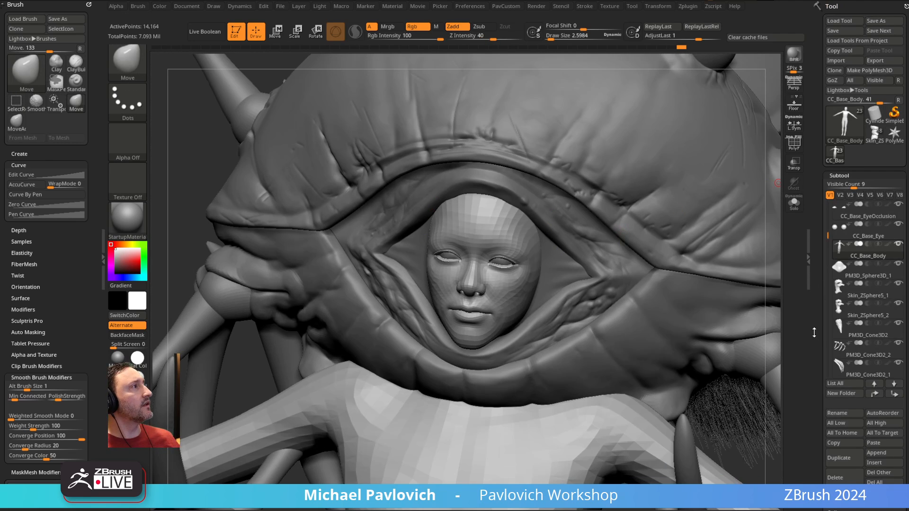
key("ctrl")
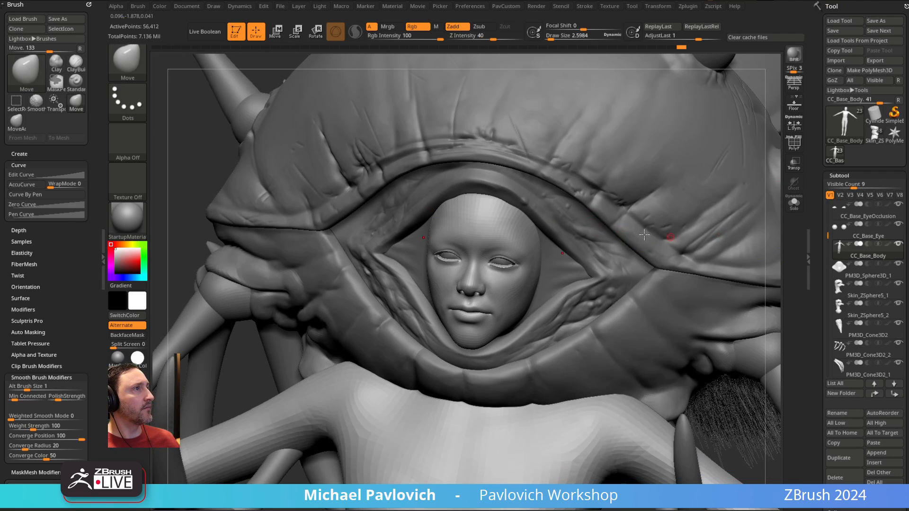
key("d")
mouse_move(671, 240)
right_mouse_down()
mouse_move(636, 267)
mouse_move(658, 249)
mouse_move(629, 251)
right_mouse_up()
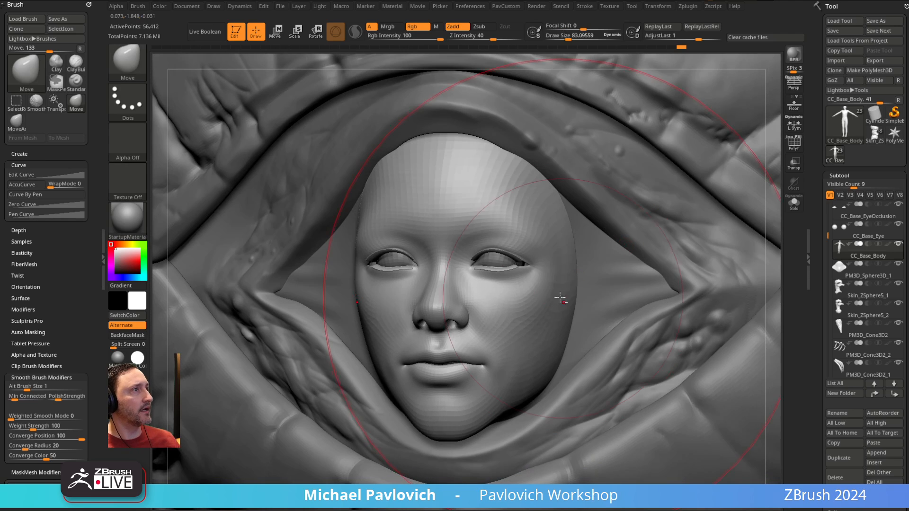
- Isolate the head of the body mesh within the creature and switch to the Standard brush
key("ctrl+shift")
left_click(551, 303, "ctrl+shift")
right_click_drag(563, 260, 611, 252, "ctrl")
key("b")
key("s")
key("t")
- Hide the CC_Base_EyeOcclusion and CC_Base_TearLine subtools in front of the eyes
left_click(558, 229, "alt")
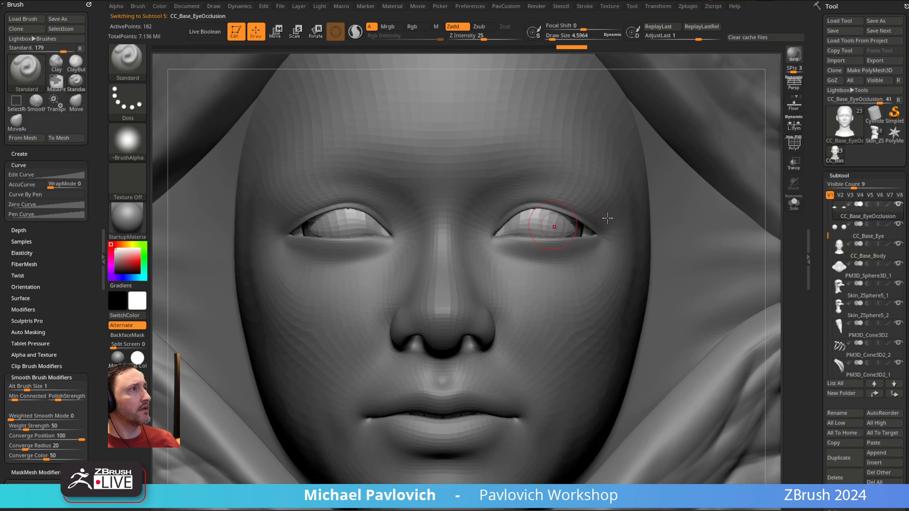
right_click_drag(630, 216, 611, 245, "alt")
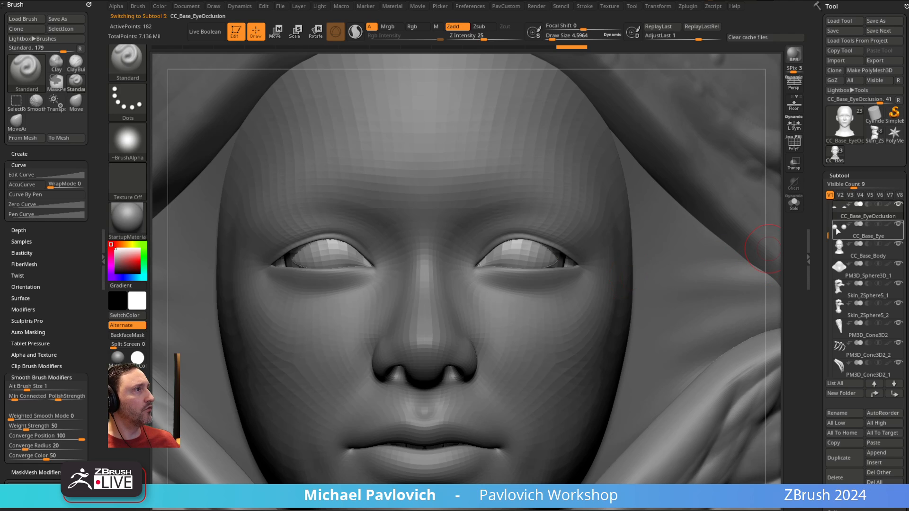
left_click(854, 232)
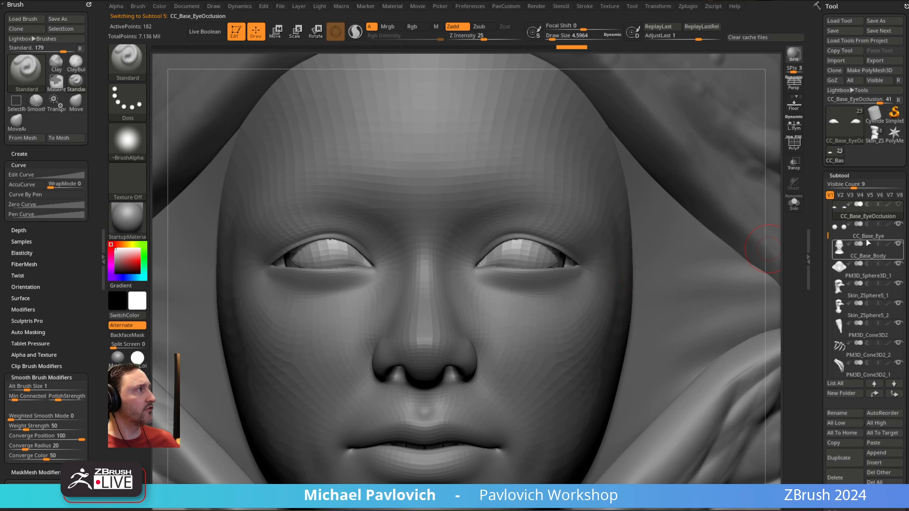
left_click(542, 264, "alt")
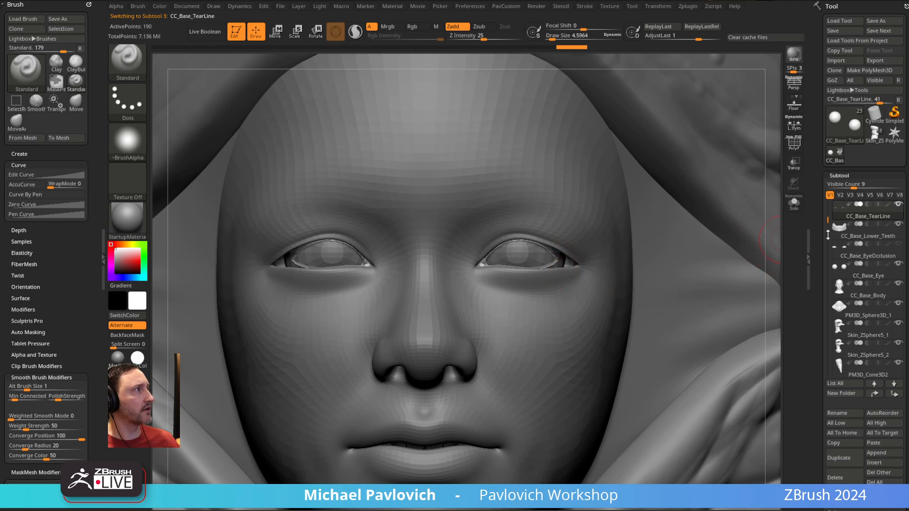
left_click(873, 223)
- Turn off the gizmo's option to transpose all selected subtools, using the PM3D_Sphere3D_1 subtool
key("w")
left_click(572, 262, "alt")
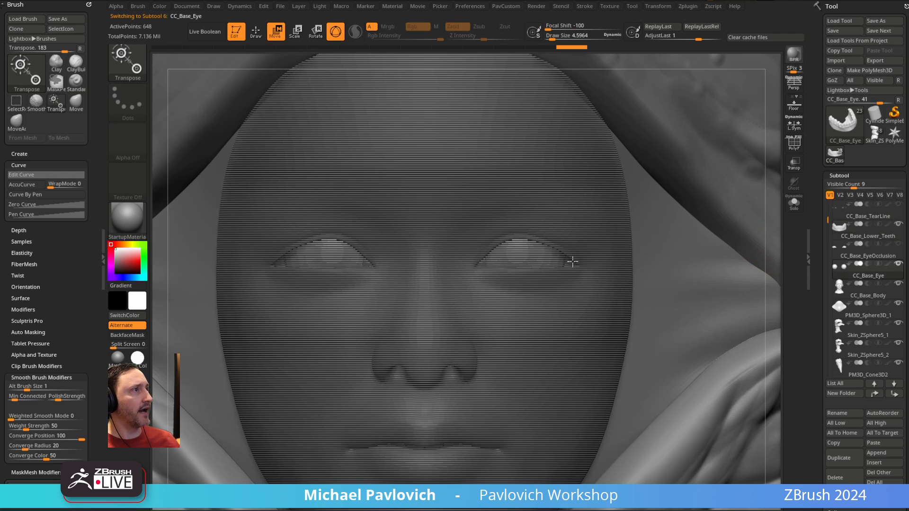
right_click_drag(570, 243, 468, 227, "ctrl")
right_click_drag(662, 194, 592, 57, "alt")
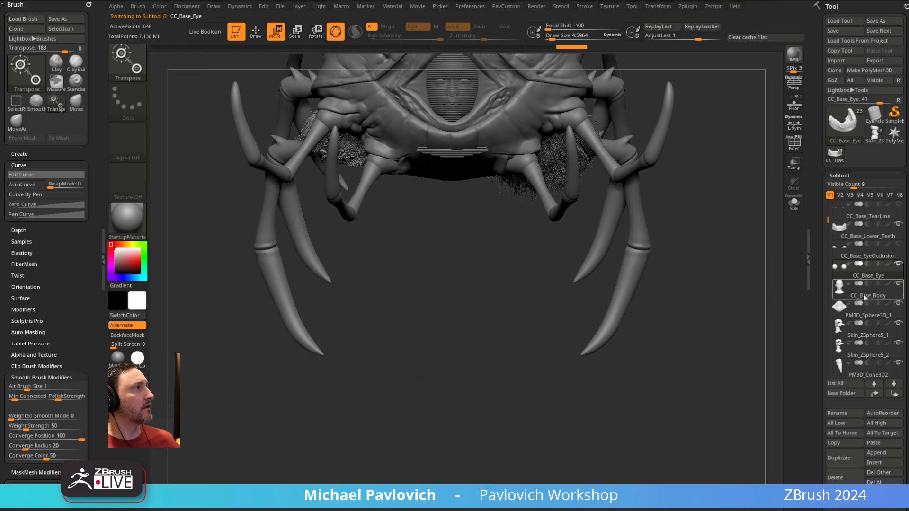
left_click(863, 295)
left_click(862, 274)
right_click_drag(736, 252, 741, 369, "alt")
left_click(858, 312)
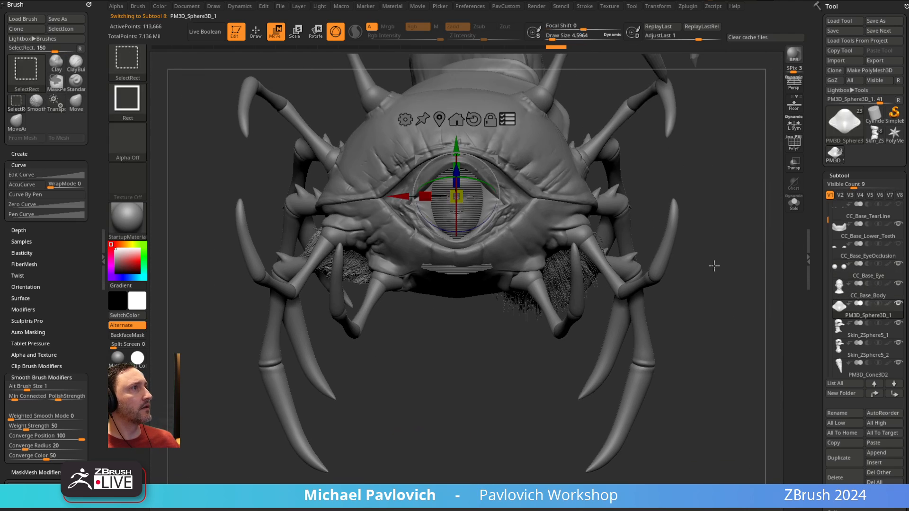
mouse_move(508, 130)
right_mouse_down("ctrl")
mouse_move(570, 300)
mouse_move(724, 282)
right_mouse_up("ctrl")
- Select the CC_Base_Eye subtool and shift both eyeballs slightly outward with the gizmo
key("q")
left_click(391, 212, "alt")
right_click_drag(471, 195, 631, 229, "alt")
key("w")
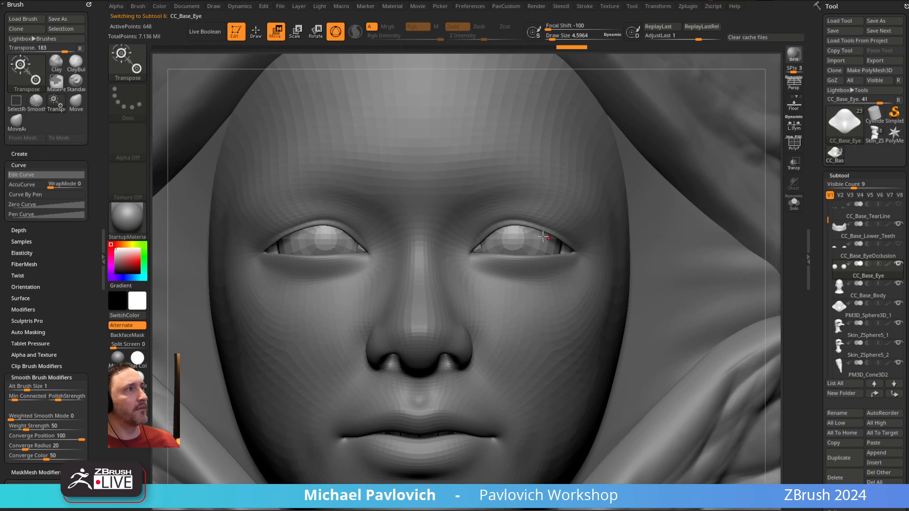
right_click_drag(529, 228, 552, 247, "alt")
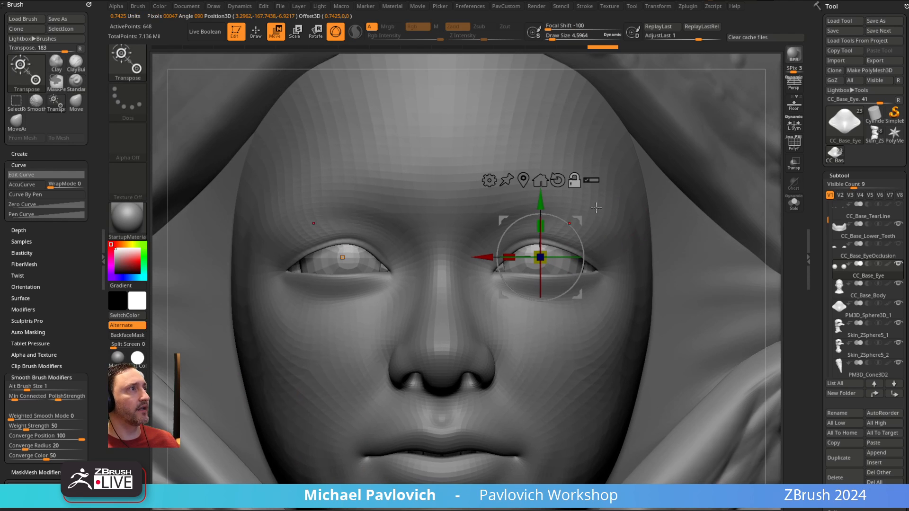
left_click_drag(579, 219, 587, 220)
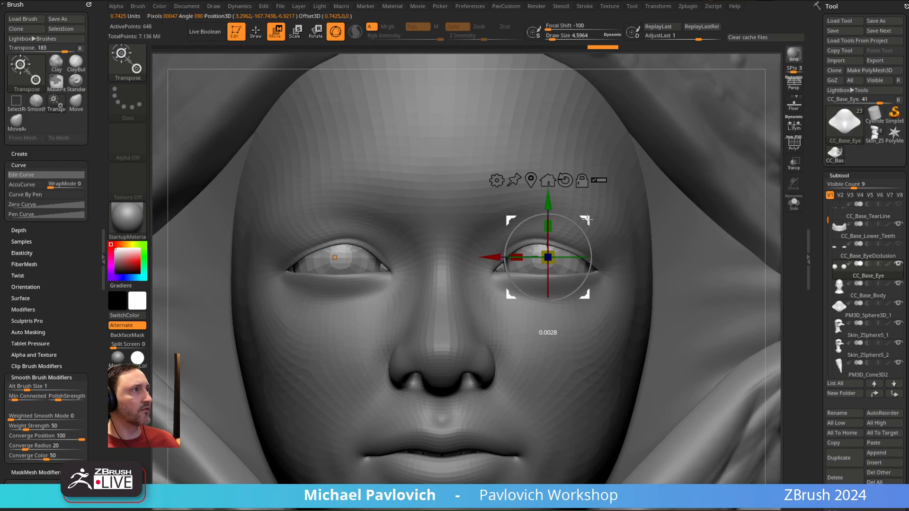
right_click_drag(587, 219, 535, 229)
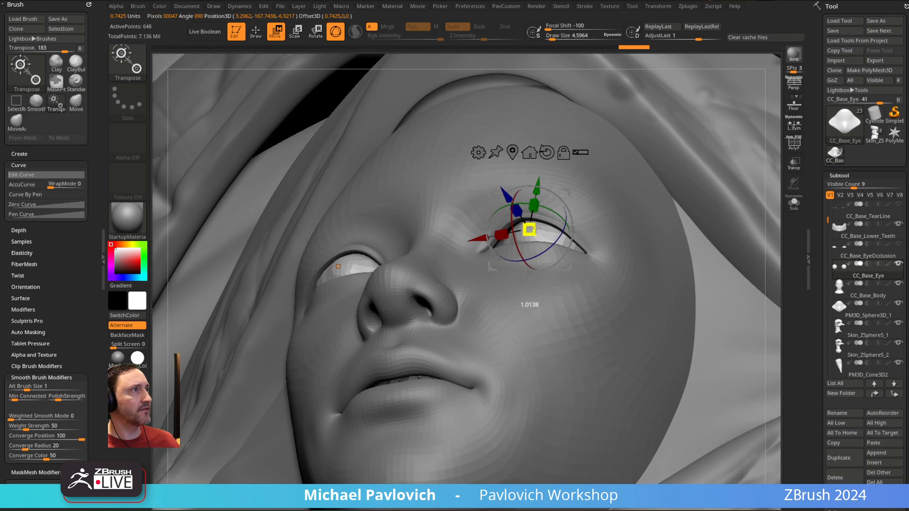
right_click_drag(642, 201, 547, 271, "shift")
left_click_drag(499, 270, 730, 225)
key("ctrl+z")
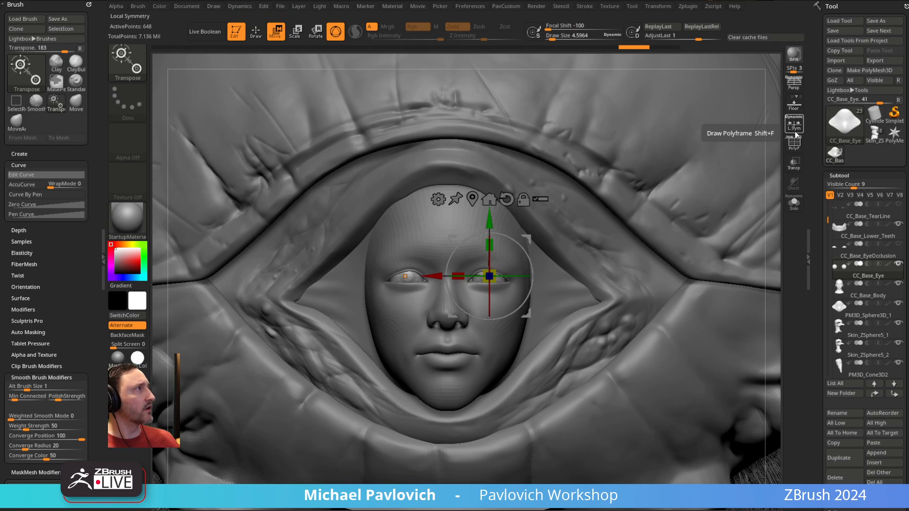
- Turn on Local Symmetry and fit both eyeballs to the eye sockets with the gizmo
left_click(794, 126)
right_click_drag(534, 203, 642, 192, "ctrl")
right_click_drag(643, 154, 622, 192)
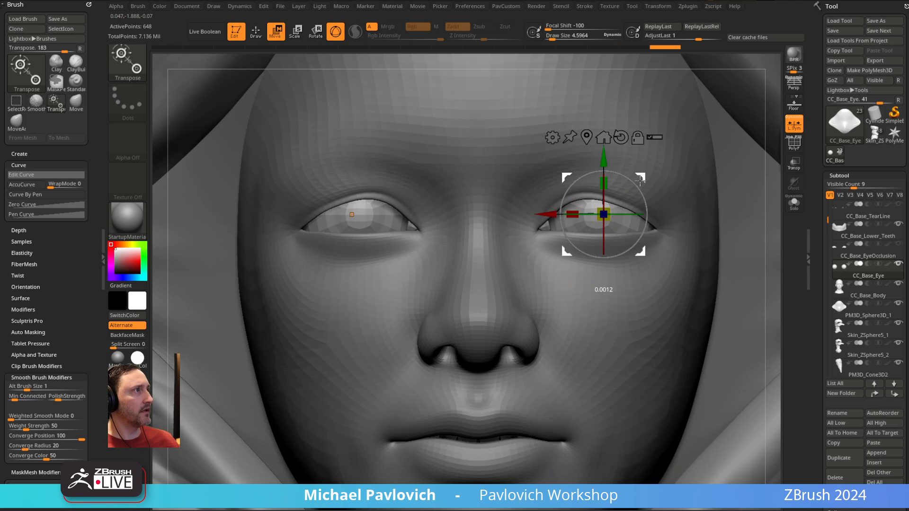
right_click_drag(640, 179, 634, 131)
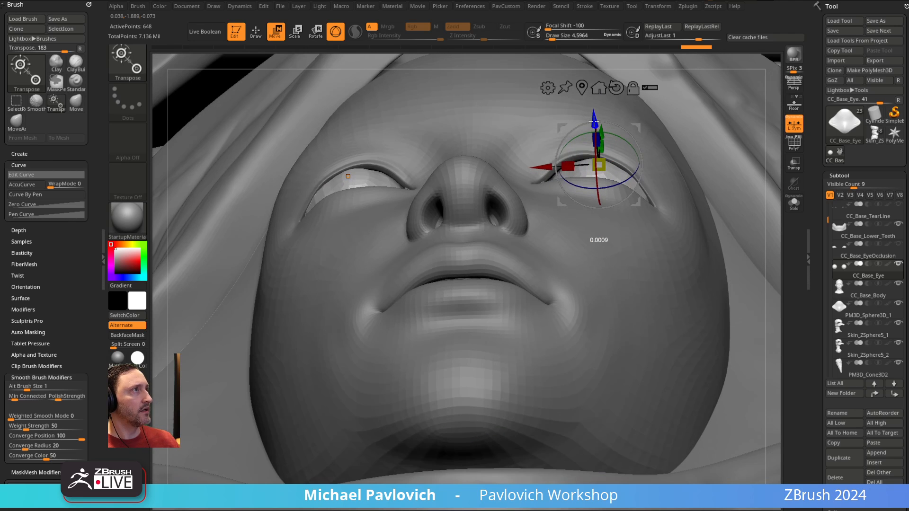
left_click_drag(635, 128, 631, 127)
- Select the CC_Base_Body subtool and switch to the Move brush at about size 8.5
key("q")
left_click(647, 155, "alt")
mouse_move(636, 164)
right_mouse_down()
mouse_move(646, 154)
mouse_move(562, 229)
mouse_move(554, 252)
right_mouse_up()
key("s")
left_click_drag(553, 252, 562, 250)
key("b")
key("m")
key("v")
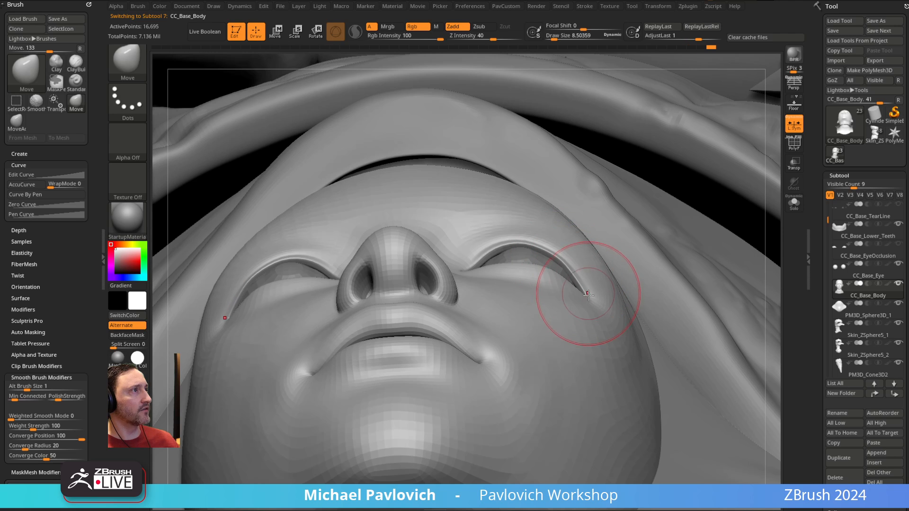
- Adjust the outer eye corners with the Move brush, reducing its size to about 3.8
mouse_move(588, 218)
right_mouse_down()
mouse_move(577, 270)
mouse_move(539, 279)
right_mouse_up()
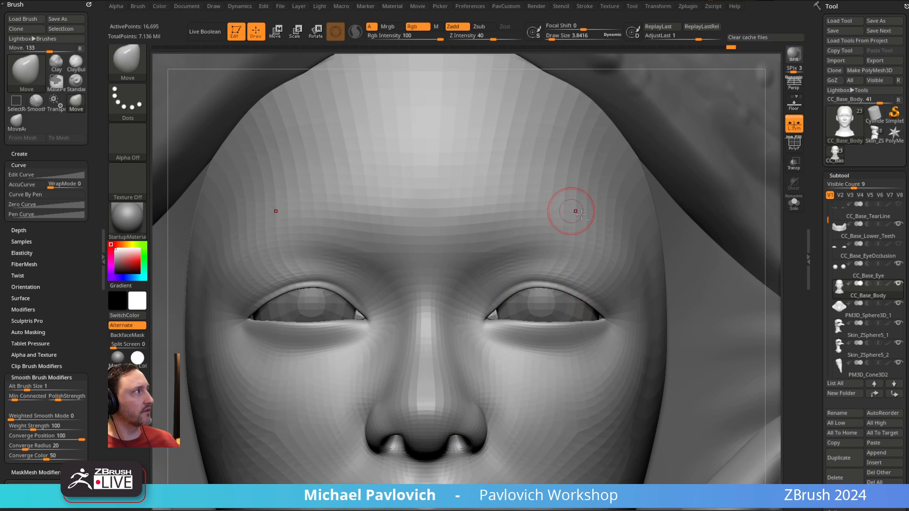
right_click_drag(580, 214, 618, 321)
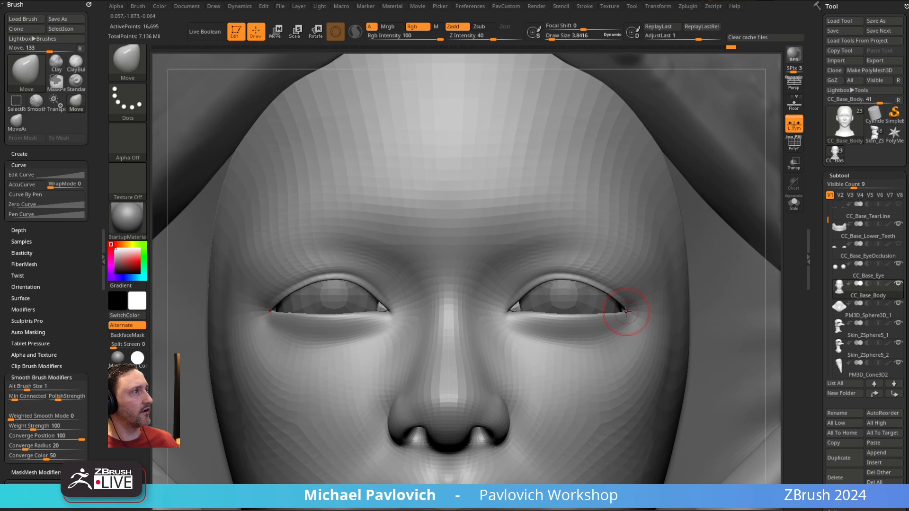
right_click_drag(535, 261, 625, 199)
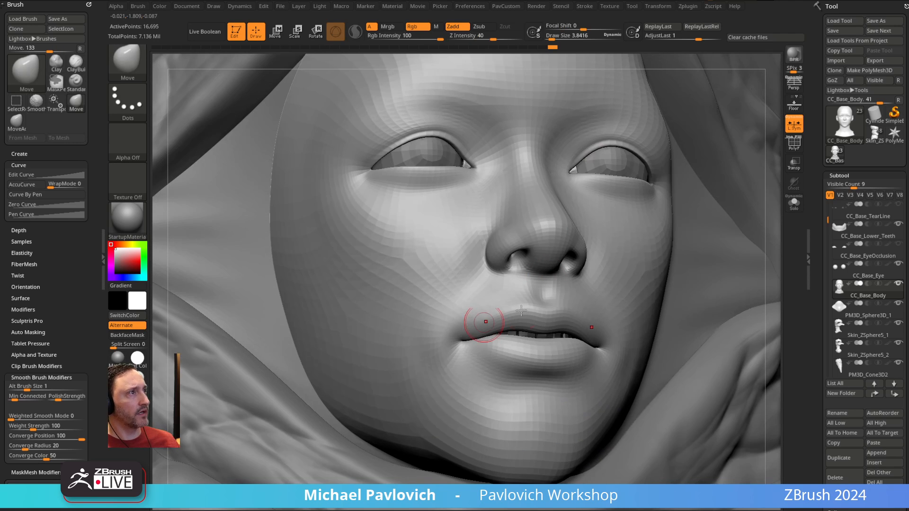
- Carve the mouth corners and the lower lip's bottom edge with the DamStandard brush, ending at about size 2.6
right_click_drag(606, 246, 596, 236, "alt")
key("b")
key("d")
key("s")
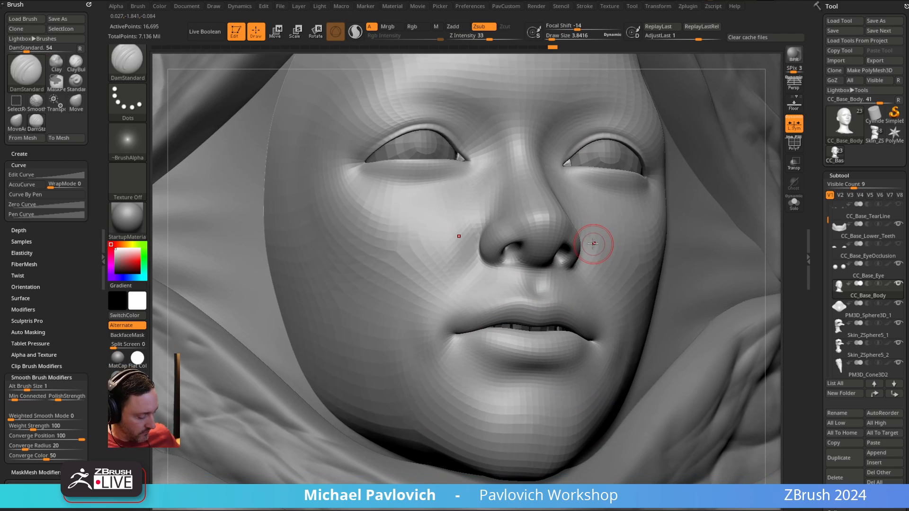
right_click_drag(540, 291, 530, 326, "alt")
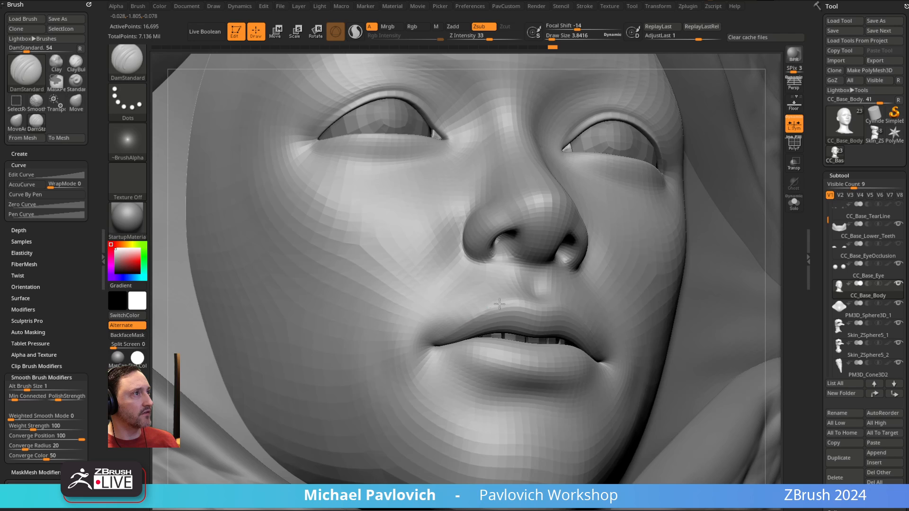
right_click_drag(563, 268, 449, 334, "shift")
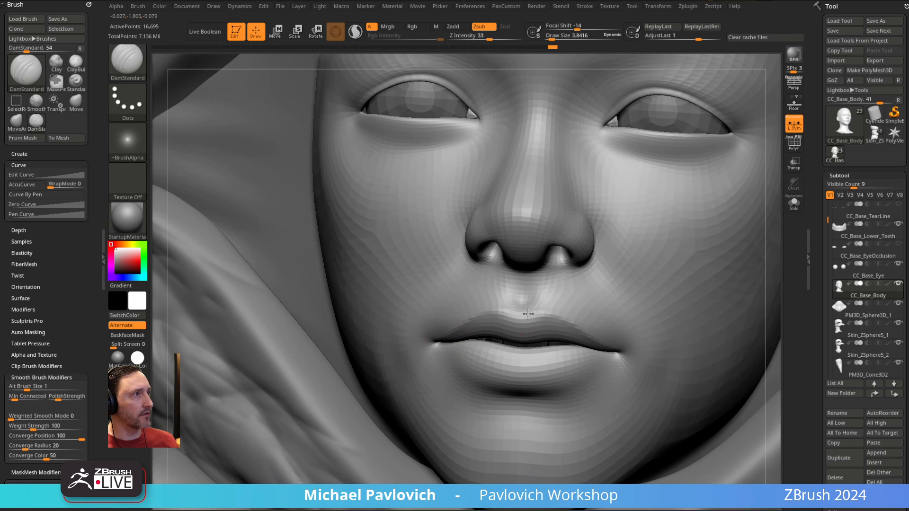
right_click_drag(528, 313, 468, 326)
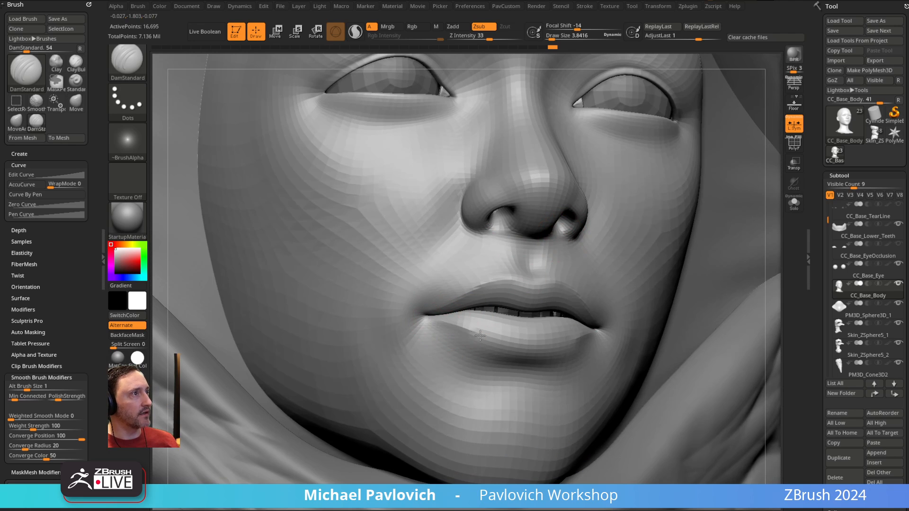
right_click_drag(572, 289, 446, 325)
key("s")
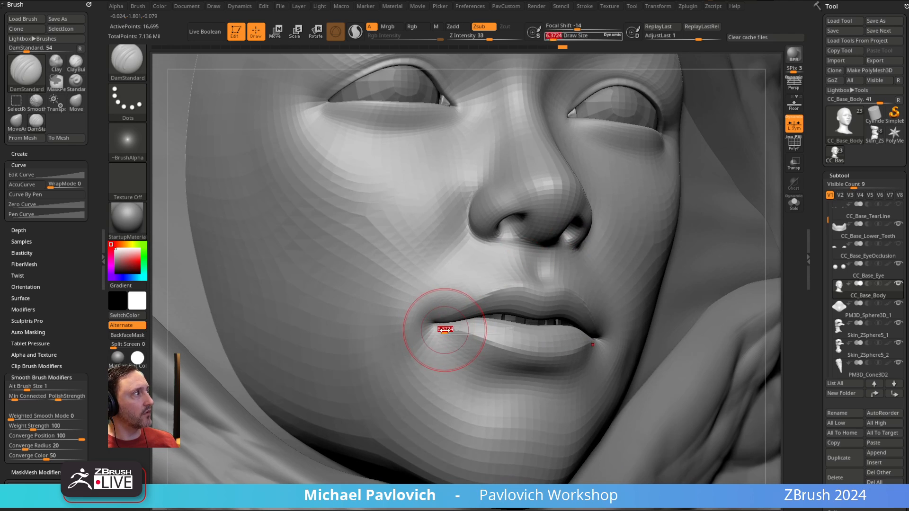
left_click_drag(445, 330, 443, 334)
right_click_drag(566, 349, 500, 348)
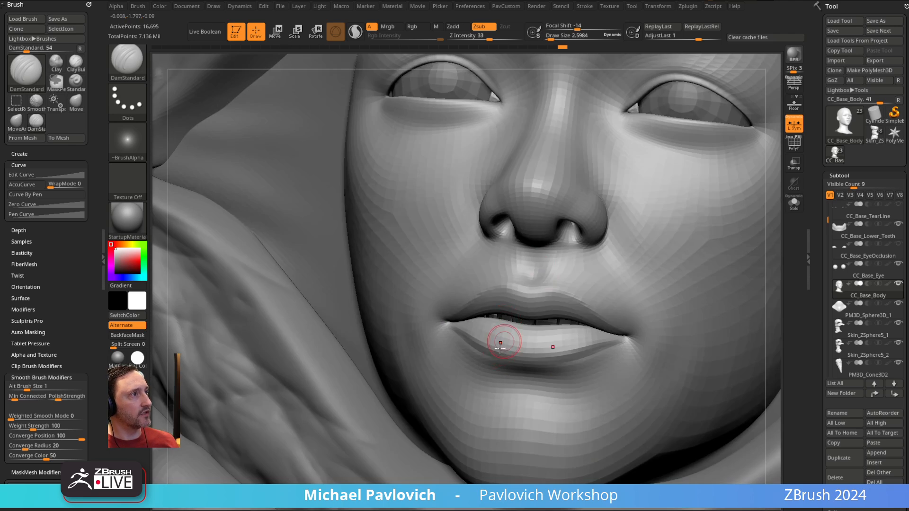
- Build up the lower lip's volume with the Standard brush at about size 2.6
right_click_drag(531, 304, 497, 284)
key("b")
key("s")
key("t")
left_click_drag(497, 342, 524, 345)
right_click_drag(565, 299, 459, 296)
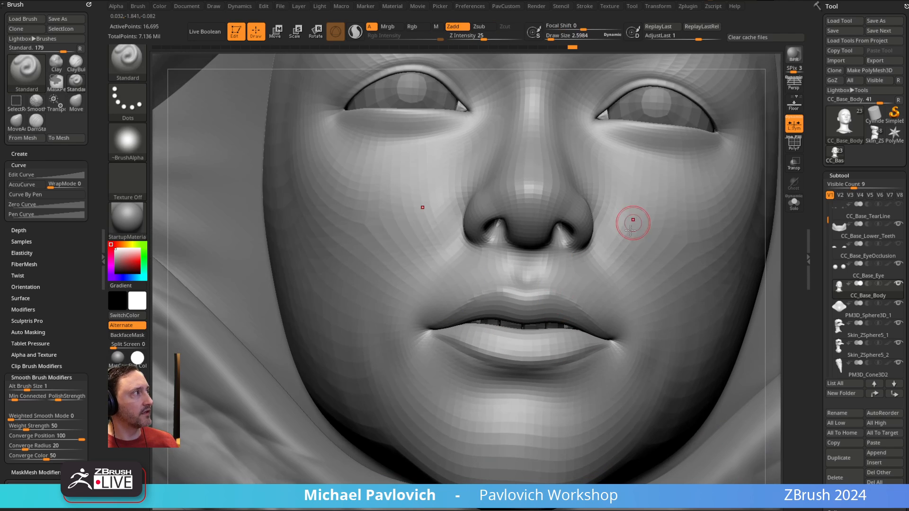
- Raise the upper lip's border from the mouth corner toward the middle with the Standard brush, reducing its size to about 1.2
mouse_move(631, 217)
right_mouse_down()
mouse_move(574, 245)
mouse_move(572, 276)
right_mouse_up()
key("s")
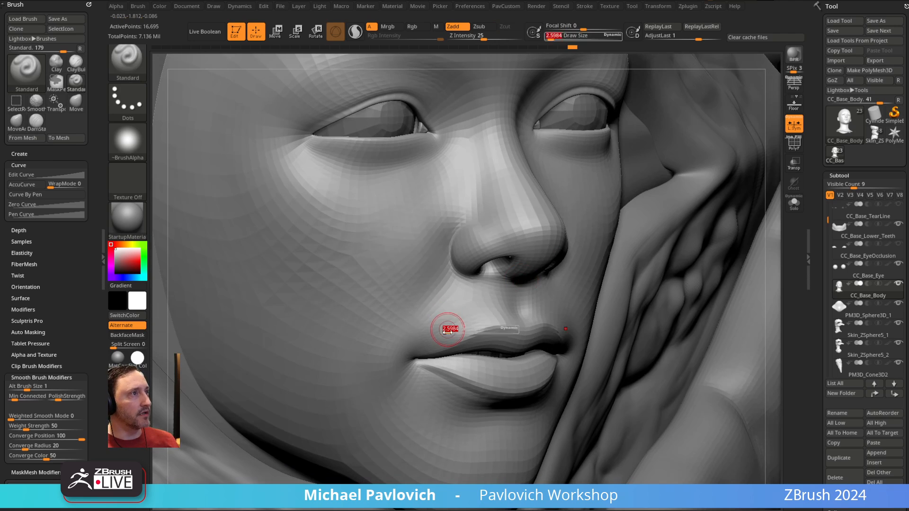
left_click_drag(413, 354, 477, 325)
right_click_drag(520, 322, 455, 345)
key("s")
left_click_drag(455, 345, 457, 345)
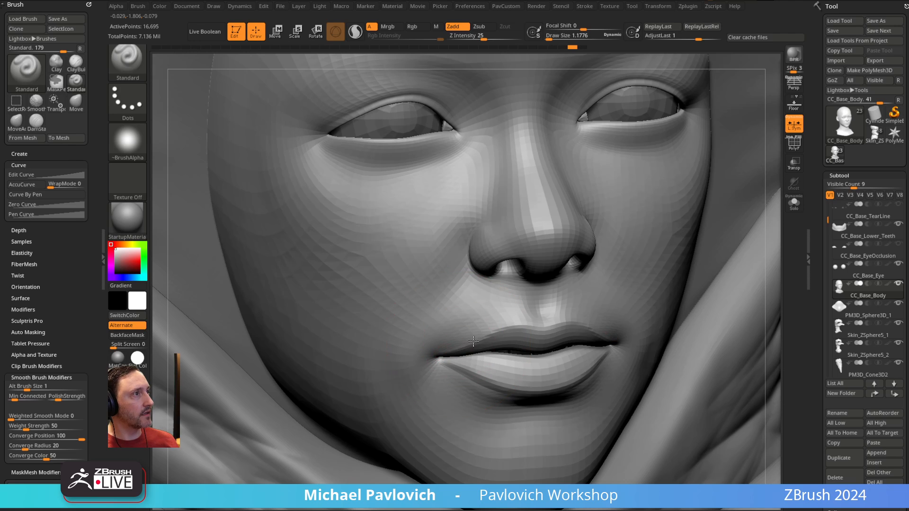
- Refine the creases around the lips with the DamStandard brush at about size 3.8
mouse_move(604, 265)
right_mouse_down()
mouse_move(543, 276)
mouse_move(518, 335)
right_mouse_up()
key("b")
key("d")
key("s")
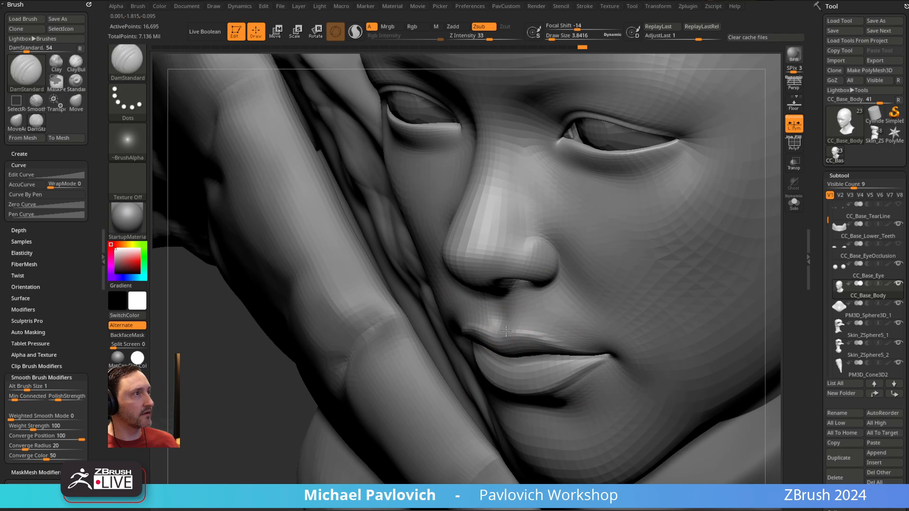
mouse_move(603, 303)
right_mouse_down()
mouse_move(603, 257)
mouse_move(538, 284)
mouse_move(487, 245)
mouse_move(487, 229)
mouse_move(518, 251)
mouse_move(519, 227)
right_mouse_up()
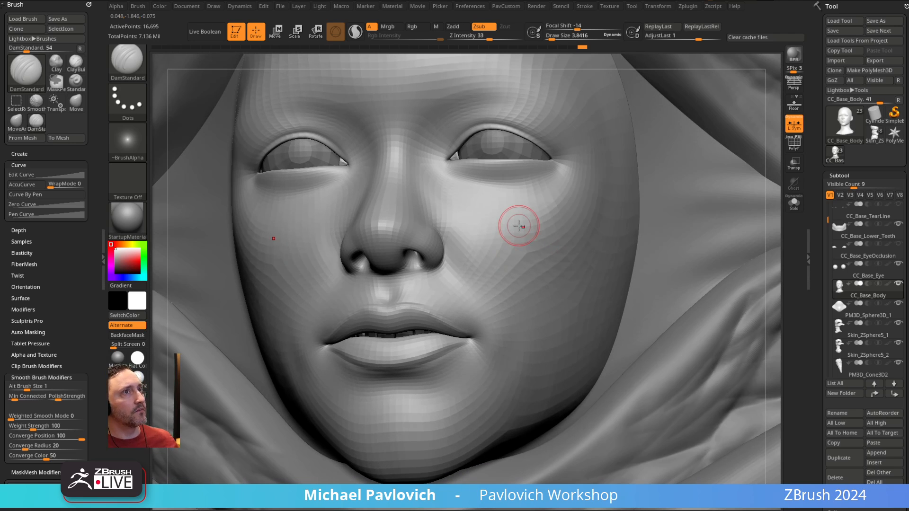
- Set the Smooth brush's Z Intensity to 21 and soften the skin around the mouth corners
right_click_drag(908, 328, 726, 380)
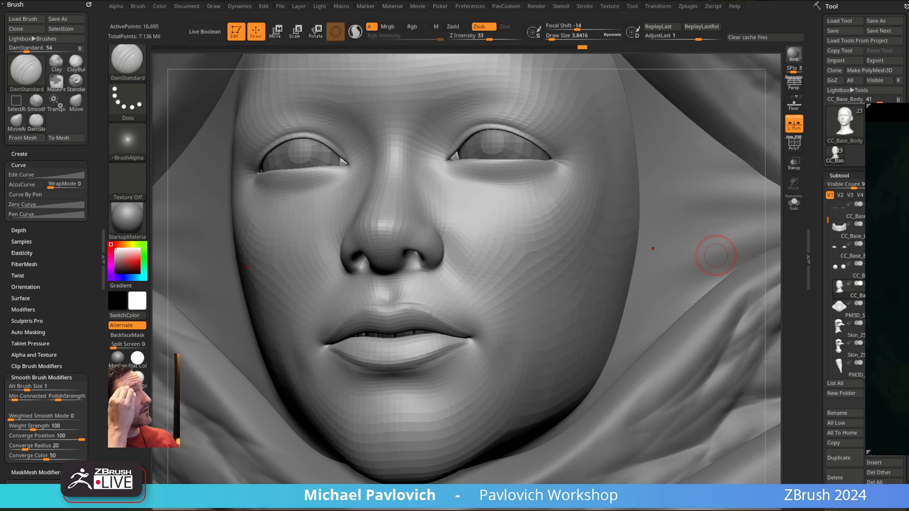
mouse_move(595, 264)
right_mouse_down()
mouse_move(614, 219)
mouse_move(604, 248)
mouse_move(532, 241)
mouse_move(584, 235)
mouse_move(584, 246)
mouse_move(537, 270)
mouse_move(556, 299)
right_mouse_up()
key("shift")
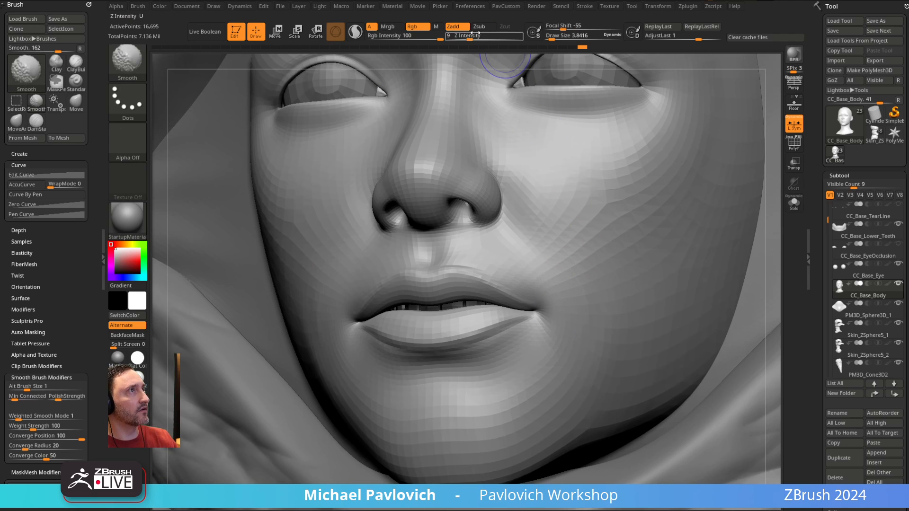
left_click_drag(473, 35, 482, 35, "shift")
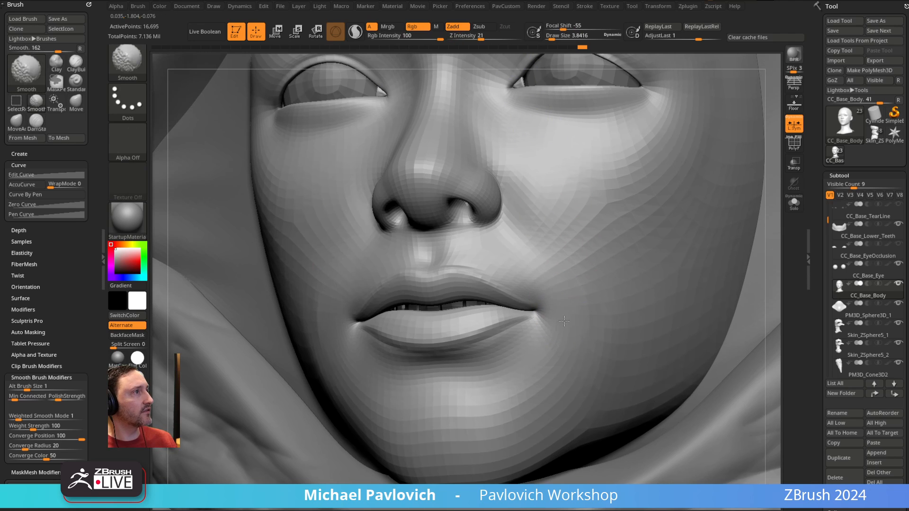
right_click_drag(592, 278, 590, 269, "shift")
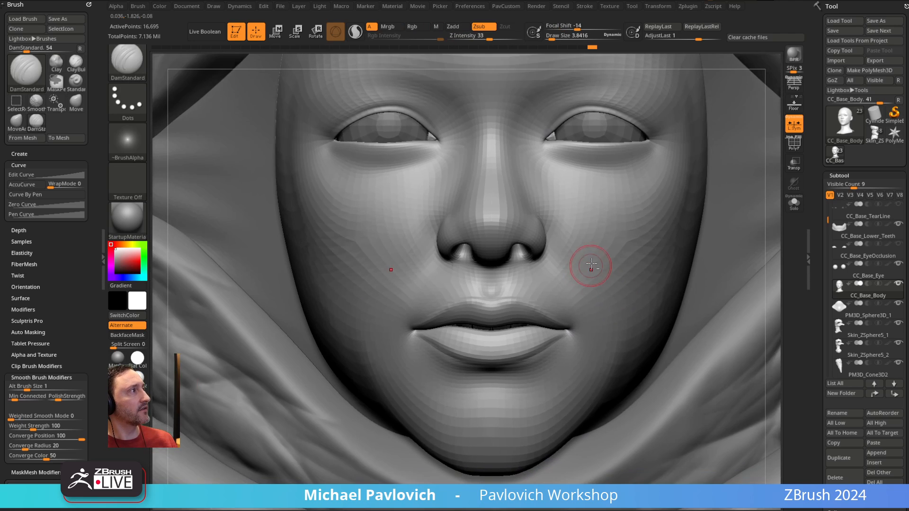
- Define the upper lip's outer border with the Standard brush at about size 1
right_click_drag(634, 249, 597, 279, "alt")
mouse_move(575, 345)
right_mouse_down()
mouse_move(609, 266)
mouse_move(554, 294)
mouse_move(524, 287)
right_mouse_up()
key("b")
key("s")
key("t")
key("s")
left_click_drag(432, 338, 425, 339)
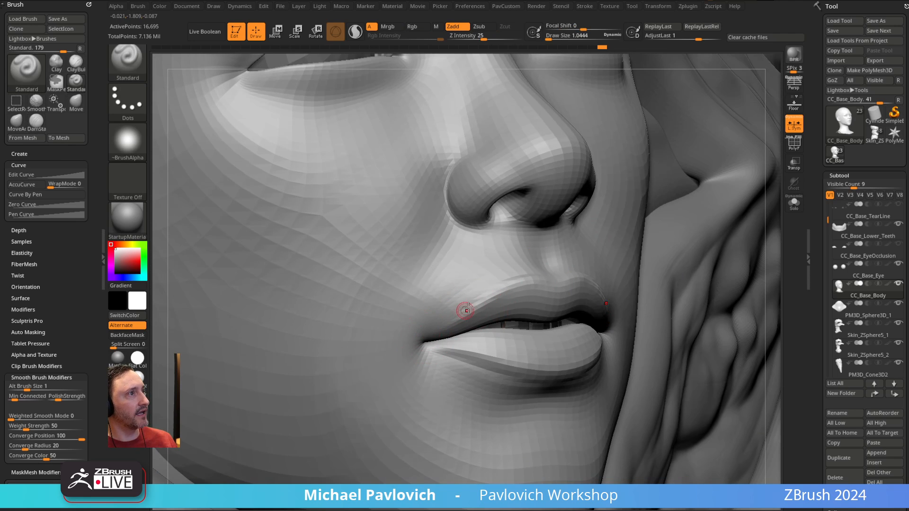
- Build up the mouth corners with the Standard brush at about size 1.2 and smooth them into the cheeks
right_click_drag(424, 299, 421, 331)
key("s")
left_click_drag(421, 335, 413, 341)
right_click_drag(453, 315, 411, 339)
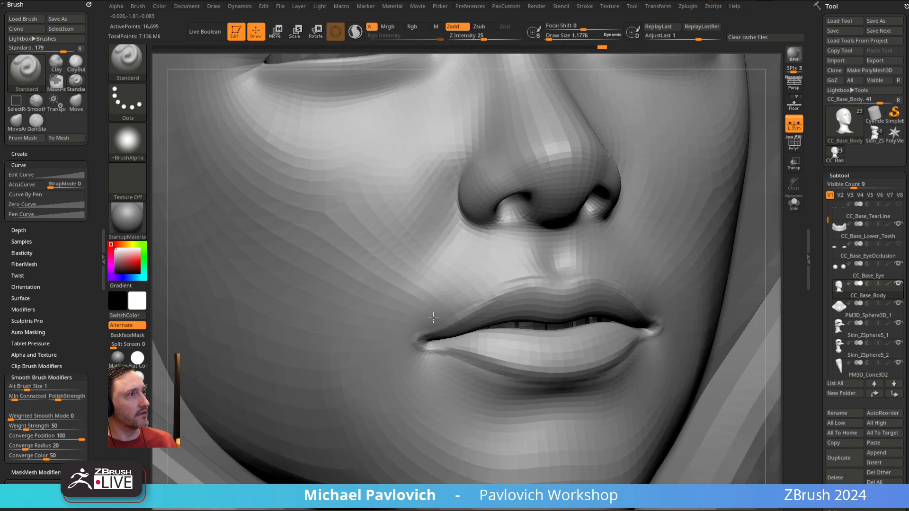
key("shift")
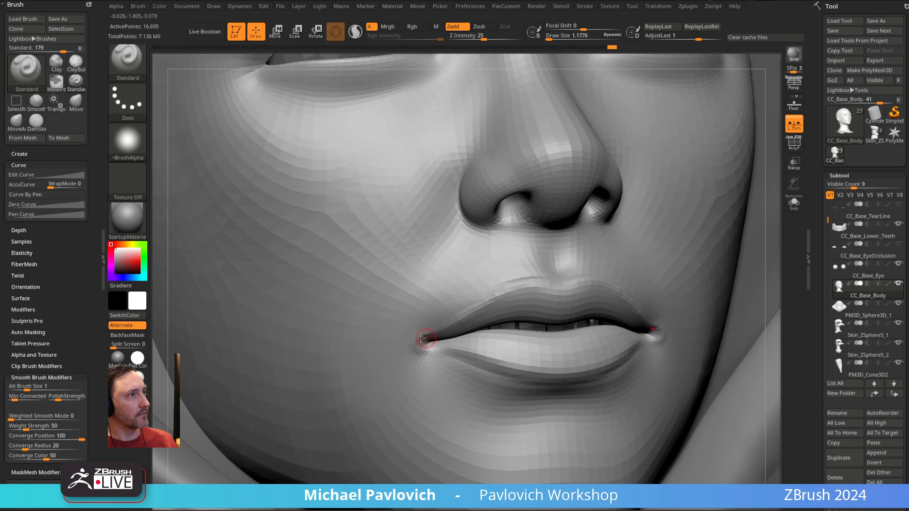
left_click_drag(428, 340, 438, 349, "shift")
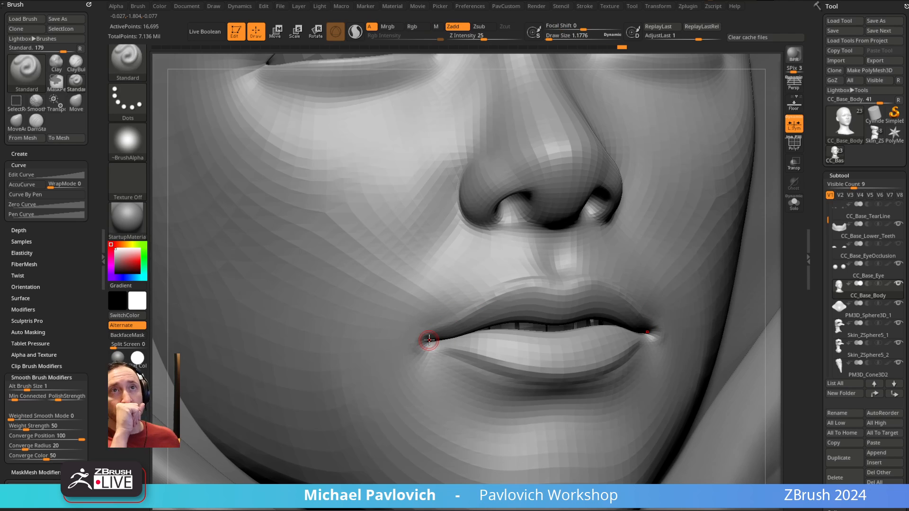
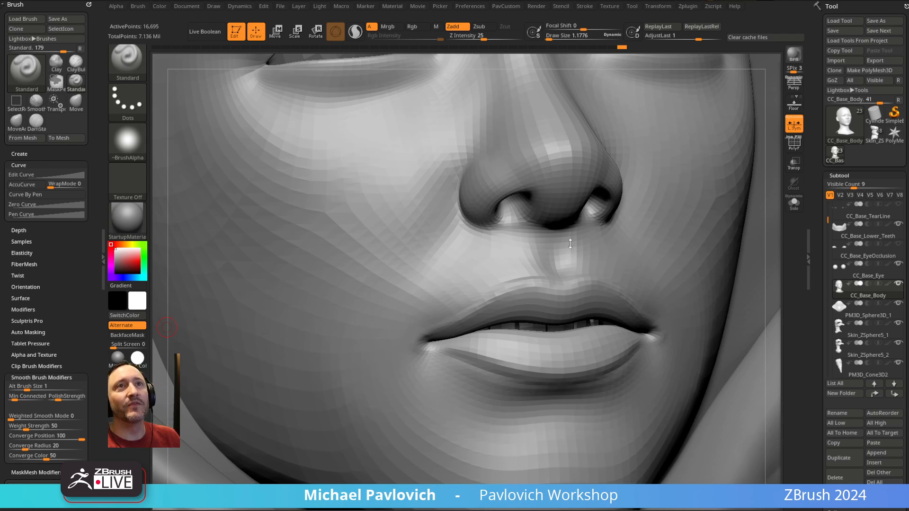
- Reshape the jawline and the underside of the chin with the Move brush at about size 11
mouse_move(567, 333)
right_mouse_down()
mouse_move(582, 314)
mouse_move(571, 237)
mouse_move(500, 228)
mouse_move(492, 213)
mouse_move(516, 236)
mouse_move(575, 213)
mouse_move(542, 233)
mouse_move(619, 232)
mouse_move(469, 317)
right_mouse_up()
key("b")
key("m")
key("v")
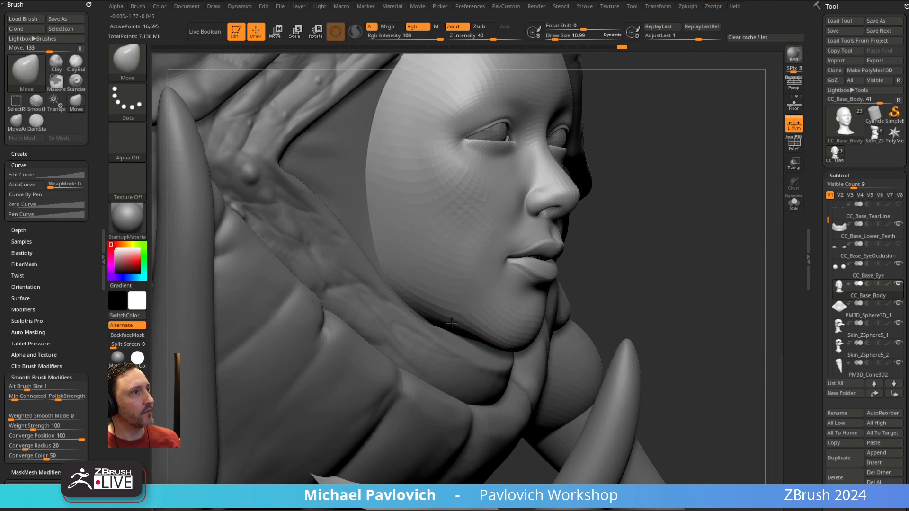
right_click_drag(545, 278, 558, 286)
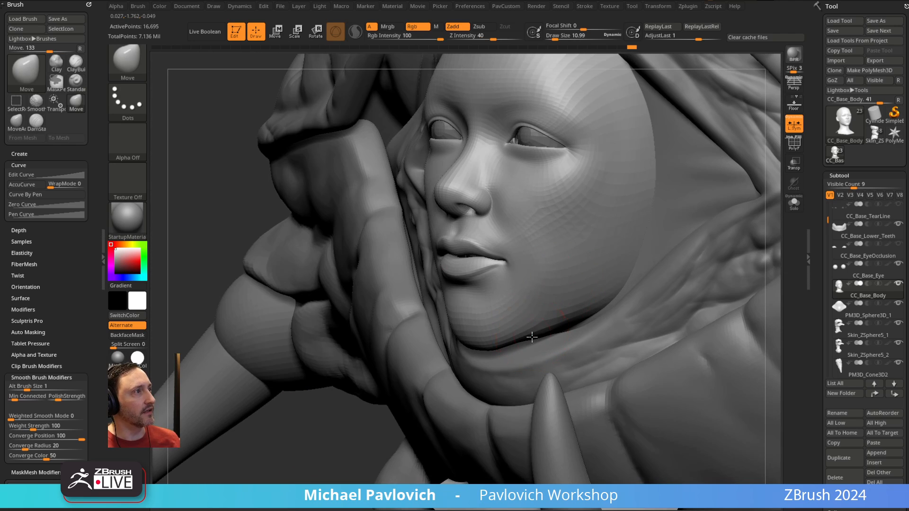
right_click_drag(498, 268, 526, 339)
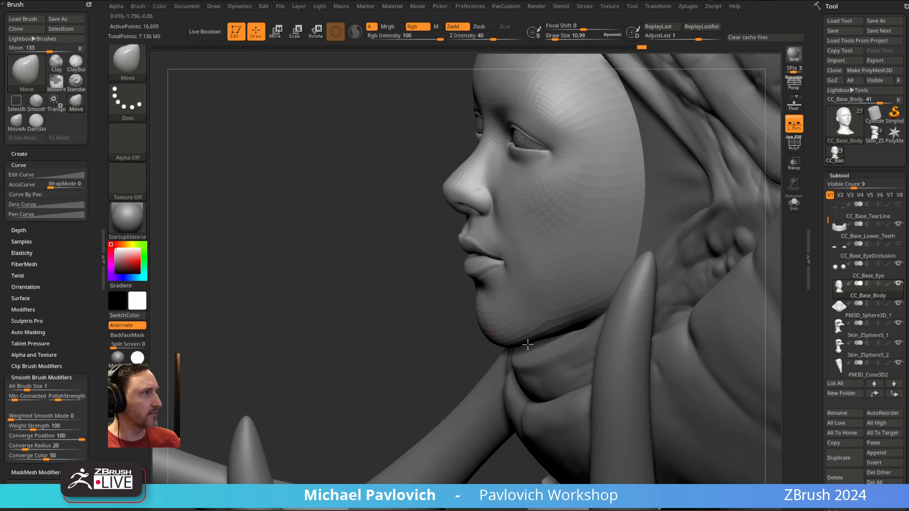
right_click_drag(572, 320, 551, 181)
right_click_drag(518, 262, 466, 154, "shift")
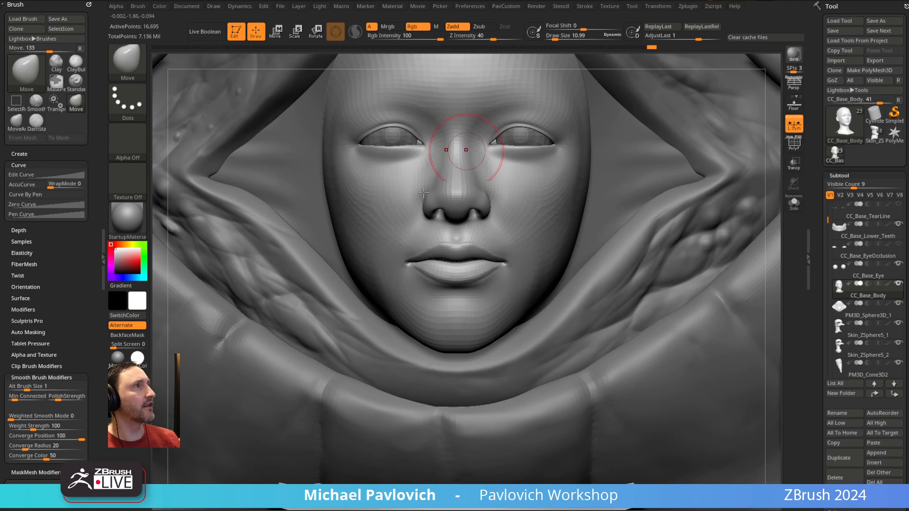
mouse_move(428, 210)
right_mouse_down("alt")
mouse_move(498, 280)
mouse_move(509, 276)
right_mouse_up("alt")
key("b")
key("s")
key("t")
key("s")
left_click_drag(559, 251, 527, 251)
mouse_move(527, 251)
right_mouse_down("alt")
mouse_move(434, 344)
mouse_move(515, 275)
right_mouse_up("alt")
key("s")
left_click_drag(509, 284, 515, 284)
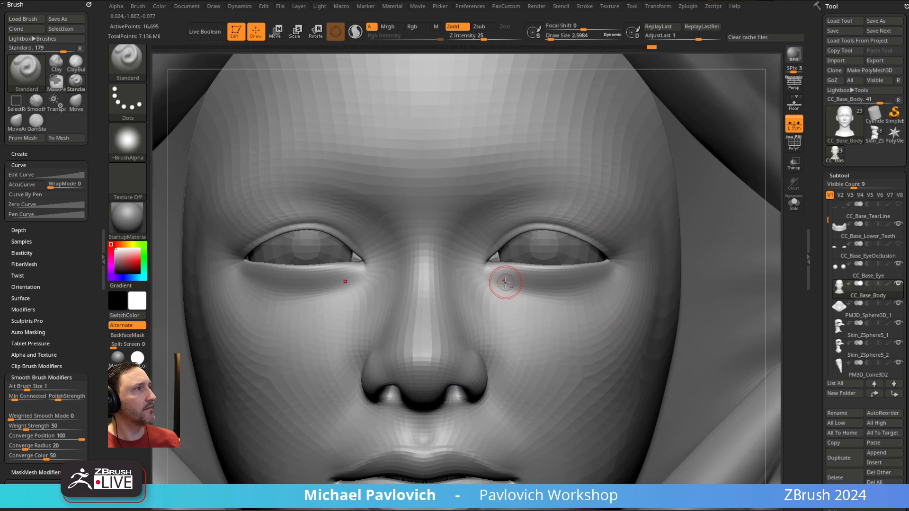
- Fill in the hollows beneath the lower eyelids with Clay brush strokes
key("b")
key("c")
key("l")
mouse_move(574, 255)
right_mouse_down()
mouse_move(529, 265)
mouse_move(537, 260)
right_mouse_up()
key("s")
mouse_move(504, 302)
left_mouse_down()
mouse_move(487, 302)
mouse_move(539, 307)
left_mouse_up()
mouse_move(481, 298)
left_mouse_down()
mouse_move(558, 305)
mouse_move(549, 309)
left_mouse_up()
right_click_drag(557, 262, 592, 263)
mouse_move(519, 305)
left_mouse_down()
mouse_move(501, 299)
mouse_move(579, 298)
left_mouse_up()
- Add volume to the upper cheeks below the eyes with the Clay brush at about size 8.5
mouse_move(537, 265)
right_mouse_down()
mouse_move(596, 266)
mouse_move(574, 275)
mouse_move(563, 217)
mouse_move(554, 219)
right_mouse_up()
key("s")
mouse_move(416, 318)
left_mouse_down()
mouse_move(460, 318)
mouse_move(397, 322)
left_mouse_up()
right_click_drag(425, 287, 475, 272, "alt")
mouse_move(475, 298)
left_mouse_down()
mouse_move(406, 327)
mouse_move(444, 329)
mouse_move(506, 276)
mouse_move(479, 317)
left_mouse_up()
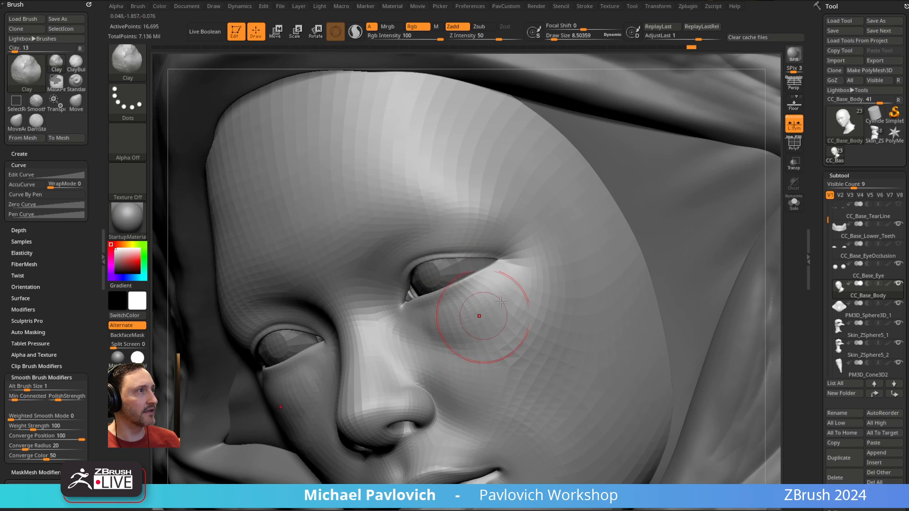
- Select the Standard brush and smooth the upper cheeks below the outer eye corners at about size 6.4
right_click_drag(469, 345, 498, 346, "alt")
key("b")
key("s")
key("t")
key("shift")
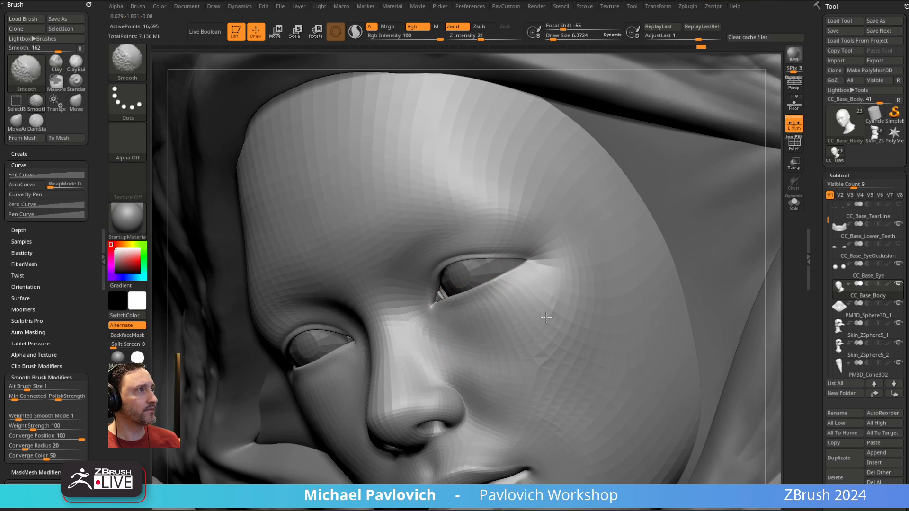
left_click_drag(546, 317, 555, 322, "shift")
- Refine the lower eyelid rims with the Standard brush reduced to about size 2.6
mouse_move(511, 382)
right_mouse_down()
mouse_move(547, 274)
mouse_move(458, 319)
right_mouse_up()
key("[")
key("[")
key("[")
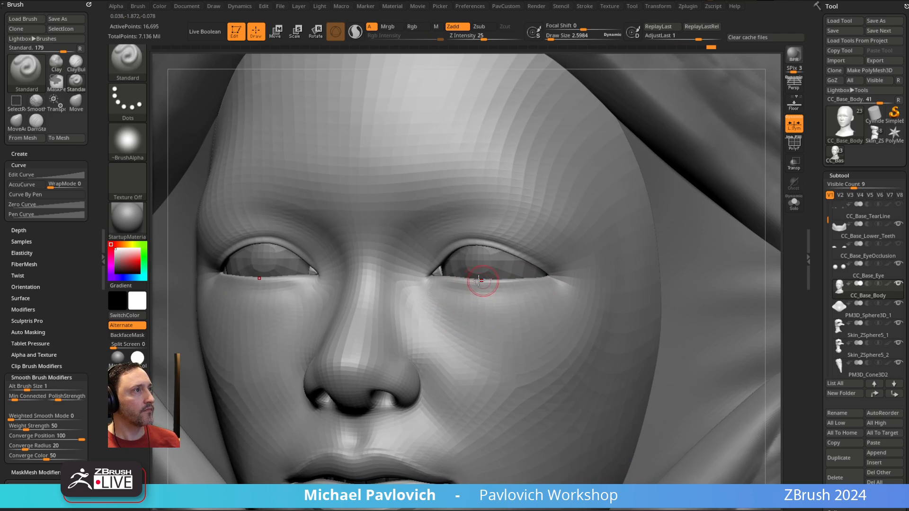
- Carve a thin crease beneath the lower eyelids with the DamStandard brush at about size 3.8
right_click_drag(480, 281, 511, 268)
key("b")
key("d")
key("s")
key("s")
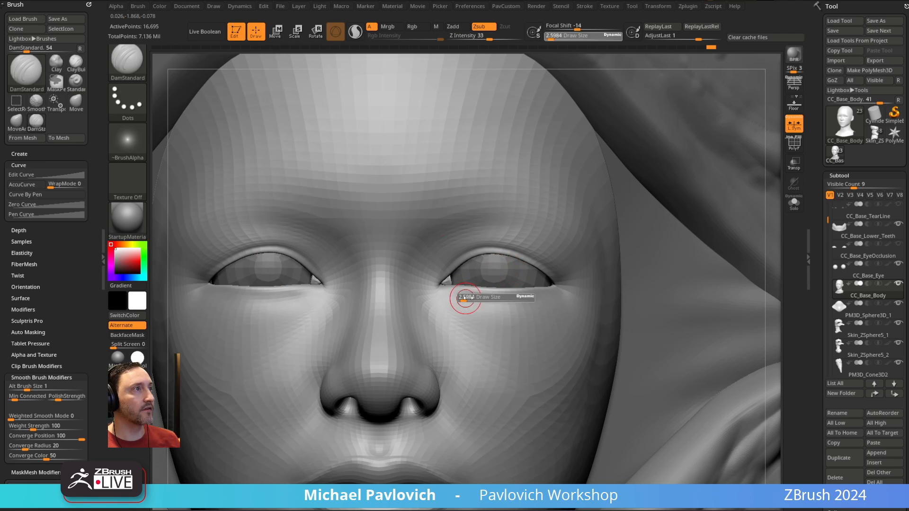
mouse_move(465, 301)
left_mouse_down()
mouse_move(448, 297)
mouse_move(480, 299)
left_mouse_up()
key("s")
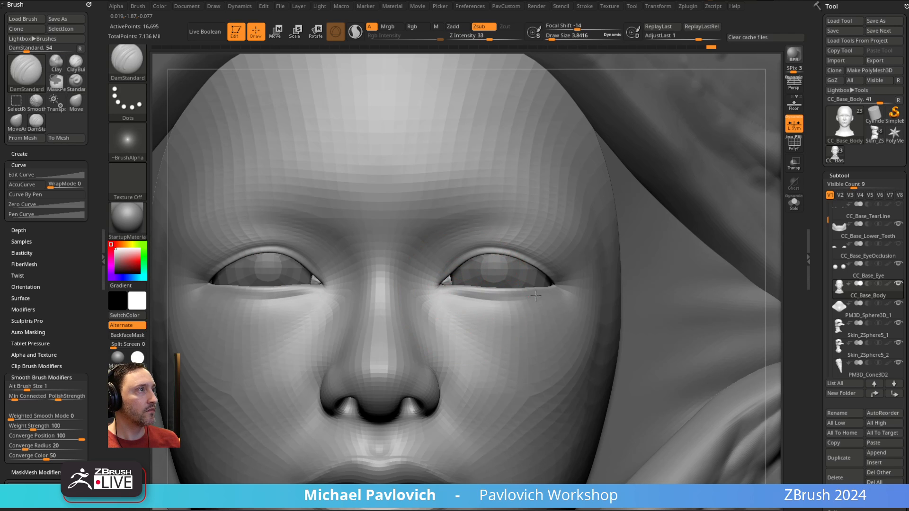
right_click_drag(619, 237, 521, 251)
- Adjust the curve of the upper eyelids with the Move brush at about size 5.4
key("s")
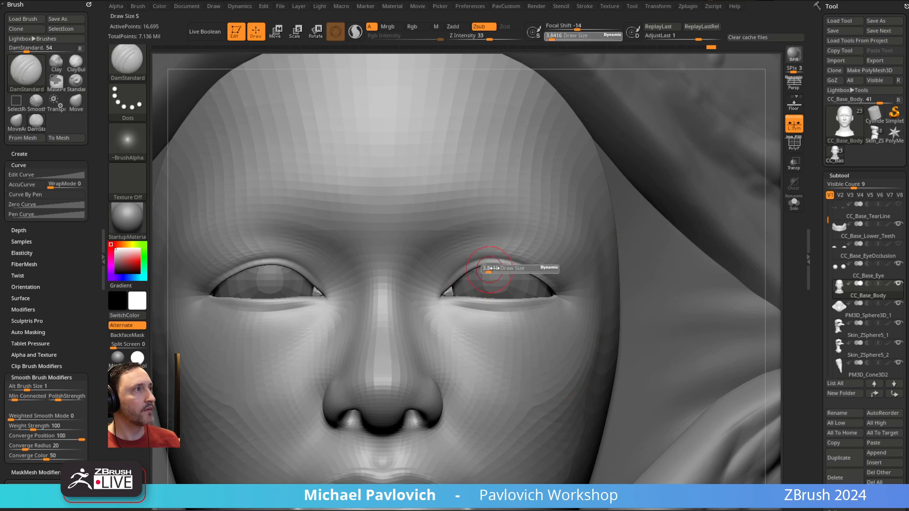
left_click_drag(490, 271, 497, 271)
key("b")
key("m")
key("v")
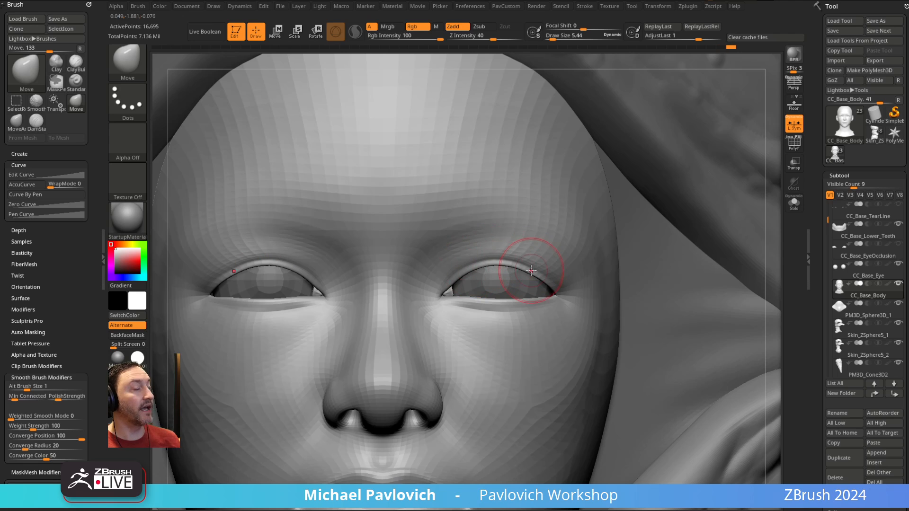
right_click_drag(514, 251, 521, 260, "alt")
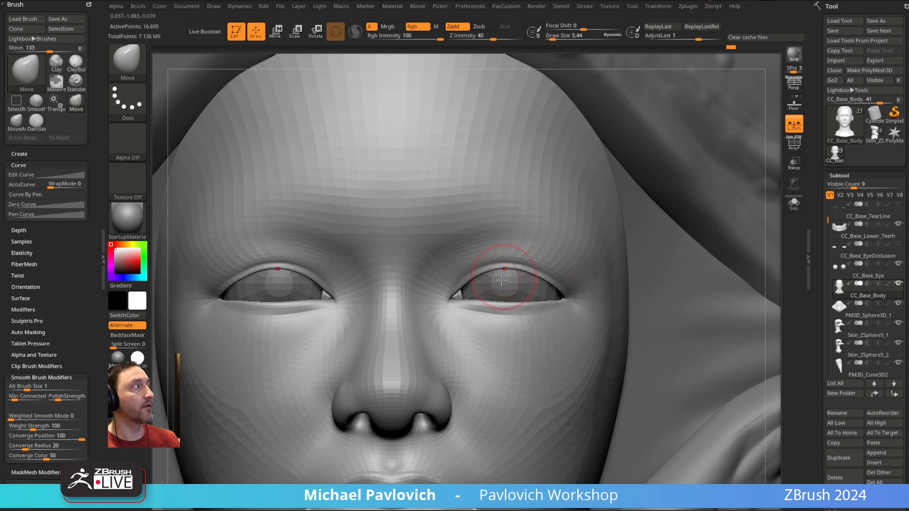
mouse_move(581, 248)
right_mouse_down()
mouse_move(507, 243)
mouse_move(545, 248)
mouse_move(547, 241)
right_mouse_up()
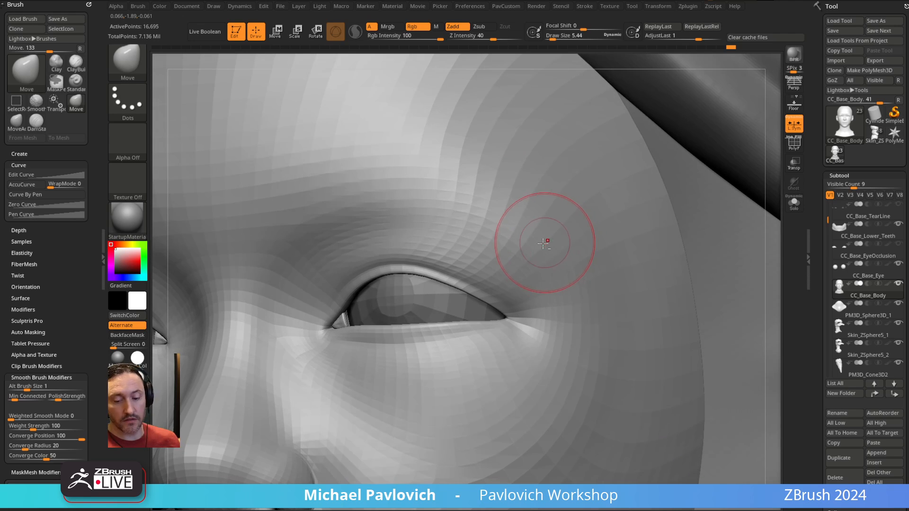
- Carve the outer corners of the lower eyelids with the Dam_Standard_02 brush at about size 3.8
key("2")
key("bracketleft")
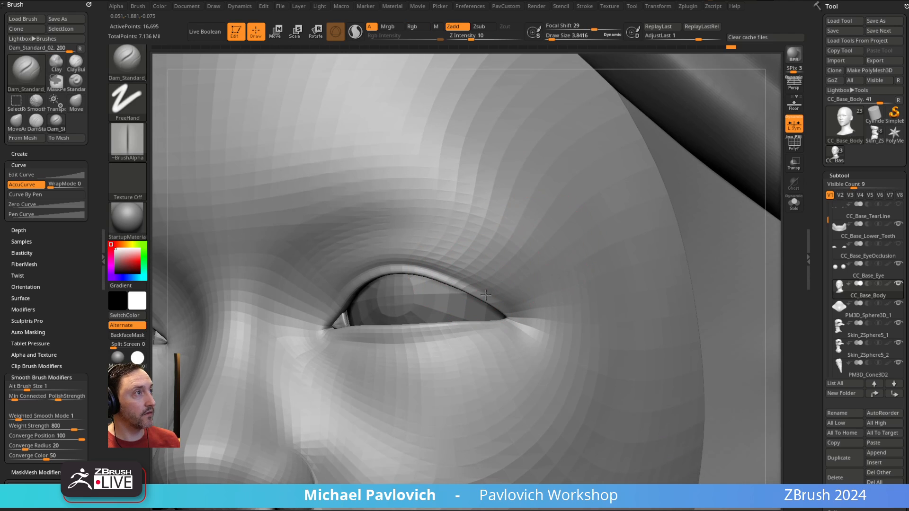
mouse_move(492, 297)
right_mouse_down()
mouse_move(456, 264)
mouse_move(530, 256)
right_mouse_up()
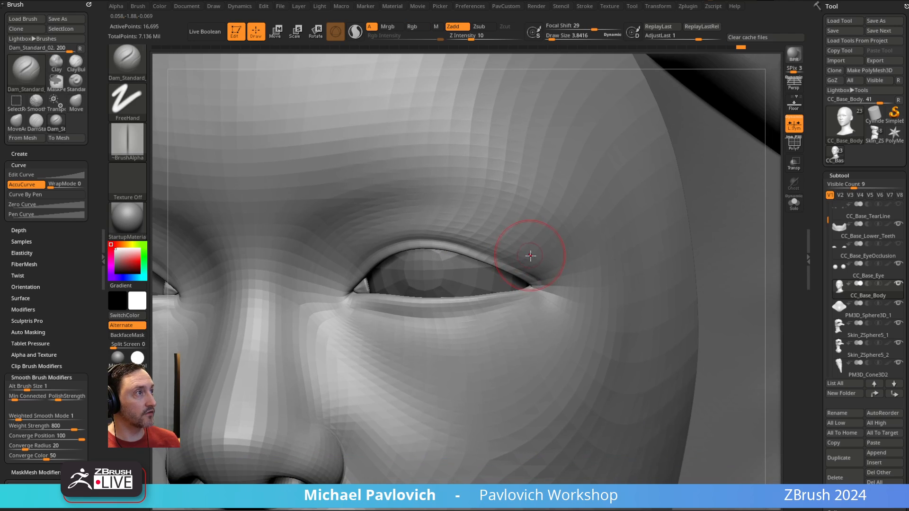
right_click_drag(511, 202, 532, 308)
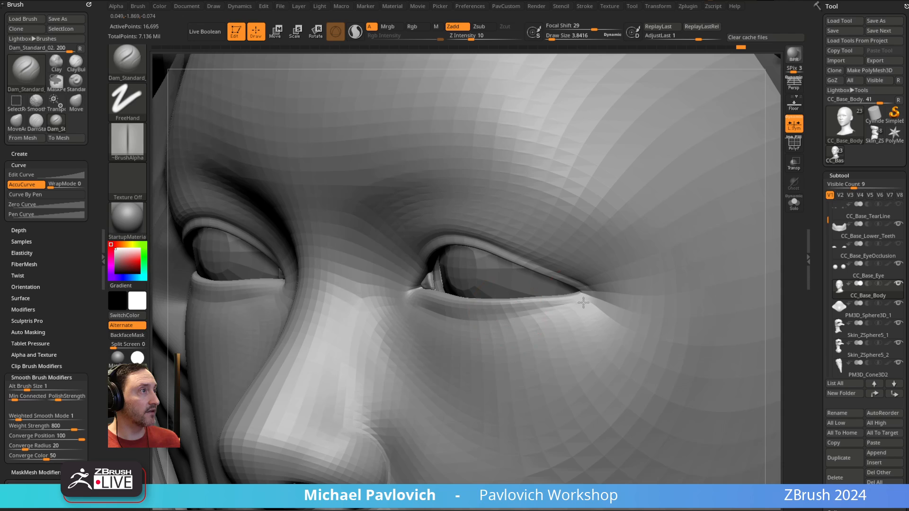
left_click_drag(525, 311, 588, 296)
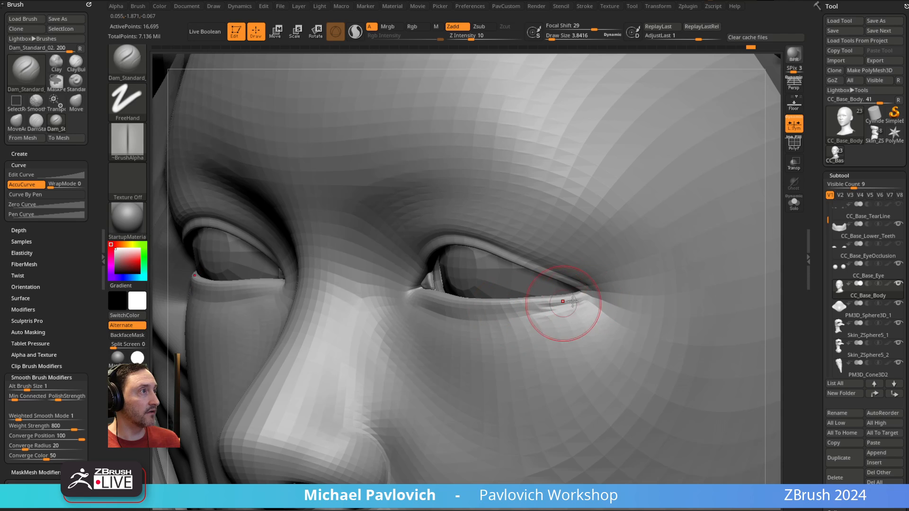
mouse_move(513, 272)
right_mouse_down()
mouse_move(547, 304)
mouse_move(501, 262)
mouse_move(433, 300)
right_mouse_up()
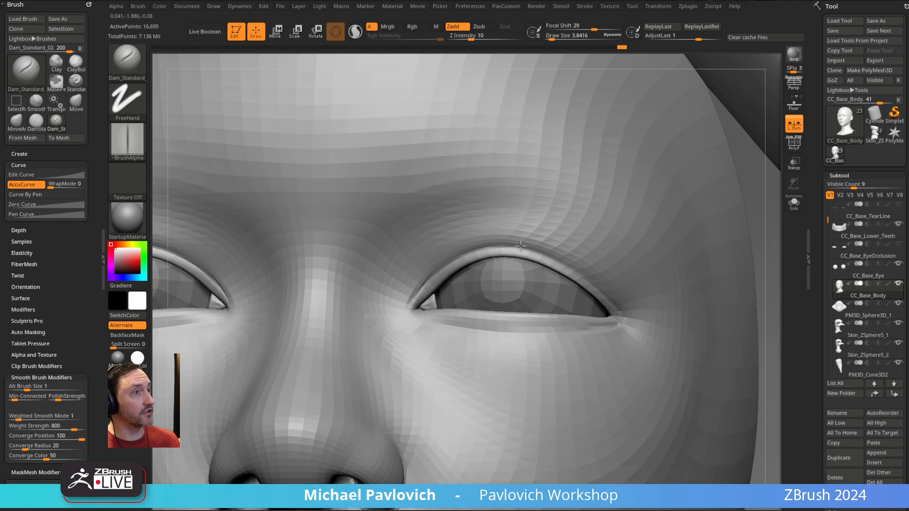
right_click_drag(520, 246, 475, 259, "ctrl")
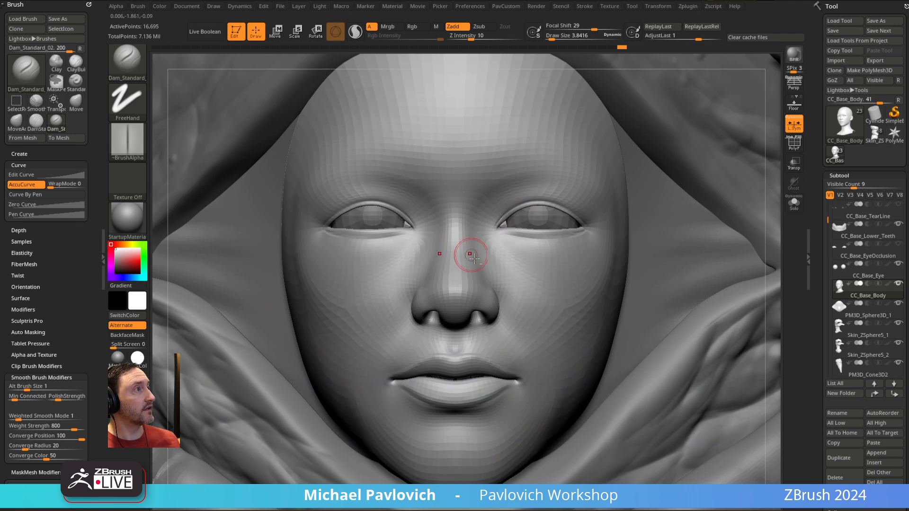
- Realign the Spotlight reference image over the sculpted face, adjust its opacity and hide it
key("shift")
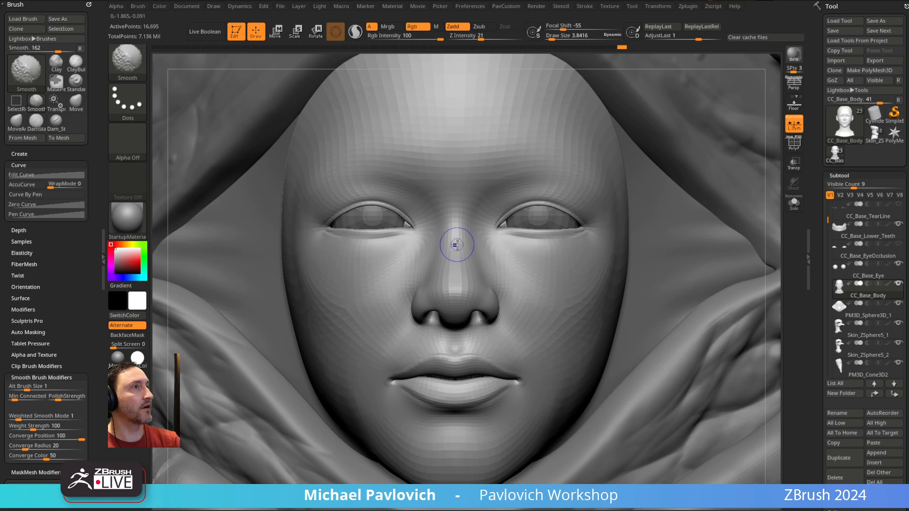
key("shift+z")
key("f")
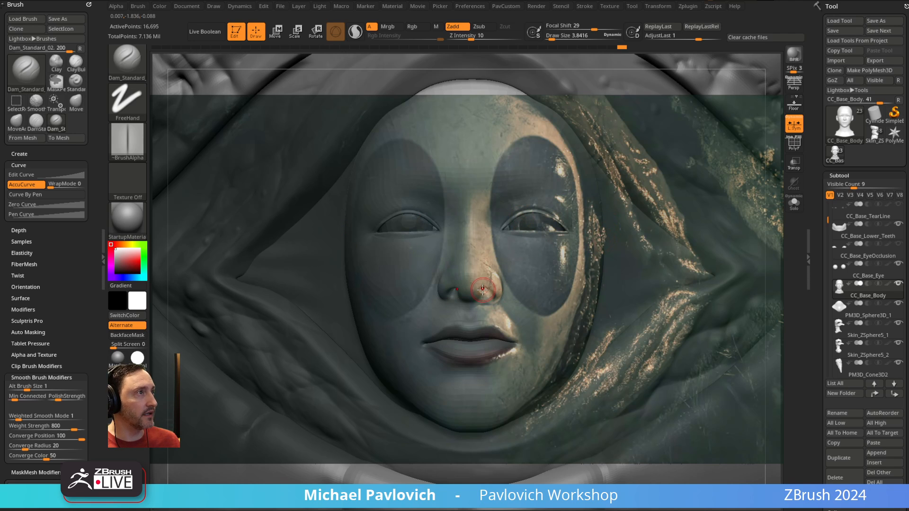
key("s")
left_click_drag(482, 289, 499, 280)
key("z")
left_click_drag(692, 231, 700, 231)
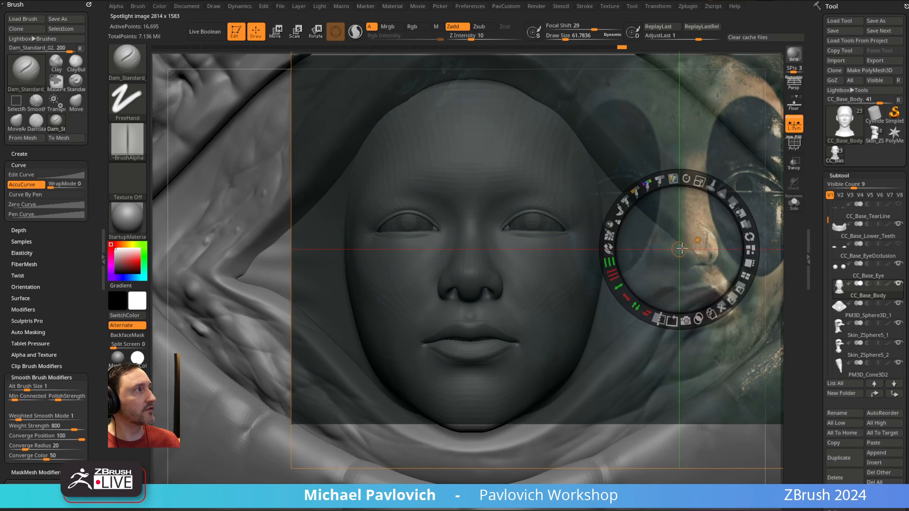
mouse_move(699, 223)
left_mouse_down()
mouse_move(686, 243)
mouse_move(690, 236)
left_mouse_up()
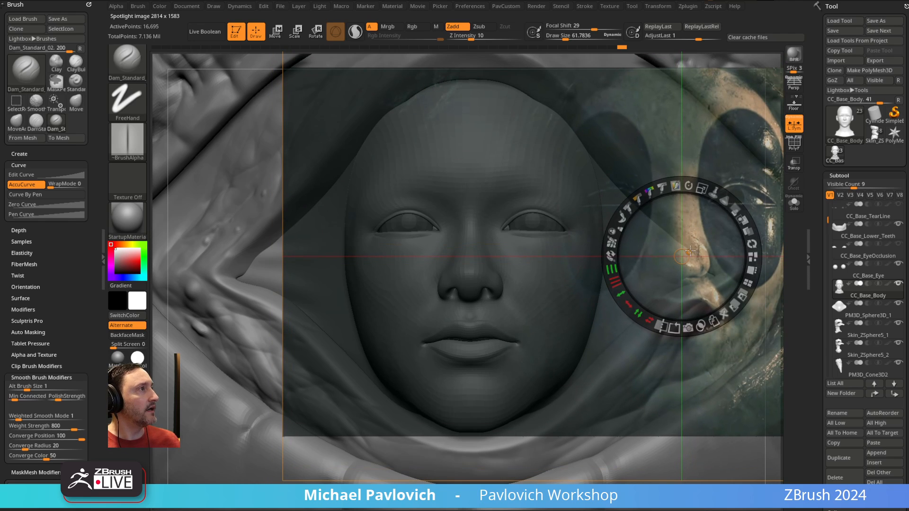
mouse_move(681, 251)
left_mouse_down()
mouse_move(559, 305)
mouse_move(663, 227)
mouse_move(669, 279)
mouse_move(466, 360)
mouse_move(485, 249)
mouse_move(482, 279)
mouse_move(483, 256)
mouse_move(469, 252)
mouse_move(688, 257)
left_mouse_up()
mouse_move(743, 207)
left_mouse_down()
mouse_move(719, 201)
mouse_move(737, 250)
mouse_move(691, 189)
mouse_move(735, 256)
mouse_move(714, 215)
mouse_move(726, 231)
left_mouse_up()
key("shift+z")
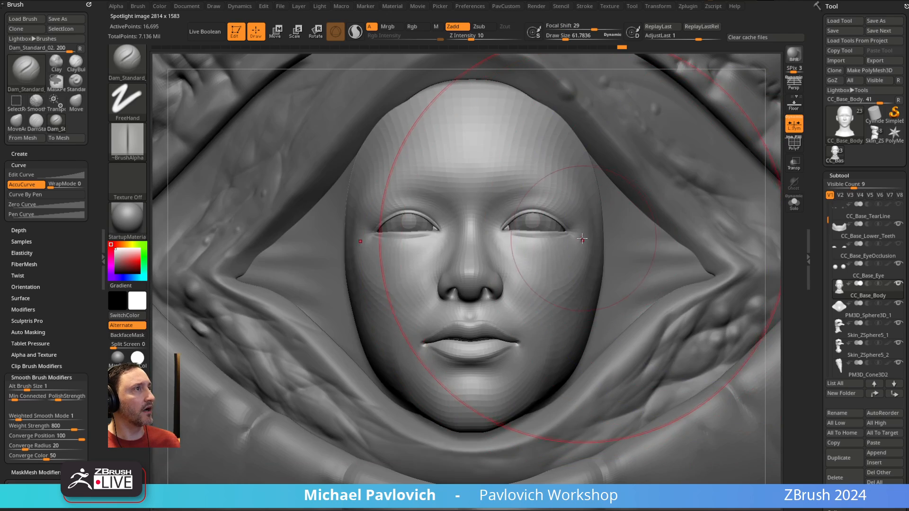
- Select the Move brush at about size 17 and reshape the lower part of the nose in profile
mouse_move(582, 239)
right_mouse_down()
mouse_move(639, 244)
mouse_move(643, 292)
right_mouse_up()
key("b")
key("m")
key("v")
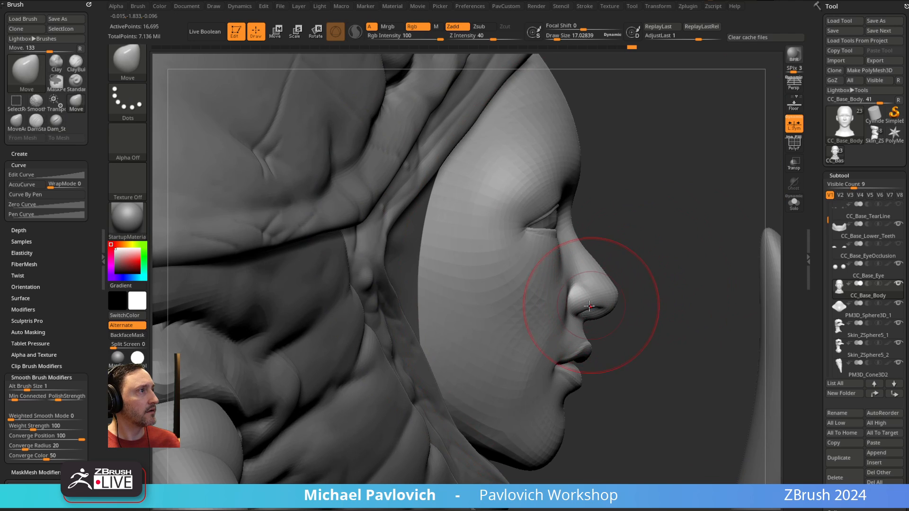
right_click_drag(653, 289, 605, 303)
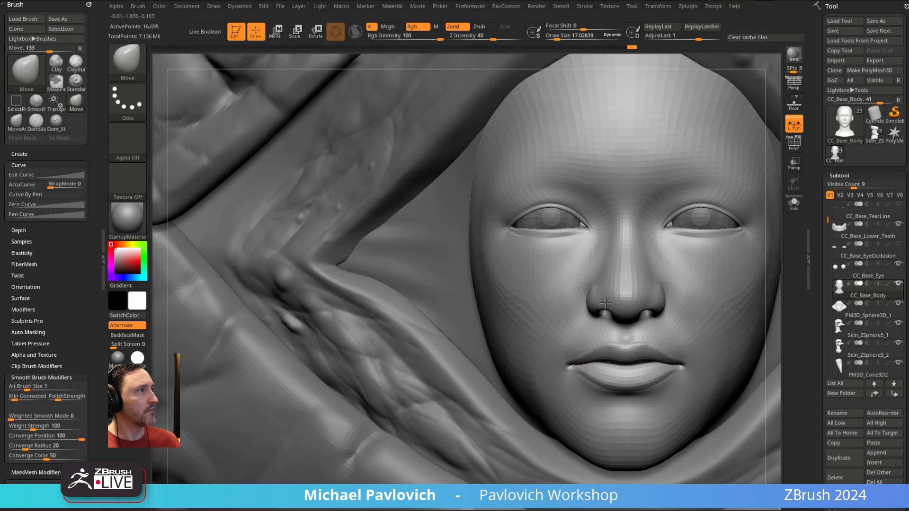
- Match the nose tip and nostrils to the overlaid reference with the Move brush at sizes between about 12 and 21
key("shift+z")
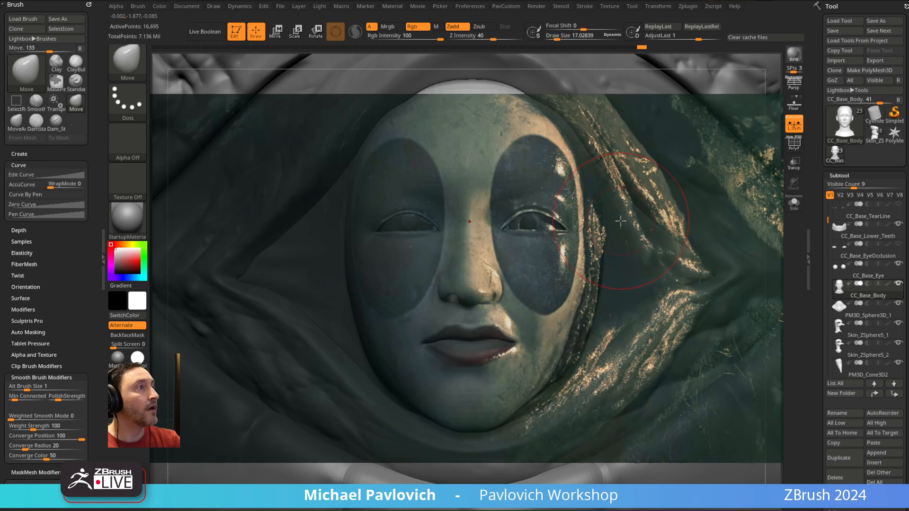
key("z")
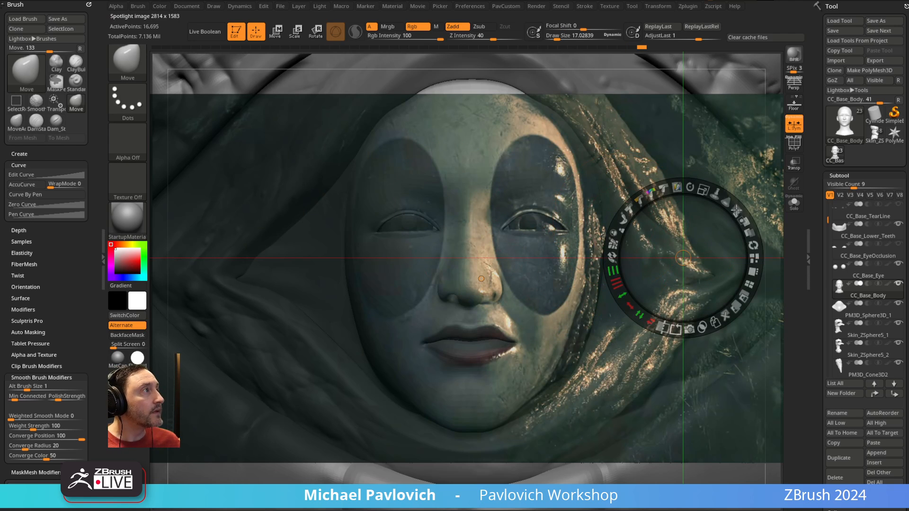
left_click_drag(736, 210, 709, 233)
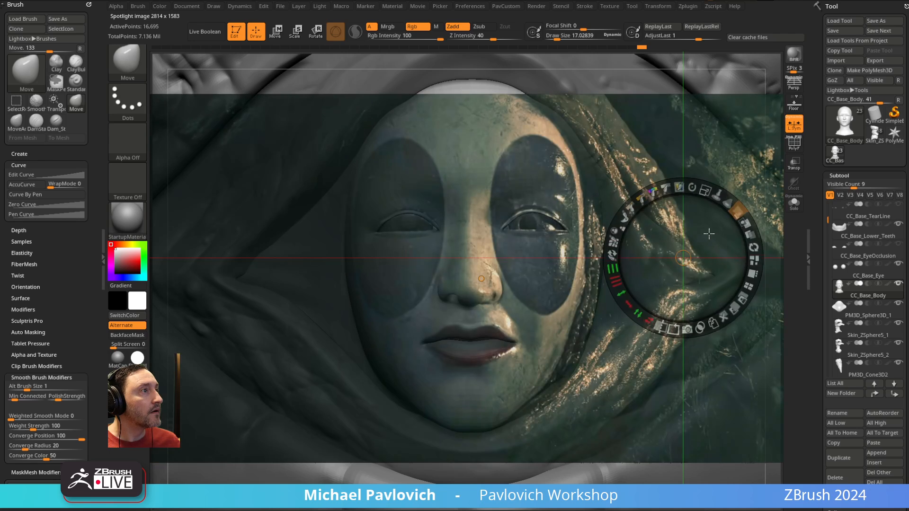
key("z")
key("s")
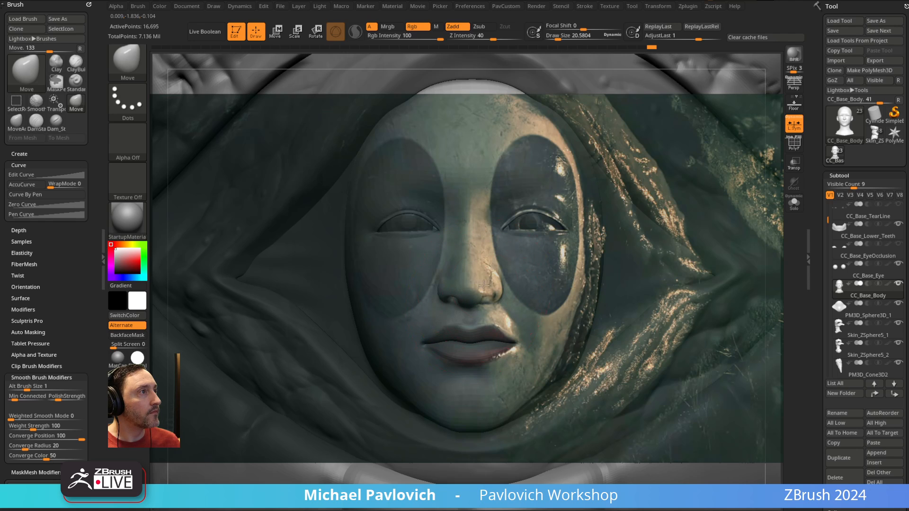
key("bracketleft")
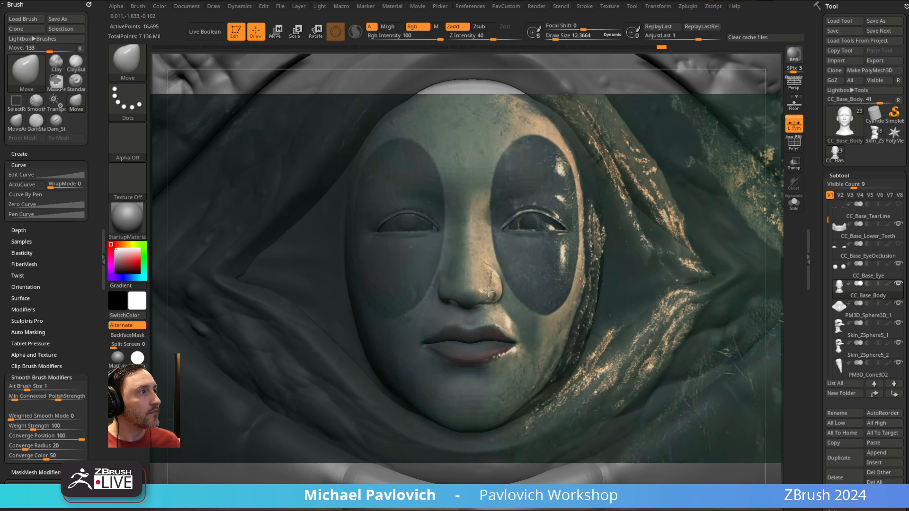
key("bracketleft")
key("bracketright")
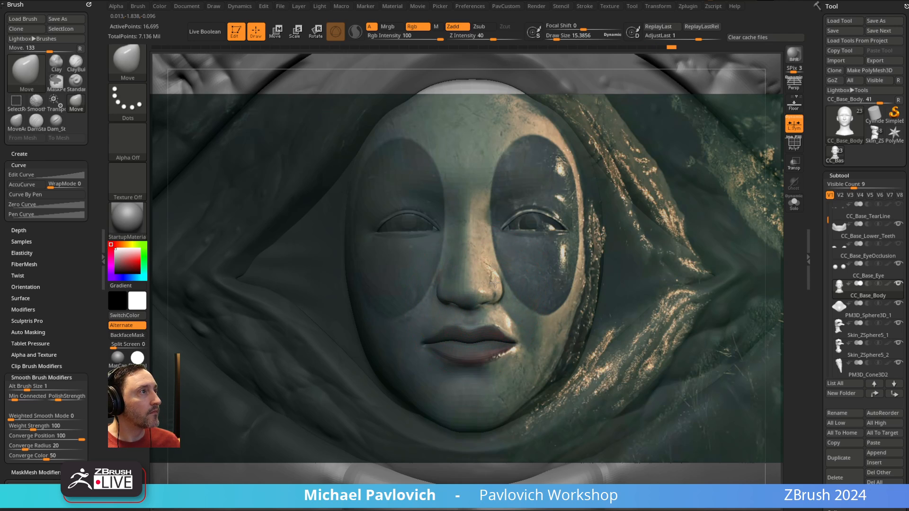
- Make the reference overlay more opaque and fit the upper lip to it with the Move brush at about size 6.4
key("z")
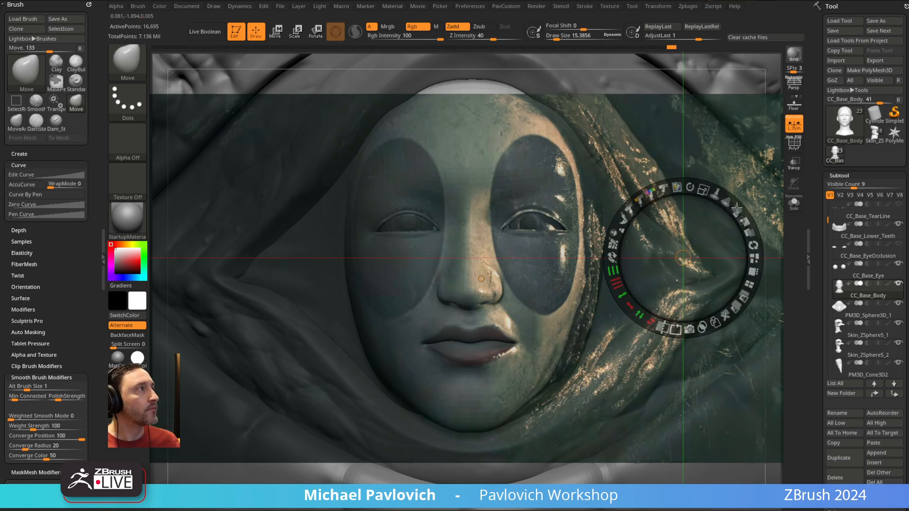
left_click_drag(737, 208, 704, 239)
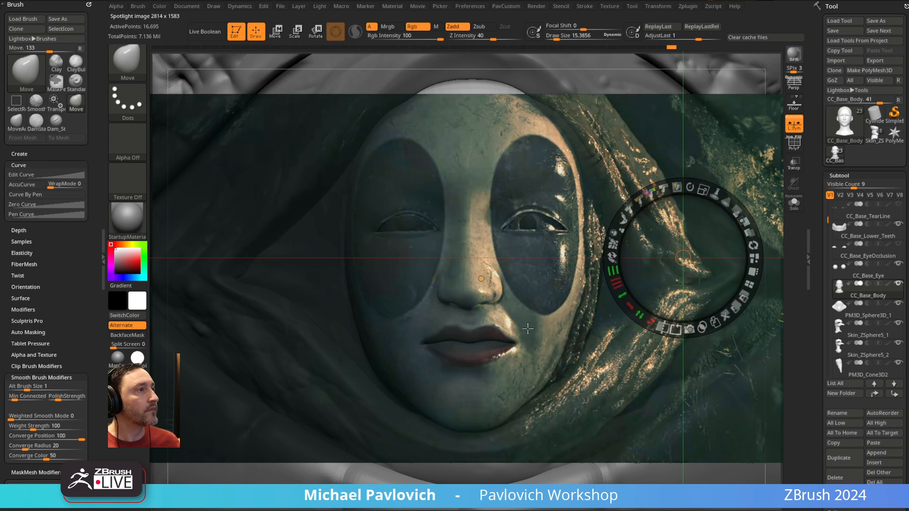
key("z")
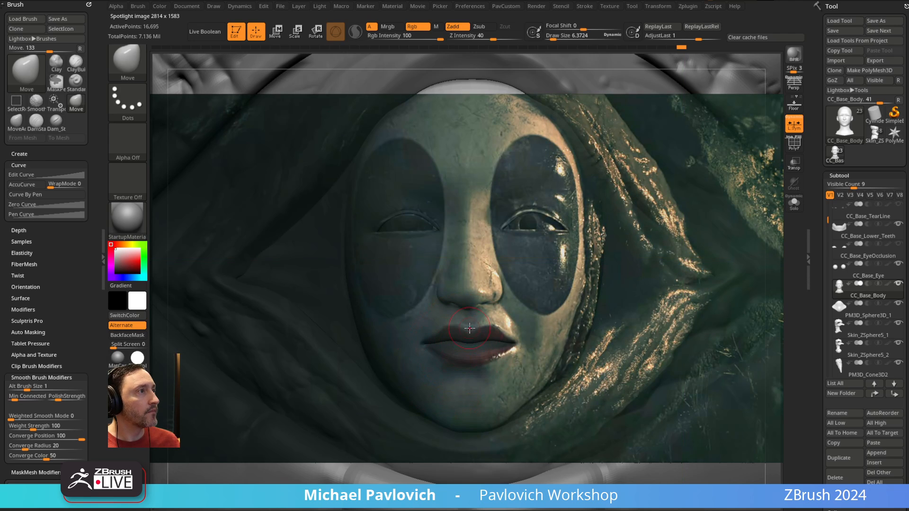
key("shift+z")
- Reshape the nose bridge in profile with the Move brush at about size 18.8, and its tip at about size 8.5
mouse_move(588, 213)
left_mouse_down()
mouse_move(618, 205)
mouse_move(622, 229)
mouse_move(567, 311)
left_mouse_up()
key("s")
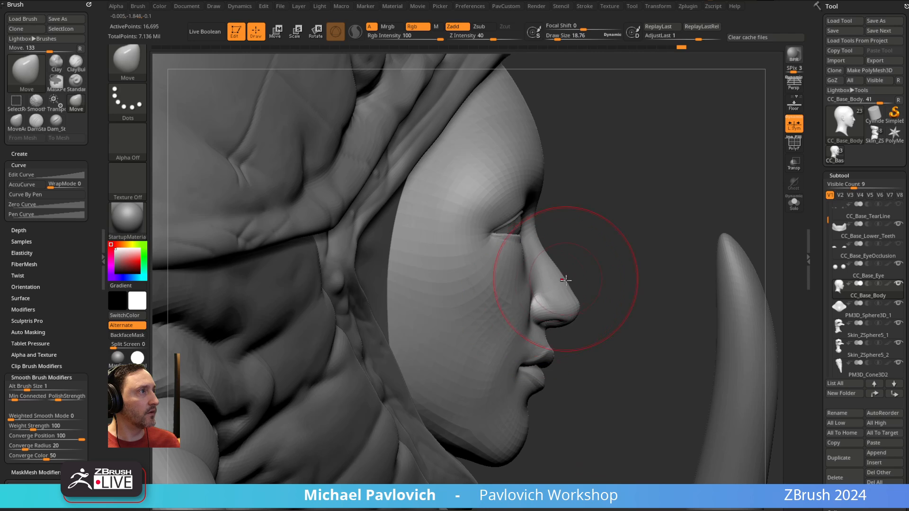
key("s")
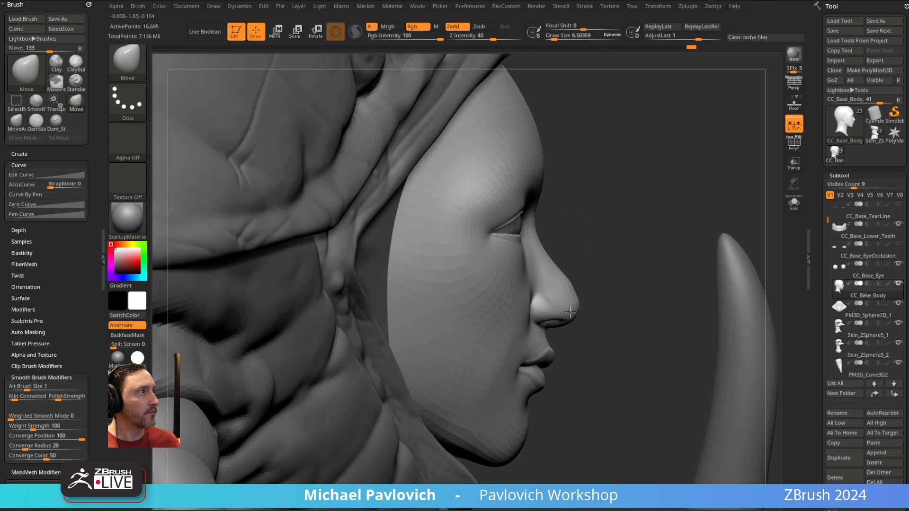
mouse_move(565, 279)
left_mouse_down()
mouse_move(580, 236)
mouse_move(604, 243)
mouse_move(514, 296)
left_mouse_up()
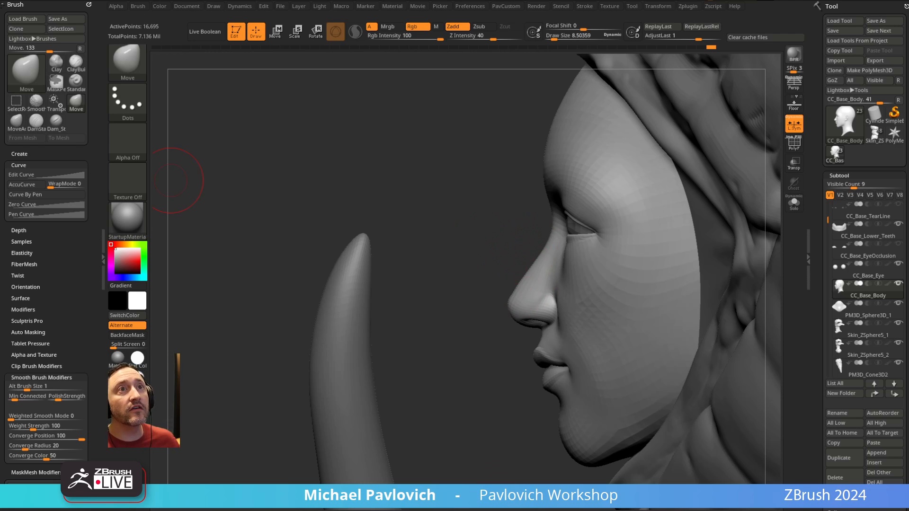
- Refine the nose tip with the Move brush at about size 12.4 and the nostril wings at about size 5.4
left_click_drag(452, 297, 583, 258)
left_click_drag(730, 250, 612, 291, "alt")
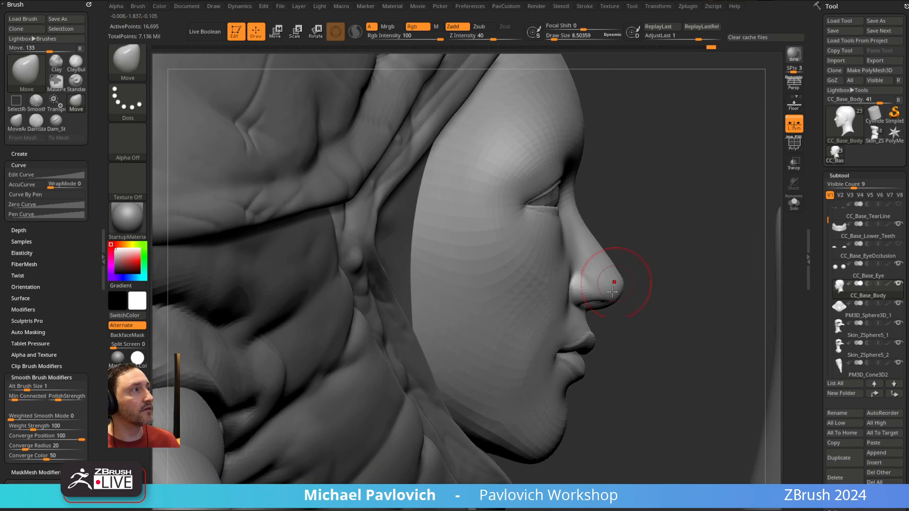
left_click_drag(660, 271, 658, 280, "alt")
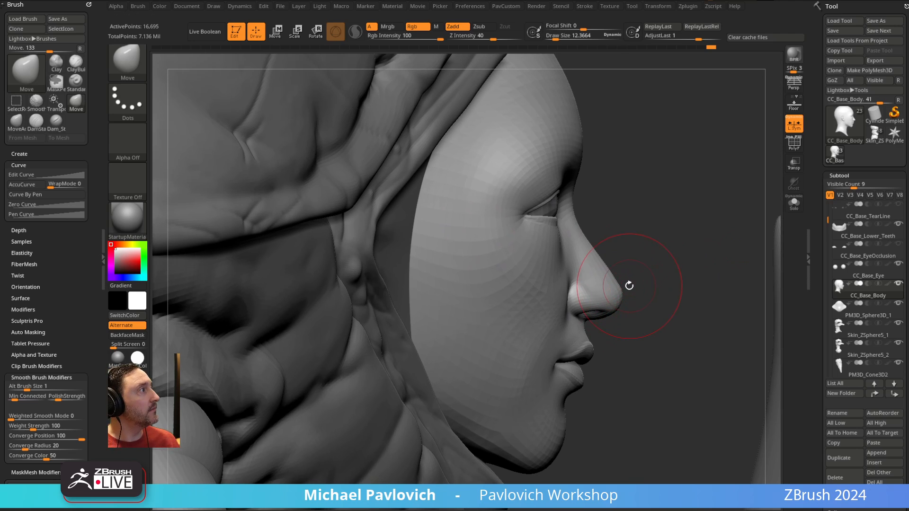
key("bracketleft")
key("bracketleft")
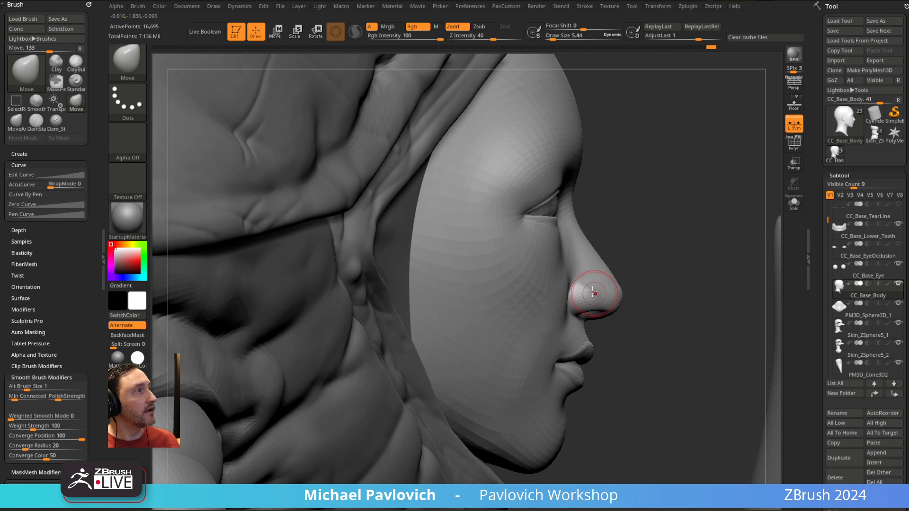
left_click_drag(655, 270, 552, 258, "shift")
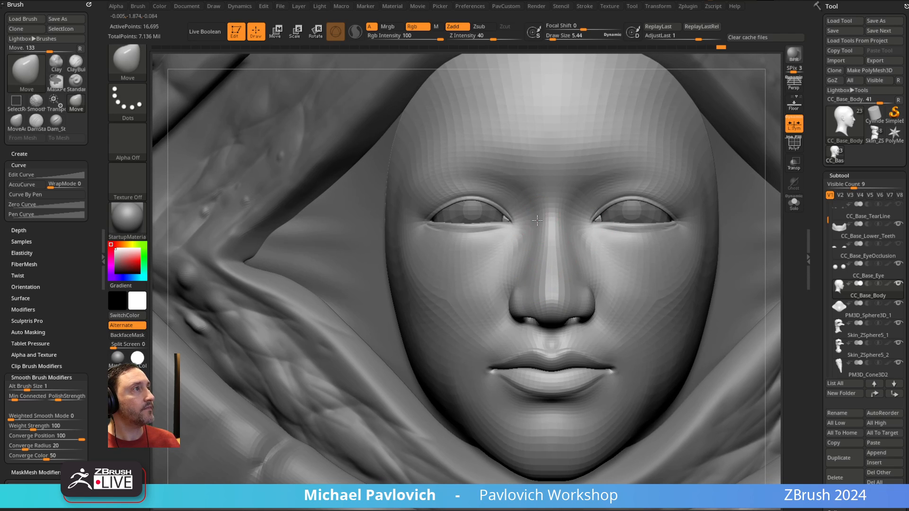
- Adjust the sides of the nose bridge with the Move brush at about size 8.5 and compare the face with the reference overlay
key("s")
left_click_drag(537, 227, 539, 225)
mouse_move(592, 237)
right_mouse_down("alt")
mouse_move(549, 263)
mouse_move(578, 254)
mouse_move(582, 228)
right_mouse_up("alt")
key("shift+z")
right_click_drag(588, 261, 542, 260, "alt")
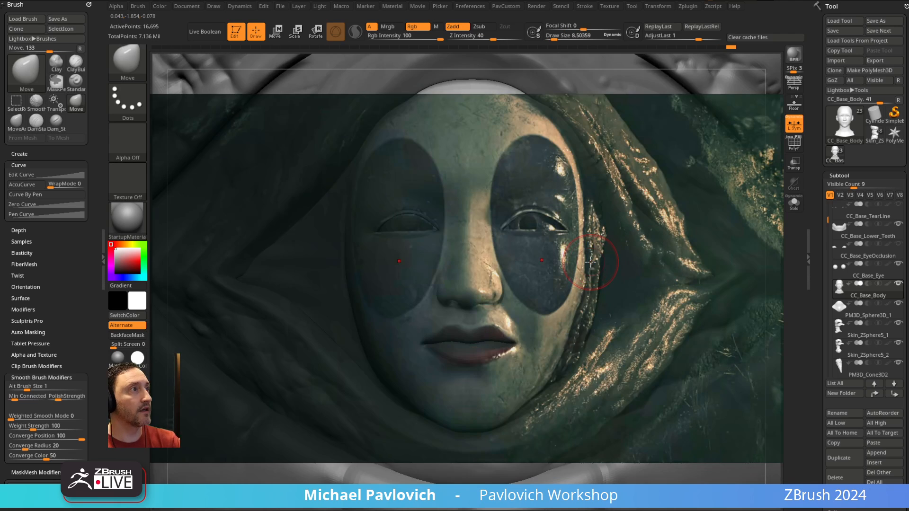
key("z")
key("shift+z")
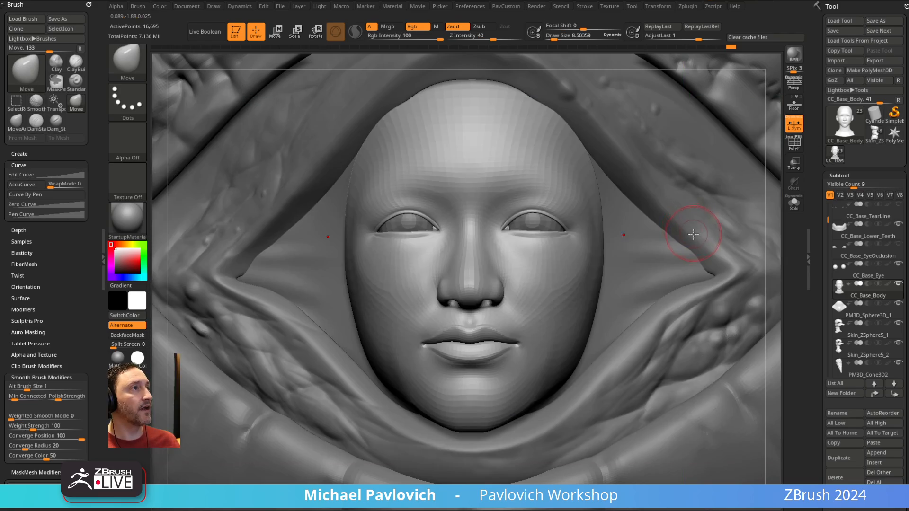
- Check the face inside the hood from several angles, and isolate the kohBody001 rim that surrounds it
right_click_drag(710, 236, 681, 279, "ctrl")
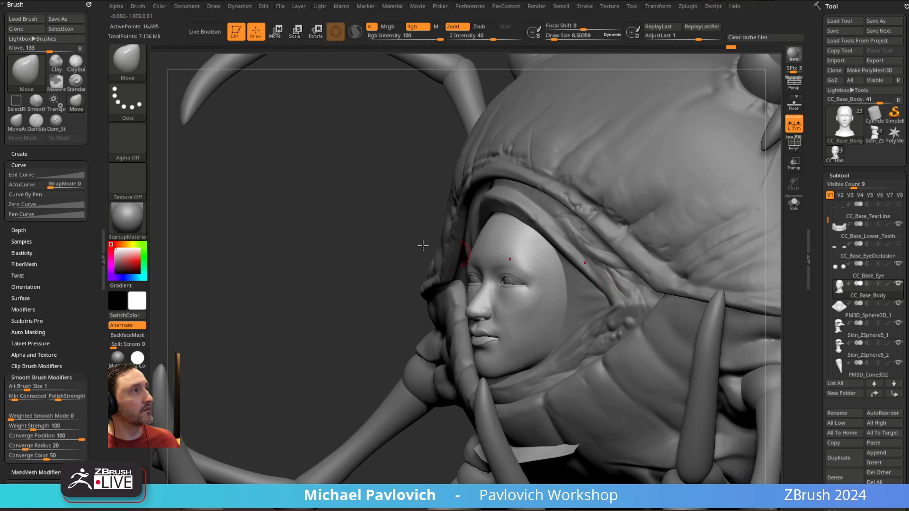
right_click_drag(422, 246, 757, 289)
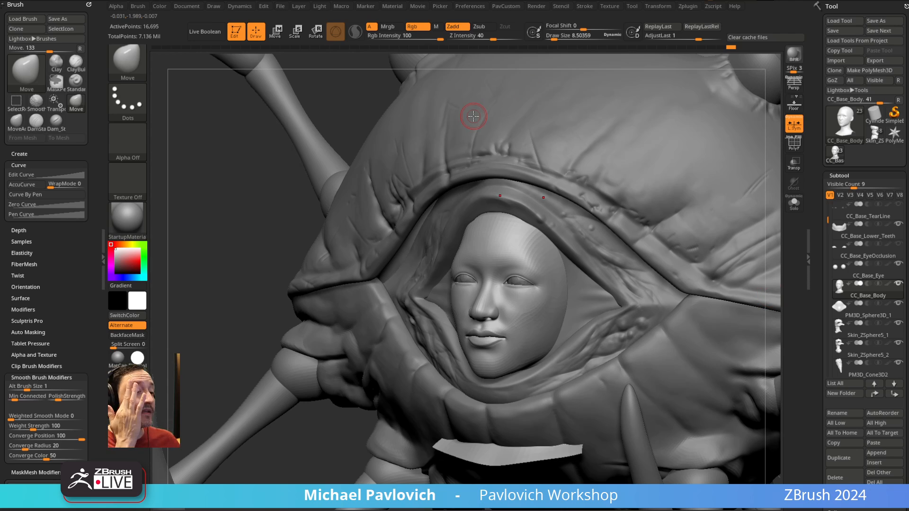
mouse_move(344, 274)
right_mouse_down()
mouse_move(365, 213)
mouse_move(604, 268)
mouse_move(524, 195)
mouse_move(559, 208)
mouse_move(544, 203)
mouse_move(521, 232)
mouse_move(568, 222)
right_mouse_up()
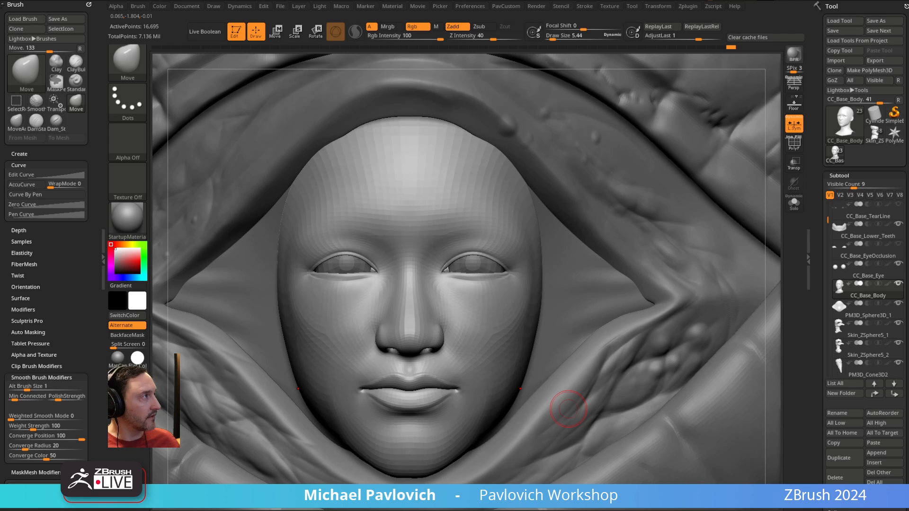
left_click_drag(908, 265, 731, 334)
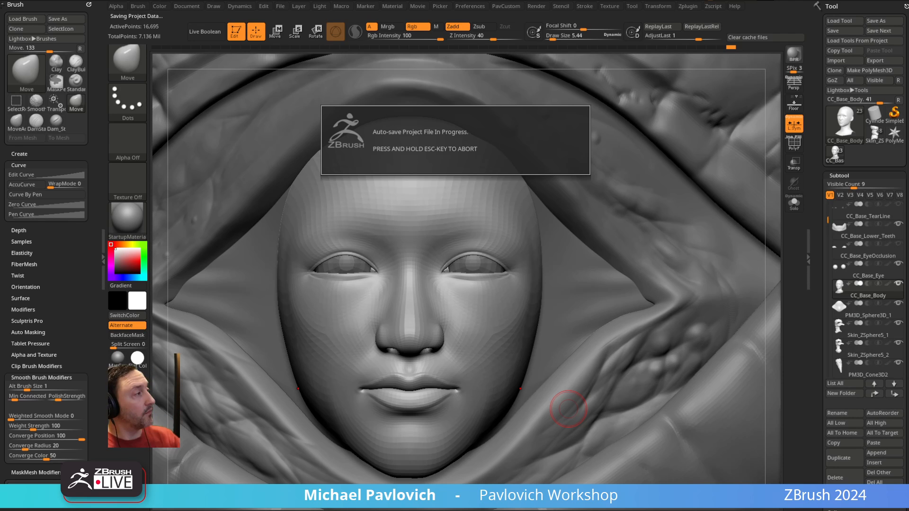
right_click_drag(541, 234, 678, 284)
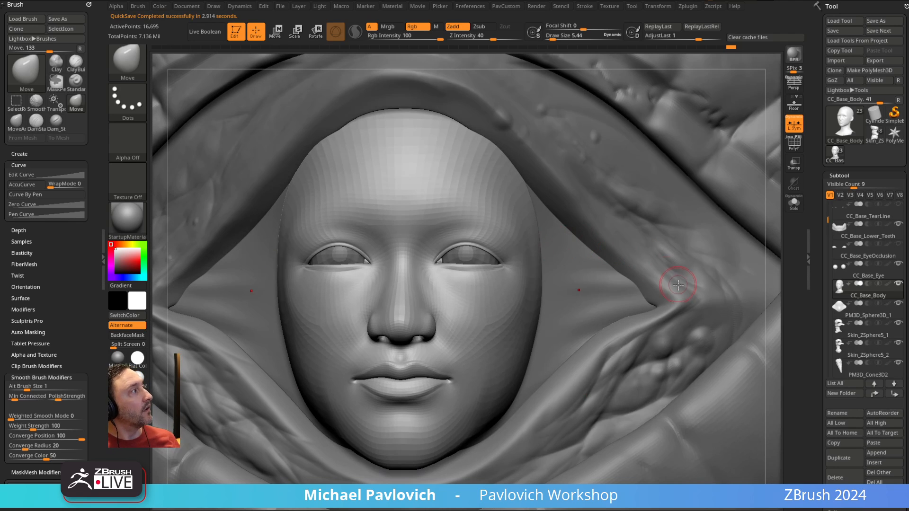
left_click(699, 236, "alt")
right_click_drag(695, 265, 802, 256)
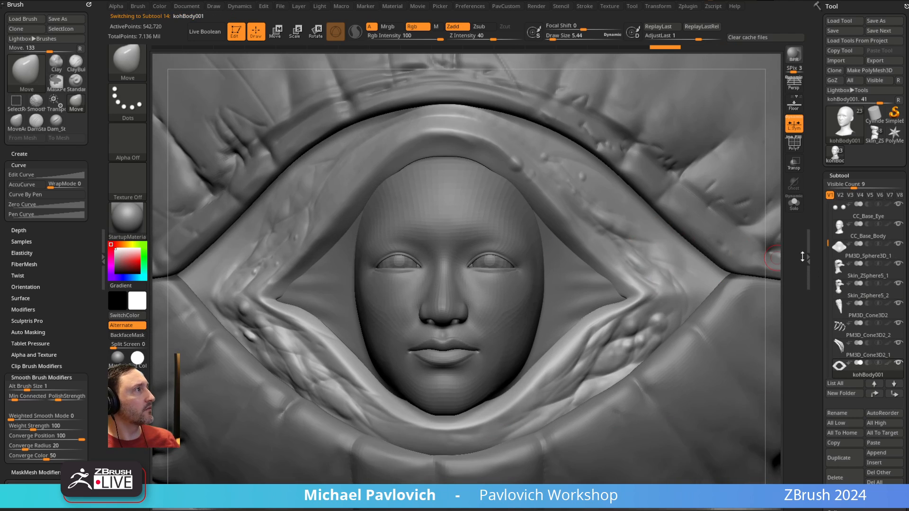
left_click(794, 203)
right_click_drag(758, 212, 776, 203)
- Inspect the rim's polygroups and wireframe at subdivision level 1, and return it to level 5
scroll(840, 157, "down", 5)
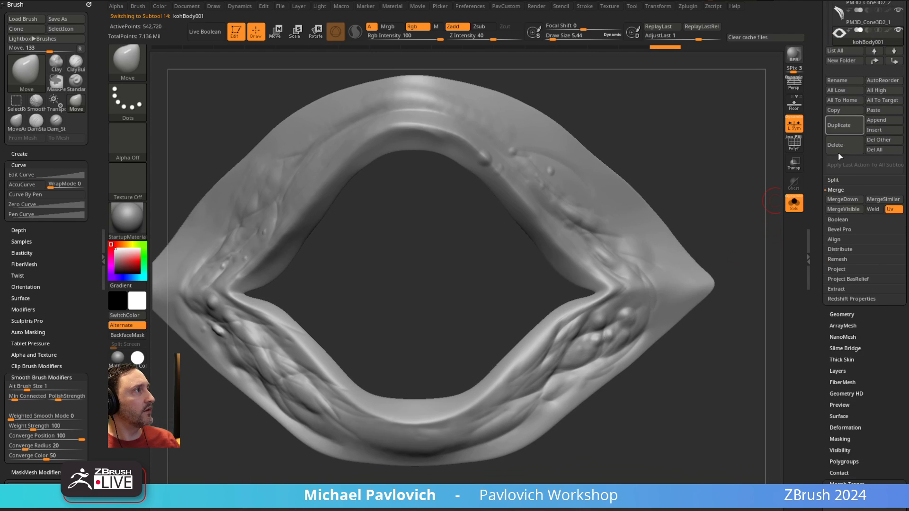
left_click(839, 315)
left_click_drag(847, 180, 827, 180)
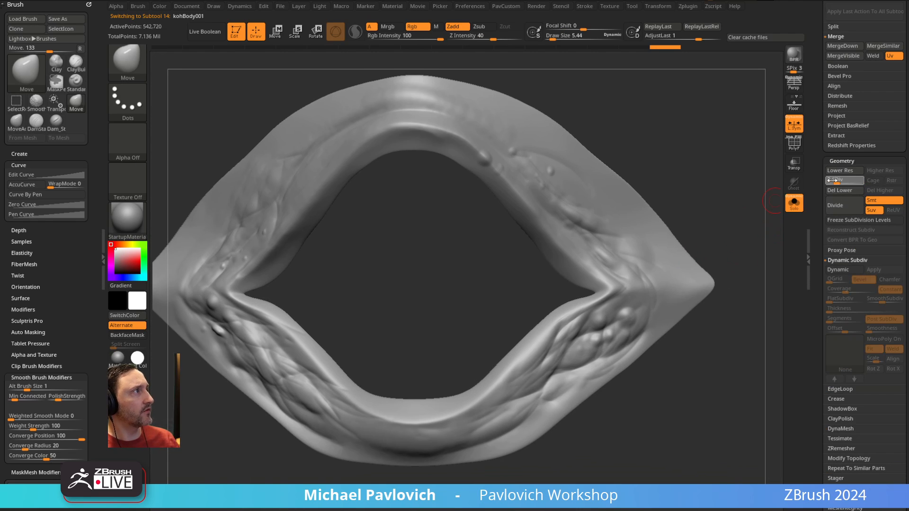
key("shift+f")
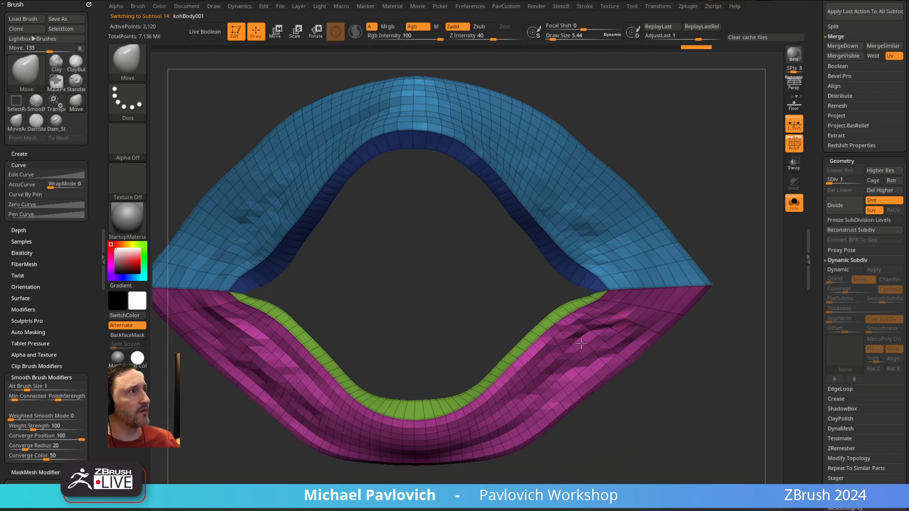
right_click_drag(645, 232, 712, 194)
left_click(860, 180)
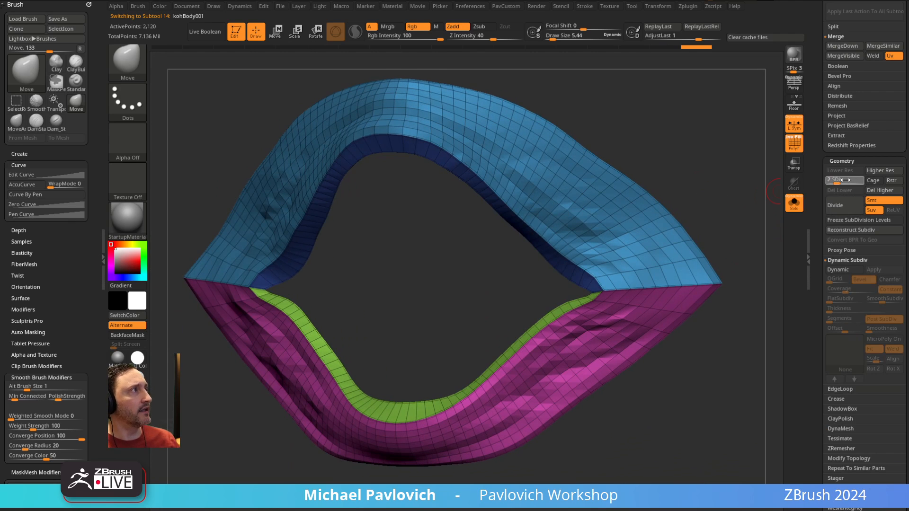
mouse_move(745, 244)
right_mouse_down()
mouse_move(747, 225)
mouse_move(732, 211)
mouse_move(762, 169)
mouse_move(714, 191)
right_mouse_up()
key("shift+f")
- Switch to the Dam_Standard brush at about size 46.5 and redo the last four edits on the rim
key("3")
key("bracketleft")
mouse_move(568, 275)
right_mouse_down()
mouse_move(657, 198)
mouse_move(589, 284)
right_mouse_up()
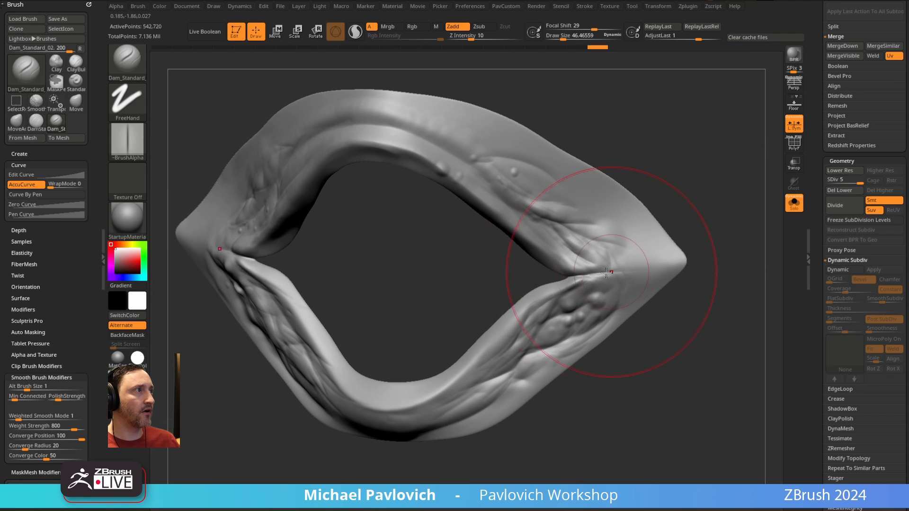
mouse_move(701, 240)
right_mouse_down()
mouse_move(714, 211)
mouse_move(684, 213)
mouse_move(672, 251)
right_mouse_up()
key("ctrl+shift+z")
key("ctrl+shift+z")
key("ctrl+shift+z")
key("ctrl+shift+z")
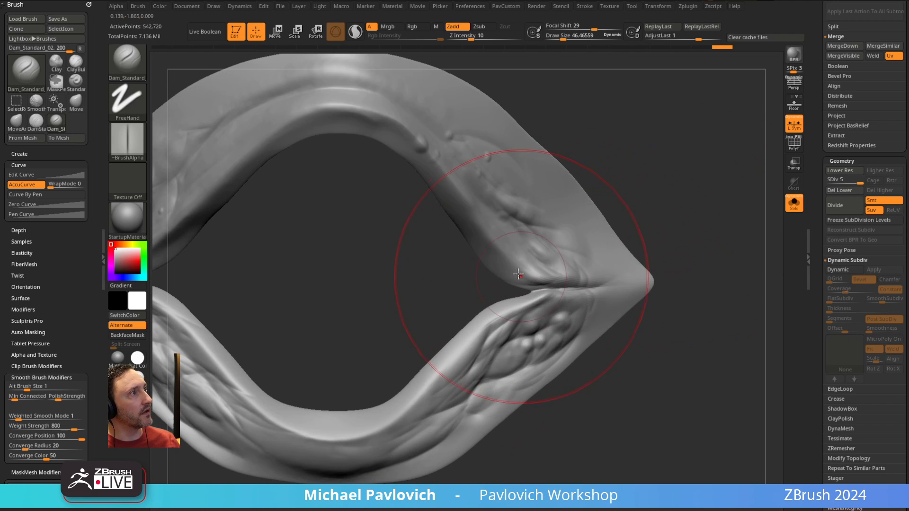
- Deepen the creases where the upper and lower folds meet at the rim's corner with Dam_Standard at about size 28.8
key("s")
left_click_drag(526, 279, 537, 282)
left_click_drag(535, 277, 560, 280)
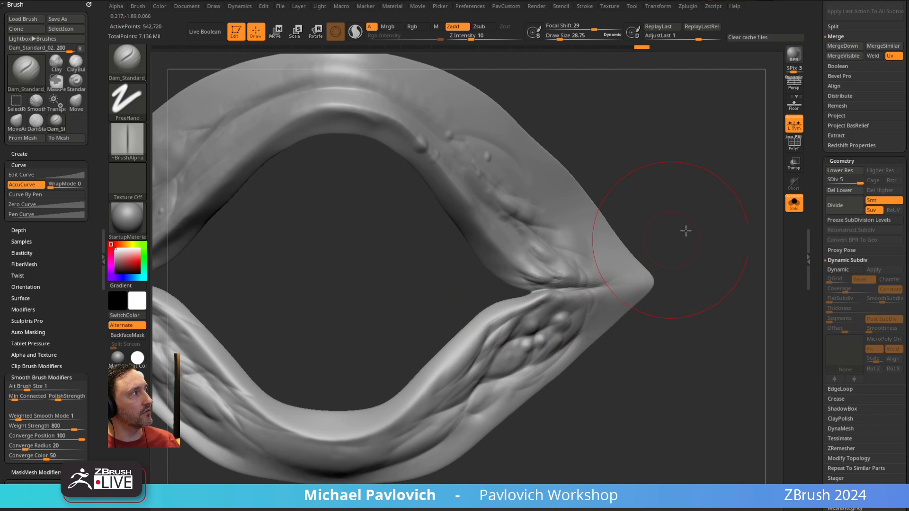
right_click_drag(686, 231, 677, 208)
left_click_drag(597, 279, 583, 287)
left_click_drag(510, 331, 520, 312)
mouse_move(664, 311)
right_mouse_down("alt")
mouse_move(670, 284)
mouse_move(649, 273)
mouse_move(664, 264)
right_mouse_up("alt")
left_click_drag(597, 256, 557, 289)
- Carve wrinkles along the lower and upper folds on the opposite side of the rim with Dam_Standard at about size 28.8
mouse_move(558, 290)
right_mouse_down()
mouse_move(700, 278)
mouse_move(565, 266)
mouse_move(669, 339)
mouse_move(503, 375)
right_mouse_up()
right_click_drag(275, 358, 365, 422, "alt")
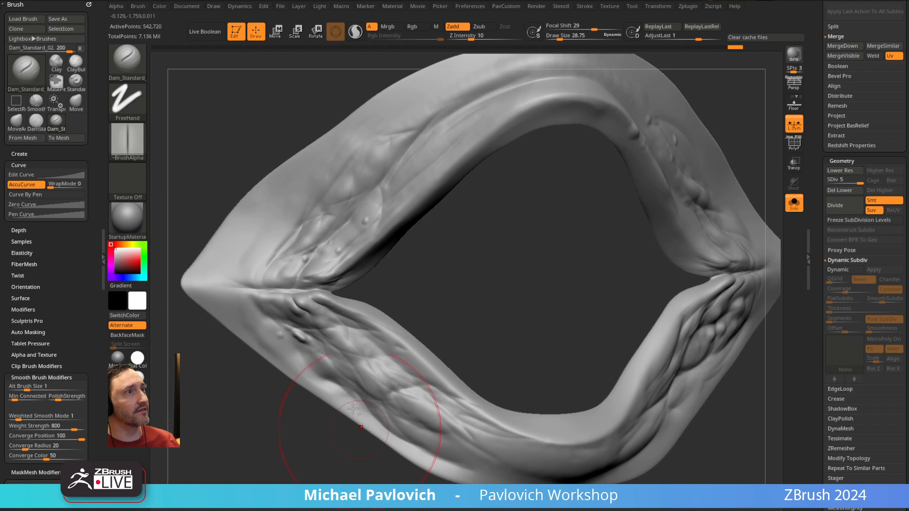
left_click_drag(323, 323, 398, 375)
mouse_move(469, 307)
right_mouse_down()
mouse_move(493, 355)
mouse_move(497, 331)
mouse_move(508, 354)
right_mouse_up()
left_click_drag(332, 369, 400, 284)
- Carve creases along the upper fold's arch with Dam_Standard at about size 28.8
mouse_move(494, 299)
right_mouse_down()
mouse_move(458, 272)
mouse_move(505, 333)
mouse_move(492, 326)
right_mouse_up()
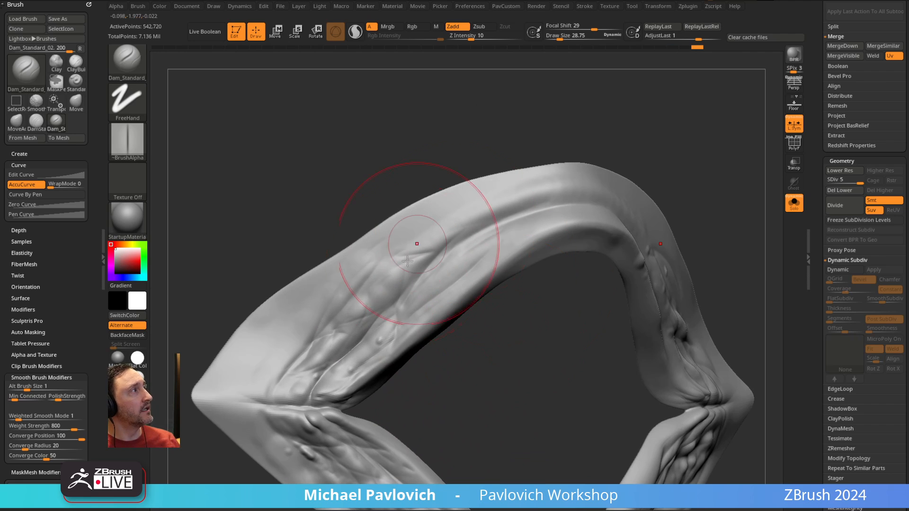
mouse_move(385, 321)
right_mouse_down()
mouse_move(517, 329)
mouse_move(488, 322)
right_mouse_up()
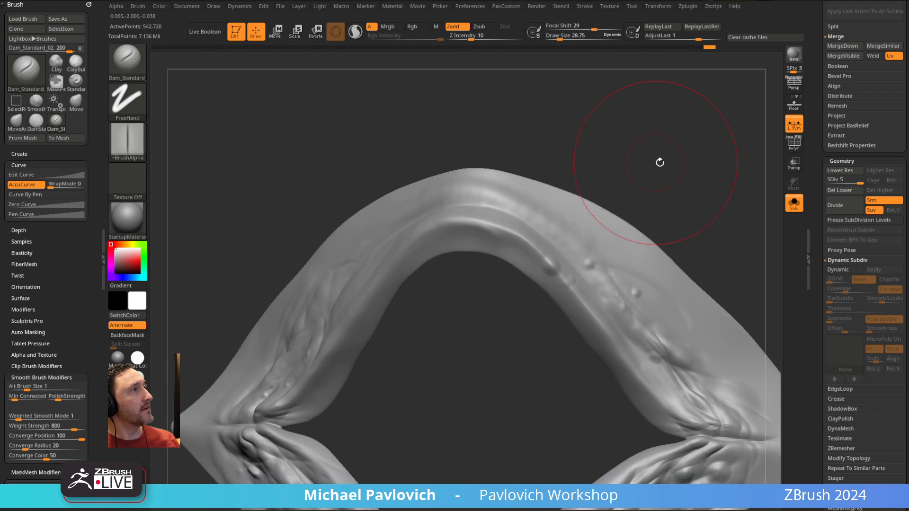
left_click_drag(523, 265, 556, 296)
right_click_drag(621, 219, 596, 222)
right_click_drag(592, 184, 602, 164)
- Flatten the inner lip of the upper fold with the TrimDynamic brush at about size 7.4 and smooth it
key("b")
key("t")
key("d")
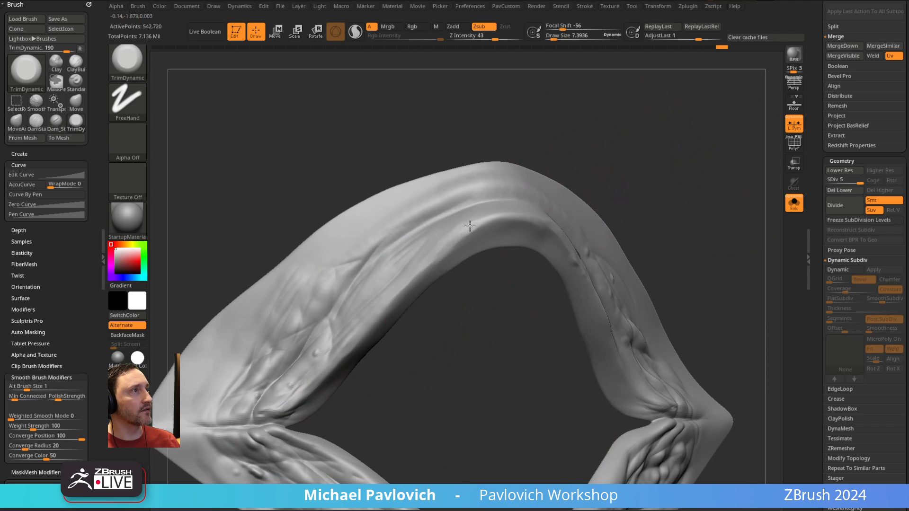
left_click_drag(469, 226, 513, 218)
key("shift")
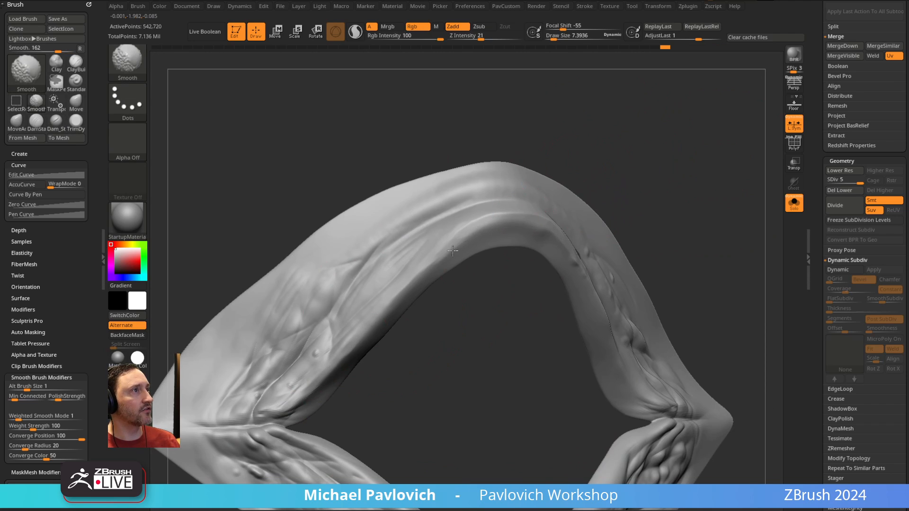
right_click_drag(485, 236, 517, 186, "alt")
key("shift")
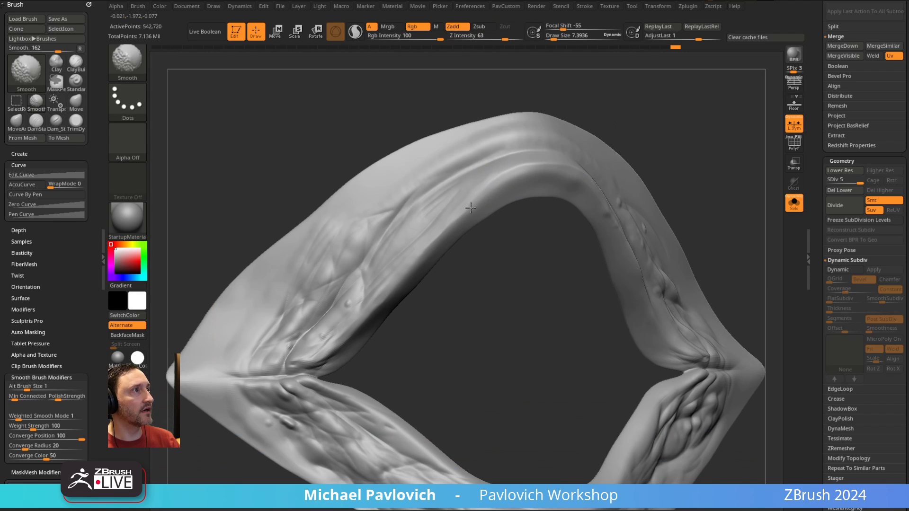
- Flatten and smooth the inner lip of the lower fold with TrimDynamic at about size 7.4
mouse_move(421, 257)
right_mouse_down()
mouse_move(468, 241)
mouse_move(345, 348)
right_mouse_up()
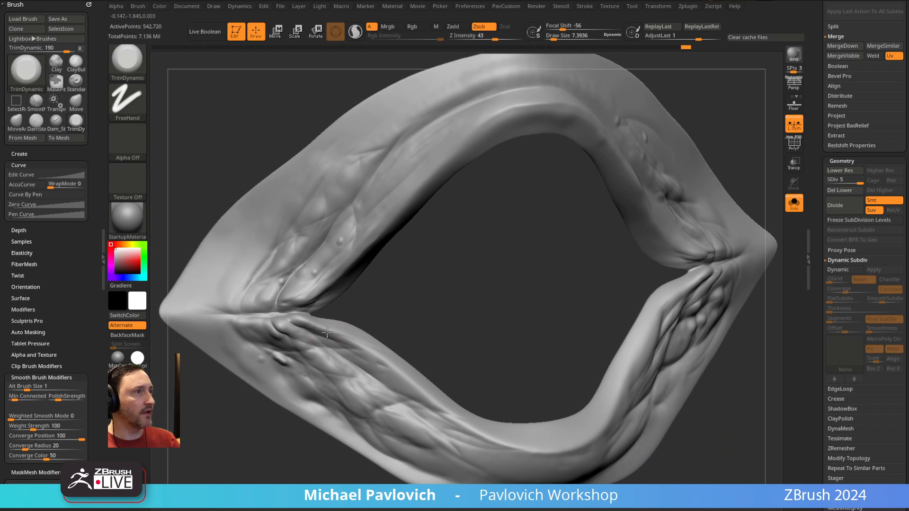
right_click_drag(293, 130, 454, 277)
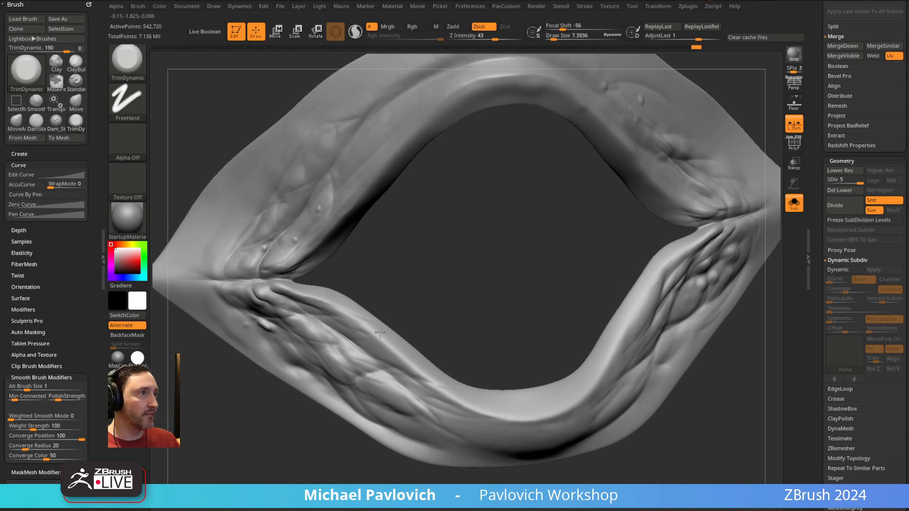
right_click_drag(538, 337, 416, 375)
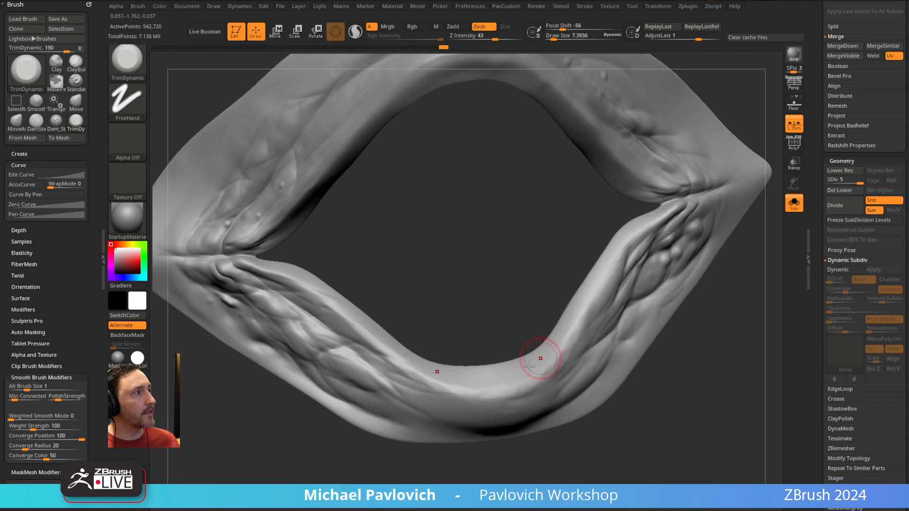
key("shift")
right_click_drag(530, 257, 535, 246)
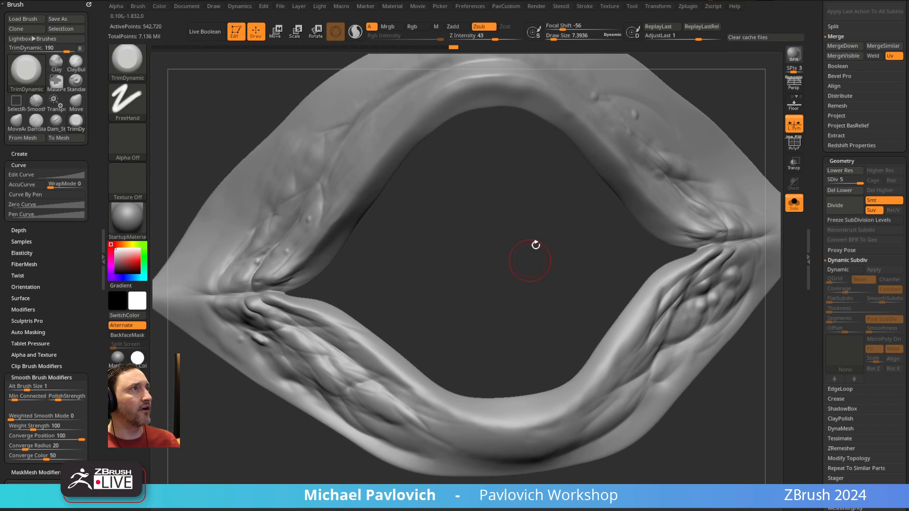
- Trim the inner edge of the upper fold near the corner with TrimDynamic and smooth it
left_click_drag(850, 180, 860, 180)
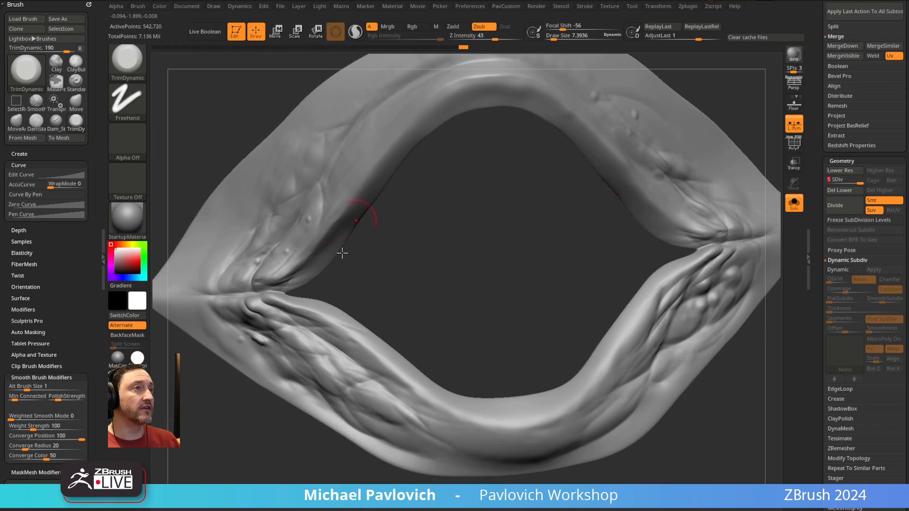
left_click_drag(341, 251, 417, 248)
key("shift")
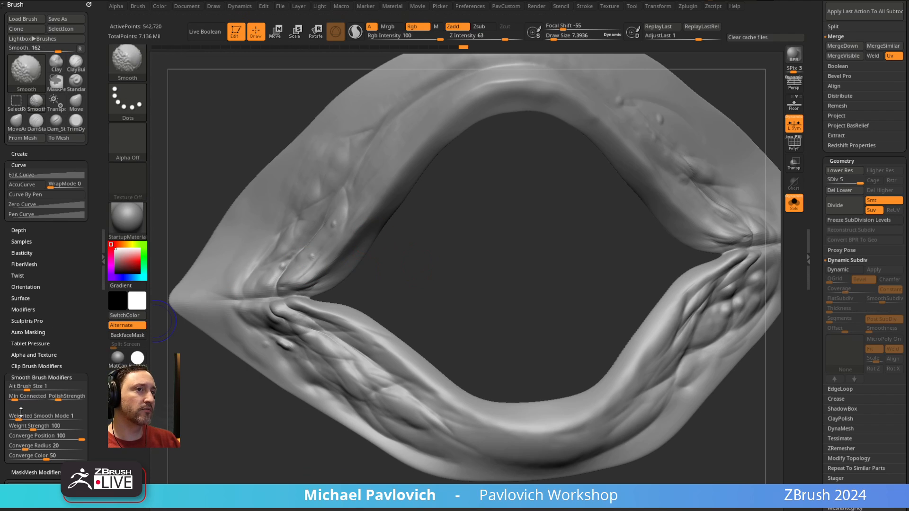
left_click_drag(19, 417, 11, 418, "shift")
mouse_move(428, 253)
left_mouse_down()
mouse_move(604, 247)
mouse_move(497, 269)
left_mouse_up()
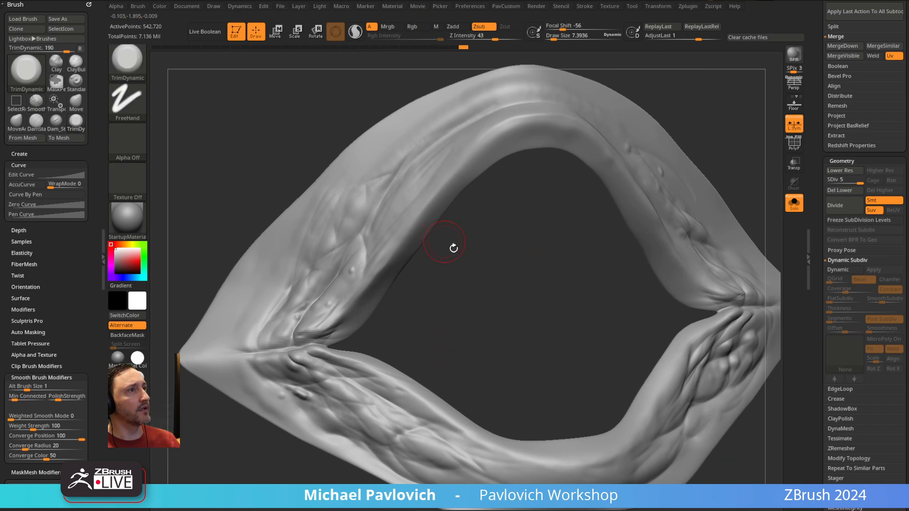
- Build up the upper fold's inner lip with the Clay brush at about size 7.4 and smooth it toward the arch
key("b")
key("c")
key("l")
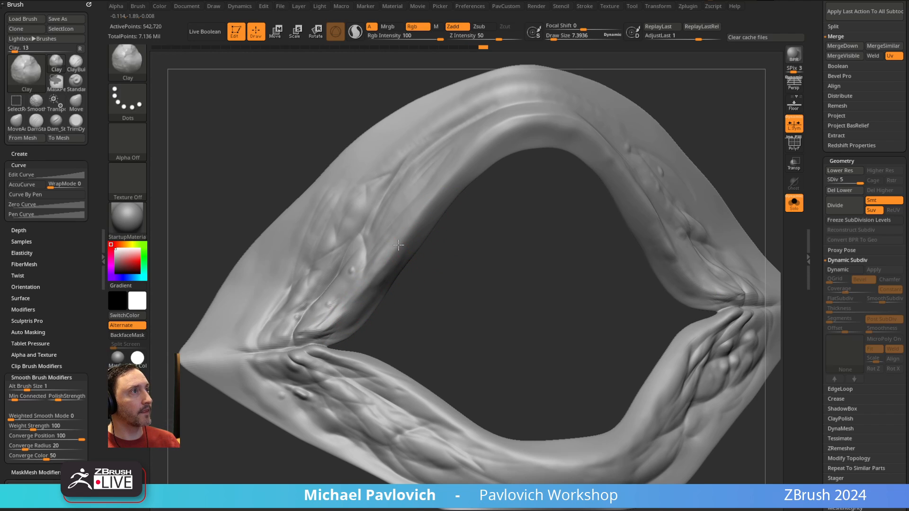
mouse_move(428, 199)
left_mouse_down("shift")
mouse_move(496, 223)
mouse_move(483, 157)
left_mouse_up("shift")
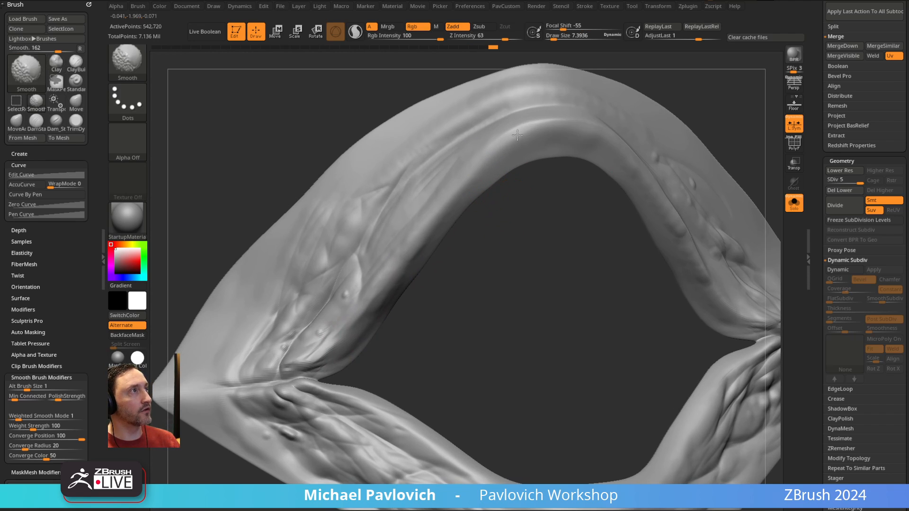
mouse_move(454, 284)
left_mouse_down()
mouse_move(487, 325)
mouse_move(501, 325)
mouse_move(458, 248)
mouse_move(500, 289)
mouse_move(486, 299)
left_mouse_up()
- Carve crosswise grooves along the sides of the upper fold's inner lip with Dam_Standard at about size 41
key("3")
key("s")
left_click_drag(378, 284, 387, 284)
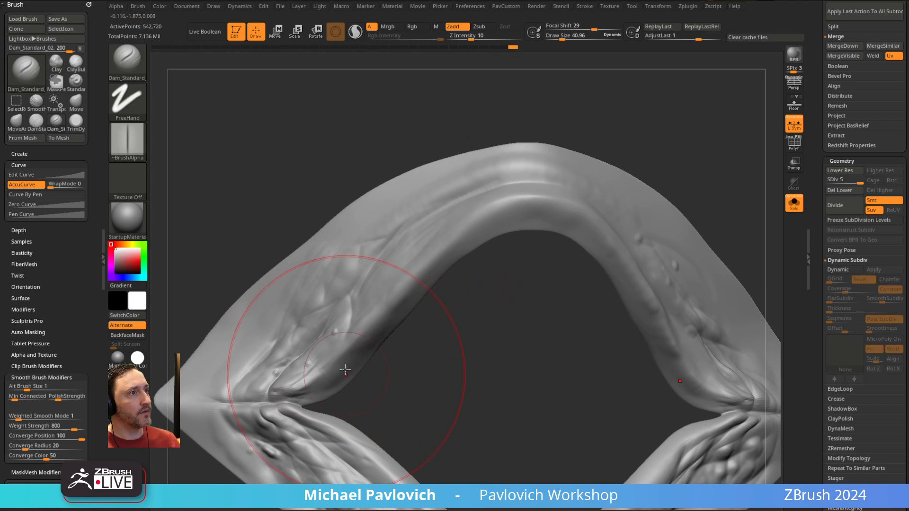
mouse_move(313, 373)
left_mouse_down()
mouse_move(353, 358)
mouse_move(395, 304)
mouse_move(417, 246)
left_mouse_up()
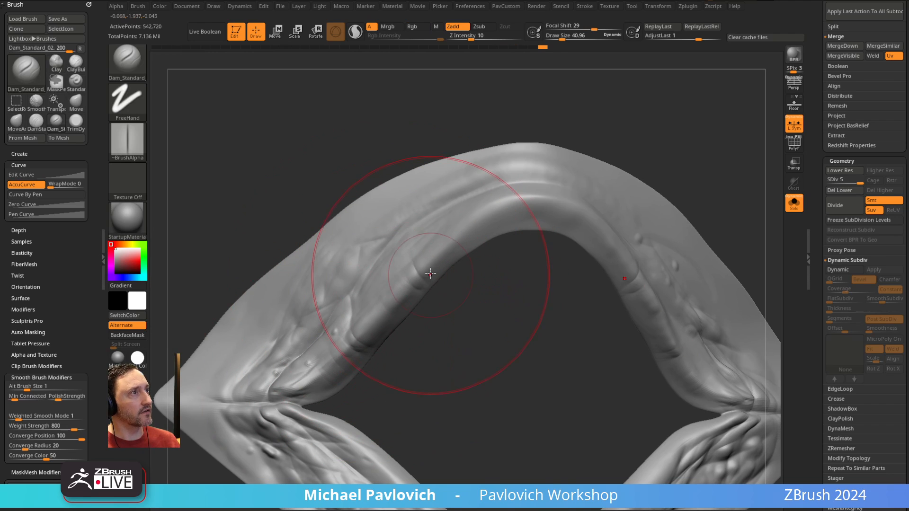
left_click_drag(466, 233, 474, 244)
left_click_drag(485, 303, 502, 222)
mouse_move(561, 164)
left_mouse_down()
mouse_move(568, 146)
mouse_move(549, 168)
left_mouse_up()
left_click_drag(530, 198, 517, 243)
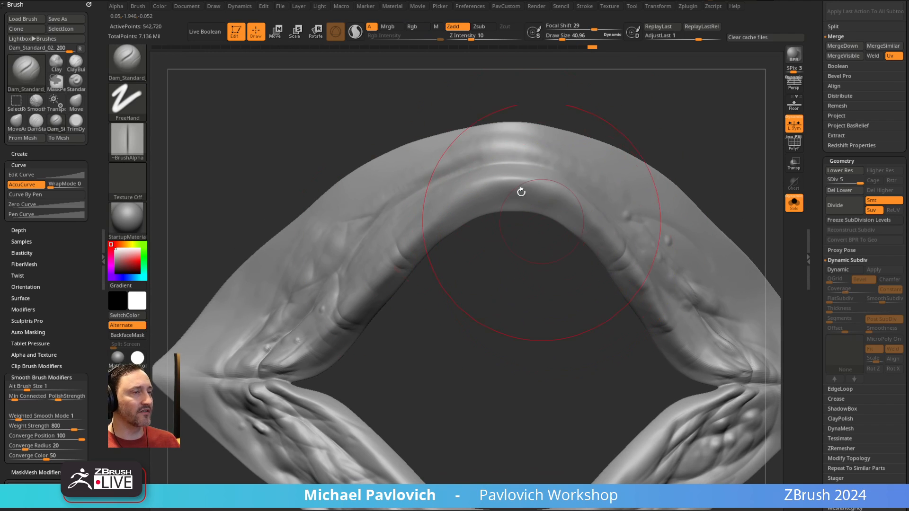
left_click_drag(426, 162, 403, 256)
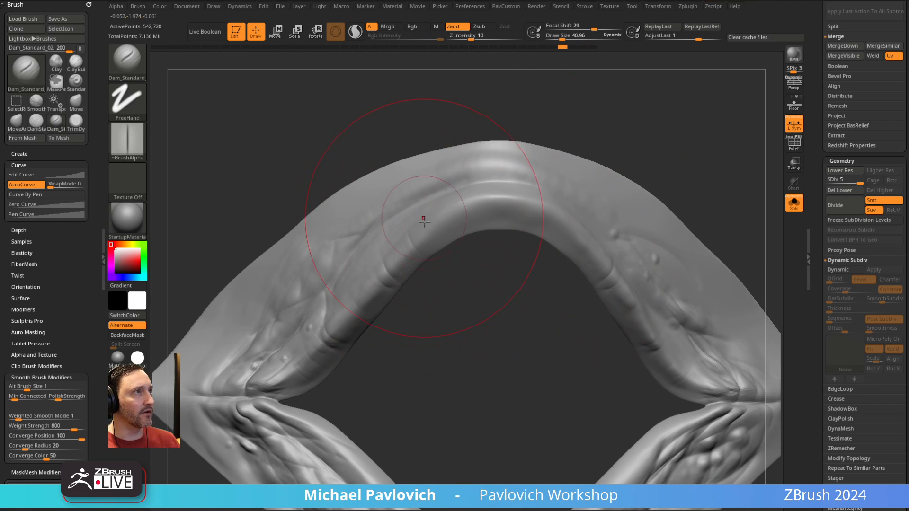
- Carve crosswise grooves around the crown and sides of the upper fold's inner lip with Dam_Standard at about size 22.5
left_click_drag(425, 218, 431, 241)
left_click_drag(534, 221, 540, 227)
left_click_drag(537, 274, 519, 255, "alt")
left_click_drag(557, 204, 578, 238)
left_click_drag(542, 263, 567, 249, "alt")
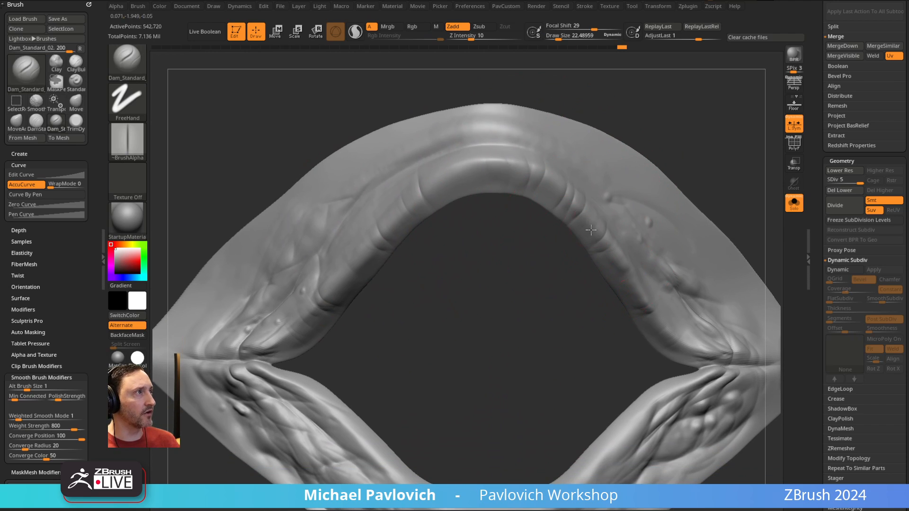
left_click_drag(600, 276, 596, 259, "alt")
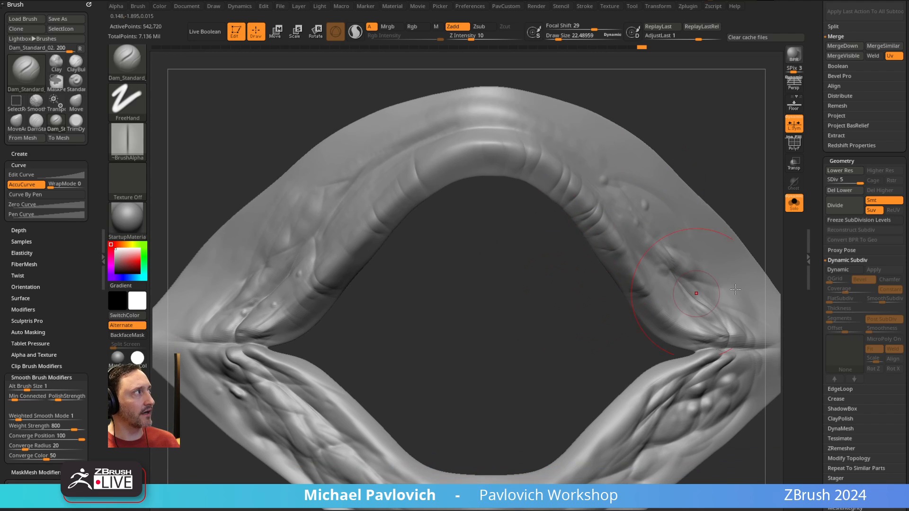
left_click_drag(428, 365, 421, 342)
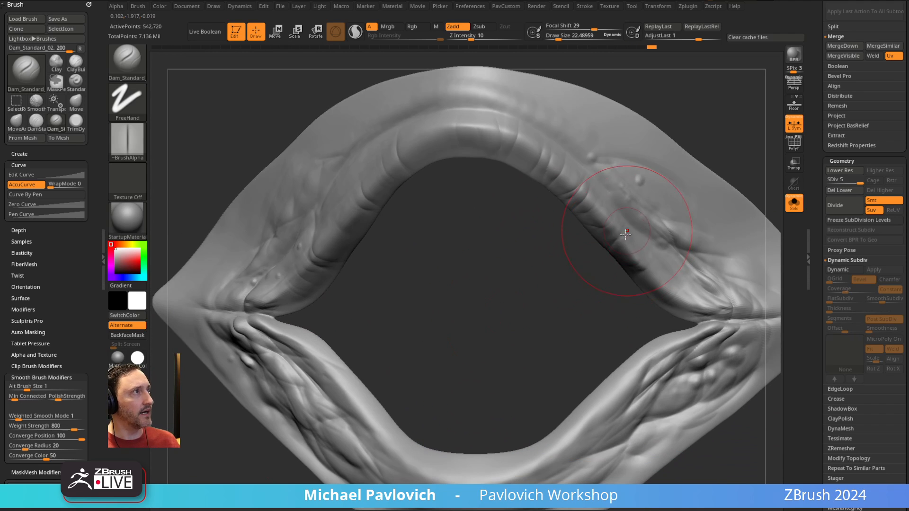
- Reduce the Dam_Standard draw size to about 18.8 and add finer grooves along the side of the upper fold's inner lip
left_click_drag(528, 274, 603, 310, "alt")
key("s")
left_click_drag(454, 227, 428, 239)
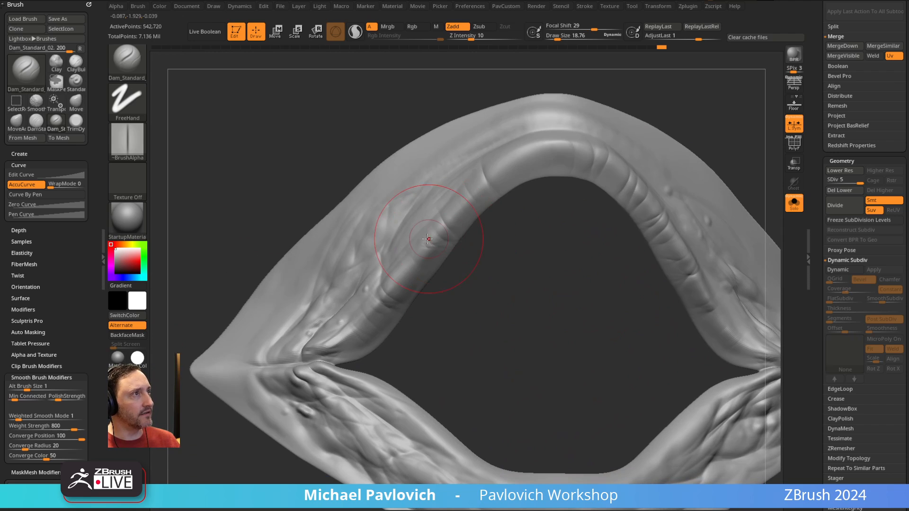
- Carve crosswise grooves along the lower fold's inner lip with Dam_Standard at about size 18.8
left_click_drag(523, 253, 389, 336, "alt")
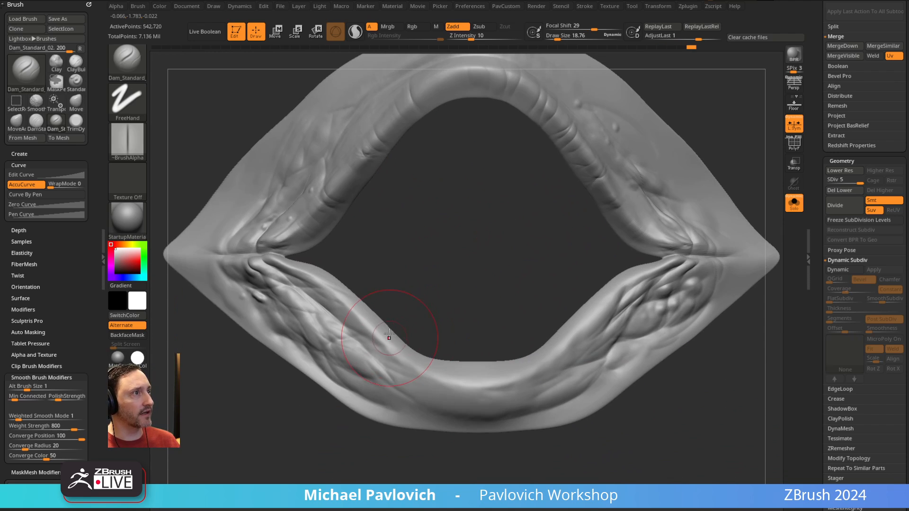
left_click_drag(450, 353, 423, 350)
left_click_drag(477, 359, 483, 379)
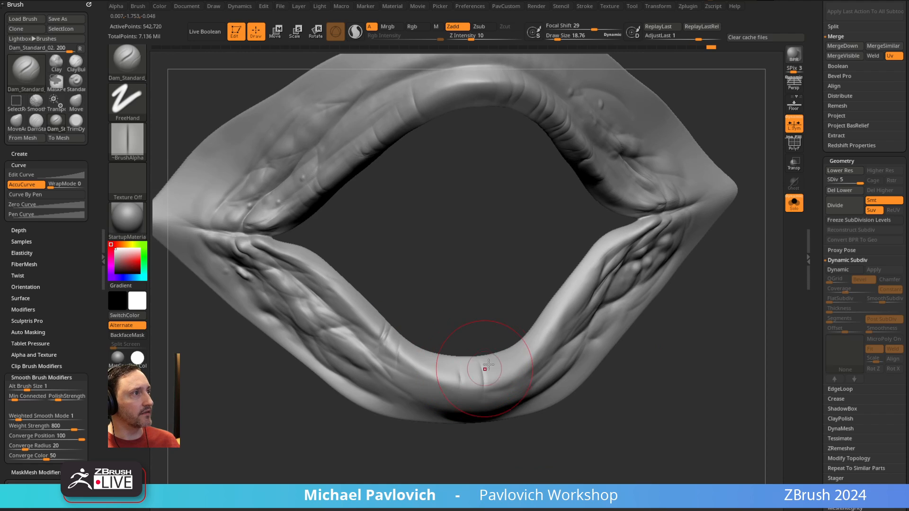
mouse_move(525, 327)
left_mouse_down()
mouse_move(528, 352)
mouse_move(565, 304)
mouse_move(487, 341)
left_mouse_up()
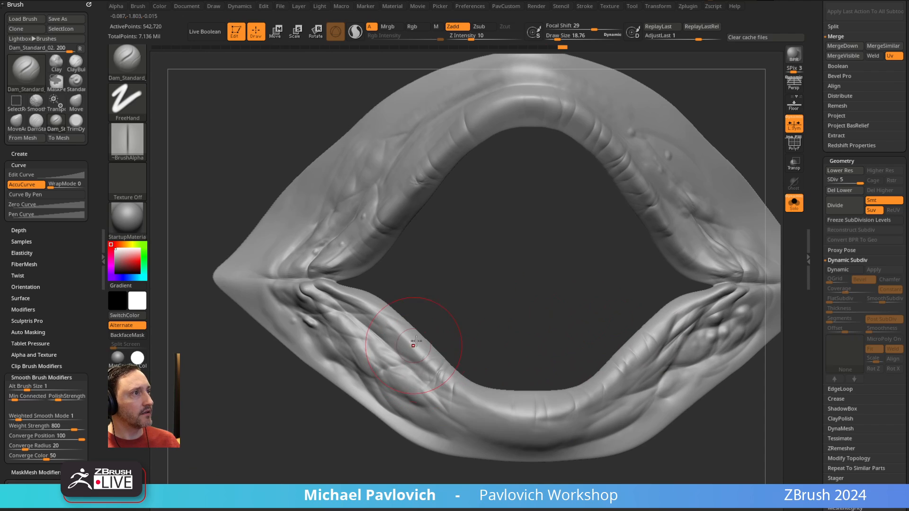
left_click_drag(406, 335, 477, 413)
- Build up the ridges between the grooves along the side of the upper fold's inner lip with ClayTubes at about size 4.6
mouse_move(567, 330)
left_mouse_down()
mouse_move(542, 290)
mouse_move(529, 298)
mouse_move(522, 288)
left_mouse_up()
mouse_move(556, 262)
left_mouse_down()
mouse_move(562, 269)
mouse_move(552, 256)
mouse_move(547, 265)
mouse_move(562, 275)
left_mouse_up()
key("b")
key("c")
key("l")
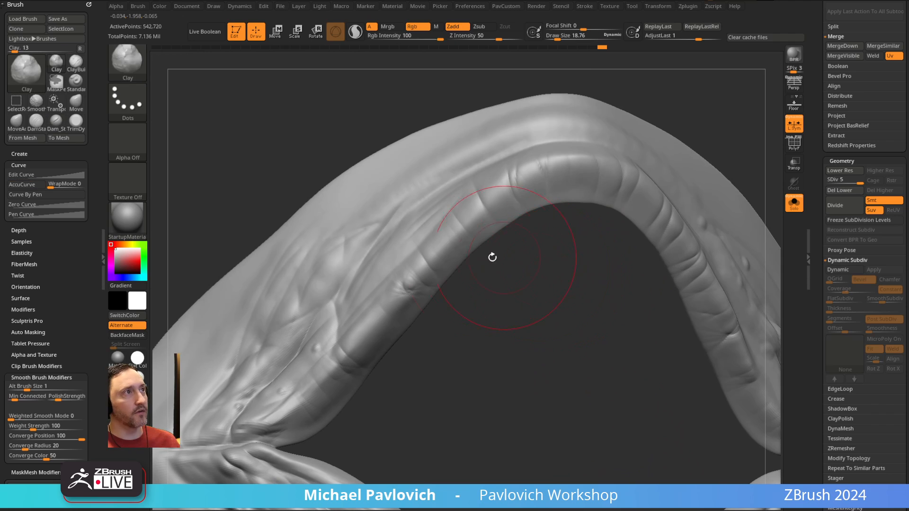
left_click_drag(466, 239, 522, 220)
key("b")
key("c")
key("t")
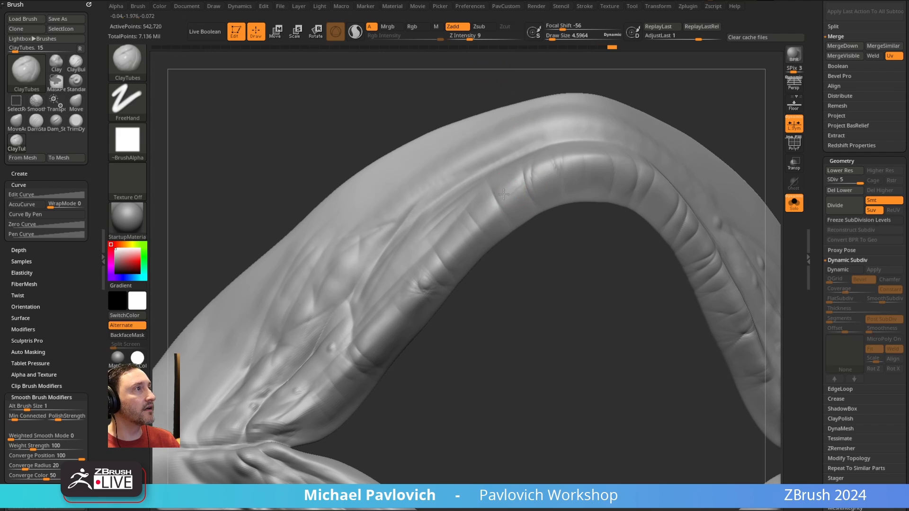
left_click_drag(561, 215, 501, 203)
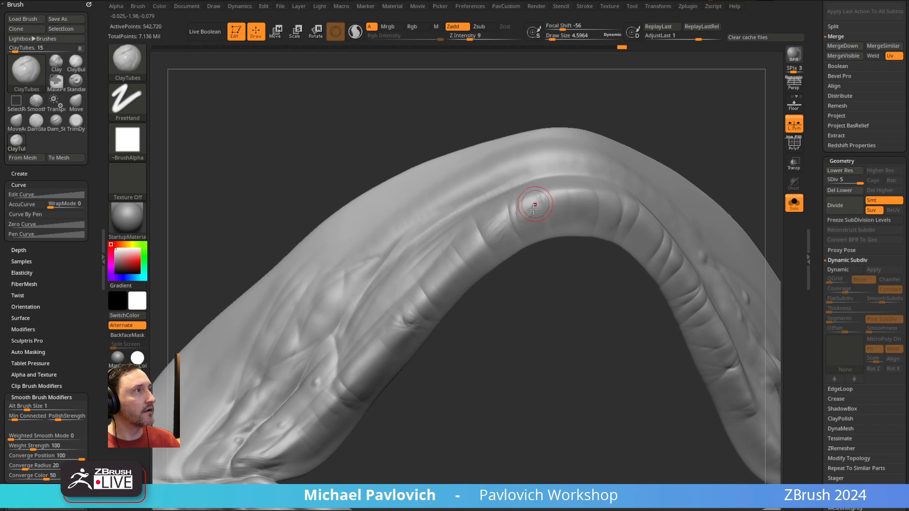
left_click_drag(458, 305, 496, 268, "alt")
key("s")
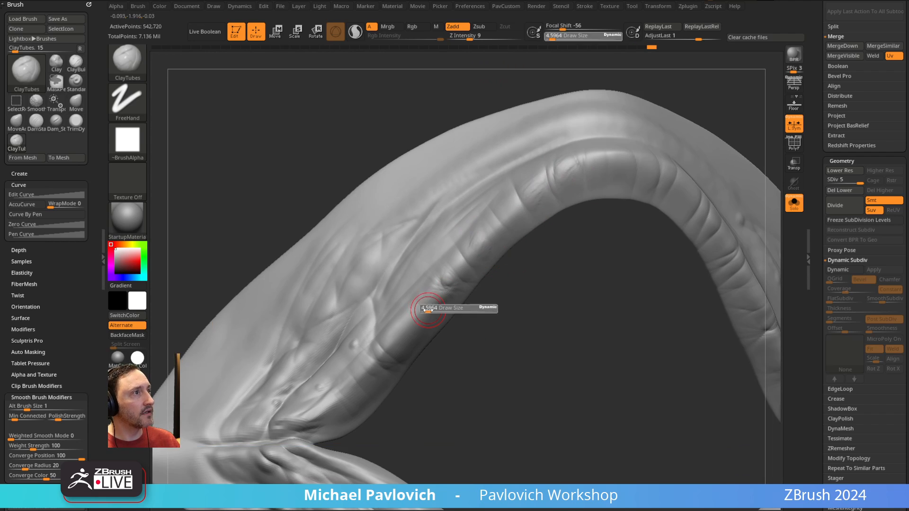
left_click_drag(403, 330, 410, 318)
left_click_drag(501, 302, 454, 262)
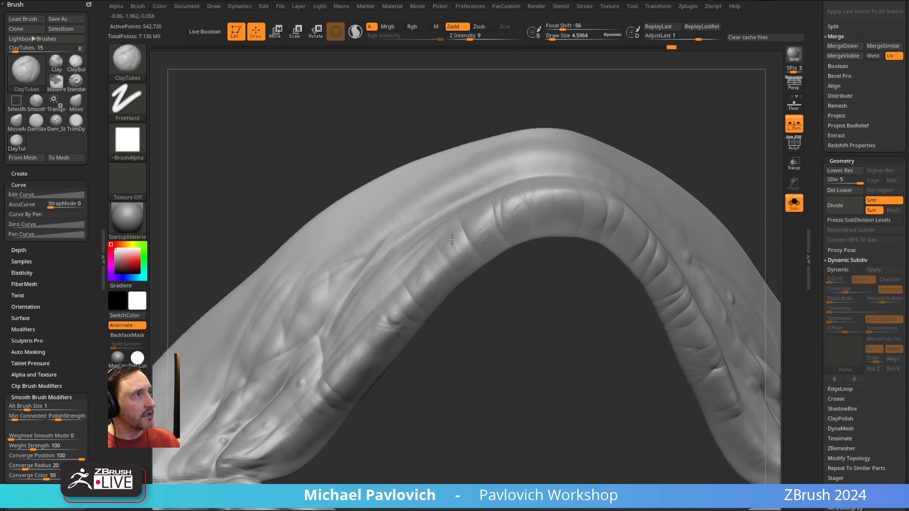
- Add ClayTubes volume between the grooves around the crown of the upper fold's inner lip
left_click_drag(526, 285, 530, 231)
left_click_drag(534, 315, 526, 311)
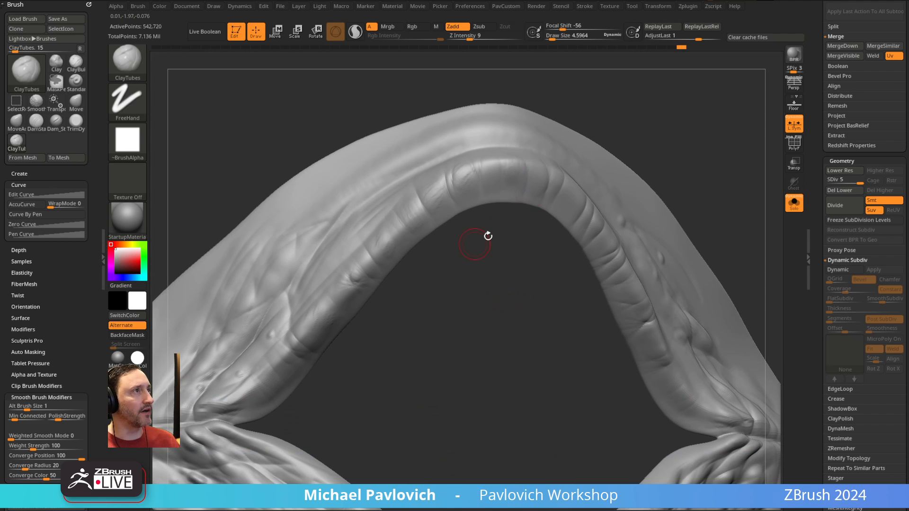
left_click_drag(488, 235, 517, 321)
mouse_move(474, 299)
left_mouse_down()
mouse_move(515, 315)
mouse_move(518, 326)
left_mouse_up()
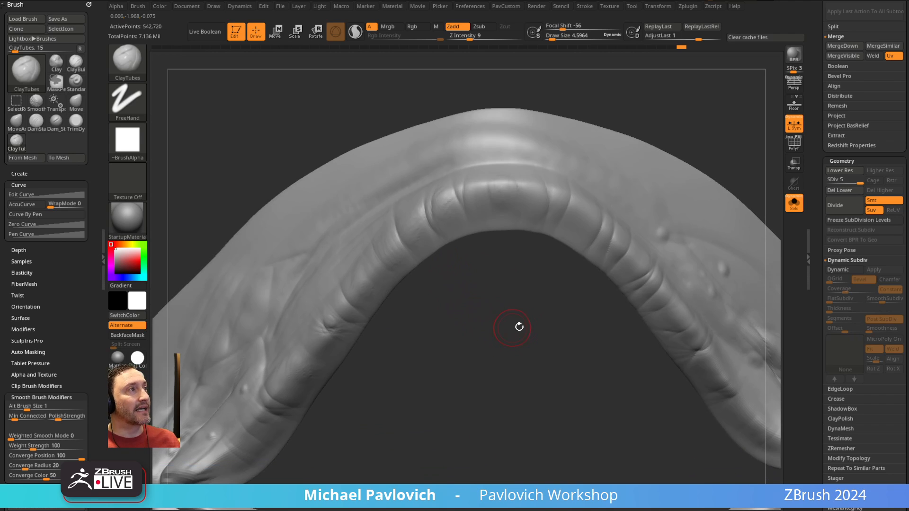
left_click_drag(505, 281, 546, 226)
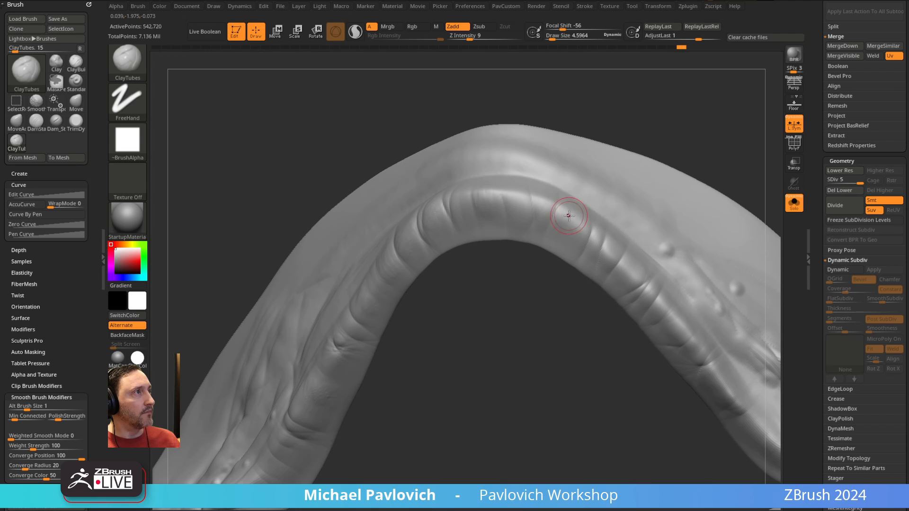
mouse_move(549, 265)
left_mouse_down()
mouse_move(529, 308)
mouse_move(525, 257)
left_mouse_up()
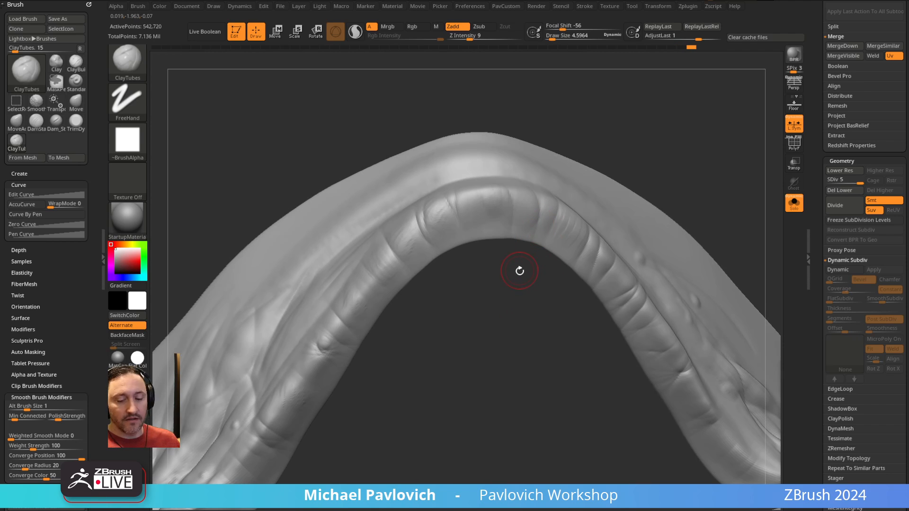
- Round out the crown segments of the upper fold's inner lip with the Clay brush at about size 4.6 and smooth them
key("b")
key("c")
key("l")
left_click_drag(507, 296, 527, 324, "alt")
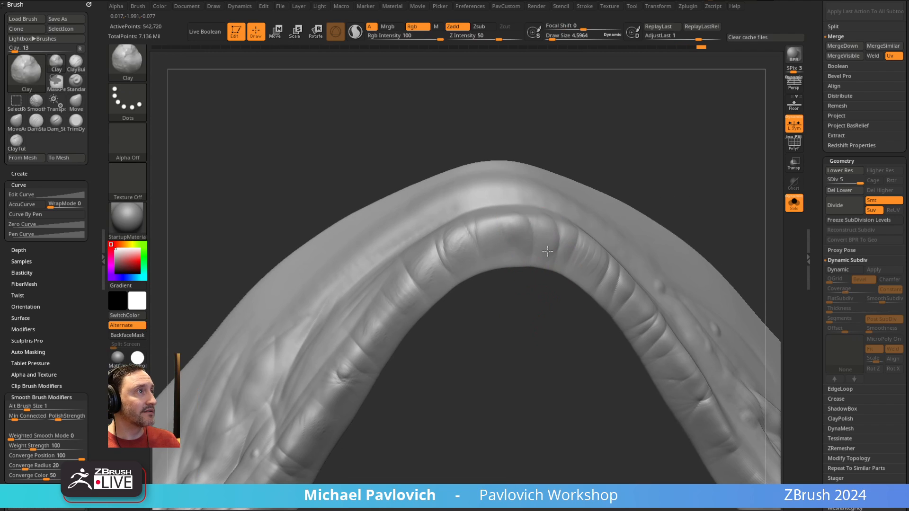
left_click_drag(484, 296, 533, 288, "alt")
left_click_drag(464, 254, 441, 266, "shift")
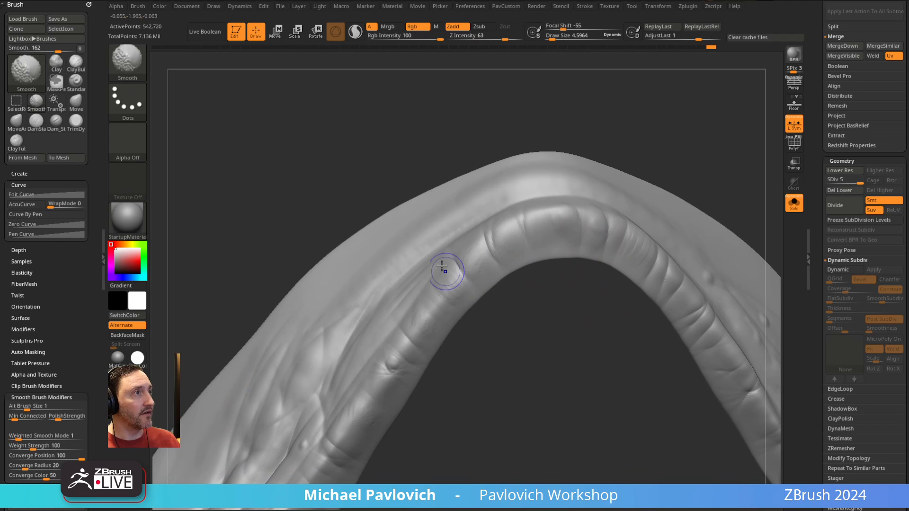
mouse_move(491, 315)
left_mouse_down("alt")
mouse_move(517, 272)
mouse_move(493, 271)
left_mouse_up("alt")
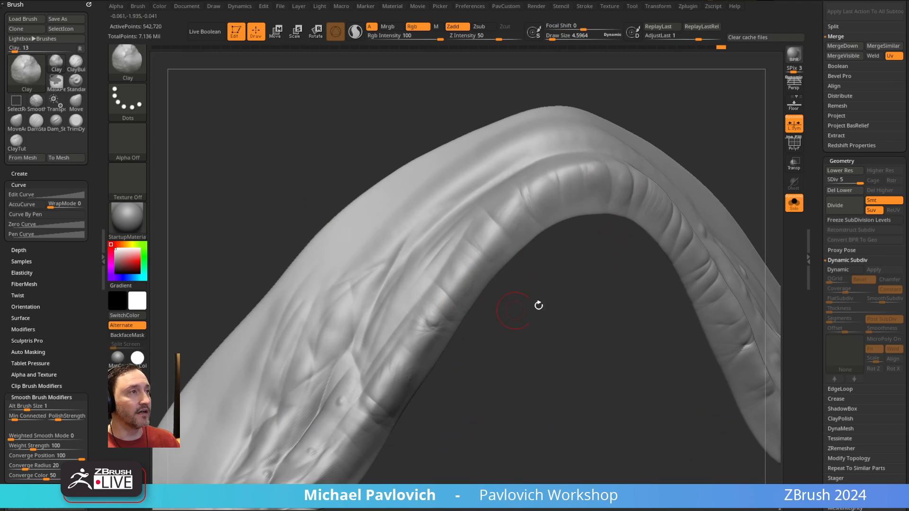
- Bulge the segments between the grooves down the sides of the upper fold's inner lip with the Clay brush
left_click_drag(538, 305, 556, 277, "alt")
left_click_drag(449, 348, 506, 312)
left_click_drag(575, 265, 544, 296, "alt")
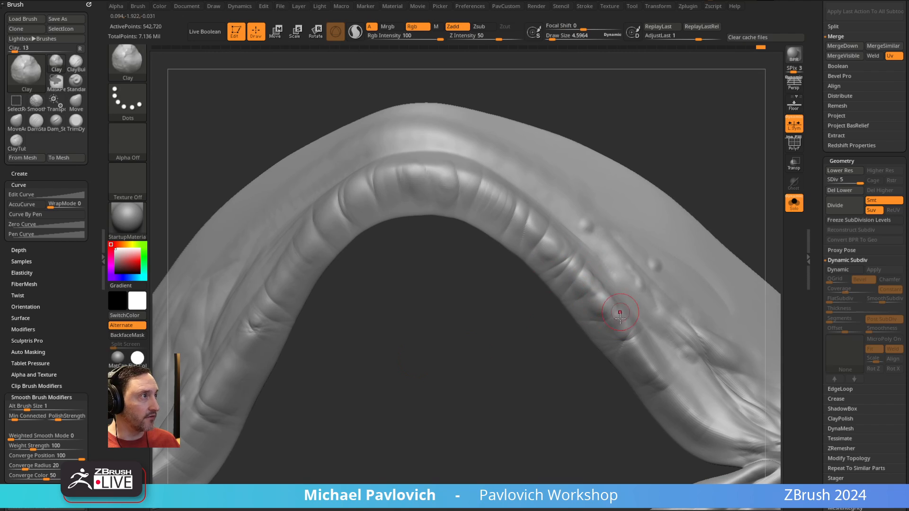
left_click_drag(512, 378, 472, 243)
left_click_drag(514, 283, 447, 257)
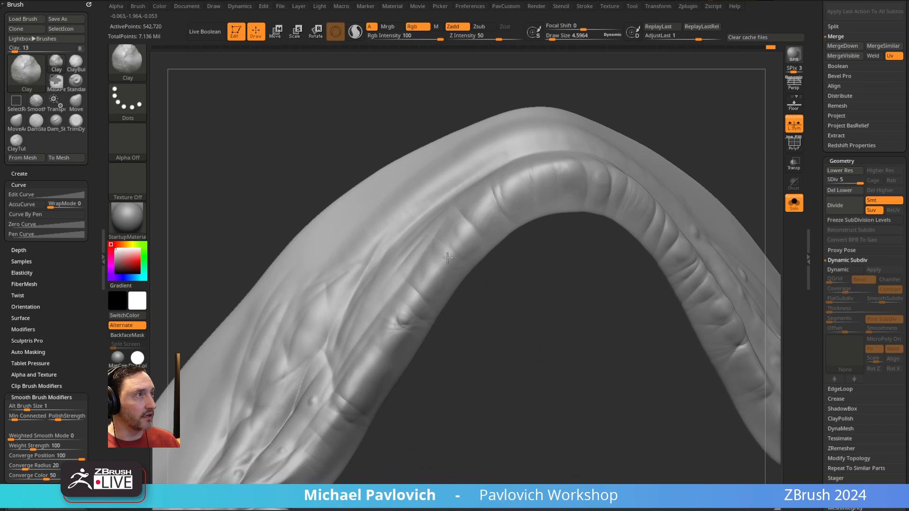
left_click_drag(474, 294, 486, 152)
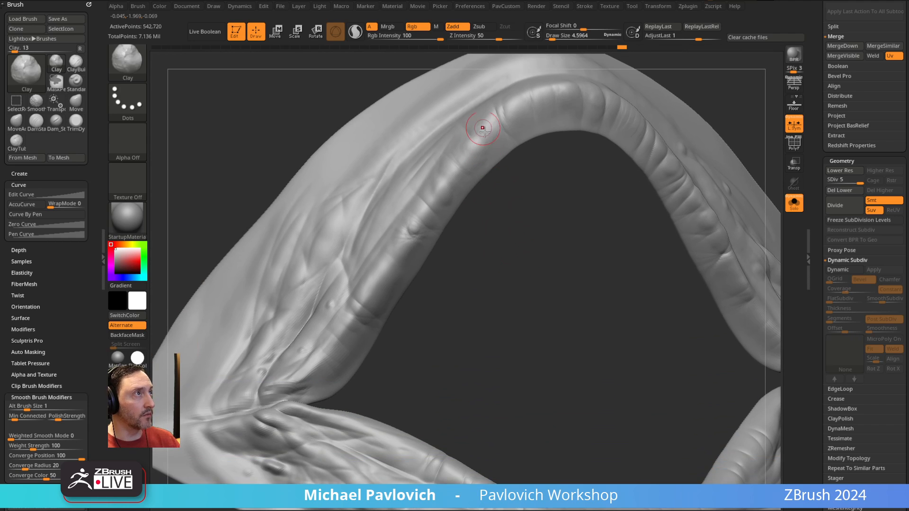
- Build up the segments between the grooves on the lower fold's inner lip with Clay, then reduce its draw size to about 2.6
left_click_drag(543, 262, 392, 350)
left_click_drag(504, 264, 452, 337)
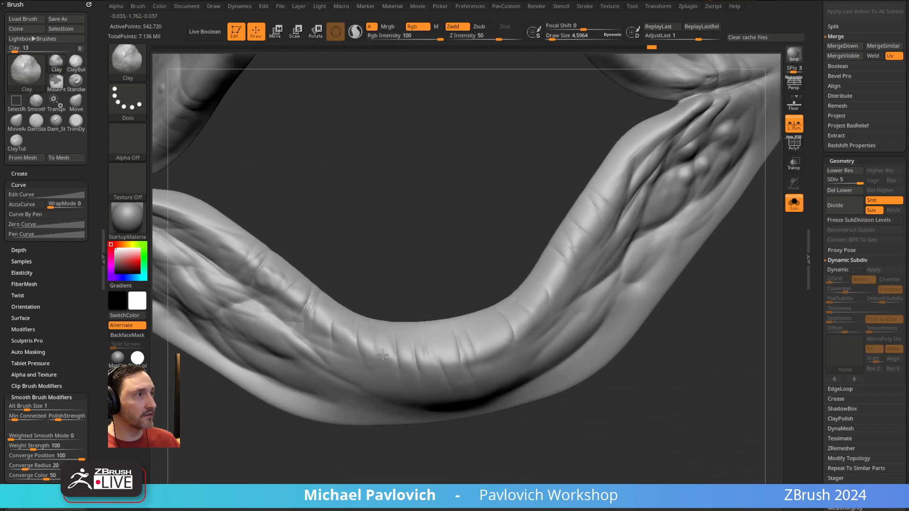
mouse_move(407, 361)
left_mouse_down()
mouse_move(392, 272)
mouse_move(397, 372)
left_mouse_up()
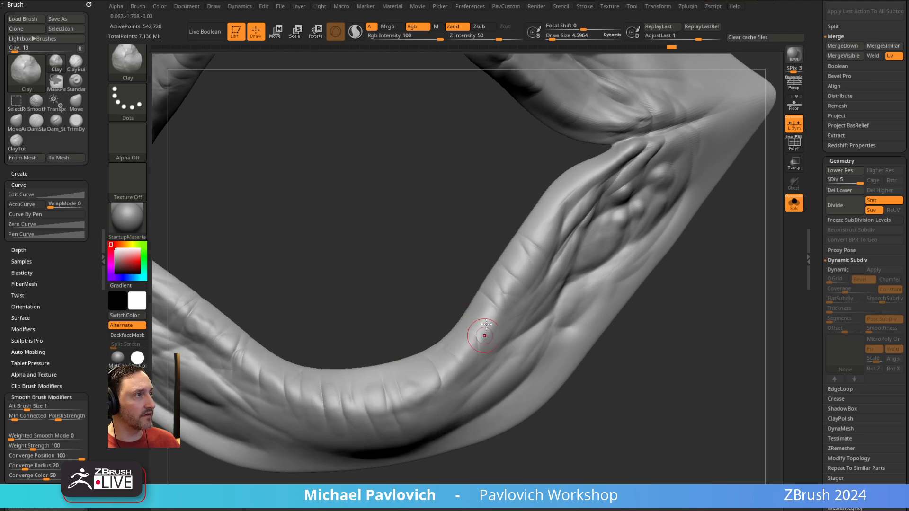
left_click_drag(486, 325, 457, 371)
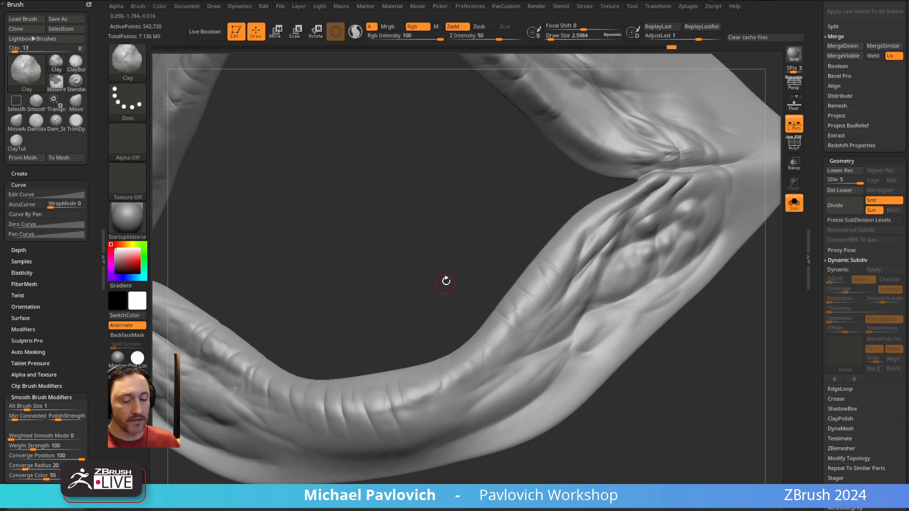
- Carve a crease across the lower lip's rim with the Dam_Standard brush at a draw size of about 52
key("b")
key("o")
key("c")
mouse_move(448, 309)
left_mouse_down("alt")
mouse_move(402, 302)
mouse_move(422, 281)
left_mouse_up("alt")
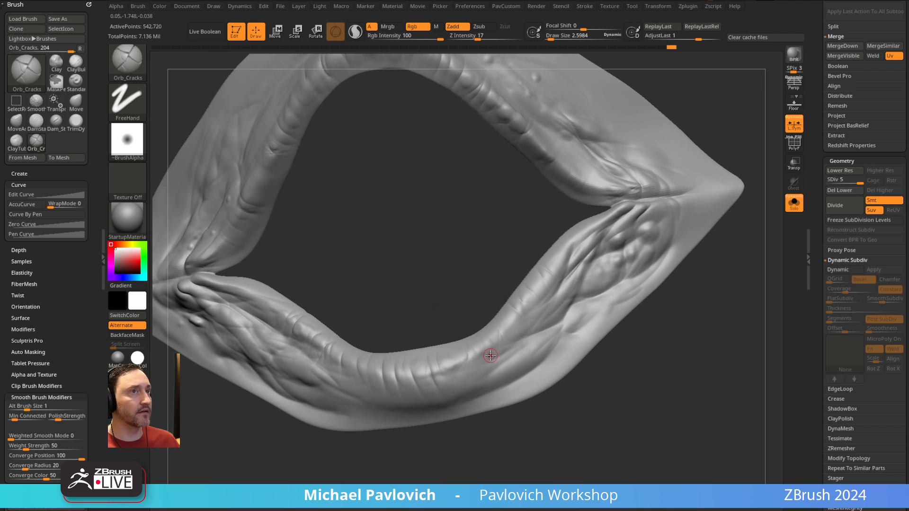
key("b")
key("d")
key("s")
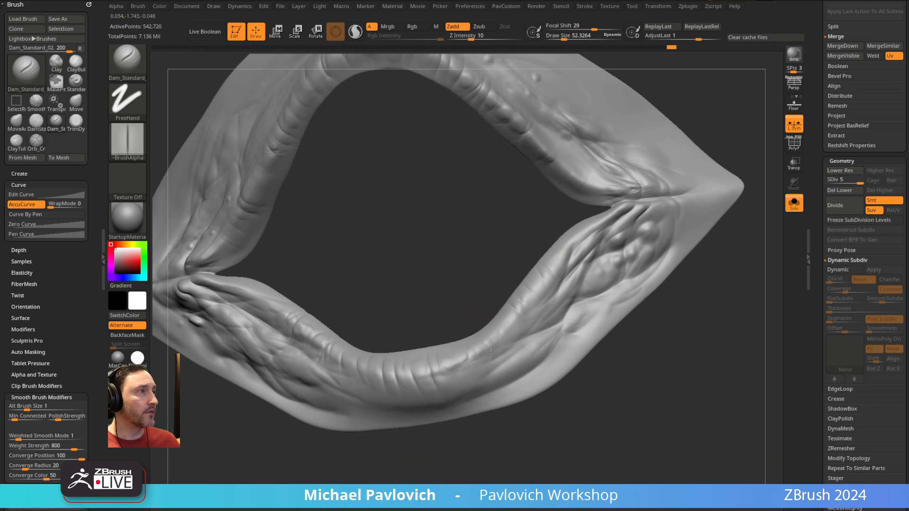
left_click_drag(490, 353, 532, 336)
- Carve finer wrinkles across the lower lip's rim with the Dam_Standard brush at draw sizes of about 33 and 24
left_click_drag(570, 370, 579, 379, "alt")
key("s")
left_click_drag(581, 306, 574, 305)
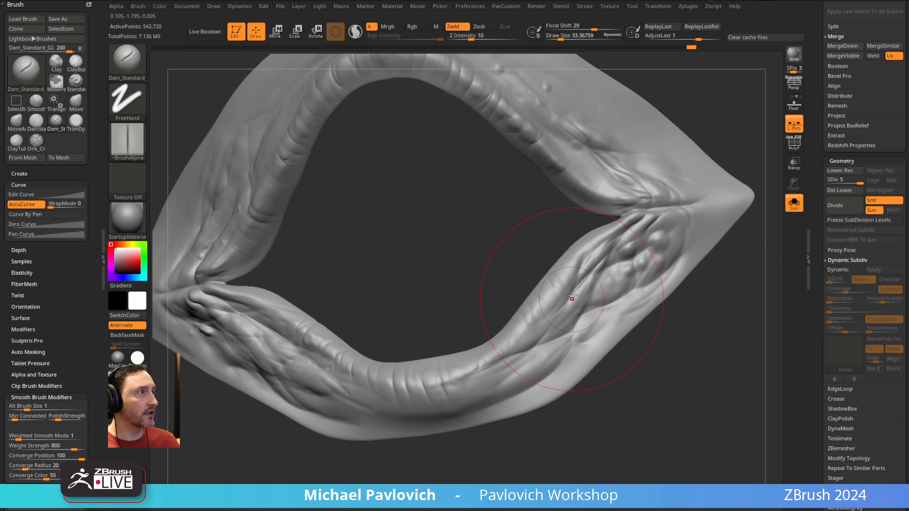
right_click_drag(568, 401, 627, 393, "alt")
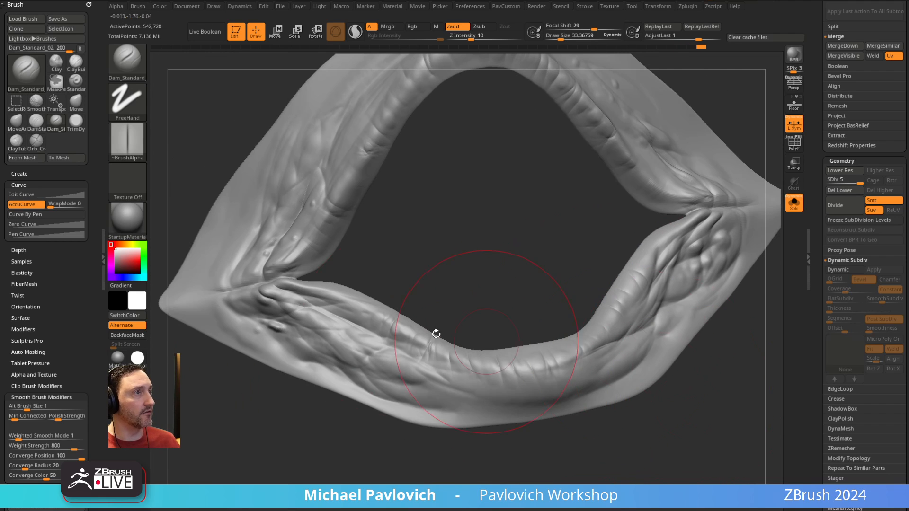
right_click_drag(360, 345, 389, 339)
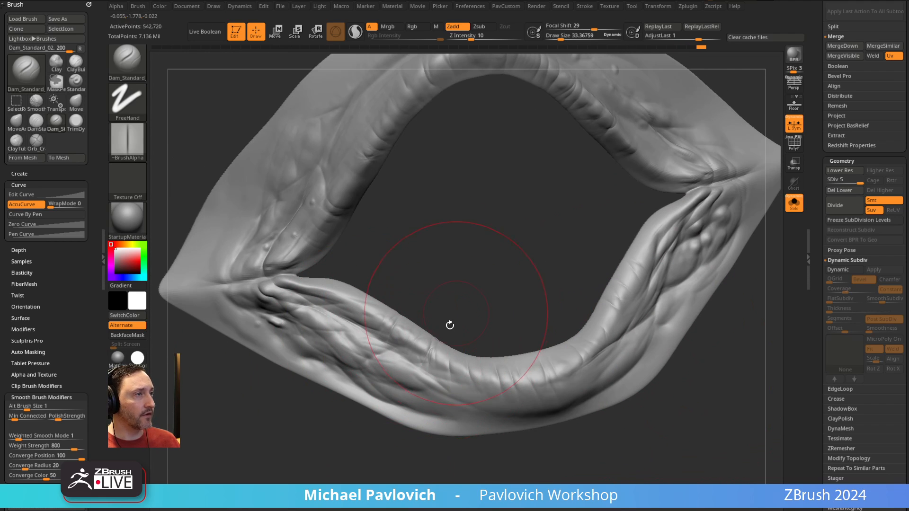
key("s")
left_click_drag(401, 352, 394, 351)
right_click_drag(459, 383, 454, 378)
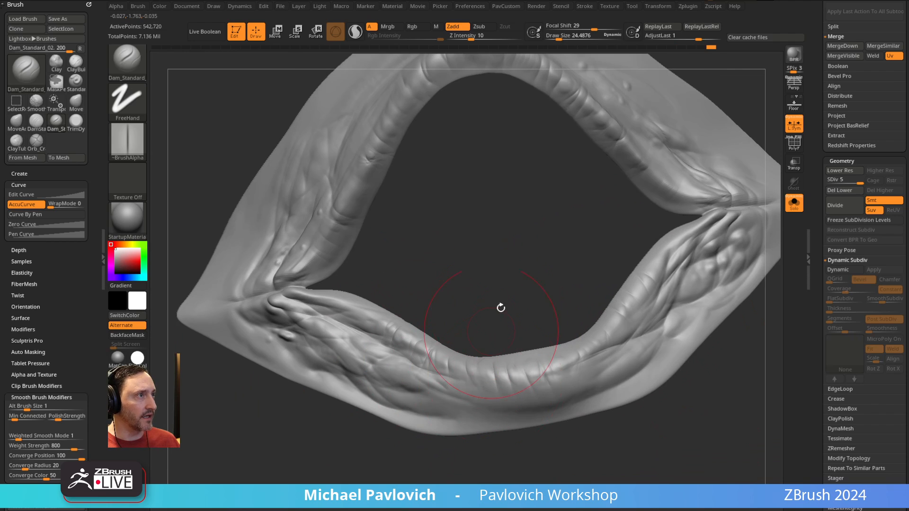
mouse_move(501, 308)
right_mouse_down()
mouse_move(519, 276)
mouse_move(546, 278)
mouse_move(523, 294)
mouse_move(533, 245)
right_mouse_up()
mouse_move(497, 189)
right_mouse_down()
mouse_move(499, 312)
mouse_move(535, 317)
mouse_move(649, 152)
mouse_move(417, 343)
mouse_move(645, 377)
mouse_move(675, 411)
mouse_move(614, 314)
right_mouse_up()
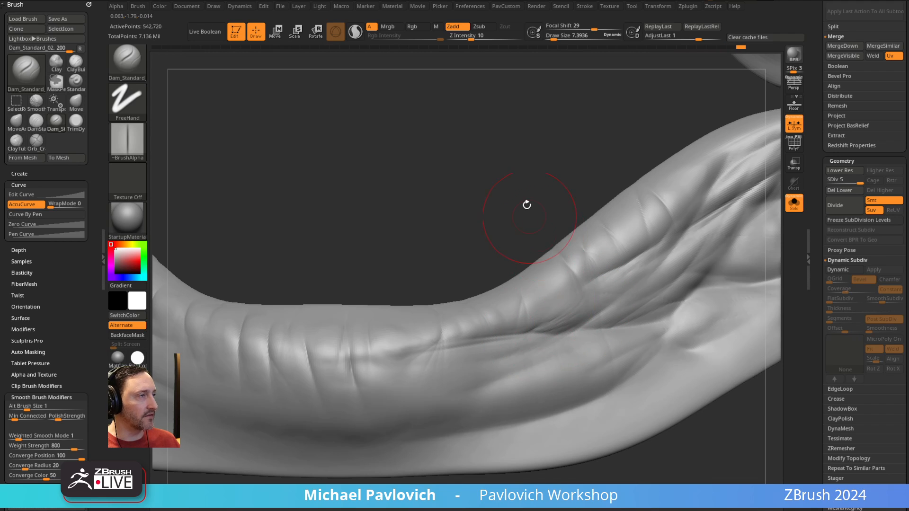
- Carve small creases across the right side of the upper lip's rim at draw sizes of about 24 and 14
right_click_drag(525, 205, 550, 316, "ctrl")
key("s")
left_click_drag(549, 316, 535, 308)
mouse_move(661, 216)
right_mouse_down("ctrl")
mouse_move(363, 178)
mouse_move(426, 205)
mouse_move(483, 287)
mouse_move(512, 301)
mouse_move(468, 306)
mouse_move(695, 169)
mouse_move(691, 142)
mouse_move(486, 223)
mouse_move(498, 257)
right_mouse_up("ctrl")
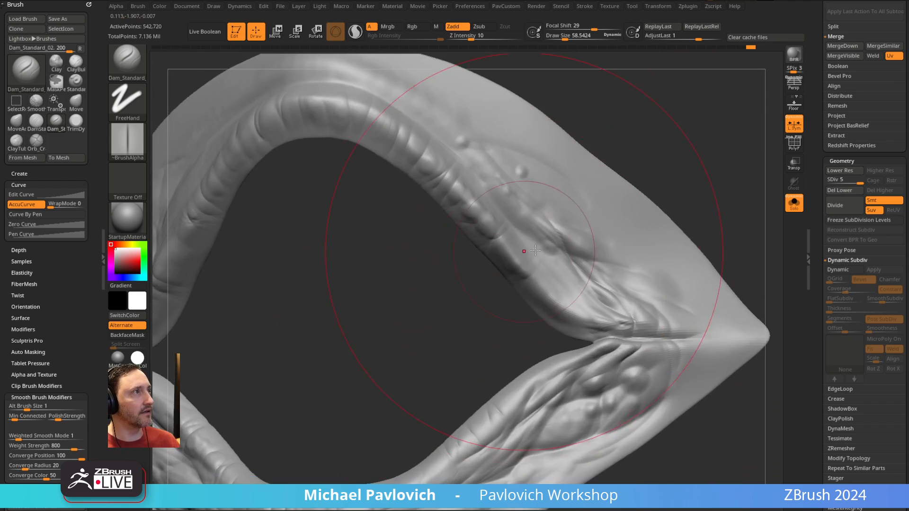
key("s")
left_click_drag(521, 257, 498, 258)
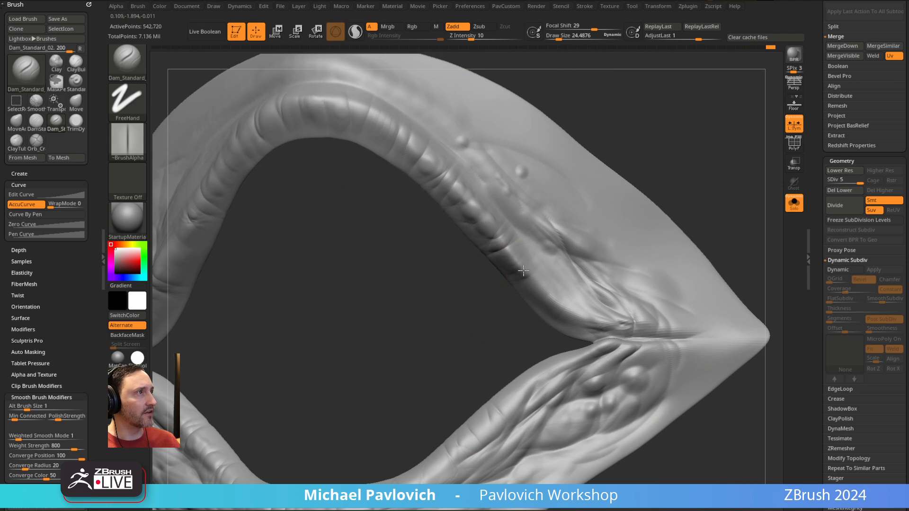
mouse_move(568, 268)
right_mouse_down()
mouse_move(535, 309)
mouse_move(589, 324)
right_mouse_up()
key("bracketleft")
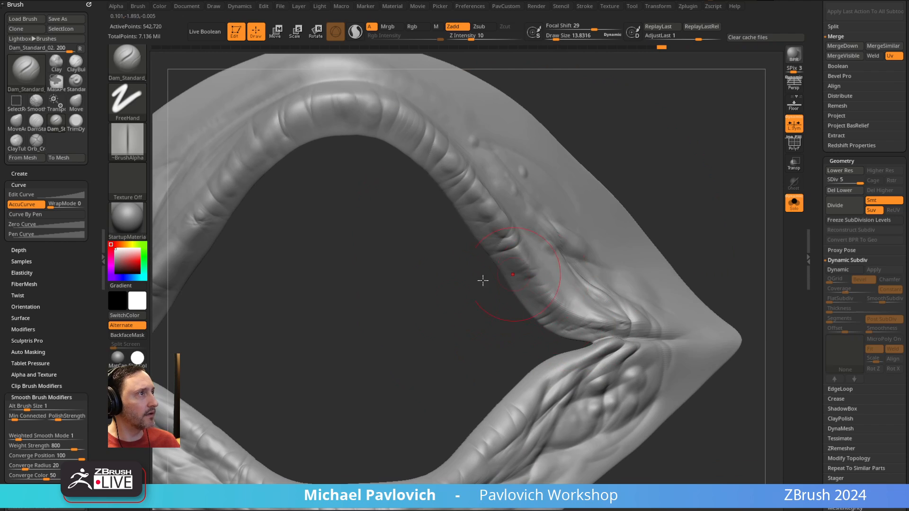
- Tighten the crease at the left corner of the mouth with the Pinch brush
right_click_drag(265, 345, 526, 317, "alt")
right_click_drag(337, 329, 323, 335)
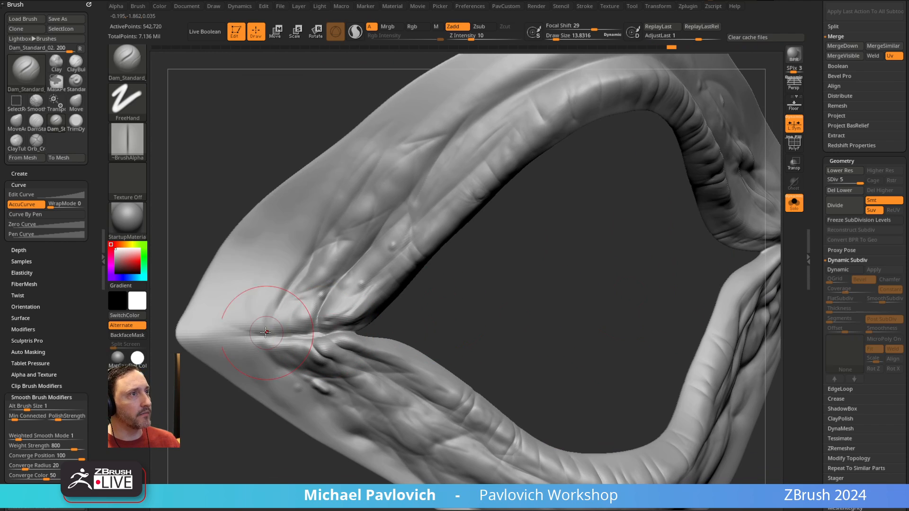
mouse_move(435, 362)
right_mouse_down()
mouse_move(452, 327)
mouse_move(303, 322)
right_mouse_up()
key("b")
key("p")
key("i")
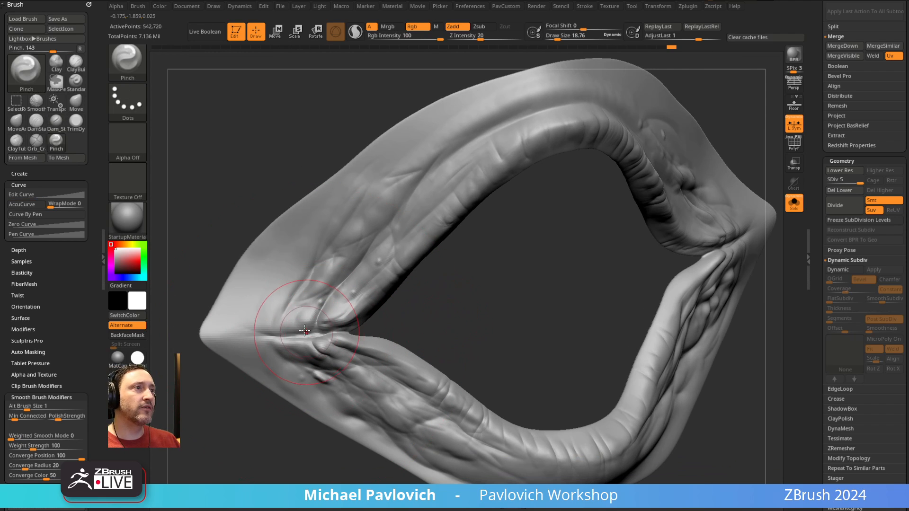
left_click_drag(318, 328, 350, 334)
right_click_drag(505, 332, 508, 303)
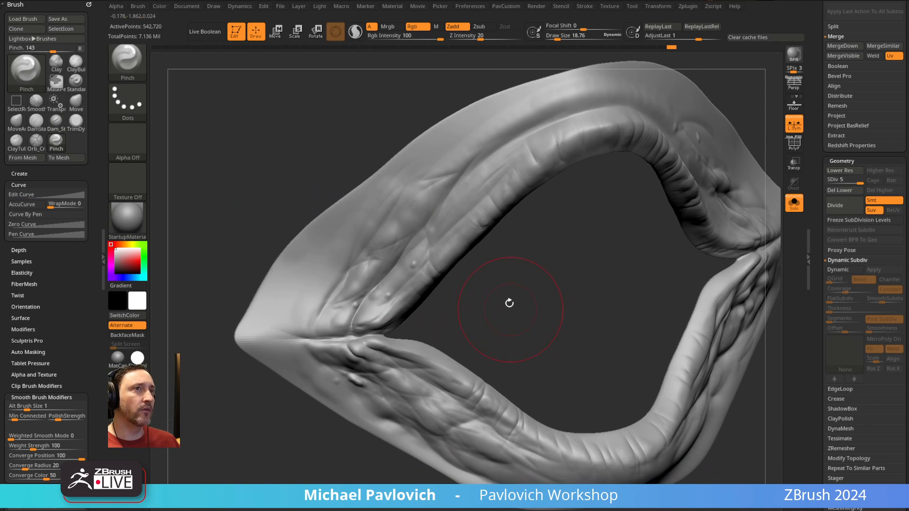
- Set the Pinch brush's elasticity Simulation Iterations to 100
key("shift")
scroll(47, 289, "down", 1)
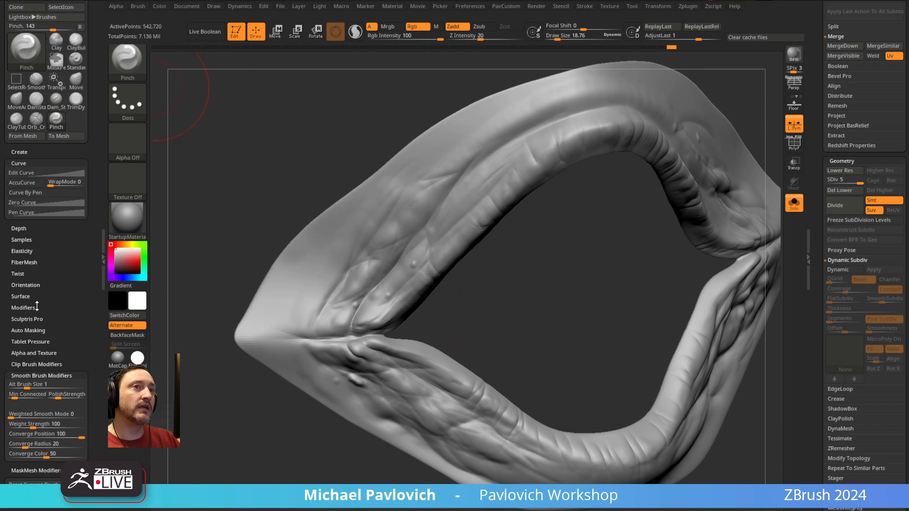
left_click(25, 251)
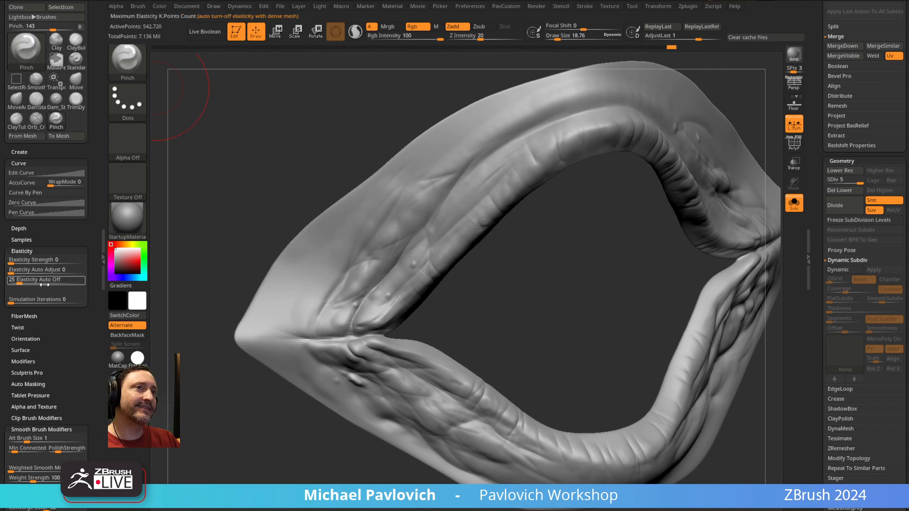
left_click(80, 301)
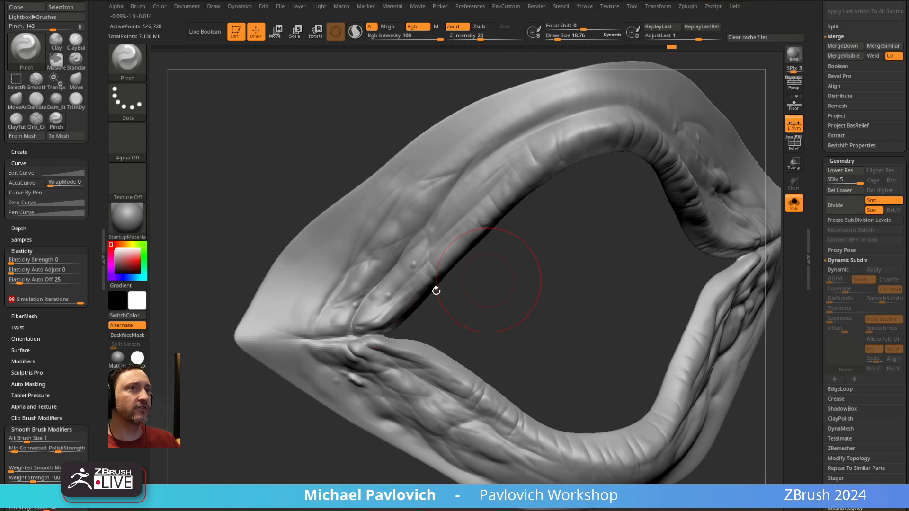
left_click(83, 300)
- Try a simulated pinch stroke on the left mouth corner of the full mesh
mouse_move(535, 296)
left_mouse_down()
mouse_move(537, 268)
mouse_move(554, 256)
left_mouse_up()
left_click_drag(331, 301, 360, 300)
key("ctrl+z")
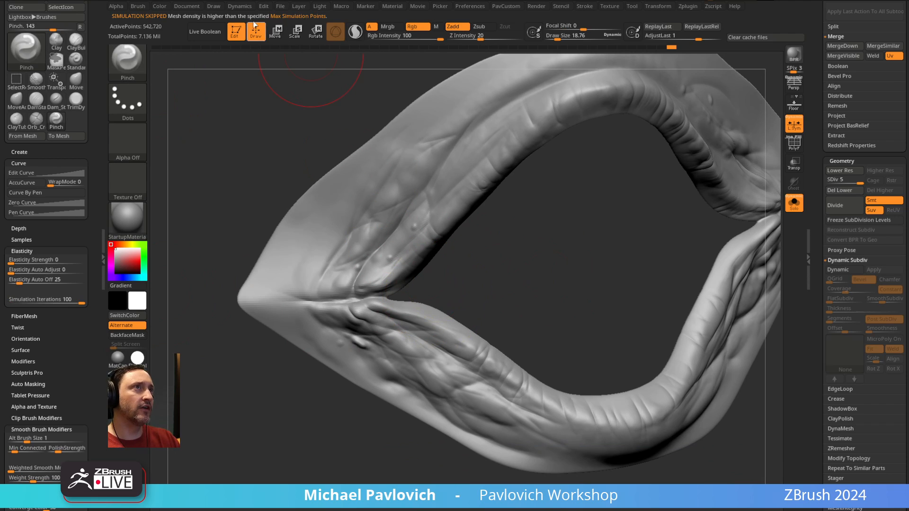
- Dock the Dynamics palette in the side tray above the Brush palette
left_click_drag(547, 244, 542, 240)
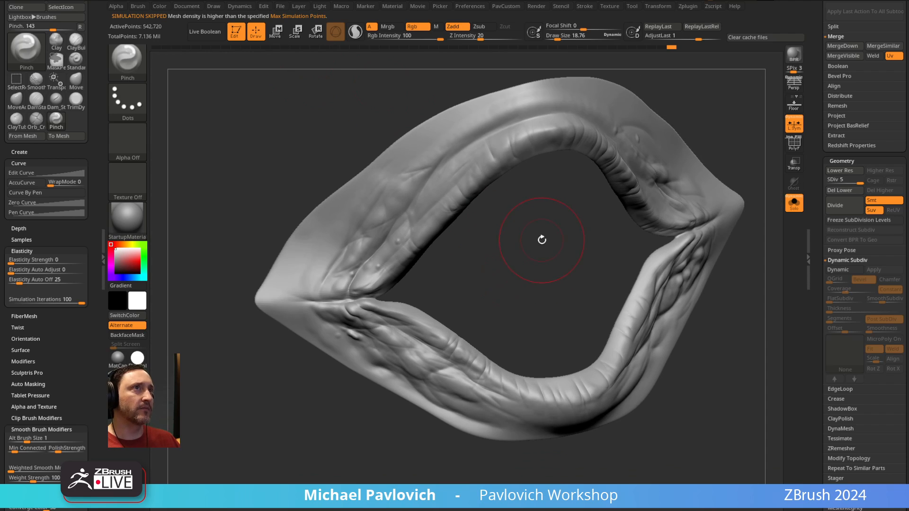
left_click(241, 10)
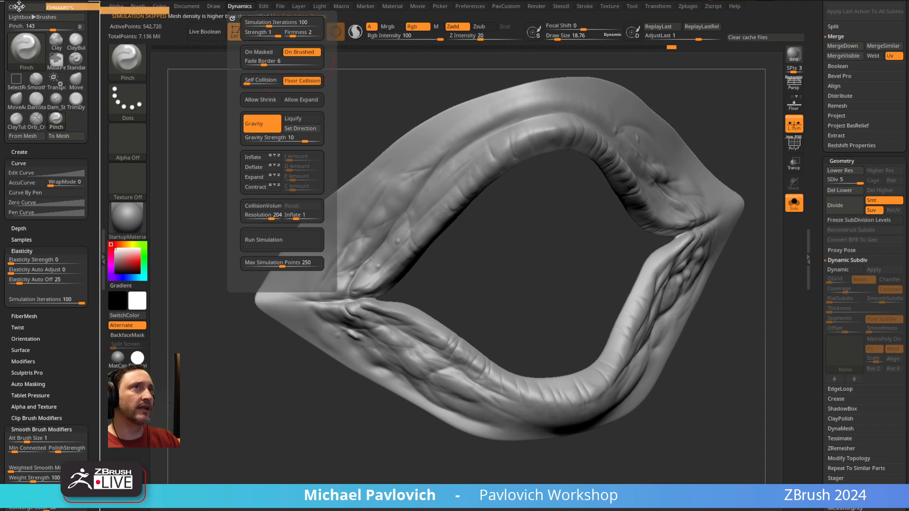
left_click_drag(229, 19, 26, 15)
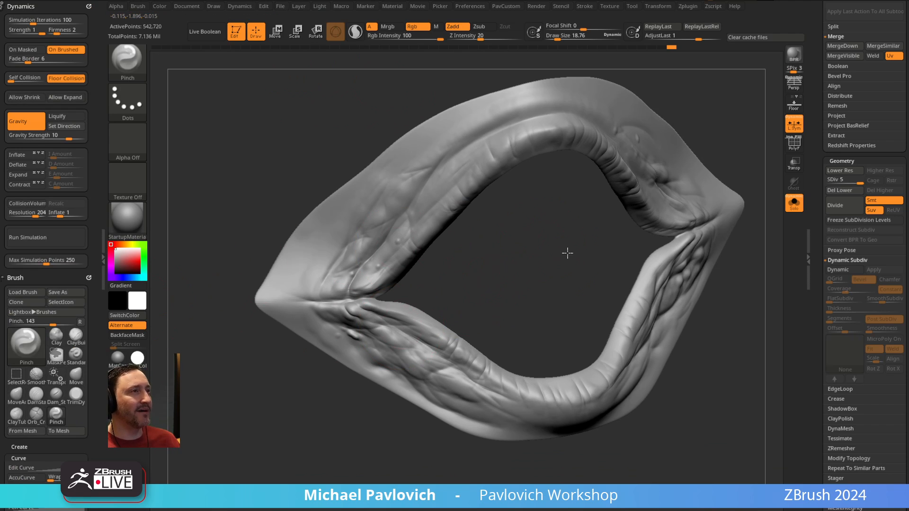
mouse_move(567, 253)
left_mouse_down()
mouse_move(570, 264)
mouse_move(572, 256)
left_mouse_up()
left_click_drag(199, 194, 493, 334, "ctrl+shift")
left_click_drag(595, 330, 556, 299)
left_click(554, 273, "ctrl+shift")
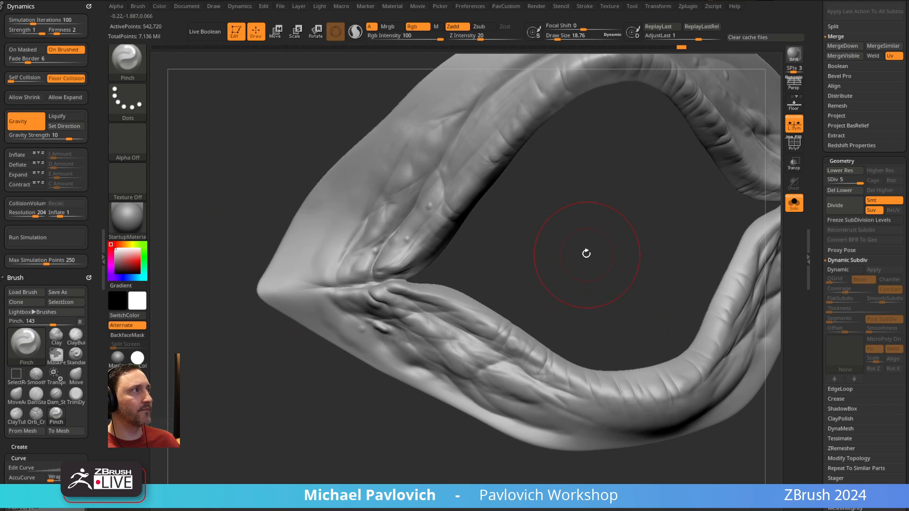
key("f")
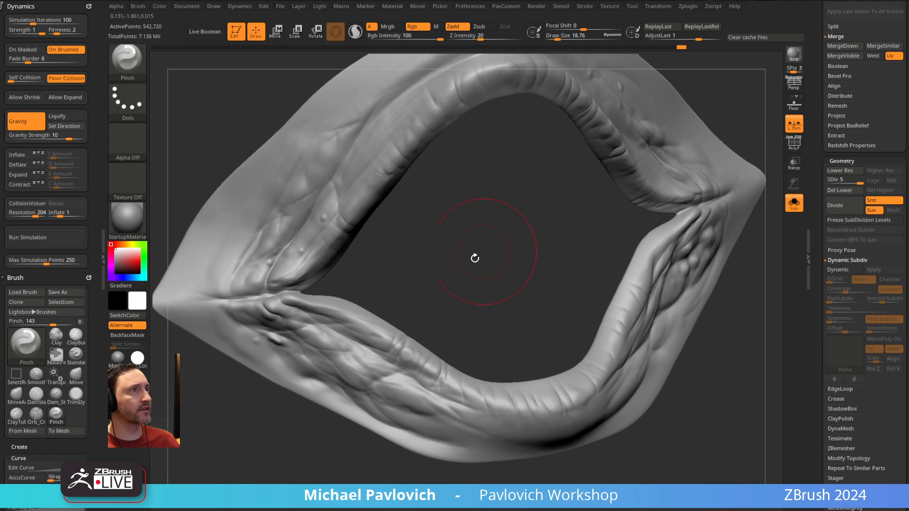
- Isolate the mouth corners by hiding the rest of the lip mesh
left_click_drag(474, 257, 539, 272, "alt")
left_click_drag(184, 205, 534, 341, "ctrl+shift")
left_click_drag(526, 305, 547, 293, "alt")
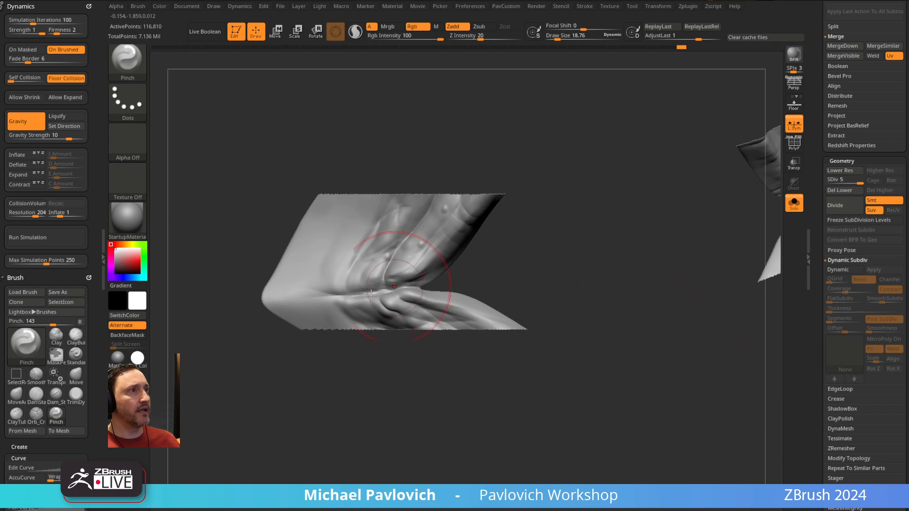
- Try a simulated pinch stroke down the crease of the isolated mouth corner
mouse_move(398, 284)
left_mouse_down()
mouse_move(373, 293)
mouse_move(379, 308)
left_mouse_up()
left_click_drag(523, 260, 564, 270, "alt")
key("ctrl+z")
key("ctrl+z")
- Reduce the Pinch draw size to about 14 and try a short stroke above the mouth corner's crease
key("s")
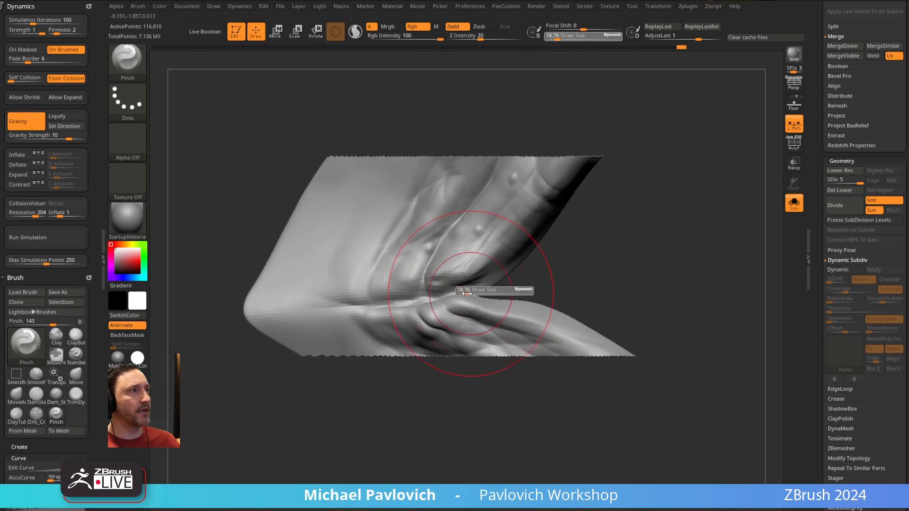
left_click_drag(468, 293, 462, 293)
mouse_move(406, 272)
left_mouse_down()
mouse_move(410, 285)
mouse_move(397, 276)
mouse_move(426, 251)
mouse_move(433, 261)
left_mouse_up()
left_click_drag(543, 257, 527, 256)
key("ctrl+z")
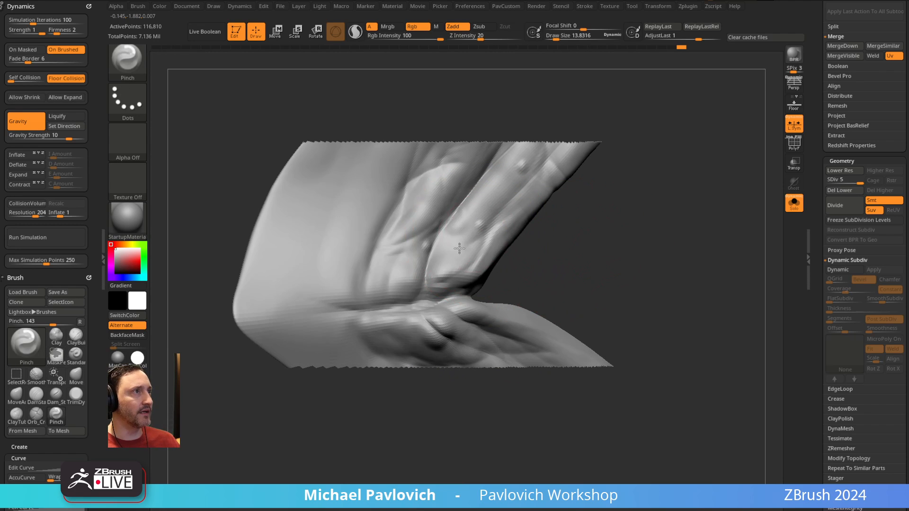
- Try a broad simulated pinch stroke from the upper lip's rim across to the cheek side of the corner
mouse_move(459, 248)
left_mouse_down()
mouse_move(417, 242)
mouse_move(374, 270)
left_mouse_up()
left_click_drag(544, 258, 572, 257)
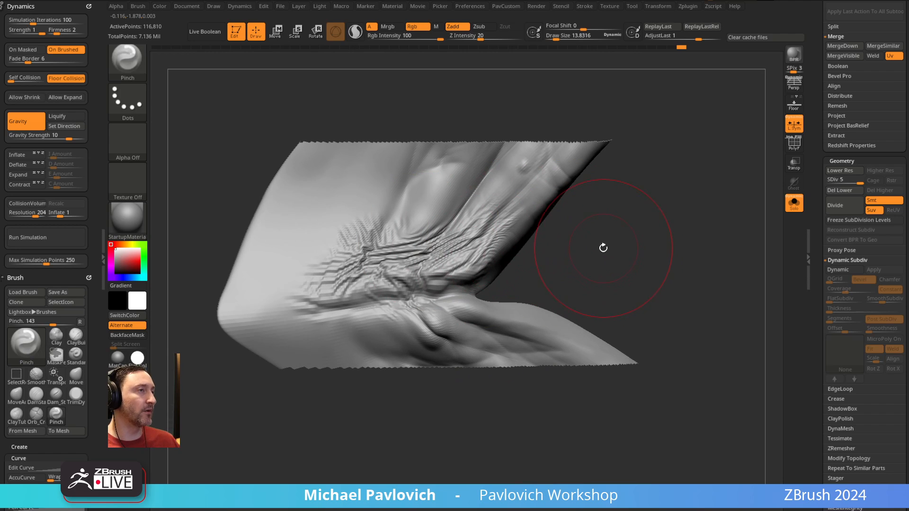
key("ctrl+z")
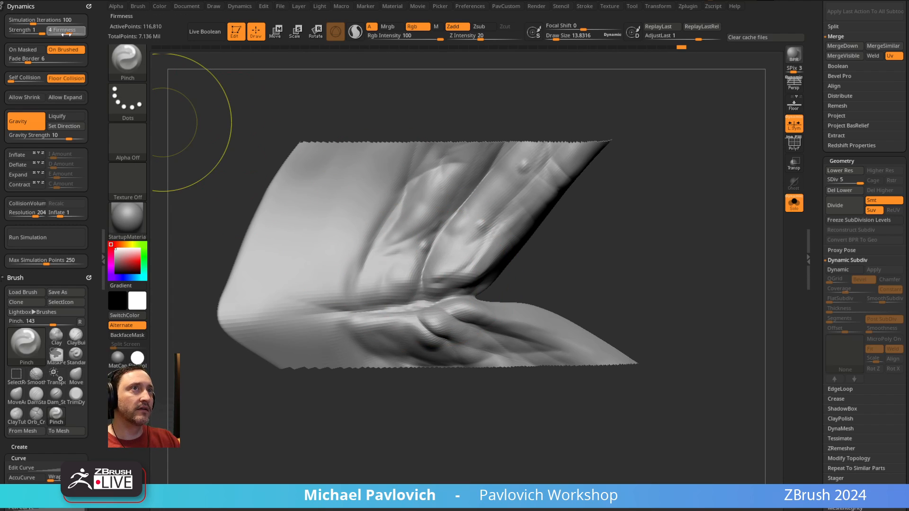
- Try a simulated pinch stroke along the mouth corner's horizontal crease with Firmness at 3
left_click_drag(400, 294, 445, 294)
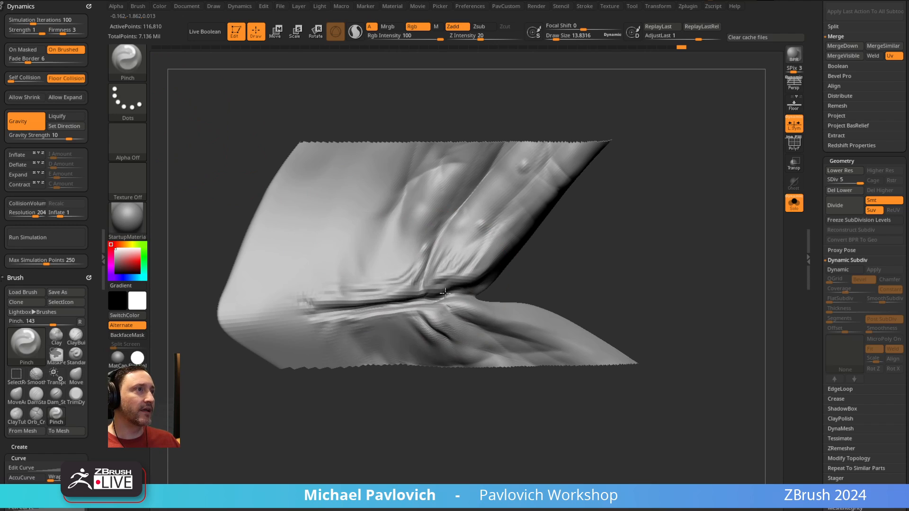
key("shift+d")
key("shift+d")
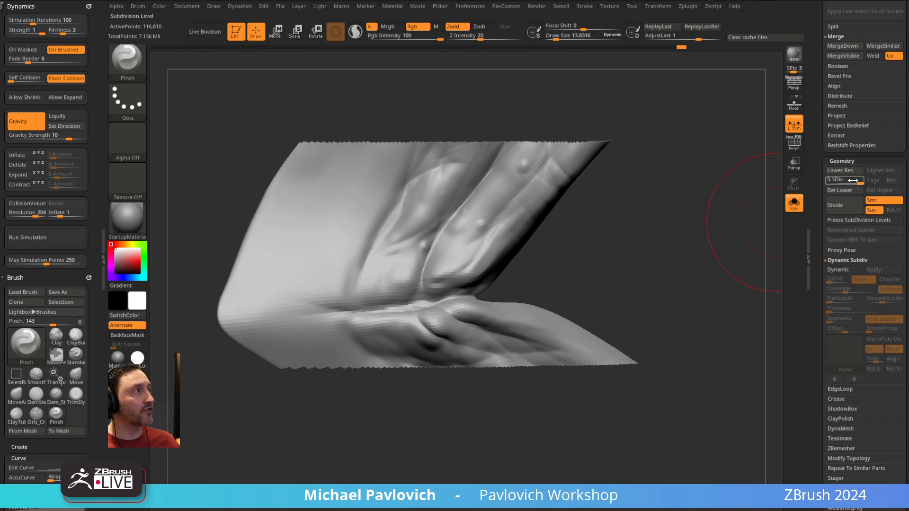
- Lower the mesh to subdivision level 3 and try a pinch stroke along the mouth corner's crease
left_click(845, 180)
mouse_move(466, 288)
left_mouse_down()
mouse_move(384, 300)
mouse_move(445, 293)
left_mouse_up()
key("ctrl+z")
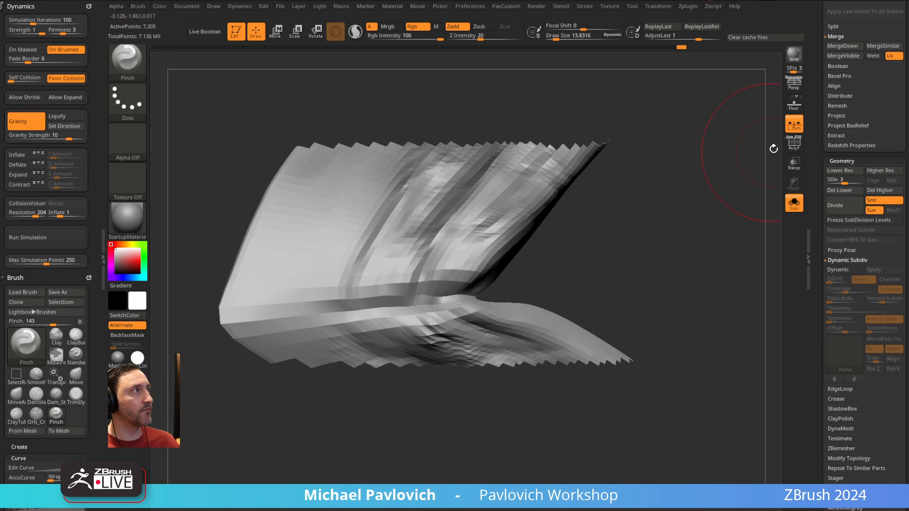
- Display the full lip mesh with its polygon wireframe at subdivision level 1 and examine the base topology
left_click(787, 144)
key("1")
left_click_drag(641, 251, 765, 223)
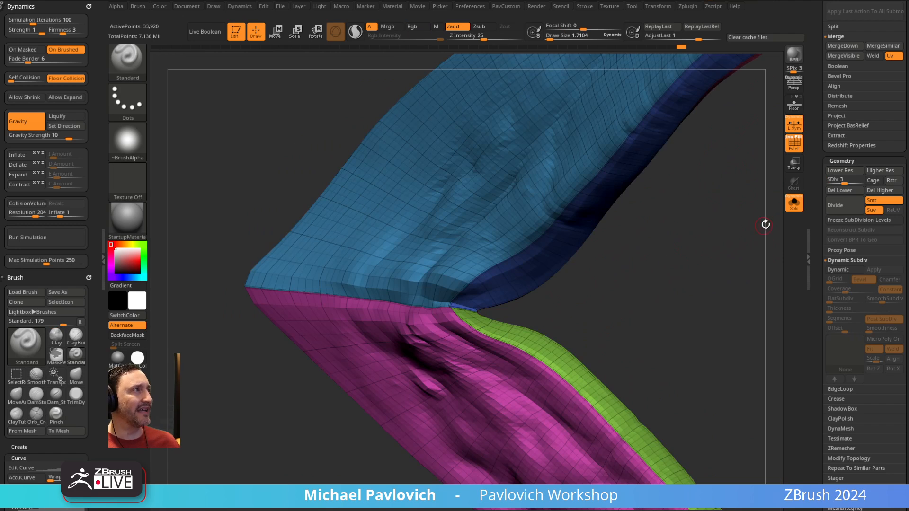
left_click(831, 181)
mouse_move(665, 306)
left_mouse_down("alt")
mouse_move(589, 312)
mouse_move(562, 289)
mouse_move(694, 239)
left_mouse_up("alt")
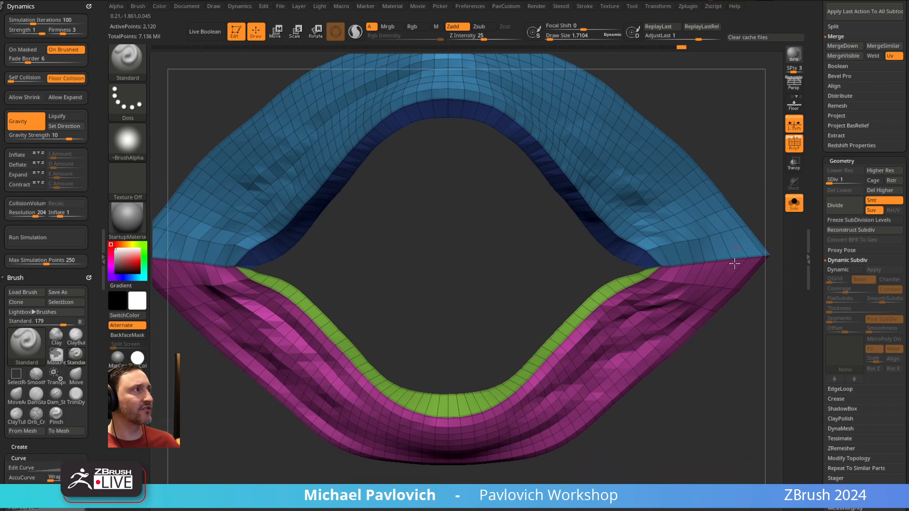
mouse_move(734, 263)
left_mouse_down()
mouse_move(738, 223)
mouse_move(720, 176)
mouse_move(599, 216)
mouse_move(671, 205)
mouse_move(638, 208)
mouse_move(697, 179)
mouse_move(746, 185)
left_mouse_up()
key("s")
left_click(696, 185)
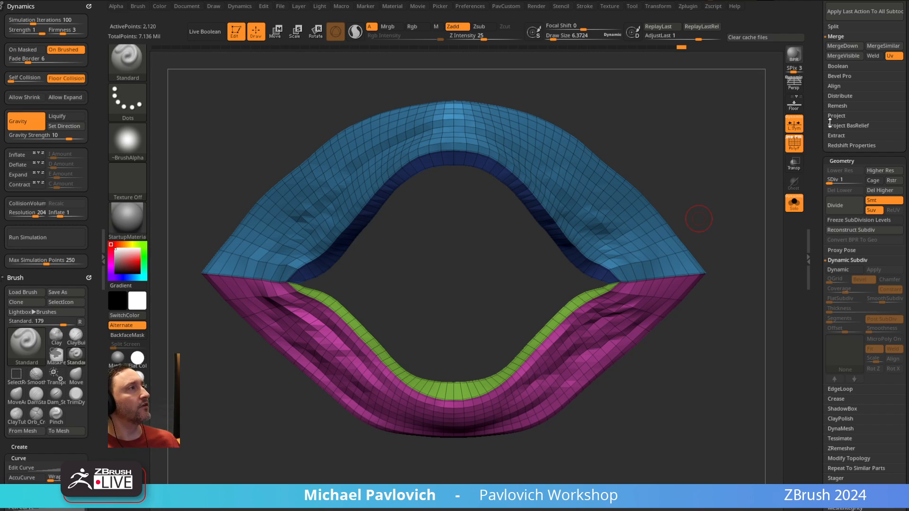
- Return the lip mesh to subdivision level 5 and hide the polygon wireframe
left_click(860, 181)
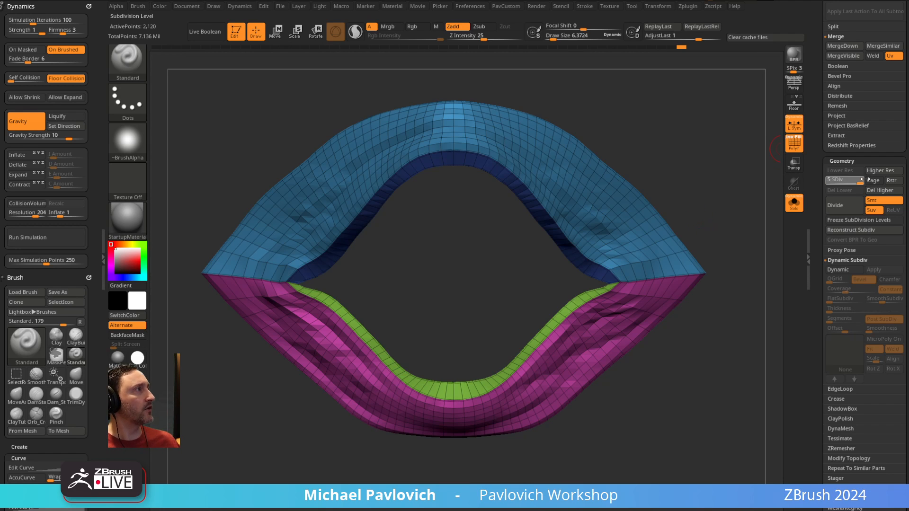
left_click(793, 143)
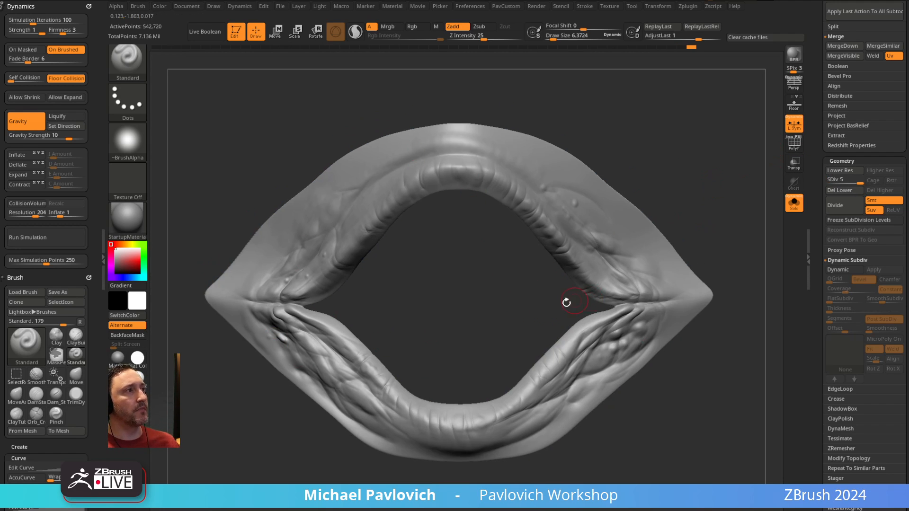
- Increase the Standard brush's Draw Size to about 9.7
key("bracketright")
key("bracketright")
key("bracketright")
key("bracketright")
key("bracketright")
key("s")
left_click_drag(536, 312, 525, 312)
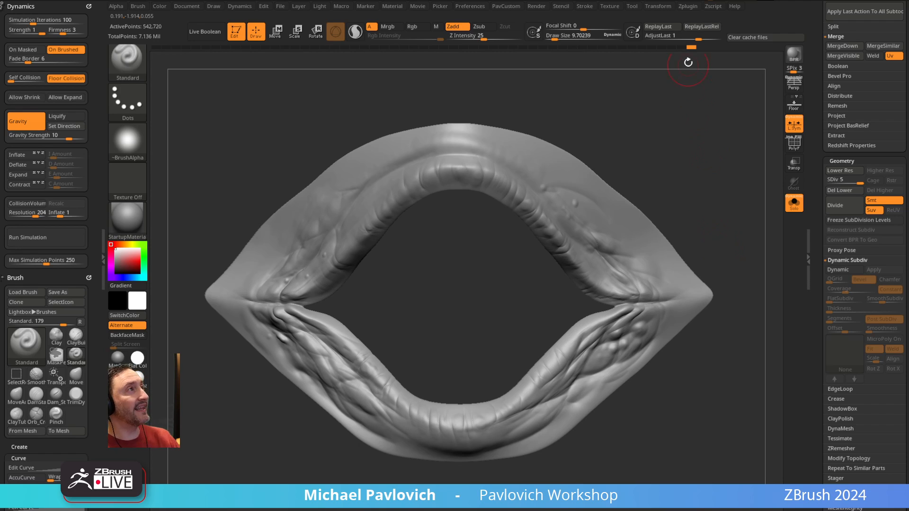
key("ctrl")
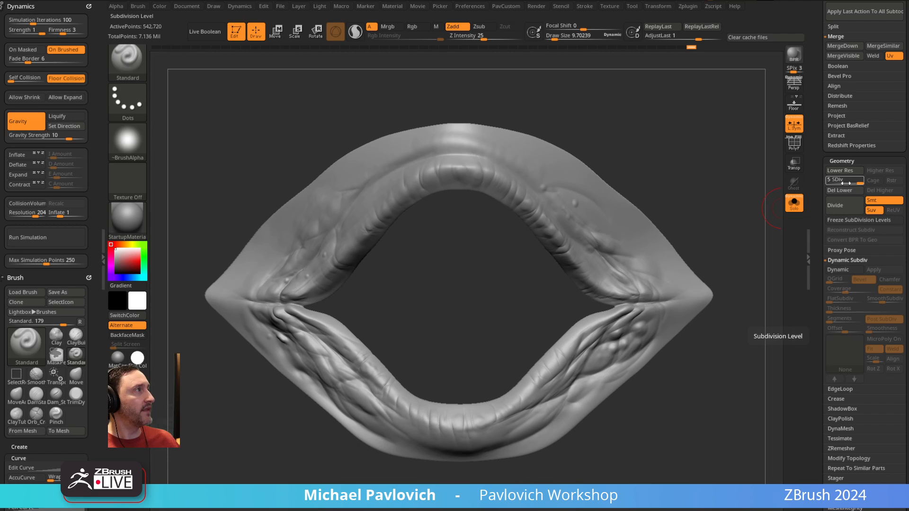
- Show the polygon wireframe and keep only subdivision level 4 of the lip mesh, deleting all lower and higher levels
left_click_drag(841, 182, 841, 181)
key("shift+f")
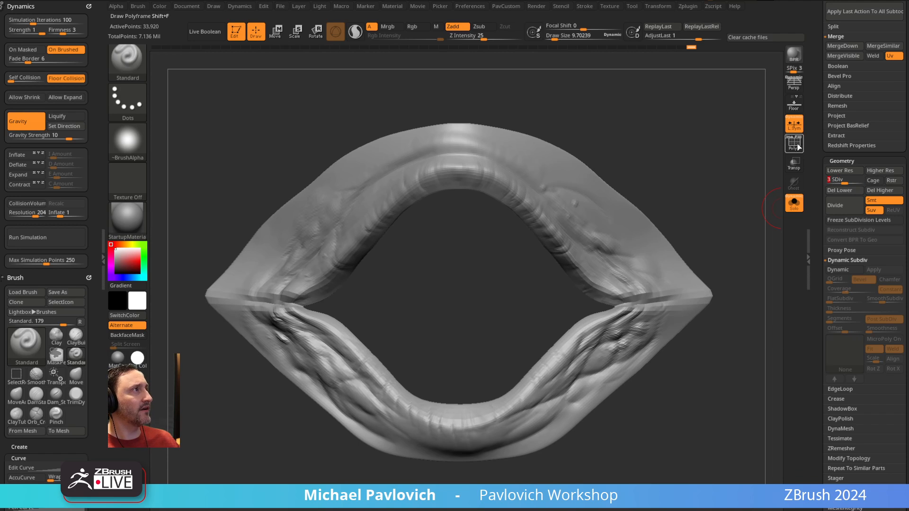
left_click_drag(738, 203, 474, 279)
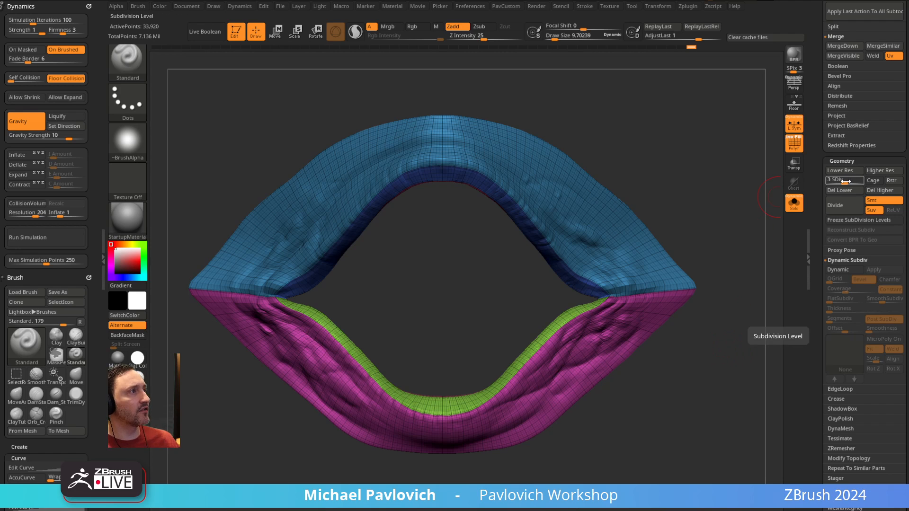
left_click_drag(841, 181, 859, 180)
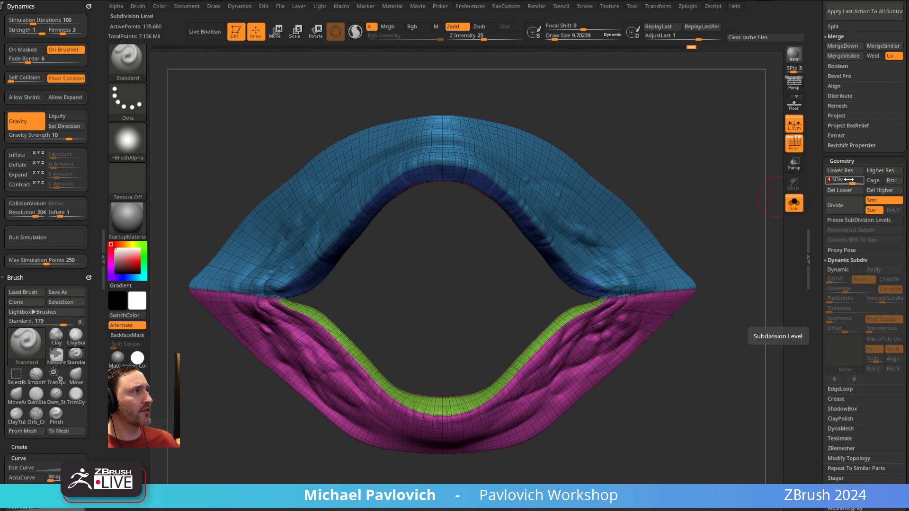
left_click(845, 201)
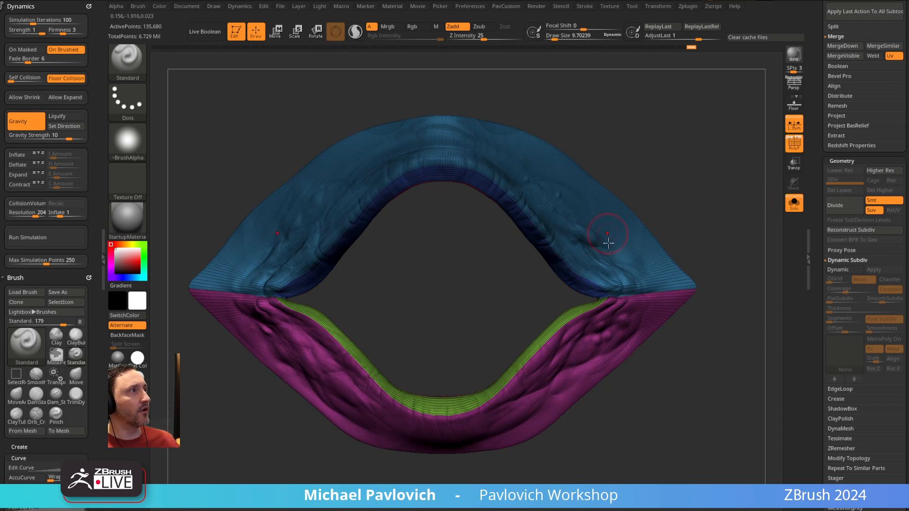
- Remesh the lips with ZRemesher using Half, Adapt, KeepGroups and an AdaptiveSize of 10
key("2")
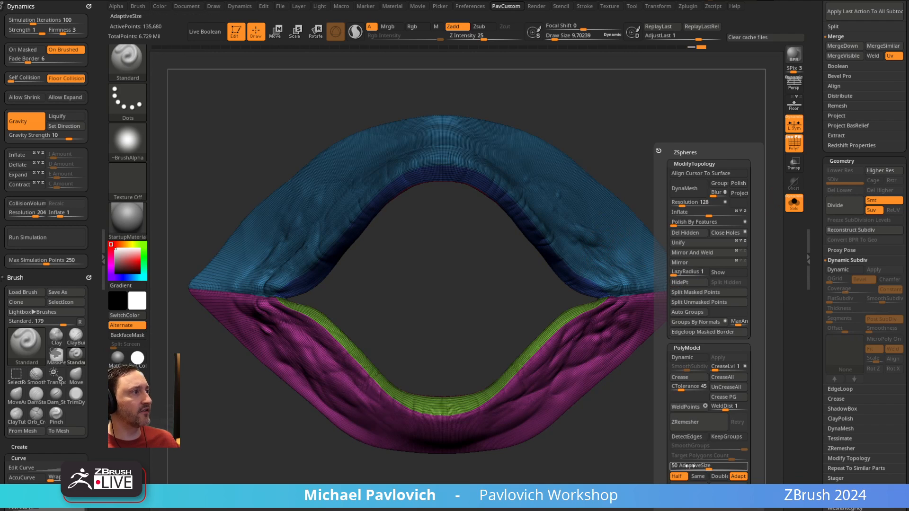
left_click_drag(696, 467, 653, 432)
key("2")
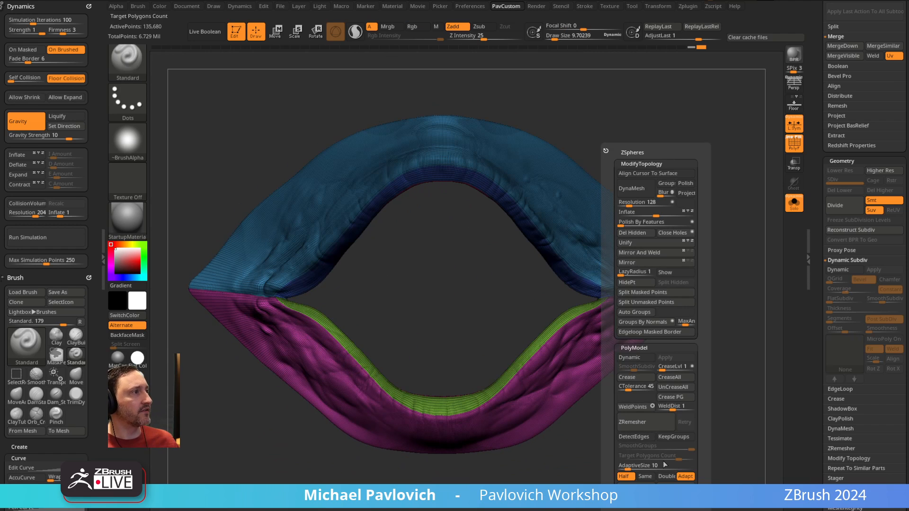
left_click(677, 438)
left_click(644, 421)
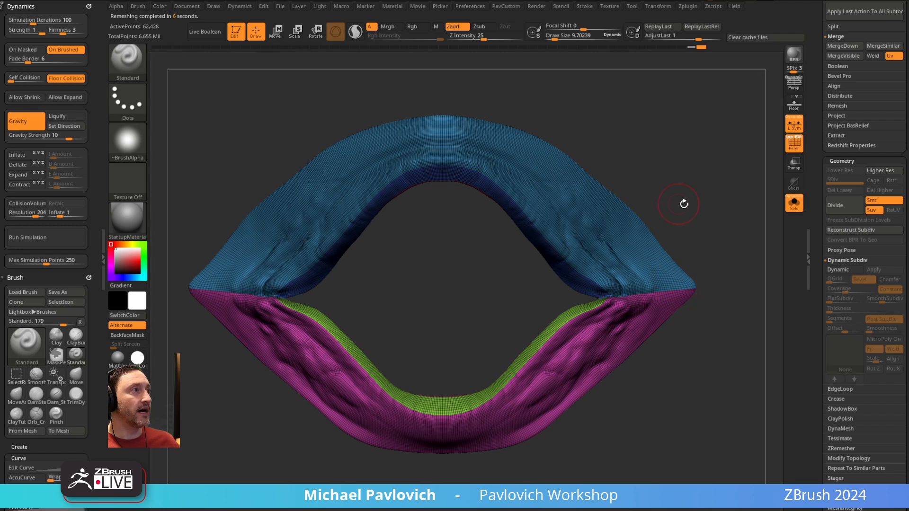
- Run ZRemesher two more times on the lip mesh with the same Half and KeepGroups options
left_click_drag(683, 203, 689, 220)
left_click_drag(704, 186, 697, 213)
key("2")
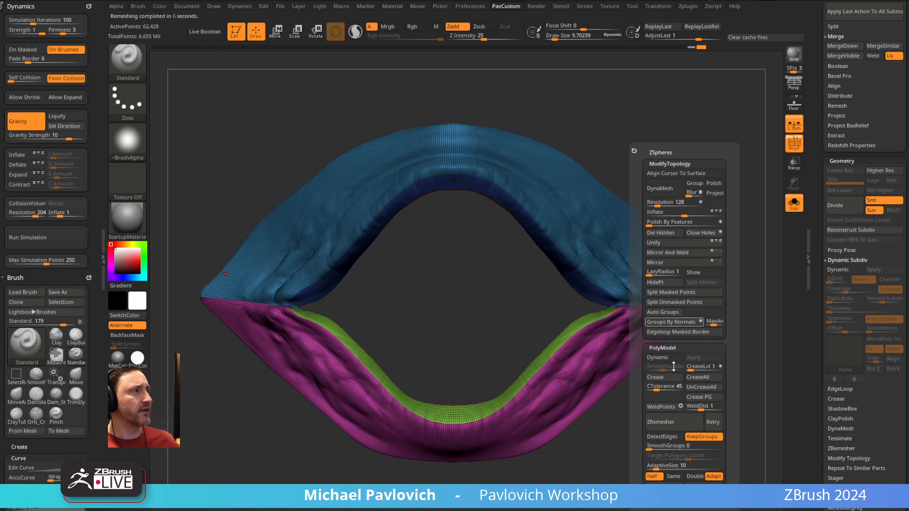
left_click(676, 422)
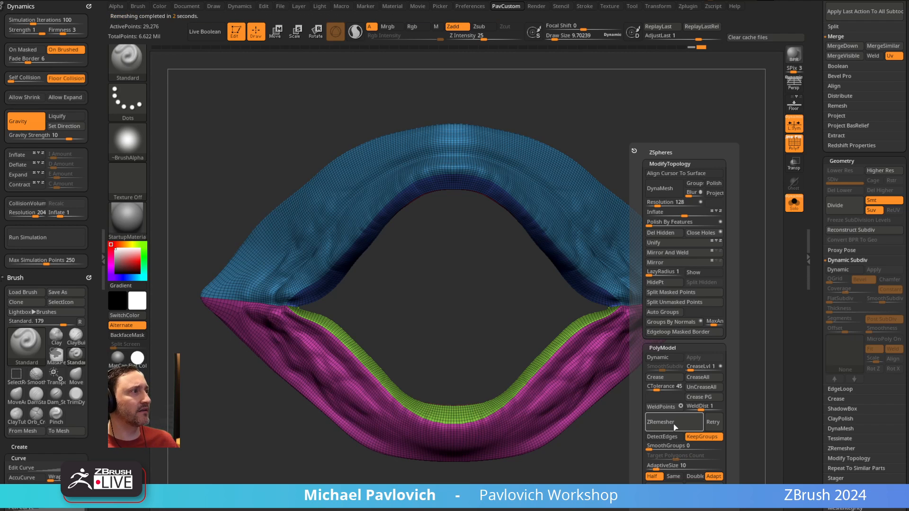
left_click(679, 423)
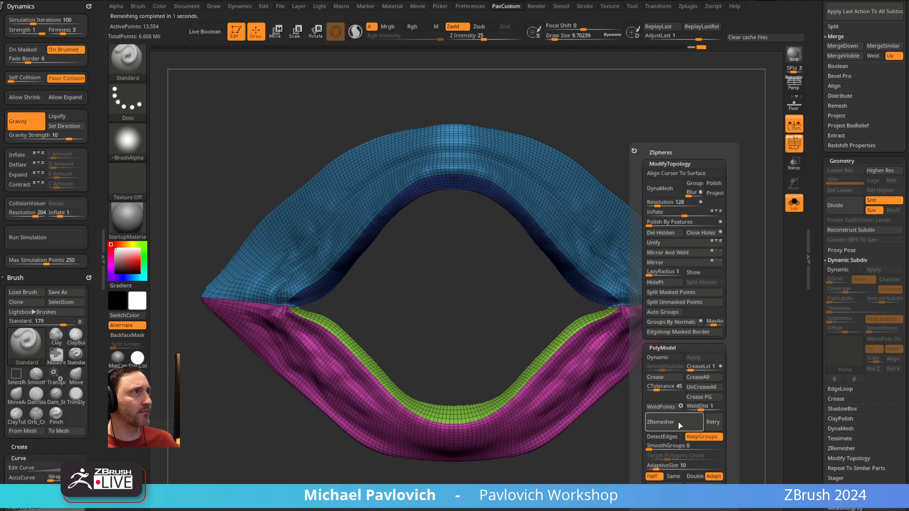
left_click_drag(731, 223, 710, 253)
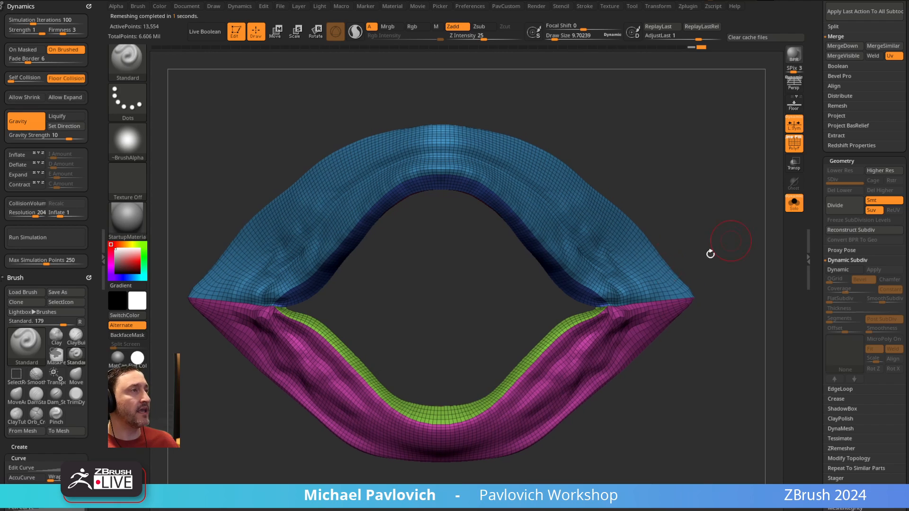
- Project the sculpted detail from the mesh's history onto the remeshed lips with Project History
left_click_drag(814, 167, 825, 203)
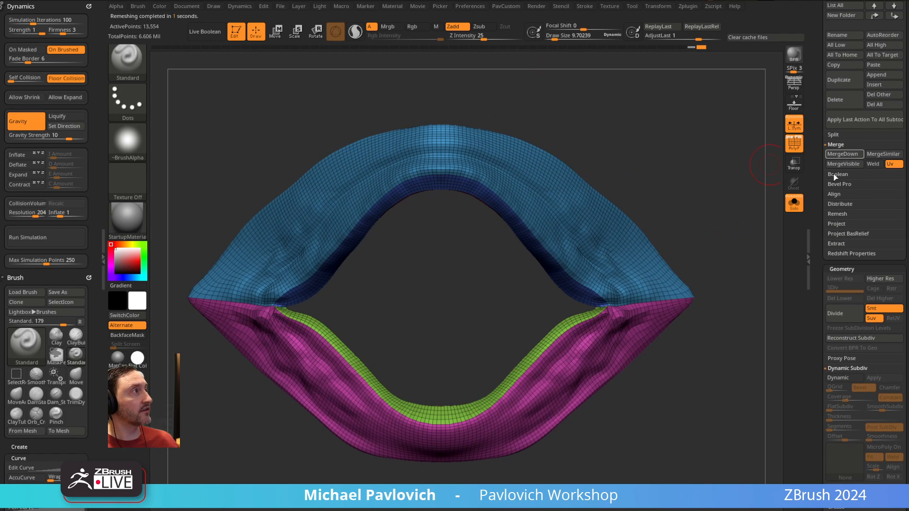
key("shift")
left_click(836, 224)
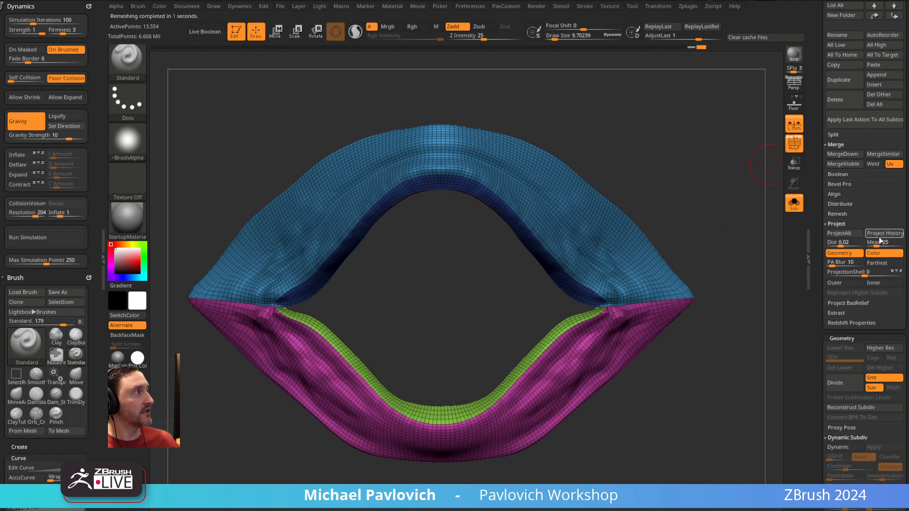
left_click(889, 235)
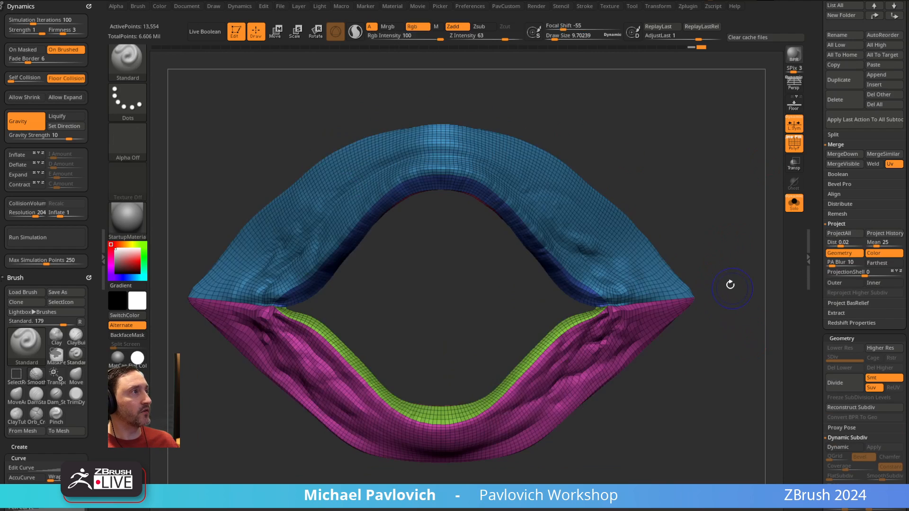
- Reduce the lip mesh by half once more with ZRemesher and project the history detail back onto it
left_click_drag(708, 261, 739, 262, "alt")
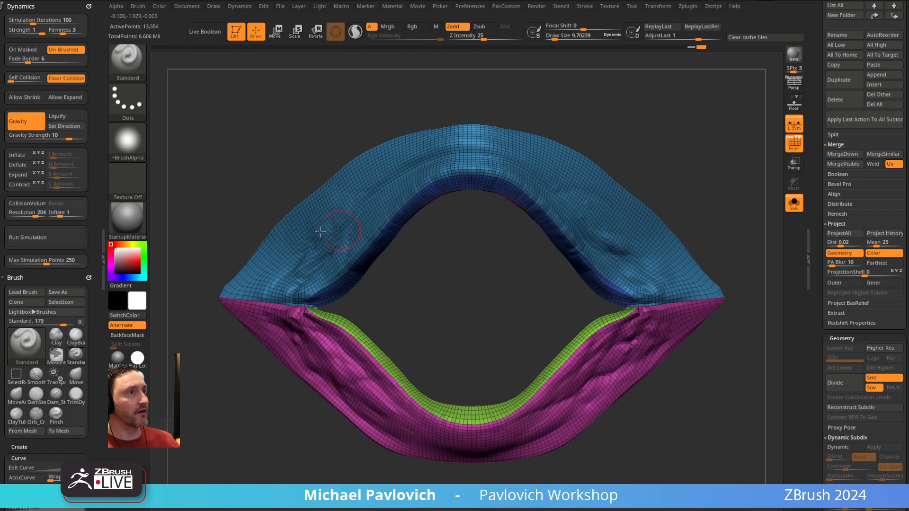
left_click_drag(677, 163, 655, 154, "alt")
key("2")
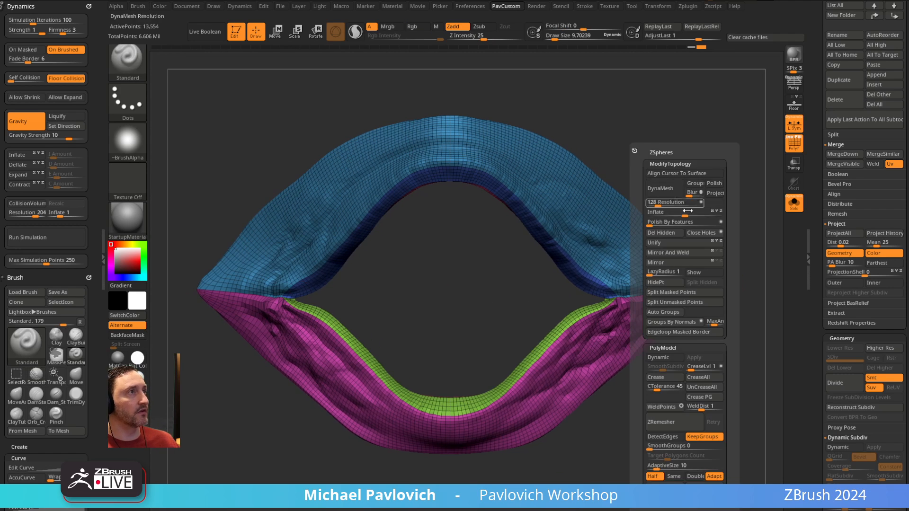
left_click(680, 422)
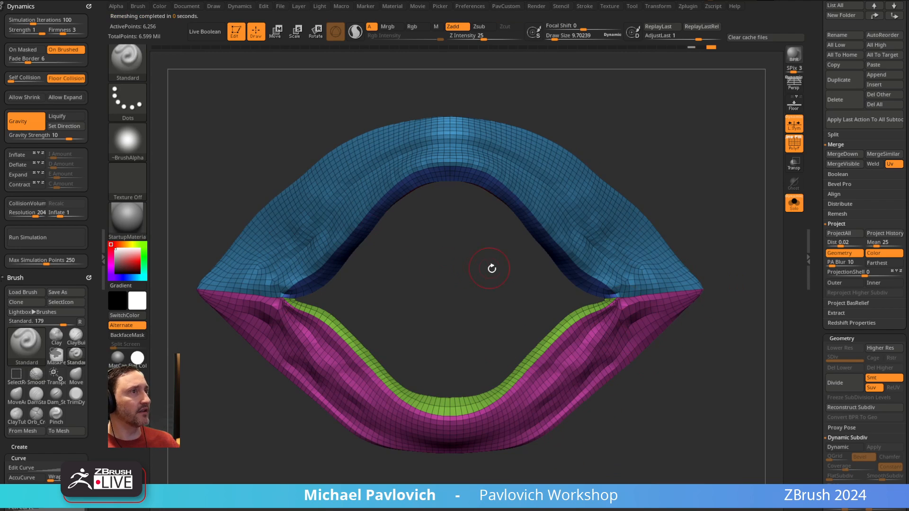
left_click_drag(662, 184, 683, 209)
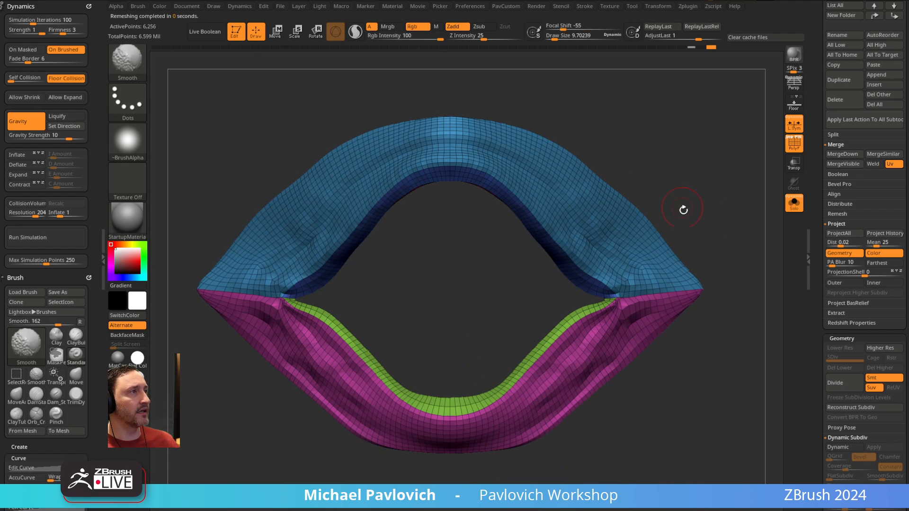
key("2")
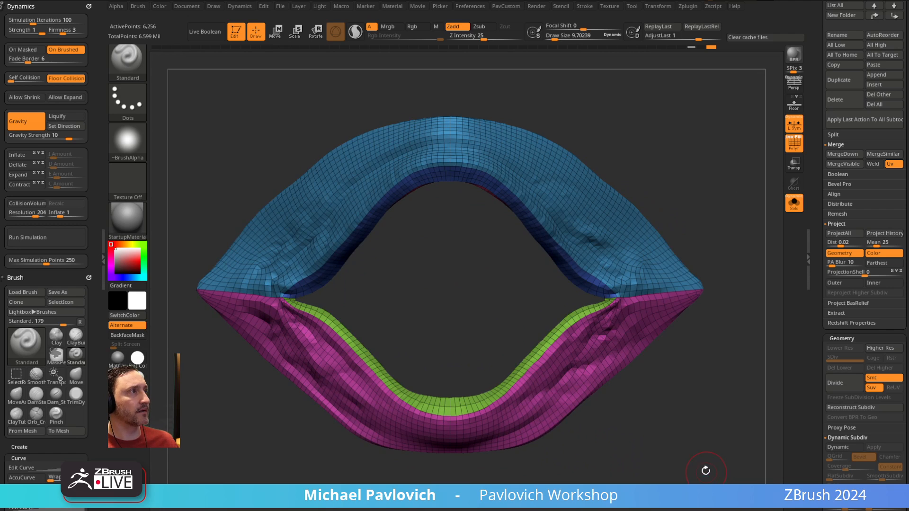
- Divide the lip mesh to subdivision level 2 and project the history detail onto that level
mouse_move(708, 200)
left_mouse_down()
mouse_move(740, 203)
mouse_move(704, 201)
mouse_move(721, 200)
left_mouse_up()
key("ctrl+d")
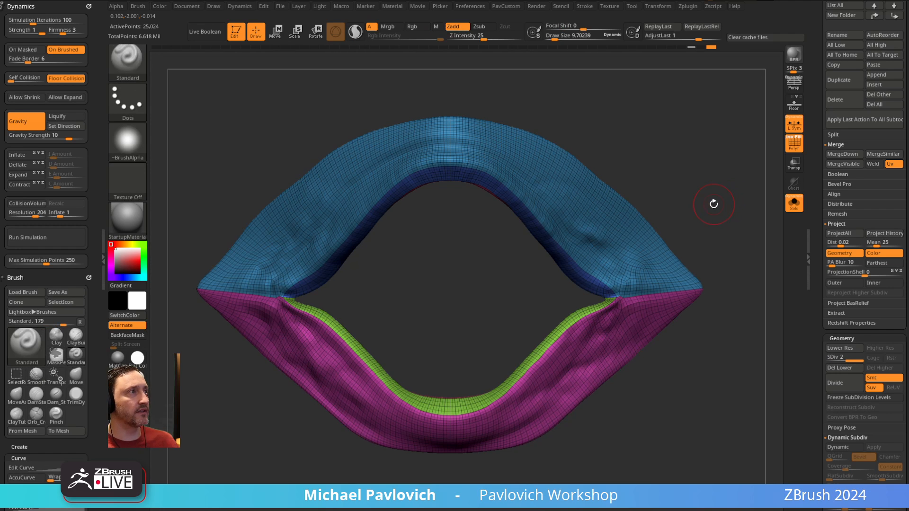
scroll(842, 214, "down", 5)
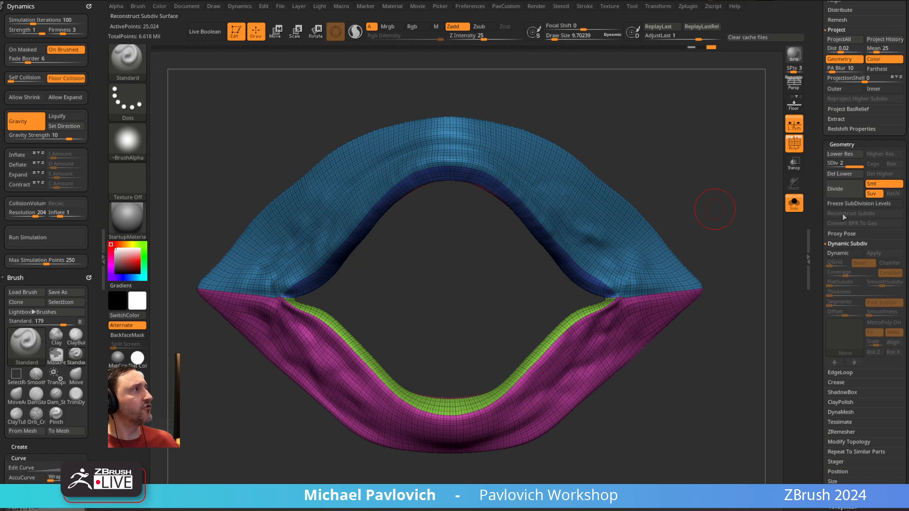
key("space")
left_click(754, 436)
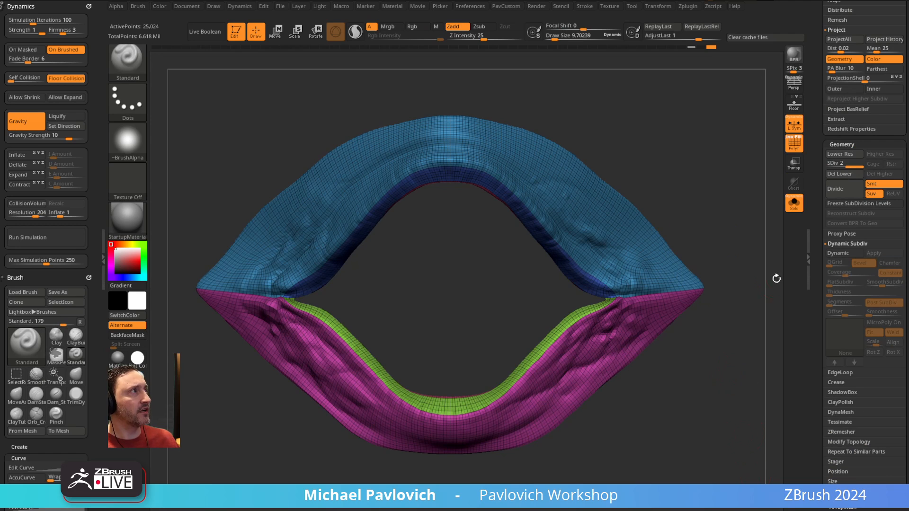
- Hide the polygon wireframe and divide the lips up to subdivision level 4, projecting the history detail onto each new level
left_click(794, 144)
key("ctrl+d")
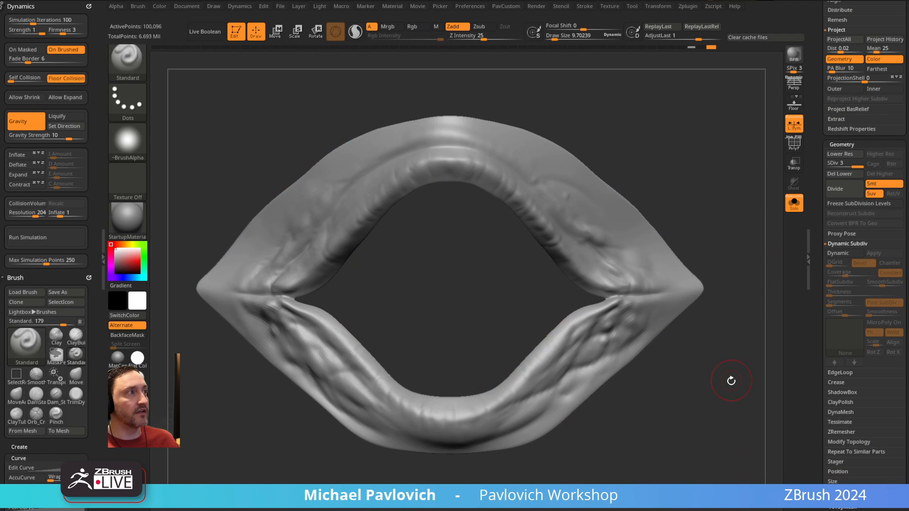
key("space")
key("ctrl+d")
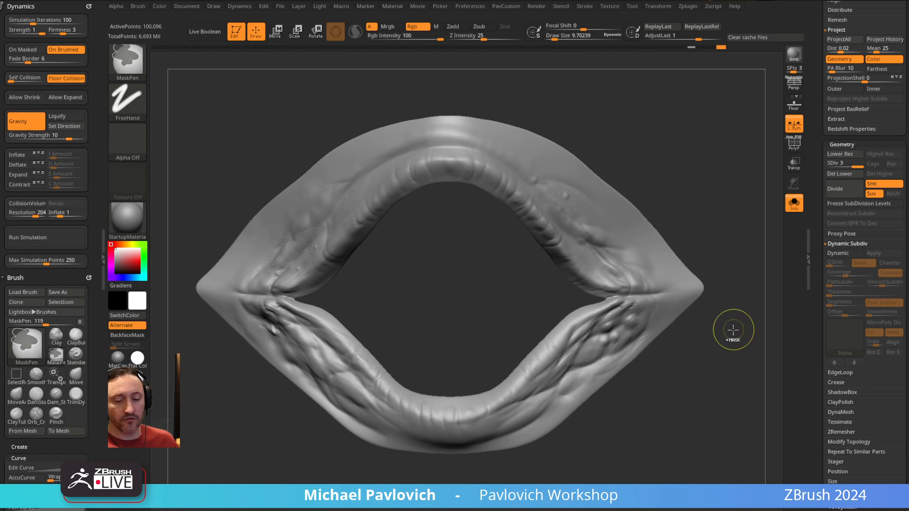
key("space")
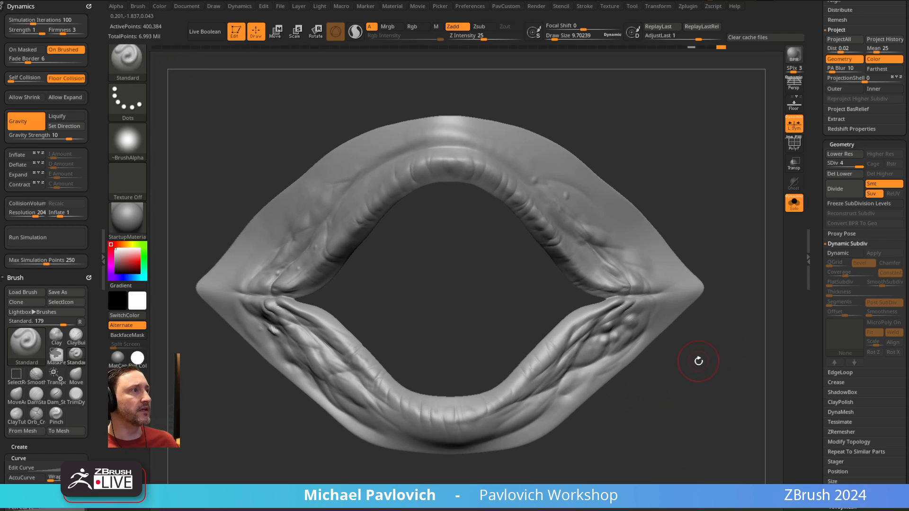
- Inflate the inner rim of the upper lip using the Inflat brush with Z Intensity 10 and a Draw Size of about 18.8
left_click_drag(458, 306, 503, 310, "alt")
mouse_move(448, 274)
left_mouse_down("alt")
mouse_move(489, 345)
mouse_move(531, 208)
left_mouse_up("alt")
mouse_move(614, 100)
left_mouse_down("alt")
mouse_move(635, 156)
mouse_move(655, 123)
mouse_move(618, 150)
left_mouse_up("alt")
key("b")
key("d")
key("s")
key("bracketleft")
key("s")
left_click_drag(425, 288, 430, 286)
left_click_drag(588, 142, 584, 166)
key("b")
key("i")
key("n")
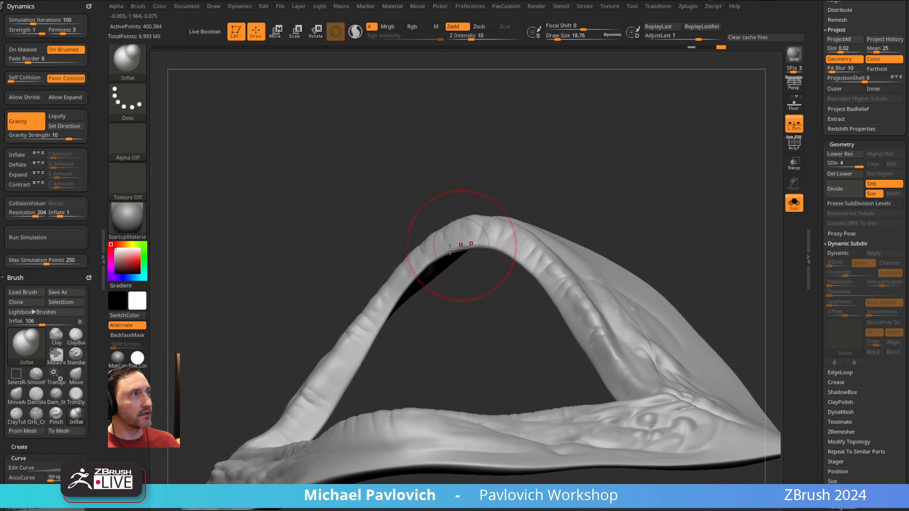
left_click_drag(495, 284, 463, 253)
mouse_move(385, 229)
left_mouse_down()
mouse_move(452, 349)
mouse_move(383, 315)
left_mouse_up()
- Inflate the inner rims of both lips around the mouth opening with the Draw Size reduced to about 8.5
key("bracketleft")
left_click_drag(361, 346, 379, 311)
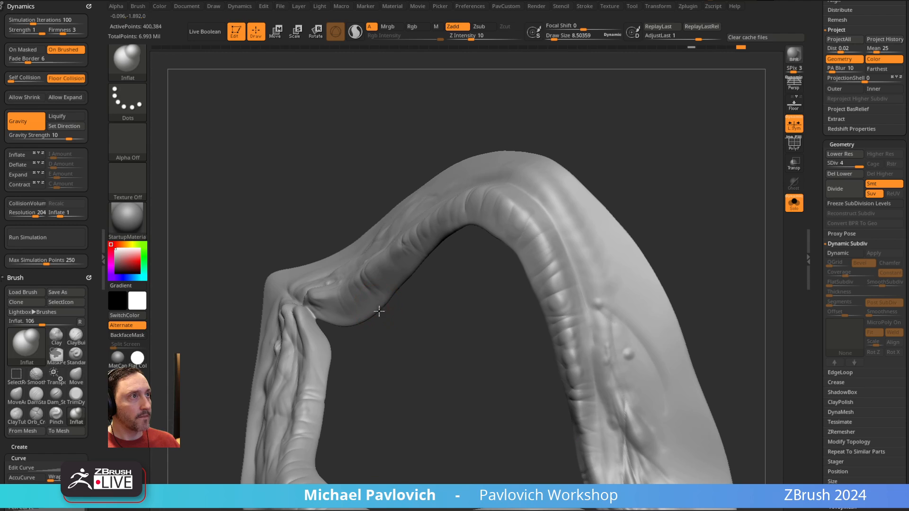
left_click_drag(314, 318, 314, 283)
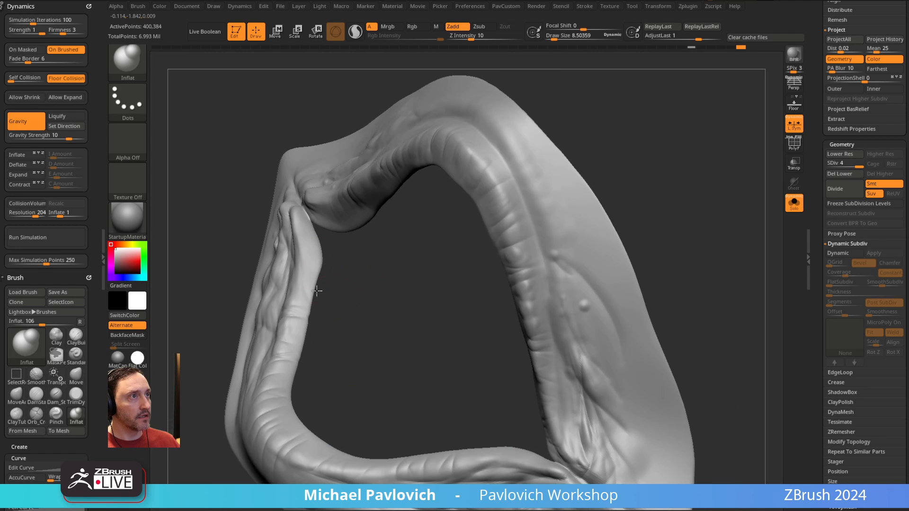
left_click_drag(330, 426, 359, 341)
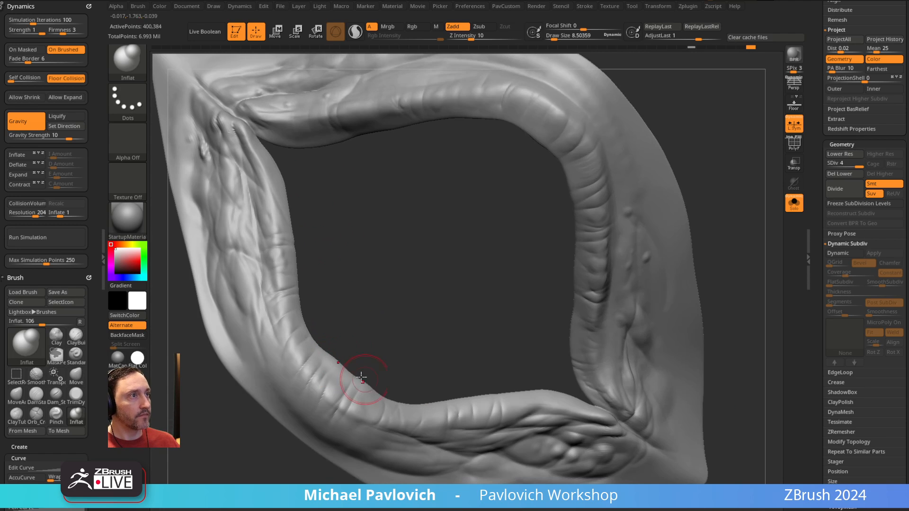
left_click_drag(374, 383, 363, 459)
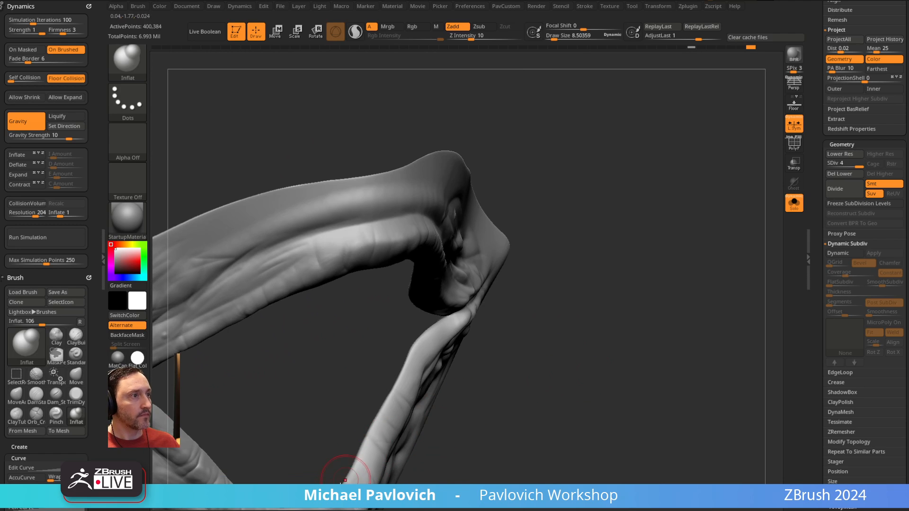
left_click_drag(415, 300, 551, 234)
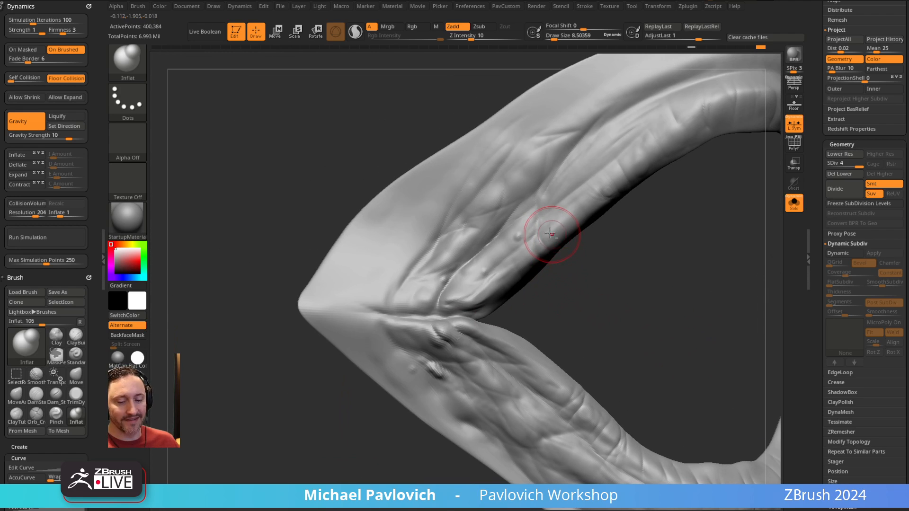
- Switch to the Pinch brush and isolate the mouth corner, hiding the rest of the lip mesh
key("b")
key("p")
key("i")
mouse_move(572, 286)
left_mouse_down()
mouse_move(547, 260)
mouse_move(563, 265)
left_mouse_up()
mouse_move(279, 212)
left_mouse_down("ctrl+shift")
mouse_move(305, 313)
mouse_move(547, 359)
left_mouse_up("ctrl+shift")
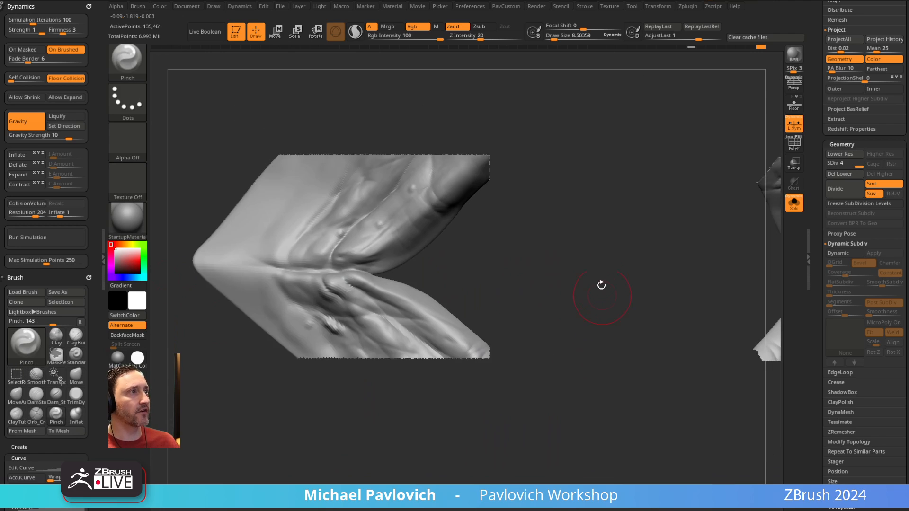
mouse_move(568, 289)
left_mouse_down("alt")
mouse_move(585, 326)
mouse_move(565, 300)
left_mouse_up("alt")
- Pinch the horizontal crease at the mouth corner with the Draw Size set to about 7.4
key("s")
left_click_drag(421, 313, 416, 313)
left_click_drag(417, 313, 383, 312)
left_click_drag(434, 301, 380, 311)
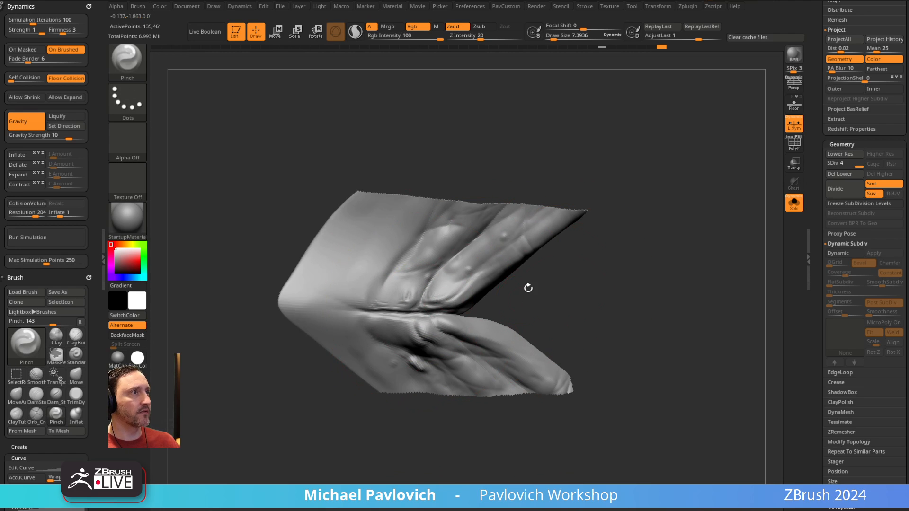
- Unhide the whole lip mesh, set the Draw Size to 10.99, and lower the mesh to subdivision level 3
left_click_drag(527, 288, 521, 289)
key("s")
left_click_drag(419, 314, 427, 314)
left_click(530, 293, "ctrl+shift")
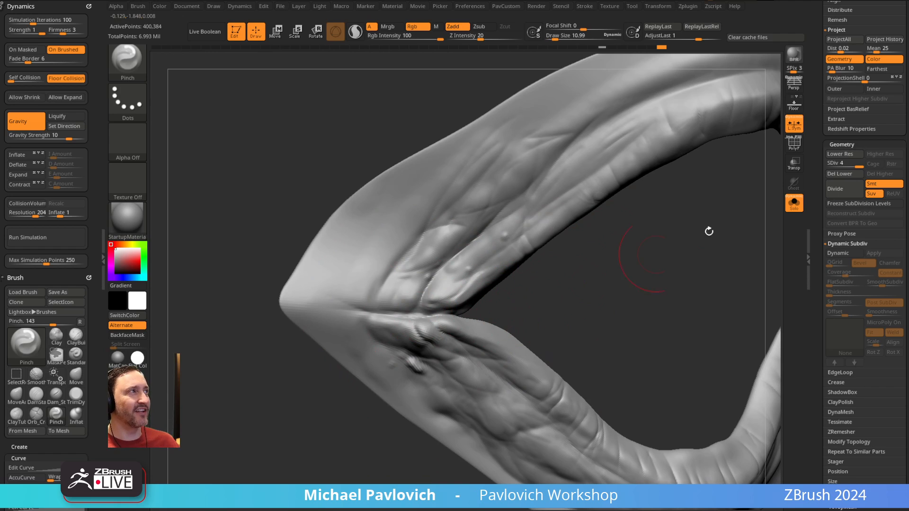
left_click_drag(851, 163, 850, 163)
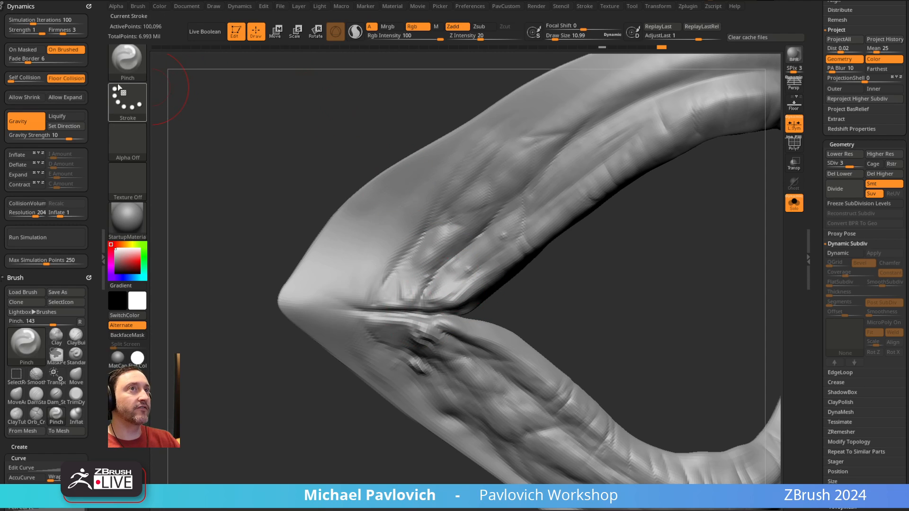
- Set the dynamics Firmness to 2 and pinch the crease where the lips meet at the mouth corner
left_click_drag(241, 143, 572, 372, "ctrl+shift")
key("ctrl+z")
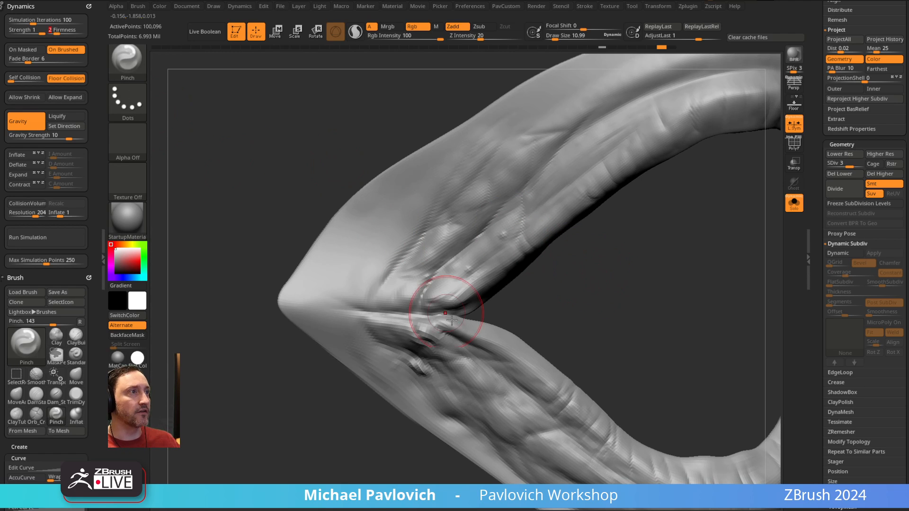
mouse_move(449, 307)
left_mouse_down()
mouse_move(397, 305)
mouse_move(428, 311)
mouse_move(432, 303)
left_mouse_up()
- Try pulling cloth wrinkles into the upper lip above the mouth corner using the ClothHook brush with a Draw Size of about 20.6
key("s")
left_click_drag(601, 286, 468, 295, "alt")
mouse_move(468, 294)
left_mouse_down("alt")
mouse_move(497, 319)
mouse_move(535, 308)
mouse_move(560, 311)
mouse_move(563, 320)
mouse_move(546, 328)
mouse_move(547, 314)
left_mouse_up("alt")
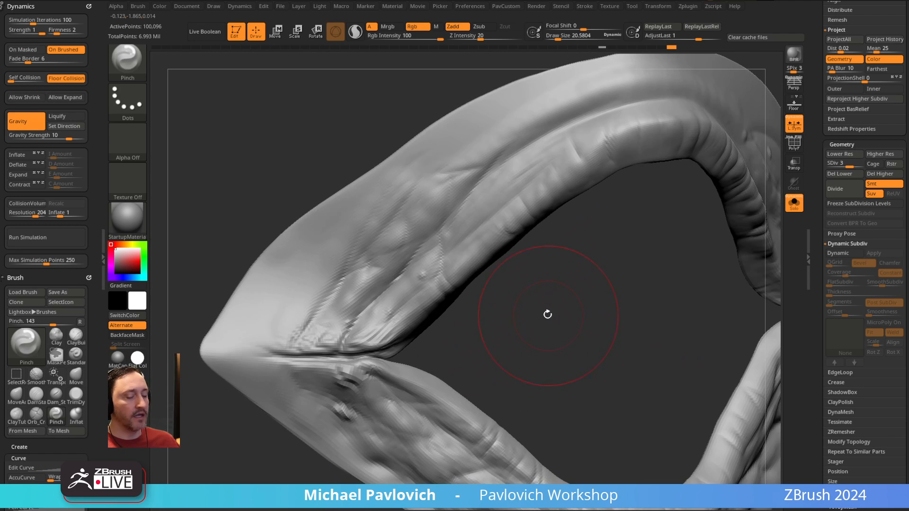
key("c")
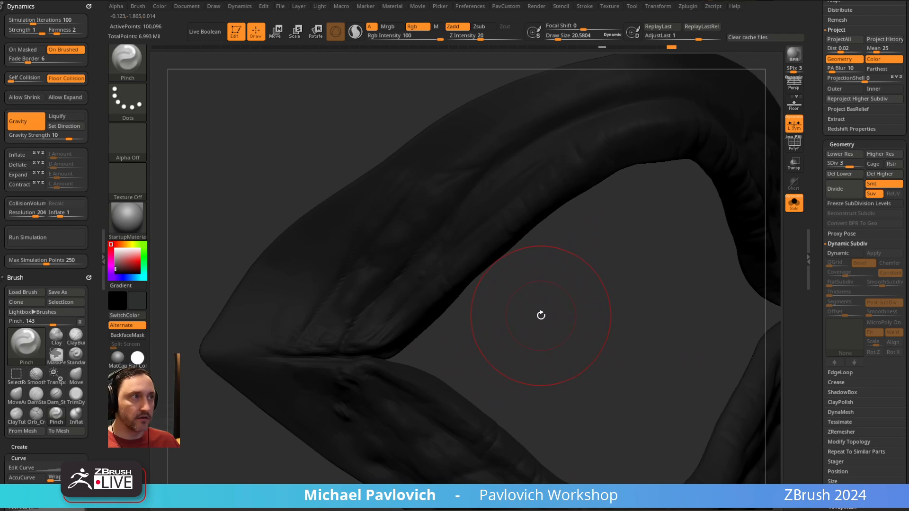
left_click(112, 245)
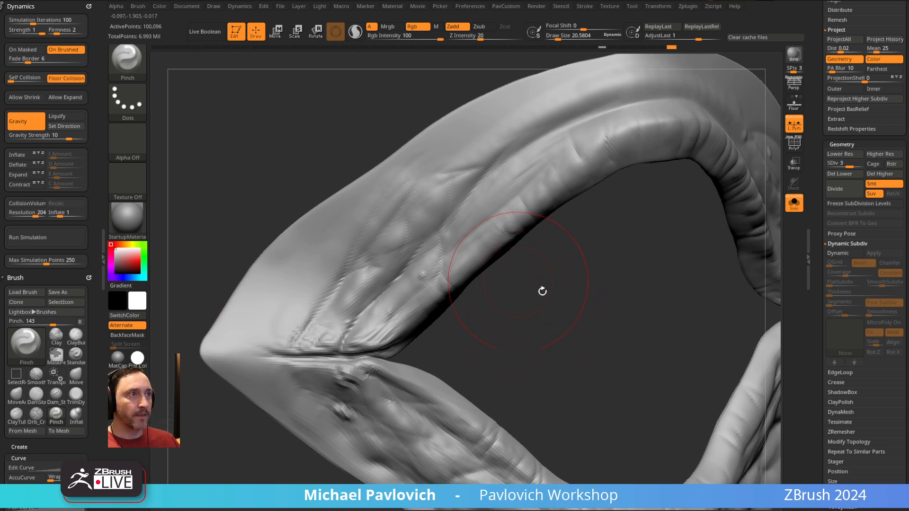
key("b")
key("c")
key("h")
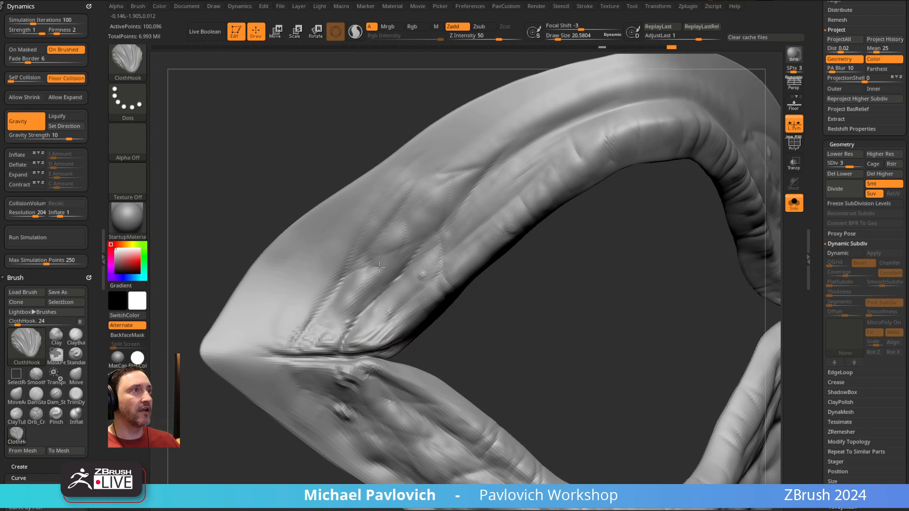
mouse_move(379, 251)
left_mouse_down()
mouse_move(399, 280)
mouse_move(389, 307)
left_mouse_up()
key("ctrl+z")
mouse_move(527, 233)
left_mouse_down()
mouse_move(562, 290)
mouse_move(365, 246)
mouse_move(396, 273)
mouse_move(335, 243)
left_mouse_up()
key("ctrl+z")
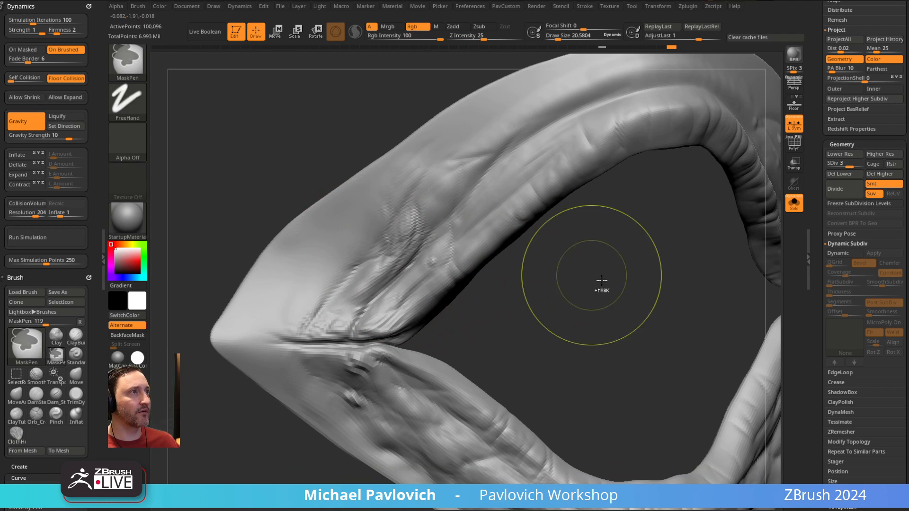
- Open the Thick Skin settings for the lip mesh
scroll(848, 331, "down", 10)
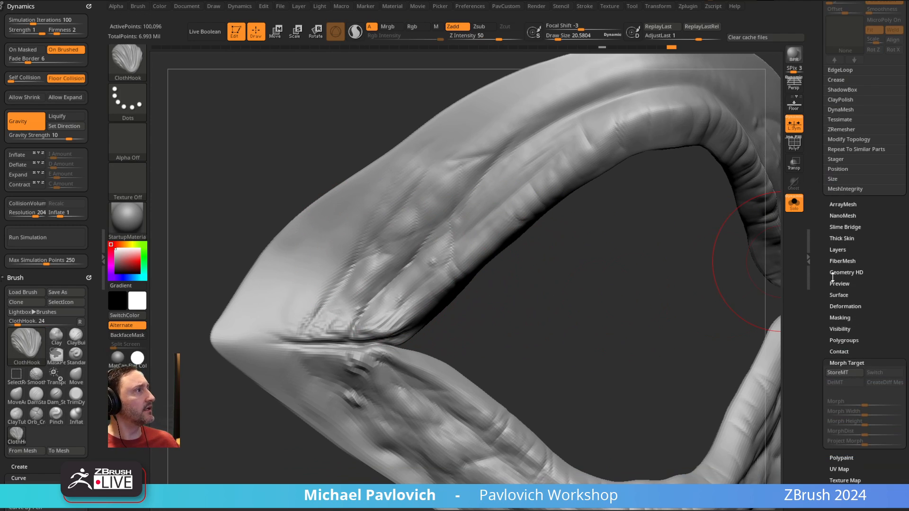
key("shift")
scroll(835, 331, "down", 2)
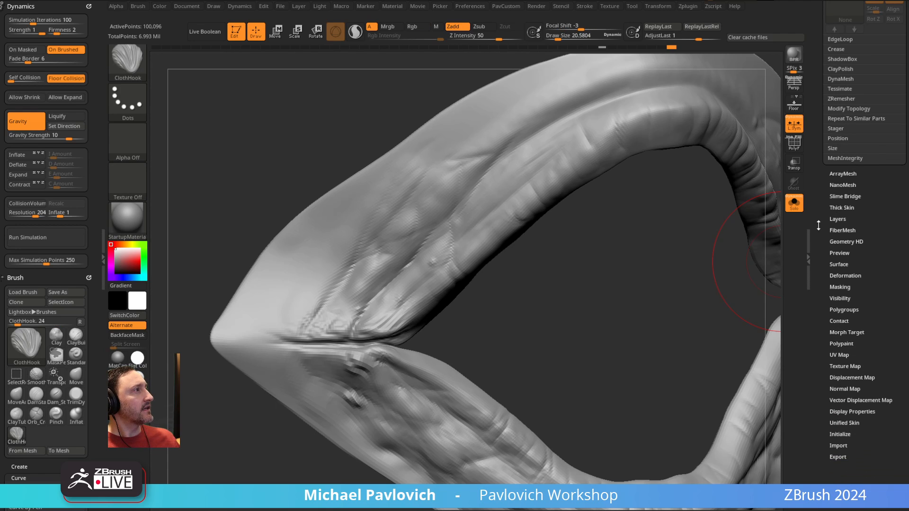
scroll(818, 210, "up", 8)
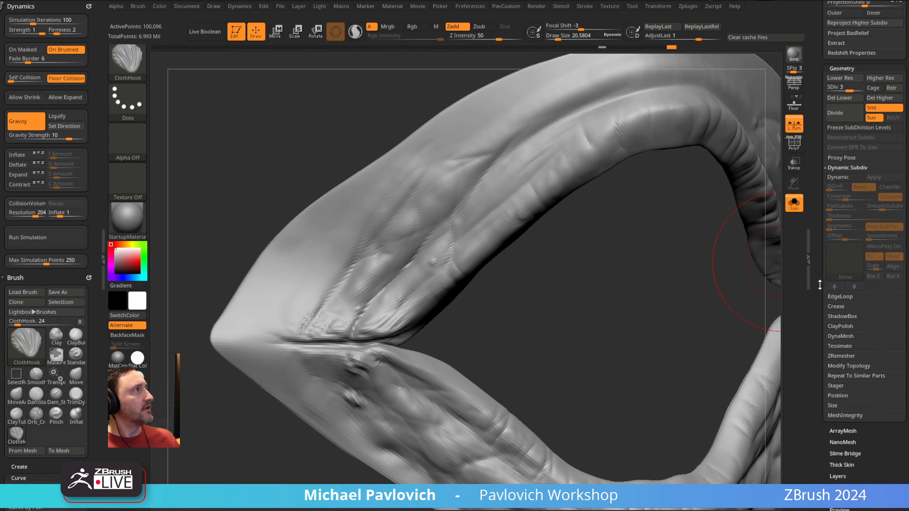
scroll(819, 285, "down", 6)
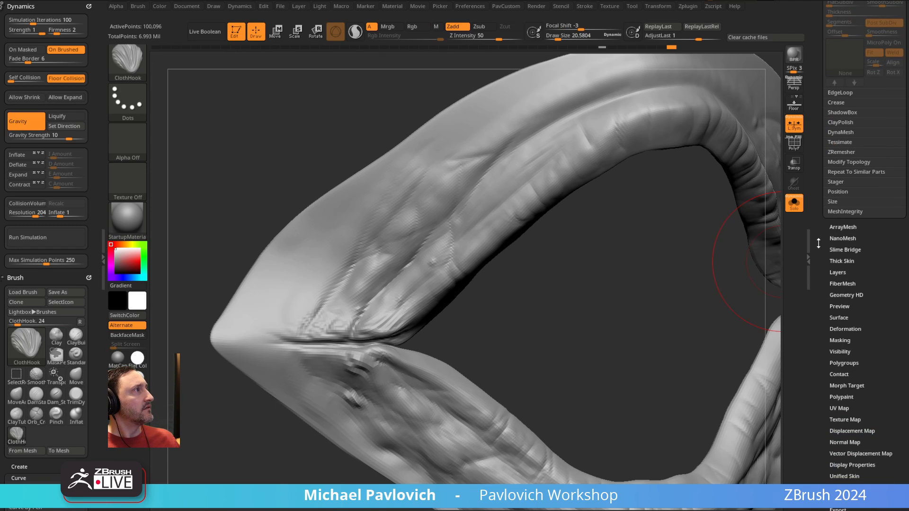
scroll(818, 243, "down", 1)
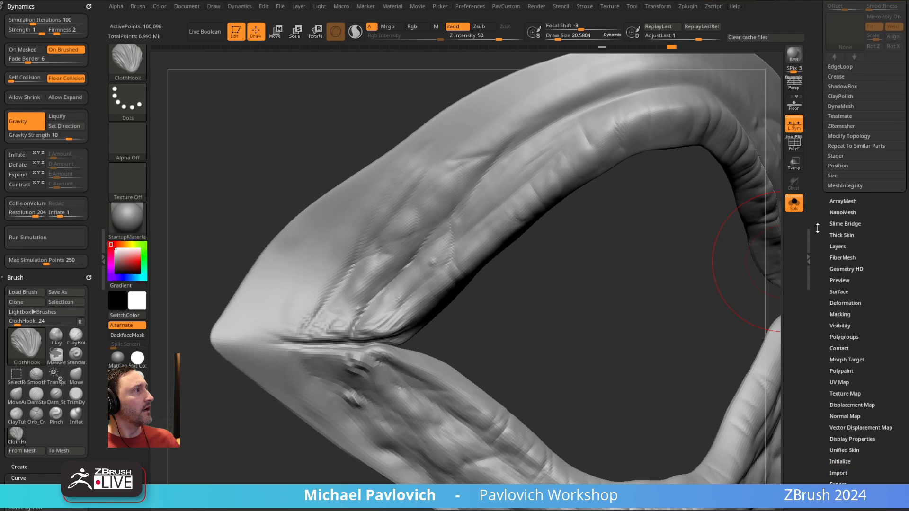
left_click_drag(818, 220, 823, 329)
left_click_drag(819, 301, 819, 218)
left_click(842, 247)
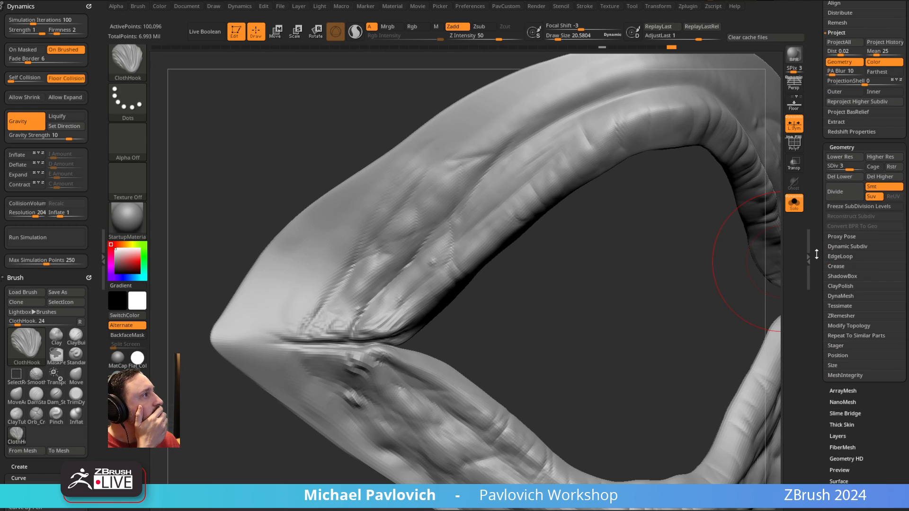
left_click_drag(817, 256, 819, 192)
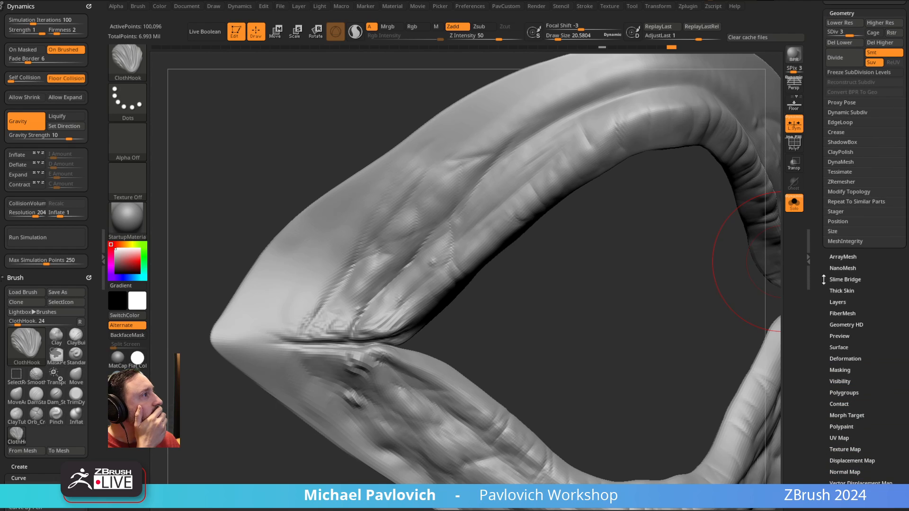
left_click_drag(824, 280, 828, 269)
left_click(839, 270)
- Enable Thick Skin on the lip mesh and set its Thickness to about 2.55
left_click_drag(826, 219, 823, 324)
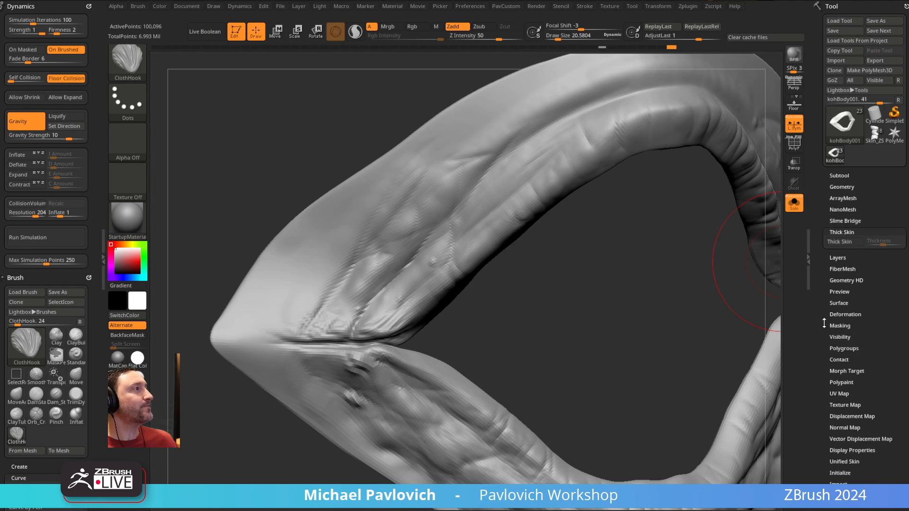
left_click(842, 242)
left_click_drag(635, 339, 525, 277)
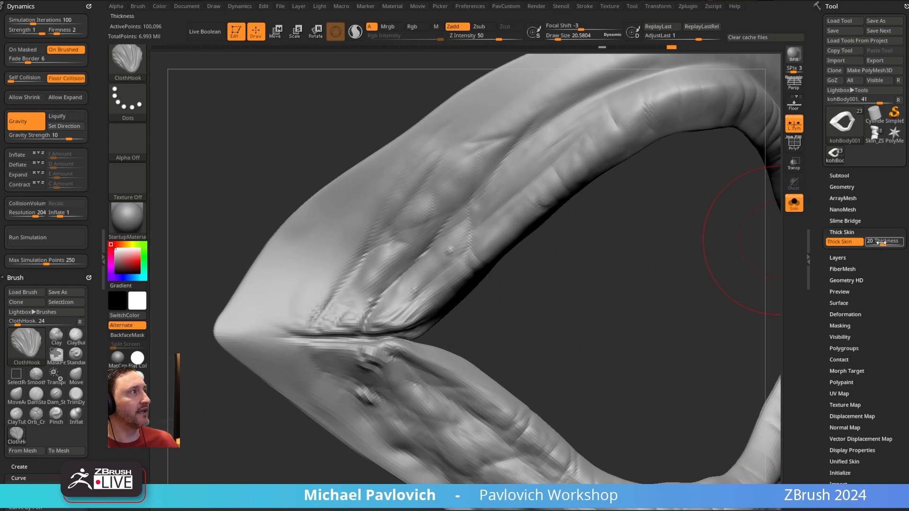
mouse_move(881, 242)
left_mouse_down()
mouse_move(870, 244)
mouse_move(877, 244)
left_mouse_up()
left_click_drag(584, 357, 642, 328)
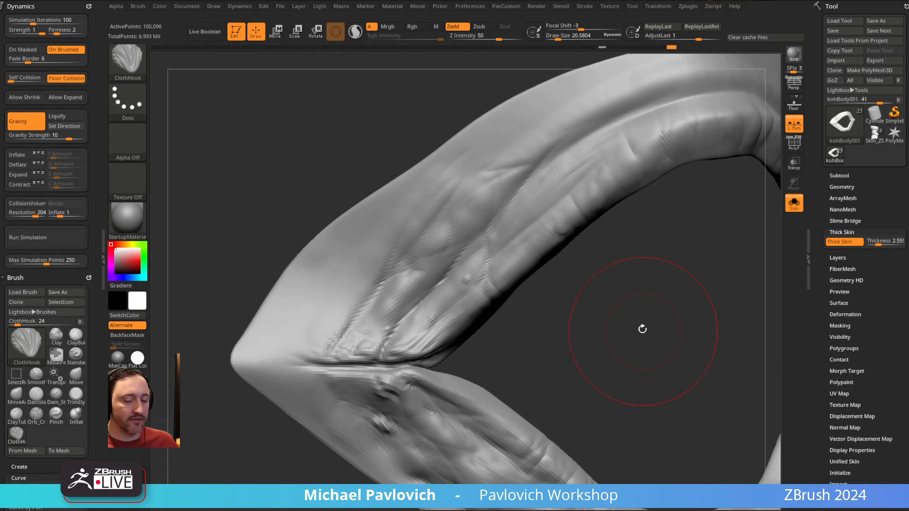
- Try building up the smooth skin above the mouth corner using the Clay brush with a Draw Size of about 8.5
key("b")
key("c")
key("l")
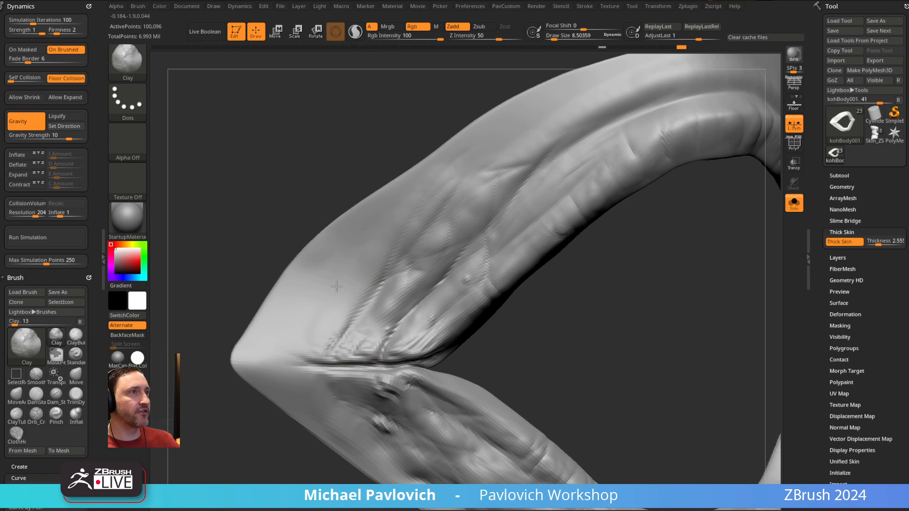
mouse_move(342, 292)
left_mouse_down()
mouse_move(333, 290)
mouse_move(353, 265)
mouse_move(303, 327)
left_mouse_up()
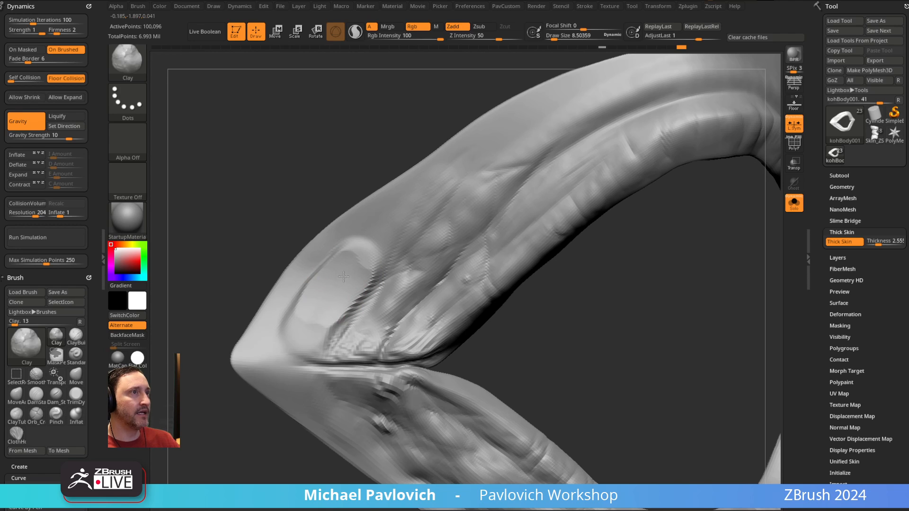
mouse_move(350, 246)
left_mouse_down()
mouse_move(333, 283)
mouse_move(355, 244)
left_mouse_up()
key("ctrl+z")
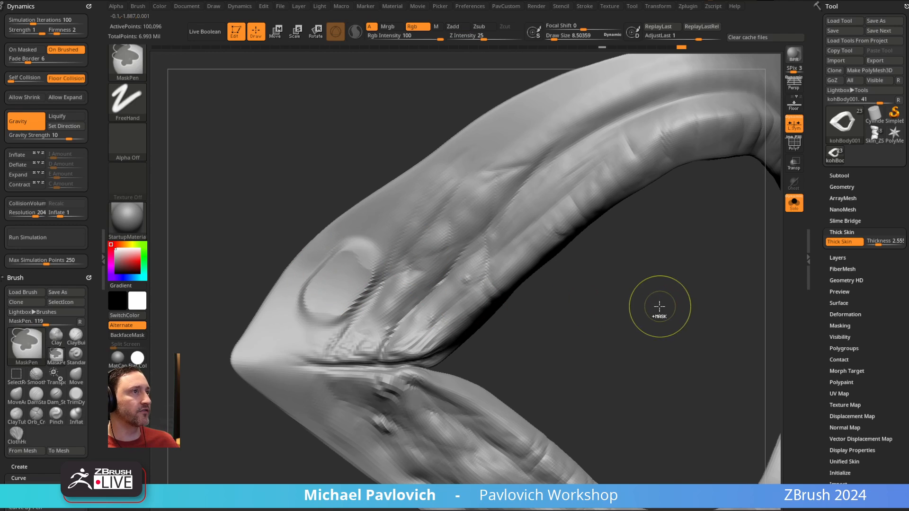
key("ctrl+shift+z")
key("ctrl+z")
left_click_drag(659, 305, 637, 286)
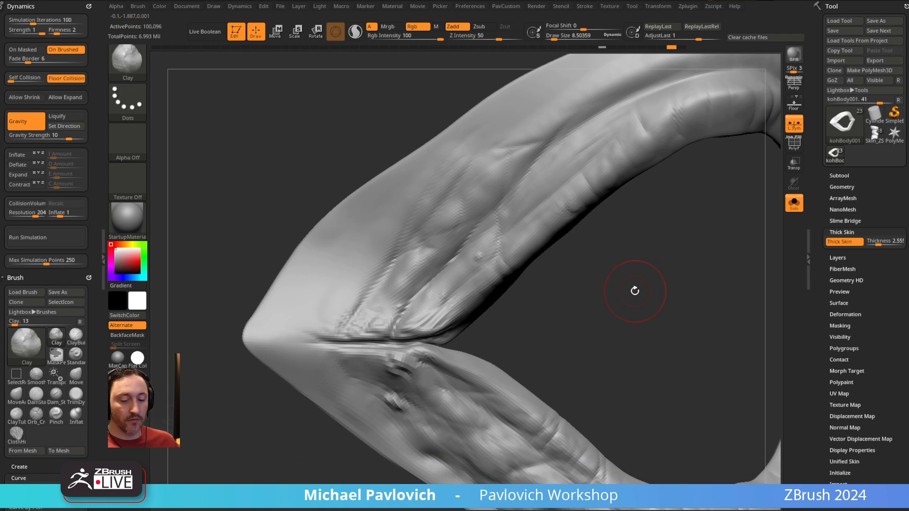
- Switch back to the ClothHook brush and set its Draw Size to about 20.6
key("b")
key("c")
key("h")
key("s")
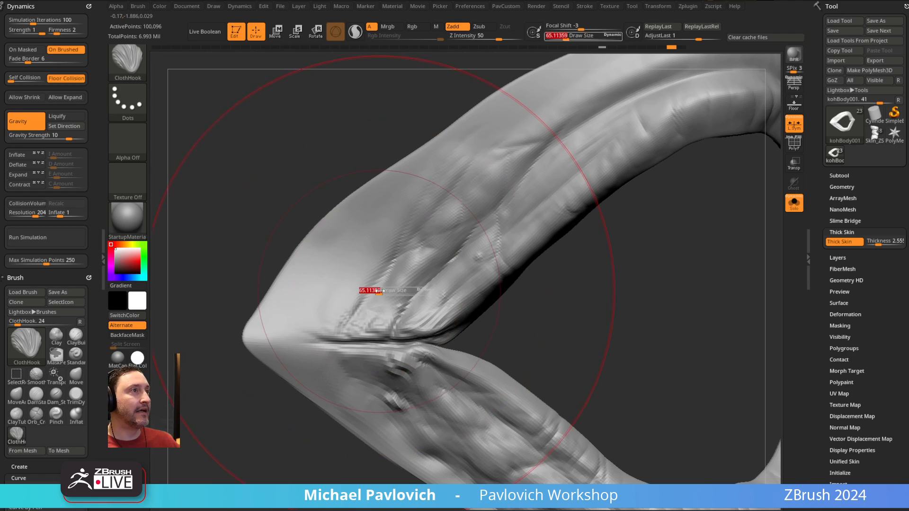
left_click_drag(380, 291, 371, 291)
- Try dragging cloth folds across the upper lip beside the mouth corner with Thick Skin limiting the displacement
left_click_drag(378, 290, 393, 274)
mouse_move(372, 238)
left_mouse_down()
mouse_move(385, 246)
mouse_move(394, 226)
left_mouse_up()
left_click_drag(452, 263, 447, 265)
left_click_drag(446, 265, 403, 259)
key("ctrl+z")
key("ctrl+z")
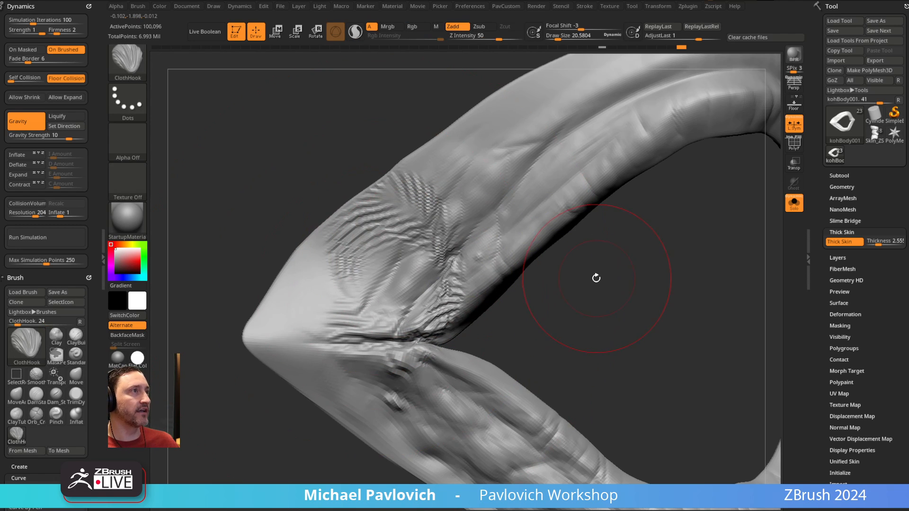
key("ctrl+z")
left_click_drag(588, 290, 532, 298)
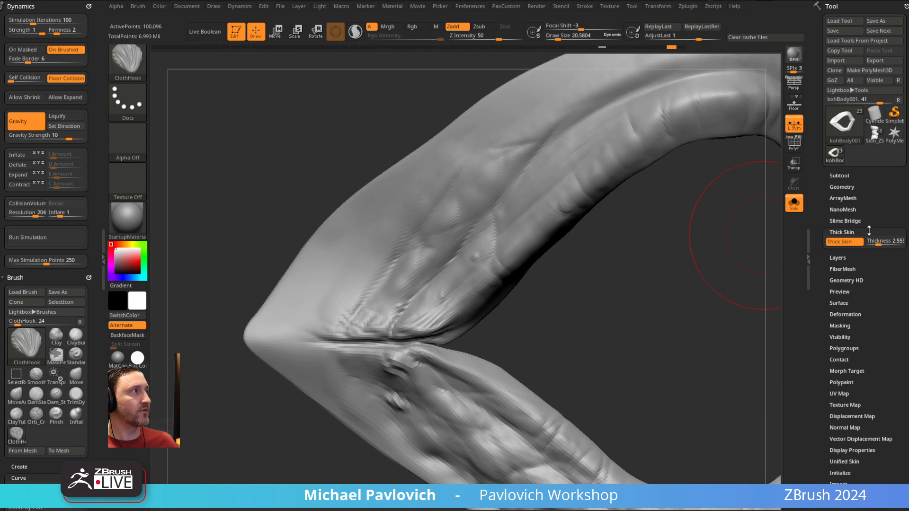
- Reduce the Thick Skin Thickness to about 1.13 and pull fine folds into the mouth corner with a Draw Size of 10.99
mouse_move(762, 235)
left_mouse_down()
mouse_move(733, 194)
mouse_move(598, 312)
left_mouse_up()
key("s")
mouse_move(421, 316)
left_mouse_down()
mouse_move(410, 315)
mouse_move(443, 308)
left_mouse_up()
left_click_drag(367, 314, 418, 367)
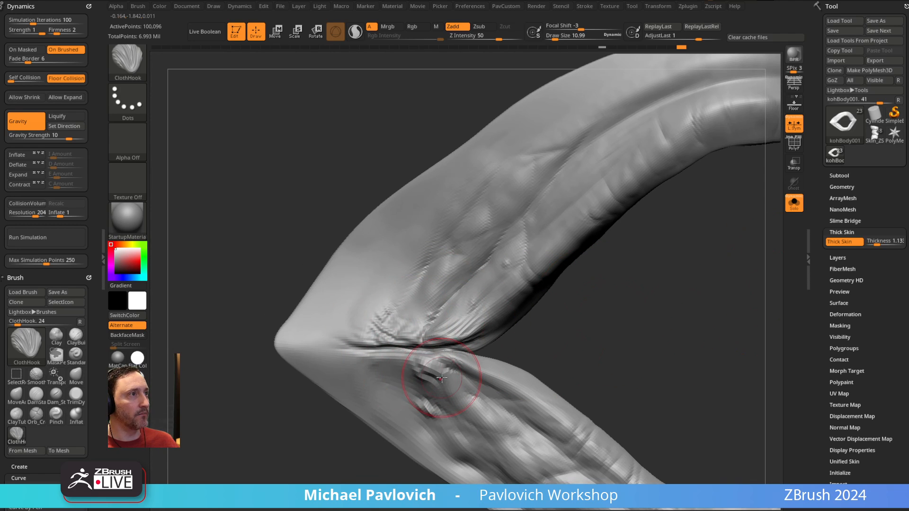
left_click_drag(587, 349, 509, 259, "alt")
mouse_move(392, 345)
left_mouse_down()
mouse_move(372, 311)
mouse_move(436, 325)
mouse_move(442, 355)
mouse_move(480, 333)
mouse_move(527, 284)
mouse_move(436, 371)
left_mouse_up()
left_click_drag(554, 295, 417, 290, "alt")
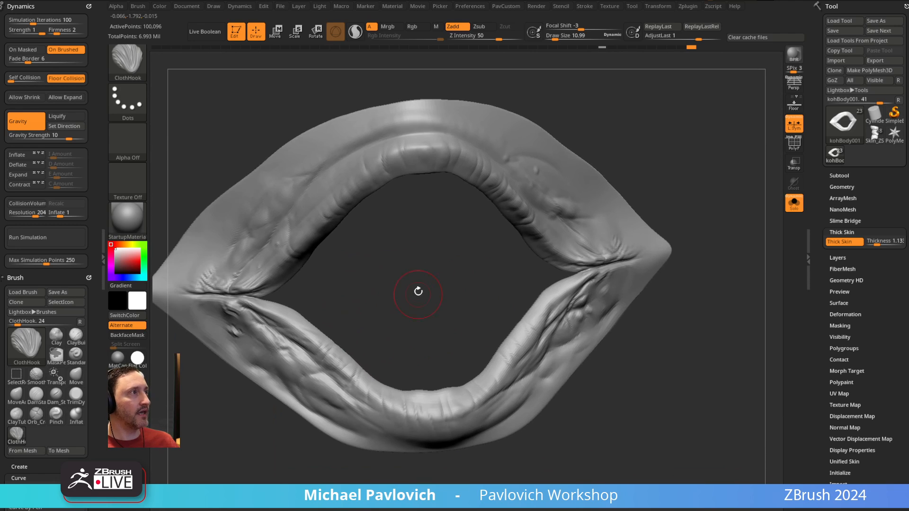
- Pull cloth folds into the outer skin of the upper lip with the ClothHook Draw Size raised to about 22.5
mouse_move(690, 316)
left_mouse_down("alt")
mouse_move(728, 351)
mouse_move(682, 331)
left_mouse_up("alt")
mouse_move(601, 308)
left_mouse_down()
mouse_move(622, 315)
mouse_move(629, 307)
mouse_move(616, 314)
mouse_move(601, 275)
left_mouse_up()
left_click_drag(505, 239, 528, 334, "alt")
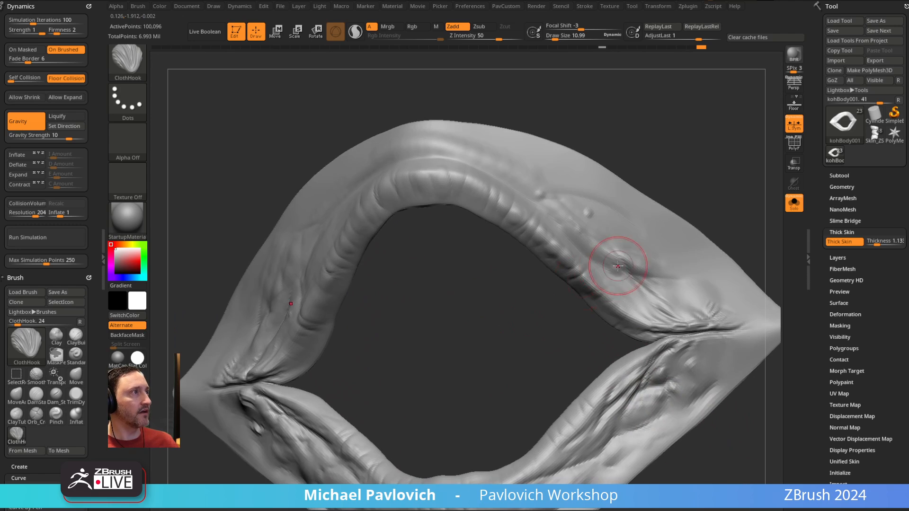
right_click_drag(631, 227, 615, 252)
key("s")
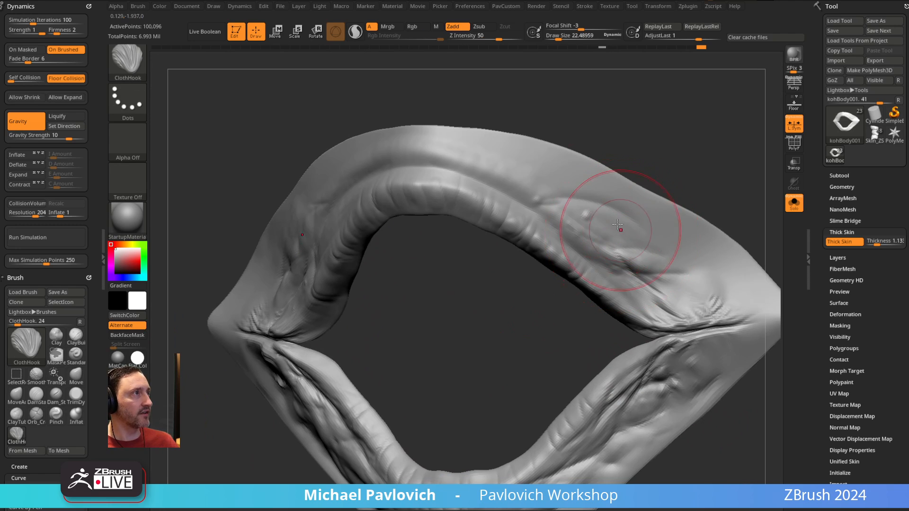
mouse_move(600, 208)
left_mouse_down()
mouse_move(595, 197)
mouse_move(624, 221)
left_mouse_up()
key("ctrl+z")
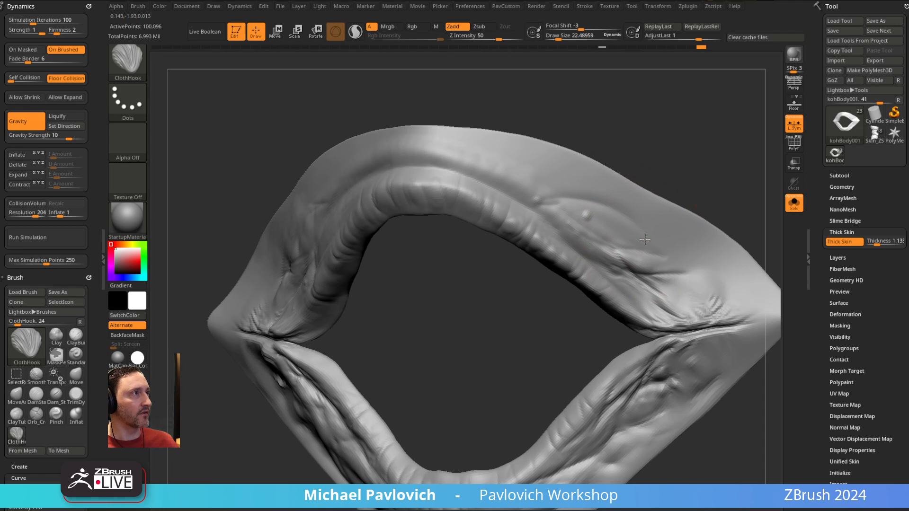
- Pinch the creases along the upper lip from the mouth corner toward the center using the Pinch brush with a Draw Size of about 22.5
mouse_move(690, 213)
right_mouse_down()
mouse_move(680, 152)
mouse_move(615, 250)
mouse_move(667, 140)
mouse_move(462, 321)
mouse_move(482, 312)
right_mouse_up()
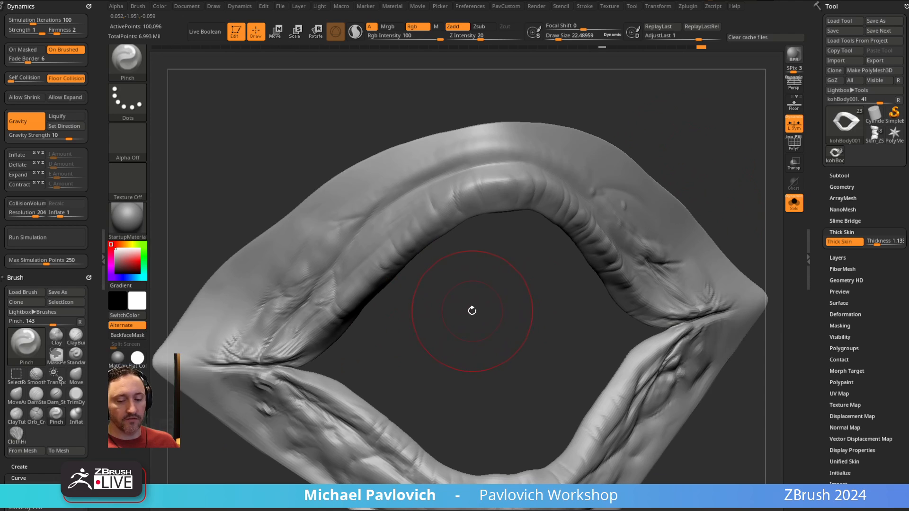
left_click_drag(311, 296, 325, 275)
left_click_drag(283, 320, 369, 237)
right_click_drag(464, 308, 523, 312, "alt")
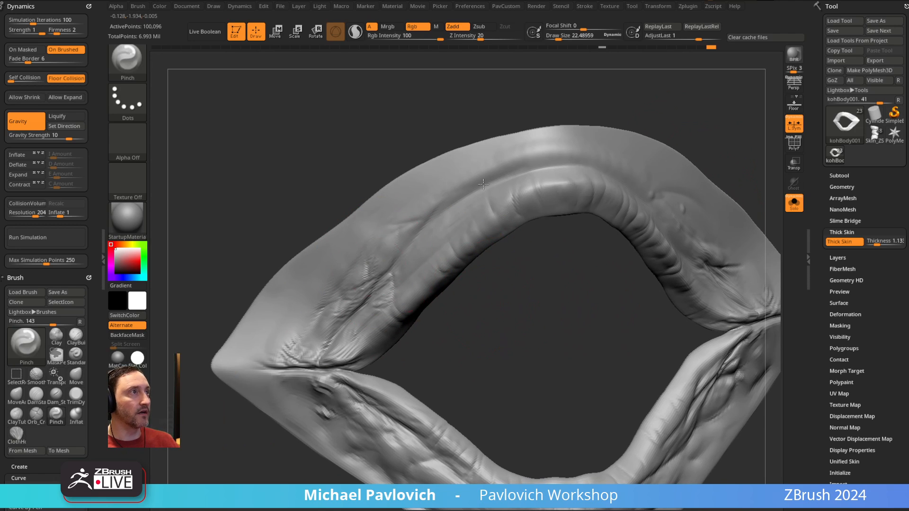
left_click_drag(402, 246, 588, 180)
right_click_drag(587, 179, 432, 137)
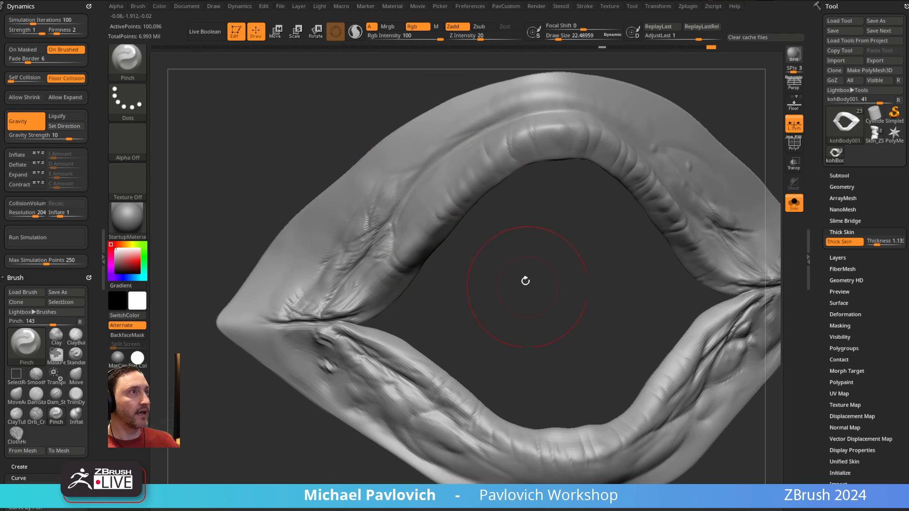
mouse_move(523, 279)
right_mouse_down()
mouse_move(458, 179)
mouse_move(460, 76)
mouse_move(386, 128)
right_mouse_up()
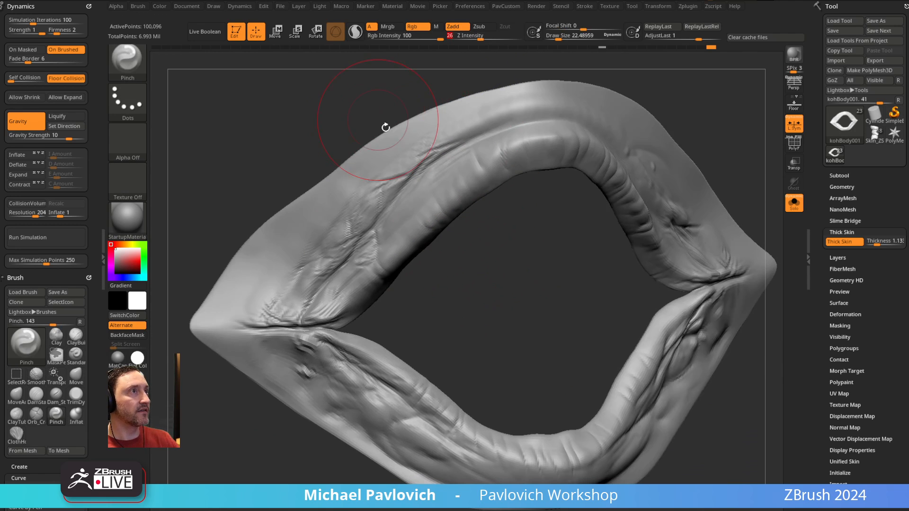
key("shift")
mouse_move(352, 222)
right_mouse_down()
mouse_move(398, 332)
mouse_move(456, 276)
mouse_move(441, 361)
right_mouse_up()
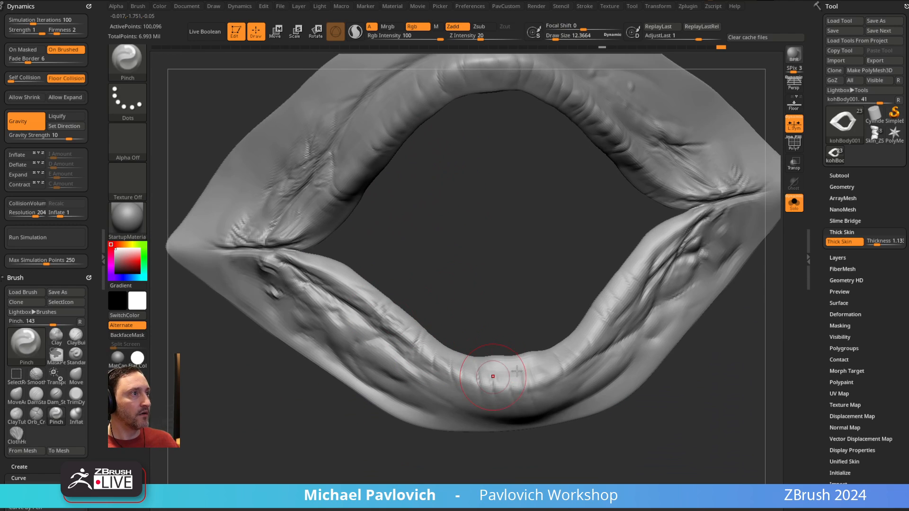
- Pinch more creases across the rims of the lower and upper lips with a Draw Size of about 12.4
right_click_drag(516, 372, 441, 394)
right_click_drag(508, 326, 510, 387)
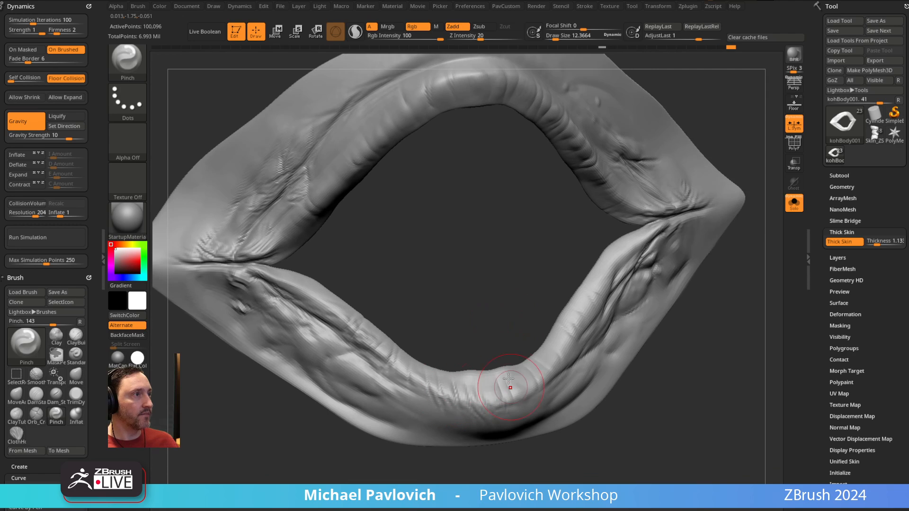
right_click_drag(595, 300, 471, 139)
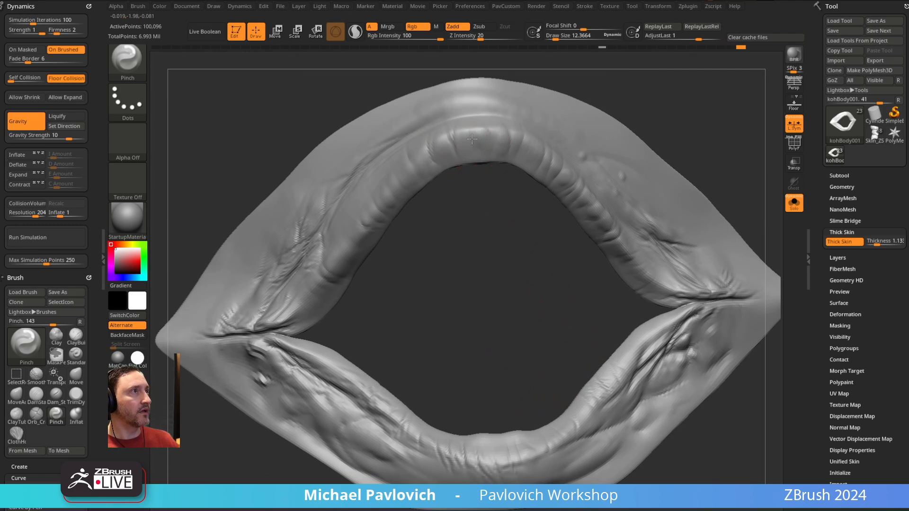
mouse_move(610, 217)
right_mouse_down()
mouse_move(556, 296)
mouse_move(425, 254)
right_mouse_up()
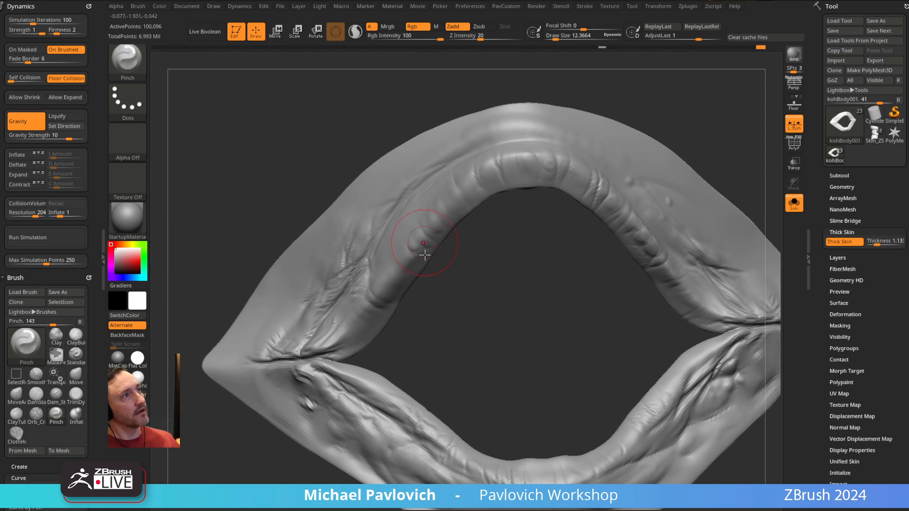
right_click_drag(417, 320, 315, 343)
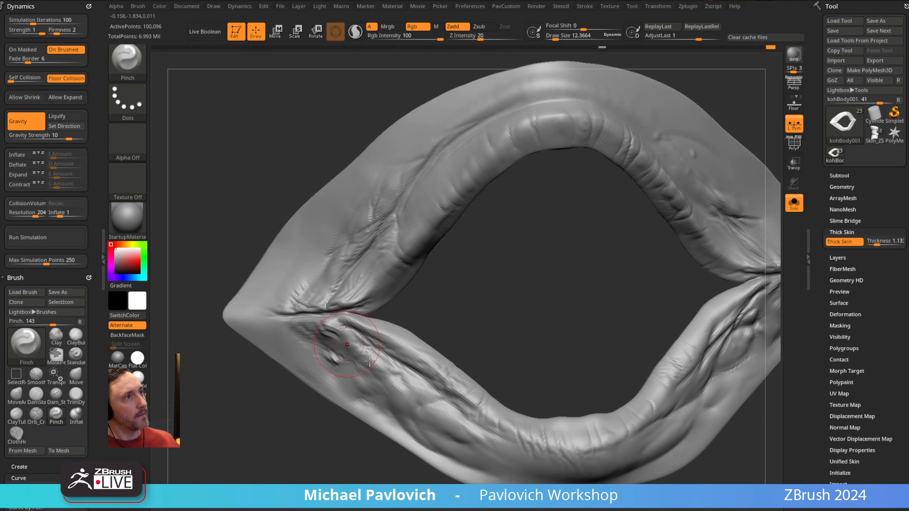
mouse_move(370, 361)
right_mouse_down()
mouse_move(570, 323)
mouse_move(393, 399)
right_mouse_up()
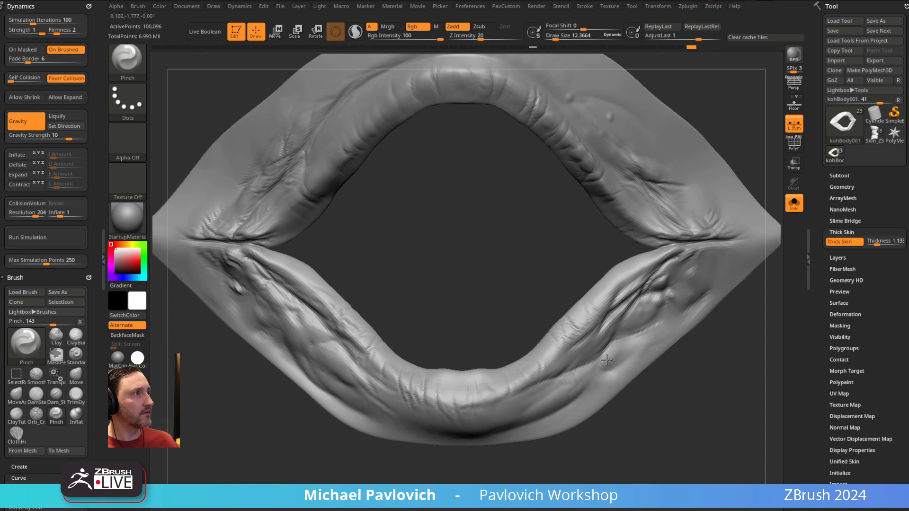
- Smooth the upper lip's rim between the mouth corner and the center while keeping a pinched crease near the middle
mouse_move(665, 310)
right_mouse_down()
mouse_move(555, 327)
mouse_move(412, 217)
right_mouse_up()
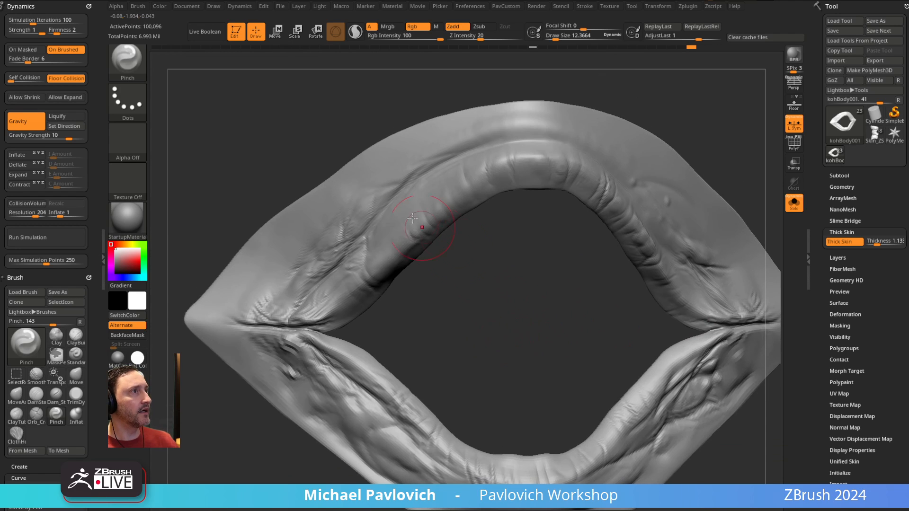
right_click_drag(492, 207, 507, 243, "alt")
left_click_drag(450, 244, 487, 220, "shift")
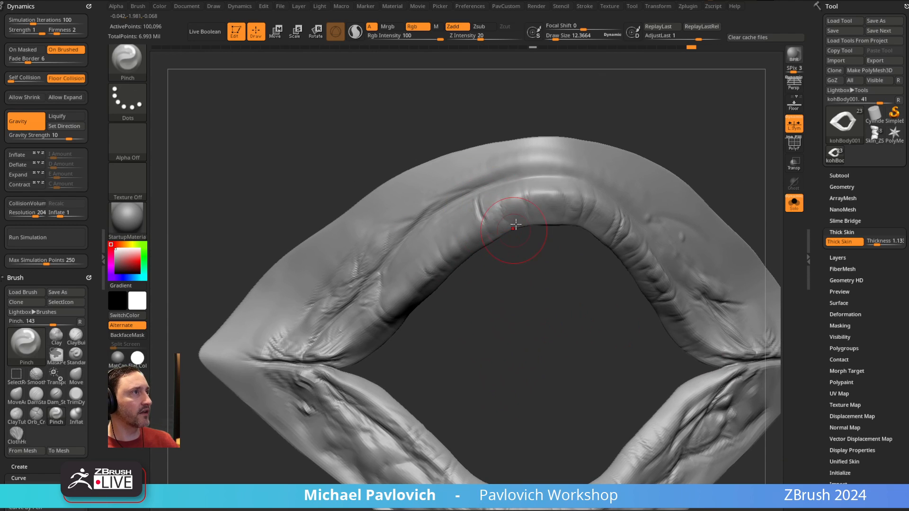
right_click_drag(554, 301, 546, 252)
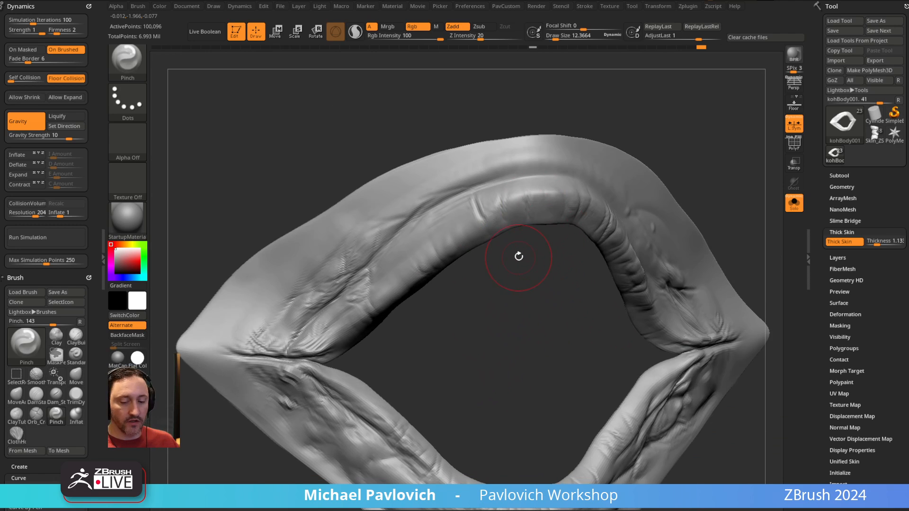
- Intensify the wrinkles on both lips with the ContrastTarget brush at a Draw Size of about 8.5
key("b")
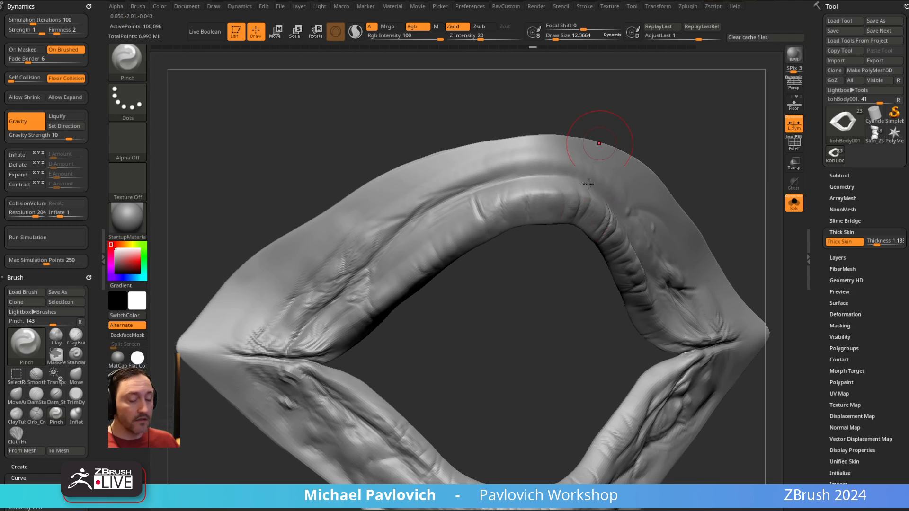
key("b")
key("c")
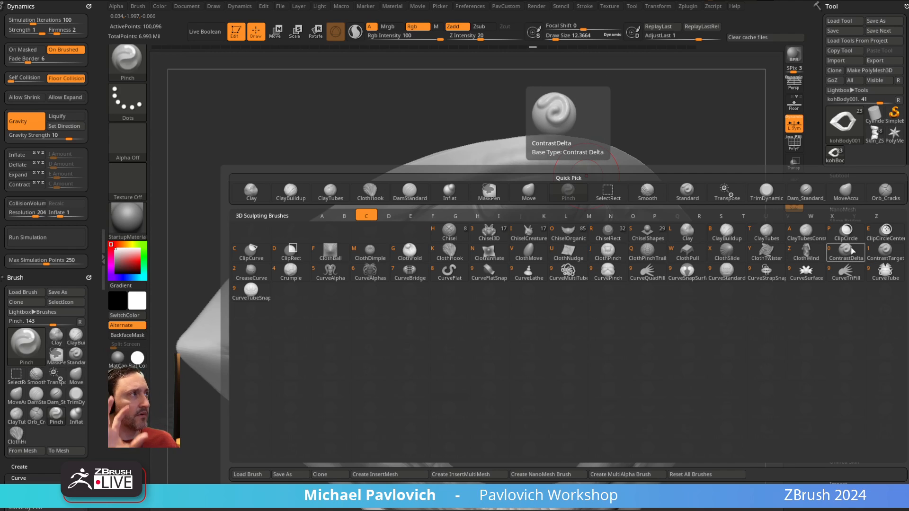
left_click(871, 255)
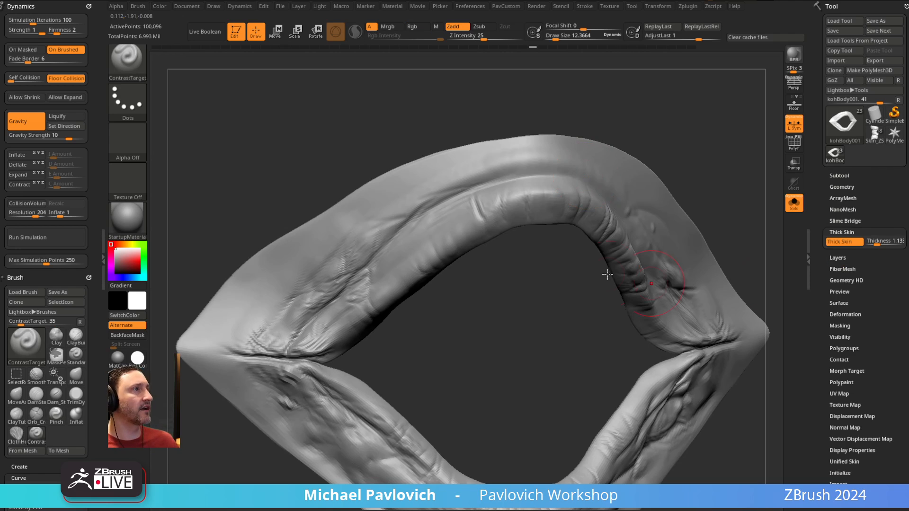
key("bracketleft")
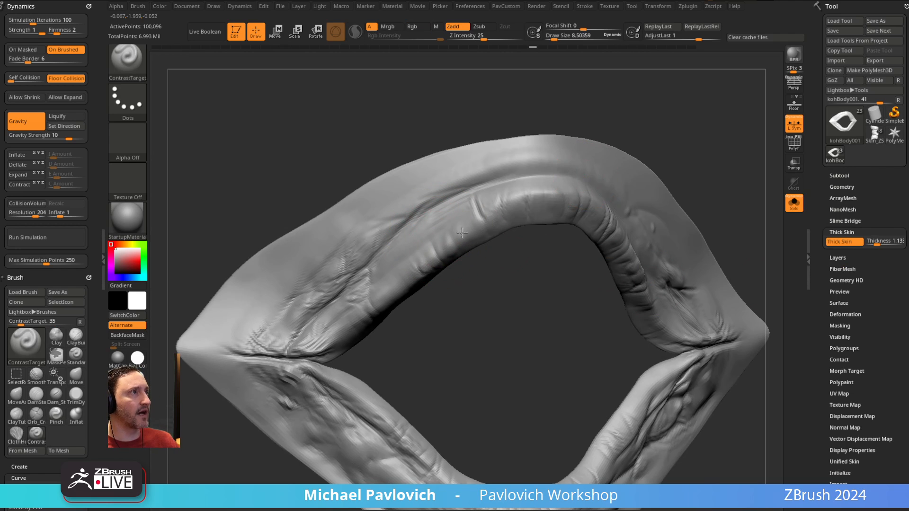
left_click_drag(496, 284, 471, 231)
key("f")
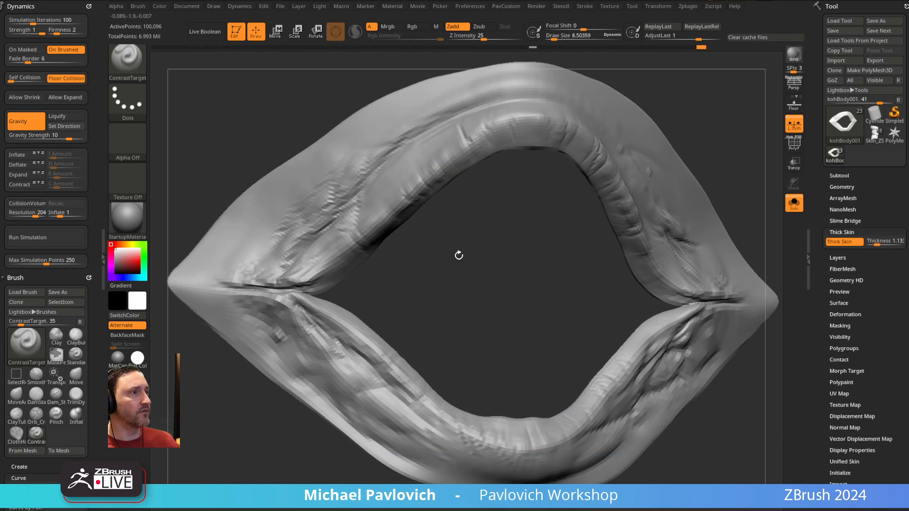
left_click_drag(515, 338, 397, 379)
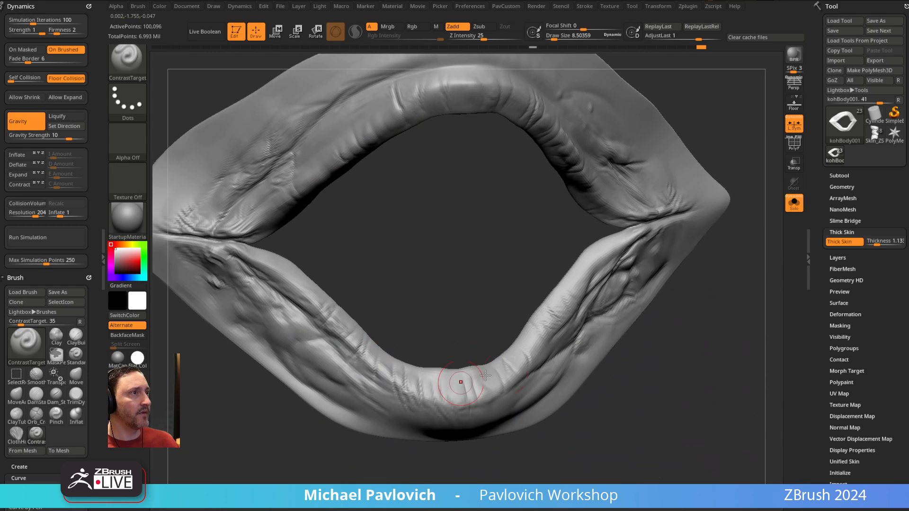
left_click_drag(530, 337, 515, 283)
left_click_drag(561, 263, 582, 303)
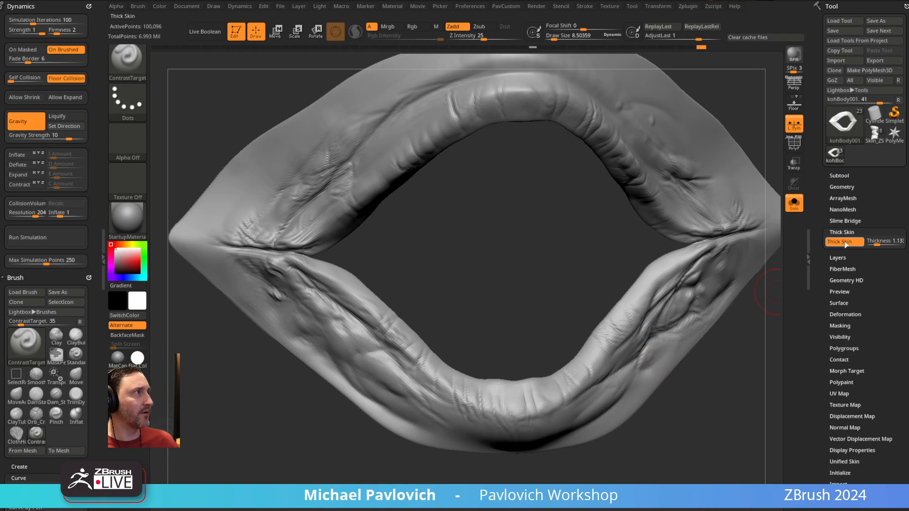
- Turn off Thick Skin and continue strengthening the lip wrinkles with the ContrastTarget brush
left_click(845, 242)
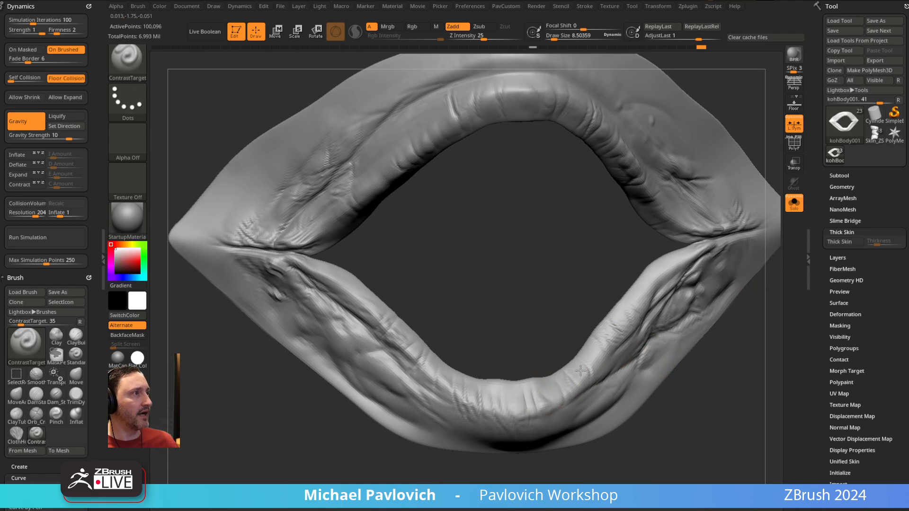
left_click_drag(629, 241, 652, 258)
left_click_drag(565, 310, 599, 317)
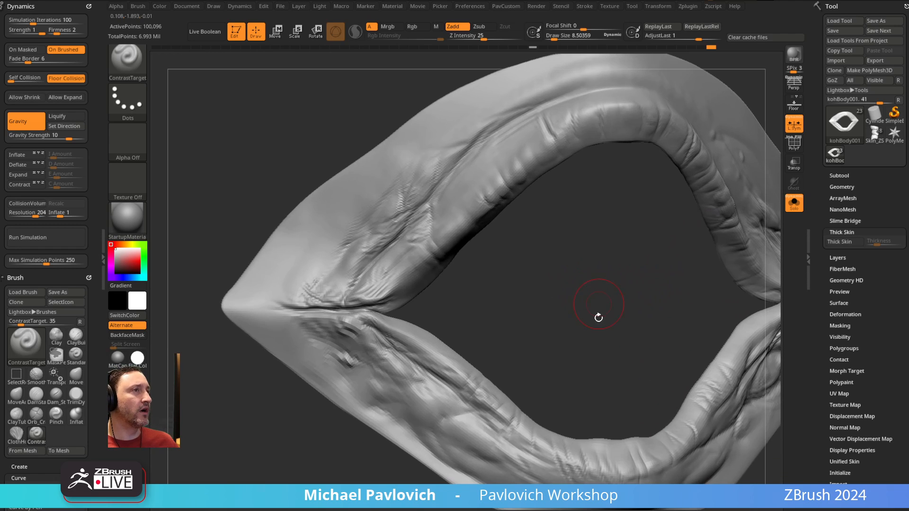
left_click_drag(515, 304, 642, 247)
- Display the polygroup wireframe and isolate the upper lip's outer polygroup for inspection before restoring the full lip mesh
left_click(794, 144)
left_click_drag(548, 280, 515, 297)
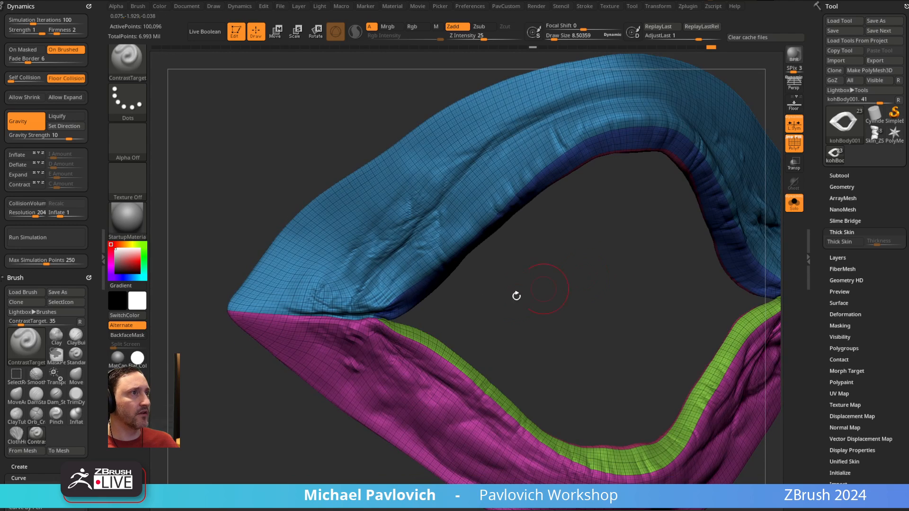
left_click(441, 268, "ctrl+shift")
left_click(491, 324, "ctrl+shift")
left_click(365, 298, "ctrl+shift")
left_click(492, 326, "ctrl+shift")
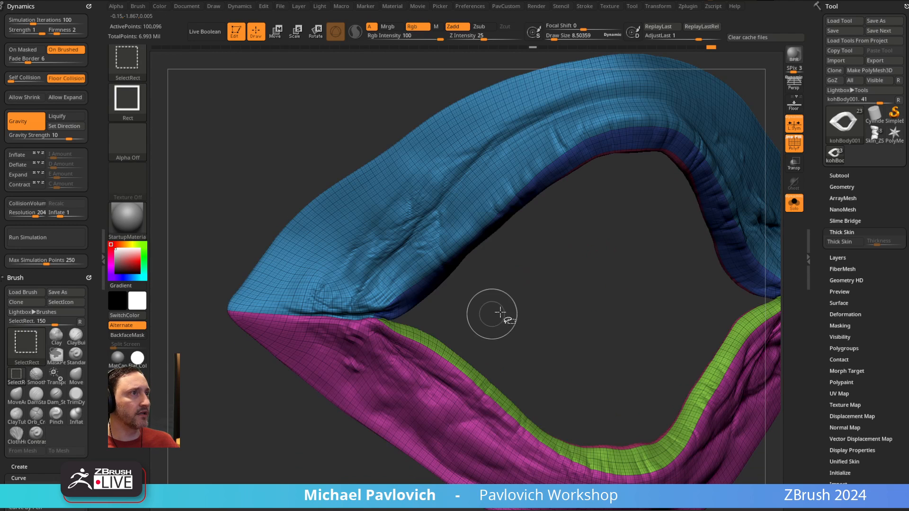
left_click(363, 295, "ctrl+shift")
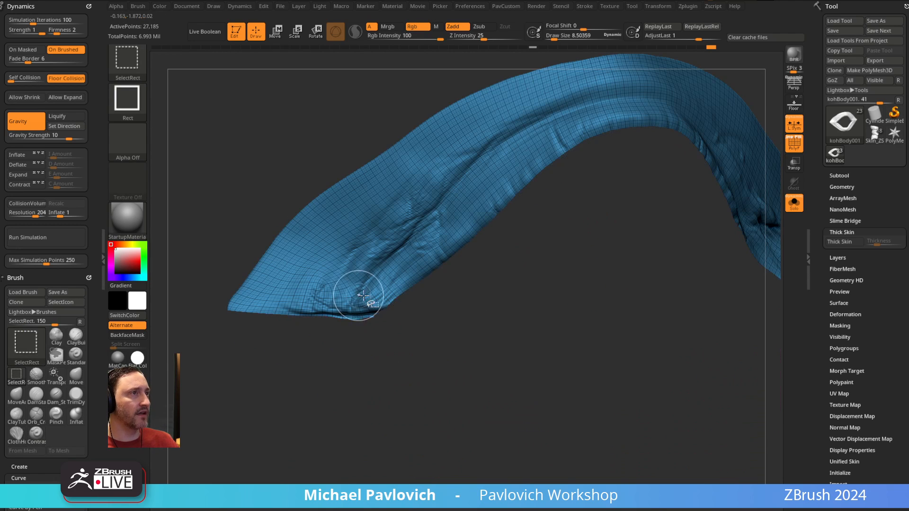
left_click(529, 307, "ctrl+shift")
- Mask only the upper lip's outer polygroup, leaving the lower lip and the inner rims unmasked
key("w")
left_click(398, 259, "ctrl")
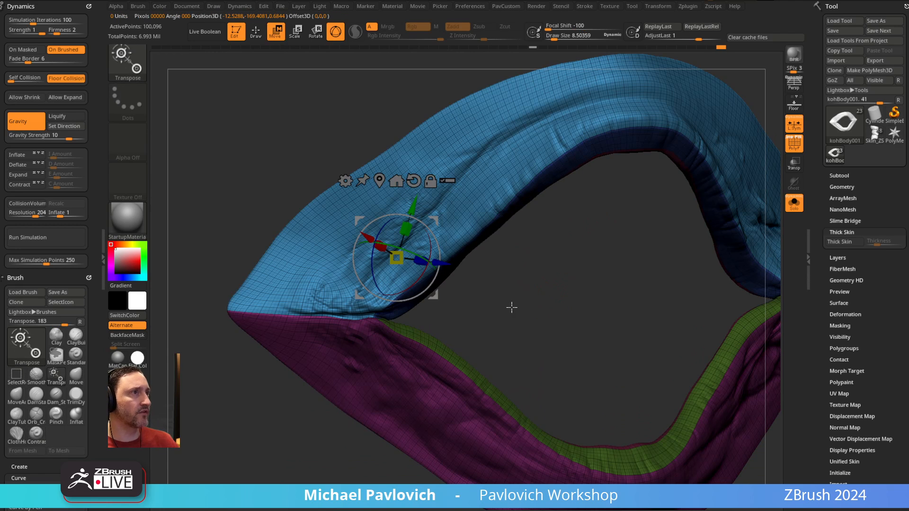
key("q")
mouse_move(488, 248)
left_mouse_down()
mouse_move(513, 290)
mouse_move(544, 284)
mouse_move(516, 281)
left_mouse_up()
left_click(521, 285, "ctrl")
- Nudge the lower lip's edge up at the mouth corner using the Move brush with a Draw Size of about 8.5
key("b")
key("m")
key("v")
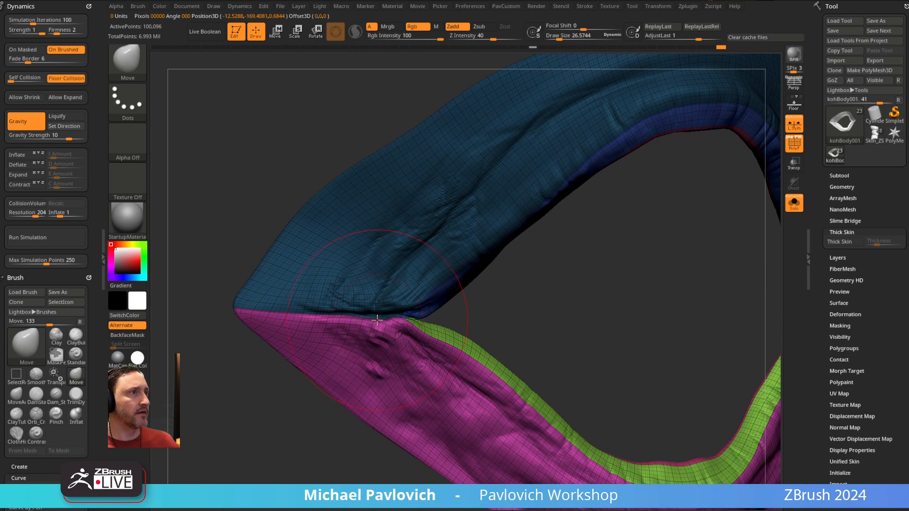
key("s")
left_click_drag(377, 321, 377, 315)
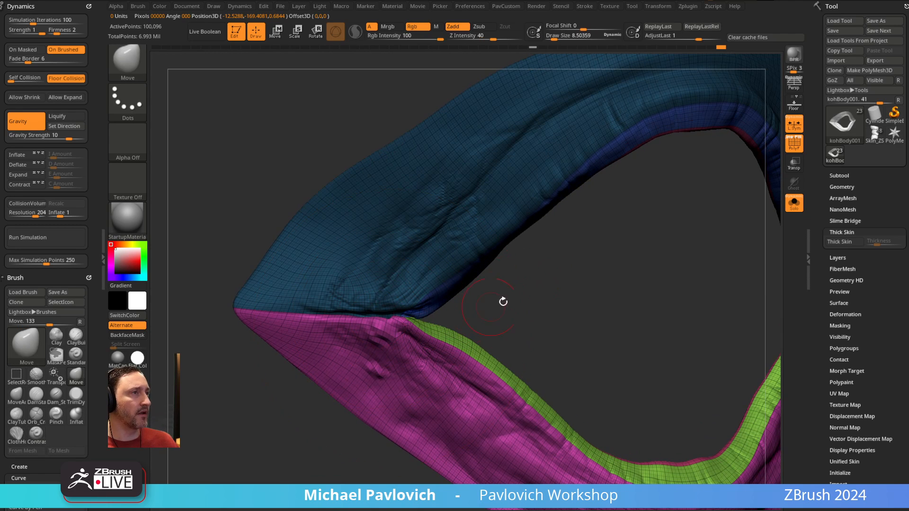
mouse_move(503, 302)
left_mouse_down()
mouse_move(446, 306)
mouse_move(532, 288)
mouse_move(414, 326)
mouse_move(497, 270)
mouse_move(557, 293)
left_mouse_up()
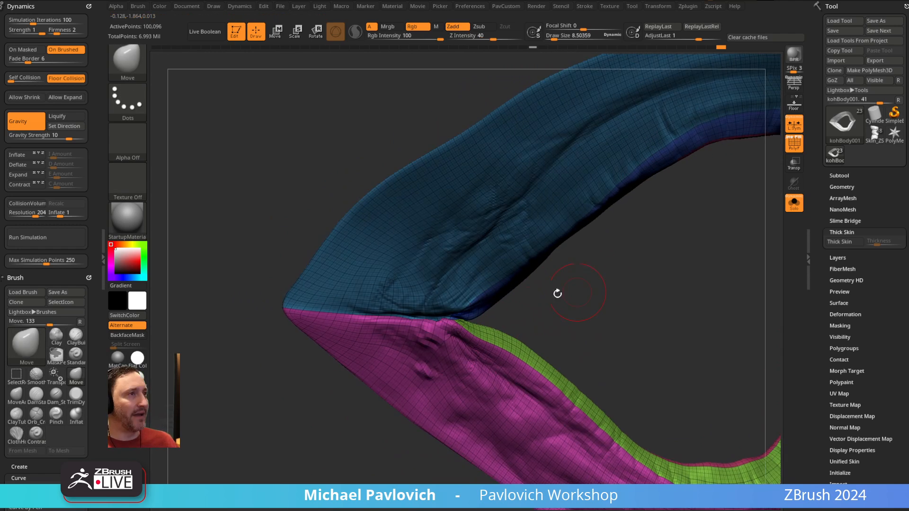
- Invert the mask and shift the upper lip's edge at the same mouth corner with a Move Draw Size of about 9.7
left_click(542, 300, "ctrl")
key("s")
mouse_move(422, 302)
left_mouse_down()
mouse_move(440, 302)
mouse_move(413, 303)
mouse_move(447, 307)
left_mouse_up()
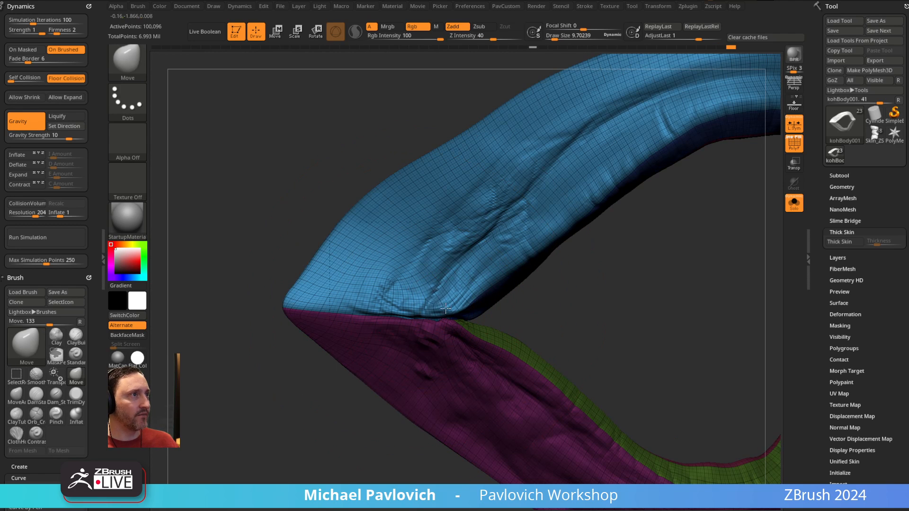
- Mask the upper lip's outer skin and adjust the lower lip's edge at the opposite mouth corner with the Move brush
left_click_drag(614, 310, 316, 288)
right_click_drag(666, 265, 571, 289)
left_click_drag(626, 276, 562, 314)
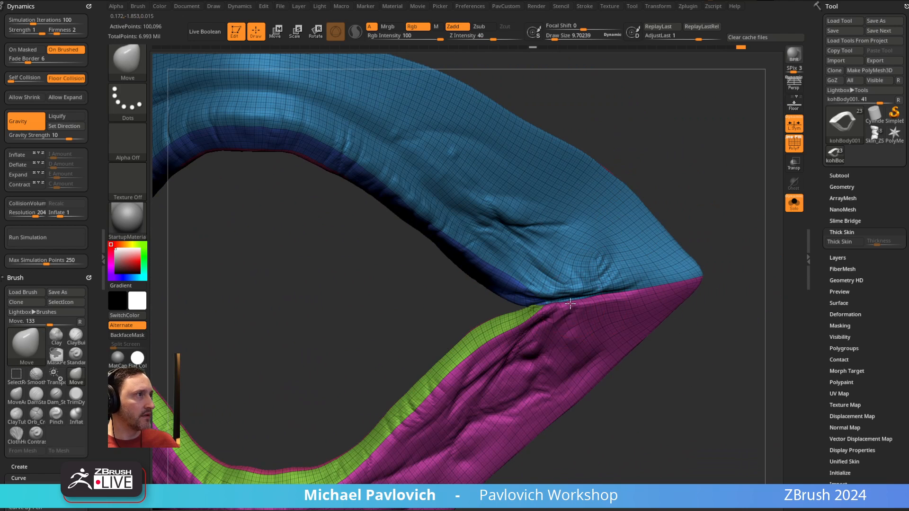
left_click(719, 309, "ctrl")
left_click(719, 310, "ctrl")
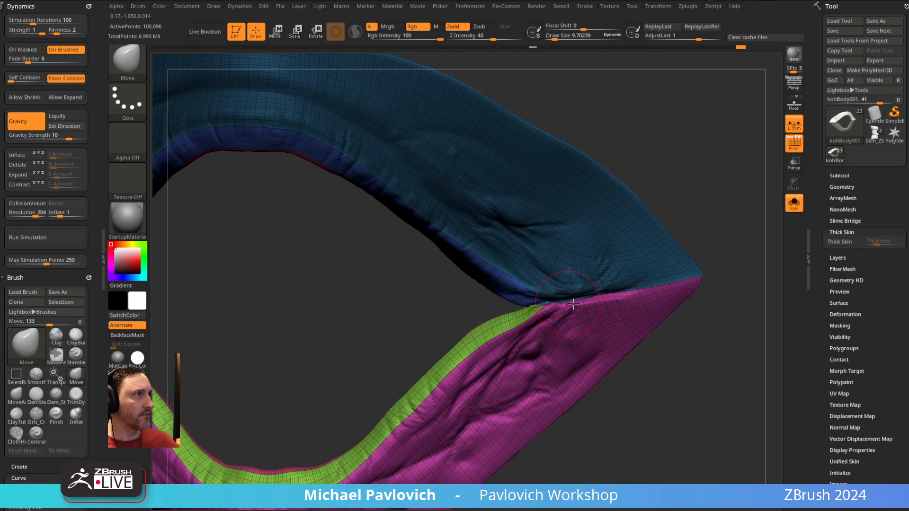
- Invert the mask to adjust the upper lip's edge at that corner, and hide the polygroup wireframe when finished
left_click(683, 177, "ctrl")
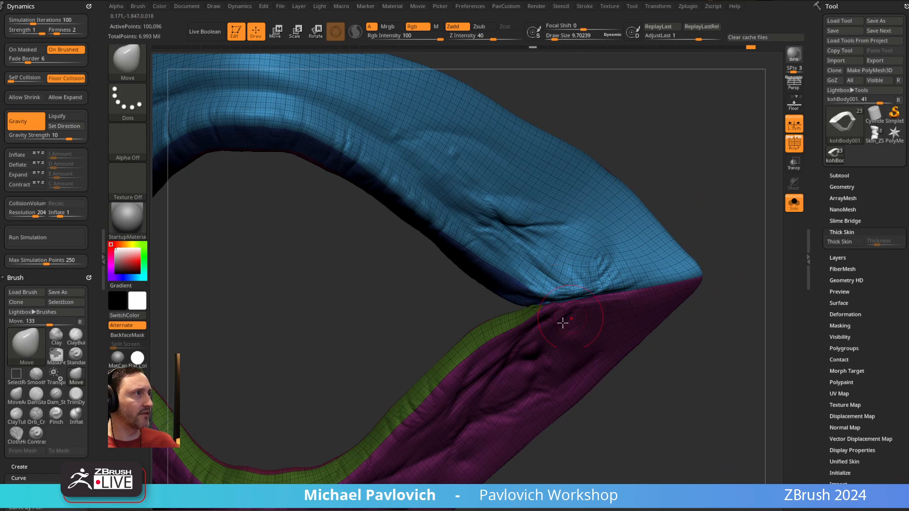
left_click_drag(649, 219, 723, 183)
key("f")
left_click(795, 143)
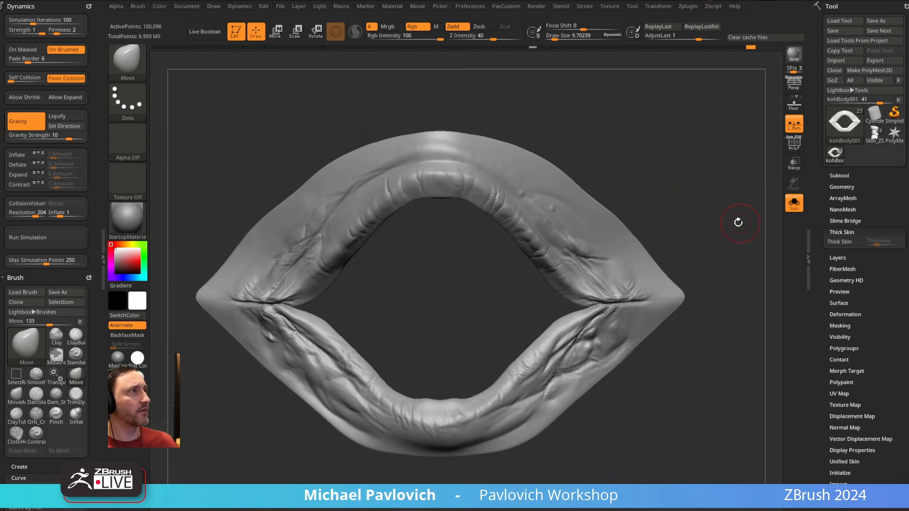
- Show the whole creature again and make the lip mesh kohBody001 the active subtool
left_click(793, 202)
right_click_drag(645, 240, 571, 280, "ctrl")
left_click(567, 290, "alt")
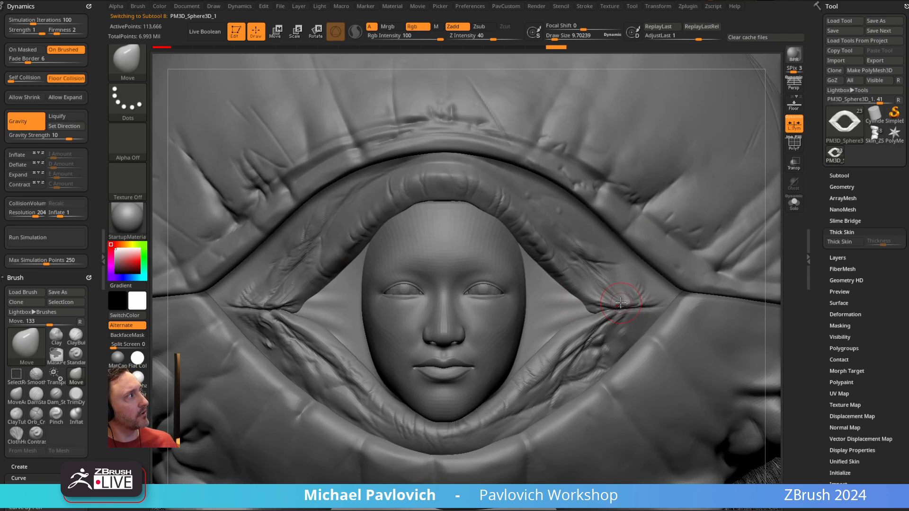
right_click_drag(617, 254, 591, 258, "ctrl")
left_click(589, 254, "alt")
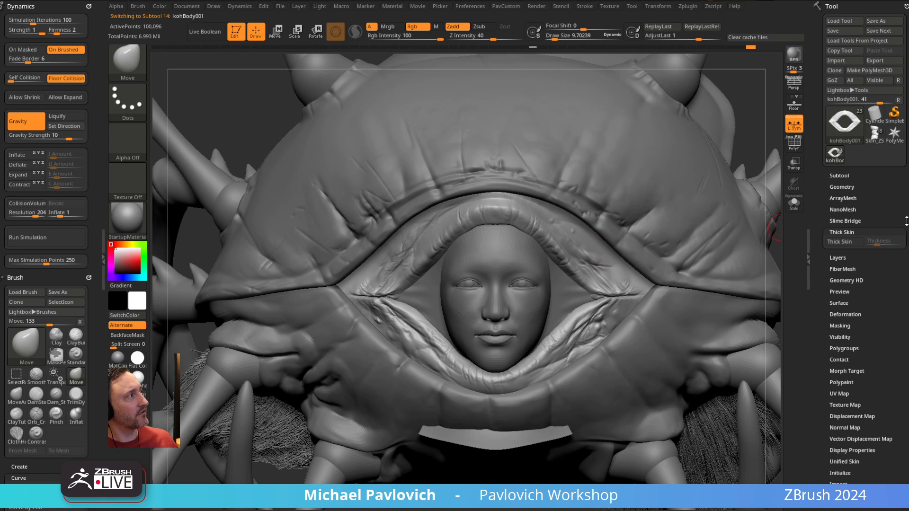
- Compare the sculpted lips with the reference image of the masked face inside the mouth
right_click_drag(908, 211, 458, 211)
double_click(583, 231)
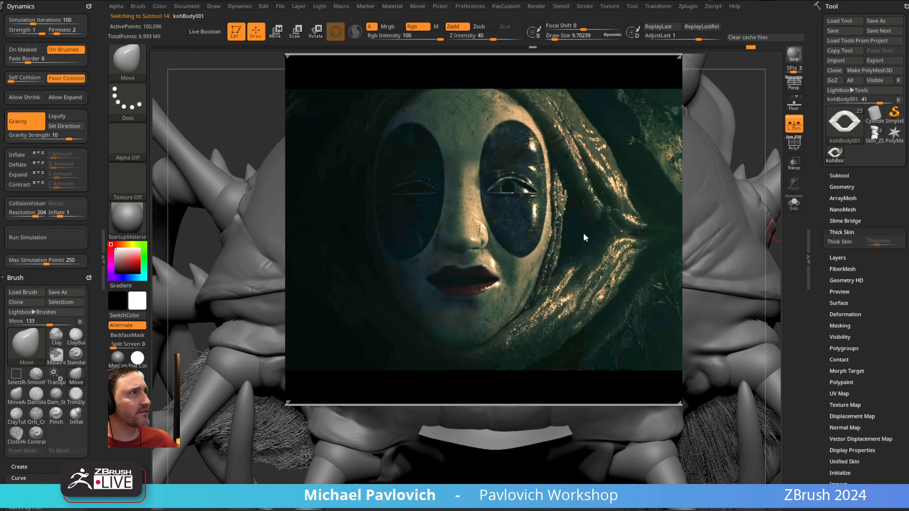
mouse_move(422, 194)
right_mouse_down()
mouse_move(436, 215)
mouse_move(908, 227)
right_mouse_up()
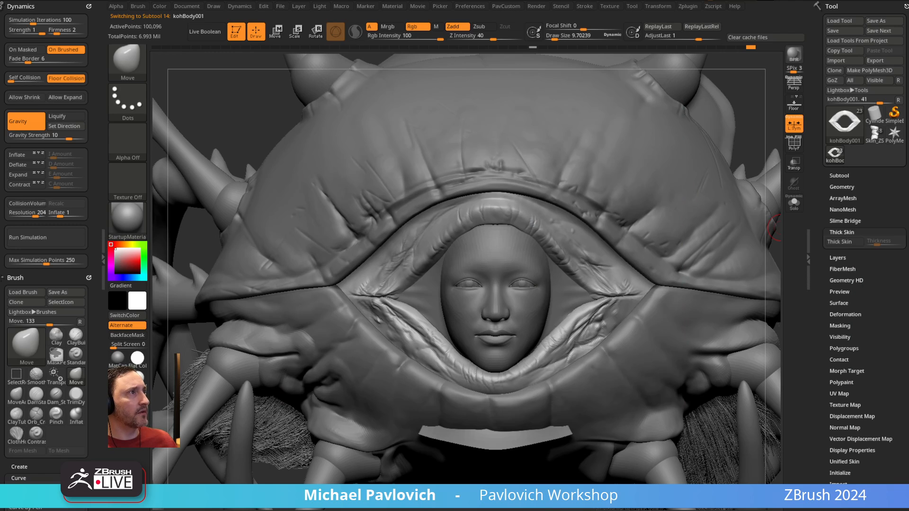
- Lower the lip mesh to subdivision level 1 in its geometry settings
left_click(841, 187)
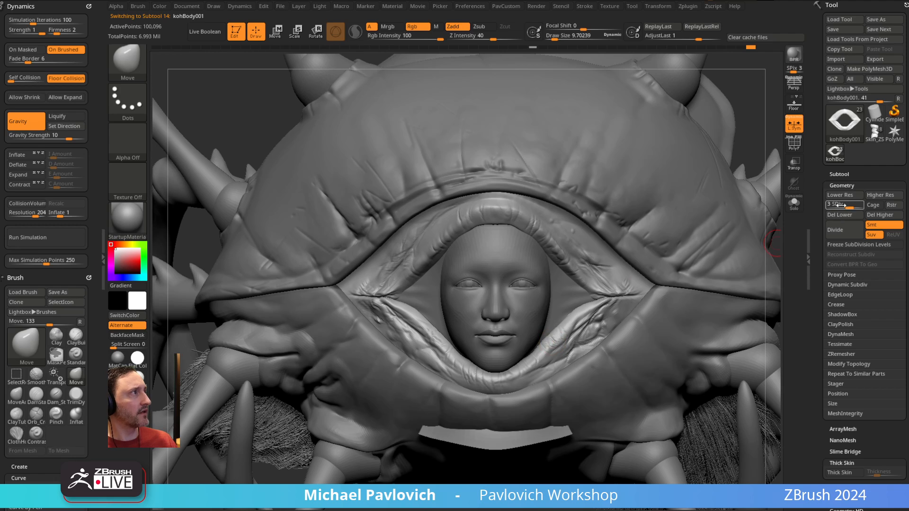
left_click(828, 207)
right_click_drag(624, 230, 633, 243, "alt")
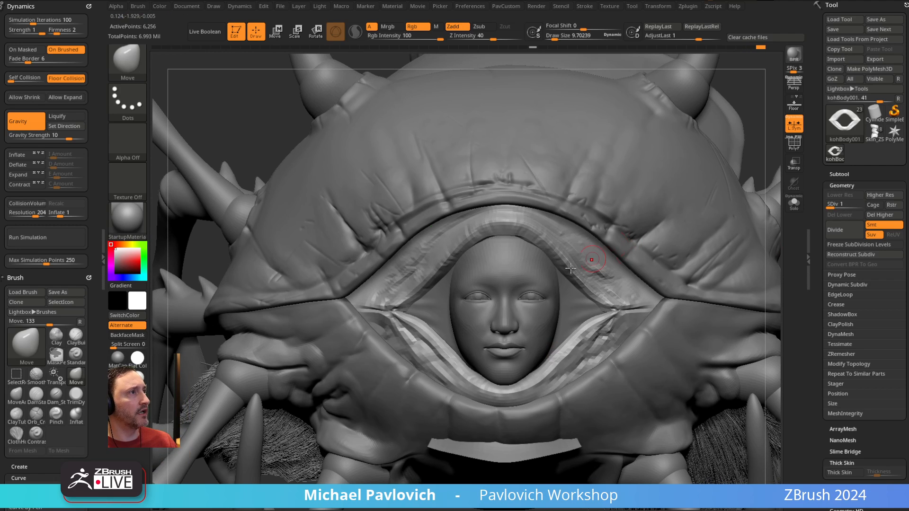
- Narrow the lip mesh across its width to about 0.919 of its size with the transform gizmo
key("w")
left_click(405, 205)
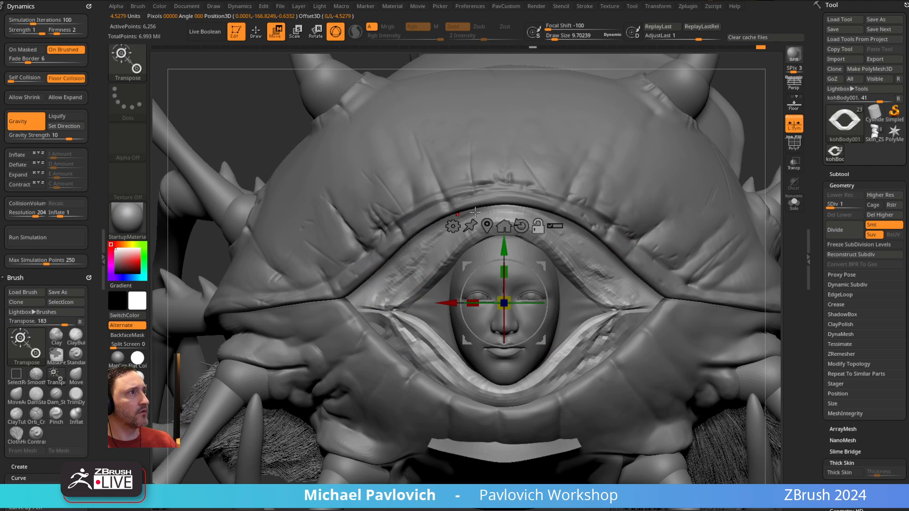
left_click_drag(477, 297, 485, 299)
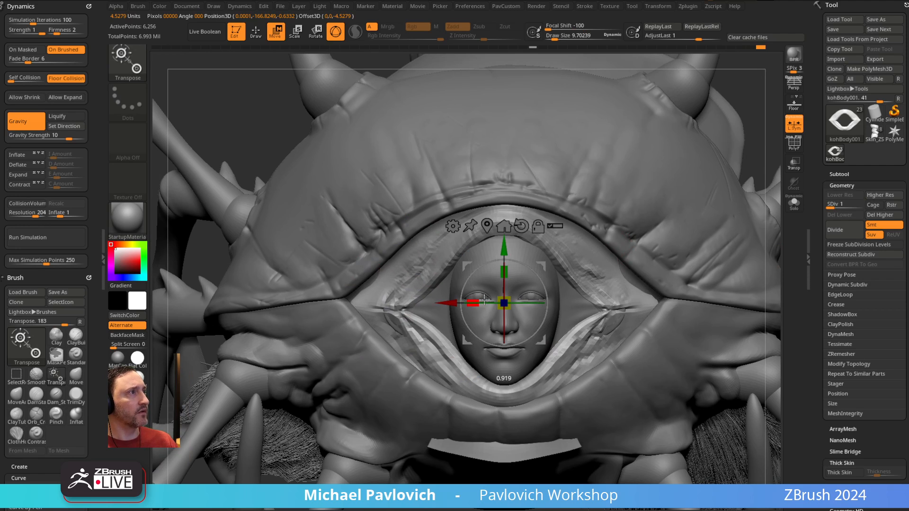
- Isolate the lip mesh and try squeezing it sideways with the TransposeCloth brush, then undo the change
left_click(794, 203)
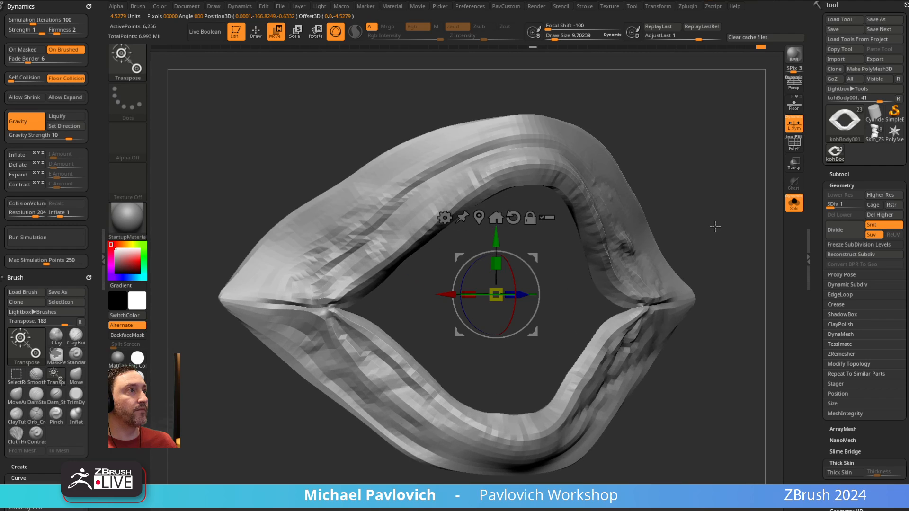
key("b")
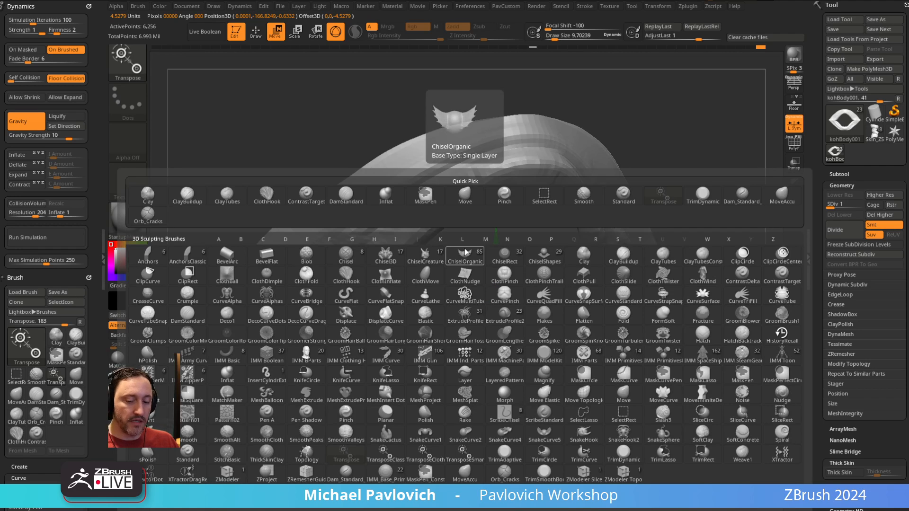
key("t")
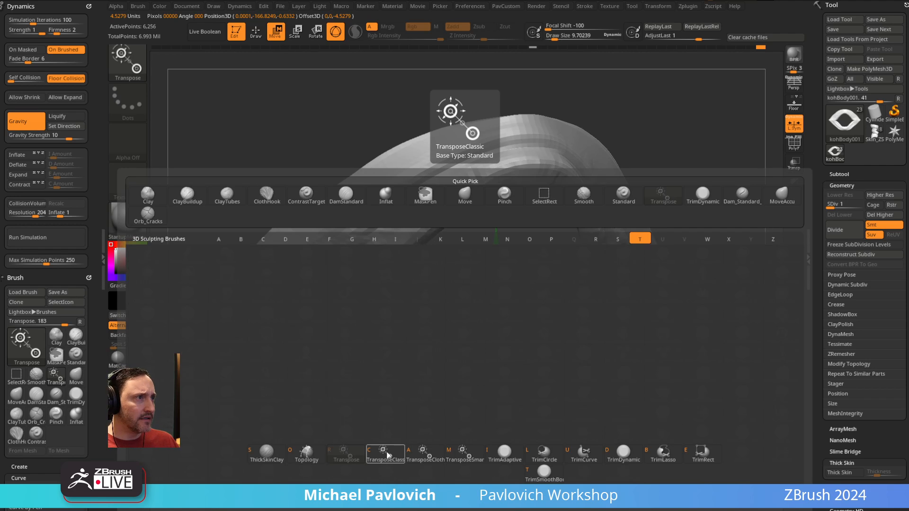
left_click(425, 458)
left_click_drag(544, 247, 697, 186)
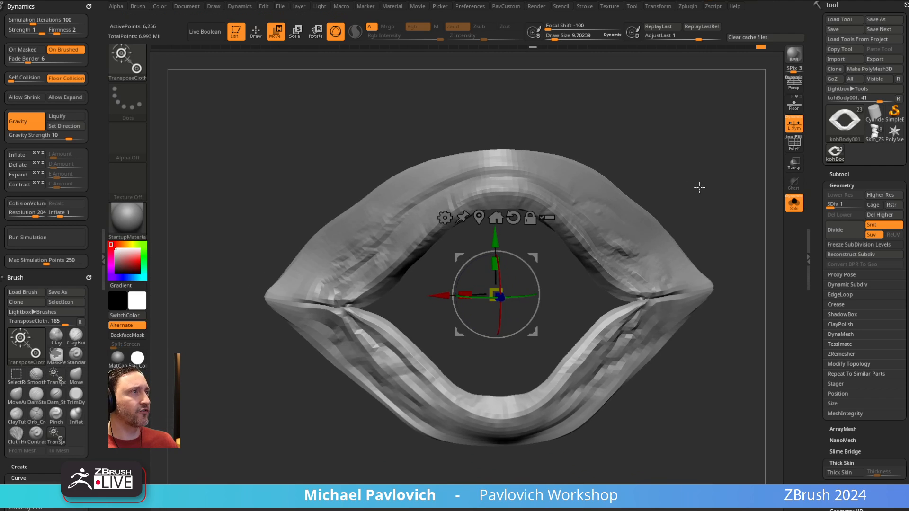
left_click_drag(467, 293, 522, 295)
key("ctrl+z")
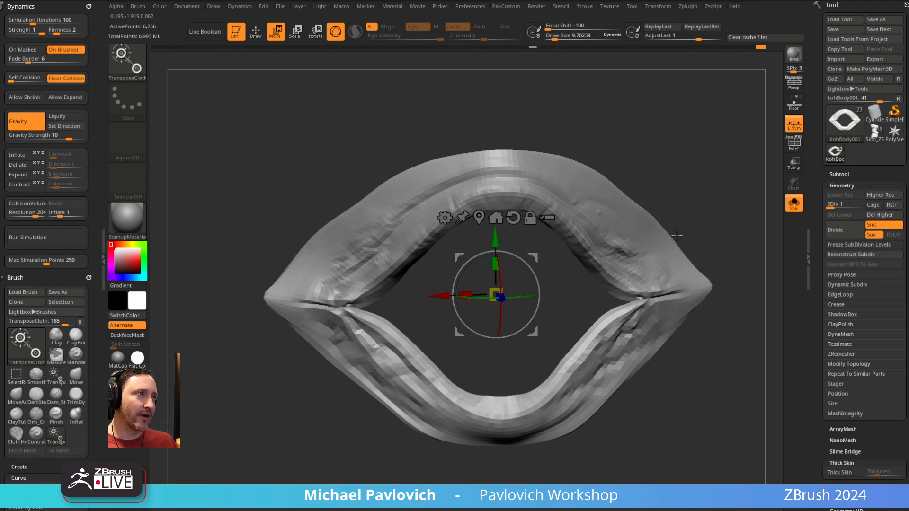
- Return to the Transpose brush and try a topological mask over one side of the upper lip
key("b")
key("t")
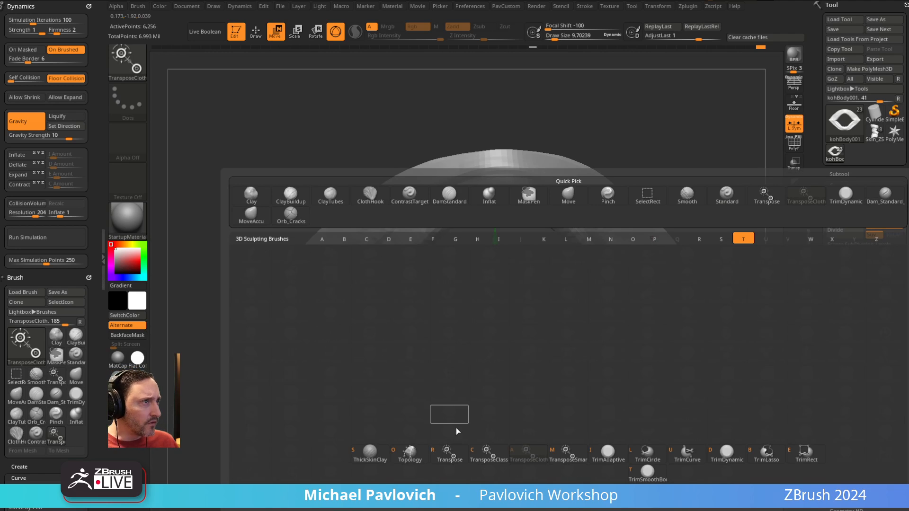
mouse_move(452, 456)
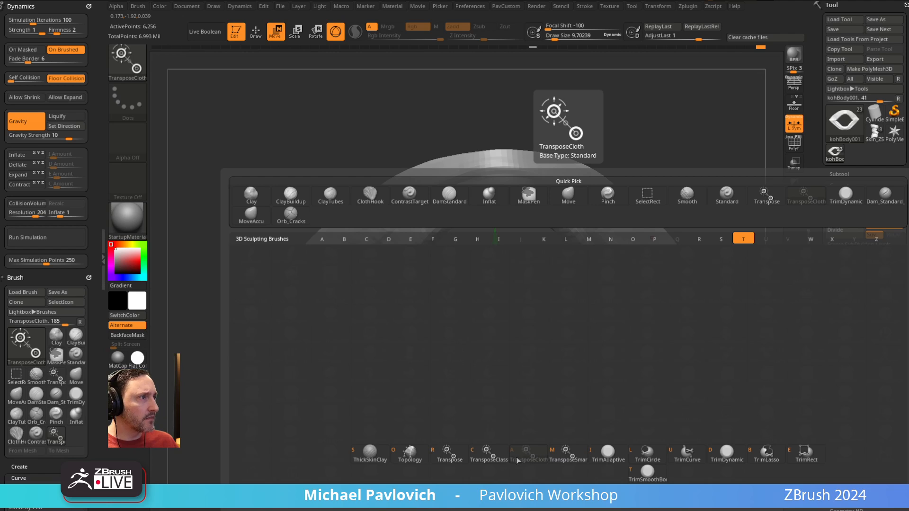
left_click(445, 454)
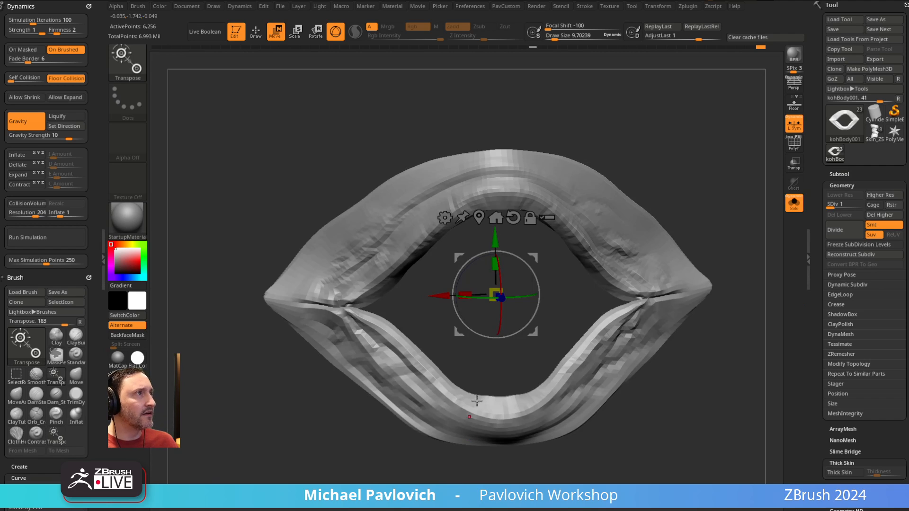
key("q")
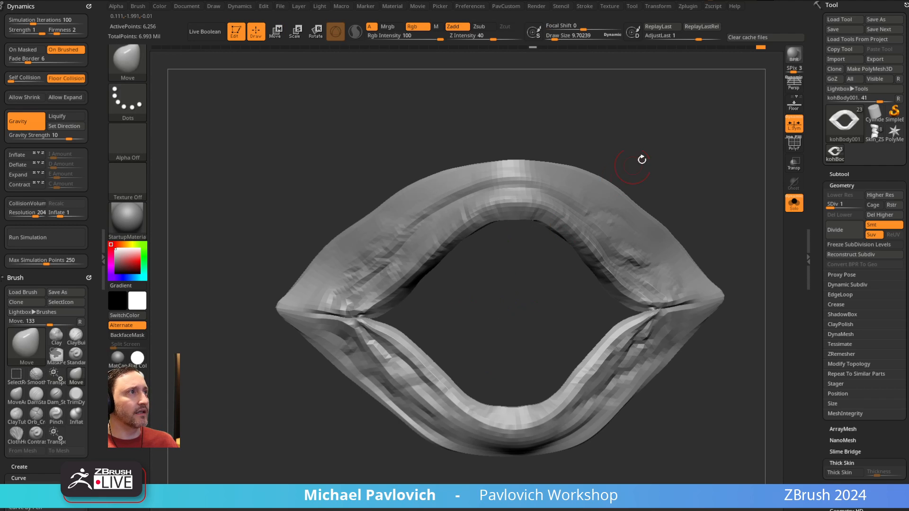
left_click_drag(641, 158, 677, 163)
key("w")
left_click_drag(428, 233, 444, 248, "ctrl")
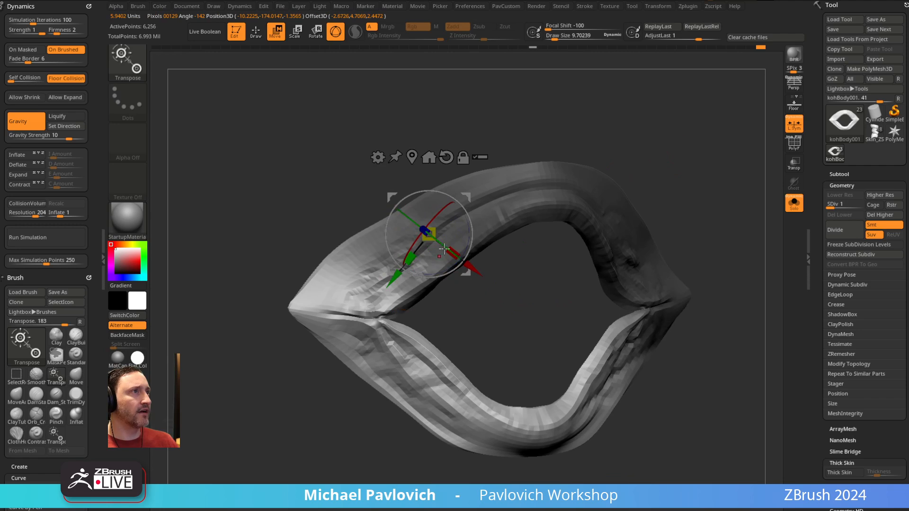
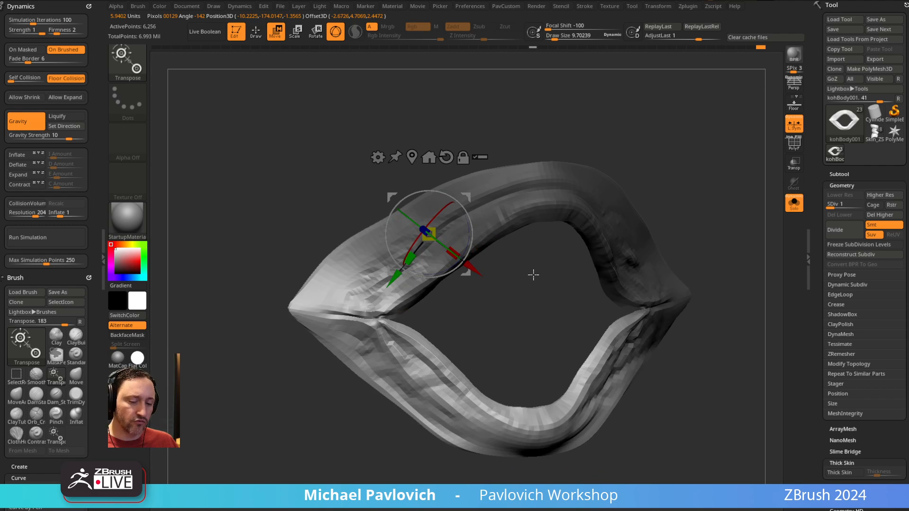
- Try TransposeClassic to mask the upper lip topologically from its middle towards the corner, then clear the mask
key("b")
key("t")
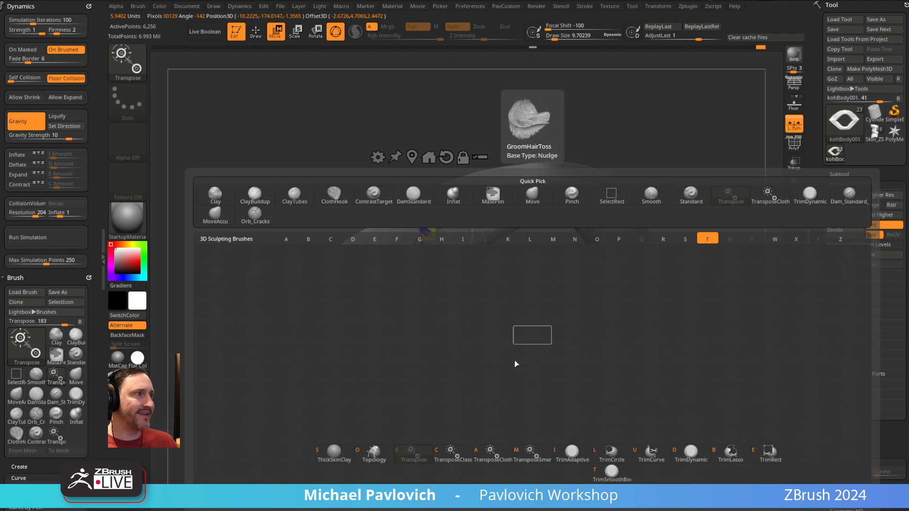
left_click(453, 452)
left_click_drag(501, 206, 443, 273, "ctrl")
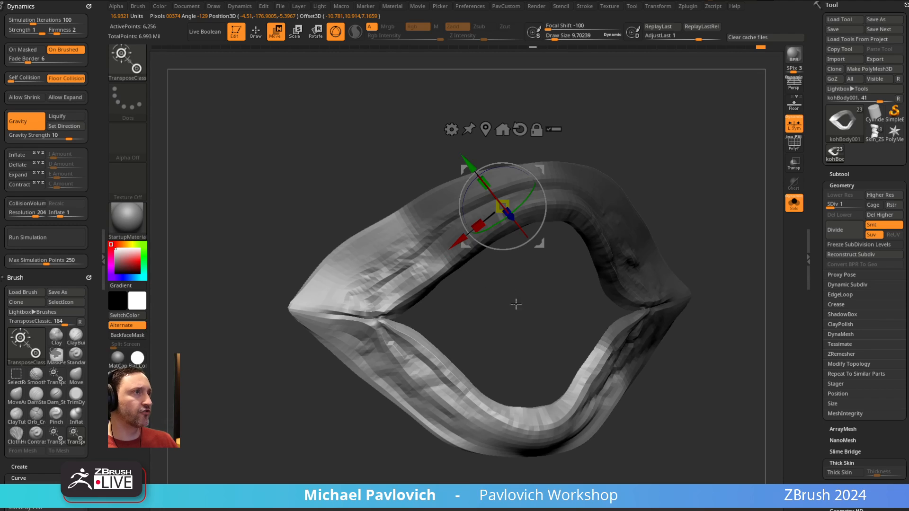
mouse_move(526, 309)
left_mouse_down("ctrl")
mouse_move(533, 315)
mouse_move(511, 303)
mouse_move(519, 293)
left_mouse_up("ctrl")
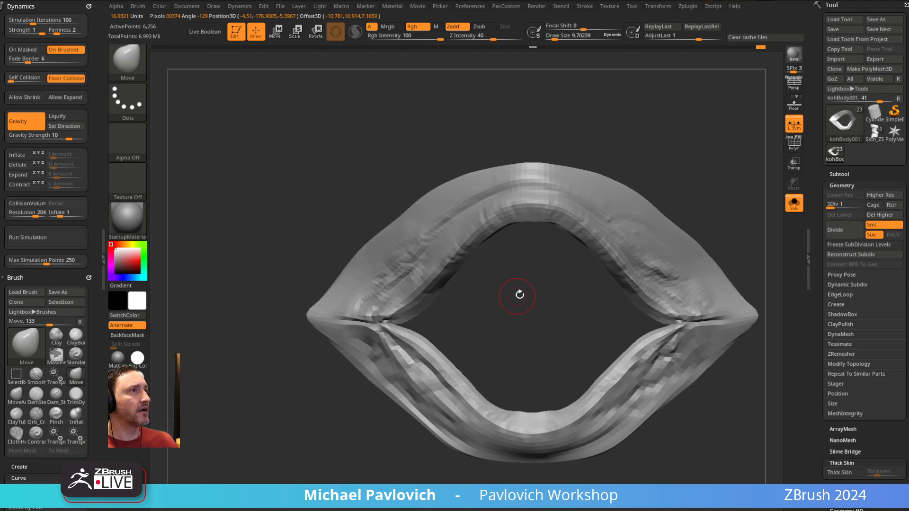
- Show the whole creature again and narrow the lip mesh further across its width with the gizmo
left_click(792, 204)
left_click(483, 130)
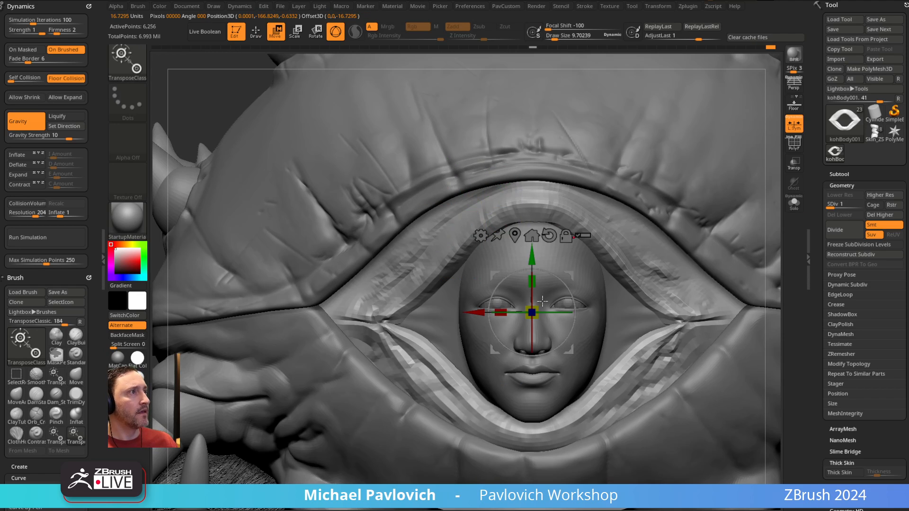
left_click_drag(506, 310, 521, 309)
key("q")
- Enlarge the Move brush to a draw size of about 68.5 and reshape the sides of the lip mesh inside the mouth
mouse_move(469, 288)
right_mouse_down("ctrl")
mouse_move(462, 280)
mouse_move(394, 295)
right_mouse_up("ctrl")
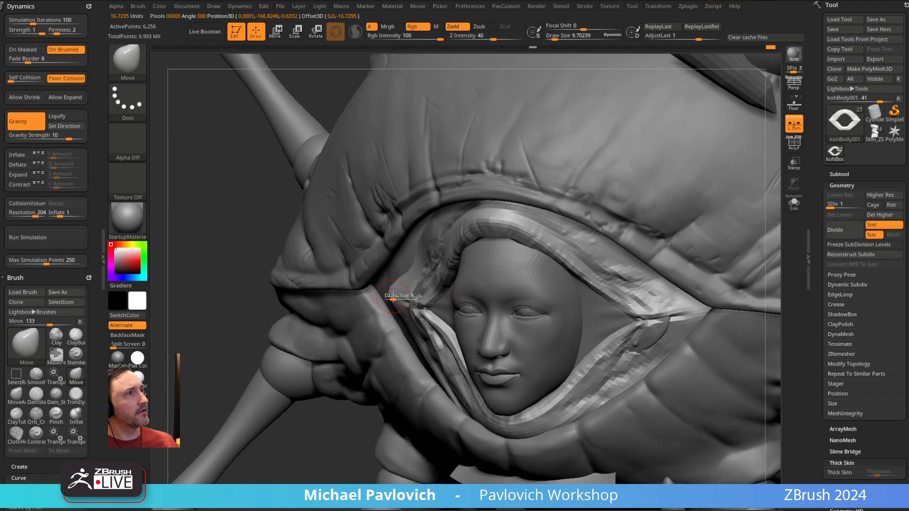
key("s")
mouse_move(395, 292)
left_mouse_down()
mouse_move(417, 289)
mouse_move(347, 274)
left_mouse_up()
key("s")
mouse_move(347, 274)
right_mouse_down()
mouse_move(377, 272)
mouse_move(398, 284)
mouse_move(416, 274)
right_mouse_up()
key("s")
left_click_drag(429, 273, 393, 302)
left_click_drag(438, 250, 375, 197)
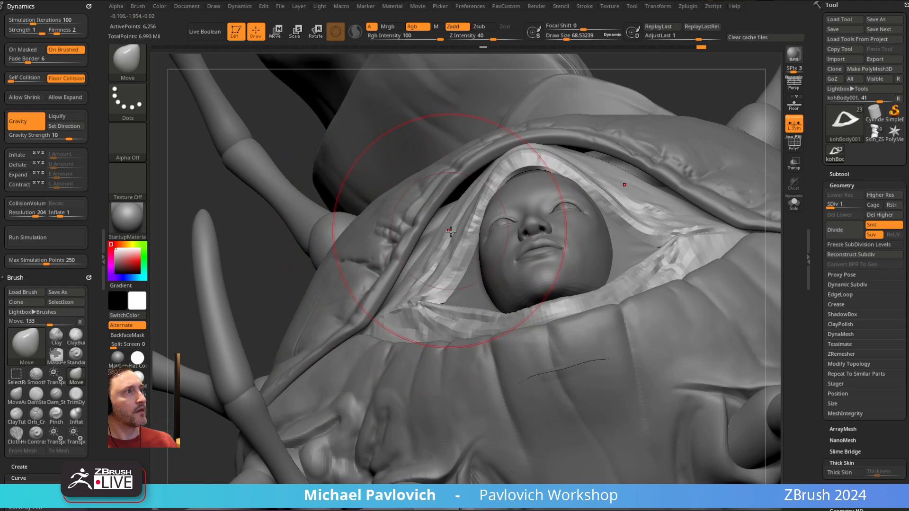
- Fit the lip mesh's sides against the surrounding shell with Move brush sizes of about 55 and 38
mouse_move(375, 197)
right_mouse_down()
mouse_move(416, 152)
mouse_move(602, 166)
mouse_move(575, 221)
right_mouse_up()
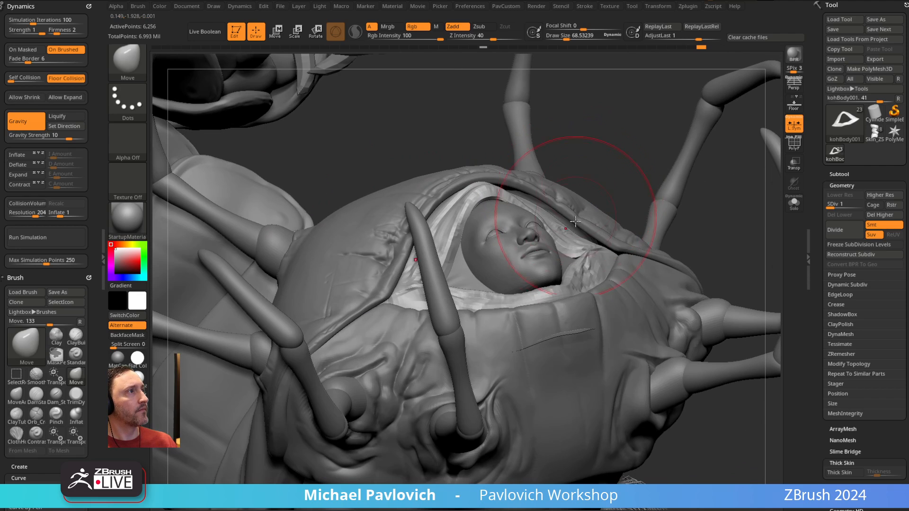
right_click_drag(520, 187, 533, 166)
key("s")
left_click(527, 185)
mouse_move(478, 189)
right_mouse_down()
mouse_move(504, 227)
mouse_move(587, 284)
right_mouse_up()
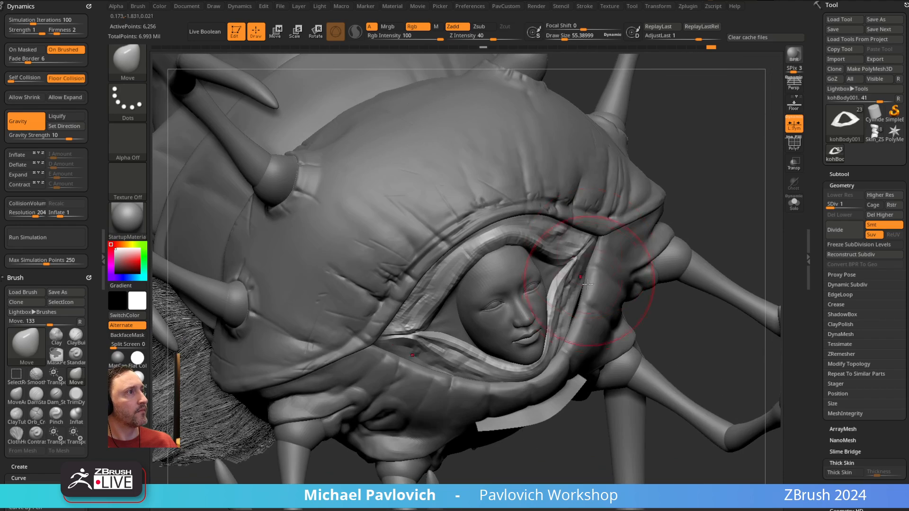
left_click_drag(588, 284, 579, 308)
mouse_move(550, 293)
right_mouse_down()
mouse_move(561, 256)
mouse_move(544, 280)
mouse_move(554, 305)
right_mouse_up()
key("s")
left_click(544, 308)
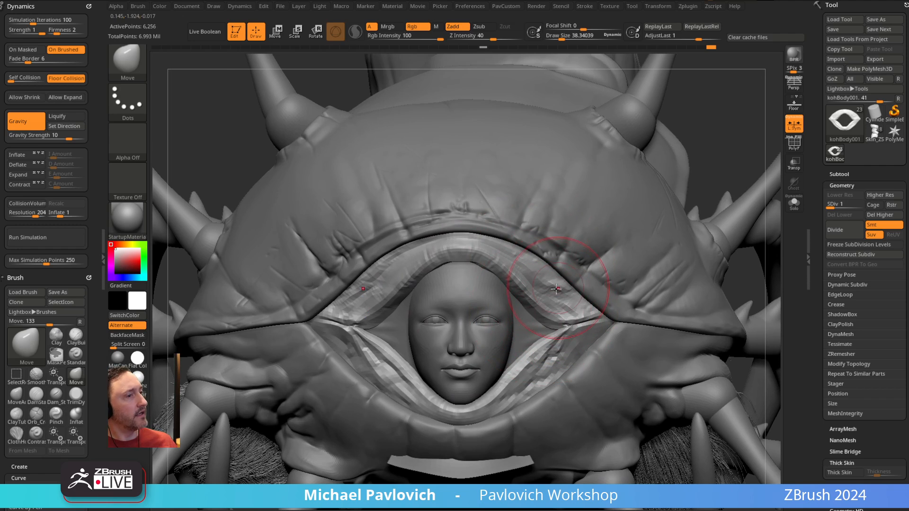
- Adjust the lip mesh's corners inside the mouth opening with the Move brush at a draw size of about 41
right_click_drag(562, 275, 546, 321)
key("s")
mouse_move(546, 321)
left_mouse_down()
mouse_move(563, 321)
mouse_move(549, 337)
mouse_move(562, 328)
left_mouse_up()
key("s")
left_click(547, 339)
right_click_drag(562, 318, 568, 289)
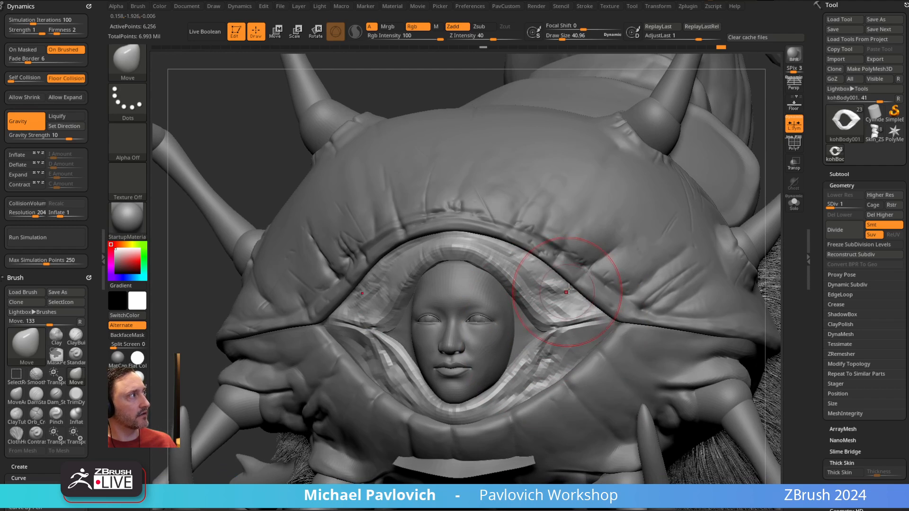
left_click_drag(606, 323, 595, 321)
- Make the upper shell PM3D_Sphere3D_2 the active subtool and set all subtools to their lowest subdivision level
left_click(601, 269, "alt")
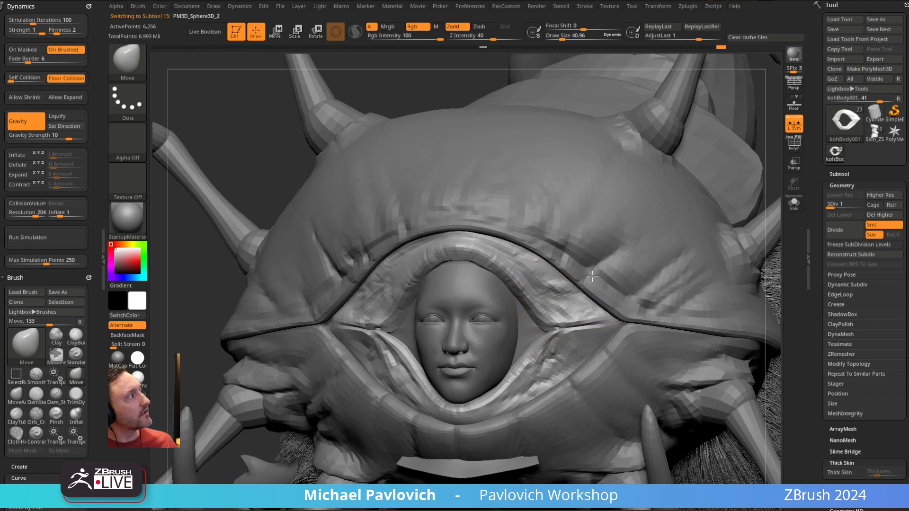
mouse_move(601, 269)
right_mouse_down("shift")
mouse_move(639, 279)
mouse_move(634, 272)
right_mouse_up("shift")
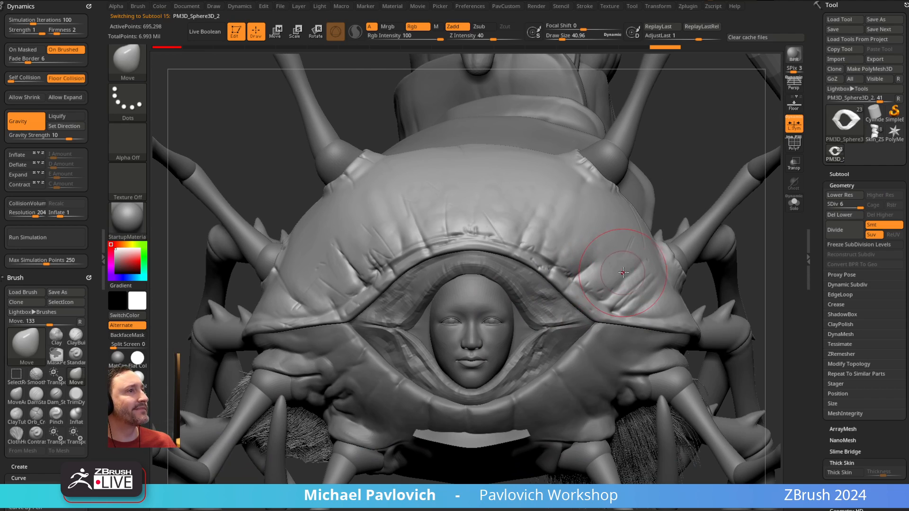
key("w")
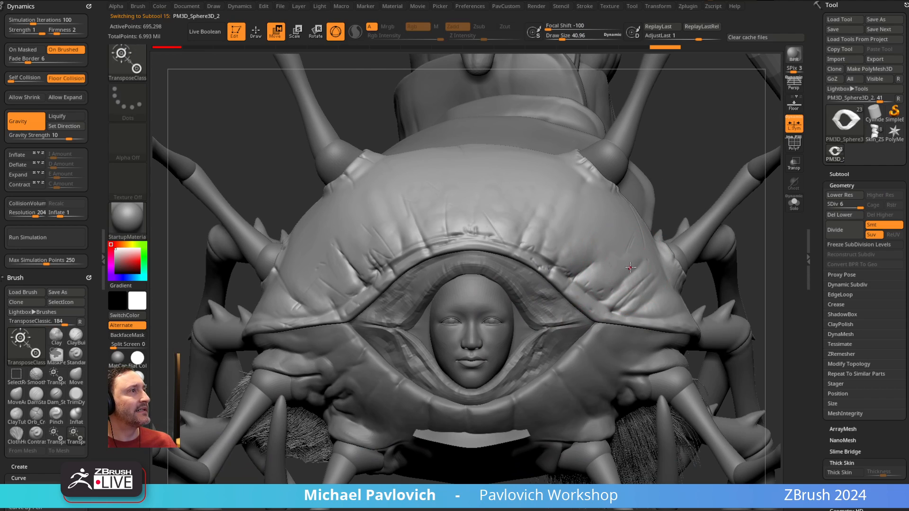
left_click(834, 175)
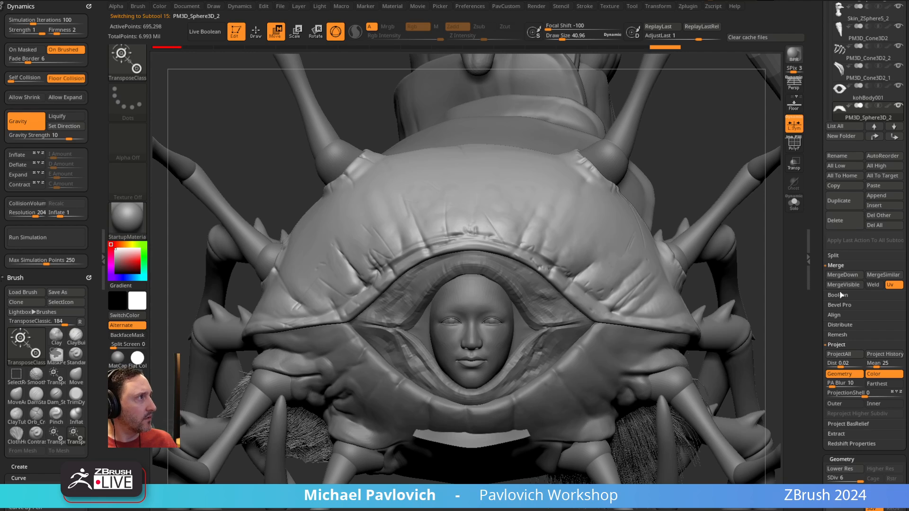
scroll(821, 350, "down", 1)
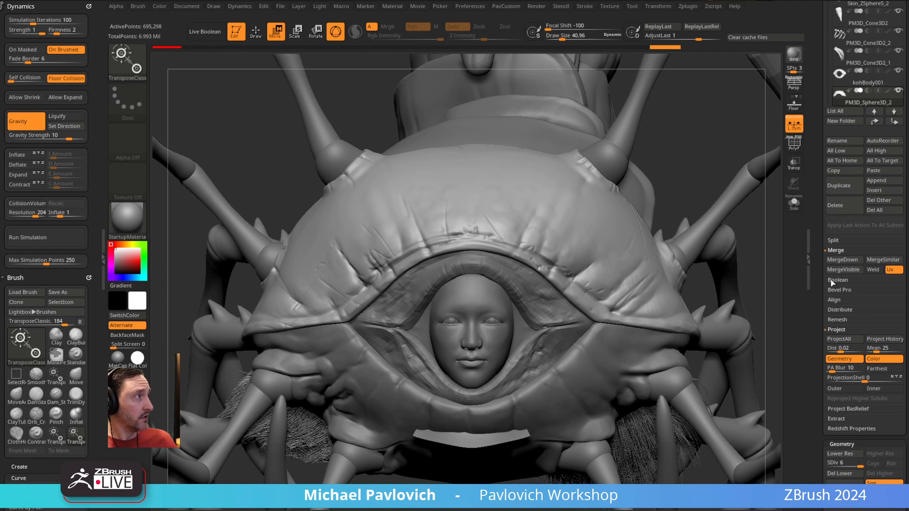
left_click(851, 151)
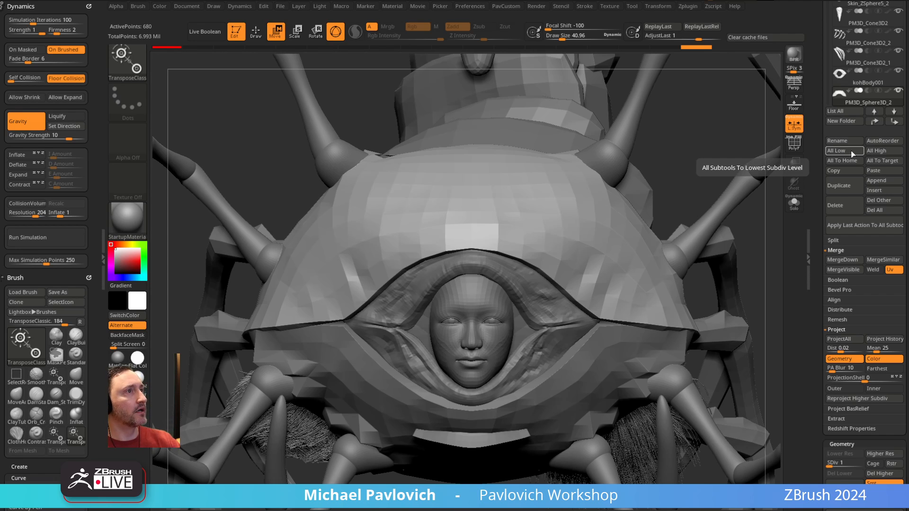
- Pull the upper shell's edge inward at the mouth corner with the Move brush
mouse_move(576, 283)
right_mouse_down()
mouse_move(581, 257)
mouse_move(532, 301)
right_mouse_up()
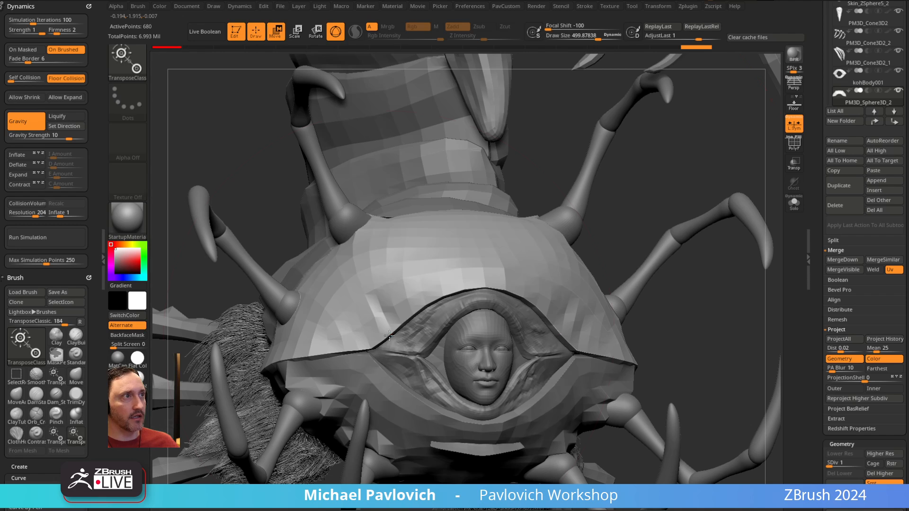
key("b")
key("m")
key("v")
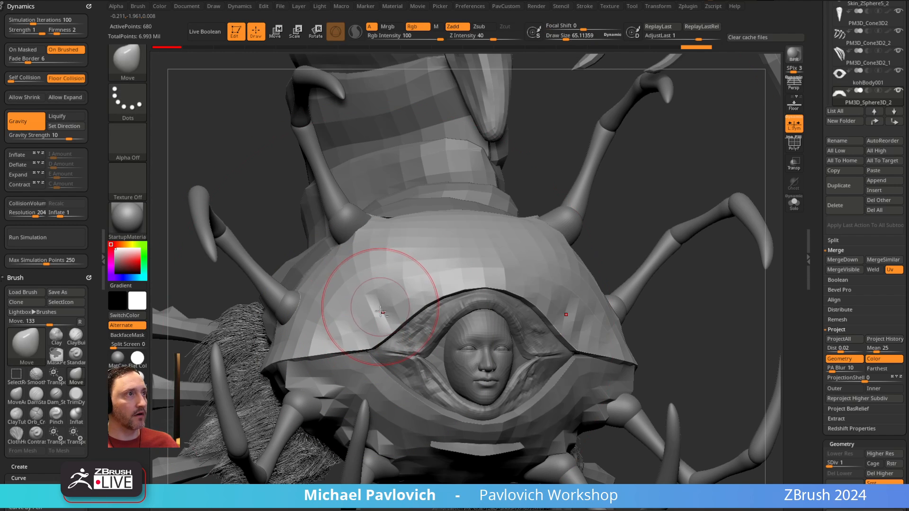
mouse_move(381, 300)
right_mouse_down()
mouse_move(381, 328)
mouse_move(396, 316)
right_mouse_up()
left_click_drag(382, 330, 399, 333)
- Make the lower shell PM3D_Sphere3D_4 active and move its edge inward at the mouth corner
left_click(389, 364, "alt")
right_click_drag(562, 295, 568, 279)
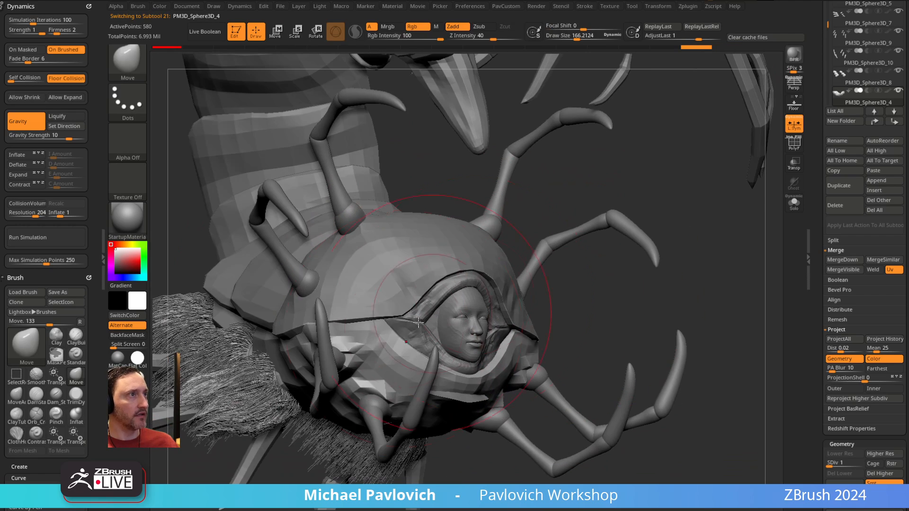
left_click_drag(379, 347, 397, 355)
right_click_drag(582, 308, 525, 312)
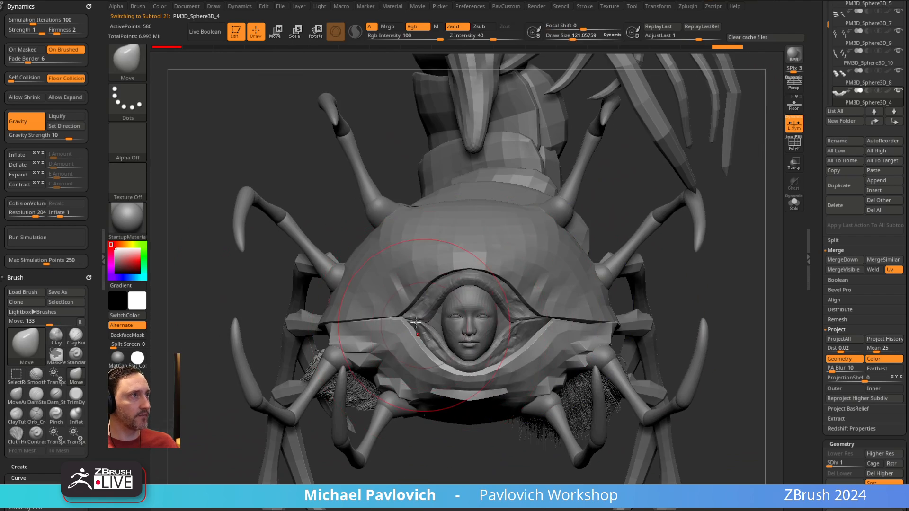
- Make the upper shell PM3D_Sphere3D_2 active and nudge its edge at the mouth corner with the Move brush
mouse_move(396, 304)
right_mouse_down()
mouse_move(412, 309)
mouse_move(395, 312)
right_mouse_up()
left_click(395, 312, "alt")
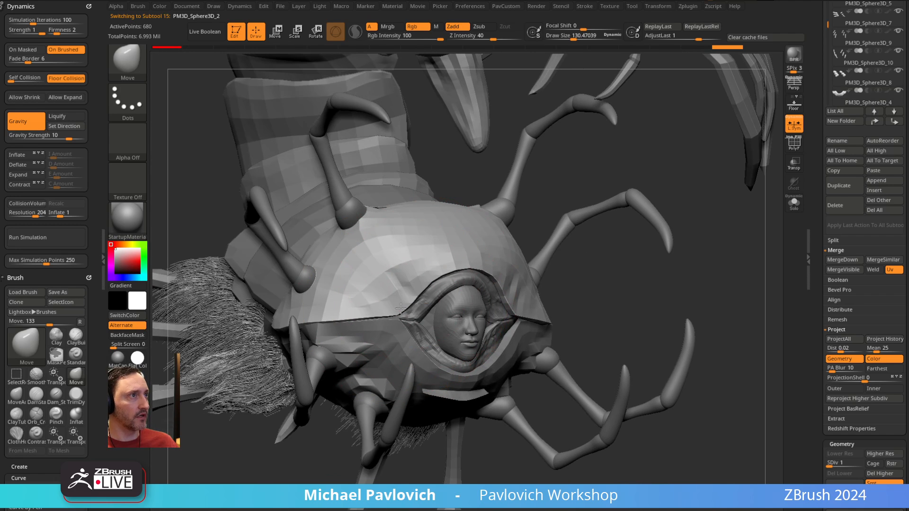
left_click_drag(411, 307, 407, 307)
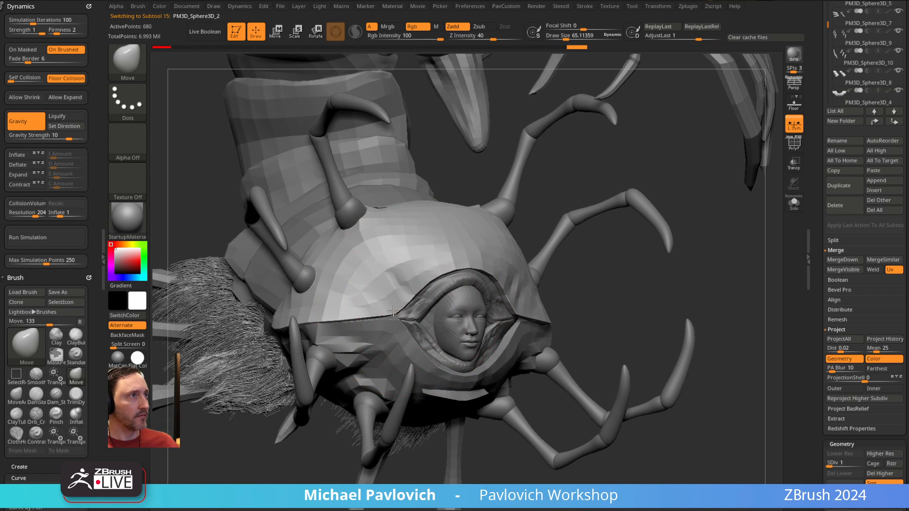
key("ctrl+shift+z")
key("ctrl+shift+z")
right_click_drag(393, 311, 426, 271)
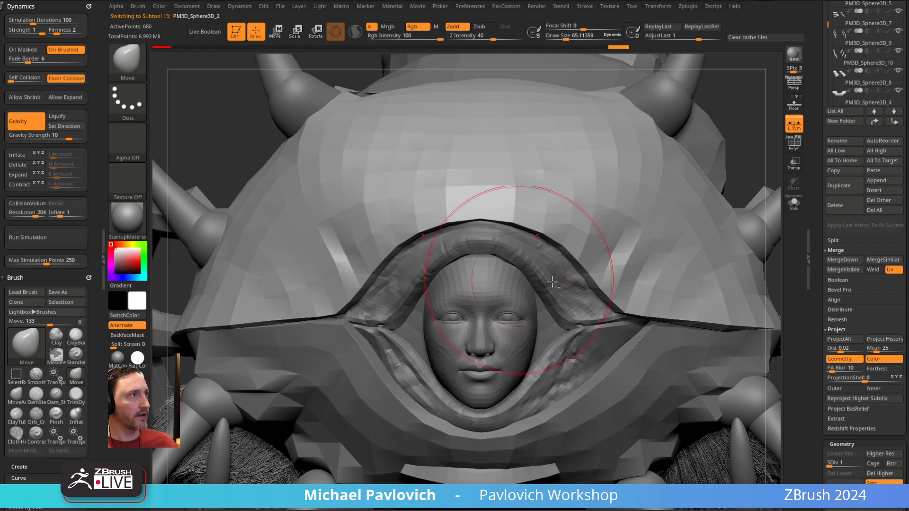
- Make the lip mesh kohBody001 active and nudge the upper lip above the forehead with the Move brush at a draw size of about 38
left_click(551, 282, "alt")
right_click_drag(552, 282, 503, 290, "alt")
left_click(504, 289, "alt")
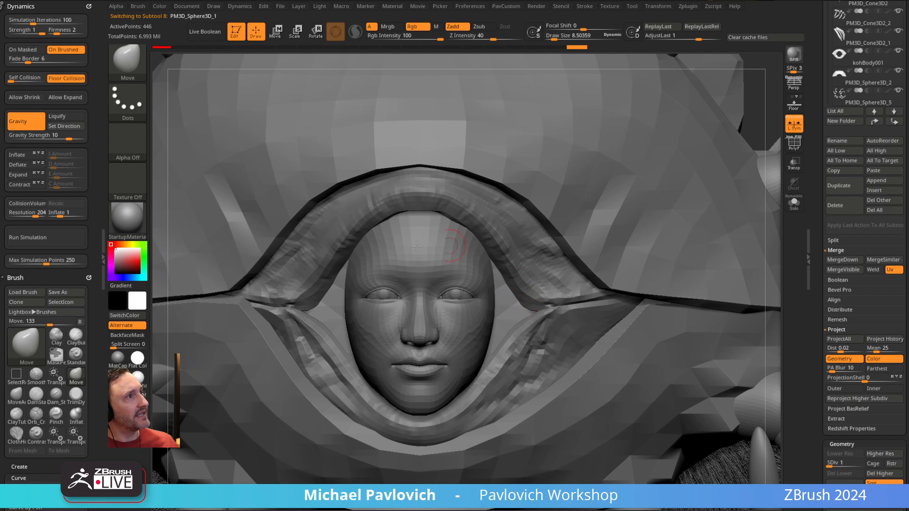
right_click_drag(388, 213, 462, 263)
left_click(462, 263, "alt")
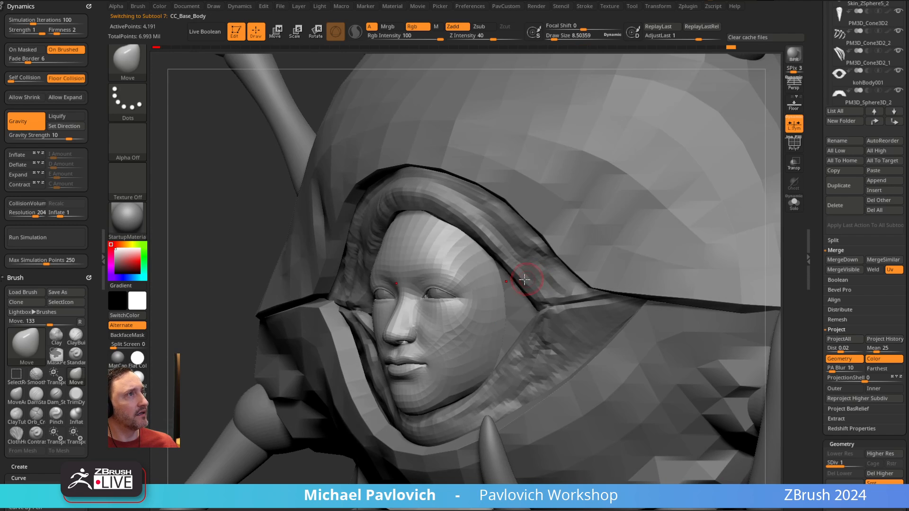
mouse_move(523, 275)
right_mouse_down()
mouse_move(466, 267)
mouse_move(532, 222)
mouse_move(513, 213)
right_mouse_up()
left_click(478, 188, "alt")
right_click_drag(478, 188, 482, 222)
key("s")
mouse_move(435, 263)
left_mouse_down()
mouse_move(456, 260)
mouse_move(432, 258)
left_mouse_up()
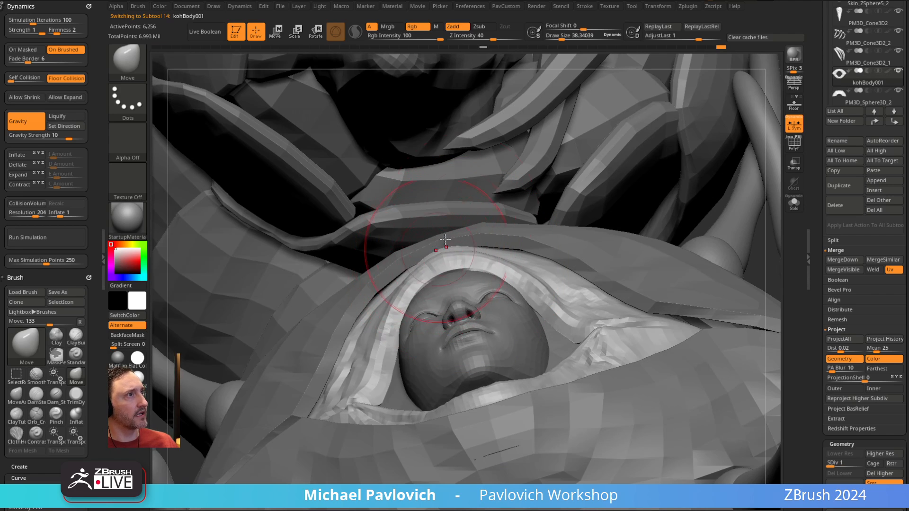
right_click_drag(435, 304, 506, 237, "shift")
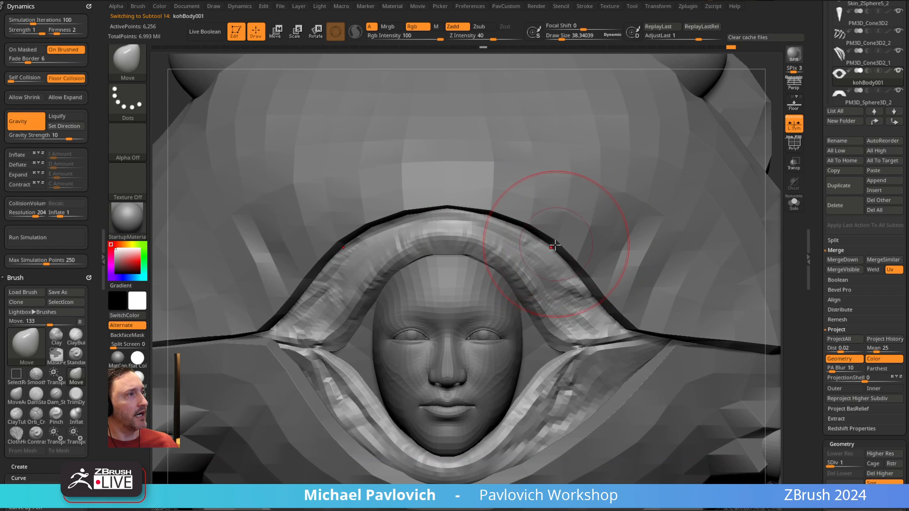
- Duplicate the head mesh CC_Base_Body and isolate the copy in a side view
right_click_drag(528, 278, 536, 236, "alt")
left_click(535, 256, "alt")
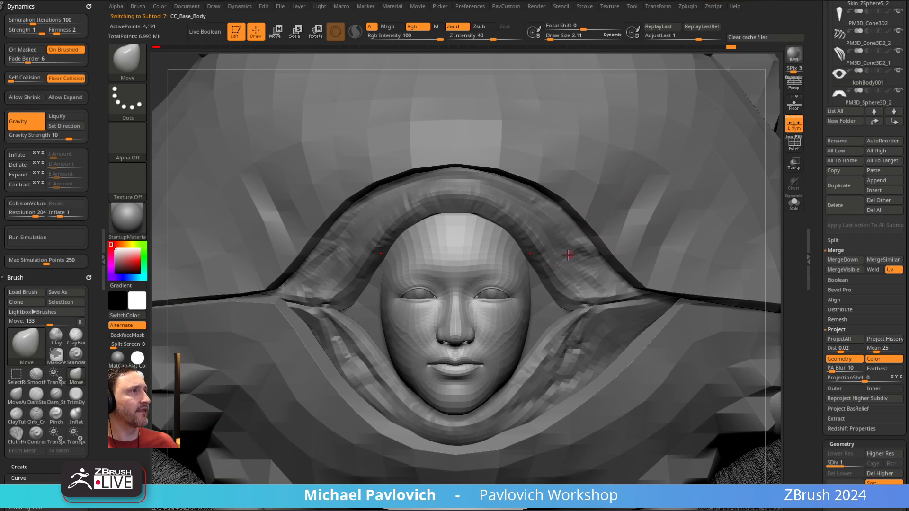
left_click(835, 185)
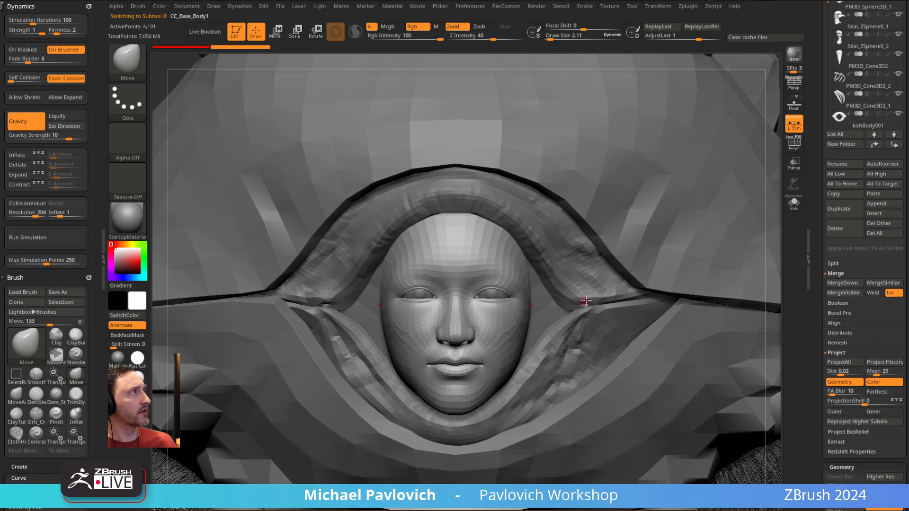
left_click(793, 203)
left_click_drag(594, 302, 702, 227)
- Show the polyframe on the head copy, assign it a single polygroup and delete its hidden geometry
left_click(794, 142)
key("ctrl+w")
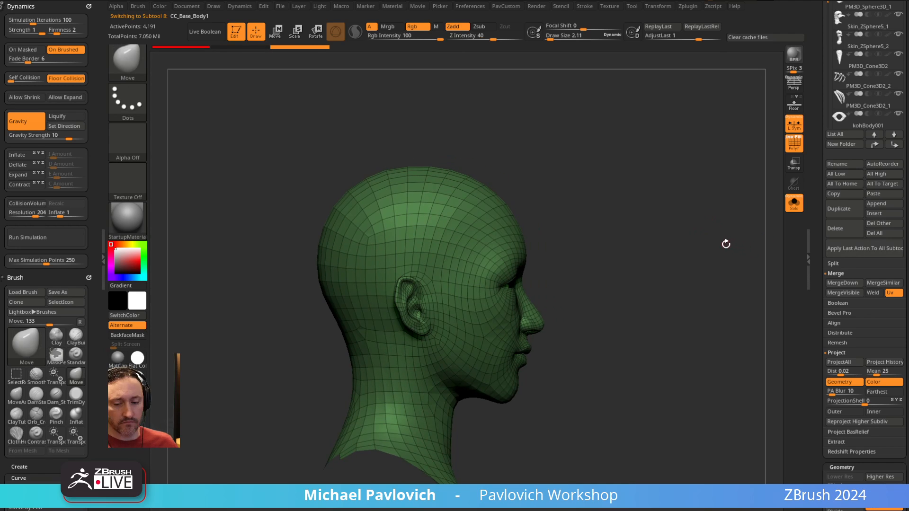
key("2")
left_click(724, 250)
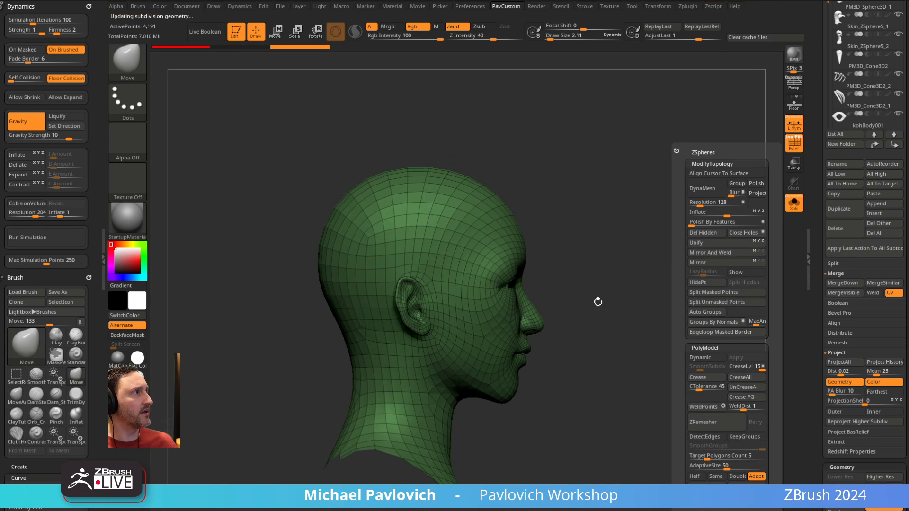
- Choose the SliceCurve brush and try to slice the head vertically behind the face
left_click_drag(613, 250, 599, 236, "alt")
key("ctrl+shift+b")
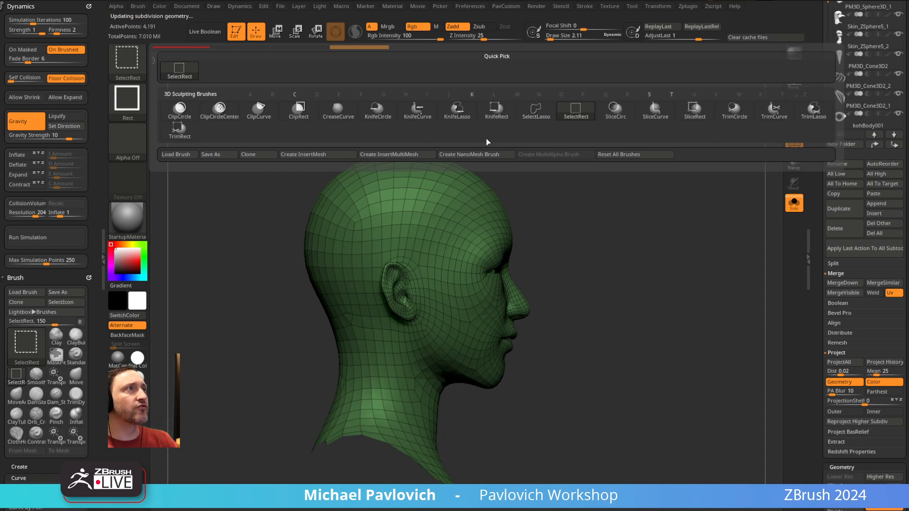
left_click(655, 109)
left_click_drag(599, 229, 467, 152)
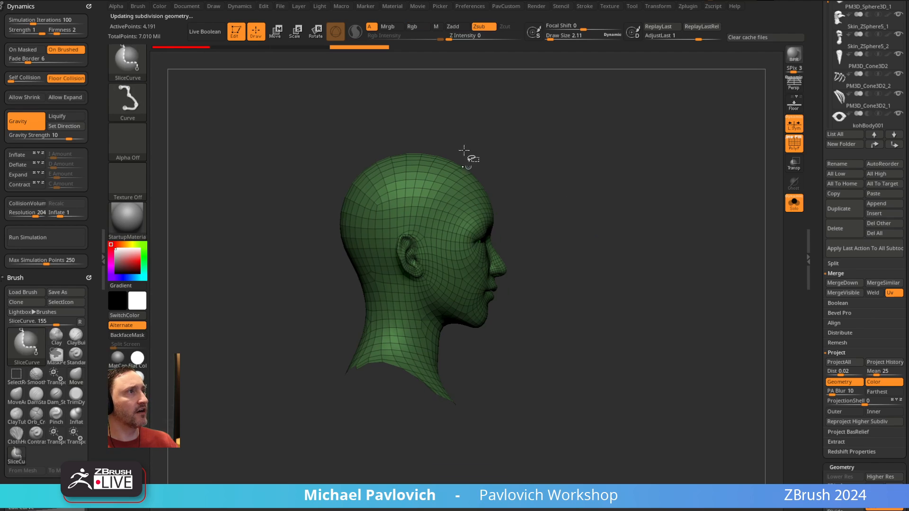
mouse_move(458, 108)
left_mouse_down("ctrl+shift")
mouse_move(463, 333)
mouse_move(471, 317)
mouse_move(483, 402)
left_mouse_up("ctrl+shift")
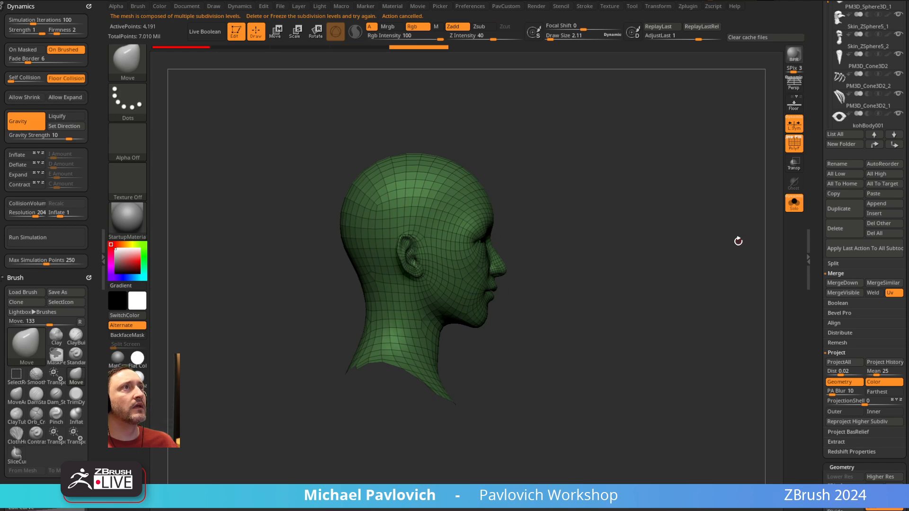
- Delete the head copy's higher subdivision levels and slice it nearly vertically just behind the face with SliceCurve
scroll(844, 316, "down", 4)
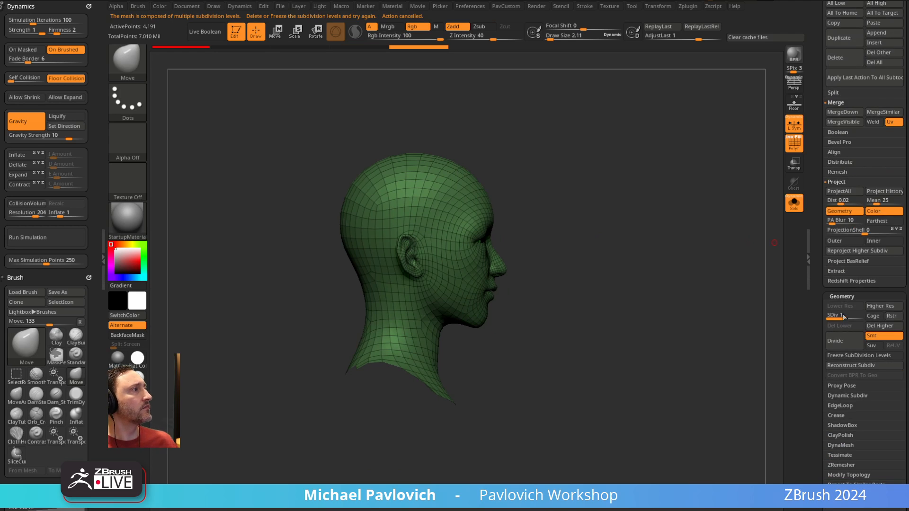
left_click(882, 326)
mouse_move(463, 116)
left_mouse_down("ctrl+shift")
mouse_move(467, 286)
mouse_move(491, 413)
mouse_move(475, 419)
left_mouse_up("ctrl+shift")
left_click_drag(436, 102, 432, 284, "ctrl+shift")
left_click_drag(425, 116, 429, 238, "ctrl+shift")
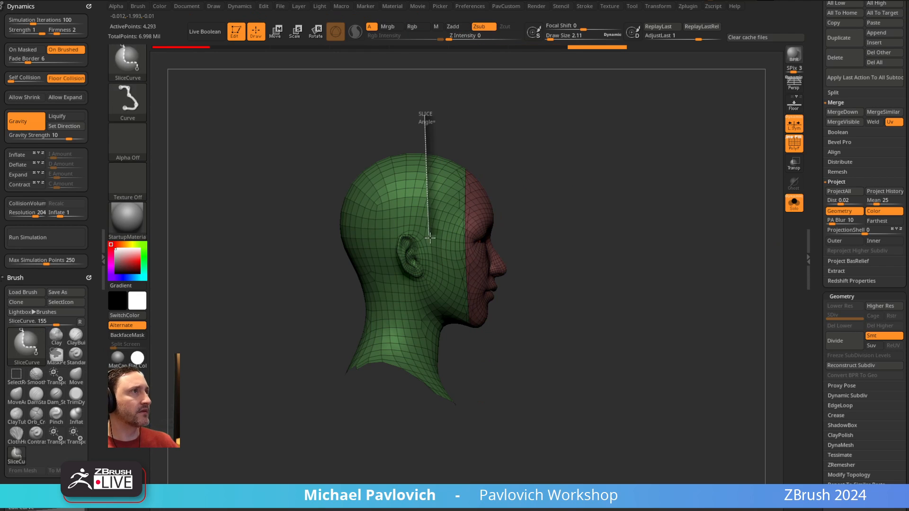
left_click_drag(427, 272, 447, 357, "ctrl+shift")
left_click_drag(489, 445, 488, 447, "ctrl+shift")
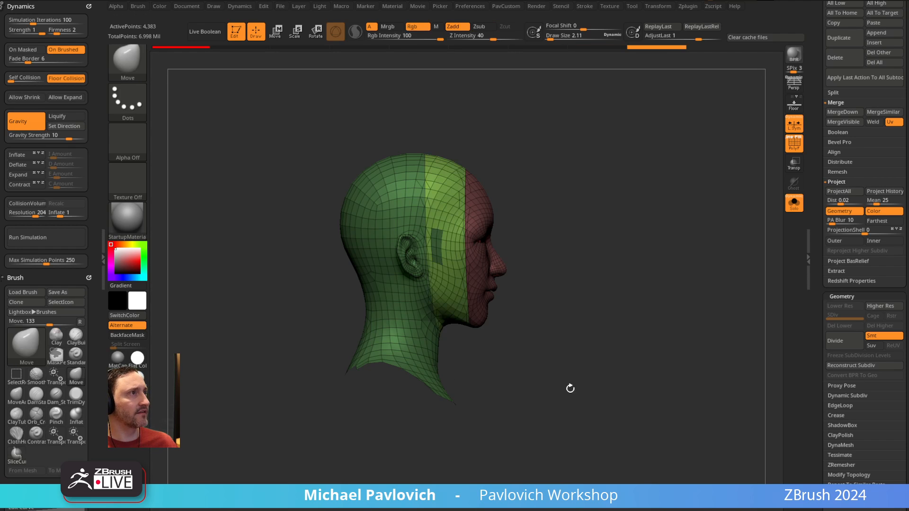
key("ctrl+z")
mouse_move(429, 112)
left_mouse_down("ctrl+shift")
mouse_move(430, 284)
mouse_move(454, 410)
left_mouse_up("ctrl+shift")
key("ctrl+z")
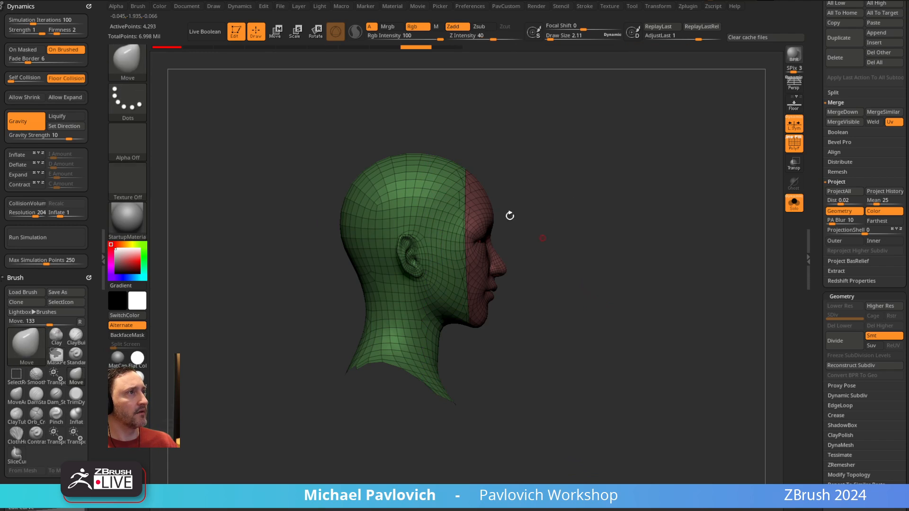
- Slice the head along a curve just in front of the ear and down the neck, and isolate the band between the two cuts
left_click_drag(428, 115, 424, 257, "ctrl+shift")
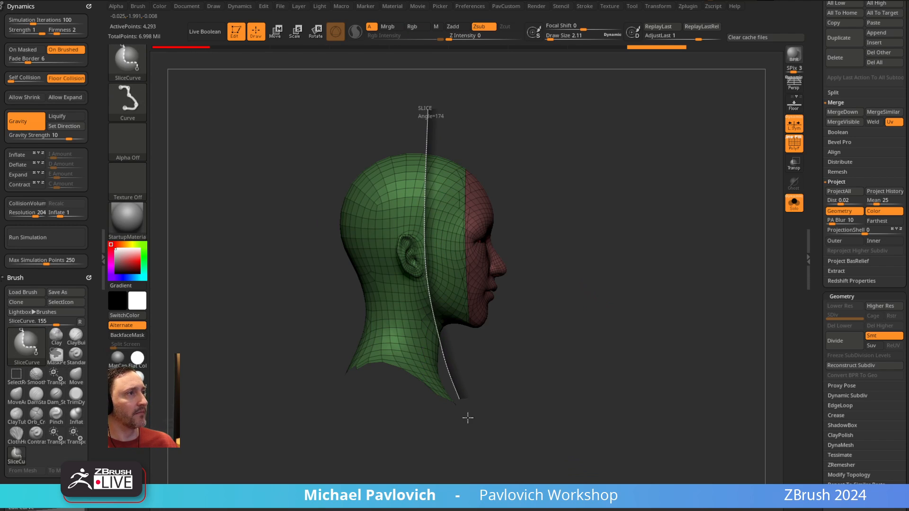
mouse_move(468, 417)
left_mouse_down("ctrl+shift")
mouse_move(635, 296)
mouse_move(592, 294)
mouse_move(592, 272)
left_mouse_up("ctrl+shift")
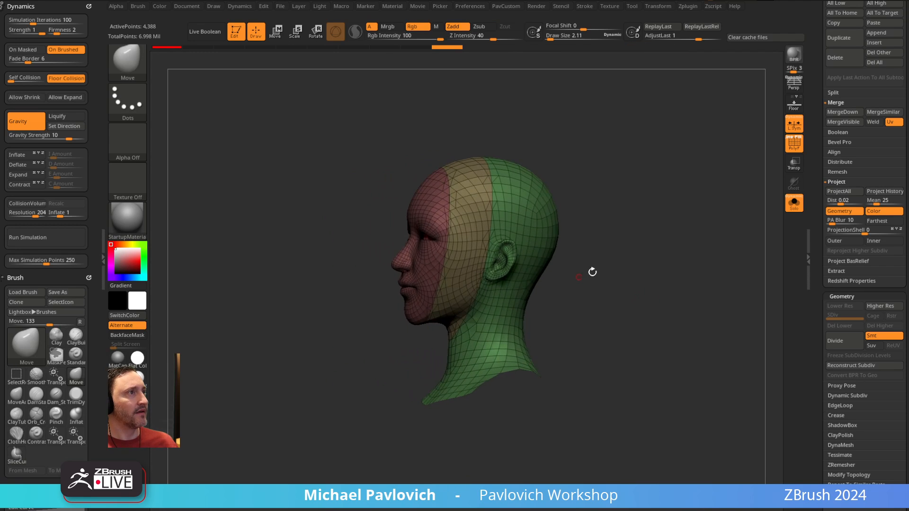
left_click(487, 257, "ctrl+shift")
left_click_drag(655, 209, 580, 285)
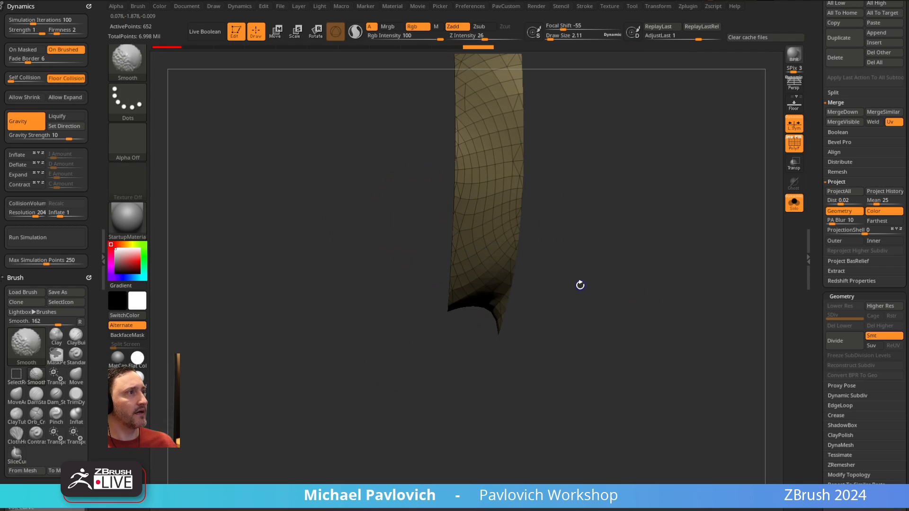
- Slice the tip off the band's lower end under the jaw and delete everything except the main band
left_click_drag(586, 220, 450, 355, "ctrl+shift")
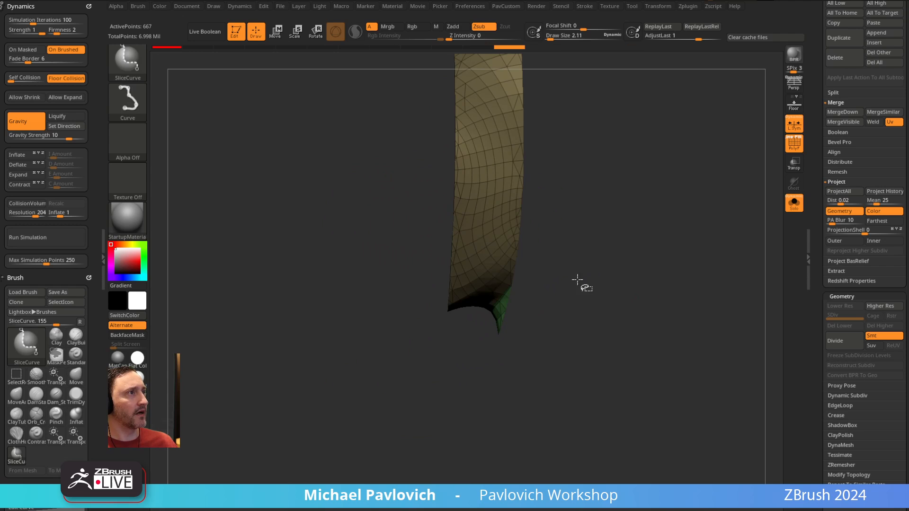
left_click(503, 233, "ctrl+shift")
left_click(637, 203, "ctrl+shift")
left_click(492, 215, "ctrl+shift")
left_click_drag(582, 209, 720, 195, "shift")
key("2")
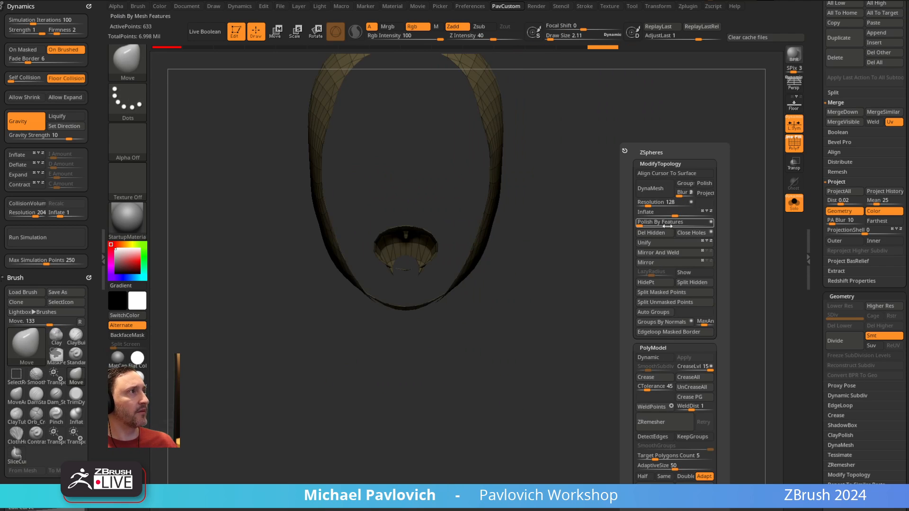
left_click(653, 233)
key("f")
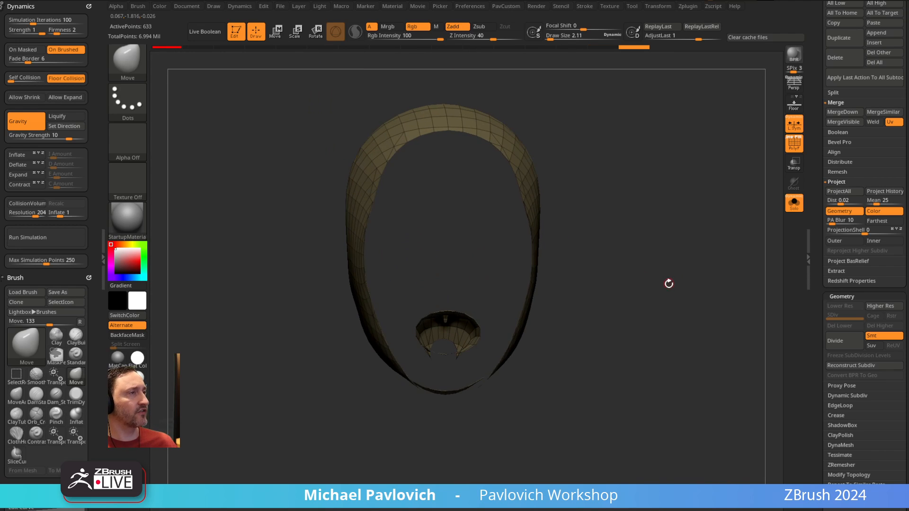
- Auto-group the separate pieces, isolate the outer band around the face and delete the hidden inner mouth piece
key("2")
left_click(652, 313)
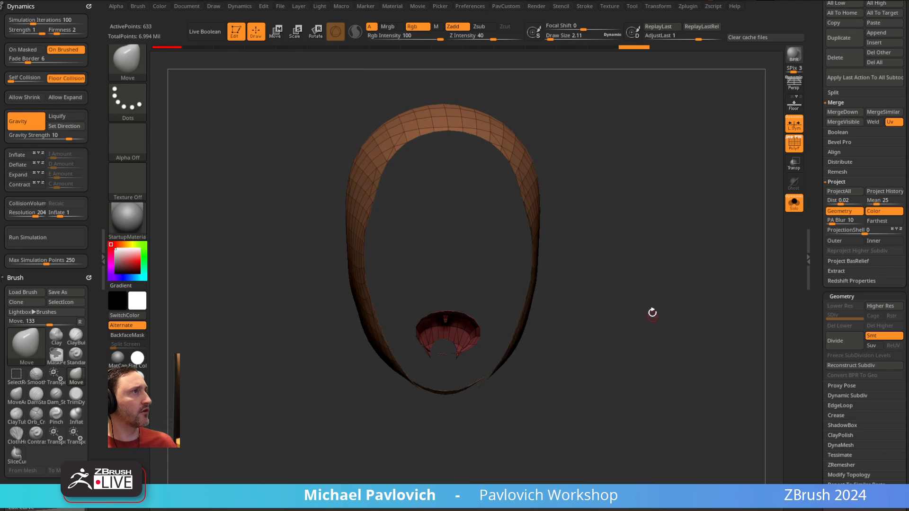
left_click(523, 162, "ctrl+shift")
key("2")
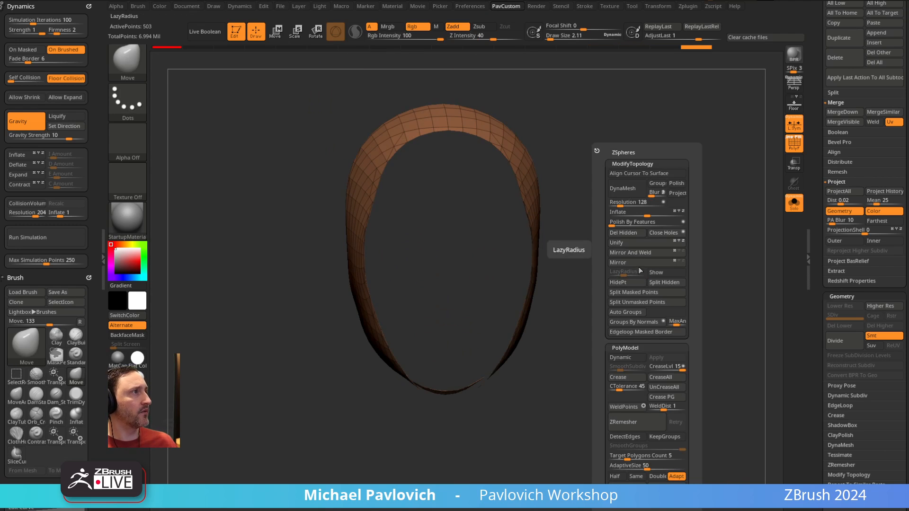
left_click(632, 233)
key("f")
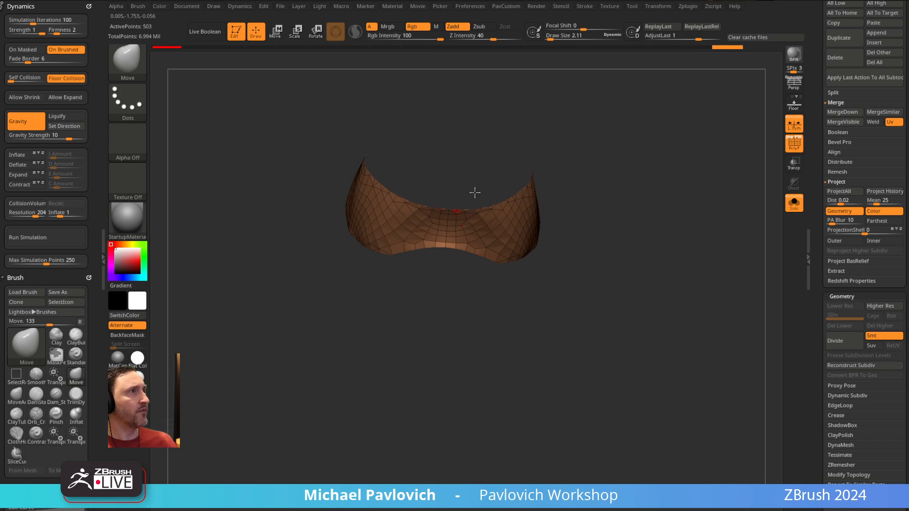
- ZRemesh the face band twice at half the polygon count with the adaptive size set to 0
key("2")
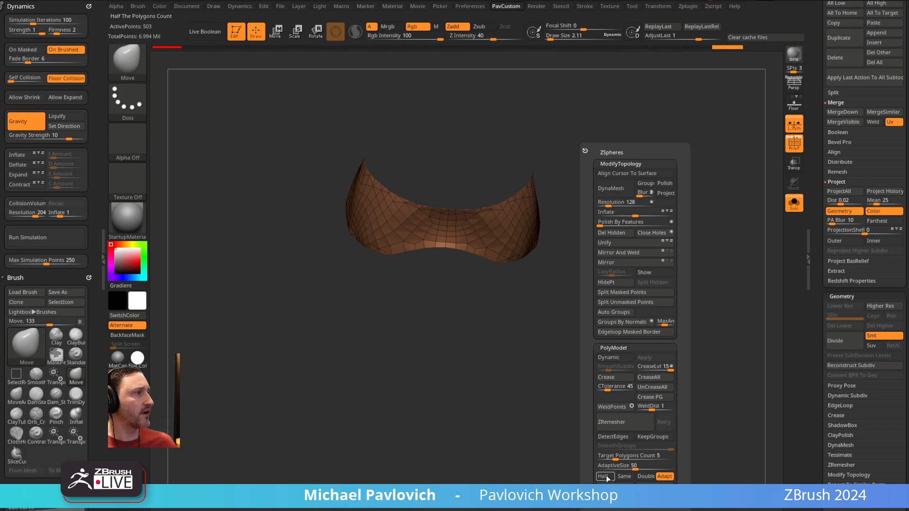
left_click(623, 425)
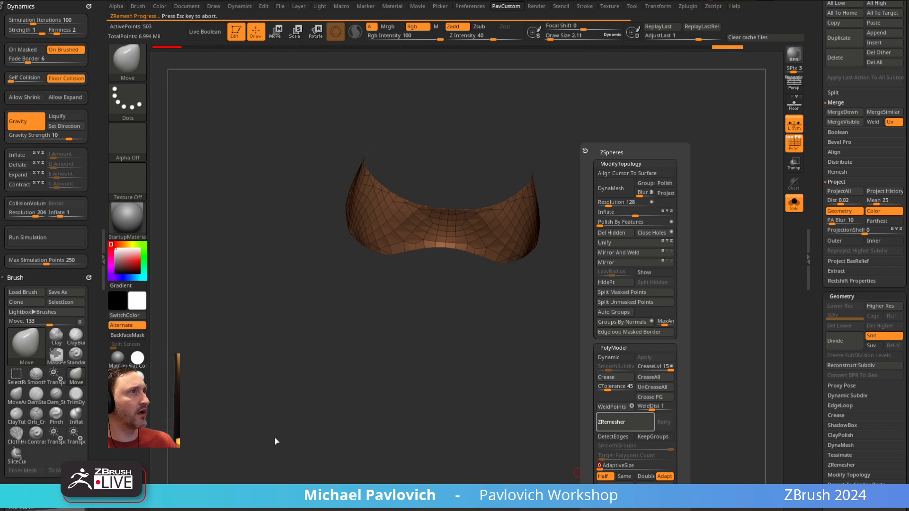
left_click_drag(584, 245, 635, 251)
key("2")
left_click(623, 423)
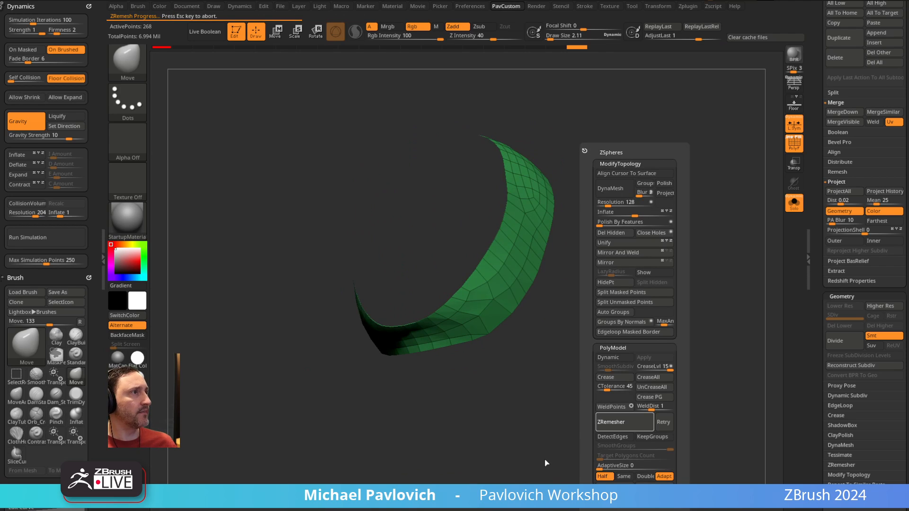
- Choose the ZModeler brush and set its polygon action to Extrude with Polygroup All as the target
mouse_move(604, 338)
left_mouse_down()
mouse_move(673, 365)
mouse_move(707, 299)
mouse_move(706, 320)
mouse_move(651, 325)
mouse_move(683, 290)
mouse_move(683, 268)
mouse_move(523, 215)
left_mouse_up()
key("b")
key("z")
key("m")
key("space")
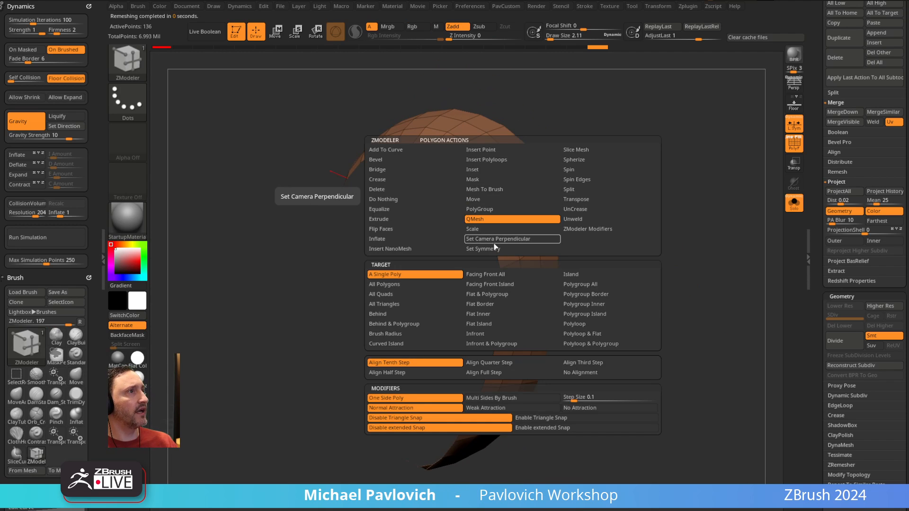
left_click(579, 284)
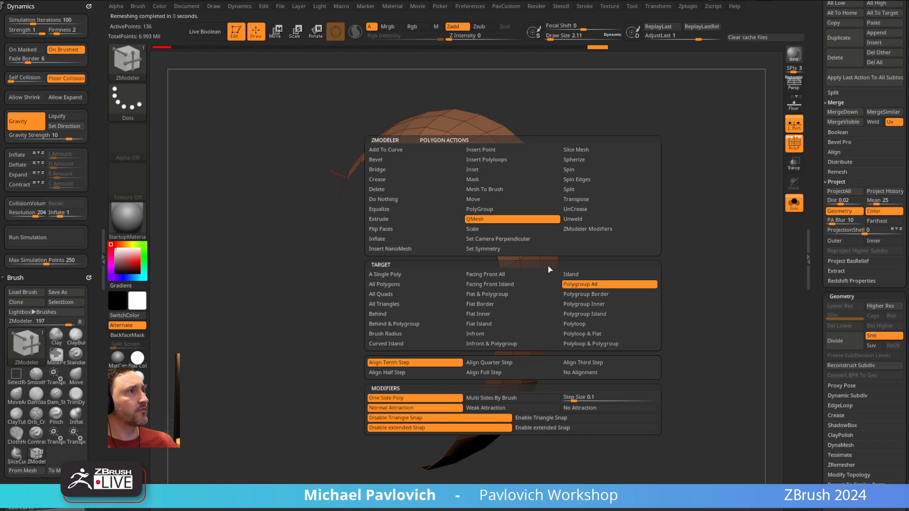
left_click(396, 219)
left_click(595, 283)
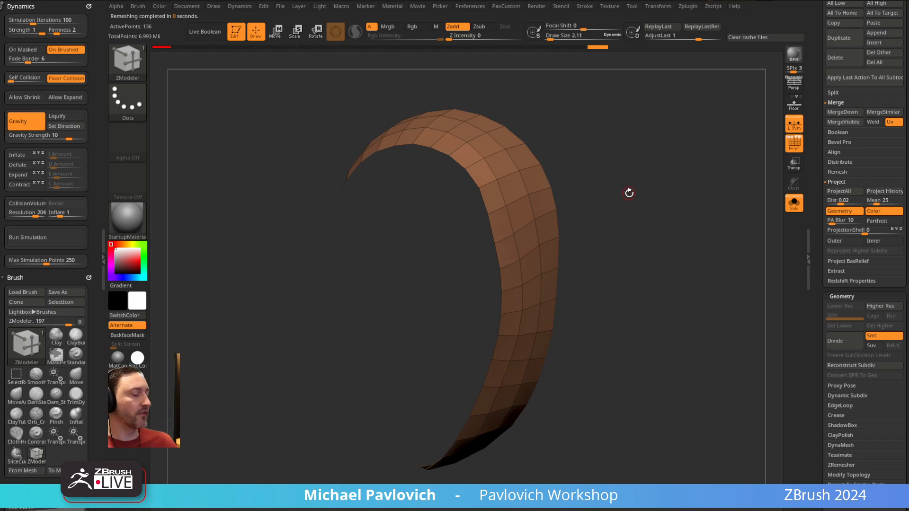
key("b")
key("Escape")
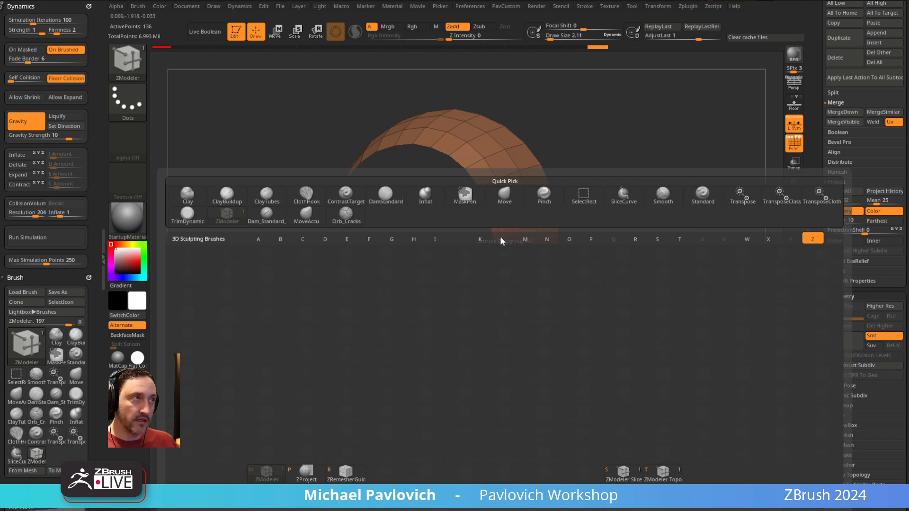
key("space")
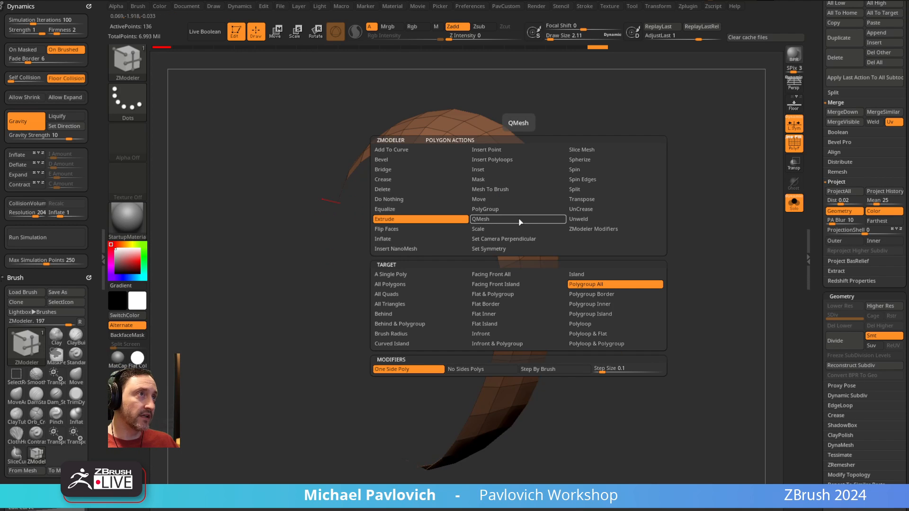
left_click(581, 285)
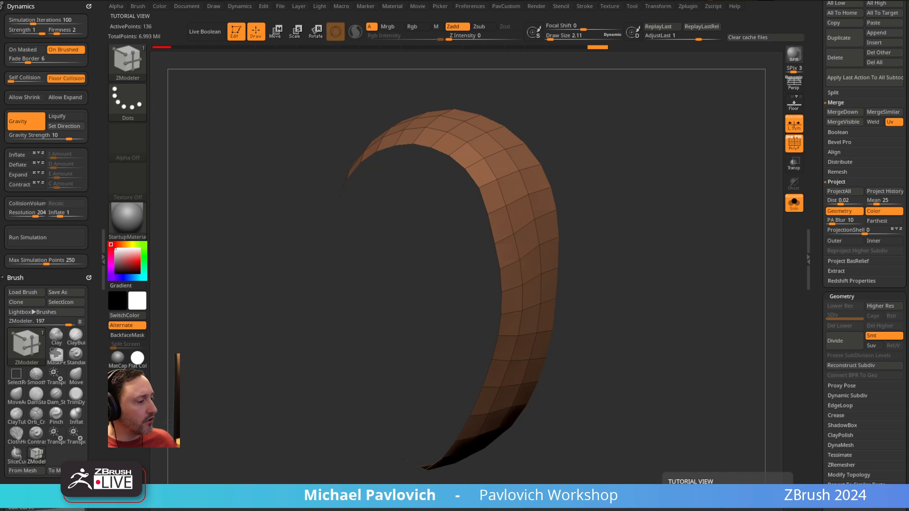
- Switch to the browser and open the full "Intro to ZBrush - New and Updated!" playlist from the YouTube channel's playlists
left_click_drag(663, 509, 520, 50)
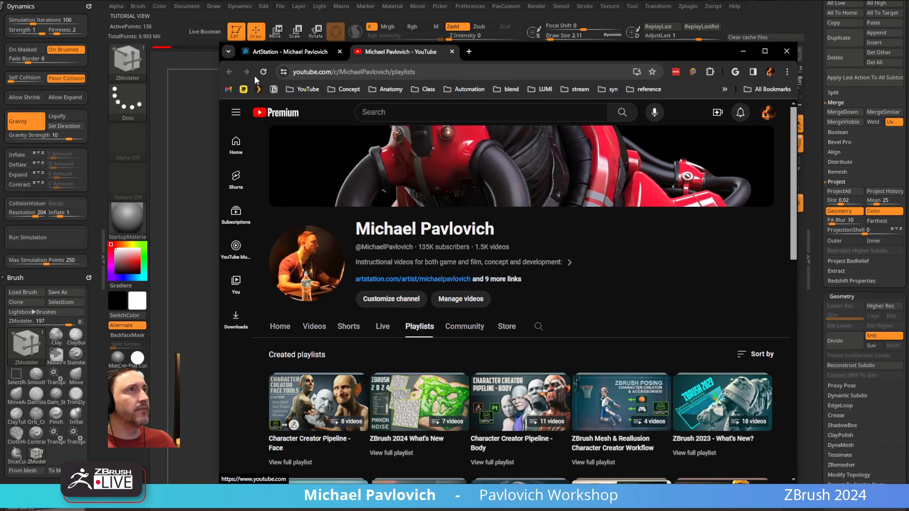
scroll(345, 232, "down", 2)
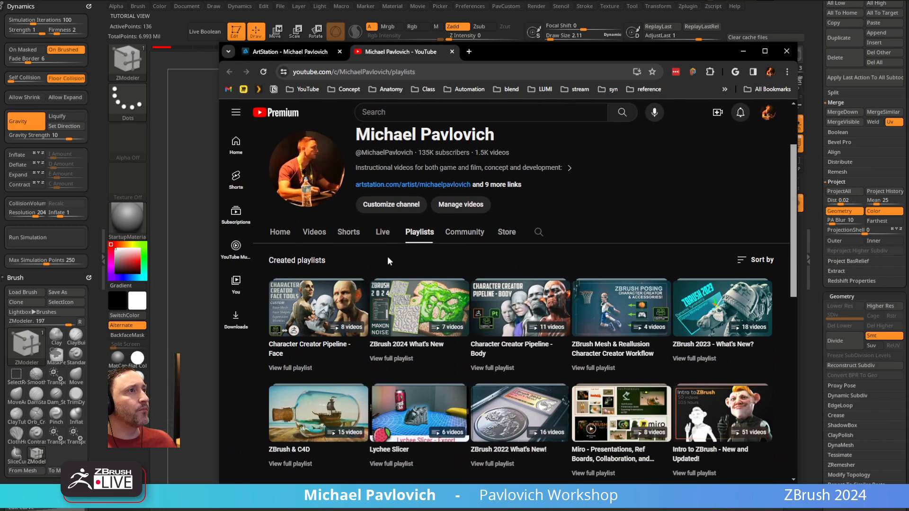
scroll(421, 232, "up", 3)
scroll(424, 251, "down", 3)
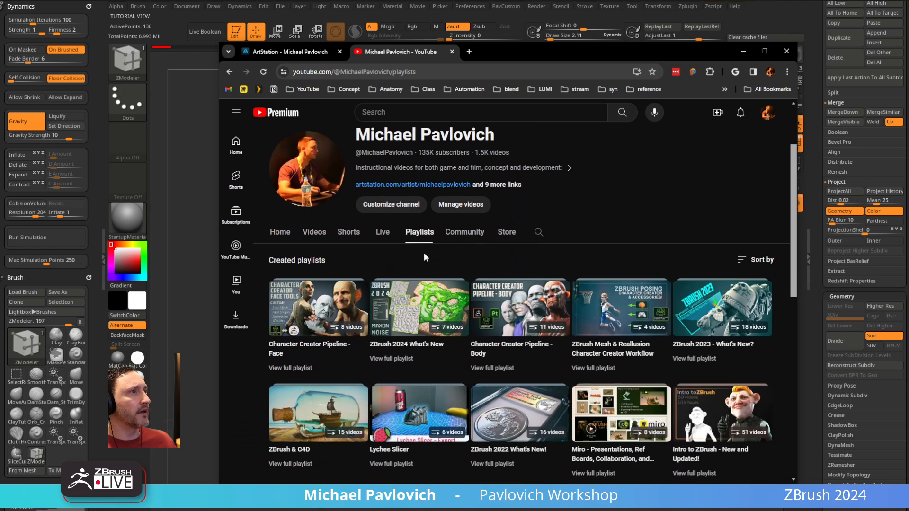
left_click(698, 473)
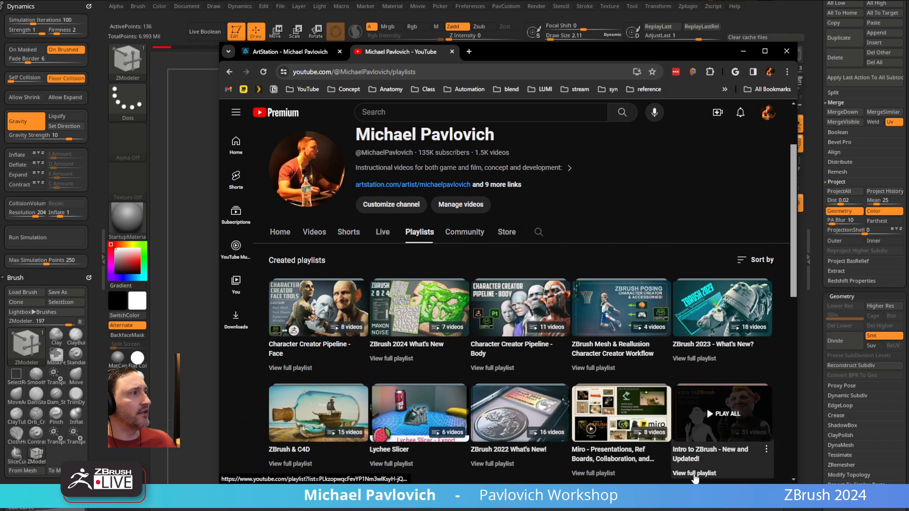
left_click(491, 71)
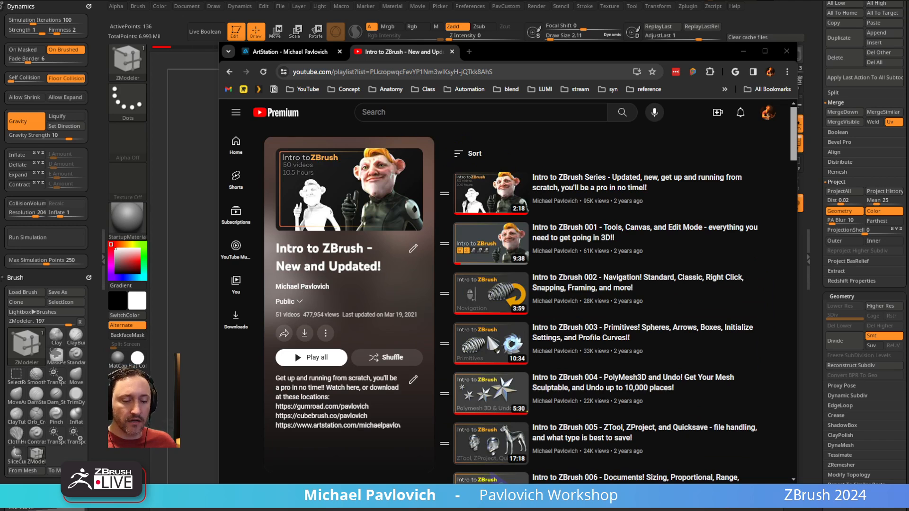
- Look through the ZBrush What's New album in the ArtStation portfolio, select its page address and return to ZBrush
left_click(291, 53)
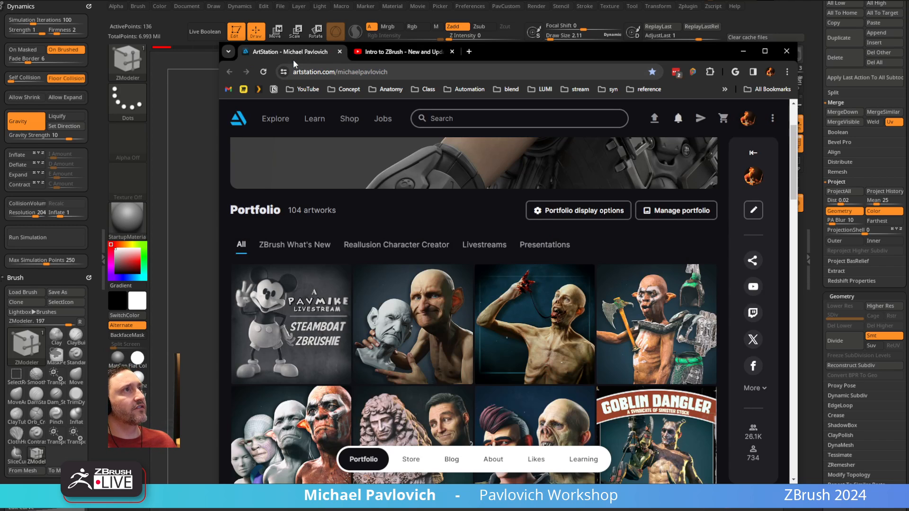
scroll(357, 226, "down", 3)
scroll(360, 240, "up", 5)
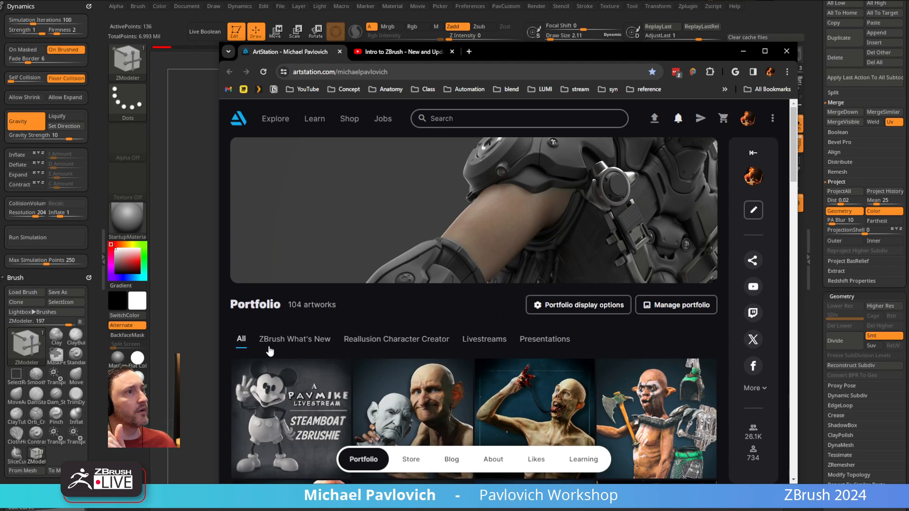
left_click(306, 344)
scroll(303, 332, "down", 3)
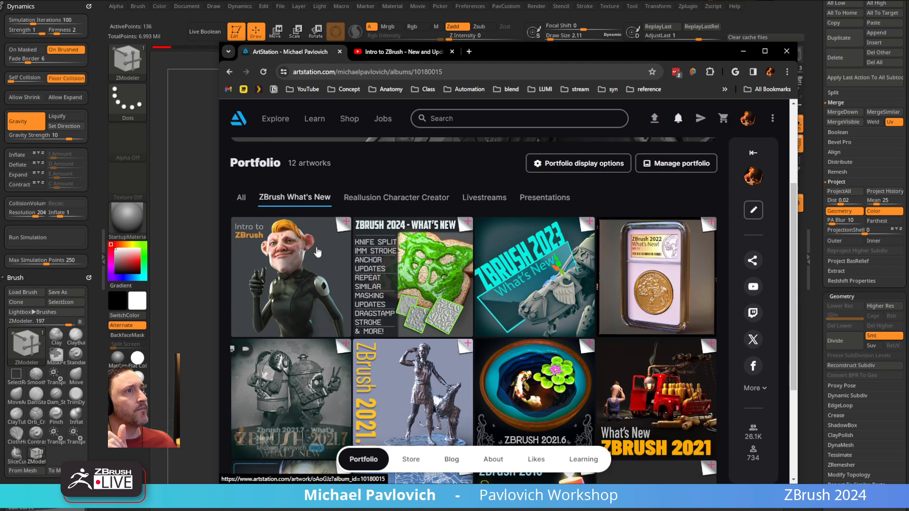
scroll(293, 265, "down", 3)
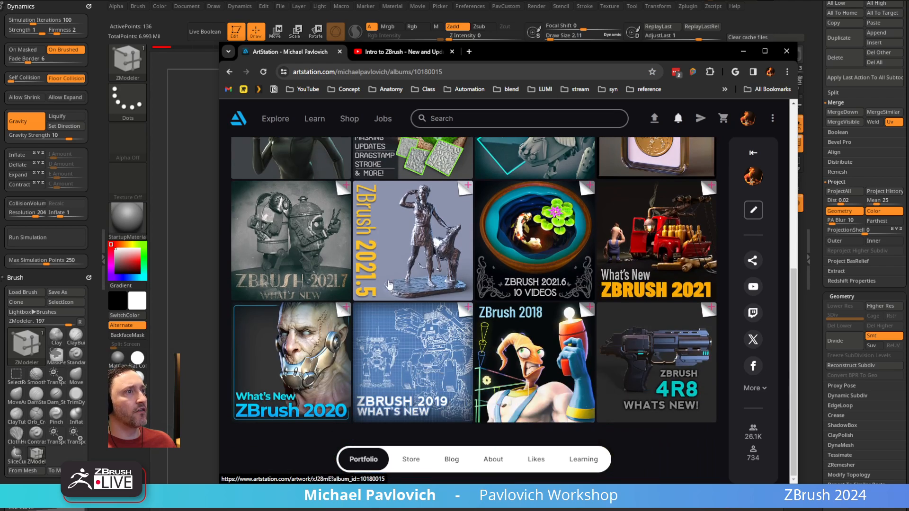
scroll(642, 353, "up", 6)
left_click(463, 69)
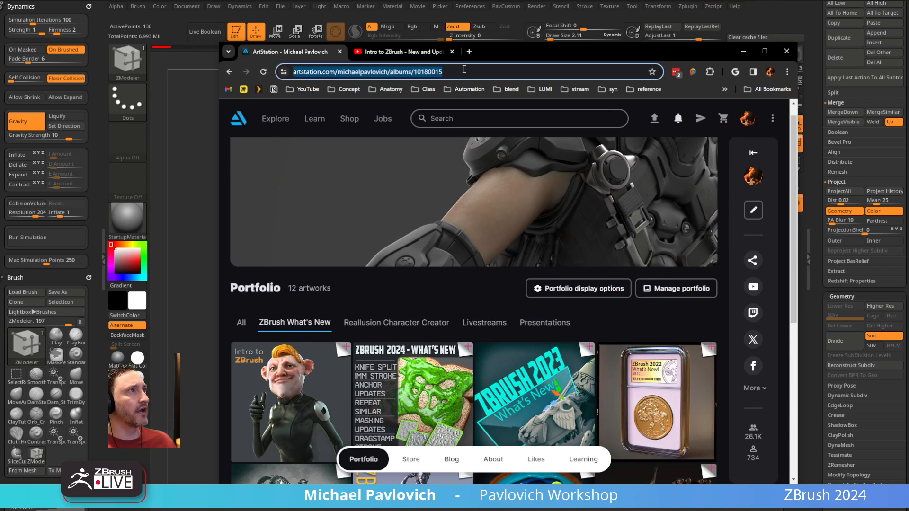
left_click(743, 51)
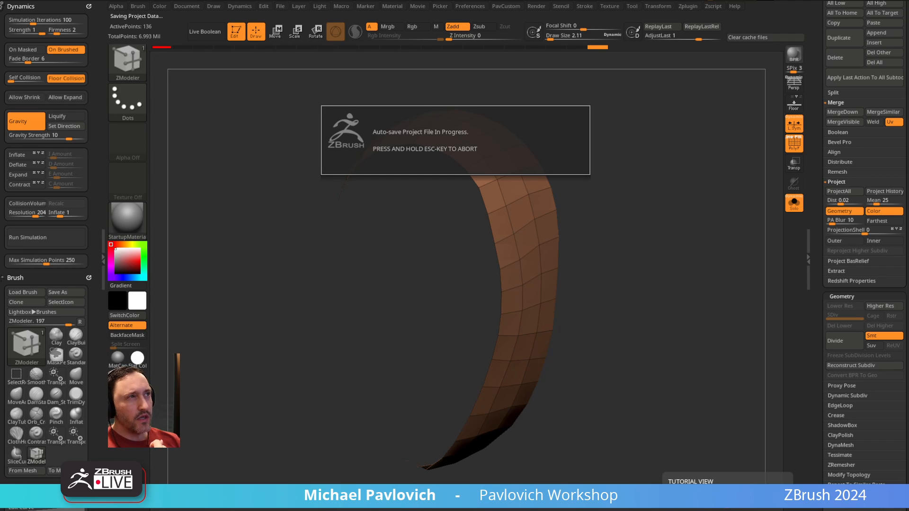
- Extrude the whole face band into a closed shell, undoing the first extrusion and repeating it with a thinner wall
left_click_drag(669, 215, 547, 203)
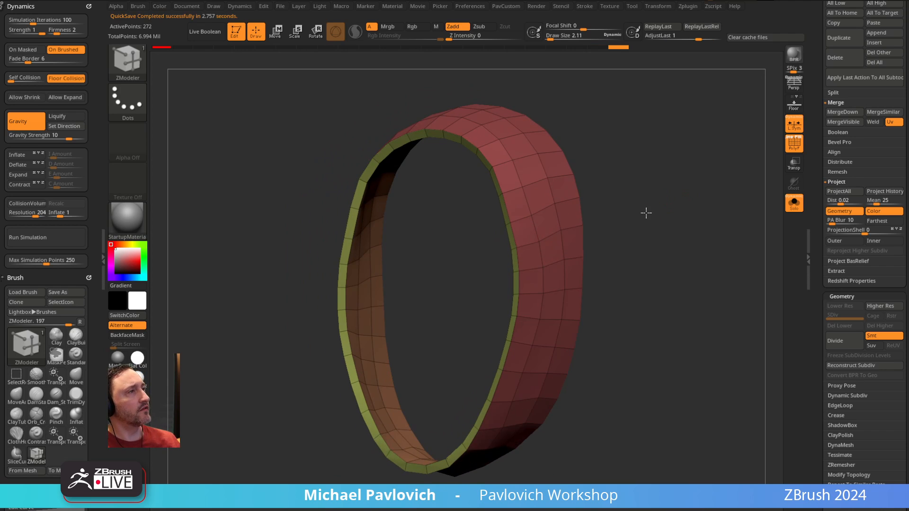
left_click_drag(645, 212, 604, 158)
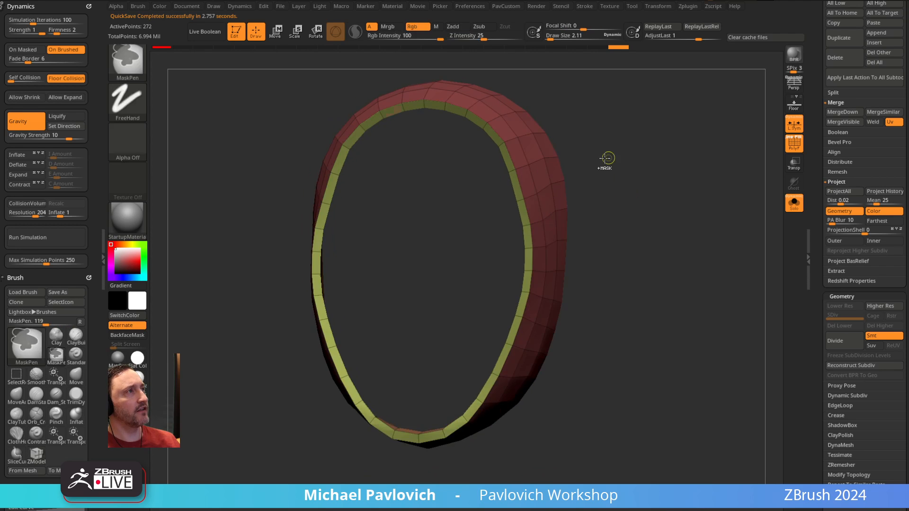
key("ctrl+z")
left_click_drag(534, 189, 616, 179)
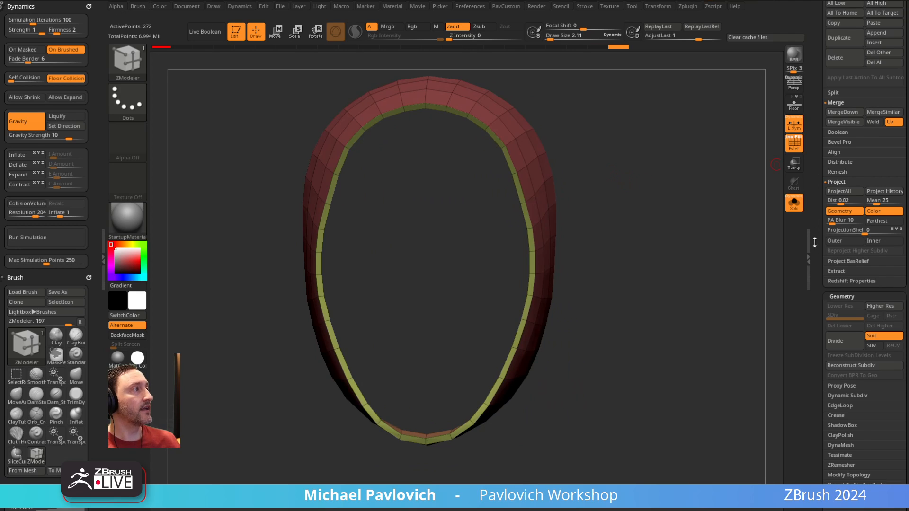
- Crease the face band's rim edges where its polygroups meet
scroll(814, 242, "down", 5)
left_click(841, 167)
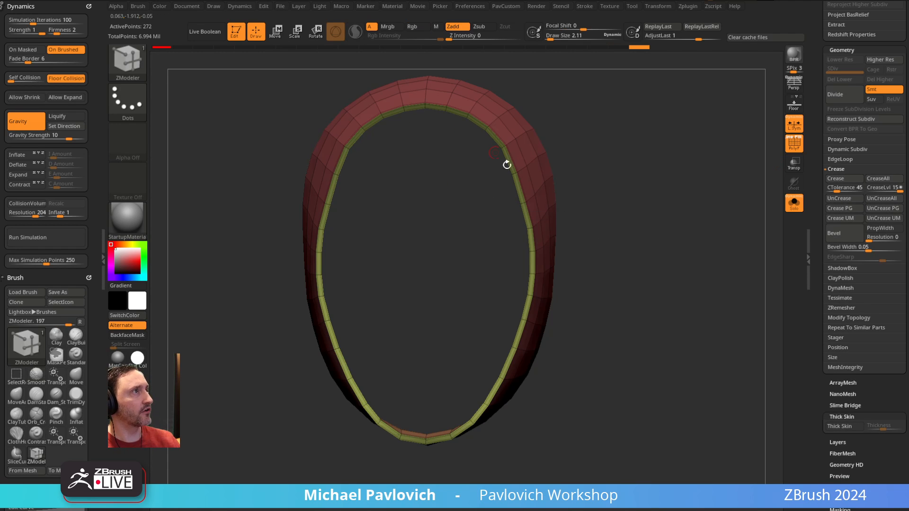
mouse_move(591, 260)
left_mouse_down()
mouse_move(692, 243)
mouse_move(591, 244)
left_mouse_up()
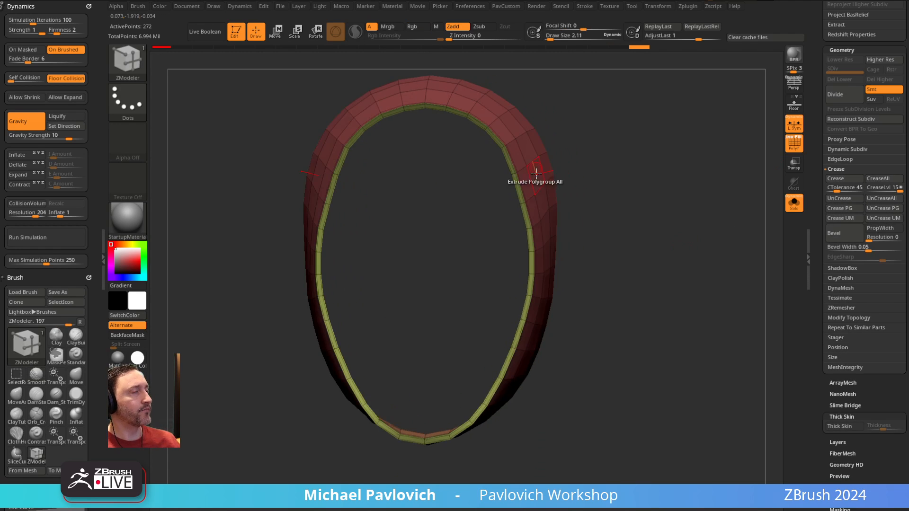
left_click_drag(582, 194, 633, 215)
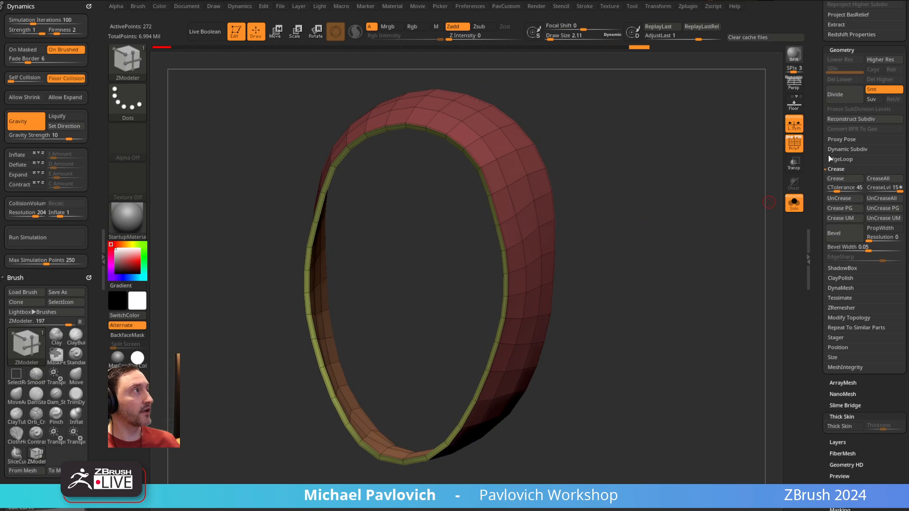
- Turn on dynamic subdivision for the face band and set its crease level to 1
key("d")
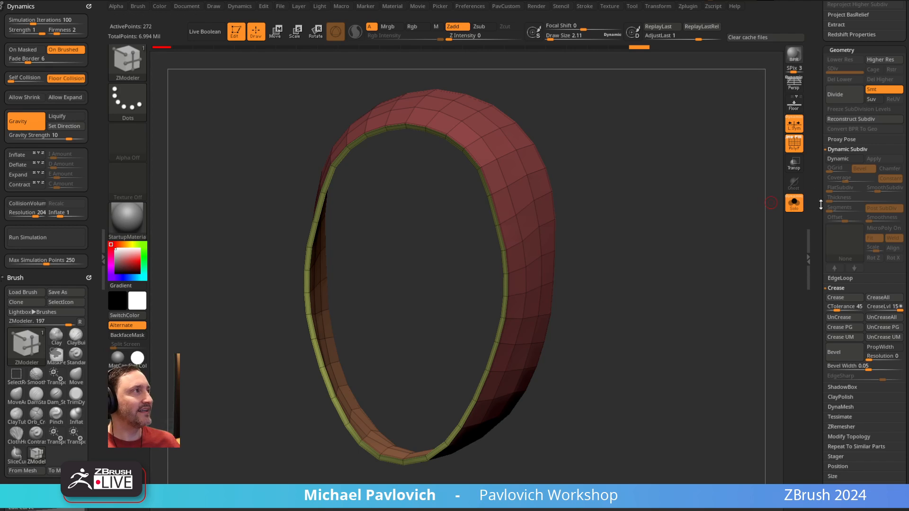
left_click_drag(821, 204, 821, 162)
left_click_drag(685, 206, 696, 214, "alt")
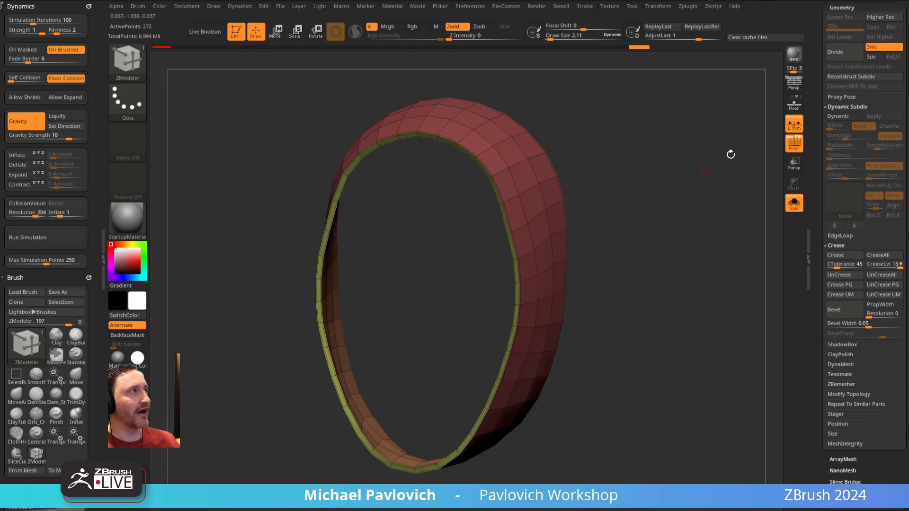
left_click(839, 116)
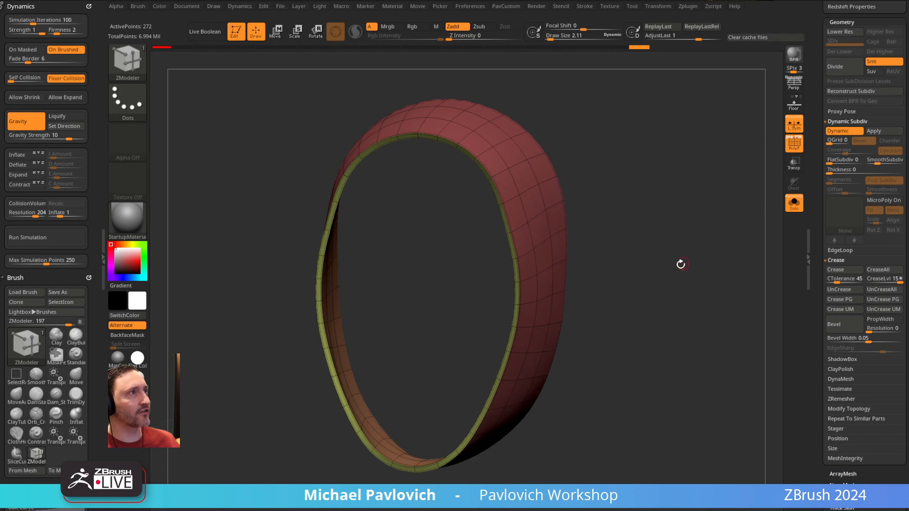
left_click_drag(725, 236, 701, 227, "alt")
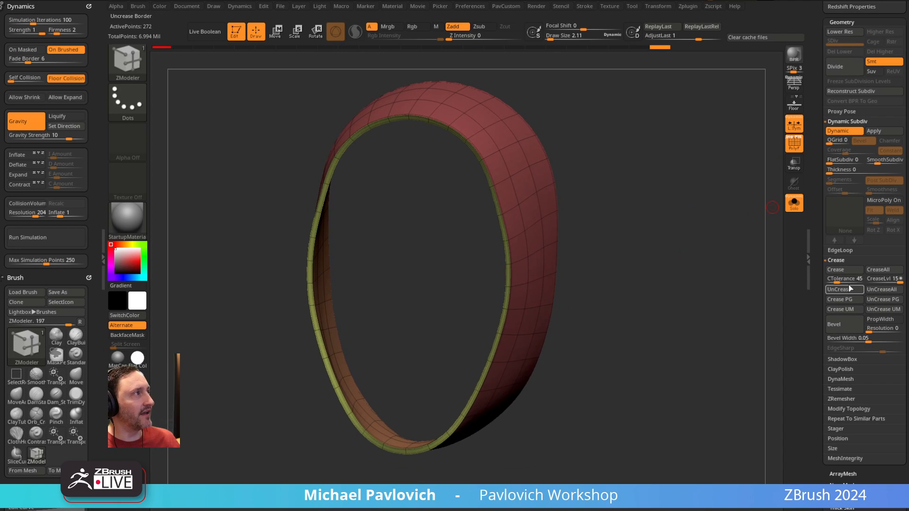
left_click(875, 279)
type("3")
key("Return")
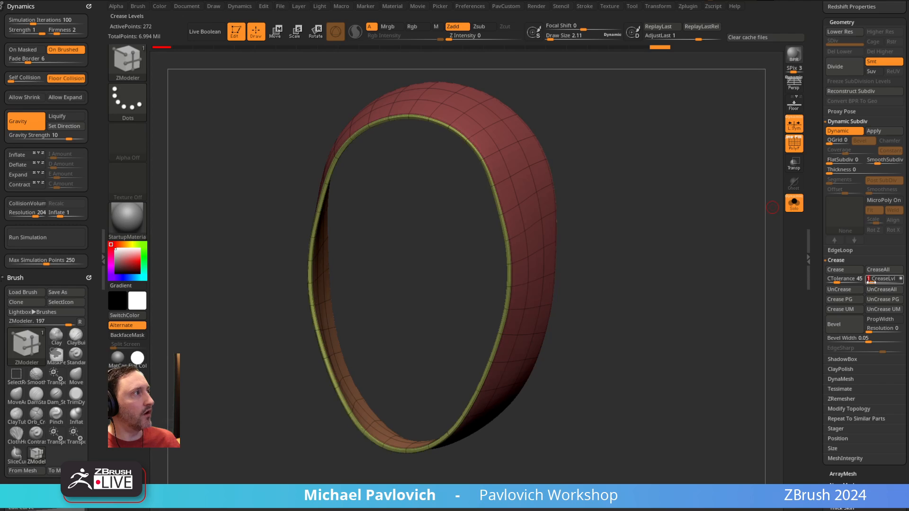
- Merge the face band into a single polygroup and hide its polyframe
left_click(798, 138)
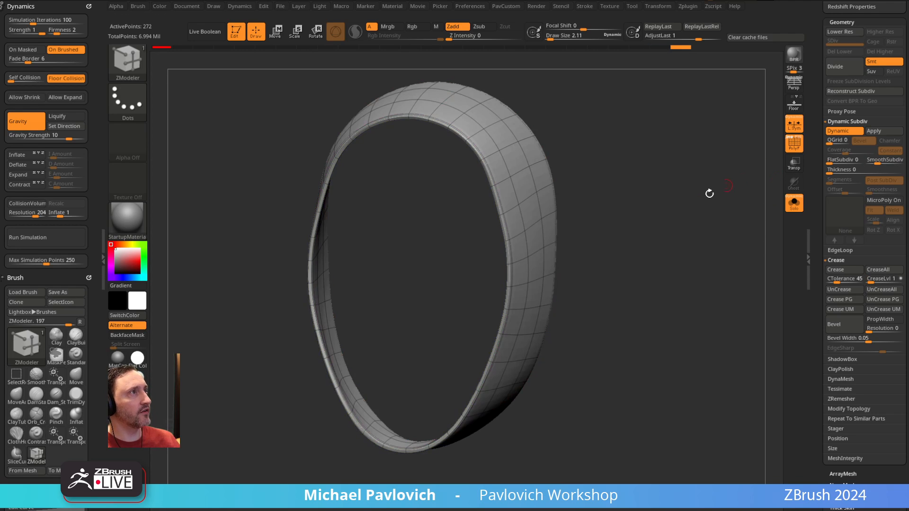
left_click_drag(709, 193, 779, 139)
left_click(795, 143)
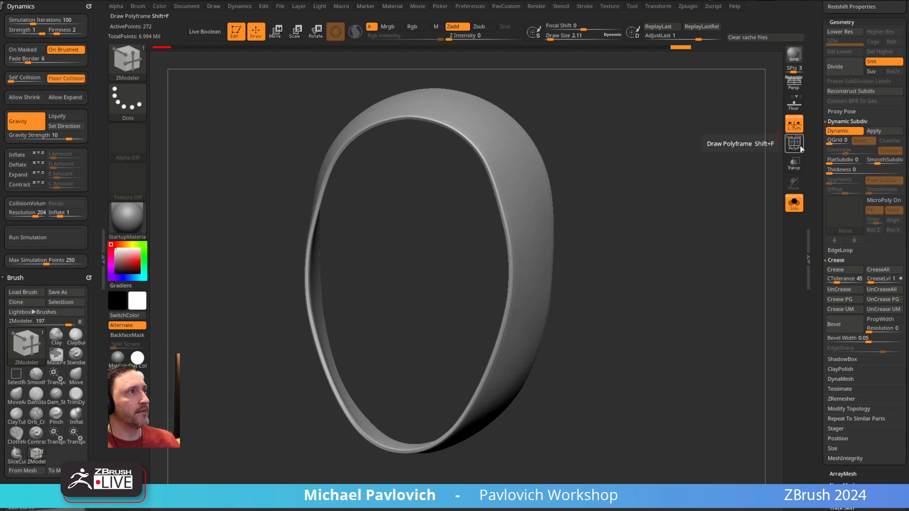
left_click_drag(644, 215, 655, 231)
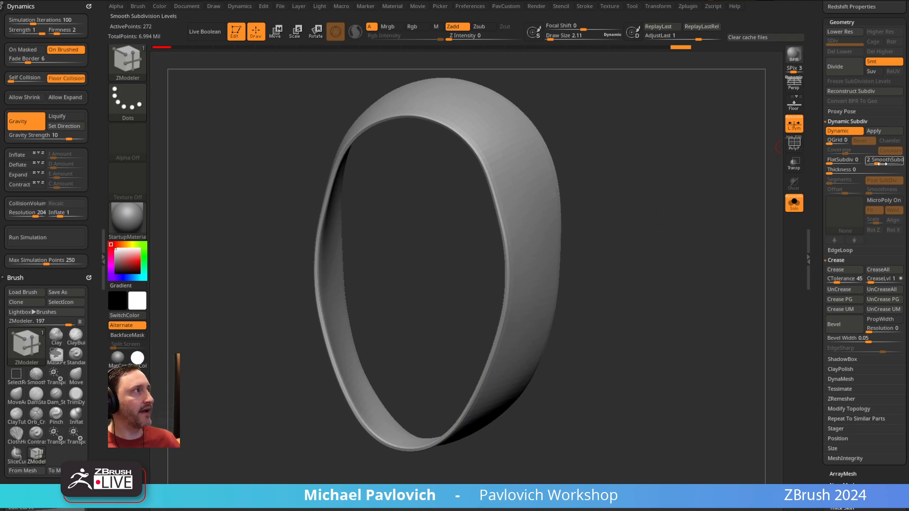
- Compare crease levels 15, 2 and 1 on the face band's rims and settle on 2
left_click_drag(881, 279, 902, 279)
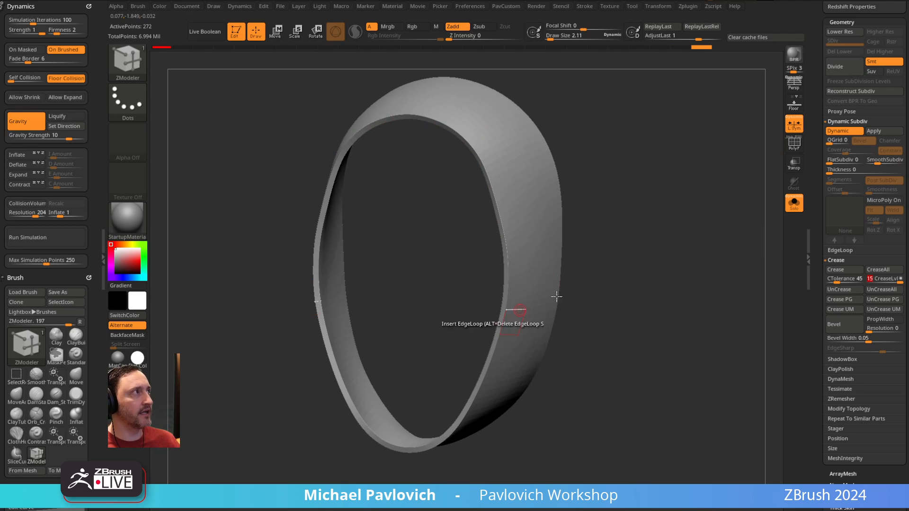
left_click(876, 282)
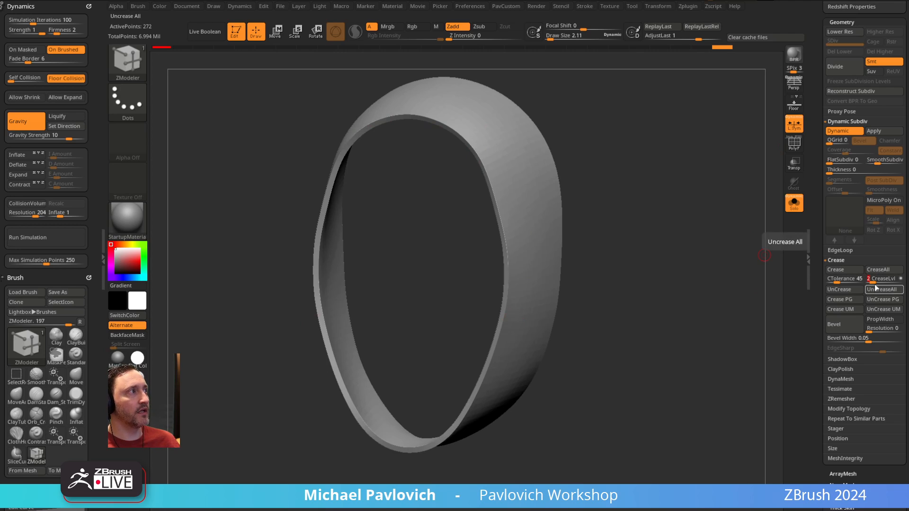
left_click(871, 283)
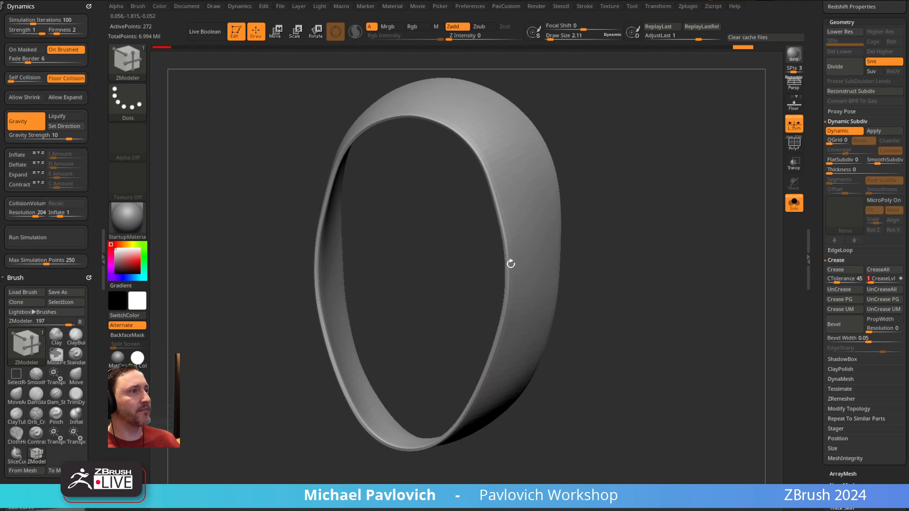
left_click(872, 280)
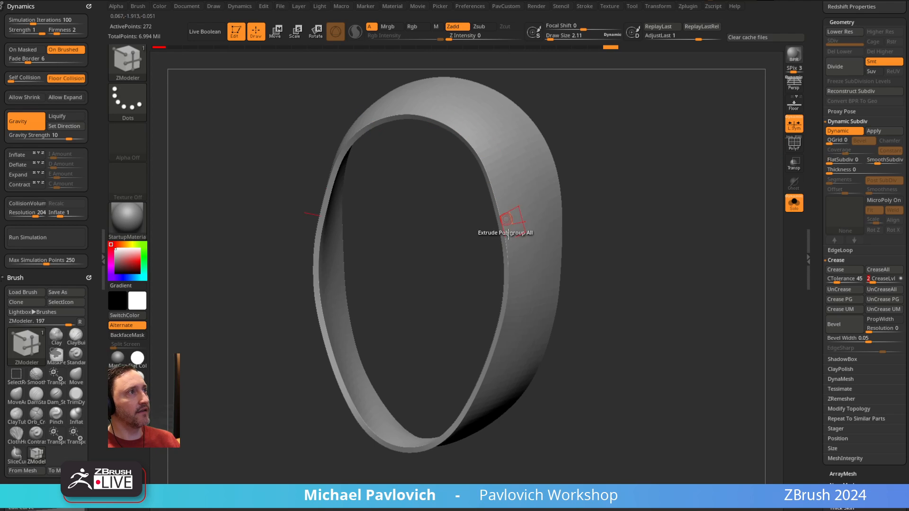
- Compare the face band with dynamic subdivision off and on, always allowing Dynamic Subdiv to activate automatically
left_click(876, 161)
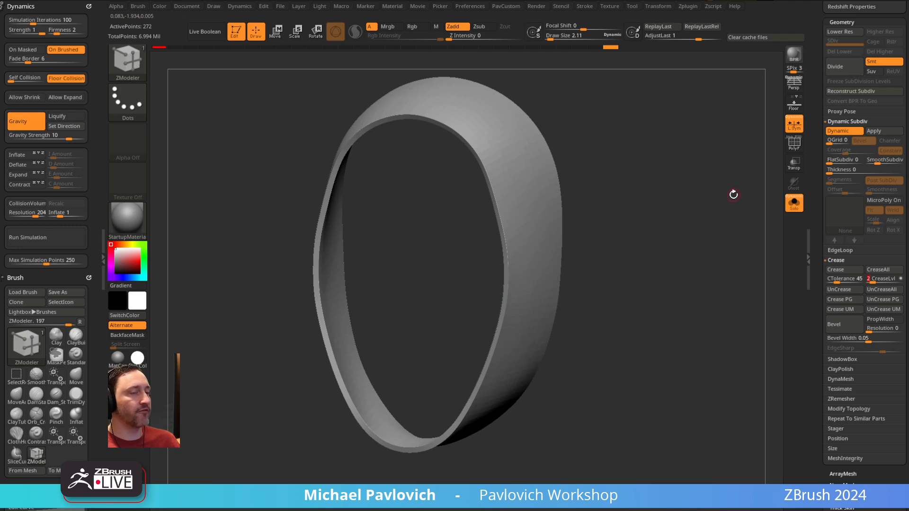
key("shift+d")
key("d")
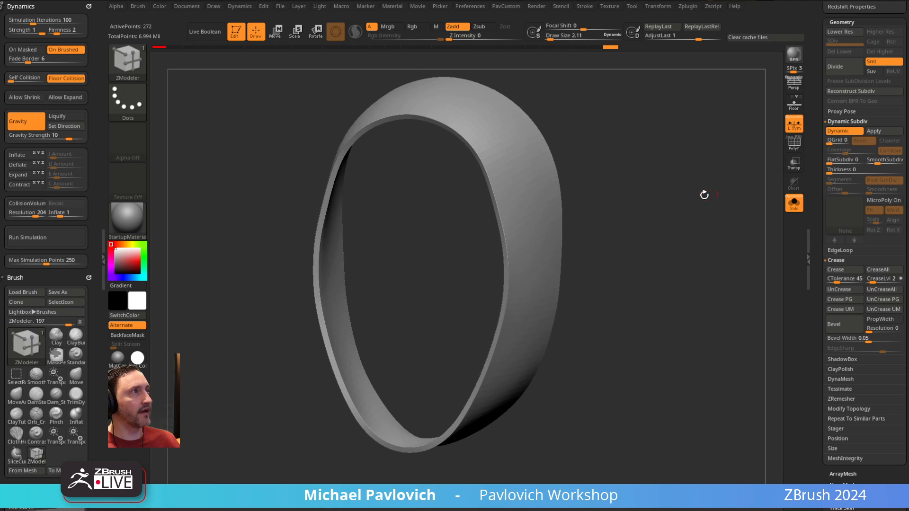
key("shift+d")
mouse_move(675, 186)
left_mouse_down()
mouse_move(781, 151)
mouse_move(696, 176)
mouse_move(762, 154)
left_mouse_up()
key("shift+f")
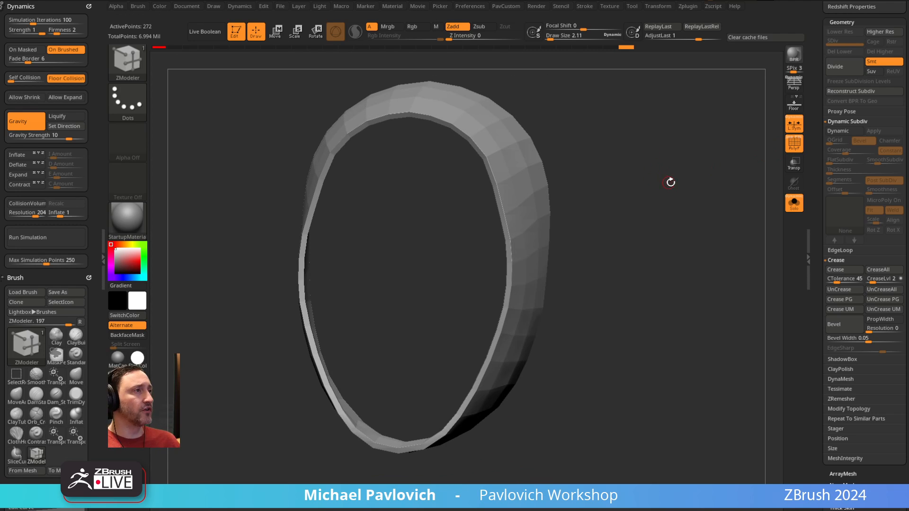
left_click_drag(670, 182, 667, 185)
key("d")
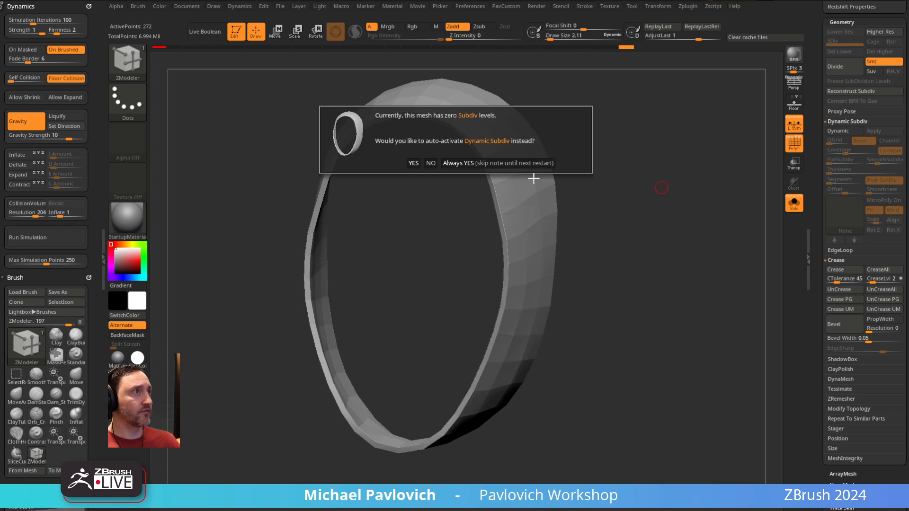
left_click(496, 164)
left_click_drag(610, 210, 519, 262)
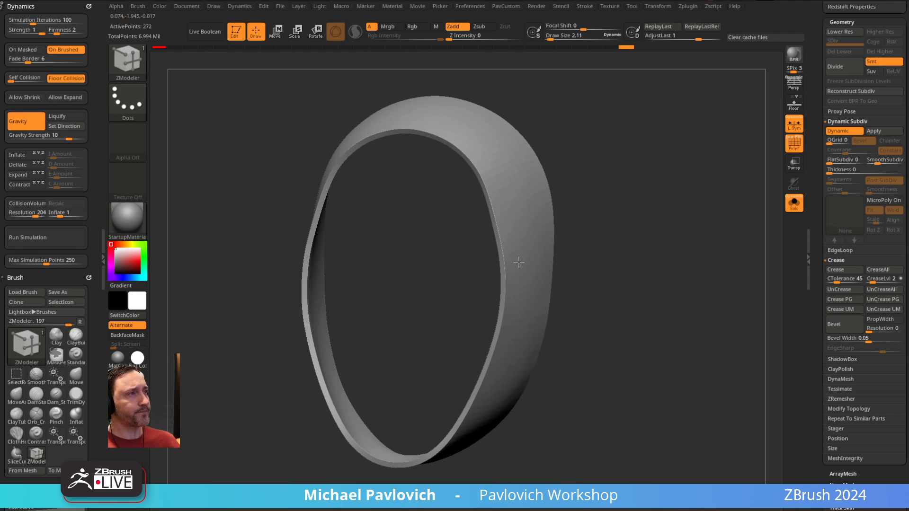
left_click_drag(634, 246, 665, 250)
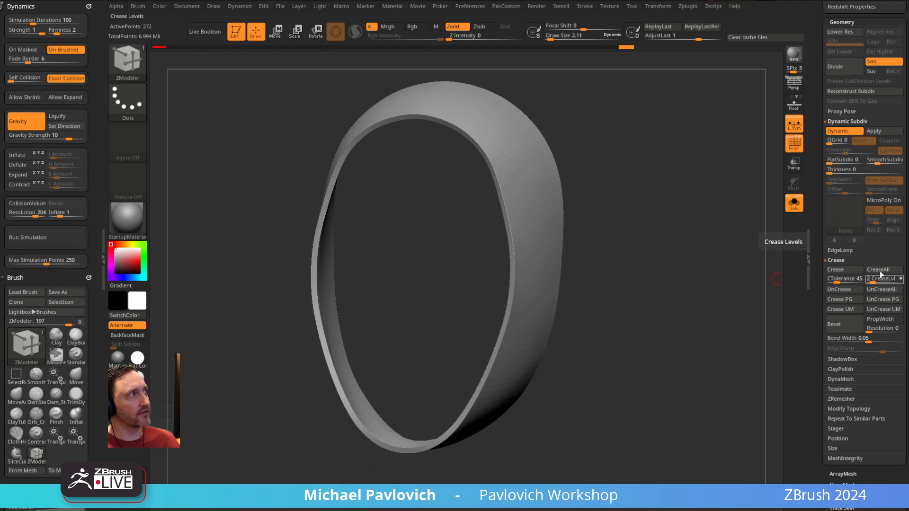
- Try converting the face band to real subdivision levels with SmoothSubdiv 3, and undo the conversion
left_click(882, 160)
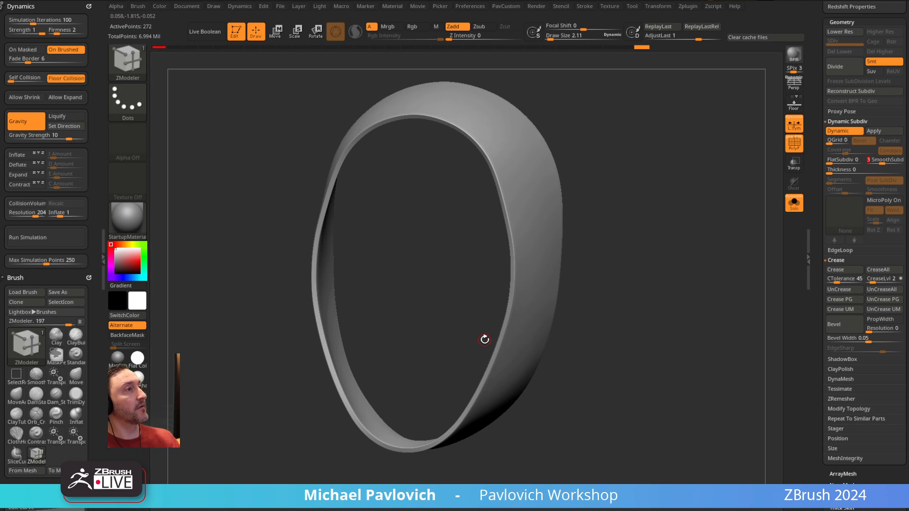
left_click(835, 133)
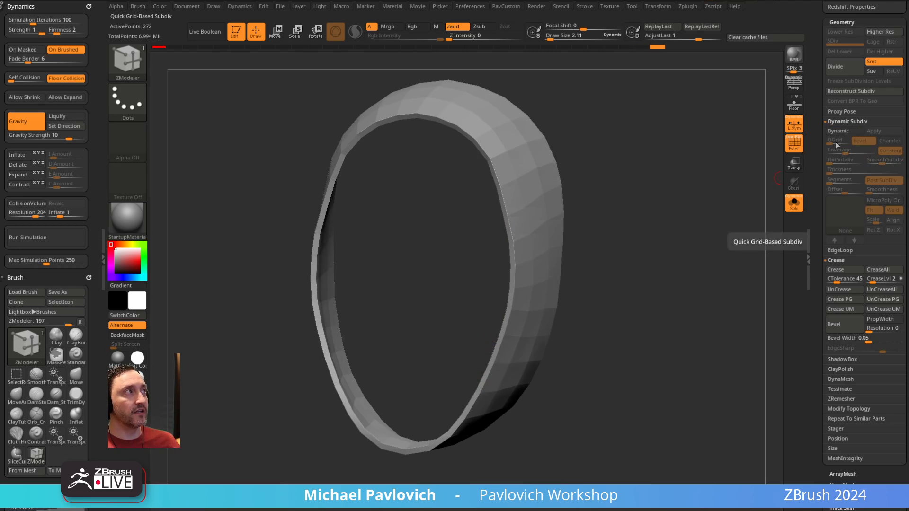
left_click(838, 132)
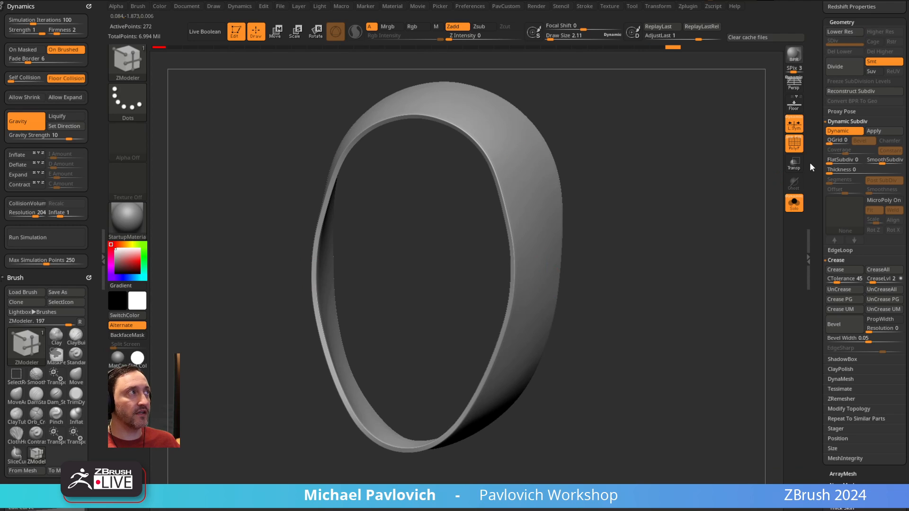
left_click(877, 131)
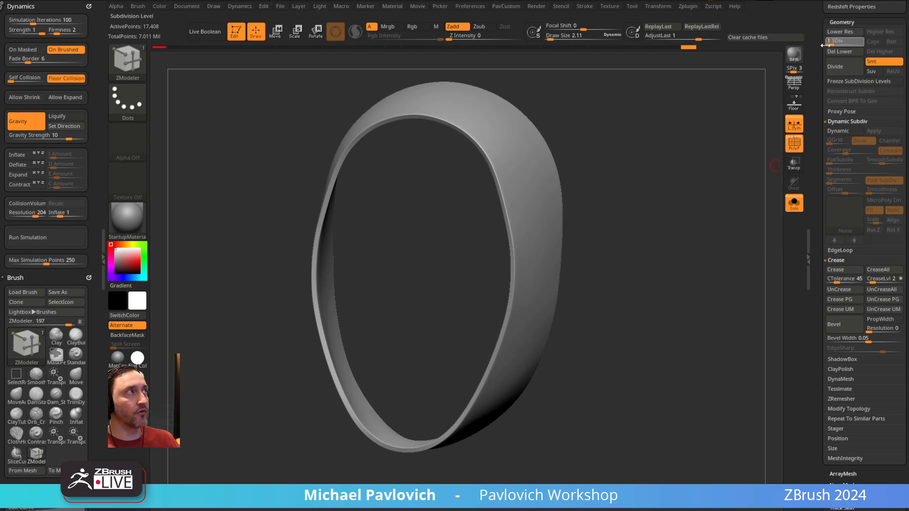
mouse_move(862, 41)
left_mouse_down()
mouse_move(853, 41)
mouse_move(862, 40)
left_mouse_up()
key("ctrl+z")
key("ctrl+z")
key("ctrl+z")
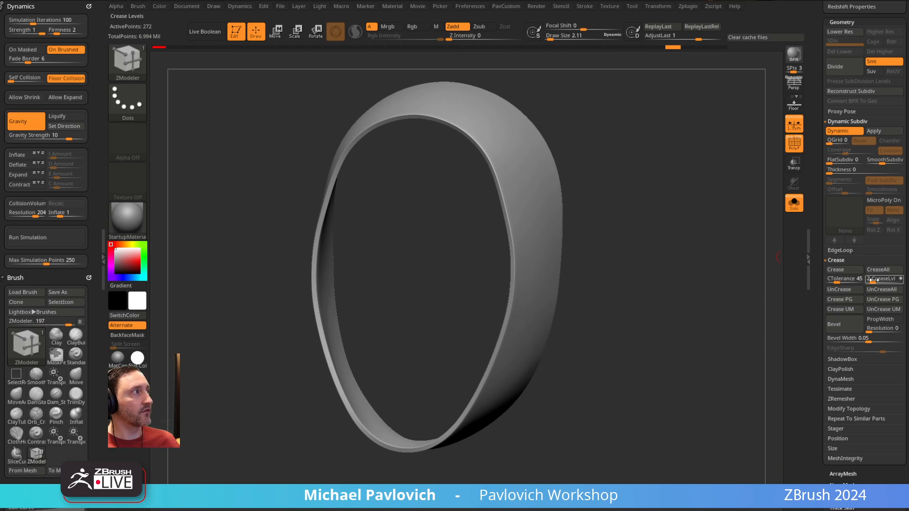
- Set the face band's crease level to 1 and SmoothSubdiv to 2, and apply the dynamic subdivision as real levels
left_click_drag(874, 279, 869, 280)
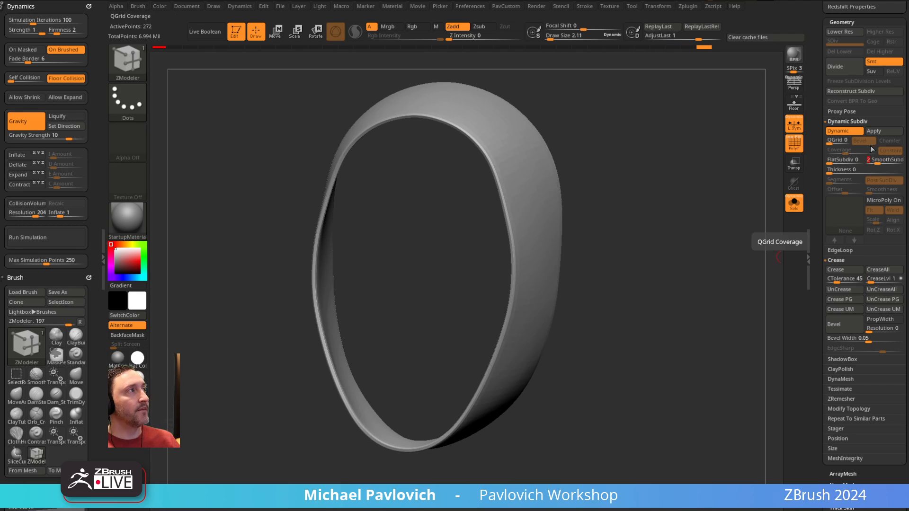
left_click(874, 131)
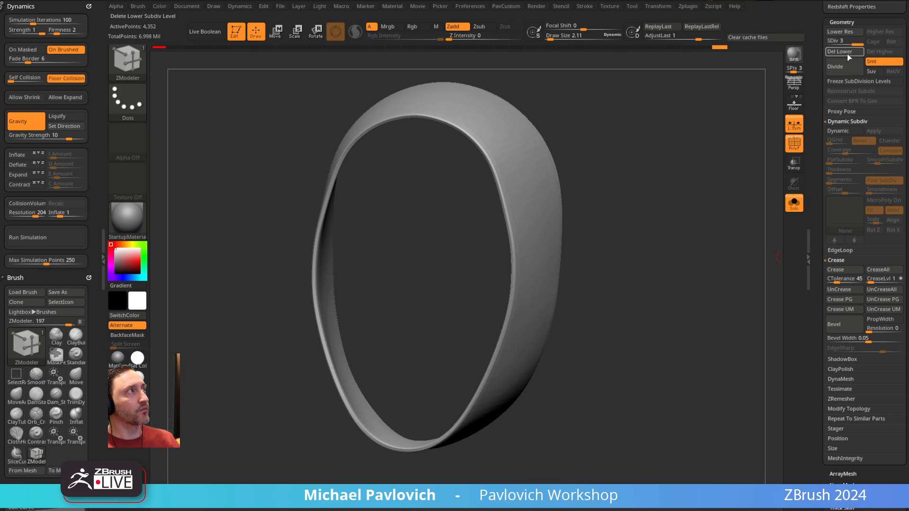
left_click_drag(675, 173, 771, 131)
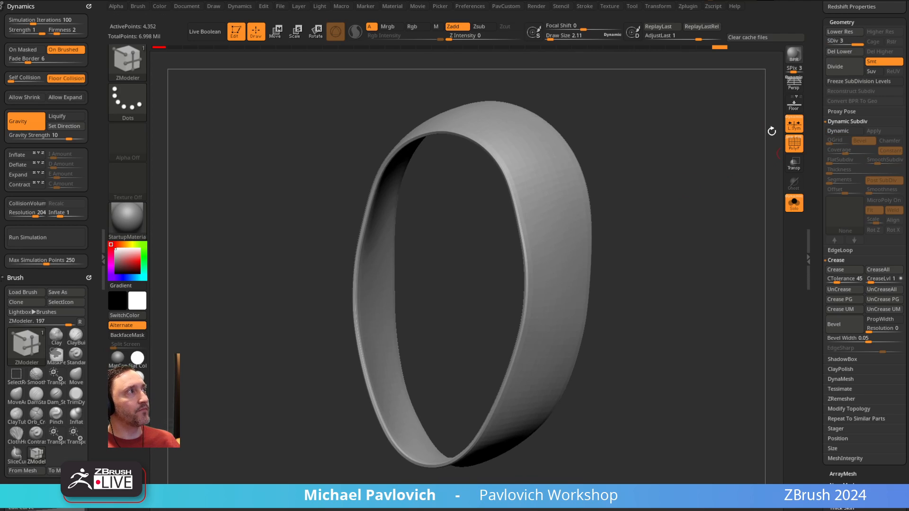
left_click_drag(702, 201, 686, 208)
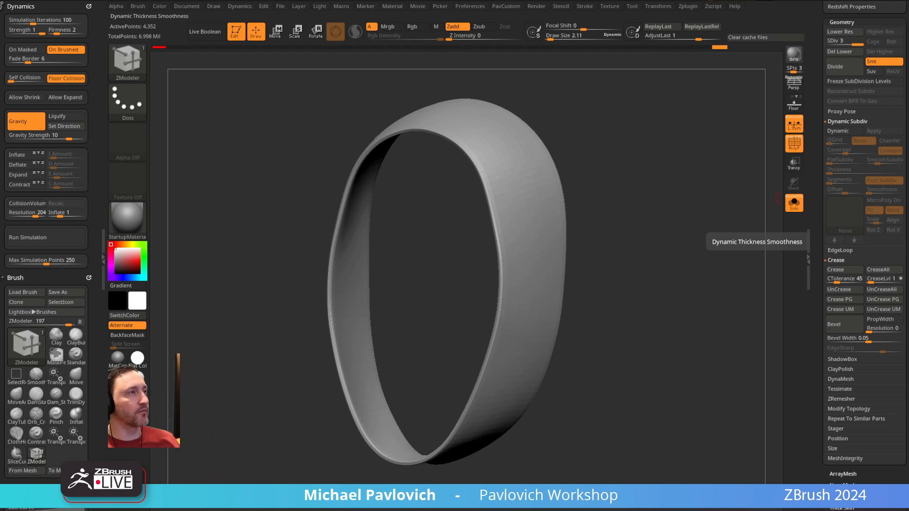
- Activate the move gizmo on the face band in side view with the TransposeCloth brush
left_click_drag(780, 198, 655, 197, "shift")
key("w")
left_click(540, 240)
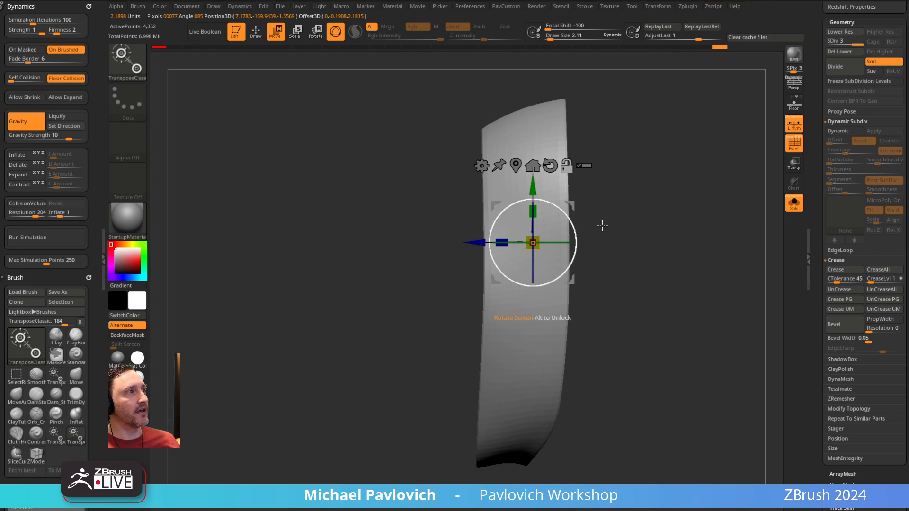
key("b")
key("t")
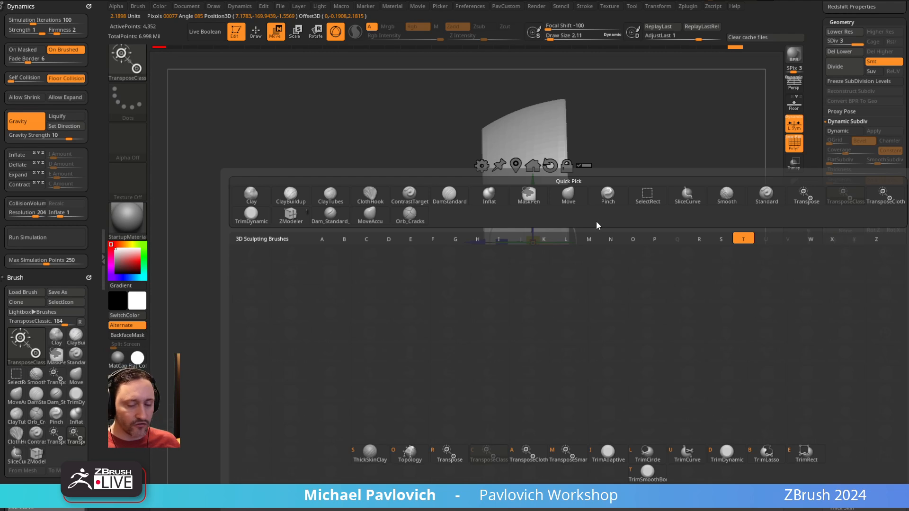
key("a")
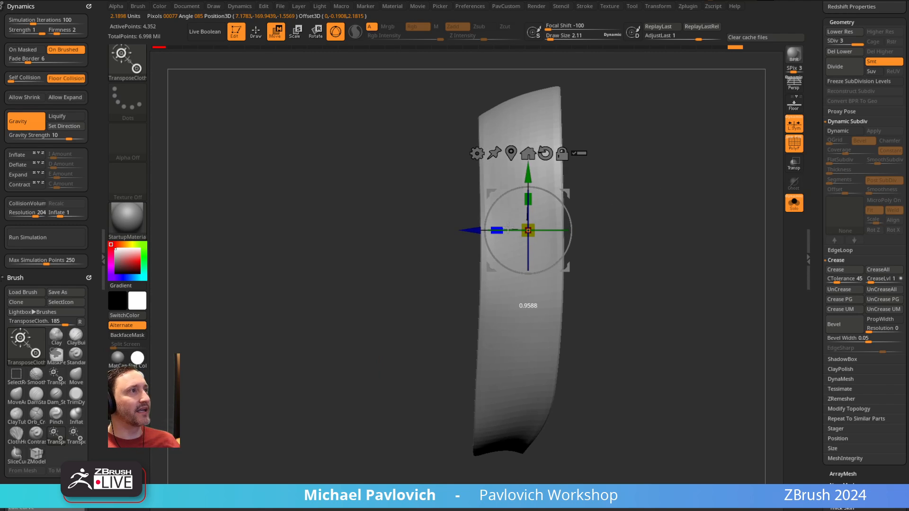
- Try squashing the face band's depth with cloth simulation, and undo it
left_click_drag(508, 228, 547, 231)
left_click_drag(634, 209, 690, 196)
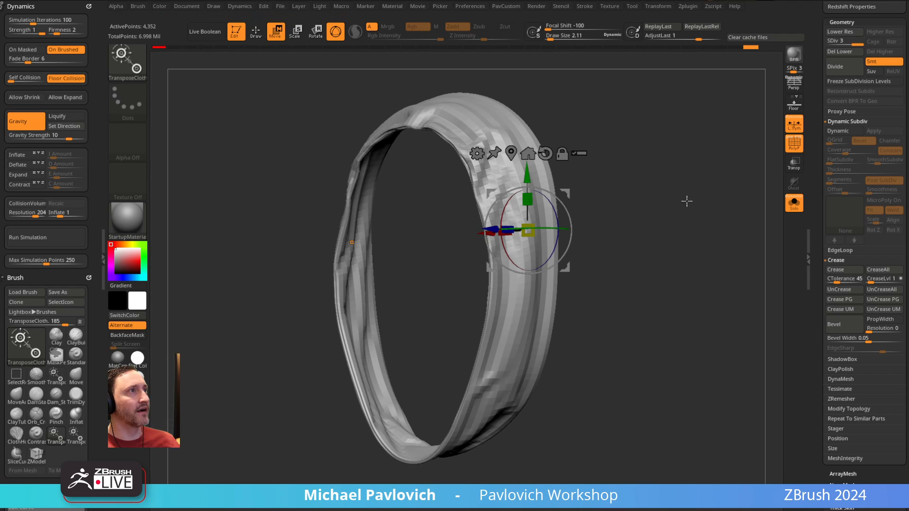
key("ctrl")
- Divide the face band to subdivision level 4 and test a cloth deformation in side view, undoing the deformation
key("ctrl+d")
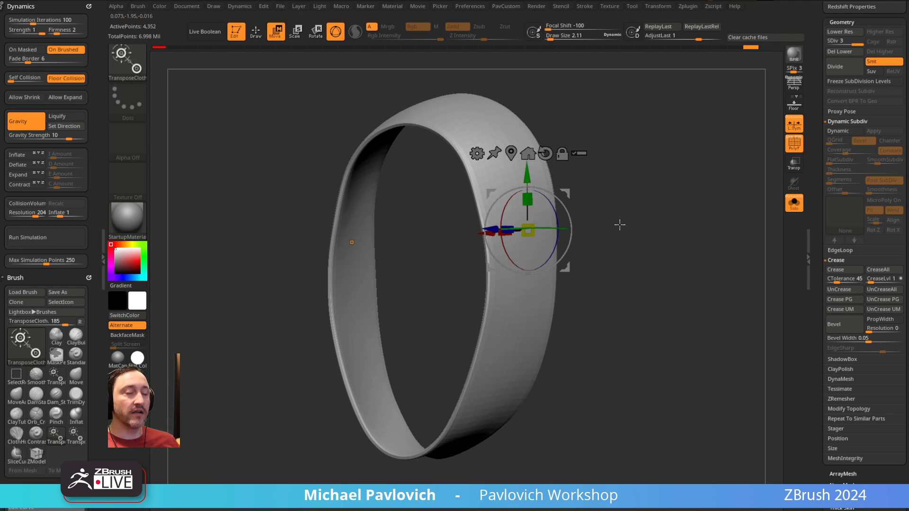
left_click_drag(632, 218, 682, 217, "shift")
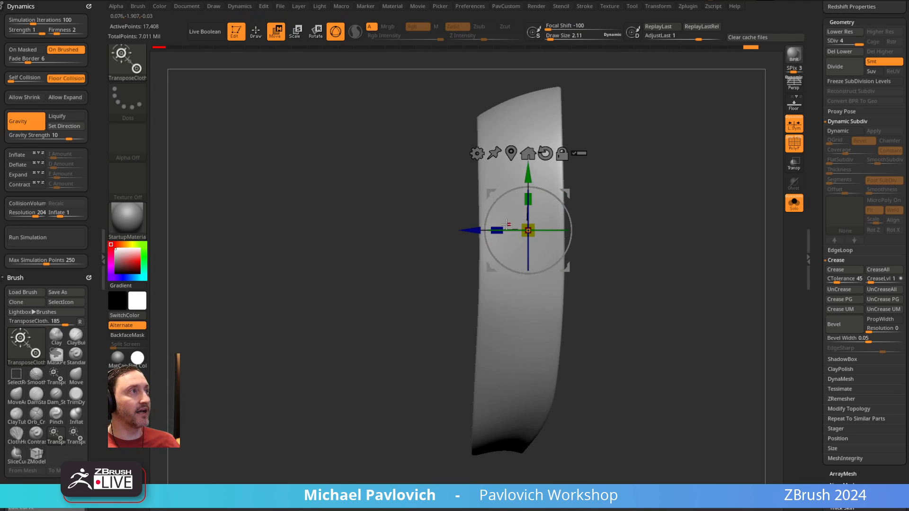
left_click_drag(532, 230, 529, 227)
mouse_move(625, 208)
left_mouse_down()
mouse_move(723, 199)
mouse_move(653, 203)
mouse_move(654, 218)
mouse_move(598, 236)
mouse_move(645, 235)
mouse_move(617, 232)
left_mouse_up()
key("q")
key("ctrl+z")
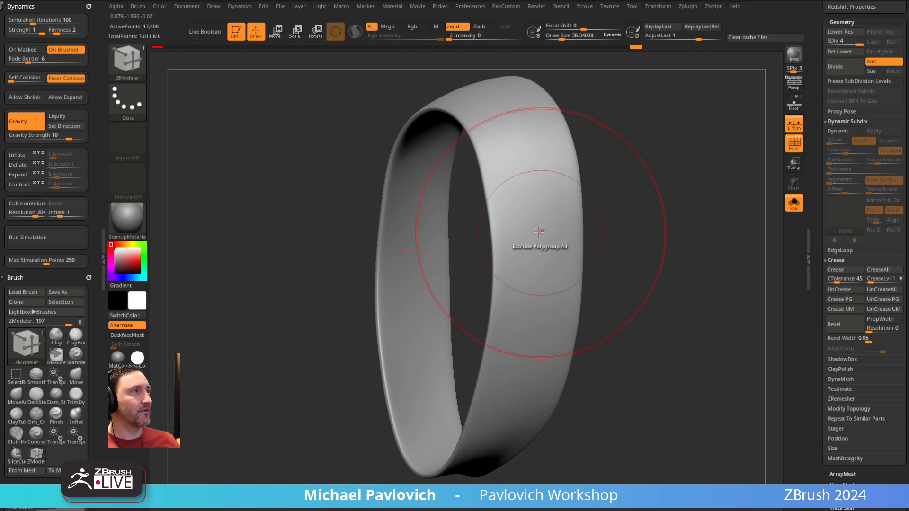
- Sculpt long raised folds along the sides of the face band with the Standard brush
key("b")
key("s")
key("t")
mouse_move(534, 147)
left_mouse_down()
mouse_move(513, 260)
mouse_move(508, 411)
left_mouse_up()
left_click_drag(591, 261, 576, 193, "alt")
left_click_drag(508, 359, 545, 226)
left_click_drag(589, 170, 622, 148)
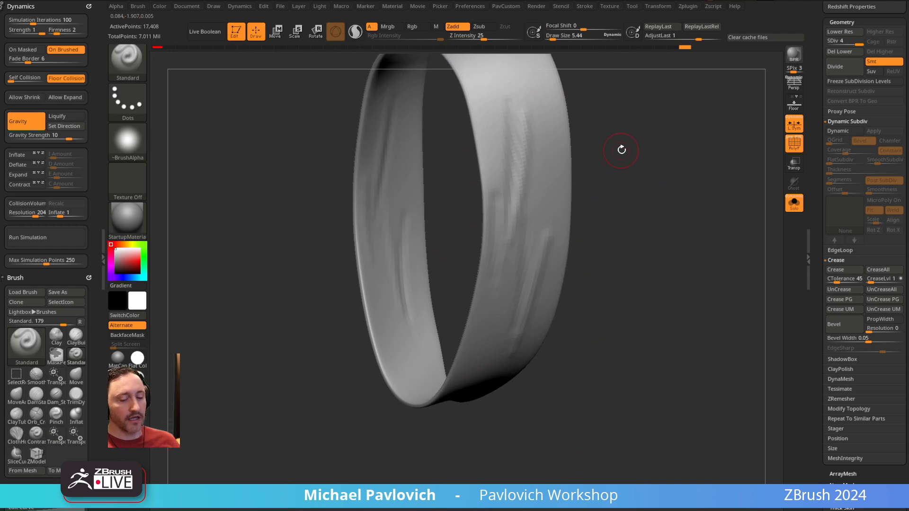
- Tighten the folds on the band's side with the Pinch brush, undoing the last stroke
key("b")
key("p")
key("i")
mouse_move(518, 115)
left_mouse_down()
mouse_move(518, 237)
mouse_move(512, 139)
left_mouse_up()
key("ctrl+z")
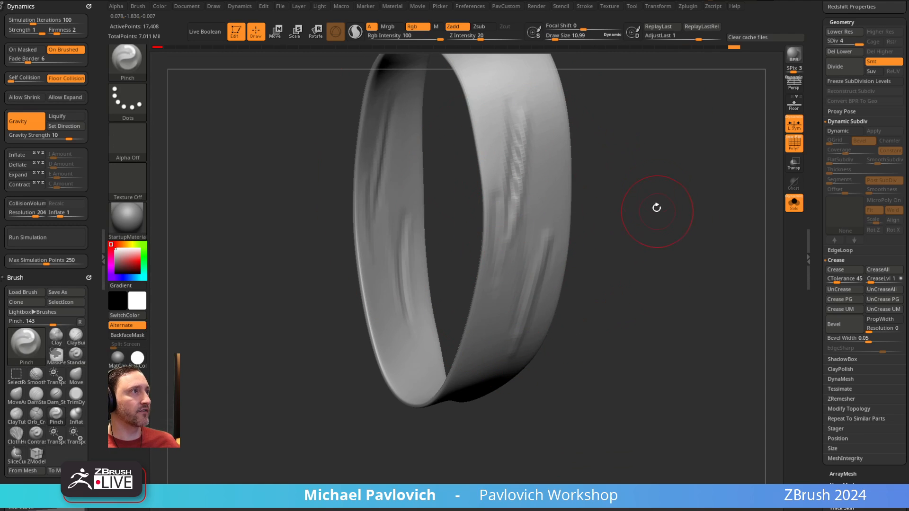
- Try compressing the folded band in side view with cloth simulation, and undo it
left_click_drag(658, 205, 605, 197)
key("w")
left_click_drag(503, 198, 515, 201)
right_click_drag(630, 217, 627, 177, "ctrl")
key("ctrl+z")
- Mask the upper and lower ends of the face band and compress its unmasked middle with cloth simulation to wrinkle it
left_click_drag(615, 133, 430, 325, "ctrl")
left_click(519, 287, "alt")
left_click(572, 288, "ctrl")
left_click(536, 211)
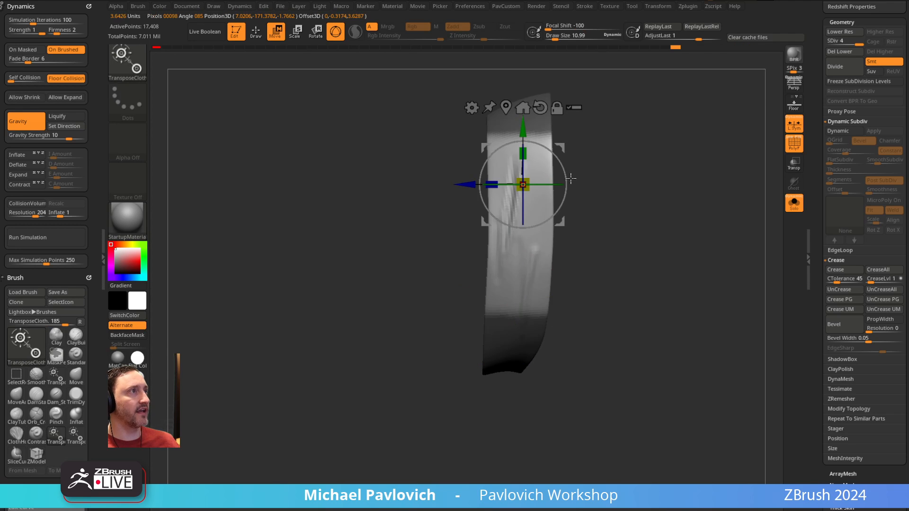
left_click_drag(508, 184, 504, 184)
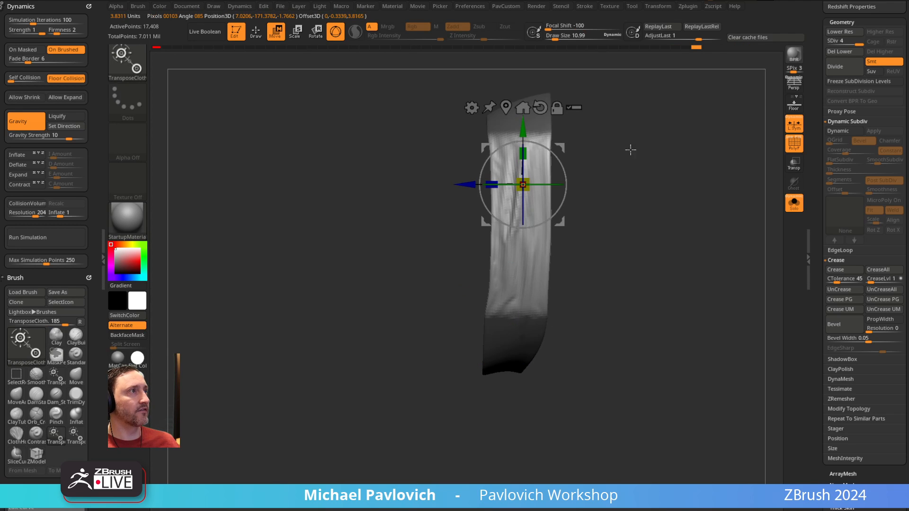
- Clear the mask and slightly deform the whole face band's depth with cloth simulation
left_click_drag(630, 149, 643, 172, "ctrl")
key("q")
mouse_move(643, 180)
left_mouse_down()
mouse_move(663, 201)
mouse_move(651, 201)
left_mouse_up()
mouse_move(639, 203)
left_mouse_down()
mouse_move(700, 197)
mouse_move(639, 193)
left_mouse_up()
key("w")
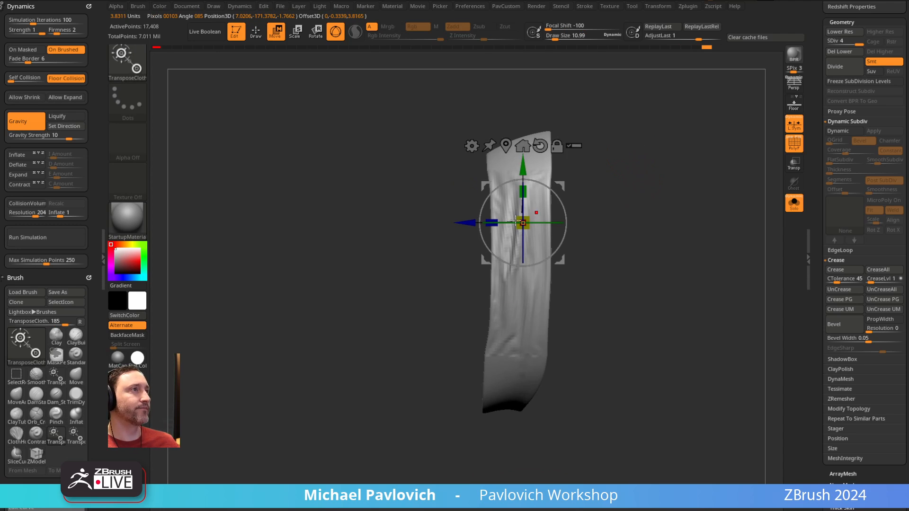
left_click_drag(498, 218, 500, 219)
key("q")
mouse_move(629, 199)
left_mouse_down()
mouse_move(747, 192)
mouse_move(662, 204)
mouse_move(688, 223)
left_mouse_up()
key("f")
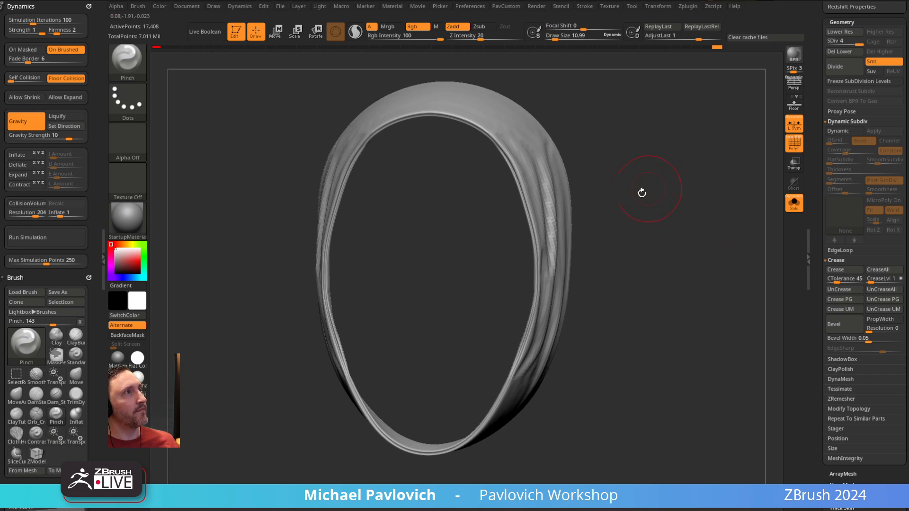
- Show the face band's polyframe and isolate the front rim polygroup
left_click_drag(642, 193, 553, 144)
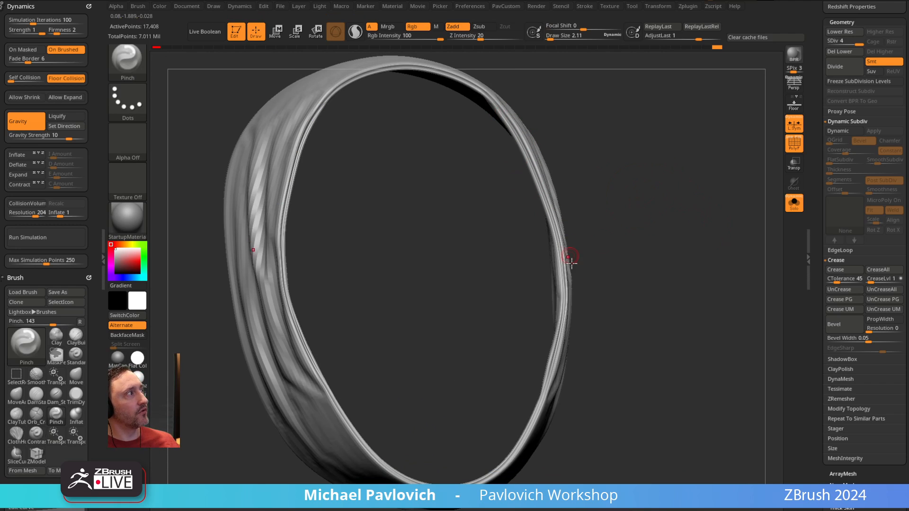
left_click_drag(571, 262, 548, 199)
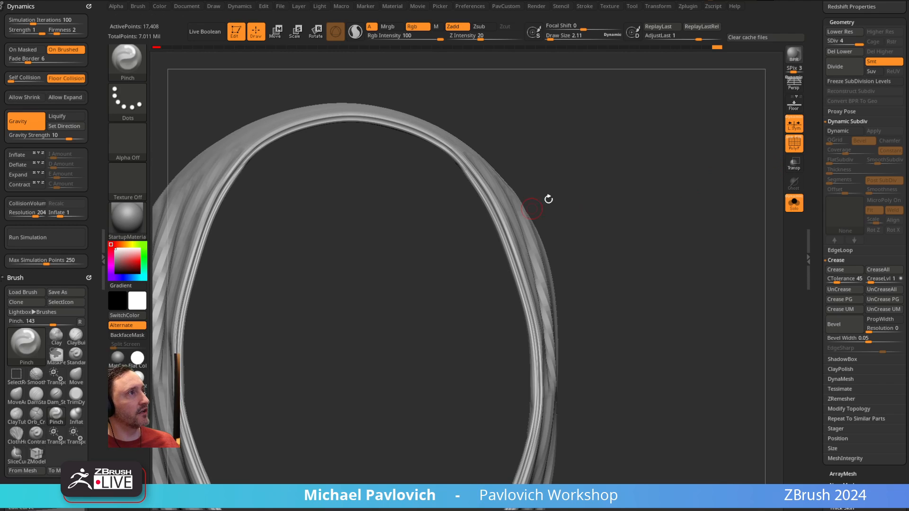
left_click(788, 141)
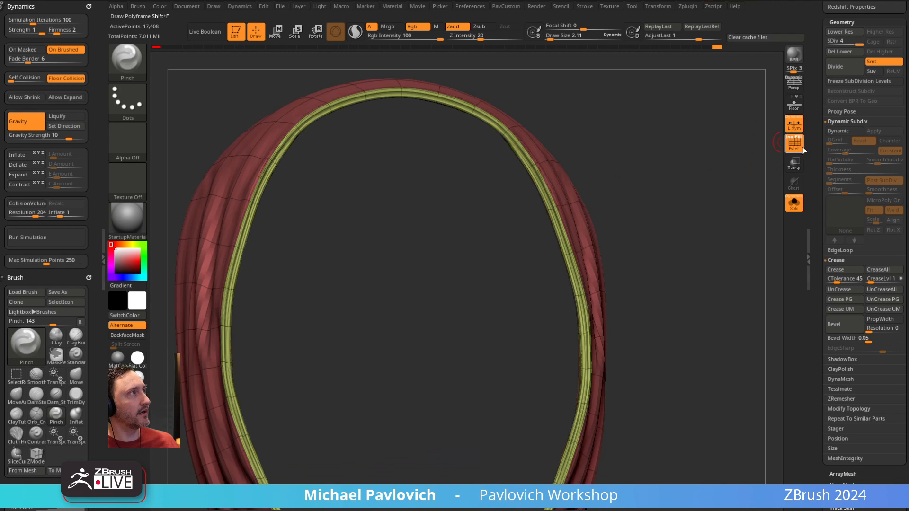
key("ctrl+shift")
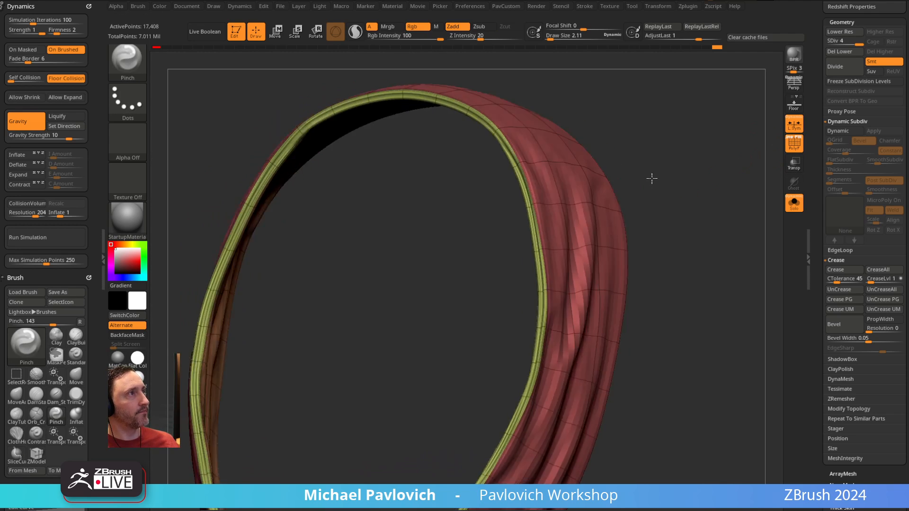
left_click(544, 211, "ctrl+shift")
left_click_drag(650, 207, 667, 201)
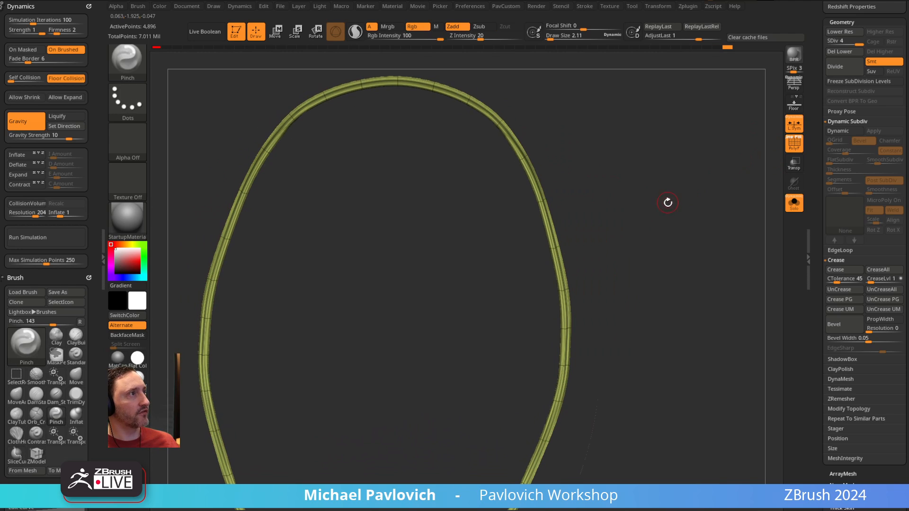
- Polish the isolated front rim of the face band with Polish By Features
key("2")
key("2")
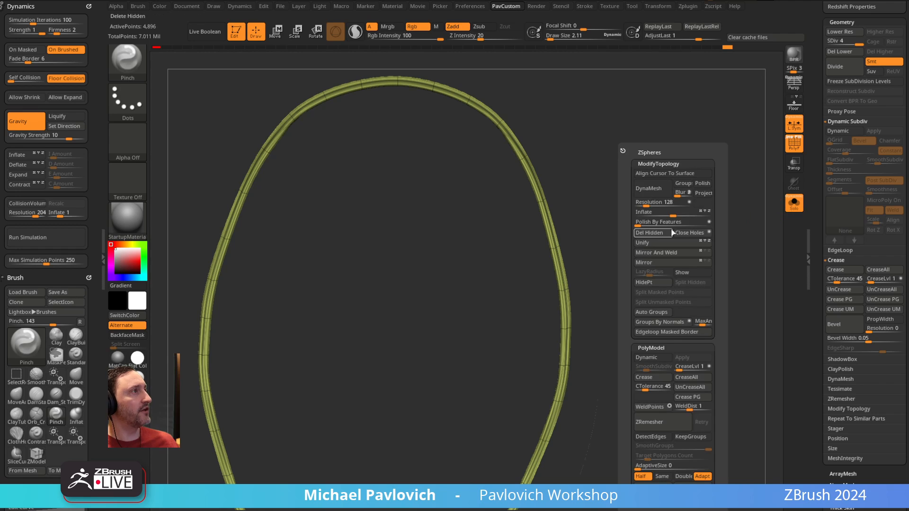
left_click(710, 222)
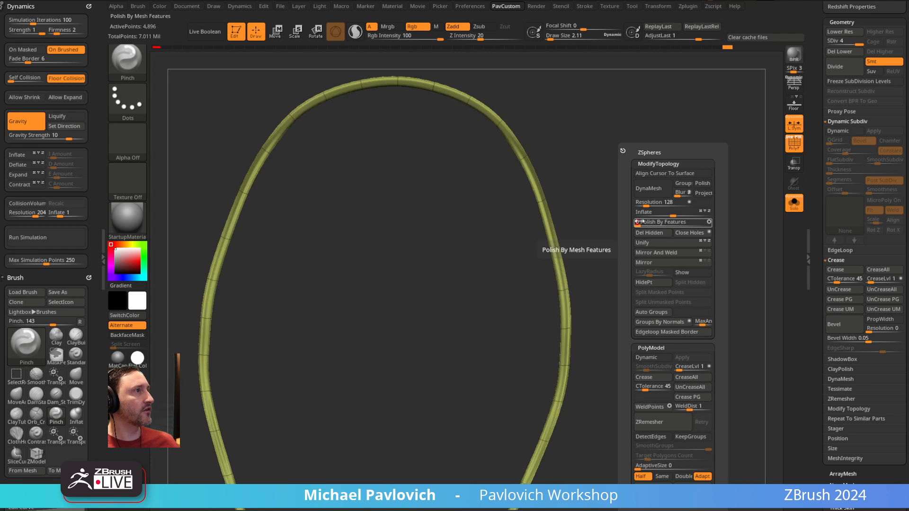
- Show the whole face band again and turn off its polyframe display
key("ctrl+shift")
left_click(643, 204, "ctrl+shift")
right_click_drag(642, 204, 661, 207, "ctrl")
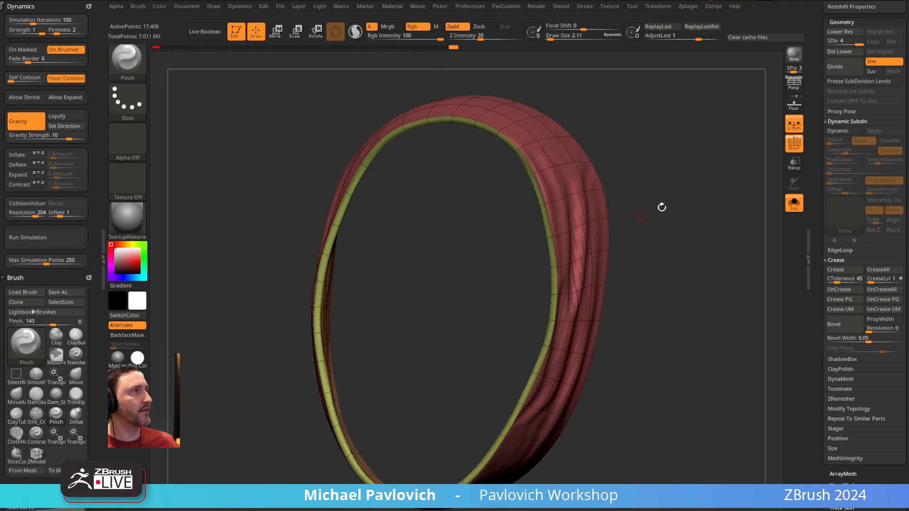
left_click(787, 147)
right_click_drag(750, 161, 568, 223)
- Smooth a short stretch of the band's upper front rim and pinch the edge along its lower side
key("shift")
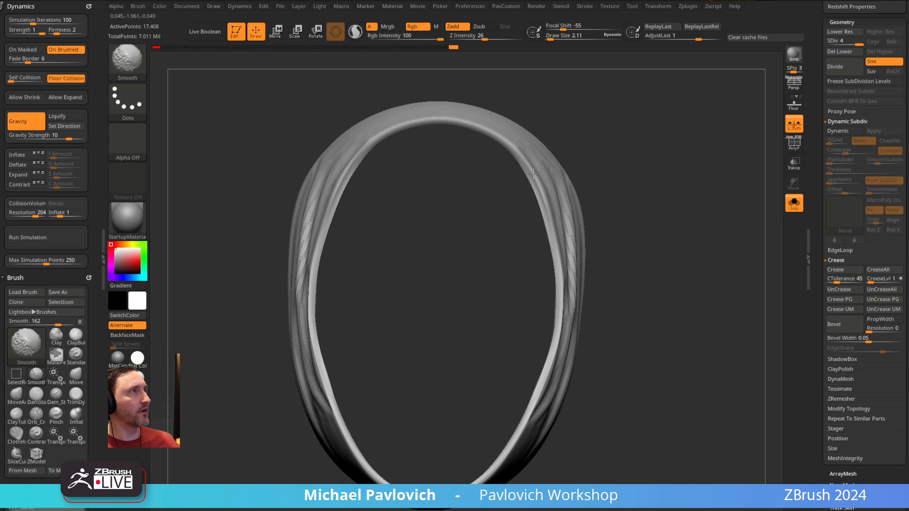
left_click_drag(532, 192, 542, 215, "shift")
right_click_drag(632, 256, 613, 251)
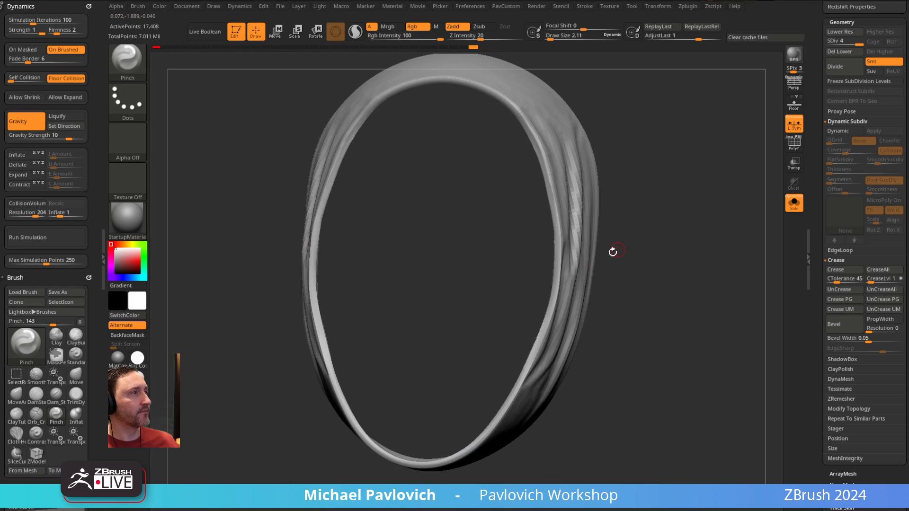
key("s")
left_click_drag(559, 280, 488, 428)
mouse_move(710, 256)
right_mouse_down()
mouse_move(677, 243)
mouse_move(740, 230)
right_mouse_up()
mouse_move(739, 230)
right_mouse_down()
mouse_move(663, 235)
mouse_move(686, 242)
right_mouse_up()
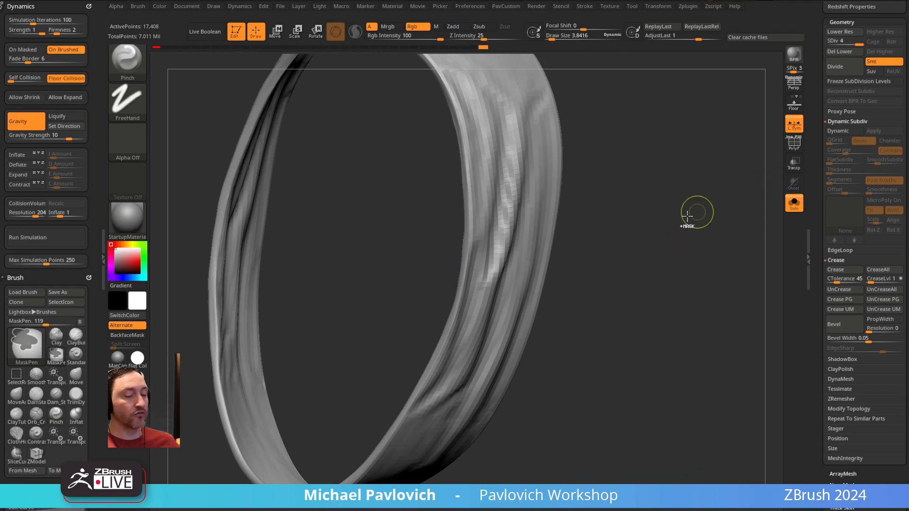
- Divide the face band to subdivision level 5 and switch to the Standard brush
key("ctrl+d")
right_click_drag(666, 240, 631, 217)
key("b")
key("s")
key("t")
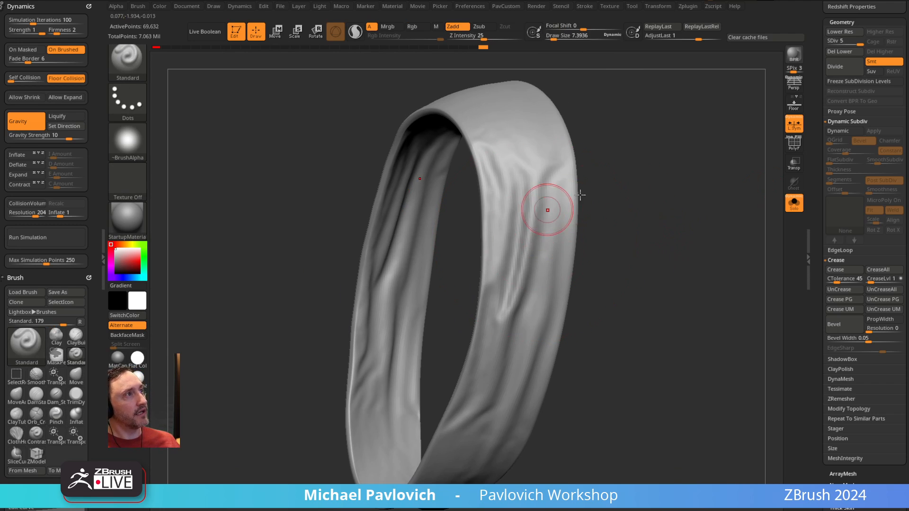
- Try smoothing out the folds on the band's side, and undo the last smoothing stroke
right_click_drag(552, 203, 544, 203)
left_click_drag(544, 203, 529, 175, "shift")
left_click_drag(526, 212, 510, 302, "shift")
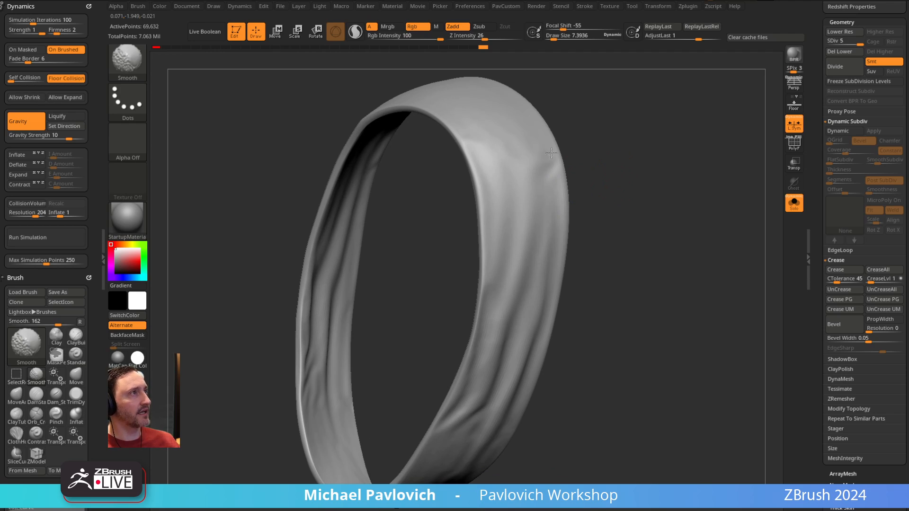
left_click_drag(513, 224, 539, 259, "shift")
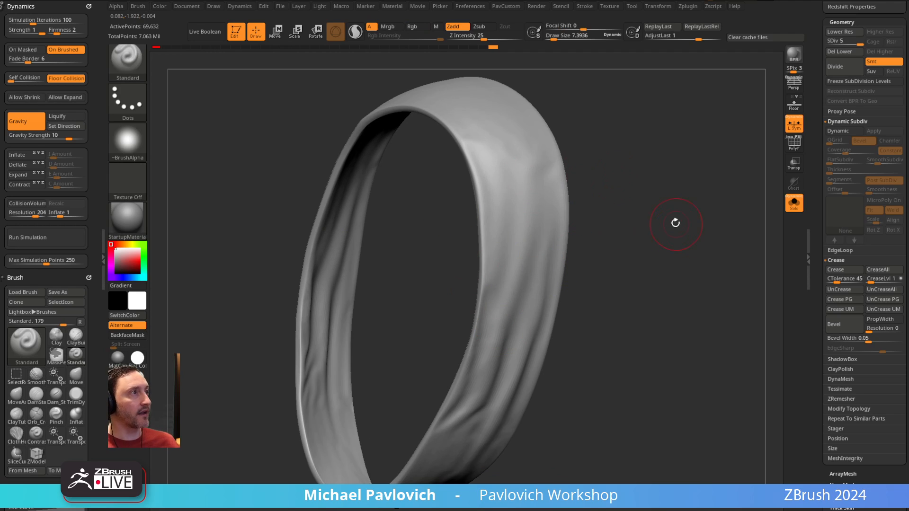
key("ctrl+z")
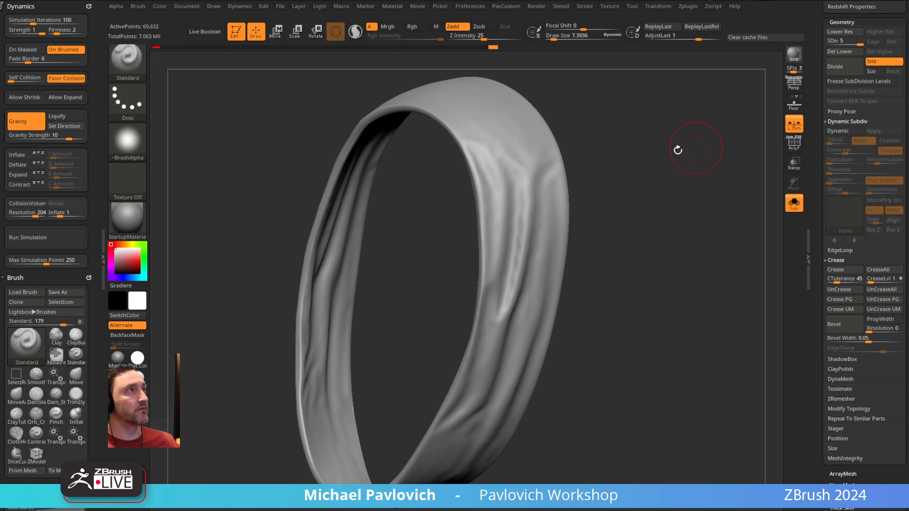
- Set the Smooth brush's Z Intensity to 100, try it on the band's side folds, and undo the smoothing
left_click(492, 36, "shift")
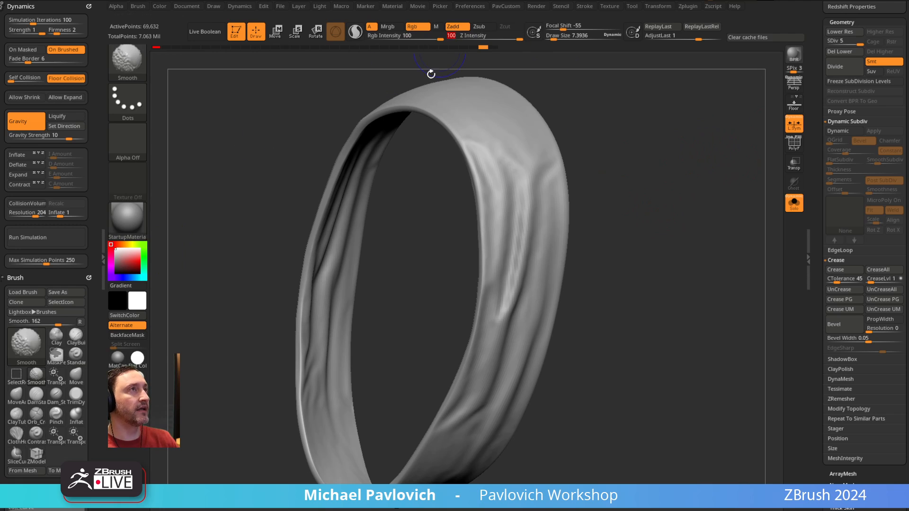
scroll(44, 309, "down", 8)
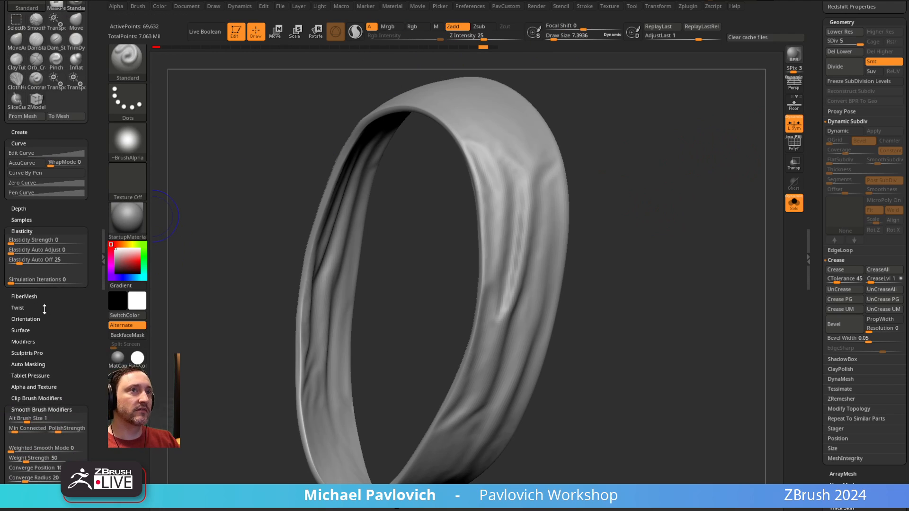
scroll(45, 309, "down", 3)
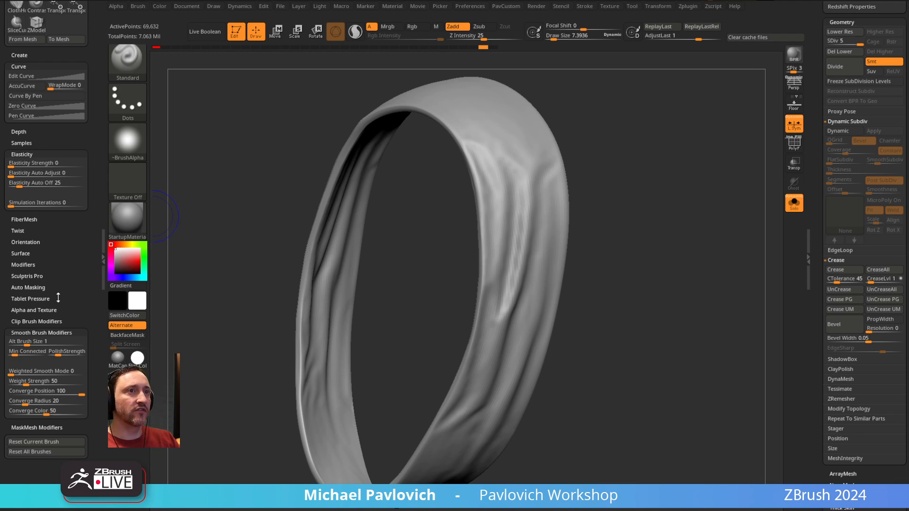
key("shift")
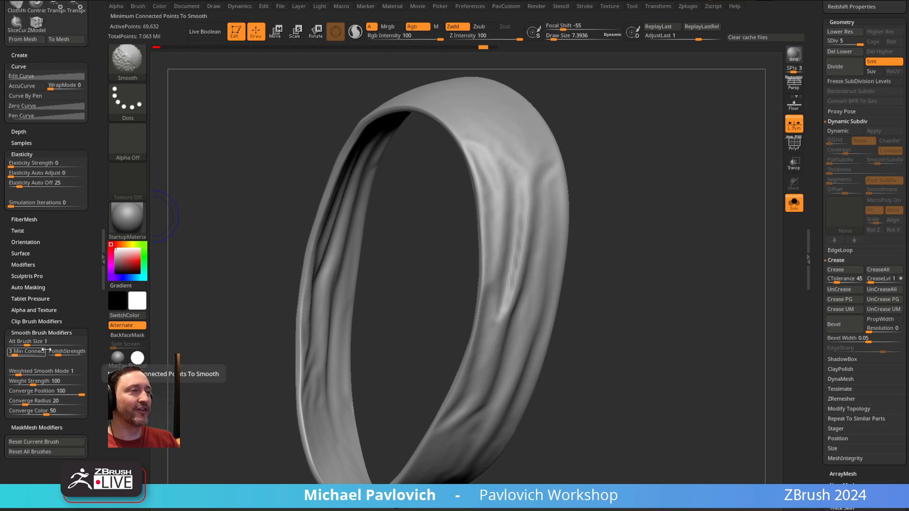
left_click_drag(667, 176, 657, 180, "alt")
mouse_move(503, 190)
left_mouse_down("shift")
mouse_move(497, 211)
mouse_move(470, 189)
mouse_move(492, 303)
mouse_move(511, 284)
mouse_move(581, 338)
left_mouse_up("shift")
key("ctrl+z")
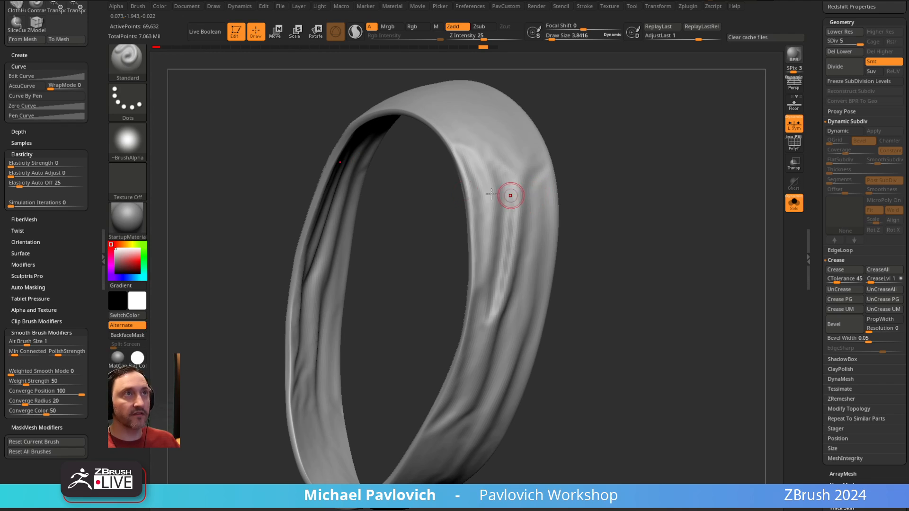
- Clone the Standard brush with a Spray stroke and Alpha 23, and spray bumpy texture over the band's side folds
left_click(135, 76)
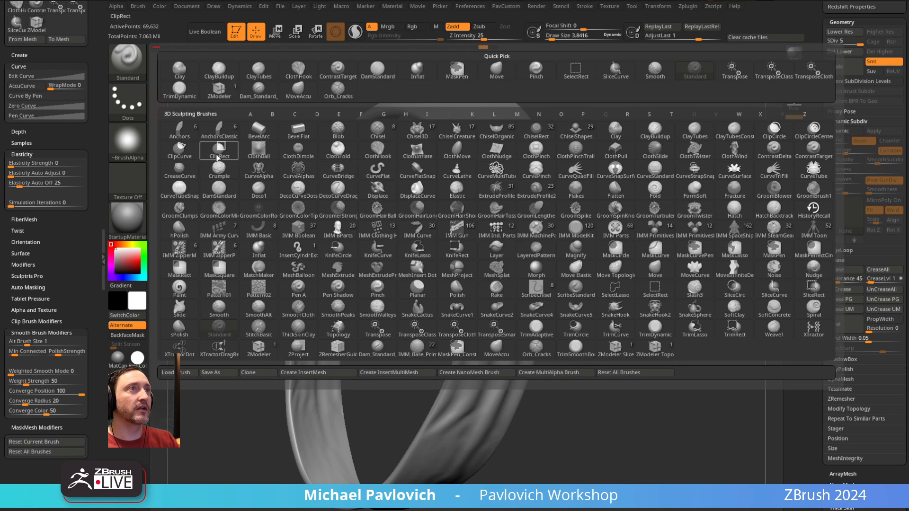
left_click(258, 372)
left_click(127, 100)
left_click(337, 111)
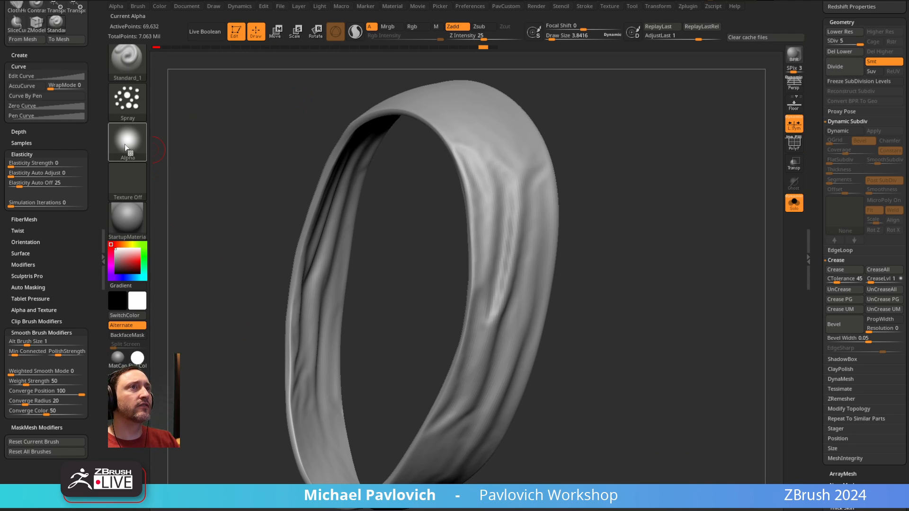
left_click(127, 144)
left_click(615, 207)
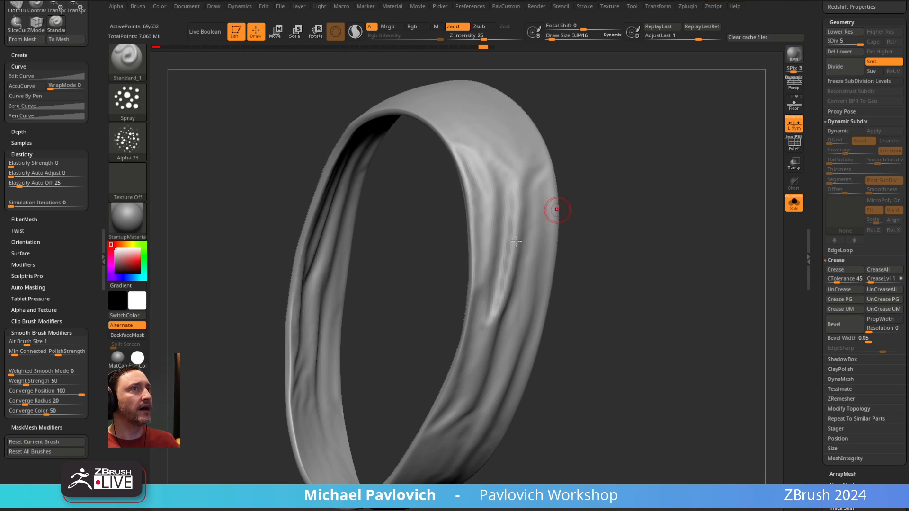
mouse_move(492, 297)
left_mouse_down()
mouse_move(507, 241)
mouse_move(527, 288)
mouse_move(501, 365)
left_mouse_up()
left_click_drag(690, 279, 610, 286)
- Set the Smooth brush's Z Intensity to 48, try smoothing away the sprayed bumps, and undo the smoothing
key("shift")
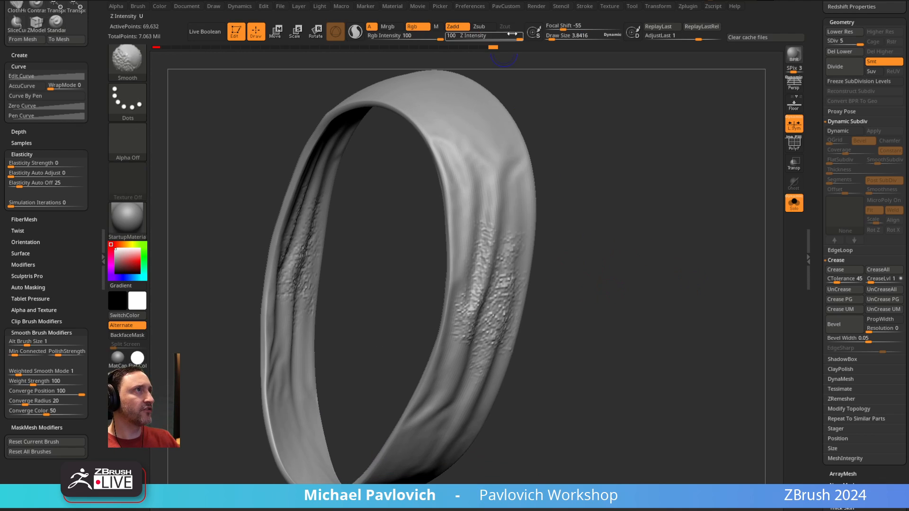
left_click_drag(517, 66, 531, 172)
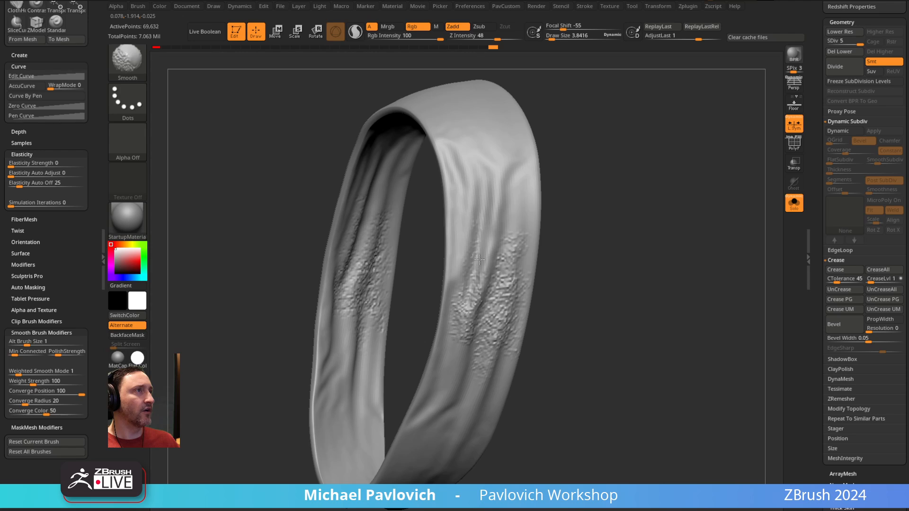
left_click_drag(474, 339, 506, 227, "shift")
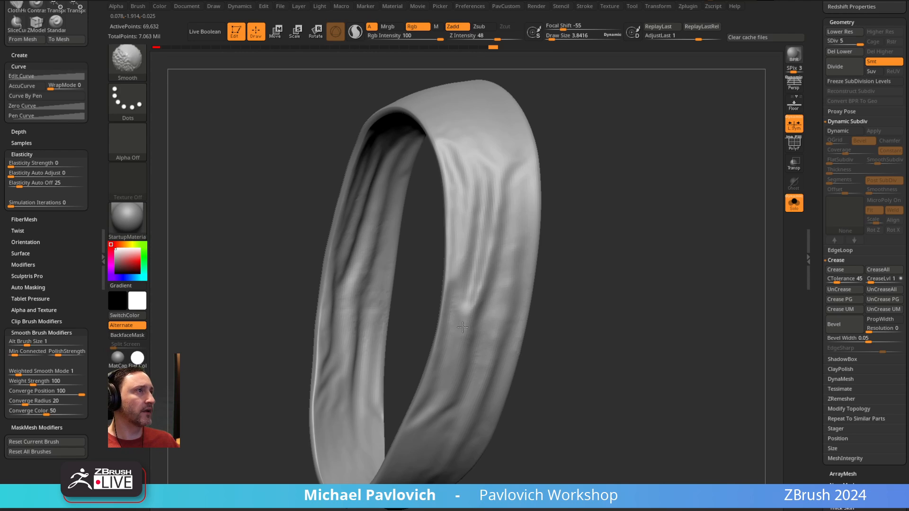
key("shift")
key("ctrl+z")
key("shift")
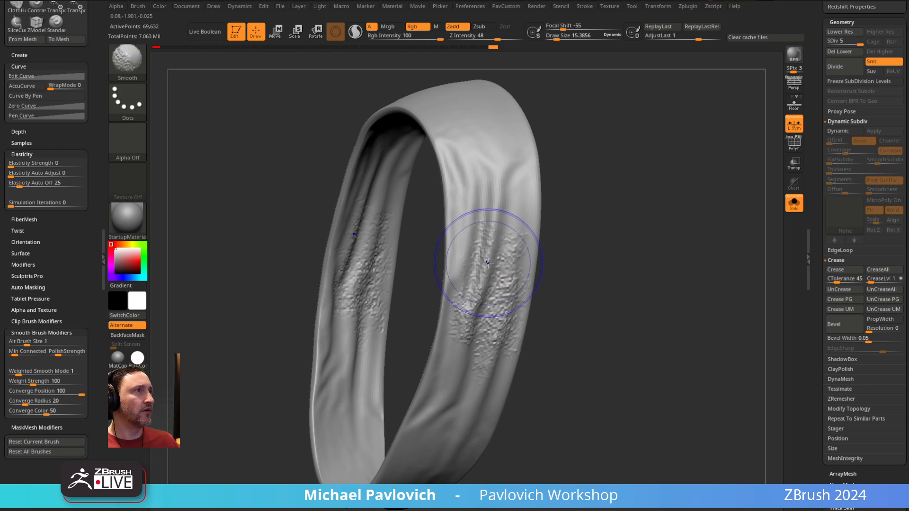
- Try smoothing the sprayed bumps at draw sizes of about 15.4 and 5.44, undoing each attempt
mouse_move(484, 269)
left_mouse_down("shift")
mouse_move(502, 331)
mouse_move(520, 246)
mouse_move(476, 223)
mouse_move(472, 304)
left_mouse_up("shift")
mouse_move(617, 240)
left_mouse_down()
mouse_move(635, 254)
mouse_move(554, 253)
left_mouse_up()
key("ctrl+z")
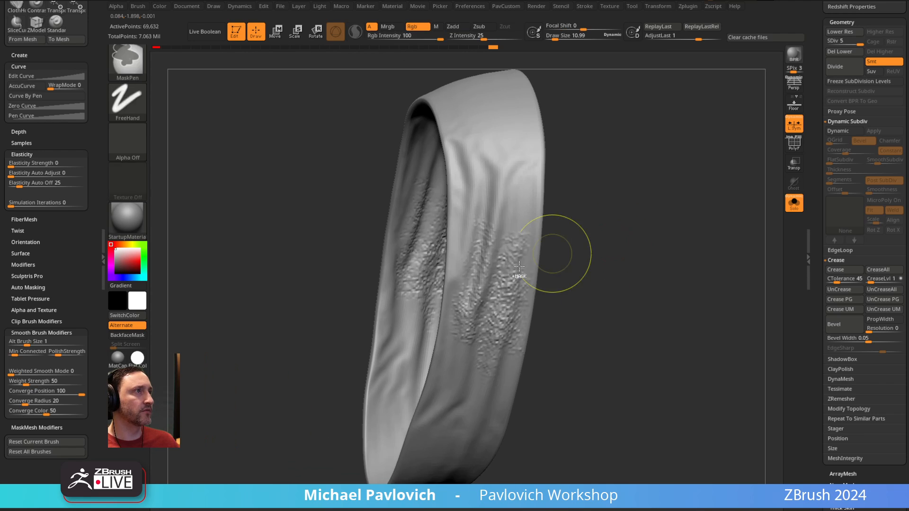
mouse_move(492, 260)
left_mouse_down("shift")
mouse_move(465, 299)
mouse_move(502, 314)
left_mouse_up("shift")
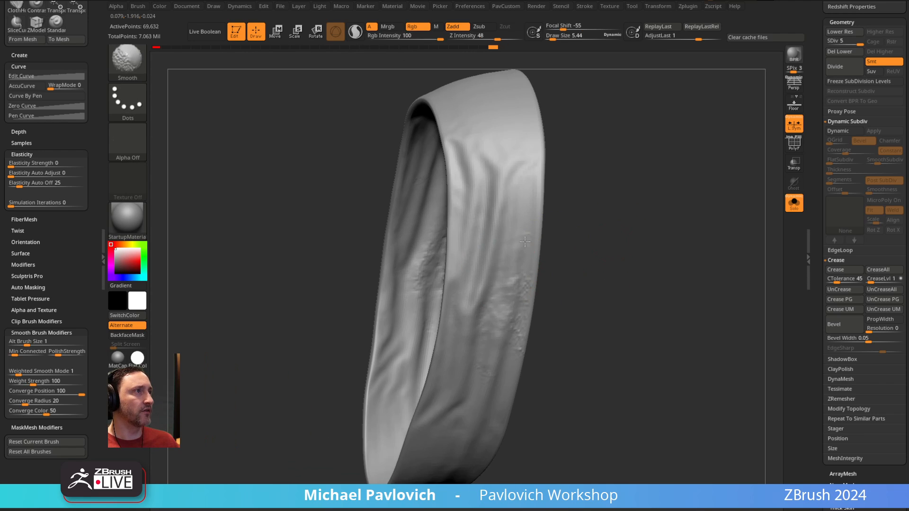
key("ctrl+z")
left_click_drag(615, 219, 469, 184)
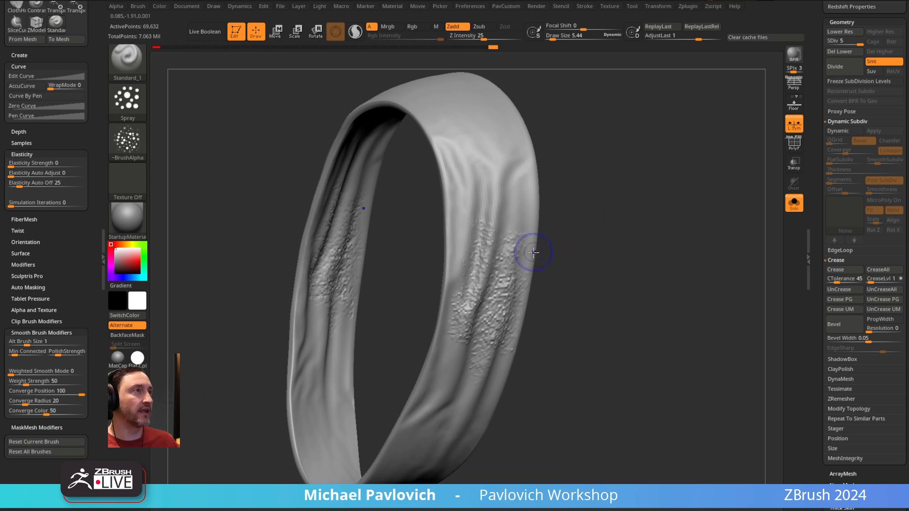
left_click_drag(495, 223, 473, 279, "shift")
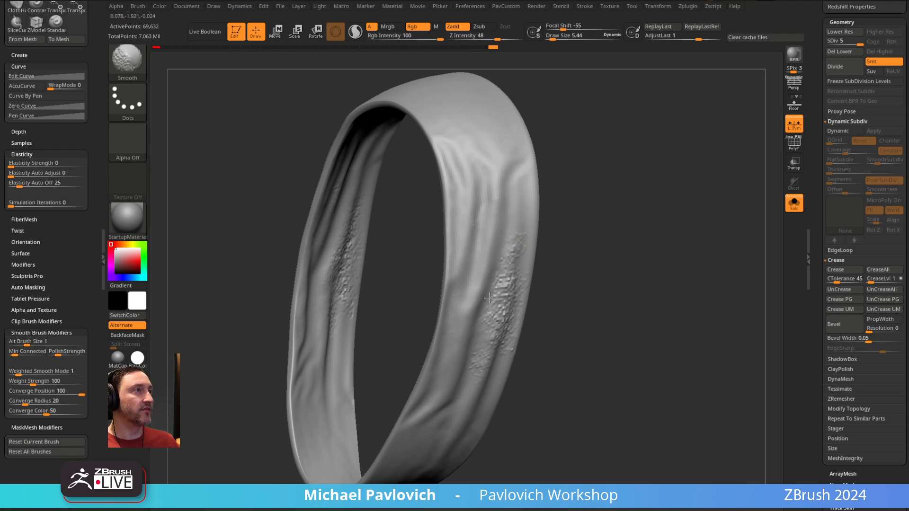
key("ctrl+z")
- Assign SmoothAlt as the active smoothing brush
key("b")
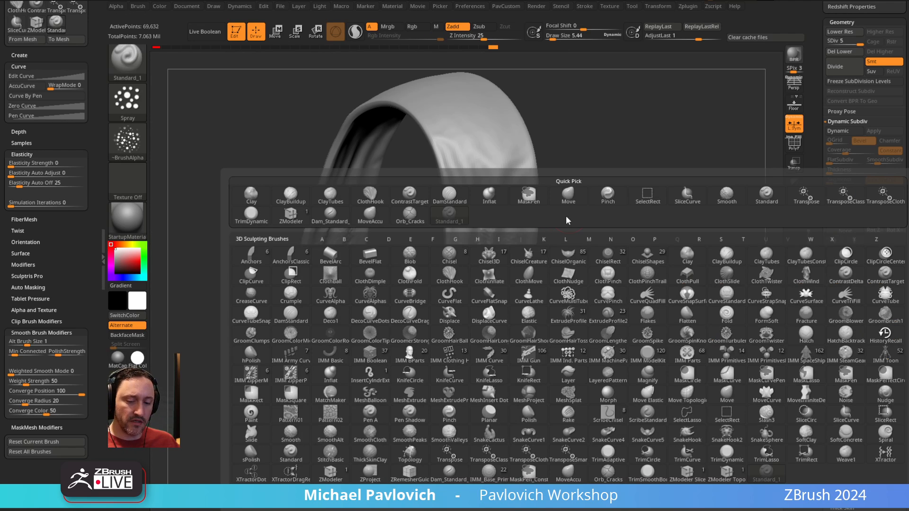
key("s")
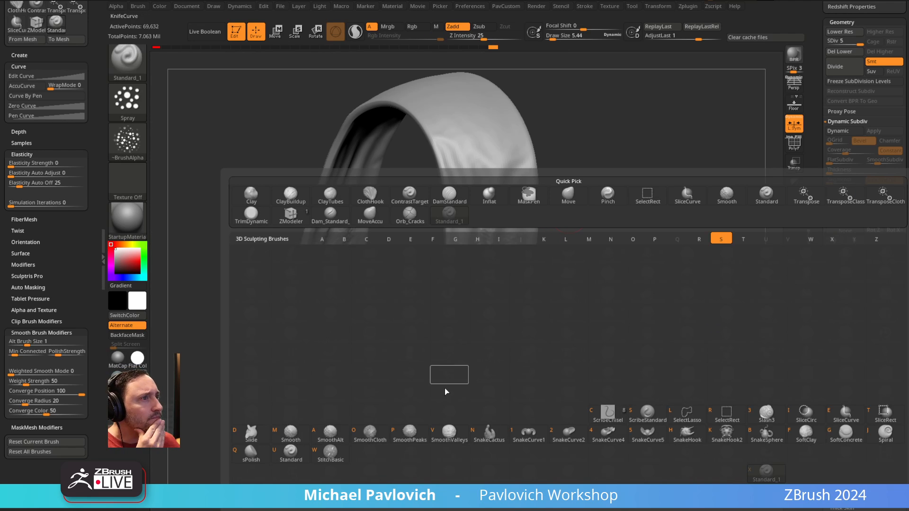
left_click(330, 435)
left_click(330, 447)
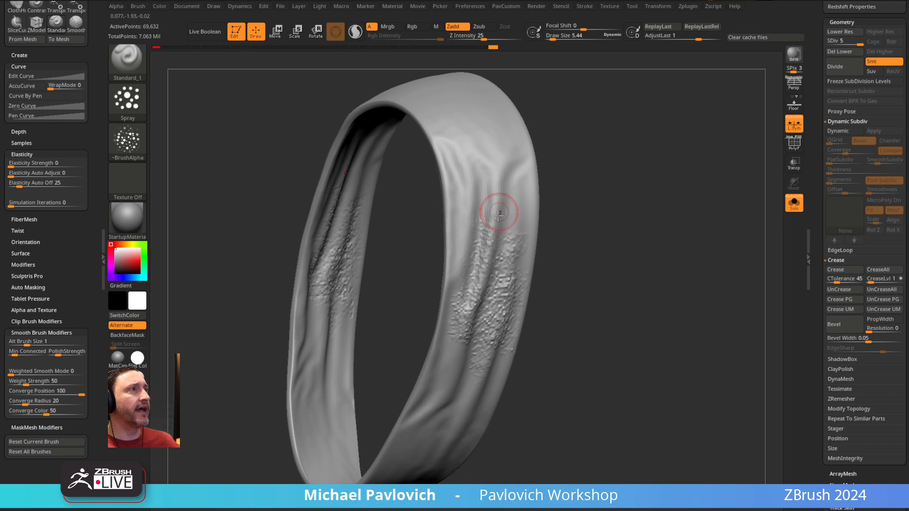
- Try smoothing the sprayed bumps on the band's side repeatedly with SmoothAlt, undoing each attempt
key("shift")
mouse_move(489, 221)
left_mouse_down("shift")
mouse_move(473, 284)
mouse_move(483, 326)
mouse_move(508, 322)
mouse_move(545, 209)
left_mouse_up("shift")
key("ctrl+z")
key("ctrl+z")
key("ctrl+z")
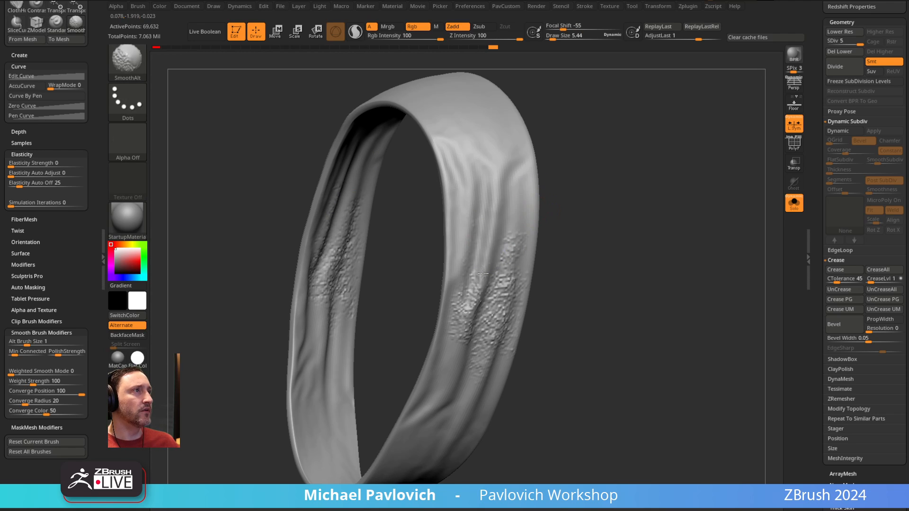
key("ctrl+z")
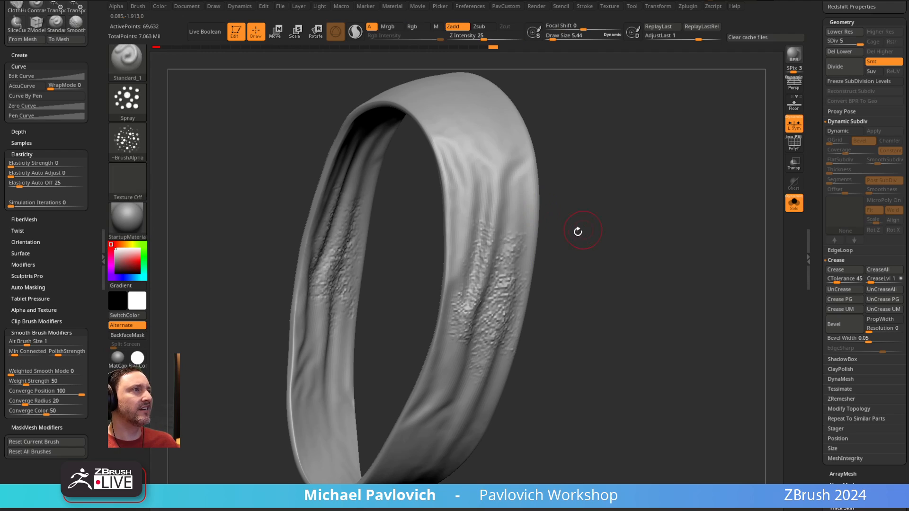
mouse_move(485, 272)
left_mouse_down("shift")
mouse_move(491, 229)
mouse_move(463, 305)
mouse_move(508, 322)
left_mouse_up("shift")
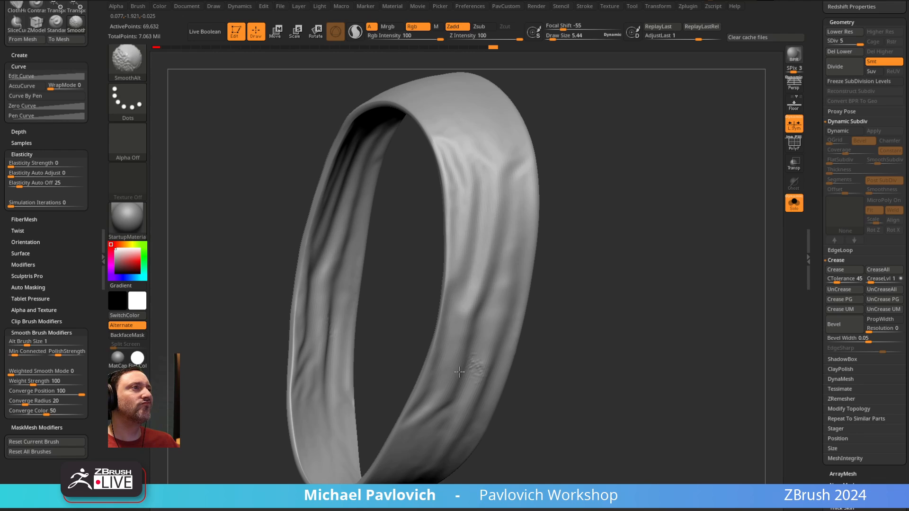
key("ctrl+z")
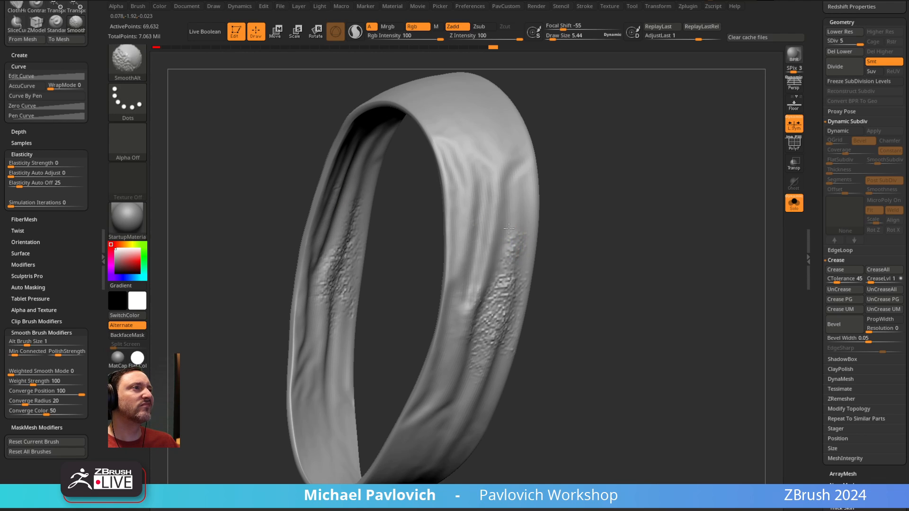
left_click_drag(509, 229, 511, 278, "shift")
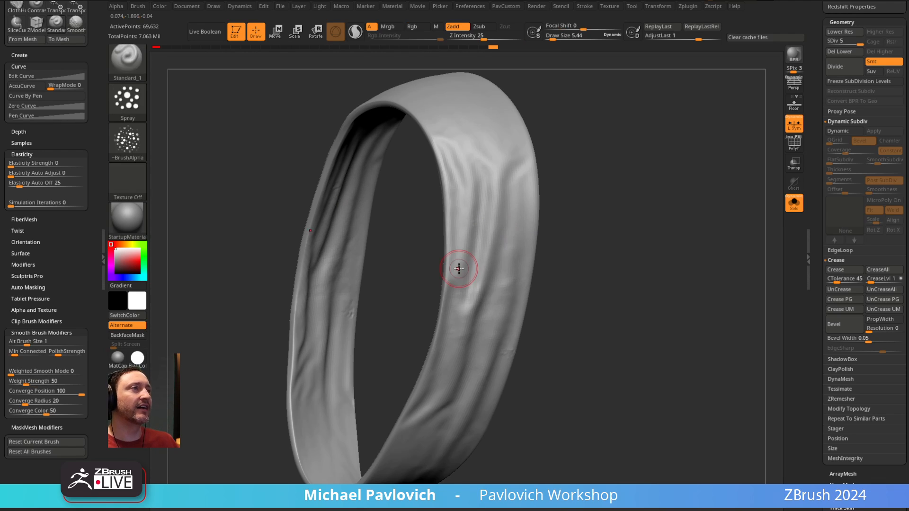
key("ctrl+z")
left_click_drag(610, 235, 624, 207)
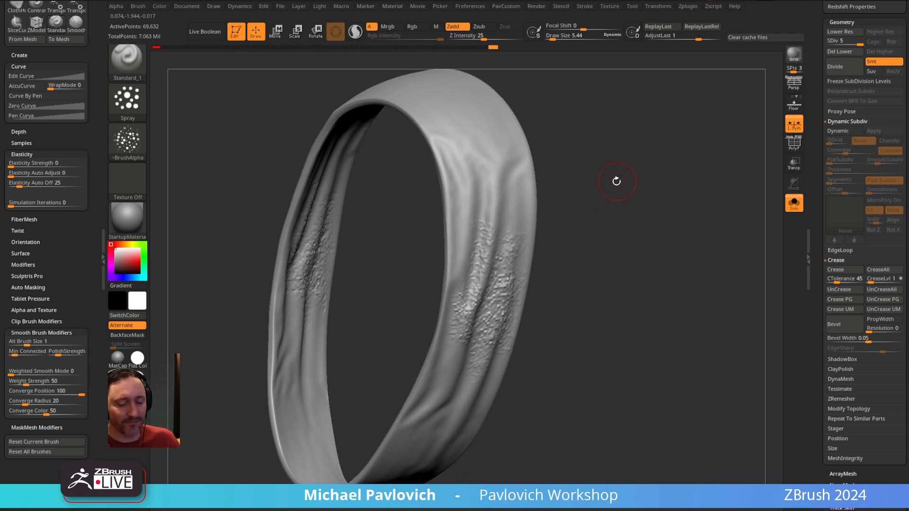
- Assign Smooth as the active smoothing brush, and step the band down to subdivision level 4 and back up to 5
key("b")
key("s")
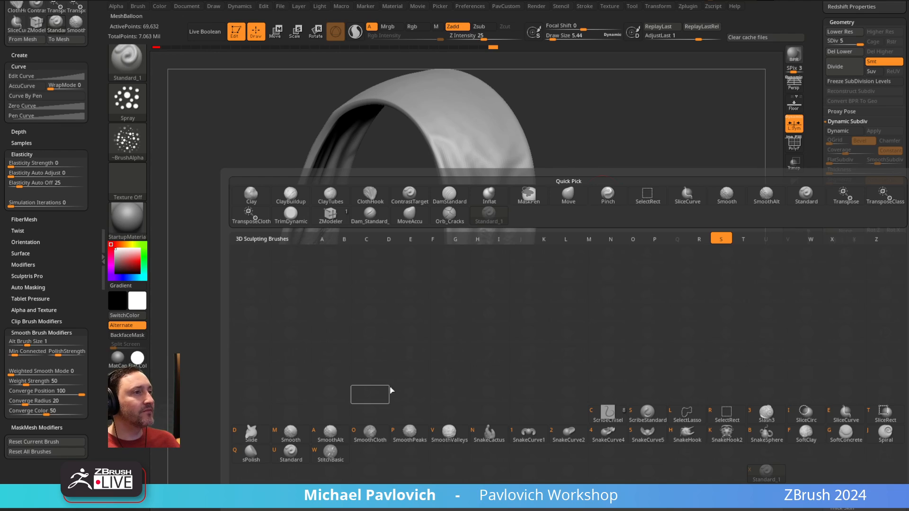
left_click(291, 431)
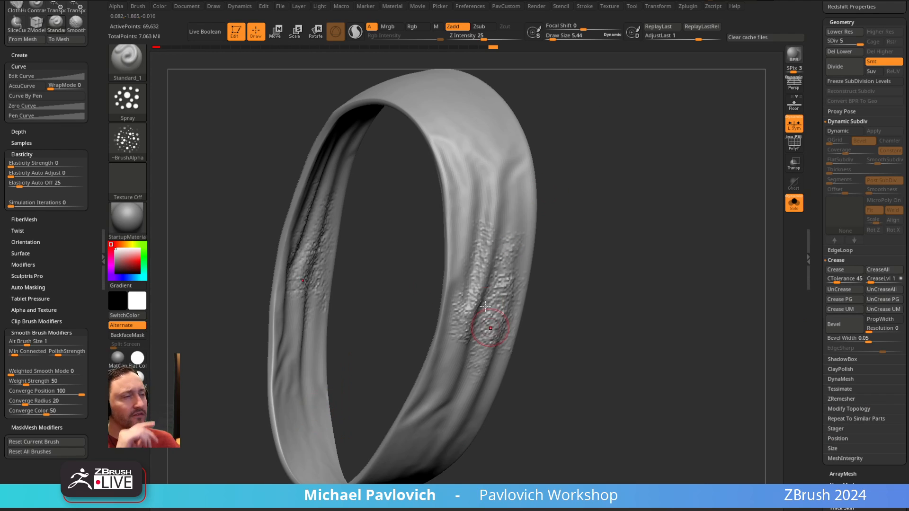
key("shift+d")
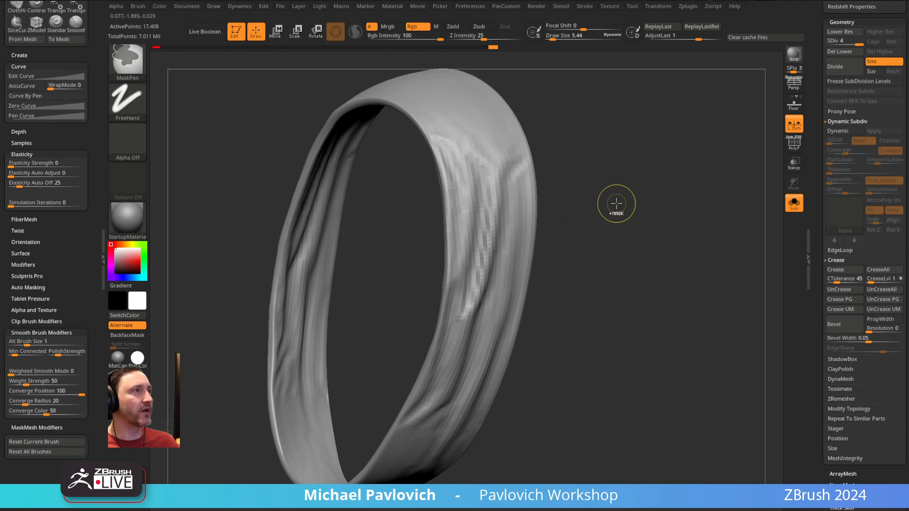
key("d")
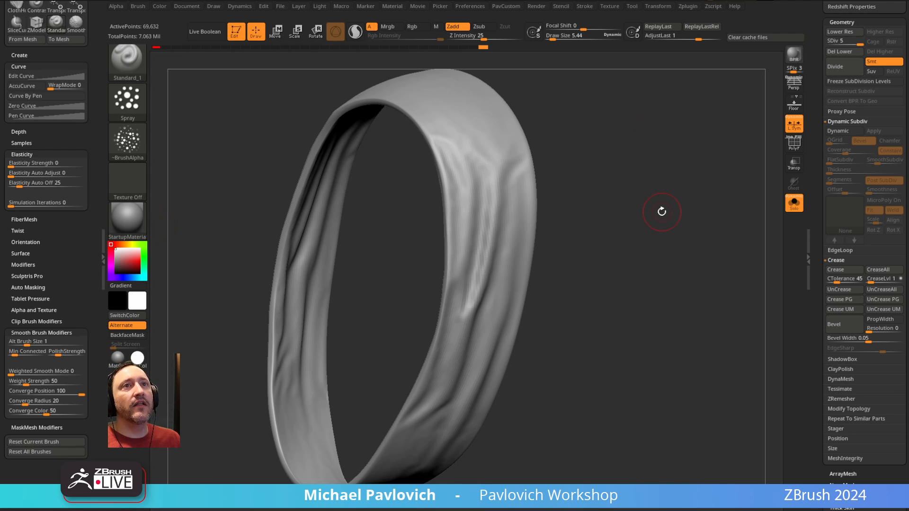
- Activate the DamStandard brush and compare its entry with the Dam_Standard_02 variant among the sculpting brushes
left_click_drag(627, 204, 634, 224)
key("b")
key("d")
key("s")
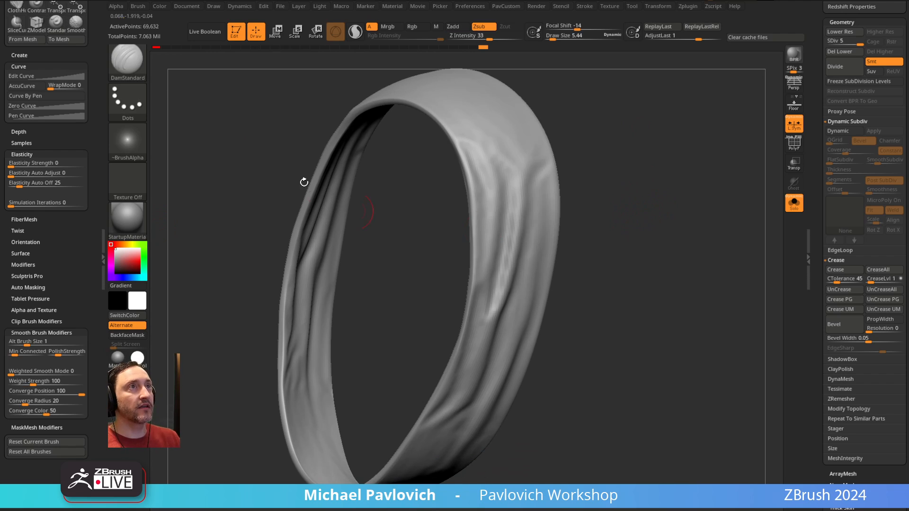
key("b")
key("d")
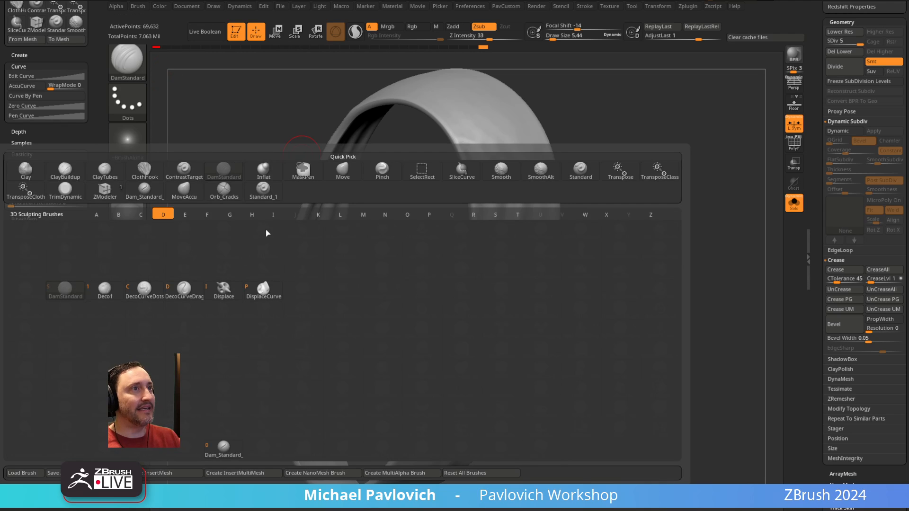
mouse_move(67, 295)
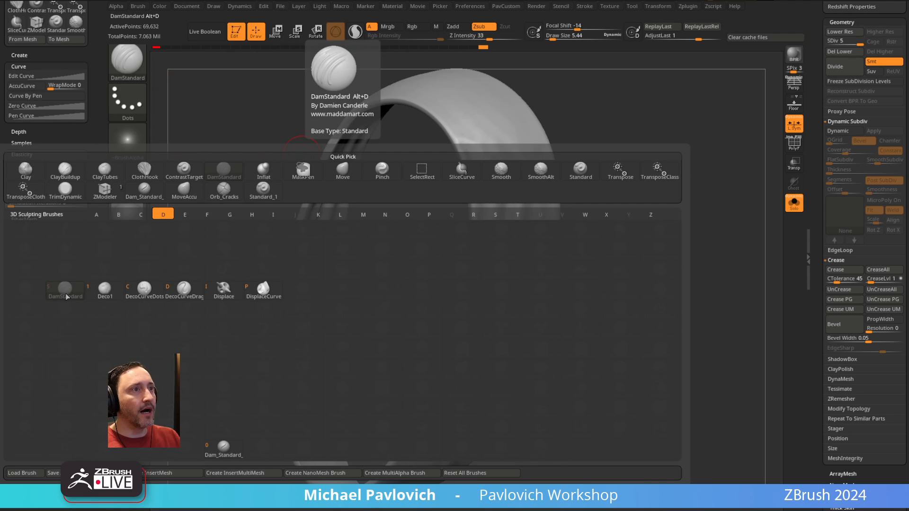
mouse_move(227, 448)
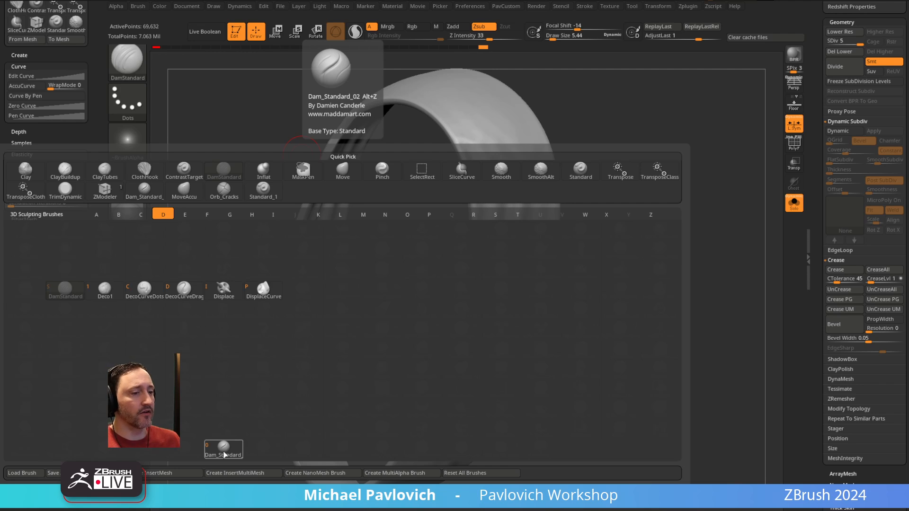
- Try carving a DamStandard crease into the band's side folds at draw size 28.75 and undo it
mouse_move(698, 161)
left_mouse_down()
mouse_move(500, 176)
mouse_move(497, 243)
left_mouse_up()
key("bracketleft")
key("bracketleft")
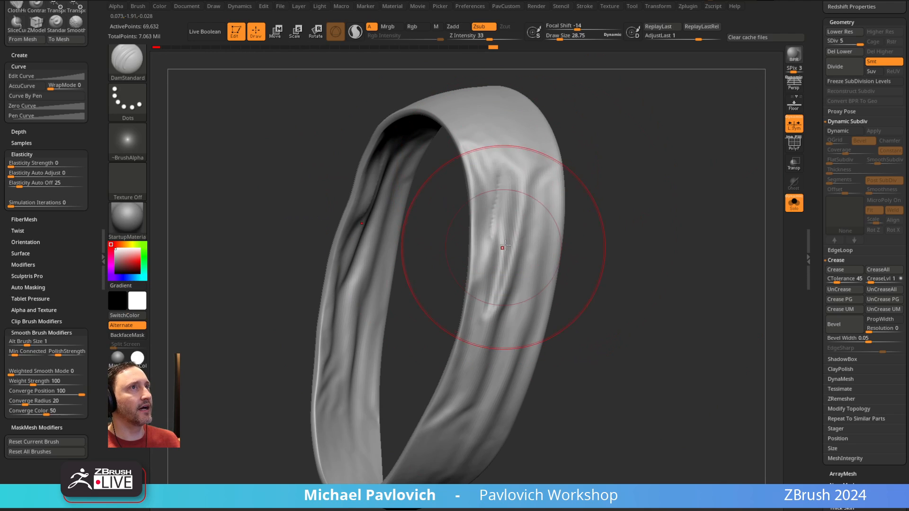
key("ctrl+z")
- Try carving long creases down the band's side with Dam_Standard_02 at draw size 18.76, and undo the strokes
key("3")
left_click_drag(594, 180, 576, 171, "alt")
key("bracketleft")
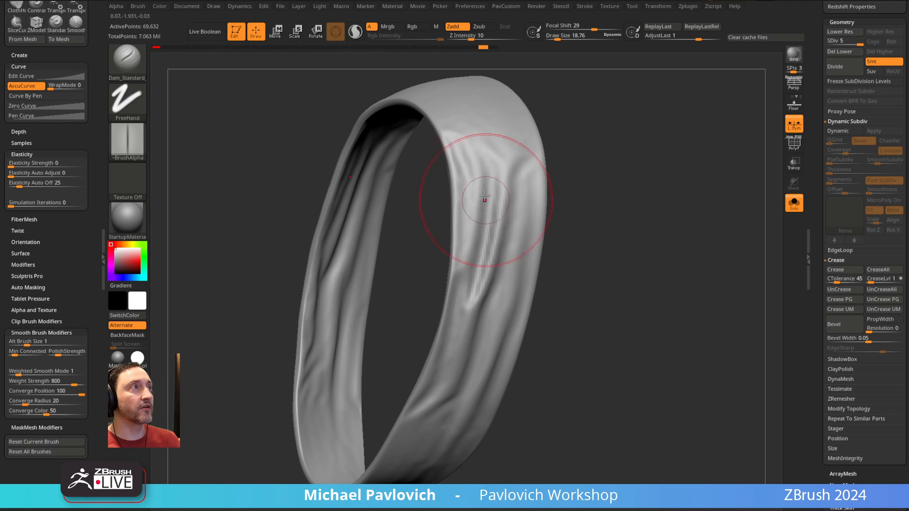
left_click_drag(485, 196, 478, 281)
mouse_move(509, 113)
left_mouse_down()
mouse_move(521, 208)
mouse_move(500, 340)
left_mouse_up()
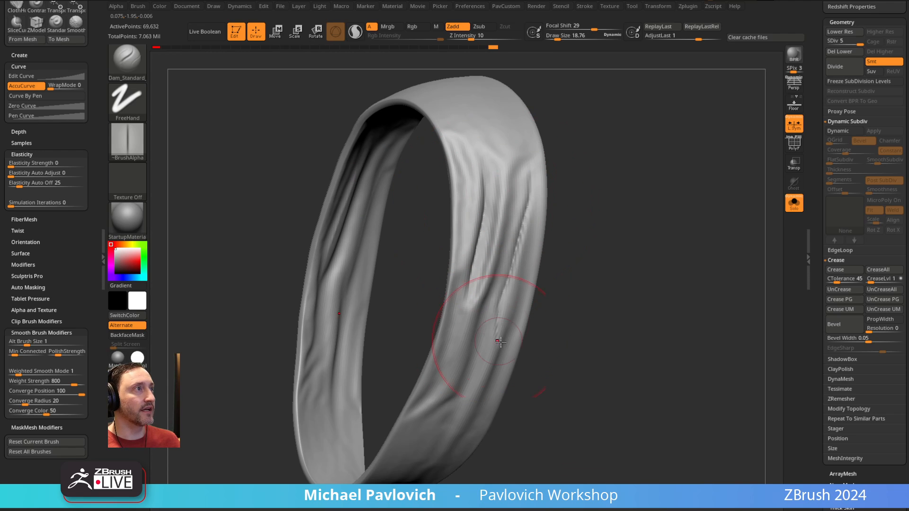
mouse_move(517, 291)
left_mouse_down()
mouse_move(527, 246)
mouse_move(513, 324)
left_mouse_up()
mouse_move(597, 213)
left_mouse_down()
mouse_move(549, 192)
mouse_move(648, 262)
mouse_move(623, 242)
mouse_move(727, 226)
mouse_move(647, 176)
mouse_move(651, 166)
left_mouse_up()
key("ctrl+z")
key("ctrl+z")
- Try tightening the folds on the band's side with the Pinch brush at draw size 18.76
left_click_drag(591, 164, 595, 191, "alt")
key("b")
key("p")
key("i")
left_click_drag(513, 203, 514, 214)
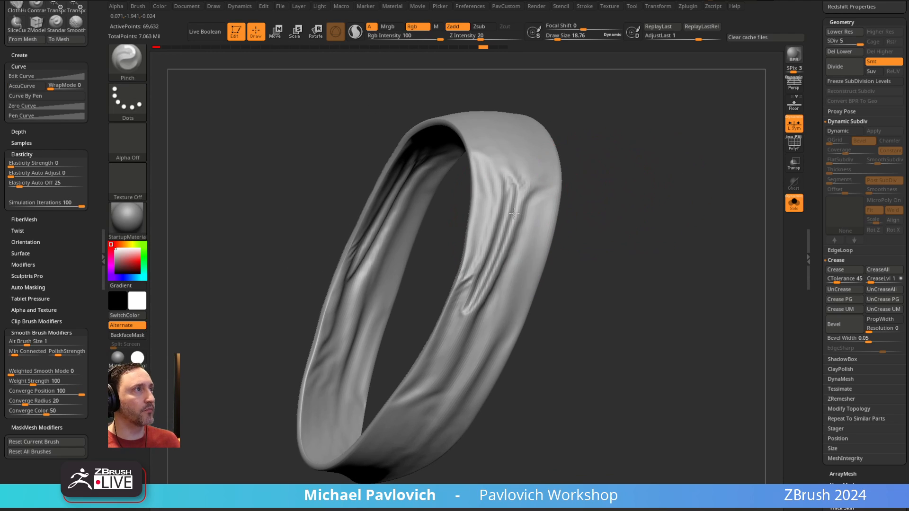
left_click_drag(605, 211, 604, 206)
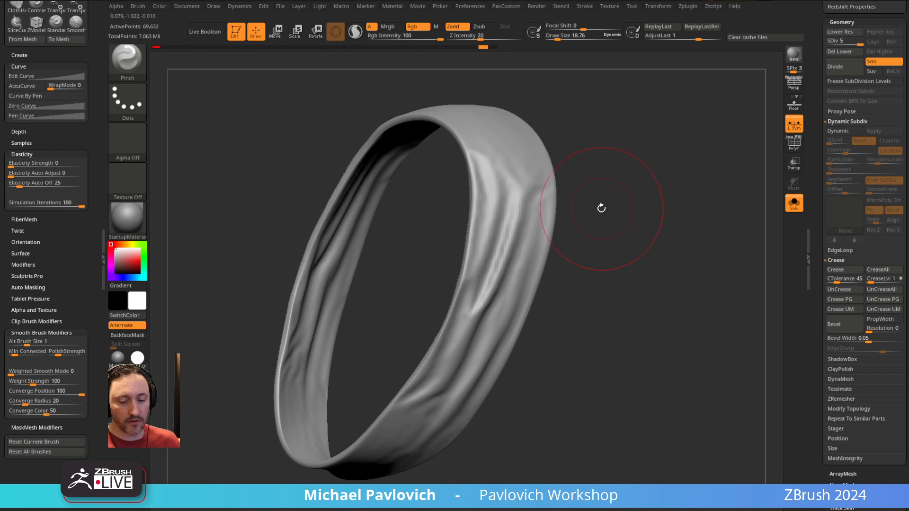
- Activate the ClothHook brush and enable Thick Skin on the band with a thickness of about 0.6
key("b")
key("c")
key("h")
mouse_move(818, 204)
left_mouse_down()
mouse_move(820, 99)
mouse_move(822, 215)
left_mouse_up()
left_click(842, 194)
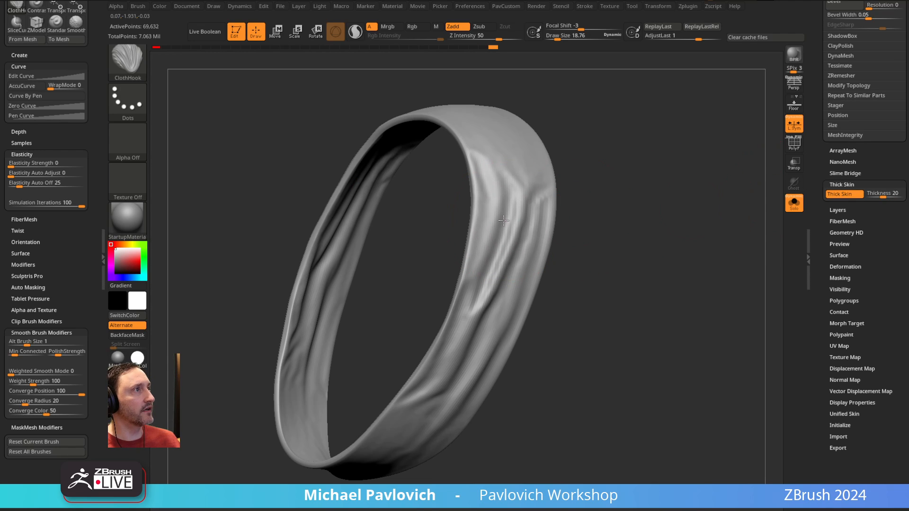
left_click_drag(882, 195, 877, 196)
- Pull cloth folds along the upper and lower side of the band with ClothHook, and undo the last pull
left_click_drag(597, 220, 595, 220)
left_click_drag(478, 218, 525, 254)
left_click_drag(481, 338, 453, 398)
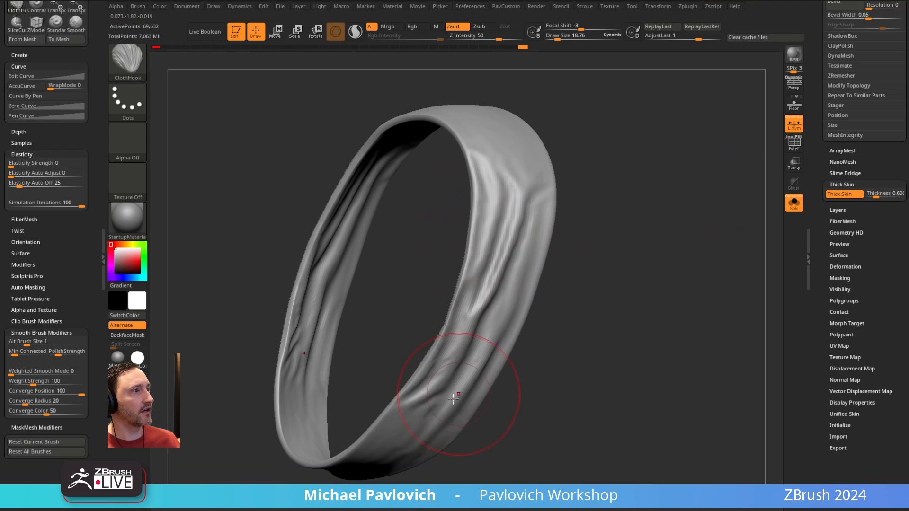
mouse_move(544, 290)
left_mouse_down()
mouse_move(640, 267)
mouse_move(663, 288)
left_mouse_up()
key("ctrl")
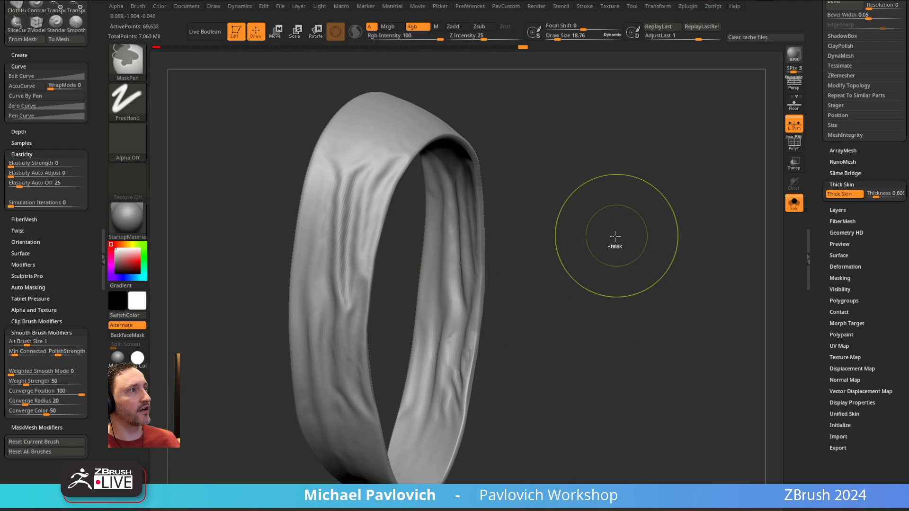
key("ctrl+z")
left_click_drag(654, 229, 600, 233)
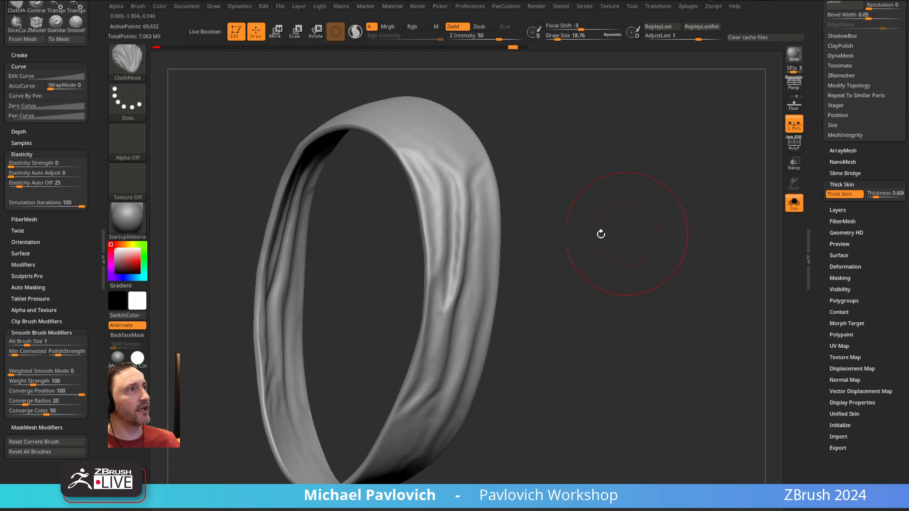
- Set SelectRect as the selection brush and hide the band's inner polygroup, keeping the outer surface and rim
left_click(460, 236, "ctrl+shift")
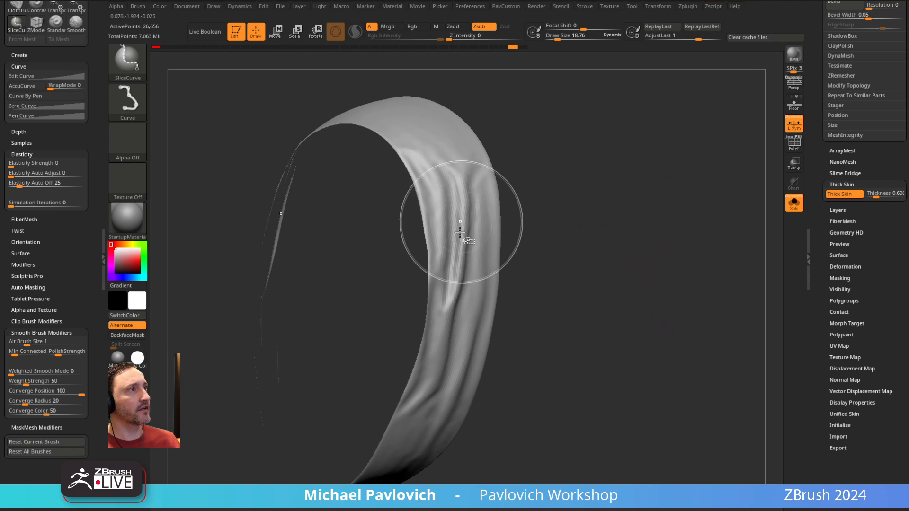
left_click_drag(546, 189, 592, 231, "ctrl+shift")
left_click(127, 62, "ctrl+shift")
left_click(182, 76, "ctrl+shift")
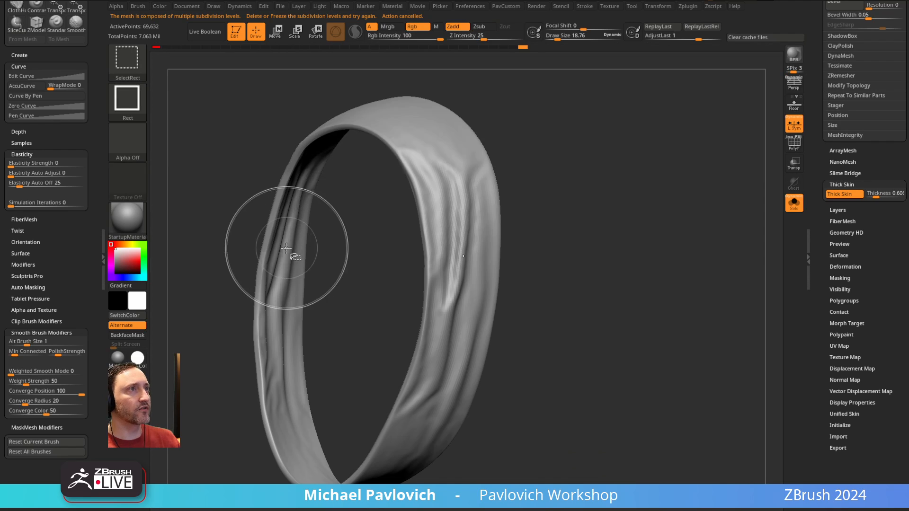
left_click(287, 229, "ctrl+shift")
left_click_drag(621, 177, 671, 266, "ctrl+shift")
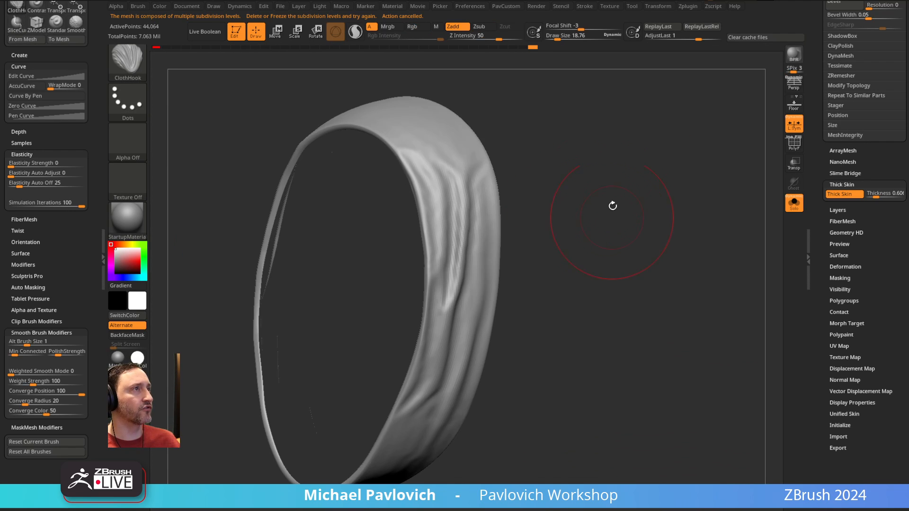
- Show the whole creature again, activate the move gizmo and lower the band to subdivision level 3
mouse_move(602, 203)
left_mouse_down()
mouse_move(574, 181)
mouse_move(655, 207)
mouse_move(600, 195)
mouse_move(453, 98)
left_mouse_up()
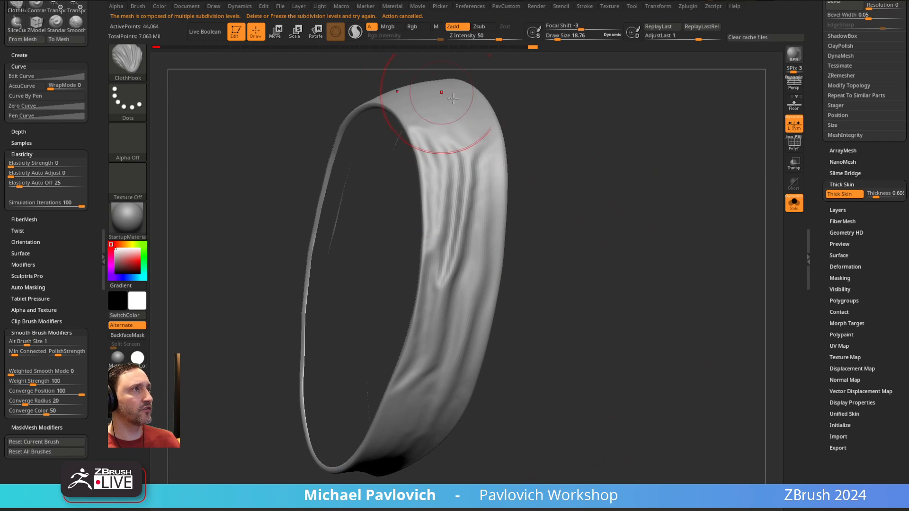
left_click_drag(569, 170, 577, 241)
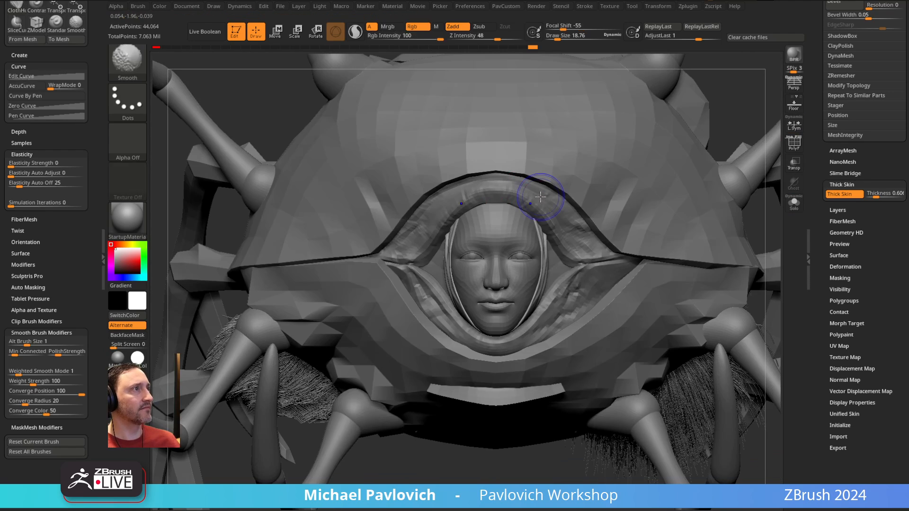
mouse_move(540, 197)
right_mouse_down()
mouse_move(552, 199)
mouse_move(564, 155)
mouse_move(582, 192)
mouse_move(577, 178)
mouse_move(572, 213)
right_mouse_up()
key("w")
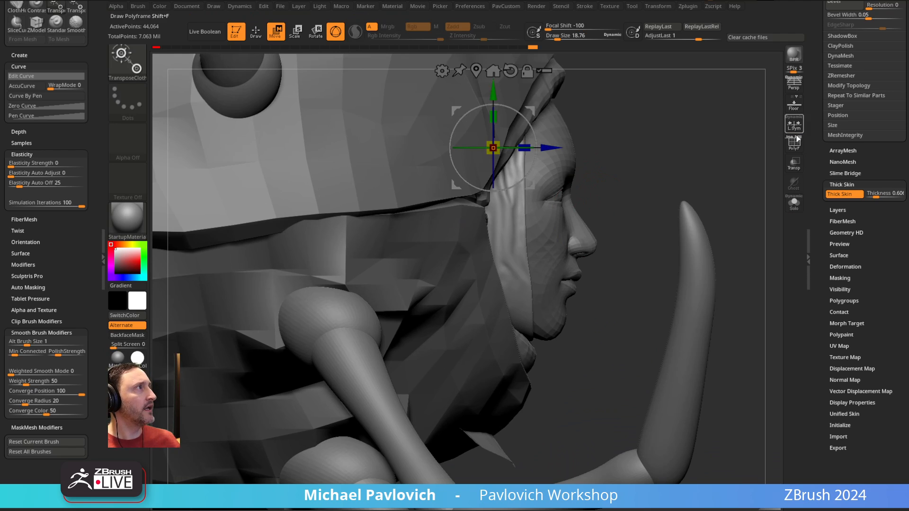
left_click_drag(813, 95, 813, 280)
left_click(835, 96)
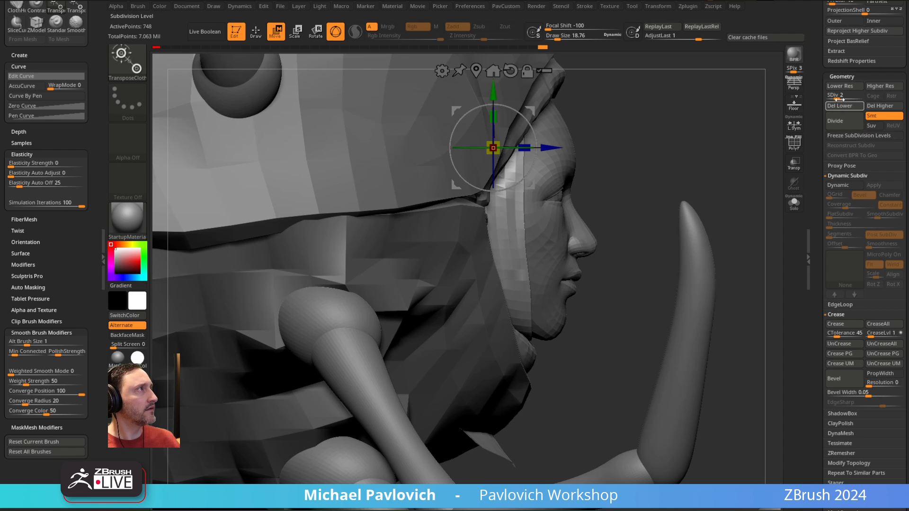
- Scale the band to about 0.93 in depth and about 1.02 in width around the face
left_click_drag(524, 146, 518, 144)
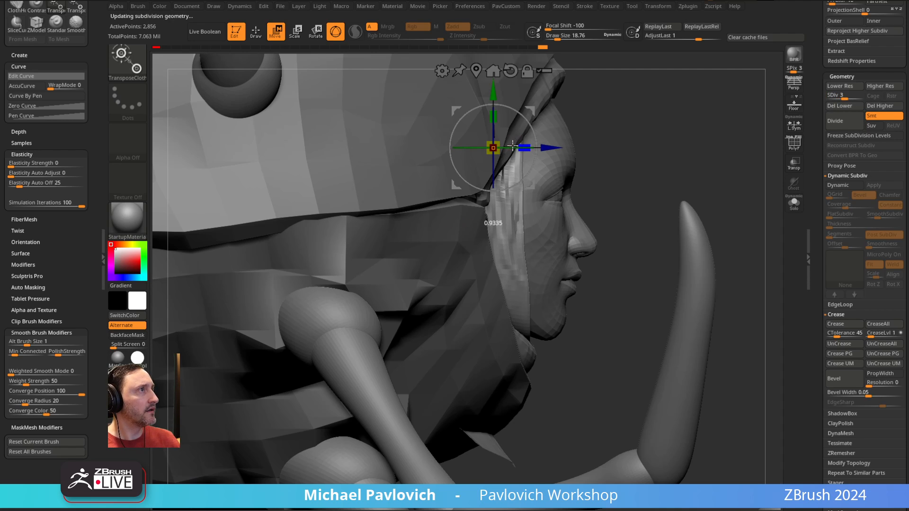
right_click_drag(642, 143, 519, 139)
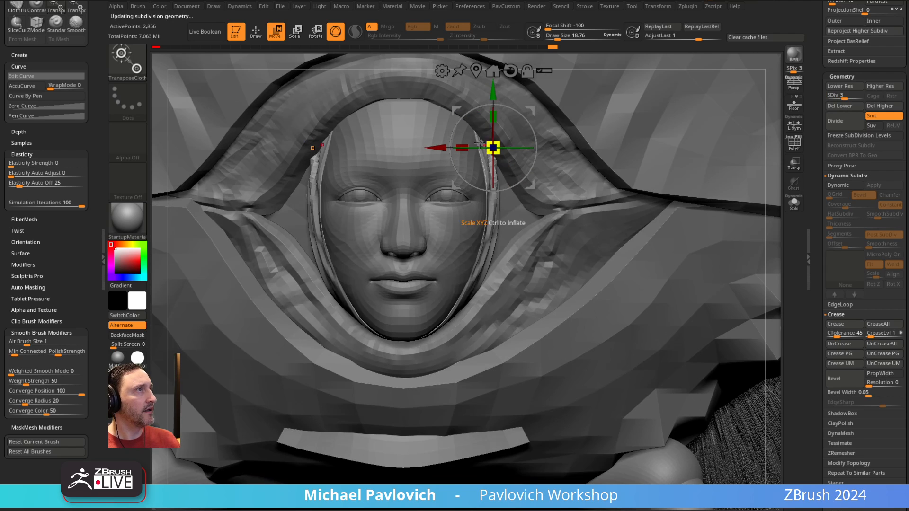
left_click_drag(465, 144, 462, 145)
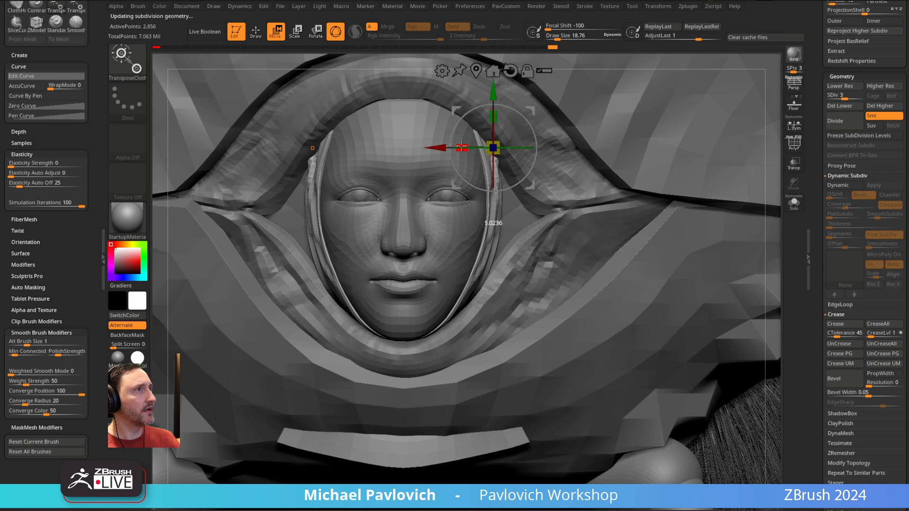
- Shift the band by about -0.0036 along its depth axis and tilt it about 4 degrees in side view
mouse_move(419, 200)
right_mouse_down("alt")
mouse_move(456, 227)
mouse_move(428, 197)
right_mouse_up("alt")
left_click_drag(491, 168, 495, 169)
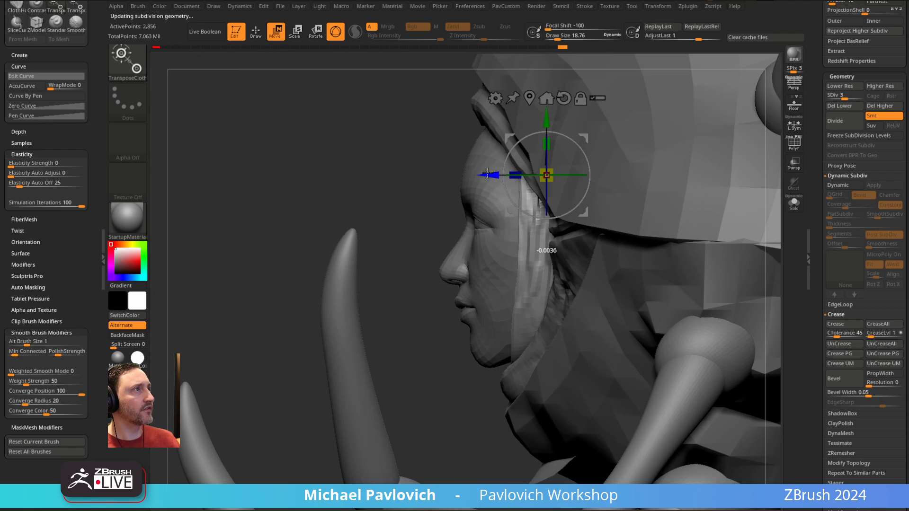
left_click_drag(576, 143, 573, 141)
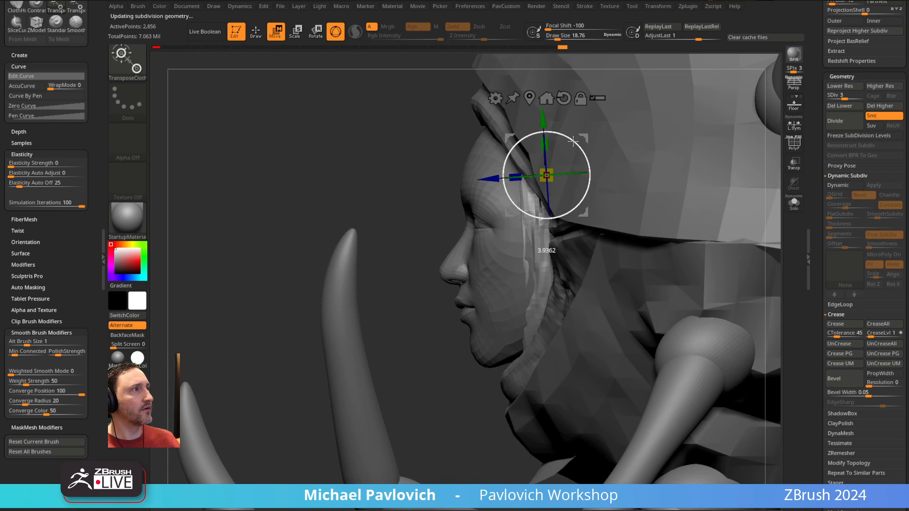
- With the Move brush, undo a trial pull at draw size 90.91 and pull the band's lower side forward along the jaw at about 43.67
key("q")
key("s")
key("b")
key("m")
key("v")
left_click_drag(533, 337, 525, 335)
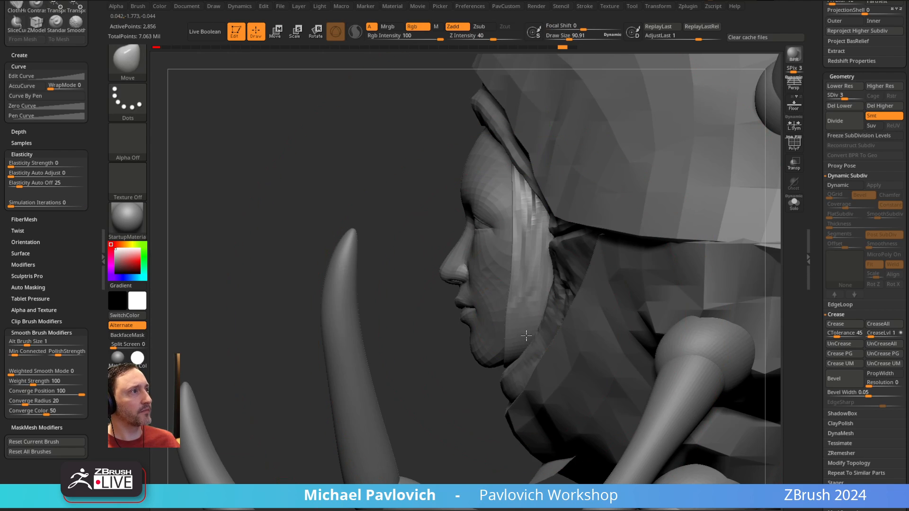
key("ctrl+z")
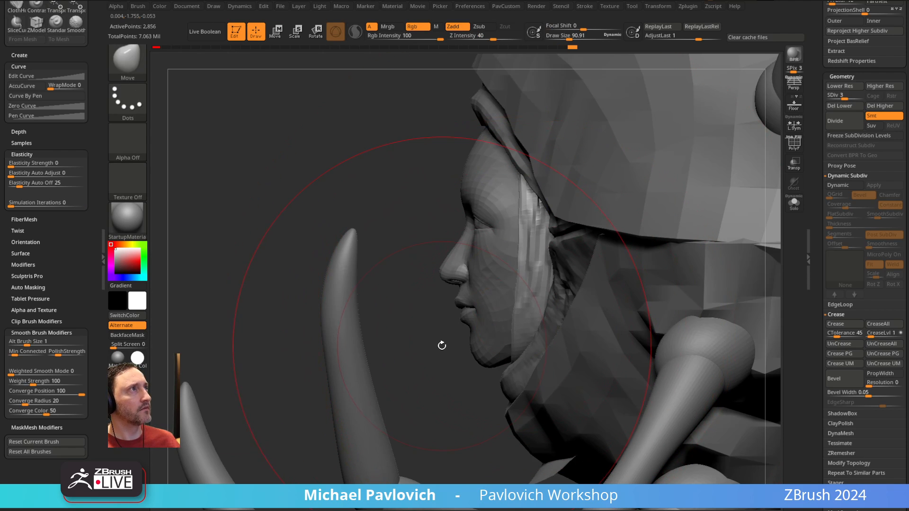
key("bracketleft")
left_click_drag(535, 334, 527, 332)
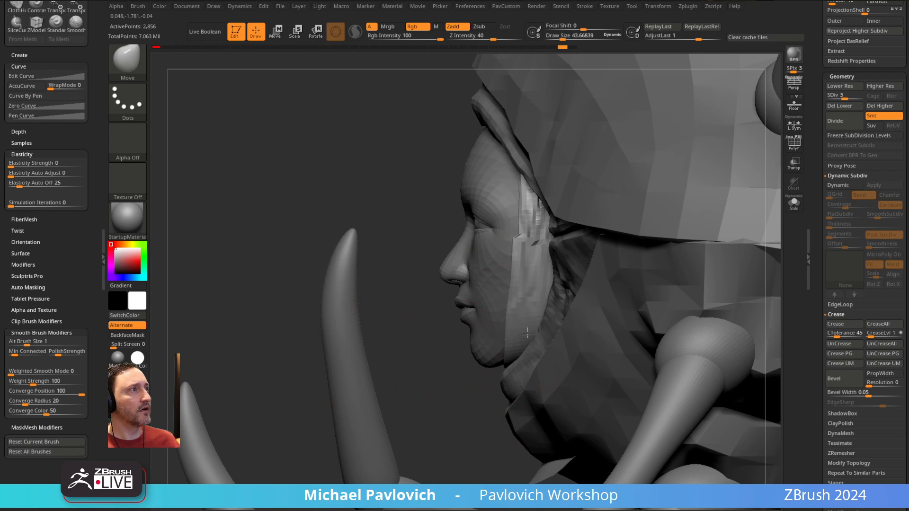
- Isolate the band in Solo mode and display its polyframe in side view
left_click_drag(453, 385, 662, 283)
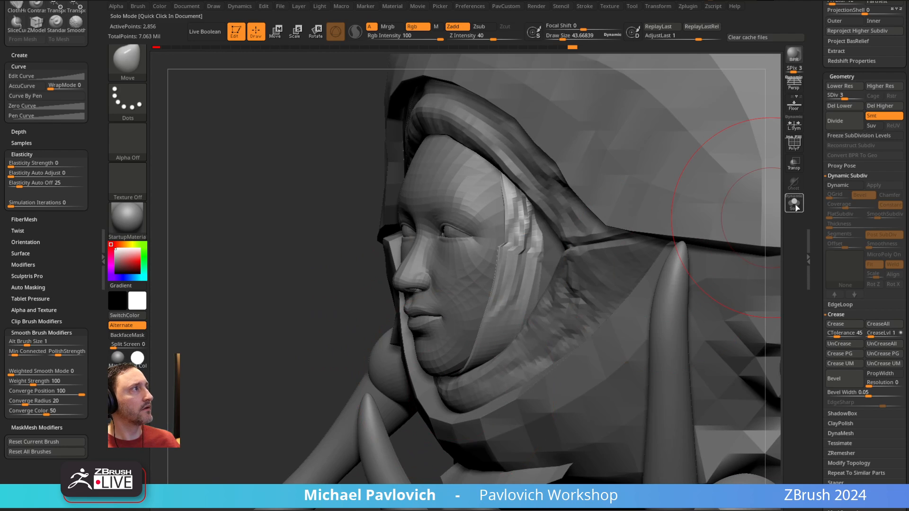
left_click(795, 207)
key("shift+f")
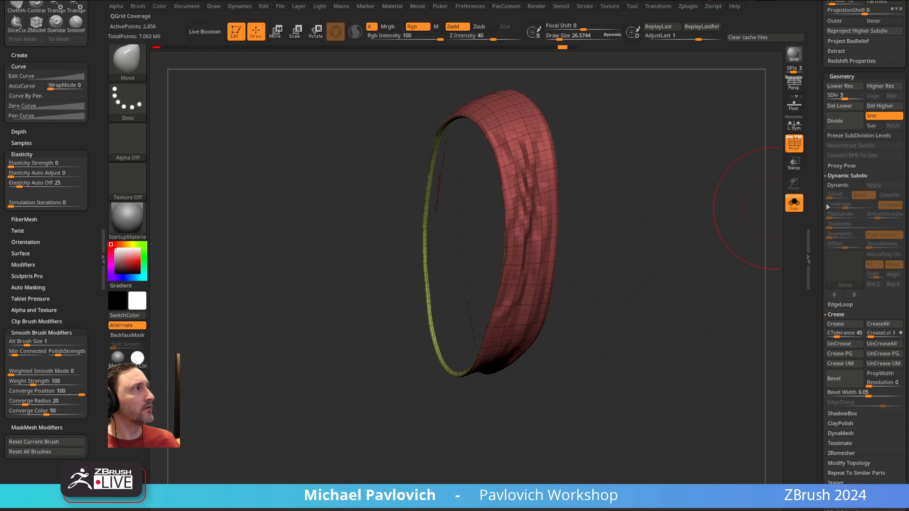
left_click_drag(827, 206, 826, 160)
left_click_drag(713, 285, 667, 285)
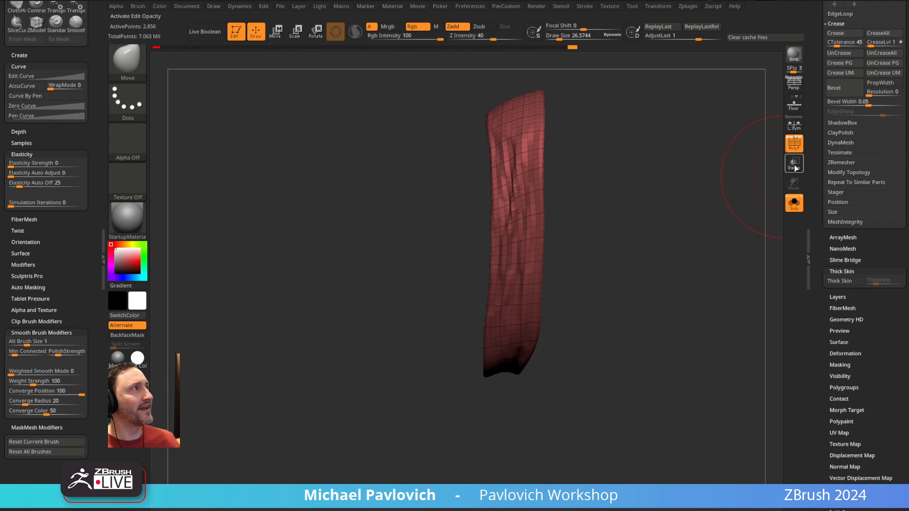
- Turn off the polyframe, reshape the lower side of the isolated band with the Move brush, and bring back the surrounding model
left_click(793, 144)
key("s")
mouse_move(487, 300)
left_mouse_down()
mouse_move(500, 300)
mouse_move(486, 324)
left_mouse_up()
left_click(789, 205)
key("s")
left_click_drag(489, 359, 503, 353)
left_click_drag(416, 397, 452, 378)
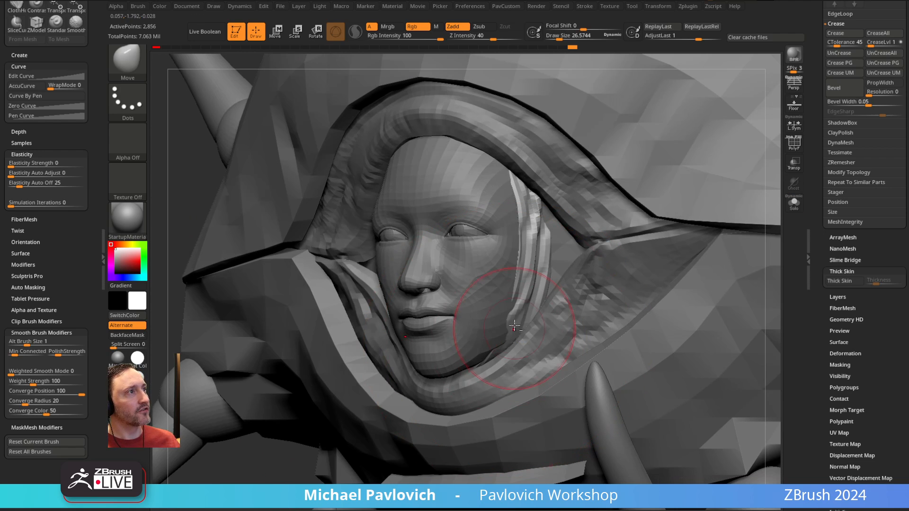
- Pull the band's side edges in against the temples, cheeks and jaw with short Move strokes from the front view
right_click_drag(501, 299, 523, 225, "shift")
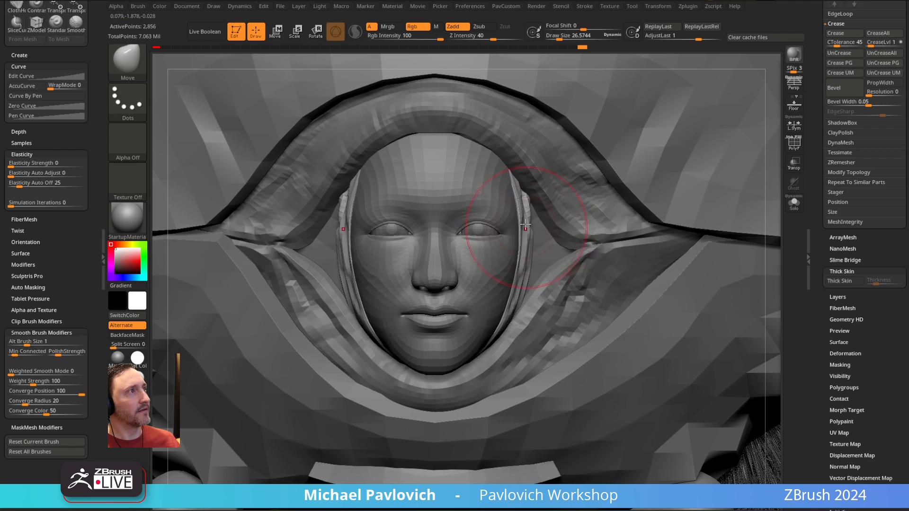
left_click_drag(519, 225, 508, 157)
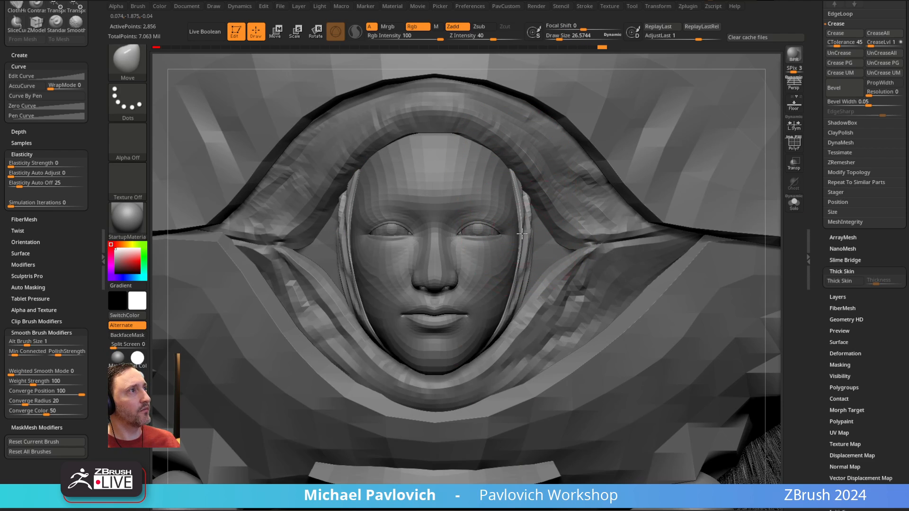
left_click_drag(521, 258, 517, 253)
left_click_drag(511, 293, 506, 287)
left_click_drag(499, 322, 493, 302)
mouse_move(506, 255)
right_mouse_down("alt")
mouse_move(514, 286)
mouse_move(481, 373)
mouse_move(471, 339)
mouse_move(478, 289)
mouse_move(454, 223)
right_mouse_up("alt")
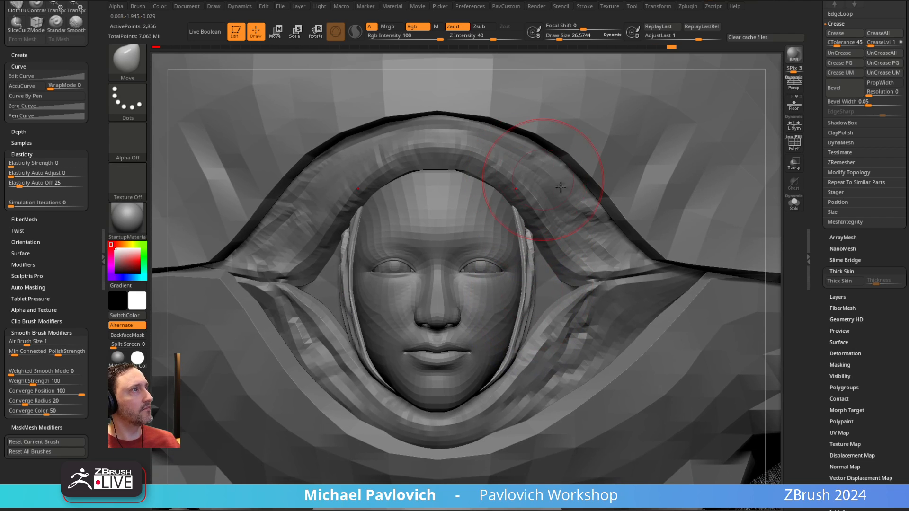
right_click_drag(561, 150, 531, 168, "alt")
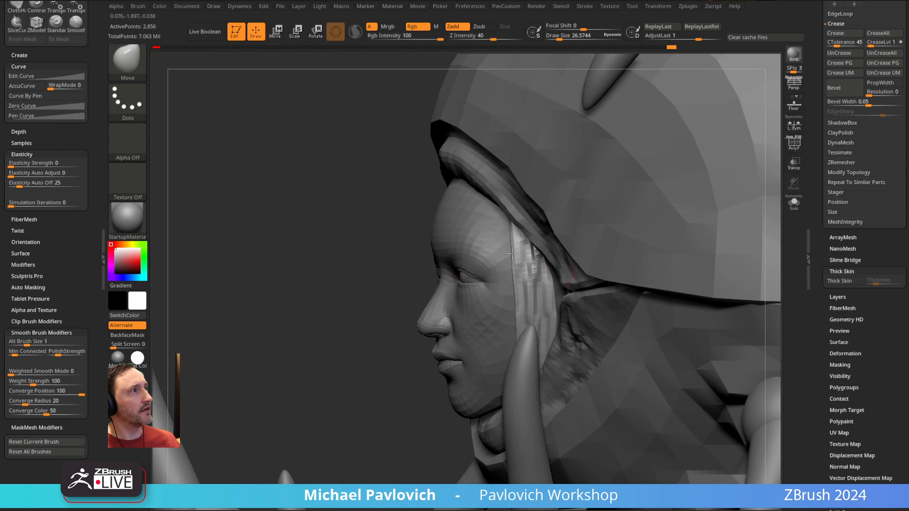
- Raise the band to subdivision level 4 and choose the Inflat brush with a draw size of about 12.37
right_click_drag(544, 217, 587, 208)
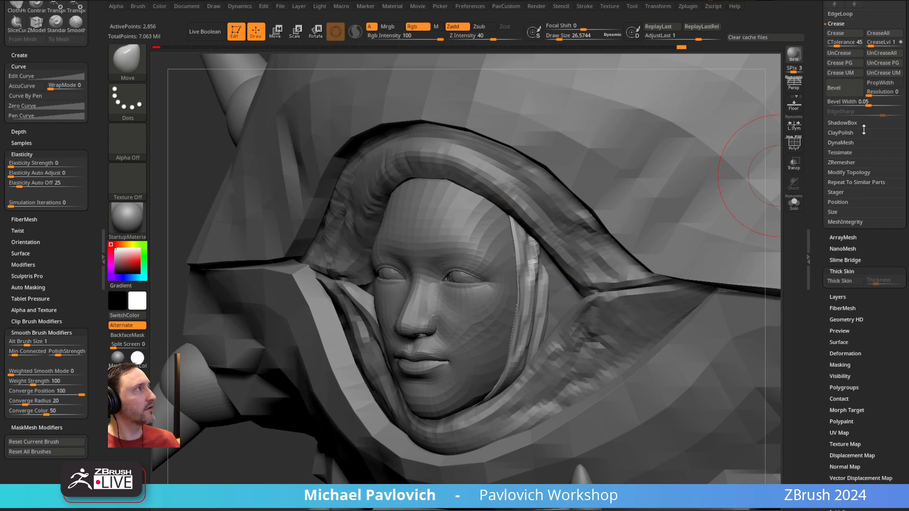
scroll(816, 87, "up", 5)
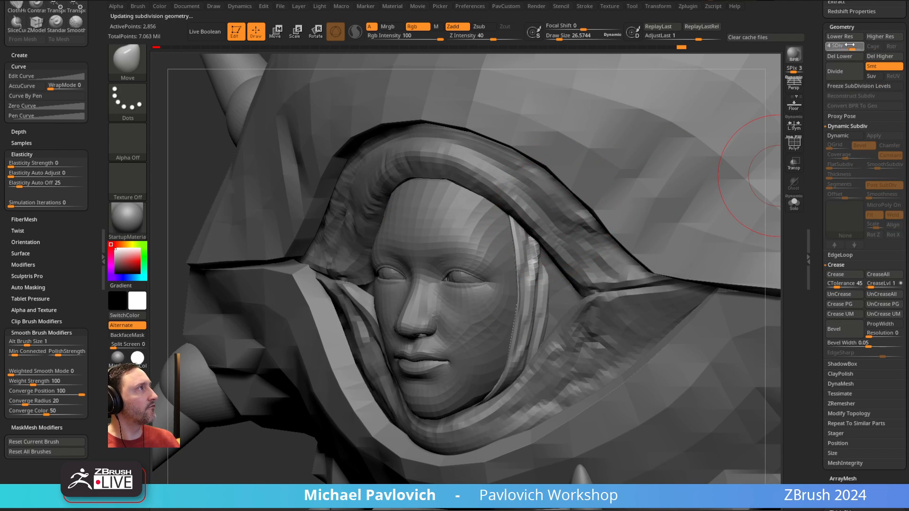
right_click_drag(522, 217, 541, 208)
key("b")
key("i")
key("n")
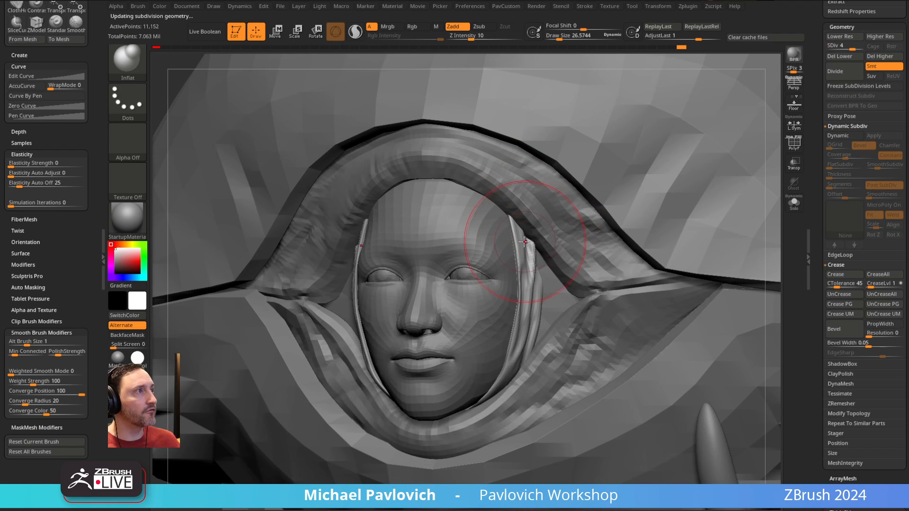
key("s")
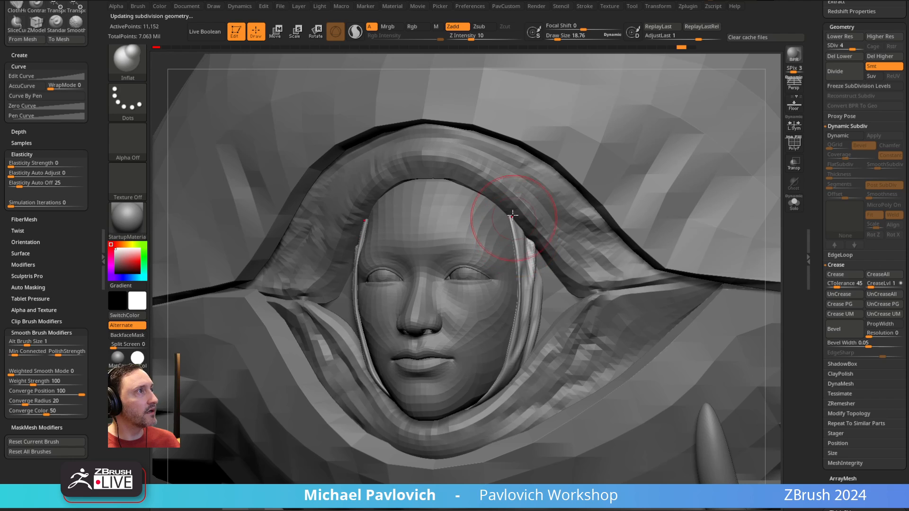
right_click_drag(516, 274, 537, 284)
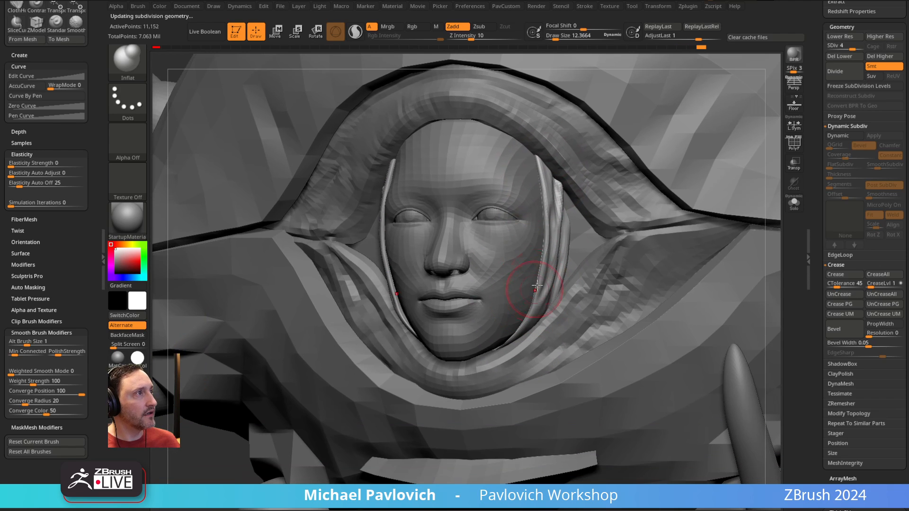
right_click_drag(510, 346, 532, 300)
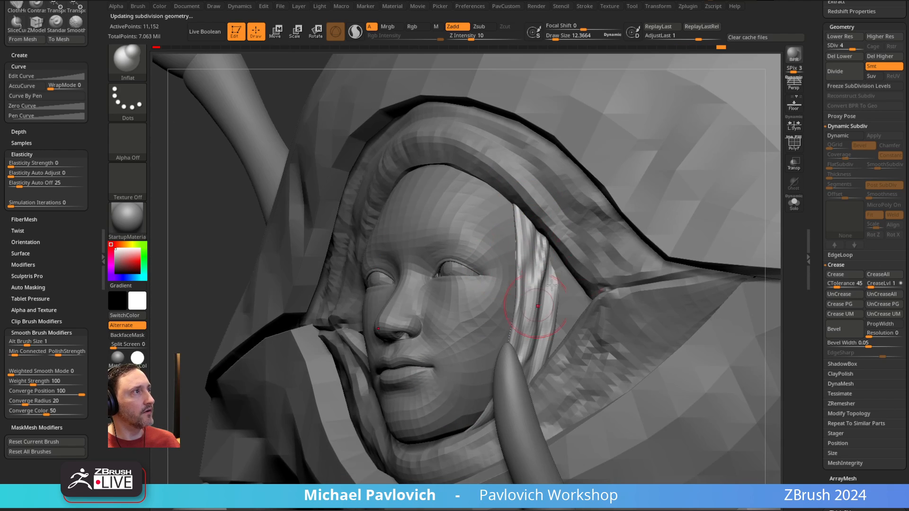
- Isolate the band at subdivision level 5 and set the Inflat brush to Z Intensity 25 and draw size 1.7104
left_click(794, 202)
right_click_drag(698, 191, 681, 199, "ctrl")
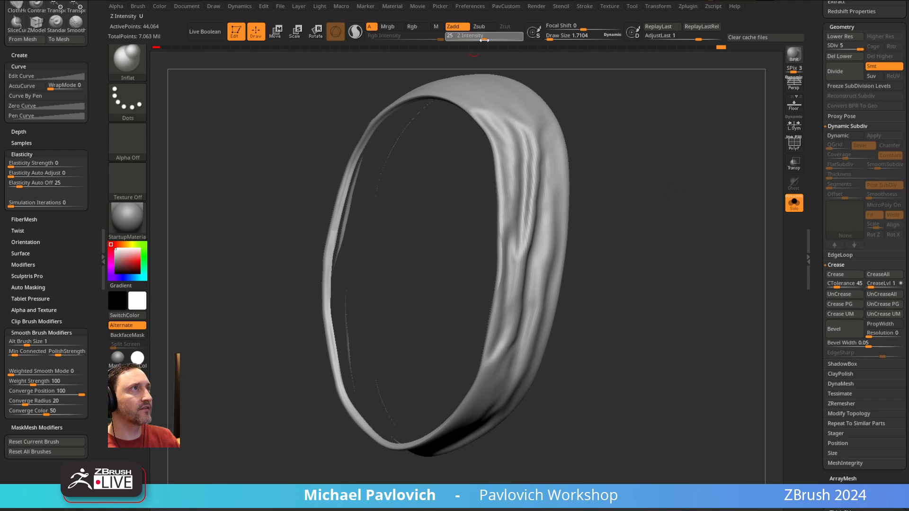
right_click_drag(645, 159, 652, 157)
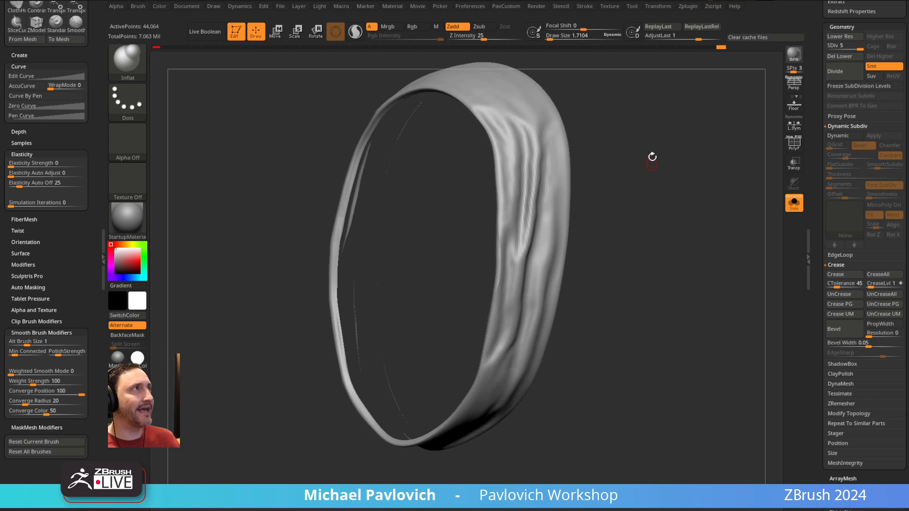
left_click(587, 7)
left_click(607, 143)
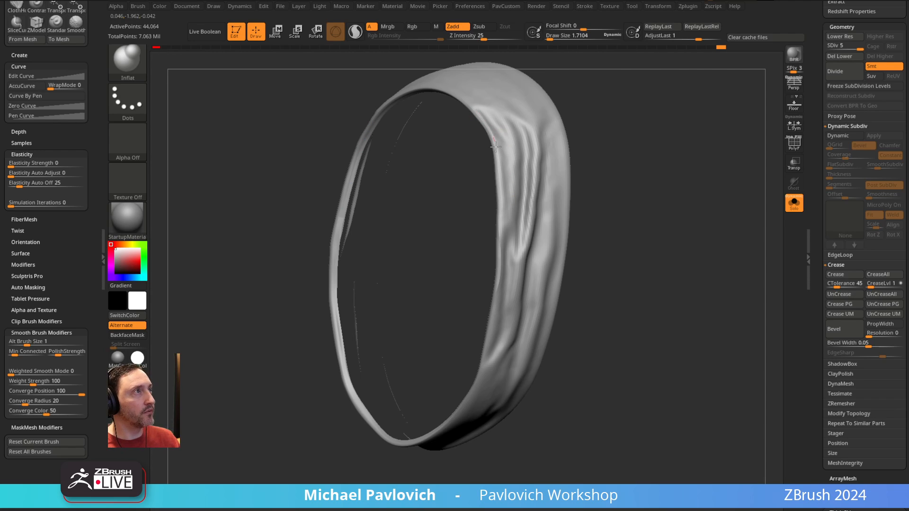
- Inflate a thin rim along the band's front opening, using draw sizes of about 5.44 and 2.11
left_click_drag(615, 232, 630, 189)
key("s")
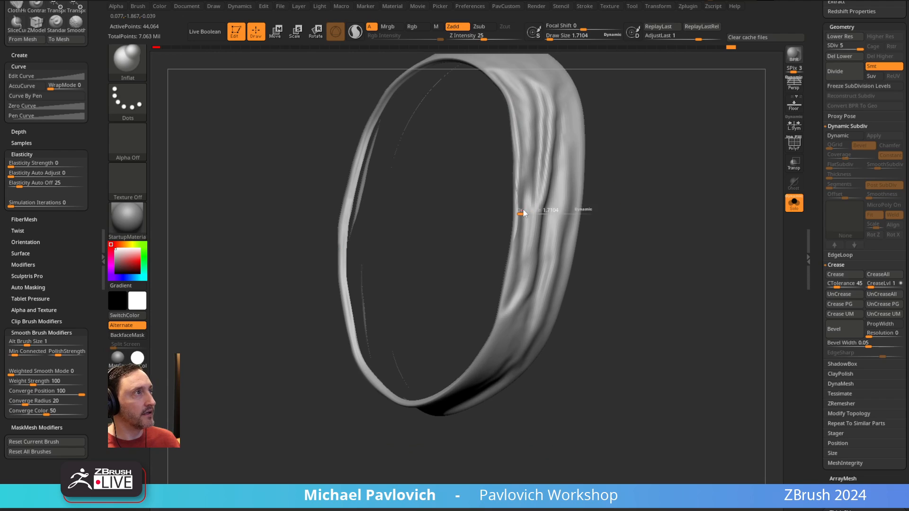
left_click(523, 213)
key("s")
left_click_drag(519, 219, 523, 220)
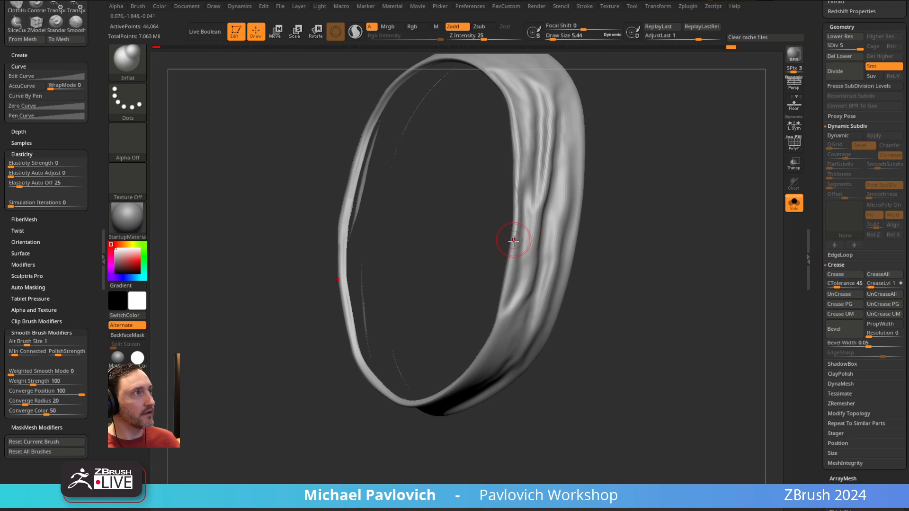
left_click_drag(571, 277, 518, 252)
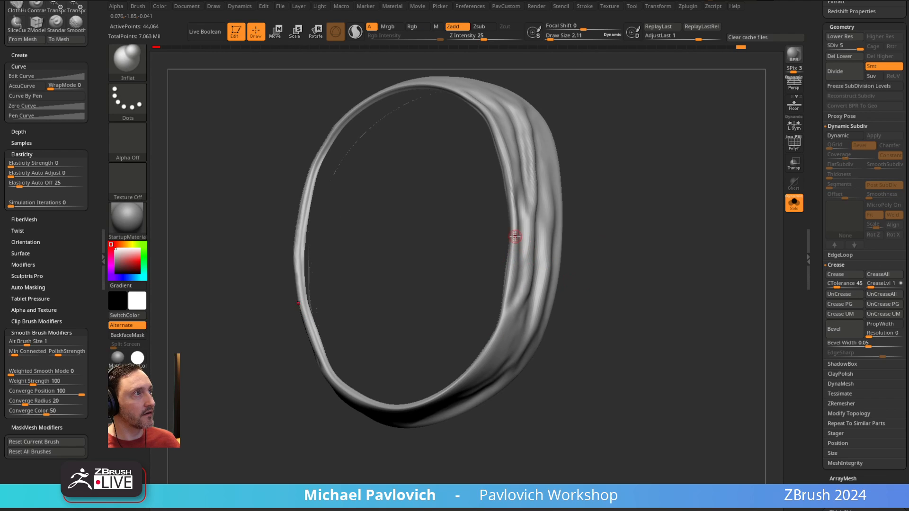
right_click_drag(481, 357, 515, 284)
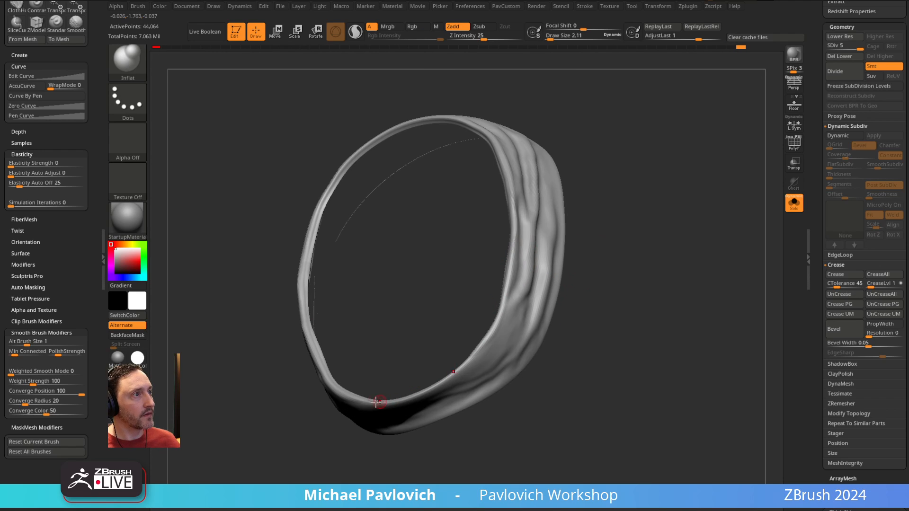
left_click_drag(476, 357, 498, 318)
left_click_drag(582, 189, 604, 279)
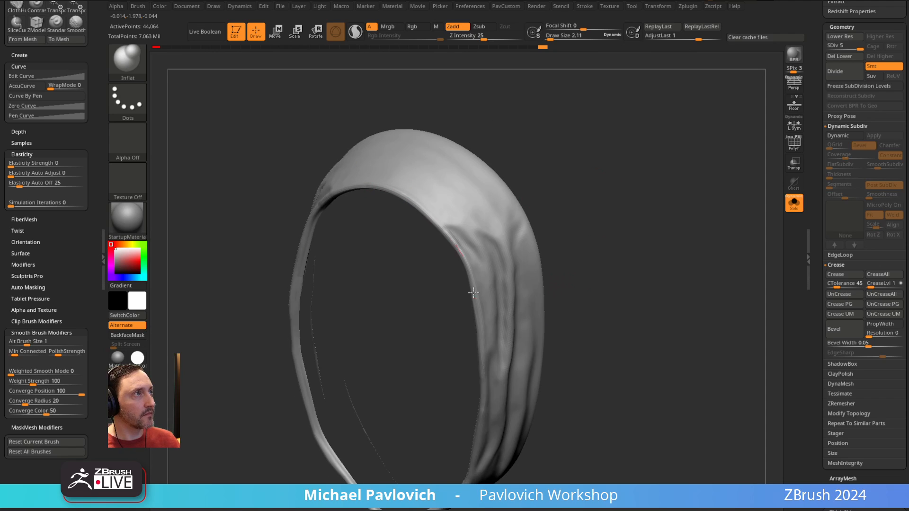
- Examine the folded strip around the face, then leave Solo mode to view the whole creature from the front
right_click_drag(473, 293, 515, 174)
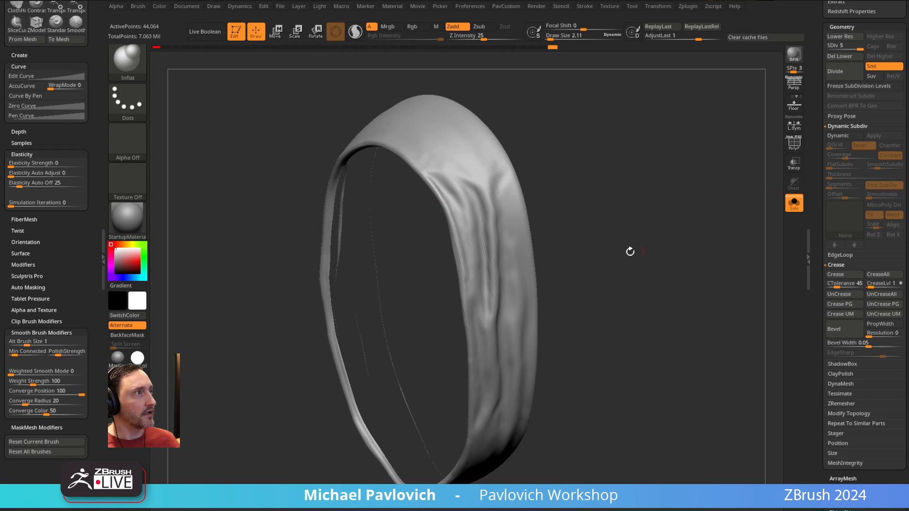
right_click_drag(630, 251, 454, 197)
left_click(794, 203)
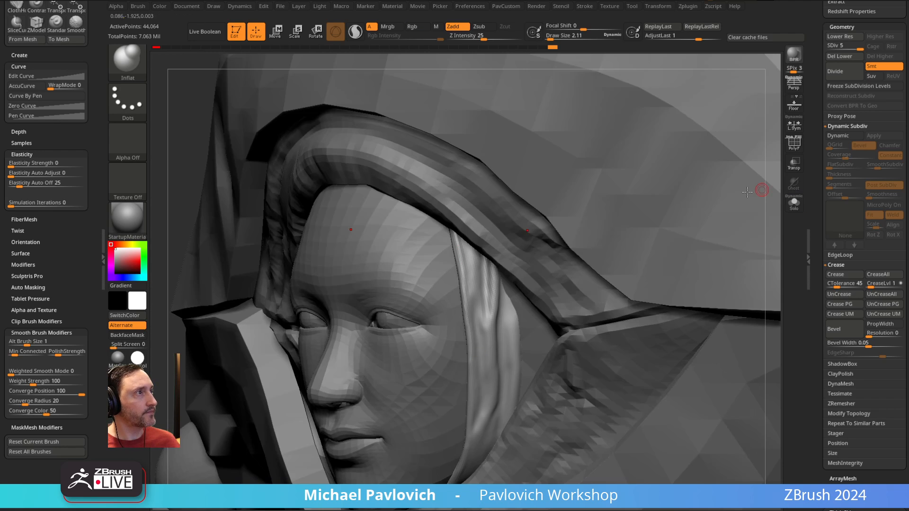
right_click_drag(760, 191, 601, 207, "ctrl")
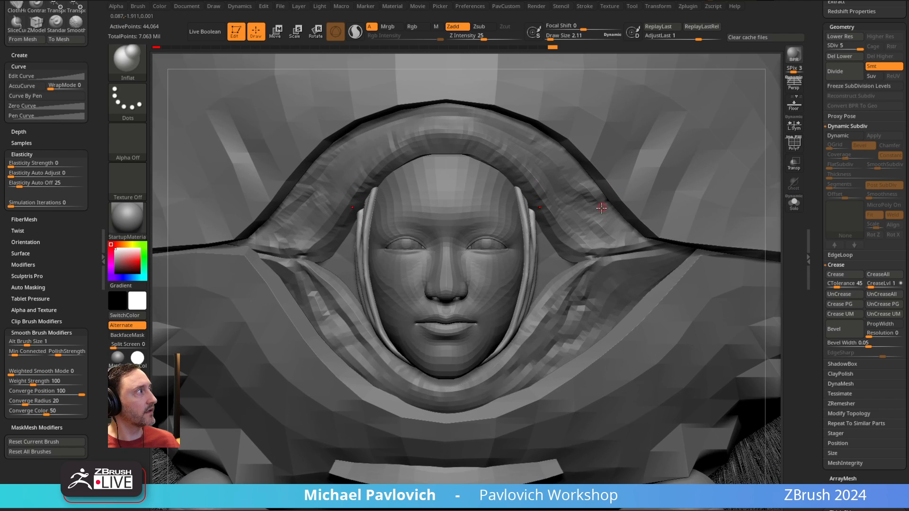
- Select the PM3D_Sphere3D_1 subtool behind the face and raise it to subdivision level 4
left_click(525, 271, "alt")
mouse_move(526, 271)
right_mouse_down()
mouse_move(547, 257)
mouse_move(537, 259)
right_mouse_up()
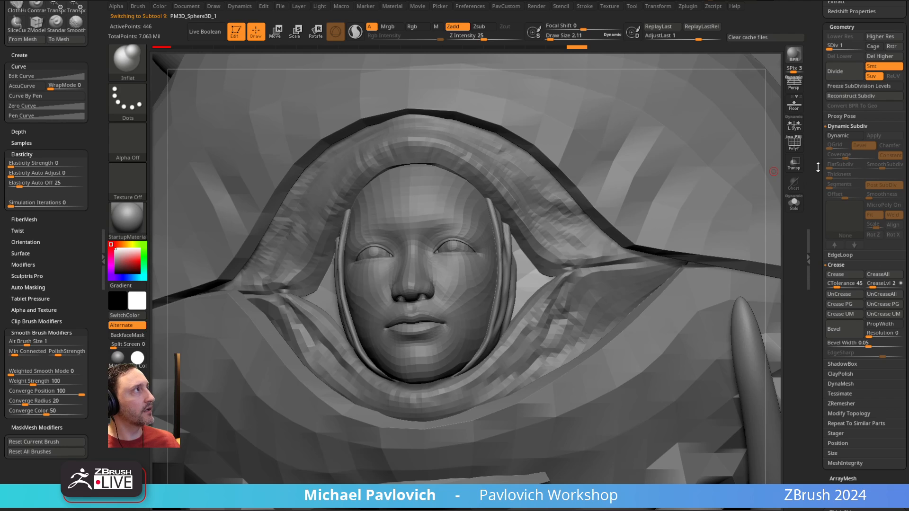
scroll(817, 167, "up", 3)
left_click_drag(847, 131, 854, 130)
- Switch to the Move brush with a draw size of about 49 and undo the trial stroke beside the face
right_click_drag(568, 255, 557, 249)
key("s")
key("b")
key("m")
key("v")
left_click_drag(556, 250, 555, 245)
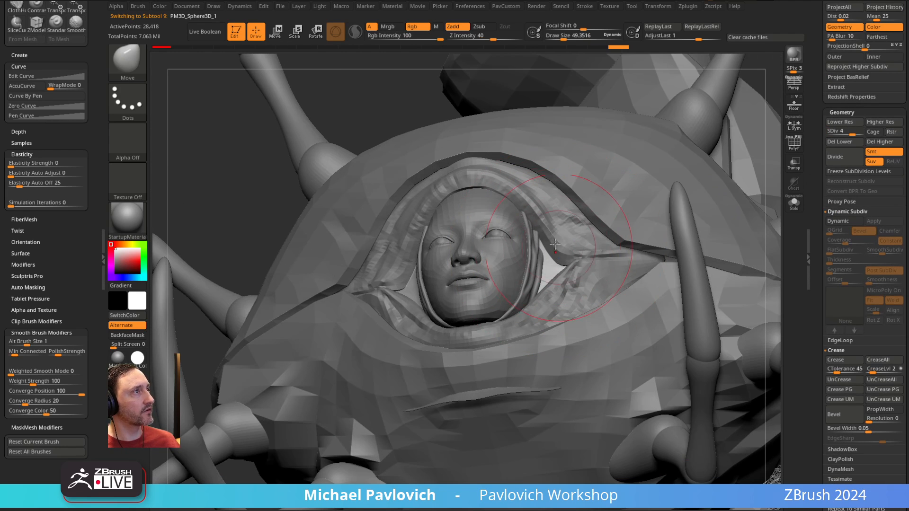
right_click_drag(578, 200, 567, 251)
key("ctrl+z")
key("ctrl+z")
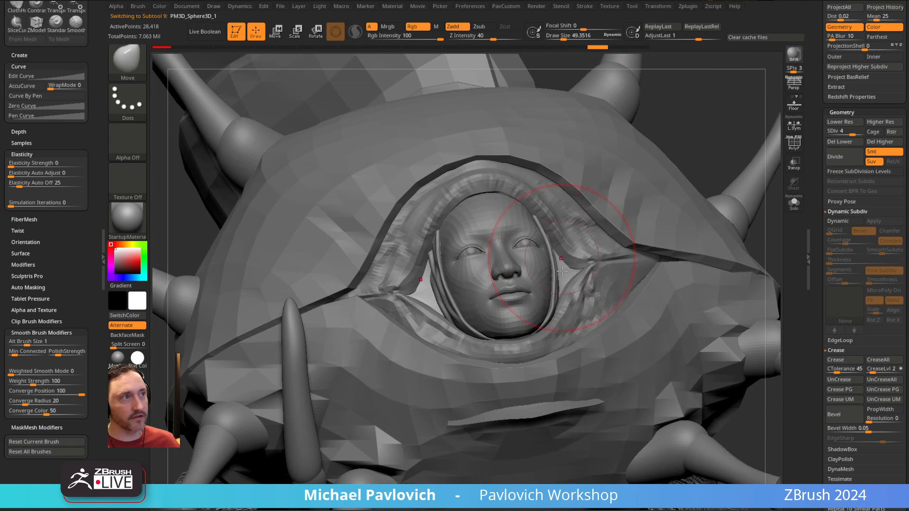
- Check the sphere in isolation and turn on ghosted transparency to see it behind the face from the side
right_click_drag(699, 174, 749, 165)
left_click(794, 202)
right_click_drag(714, 229, 734, 223)
left_click(794, 203)
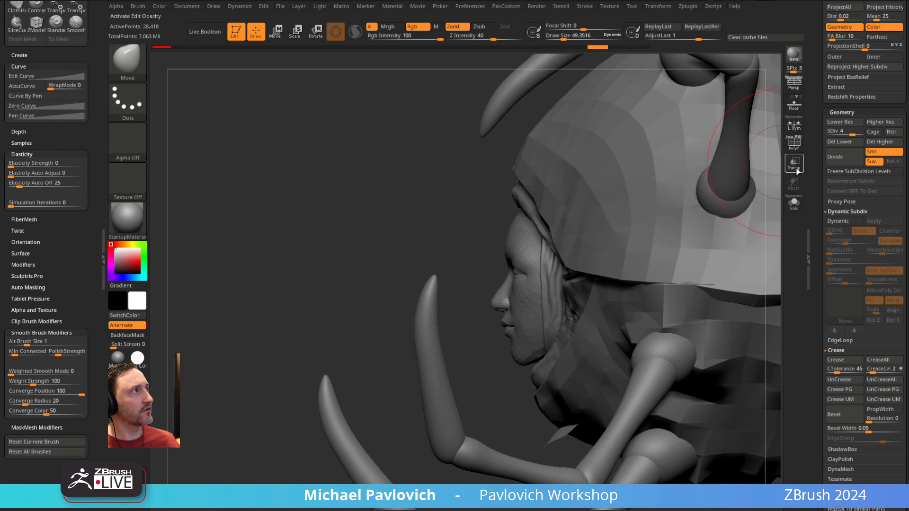
left_click(795, 170)
right_click_drag(720, 158, 594, 205)
left_click(794, 183)
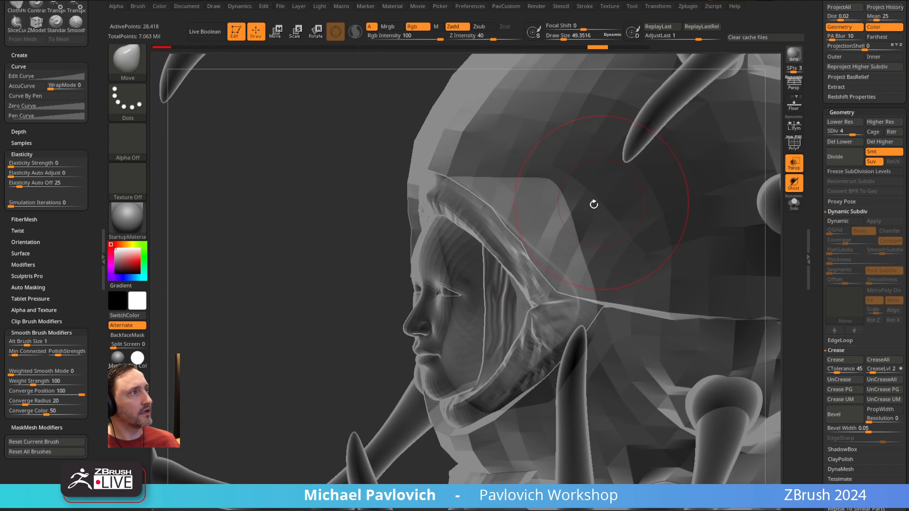
- Reduce the Move brush's draw size to about 27 and reshape the sphere behind the face from the side view
right_click_drag(536, 261, 541, 248, "shift")
key("s")
mouse_move(537, 248)
left_mouse_down()
mouse_move(548, 252)
mouse_move(566, 321)
left_mouse_up()
mouse_move(566, 321)
right_mouse_down()
mouse_move(558, 217)
mouse_move(552, 331)
right_mouse_up()
left_click_drag(497, 372, 501, 359)
mouse_move(501, 359)
right_mouse_down("shift")
mouse_move(568, 298)
mouse_move(609, 233)
mouse_move(646, 229)
mouse_move(632, 222)
mouse_move(601, 248)
mouse_move(608, 264)
right_mouse_up("shift")
- Turn off transparency, select the kohBody001 eyelid subtool around the face and isolate it in Solo mode
left_click(794, 164)
left_click(632, 222, "alt")
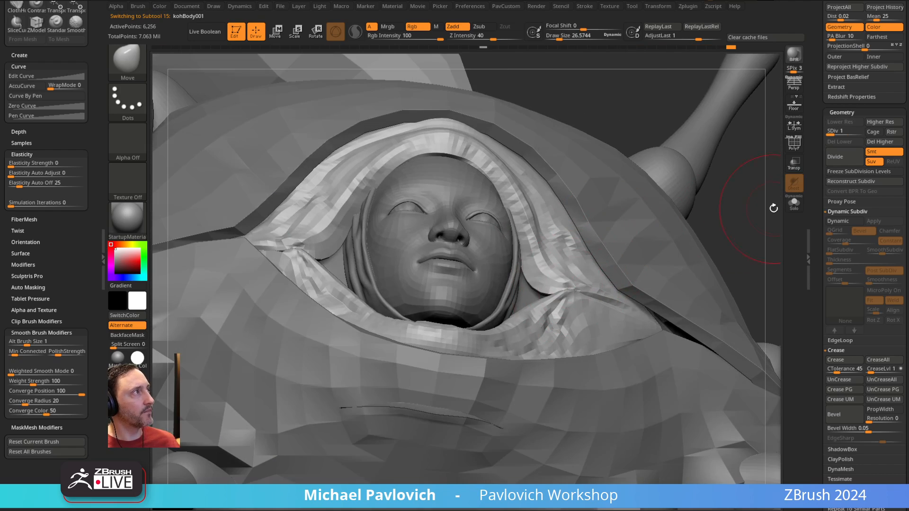
left_click(794, 204)
key("s")
left_click_drag(574, 290, 580, 291)
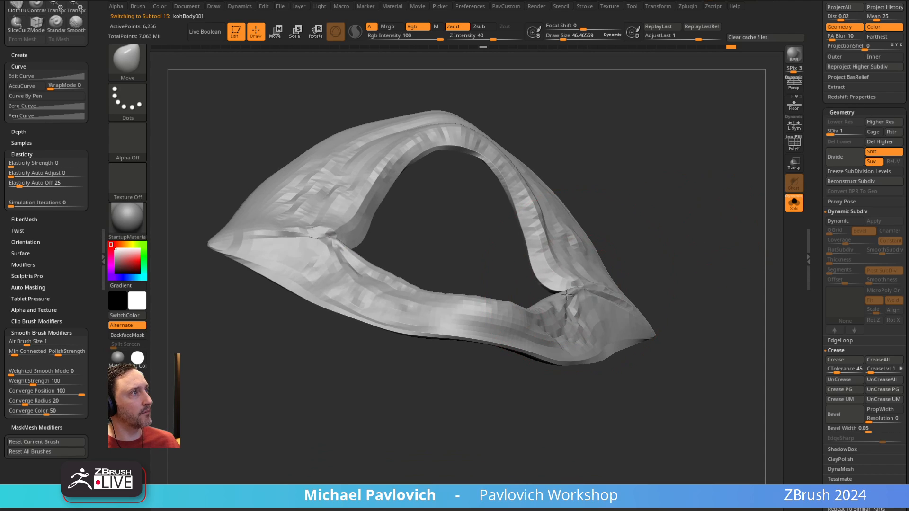
left_click(793, 206)
right_click_drag(604, 231, 547, 298)
right_click_drag(607, 289, 545, 284)
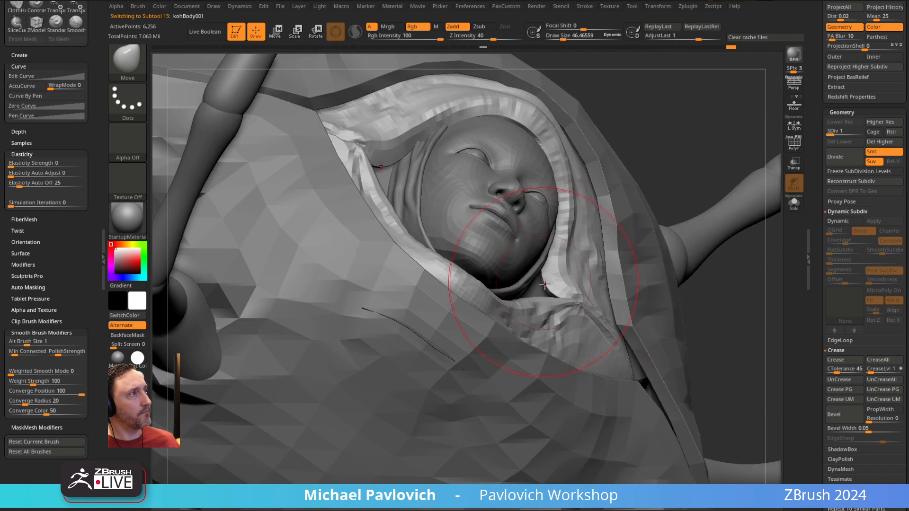
left_click(798, 208)
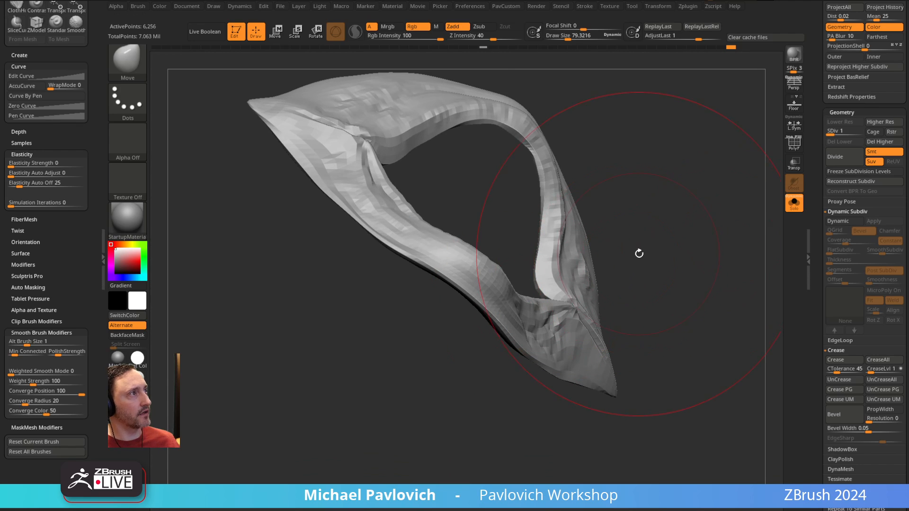
- Turn on backface masking for the Move brush and review its Auto Masking settings on the eyelid mesh
key("ctrl+b")
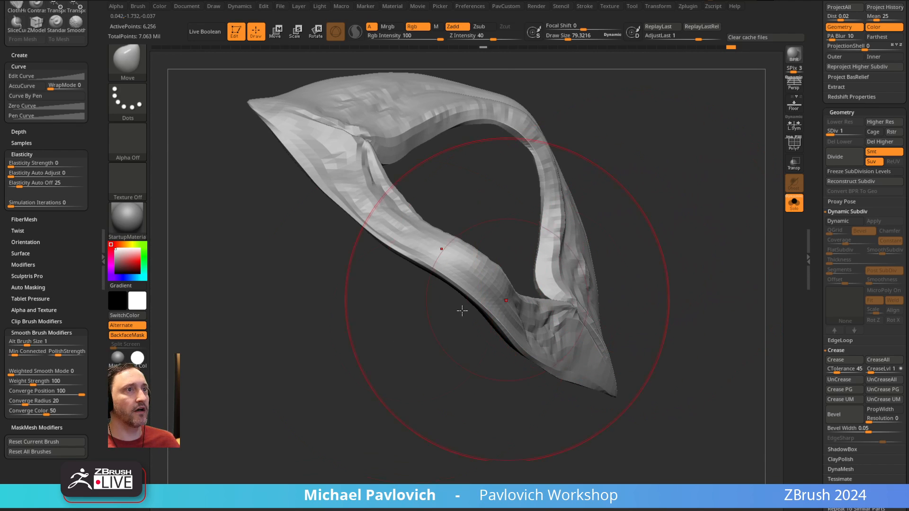
left_click_drag(56, 259, 55, 247)
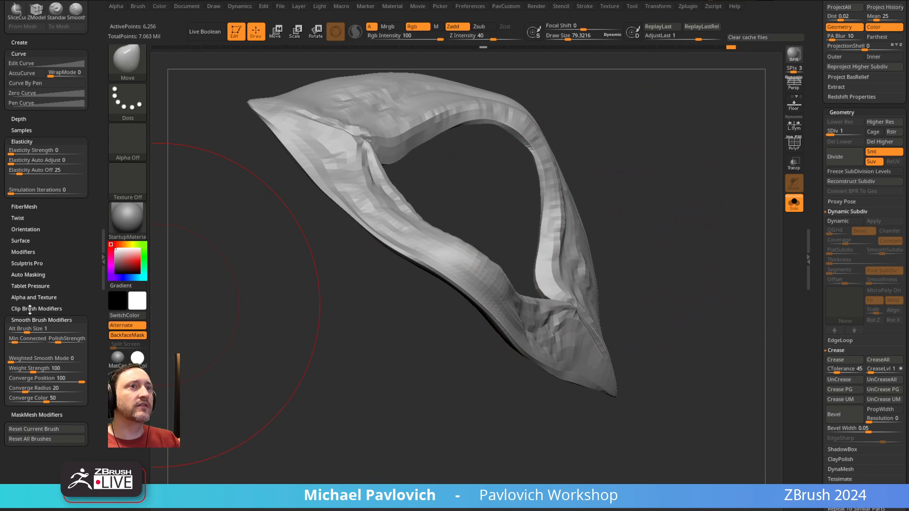
left_click(28, 275)
mouse_move(161, 305)
left_mouse_down()
mouse_move(497, 324)
mouse_move(502, 295)
left_mouse_up()
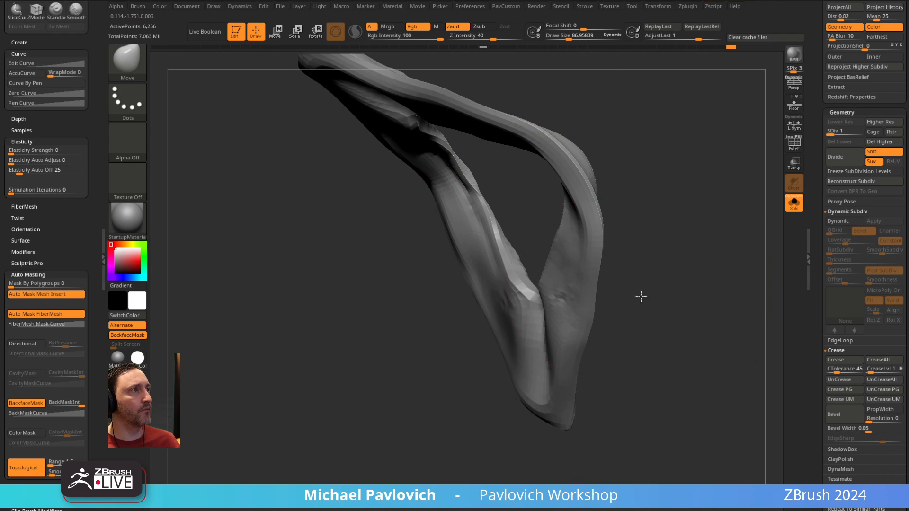
mouse_move(641, 298)
left_mouse_down()
mouse_move(552, 280)
mouse_move(538, 335)
mouse_move(545, 315)
mouse_move(421, 244)
left_mouse_up()
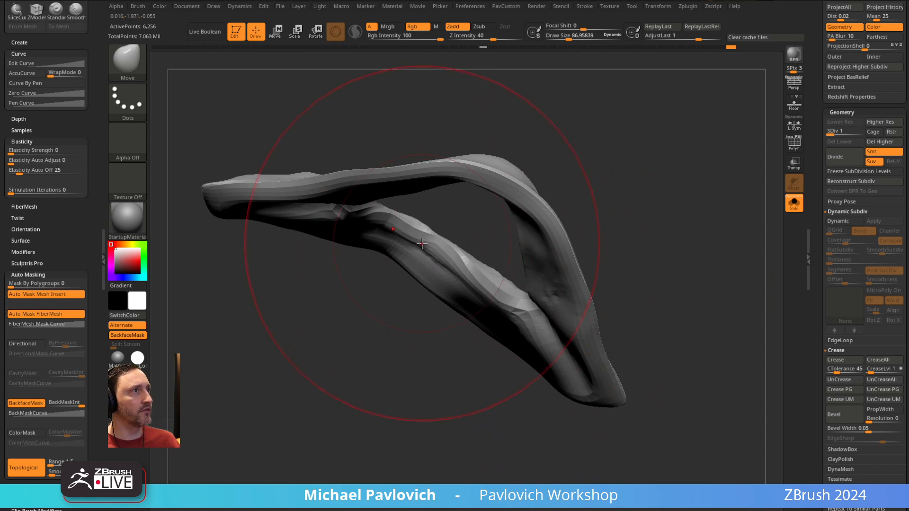
- Inspect the eyelid mesh's wireframe and place the Move gizmo near the inner corner of the eyelid
left_click(793, 144)
mouse_move(739, 157)
left_mouse_down()
mouse_move(635, 256)
mouse_move(675, 197)
mouse_move(720, 237)
left_mouse_up()
key("w")
left_click(611, 215)
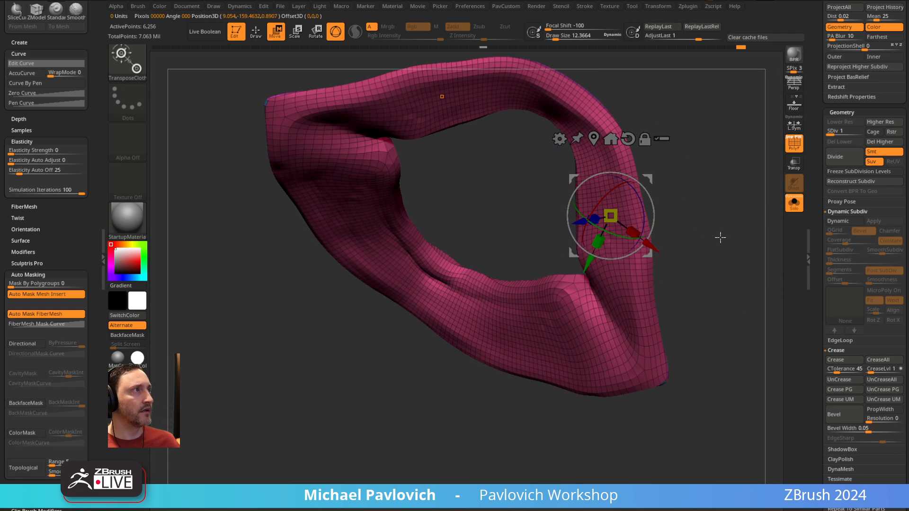
left_click(550, 318)
left_click_drag(680, 197, 659, 289)
left_click(794, 143)
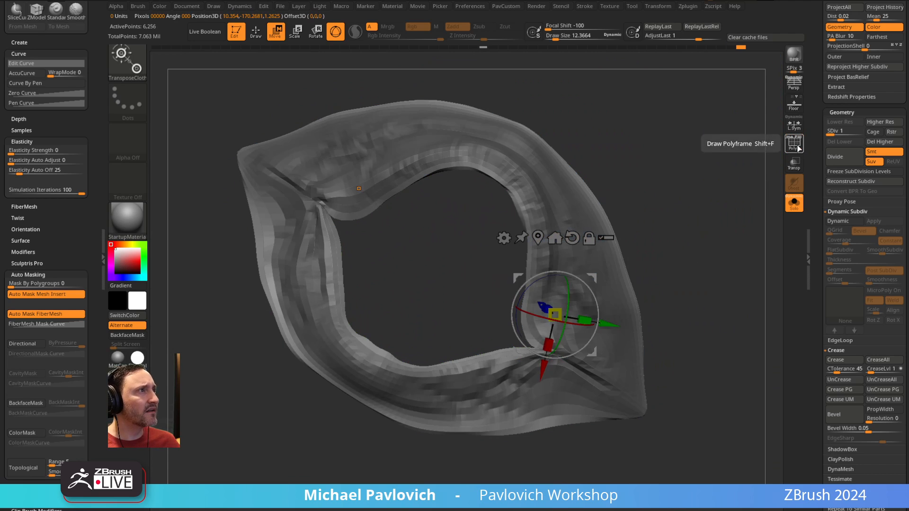
- Switch to the Transpose brush, try moving the eyelid mesh with the gizmo and undo the move
left_click_drag(684, 245, 685, 137)
left_click_drag(574, 302, 612, 264)
key("b")
key("t")
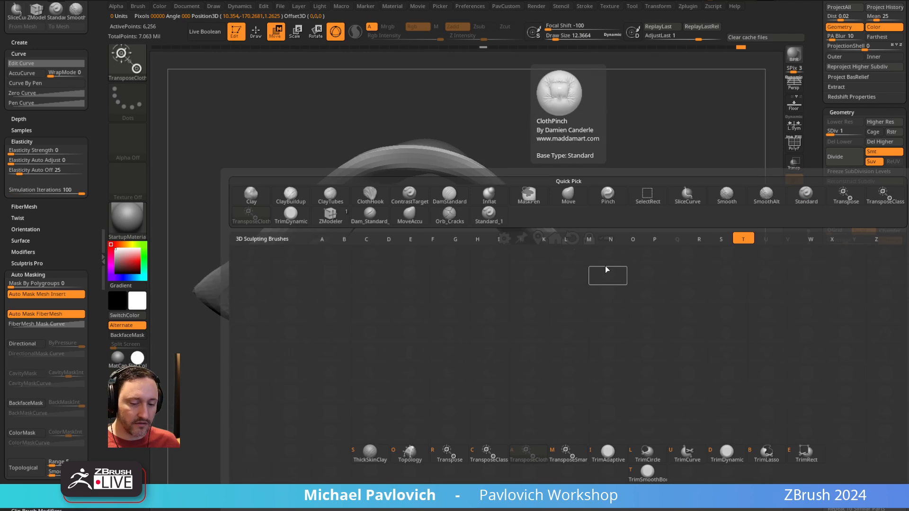
key("r")
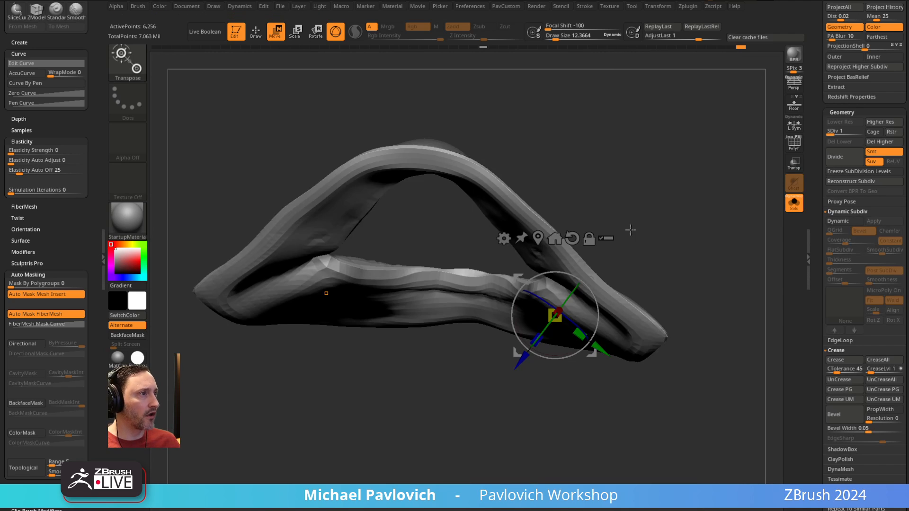
left_click_drag(596, 288, 649, 252)
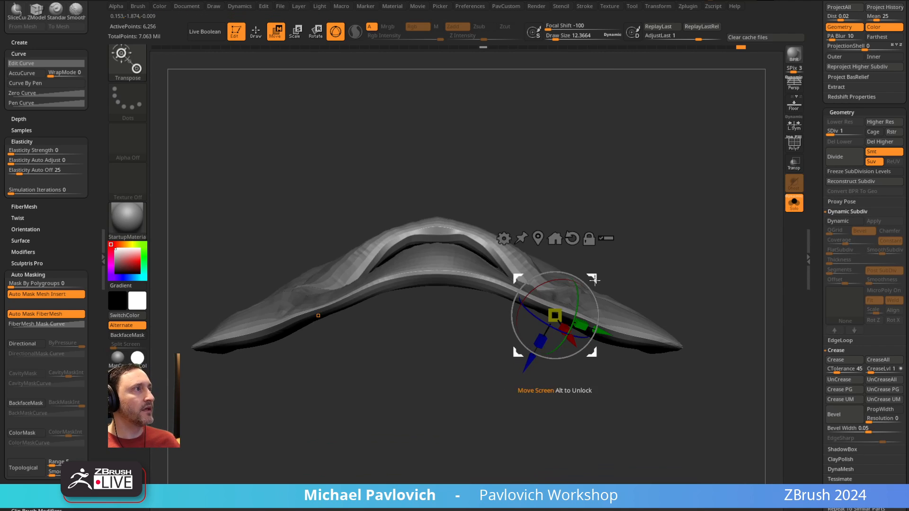
mouse_move(595, 280)
left_mouse_down()
mouse_move(595, 299)
mouse_move(594, 285)
left_mouse_up()
key("ctrl+z")
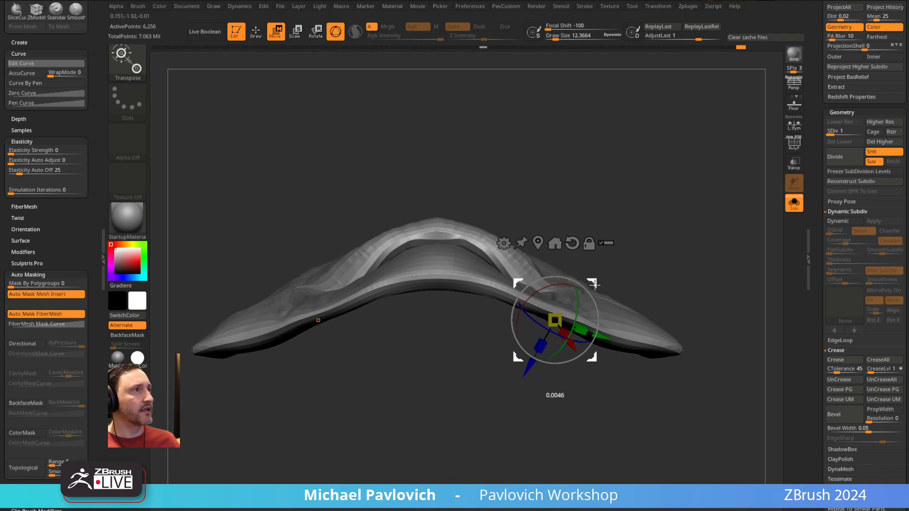
- Place the Move gizmo at the centre of the upper eyelid rim, try moving the mesh and undo it
mouse_move(670, 209)
left_mouse_down()
mouse_move(679, 247)
mouse_move(689, 236)
left_mouse_up()
key("q")
key("w")
left_click(453, 236, "alt")
left_click_drag(484, 205, 496, 240)
key("ctrl+z")
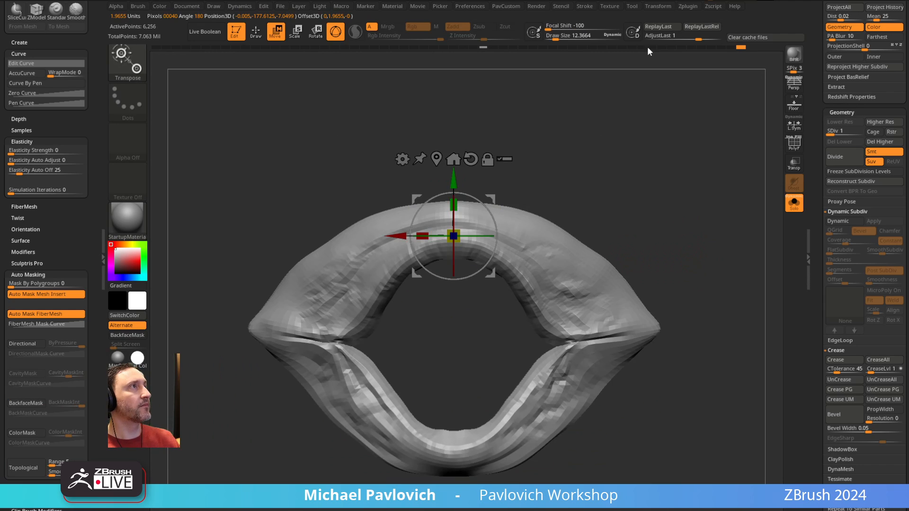
- Set Focal Shift to 100, try moving the eyelid mesh from the upper rim and undo the moves
left_click_drag(557, 29, 621, 27)
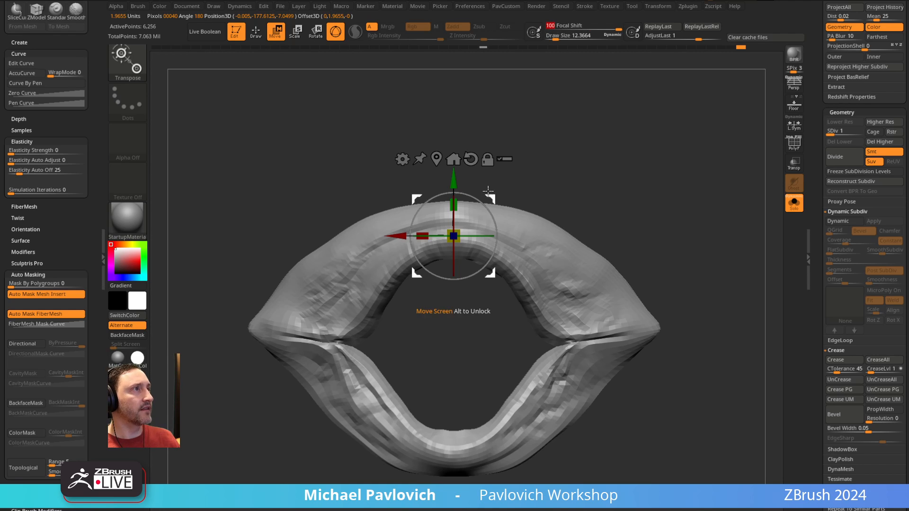
left_click_drag(484, 204, 494, 238)
key("ctrl+z")
left_click_drag(480, 207, 477, 204)
key("ctrl+z")
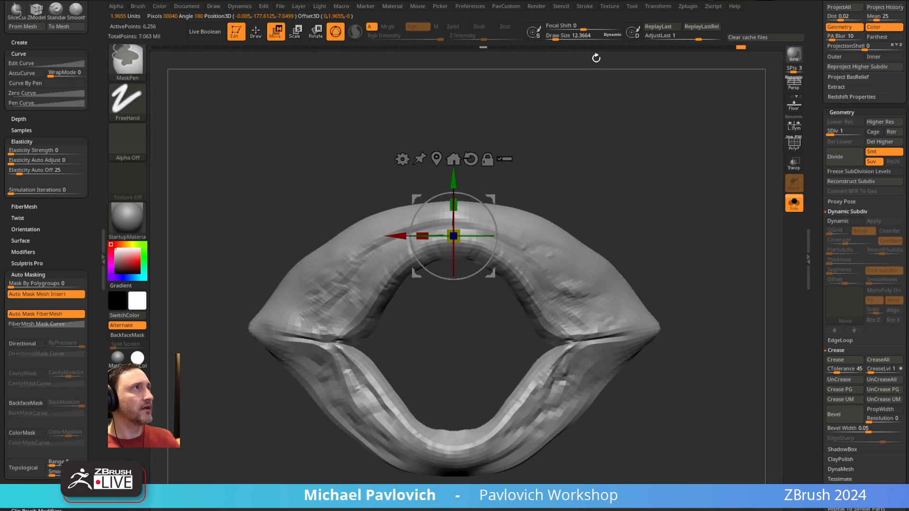
- Set Focal Shift to 67, try moving the eyelid mesh with the gizmo and undo the move
left_click(606, 29)
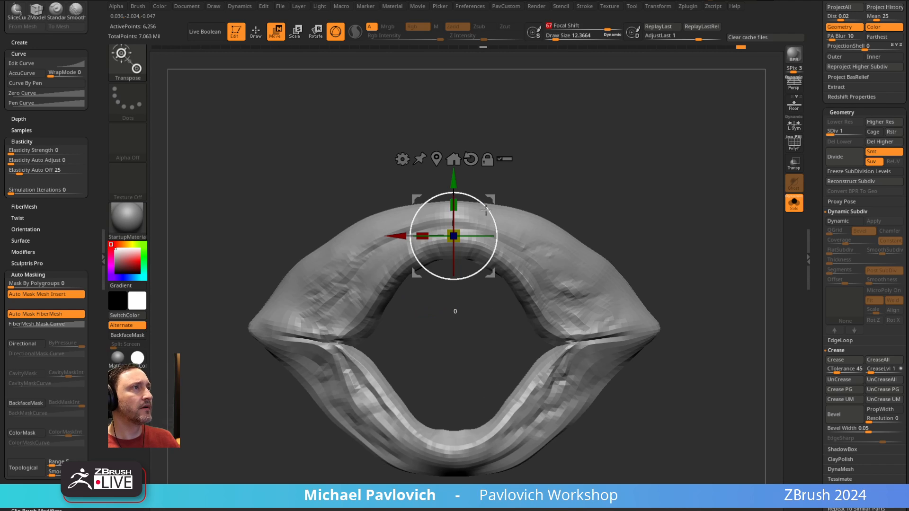
mouse_move(485, 210)
left_mouse_down()
mouse_move(455, 190)
mouse_move(482, 209)
mouse_move(432, 195)
mouse_move(402, 221)
mouse_move(488, 203)
mouse_move(492, 264)
mouse_move(475, 277)
left_mouse_up()
key("ctrl+z")
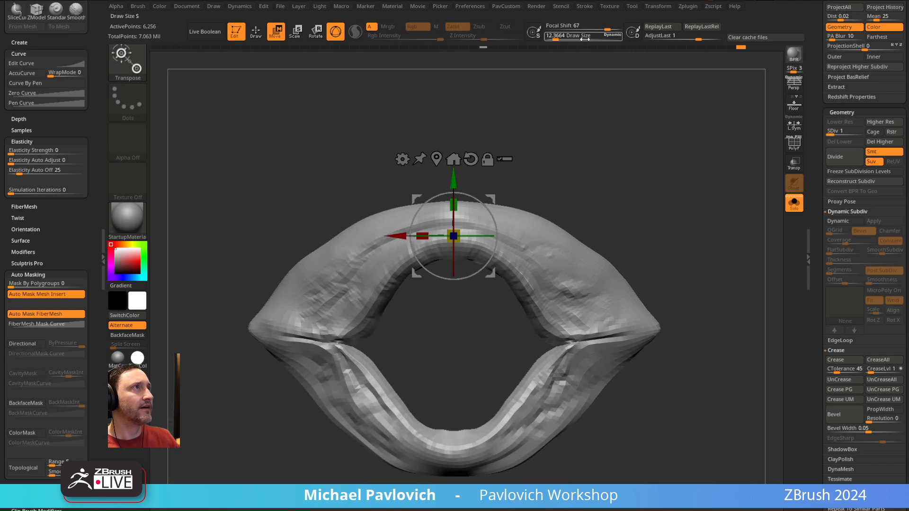
- Try further gizmo moves, ending with a Focal Shift of -100, undo them and return to drawing with the Move brush
left_click(613, 29)
left_click_drag(482, 205, 503, 231)
key("ctrl+z")
mouse_move(491, 198)
left_mouse_down()
mouse_move(459, 163)
mouse_move(491, 126)
mouse_move(522, 163)
mouse_move(486, 153)
mouse_move(455, 166)
mouse_move(479, 192)
left_mouse_up()
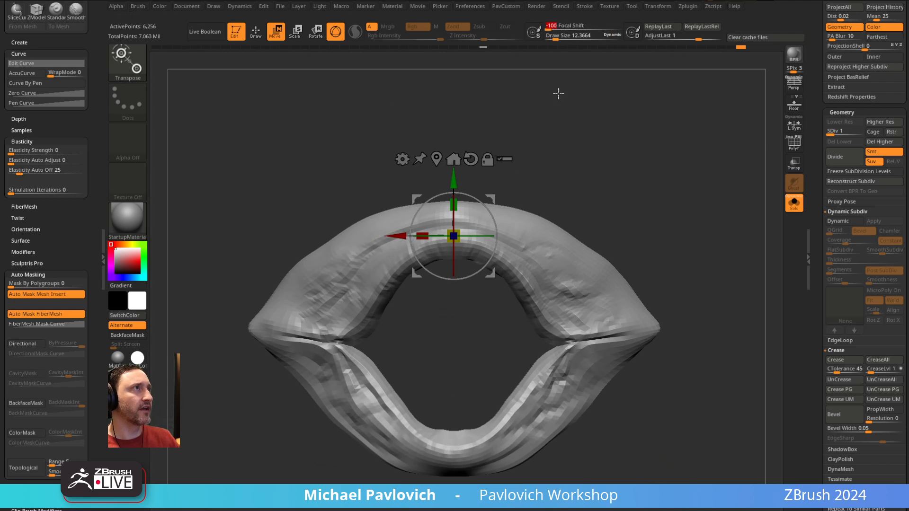
left_click_drag(490, 200, 468, 222)
key("ctrl+z")
key("ctrl+z")
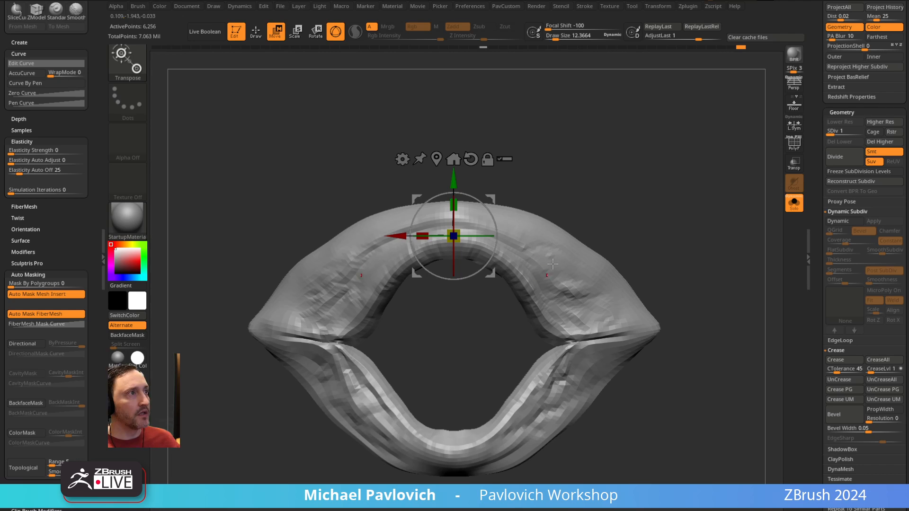
key("ctrl+z")
key("q")
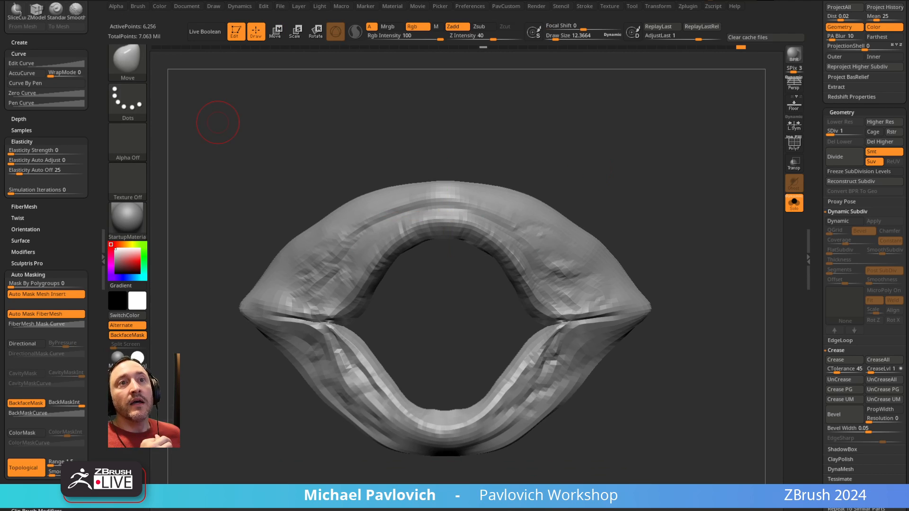
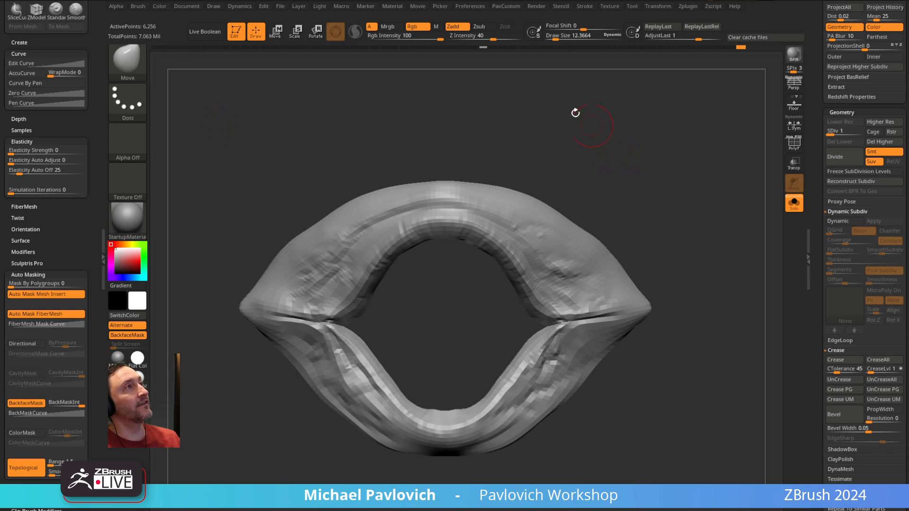
- Raise the eyelid subtool to subdivision level 4 and leave Solo mode to view the whole creature from the front
left_click(262, 7)
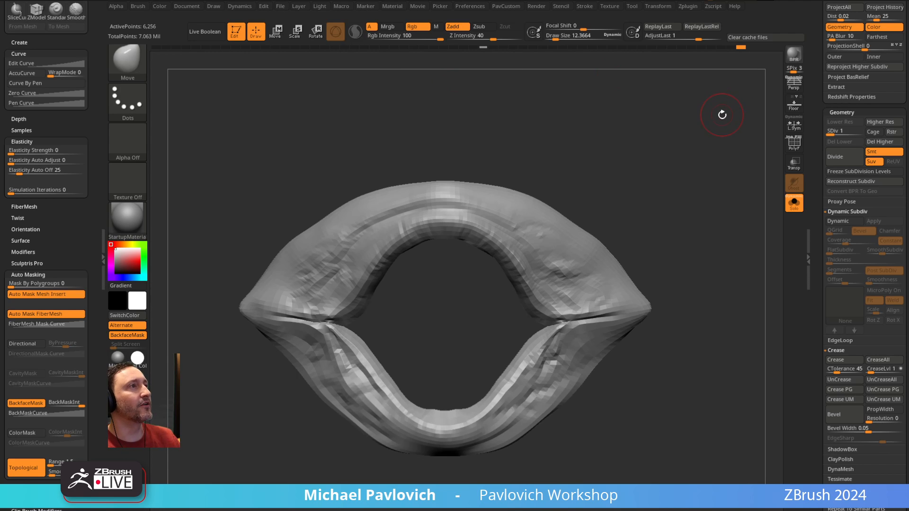
left_click_drag(844, 130, 860, 131)
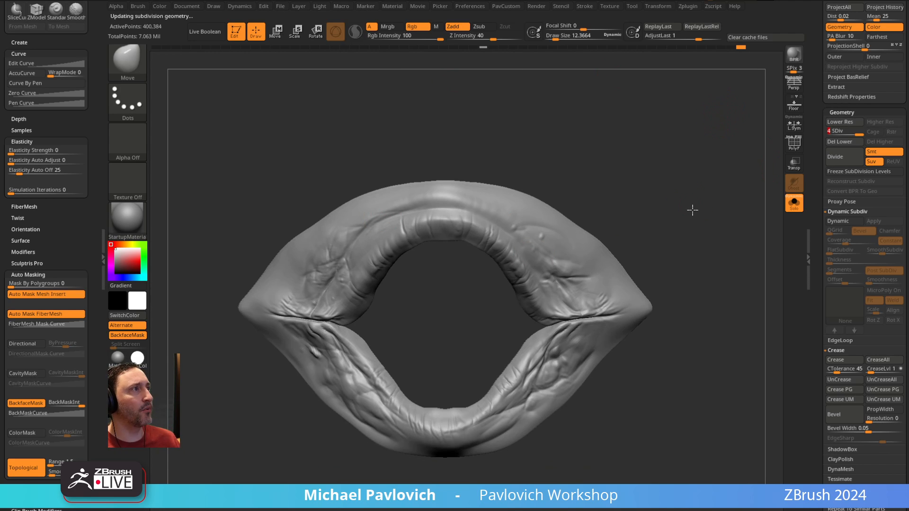
left_click(794, 202)
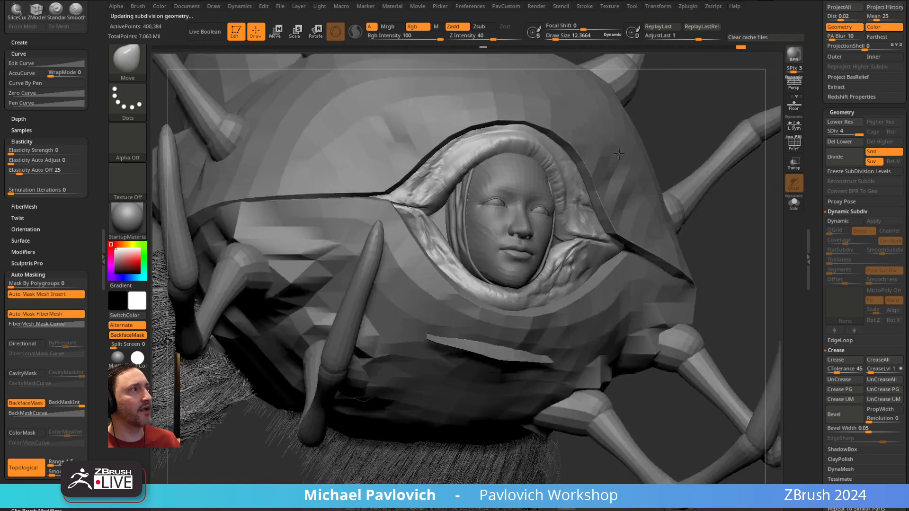
right_click_drag(619, 154, 608, 176)
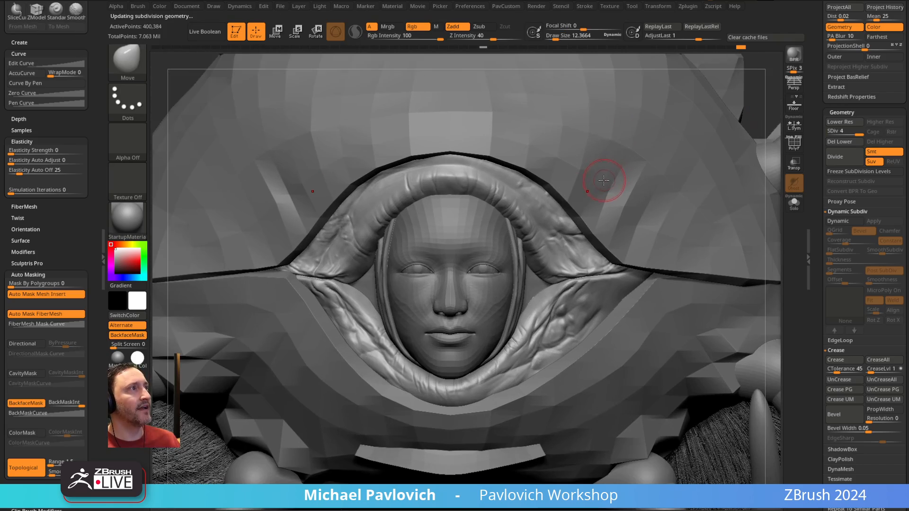
- Select the upper body shell above the face and set the Move brush draw size to about 135
left_click(264, 6)
left_click(294, 90)
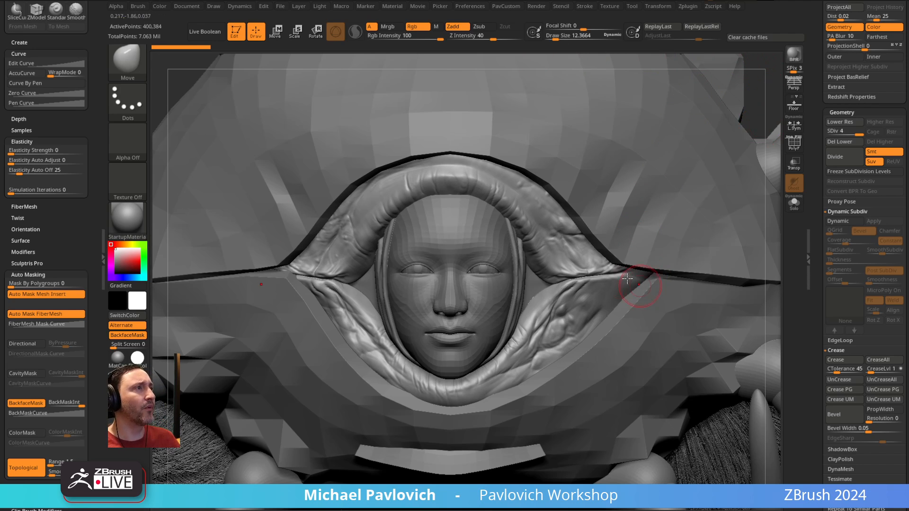
mouse_move(627, 279)
right_mouse_down()
mouse_move(626, 226)
mouse_move(667, 189)
right_mouse_up()
left_click(612, 230, "alt")
key("s")
left_click_drag(600, 251, 620, 251)
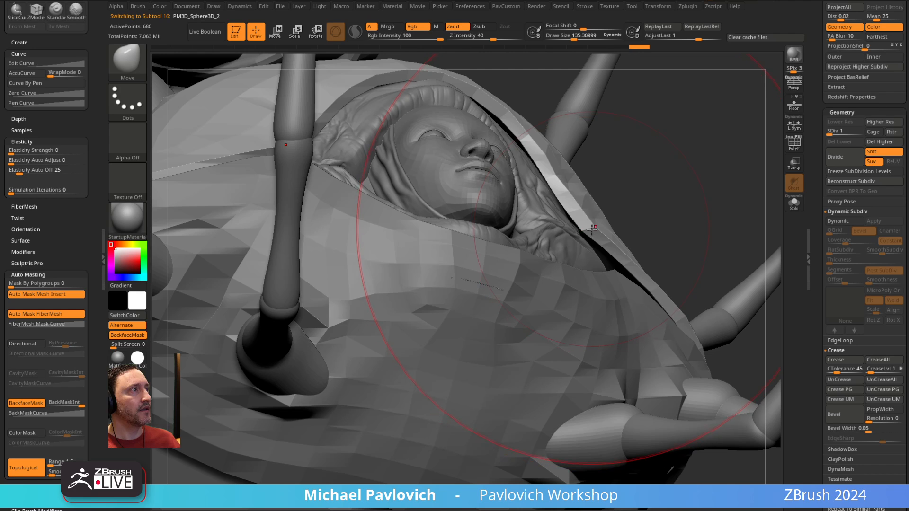
- Try moving the upper shell's rim near the eyelid corner and step back and forth through those moves
mouse_move(592, 230)
right_mouse_down()
mouse_move(649, 237)
mouse_move(566, 268)
right_mouse_up()
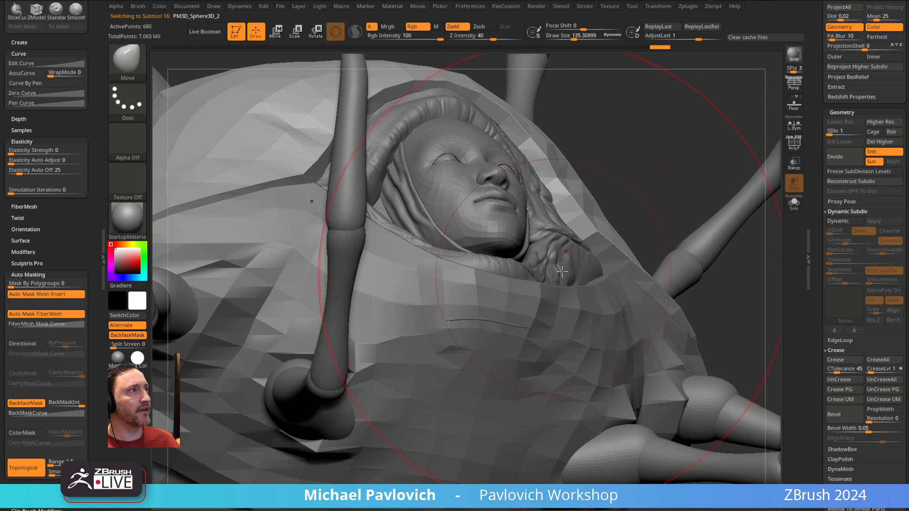
key("ctrl+z")
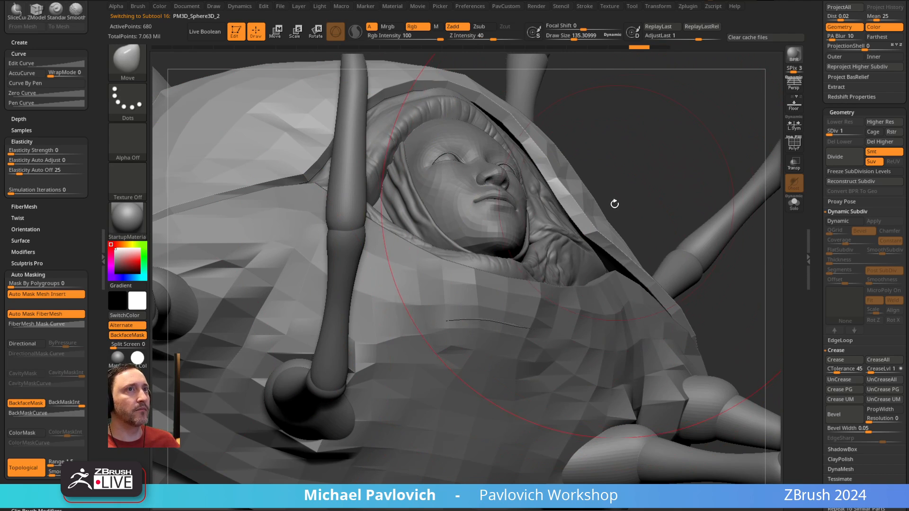
left_click_drag(604, 278, 587, 258)
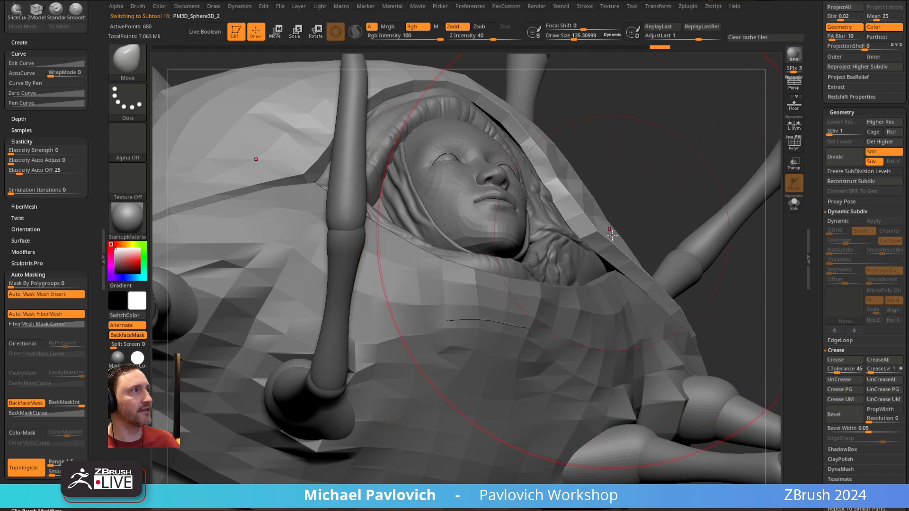
key("ctrl+z")
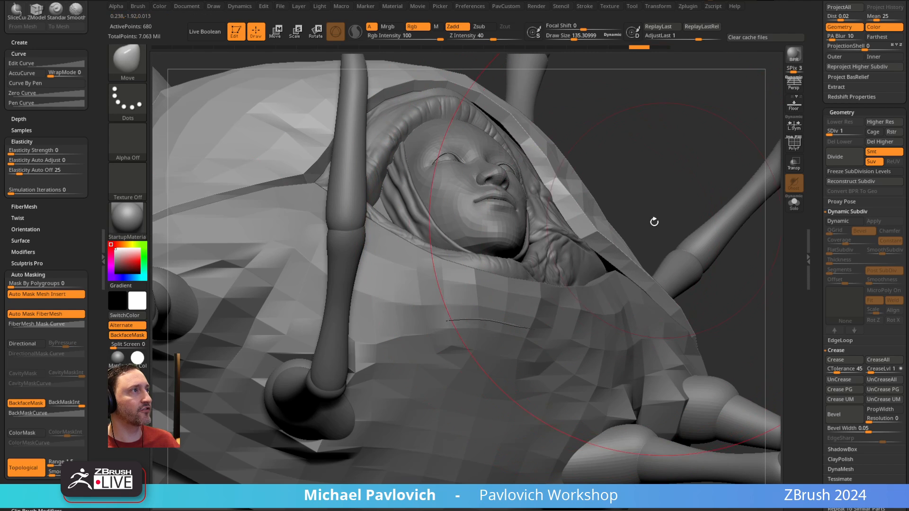
key("ctrl+shift+z")
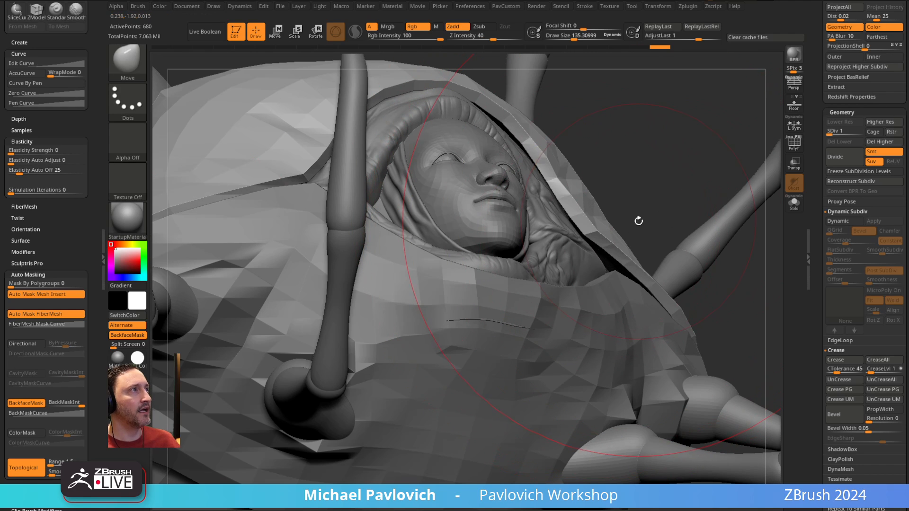
- Turn off topological and backface masking, reduce the draw size to about 62 and move the upper shell's rim beside the eyelid corner
left_click(31, 463)
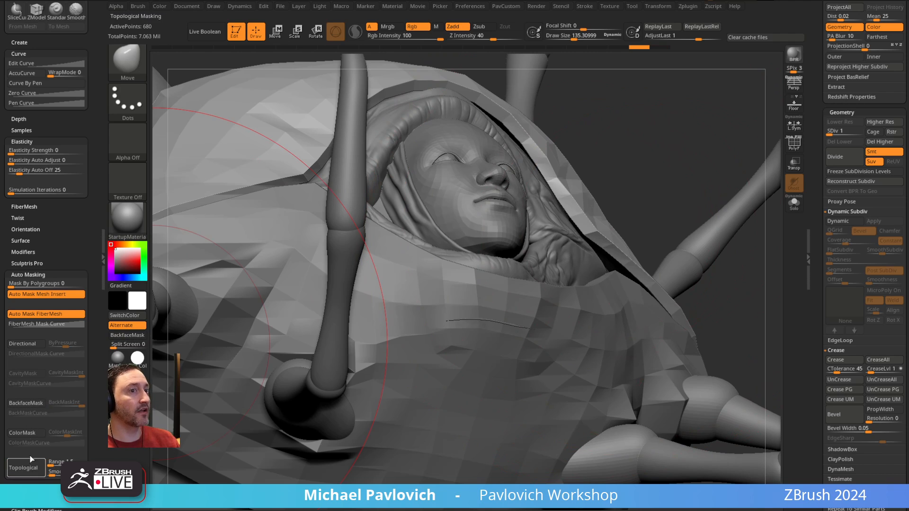
key("s")
left_click_drag(572, 262, 568, 261)
left_click_drag(595, 227, 587, 236)
key("s")
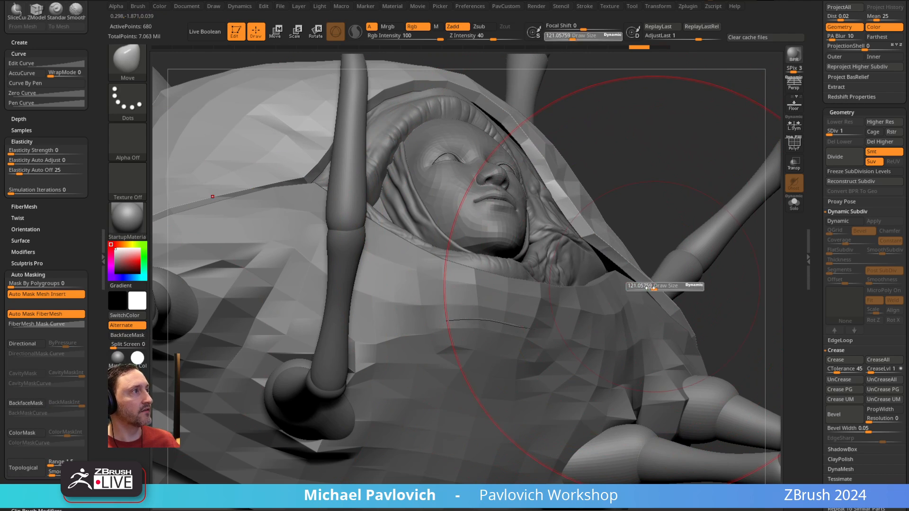
left_click(649, 287)
left_click_drag(632, 269, 622, 261)
mouse_move(700, 237)
left_mouse_down()
mouse_move(662, 270)
mouse_move(686, 265)
mouse_move(615, 282)
left_mouse_up()
- Nudge the lower body shell's edge beneath the face with the Move brush and reselect the upper shell
left_click(662, 288, "alt")
left_click_drag(584, 328, 583, 321)
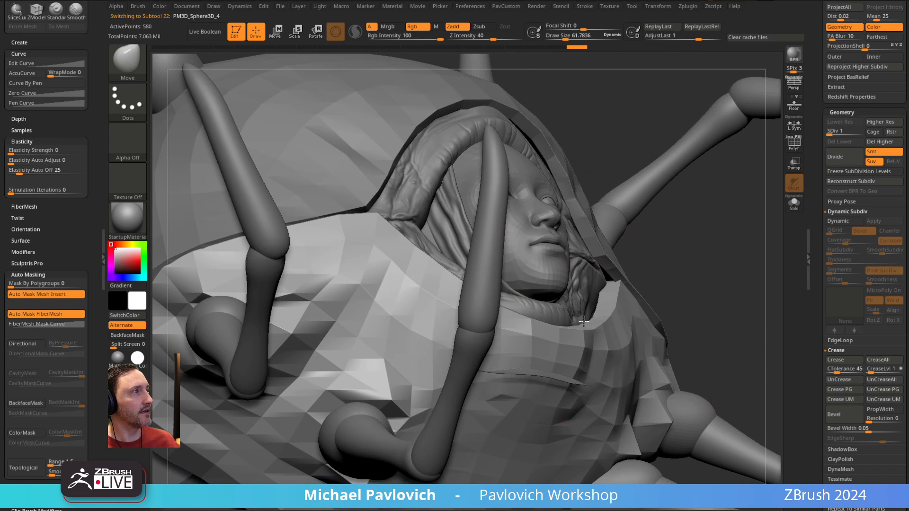
left_click(608, 267, "alt")
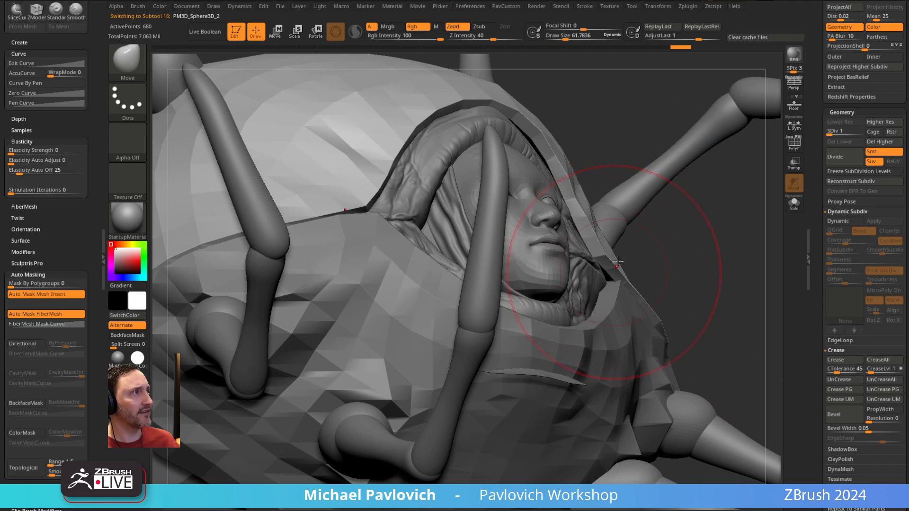
- Toggle backface masking for the Move brush, leaving it off, and collapse the auto masking options
key("ctrl+b")
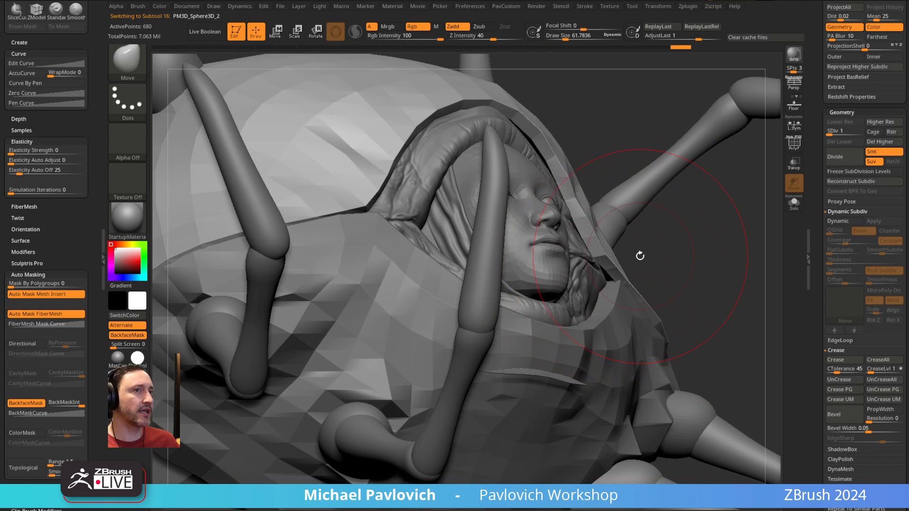
left_click(55, 274)
scroll(57, 239, "up", 10)
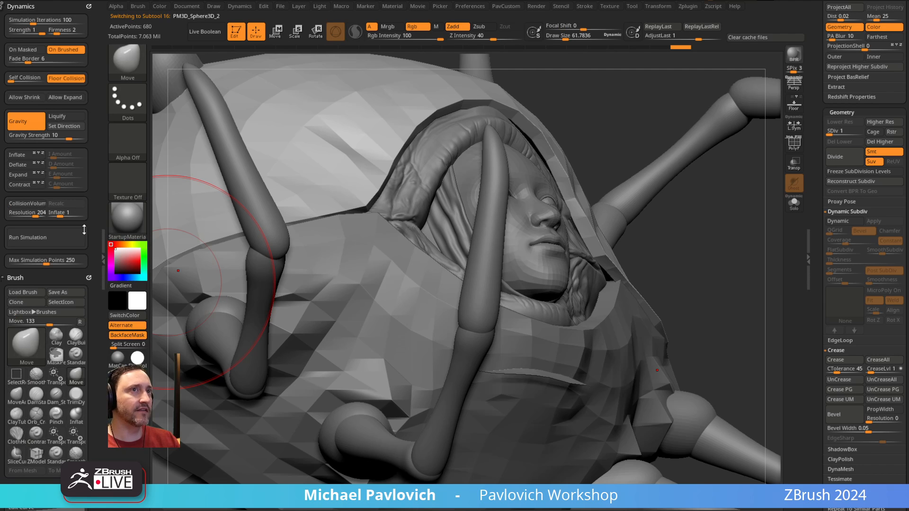
left_click_drag(690, 245, 667, 227)
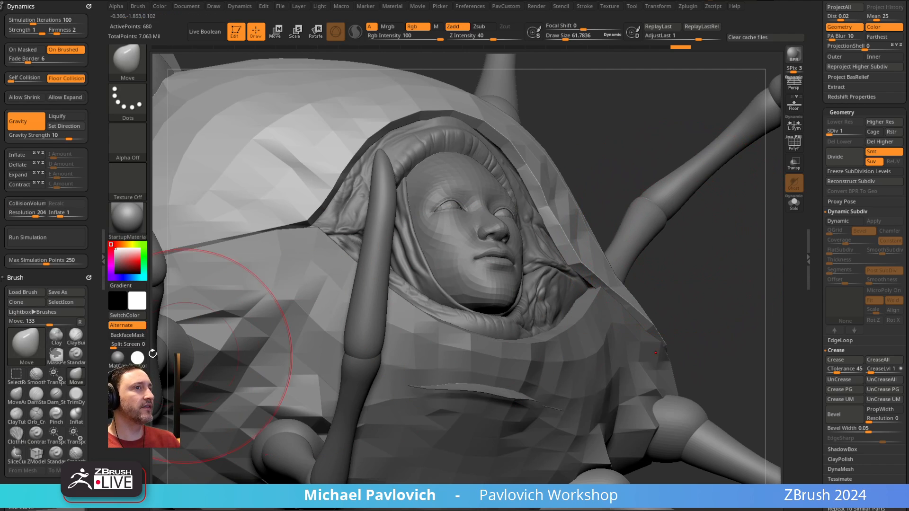
left_click_drag(689, 282, 657, 279)
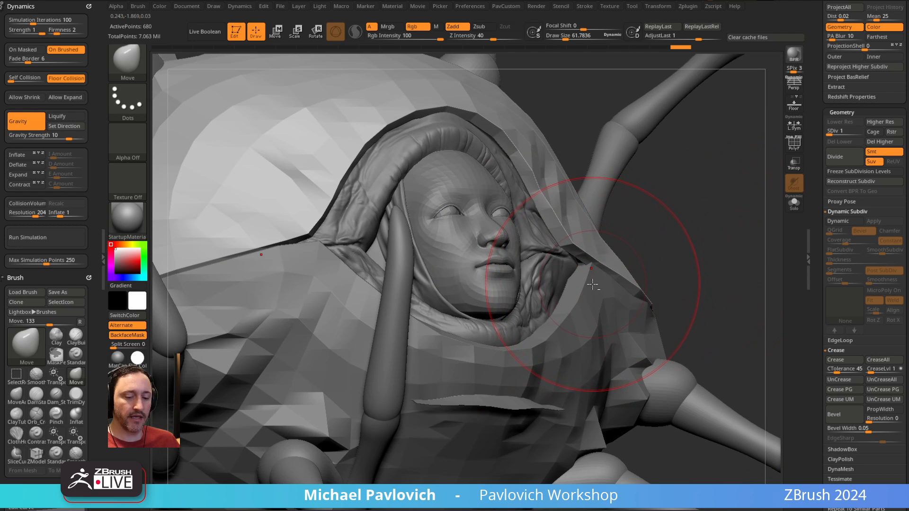
- Switch to the ClayTubes brush, raise the upper shell to subdivision level 6 and isolate it in Solo mode
key("b")
key("c")
key("t")
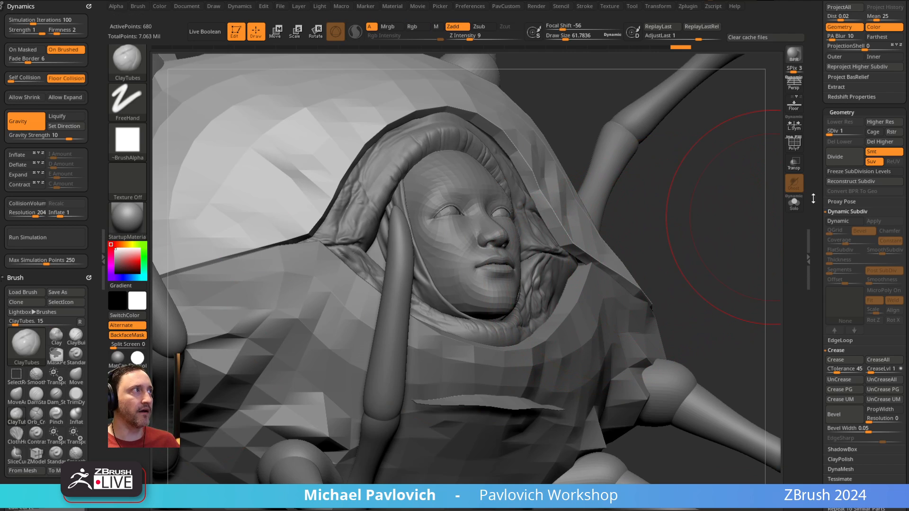
left_click_drag(866, 131, 868, 132)
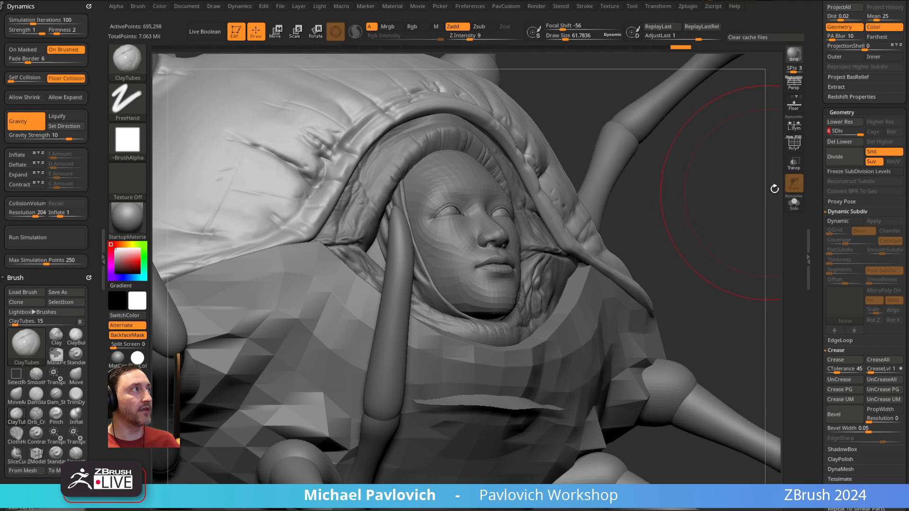
left_click(794, 202)
- Try a clay stroke at about 36 draw size on the shell's outer side and DynaMesh it without freezing subdivision levels
mouse_move(720, 212)
left_mouse_down()
mouse_move(691, 266)
mouse_move(558, 395)
left_mouse_up()
mouse_move(565, 203)
left_mouse_down()
mouse_move(526, 244)
mouse_move(539, 279)
mouse_move(550, 220)
left_mouse_up()
key("2")
left_click(695, 189)
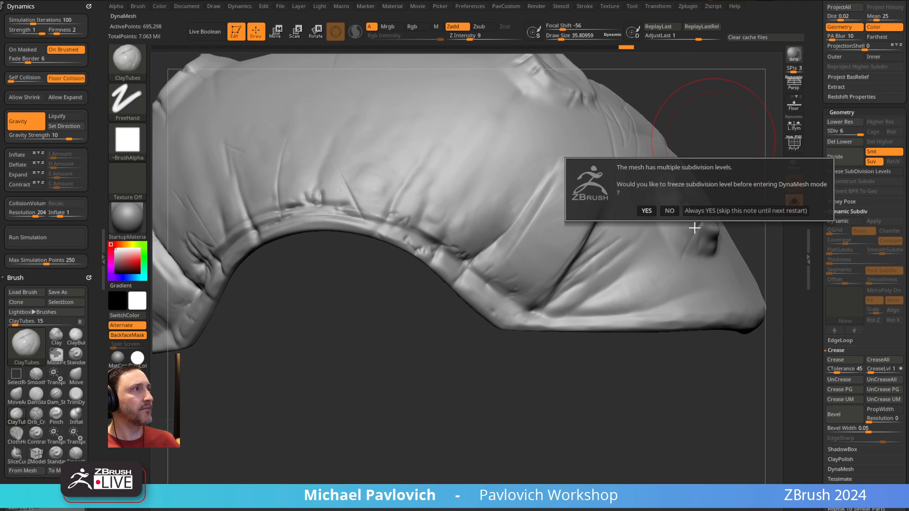
left_click(669, 211)
- Undo the DynaMesh and the clay buildup on the upper shell
key("ctrl+z")
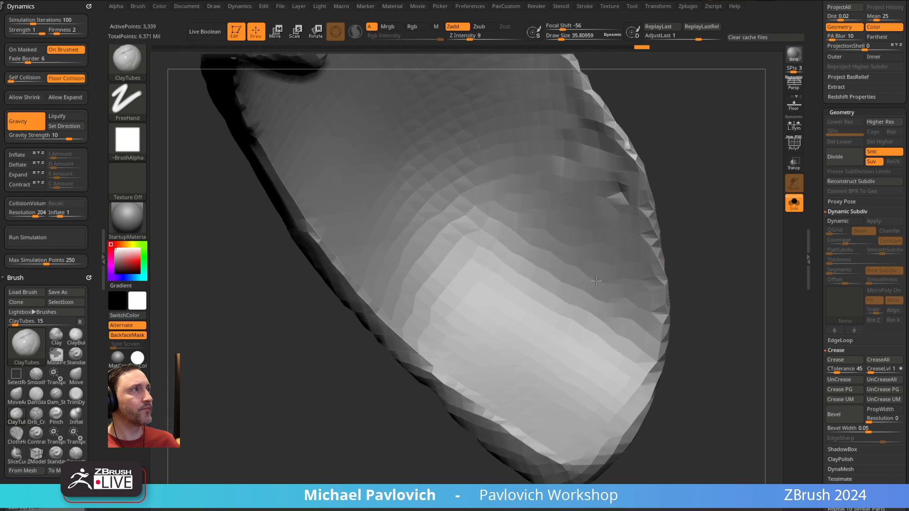
key("ctrl+z")
key("ctrl+z")
key("ctrl+z")
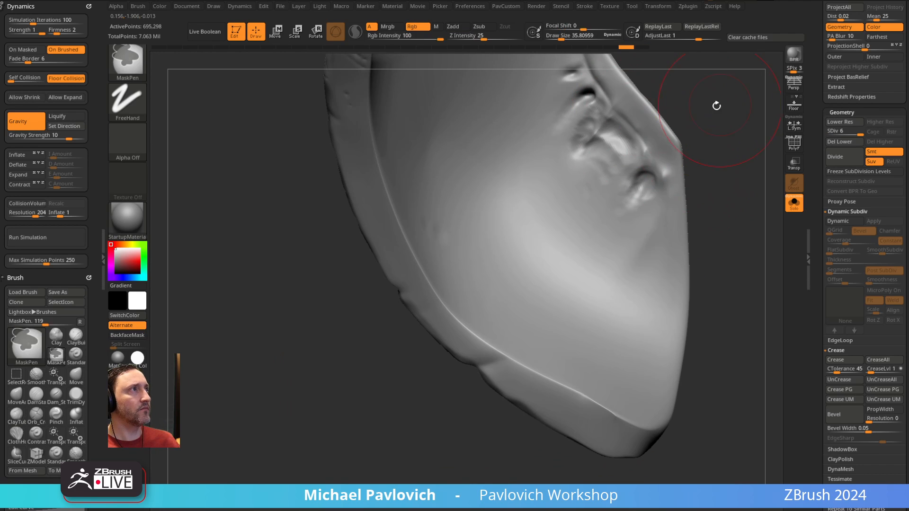
key("ctrl+z")
key("ctrl+z")
key("ctrl+z")
key("ctrl+z")
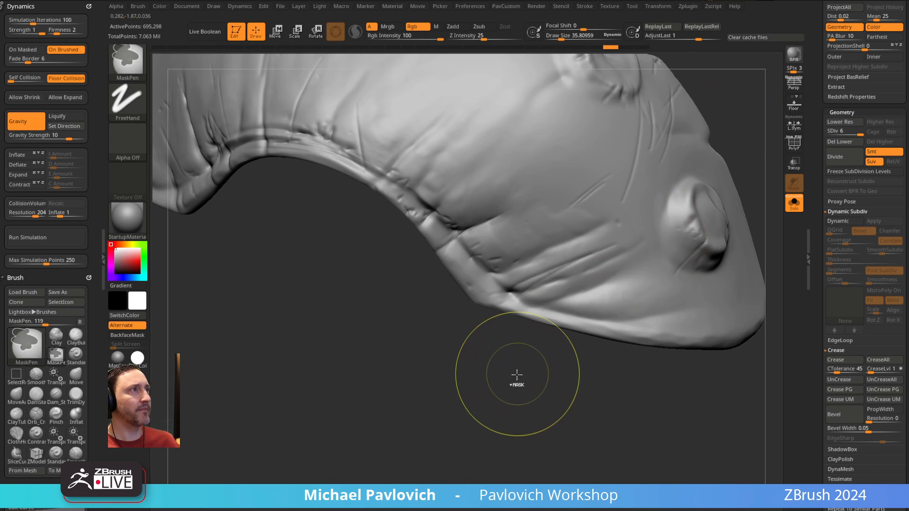
- Try building up clay at about 83 draw size near the shell's corner and DynaMesh again without freezing subdivision levels
left_click_drag(407, 376, 393, 414)
right_click_drag(457, 190, 473, 204)
mouse_move(501, 264)
left_mouse_down()
mouse_move(464, 303)
mouse_move(492, 227)
mouse_move(478, 175)
left_mouse_up()
key("2")
left_click(697, 189)
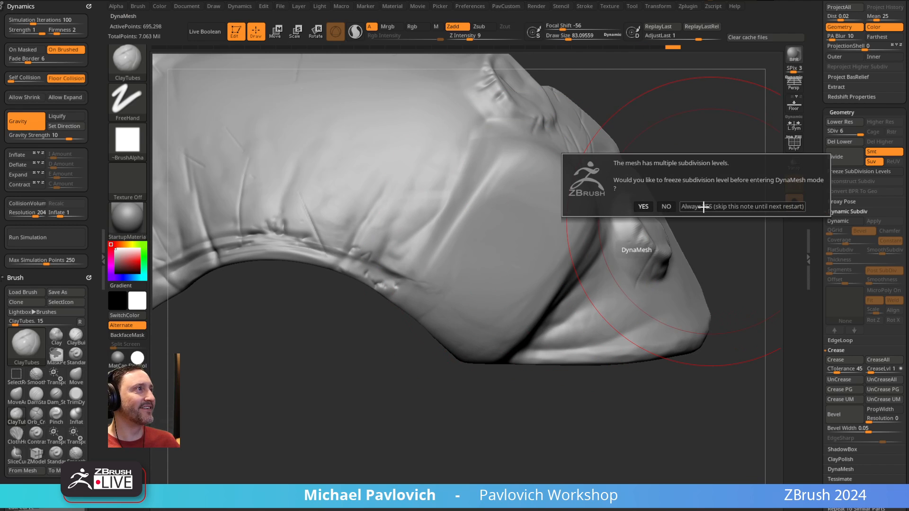
left_click(665, 207)
mouse_move(589, 342)
right_mouse_down()
mouse_move(537, 337)
mouse_move(555, 276)
right_mouse_up()
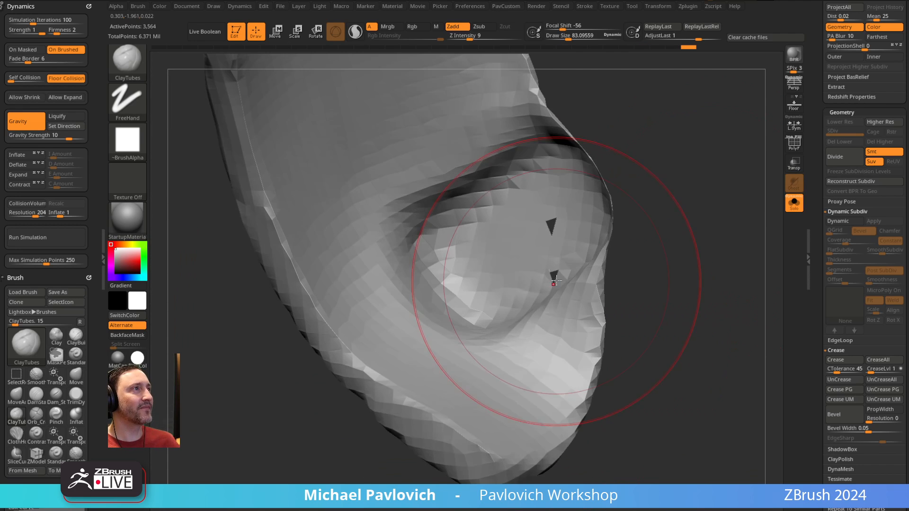
right_click_drag(619, 199, 582, 253)
- Undo the DynaMesh, try it again at a higher resolution with draw size about 31, inspect the shell's inside and undo it
key("s")
left_click_drag(575, 254, 564, 254)
mouse_move(536, 240)
right_mouse_down()
mouse_move(604, 242)
mouse_move(510, 250)
right_mouse_up()
key("ctrl+z")
key("2")
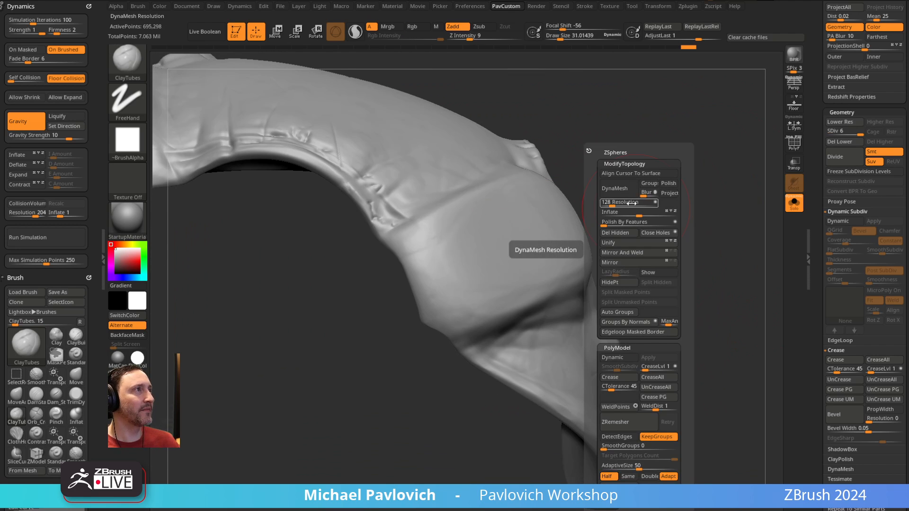
left_click(614, 189)
left_click(592, 206)
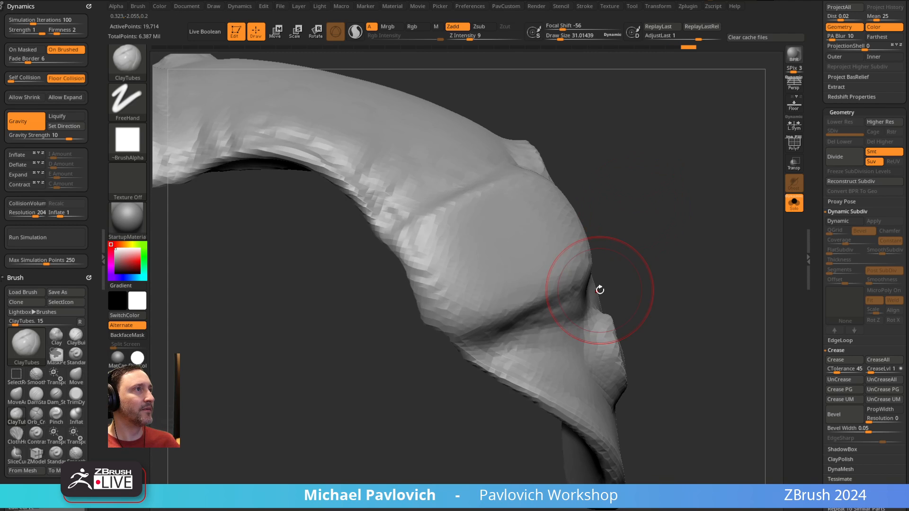
mouse_move(620, 243)
right_mouse_down()
mouse_move(511, 217)
mouse_move(514, 233)
right_mouse_up()
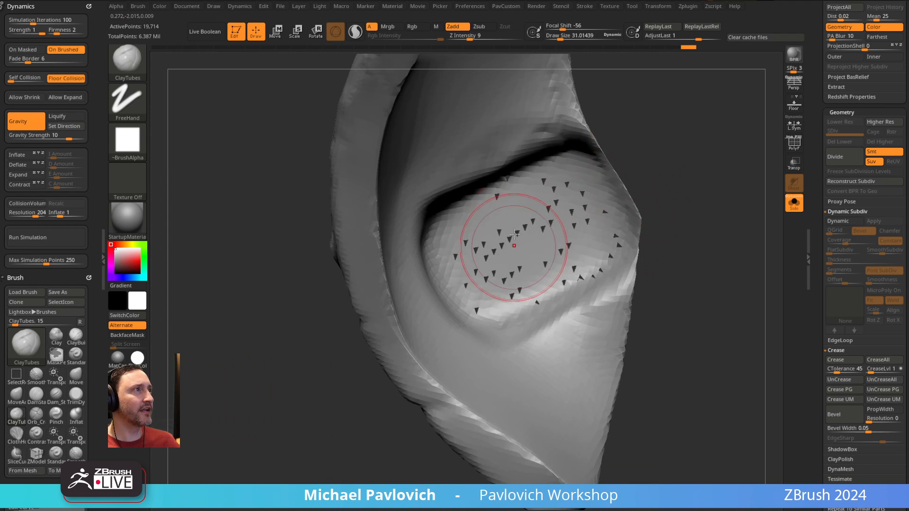
right_click_drag(719, 196, 603, 256)
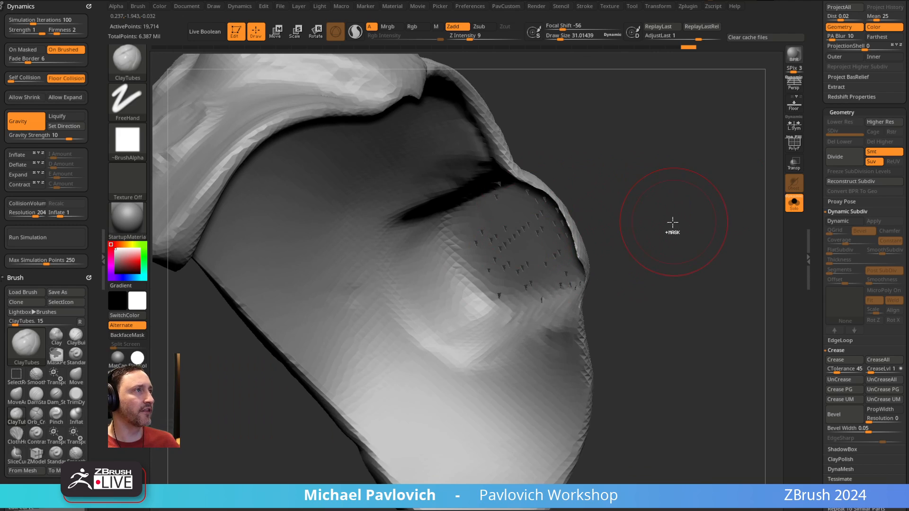
key("ctrl+z")
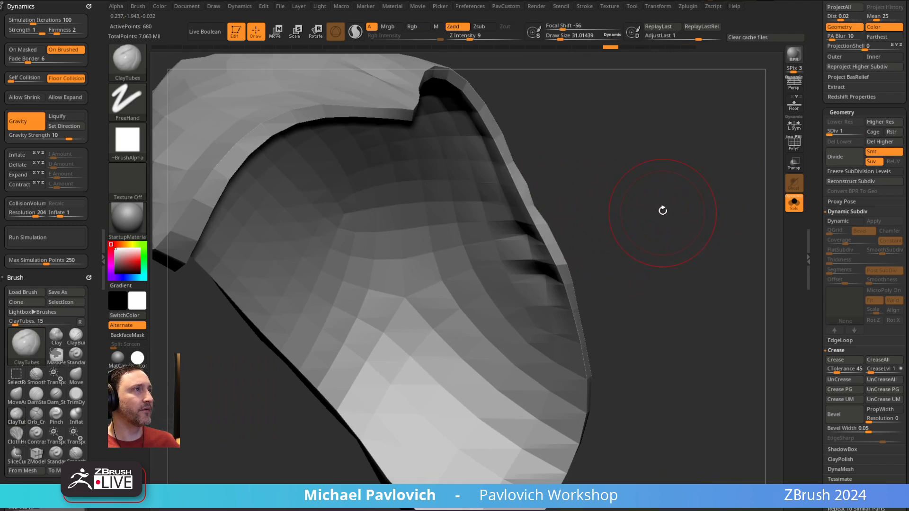
- Return the upper shell to subdivision level 6 and add a ClayTubes stroke to its outer surface between the sockets
mouse_move(662, 210)
right_mouse_down()
mouse_move(487, 284)
mouse_move(634, 221)
mouse_move(763, 181)
right_mouse_up()
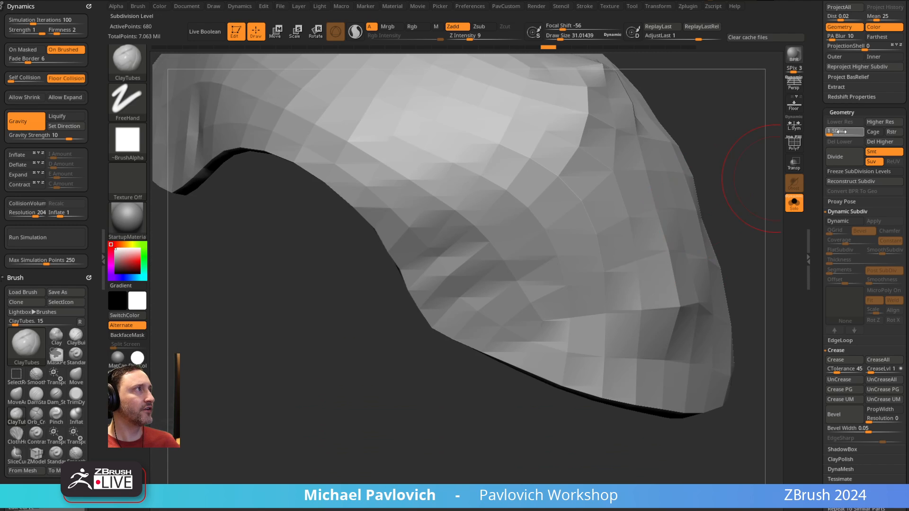
left_click_drag(840, 131, 861, 131)
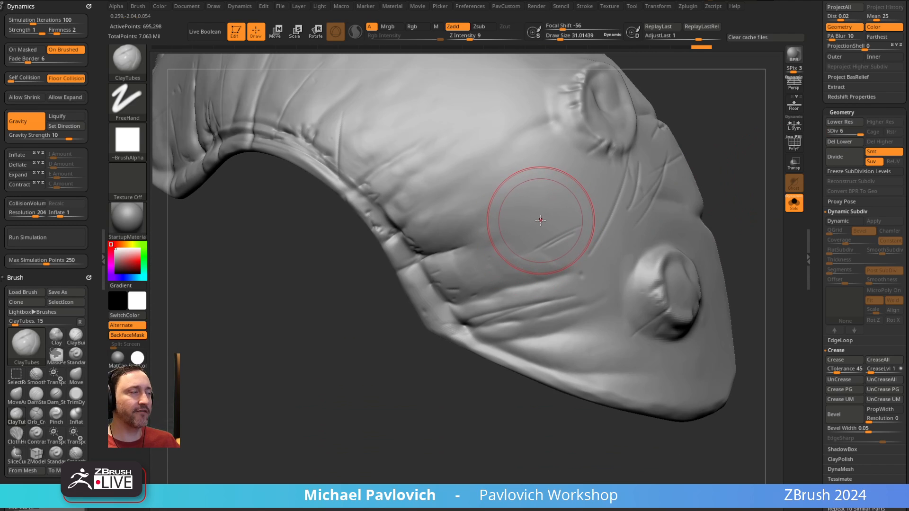
right_click_drag(540, 221, 525, 257, "alt")
mouse_move(506, 263)
left_mouse_down()
mouse_move(482, 279)
mouse_move(518, 236)
left_mouse_up()
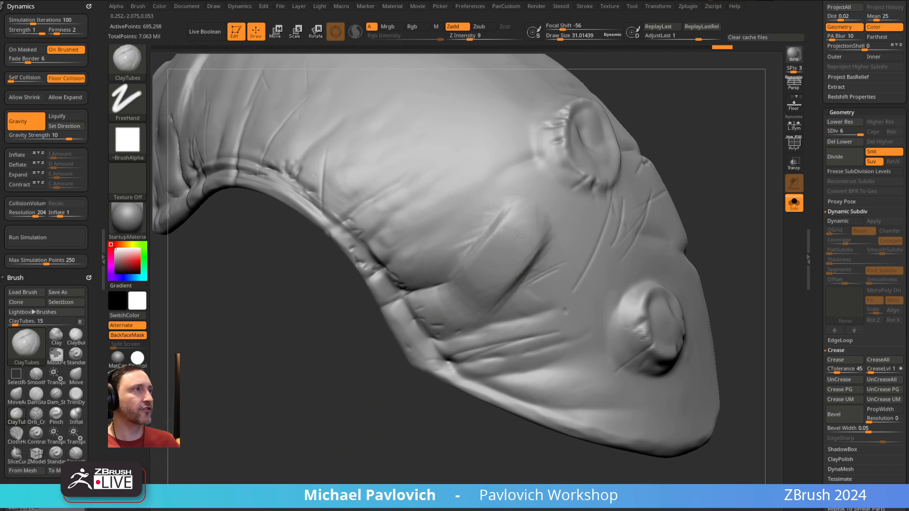
- Smooth the lumps on the upper shell's inner surface near its rim and corner with draw size about 17
right_click_drag(377, 379, 455, 245)
right_click_drag(698, 153, 615, 233)
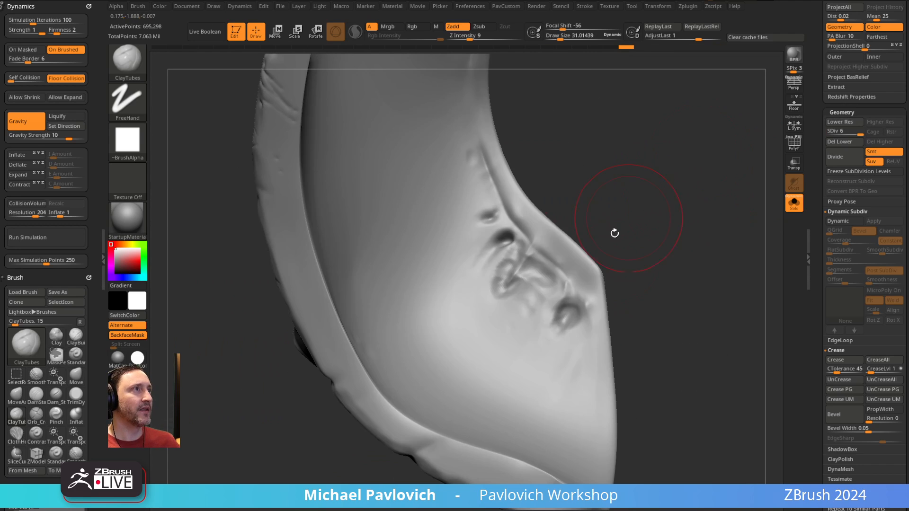
mouse_move(570, 264)
right_mouse_down()
mouse_move(609, 219)
mouse_move(592, 219)
mouse_move(625, 158)
right_mouse_up()
right_click_drag(600, 197, 627, 169)
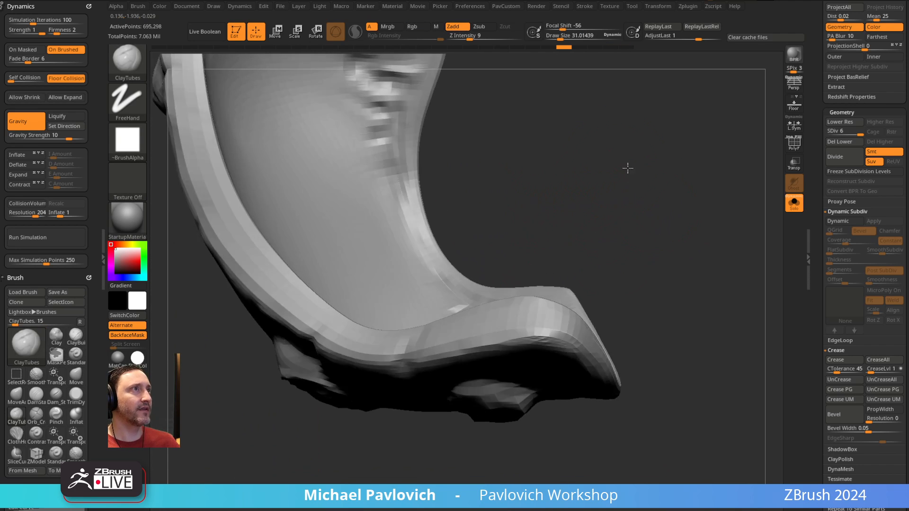
mouse_move(356, 137)
right_mouse_down()
mouse_move(538, 254)
mouse_move(588, 193)
mouse_move(481, 254)
mouse_move(601, 181)
mouse_move(612, 203)
mouse_move(586, 223)
right_mouse_up()
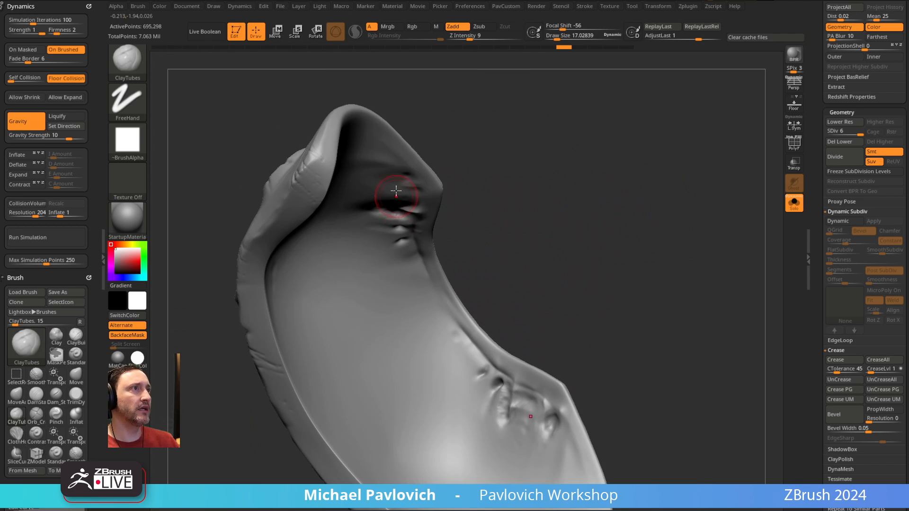
mouse_move(429, 269)
right_mouse_down()
mouse_move(578, 219)
mouse_move(461, 300)
mouse_move(550, 227)
mouse_move(535, 268)
right_mouse_up()
right_click_drag(581, 227, 546, 138, "shift")
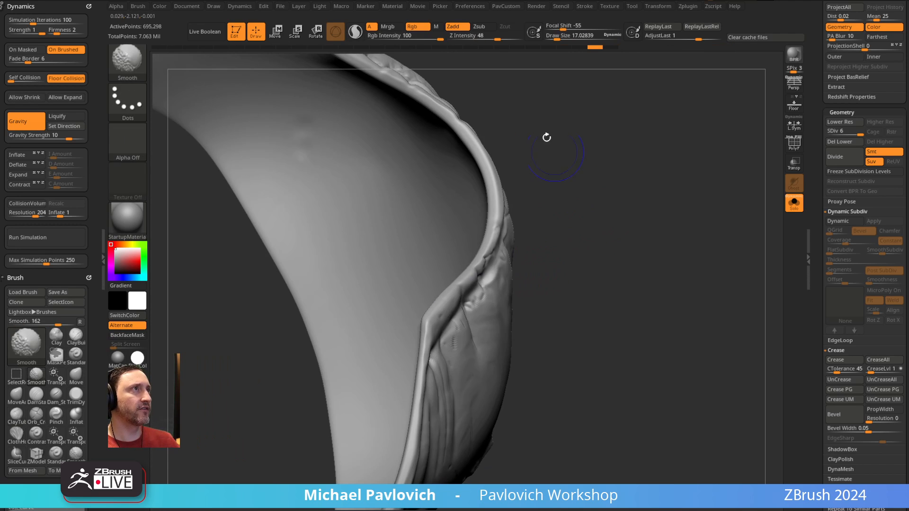
right_click_drag(562, 276, 487, 234)
left_click_drag(521, 289, 498, 310, "shift")
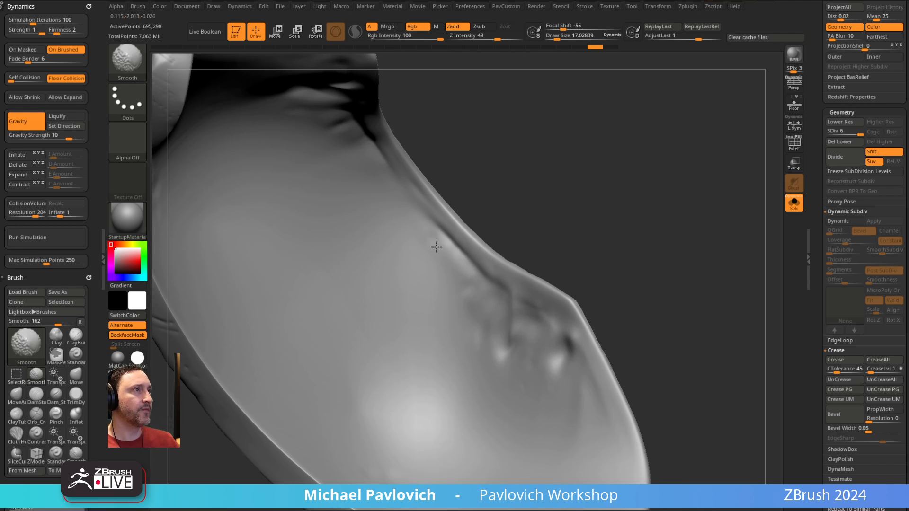
- Fill the dents on the shell's inner surface near the corner with ClayTubes at draw size about 17 and smooth them
mouse_move(436, 247)
right_mouse_down()
mouse_move(571, 194)
mouse_move(515, 239)
right_mouse_up()
left_click_drag(468, 284, 470, 339)
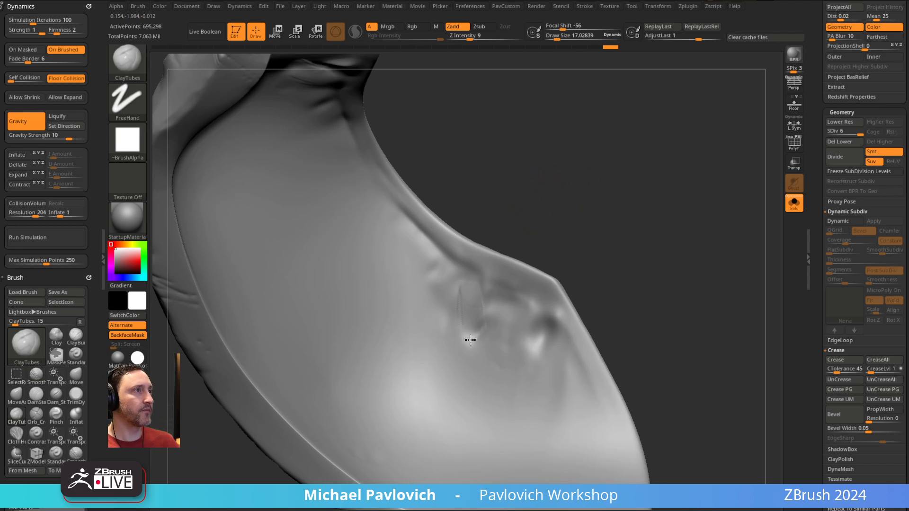
key("shift")
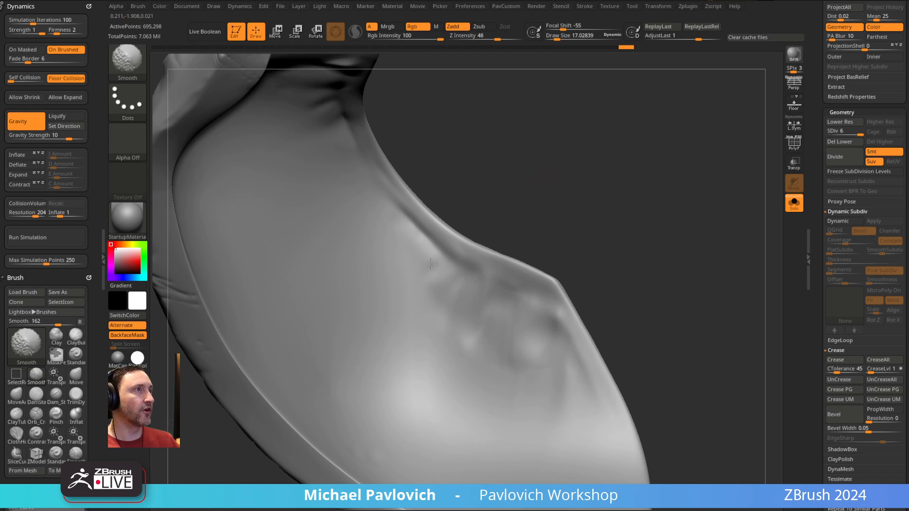
- Reshape the shell's inner wall along the far edge with the Move brush at draw size about 108
right_click_drag(431, 264, 547, 276, "ctrl")
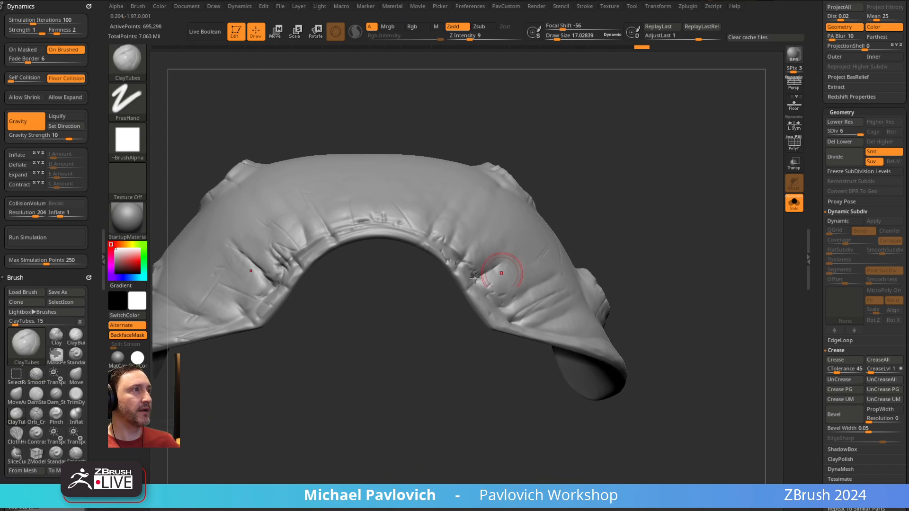
right_click_drag(642, 215, 640, 201)
key("bracketright")
key("bracketright")
key("bracketright")
key("bracketright")
key("bracketright")
key("bracketright")
key("bracketright")
key("bracketright")
key("bracketright")
key("b")
key("m")
key("v")
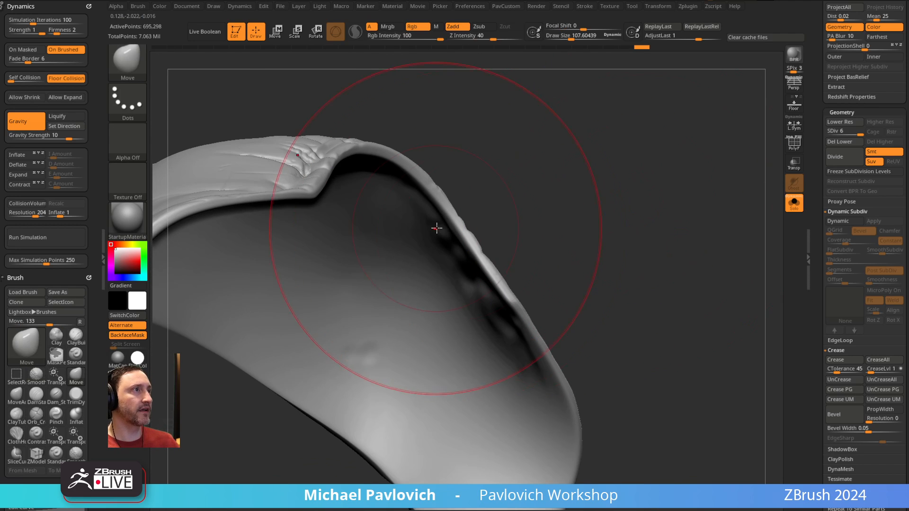
left_click_drag(463, 248, 458, 253)
left_click_drag(481, 288, 483, 303)
left_click_drag(502, 320, 524, 353)
right_click_drag(549, 251, 568, 227)
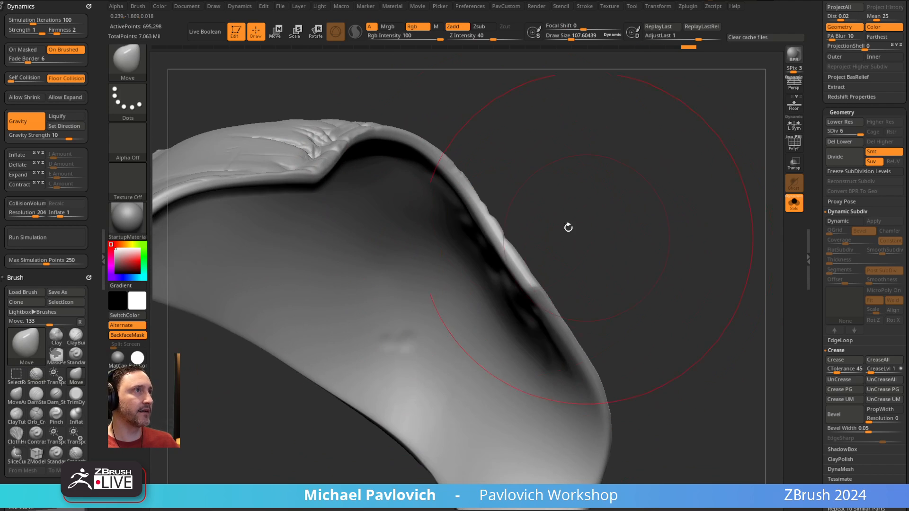
left_click_drag(437, 195, 434, 199)
- Show all parts again, choose the Standard brush and set the CC_Base_Body subtool to subdivision level 2
left_click(794, 203)
mouse_move(663, 191)
right_mouse_down()
mouse_move(632, 201)
mouse_move(558, 177)
mouse_move(494, 293)
mouse_move(552, 193)
mouse_move(503, 304)
right_mouse_up()
key("b")
key("s")
key("t")
right_click_drag(509, 259, 512, 249)
left_click(434, 270, "alt")
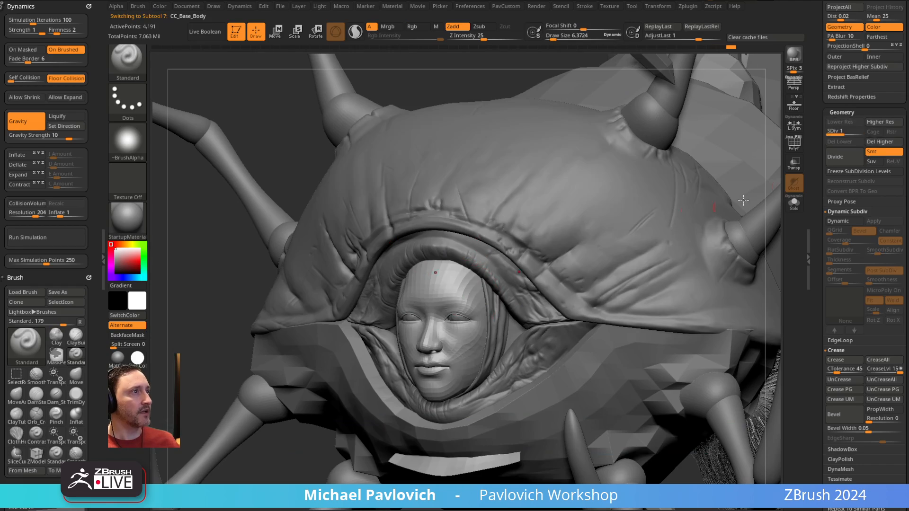
left_click_drag(843, 132, 870, 132)
left_click_drag(548, 276, 571, 272, "shift")
right_click_drag(571, 273, 575, 223, "ctrl")
right_click_drag(575, 222, 585, 268, "ctrl")
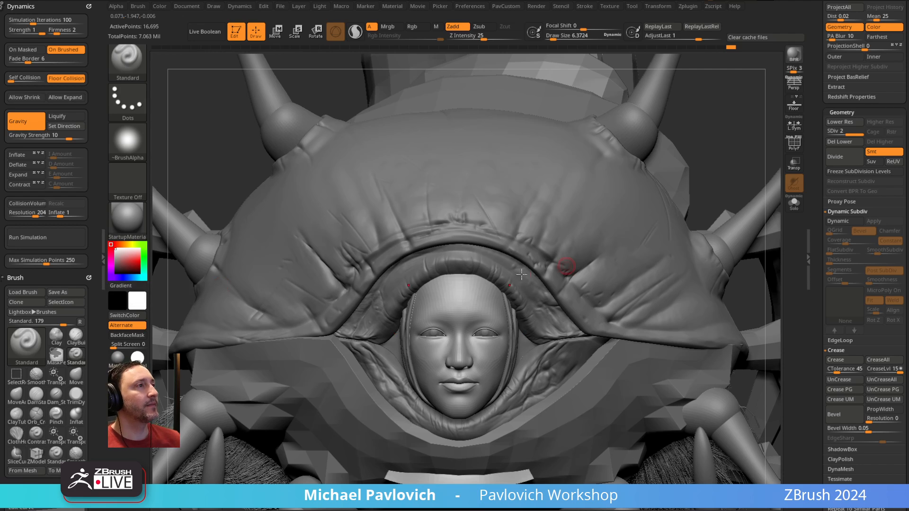
- Select the CC_Base_Body1 band around the face and isolate it in solo view
right_click_drag(503, 280, 478, 280)
left_click(505, 315, "alt")
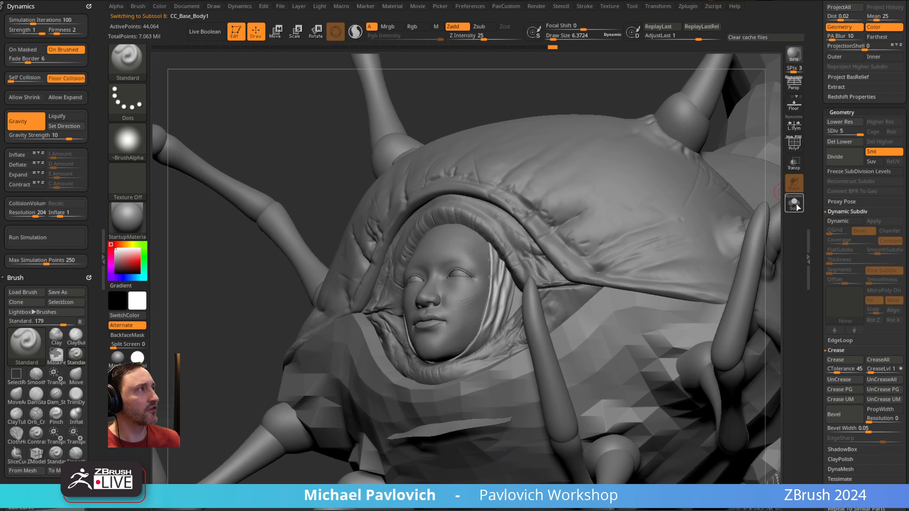
left_click(794, 202)
right_click_drag(653, 271, 548, 252)
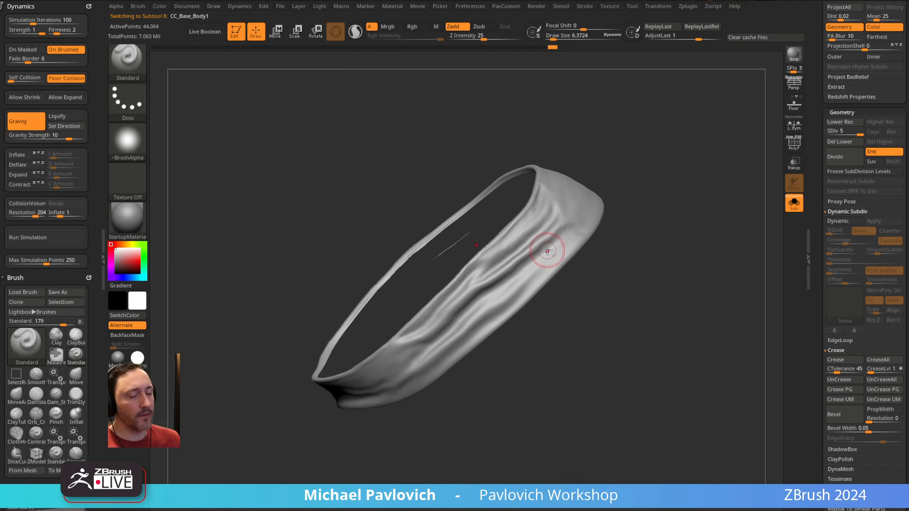
- Pinch the folds on the band's outer side and unhide its inner surface, using a Pinch draw size of about 19
key("b")
key("p")
key("i")
right_click_drag(588, 208, 582, 229, "alt")
key("s")
mouse_move(515, 278)
left_mouse_down()
mouse_move(526, 275)
mouse_move(473, 298)
mouse_move(555, 237)
mouse_move(497, 284)
mouse_move(473, 317)
mouse_move(549, 243)
left_mouse_up()
left_click(615, 238, "ctrl+shift")
key("ctrl+z")
key("s")
left_click_drag(598, 216, 613, 208)
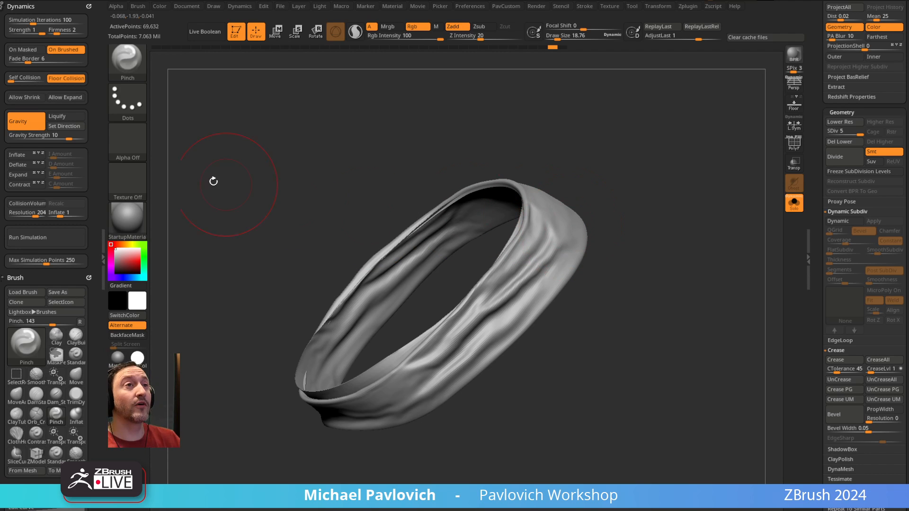
scroll(50, 298, "down", 5)
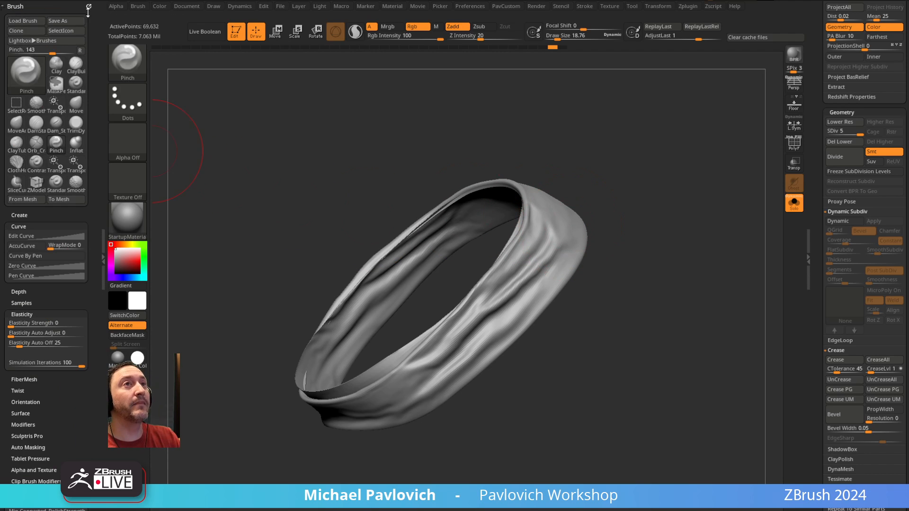
left_click_drag(50, 297, 47, 265)
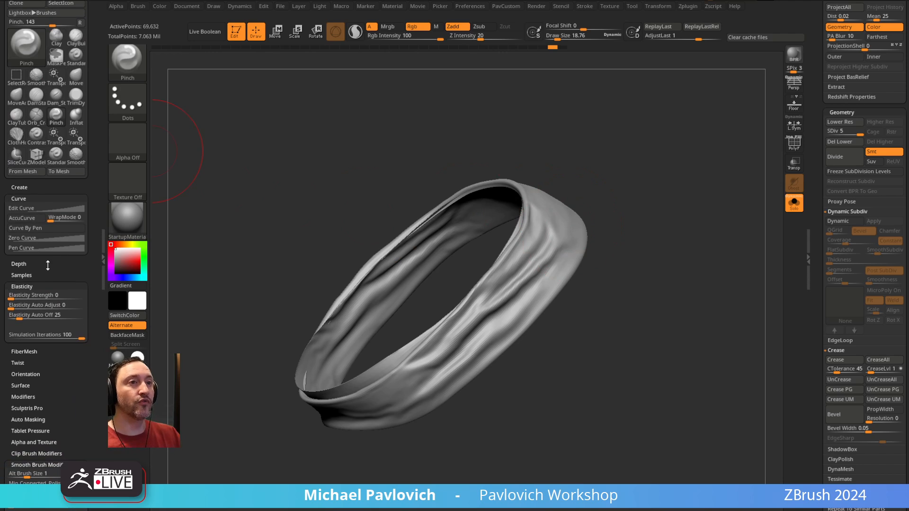
left_click_drag(62, 392, 62, 349)
left_click(49, 394)
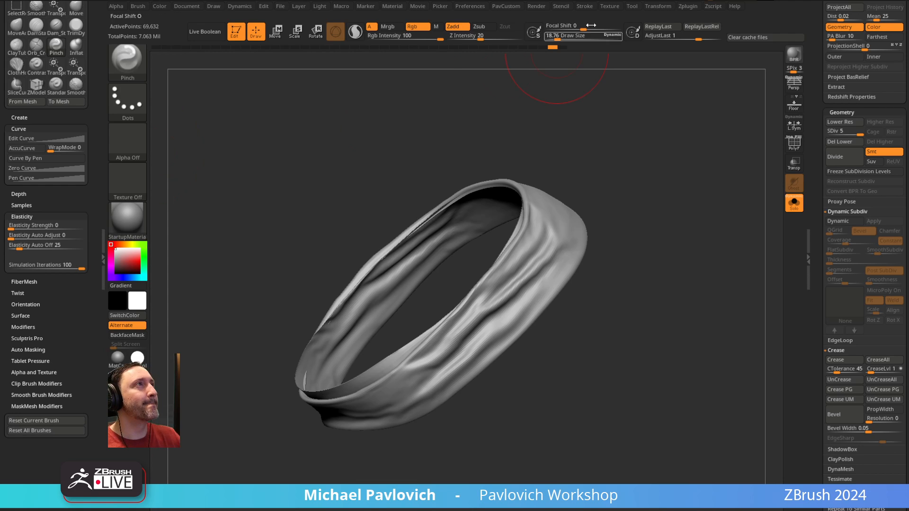
left_click(584, 6)
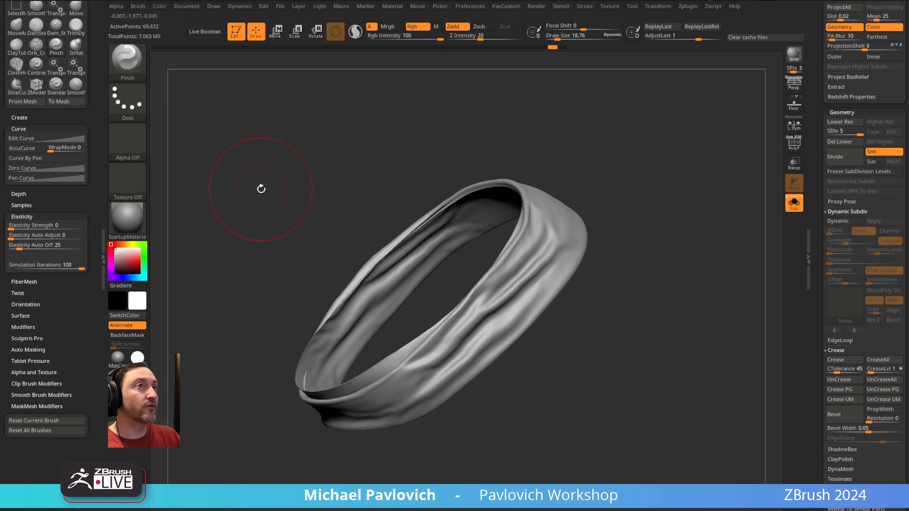
- Load the SmoothDirectional brush from the Smooth folder of the brush library
key("shift")
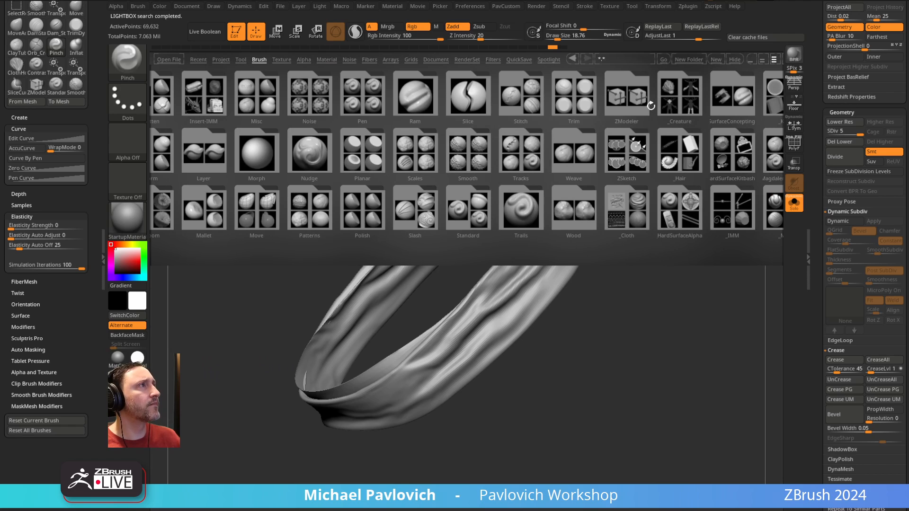
scroll(567, 150, "down", 1)
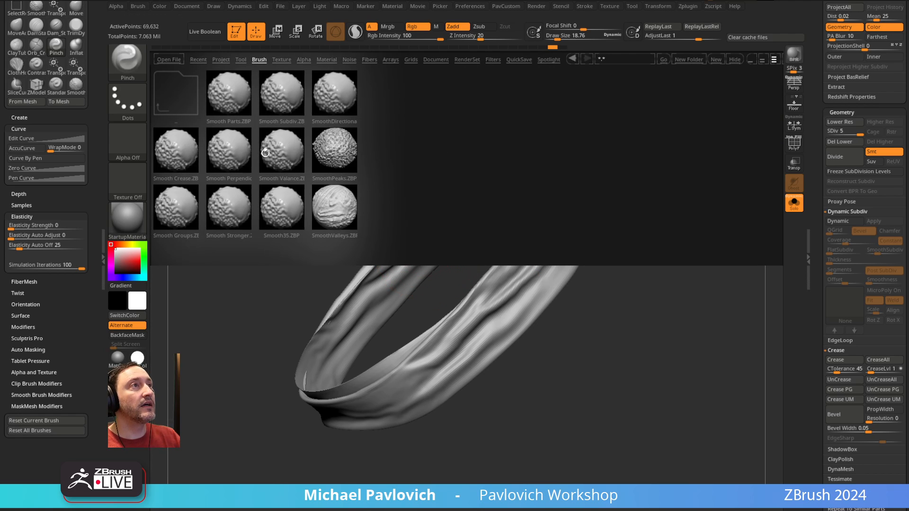
double_click(330, 89)
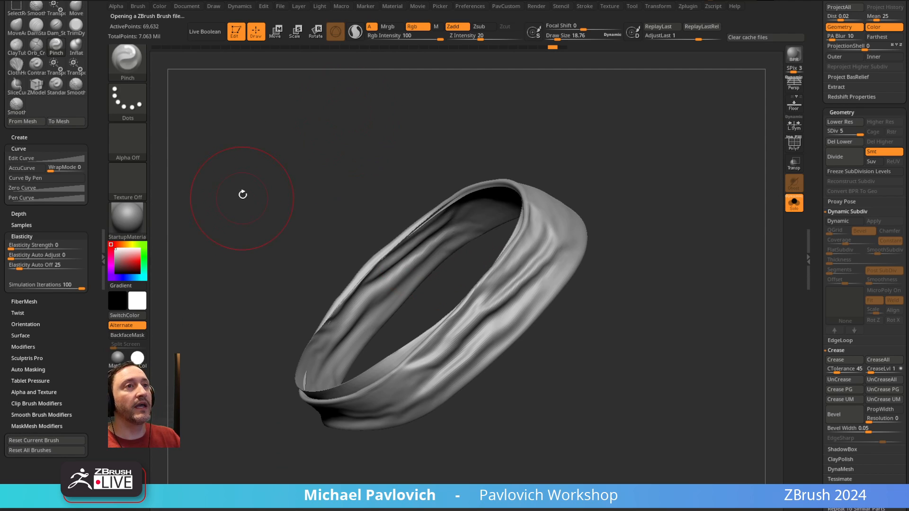
- Expand the brush's Samples settings and dock the Stroke settings above the Brush settings
left_click(60, 224)
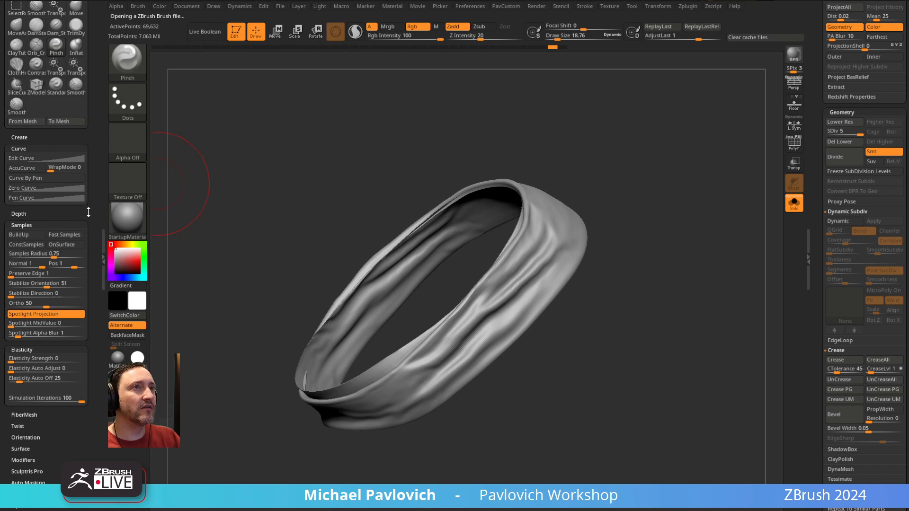
left_click(576, 7)
mouse_move(580, 15)
left_mouse_down()
mouse_move(14, 29)
mouse_move(66, 47)
left_mouse_up()
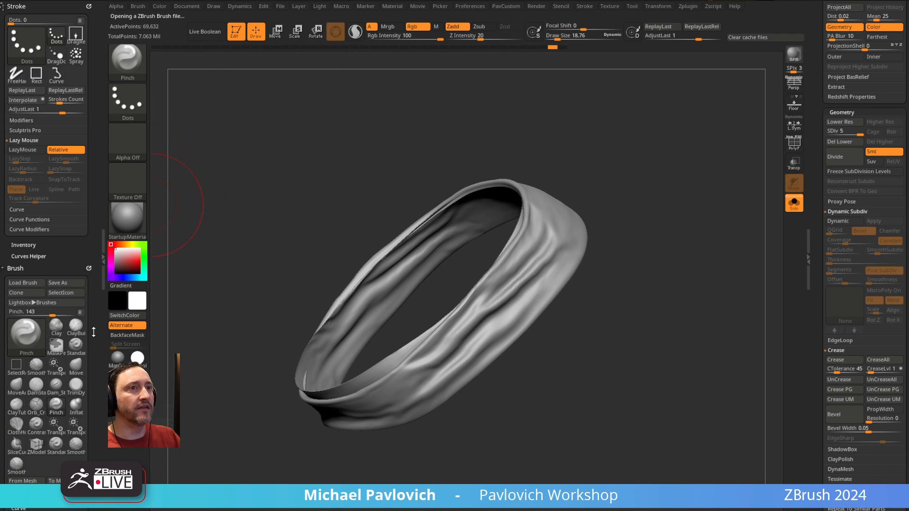
- Compare the Smooth and SmoothDirectional brushes by switching between them and examining their intensity, backface masking and sampling settings
left_click(36, 367)
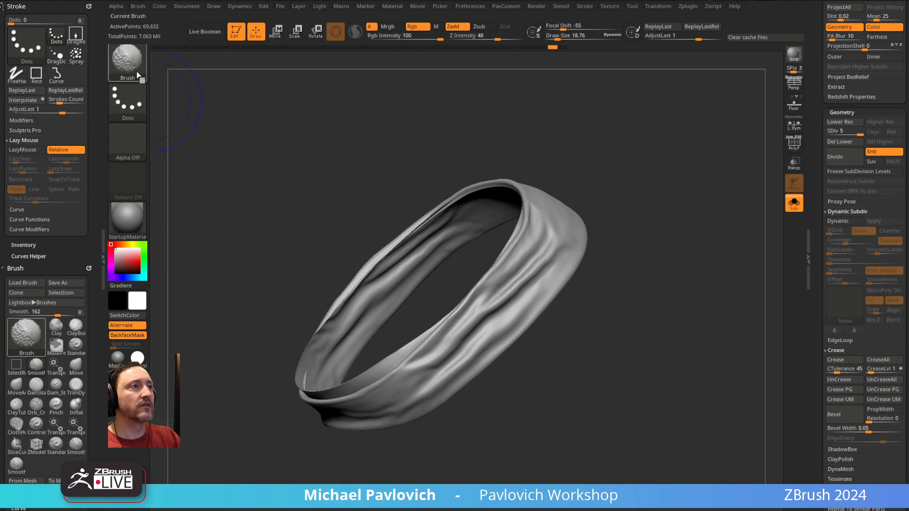
left_click(136, 73, "shift")
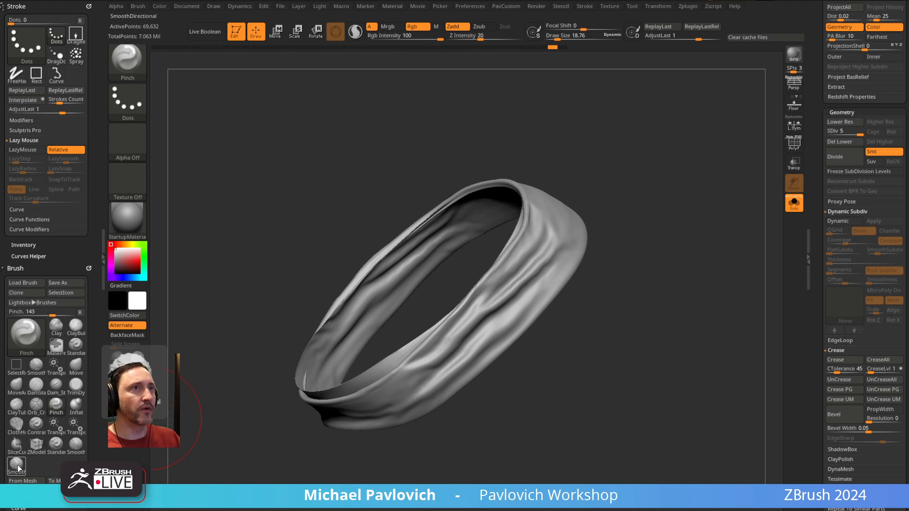
left_click_drag(72, 433, 72, 150)
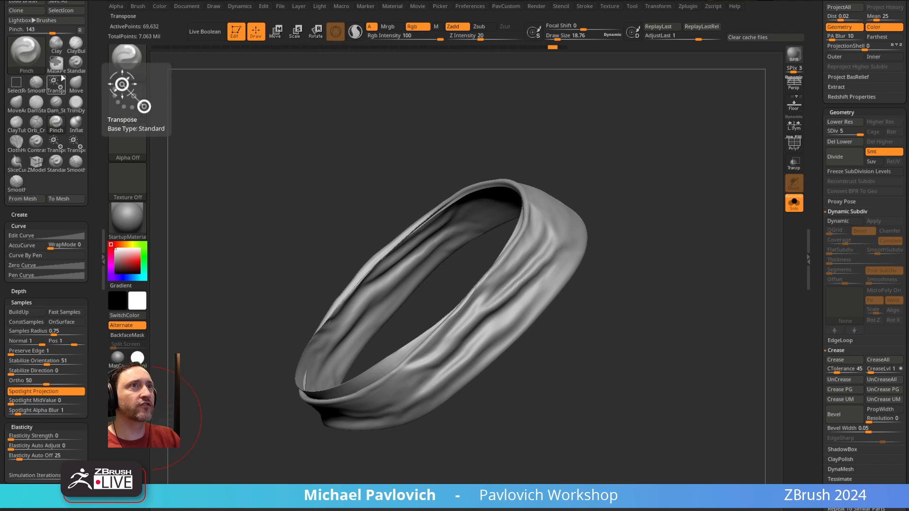
left_click(37, 86)
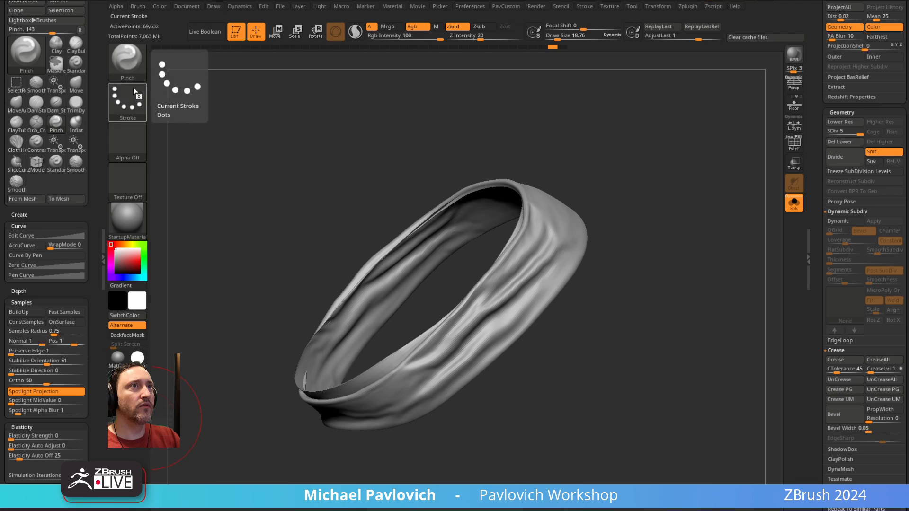
left_click(18, 180)
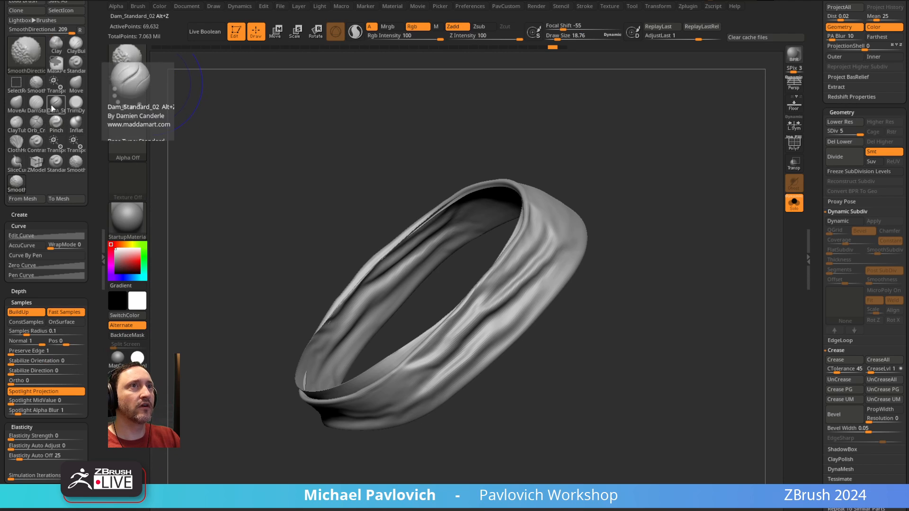
left_click(21, 147)
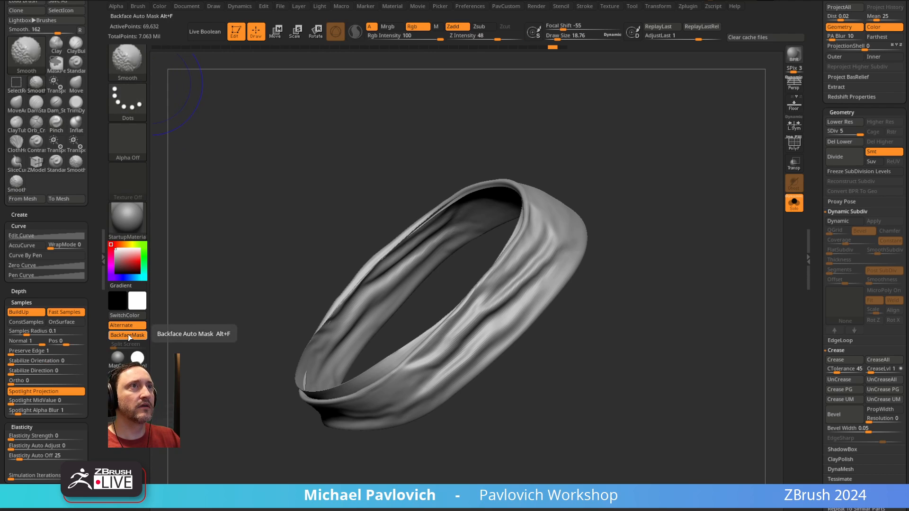
left_click(16, 181)
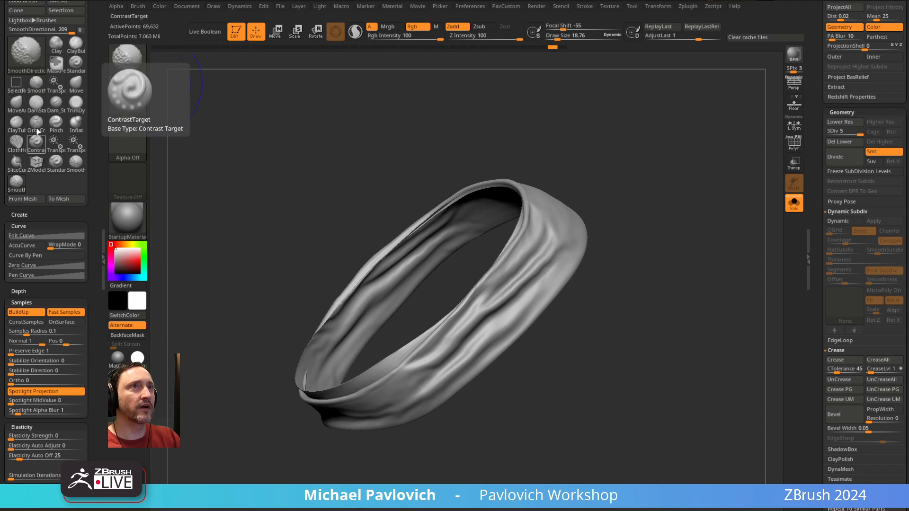
left_click(18, 164)
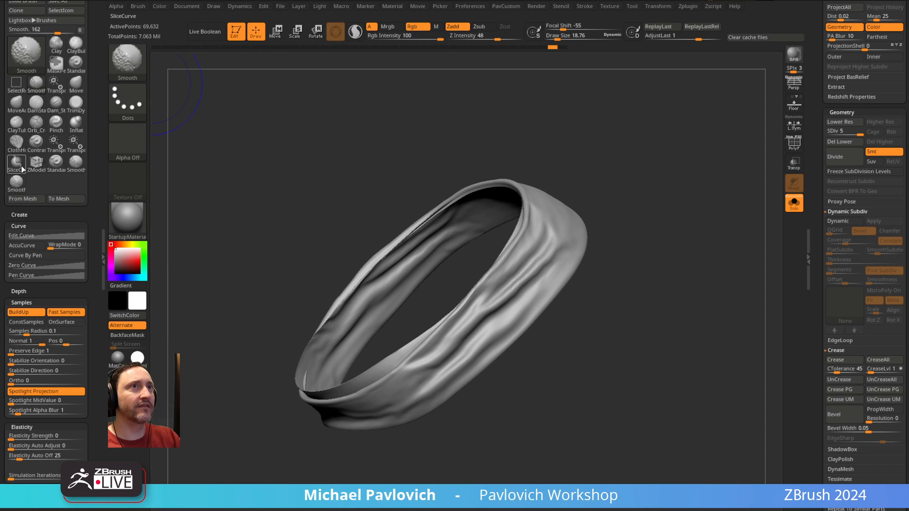
left_click(18, 182)
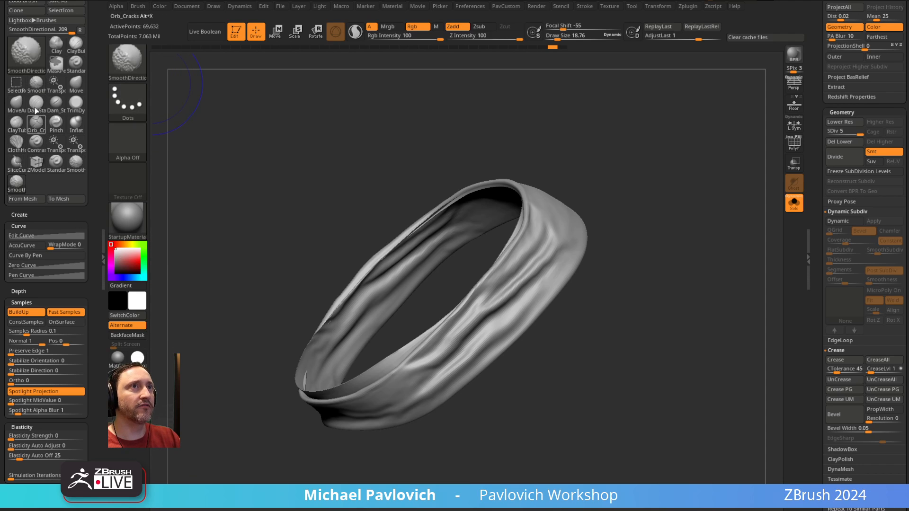
- Check the SmoothDirectional brush's Depth settings and collapse them again to examine its sampling and elasticity options
left_click_drag(79, 277, 71, 173)
left_click(23, 185)
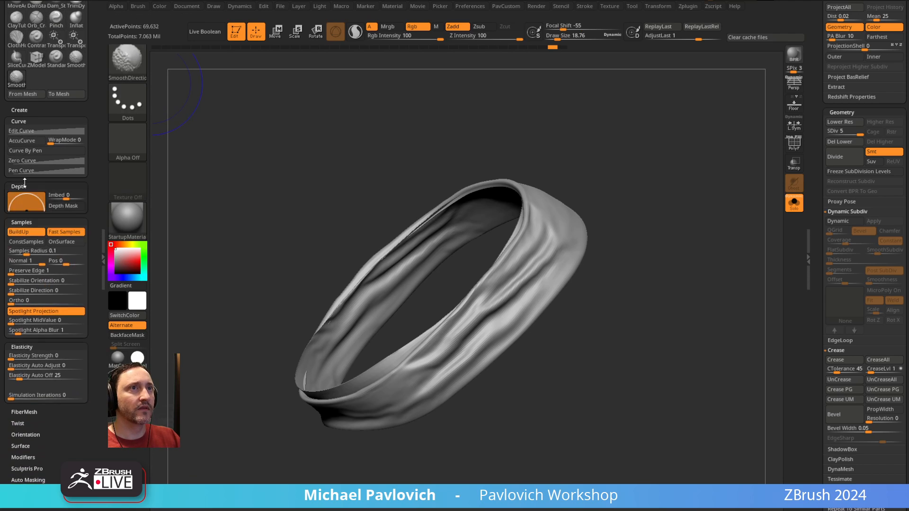
left_click(22, 185)
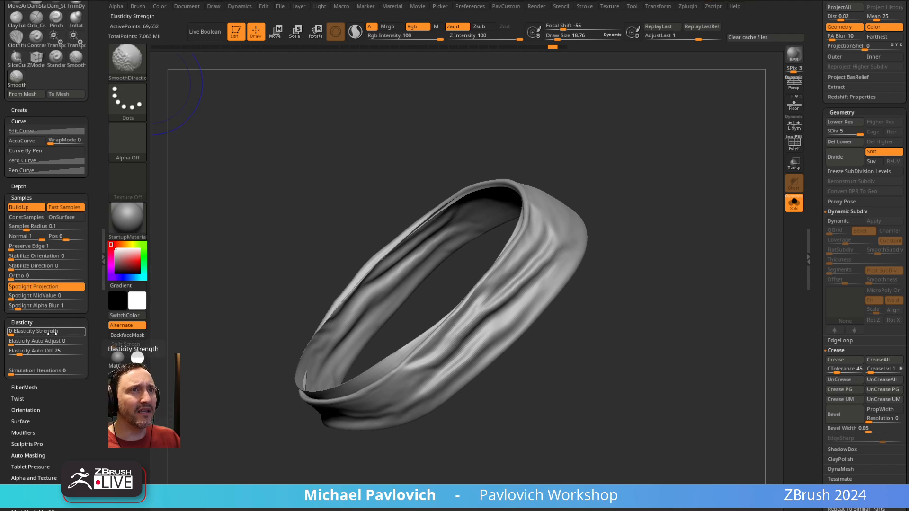
- Compare the Orientation and Surface settings of the SmoothDirectional and Smooth brushes, collapsing the Elasticity settings
left_click(38, 322)
left_click(26, 355)
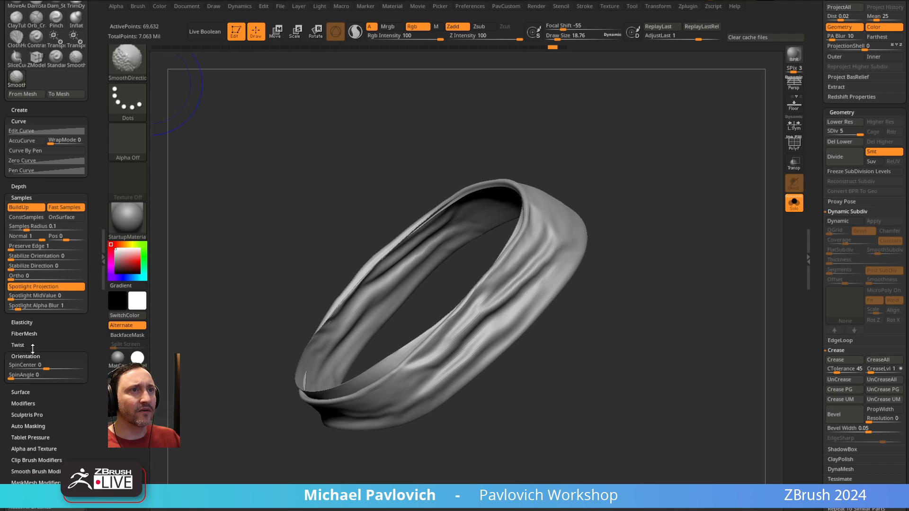
left_click(25, 354)
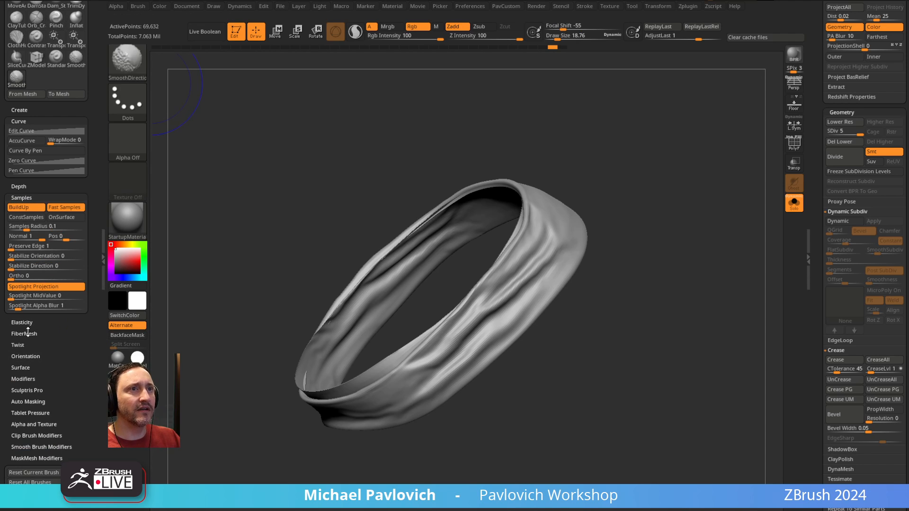
left_click(27, 355)
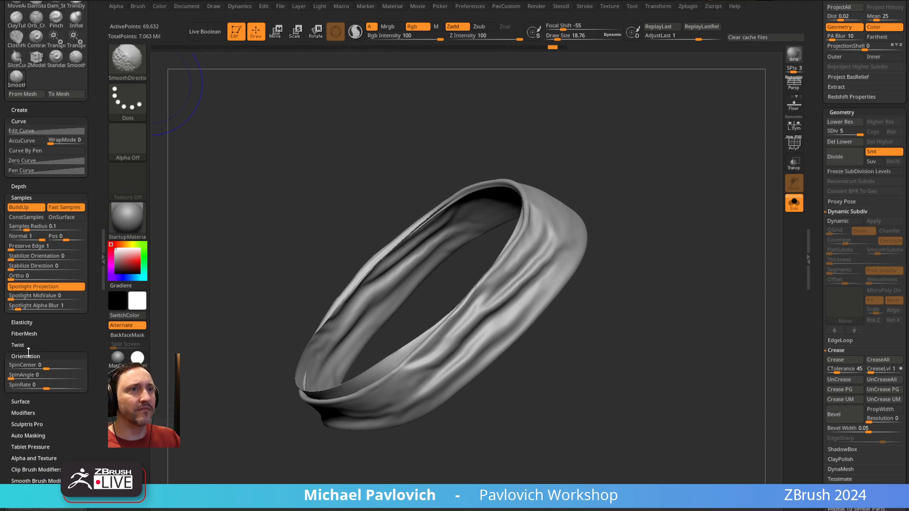
left_click(21, 401)
scroll(98, 62, "up", 3)
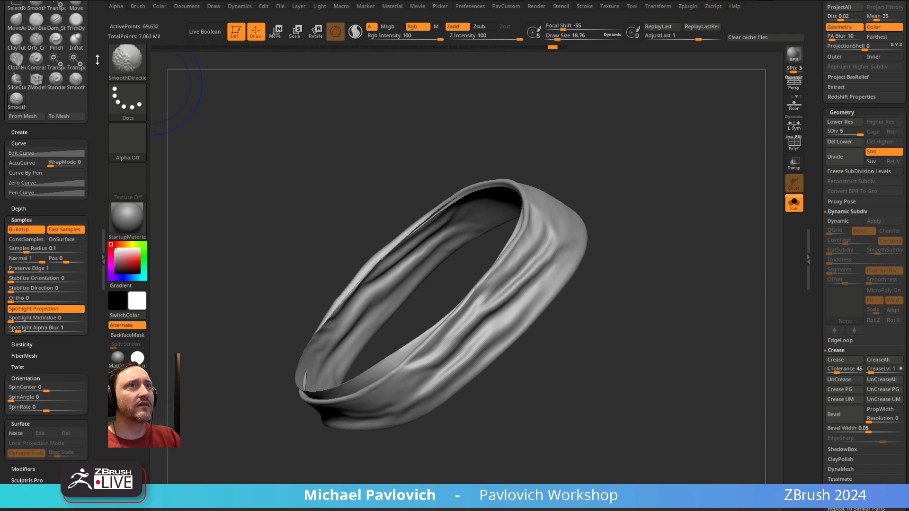
left_click(41, 11)
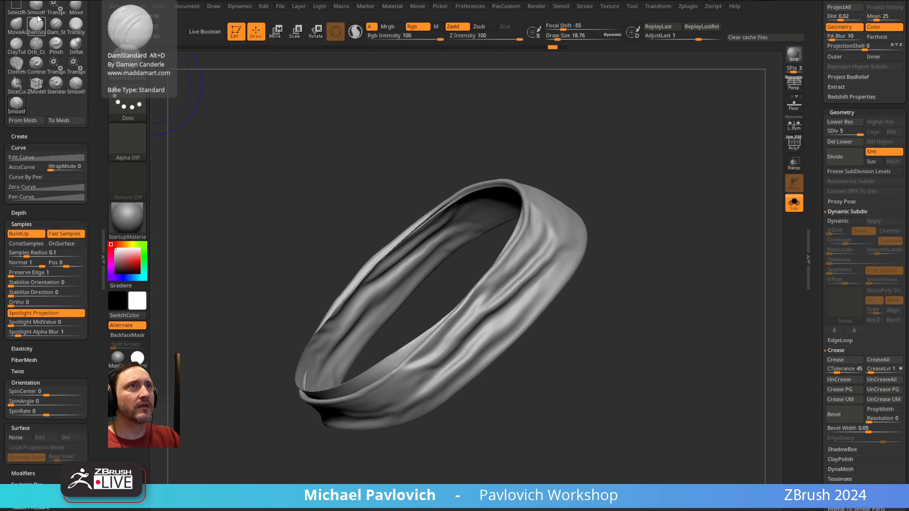
left_click_drag(44, 381, 44, 318)
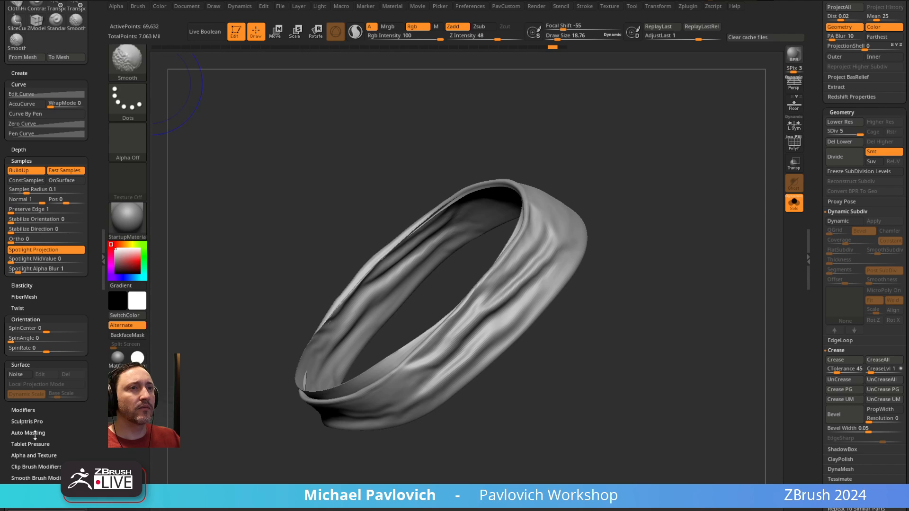
- Compare the Modifiers settings of the Smooth and SmoothDirectional brushes, collapsing the Samples, Orientation and Surface settings
left_click(35, 411)
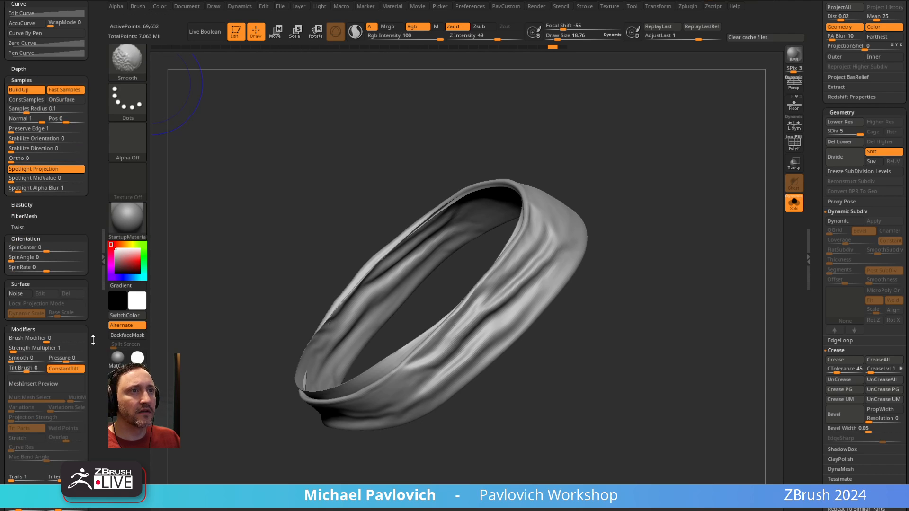
left_click(27, 83)
left_click(25, 126)
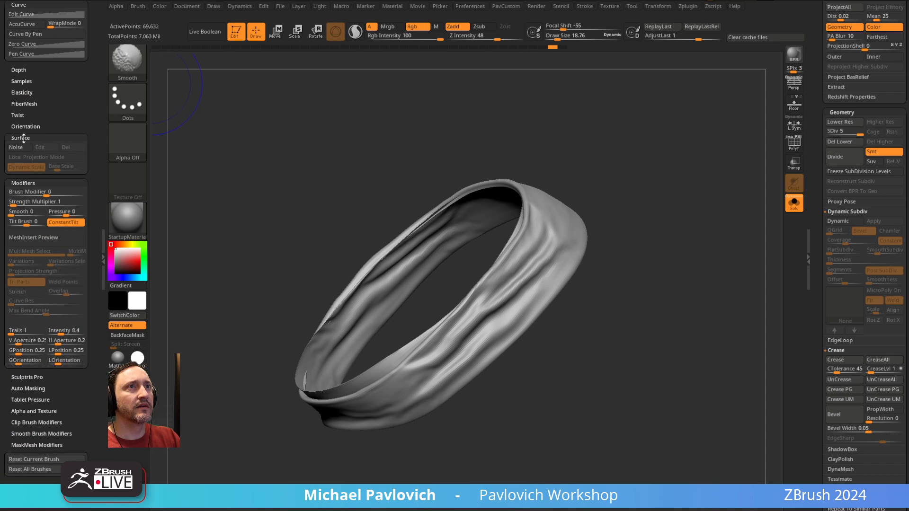
left_click(28, 138)
mouse_move(34, 12)
left_mouse_down()
mouse_move(35, 99)
mouse_move(49, 121)
mouse_move(55, 189)
left_mouse_up()
left_click(36, 93)
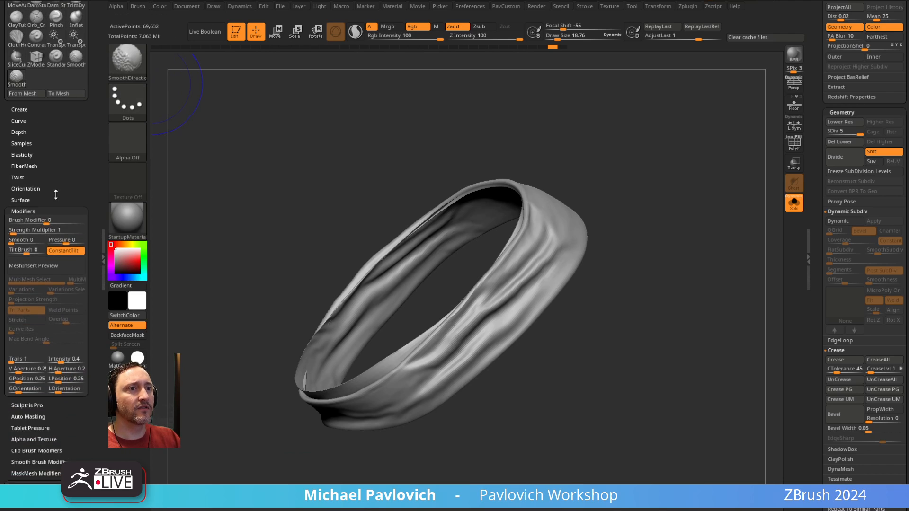
scroll(55, 194, "down", 3)
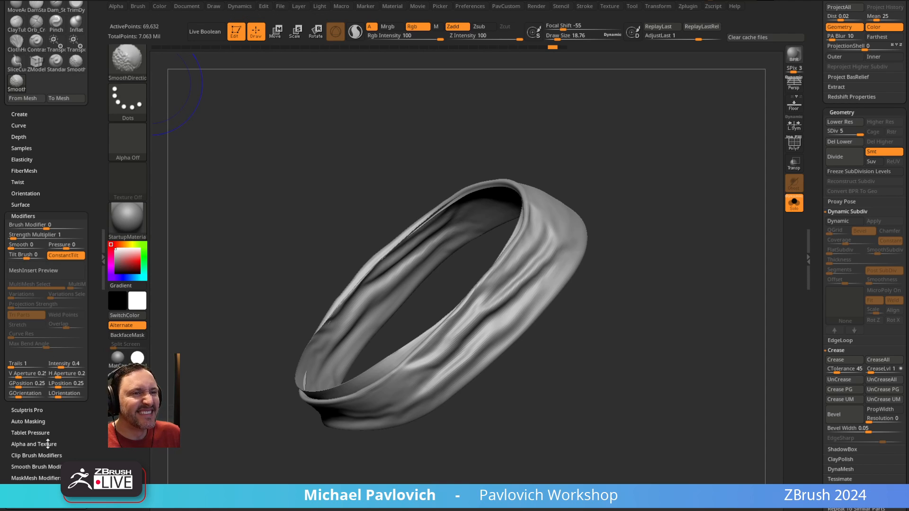
- Compare the Smooth Brush Modifiers of SmoothDirectional and Smooth, checking the Weighted Smooth Mode of each brush
left_click(48, 463)
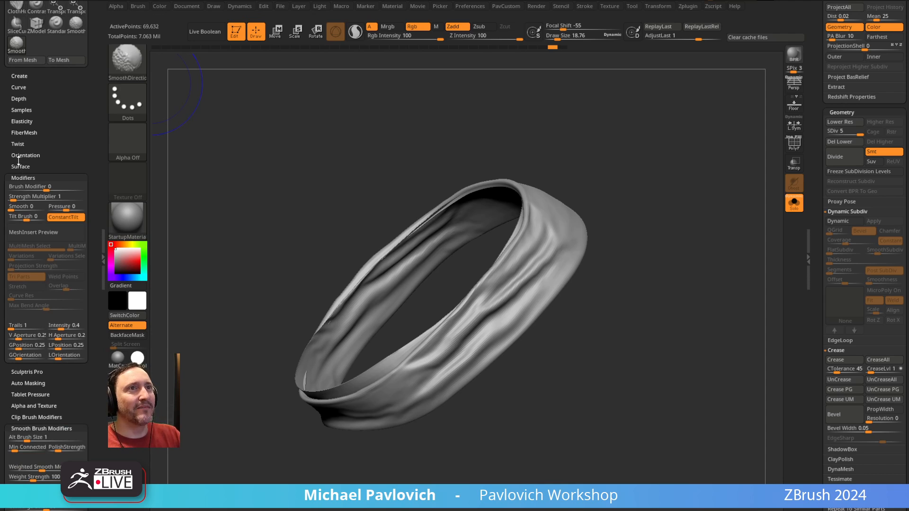
left_click(23, 177)
scroll(57, 155, "up", 4)
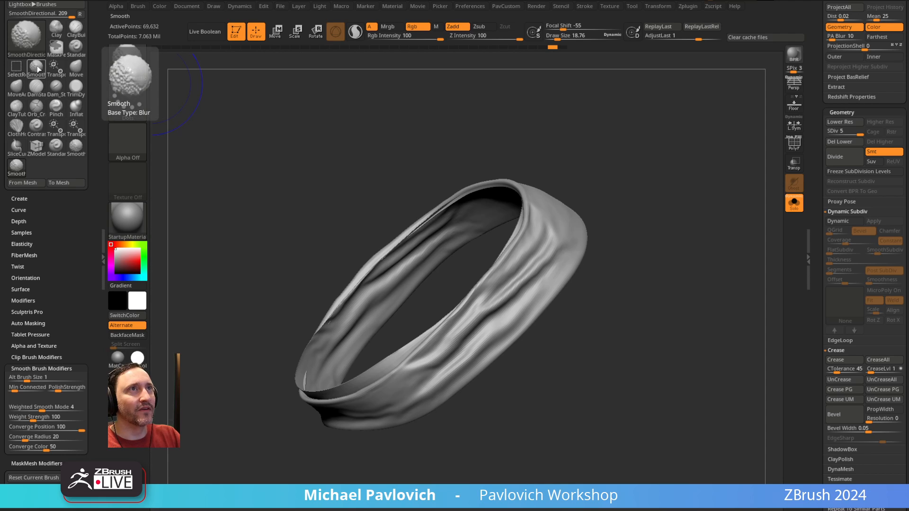
left_click(17, 165)
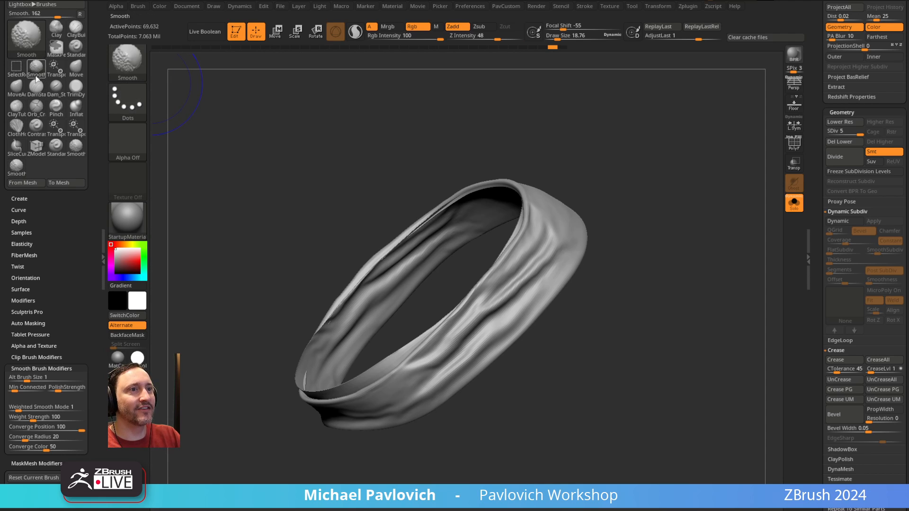
left_click(14, 167)
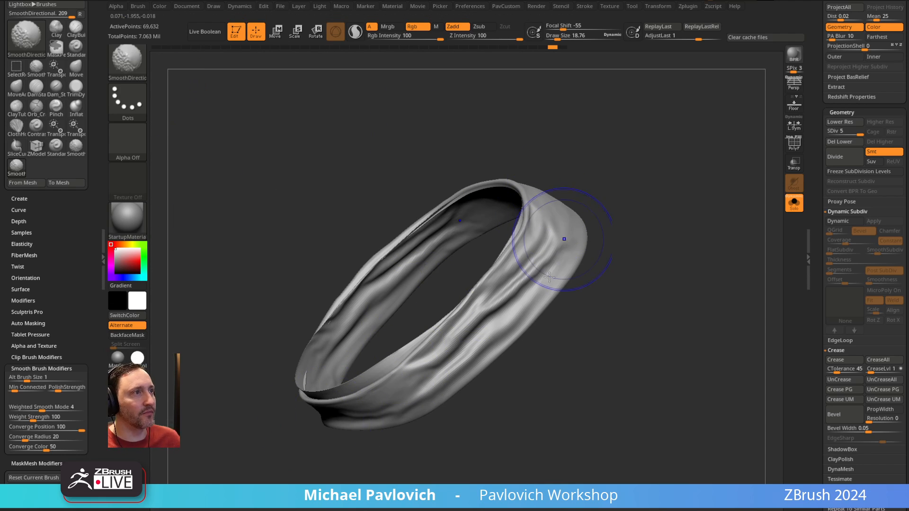
- Set the SmoothDirectional brush's Weighted Smooth Mode to 1
mouse_move(615, 198)
left_mouse_down()
mouse_move(663, 211)
mouse_move(639, 189)
mouse_move(654, 212)
left_mouse_up()
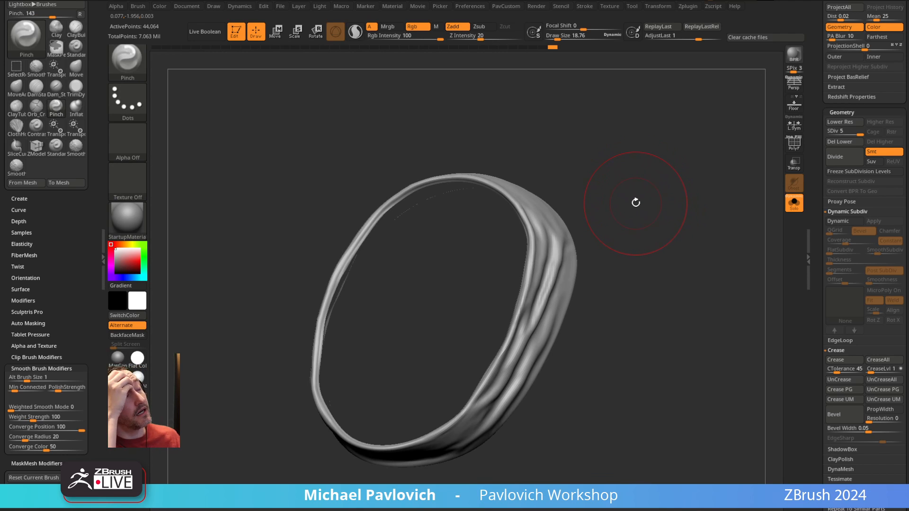
key("shift")
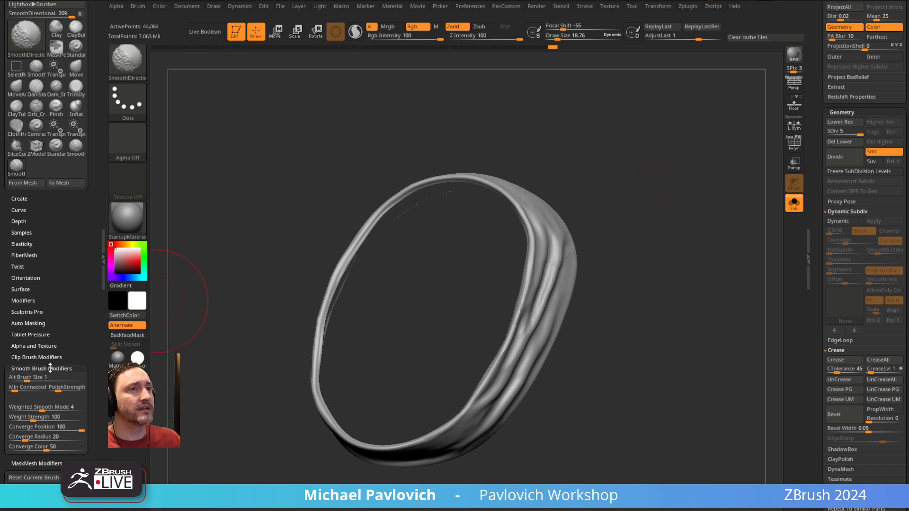
left_click(50, 367, "shift")
left_click(51, 365, "shift")
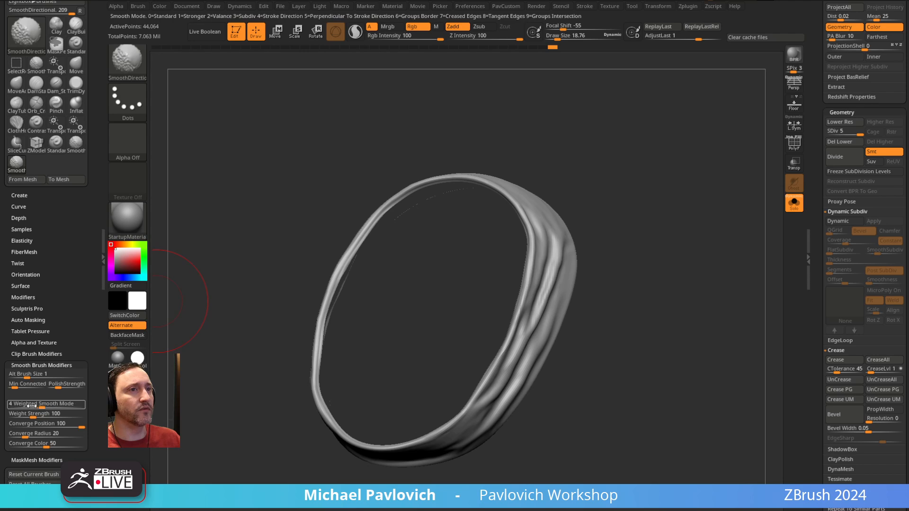
left_click_drag(29, 405, 10, 405, "shift")
- Unhide the whole band, display its PolyFrame and isolate the inner surface polygroup
mouse_move(604, 244)
left_mouse_down()
mouse_move(671, 246)
mouse_move(657, 227)
mouse_move(596, 251)
mouse_move(672, 237)
left_mouse_up()
left_click(657, 250, "ctrl+shift")
left_click(793, 142)
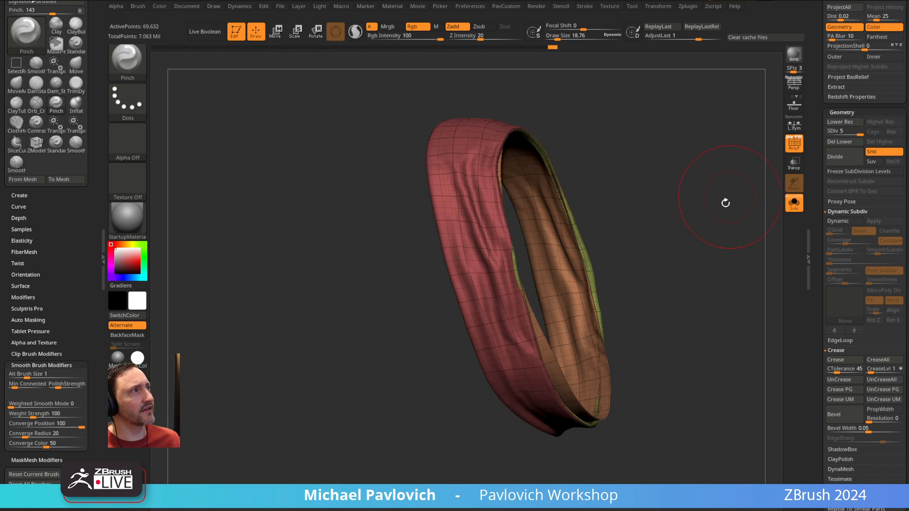
left_click_drag(724, 201, 555, 268)
left_click_drag(611, 287, 598, 290)
left_click(536, 305, "ctrl+shift")
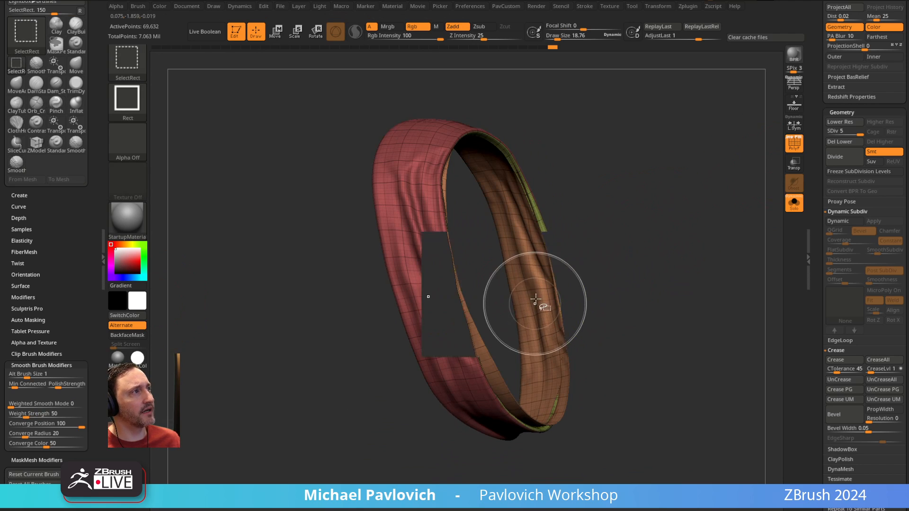
- Polish the isolated inner surface by features at subdivision level 2 and show the whole band again
key("2")
left_click_drag(858, 133, 819, 132)
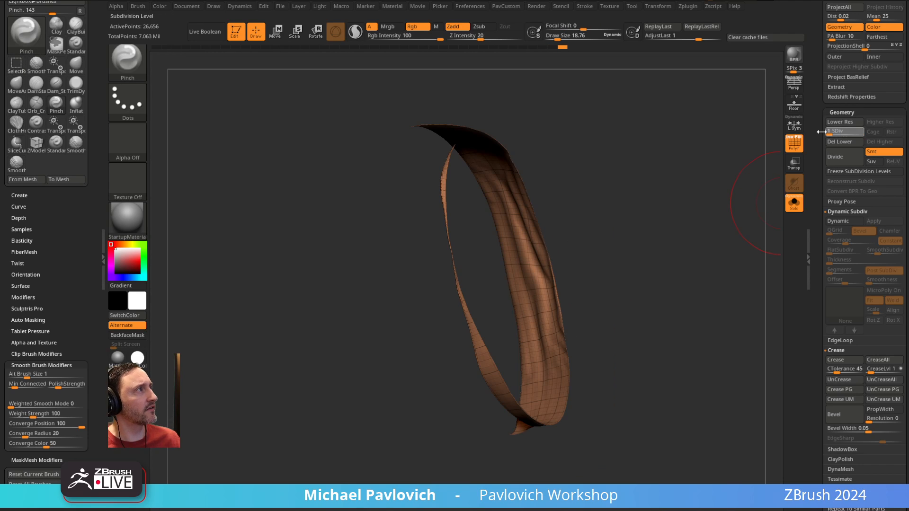
key("2")
key("d")
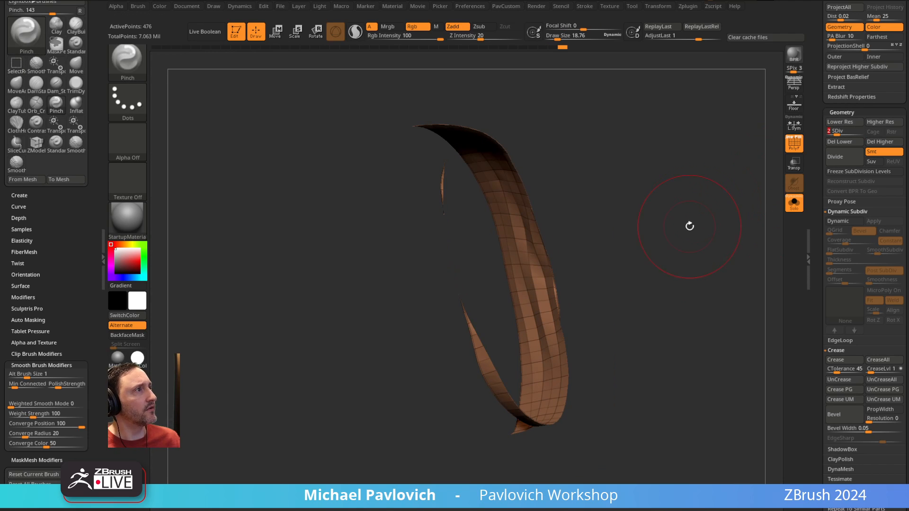
key("2")
left_click(661, 221)
left_click(659, 222)
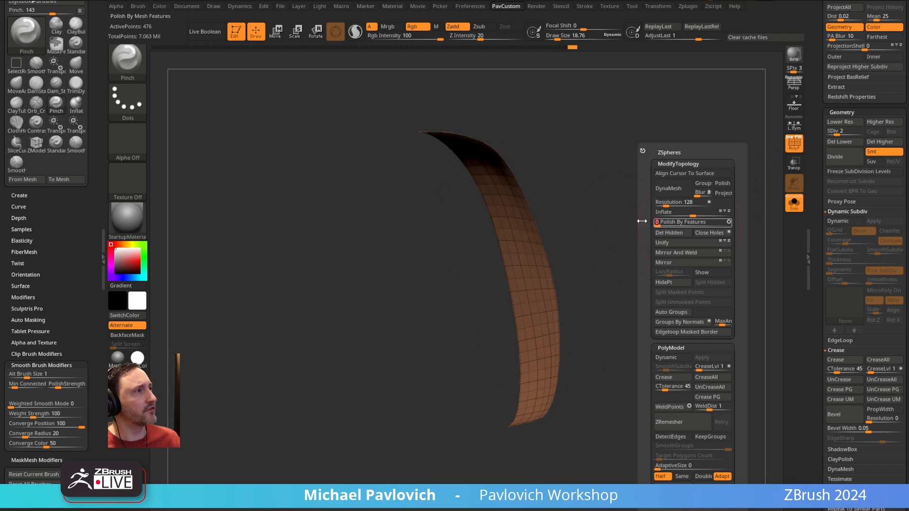
left_click(658, 211, "ctrl+shift")
left_click_drag(658, 211, 644, 223, "shift")
left_click_drag(604, 265, 774, 170)
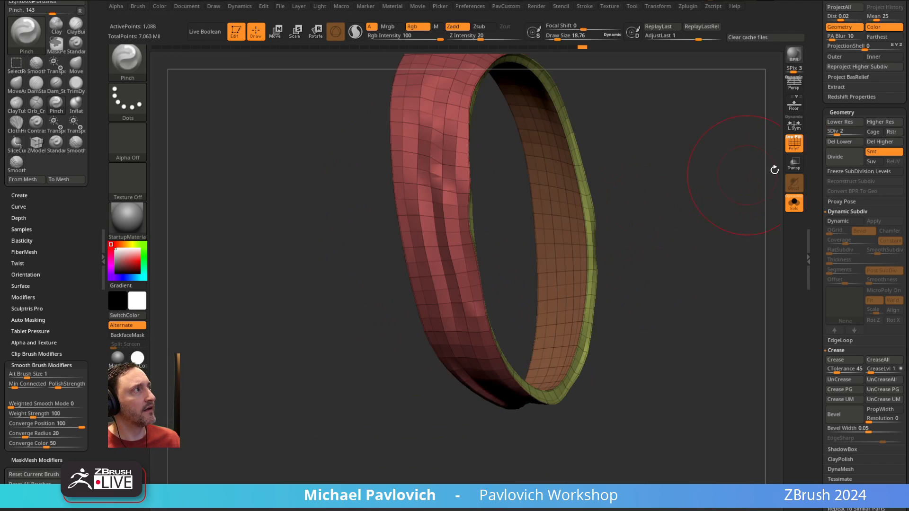
- Smooth the band's lower rim with SmoothDirectional at subdivision level 4 and return to level 5
left_click_drag(836, 133, 852, 132)
key("1")
key("shift")
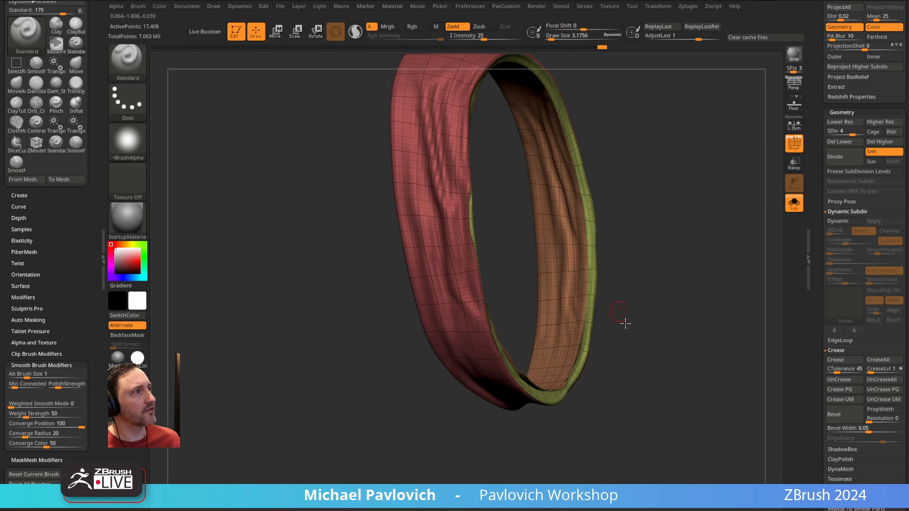
left_click_drag(624, 320, 554, 397)
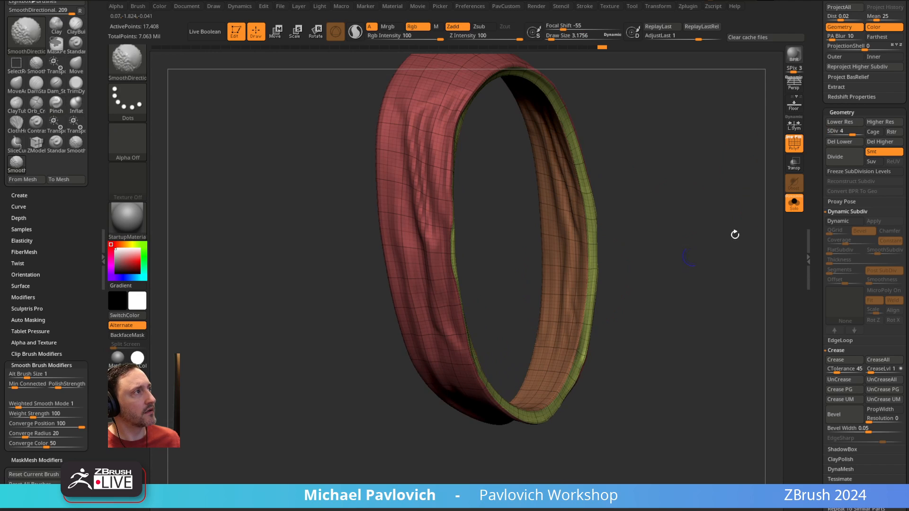
key("d")
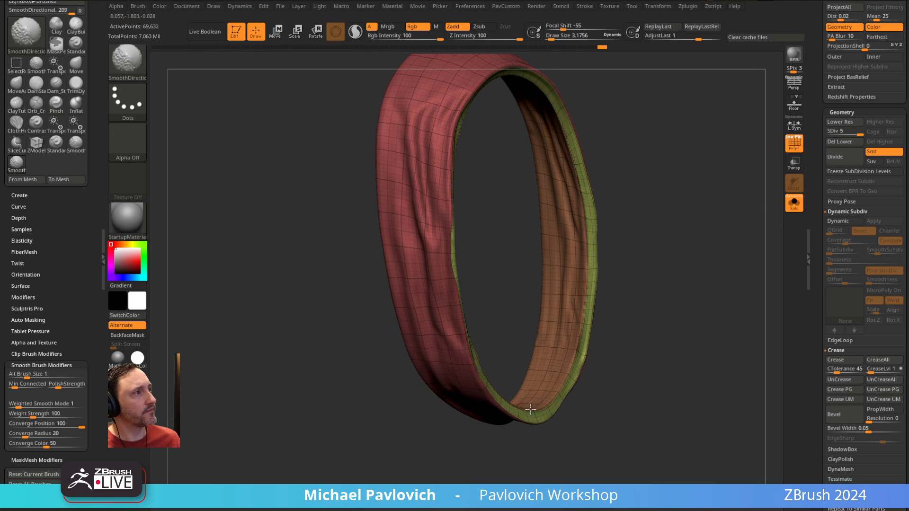
- Hide the PolyFrame and turn off Solo to inspect the band around the creature's face
left_click_drag(655, 155, 783, 143)
left_click(794, 142)
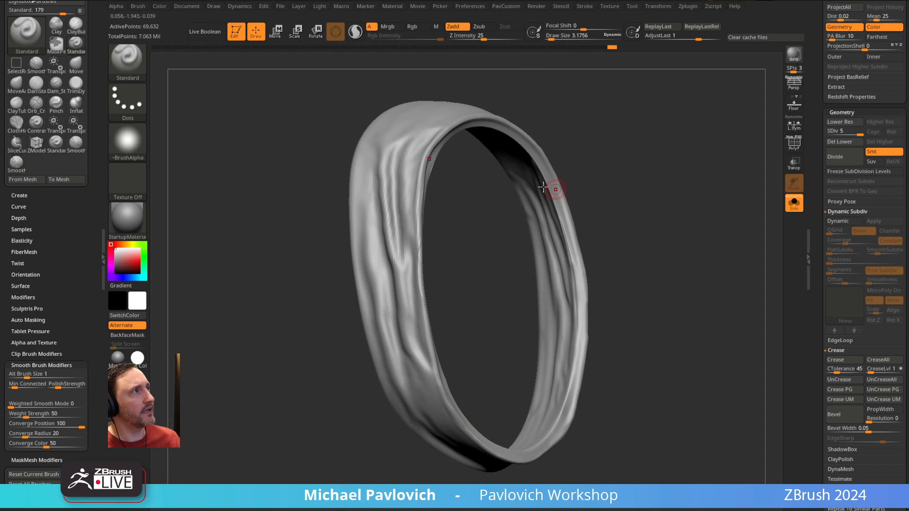
left_click_drag(609, 199, 682, 265)
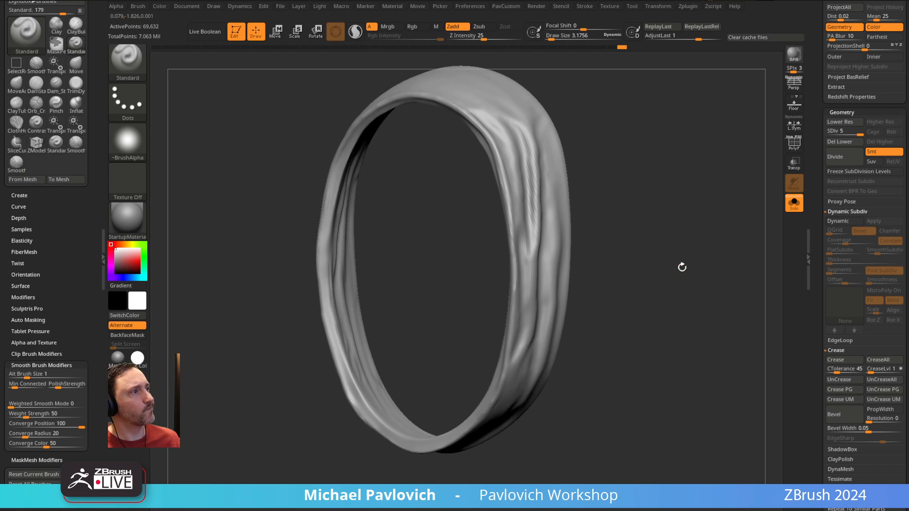
left_click(793, 203)
mouse_move(588, 250)
right_mouse_down("ctrl")
mouse_move(507, 249)
mouse_move(535, 248)
right_mouse_up("ctrl")
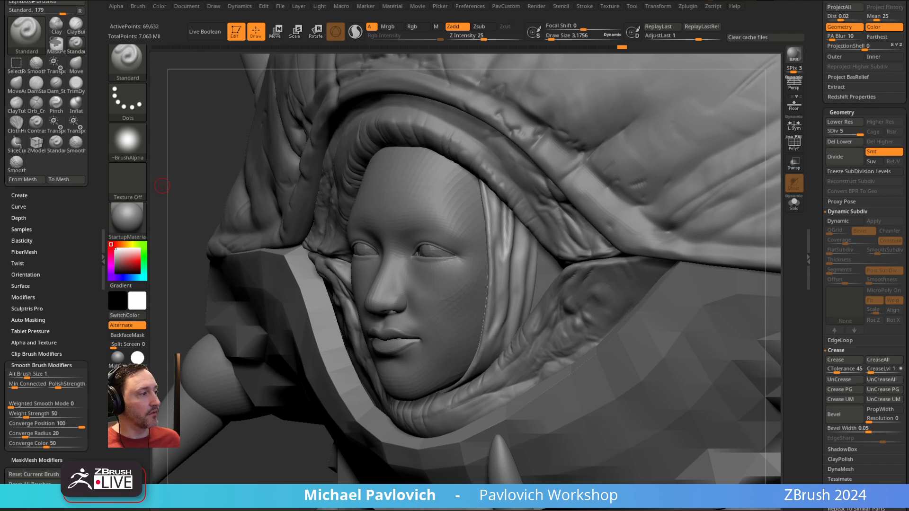
- Switch to the browser, search the YouTube channel for "thick skin" and look through the videos
key("alt+Tab")
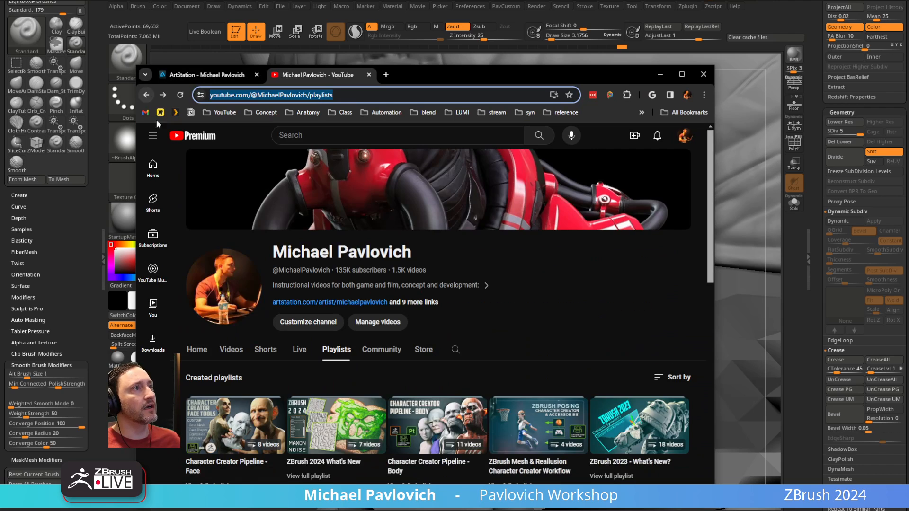
left_click(455, 349)
type("thick skin")
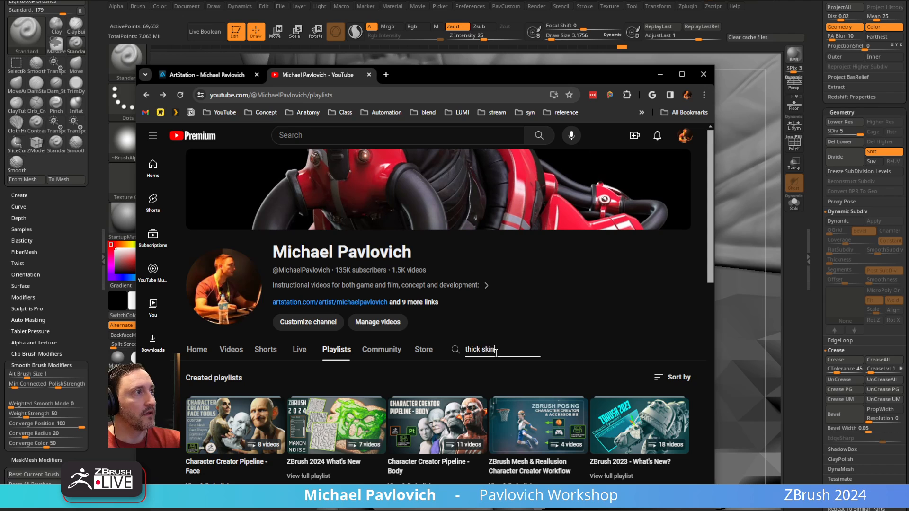
key("Return")
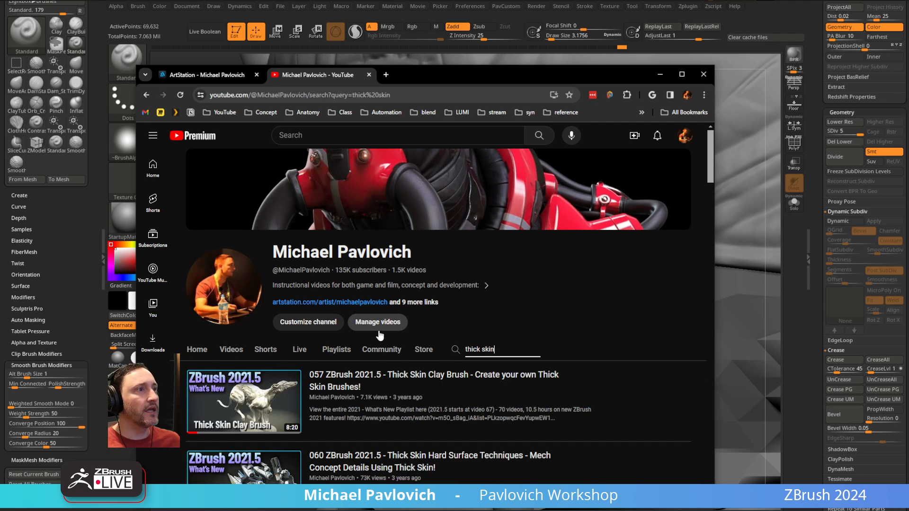
scroll(455, 241, "down", 3)
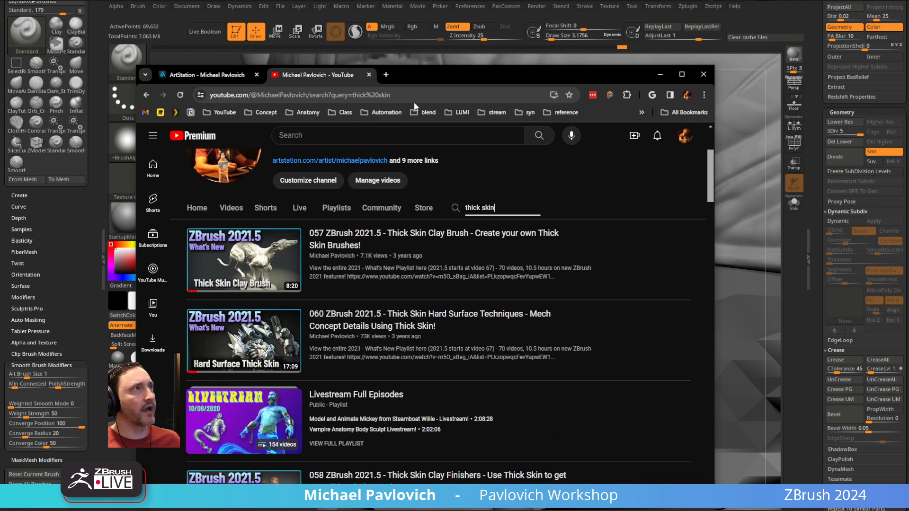
key("ctrl+l")
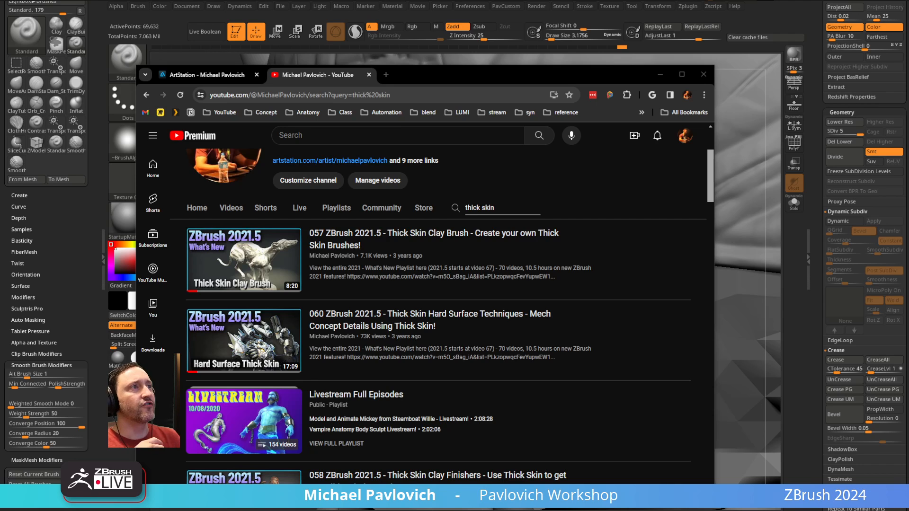
left_click_drag(408, 79, 162, 185)
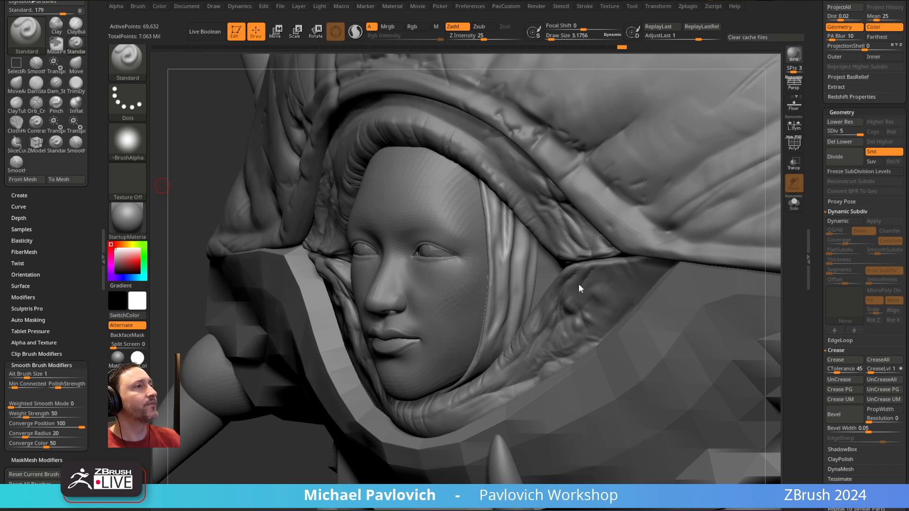
- Inspect the whole creature from the front and at an angle, and reduce the brush's draw size to about 24.5
key("f")
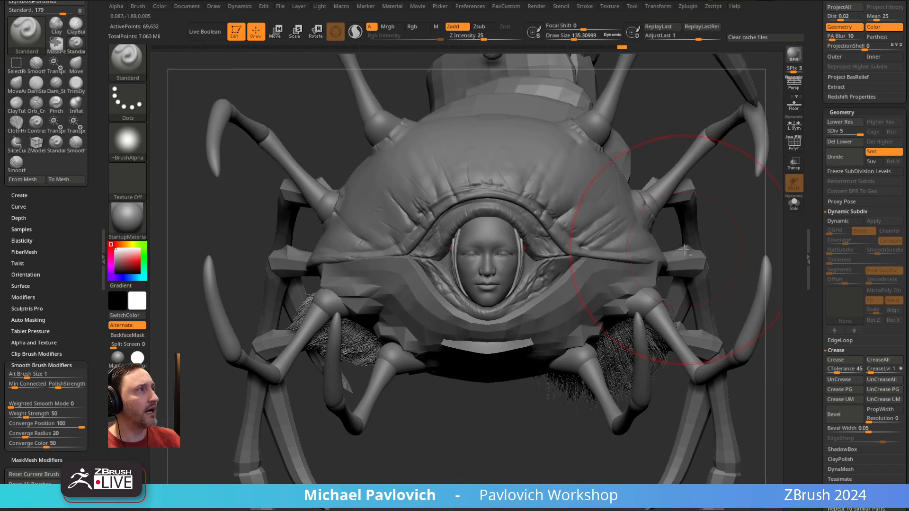
mouse_move(716, 249)
left_mouse_down()
mouse_move(706, 244)
mouse_move(607, 280)
left_mouse_up()
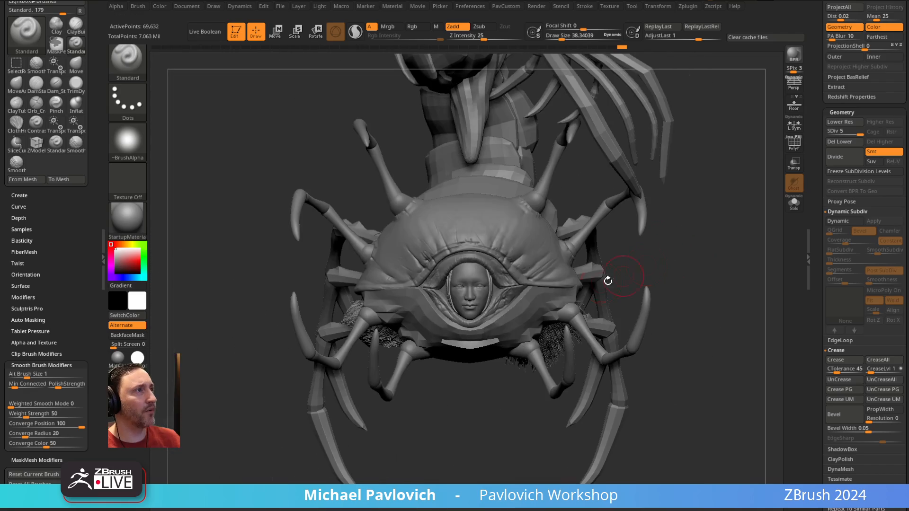
key("s")
left_click_drag(514, 301, 511, 301)
mouse_move(606, 269)
left_mouse_down()
mouse_move(636, 248)
mouse_move(719, 229)
mouse_move(701, 244)
mouse_move(675, 243)
mouse_move(691, 245)
left_mouse_up()
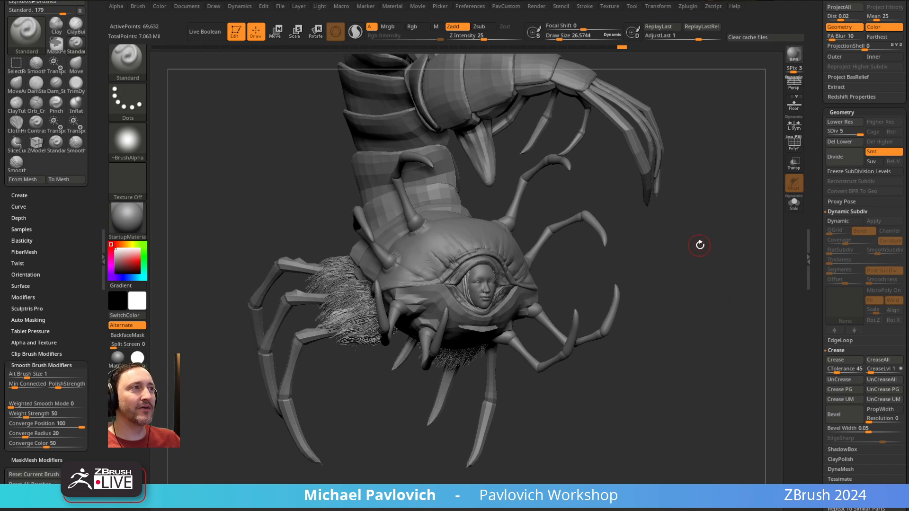
left_click_drag(695, 236, 689, 263, "alt")
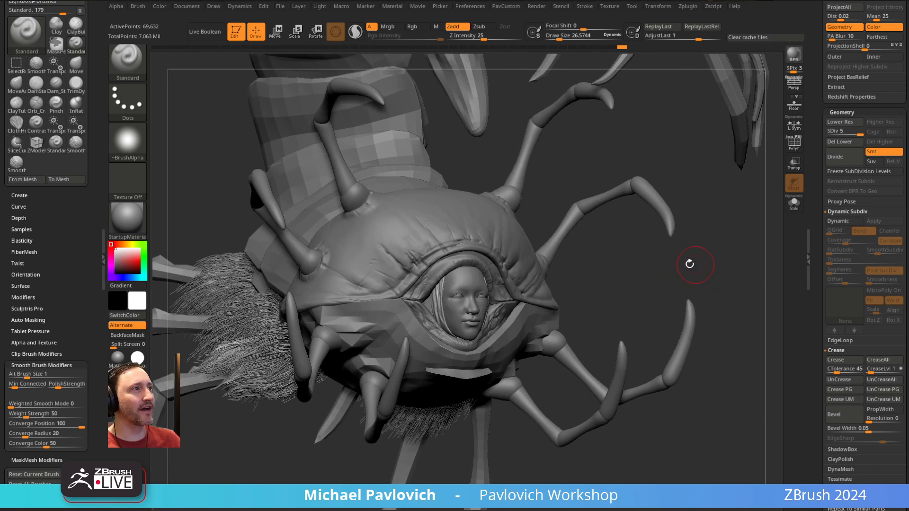
key("s")
left_click(498, 291)
- Make the CC_Base_Upper_Teeth subtool the active one
left_click_drag(816, 162, 815, 340)
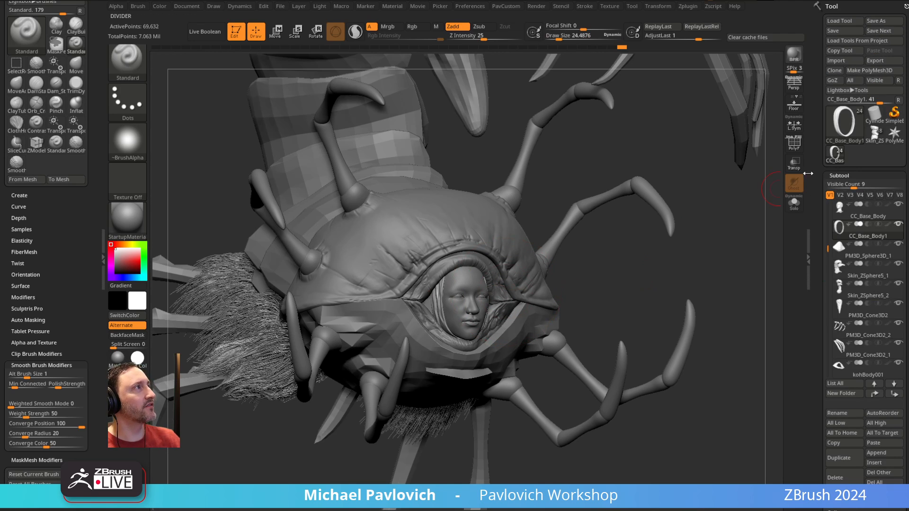
scroll(871, 227, "up", 3)
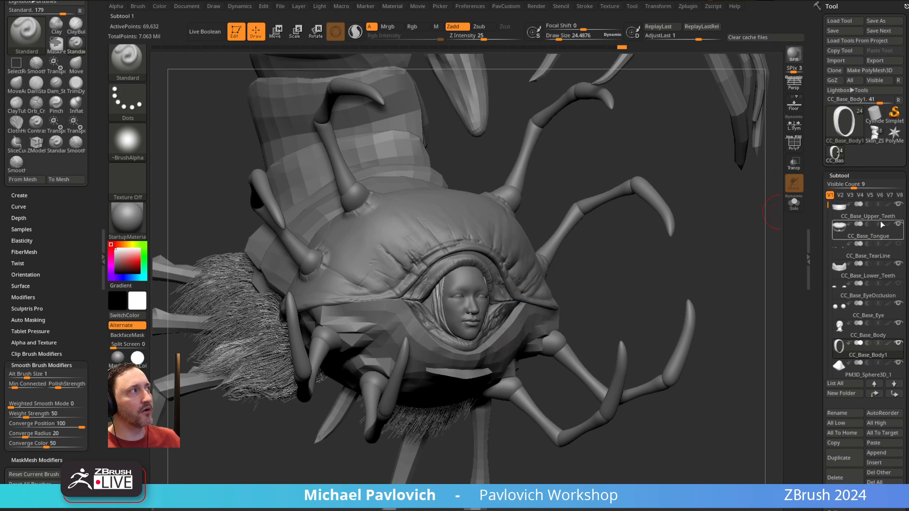
left_click(869, 211)
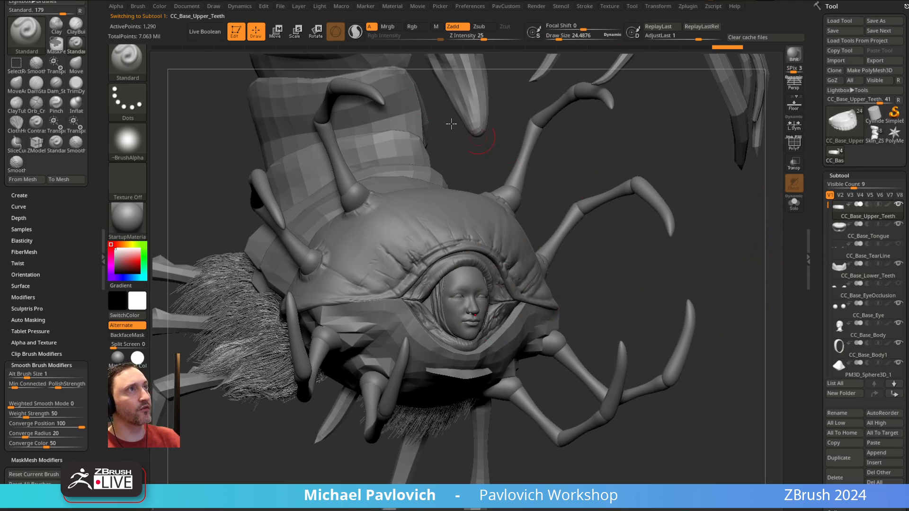
- Save the current project to disk
left_click(280, 6)
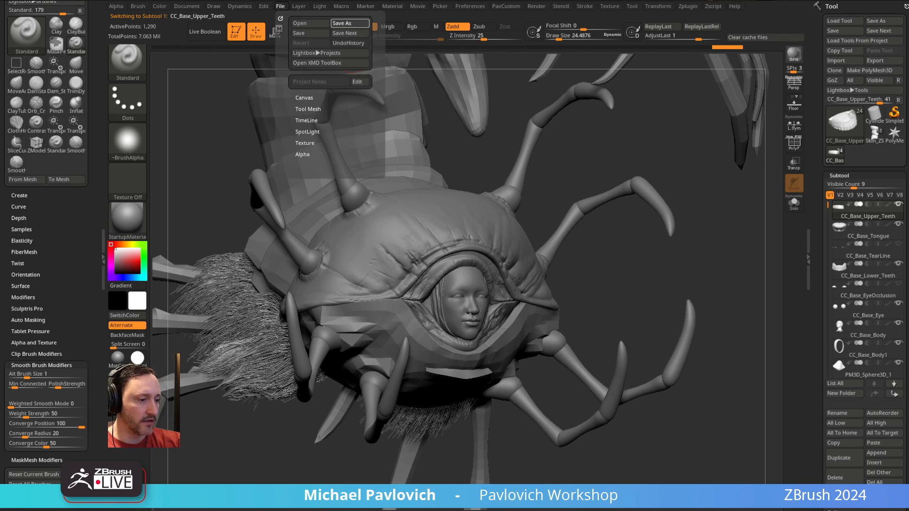
key("ctrl+s")
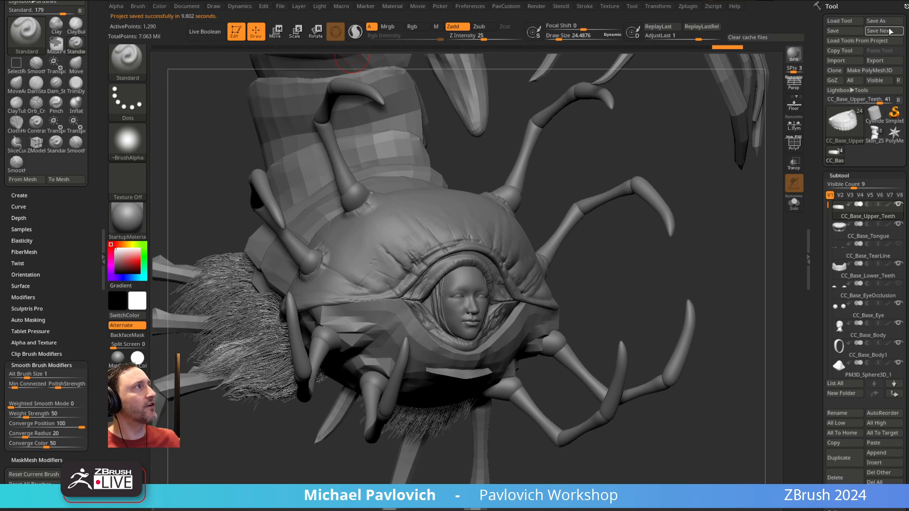
left_click(281, 6)
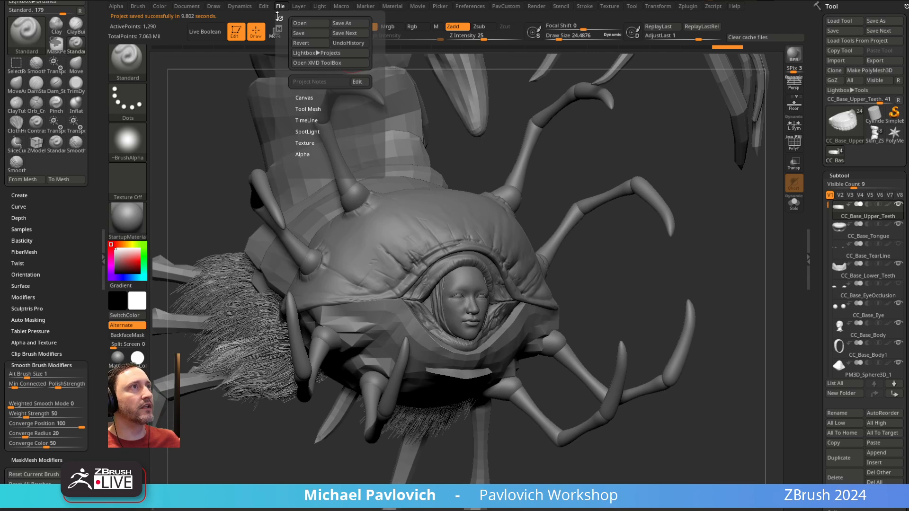
left_click(391, 6)
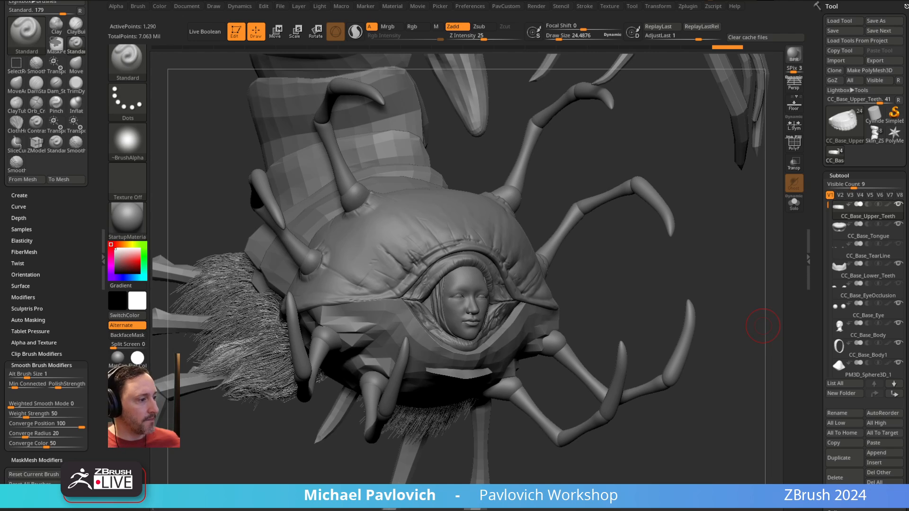
- Switch to the browser, search Google for "baboon head" and look through the image results for head references
left_click_drag(662, 508, 546, 55)
scroll(465, 286, "down", 1)
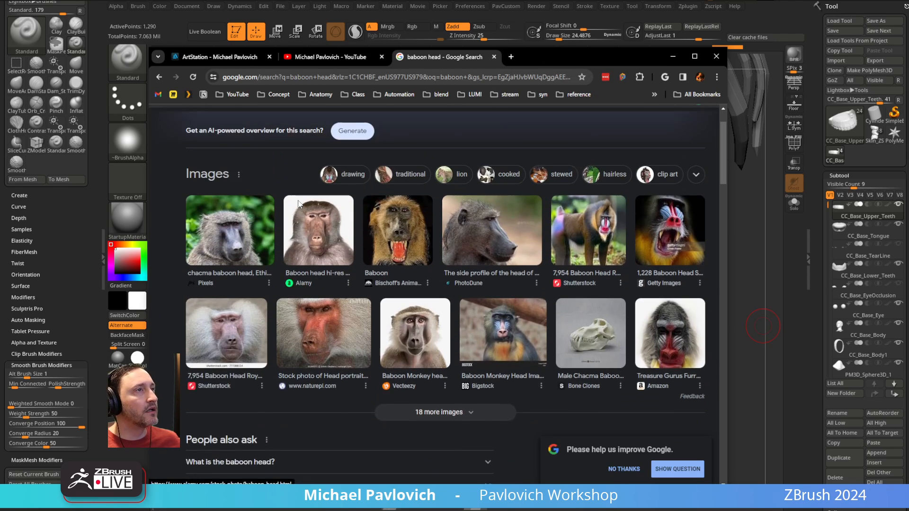
scroll(240, 179, "up", 1)
left_click(202, 155)
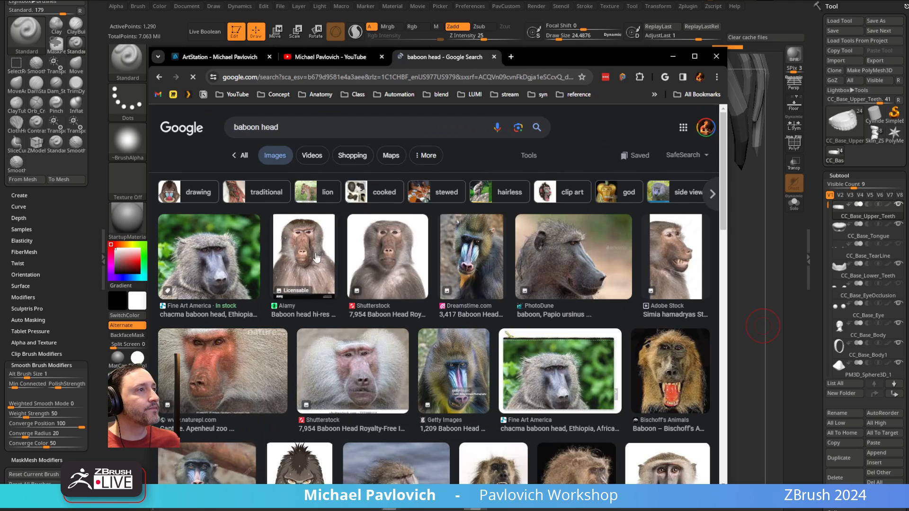
scroll(317, 256, "down", 2)
scroll(317, 257, "down", 2)
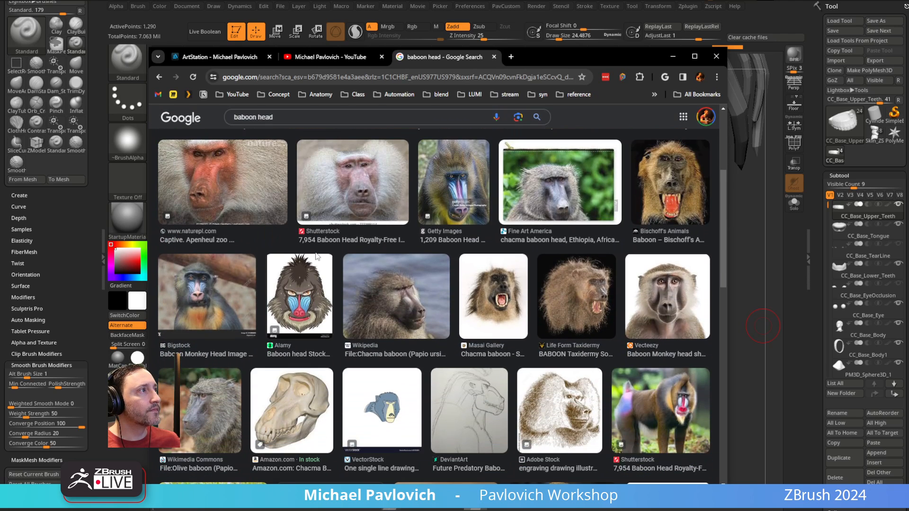
scroll(330, 257, "down", 3)
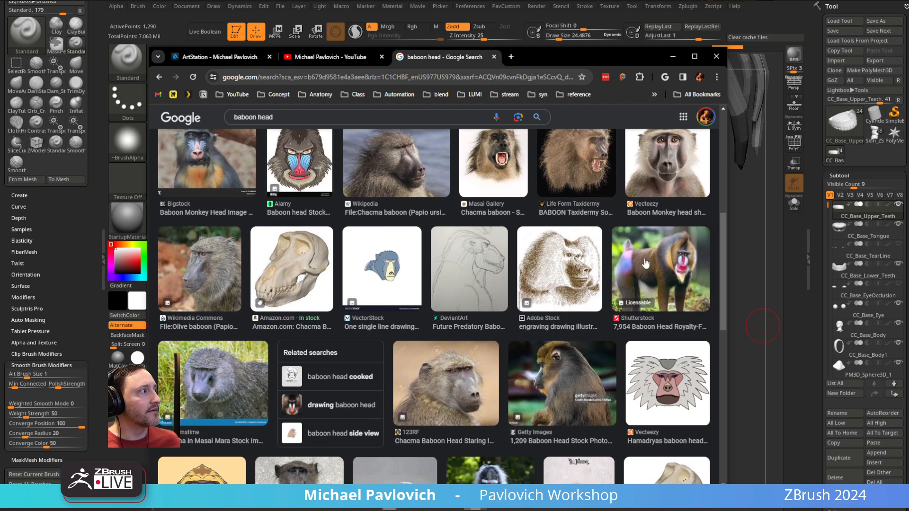
- Enlarge the reference picture of the roaring creature, examine its open mouth and fangs, and move it out of the way
left_click(762, 326)
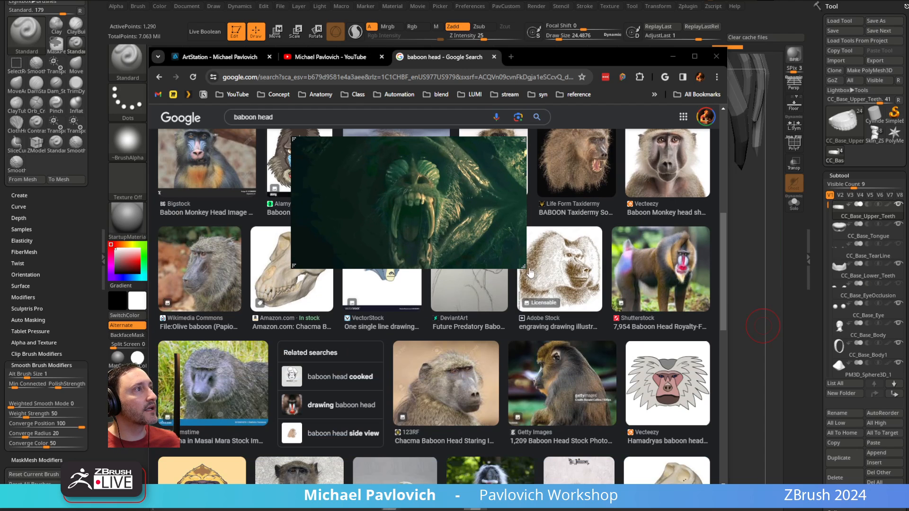
left_click_drag(530, 275, 833, 480)
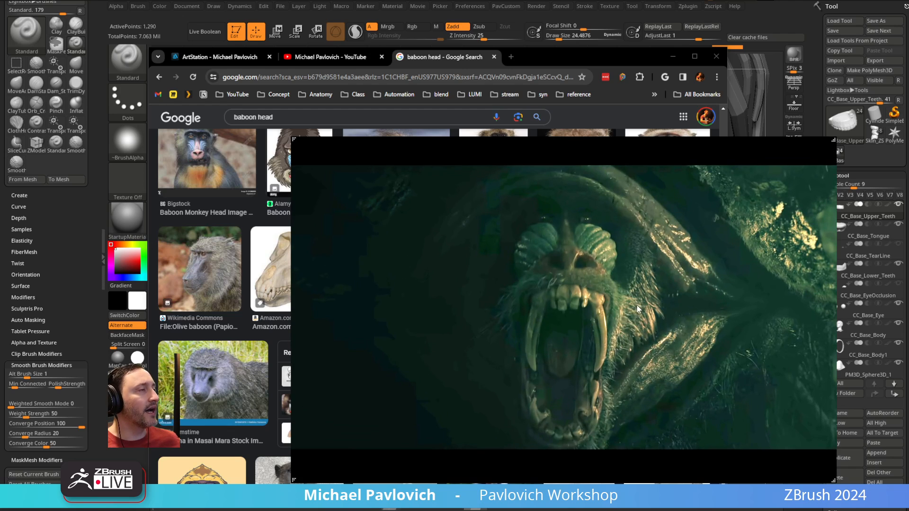
left_click_drag(569, 306, 462, 286)
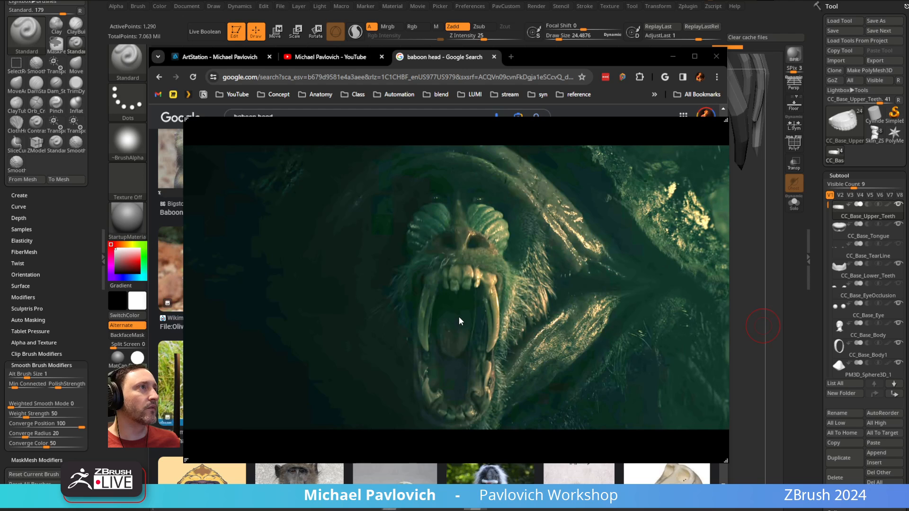
left_click_drag(458, 316, 908, 305)
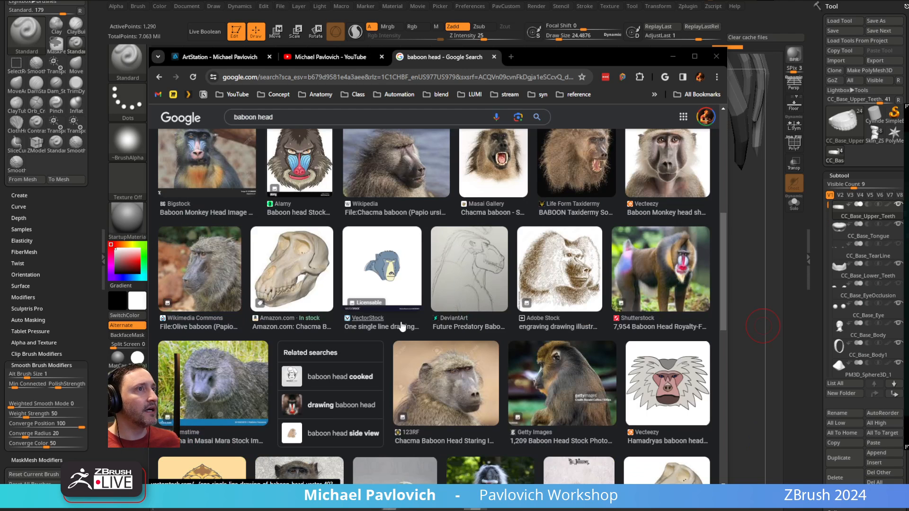
- Look further down the baboon head images for skulls, fangs and open-mouthed faces, and return to the upper rows
scroll(394, 316, "down", 3)
scroll(394, 316, "down", 2)
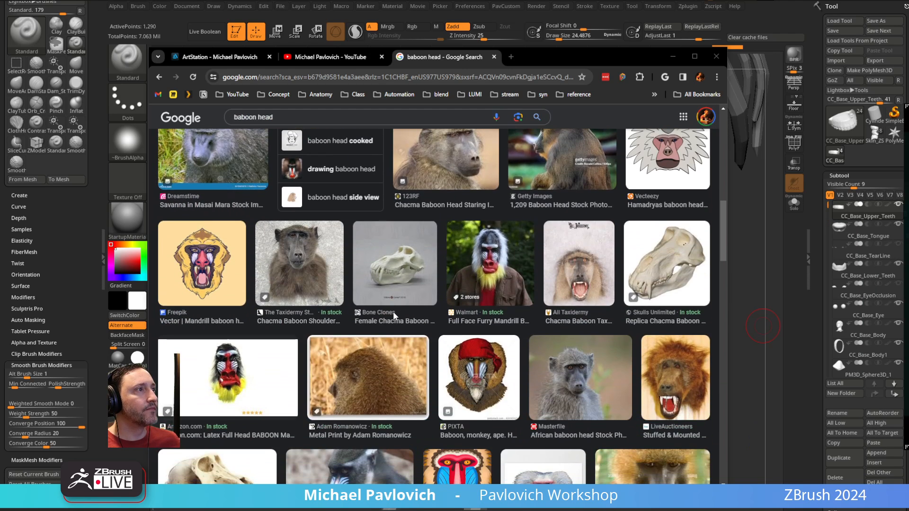
scroll(393, 312, "down", 3)
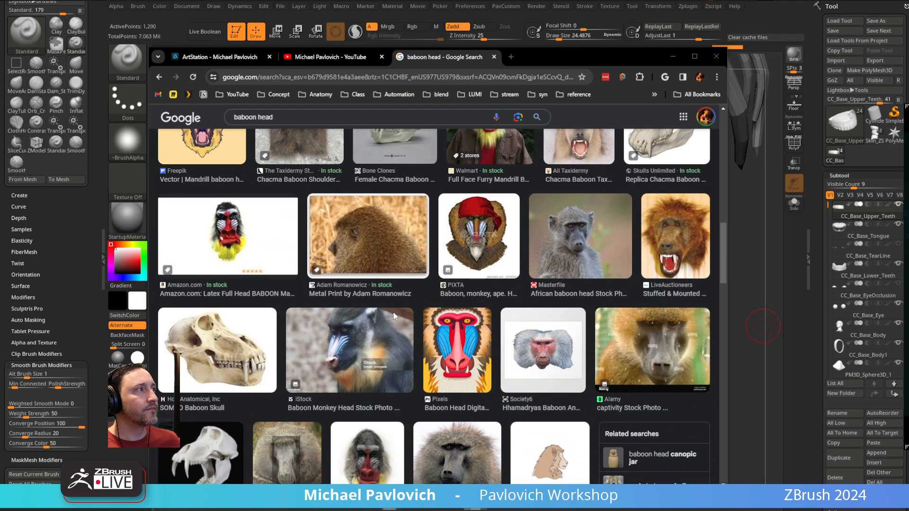
scroll(393, 316, "down", 3)
scroll(393, 316, "down", 2)
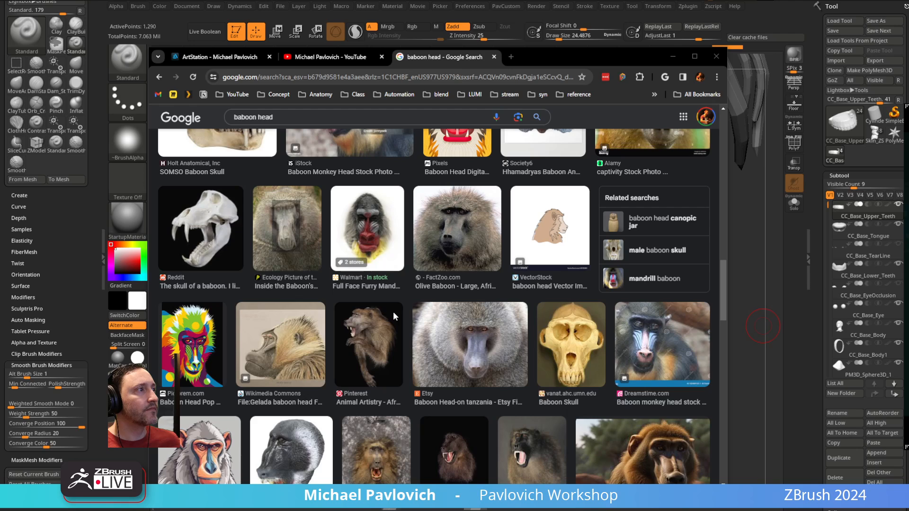
scroll(393, 313, "up", 18)
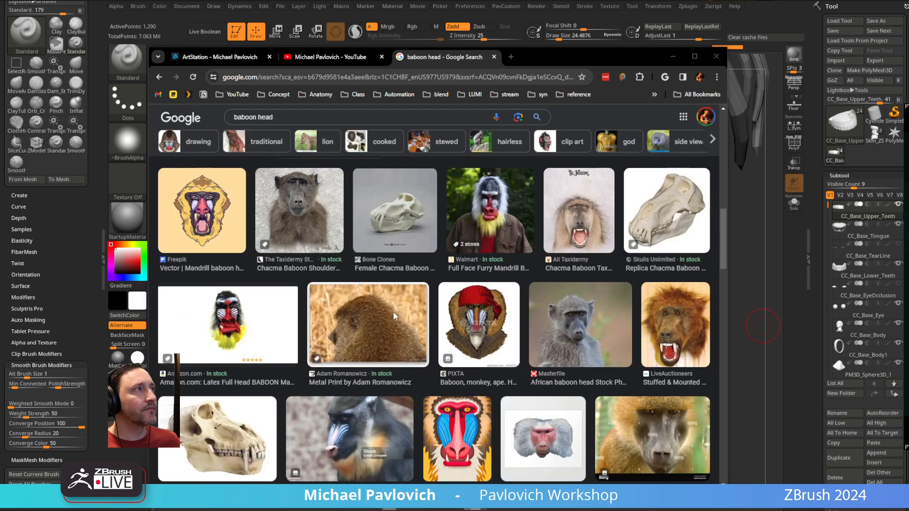
scroll(710, 380, "down", 4)
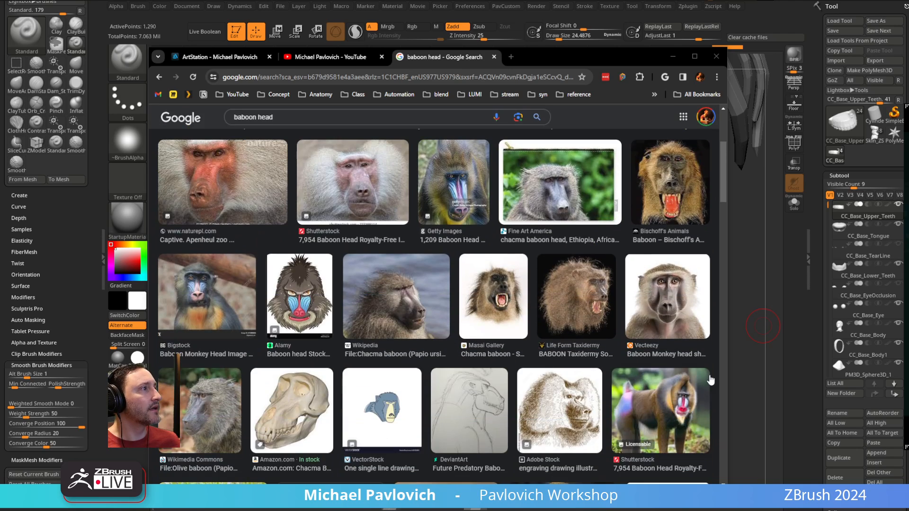
- Check the mandrill photo's Shutterstock page, close it, and preview the Wikimedia Commons olive baboon picture in the image results
left_click(663, 462)
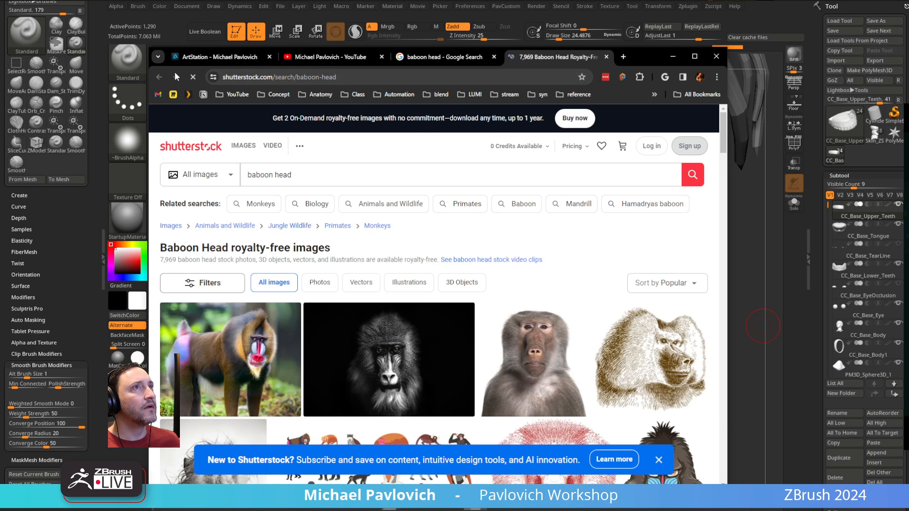
left_click(606, 57)
scroll(444, 287, "down", 3)
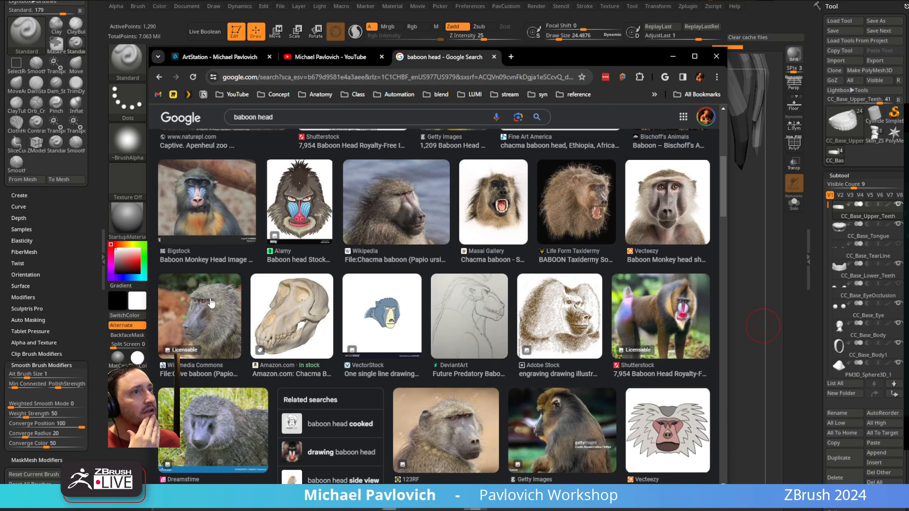
left_click(198, 317)
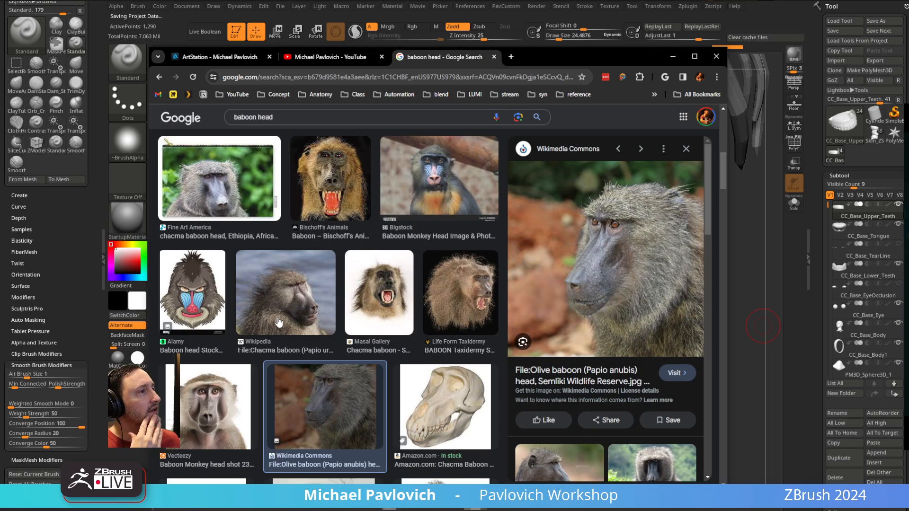
scroll(622, 286, "down", 3)
scroll(446, 271, "up", 5)
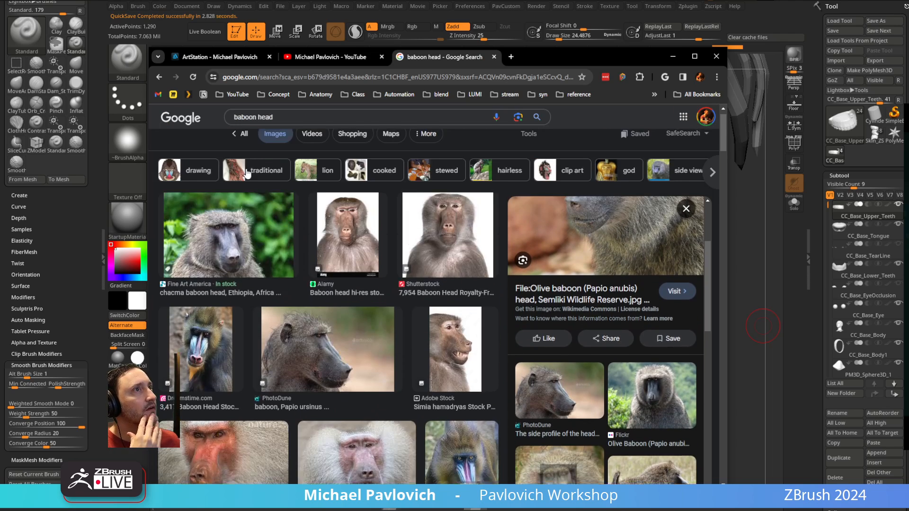
- Search images for "baboon head mouth open" and preview the Getty Images mandrill and the Alamy wild baboon photos
left_click(314, 127)
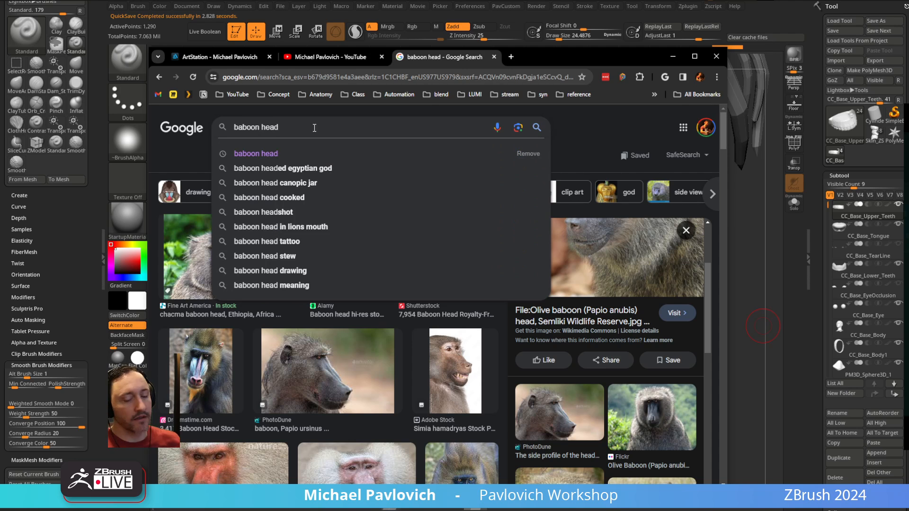
type("mouth open")
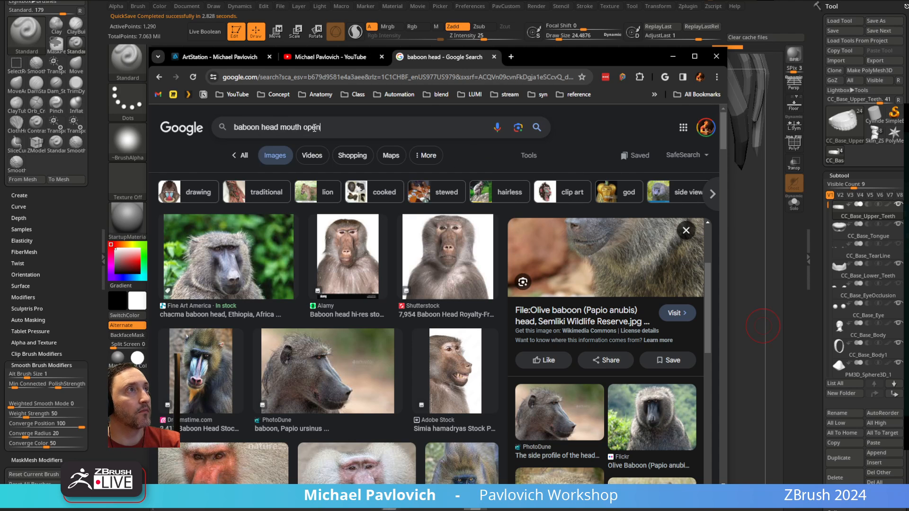
key("Return")
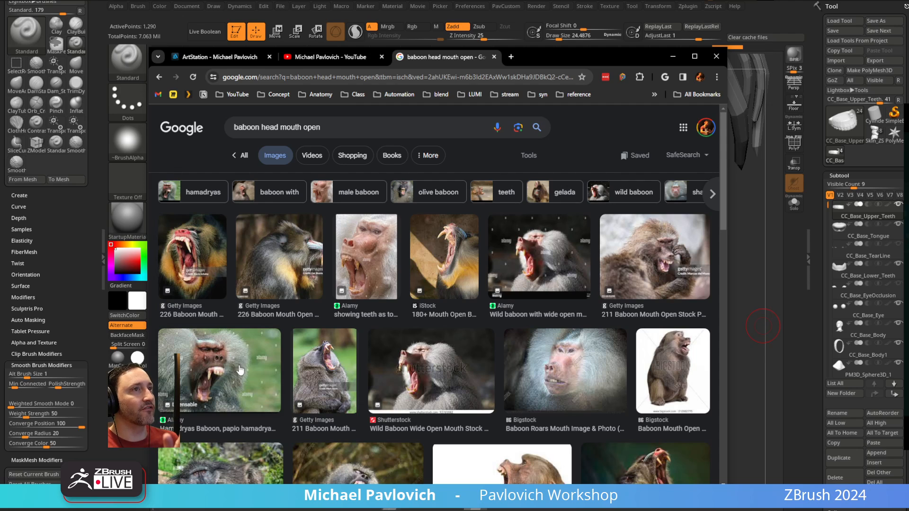
left_click(208, 283)
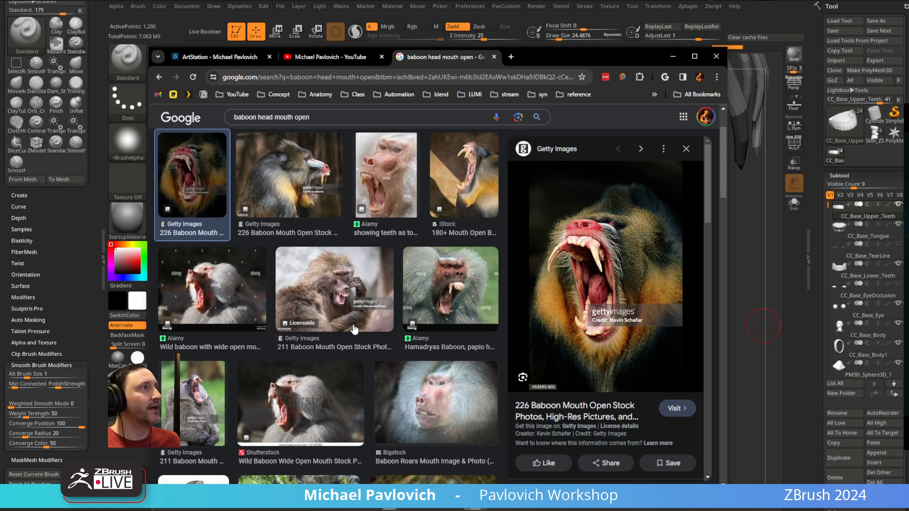
left_click(246, 310)
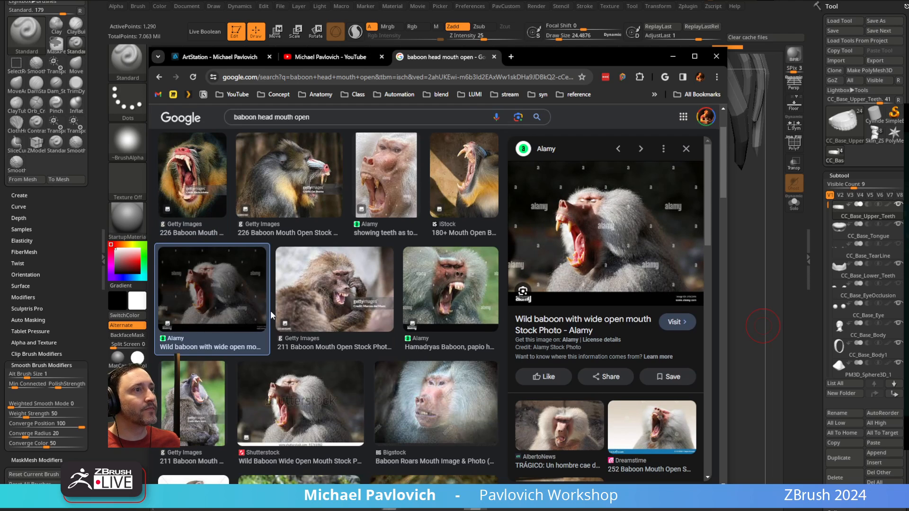
scroll(301, 312, "up", 1)
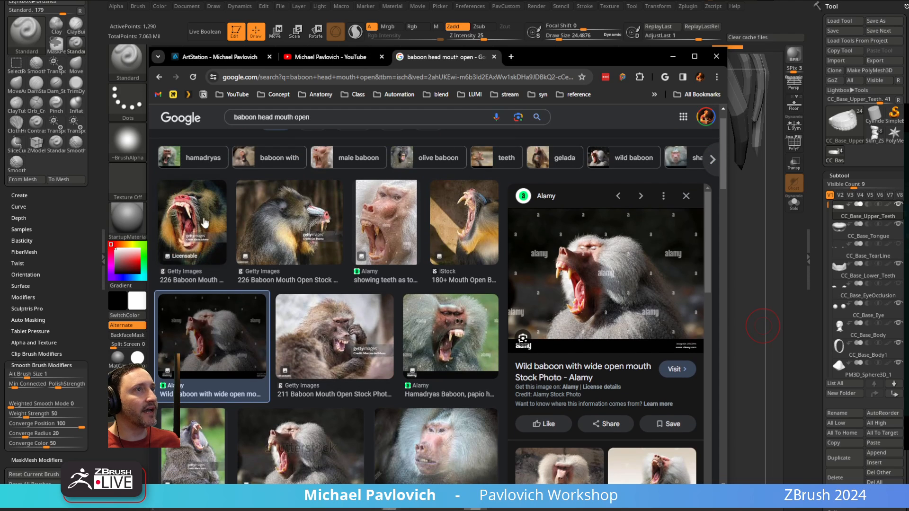
scroll(333, 333, "down", 3)
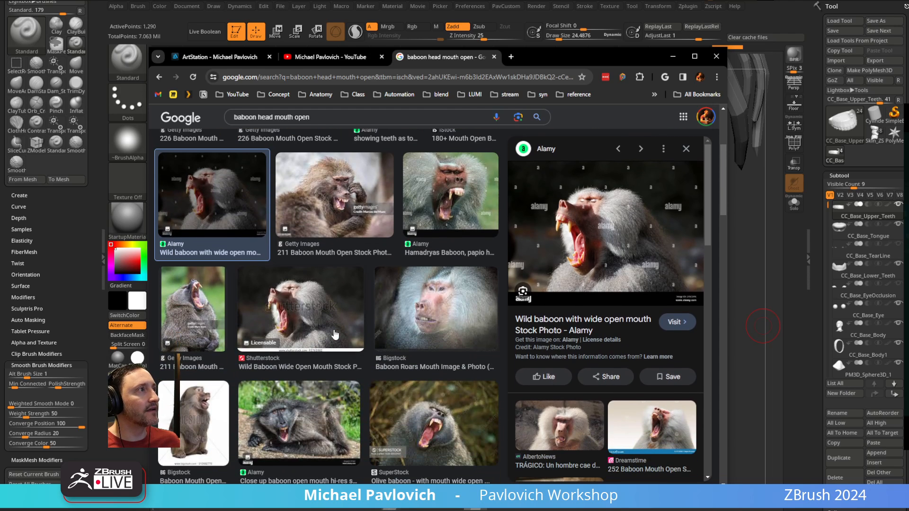
- Preview the Getty Images mandrill photo in the first row and look through its related open-mouthed mandrill pictures
scroll(334, 333, "up", 1)
scroll(223, 289, "up", 2)
left_click(198, 264)
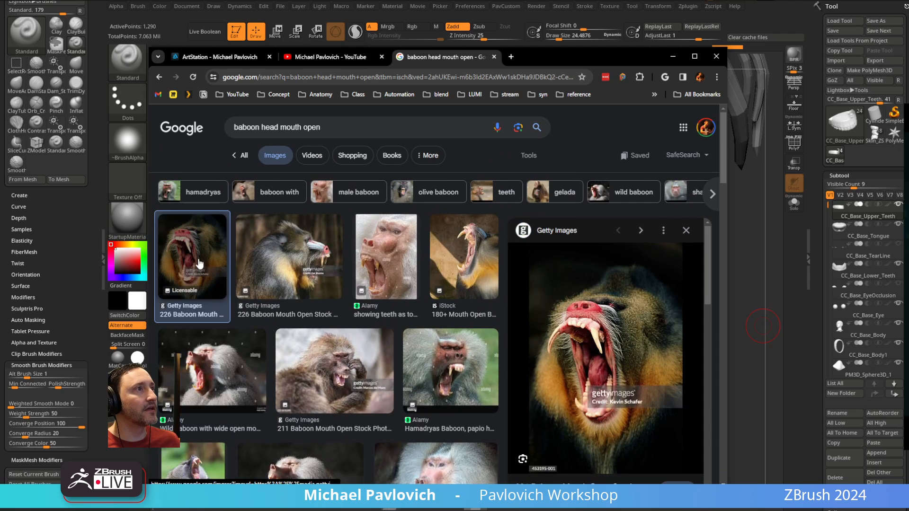
scroll(566, 326, "down", 5)
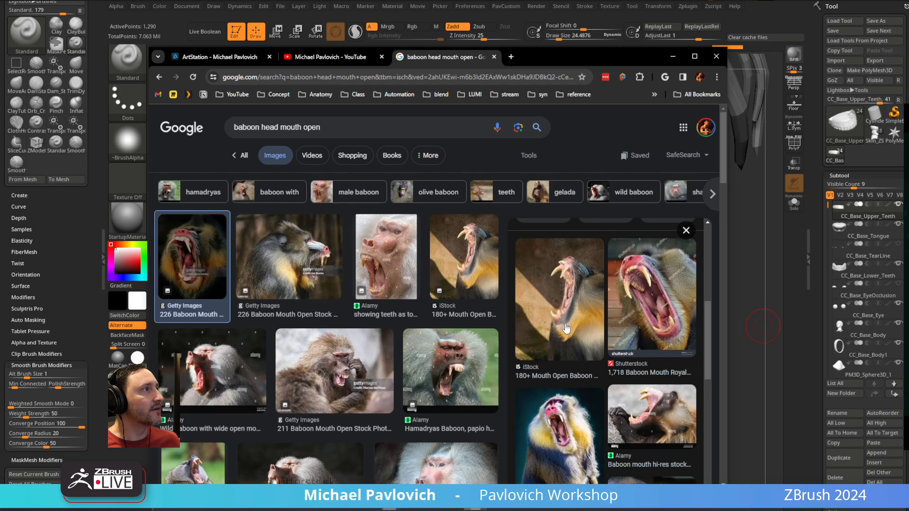
scroll(568, 341, "down", 4)
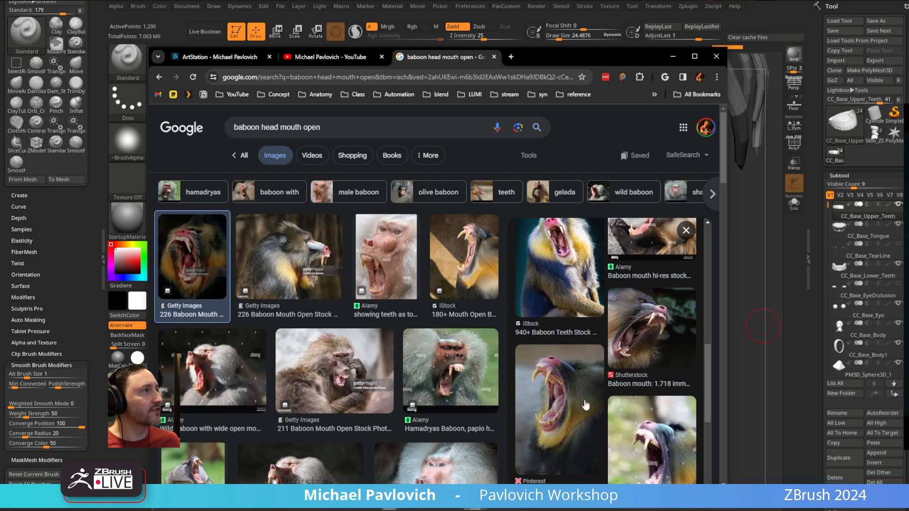
scroll(585, 404, "down", 1)
scroll(579, 399, "down", 3)
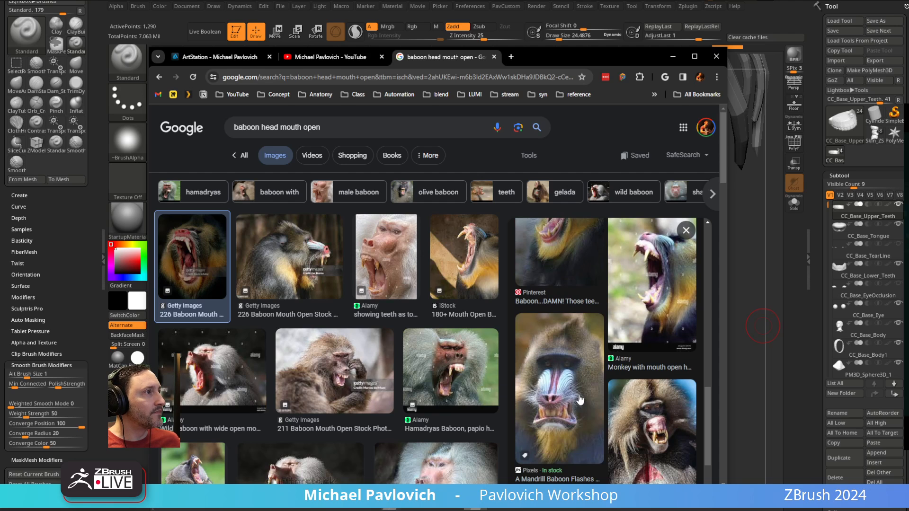
scroll(579, 399, "down", 5)
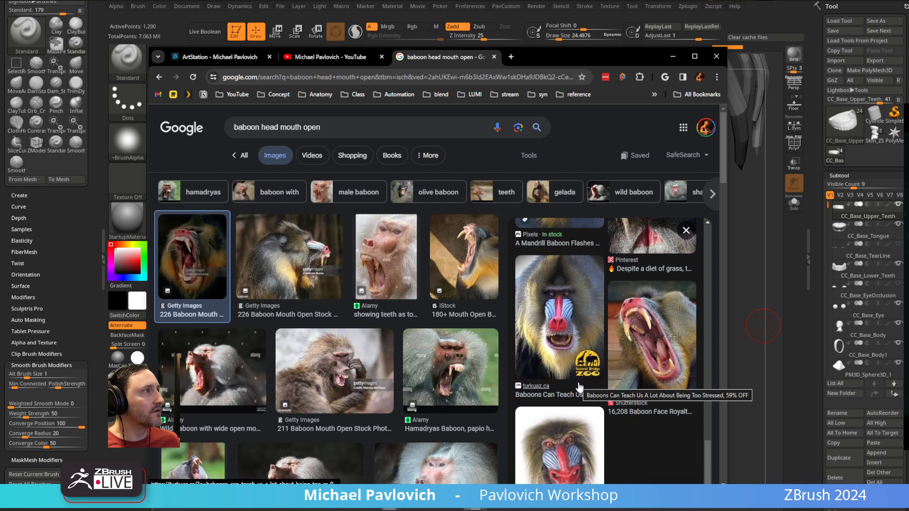
scroll(596, 393, "down", 2)
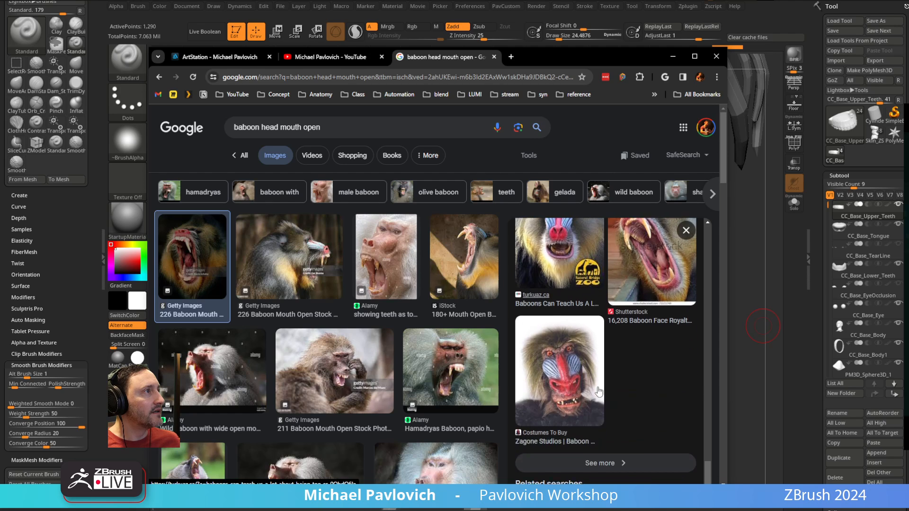
- Preview the turkuaz.ca front-facing mandrill picture and save it to Downloads as unnamed.jpg
scroll(598, 392, "up", 2)
left_click(571, 350)
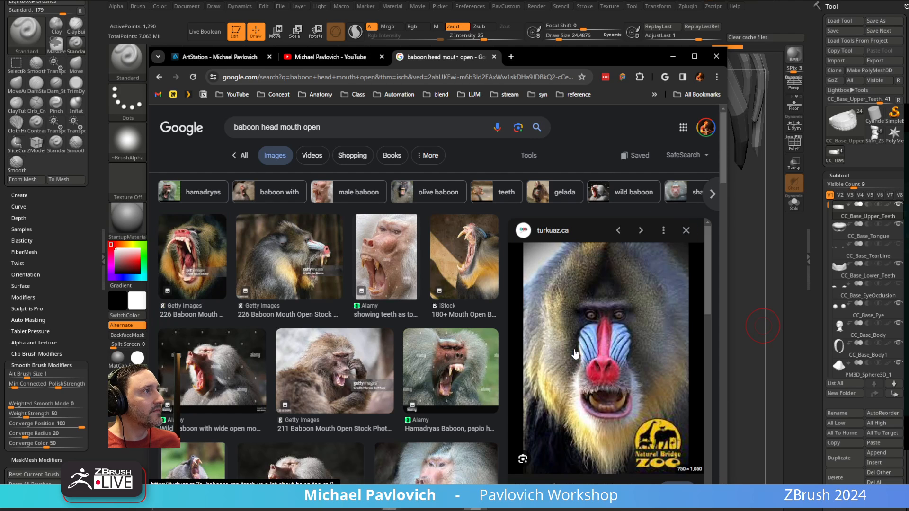
right_click(617, 340)
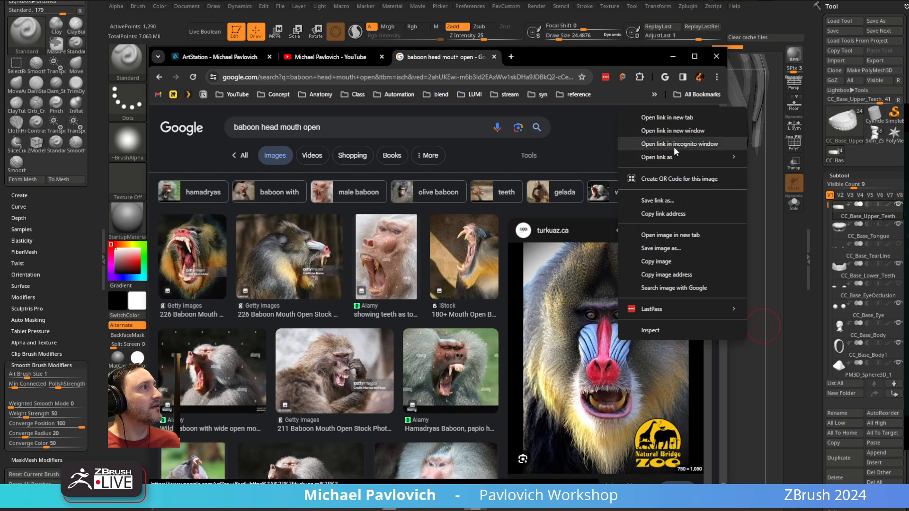
left_click(676, 250)
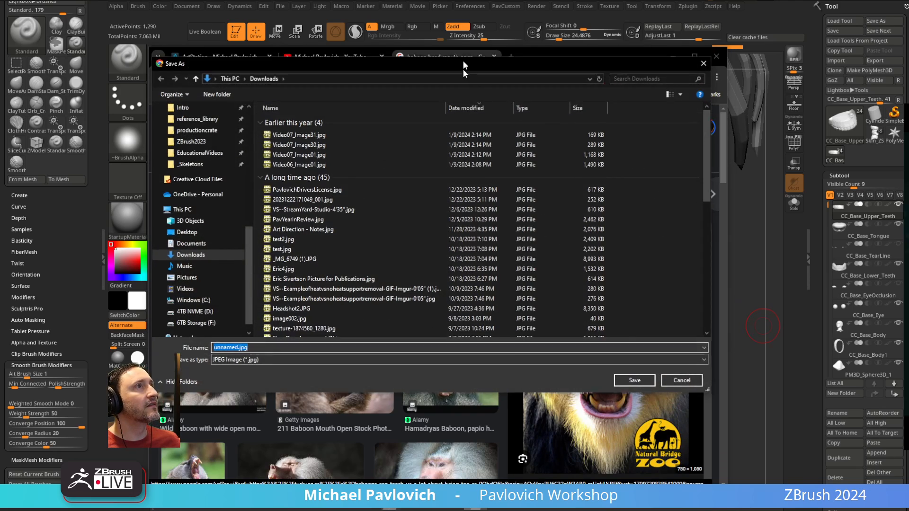
key("Return")
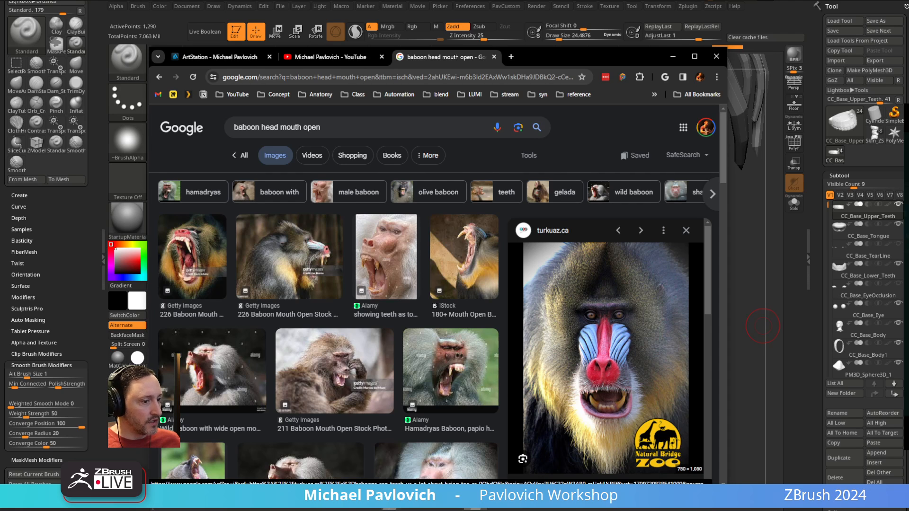
- Find the red-nosed mandrill with bared teeth from simulador de crédito among the related images and save the picture
scroll(528, 339, "down", 5)
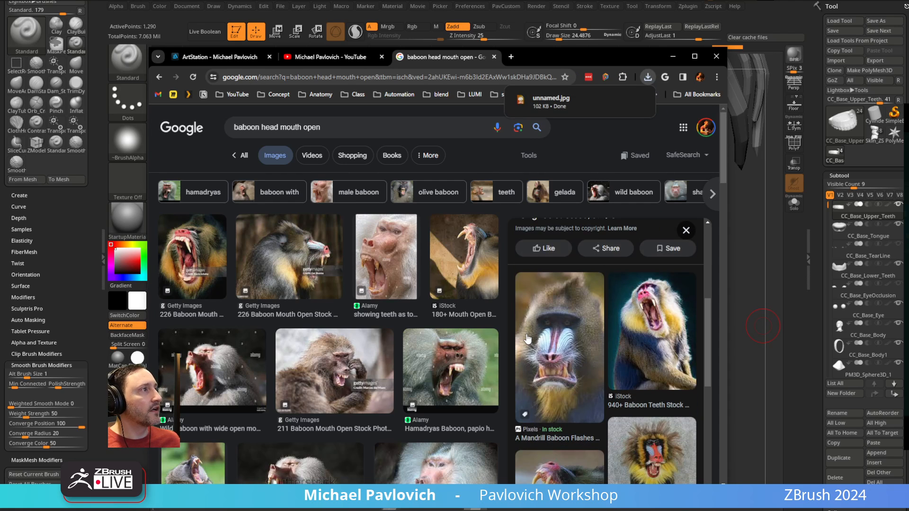
scroll(529, 341, "down", 2)
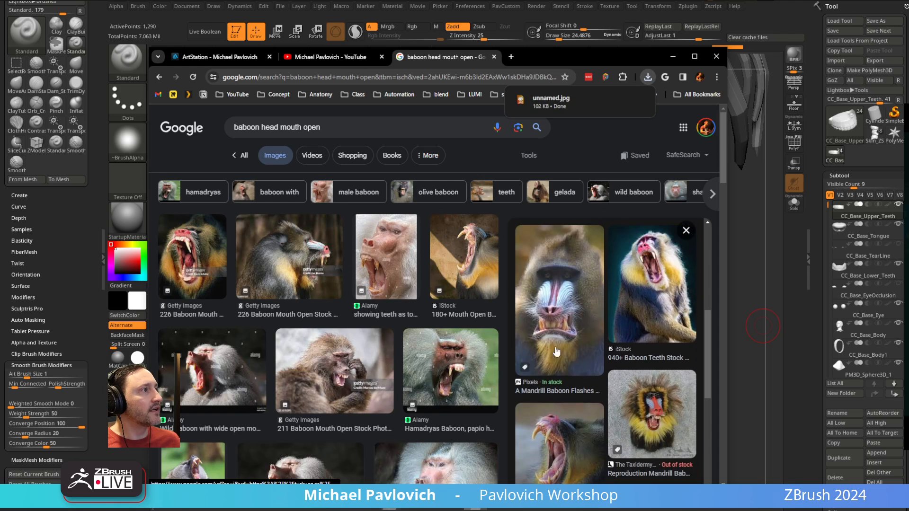
scroll(568, 340, "down", 5)
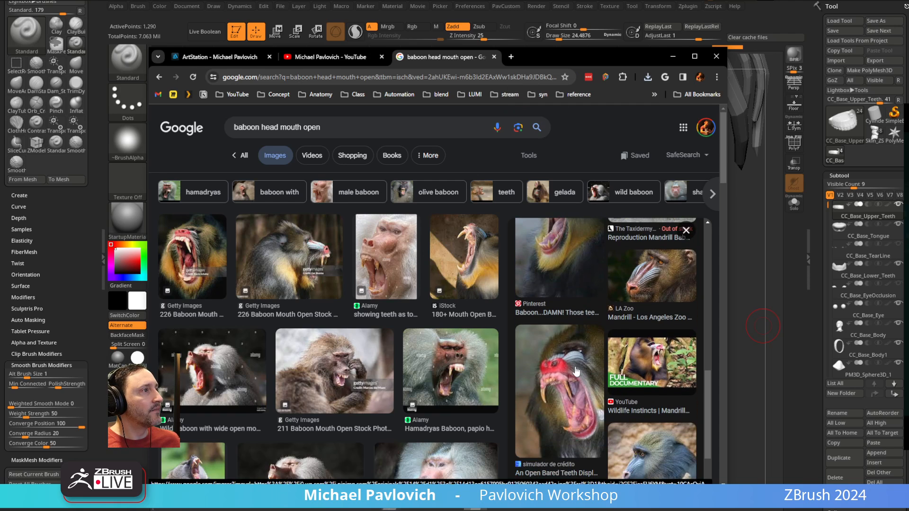
left_click(576, 372)
right_click(592, 361)
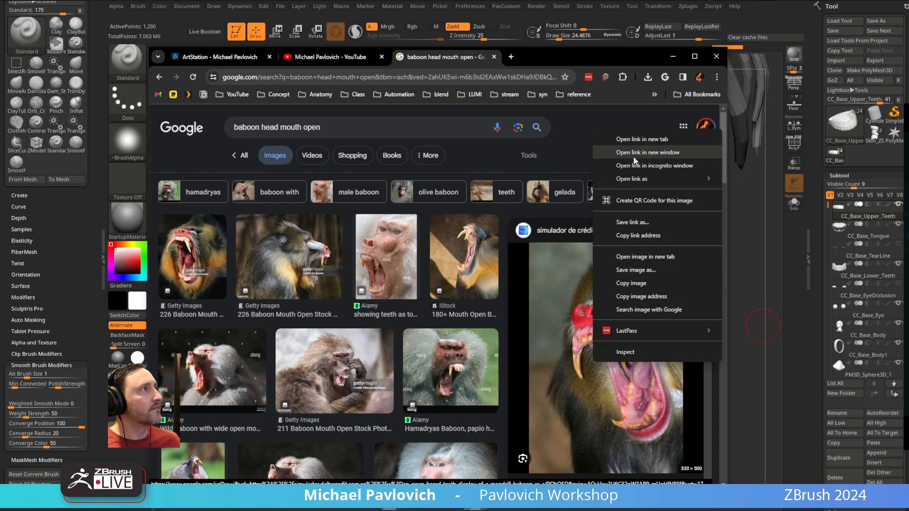
left_click(626, 269)
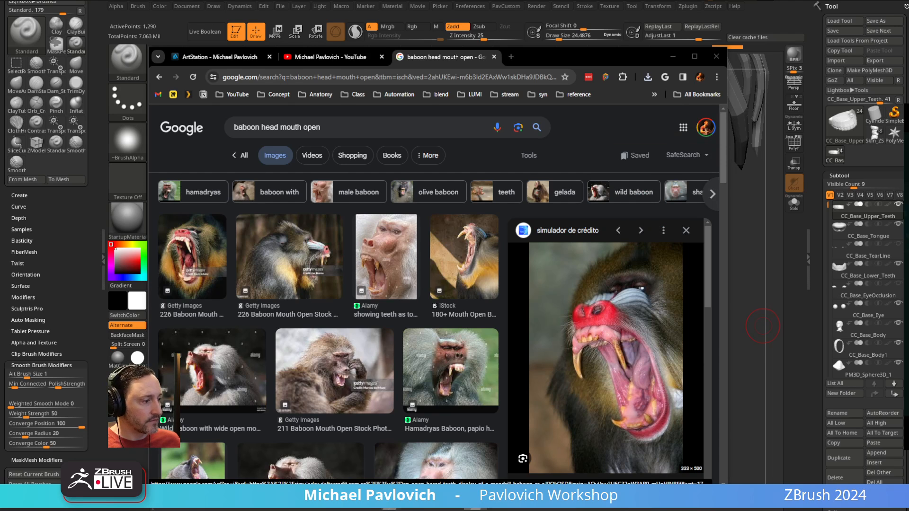
- Preview the related side-view picture of the roaring mandrill and save it as mandrill-canine-620x465.jpg
scroll(573, 384, "down", 6)
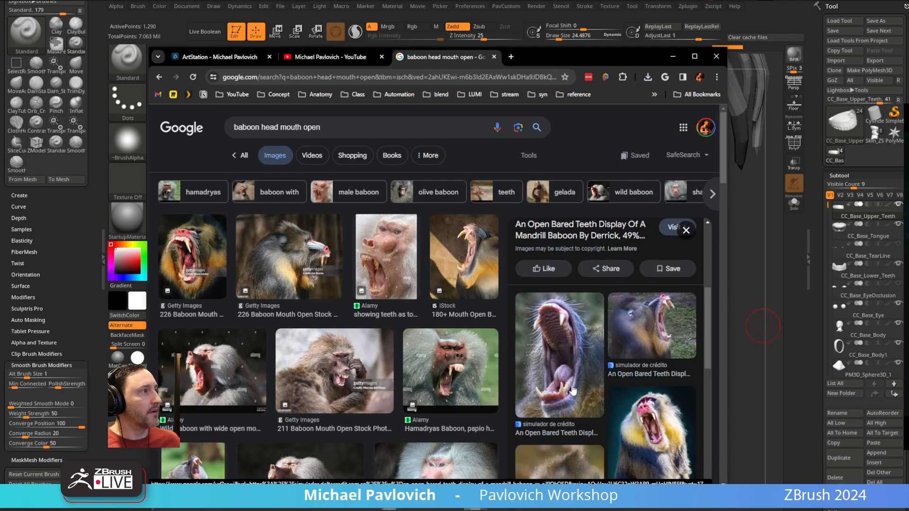
scroll(573, 383, "down", 1)
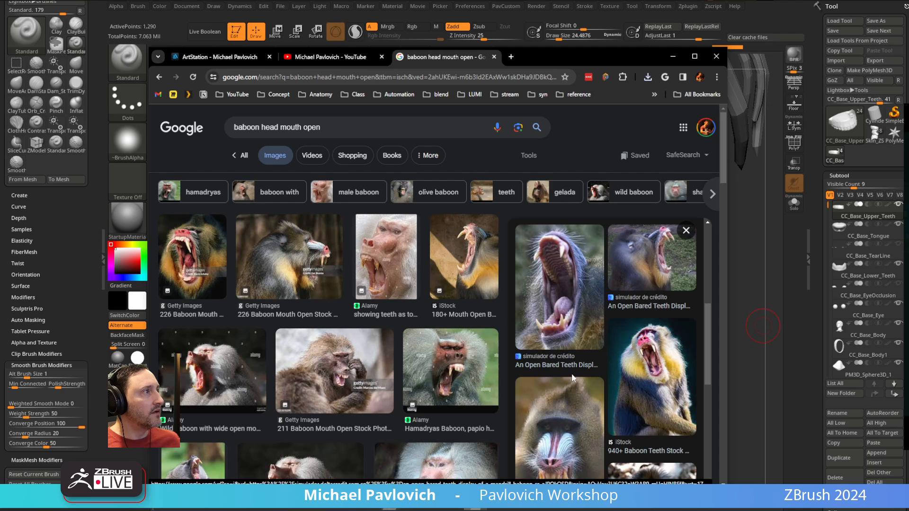
left_click(648, 265)
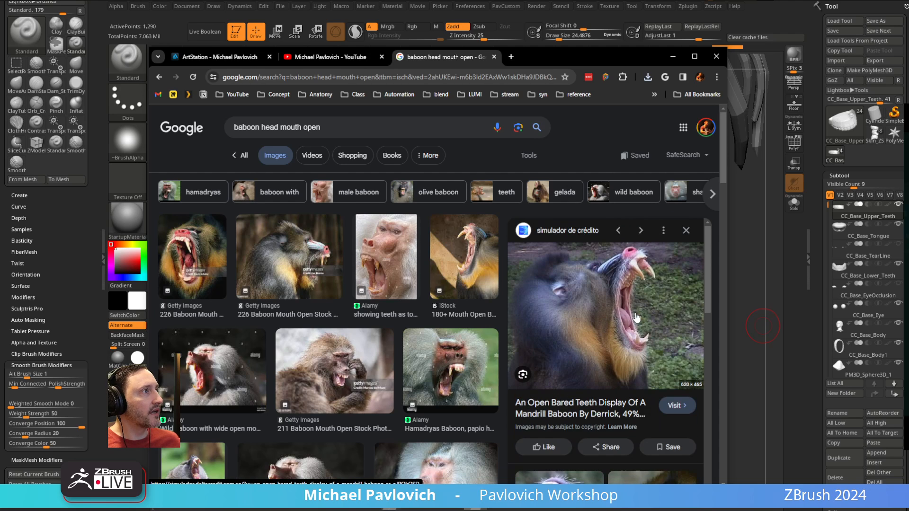
right_click(637, 317)
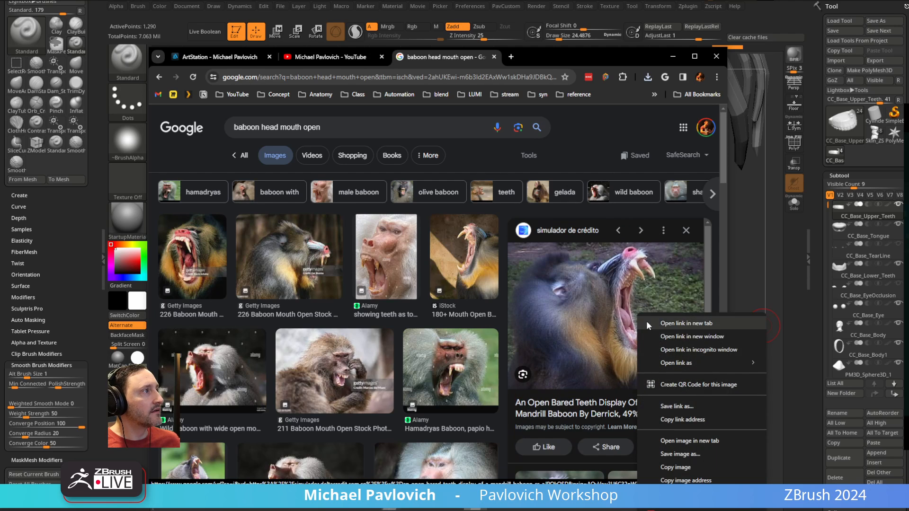
left_click(669, 453)
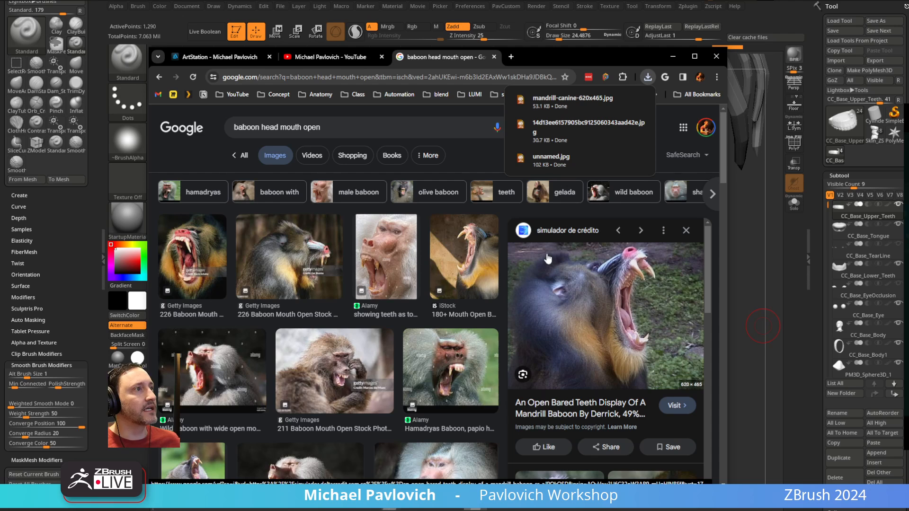
- Switch to ZBrush and select the CC_Base_Body subtool inside the creature's eye opening, viewed from the side
key("alt+Tab")
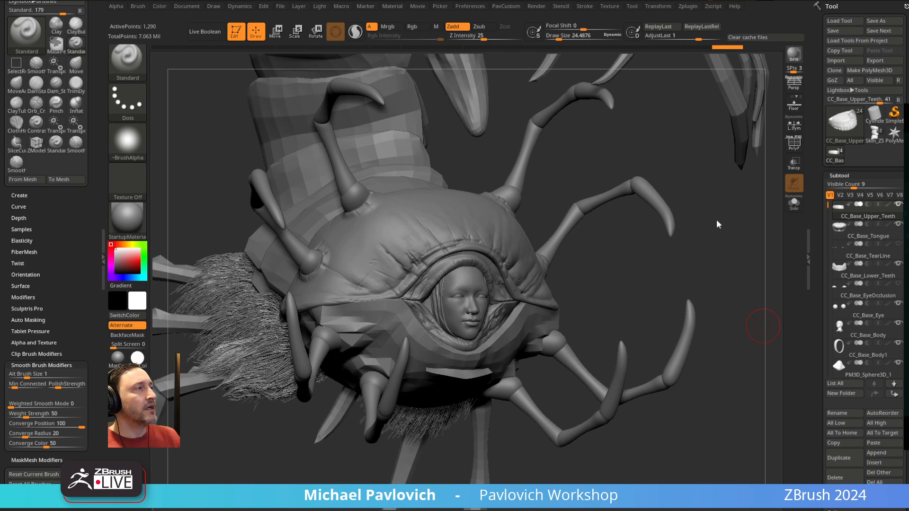
left_click_drag(730, 247, 599, 263)
key("s")
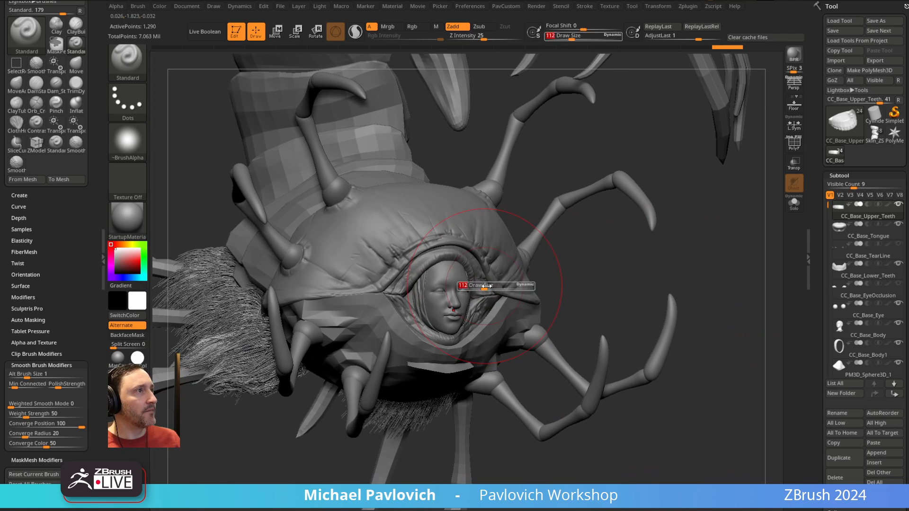
left_click_drag(486, 286, 473, 286)
left_click(453, 298, "alt")
mouse_move(602, 254)
left_mouse_down("alt")
mouse_move(635, 272)
mouse_move(628, 238)
left_mouse_up("alt")
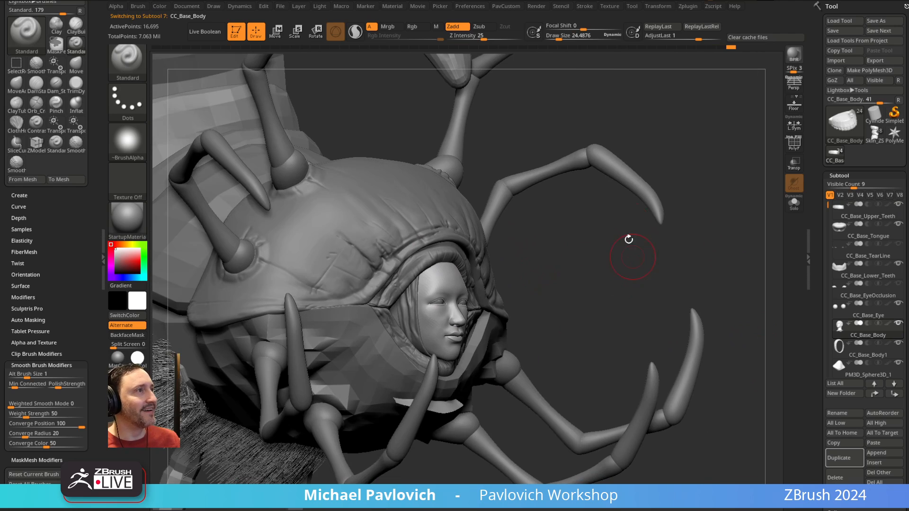
- Reveal the hidden body geometry, hide it again to keep only the head, and show only the CC_Base_Body subtool
left_click(738, 263, "ctrl+shift")
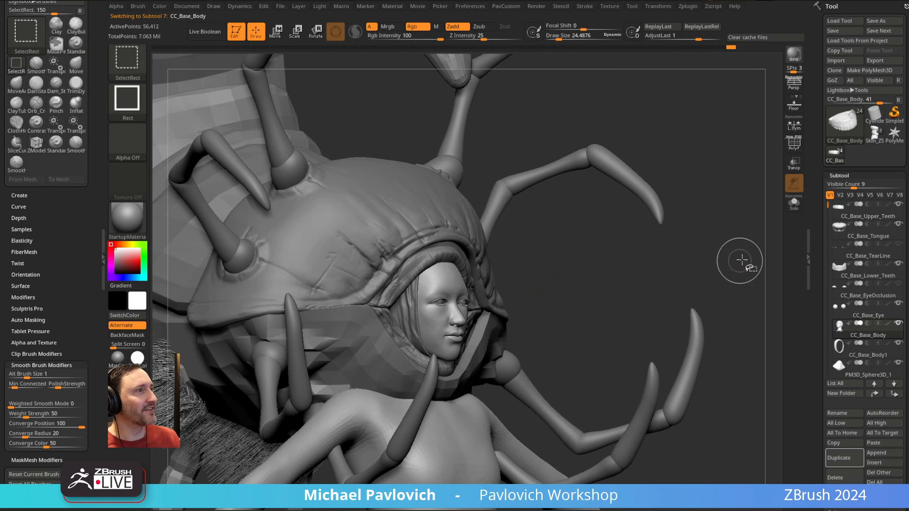
left_click(442, 302, "ctrl+shift")
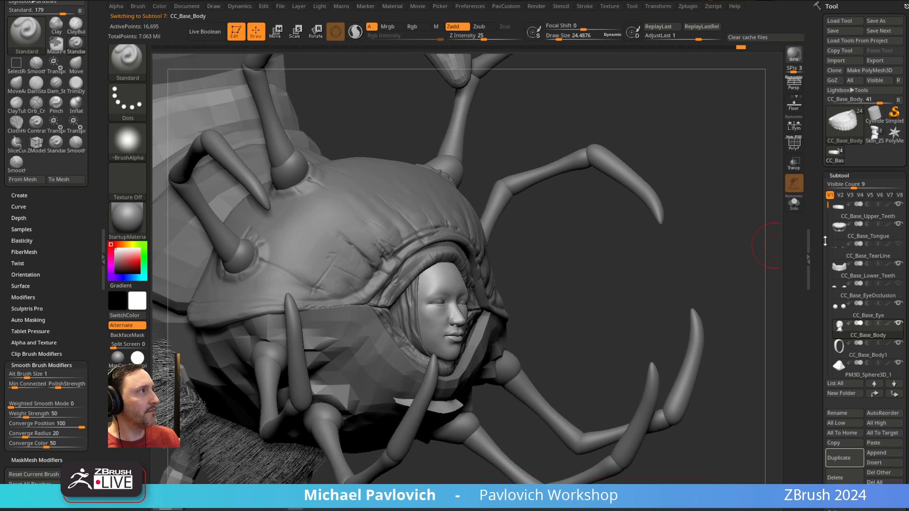
left_click(898, 323, "shift")
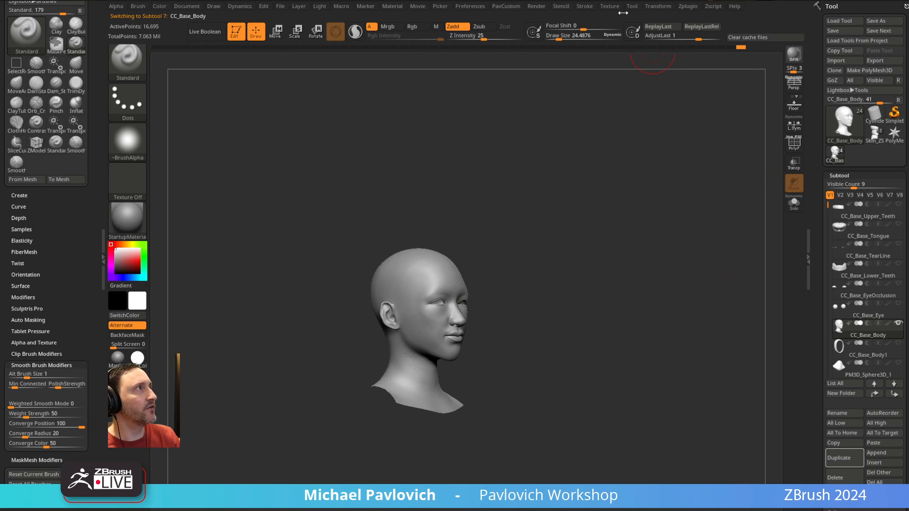
- Switch to the Skin_ZSphere5_1 creature tool and delete all of its subtools, accepting the non-undoable operation
left_click(874, 136)
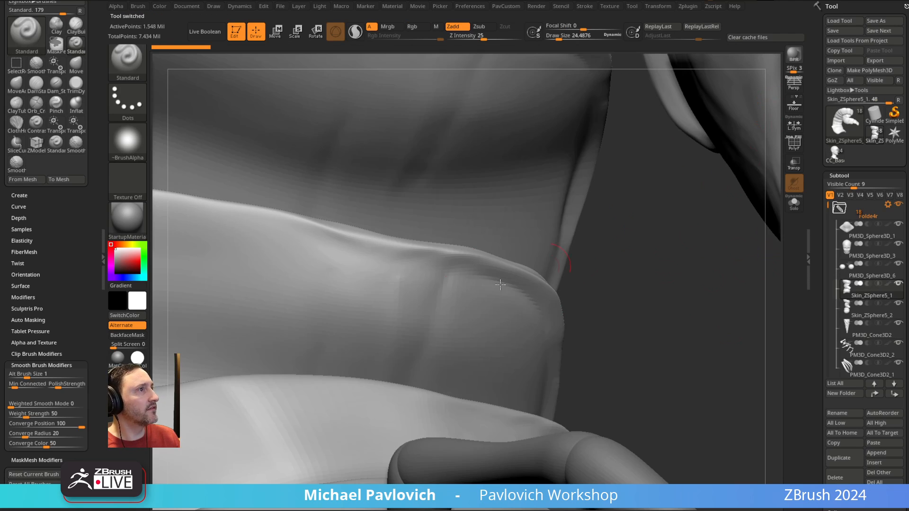
left_click(879, 482)
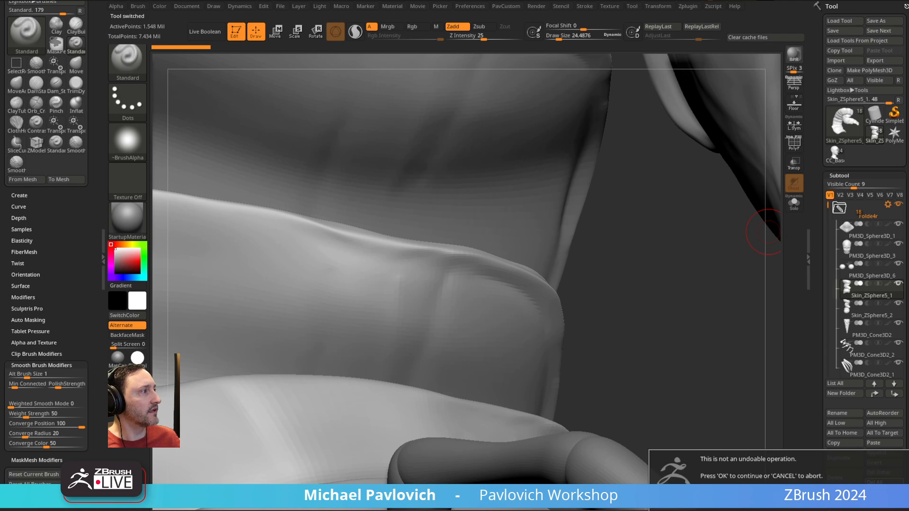
key("Return")
left_click(687, 7)
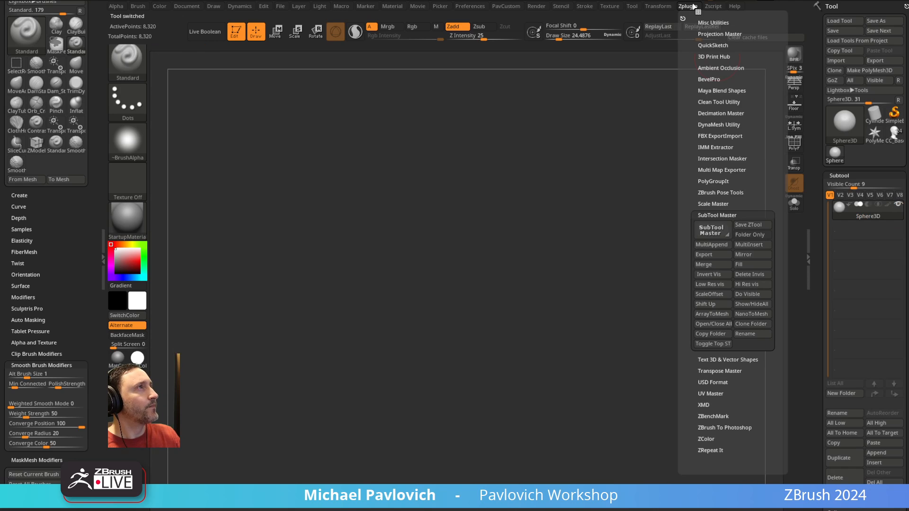
left_click(619, 106)
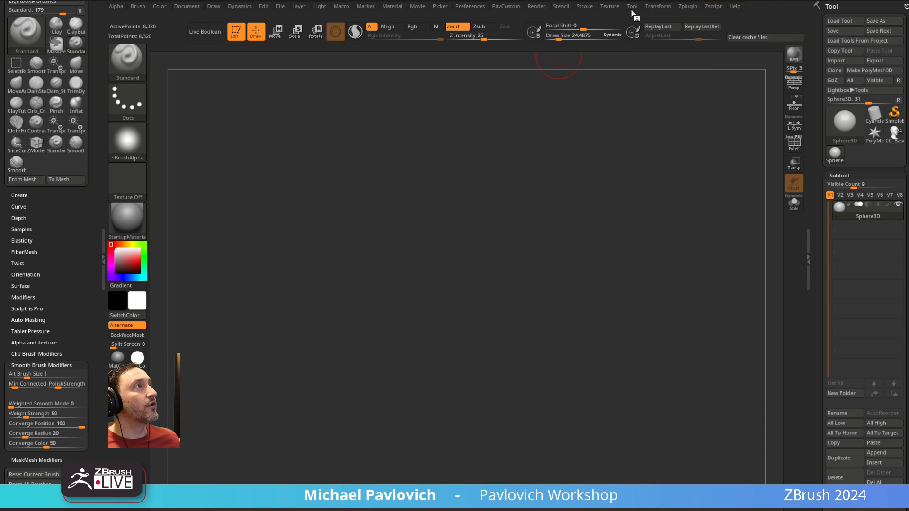
left_click(658, 7)
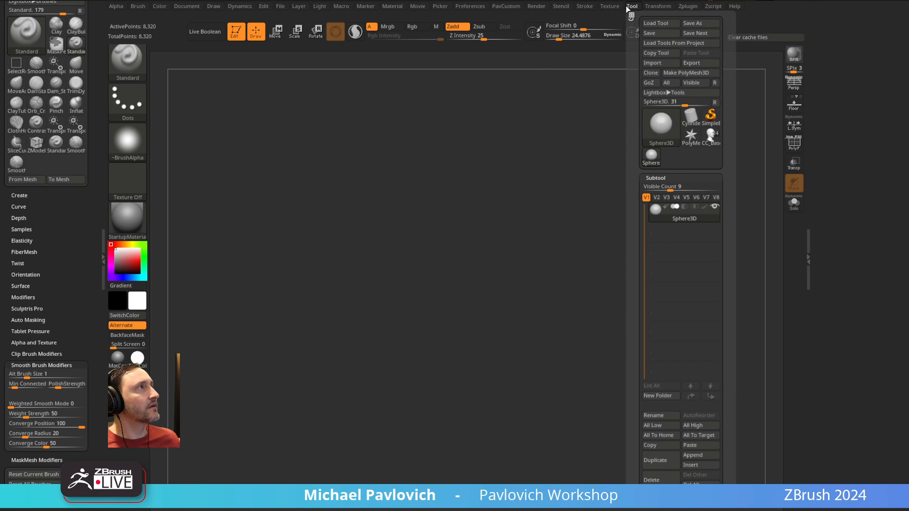
mouse_move(610, 6)
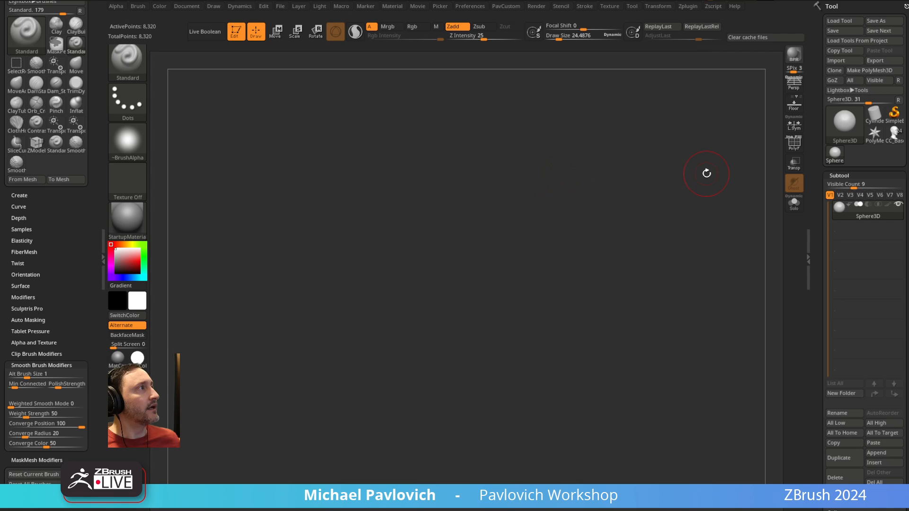
- Return to the CC_Base_Body tool, face the head frontally, and delete the overlaid face reference image from Spotlight
left_click(894, 134)
left_click_drag(486, 290, 602, 215, "shift")
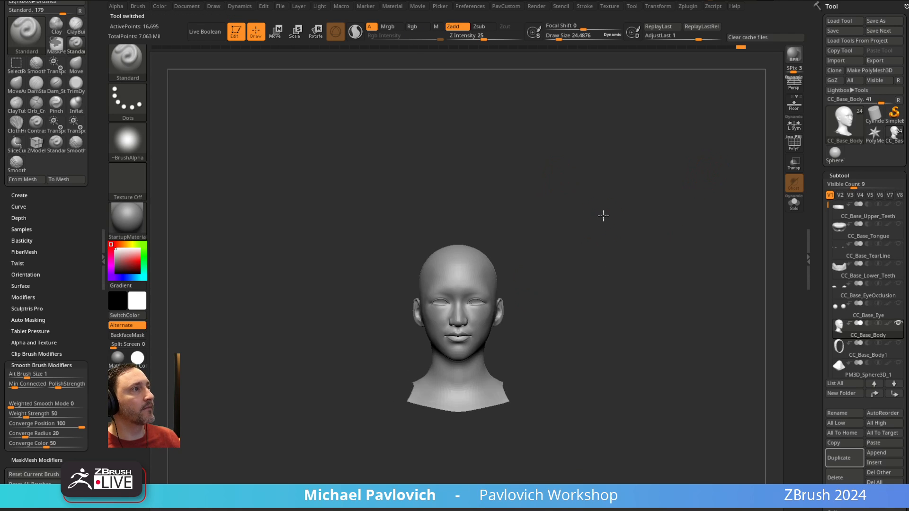
key("shift+z")
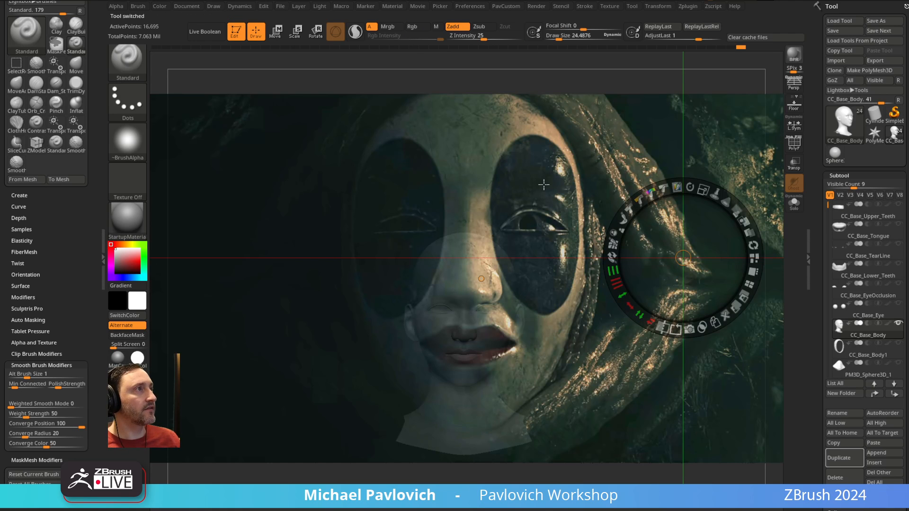
left_click_drag(547, 198, 553, 209)
left_click(597, 269)
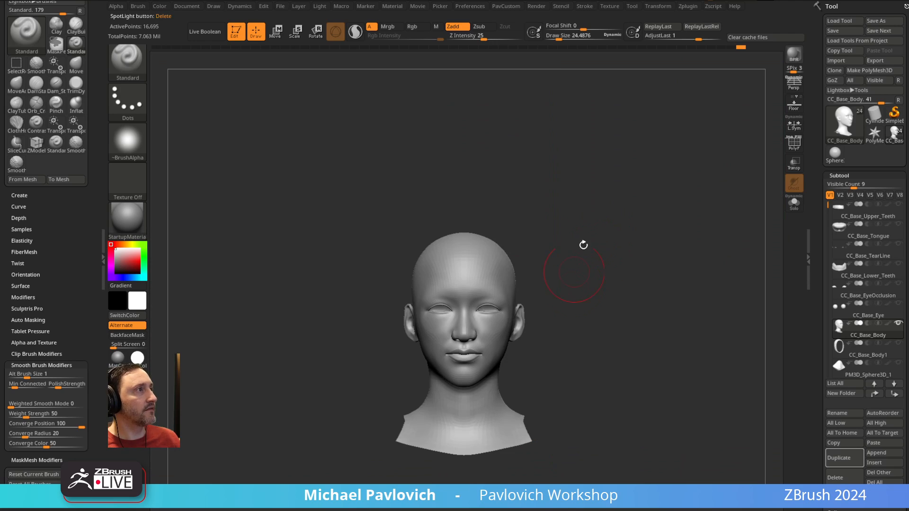
- Add the three mandrill textures, frontal, side view and three-quarter open-mouthed, to Spotlight as reference images
left_click(609, 6)
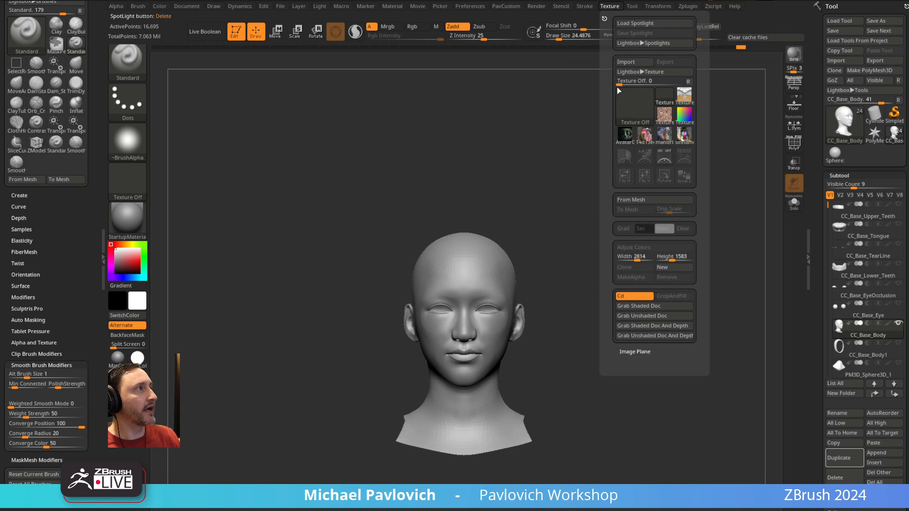
left_click(646, 136)
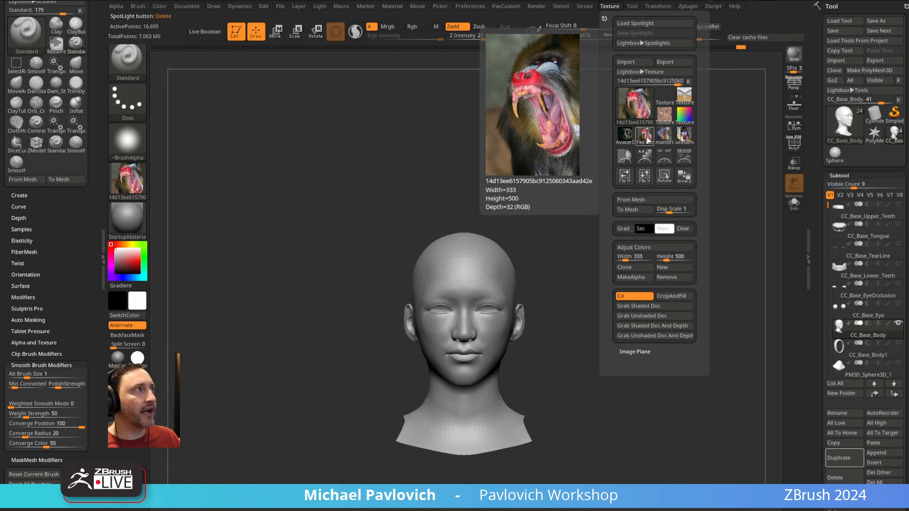
left_click(665, 156)
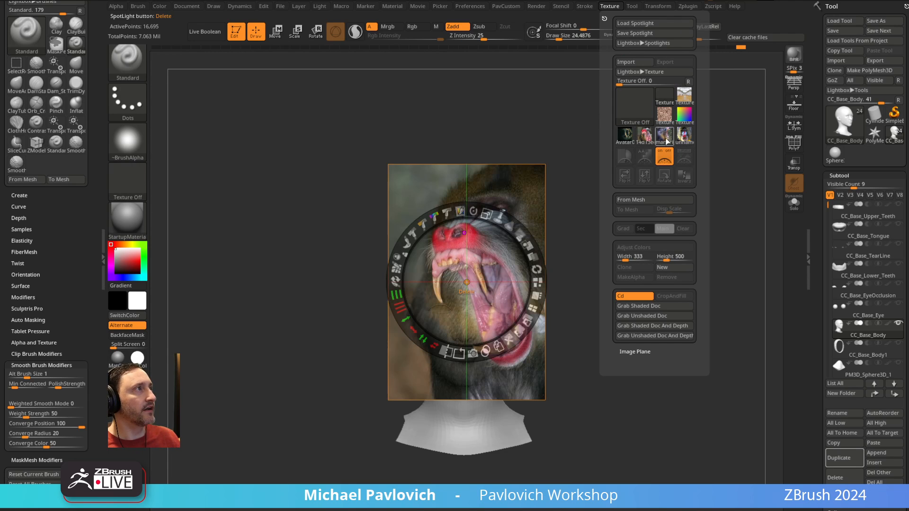
left_click(683, 140)
left_click(683, 140)
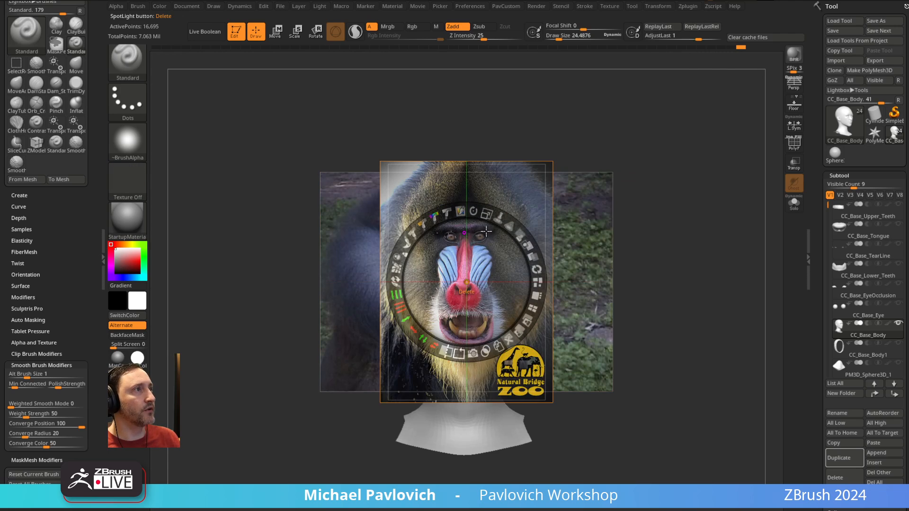
- Place the enlarged frontal mandrill image at the far left of the canvas and brighten it with the Spotlight Intensity control
left_click_drag(530, 239, 321, 259)
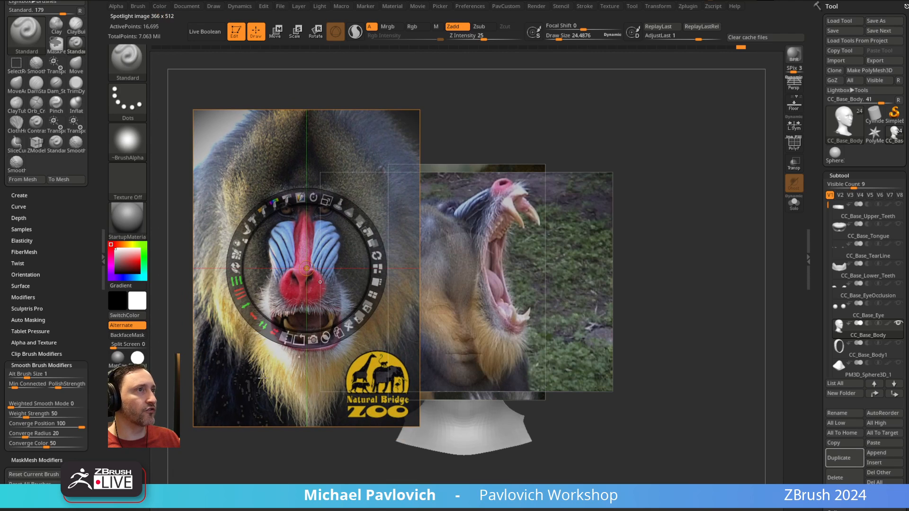
left_click(287, 201)
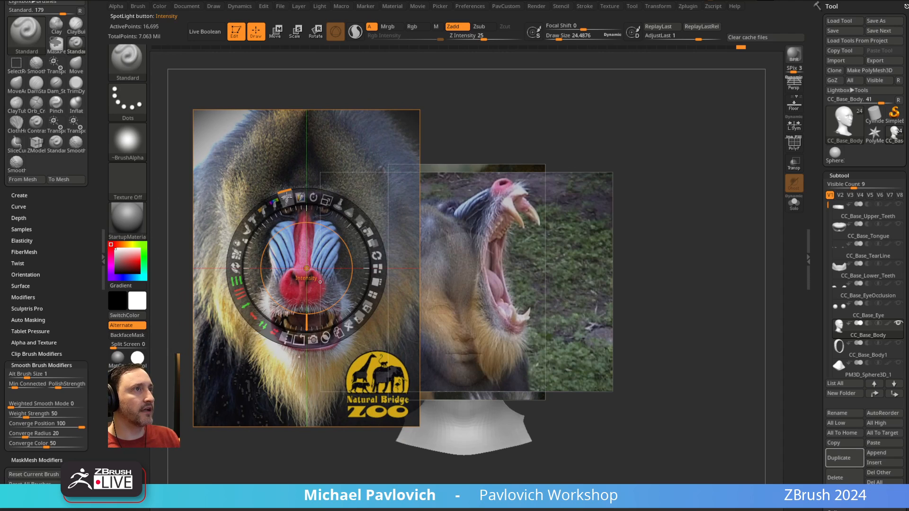
mouse_move(286, 198)
left_mouse_down()
mouse_move(302, 199)
mouse_move(290, 198)
left_mouse_up()
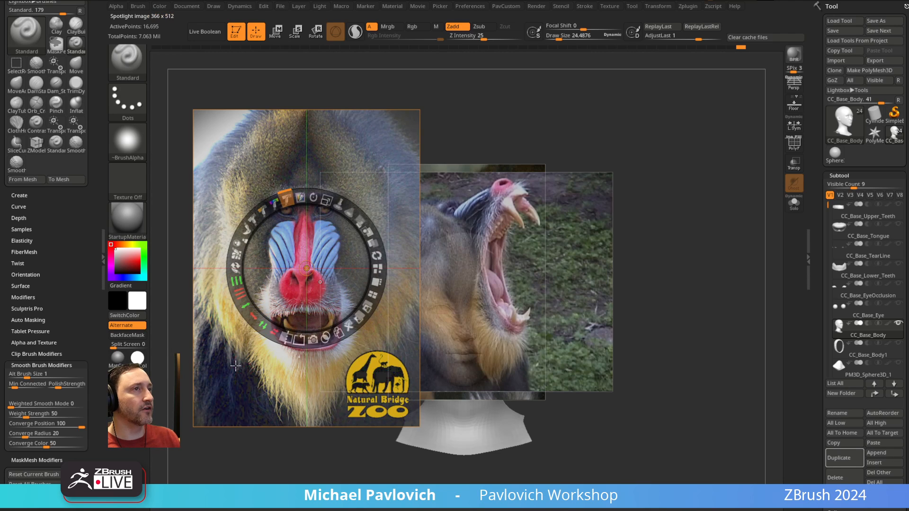
left_click_drag(308, 245, 289, 244)
- Separate the side-view mandrill image from the stack, enlarge it, and place it beside the frontal one
left_click_drag(462, 239, 545, 177)
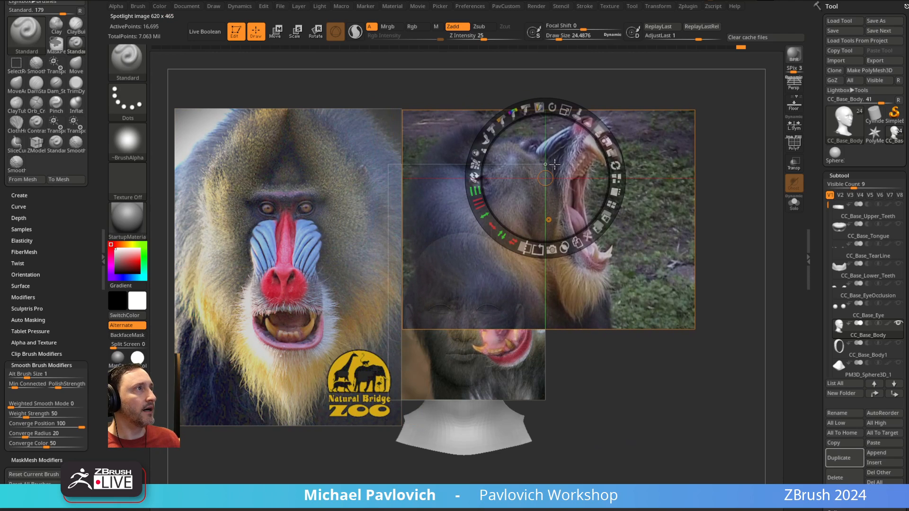
left_click_drag(569, 119, 527, 177)
left_click_drag(514, 138, 488, 188)
mouse_move(482, 155)
left_mouse_down()
mouse_move(493, 159)
mouse_move(482, 157)
left_mouse_up()
left_click(467, 435)
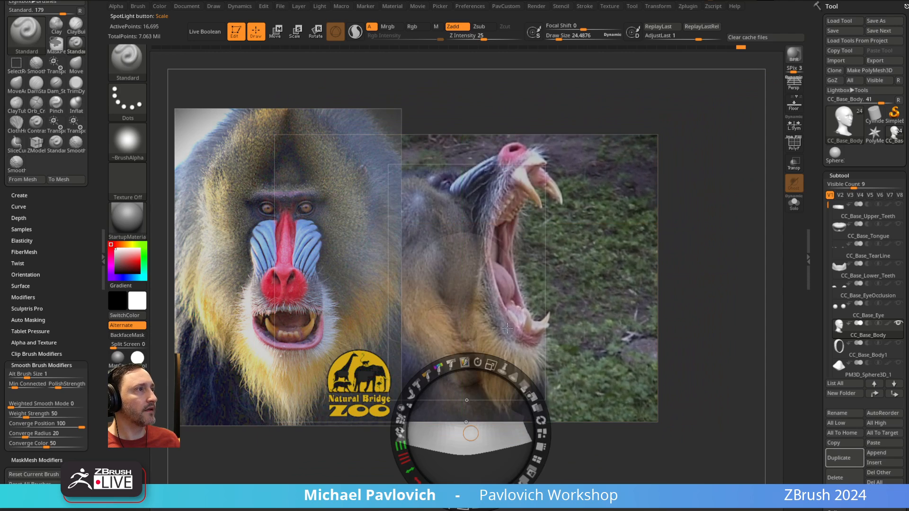
- Move the three-quarter mandrill image to the right of the side view, enlarge it, and nudge the side-view image into place
left_click_drag(521, 284, 352, 296)
left_click_drag(489, 264, 704, 250)
left_click_drag(464, 254, 614, 236)
left_click(703, 217)
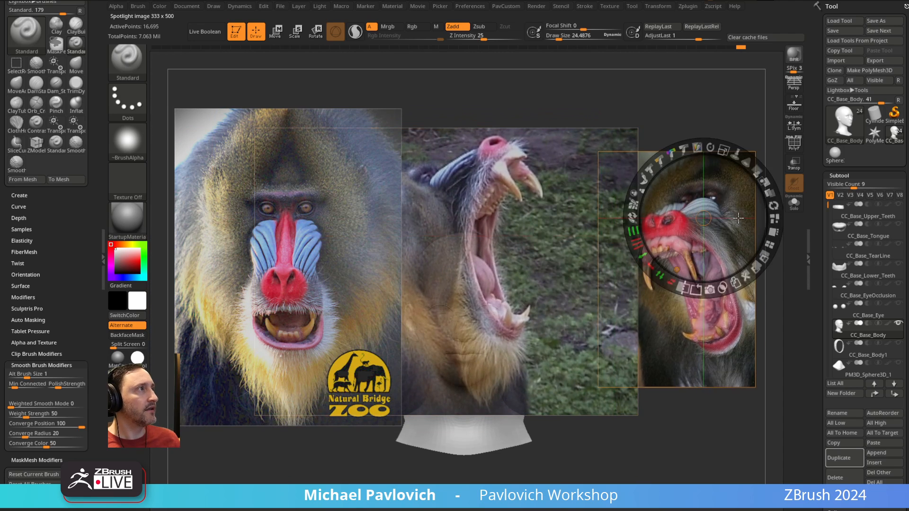
left_click_drag(733, 154, 740, 168)
left_click(529, 244)
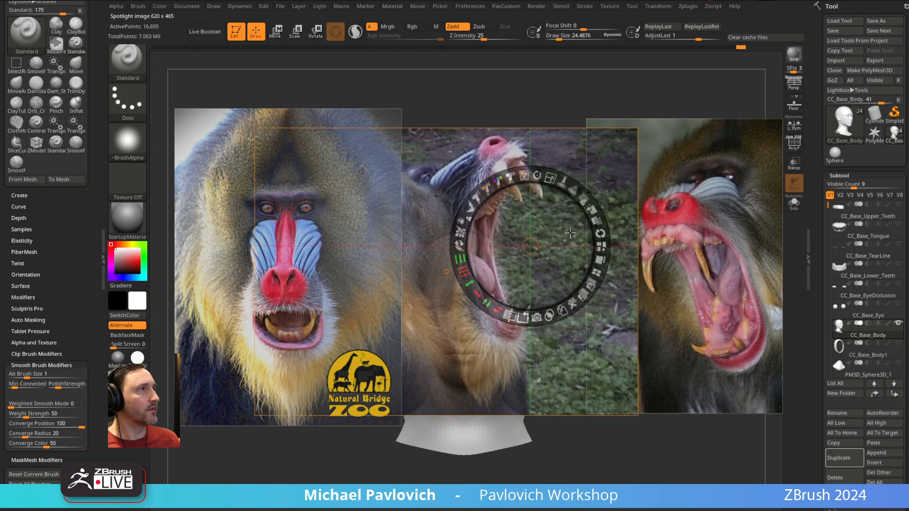
left_click_drag(569, 232, 580, 232)
left_click(696, 198)
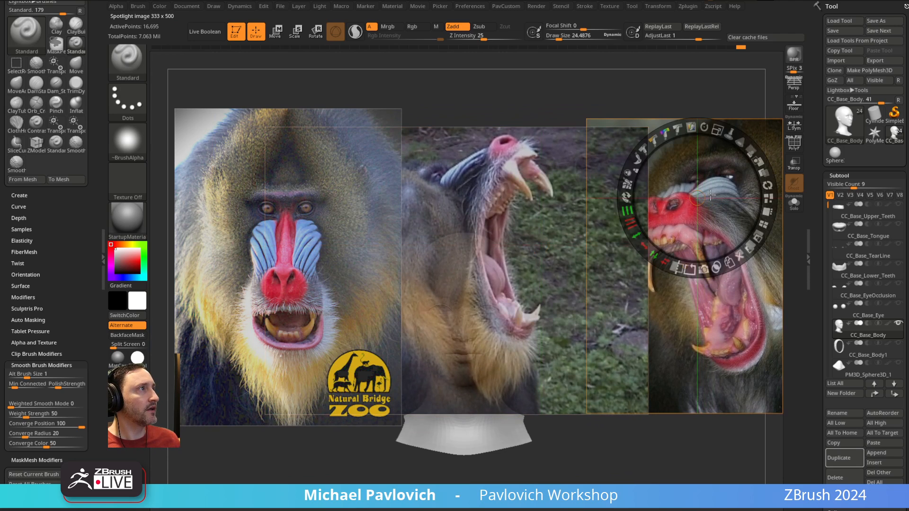
left_click(730, 262)
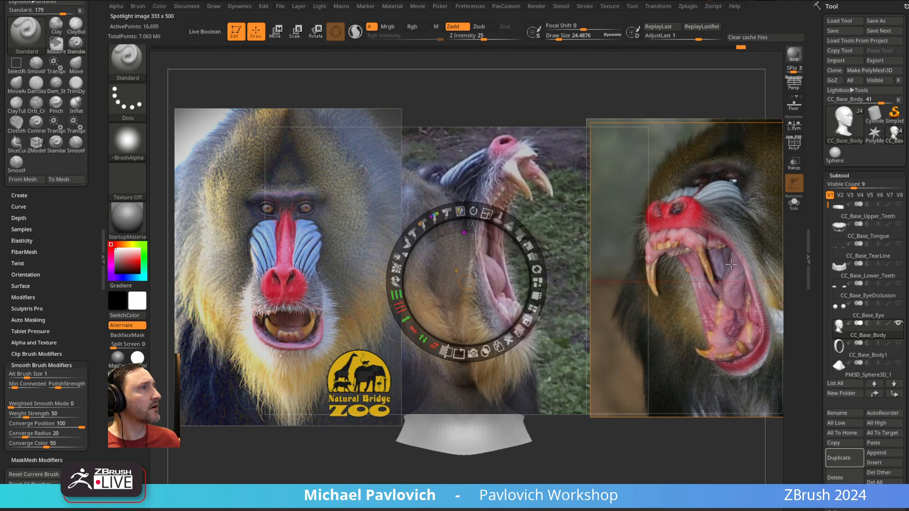
left_click_drag(729, 260, 647, 273)
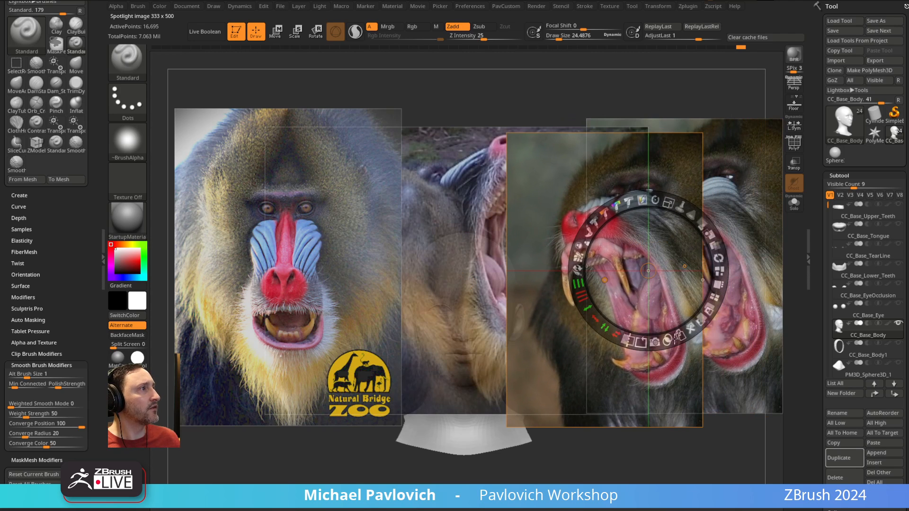
left_click(691, 327)
- Shift the three-quarter mandrill image inward so it fits completely within the document area
mouse_move(742, 280)
left_mouse_down()
mouse_move(712, 290)
mouse_move(732, 266)
mouse_move(739, 272)
left_mouse_up()
left_click(766, 329)
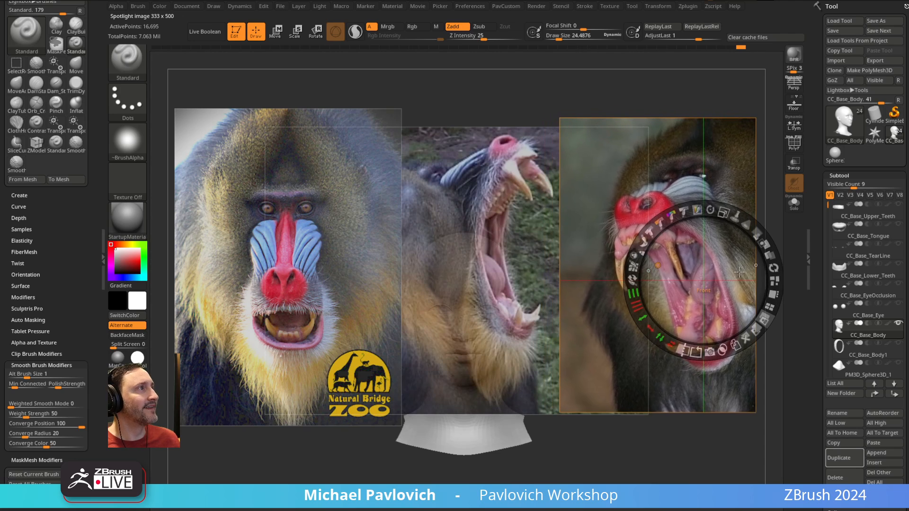
left_click(692, 155)
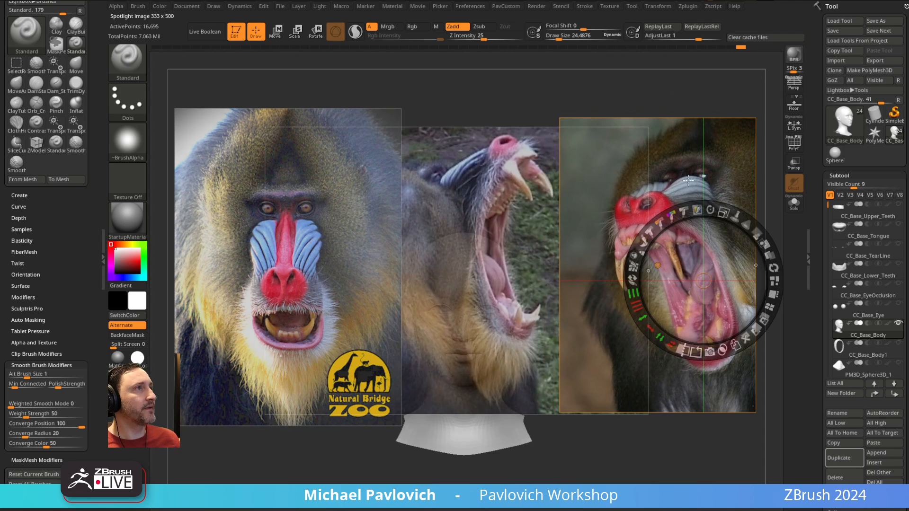
left_click(468, 197)
- Lower the opacity of the mandrill references so the head shows through, and slightly rescale the set in Spotlight
left_click(234, 193)
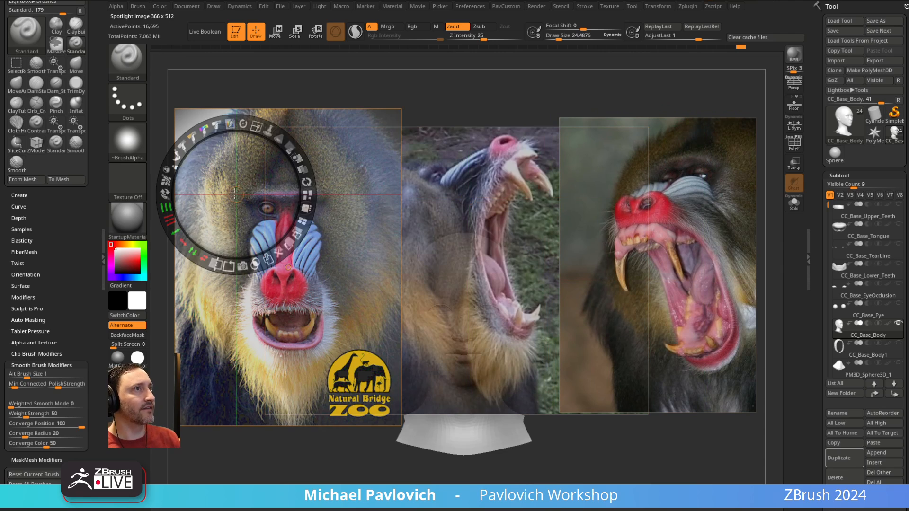
left_click_drag(288, 141, 256, 139)
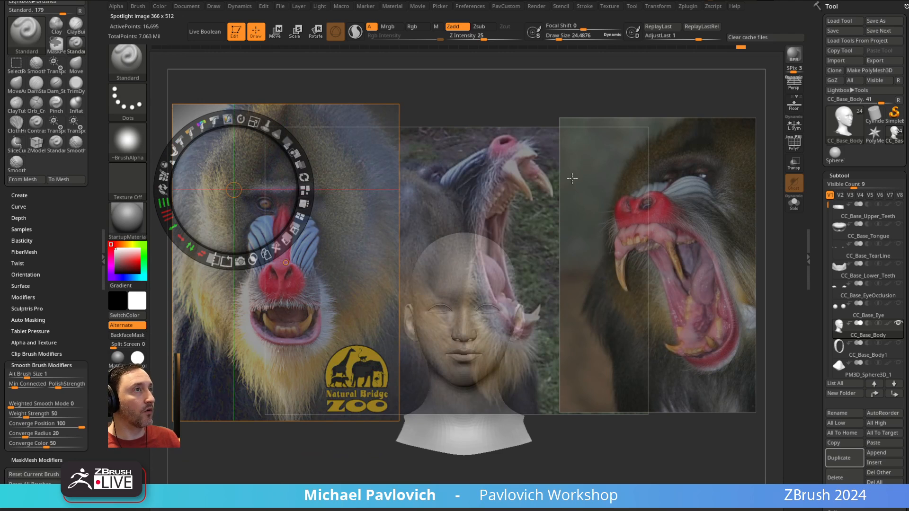
mouse_move(274, 124)
left_mouse_down()
mouse_move(303, 125)
mouse_move(284, 124)
left_mouse_up()
left_click(435, 93)
left_click_drag(462, 84, 454, 62)
key("z")
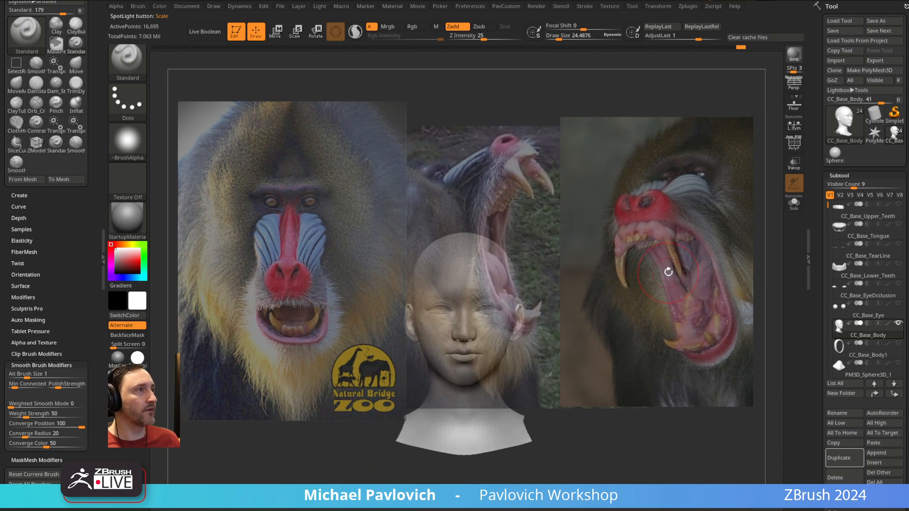
- Frame the head so its face overlaps the frontal mandrill, lining up the eyes with the reference
right_click_drag(633, 240, 658, 214, "alt")
right_click_drag(658, 214, 585, 199, "alt")
key("z")
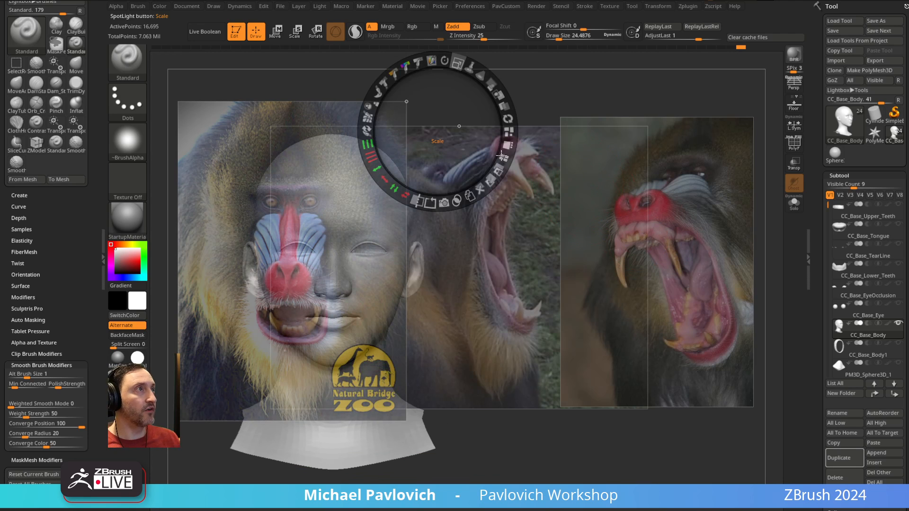
key("z")
right_click_drag(531, 189, 517, 201, "ctrl")
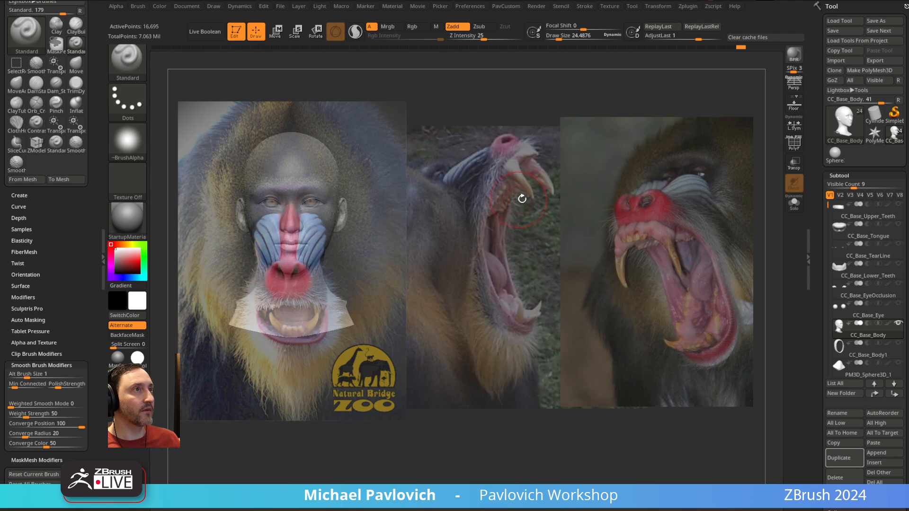
- Drop CC_Base_Body to subdivision level 1 and delete its higher subdivision levels
scroll(833, 196, "down", 5)
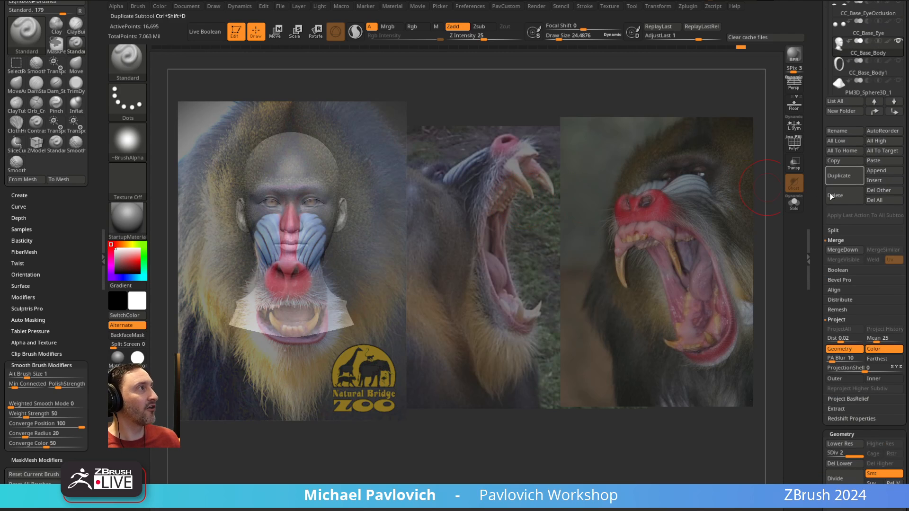
left_click(839, 443)
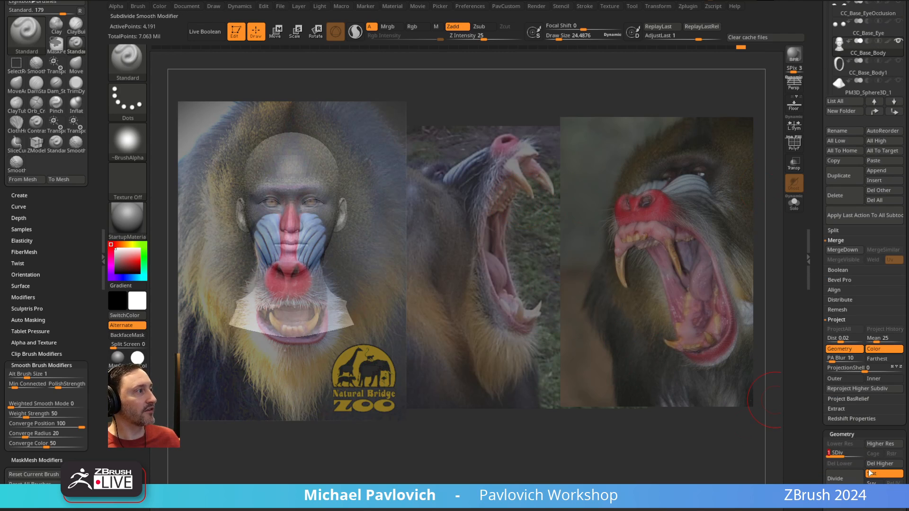
left_click(872, 464)
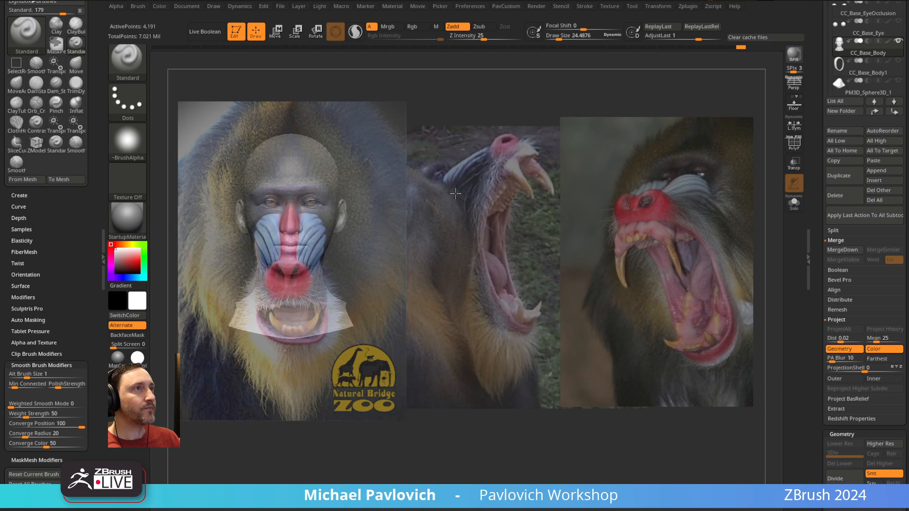
- Show the camera animation timeline above the canvas
key("2")
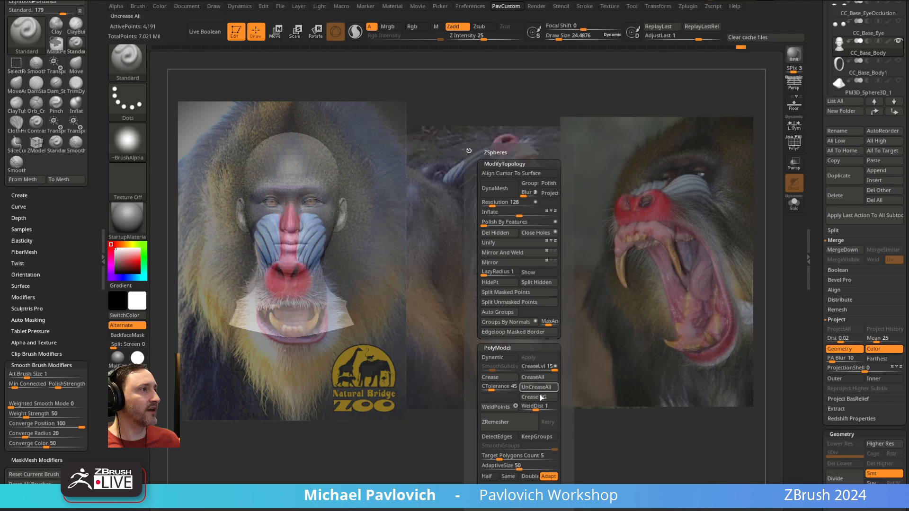
left_click(528, 272)
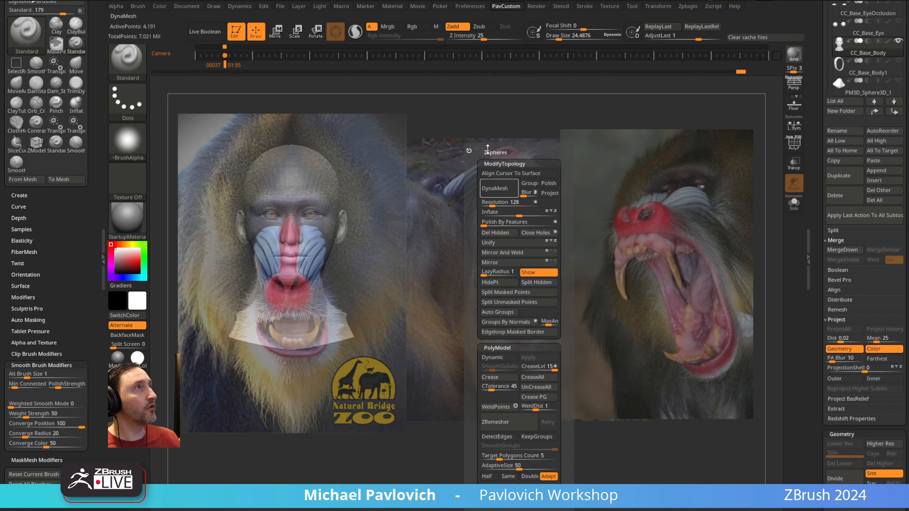
left_click(419, 6)
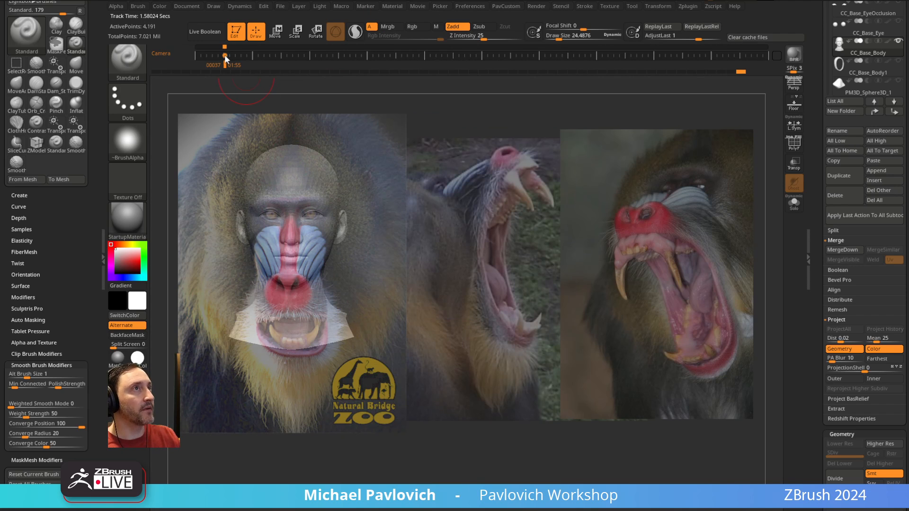
- Store camera keyframes matching the head to the side and three-quarter mandrills, and return to the frontal keyframe
left_click_drag(224, 55, 128, 141)
mouse_move(406, 202)
left_mouse_down()
mouse_move(640, 186)
mouse_move(620, 182)
mouse_move(619, 195)
mouse_move(624, 187)
mouse_move(611, 190)
mouse_move(671, 208)
mouse_move(686, 239)
mouse_move(763, 236)
mouse_move(757, 223)
left_mouse_up()
left_click(275, 55)
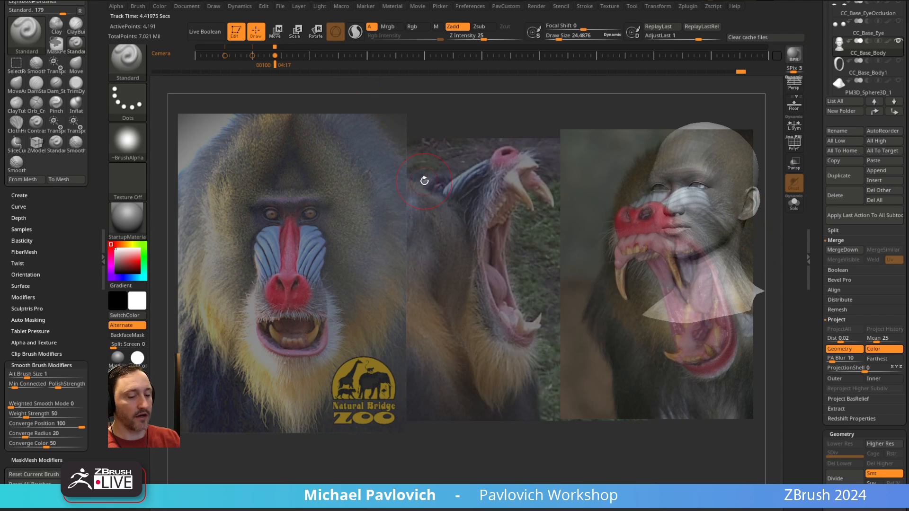
key("Right")
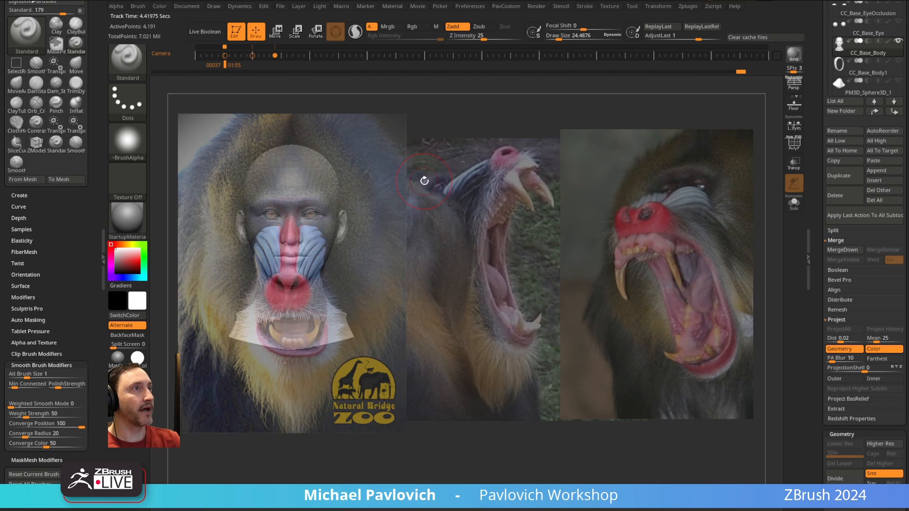
- Hide the reference images and try pulling the nose forward in profile with the Move brush at a draw size of about 22
key("shift+z")
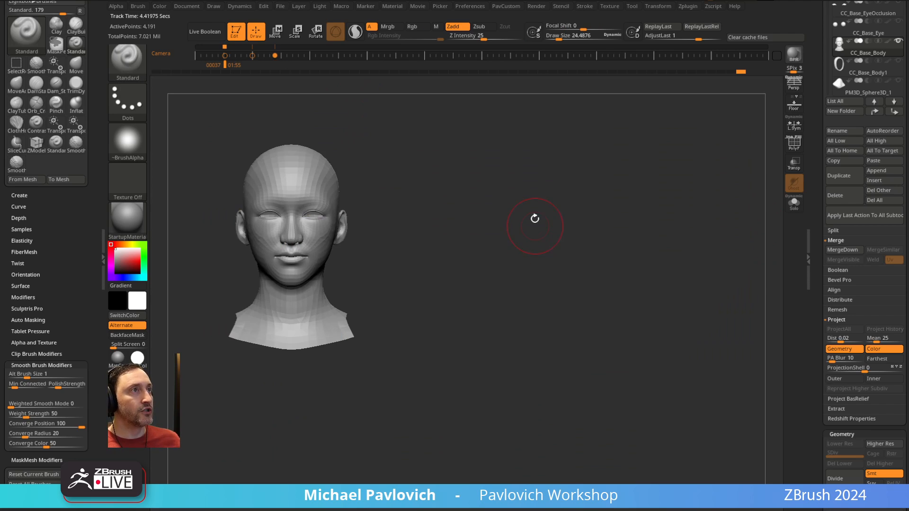
mouse_move(481, 213)
left_mouse_down()
mouse_move(542, 229)
mouse_move(568, 249)
mouse_move(562, 241)
mouse_move(506, 264)
left_mouse_up()
key("s")
left_click(452, 297)
key("b")
key("m")
key("v")
left_click_drag(427, 277, 444, 279)
key("ctrl+z")
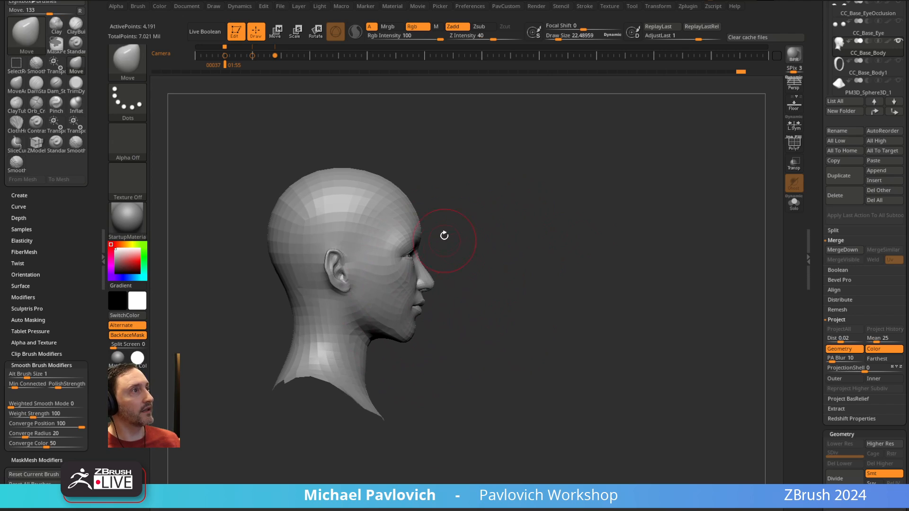
- Mask the cranium, ear and neck in profile with the MaskLasso brush, leaving the nose, mouth and jaw unmasked
key("ctrl+b")
left_click(298, 110)
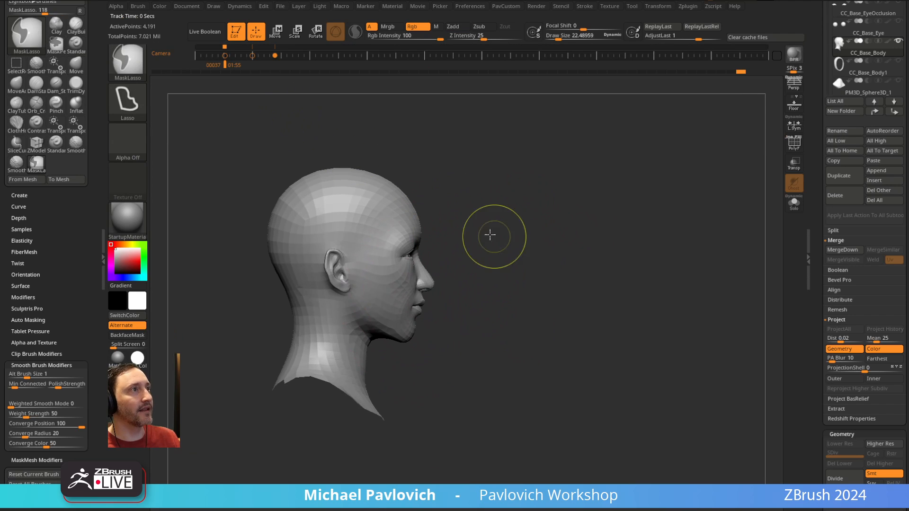
mouse_move(489, 235)
left_mouse_down()
mouse_move(374, 198)
mouse_move(313, 237)
mouse_move(318, 317)
mouse_move(459, 238)
left_mouse_up()
mouse_move(443, 188)
left_mouse_down()
mouse_move(229, 265)
mouse_move(341, 298)
mouse_move(402, 237)
left_mouse_up()
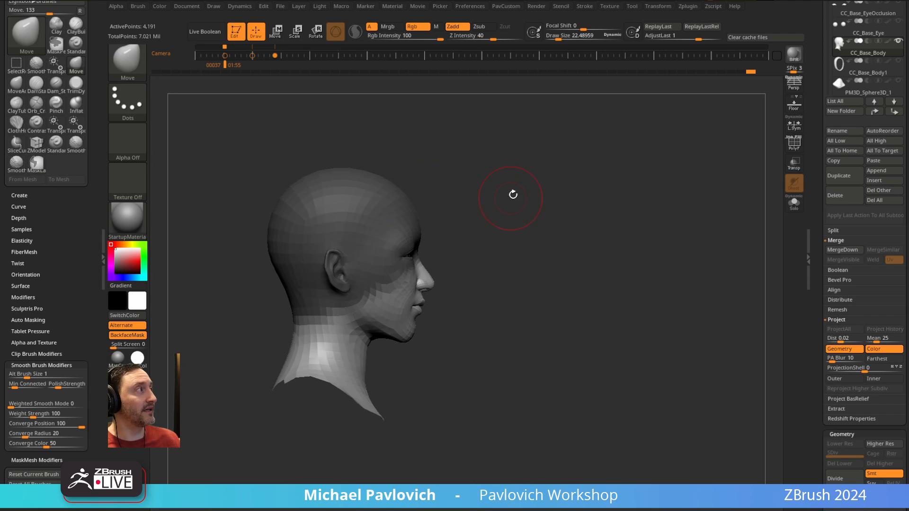
left_click_drag(496, 189, 494, 173, "alt")
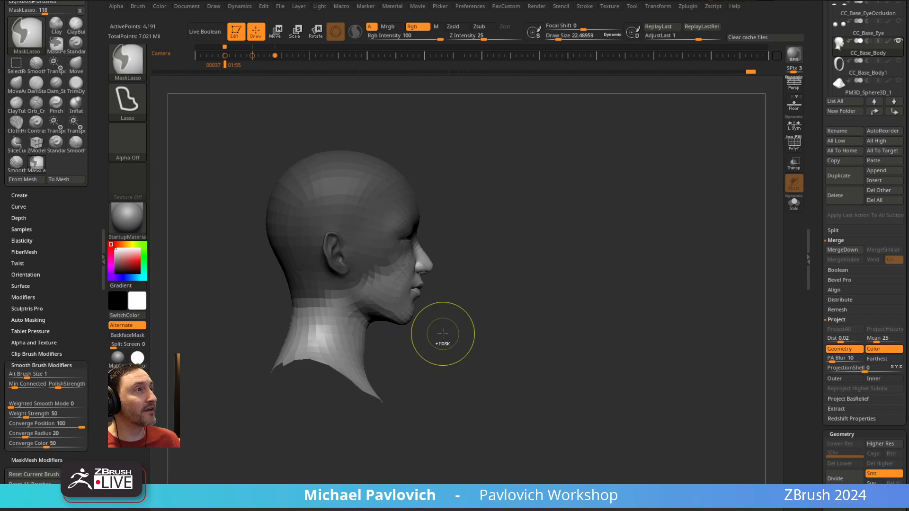
mouse_move(412, 365)
left_mouse_down()
mouse_move(308, 276)
mouse_move(406, 480)
left_mouse_up()
left_click_drag(513, 211, 511, 223, "alt")
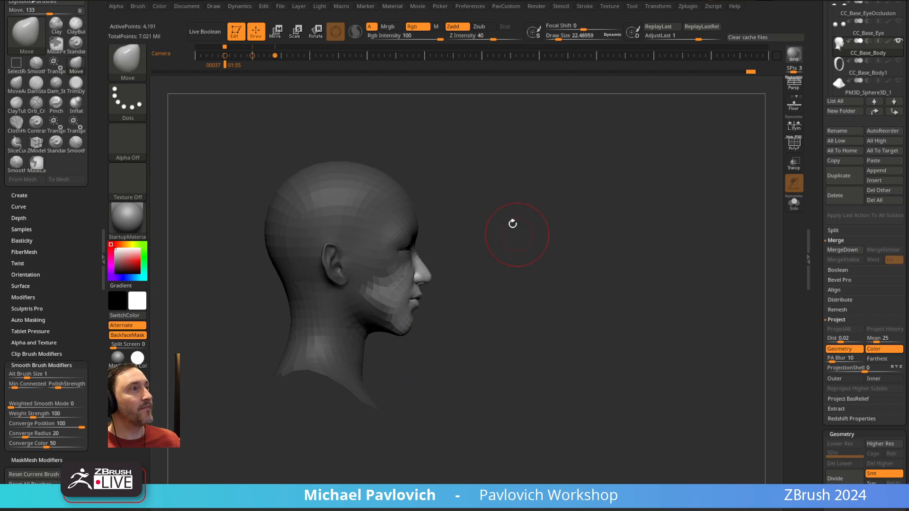
- Soften the mask's edge and pull the nose, lips and jaw forward into a short muzzle with the Move brush
left_click(370, 228, "ctrl")
key("s")
mouse_move(446, 275)
left_mouse_down()
mouse_move(454, 272)
mouse_move(434, 287)
mouse_move(441, 293)
mouse_move(429, 293)
left_mouse_up()
key("ctrl+z")
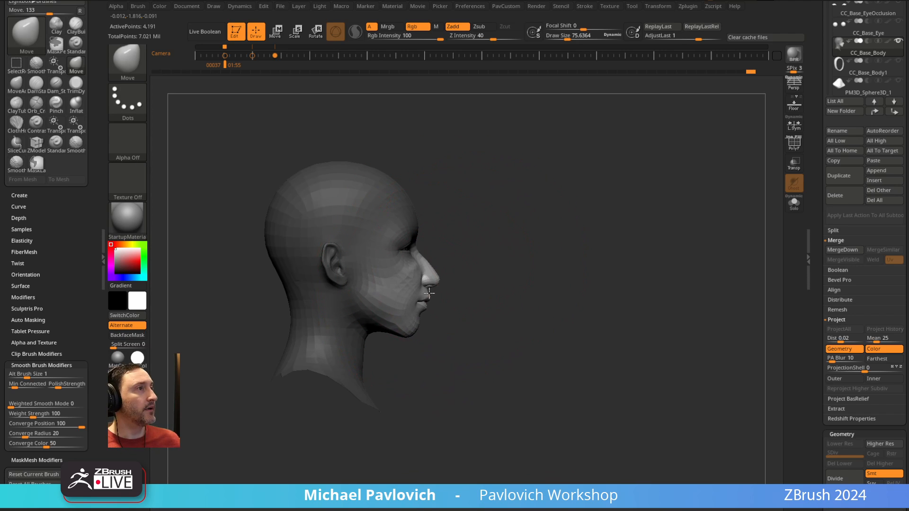
left_click_drag(412, 326, 429, 322)
key("s")
left_click_drag(434, 294, 464, 285)
left_click_drag(579, 235, 544, 228)
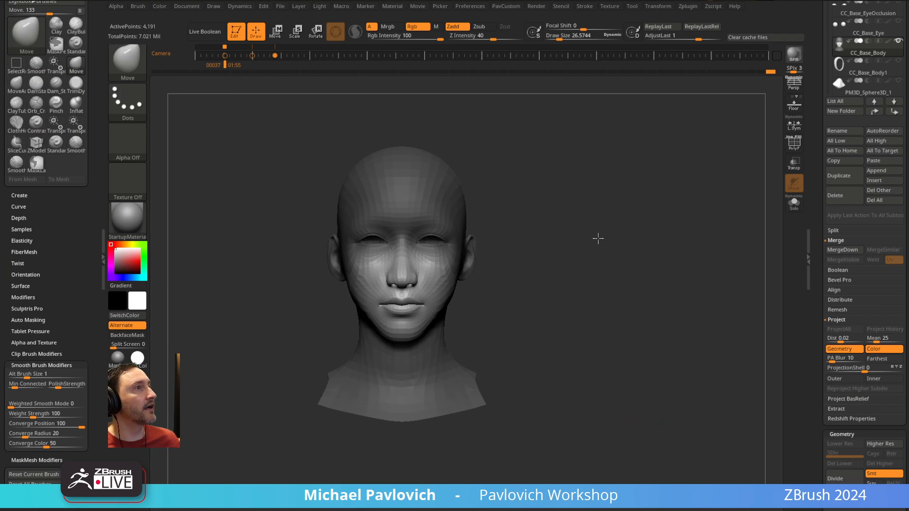
- Reshape the muzzle with the Move brush, lifting the nose tip and widening the nostrils at draw sizes between about 46 and 12
left_click_drag(598, 238, 556, 244)
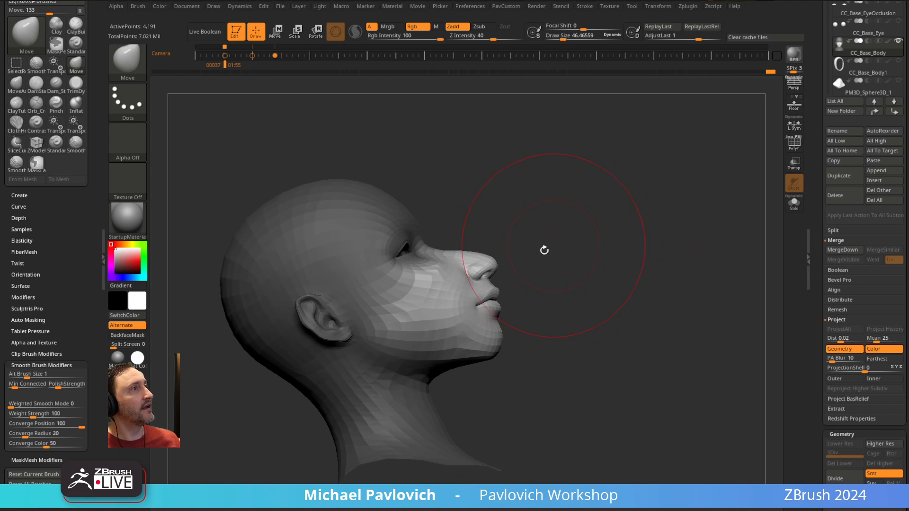
key("s")
left_click_drag(508, 272, 498, 258)
key("s")
mouse_move(527, 228)
left_mouse_down("alt")
mouse_move(499, 260)
mouse_move(459, 259)
left_mouse_up("alt")
key("s")
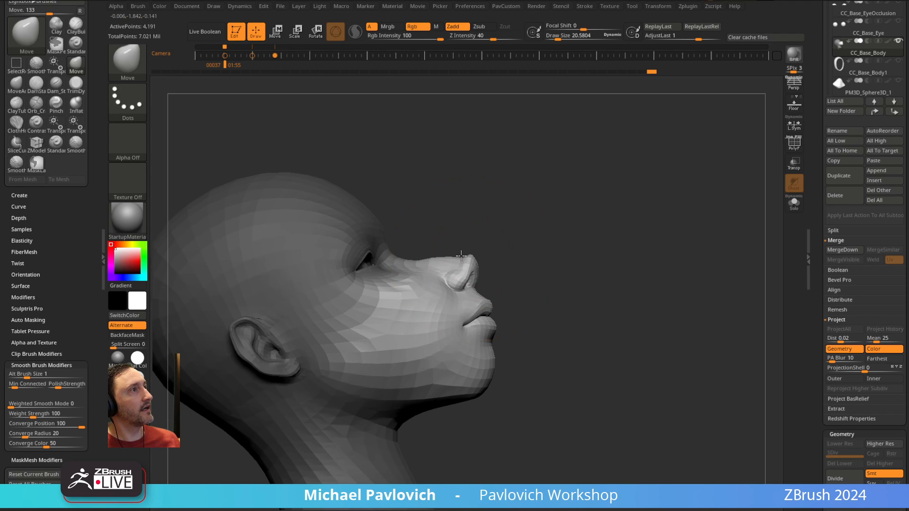
right_click_drag(462, 256, 350, 267)
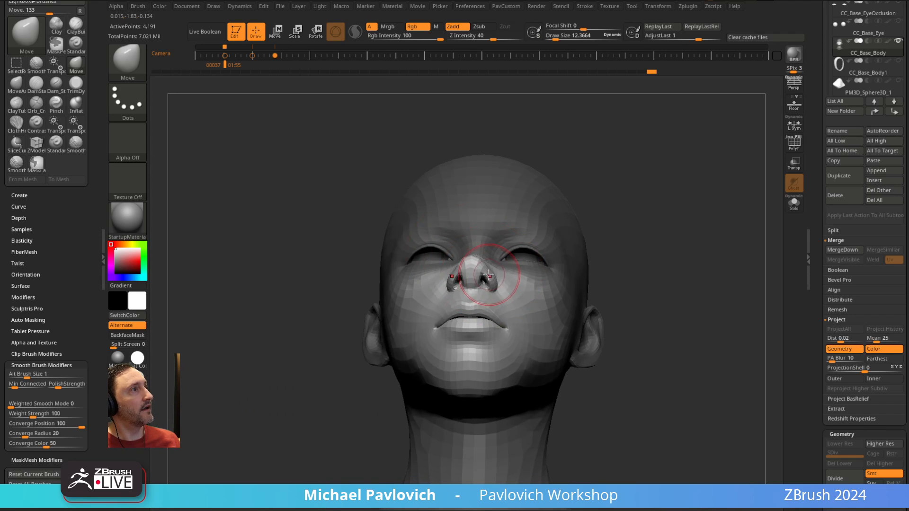
right_click_drag(615, 241, 614, 204)
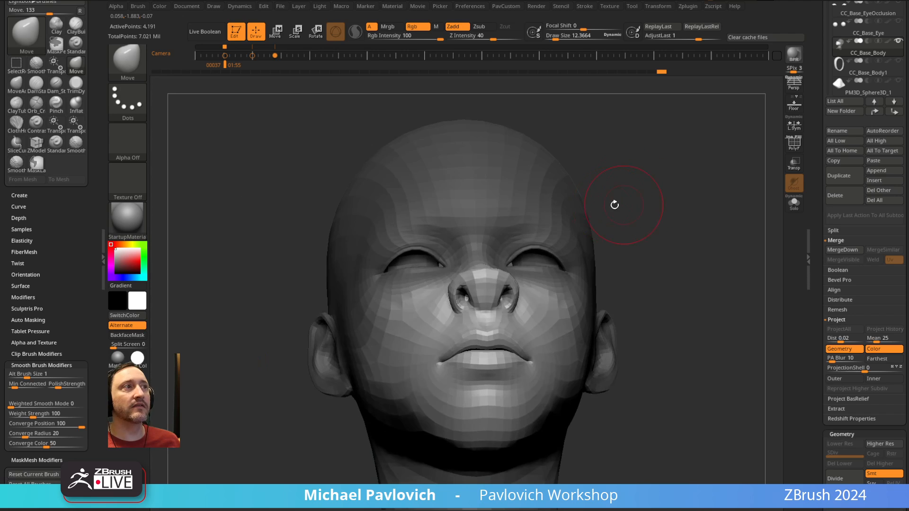
right_click_drag(462, 312, 682, 205)
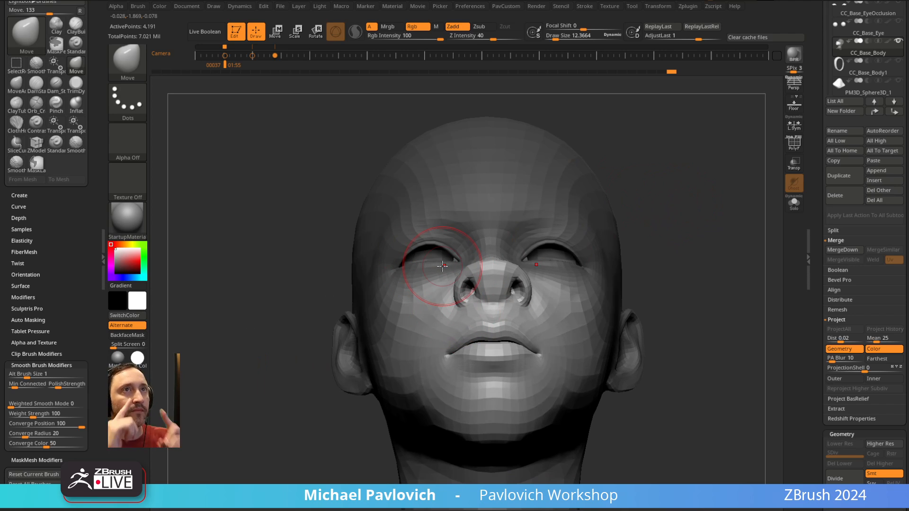
- Build up the sides of the nose bridge below the inner eye corners with the ClayTubes brush at Z Intensity 13
mouse_move(692, 158)
right_mouse_down()
mouse_move(785, 188)
mouse_move(711, 183)
mouse_move(718, 187)
mouse_move(477, 254)
right_mouse_up()
key("b")
key("c")
key("l")
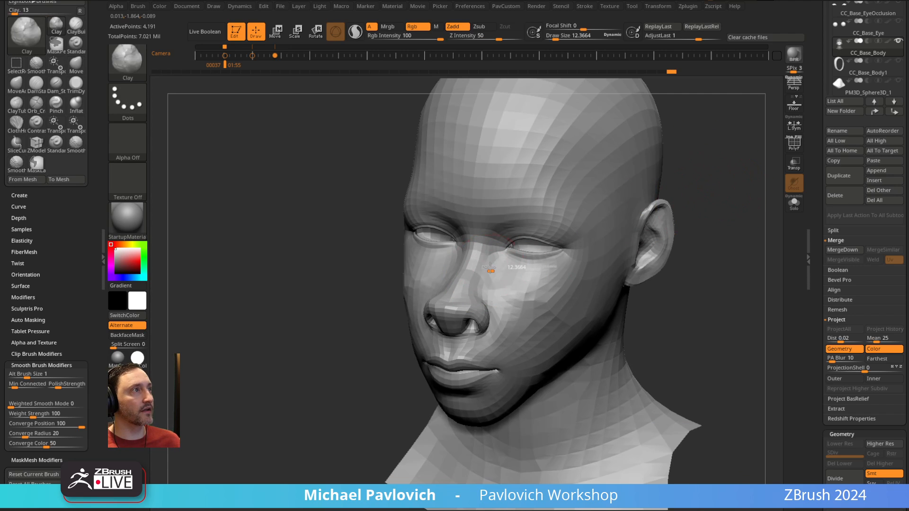
right_click_drag(701, 211, 618, 192)
key("b")
key("c")
key("t")
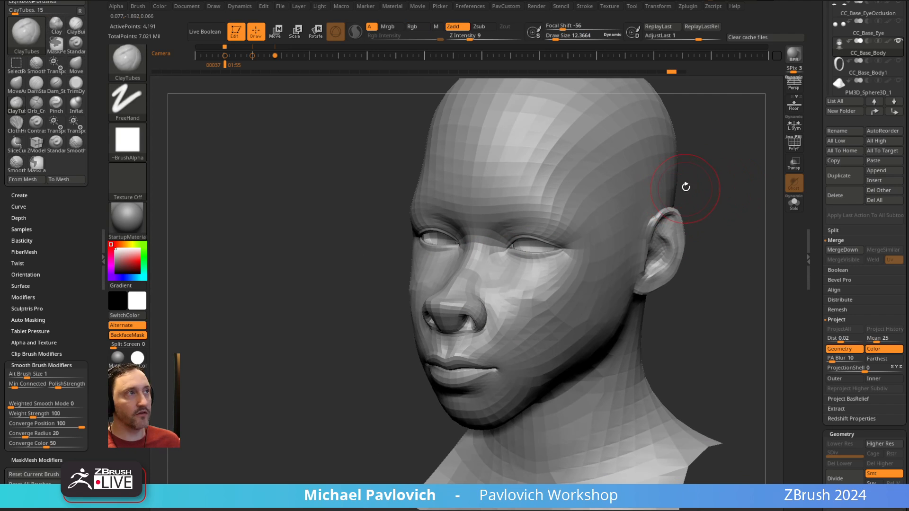
mouse_move(490, 287)
right_mouse_down()
mouse_move(698, 186)
mouse_move(478, 95)
right_mouse_up()
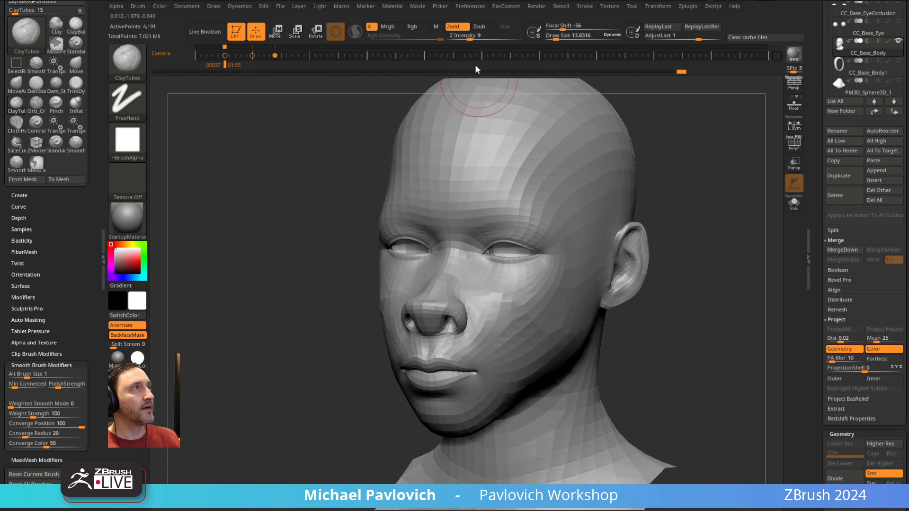
key("u")
key("s")
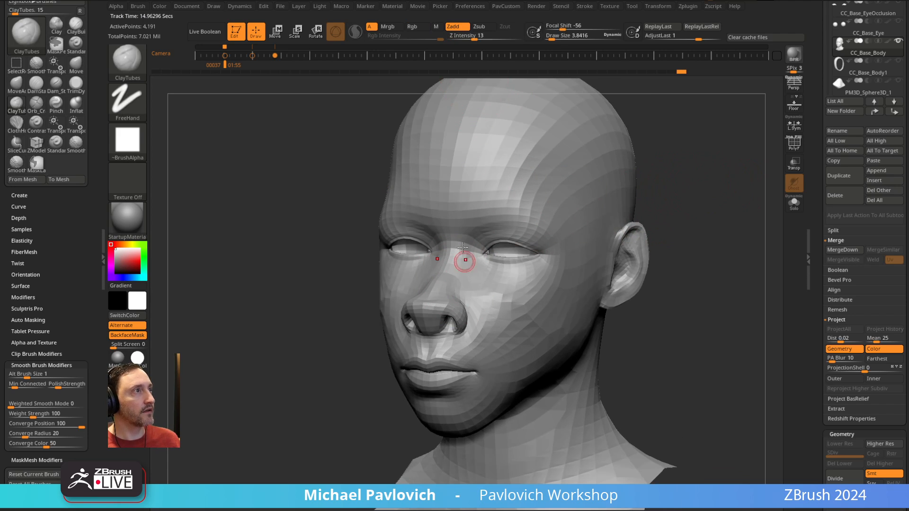
right_click_drag(676, 213, 633, 237)
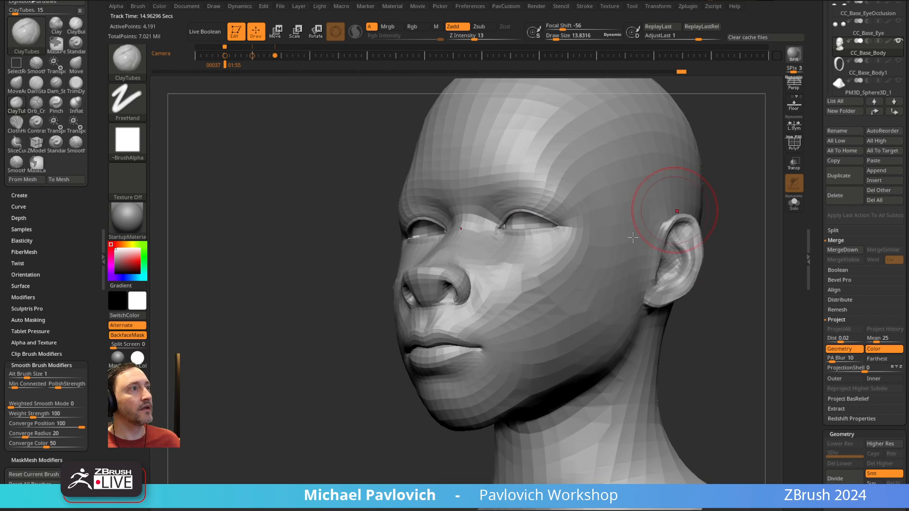
- Adjust the lips with the Move brush at draw sizes of about 24 to 33 and show its auto-masking settings
key("b")
key("m")
key("v")
right_click_drag(390, 377, 348, 365)
key("s")
left_click_drag(438, 349, 430, 351)
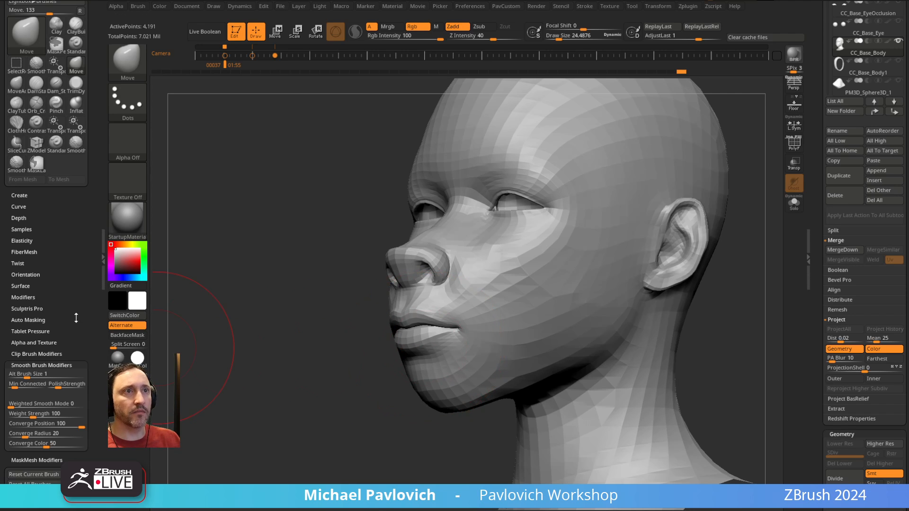
left_click(42, 320)
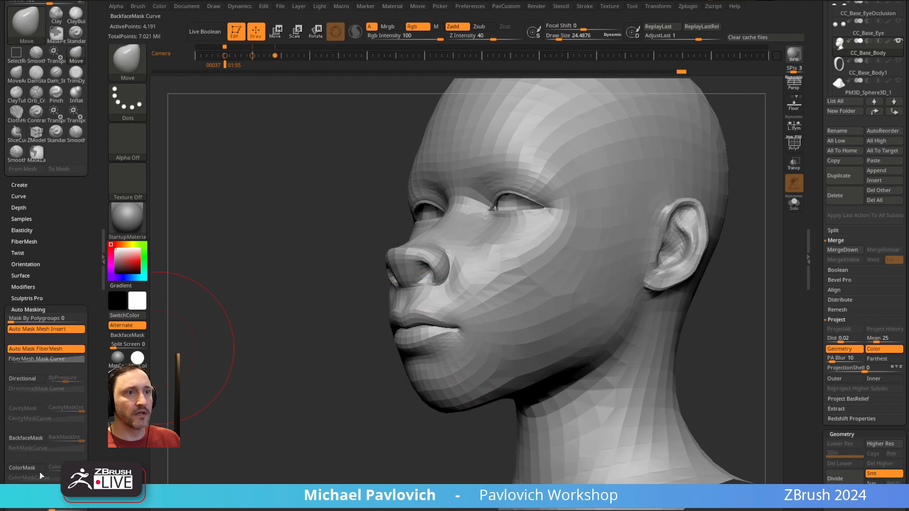
key("s")
left_click_drag(432, 344, 436, 349)
key("s")
left_click_drag(435, 334, 437, 325)
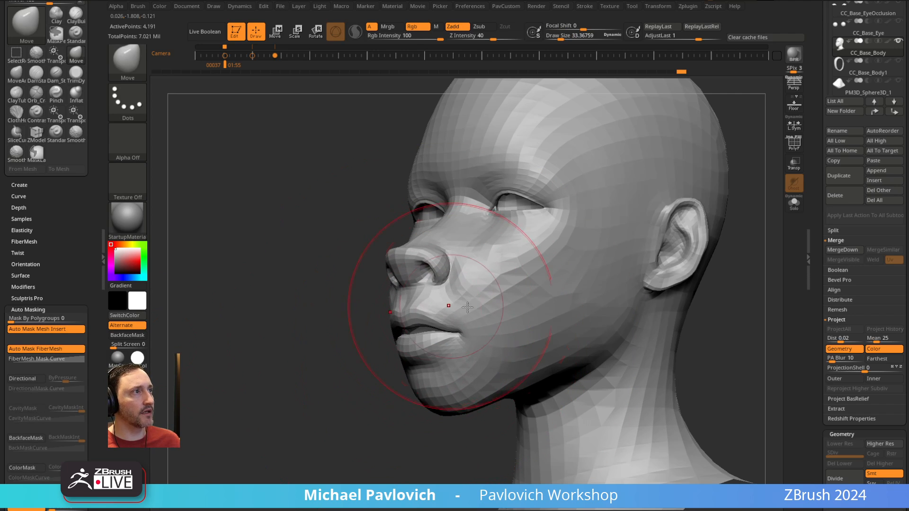
- Switch to the TransposeClassic brush and draw a topological mask from the mouth so one lip is protected from the other
key("e")
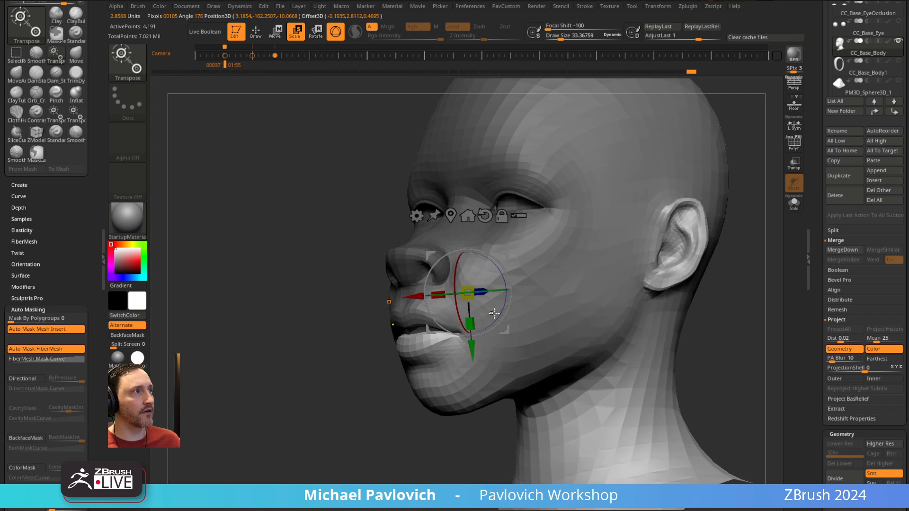
key("b")
key("t")
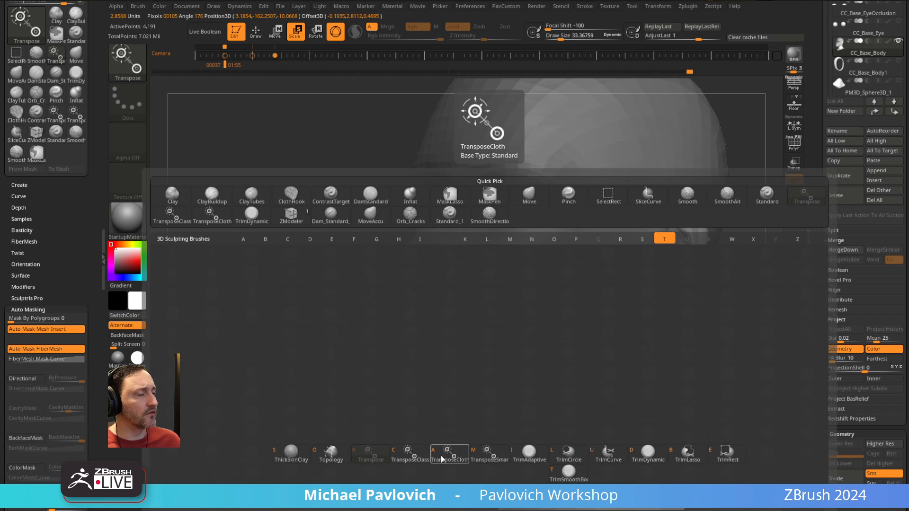
left_click(416, 455)
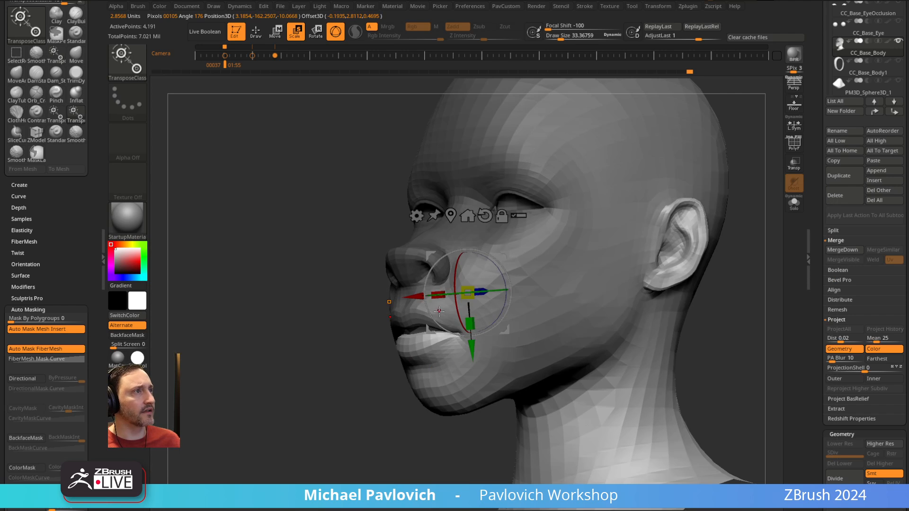
left_click_drag(346, 357, 234, 469, "ctrl")
left_click_drag(390, 309, 447, 380, "ctrl")
- Open the mouth with the Move brush by pulling the upper and lower lips apart
key("b")
key("m")
key("v")
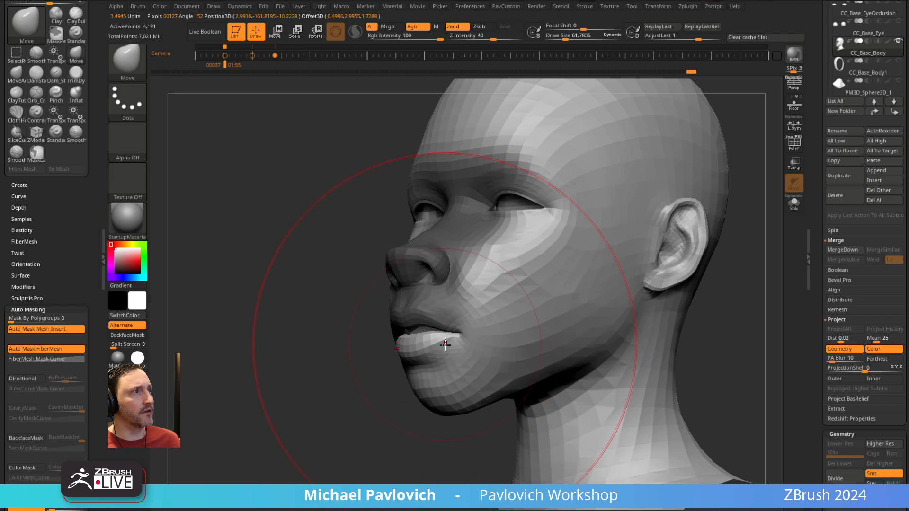
left_click_drag(440, 332, 424, 298)
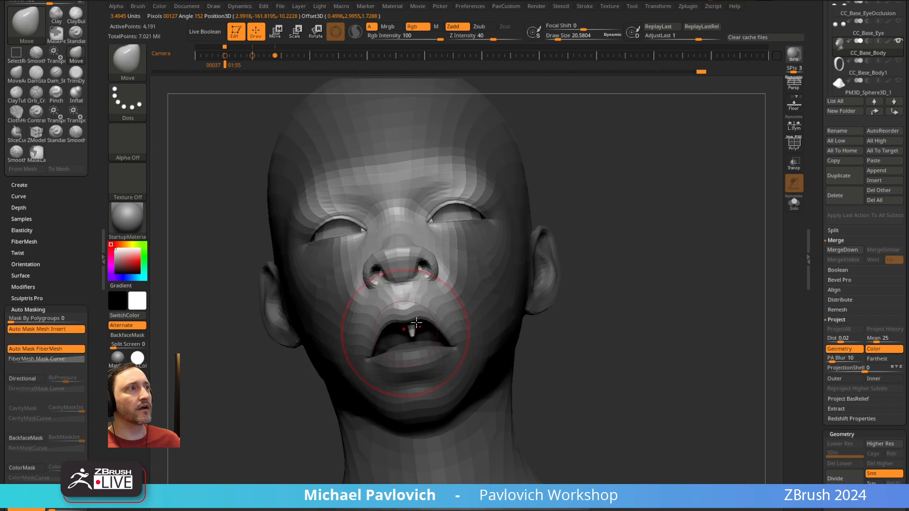
left_click_drag(417, 331, 414, 359)
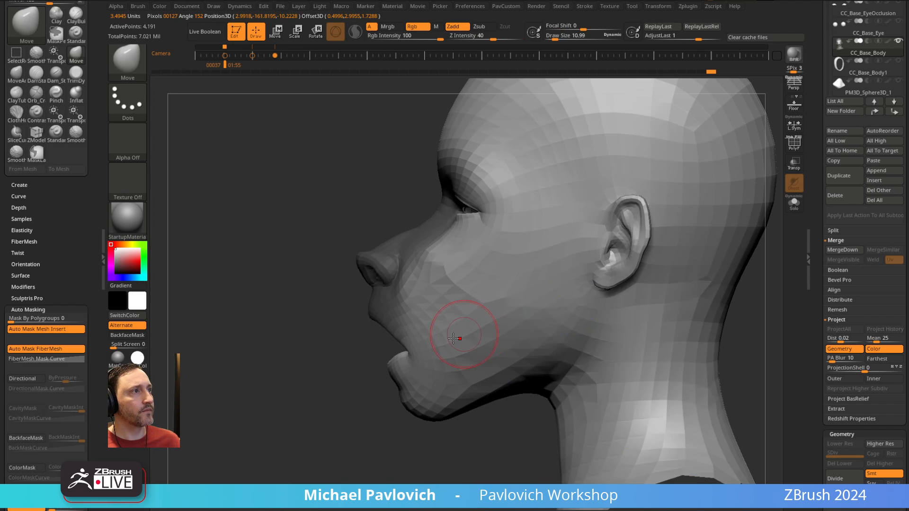
- Clear the mask and push the mouth corners back toward the cheeks with the MoveAccu brush at a draw size of about 25 to 29
key("bracketleft")
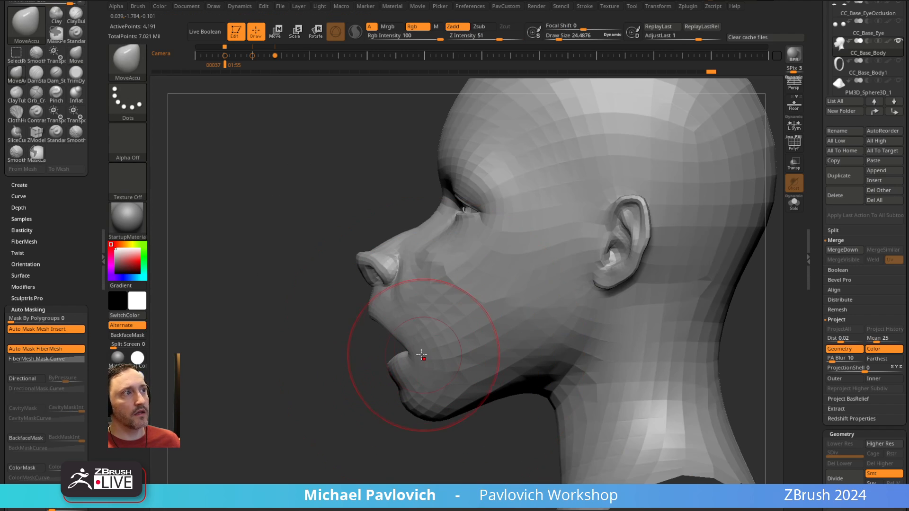
left_click_drag(363, 389, 583, 240)
left_click_drag(439, 331, 448, 334)
left_click_drag(658, 258, 558, 279)
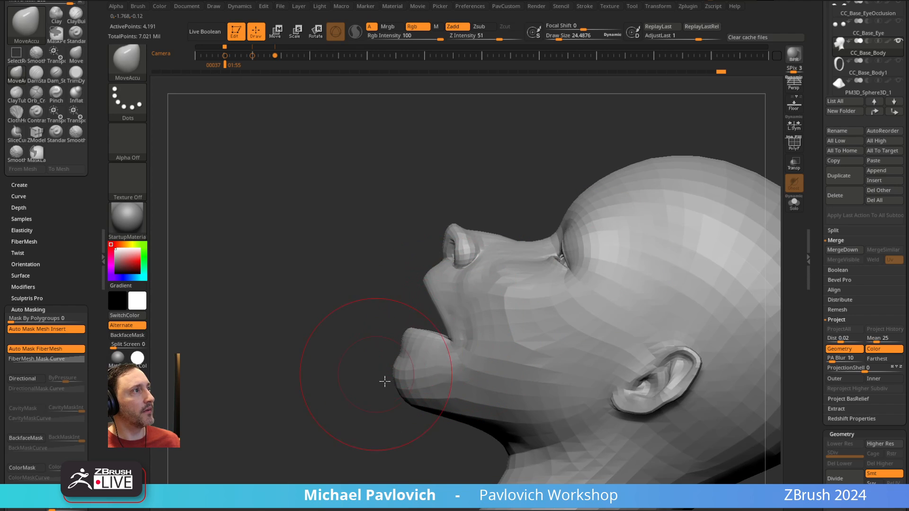
left_click_drag(384, 381, 571, 242)
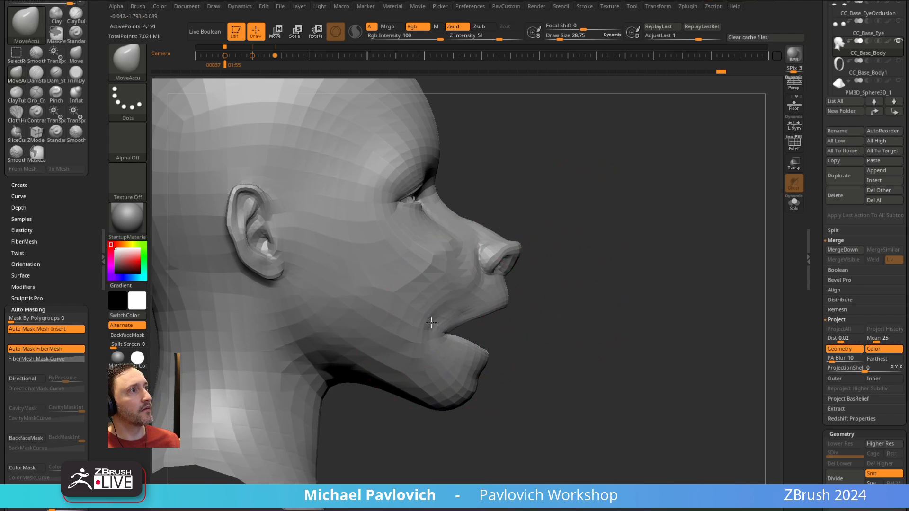
left_click_drag(396, 315, 371, 300)
mouse_move(511, 242)
left_mouse_down()
mouse_move(572, 231)
mouse_move(582, 244)
mouse_move(551, 252)
mouse_move(584, 223)
mouse_move(588, 248)
mouse_move(586, 229)
mouse_move(544, 232)
left_mouse_up()
- Add volume along the muzzle beside the nose and around the eyes with the ClayTubes brush at a draw size of about 11
key("b")
key("c")
key("t")
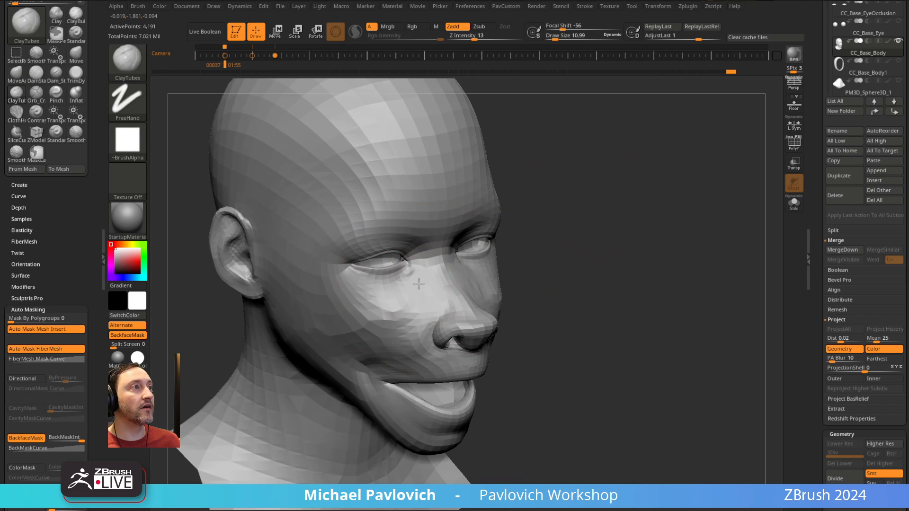
left_click_drag(619, 240, 591, 197)
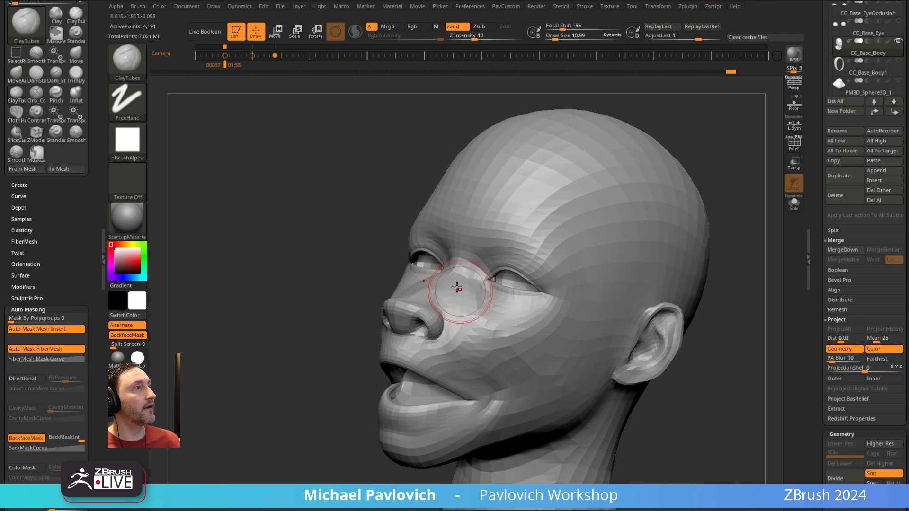
left_click_drag(331, 325, 267, 345)
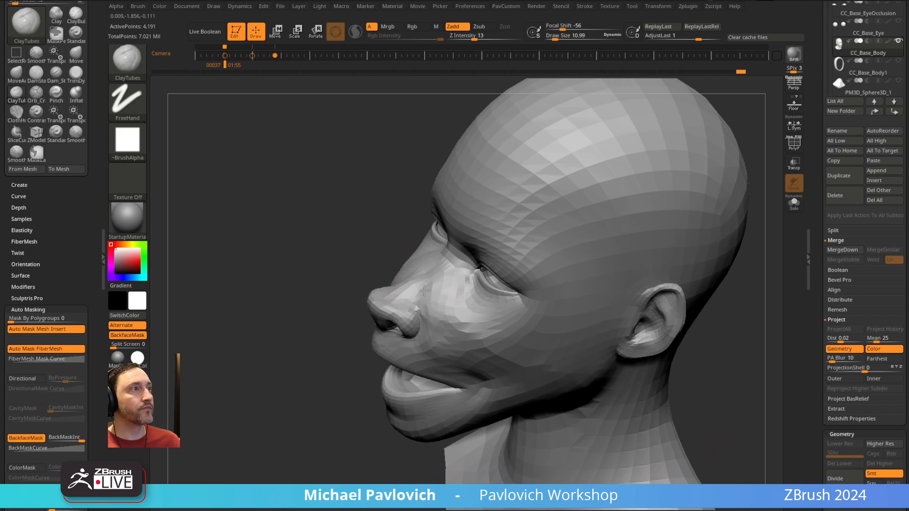
left_click_drag(339, 291, 324, 299)
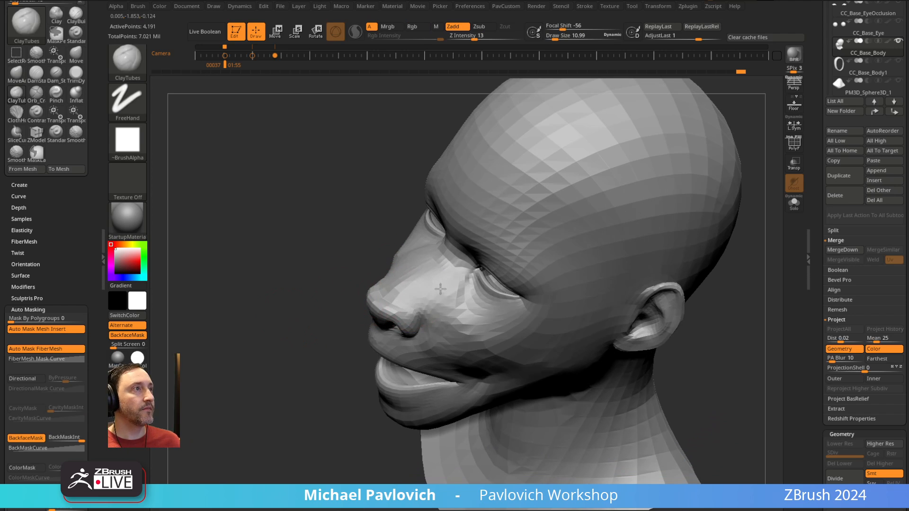
mouse_move(453, 259)
right_mouse_down()
mouse_move(515, 190)
mouse_move(416, 280)
mouse_move(450, 256)
right_mouse_up()
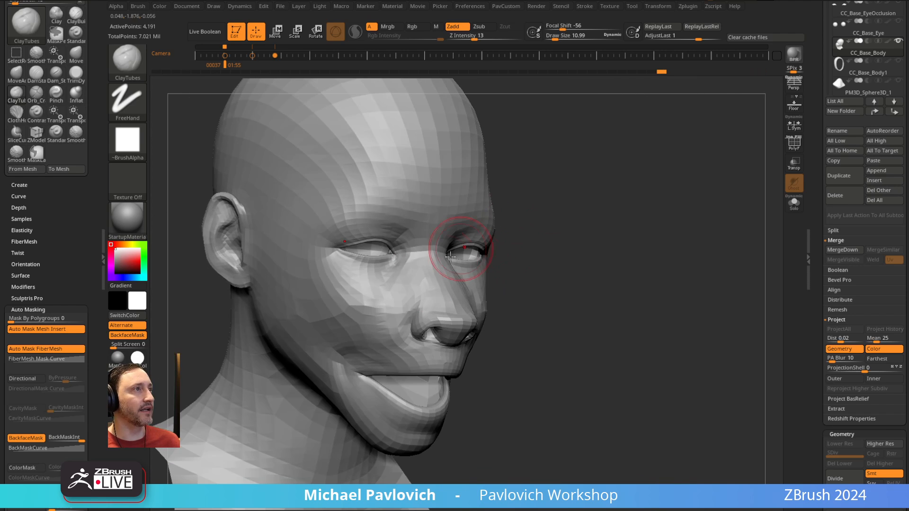
left_click_drag(578, 184, 566, 195)
mouse_move(519, 235)
left_mouse_down()
mouse_move(646, 203)
mouse_move(514, 260)
mouse_move(517, 270)
mouse_move(520, 250)
left_mouse_up()
- Pull the outer eye corners inward with the Move brush at a draw size of about 19
key("s")
key("b")
key("m")
key("v")
left_click_drag(632, 220, 598, 231)
key("s")
left_click_drag(525, 269, 506, 269)
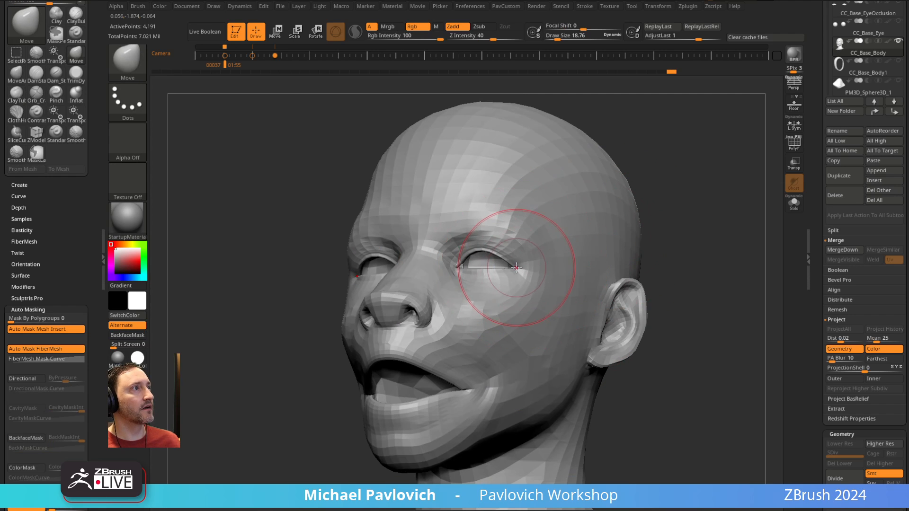
- Refine the inner eye corners and eyelids from front and three-quarter views with the Move brush, reducing the draw size to about 7
mouse_move(348, 276)
left_mouse_down()
mouse_move(339, 276)
mouse_move(629, 186)
mouse_move(426, 284)
left_mouse_up()
left_click_drag(602, 204, 527, 240)
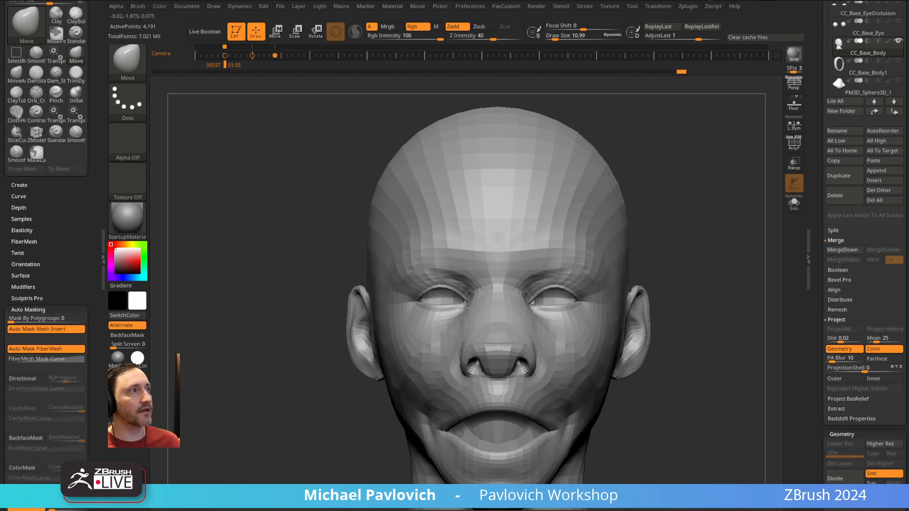
mouse_move(465, 307)
left_mouse_down()
mouse_move(649, 203)
mouse_move(730, 213)
mouse_move(589, 325)
mouse_move(608, 260)
left_mouse_up()
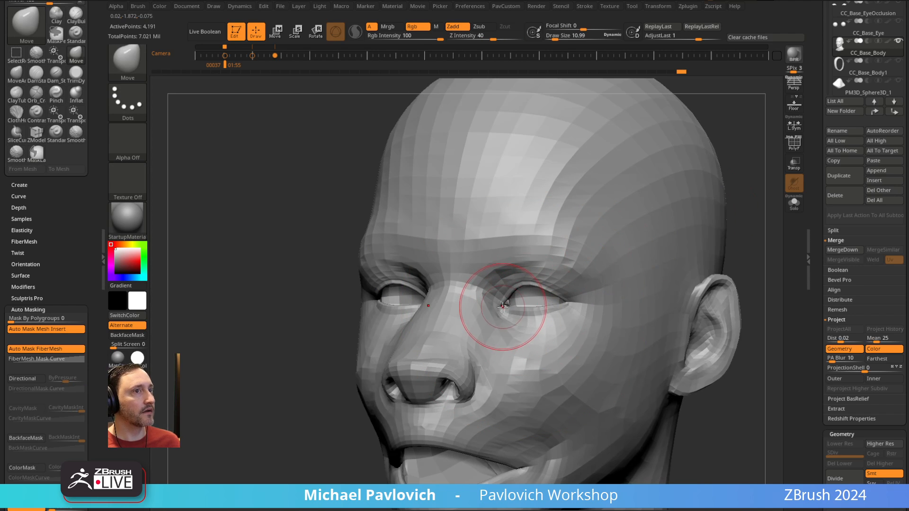
left_click_drag(234, 383, 463, 325, "shift")
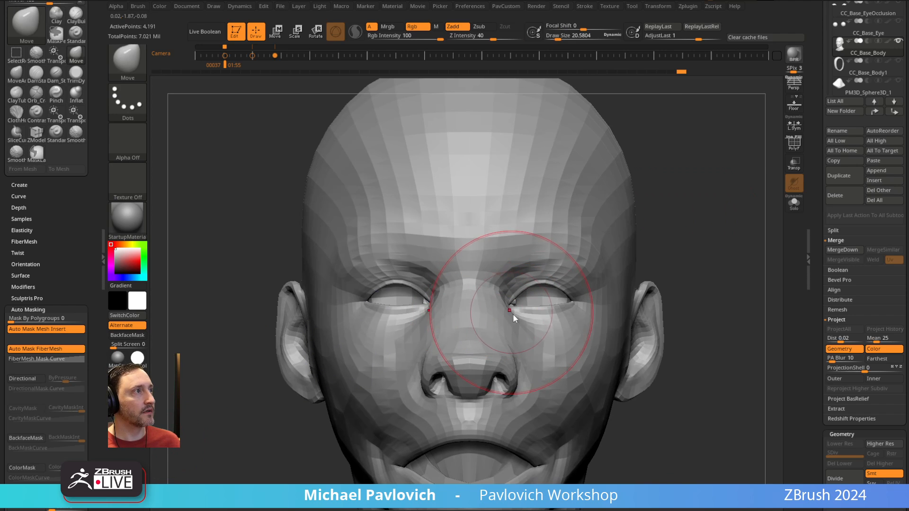
left_click_drag(675, 243, 650, 244, "alt")
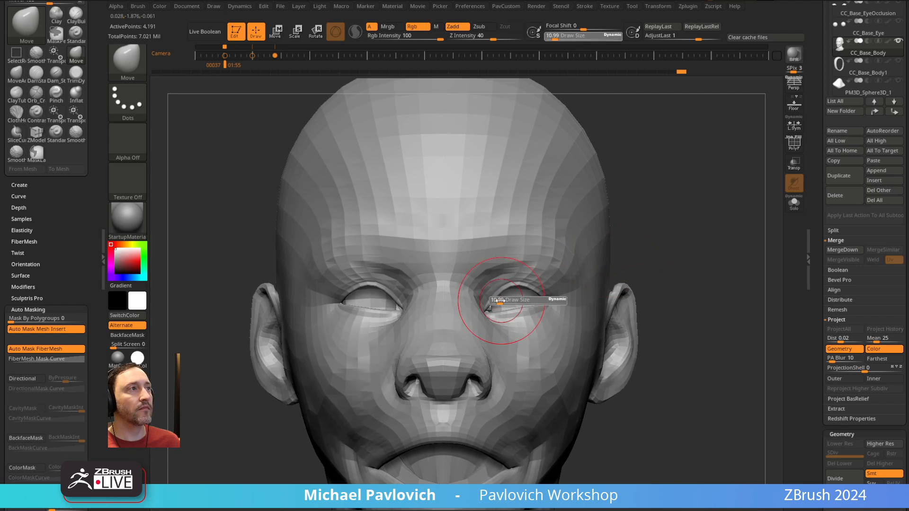
key("[")
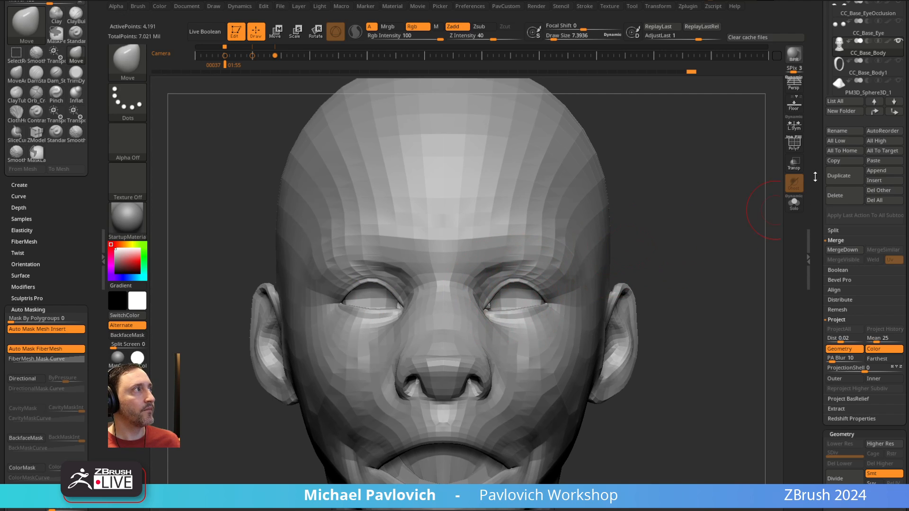
- Select the CC_Base_Eye subtool and scale both eyeballs down with local symmetry on
left_click_drag(815, 176, 814, 208)
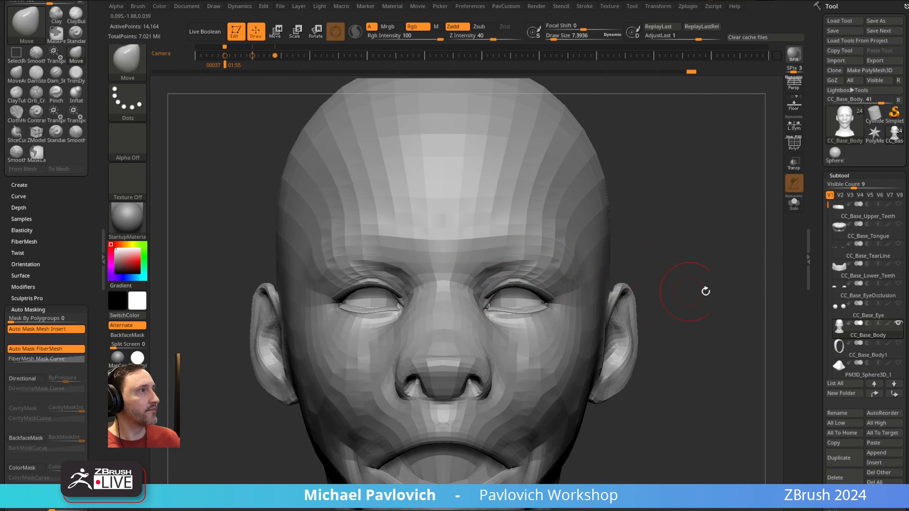
left_click(877, 316)
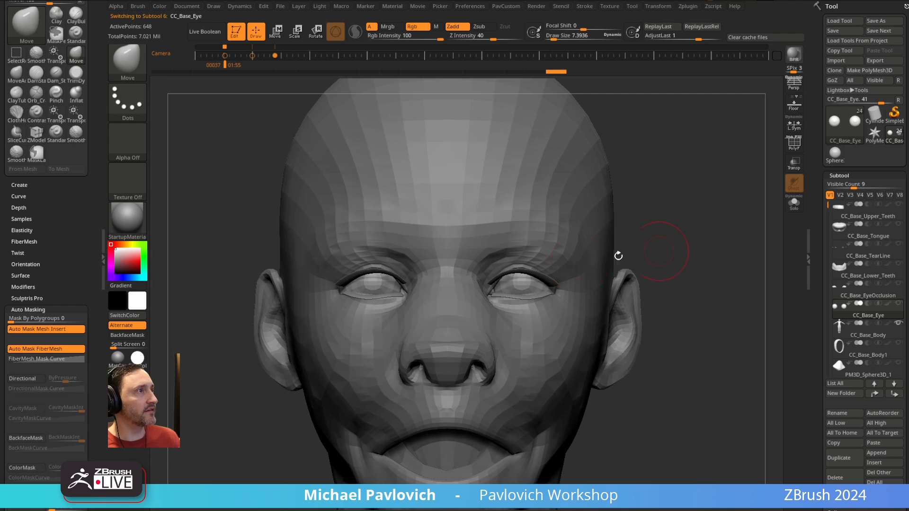
key("w")
left_click_drag(527, 279, 522, 284)
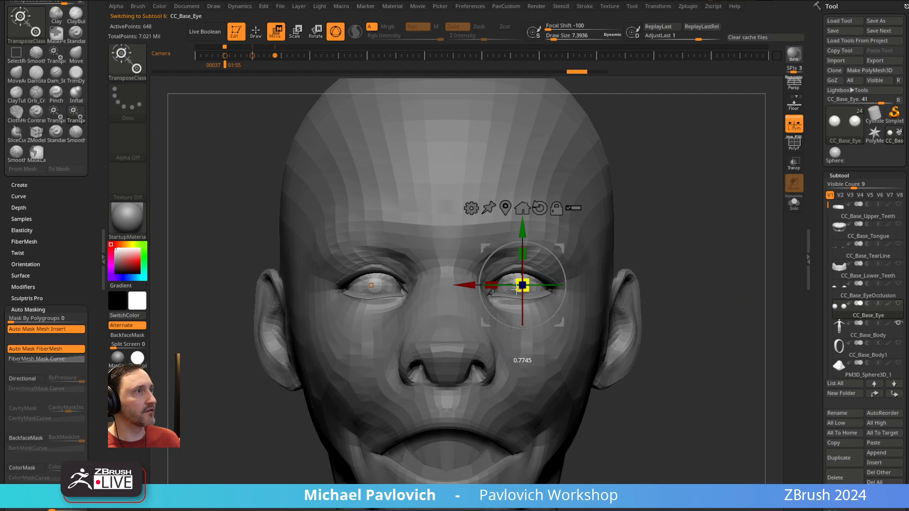
left_click_drag(516, 289, 518, 288)
right_click_drag(517, 289, 480, 286)
- Turn on the visibility of the CC_Base_Eye subtool alongside the head, and unhide its second eyeball
key("q")
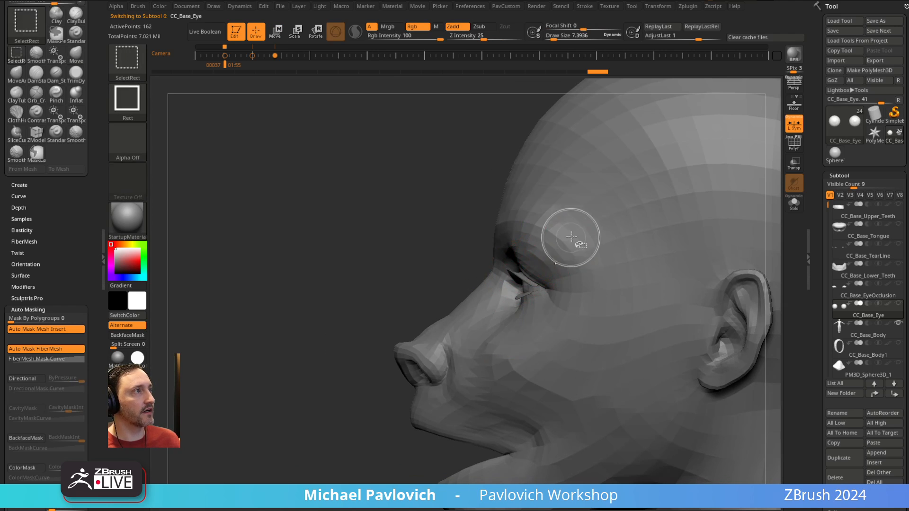
right_click_drag(571, 236, 577, 245)
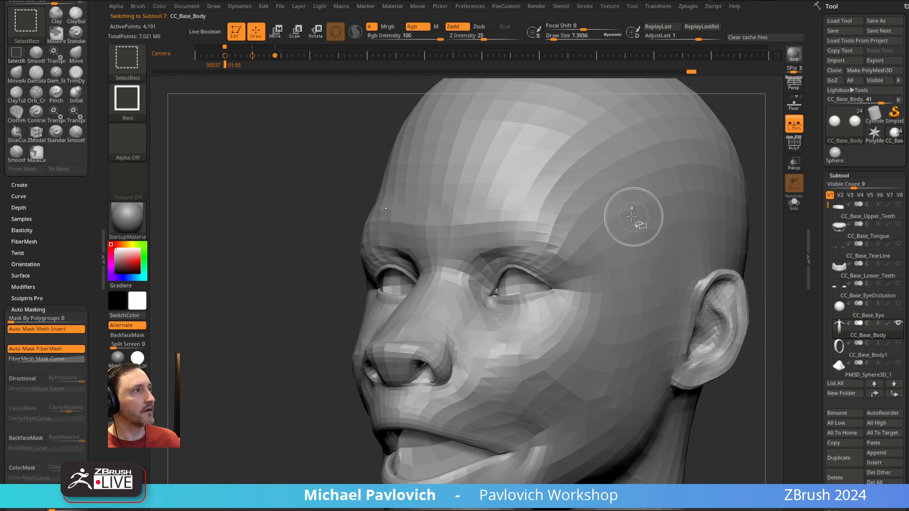
left_click(898, 305)
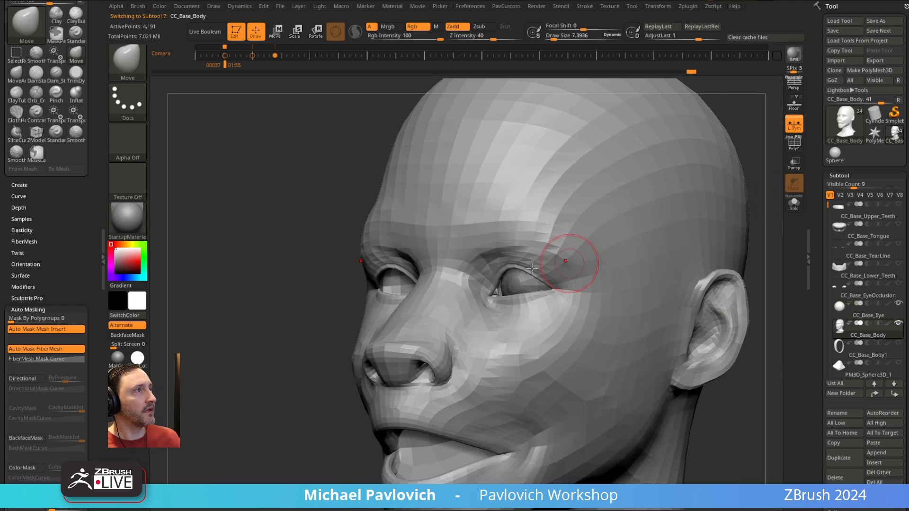
right_click_drag(569, 264, 517, 273)
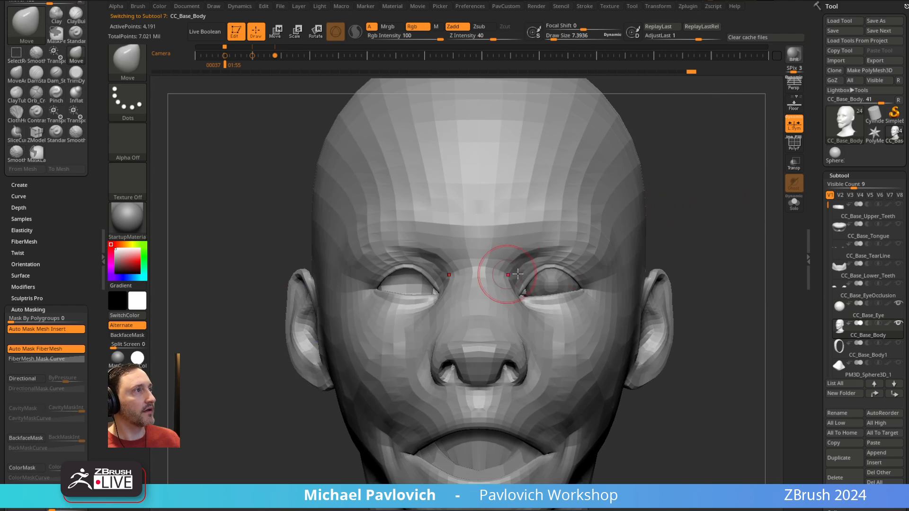
left_click(760, 284, "ctrl+shift")
left_click(612, 251, "ctrl+shift")
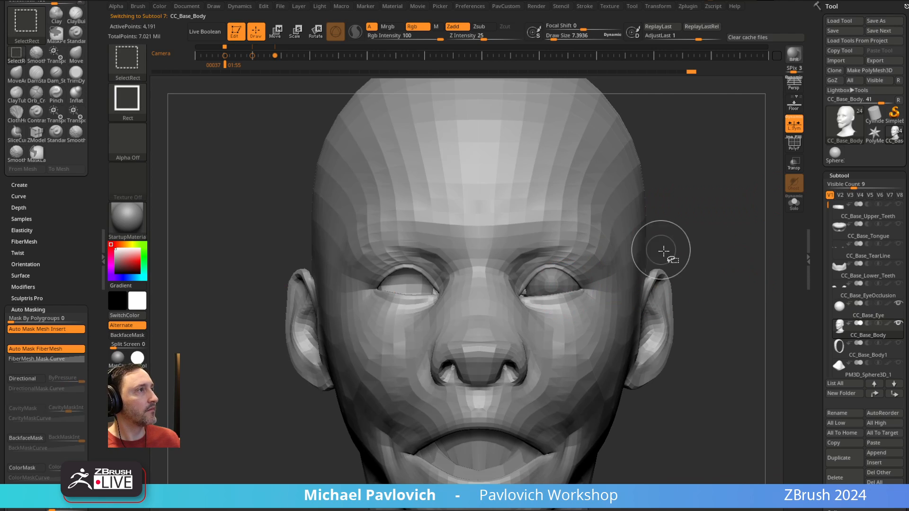
left_click(560, 287, "alt")
left_click(694, 246, "ctrl+shift")
- Scale the two eyeballs down a little further so they fit inside the eyelids
right_click_drag(677, 246, 697, 229, "alt")
key("w")
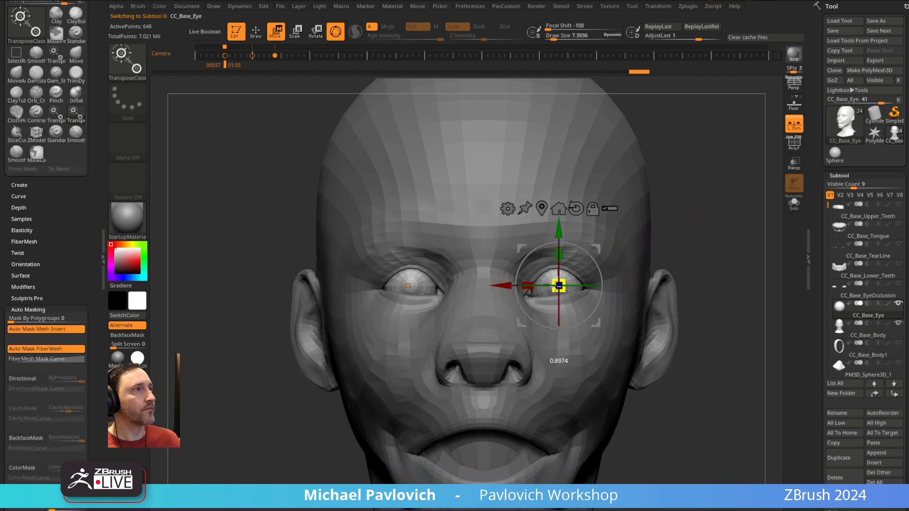
key("q")
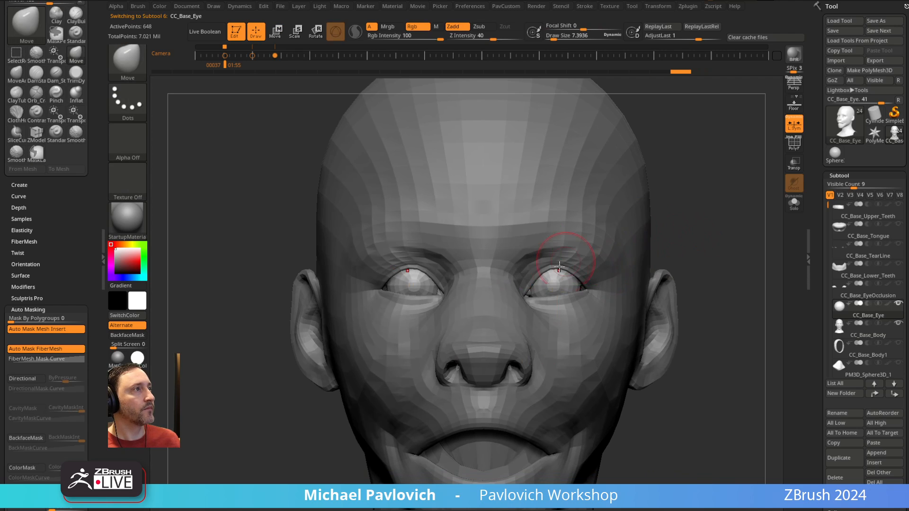
- Select the CC_Base_Body subtool and fit the eyelids around the eyeballs with the Move brush at a draw size of about 7 to 8.5
left_click(539, 317, "alt")
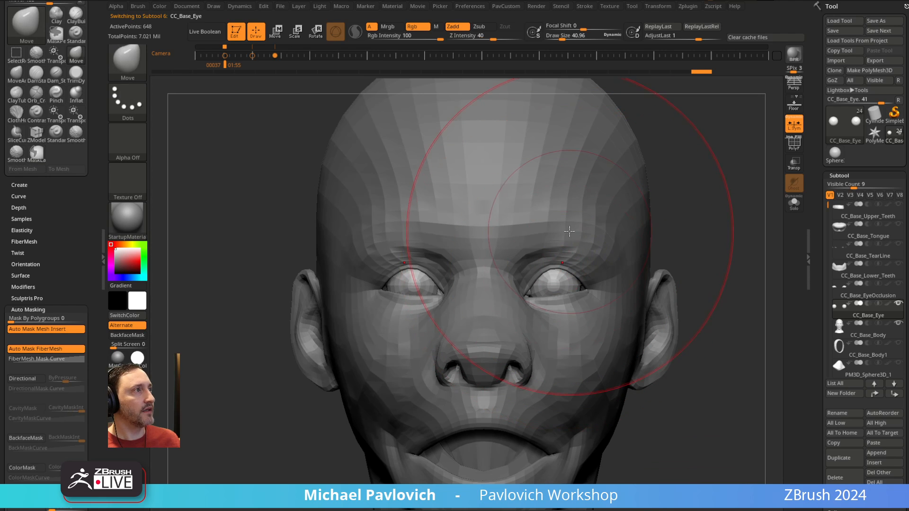
right_click_drag(694, 213, 675, 223, "alt")
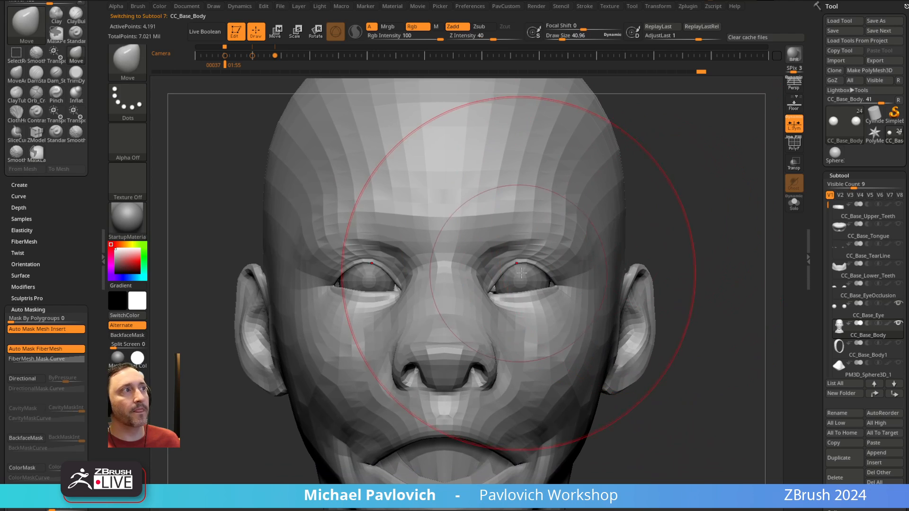
key("bracketleft")
right_click_drag(679, 206, 684, 209, "alt")
key("bracketleft")
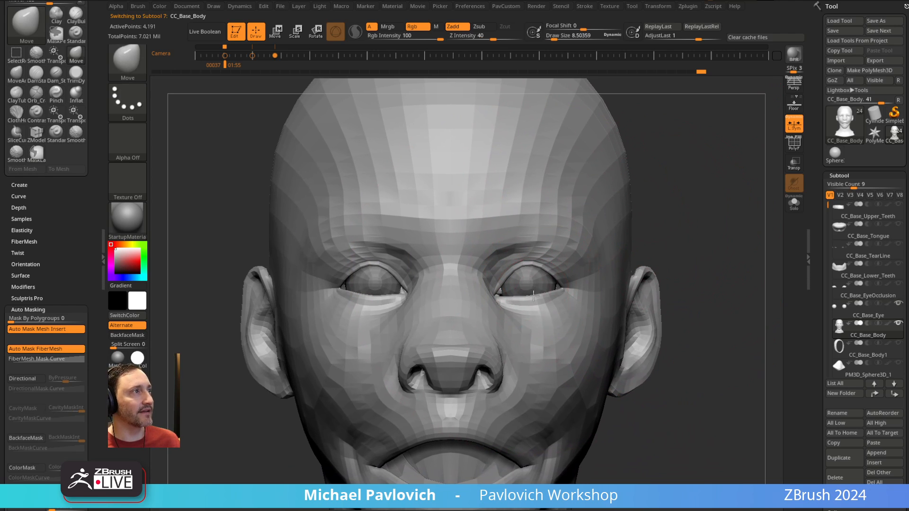
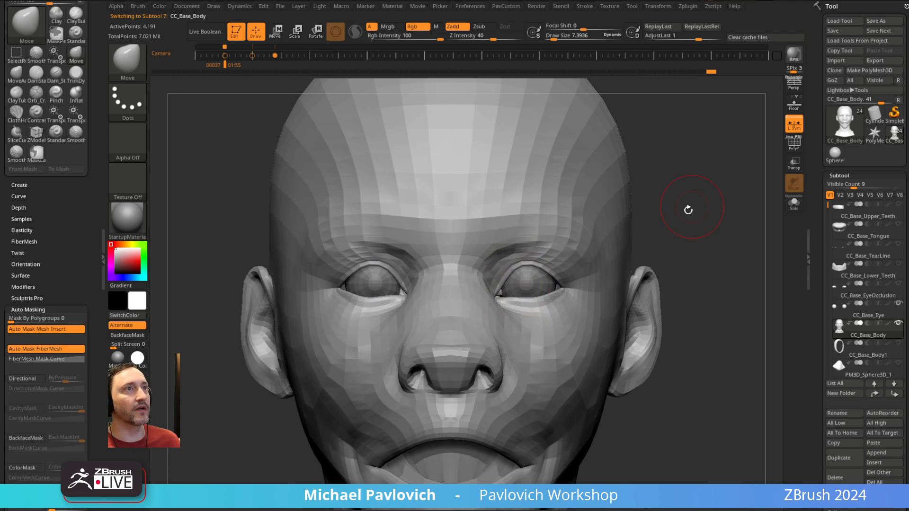
right_click_drag(687, 210, 543, 274, "alt")
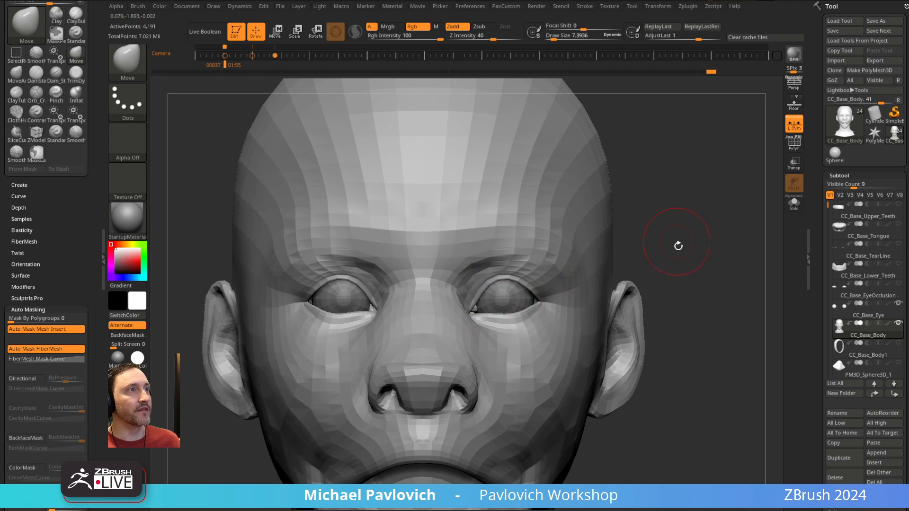
mouse_move(678, 246)
right_mouse_down()
mouse_move(629, 248)
mouse_move(657, 249)
mouse_move(677, 195)
mouse_move(560, 228)
right_mouse_up()
key("s")
left_click_drag(516, 265, 506, 240)
mouse_move(506, 239)
right_mouse_down()
mouse_move(623, 194)
mouse_move(682, 237)
mouse_move(530, 307)
right_mouse_up()
- Refine the face with the Standard brush at a draw size of about 5, and subdivide and isolate the head again
key("b")
key("s")
key("t")
key("s")
left_click_drag(532, 309, 524, 308)
right_click_drag(360, 364, 315, 371)
right_click_drag(295, 424, 350, 402)
mouse_move(646, 239)
right_mouse_down()
mouse_move(675, 215)
mouse_move(673, 224)
right_mouse_up()
left_click(673, 224, "ctrl+shift")
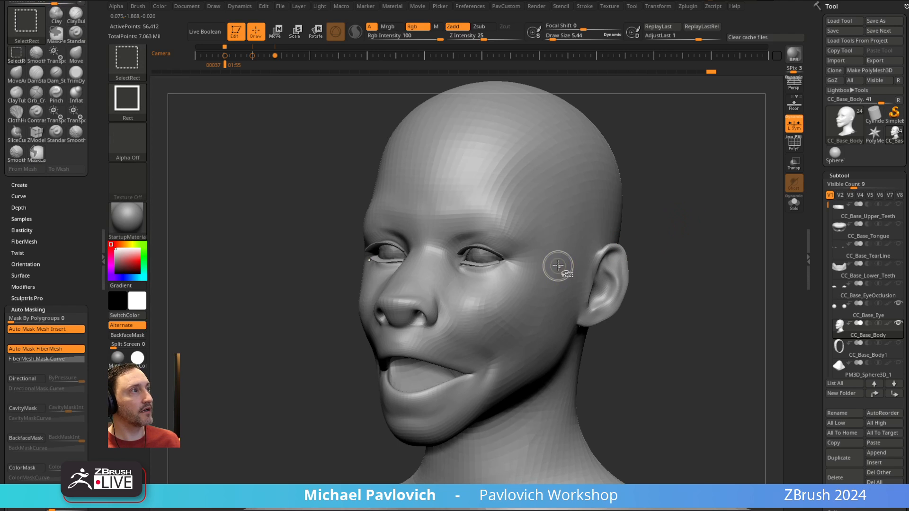
mouse_move(661, 220)
right_mouse_down()
mouse_move(682, 199)
mouse_move(675, 191)
mouse_move(697, 177)
mouse_move(684, 204)
mouse_move(665, 196)
right_mouse_up()
- Carve a crease from below each eye down the cheek with the Dam_Standard brush, raising the draw size from about 14 to 22
key("b")
key("c")
key("t")
key("b")
key("d")
key("s")
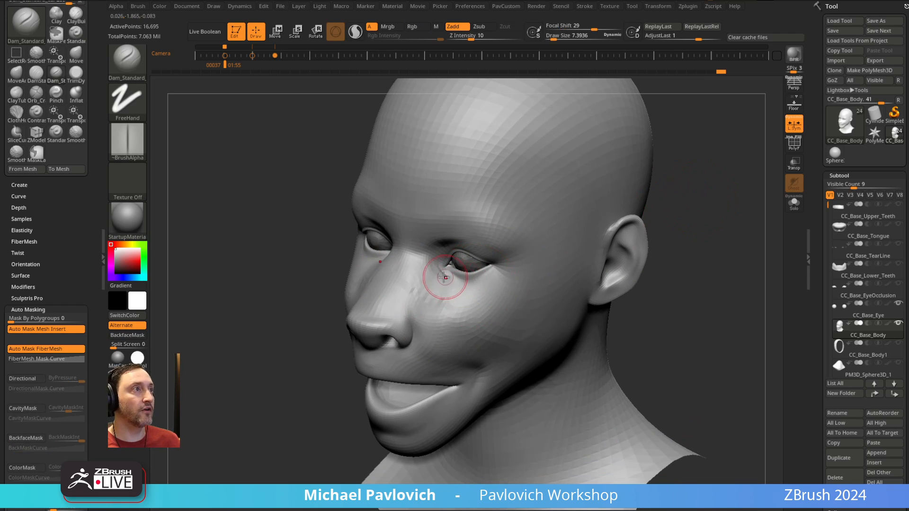
key("bracketright")
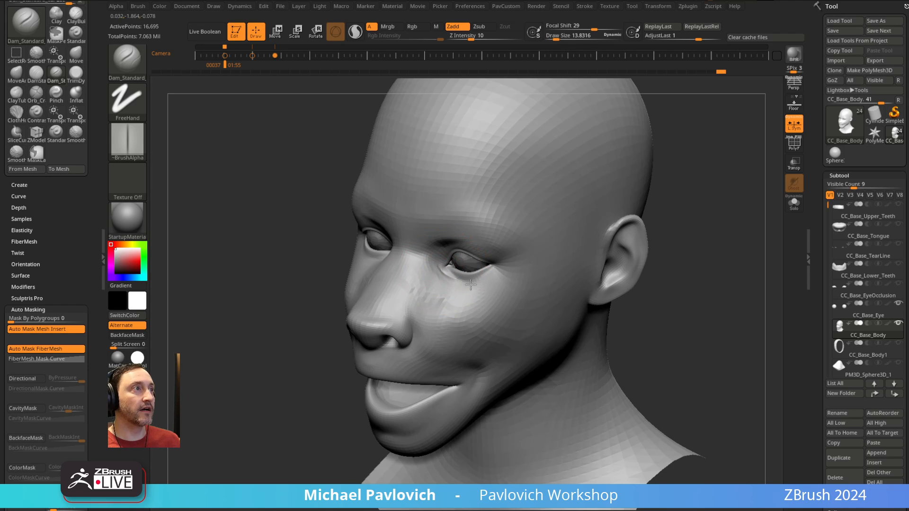
right_click_drag(695, 237, 716, 216)
key("s")
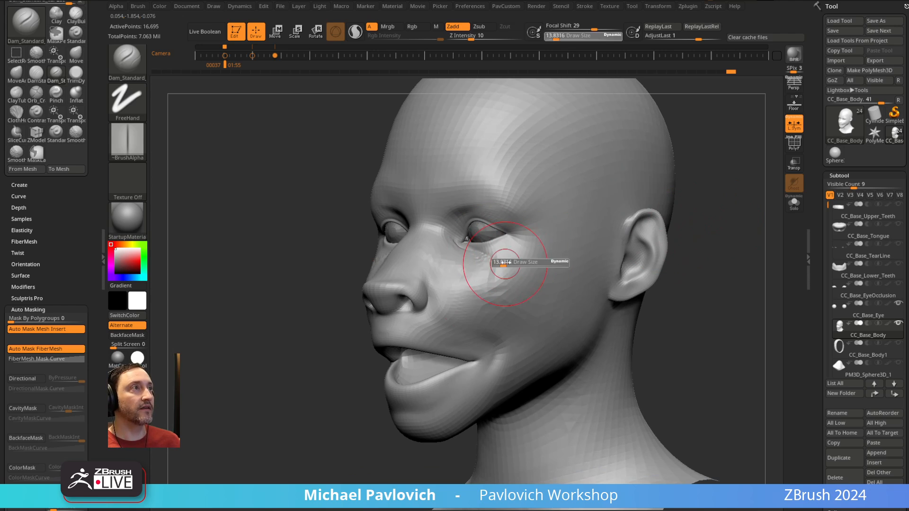
left_click_drag(500, 261, 505, 261)
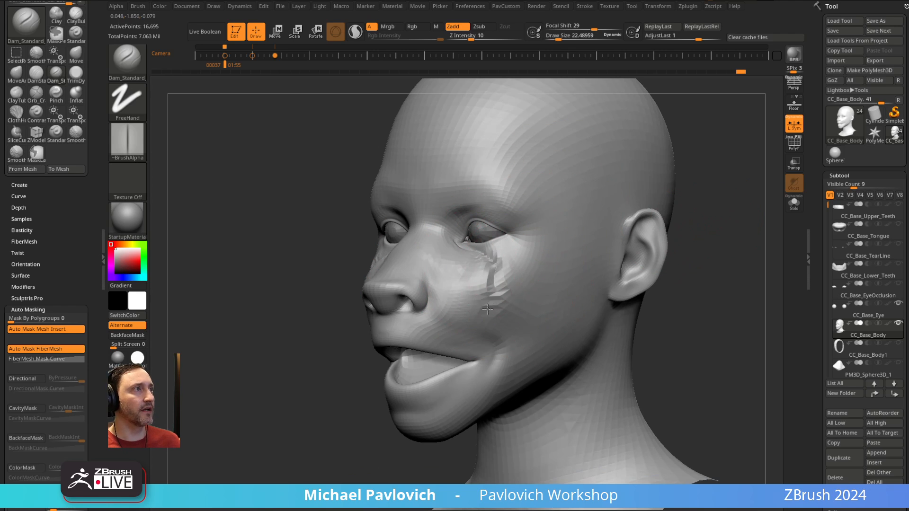
mouse_move(493, 283)
right_mouse_down()
mouse_move(689, 229)
mouse_move(613, 205)
mouse_move(663, 233)
right_mouse_up()
- Push the carved cheek creases inward toward the muzzle with the Move brush at a draw size of about 22
key("b")
key("m")
key("v")
left_click_drag(390, 294, 400, 285)
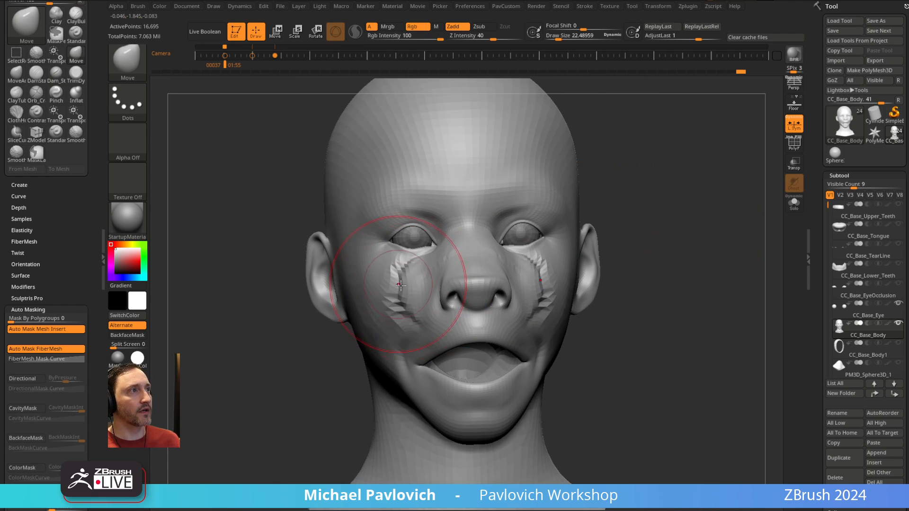
- Switch to the ClayTubes brush and smooth the rough cheek creases into the surface below the eyes
right_click_drag(603, 217, 485, 255)
key("b")
key("c")
key("t")
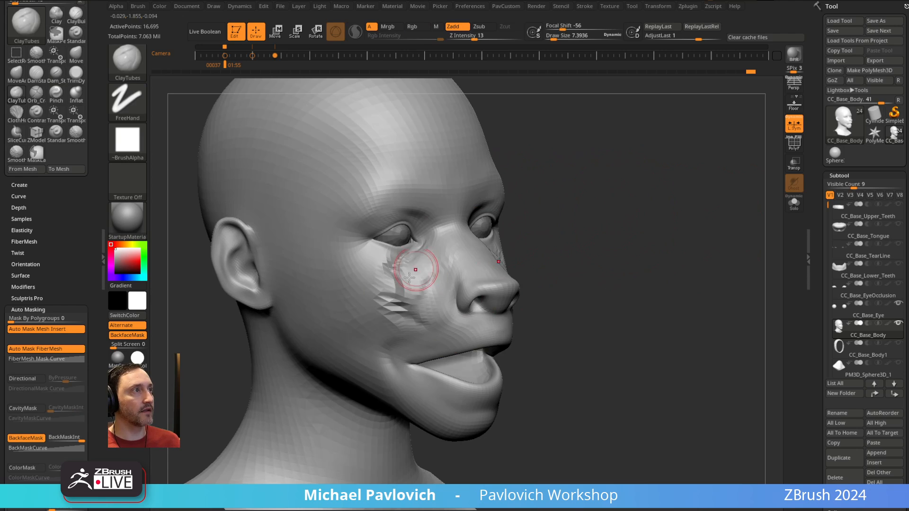
mouse_move(409, 277)
left_mouse_down("shift")
mouse_move(390, 303)
mouse_move(415, 262)
left_mouse_up("shift")
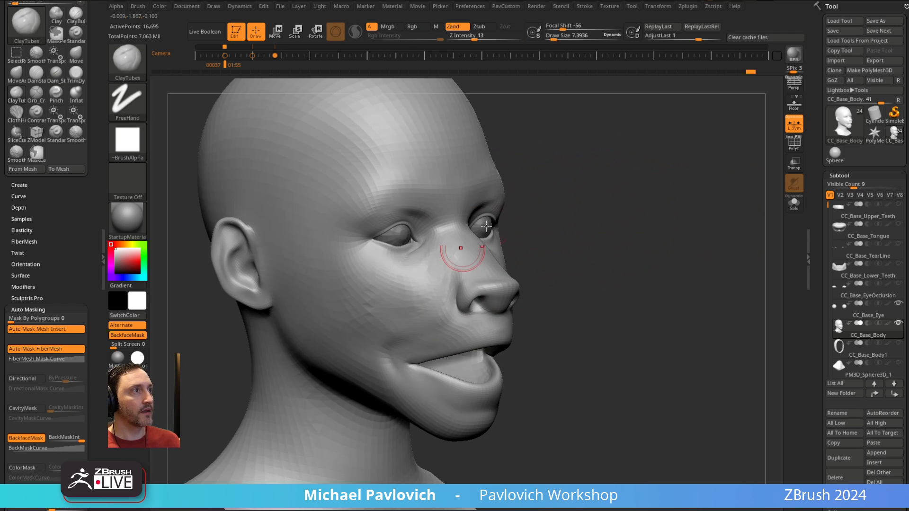
- Build up the sides of the muzzle between the eyes and mouth with the ClayTubes brush at a draw size of about 7 to 8.5
right_click_drag(486, 225, 425, 250)
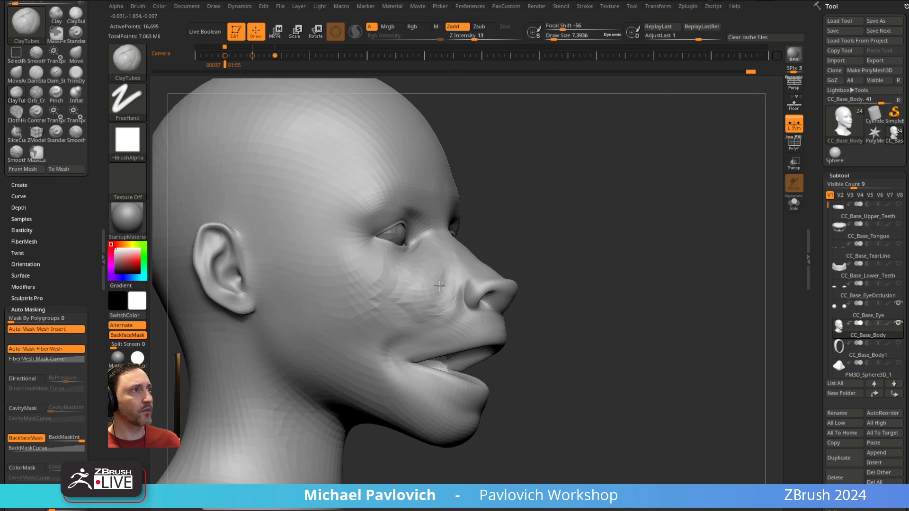
right_click_drag(529, 217, 436, 285)
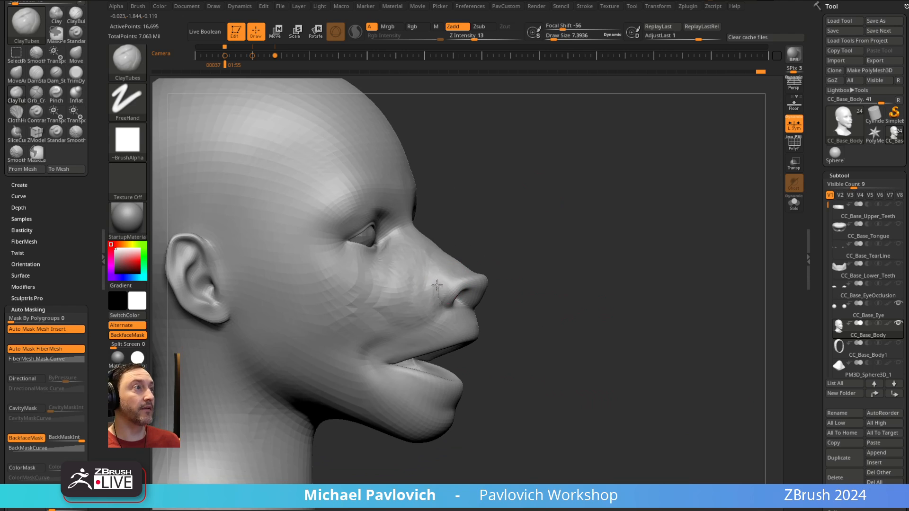
right_click_drag(515, 230, 425, 250)
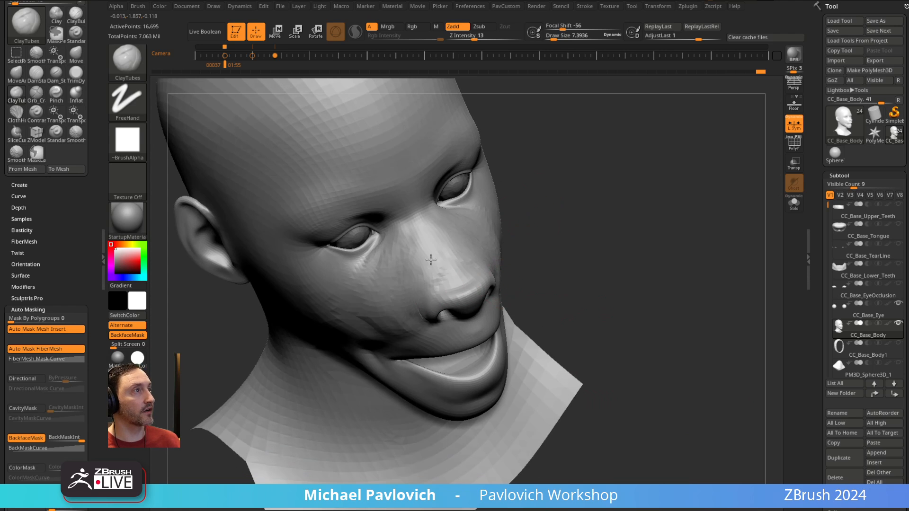
right_click_drag(615, 240, 672, 177, "shift")
key("s")
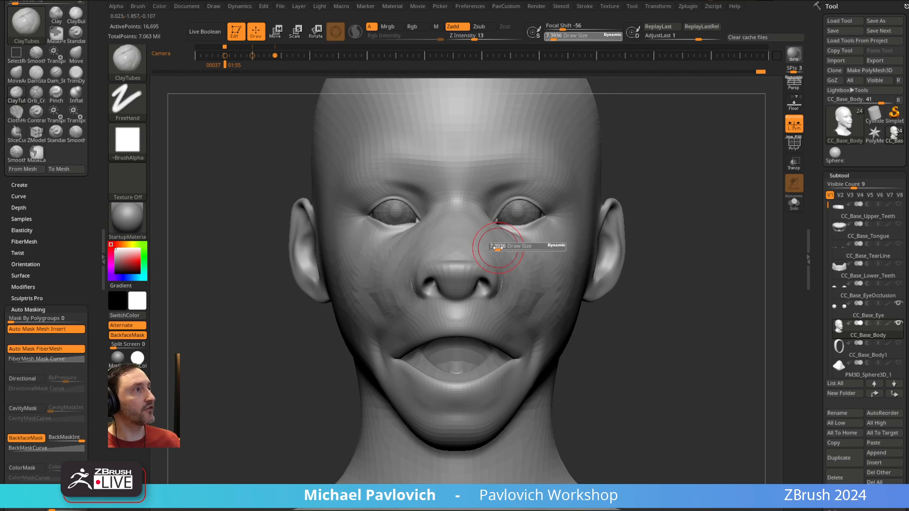
left_click_drag(497, 247, 502, 247)
mouse_move(646, 199)
right_mouse_down("alt")
mouse_move(639, 217)
mouse_move(642, 189)
right_mouse_up("alt")
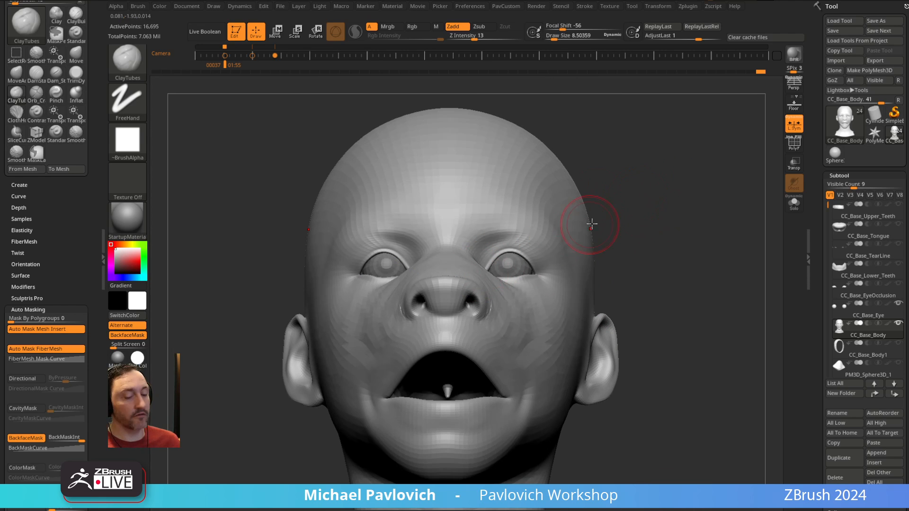
- Reshape the nose tip from below with the MoveAccu brush at a draw size of about 15
key("m")
right_click_drag(558, 231, 508, 251)
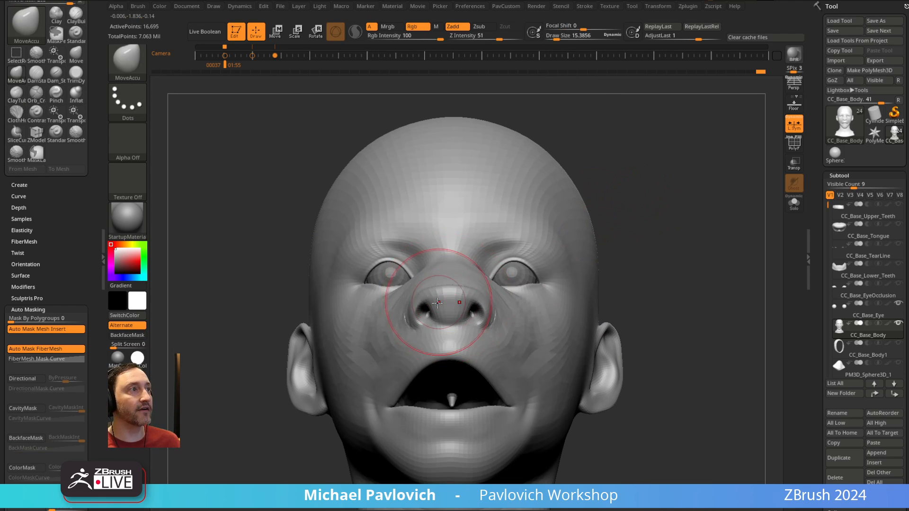
mouse_move(618, 214)
right_mouse_down()
mouse_move(473, 282)
mouse_move(452, 276)
right_mouse_up()
- Carve grooves along both sides of the nose bridge with the Dam_Standard brush at a draw size of about 14, undoing the last stroke
key("b")
key("d")
key("s")
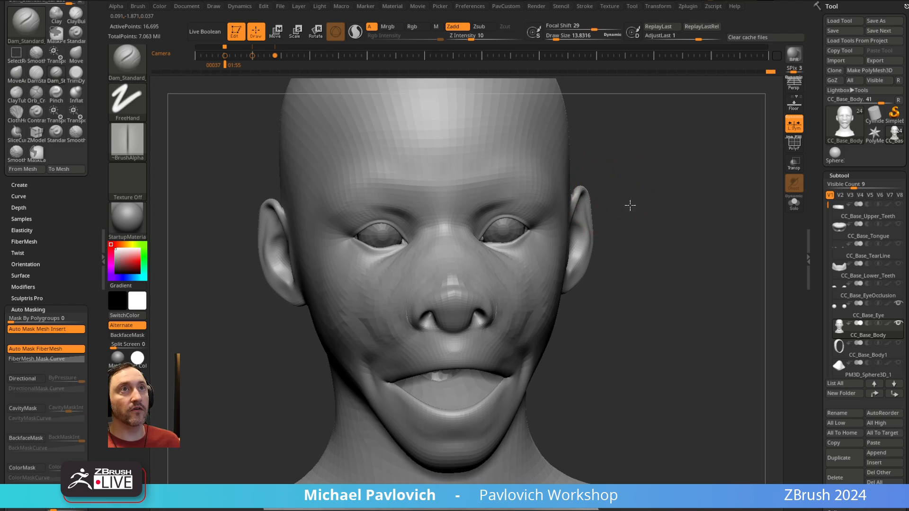
right_click_drag(629, 203, 455, 251)
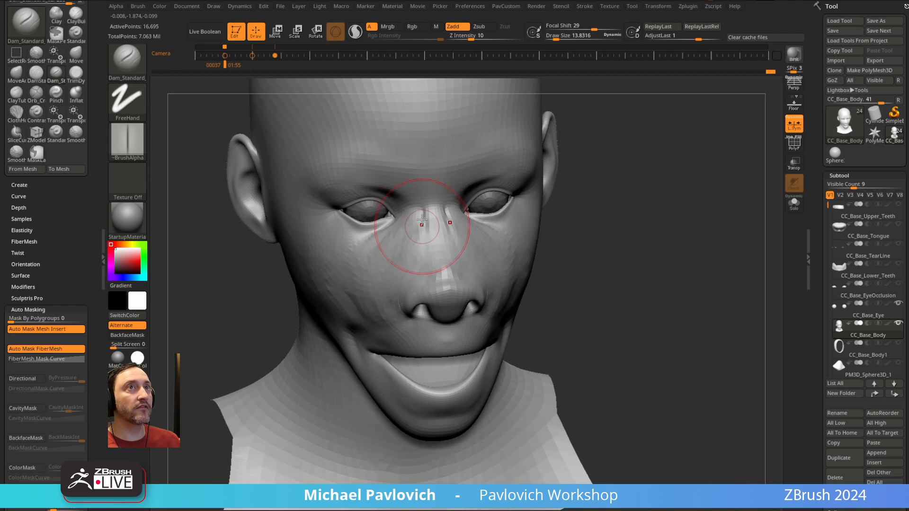
right_click_drag(614, 201, 445, 232)
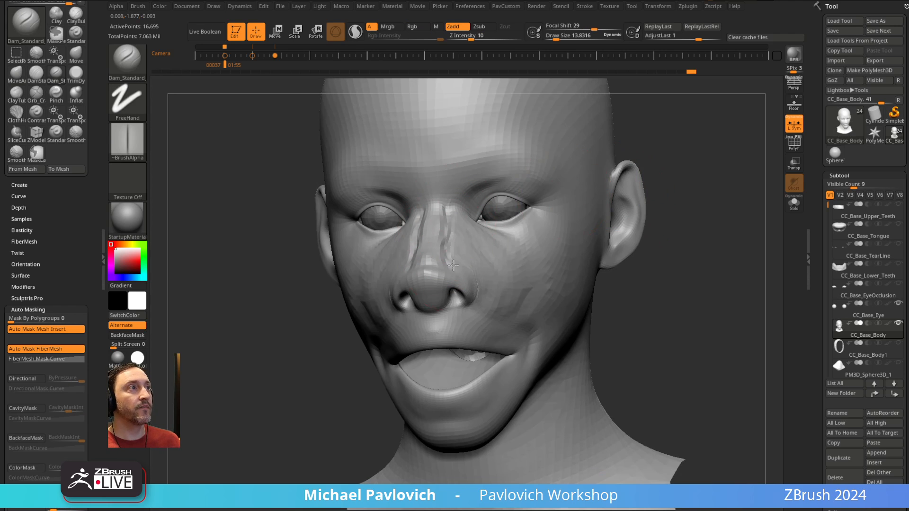
key("ctrl+z")
- Deepen the grooves beside the nose bridge with the Dam_Standard brush at a draw size of about 33
right_click_drag(317, 351, 414, 247)
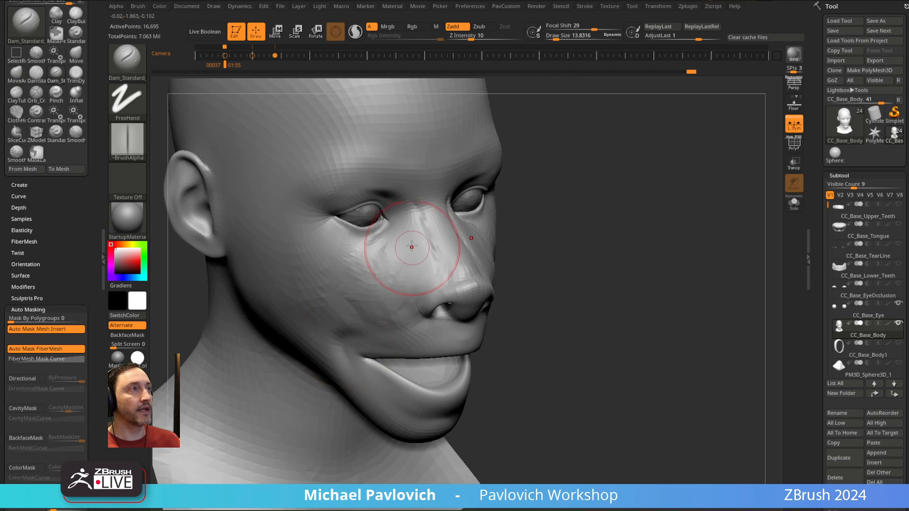
right_click_drag(554, 151, 510, 205)
key("s")
mouse_move(418, 242)
left_mouse_down()
mouse_move(466, 237)
mouse_move(458, 238)
left_mouse_up()
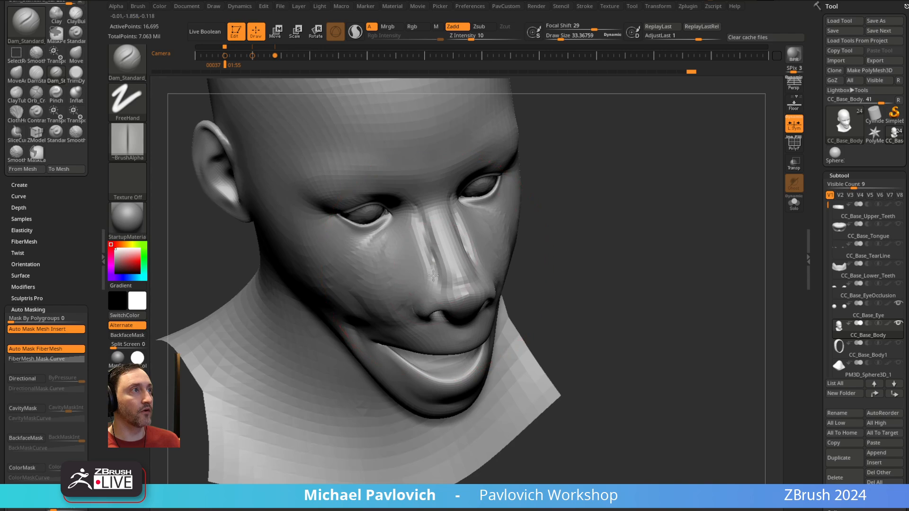
- Carve the grooves around the nostrils and down toward the upper lip with the Dam_Standard brush at progressively smaller draw sizes
right_click_drag(433, 275, 466, 251)
key("s")
left_click_drag(461, 282, 441, 282)
mouse_move(425, 294)
right_mouse_down()
mouse_move(547, 241)
mouse_move(543, 233)
right_mouse_up()
key("s")
left_click_drag(426, 284, 410, 284)
mouse_move(557, 256)
right_mouse_down()
mouse_move(539, 216)
mouse_move(442, 290)
right_mouse_up()
- Build up the skin around the nostrils and upper lip with the Clay brush at a draw size of about 8.5 or smaller
key("b")
key("c")
key("l")
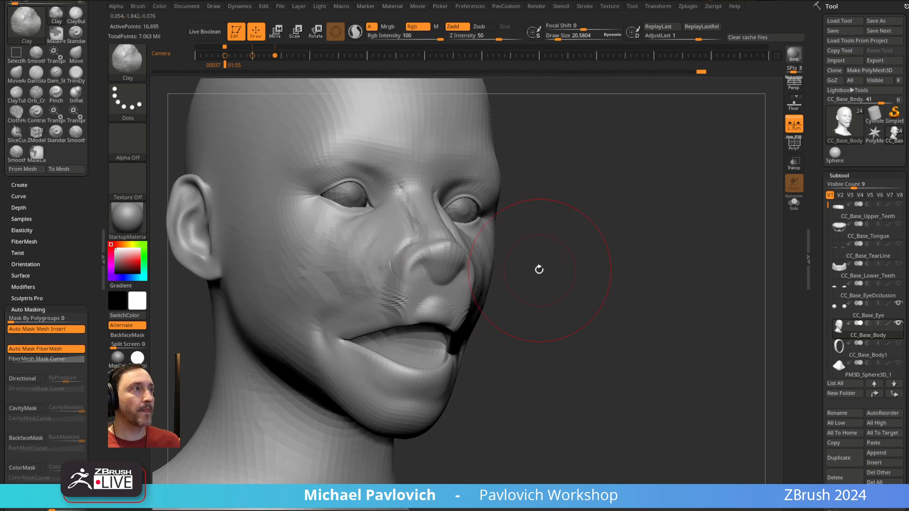
right_click_drag(538, 269, 428, 246)
key("s")
left_click_drag(440, 282, 428, 282)
right_click_drag(552, 264, 473, 267)
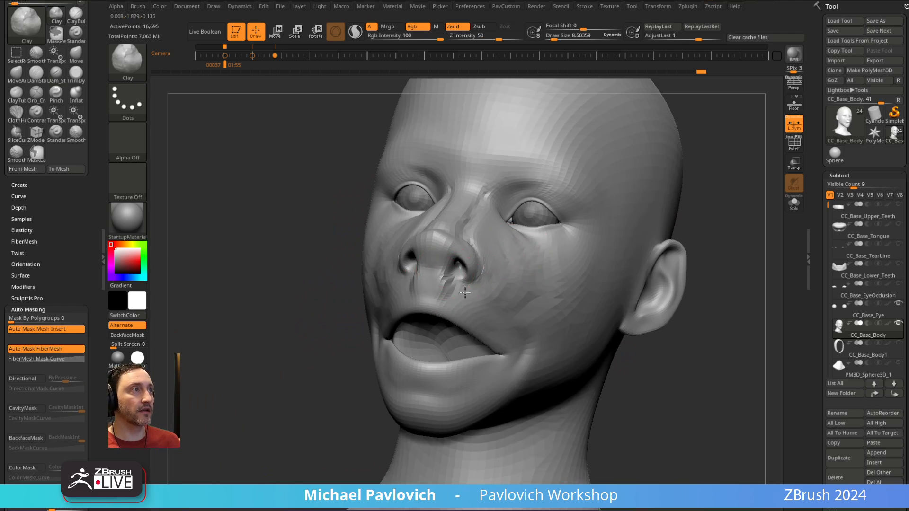
right_click_drag(487, 303, 447, 323)
key("s")
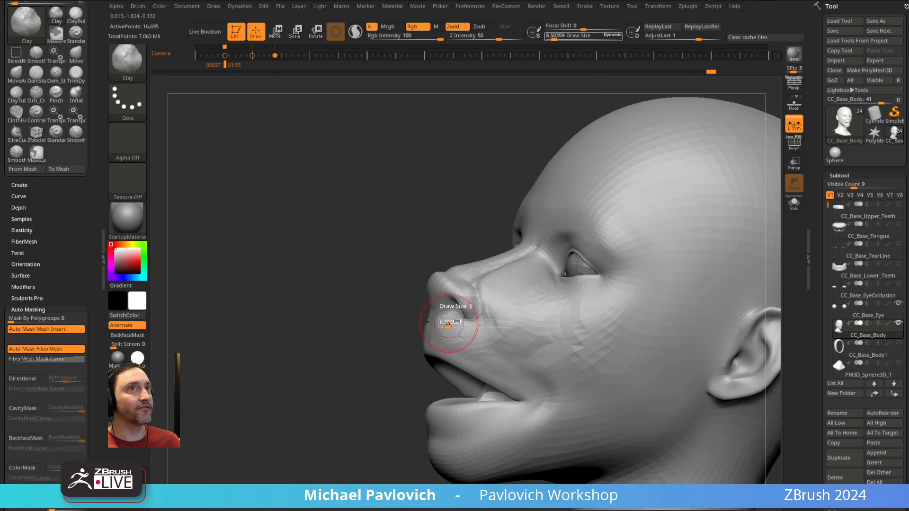
left_click_drag(448, 323, 450, 323)
right_click_drag(450, 323, 436, 329)
key("s")
left_click_drag(459, 327, 442, 326)
- Adjust the profile of the upper lip below the nose with the Move brush at a draw size of about 6
key("b")
key("m")
key("v")
right_click_drag(389, 342, 499, 305)
key("s")
left_click_drag(471, 320, 463, 320)
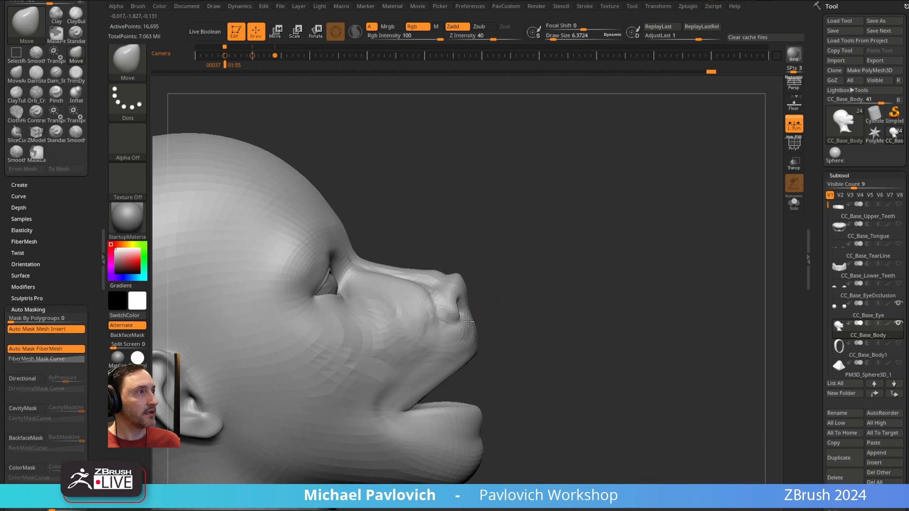
- Reshape the front of the upper lip from below with the Move brush, reducing the draw size from about 22 to 12
mouse_move(463, 320)
right_mouse_down()
mouse_move(578, 256)
mouse_move(531, 231)
right_mouse_up()
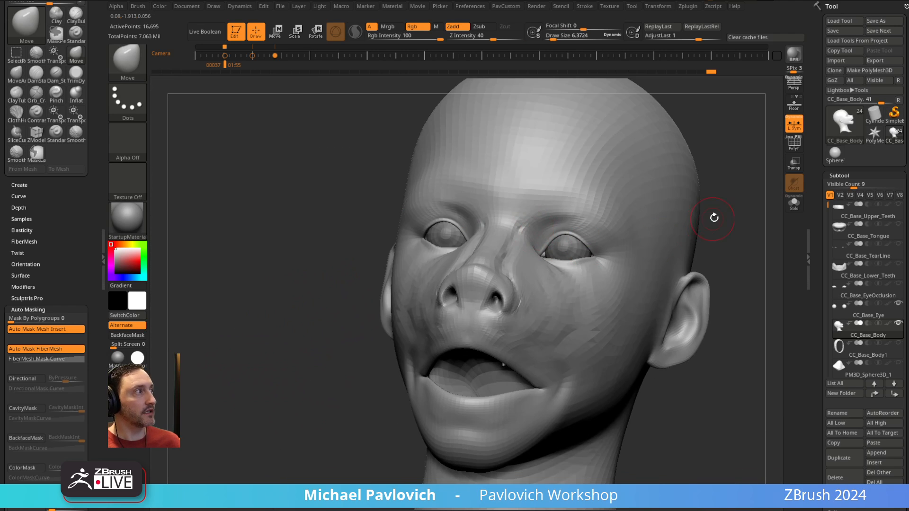
right_click_drag(713, 211, 701, 192)
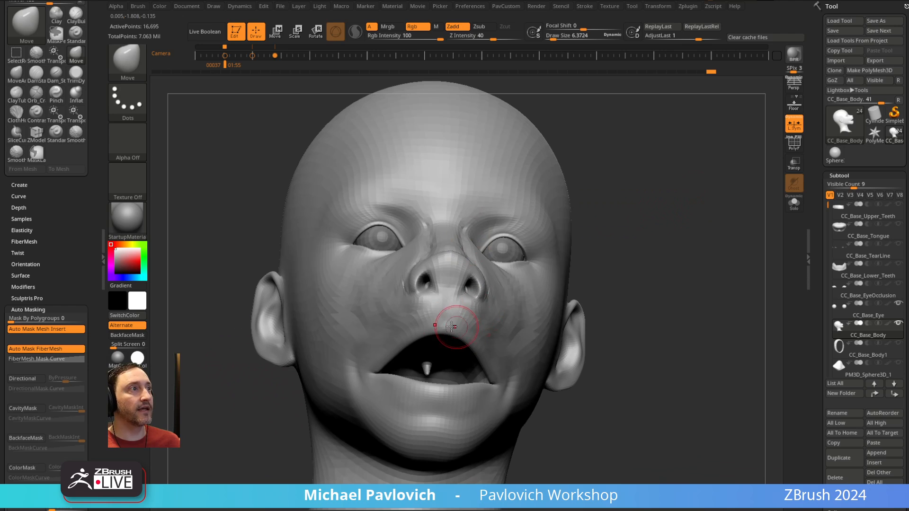
key("s")
left_click_drag(456, 327, 447, 310)
right_click_drag(417, 315, 459, 318)
key("s")
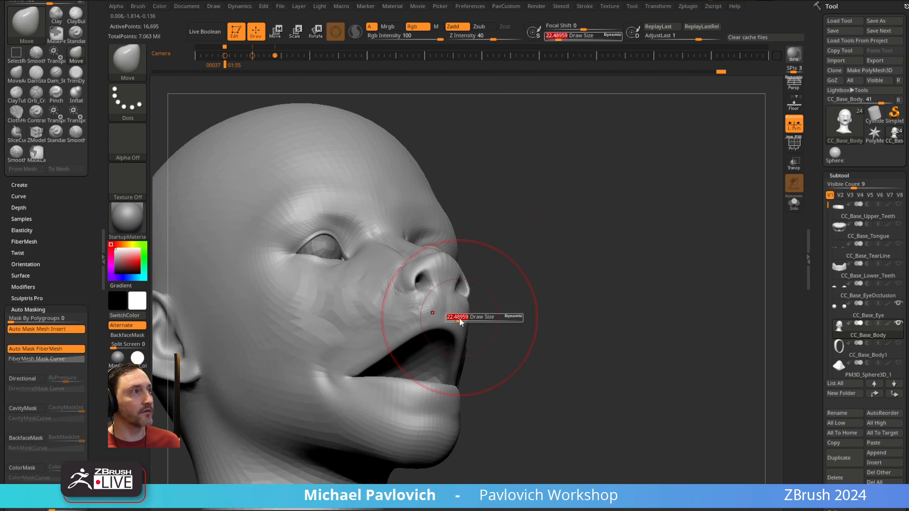
left_click_drag(459, 319, 452, 320)
left_click_drag(439, 330, 441, 316)
right_click_drag(495, 294, 495, 245)
left_click_drag(435, 310, 416, 311)
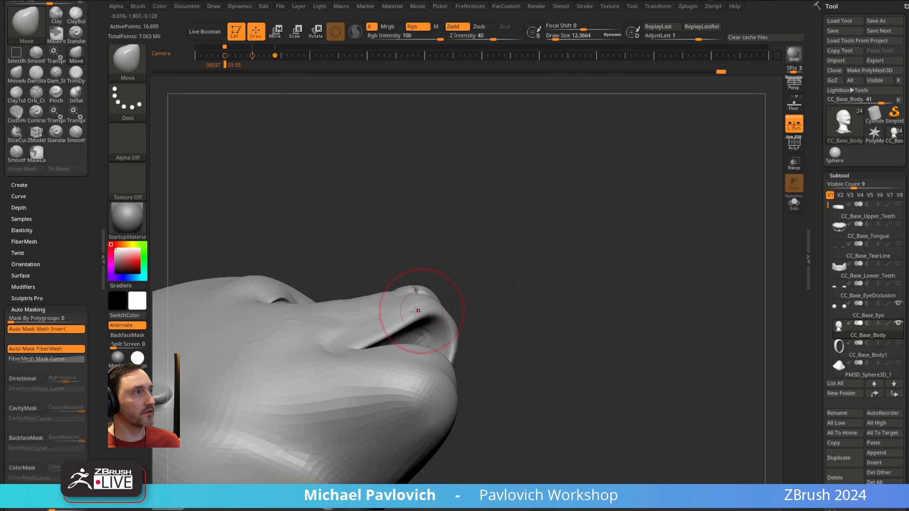
- Refine the upper lip edge toward the mouth corner with the Move brush at a draw size of about 6
right_click_drag(469, 258, 473, 300)
key("s")
left_click_drag(401, 321, 393, 321)
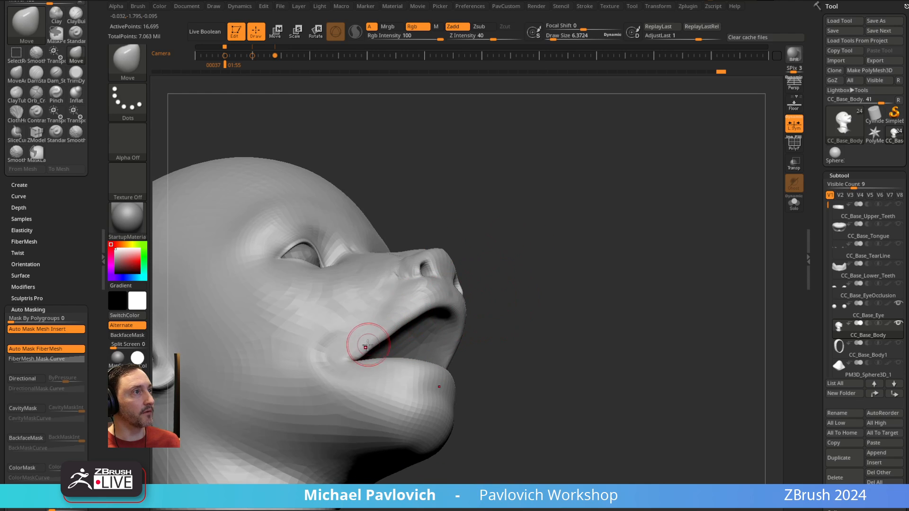
- Smooth the upper lip and reshape the mouth corner in profile with the Move brush at a draw size of about 22
right_click_drag(536, 256, 421, 321)
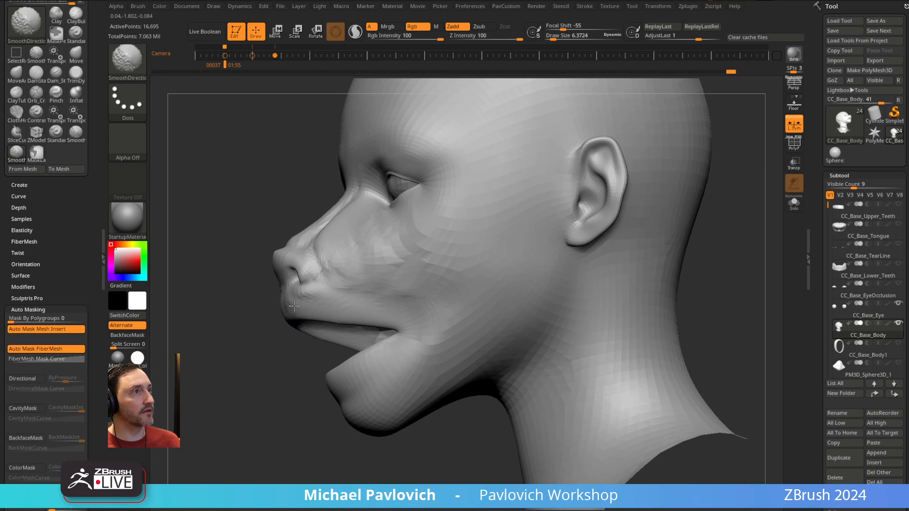
mouse_move(312, 346)
right_mouse_down("shift")
mouse_move(288, 392)
mouse_move(303, 373)
right_mouse_up("shift")
key("s")
left_click_drag(405, 331, 418, 329)
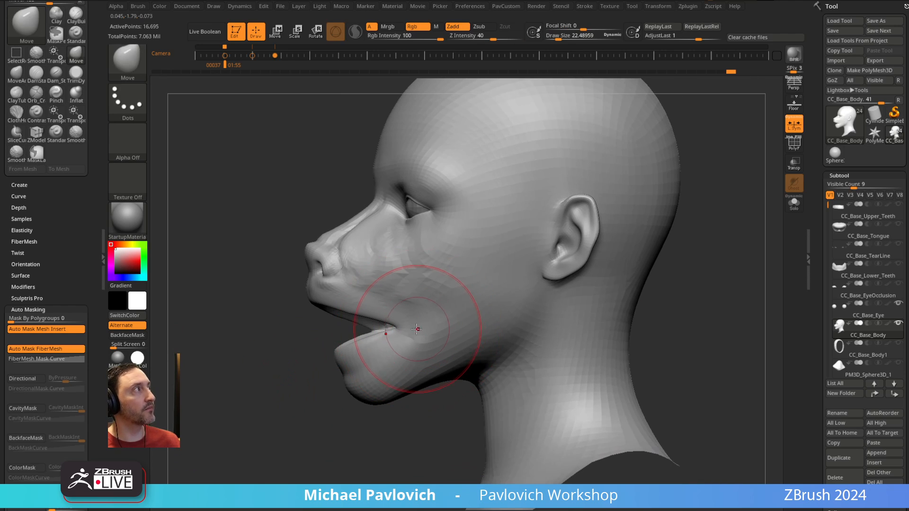
right_click_drag(369, 367, 318, 387)
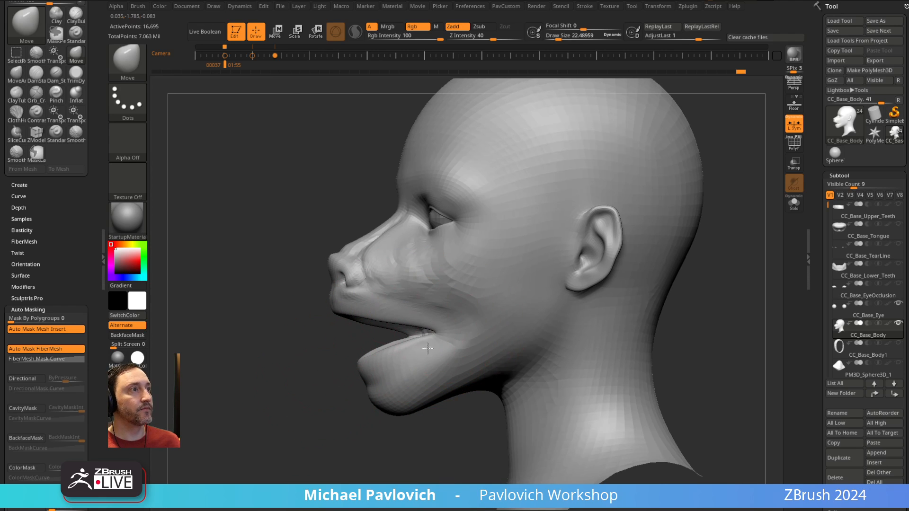
- Open the mouth wider by reshaping the lips and mouth corners with the MoveAccu brush, reducing the draw size from about 41 to 21
mouse_move(760, 237)
right_mouse_down()
mouse_move(748, 280)
mouse_move(568, 284)
right_mouse_up()
key("2")
left_click_drag(456, 318, 444, 331)
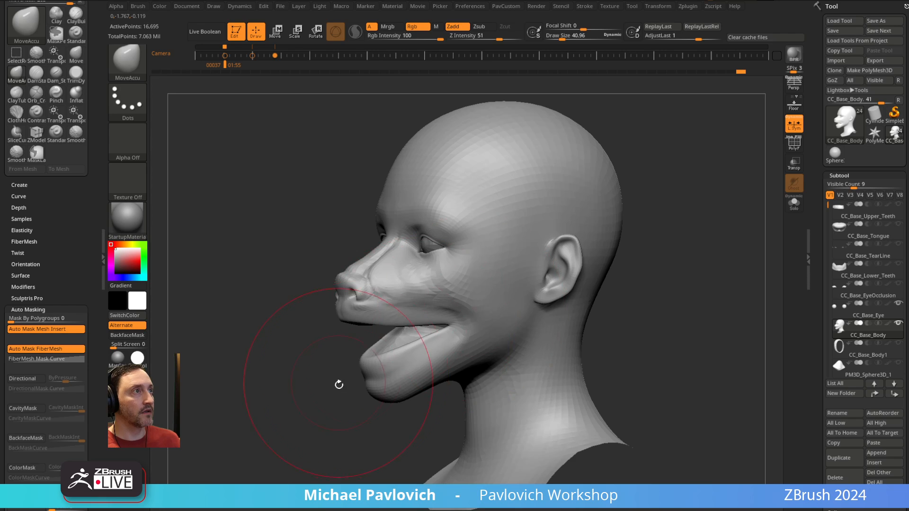
right_click_drag(339, 383, 663, 246)
right_click_drag(529, 270, 549, 293)
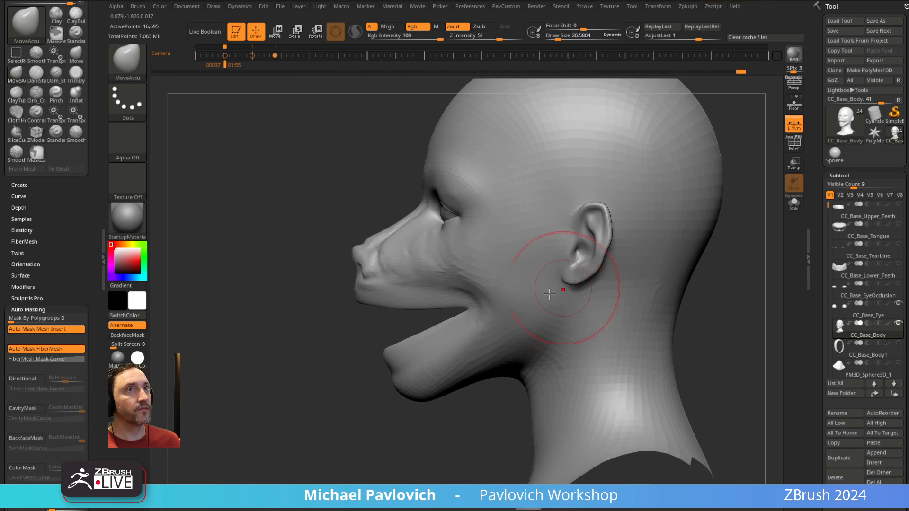
- Lasso-mask the lower jaw, invert the mask, rotate the jaw further open around its hinge, and clear the mask
right_click_drag(444, 421, 420, 357, "ctrl")
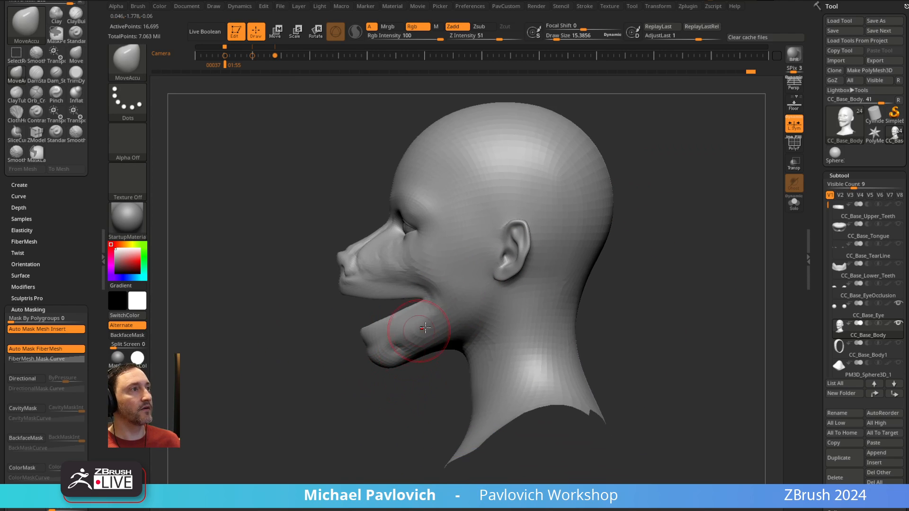
left_click_drag(354, 303, 428, 370, "ctrl")
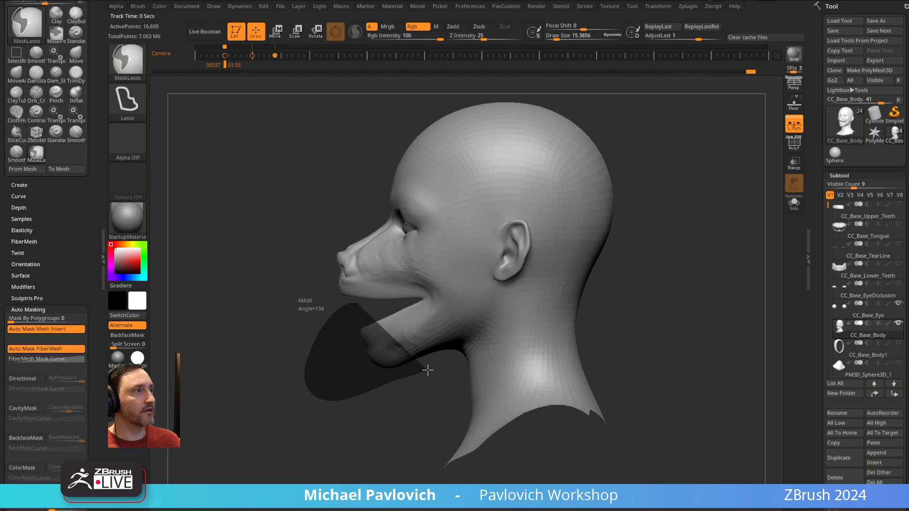
left_click_drag(478, 293, 480, 294, "ctrl")
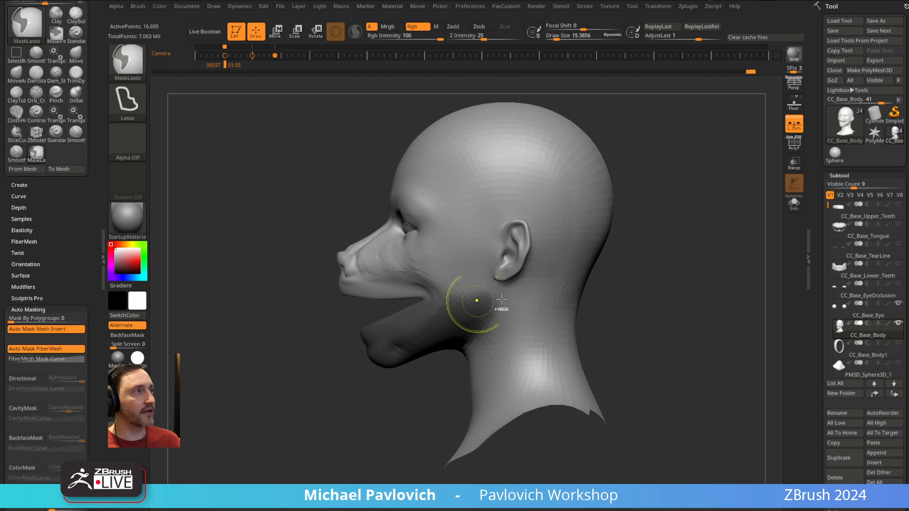
left_click(663, 253, "ctrl")
key("w")
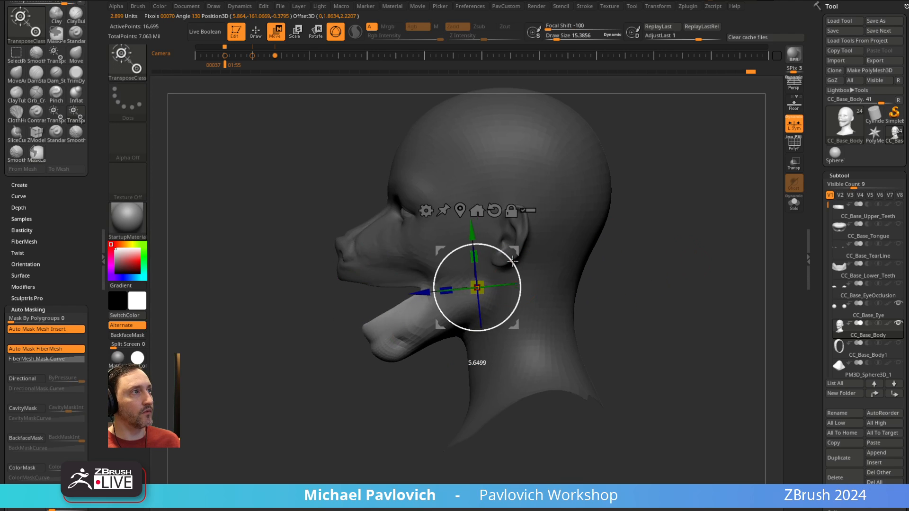
key("q")
left_click_drag(632, 197, 655, 223, "ctrl")
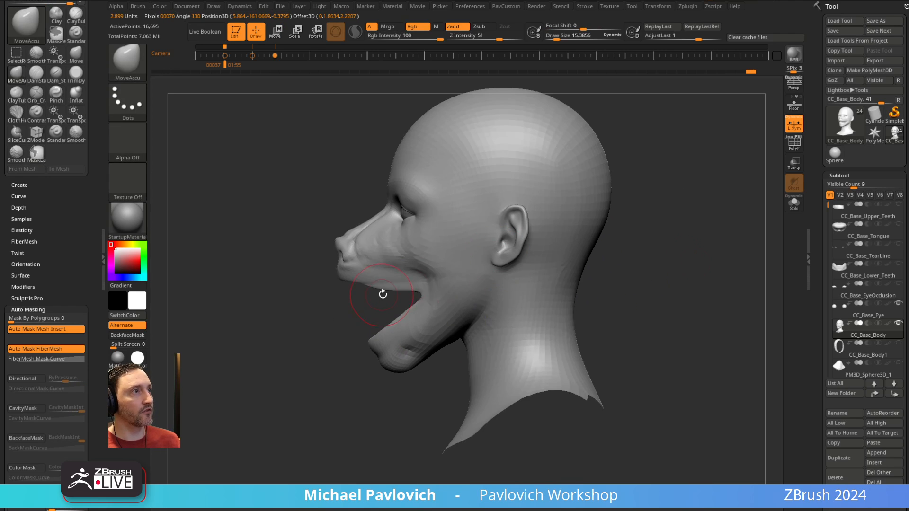
- Reshape the sides of the open mouth from below with the Move brush at draw sizes of about 22 and 19
mouse_move(387, 286)
left_mouse_down()
mouse_move(398, 280)
mouse_move(347, 304)
mouse_move(590, 240)
mouse_move(572, 138)
left_mouse_up()
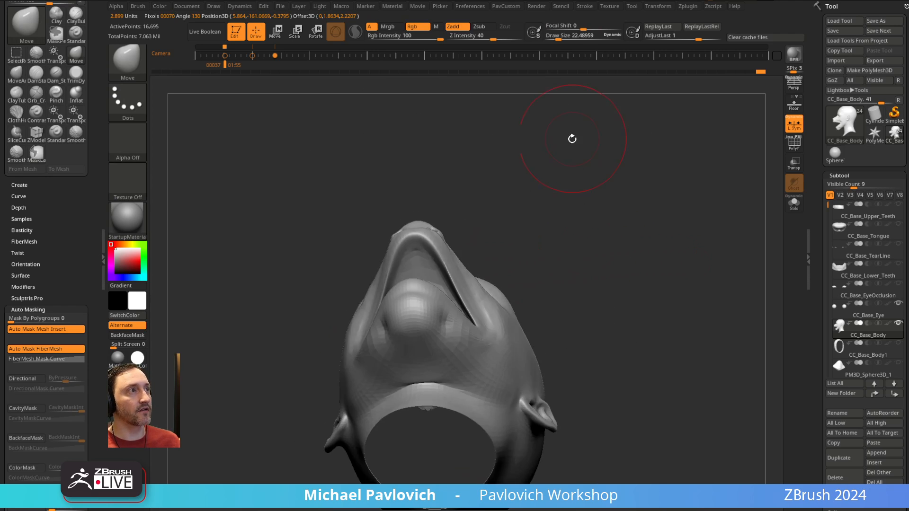
mouse_move(471, 191)
left_mouse_down("alt")
mouse_move(489, 231)
mouse_move(428, 239)
left_mouse_up("alt")
key("s")
left_click_drag(418, 298, 414, 299)
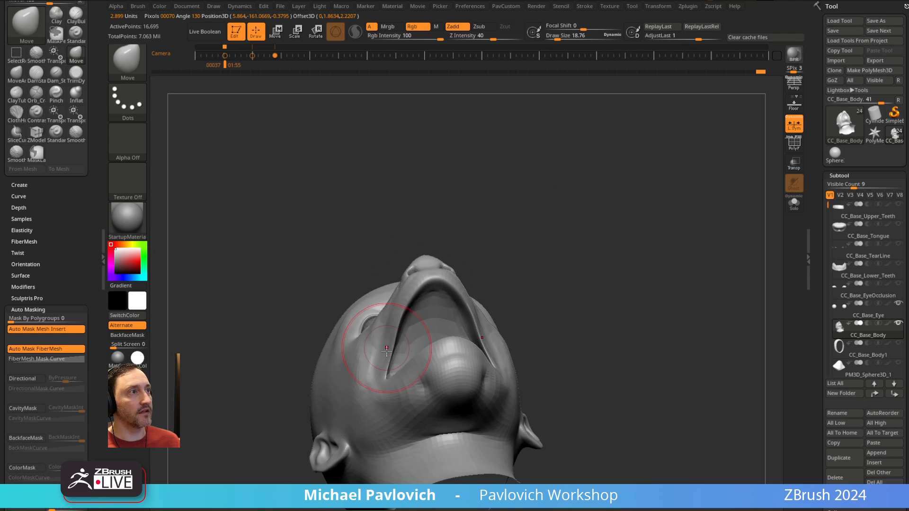
mouse_move(495, 258)
left_mouse_down()
mouse_move(519, 264)
mouse_move(507, 259)
left_mouse_up()
- Thicken the lips around the open mouth with the Inflat brush at intensity 13 and a draw size of about 12
key("b")
key("i")
key("n")
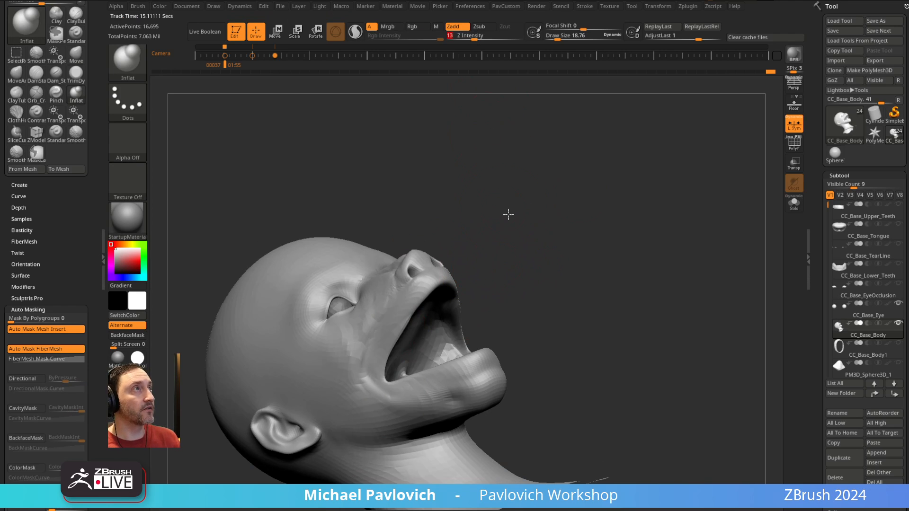
left_click_drag(507, 214, 478, 227)
key("s")
left_click_drag(417, 258, 408, 257)
left_click_drag(525, 231, 457, 325)
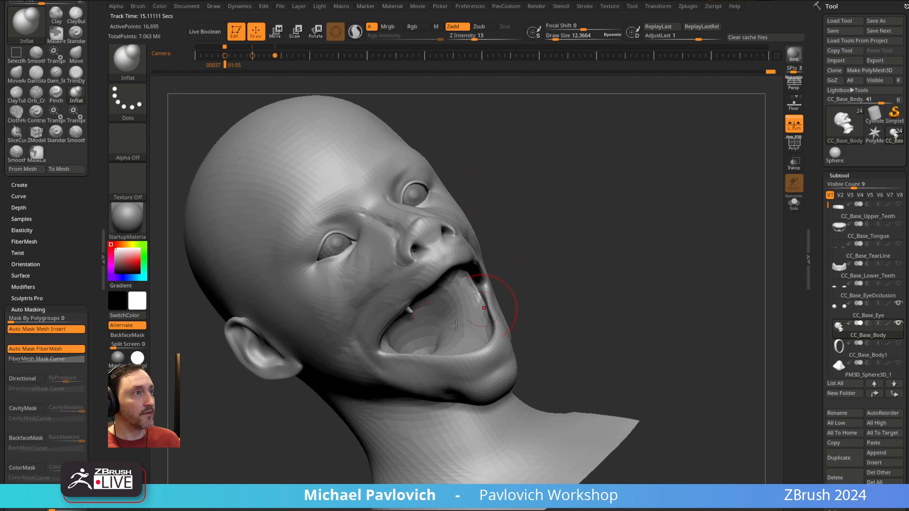
left_click_drag(606, 267, 683, 219, "shift")
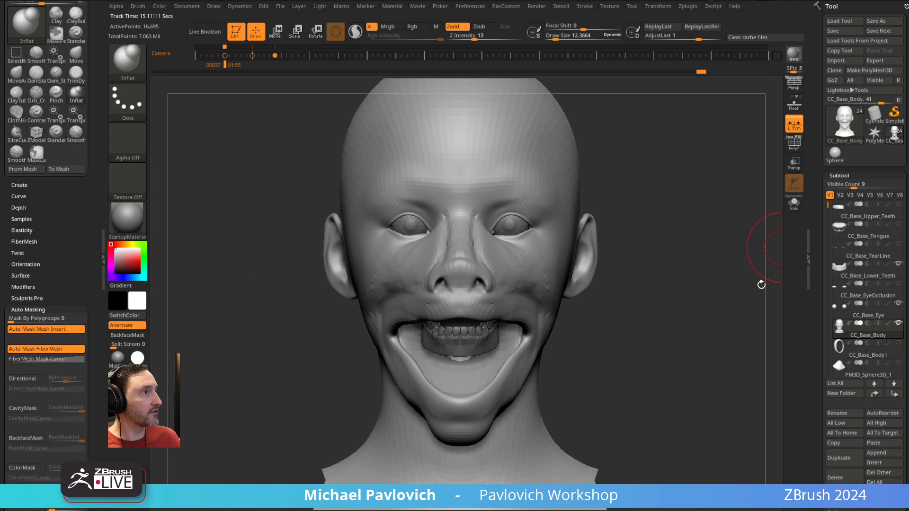
- Select the CC_Base_Lower_Teeth subtool and rotate and move the teeth to fit inside the lowered jaw
left_click_drag(761, 285, 739, 269, "alt")
left_click(455, 316, "alt")
left_click_drag(645, 268, 646, 250, "alt")
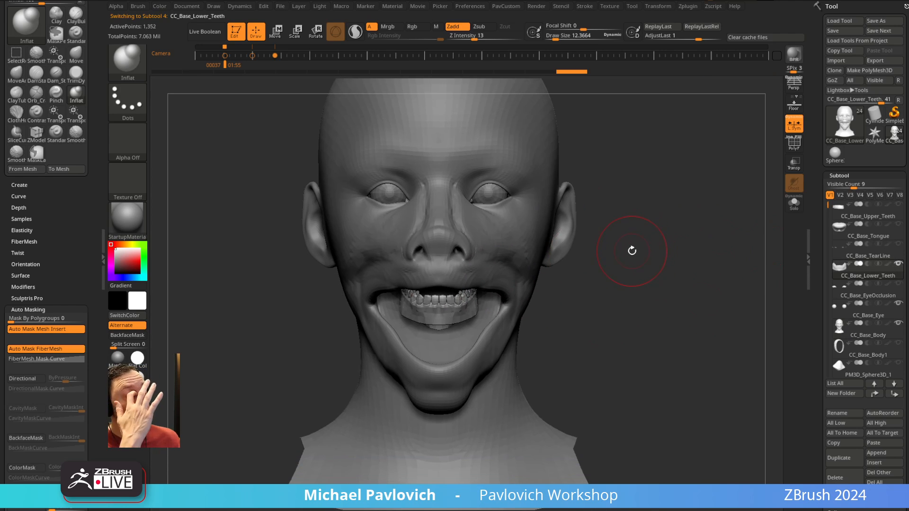
left_click_drag(636, 220, 511, 322)
key("w")
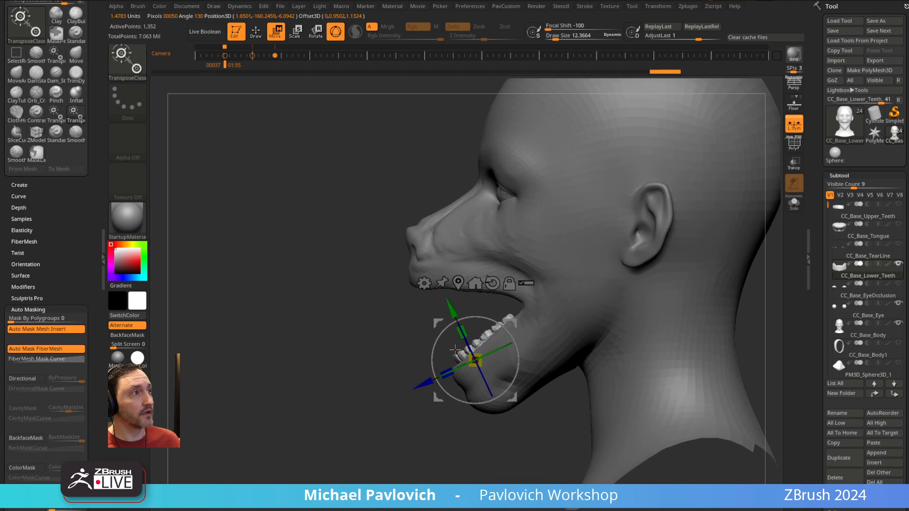
left_click_drag(447, 373, 459, 362)
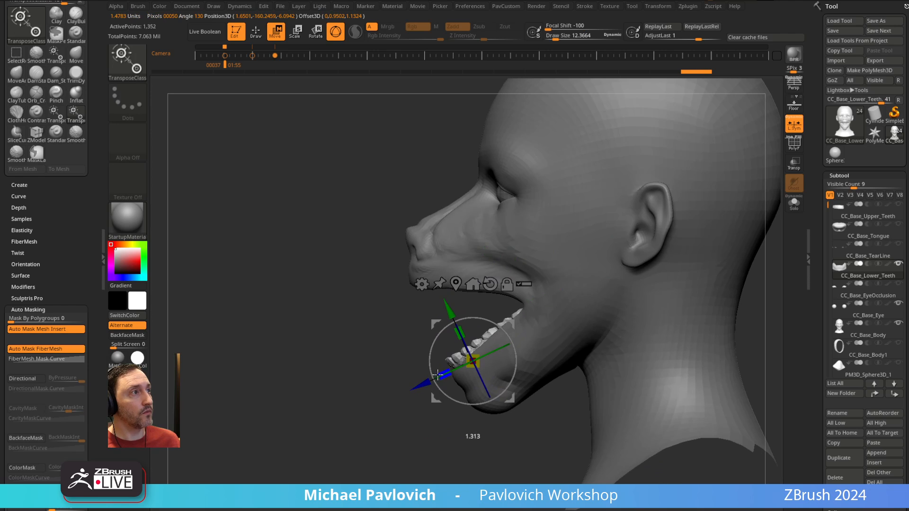
key("q")
mouse_move(406, 382)
left_mouse_down()
mouse_move(562, 318)
mouse_move(640, 264)
mouse_move(543, 293)
left_mouse_up()
left_click_drag(611, 278, 602, 278)
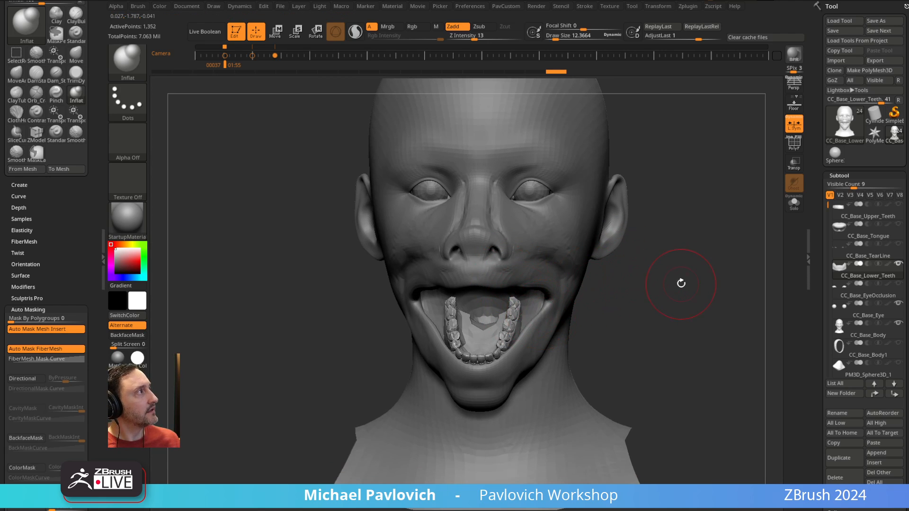
- Spread the back of the lower teeth arch outward with the Move brush at draw sizes of about 36 and 17
left_click_drag(680, 283, 535, 322)
key("s")
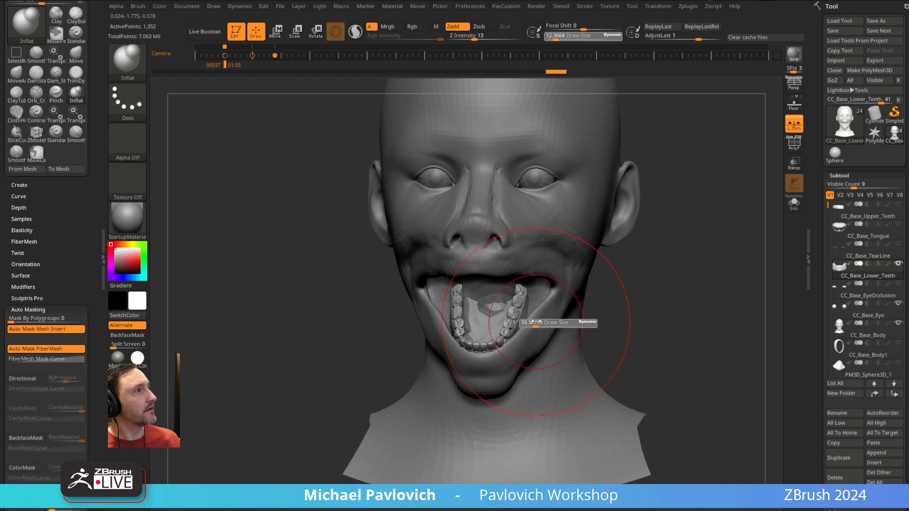
key("b")
key("m")
key("v")
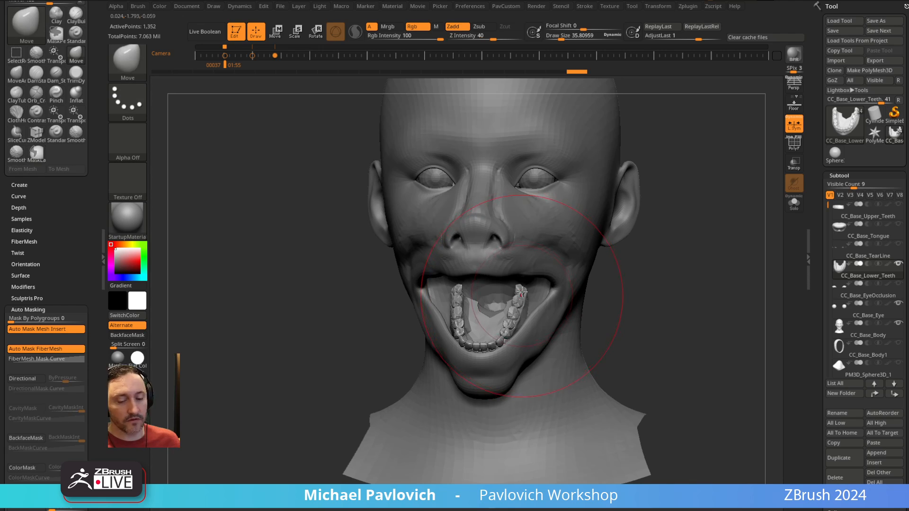
key("s")
left_click_drag(537, 300, 532, 290)
key("s")
left_click_drag(645, 271, 604, 278)
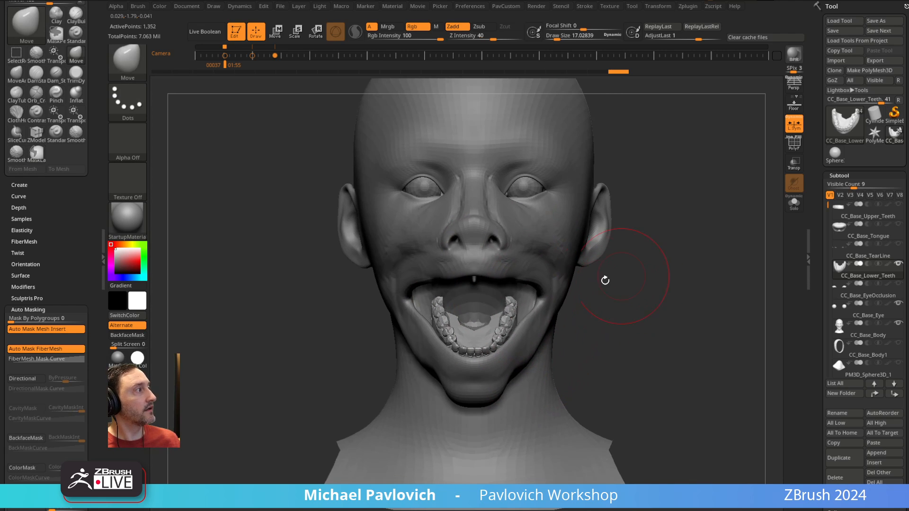
- Switch to the CC_Base_Body subtool and adjust the mouth corners with the Move brush at a draw size of about 14
left_click(601, 282, "alt")
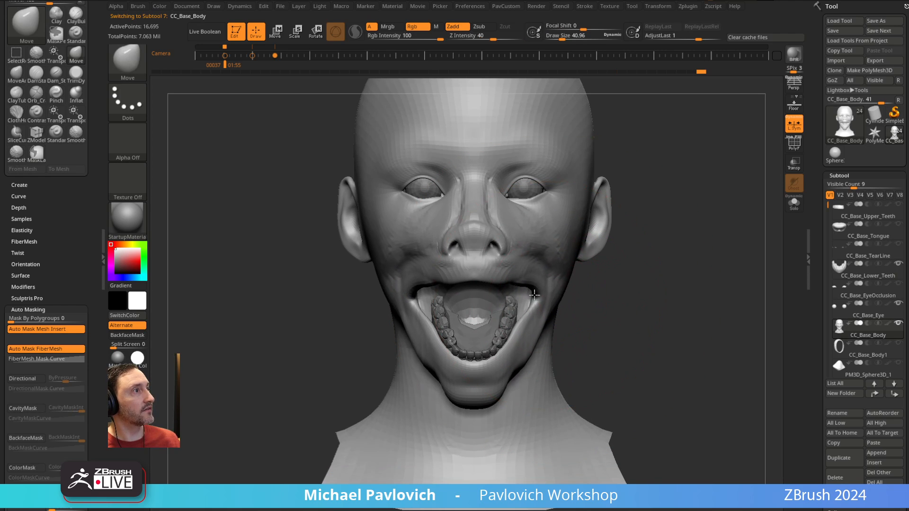
key("s")
mouse_move(549, 296)
left_mouse_down()
mouse_move(551, 272)
mouse_move(596, 284)
mouse_move(781, 222)
left_mouse_up()
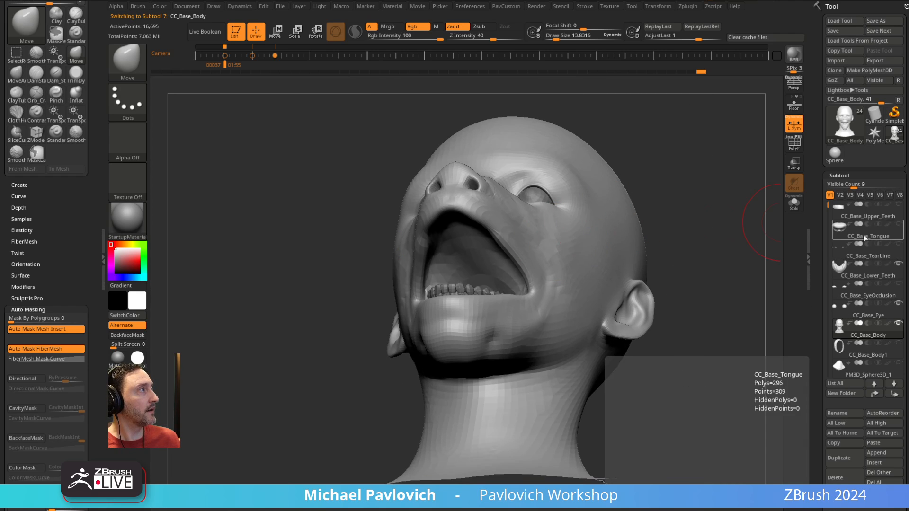
- Select the CC_Base_Upper_Teeth subtool, make the other subtools transparent and move the teeth forward into the muzzle beneath the upper lip
left_click(862, 220)
mouse_move(729, 322)
left_mouse_down()
mouse_move(720, 284)
mouse_move(570, 245)
left_mouse_up()
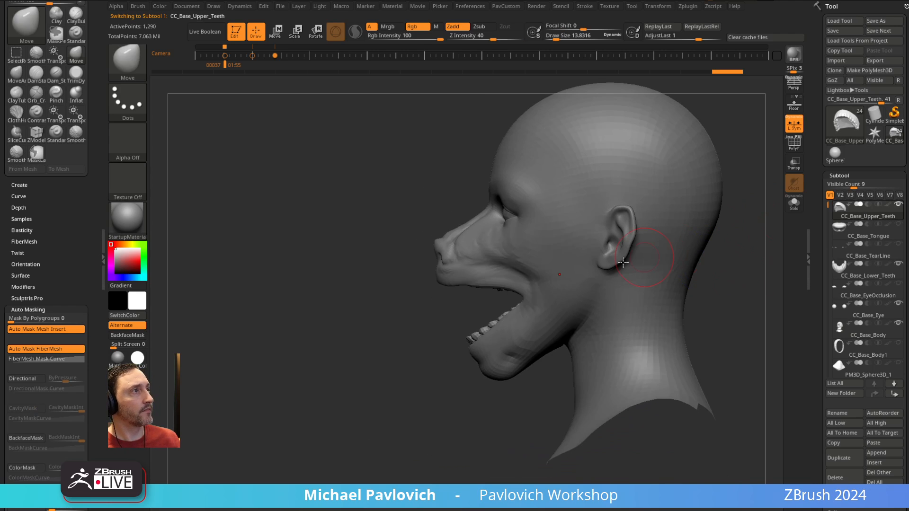
key("w")
left_click(793, 204)
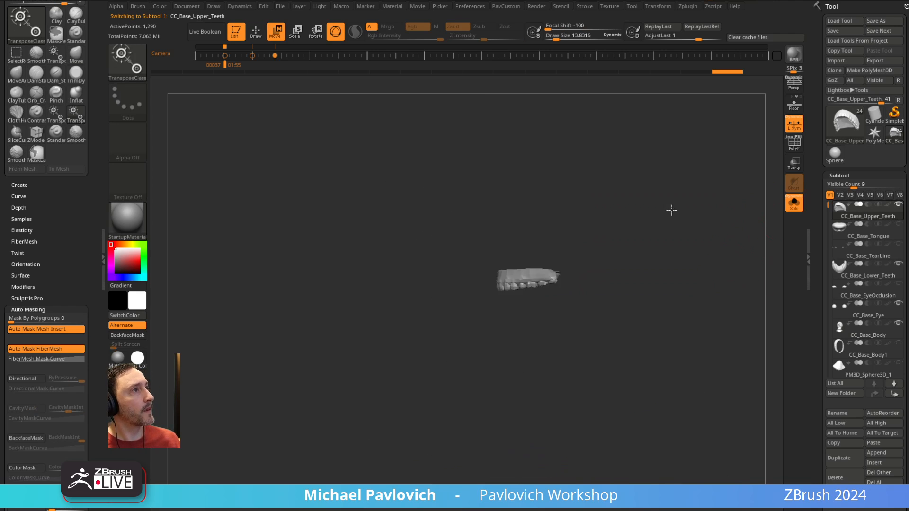
left_click(533, 278)
left_click(793, 203)
left_click(794, 165)
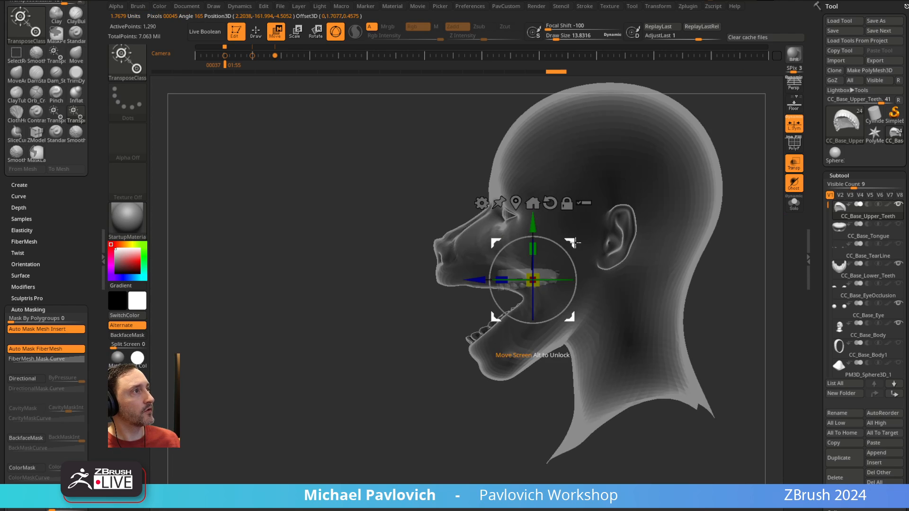
left_click_drag(571, 242, 529, 251)
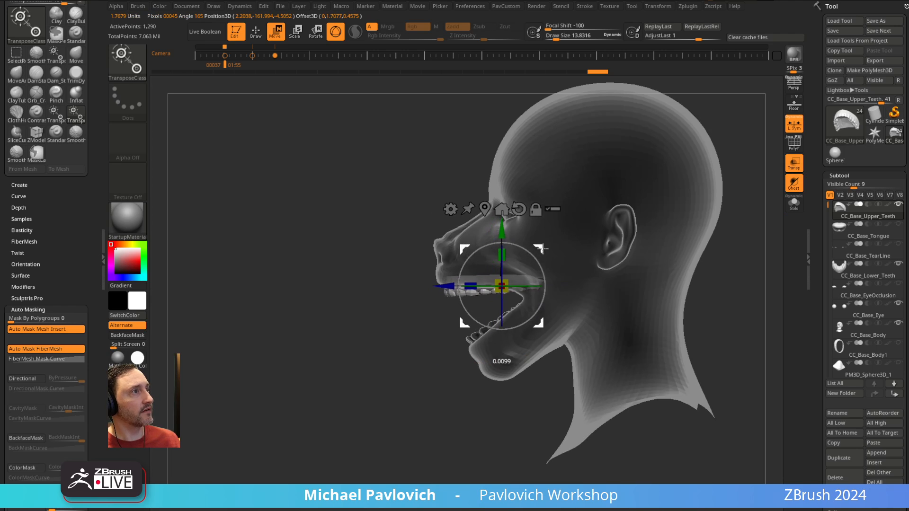
- Widen the upper teeth arch to follow the mouth opening with the Move brush at draw sizes of about 58 and 31
key("q")
mouse_move(403, 325)
left_mouse_down()
mouse_move(394, 349)
mouse_move(690, 239)
mouse_move(673, 211)
mouse_move(388, 307)
mouse_move(347, 329)
mouse_move(349, 343)
left_mouse_up()
key("s")
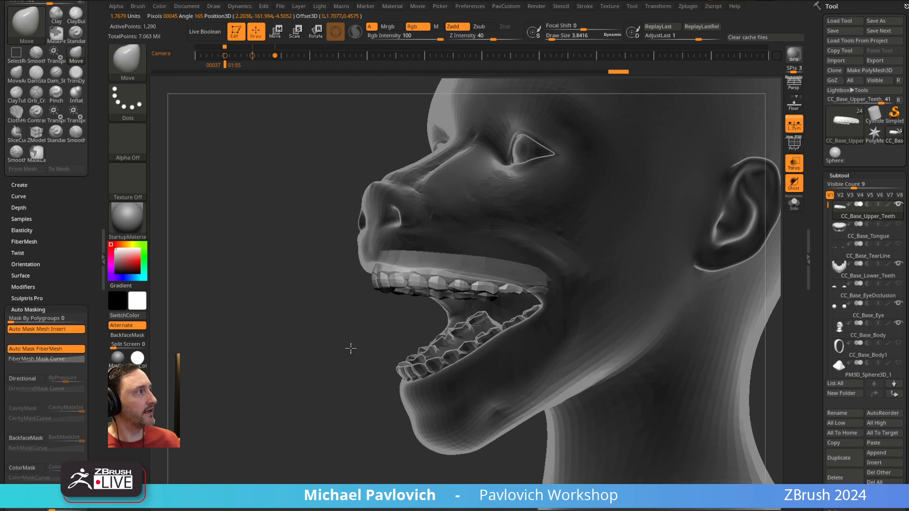
right_click_drag(381, 284, 611, 210)
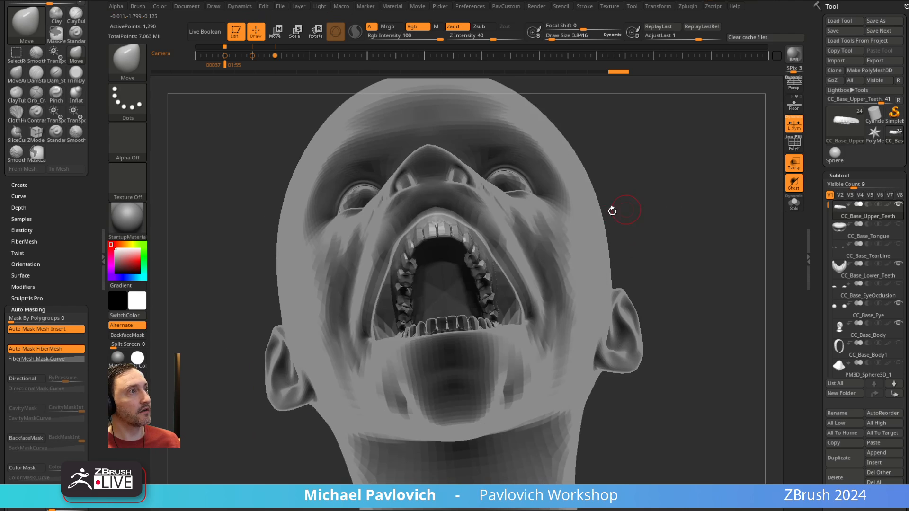
key("s")
left_click_drag(427, 309, 440, 309)
right_click_drag(615, 191, 672, 194)
key("s")
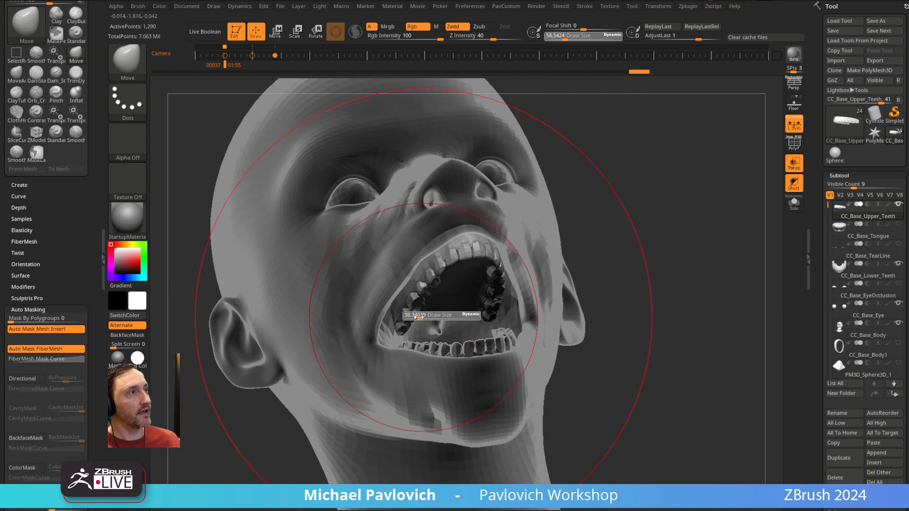
left_click_drag(414, 315, 408, 315)
right_click_drag(545, 233, 428, 267)
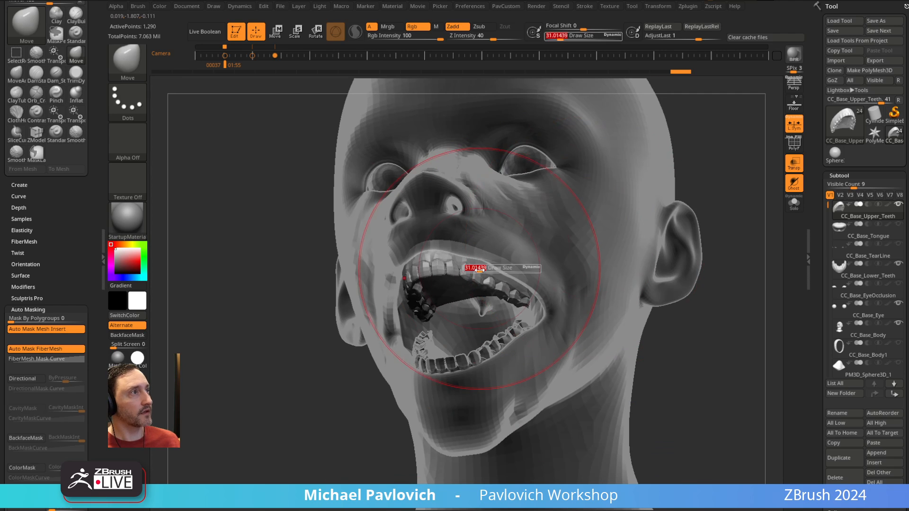
key("s")
left_click_drag(442, 271, 436, 272)
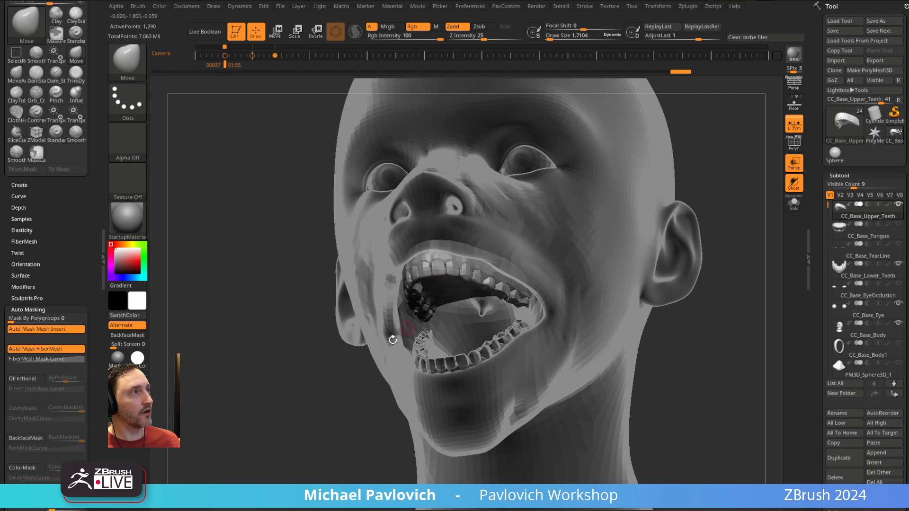
- Show the polygon wireframe, isolate the upper canine pair, assign it its own polygroup and unhide the remaining upper teeth
right_click_drag(466, 273, 332, 403)
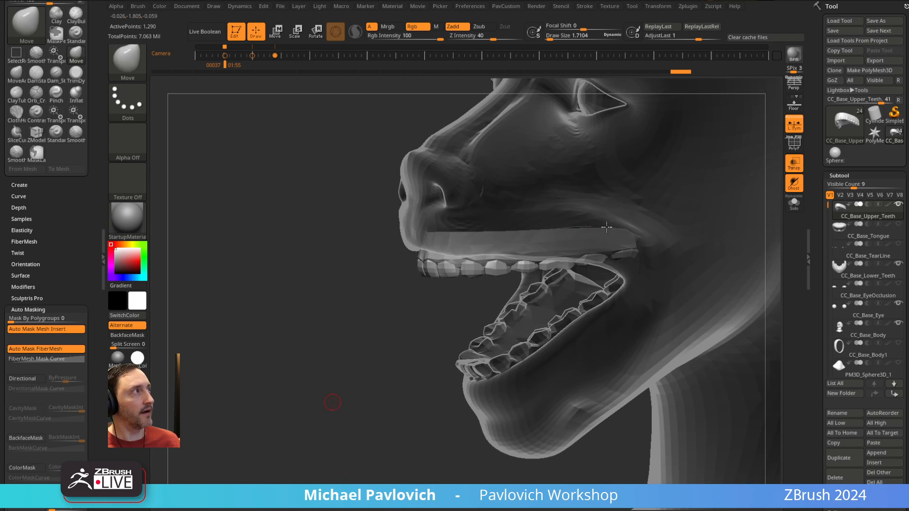
left_click(798, 147)
mouse_move(436, 307)
right_mouse_down()
mouse_move(501, 306)
mouse_move(434, 302)
right_mouse_up()
key("ctrl+shift")
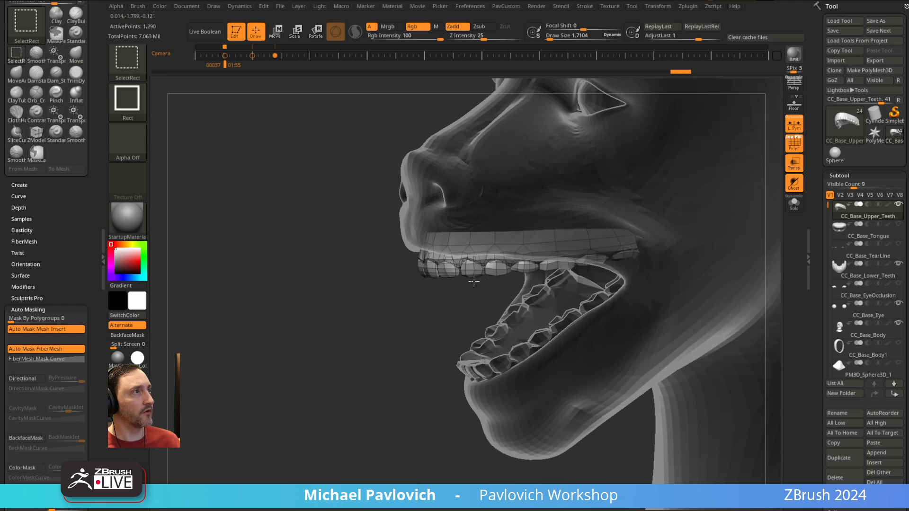
left_click(465, 270, "ctrl+shift")
key("ctrl+shift+a")
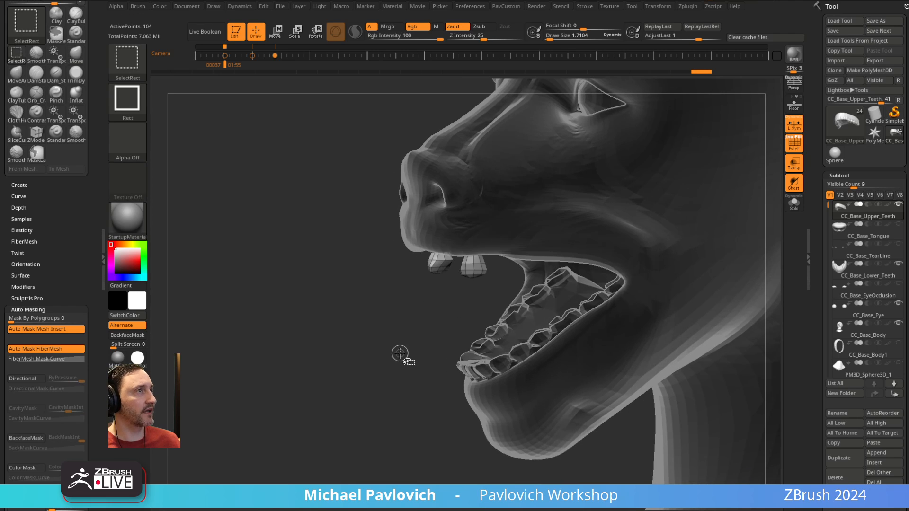
key("ctrl+w")
left_click(385, 327, "ctrl+shift")
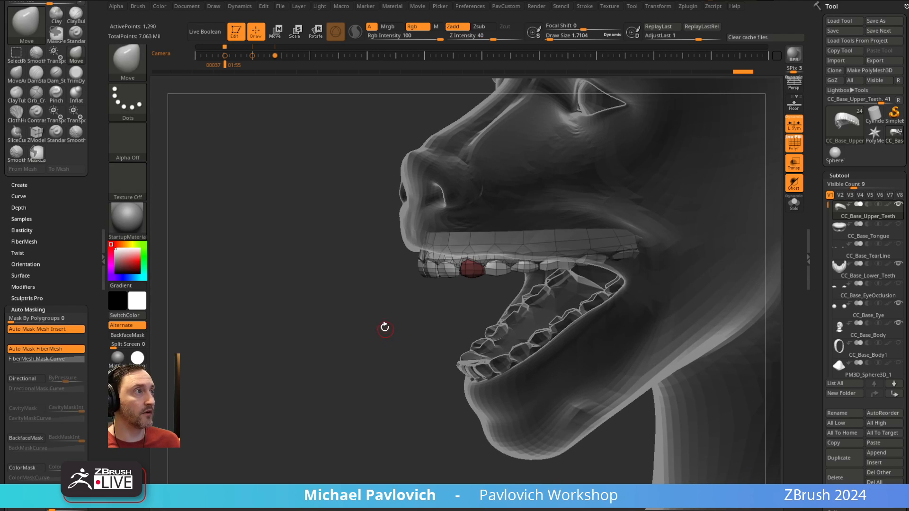
- Centre the transform gizmo on the upper canines, align it with their length and stretch them downward into long fangs
right_click_drag(385, 327, 381, 350)
key("w")
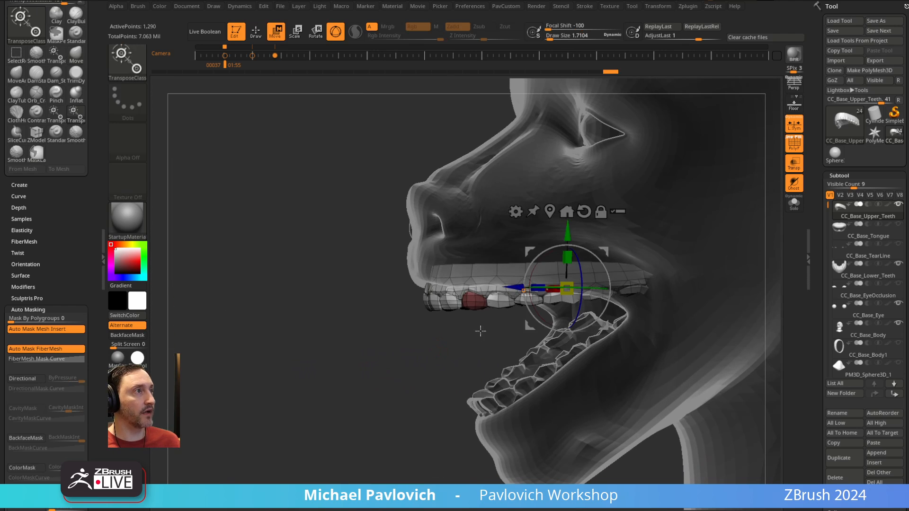
left_click(474, 301)
right_click_drag(474, 301, 431, 359)
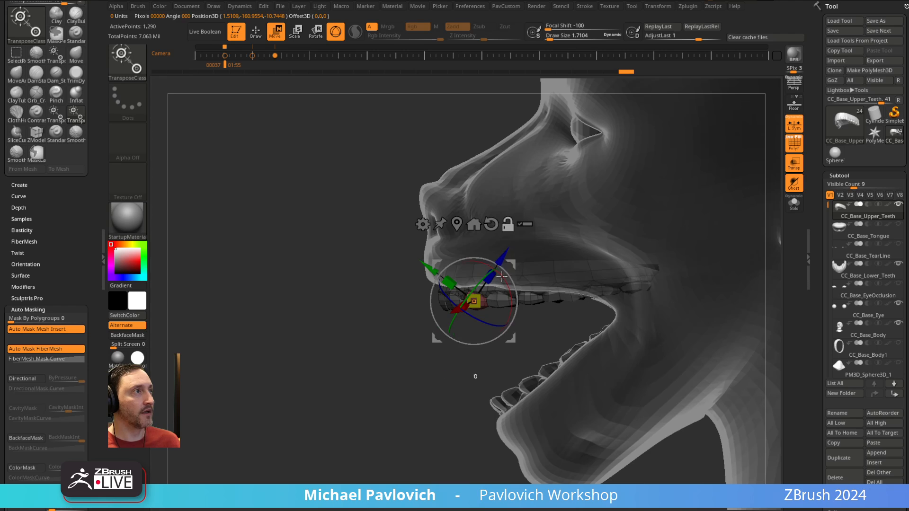
left_click_drag(504, 276, 477, 256, "alt")
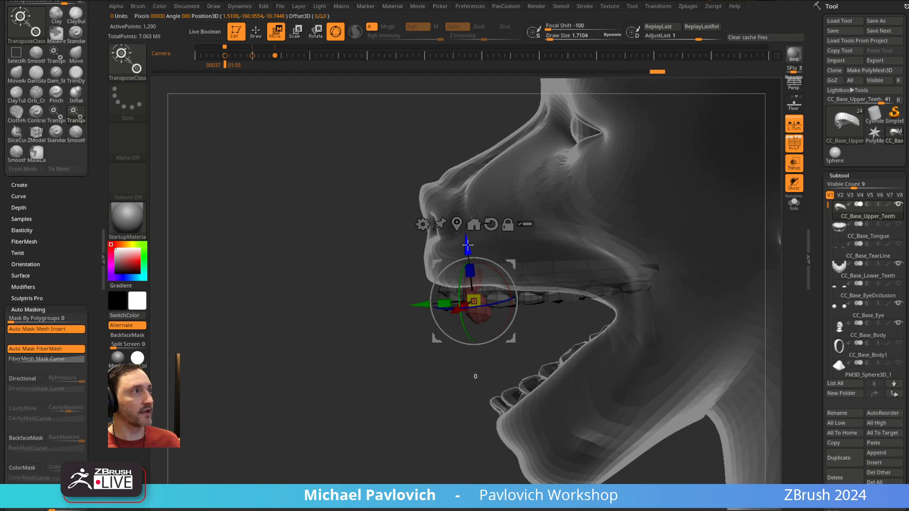
key("q")
right_click_drag(474, 332, 492, 345)
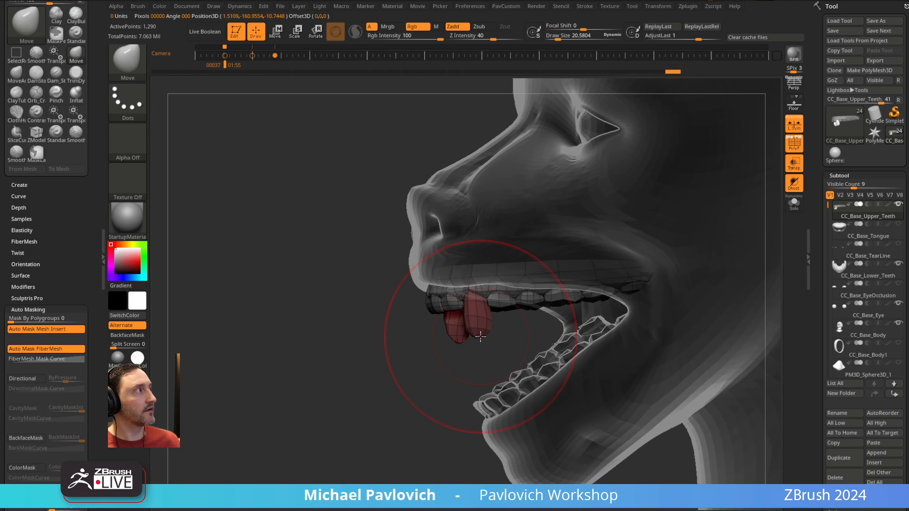
- Pull the upper canines down into long pointed fangs using the Move brush with AccuCurve
left_click_drag(481, 337, 483, 392)
key("ctrl+z")
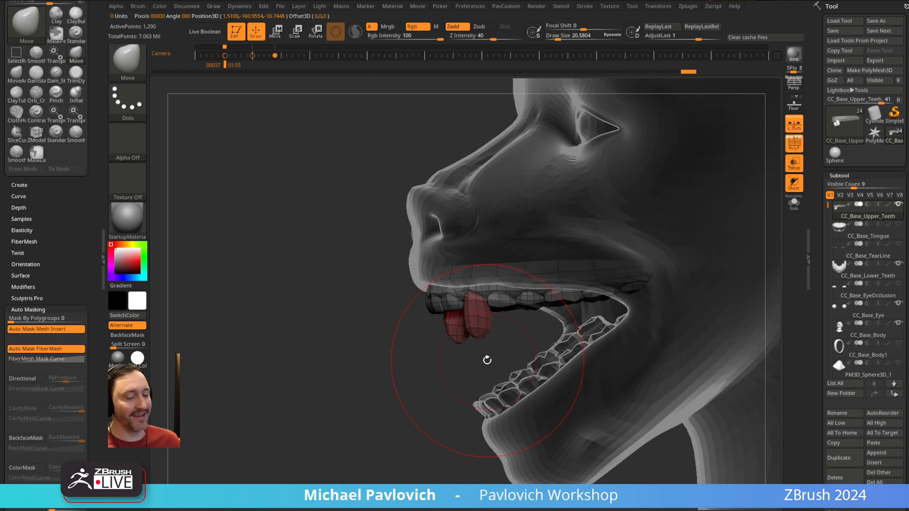
right_click_drag(419, 388, 442, 314)
key("s")
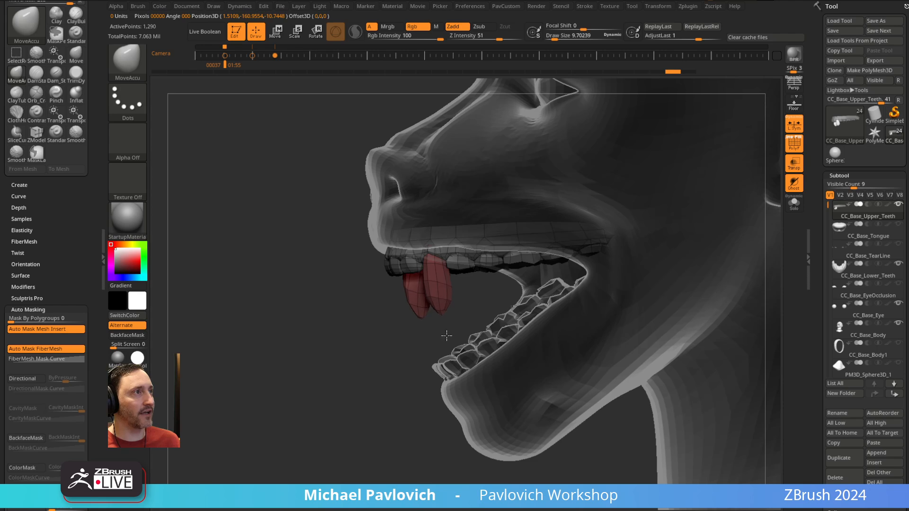
left_click(19, 196)
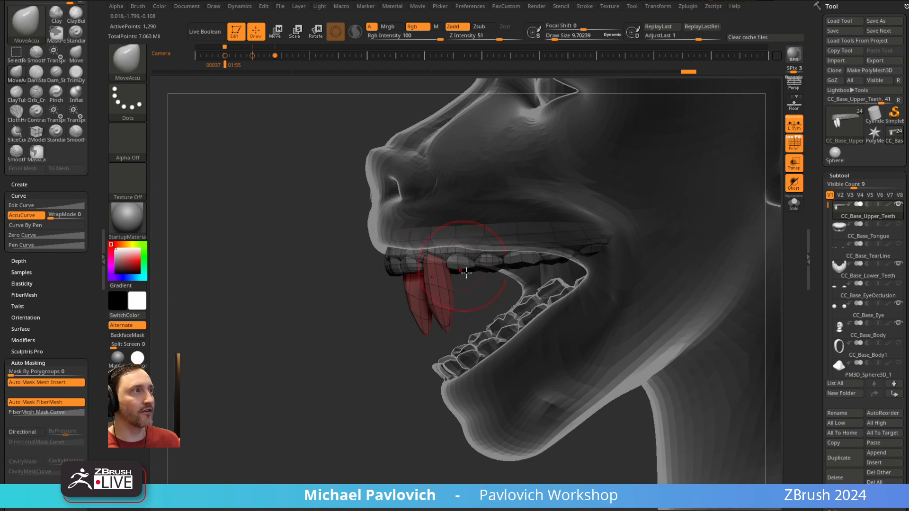
- Bend the upper fangs into a curved profile in side view with the standard Move brush and smooth them
right_click_drag(439, 291, 438, 312, "shift")
key("b")
key("m")
key("v")
key("s")
left_click_drag(438, 310, 436, 309)
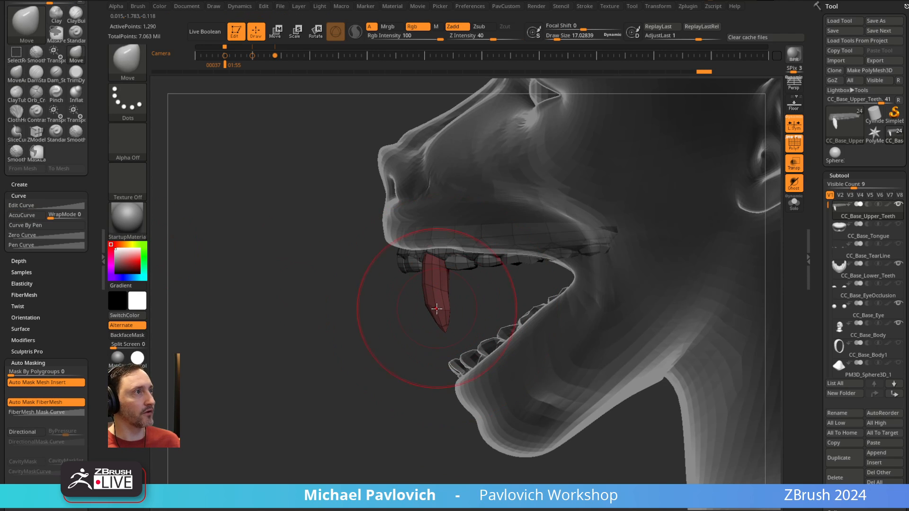
key("shift")
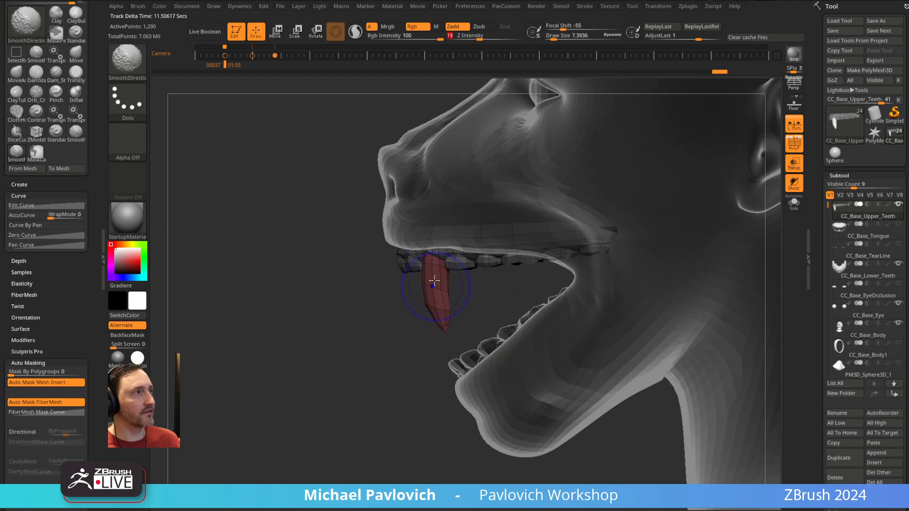
- Shift the upper fangs outward at their roots in the front view with the Move brush
mouse_move(438, 308)
right_mouse_down()
mouse_move(392, 359)
mouse_move(456, 322)
right_mouse_up()
right_click_drag(613, 265, 521, 265)
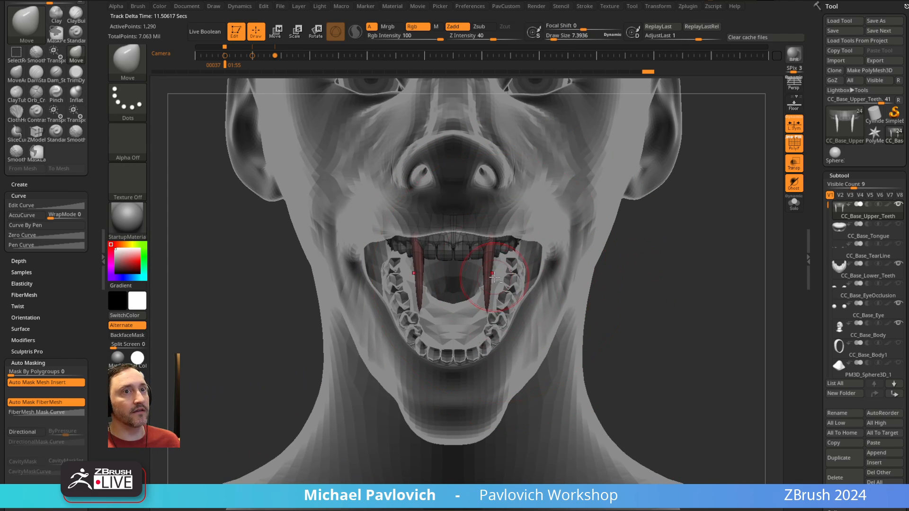
left_click_drag(495, 280, 490, 261)
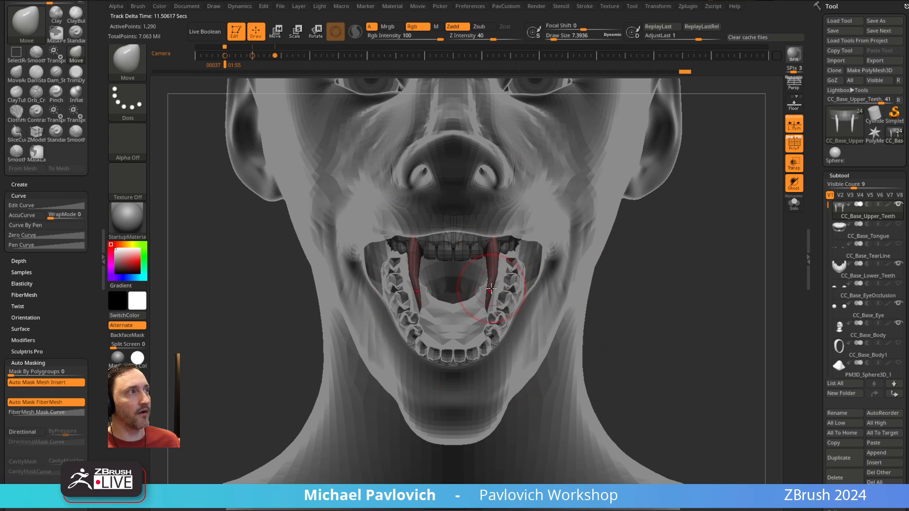
- Turn off transparency and thicken the upper fangs with the Inflate brush
mouse_move(648, 265)
right_mouse_down()
mouse_move(656, 271)
mouse_move(640, 256)
mouse_move(481, 282)
right_mouse_up()
key("b")
key("i")
key("n")
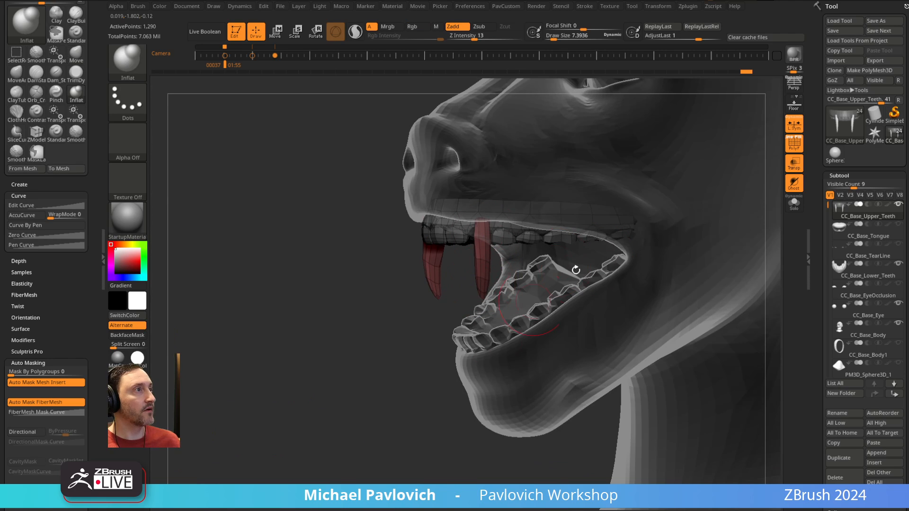
left_click(794, 163)
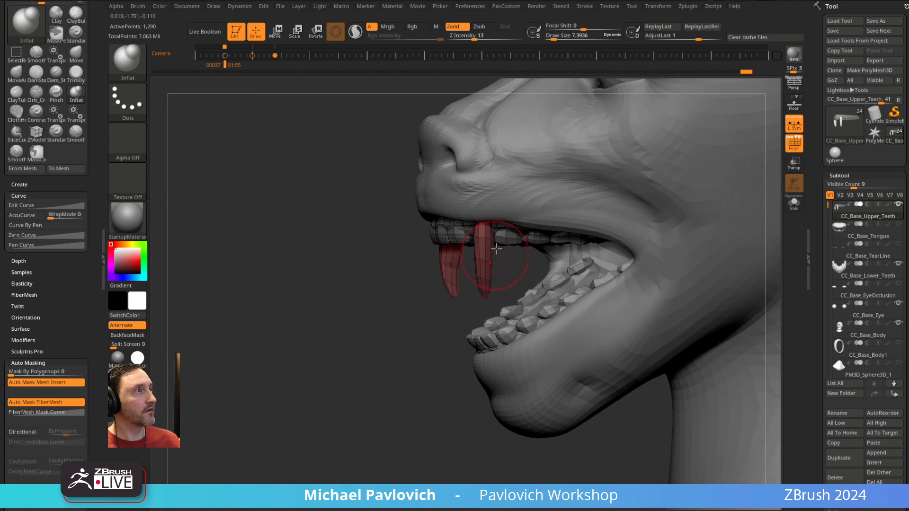
right_click_drag(408, 367, 501, 284, "shift")
key("s")
left_click_drag(504, 283, 510, 283)
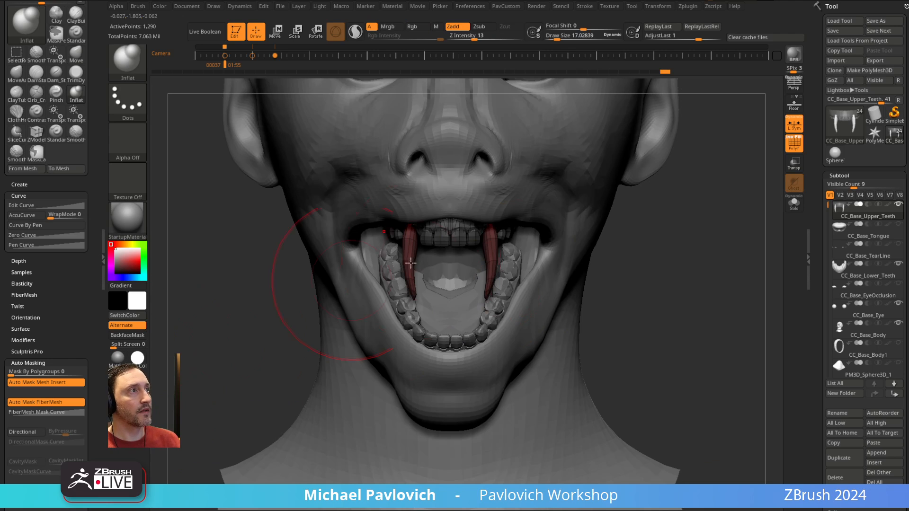
- Nudge the upper fangs into place with the Move brush and clear the mask on the upper teeth
key("b")
key("m")
key("v")
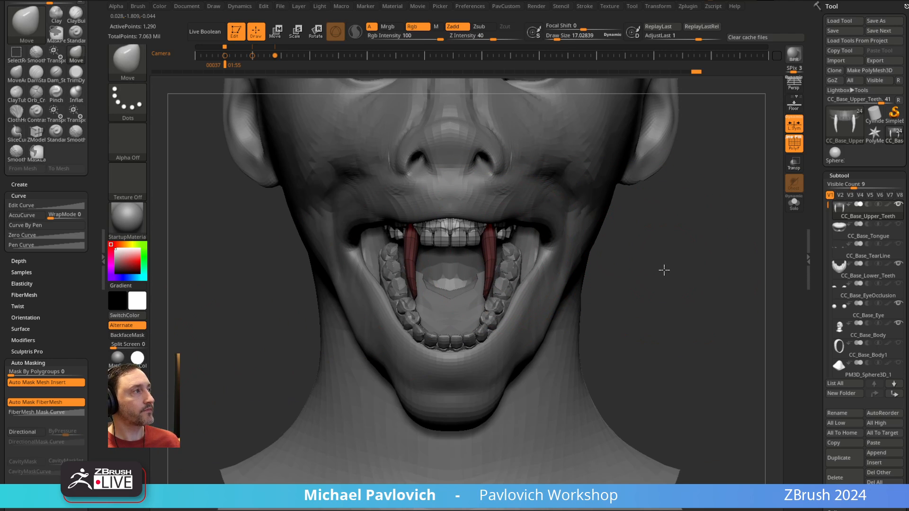
left_click_drag(663, 268, 645, 227)
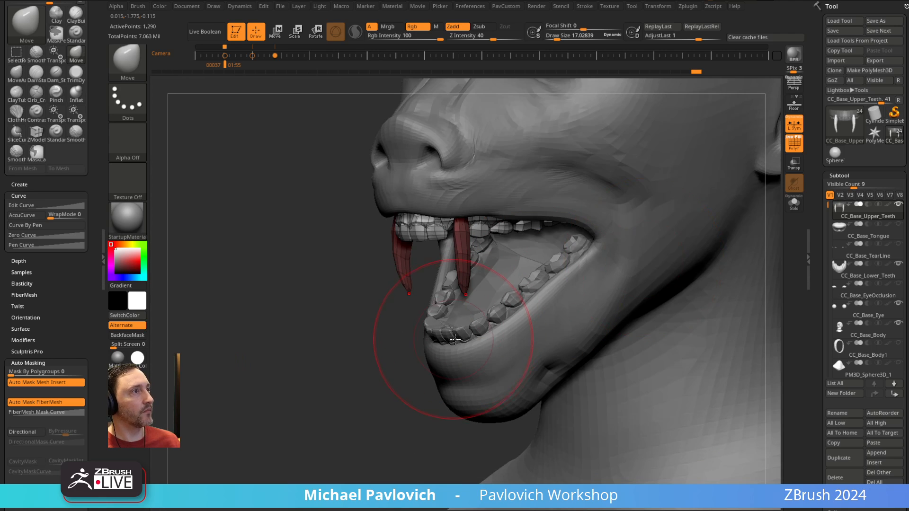
- Switch to the lower teeth subtool, isolate its canines and give them their own polygroup, leaving all lower teeth shown
key("s")
left_click_drag(454, 334, 442, 334)
left_click_drag(397, 381, 441, 342, "shift")
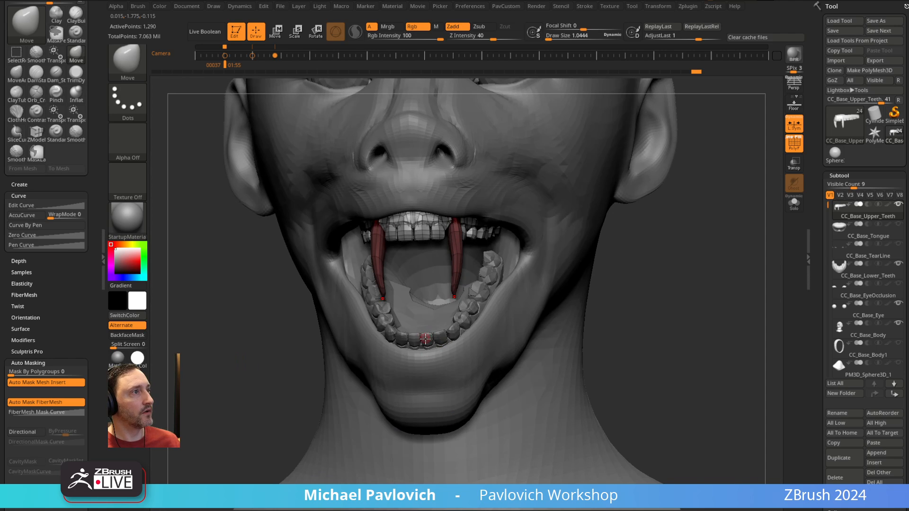
left_click(460, 328, "alt")
left_click_drag(613, 294, 479, 316)
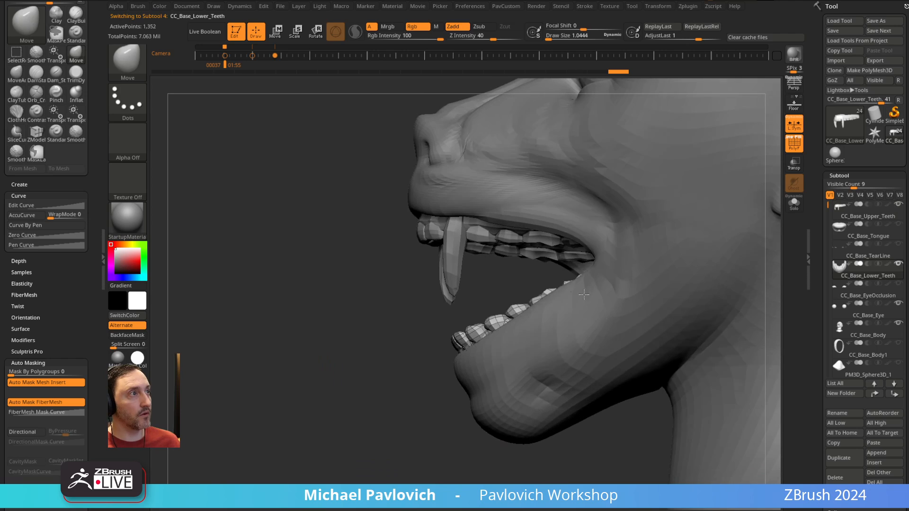
key("ctrl+shift")
left_click(471, 323, "ctrl+shift")
key("ctrl")
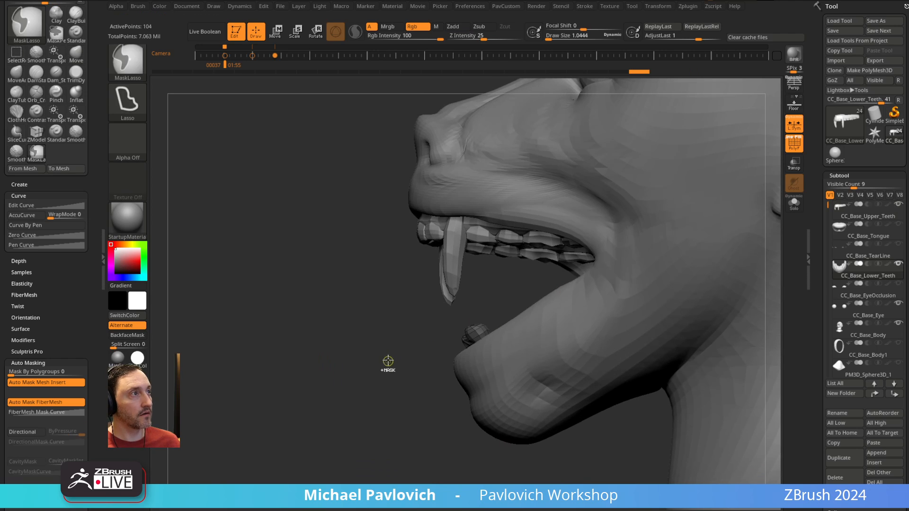
key("ctrl+w")
left_click(391, 387, "ctrl+shift")
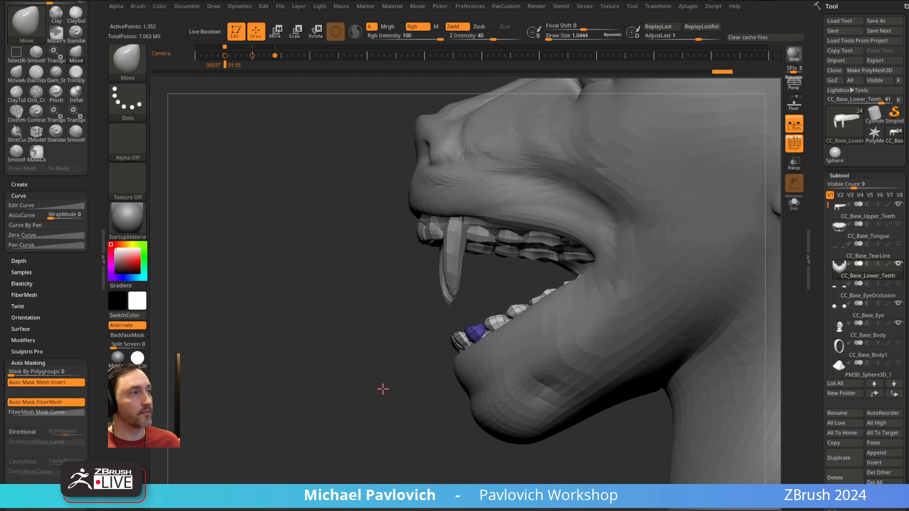
- Mask all the lower teeth except the canines by isolating them and inverting their mask
mouse_move(382, 387)
left_mouse_down()
mouse_move(453, 354)
mouse_move(468, 324)
left_mouse_up()
key("s")
key("2")
key("s")
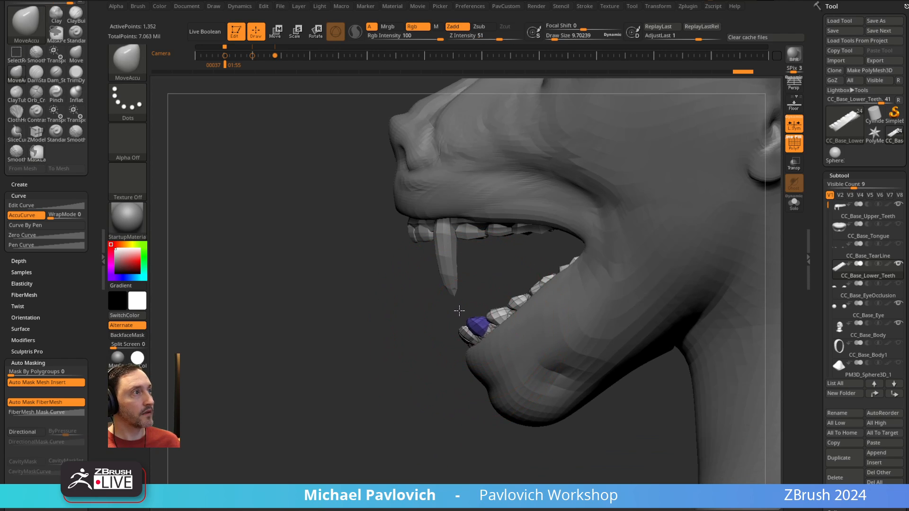
left_click(472, 321, "ctrl+shift")
left_click(397, 357, "ctrl")
left_click(396, 357, "ctrl+shift")
left_click(395, 357, "ctrl")
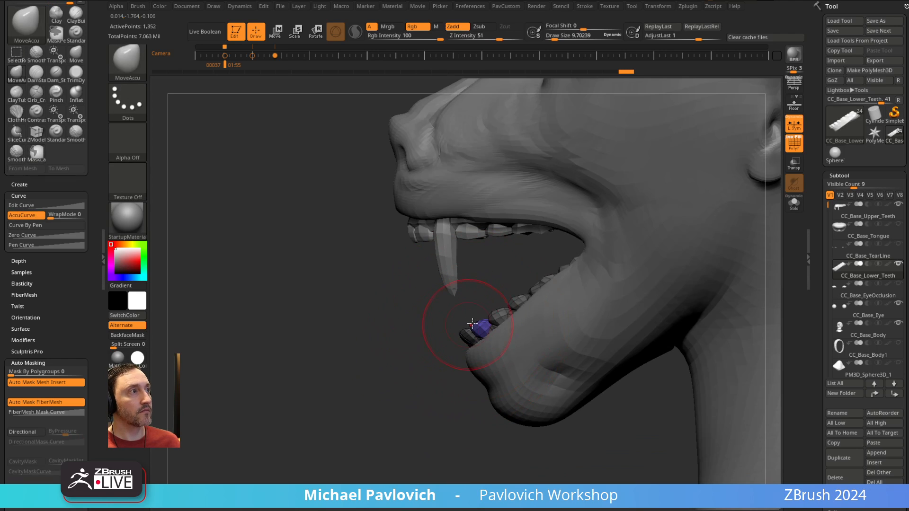
- Pull the unmasked lower canines up into long fangs and adjust their placement in the front view
key("s")
left_click_drag(480, 322, 475, 323)
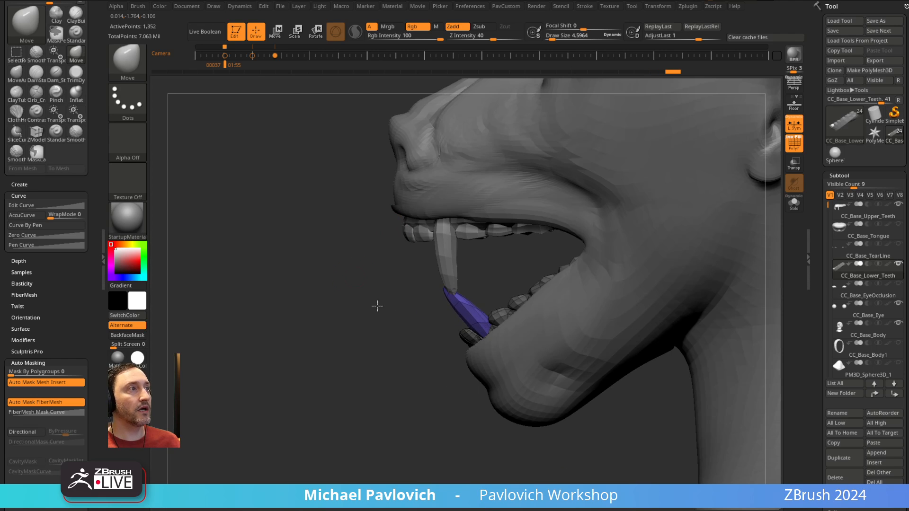
key("s")
mouse_move(377, 306)
left_mouse_down("shift")
mouse_move(486, 309)
mouse_move(491, 292)
left_mouse_up("shift")
key("s")
left_click_drag(478, 338, 472, 332)
key("s")
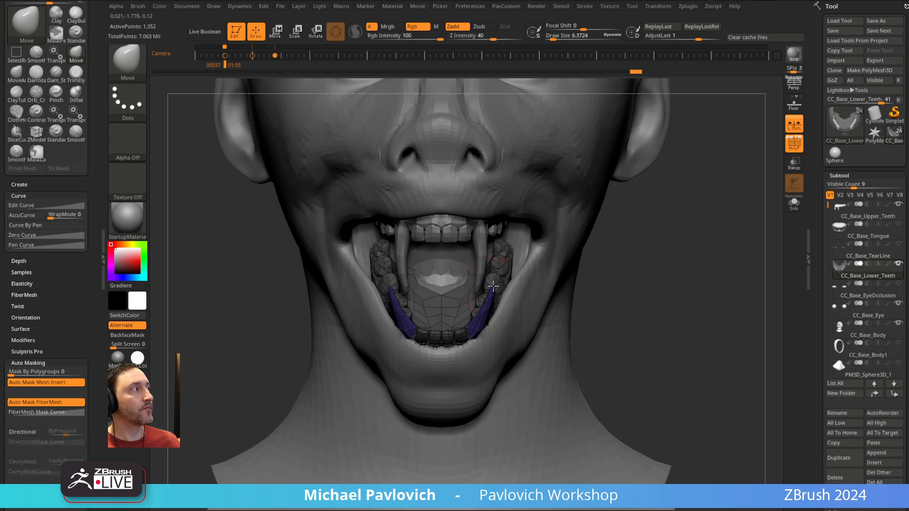
- Show only the upper teeth subtool and lengthen its fangs into curved tips with the AccuCurve Move brush
left_click_drag(639, 251, 525, 263)
left_click(525, 271, "alt")
left_click_drag(406, 370, 461, 342)
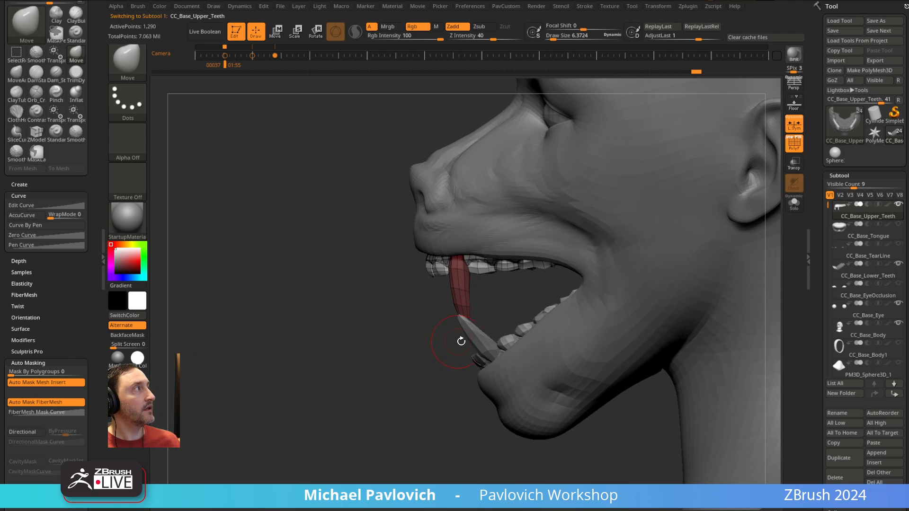
key("m")
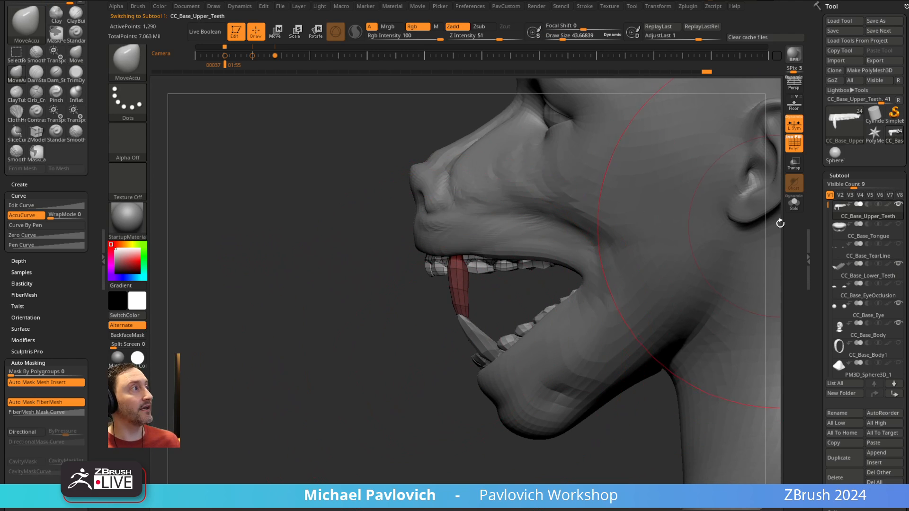
left_click(794, 203)
left_click_drag(525, 319, 441, 335)
key("s")
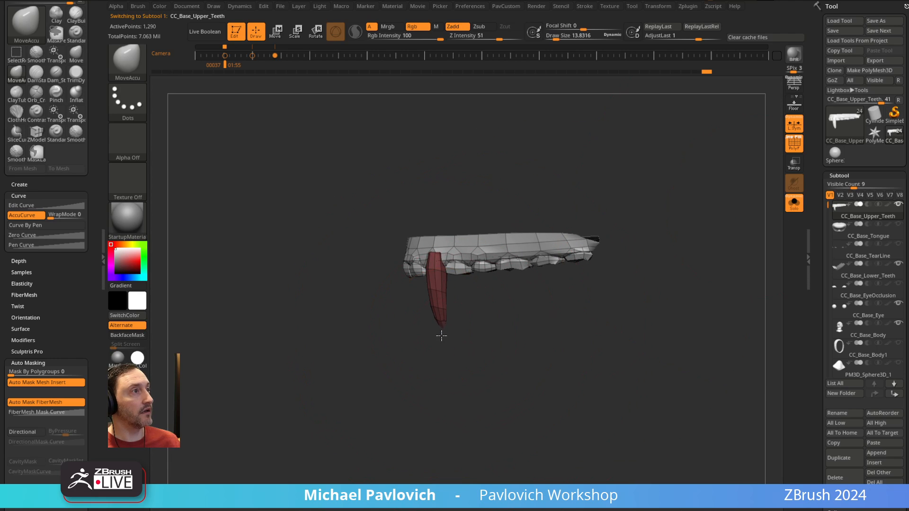
left_click_drag(436, 294, 436, 307)
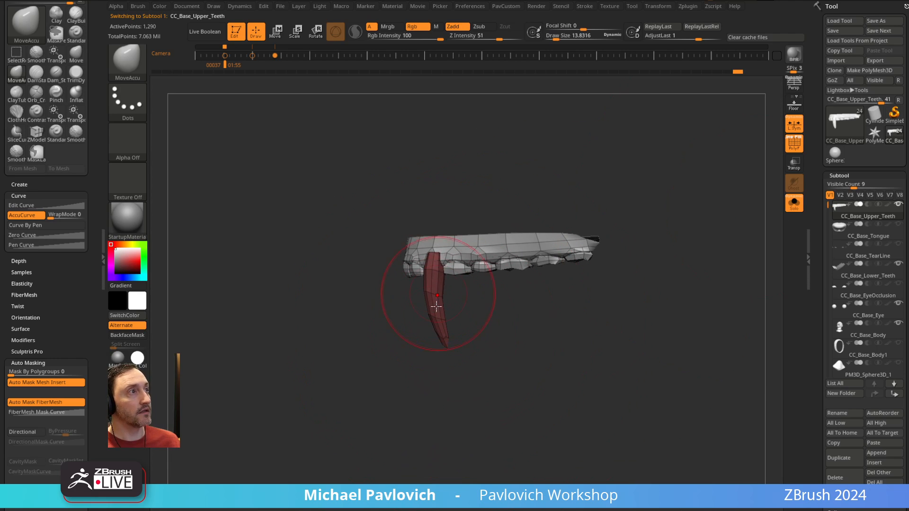
- Thicken the soloed upper fangs with the Inflate brush
mouse_move(399, 363)
left_mouse_down("shift")
mouse_move(484, 306)
mouse_move(439, 287)
mouse_move(455, 300)
mouse_move(500, 276)
mouse_move(549, 289)
mouse_move(504, 310)
mouse_move(469, 305)
left_mouse_up("shift")
key("b")
key("i")
key("n")
left_click(466, 307, "ctrl+shift")
left_click(552, 292, "ctrl+shift")
right_click_drag(464, 290, 455, 294)
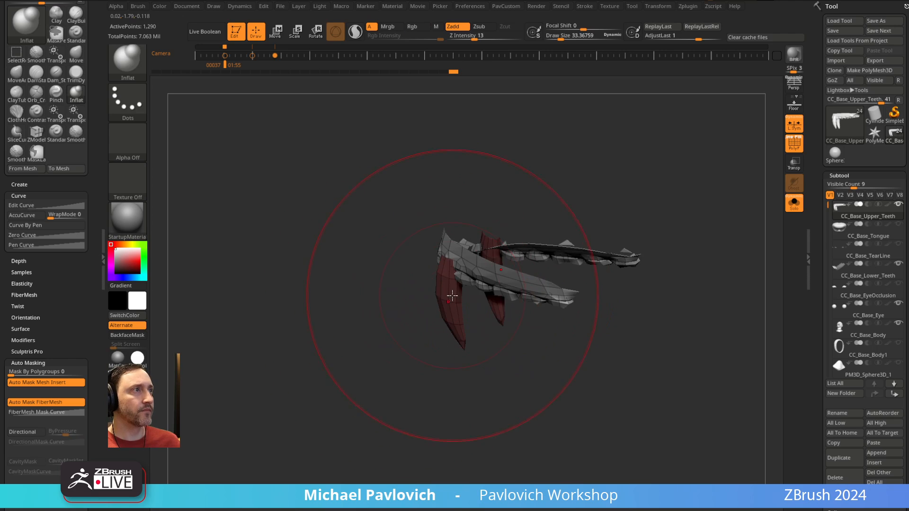
- Mask the upper teeth except the fangs and reshape the fangs with the Move brush
left_click(446, 277, "ctrl+shift")
left_click(393, 318, "ctrl")
left_click(379, 311, "ctrl+shift")
left_click(372, 309, "ctrl")
key("s")
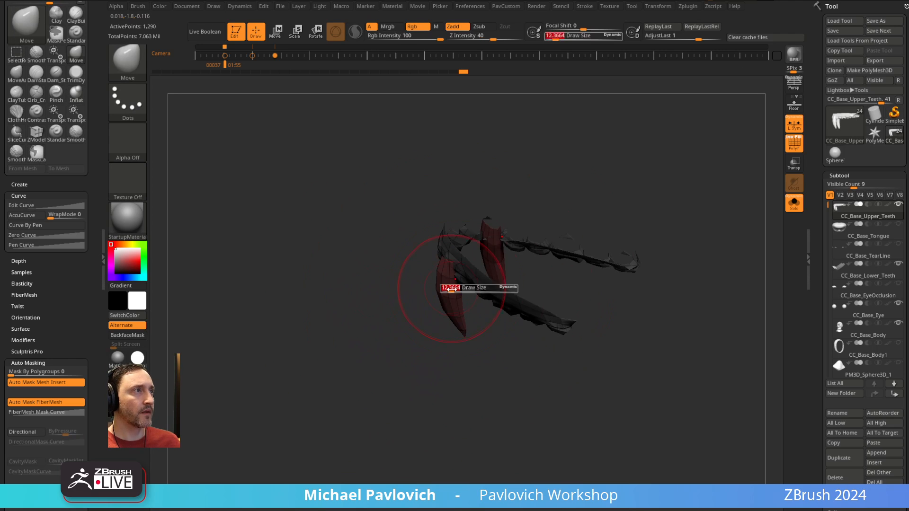
left_click_drag(446, 286, 454, 276)
mouse_move(449, 280)
right_mouse_down()
mouse_move(455, 317)
mouse_move(525, 269)
right_mouse_up()
- Remask the upper teeth around the fangs, refine the fangs from below and the front with the Move brush, and clear the mask
left_click_drag(531, 236, 504, 323, "ctrl")
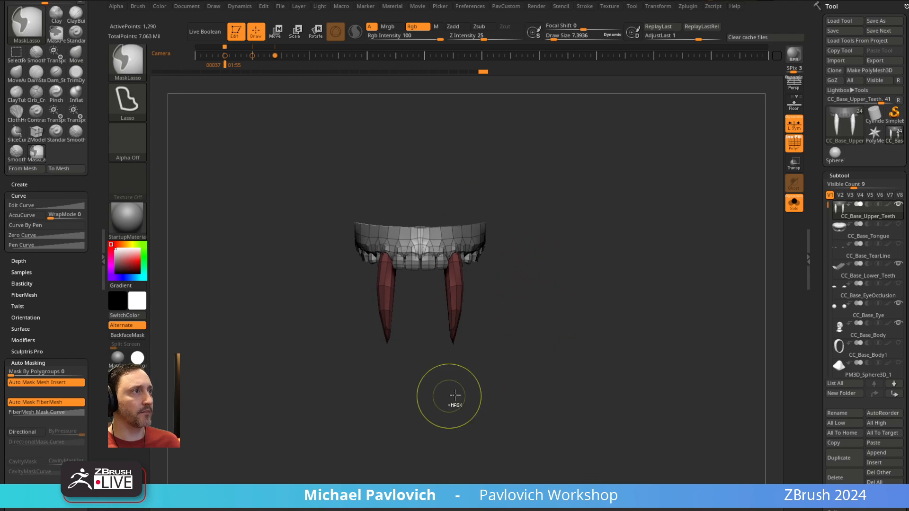
left_click(487, 350, "ctrl")
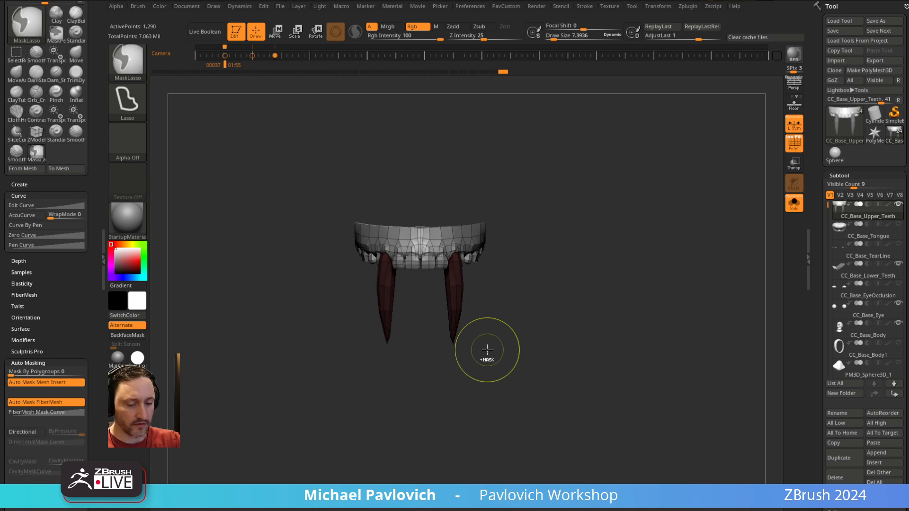
mouse_move(552, 252)
left_mouse_down()
mouse_move(568, 203)
mouse_move(592, 193)
mouse_move(620, 223)
mouse_move(475, 315)
mouse_move(450, 300)
mouse_move(477, 260)
left_mouse_up()
key("s")
left_click_drag(453, 292, 449, 299)
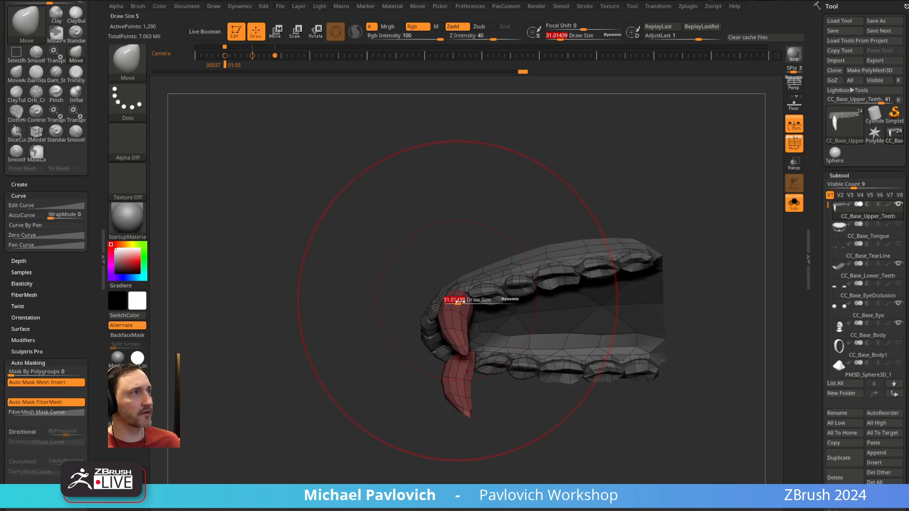
mouse_move(385, 298)
left_mouse_down()
mouse_move(412, 375)
mouse_move(441, 336)
left_mouse_up()
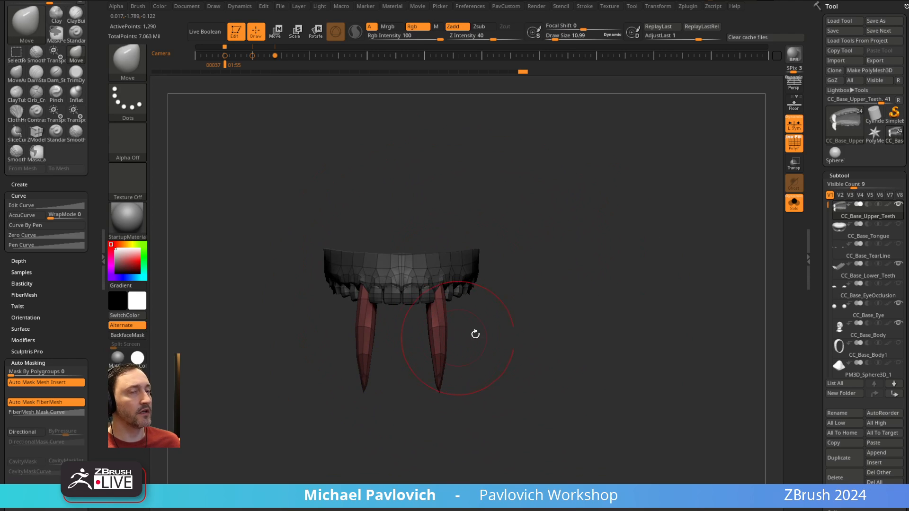
mouse_move(508, 321)
left_mouse_down("alt")
mouse_move(512, 308)
mouse_move(488, 324)
left_mouse_up("alt")
key("s")
mouse_move(641, 276)
left_mouse_down("ctrl")
mouse_move(702, 233)
mouse_move(707, 239)
mouse_move(692, 223)
left_mouse_up("ctrl")
- Show the full head again and reposition the upper fangs from the front and from below with the Move brush
left_click(794, 202)
key("s")
left_click_drag(471, 275, 481, 276)
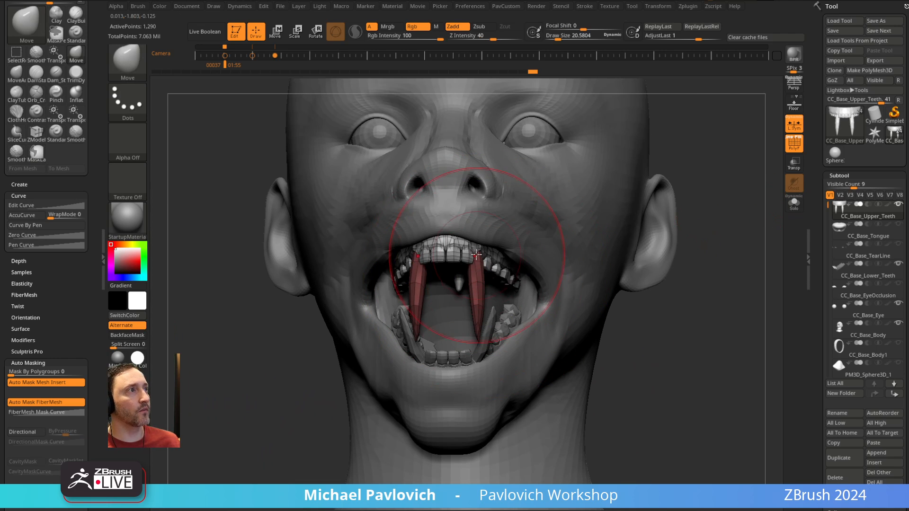
left_click_drag(674, 280, 677, 222)
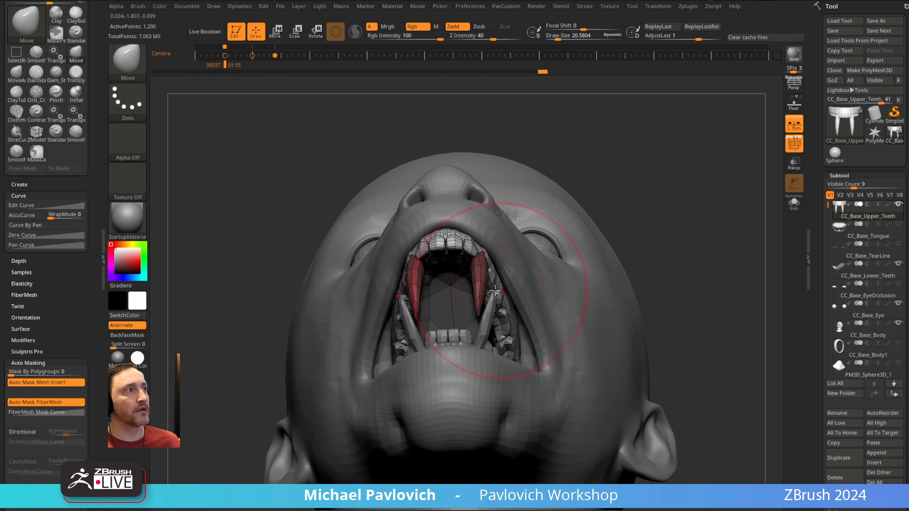
left_click_drag(495, 288, 500, 279)
left_click_drag(637, 204, 615, 219)
left_click_drag(488, 279, 498, 275)
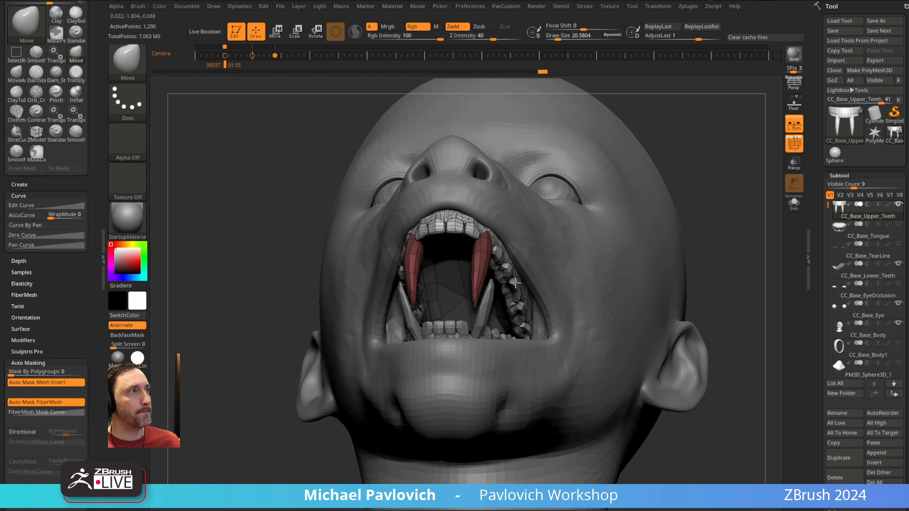
- Subdivide the upper teeth once, and switch to the lower teeth subtool and subdivide it as well
mouse_move(674, 170)
left_mouse_down()
mouse_move(698, 181)
mouse_move(627, 251)
mouse_move(655, 241)
mouse_move(525, 319)
left_mouse_up()
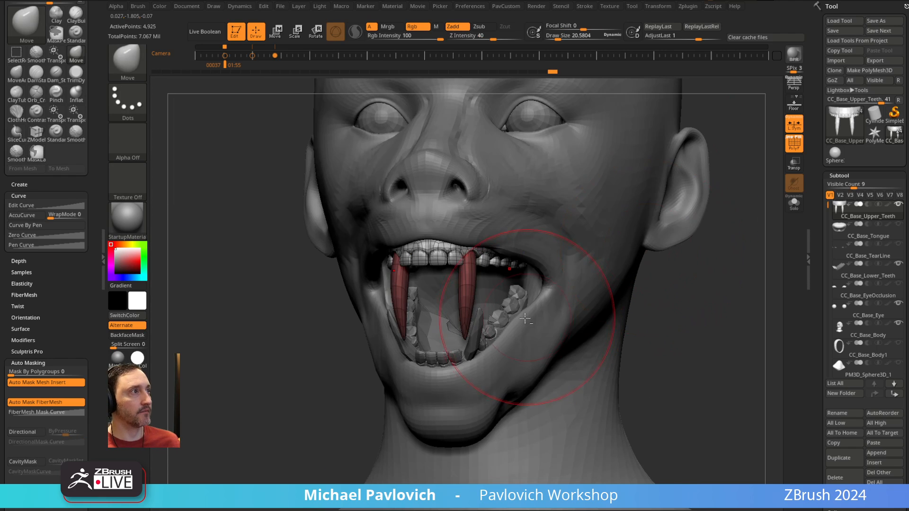
left_click(525, 318, "alt")
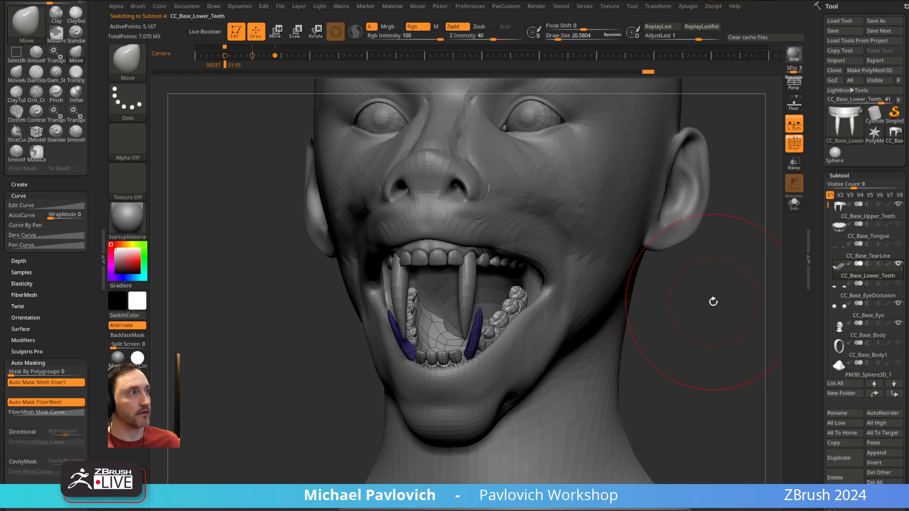
- Switch to the Standard brush and make the tongue the active subtool
mouse_move(713, 301)
left_mouse_down("shift")
mouse_move(647, 284)
mouse_move(640, 270)
mouse_move(661, 255)
left_mouse_up("shift")
key("b")
key("s")
key("t")
key("s")
left_click(631, 286)
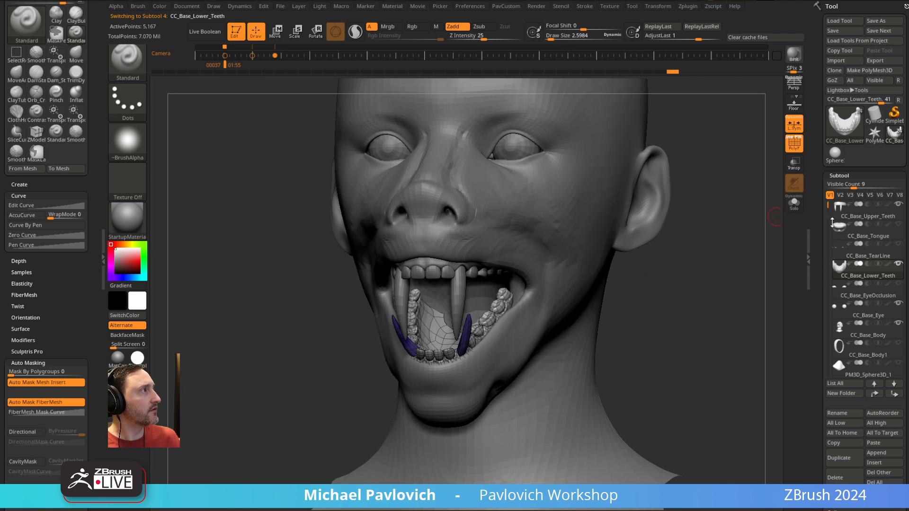
left_click(836, 225)
- Reposition and tilt the tongue along the lower jaw from the side using the Move gizmo
left_click_drag(681, 297, 628, 298)
key("w")
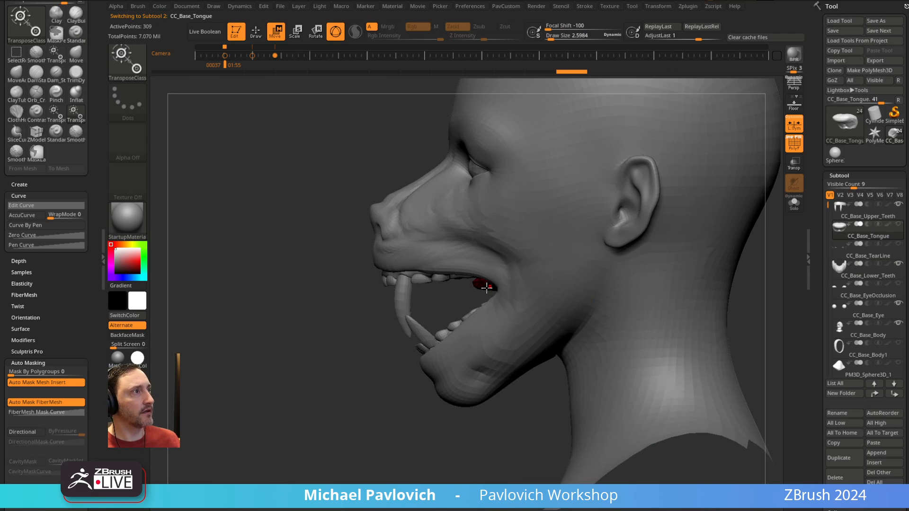
left_click_drag(514, 250, 491, 276)
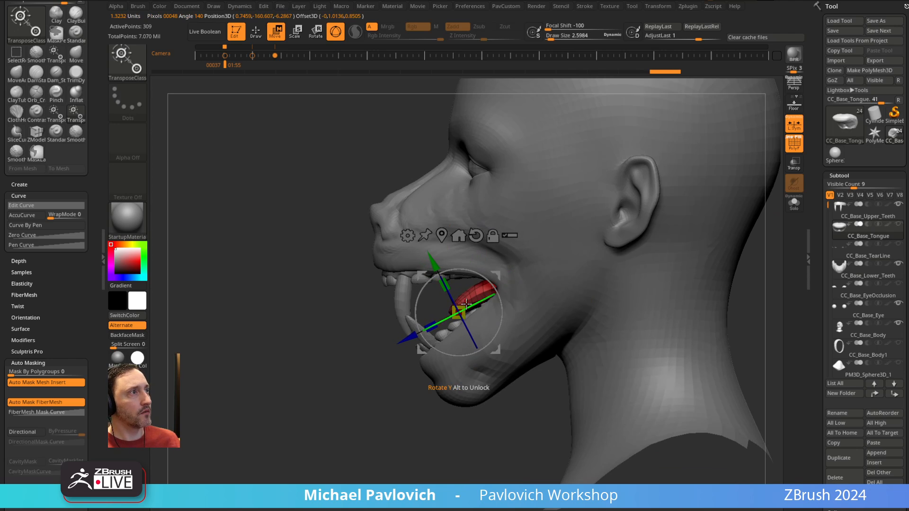
left_click_drag(434, 321, 438, 320)
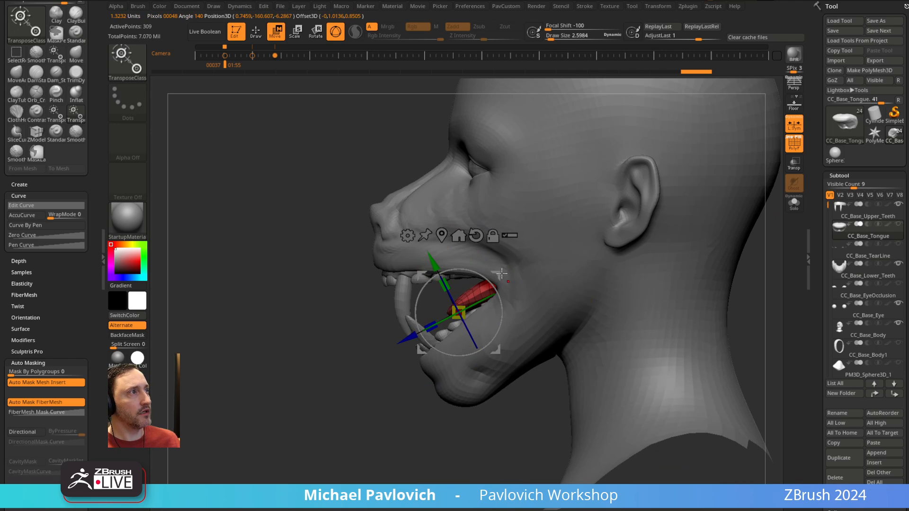
mouse_move(499, 274)
left_mouse_down()
mouse_move(441, 300)
mouse_move(488, 288)
left_mouse_up()
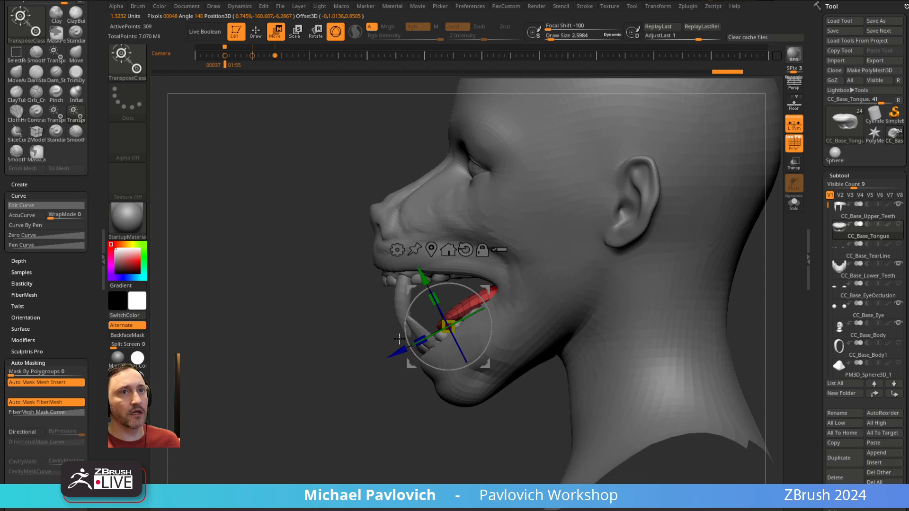
- Isolate the tongue and recenter the transform gizmo on it
key("q")
mouse_move(400, 339)
left_mouse_down()
mouse_move(373, 397)
mouse_move(547, 282)
left_mouse_up()
left_click(793, 203)
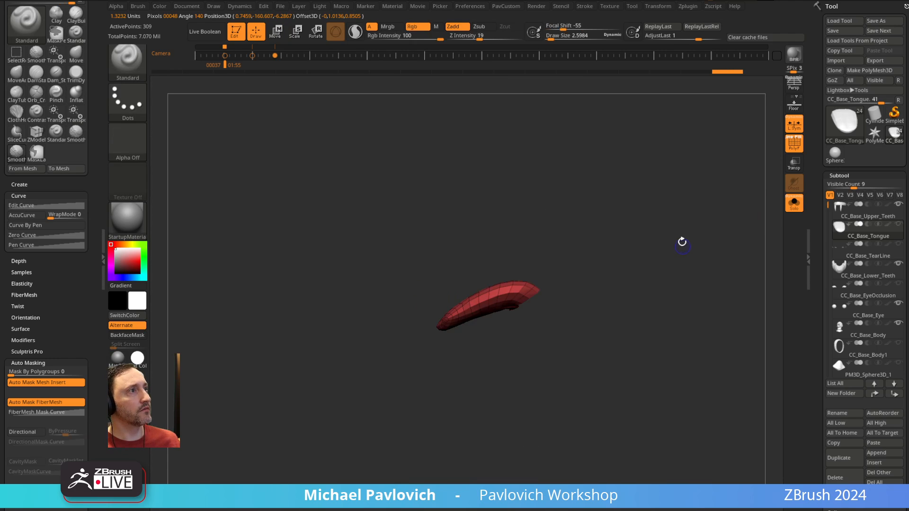
key("w")
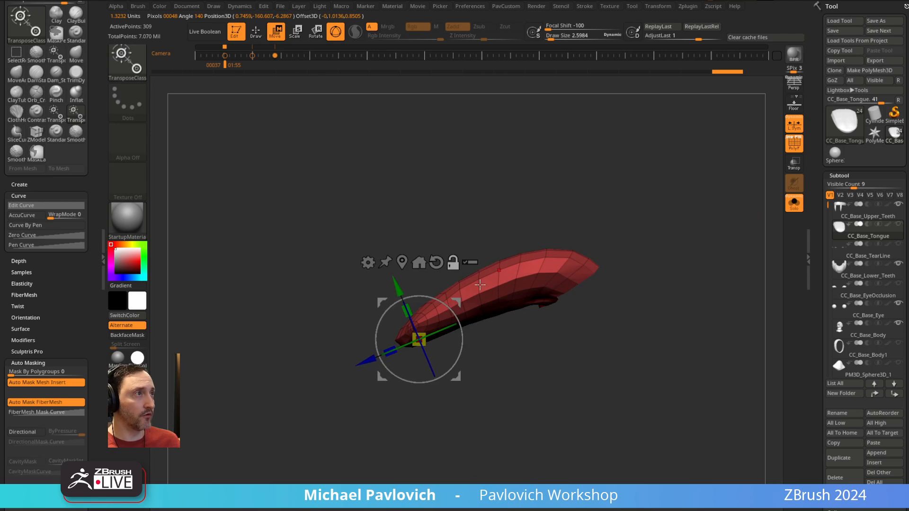
left_click(518, 259)
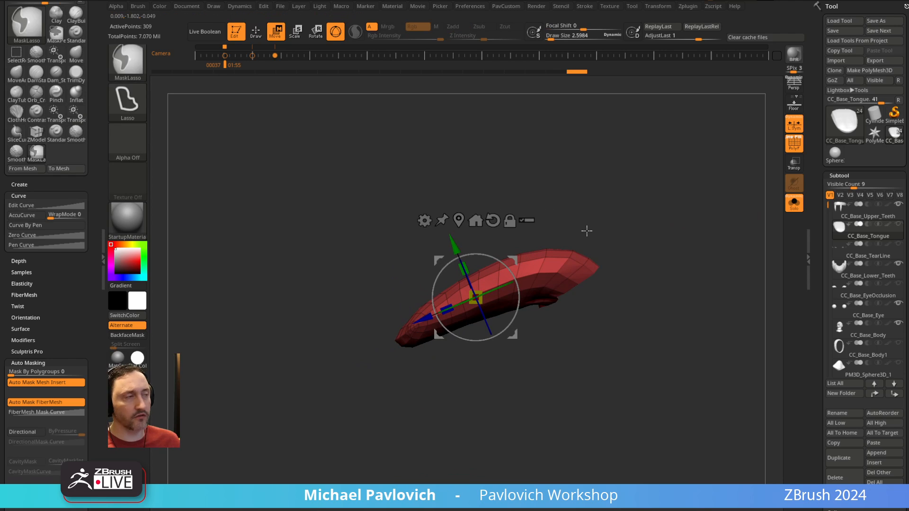
- Subdivide the tongue once and try to apply the Bend Curve deformer to it
key("ctrl+d")
left_click(414, 244)
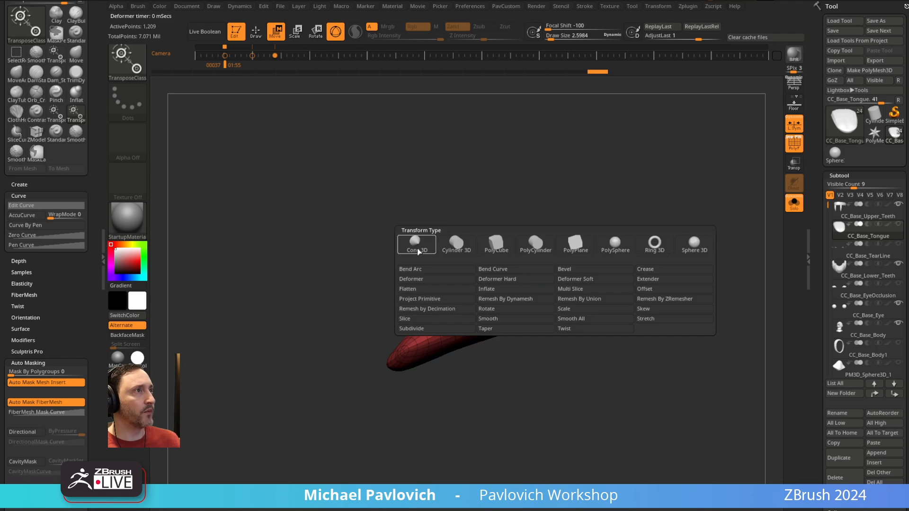
left_click(498, 270)
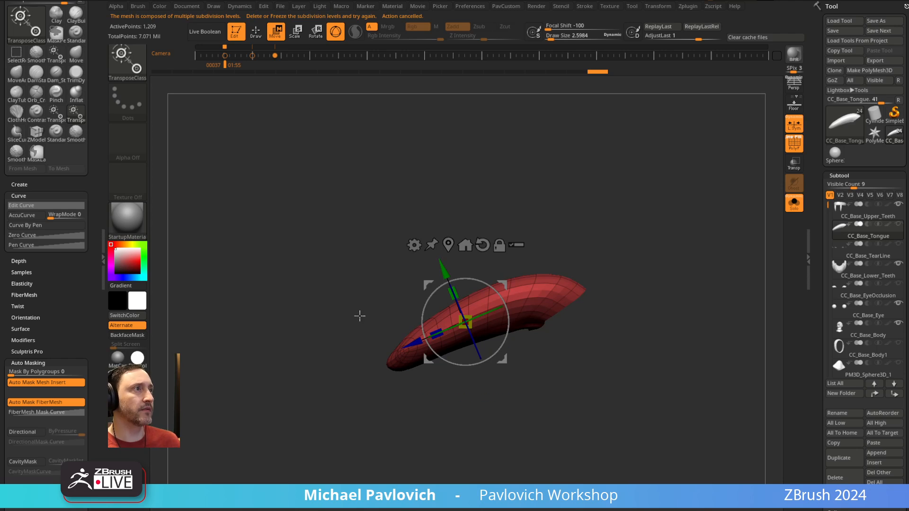
- Return the tongue to its lowest subdivision level and bend it into an S-shape with the Bend Curve deformer
key("shift+d")
left_click(414, 245)
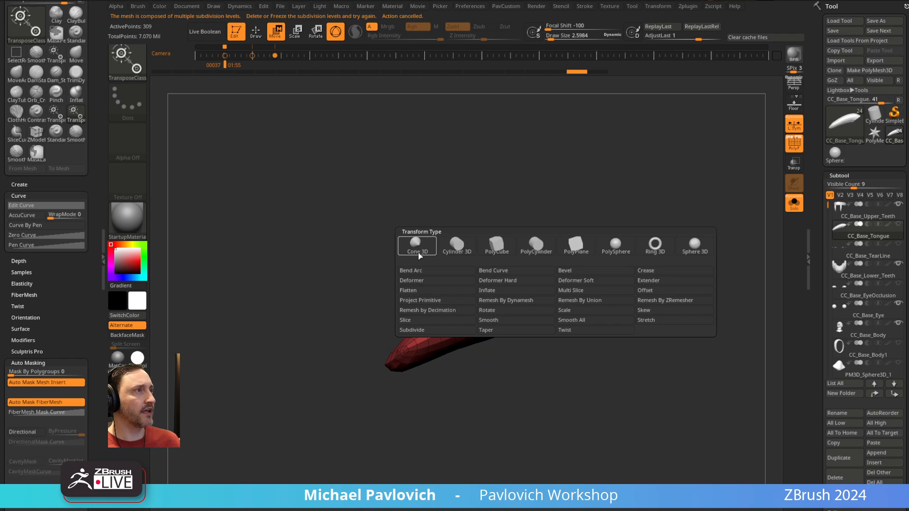
left_click(483, 271)
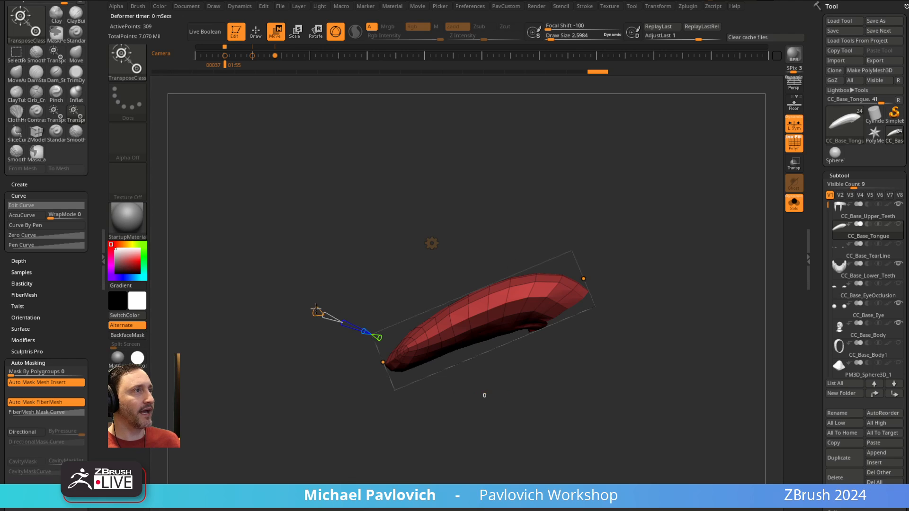
left_click_drag(383, 362, 367, 327)
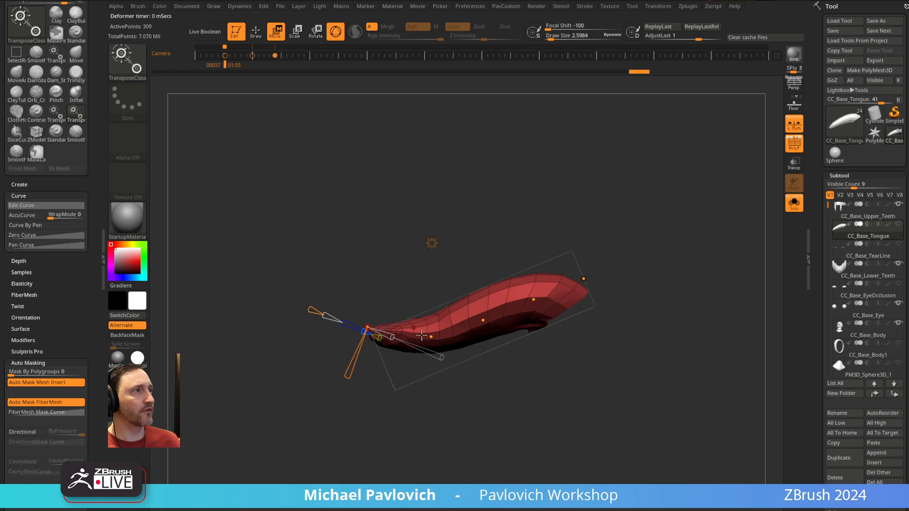
left_click_drag(482, 322, 474, 308)
left_click_drag(534, 299, 533, 287)
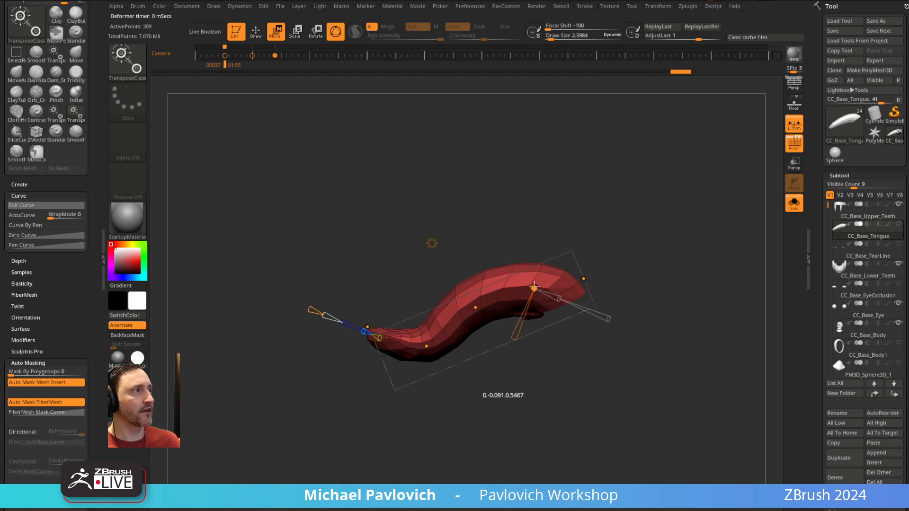
- Adjust and twist the tongue sideways near its tip using the Bend Curve control points
left_click_drag(605, 265, 639, 250)
left_click_drag(483, 299, 502, 307)
left_click_drag(568, 260, 568, 284)
left_click(517, 362)
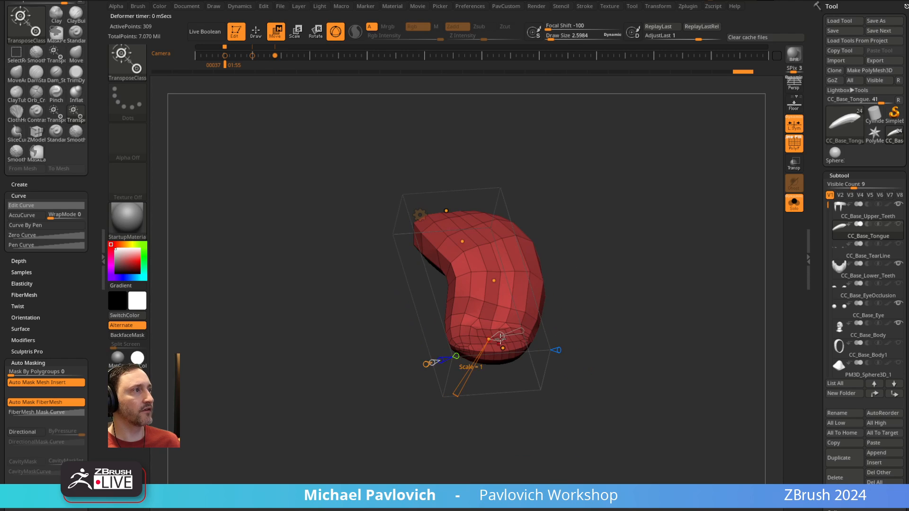
mouse_move(454, 394)
left_mouse_down()
mouse_move(466, 384)
mouse_move(453, 400)
left_mouse_up()
left_click_drag(500, 350, 462, 415)
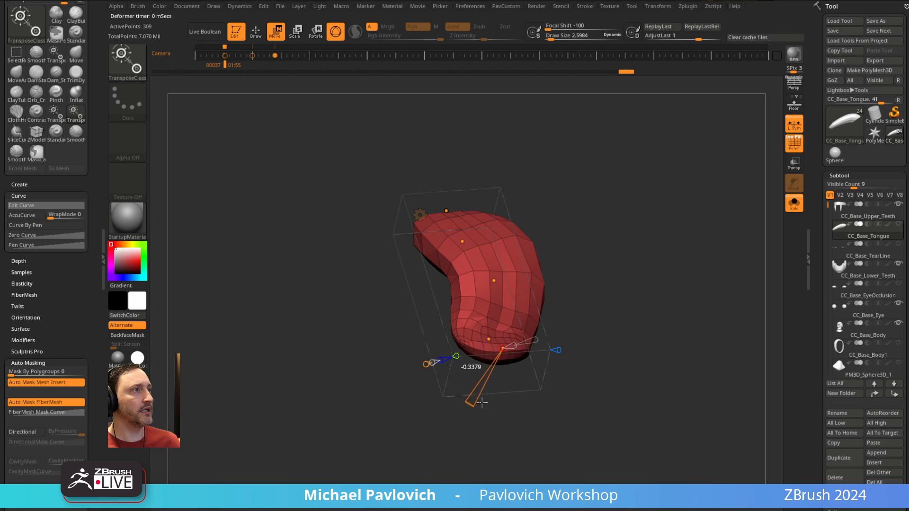
left_click_drag(474, 424, 597, 303)
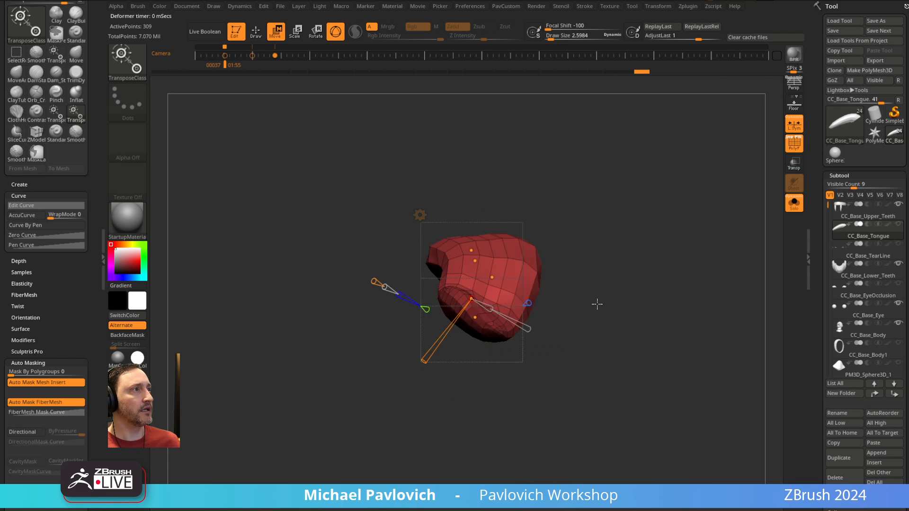
- Show the full head again without the polyframe and nudge the tongue inside the mouth with the Move brush
left_click(798, 207)
left_click(794, 144)
mouse_move(731, 249)
left_mouse_down("alt")
mouse_move(705, 243)
mouse_move(714, 235)
left_mouse_up("alt")
key("q")
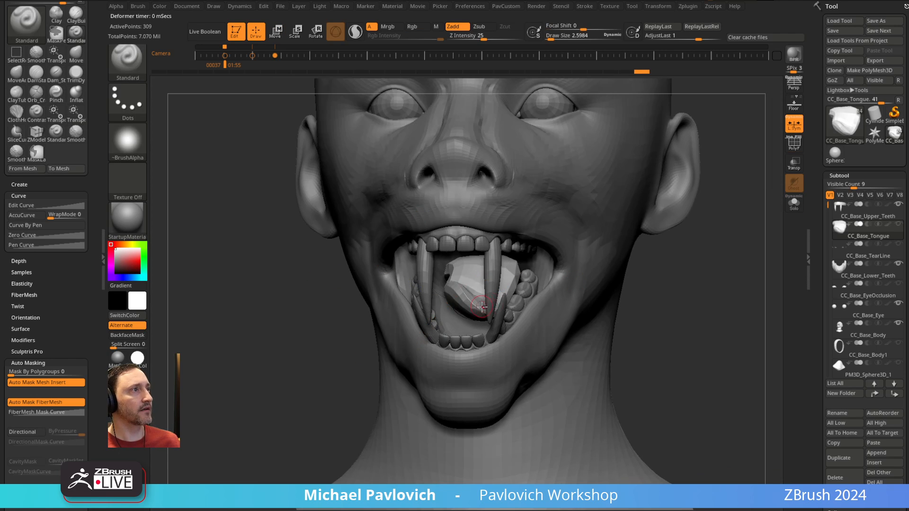
key("b")
key("m")
key("v")
key("bracketleft")
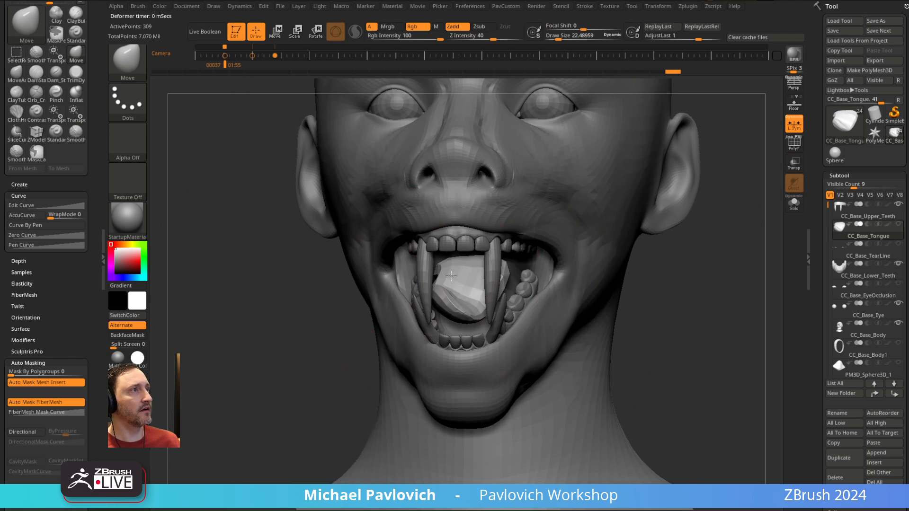
left_click_drag(662, 274, 544, 272)
left_click_drag(397, 400, 365, 398)
key("b")
key("s")
key("t")
left_click_drag(416, 353, 658, 273)
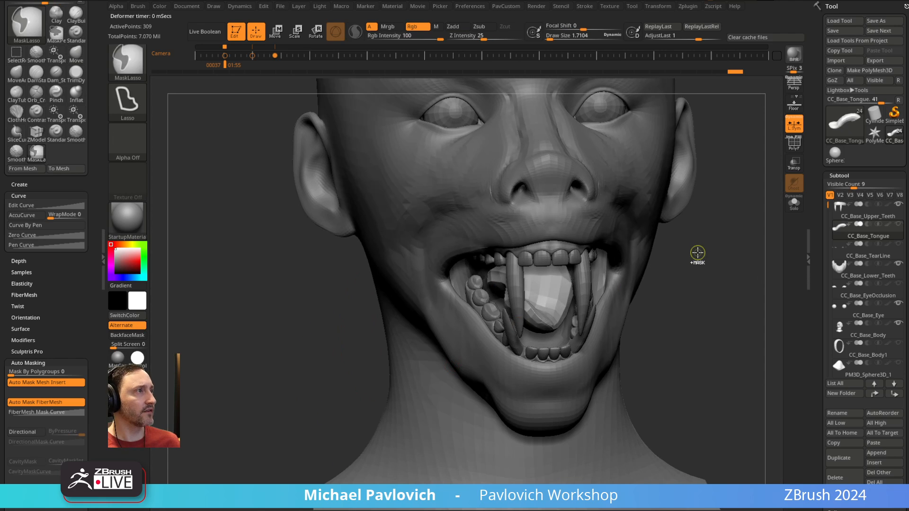
left_click_drag(708, 259, 633, 279)
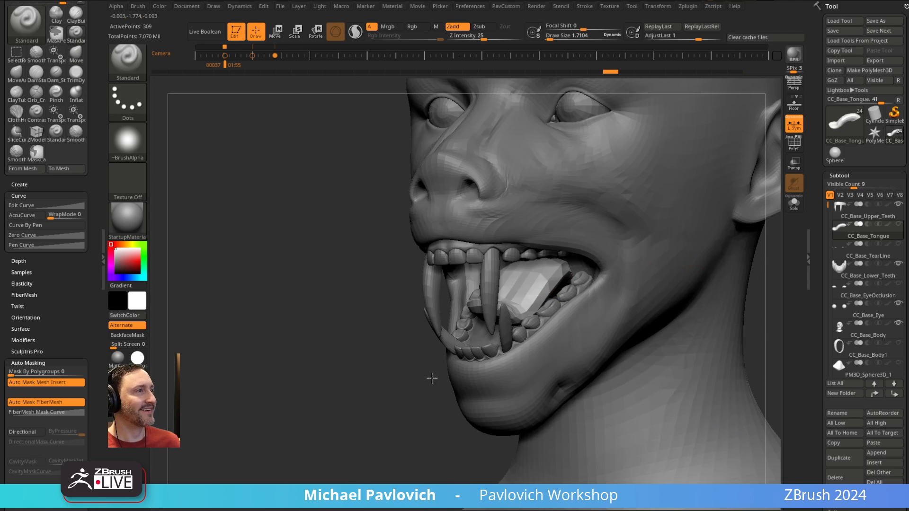
left_click_drag(432, 378, 558, 327)
- Push the tongue down toward the lower teeth from the side with the Move brush
key("b")
key("m")
key("v")
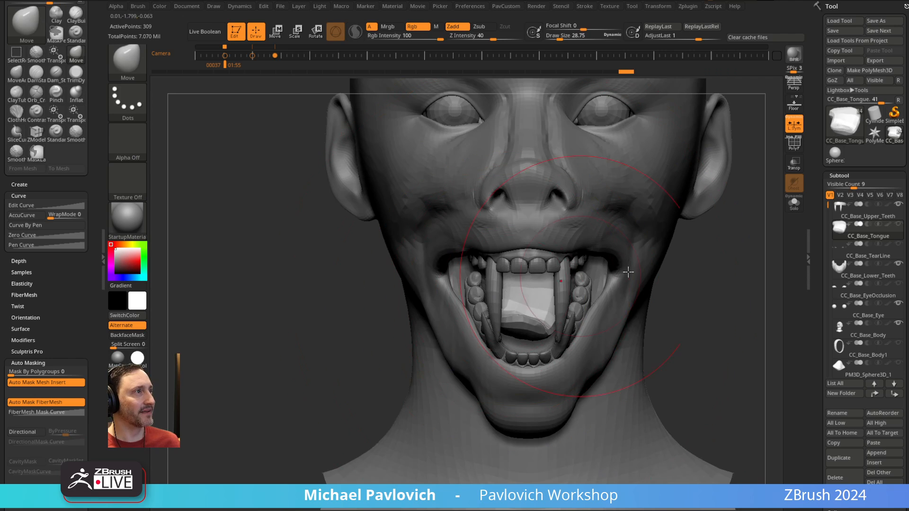
left_click_drag(628, 272, 502, 296)
key("s")
key("s")
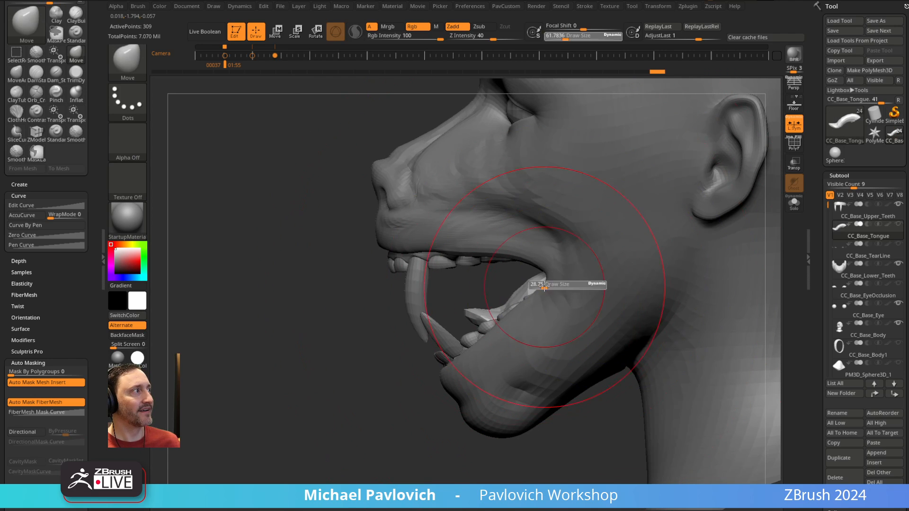
mouse_move(492, 286)
left_mouse_down()
mouse_move(482, 277)
mouse_move(490, 303)
left_mouse_up()
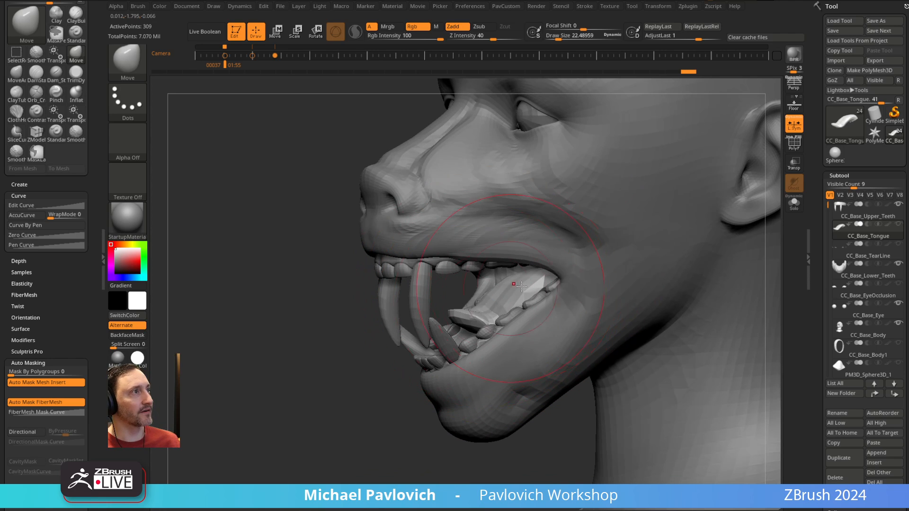
right_click_drag(505, 276, 558, 283, "shift")
- Switch to the Standard brush, make the head body the active subtool, and adjust the draw size
key("b")
key("s")
key("t")
left_click(483, 291, "alt")
right_click_drag(695, 279, 695, 208)
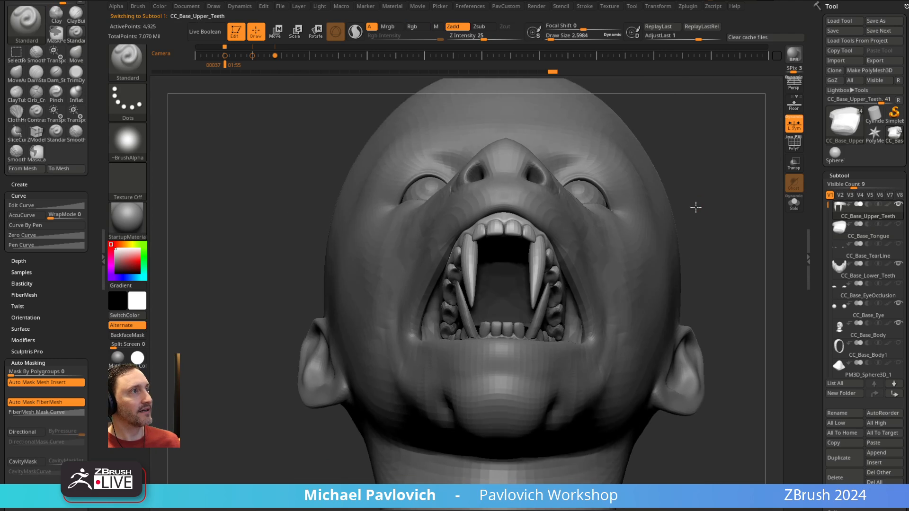
left_click(633, 237, "alt")
mouse_move(633, 237)
right_mouse_down("ctrl")
mouse_move(718, 191)
mouse_move(654, 236)
mouse_move(673, 293)
mouse_move(702, 231)
right_mouse_up("ctrl")
key("bracketright")
key("bracketleft")
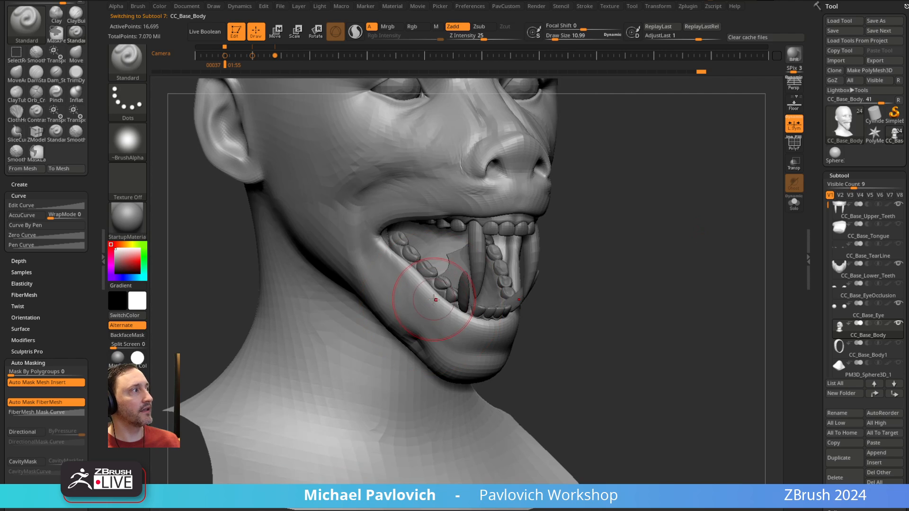
- Reshape the corner of the mouth by pulling it slightly upward with the Move brush
mouse_move(530, 280)
right_mouse_down()
mouse_move(445, 299)
mouse_move(587, 255)
right_mouse_up()
key("b")
key("m")
key("v")
left_click_drag(394, 248, 397, 235)
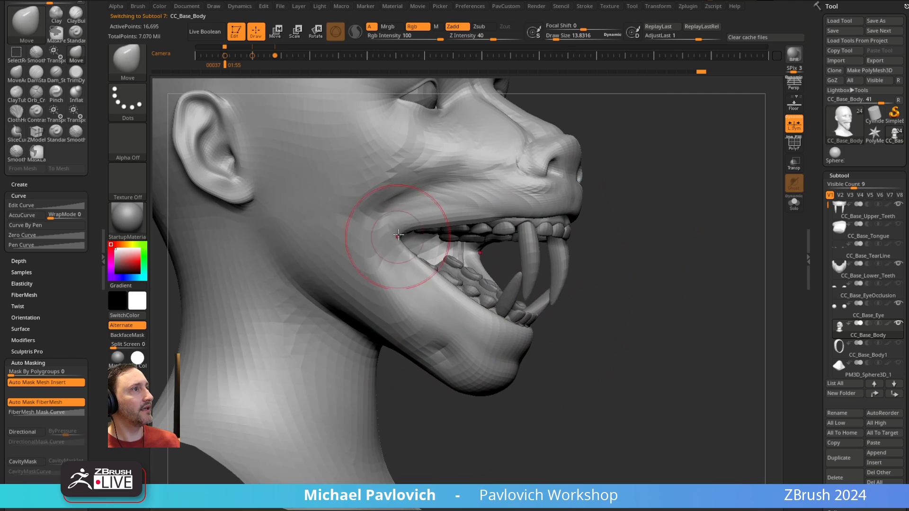
- Build up the rim of the lower lip using the Standard brush at a draw size of about 3.8
key("b")
key("s")
key("t")
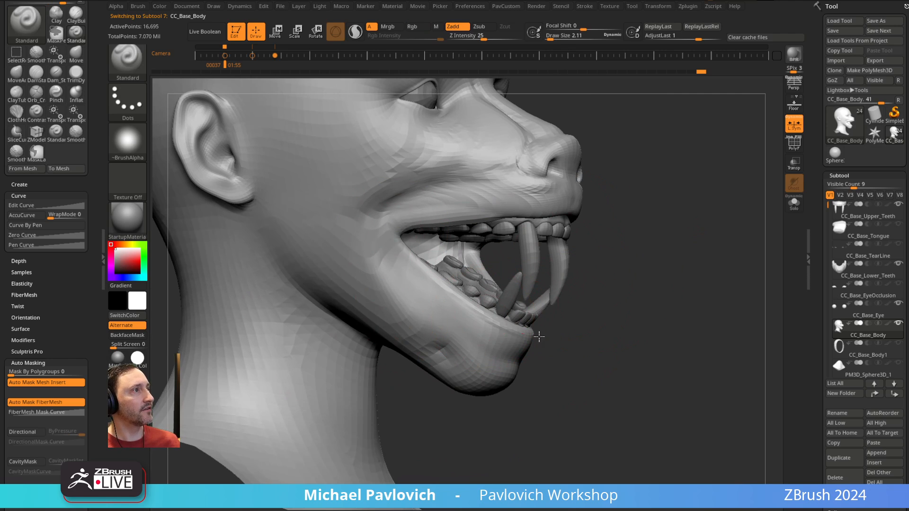
right_click_drag(538, 336, 517, 320)
key("s")
mouse_move(498, 324)
left_mouse_down()
mouse_move(462, 324)
mouse_move(431, 291)
left_mouse_up()
key("s")
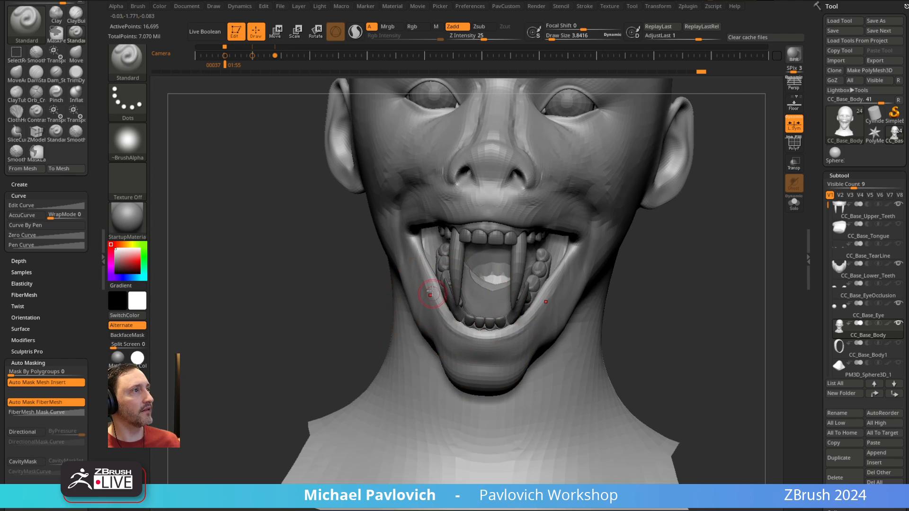
right_click_drag(524, 332, 461, 325)
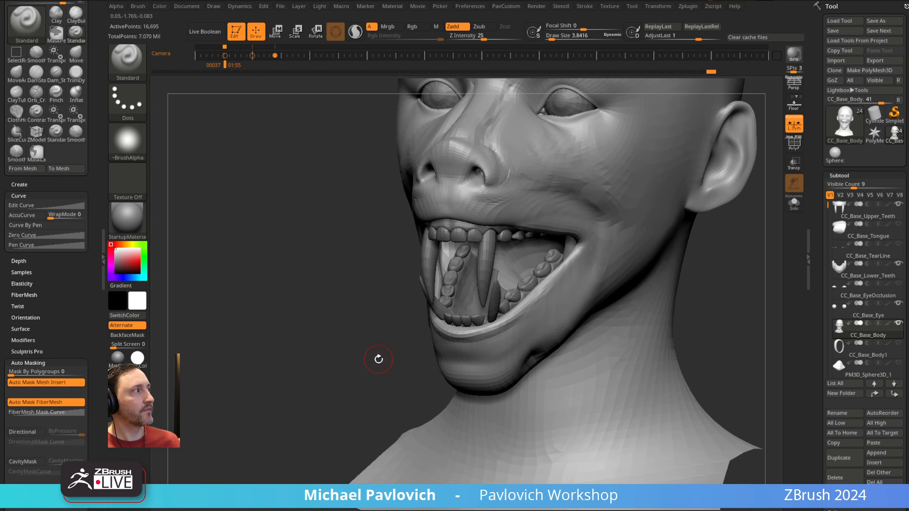
mouse_move(379, 359)
right_mouse_down()
mouse_move(404, 347)
mouse_move(463, 349)
right_mouse_up()
- Reshape the lower lip edge along the side of the jaw with the Move brush
key("shift")
right_click_drag(551, 293, 530, 315)
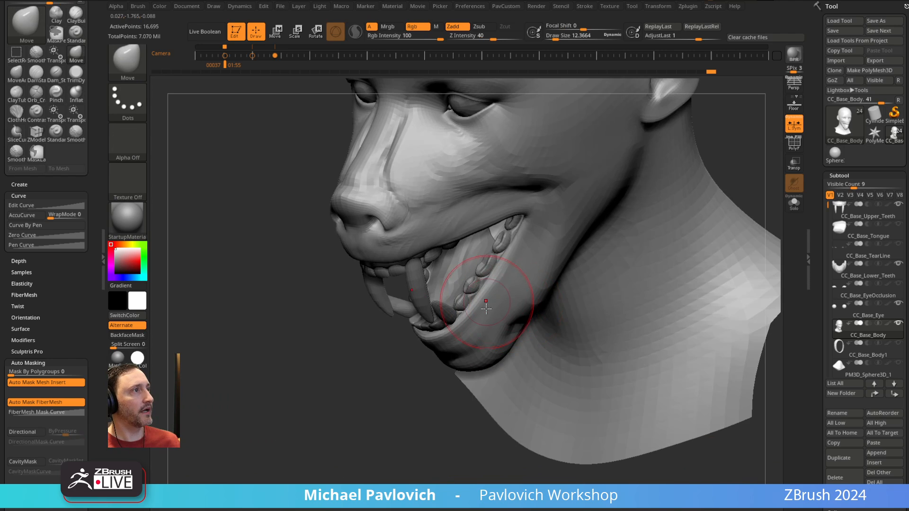
right_click_drag(401, 395, 481, 330)
mouse_move(493, 295)
left_mouse_down()
mouse_move(523, 244)
mouse_move(514, 279)
left_mouse_up()
- Make the lower teeth the active subtool, check their fit inside the jaw, and return to the head body
left_click(496, 257, "alt")
right_click_drag(583, 227, 567, 251)
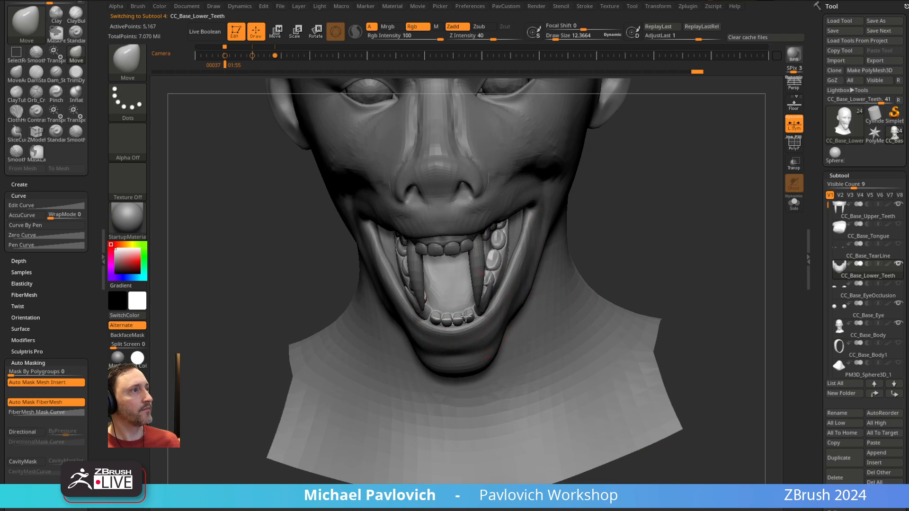
right_click_drag(466, 316, 671, 241)
left_click(609, 209, "alt")
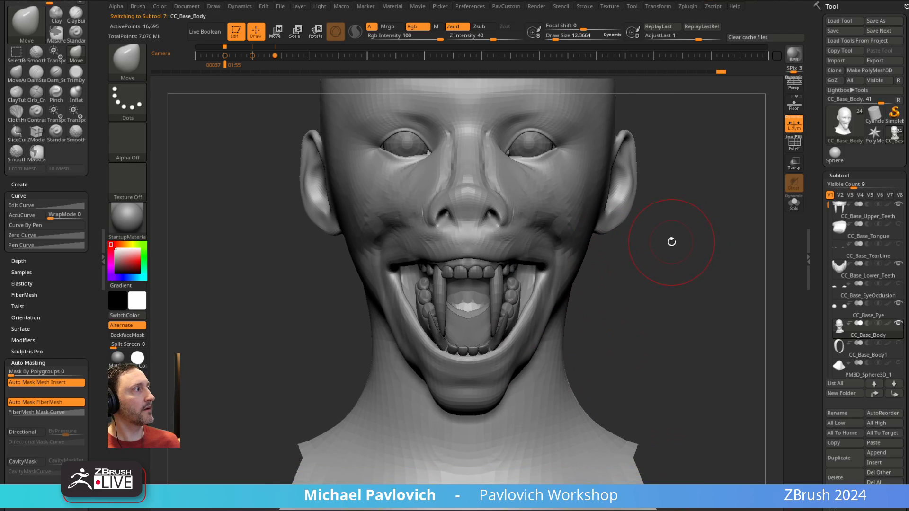
- Adjust how the upper teeth sit beneath the lip with a smaller Move brush, and make the head body active again
key("[")
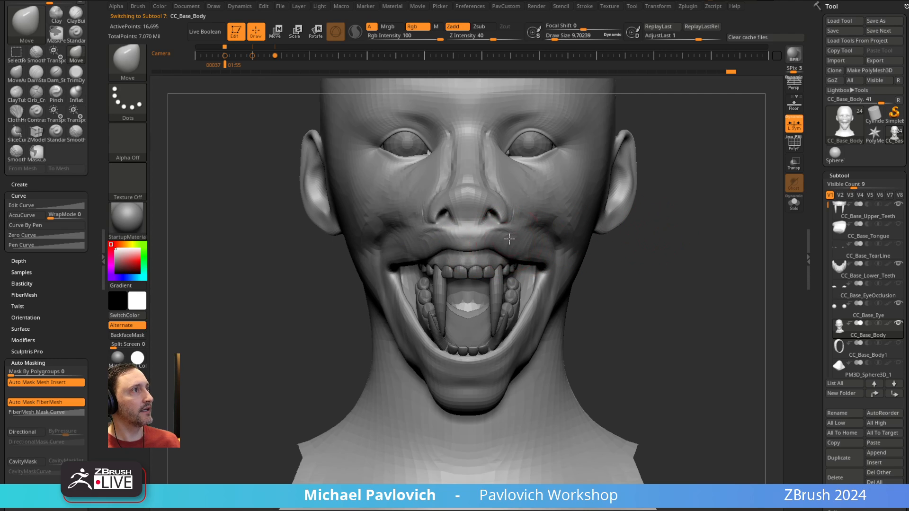
mouse_move(653, 240)
right_mouse_down()
mouse_move(504, 235)
mouse_move(325, 329)
mouse_move(464, 270)
mouse_move(384, 300)
mouse_move(441, 276)
right_mouse_up()
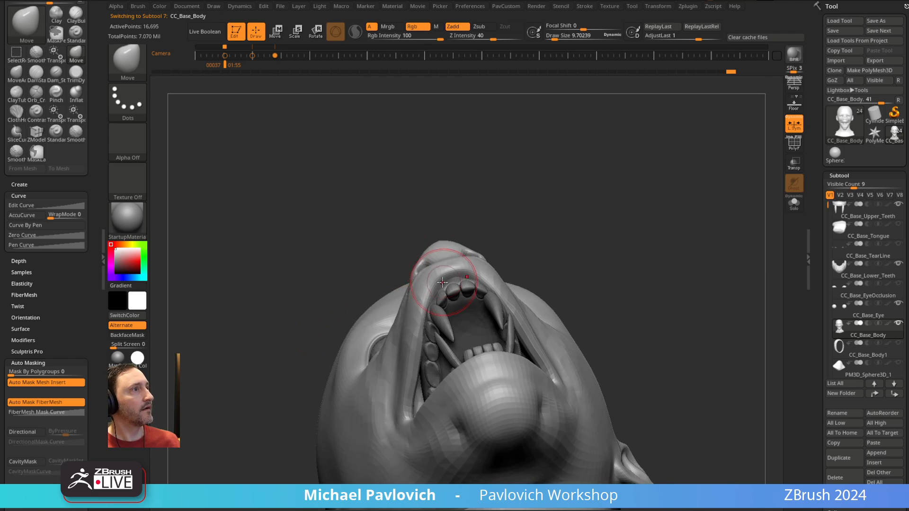
left_click(453, 291, "alt")
right_click_drag(544, 244, 513, 253)
key("bracketleft")
left_click(487, 267, "alt")
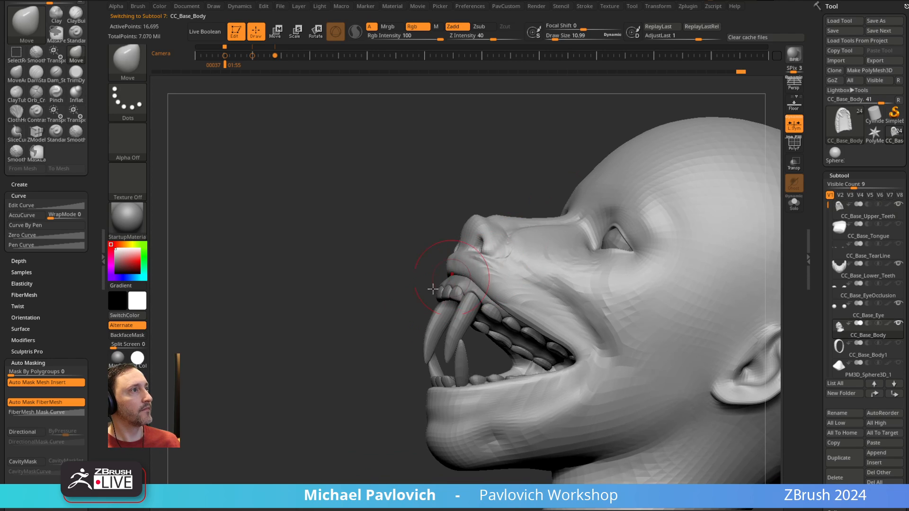
- Lift the upper lip off the side teeth toward the mouth corner with the Move brush at a draw size of about 11
right_click_drag(371, 318, 397, 332, "shift")
right_click_drag(246, 365, 208, 343)
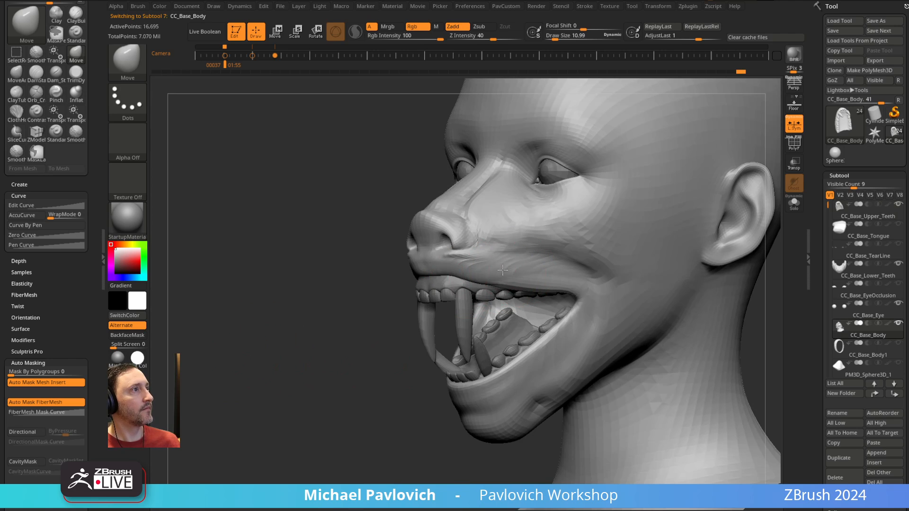
right_click_drag(475, 268, 454, 306)
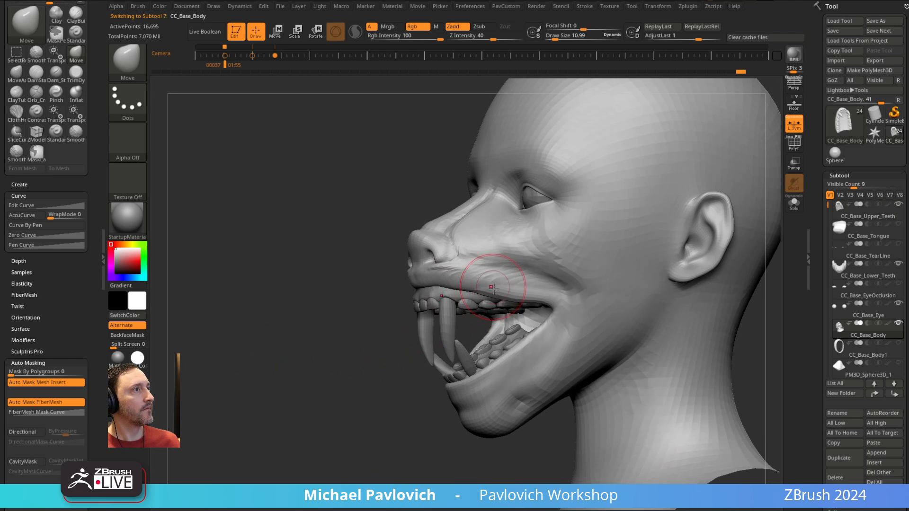
right_click_drag(386, 356, 371, 354)
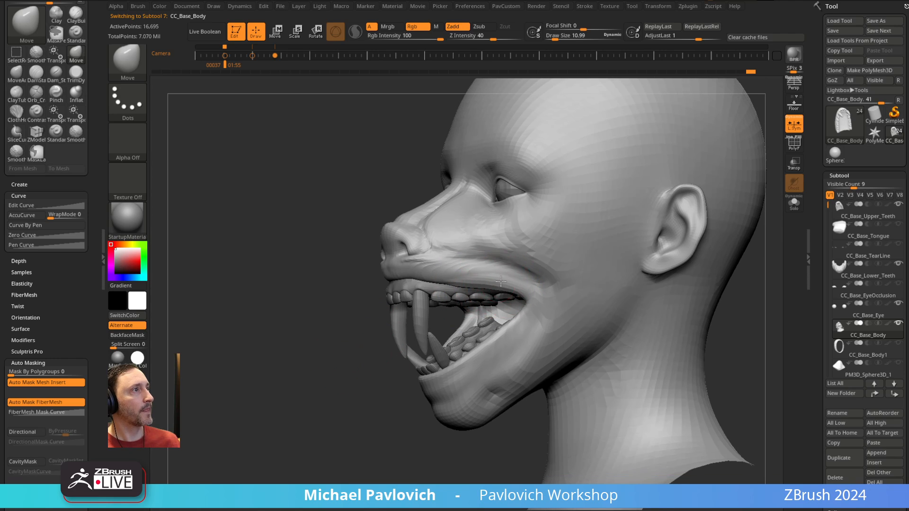
mouse_move(378, 320)
right_mouse_down()
mouse_move(336, 353)
mouse_move(348, 367)
mouse_move(487, 299)
right_mouse_up()
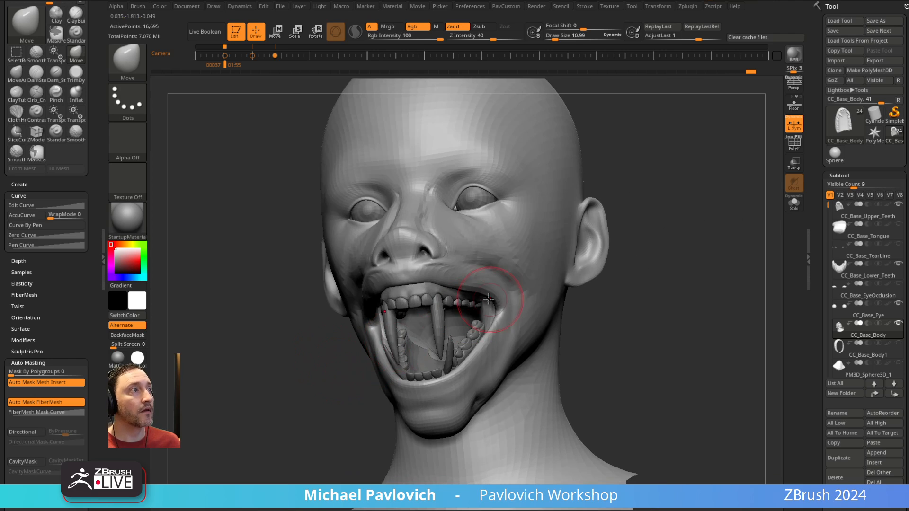
- Set the Move brush's draw size to about 26.6 and make the lower teeth the active subtool
mouse_move(655, 244)
right_mouse_down()
mouse_move(659, 219)
mouse_move(652, 213)
mouse_move(625, 239)
mouse_move(658, 226)
mouse_move(544, 294)
right_mouse_up()
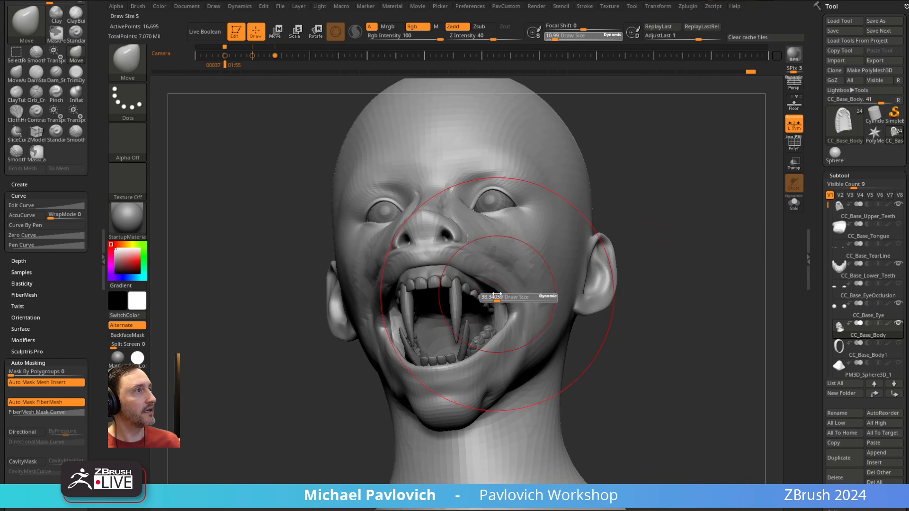
left_click_drag(514, 300, 505, 300)
right_click_drag(622, 257, 519, 301, "alt")
left_click(524, 285, "alt")
left_click(519, 302, "alt")
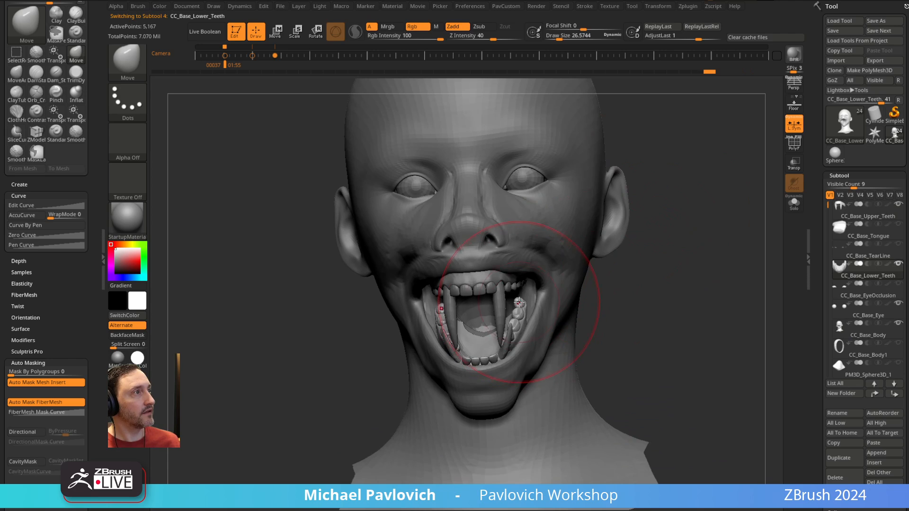
- Switch to the Standard brush and make the tongue visible inside the mouth
mouse_move(682, 244)
right_mouse_down()
mouse_move(671, 198)
mouse_move(661, 227)
mouse_move(772, 228)
right_mouse_up()
key("b")
key("s")
key("t")
left_click(895, 224)
right_click_drag(693, 231, 692, 220, "shift")
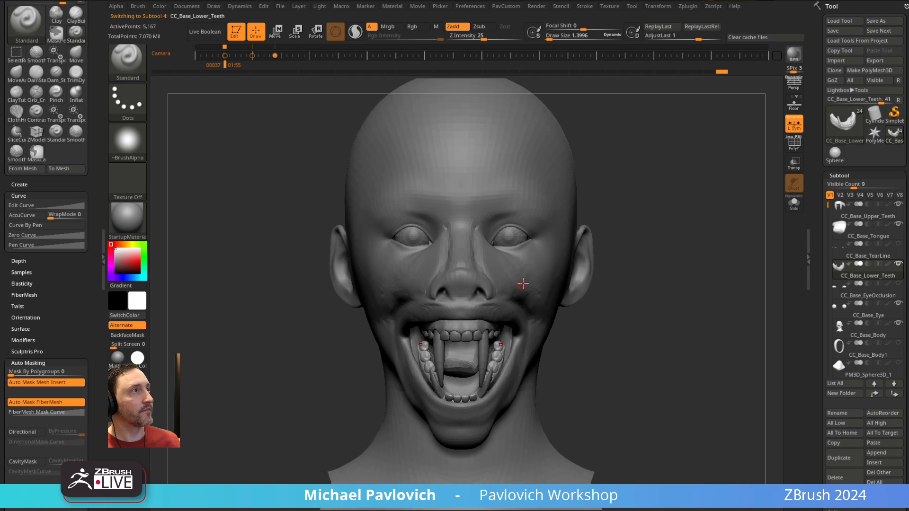
- Make the head body the active subtool and switch to the ClayTubes brush
left_click(523, 284, "alt")
right_click_drag(677, 189, 692, 210, "alt")
key("b")
key("c")
key("t")
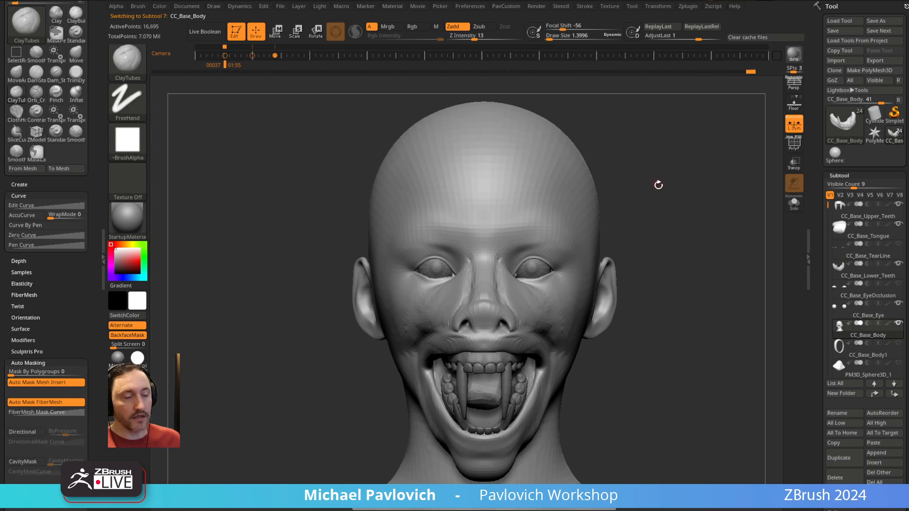
mouse_move(656, 184)
right_mouse_down()
mouse_move(625, 205)
mouse_move(652, 199)
mouse_move(497, 284)
mouse_move(720, 195)
mouse_move(669, 198)
mouse_move(684, 194)
right_mouse_up()
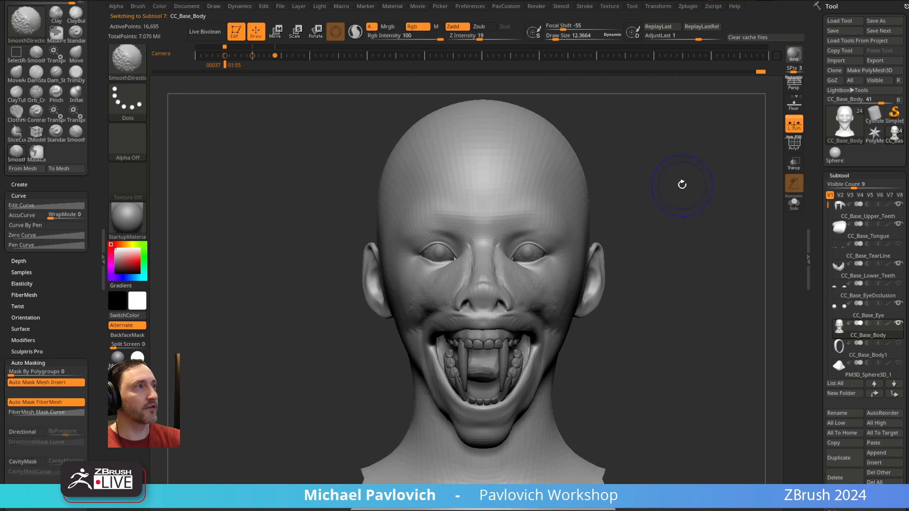
- Overlay the mandrill reference images and move the camera to the side-view keyframe at frame 71
key("z")
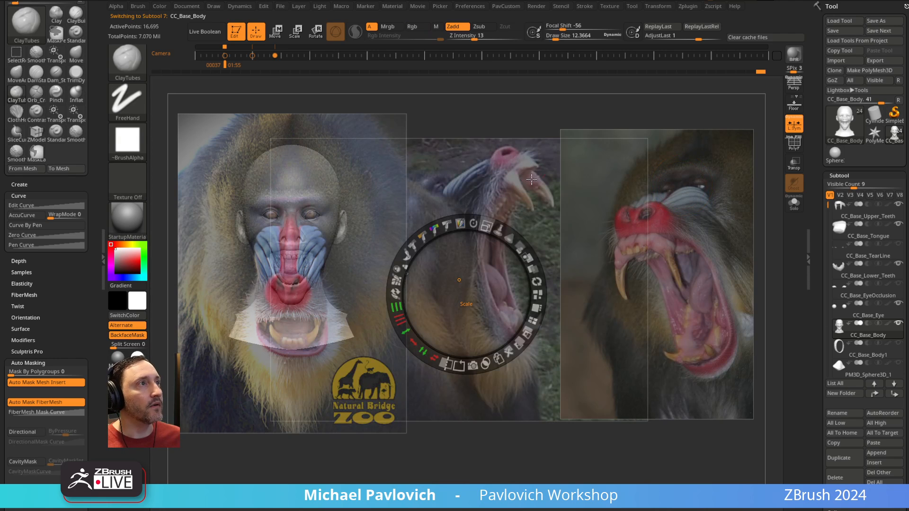
mouse_move(510, 236)
left_mouse_down()
mouse_move(525, 249)
mouse_move(497, 231)
mouse_move(469, 230)
mouse_move(496, 251)
mouse_move(506, 274)
mouse_move(484, 247)
mouse_move(513, 220)
left_mouse_up()
key("z")
right_click_drag(513, 219, 516, 222, "ctrl")
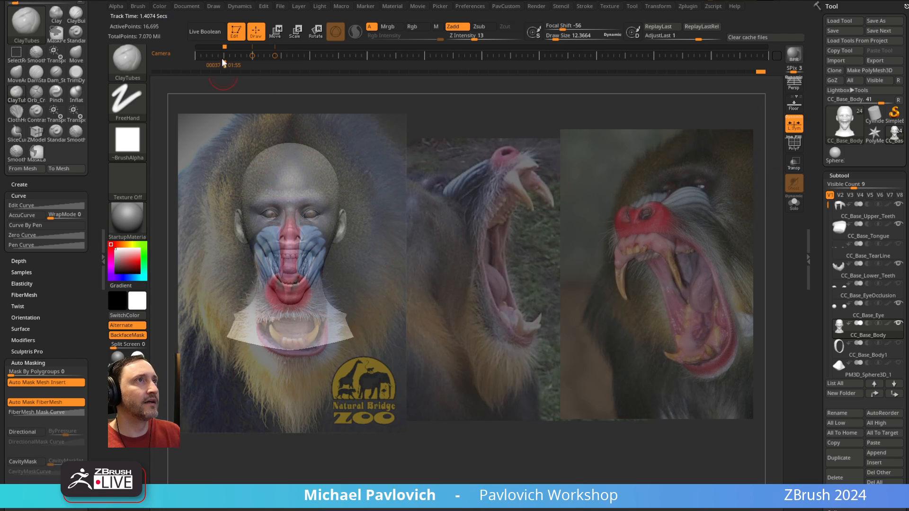
key("Right")
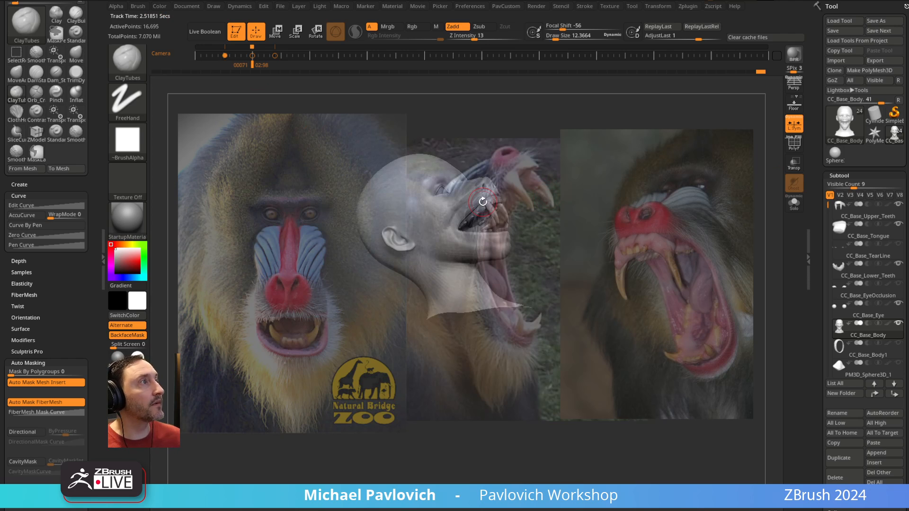
mouse_move(622, 190)
right_mouse_down()
mouse_move(622, 207)
mouse_move(622, 190)
right_mouse_up()
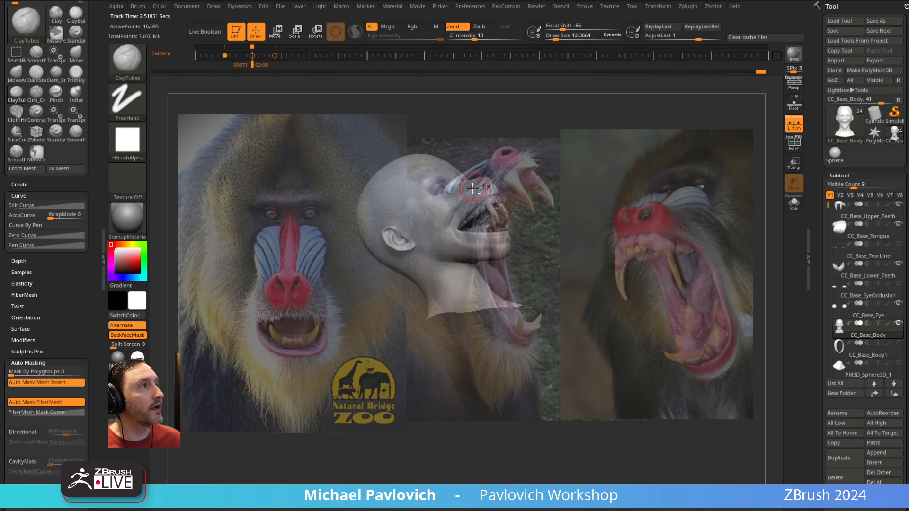
- Switch to the Move brush at a draw size of about 52 and bring the geometry subdivision settings into view
key("b")
key("m")
key("v")
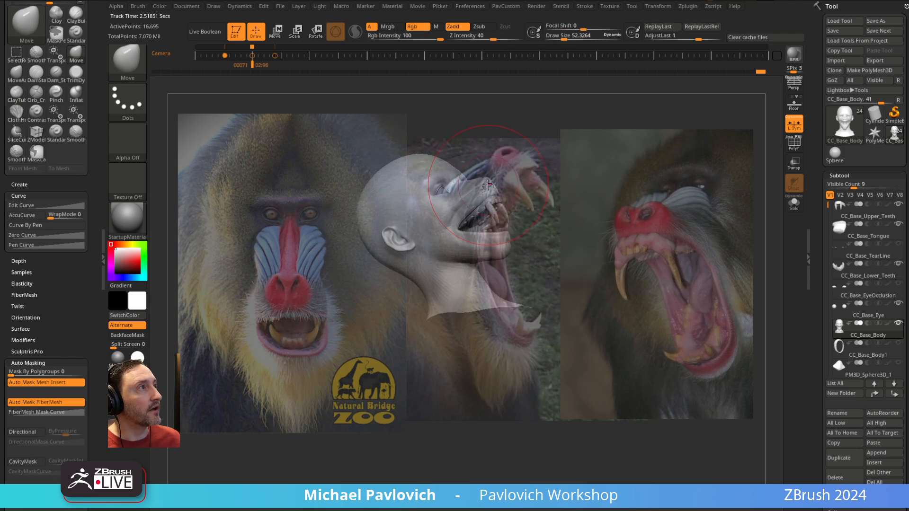
left_click_drag(811, 177, 811, 98)
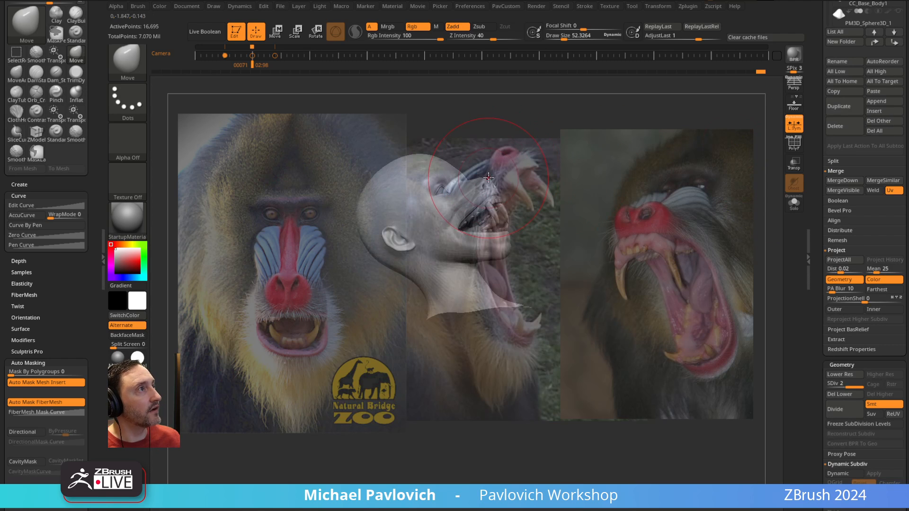
- Hide the reference images, mask the muzzle and jaw area with MaskLasso, and return to the camera keyframe at frame 71
key("shift+z")
left_click_drag(502, 167, 607, 184, "shift")
mouse_move(475, 128)
left_mouse_down("alt")
mouse_move(455, 172)
mouse_move(325, 134)
mouse_move(316, 381)
mouse_move(416, 407)
mouse_move(406, 302)
mouse_move(452, 182)
left_mouse_up("alt")
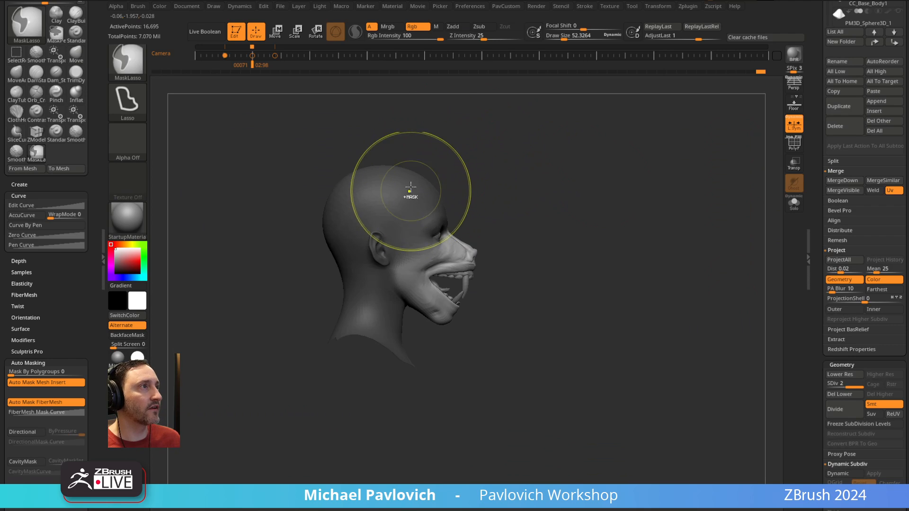
left_click(593, 190, "ctrl")
left_click_drag(569, 193, 531, 188)
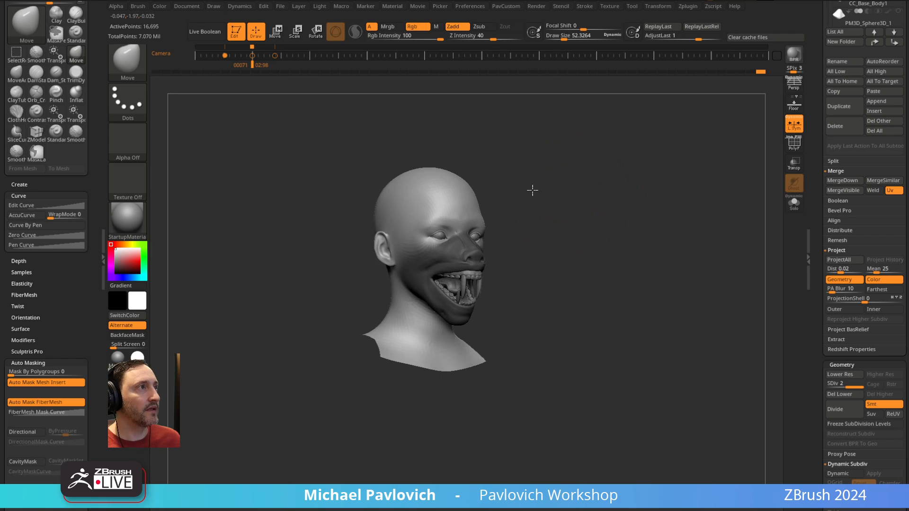
mouse_move(443, 151)
left_mouse_down("ctrl")
mouse_move(403, 247)
mouse_move(434, 246)
left_mouse_up("ctrl")
left_click_drag(546, 172, 575, 156)
key("Right")
key("Left")
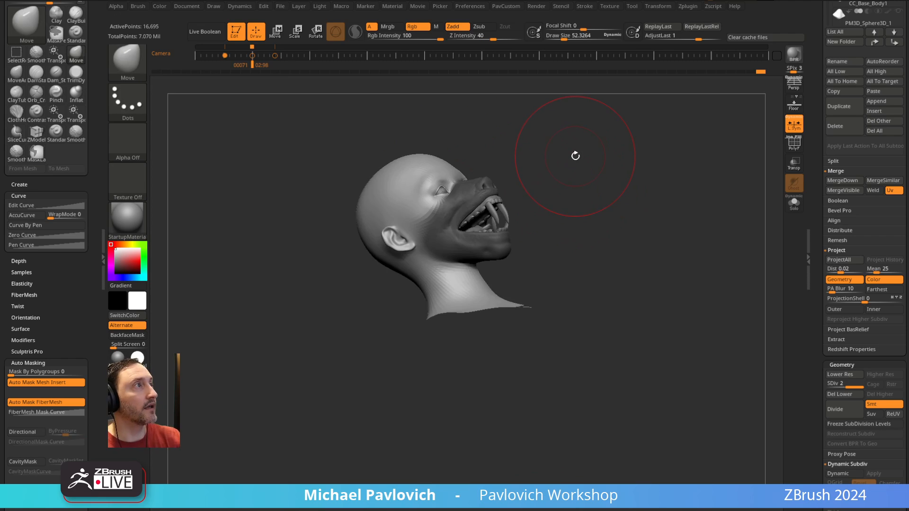
- Show the references, invert the mask, and pull the muzzle toward the side-view mandrill's snout with the Move brush
key("shift+z")
left_click(595, 97, "ctrl")
key("s")
mouse_move(486, 181)
left_mouse_down()
mouse_move(529, 148)
mouse_move(496, 170)
mouse_move(518, 153)
left_mouse_up()
key("s")
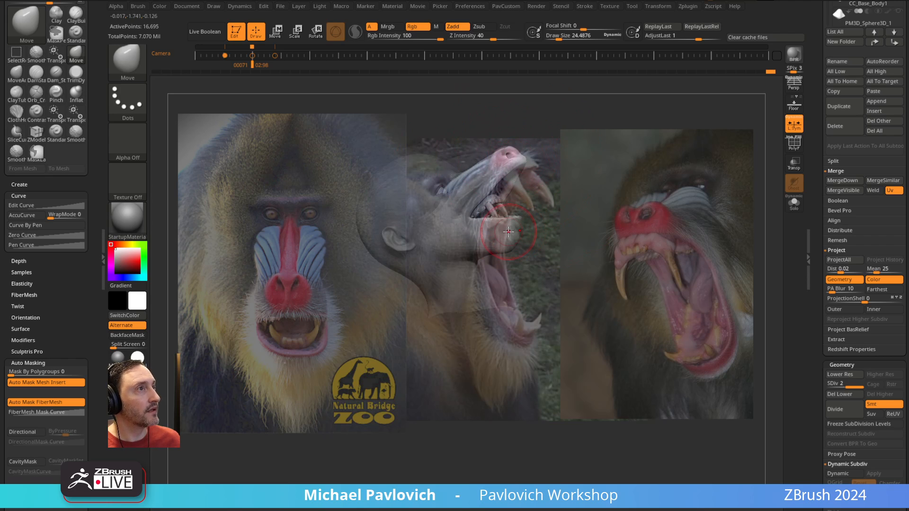
- Realign the head over the front-view mandrill reference at the frame 37 camera keyframe
key("Left")
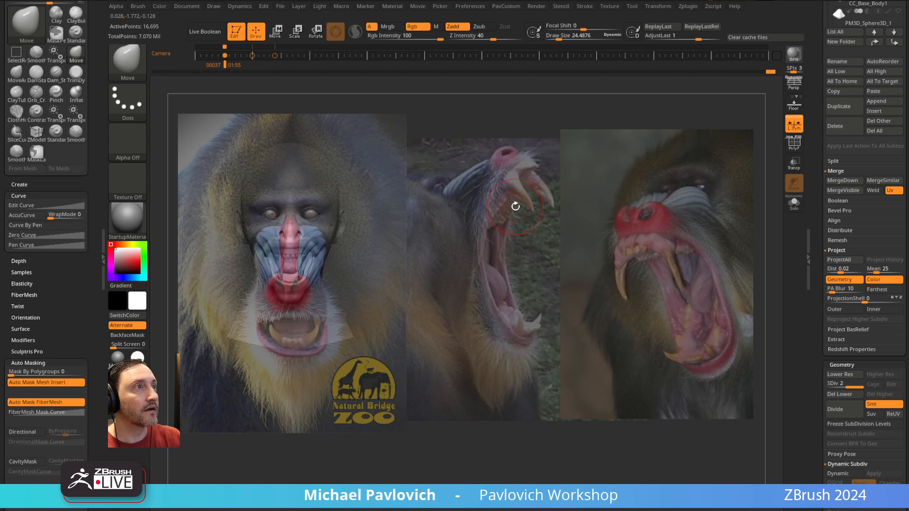
mouse_move(498, 185)
left_mouse_down()
mouse_move(493, 216)
mouse_move(496, 199)
mouse_move(499, 207)
mouse_move(487, 195)
left_mouse_up()
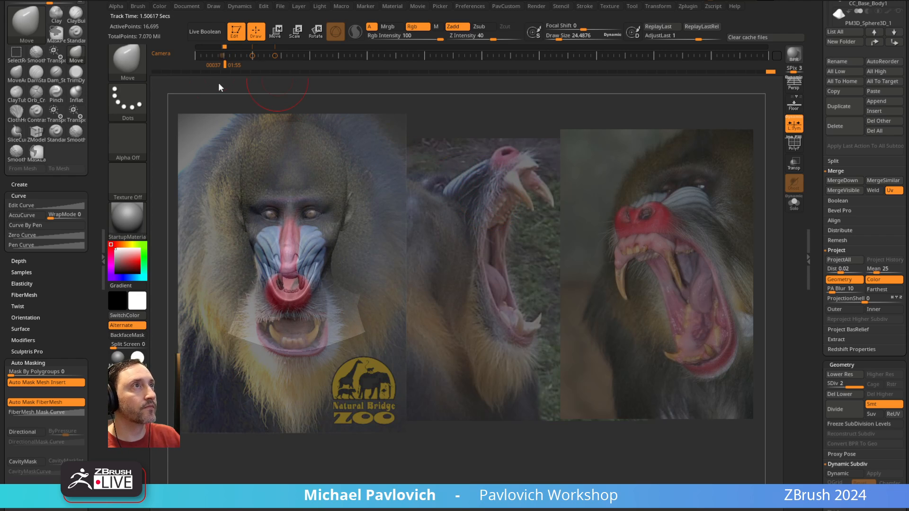
left_click(222, 54)
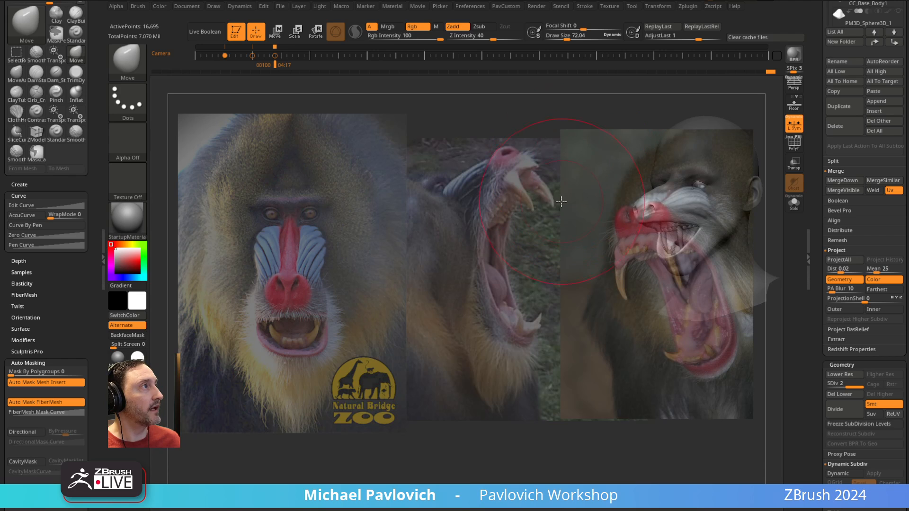
- Realign the head over the three-quarter mandrill reference at frame 100, trying the view with perspective on and off
left_click_drag(560, 202, 558, 199)
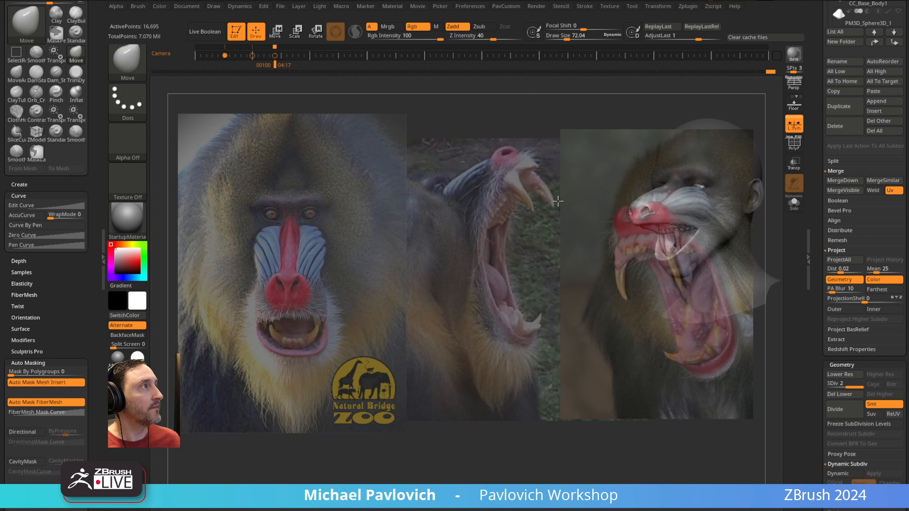
left_click(800, 88)
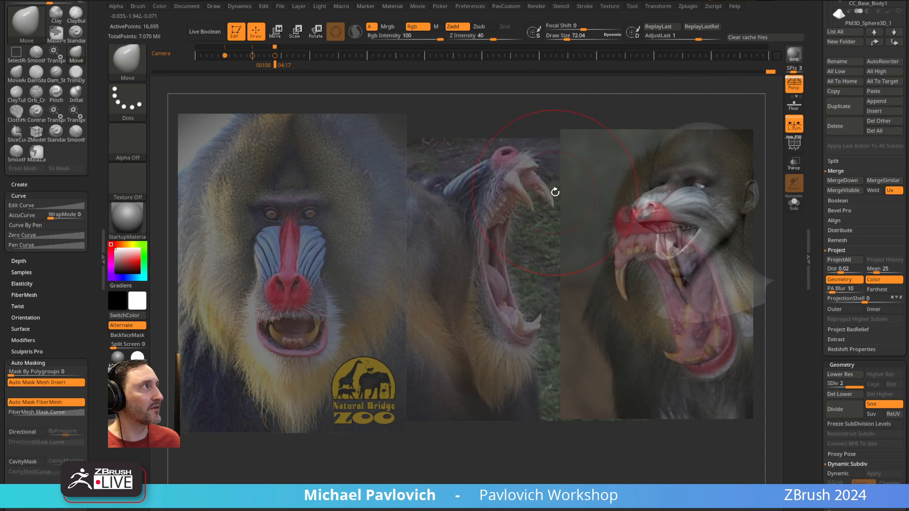
left_click_drag(554, 192, 552, 198)
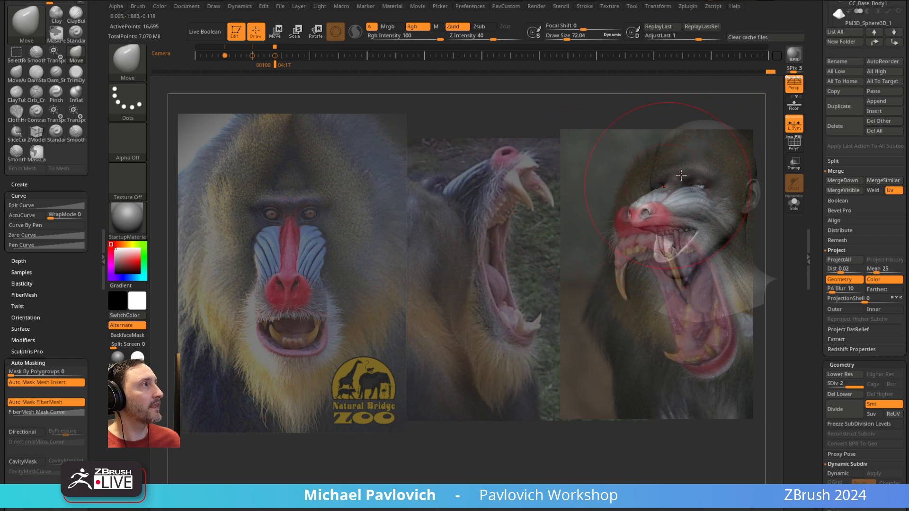
left_click(796, 89)
mouse_move(554, 189)
left_mouse_down()
mouse_move(546, 207)
mouse_move(545, 196)
left_mouse_up()
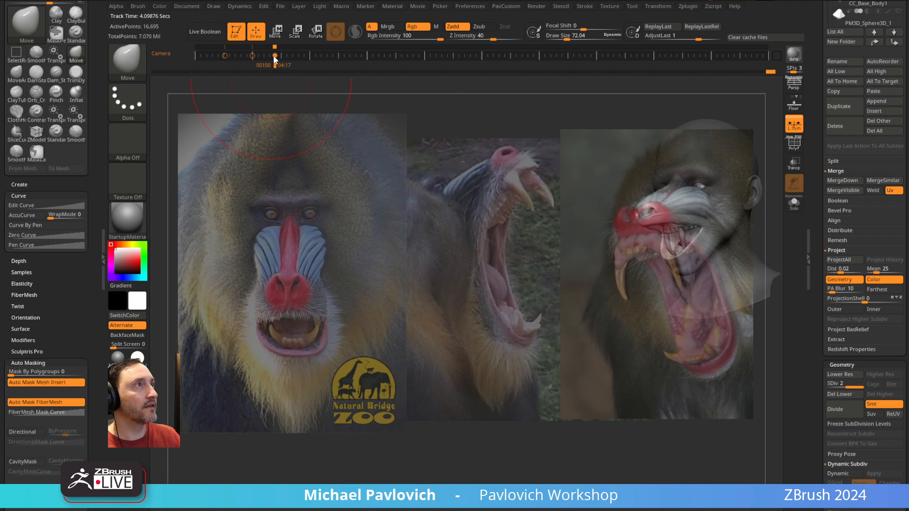
- Hide the references, turn the head to a side profile, and enlarge the Move brush to a draw size of 112
key("shift+z")
mouse_move(560, 263)
left_mouse_down("shift")
mouse_move(592, 242)
mouse_move(536, 284)
left_mouse_up("shift")
key("bracketright")
key("bracketright")
key("bracketright")
key("bracketright")
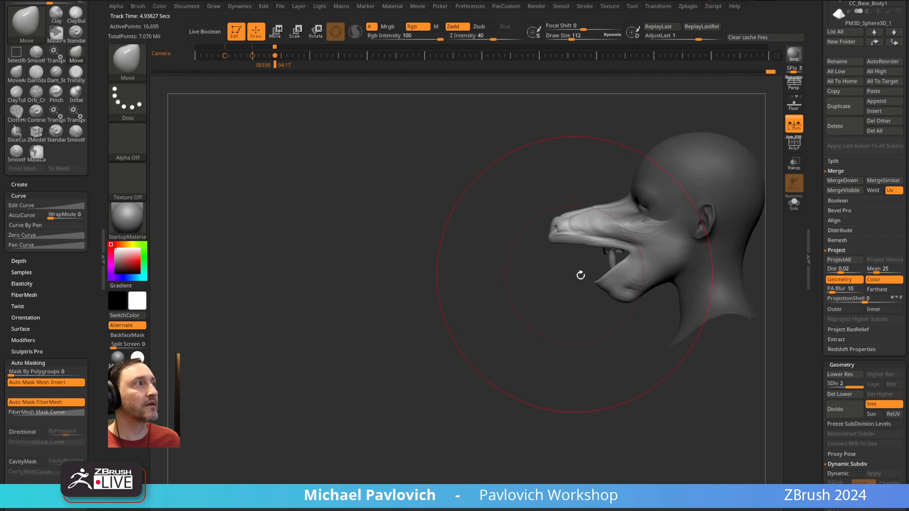
- Pull the lower jaw and teeth forward to fit the lengthened muzzle, reducing the draw size to about 22.5
key("s")
mouse_move(604, 296)
left_mouse_down()
mouse_move(564, 300)
mouse_move(588, 267)
mouse_move(566, 235)
left_mouse_up()
key("bracketleft")
key("bracketleft")
mouse_move(518, 261)
left_mouse_down("alt")
mouse_move(489, 265)
mouse_move(487, 279)
left_mouse_up("alt")
key("bracketleft")
key("bracketleft")
key("bracketleft")
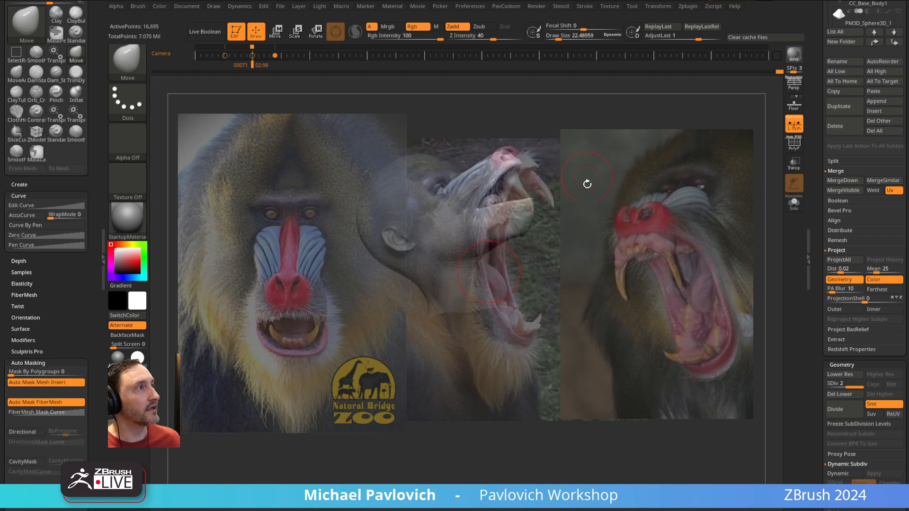
- Pull the nose tip to match the side-view mandrill with a draw size of about 43.7, and hide the references
key("bracketright")
key("bracketright")
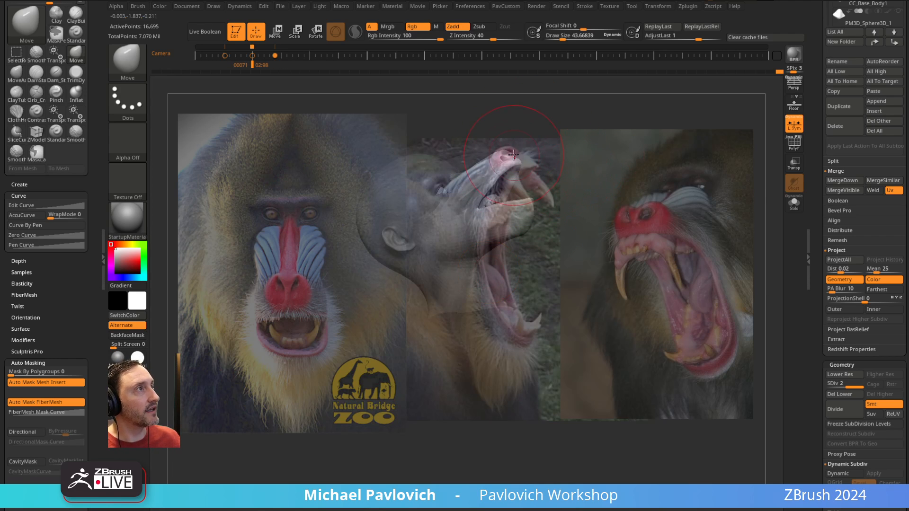
left_click_drag(517, 151, 530, 161)
key("s")
mouse_move(530, 161)
left_mouse_down()
mouse_move(537, 163)
mouse_move(500, 174)
mouse_move(612, 152)
mouse_move(572, 146)
mouse_move(590, 194)
mouse_move(689, 148)
mouse_move(685, 168)
mouse_move(705, 159)
left_mouse_up()
key("s")
key("shift+z")
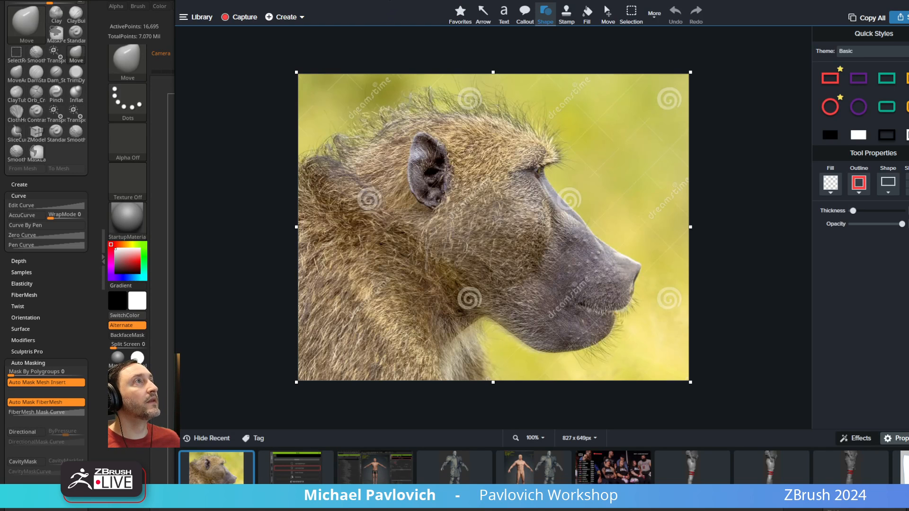
- Switch back to ZBrush and bring the side-profile baboon photo into Spotlight alongside the mandrill references
key("alt+Tab")
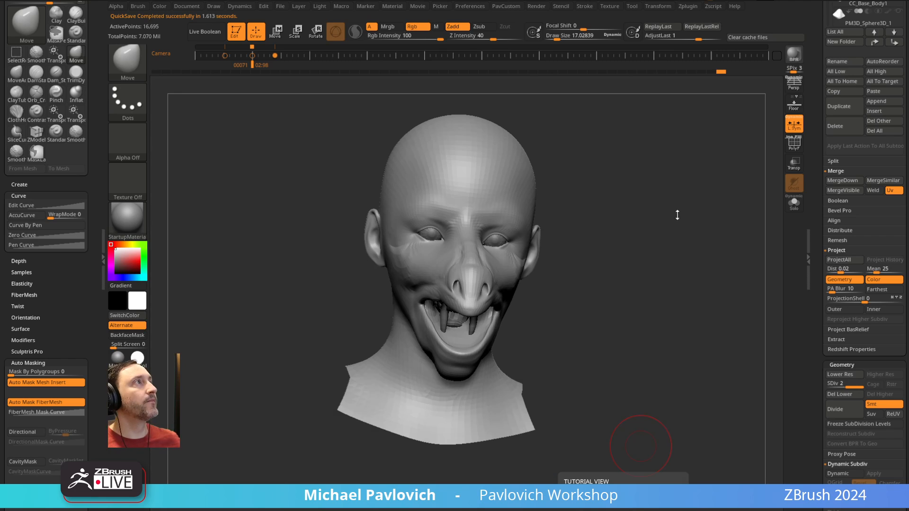
left_click(632, 6)
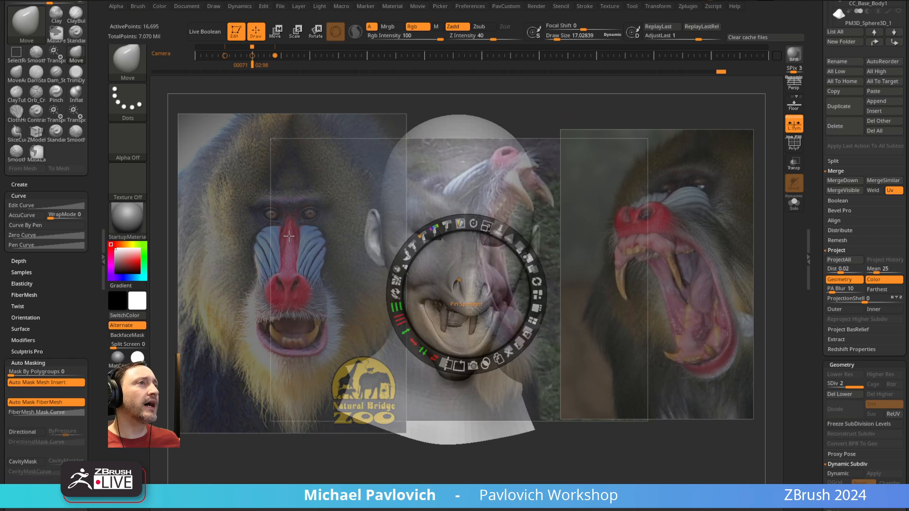
key("z")
key("z")
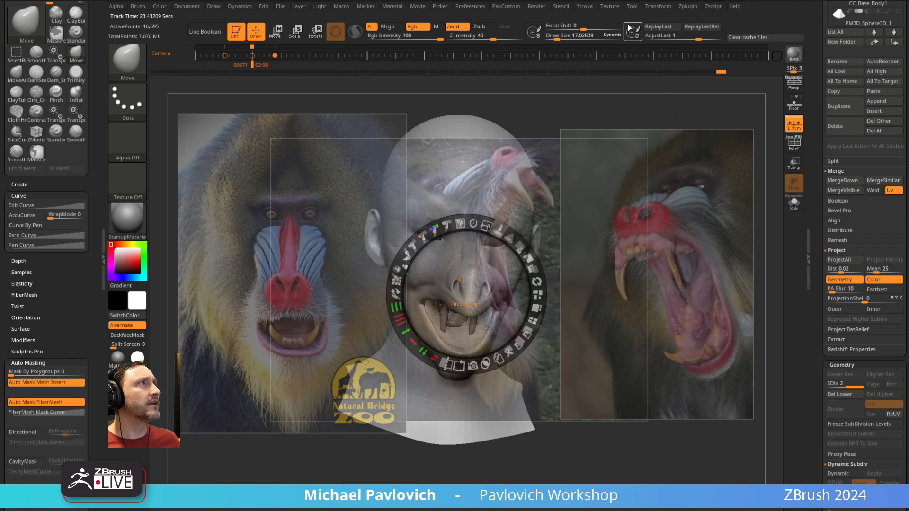
left_click(610, 6)
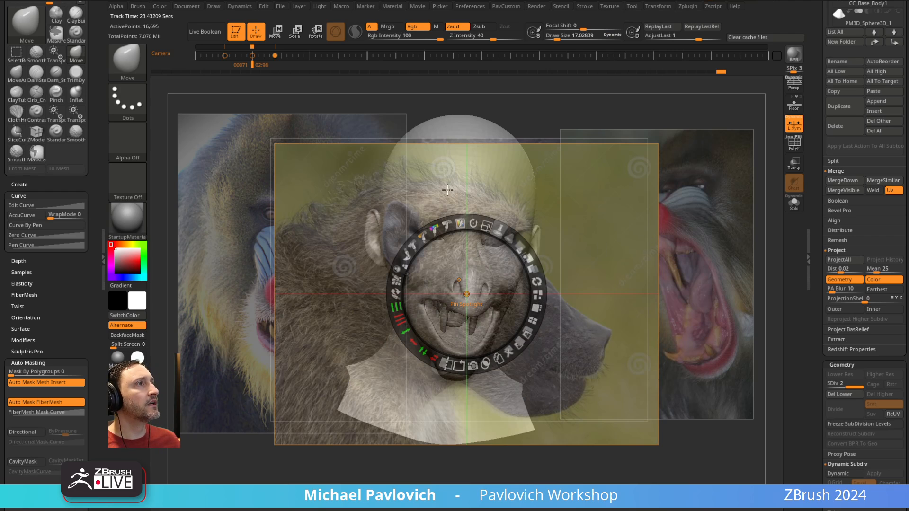
- Shrink the baboon photo, place it below the open-mouthed mandrill reference, and leave Spotlight editing
left_click_drag(385, 193, 263, 264)
left_click_drag(283, 192, 586, 324)
mouse_move(592, 287)
left_mouse_down()
mouse_move(578, 291)
mouse_move(615, 175)
mouse_move(701, 229)
mouse_move(691, 246)
mouse_move(716, 253)
mouse_move(711, 227)
mouse_move(725, 252)
mouse_move(718, 274)
mouse_move(724, 259)
mouse_move(734, 264)
mouse_move(729, 277)
mouse_move(601, 334)
left_mouse_up()
key("z")
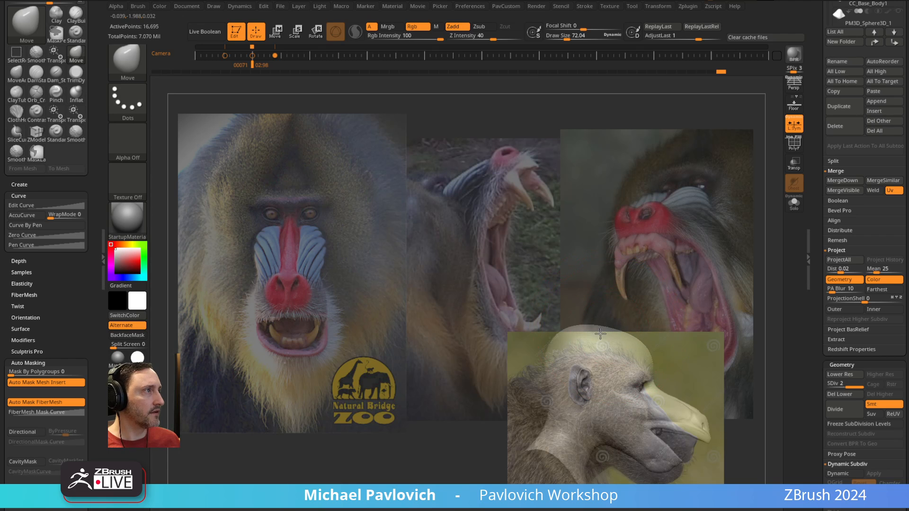
- Undo the last head change, fit the skull and muzzle to the baboon profile with a large Move brush, and keep the view at frame 125
key("ctrl+z")
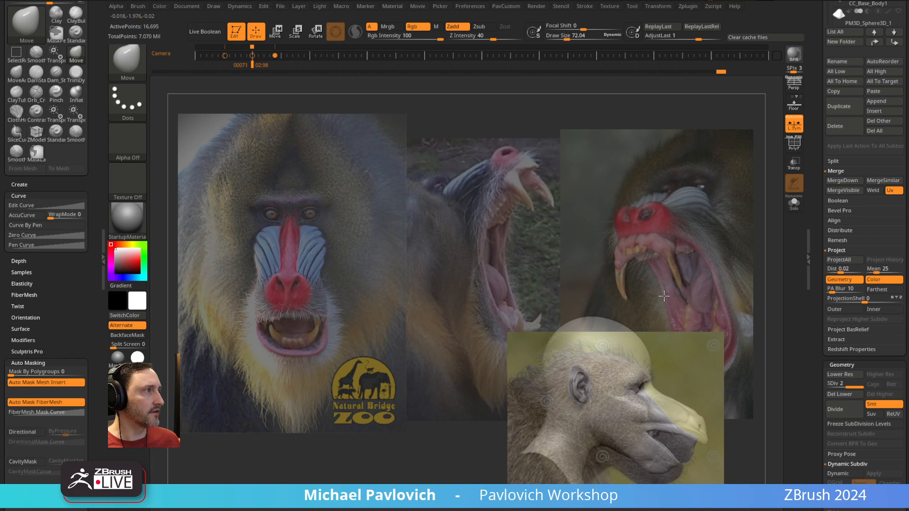
mouse_move(668, 293)
left_mouse_down()
mouse_move(670, 284)
mouse_move(610, 298)
mouse_move(685, 301)
mouse_move(706, 296)
mouse_move(695, 290)
mouse_move(707, 290)
mouse_move(702, 294)
mouse_move(707, 278)
mouse_move(700, 299)
mouse_move(702, 290)
left_mouse_up()
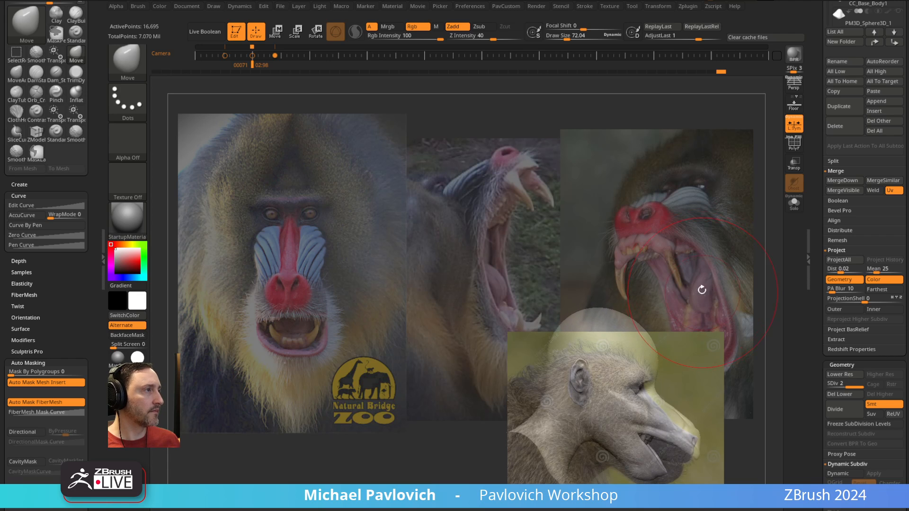
left_click(294, 56)
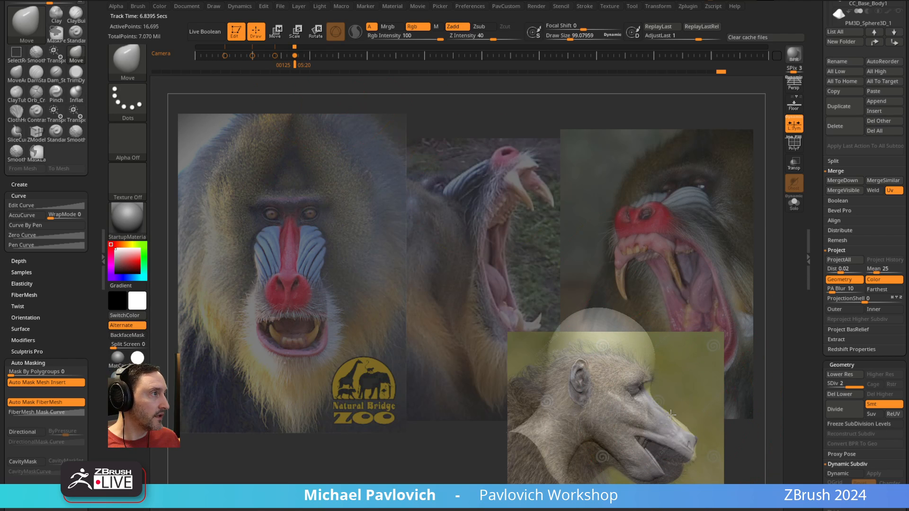
- Refine the snout and lower jaw against the baboon profile with the draw size reduced to about 24.5
key("s")
mouse_move(681, 416)
left_mouse_down()
mouse_move(672, 416)
mouse_move(693, 435)
mouse_move(658, 418)
left_mouse_up()
key("s")
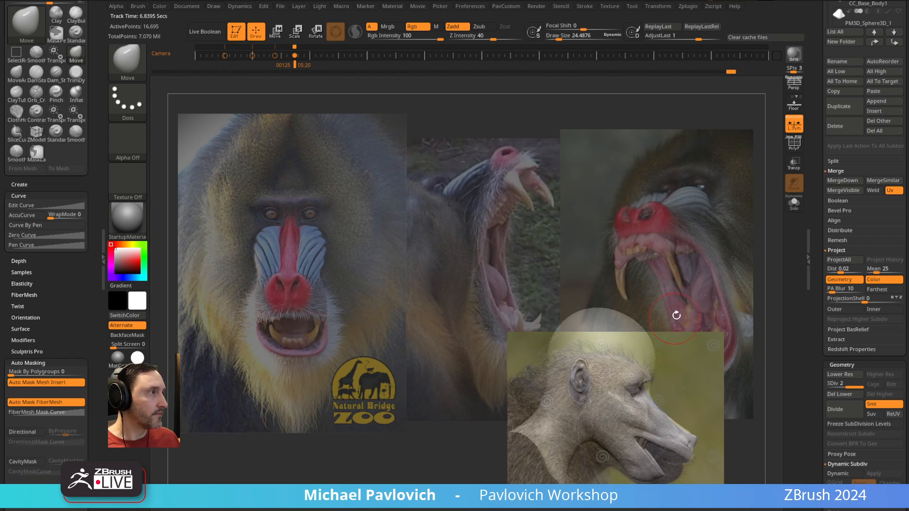
- Hide the references and reshape the brows and eyelids with the Move brush, reducing the draw size from about 41 to 9.7
mouse_move(676, 314)
left_mouse_down()
mouse_move(683, 301)
mouse_move(673, 283)
mouse_move(574, 231)
mouse_move(686, 267)
mouse_move(592, 290)
left_mouse_up()
key("z")
key("shift+z")
key("s")
left_click_drag(552, 321, 557, 320)
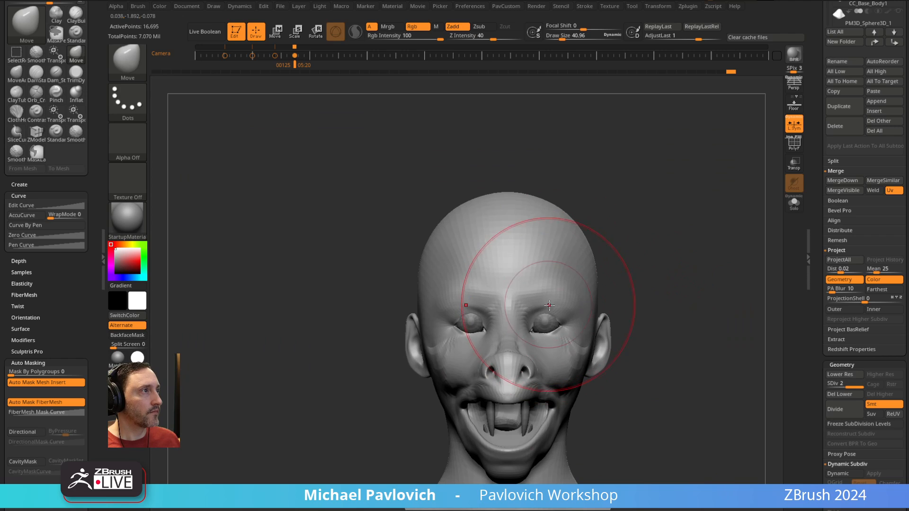
key("[")
key("ctrl+z")
key("[")
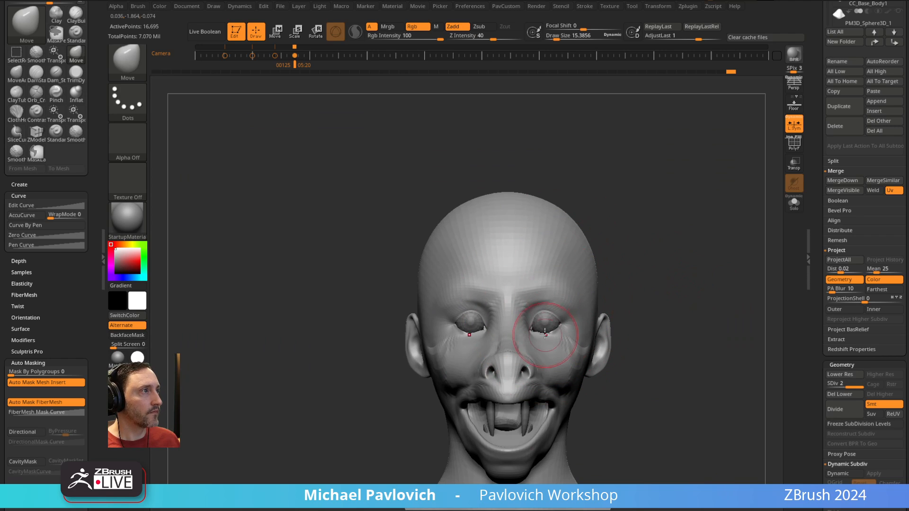
right_click_drag(545, 334, 554, 307)
key("[")
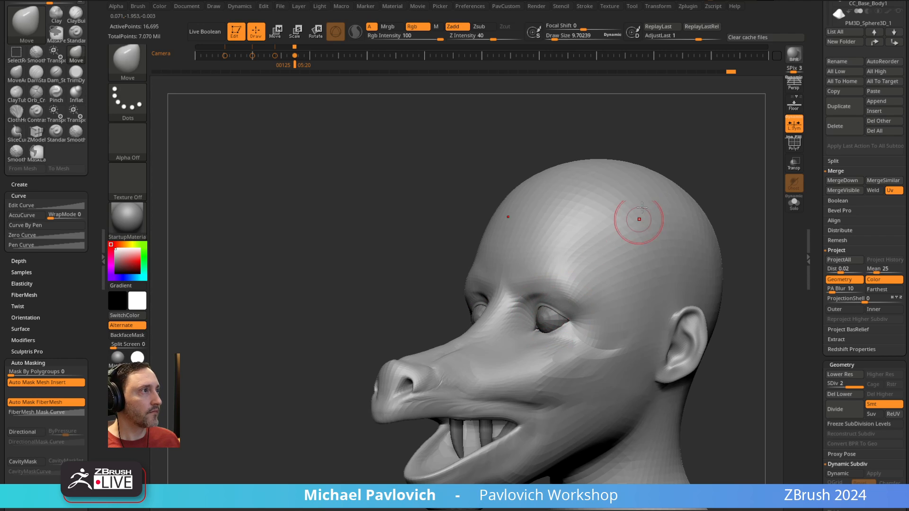
- Compare the profile with the references, hide them, and raise the muzzle's bridge with draw sizes of about 49.4 and 17
right_click_drag(641, 207, 700, 152)
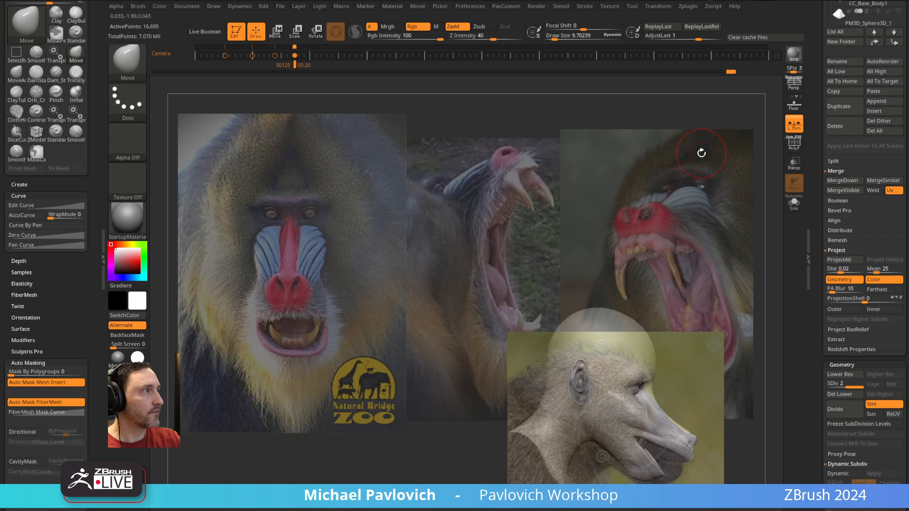
key("shift+z")
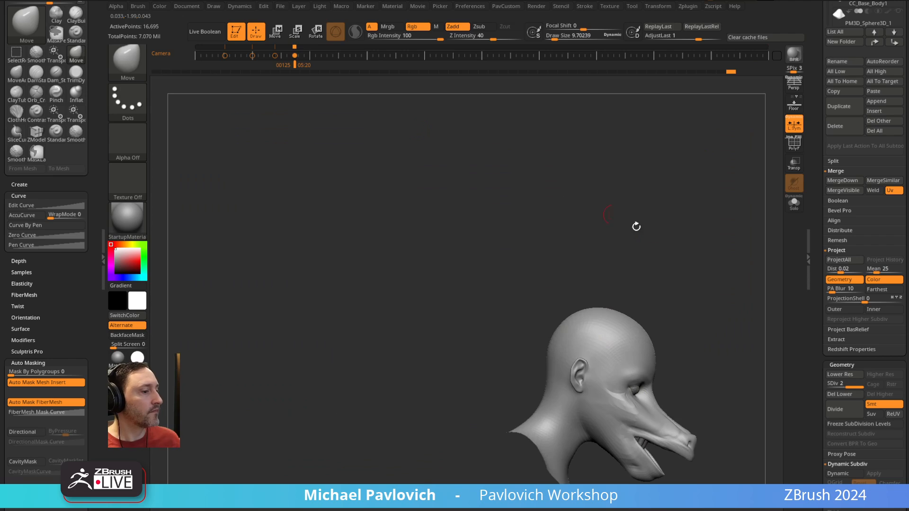
right_click_drag(635, 226, 558, 186, "alt")
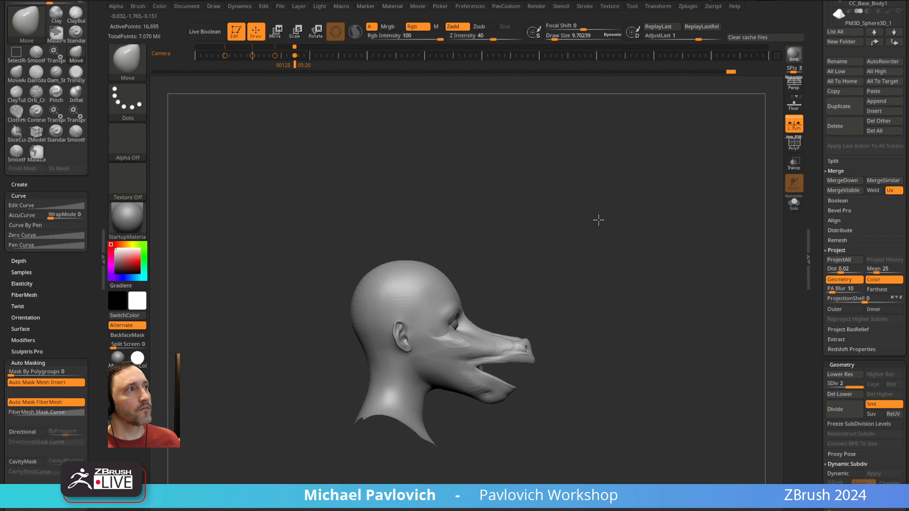
mouse_move(598, 219)
right_mouse_down("ctrl")
mouse_move(625, 259)
mouse_move(570, 191)
right_mouse_up("ctrl")
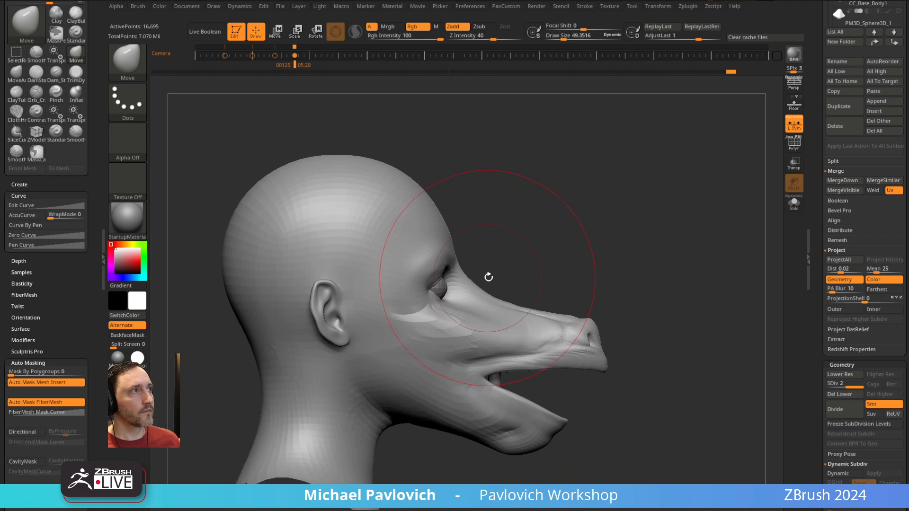
key("bracketleft")
mouse_move(479, 294)
left_mouse_down()
mouse_move(487, 276)
mouse_move(536, 301)
left_mouse_up()
key("bracketleft")
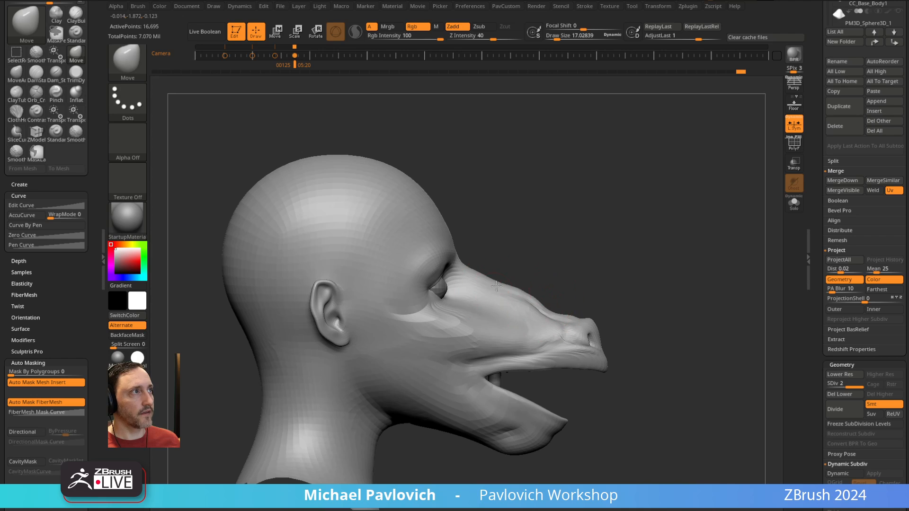
- Build up the muzzle beside the nose bridge with the ClayTubes brush
left_click_drag(541, 241, 650, 231)
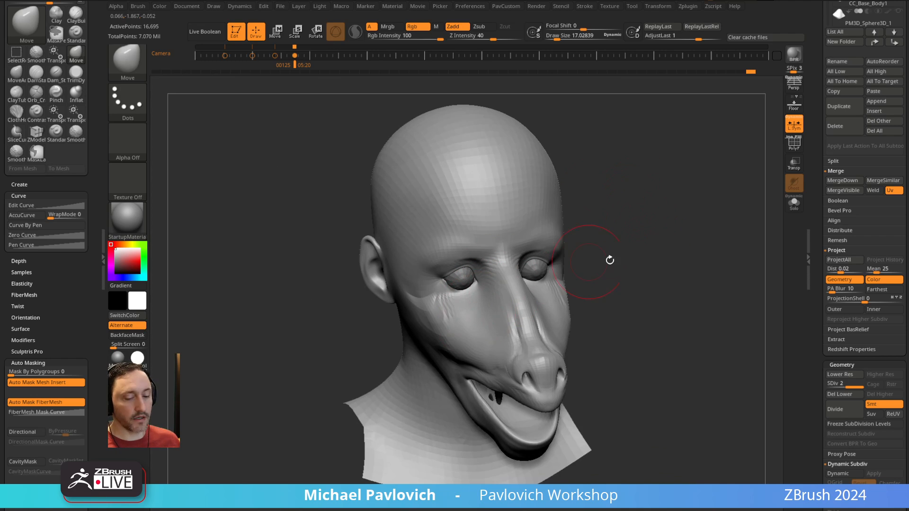
mouse_move(610, 260)
left_mouse_down()
mouse_move(612, 246)
mouse_move(513, 270)
mouse_move(622, 247)
mouse_move(638, 219)
mouse_move(460, 313)
mouse_move(513, 293)
left_mouse_up()
key("b")
key("c")
key("t")
- Widen the muzzle and nose tip from above with the Move brush at draw sizes of about 55.4, 26.6 and 38.3
key("b")
key("m")
key("v")
key("s")
left_click_drag(492, 331, 631, 283)
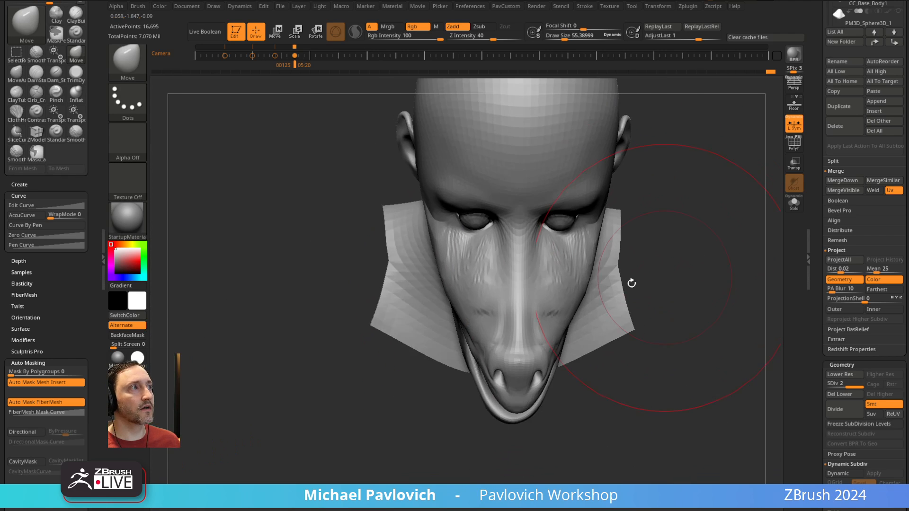
left_click_drag(449, 404, 456, 373)
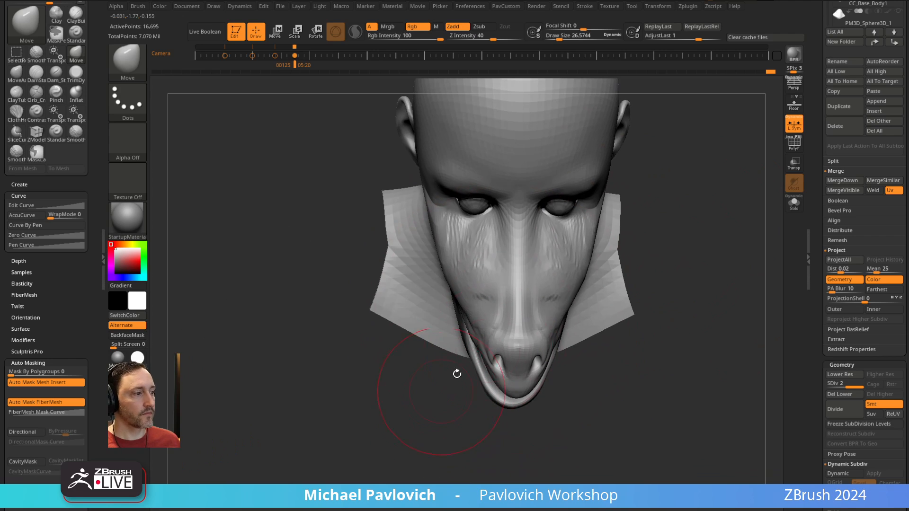
mouse_move(503, 344)
left_mouse_down()
mouse_move(525, 343)
mouse_move(471, 350)
left_mouse_up()
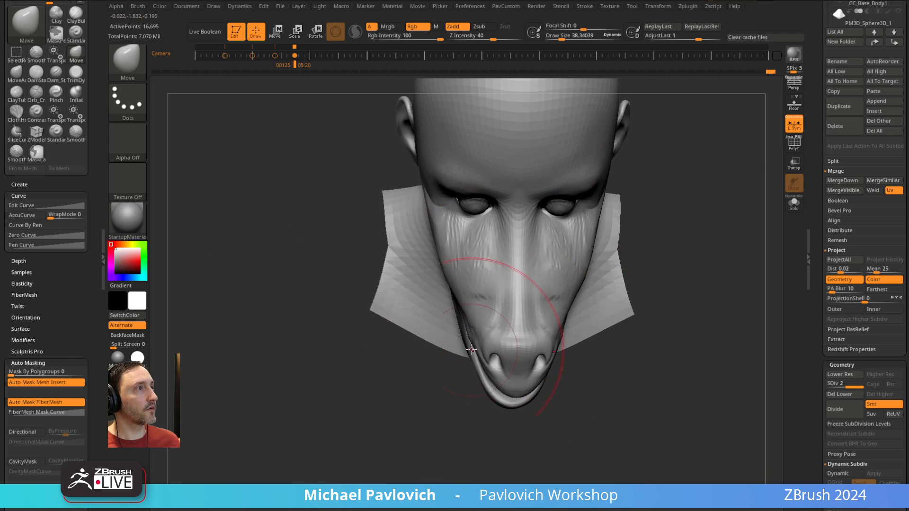
- Reshape the ear from the side with the MoveAccu brush at a draw size of about 22.5
mouse_move(651, 279)
left_mouse_down()
mouse_move(663, 214)
mouse_move(732, 195)
mouse_move(747, 180)
mouse_move(681, 204)
mouse_move(743, 198)
left_mouse_up()
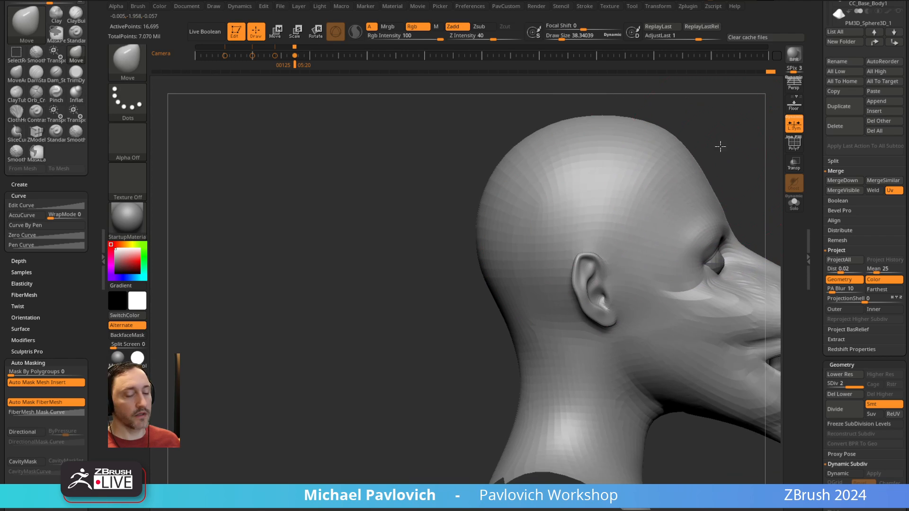
left_click_drag(720, 146, 604, 170, "alt")
key("b")
key("m")
key("a")
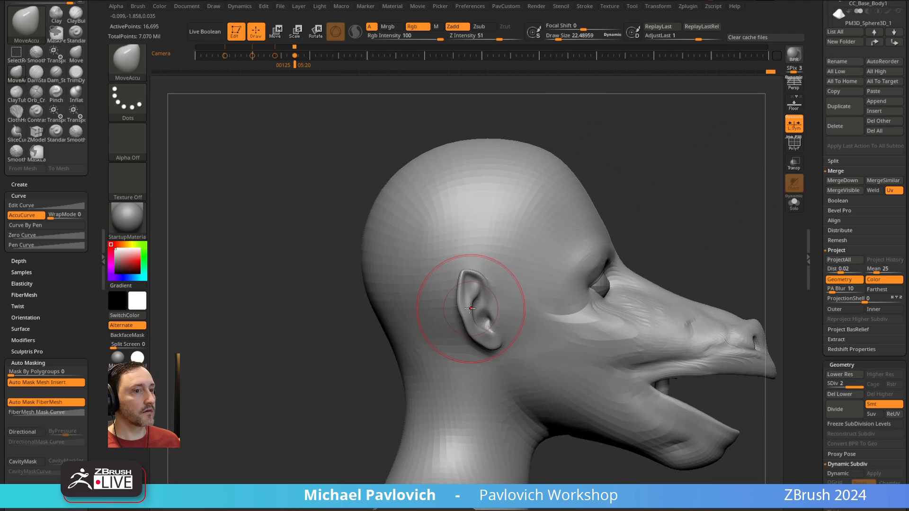
- Start building up the brow ridges with the ClayTubes brush at a draw size of about 7.4
mouse_move(718, 195)
left_mouse_down()
mouse_move(669, 201)
mouse_move(694, 172)
mouse_move(512, 245)
left_mouse_up()
key("b")
key("s")
key("t")
key("s")
key("b")
key("c")
key("t")
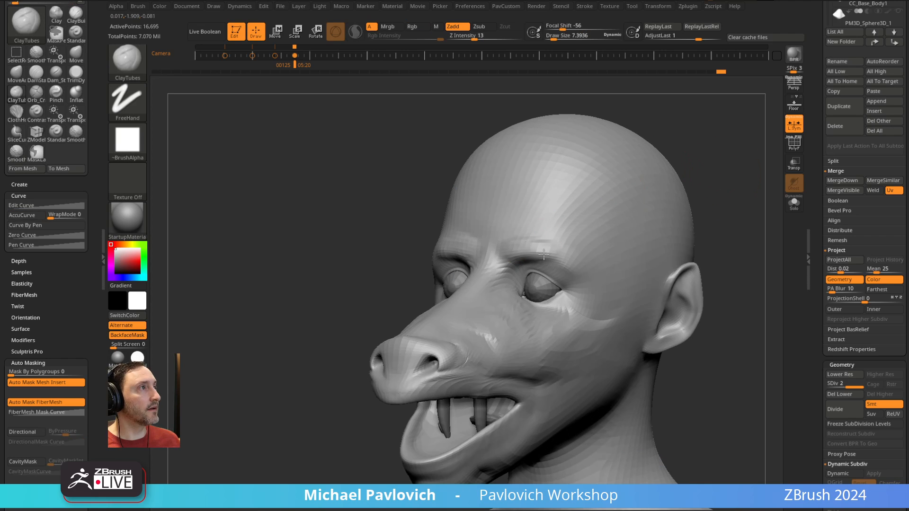
mouse_move(735, 208)
left_mouse_down()
mouse_move(730, 180)
mouse_move(520, 240)
left_mouse_up()
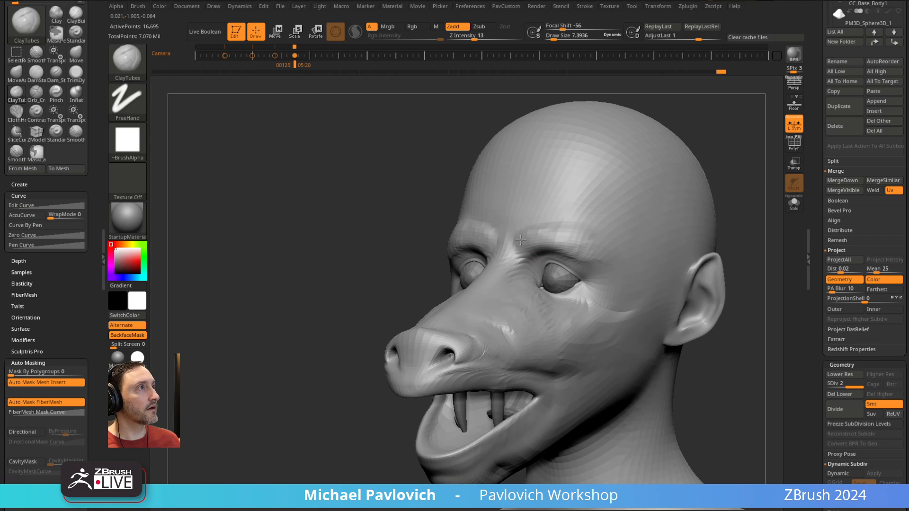
- Thicken and extend the brow ridges above both eyes, reducing the ClayTubes draw size to about 6.4
left_click_drag(713, 186, 698, 179, "shift")
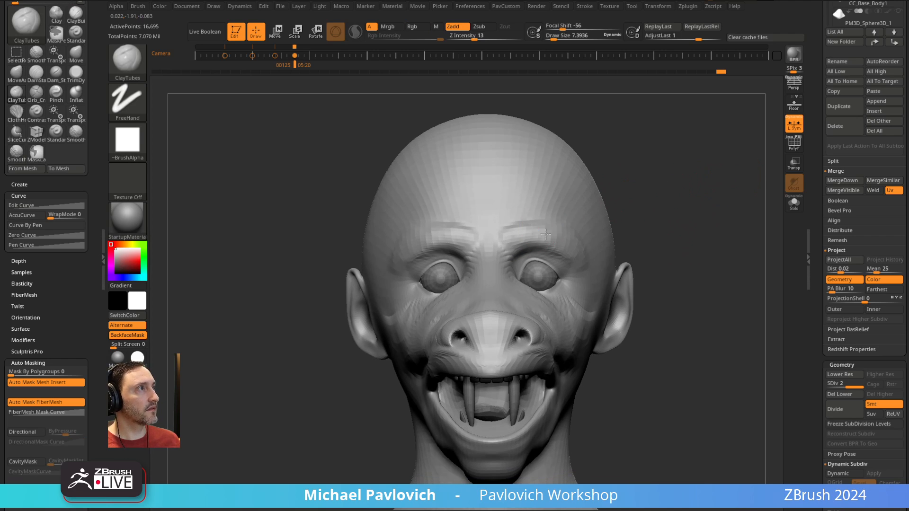
left_click_drag(634, 218, 561, 185)
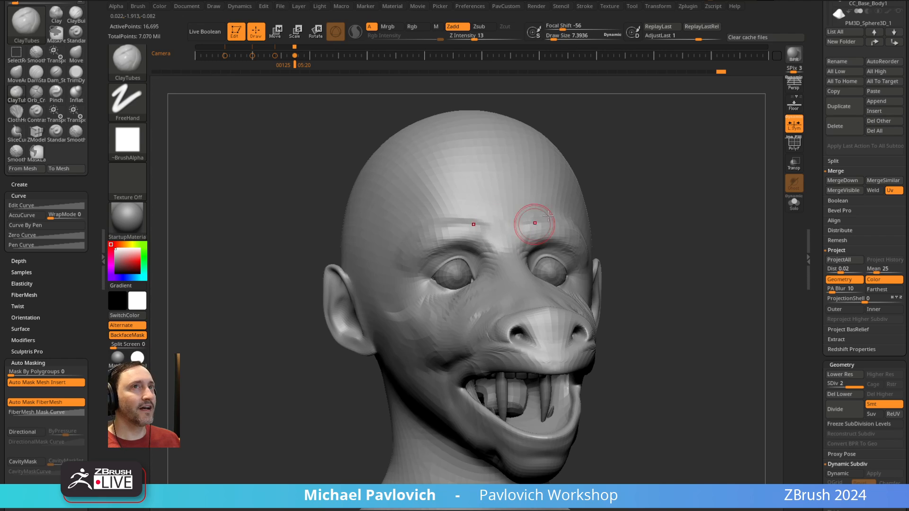
right_click_drag(547, 216, 511, 242)
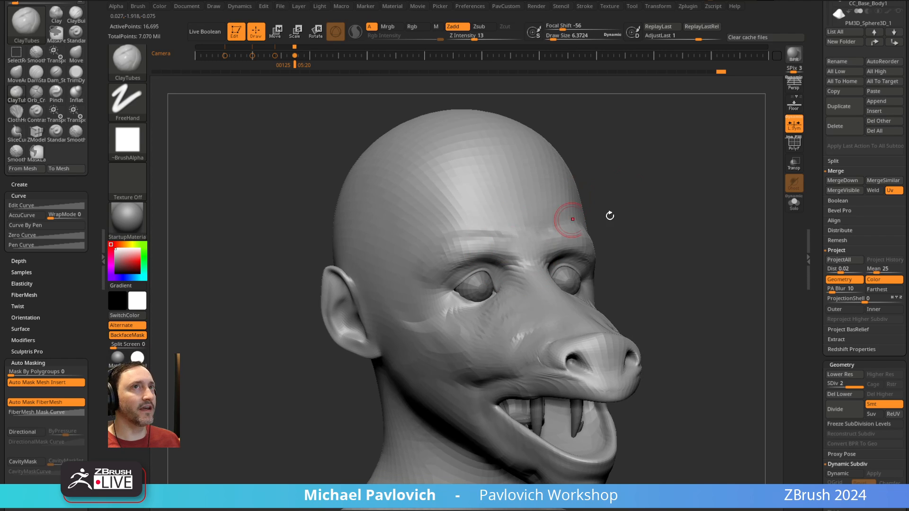
right_click_drag(610, 216, 534, 242)
right_click_drag(622, 195, 517, 203)
- Pull the brow ridges forward over the eyes with the Move brush at a draw size of about 9.7
key("b")
key("m")
key("v")
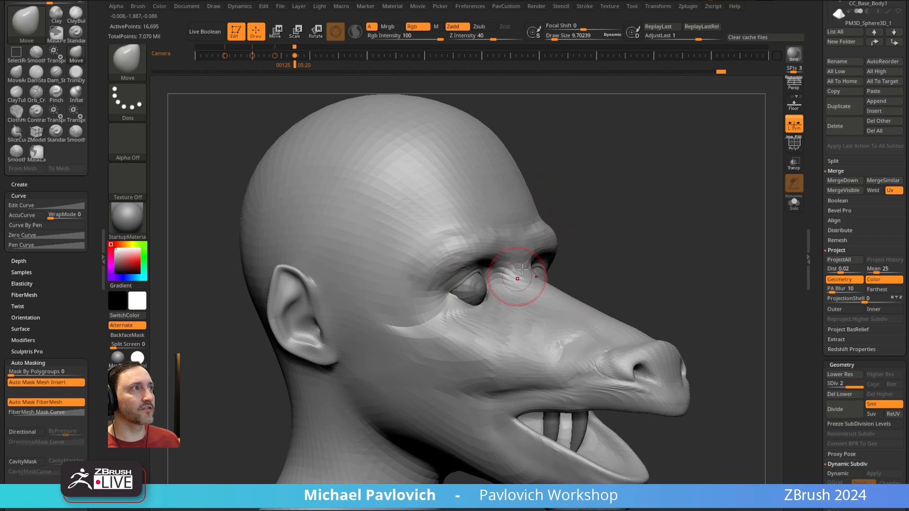
right_click_drag(522, 268, 526, 281)
mouse_move(438, 291)
right_mouse_down()
mouse_move(524, 300)
mouse_move(796, 171)
mouse_move(720, 225)
right_mouse_up()
- Display the polygon wireframe and relax the stretched cheek and muzzle topology with the SmoothDirectional brush at Z Intensity 19
key("shift")
key("shift+f")
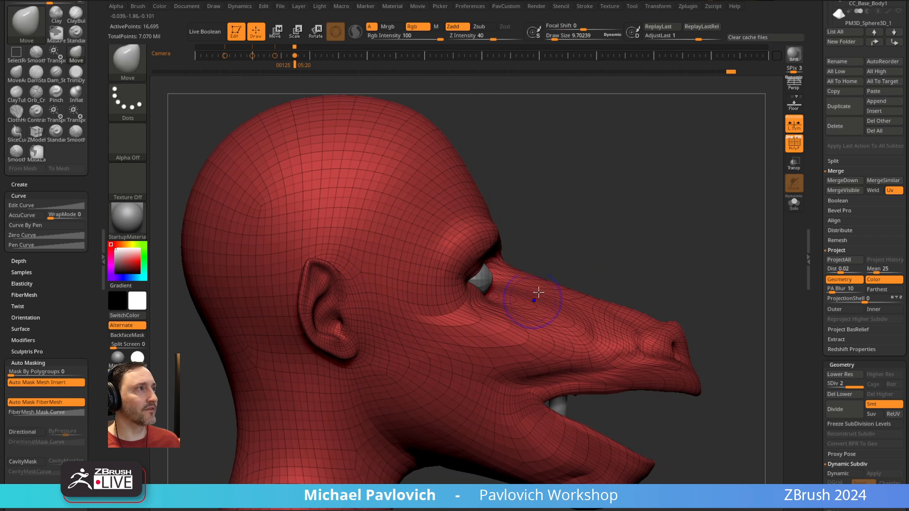
right_click_drag(606, 341, 478, 278, "alt")
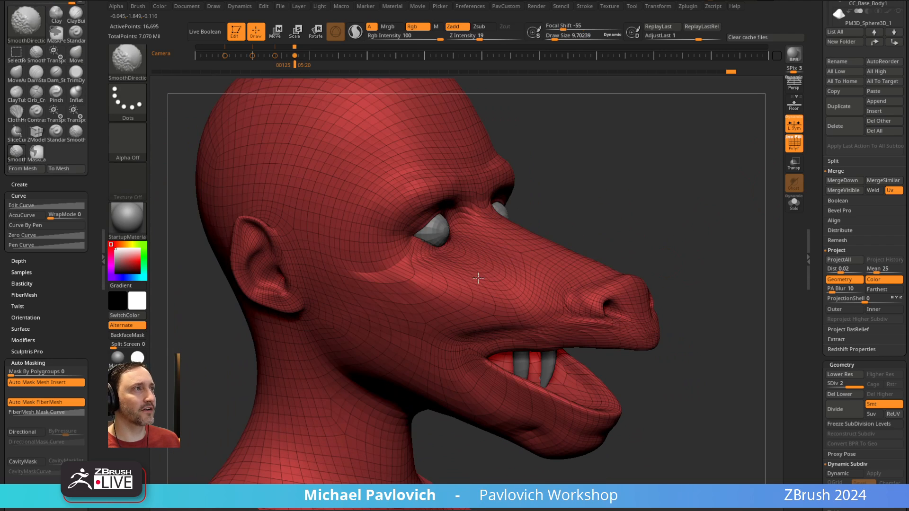
right_click_drag(369, 293, 663, 155)
- Hide the wireframe and build up the cheekbones and the areas around the eyes with the Clay brush at a draw size of about 11
key("b")
key("c")
key("l")
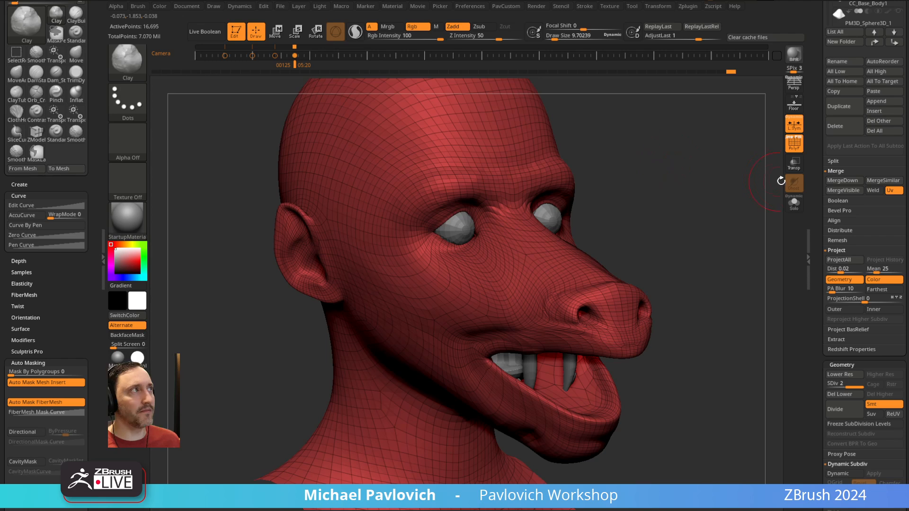
key("shift+f")
right_click_drag(733, 164, 436, 264)
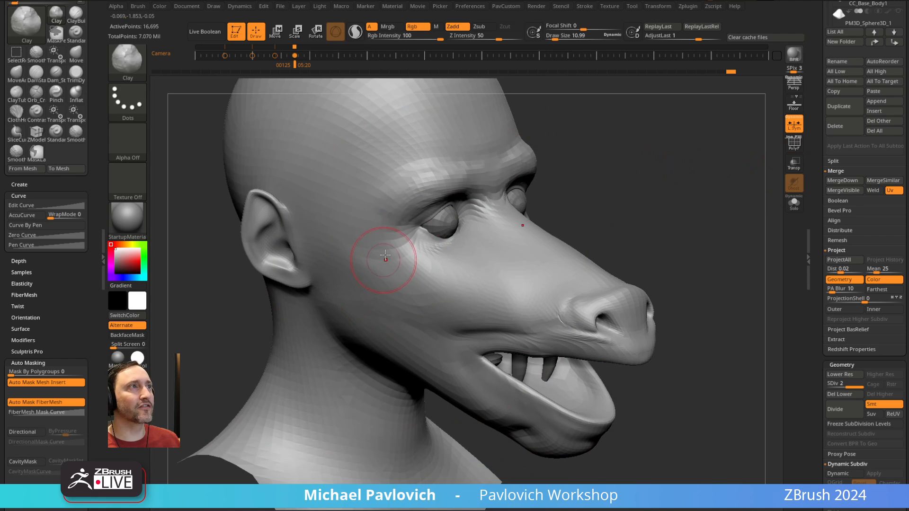
mouse_move(494, 235)
right_mouse_down()
mouse_move(651, 193)
mouse_move(722, 203)
mouse_move(492, 252)
right_mouse_up()
right_click_drag(509, 308, 633, 227)
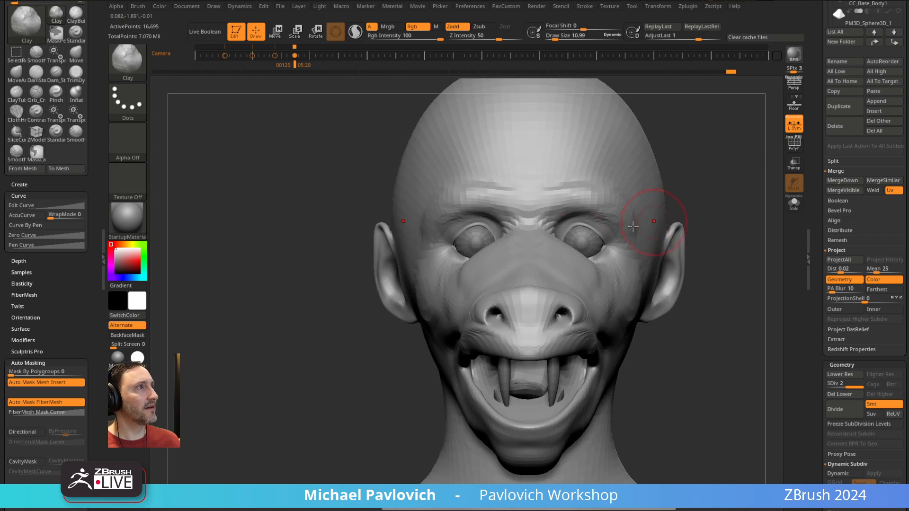
- Lower the cranium and slope the forehead back with the Move brush at a draw size of about 35.8
mouse_move(530, 259)
right_mouse_down()
mouse_move(714, 225)
mouse_move(563, 255)
mouse_move(643, 217)
mouse_move(651, 227)
mouse_move(646, 218)
mouse_move(718, 197)
mouse_move(720, 229)
mouse_move(679, 219)
mouse_move(617, 249)
mouse_move(630, 249)
mouse_move(616, 208)
right_mouse_up()
key("s")
key("s")
mouse_move(374, 157)
left_mouse_down()
mouse_move(403, 180)
mouse_move(351, 172)
mouse_move(300, 184)
mouse_move(258, 250)
left_mouse_up()
key("b")
key("m")
key("v")
key("[")
mouse_move(412, 185)
right_mouse_down()
mouse_move(425, 189)
mouse_move(304, 183)
mouse_move(427, 200)
mouse_move(379, 203)
right_mouse_up()
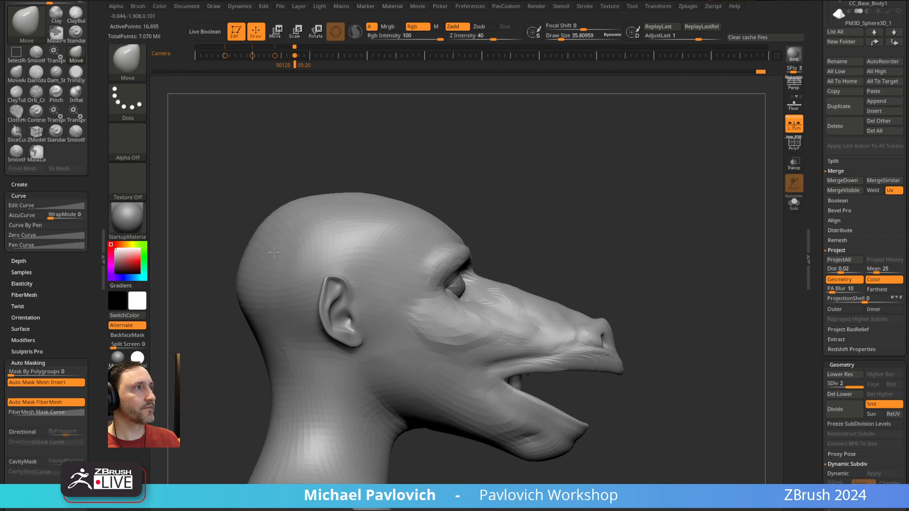
- Shorten the muzzle slightly with the Move brush at a draw size of about 61.8
mouse_move(516, 194)
right_mouse_down()
mouse_move(549, 206)
mouse_move(561, 299)
right_mouse_up()
left_click_drag(597, 352, 578, 347)
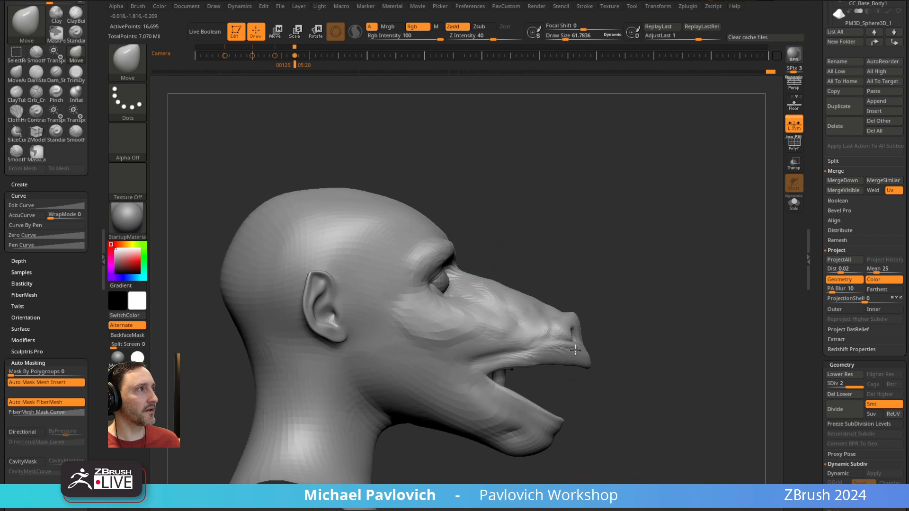
right_click_drag(629, 324, 592, 276, "alt")
- Select the Standard brush and shift the upper teeth subtool forward in the muzzle with the move gizmo
key("b")
key("s")
key("t")
left_click(473, 325, "alt")
mouse_move(630, 307)
right_mouse_down()
mouse_move(593, 241)
mouse_move(550, 302)
right_mouse_up()
key("w")
left_click_drag(501, 286, 569, 287)
key("q")
mouse_move(633, 291)
right_mouse_down("alt")
mouse_move(609, 273)
mouse_move(494, 320)
right_mouse_up("alt")
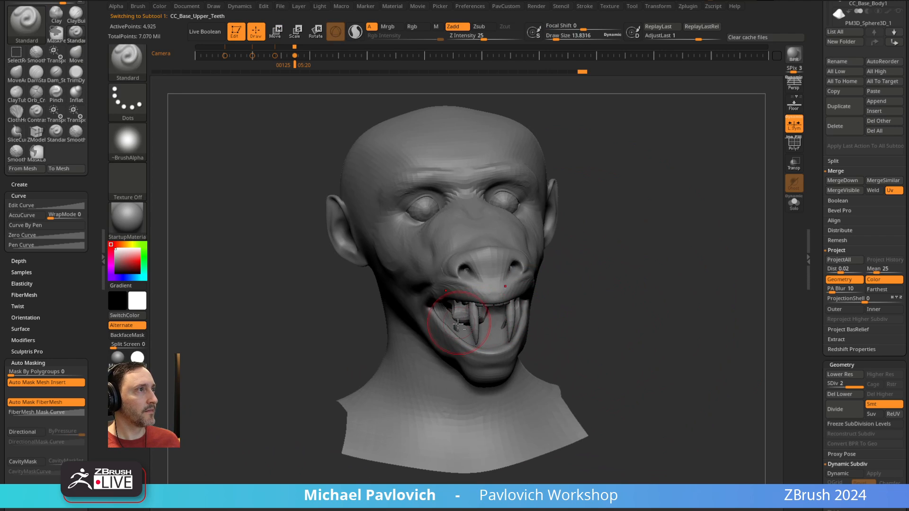
- Shift the lower teeth subtool forward in the jaw by about 0.0547 with the move gizmo
right_click_drag(597, 276, 533, 306)
key("w")
left_click_drag(465, 310, 519, 301)
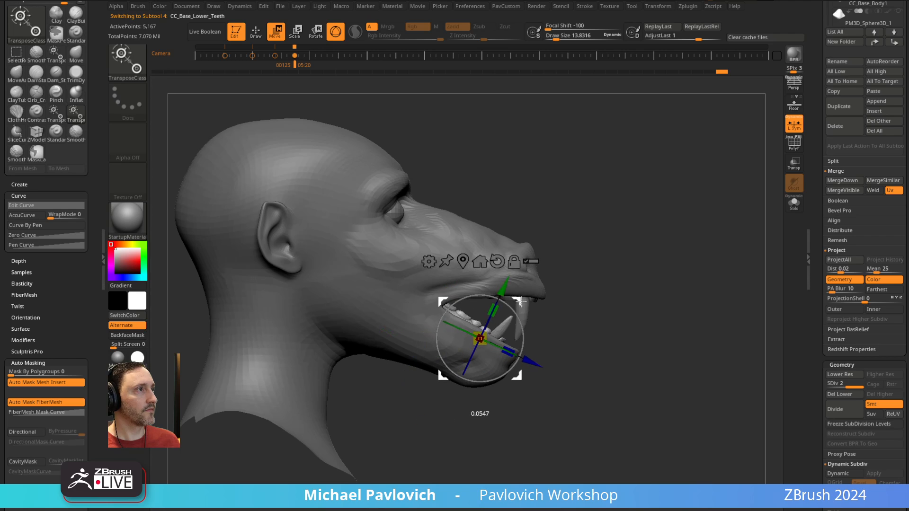
mouse_move(528, 317)
right_mouse_down()
mouse_move(493, 305)
mouse_move(515, 277)
right_mouse_up()
key("q")
mouse_move(597, 283)
right_mouse_down()
mouse_move(682, 280)
mouse_move(552, 307)
mouse_move(568, 281)
right_mouse_up()
key("w")
key("q")
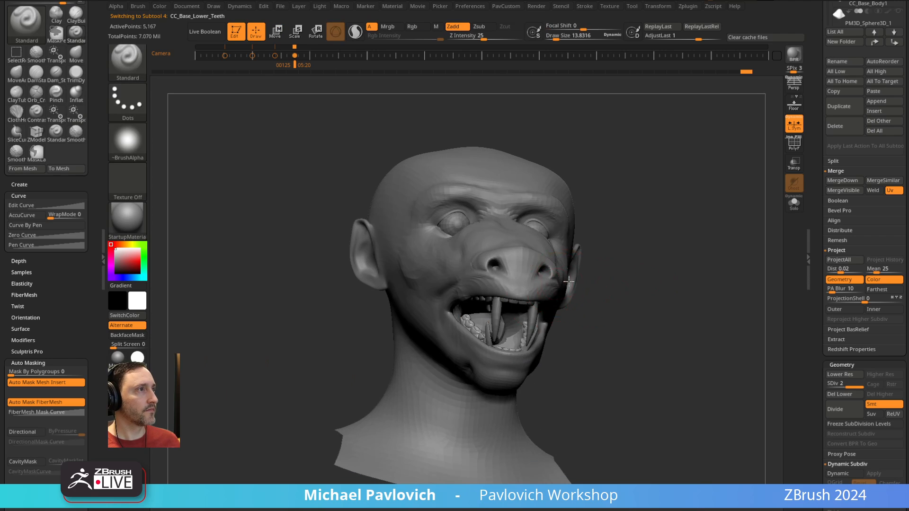
- Shift the tongue subtool forward in the open mouth by about 0.0684 with the move gizmo
left_click(483, 316, "alt")
right_click_drag(483, 316, 682, 279)
key("w")
left_click_drag(493, 293, 571, 296)
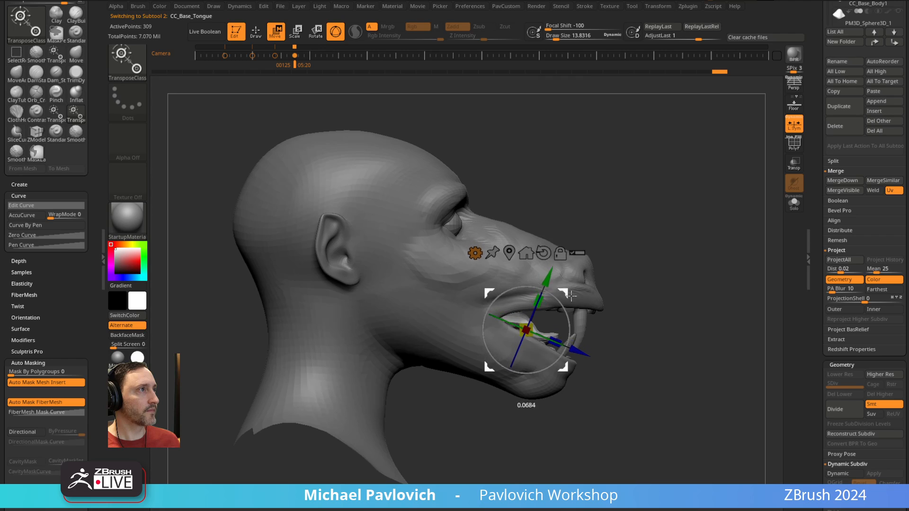
key("q")
mouse_move(700, 237)
right_mouse_down()
mouse_move(710, 251)
mouse_move(727, 232)
right_mouse_up()
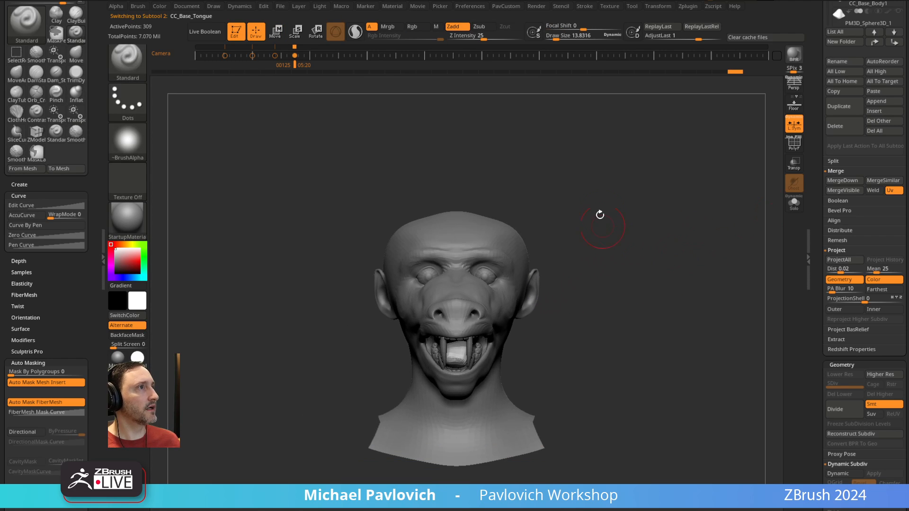
- Switch to the CC_Base_Body head and adjust the eyelids with the Move brush at a draw size of about 5.4
right_click_drag(599, 215, 558, 271, "ctrl")
right_click_drag(663, 182, 595, 251)
key("w")
key("q")
left_click(604, 243, "alt")
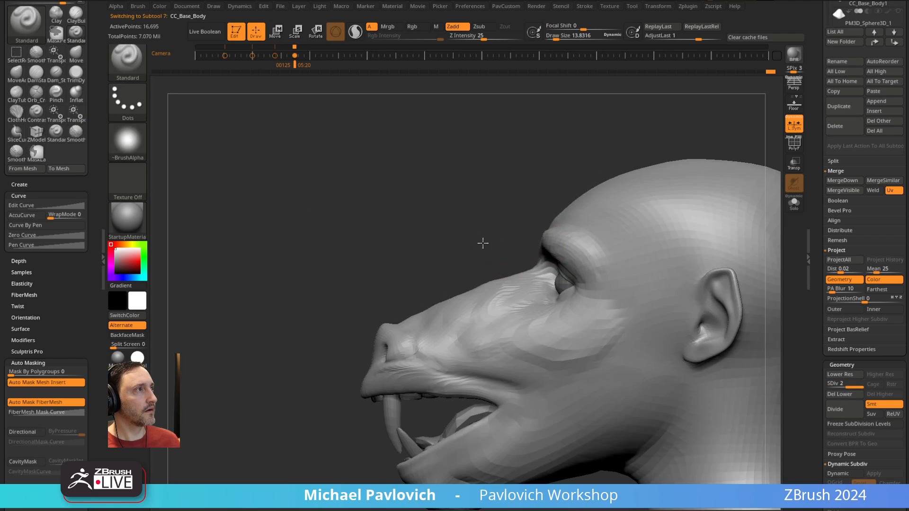
right_click_drag(482, 243, 588, 264)
key("s")
left_click_drag(570, 269, 567, 269)
right_click_drag(679, 230, 639, 239)
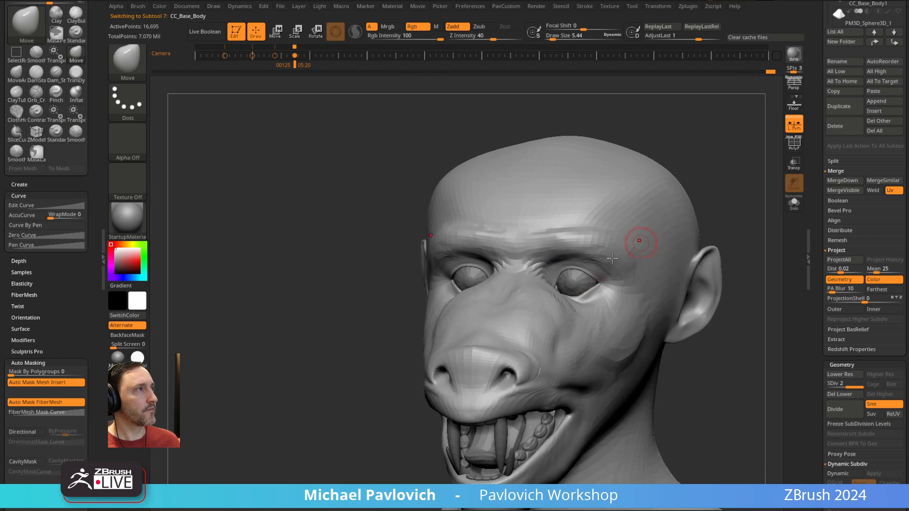
- Reshape the brows and outer eye corners with the Move brush at a draw size of about 11
key("s")
left_click_drag(588, 270, 596, 271)
right_click_drag(656, 201, 595, 267)
key("s")
left_click_drag(595, 269, 587, 270)
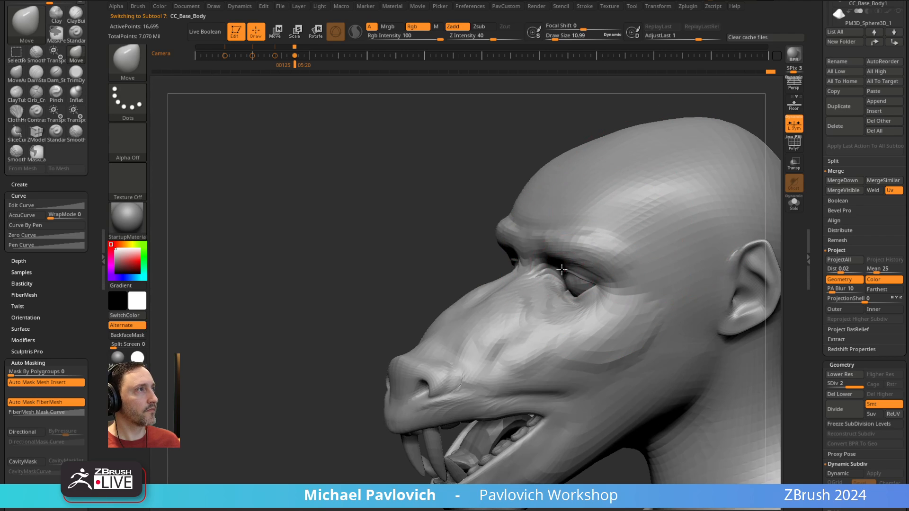
right_click_drag(402, 251, 496, 254)
right_click_drag(569, 298, 608, 263)
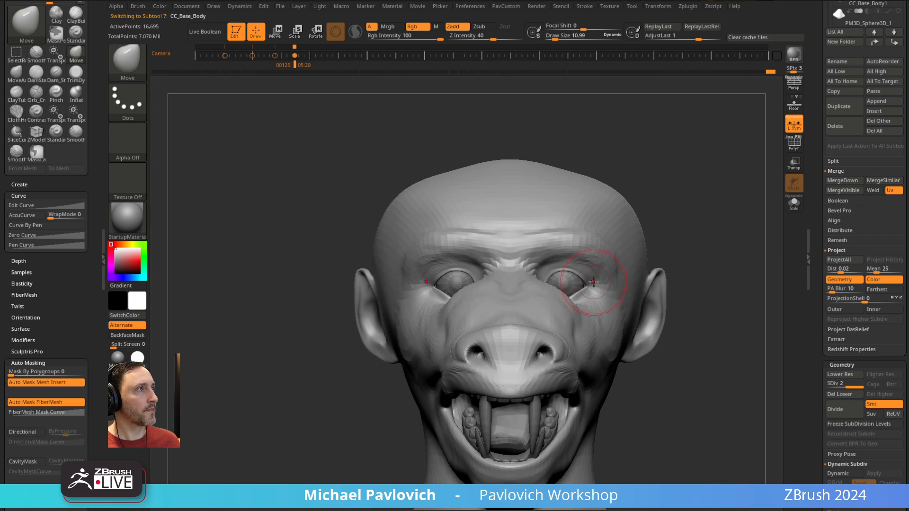
- Show all subtools so that the head appears inside the full creature body
left_click_drag(818, 148, 825, 260)
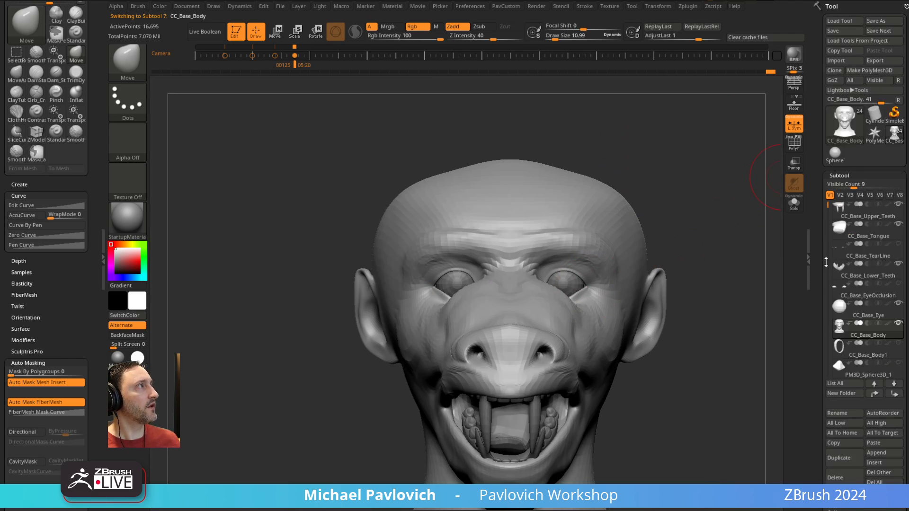
left_click(898, 323, "shift")
left_click(898, 323, "shift")
mouse_move(582, 232)
right_mouse_down("ctrl")
mouse_move(517, 209)
mouse_move(675, 198)
mouse_move(580, 216)
mouse_move(662, 211)
mouse_move(629, 205)
mouse_move(664, 225)
mouse_move(654, 231)
mouse_move(668, 213)
right_mouse_up("ctrl")
- Use the move gizmo's multi-subtool selection to exclude the hood, shell, legs, horns and fur, keeping the head parts active
key("w")
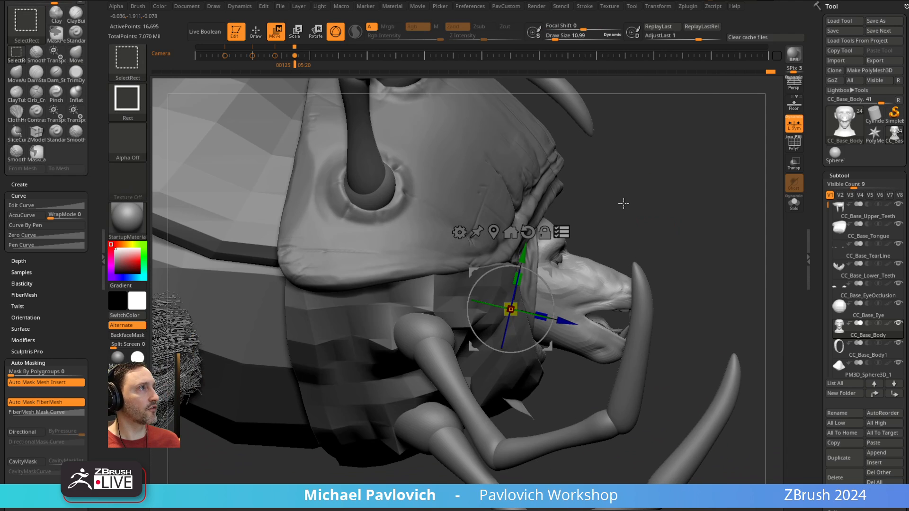
left_click_drag(701, 225, 495, 364, "ctrl+shift")
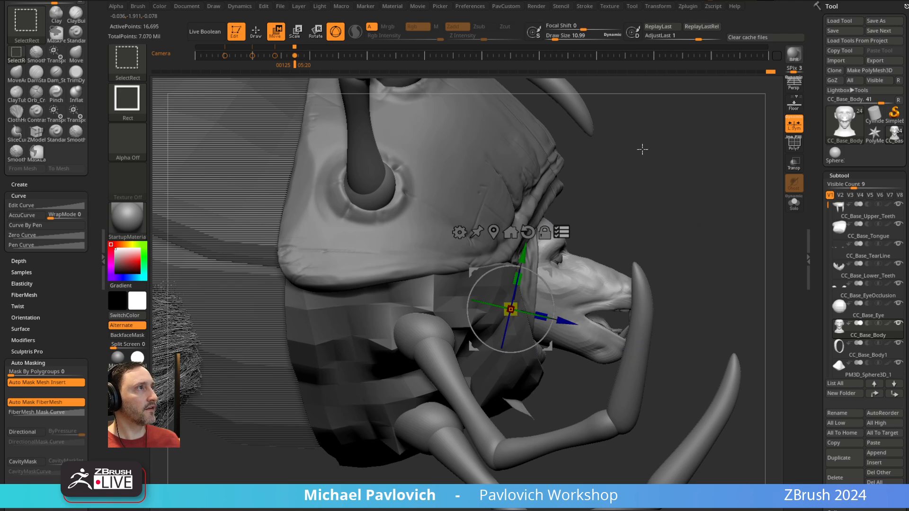
left_click_drag(652, 147, 470, 191, "ctrl+alt+shift")
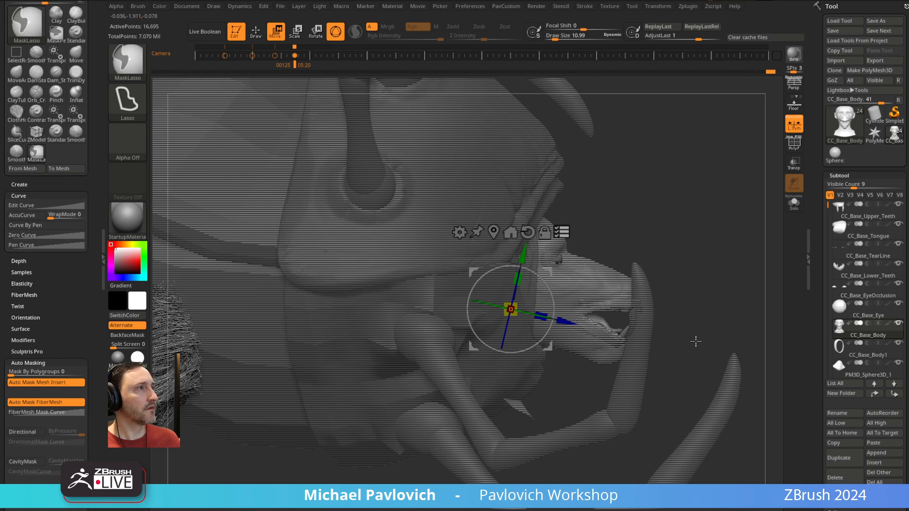
mouse_move(698, 235)
left_mouse_down("ctrl+shift")
mouse_move(474, 372)
mouse_move(671, 247)
left_mouse_up("ctrl+shift")
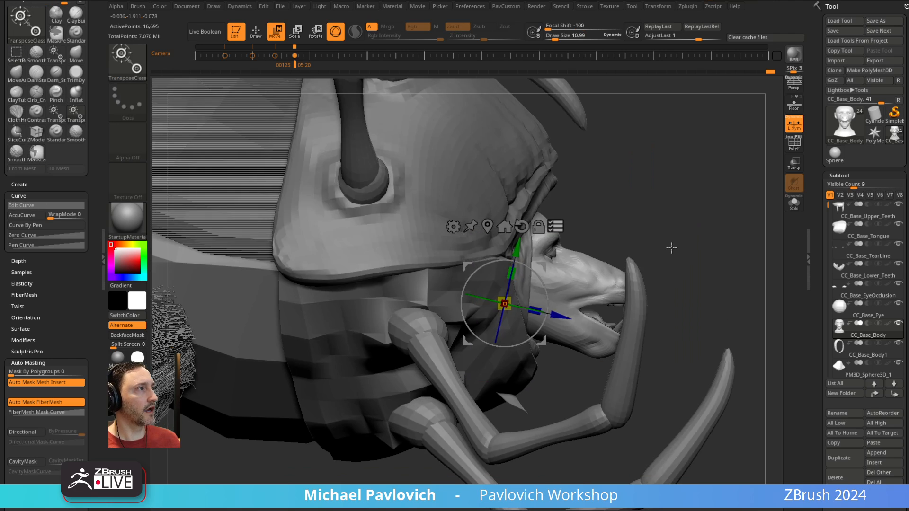
right_click_drag(671, 247, 671, 379, "ctrl")
left_click_drag(665, 427, 610, 343, "ctrl+alt+shift")
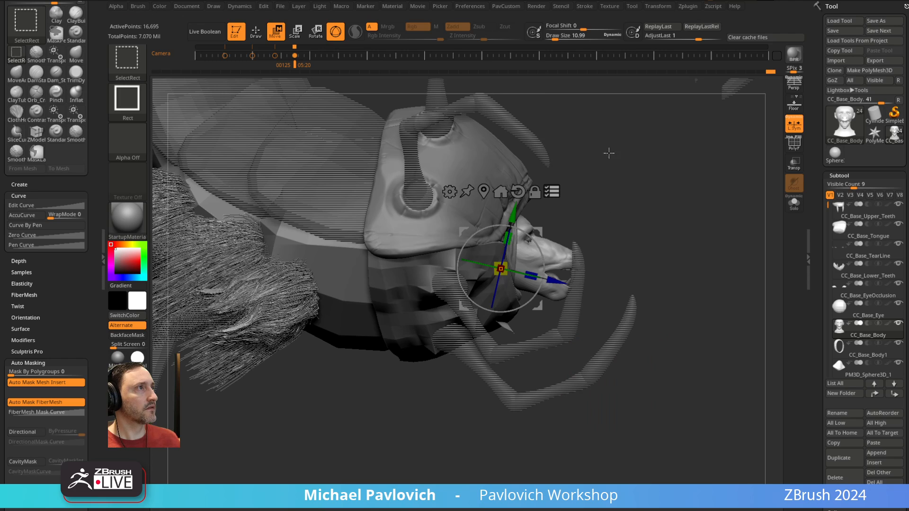
mouse_move(615, 116)
left_mouse_down("ctrl+alt+shift")
mouse_move(463, 162)
mouse_move(494, 161)
left_mouse_up("ctrl+alt+shift")
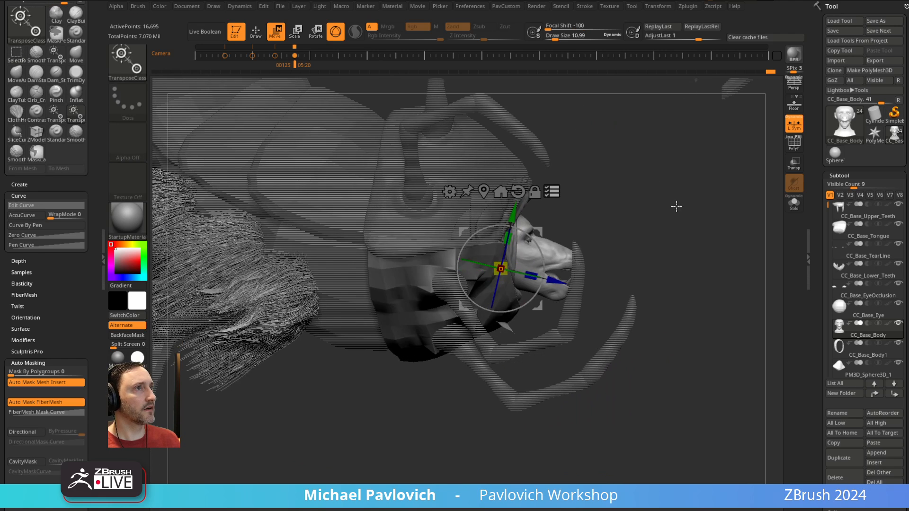
right_click_drag(676, 206, 676, 331, "ctrl")
left_click_drag(289, 162, 406, 316, "ctrl+alt+shift")
right_click_drag(677, 378, 677, 294, "ctrl")
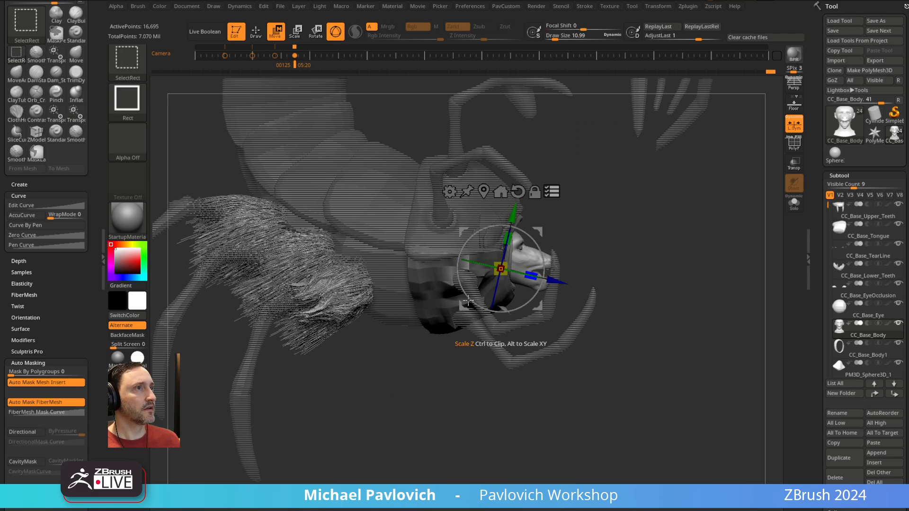
left_click_drag(370, 344, 326, 289, "ctrl+alt+shift")
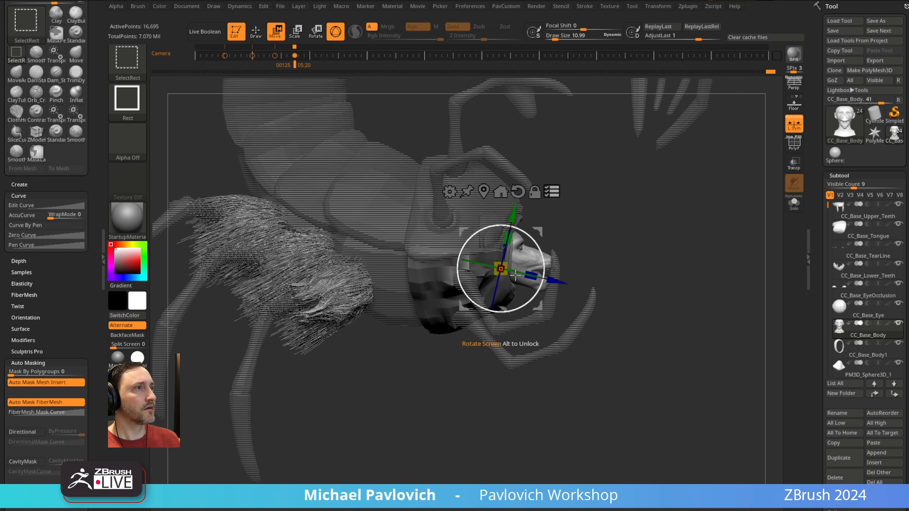
right_click_drag(677, 321, 677, 268, "ctrl")
- Undo the trial move, limit the active subtools to the head parts and shift them slightly back inside the hood
left_click_drag(536, 233, 519, 237)
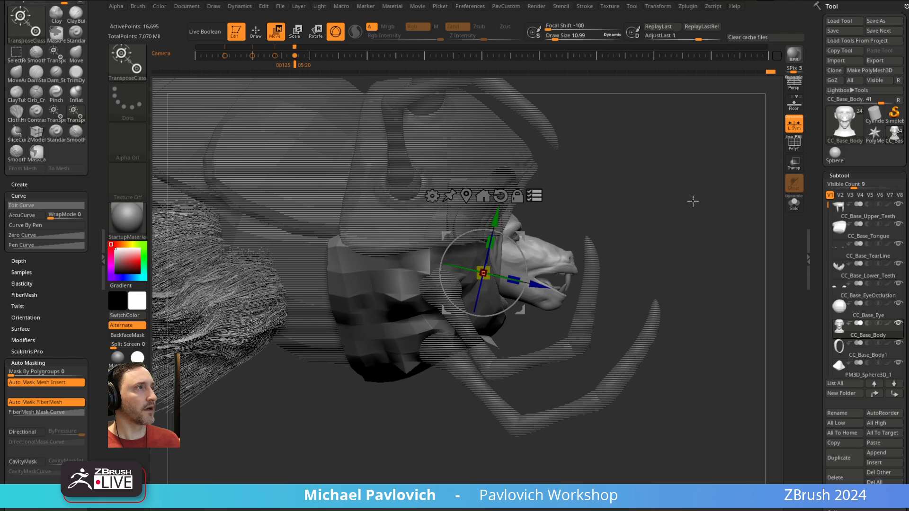
key("ctrl+z")
left_click(561, 249, "ctrl+shift")
right_click_drag(591, 239, 698, 242, "ctrl")
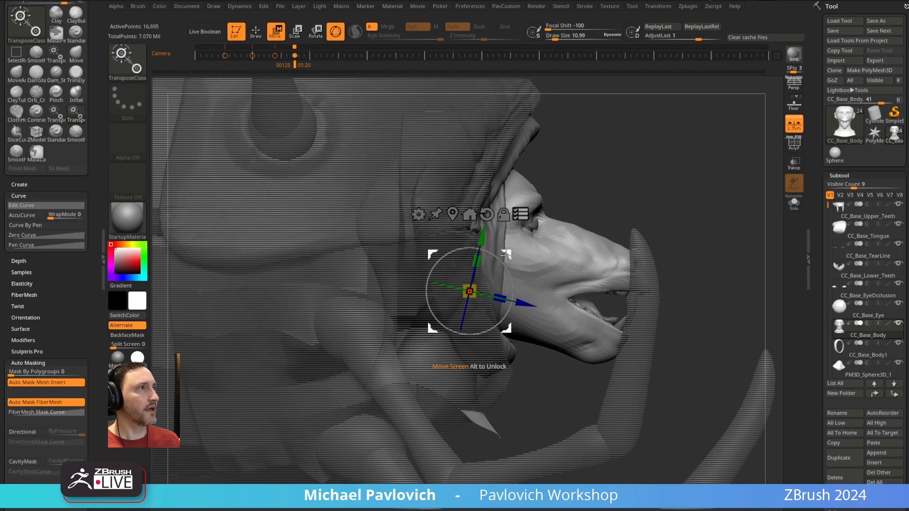
right_click_drag(658, 200, 639, 203)
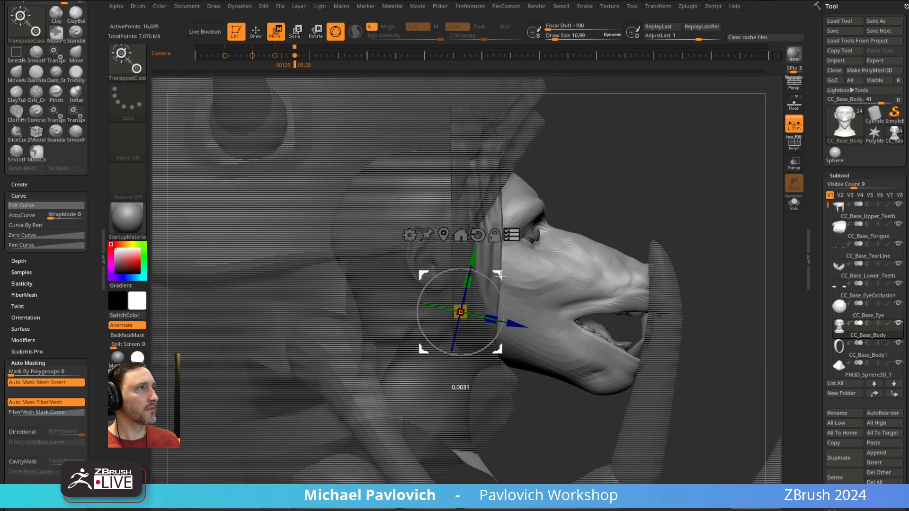
left_click_drag(497, 275, 486, 274)
- Select the PM3D_Sphere3D_1 subtool behind the face and reshape it above the forehead with the Move brush at draw size about 38.3
key("q")
mouse_move(672, 208)
right_mouse_down()
mouse_move(575, 205)
mouse_move(641, 200)
mouse_move(573, 190)
mouse_move(615, 196)
mouse_move(572, 204)
mouse_move(616, 196)
mouse_move(546, 219)
mouse_move(570, 187)
mouse_move(517, 225)
right_mouse_up()
left_click(551, 216, "alt")
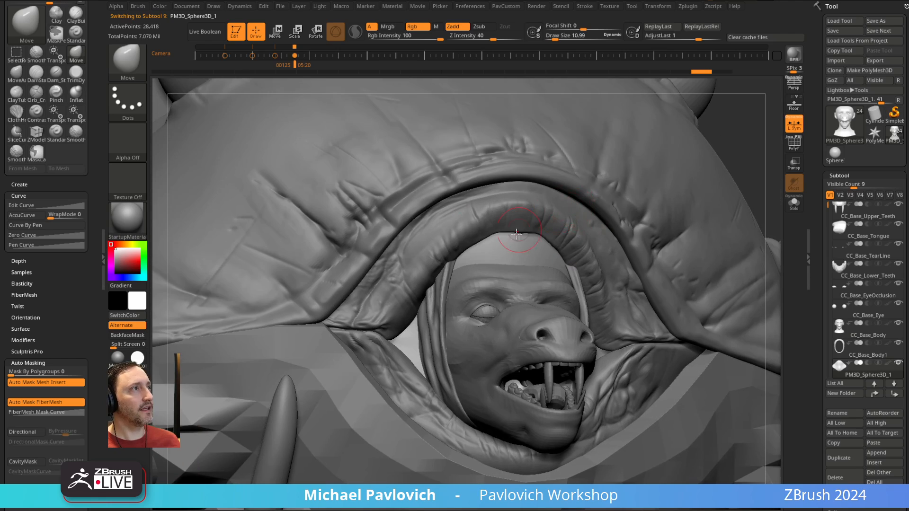
key("b")
key("s")
key("t")
key("s")
left_click_drag(513, 239, 519, 240)
right_click_drag(522, 190, 501, 263)
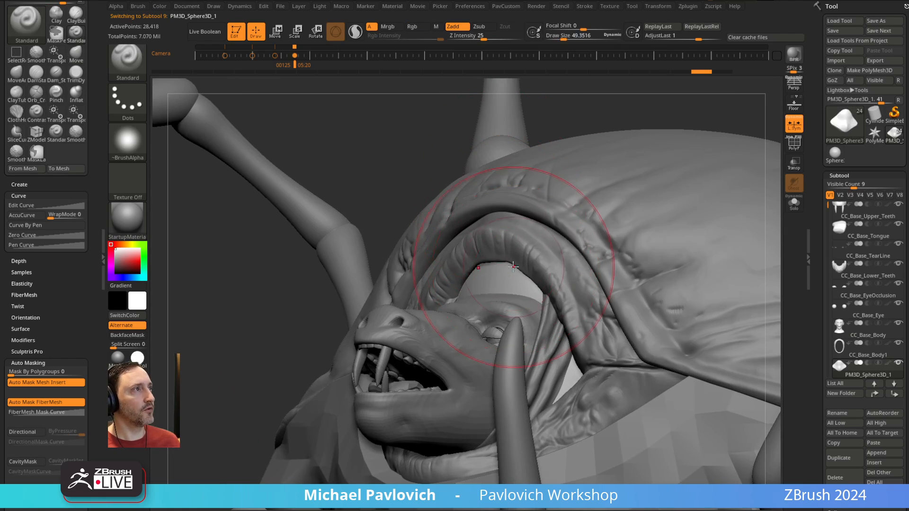
key("b")
key("m")
key("v")
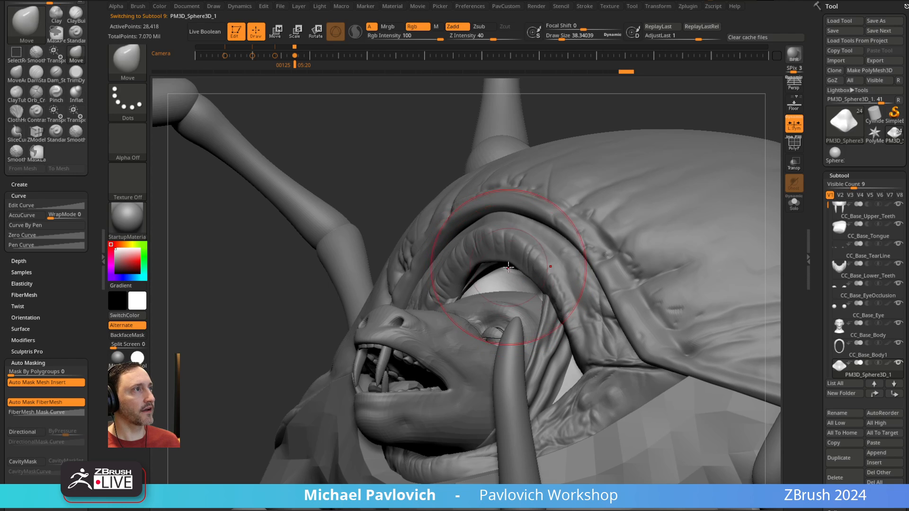
right_click_drag(479, 282, 519, 280)
- Fit the kohBody001 hood rim around the head's forehead with the Move brush at a draw size of about 43.7
left_click(514, 301, "alt")
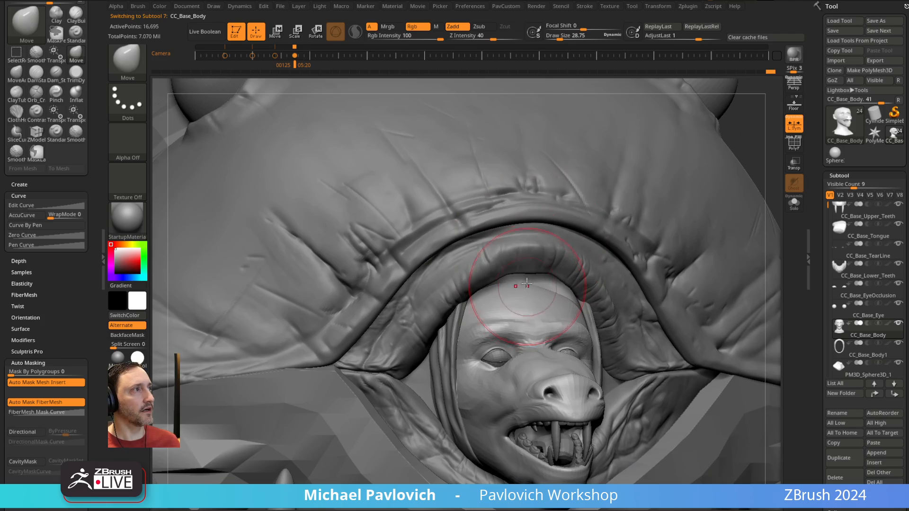
mouse_move(527, 283)
right_mouse_down()
mouse_move(524, 236)
mouse_move(499, 211)
mouse_move(511, 257)
mouse_move(503, 248)
mouse_move(549, 216)
right_mouse_up()
key("w")
key("q")
left_click(539, 207, "alt")
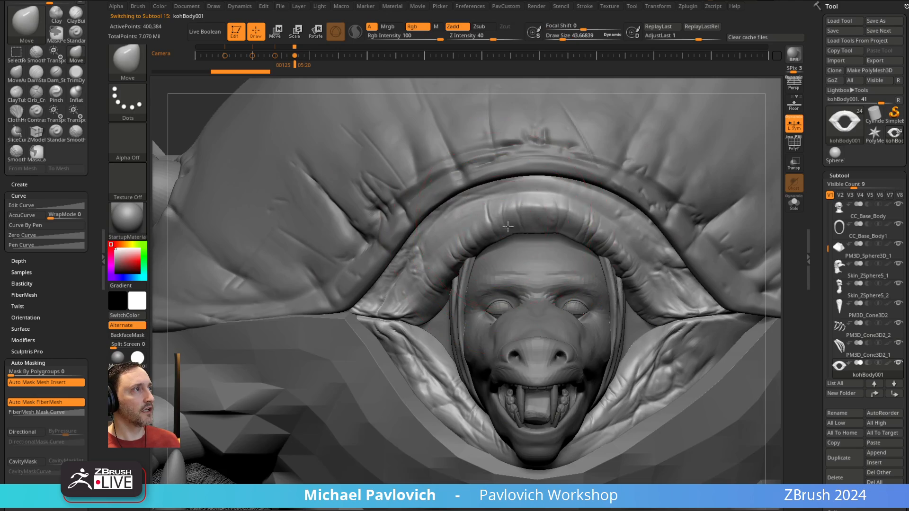
right_click_drag(494, 238, 519, 202)
left_click_drag(493, 247, 488, 241)
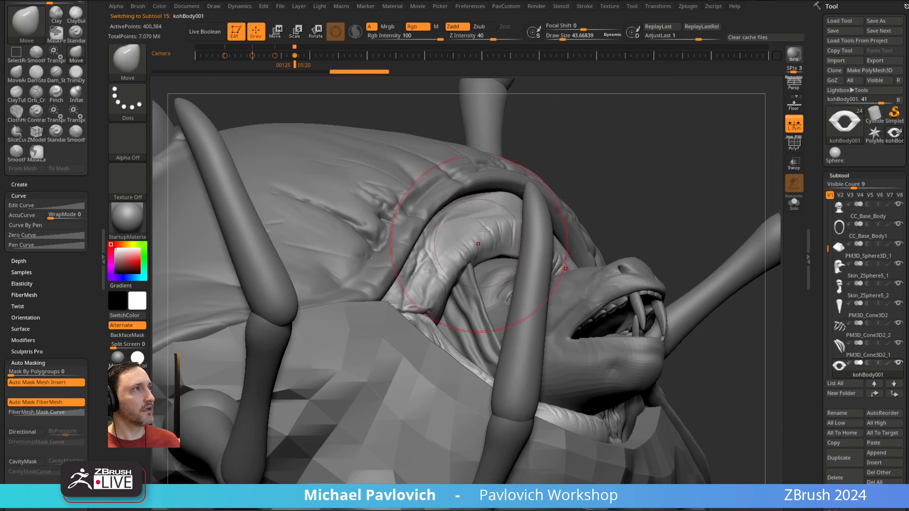
right_click_drag(487, 241, 398, 224)
left_click_drag(487, 247, 483, 237)
mouse_move(488, 231)
right_mouse_down("shift")
mouse_move(495, 219)
mouse_move(543, 219)
mouse_move(513, 225)
right_mouse_up("shift")
- Hide the CC_Base_EyeOcclusion and CC_Base_TearLine subtools, then reselect CC_Base_Body with the Standard brush active
key("b")
key("s")
key("t")
key("s")
left_click_drag(488, 274, 479, 274)
left_click(560, 287, "alt")
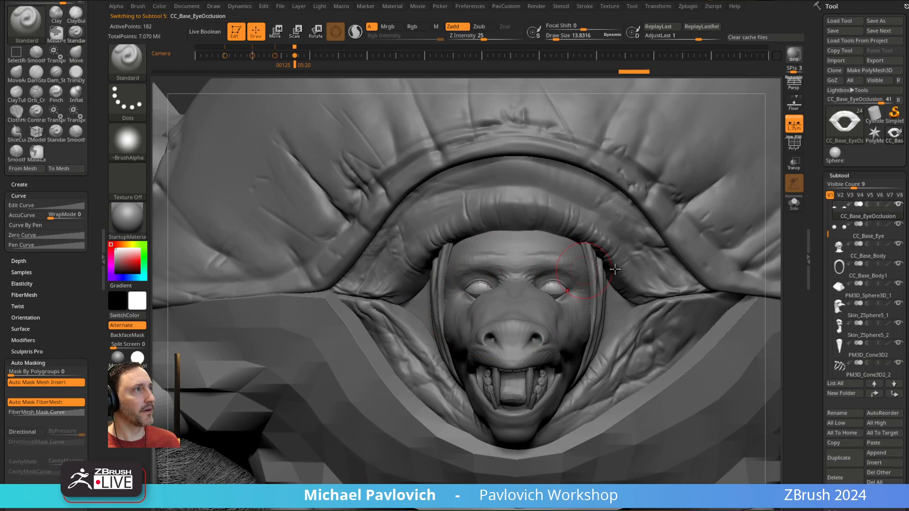
left_click(874, 232)
right_click_drag(572, 236, 615, 239)
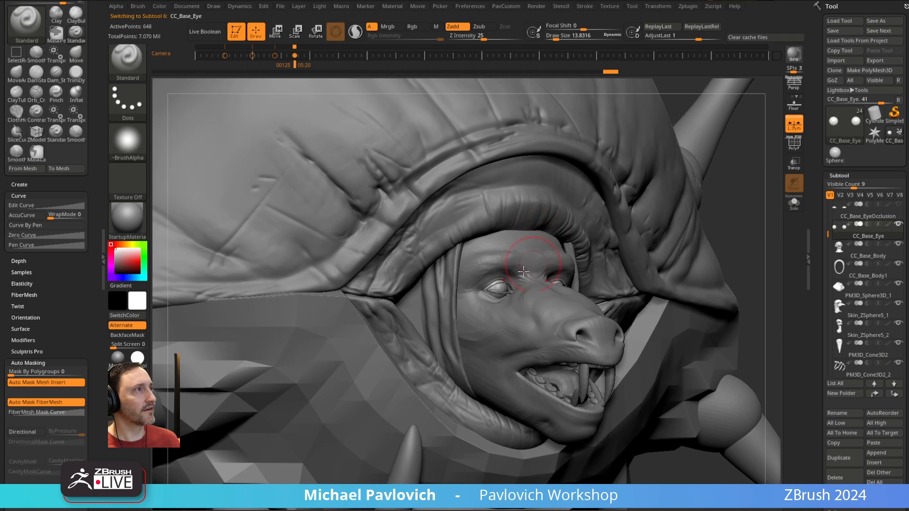
left_click(507, 292, "alt")
right_click_drag(570, 265, 700, 255, "ctrl")
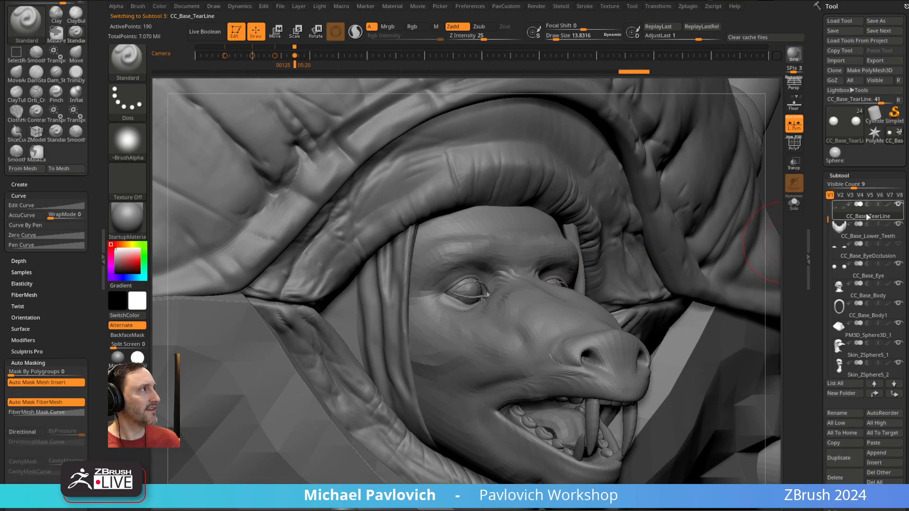
left_click(897, 204)
left_click(586, 296, "alt")
right_click_drag(595, 283, 554, 279, "shift")
right_click_drag(554, 279, 576, 220, "ctrl")
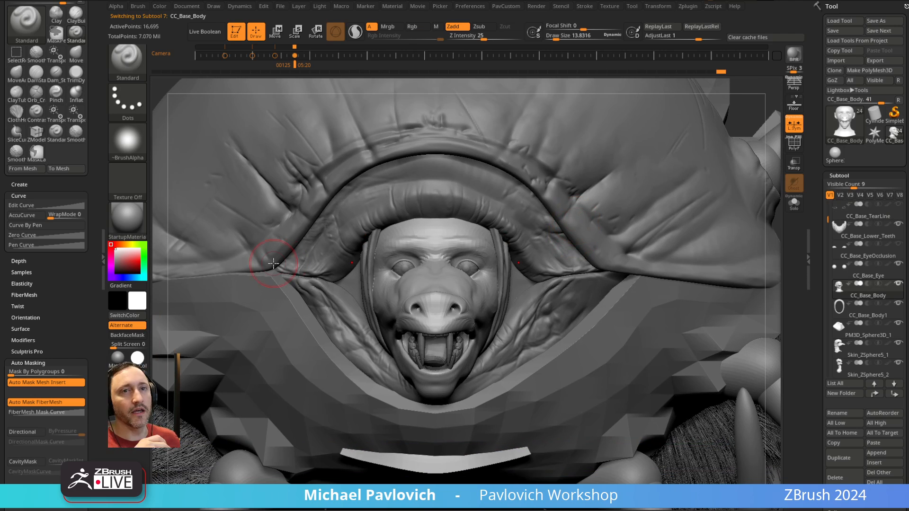
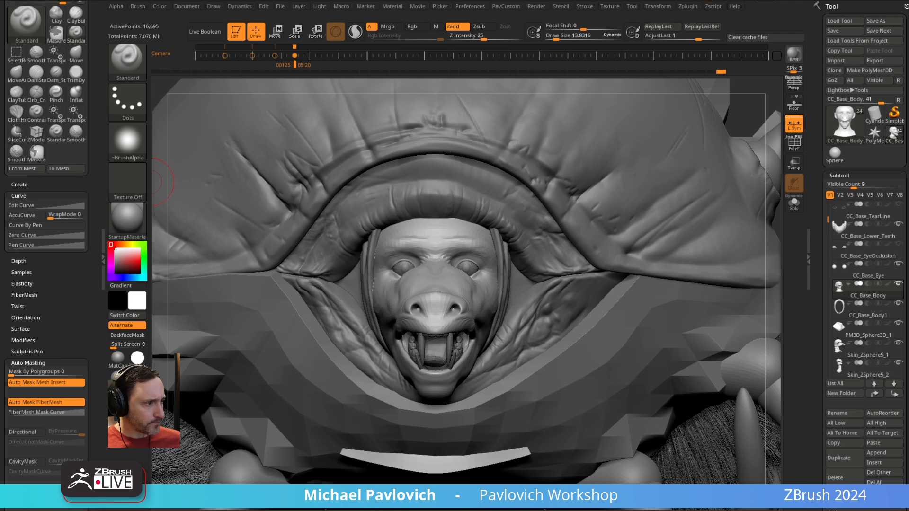
- Switch to the ZBrush Training 2021 Video List spreadsheet in the browser and look across its weekly lesson columns
left_click_drag(544, 91, 449, 13)
left_click_drag(648, 446, 821, 488)
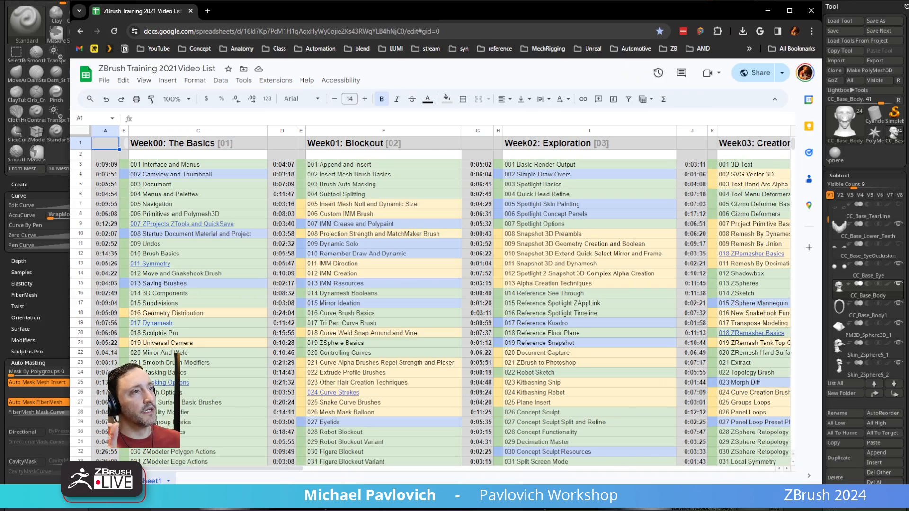
left_click_drag(265, 469, 322, 475)
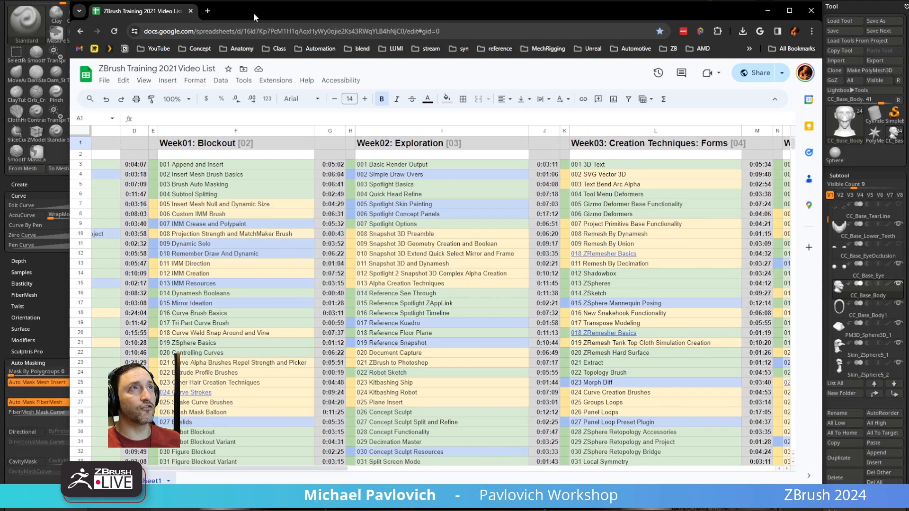
- Switch back to ZBrush and select the kohBody001 hood rim around the head
key("alt+Tab")
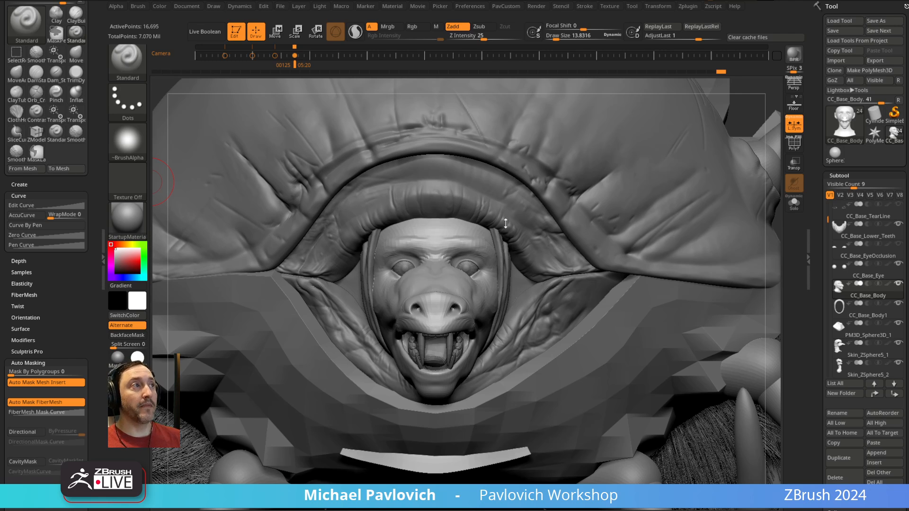
right_click_drag(534, 215, 562, 184)
left_click(473, 193, "alt")
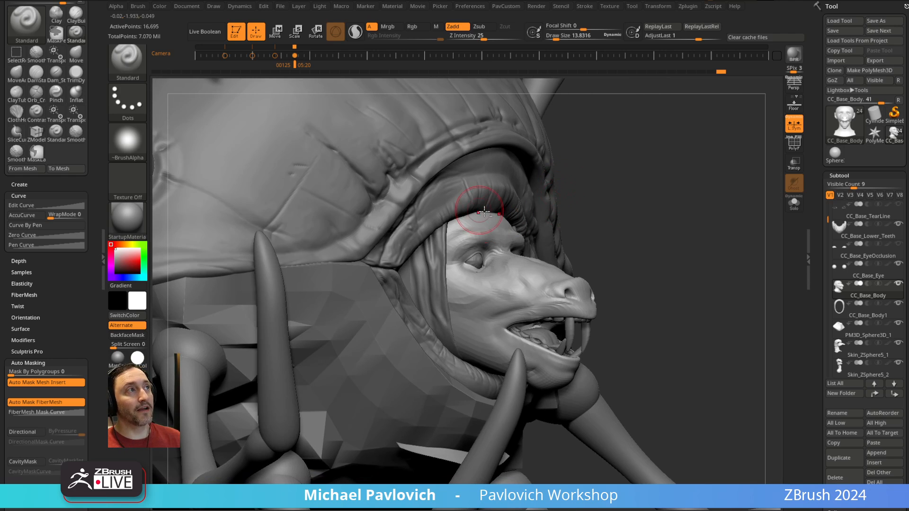
right_click_drag(473, 193, 665, 200)
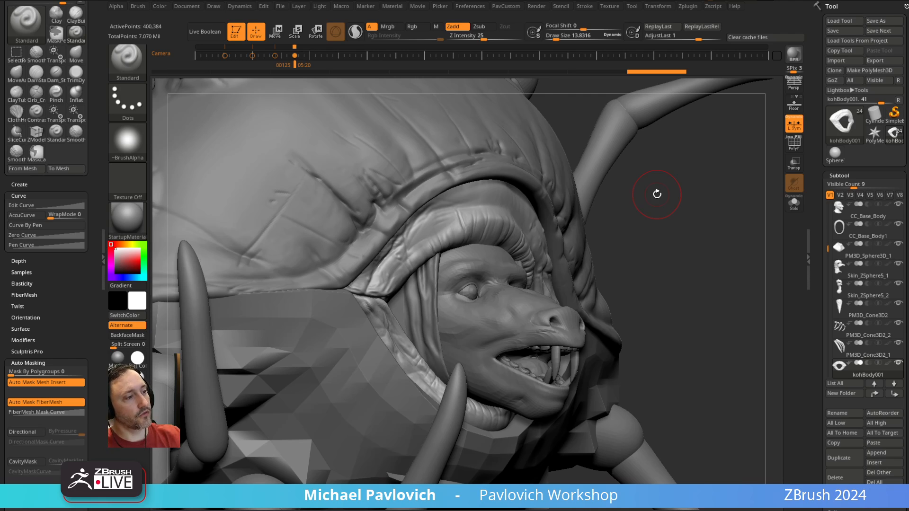
- Switch to the ZBrush Training 2021 Video List spreadsheet, look across the Week02 to Week04 columns, and return to ZBrush
left_click_drag(444, 510, 430, 26)
left_click_drag(239, 481, 285, 480)
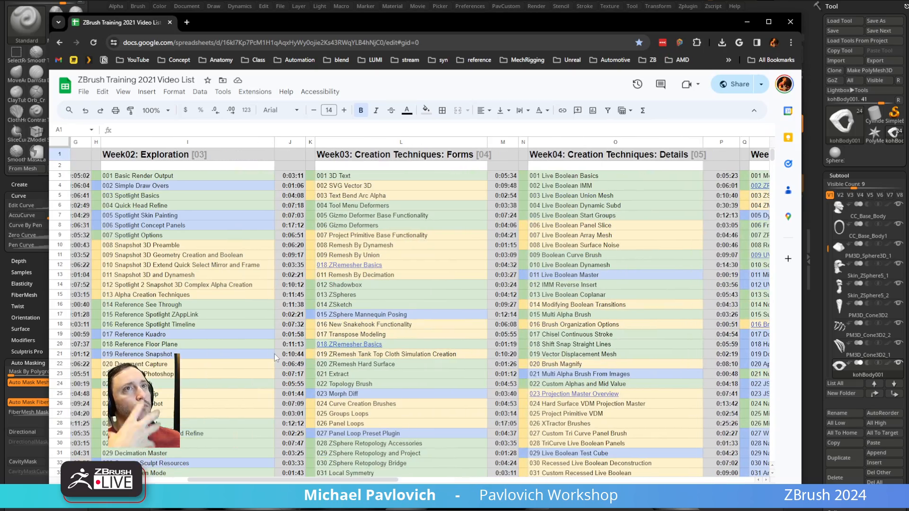
left_click(222, 274)
left_click(549, 255)
left_click(766, 247)
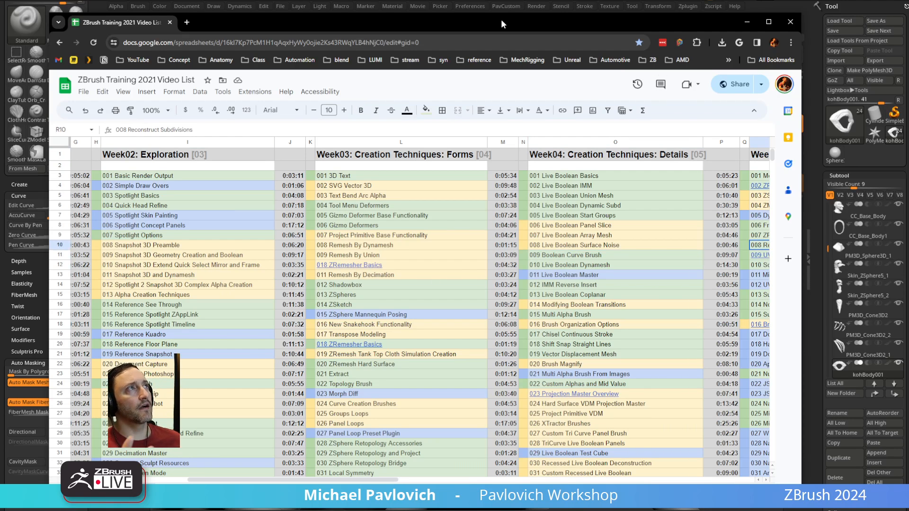
left_click_drag(501, 22, 908, 22)
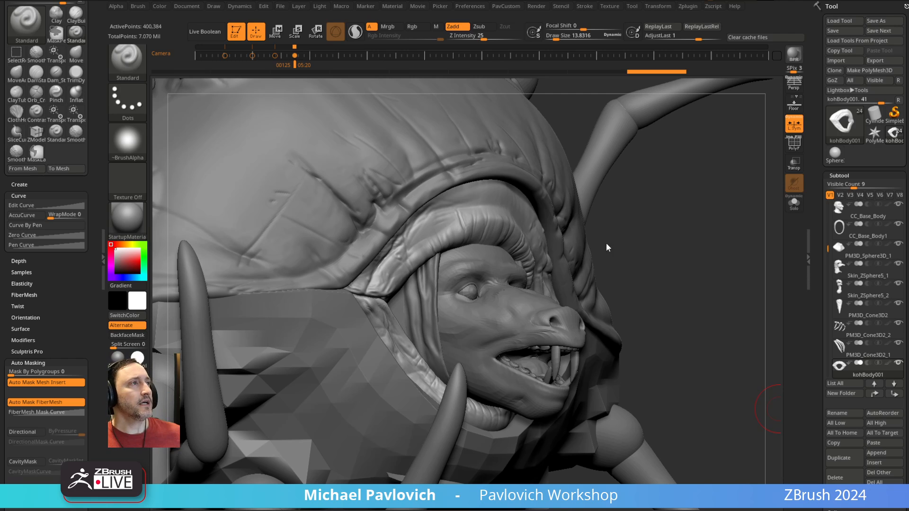
- Isolate the kohBody001 hood rim and lower it to subdivision level 2
left_click_drag(688, 236, 687, 200)
left_click(795, 208)
left_click_drag(688, 199, 690, 225, "alt")
left_click_drag(813, 232, 813, 137)
left_click(839, 359)
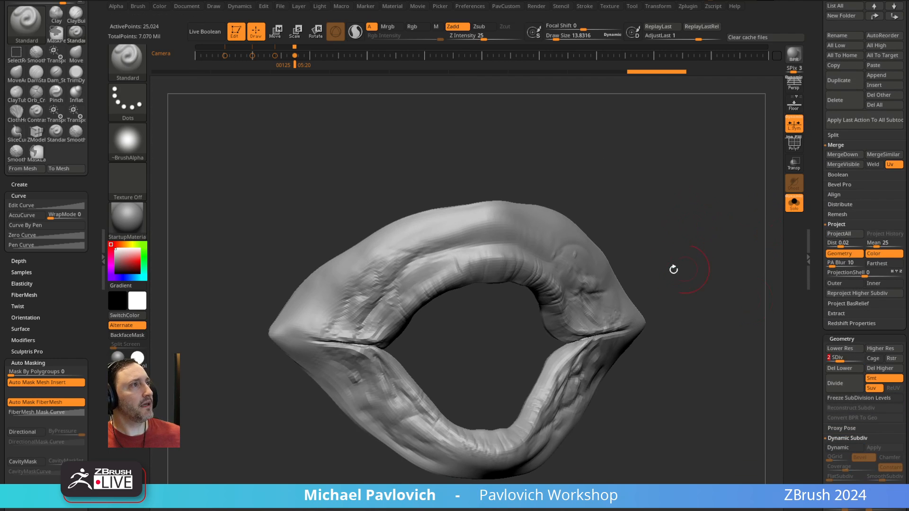
- Carve a broad crease above the rim's rolled upper lip with the Dam_Standard brush at a draw size of about 75.6
left_click_drag(673, 270, 673, 245)
key("b")
key("d")
key("s")
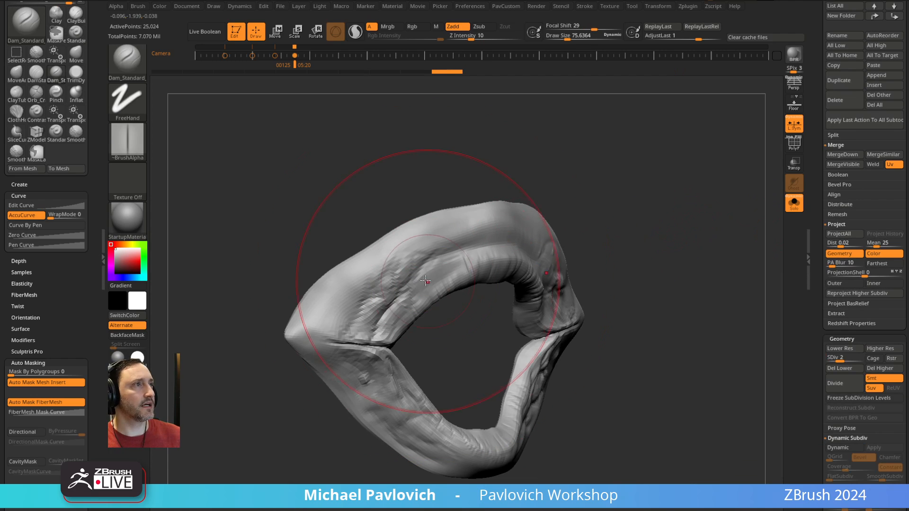
mouse_move(421, 284)
left_mouse_down()
mouse_move(453, 254)
mouse_move(507, 246)
left_mouse_up()
left_click_drag(591, 217, 547, 214)
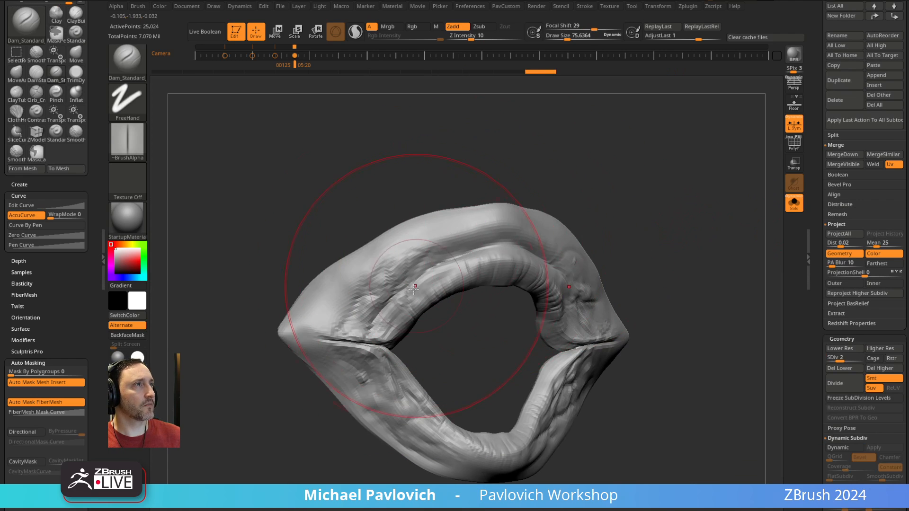
mouse_move(410, 287)
left_mouse_down()
mouse_move(432, 266)
mouse_move(512, 249)
left_mouse_up()
- Deepen the crease at the middle of the rim's upper arch with Dam_Standard at draw sizes of about 49.4 and 46.5
key("bracketleft")
right_click_drag(563, 253, 513, 258)
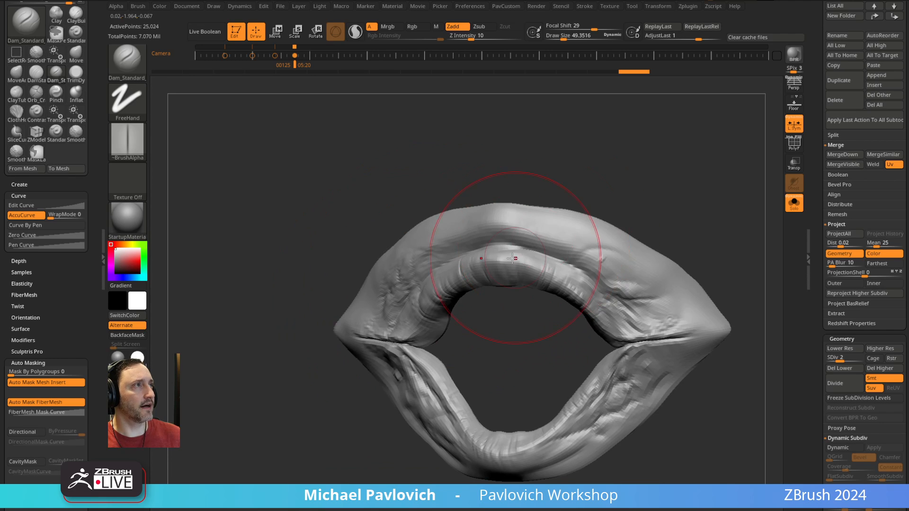
left_click_drag(503, 244, 568, 261)
left_click_drag(643, 223, 611, 224)
left_click_drag(470, 247, 495, 249)
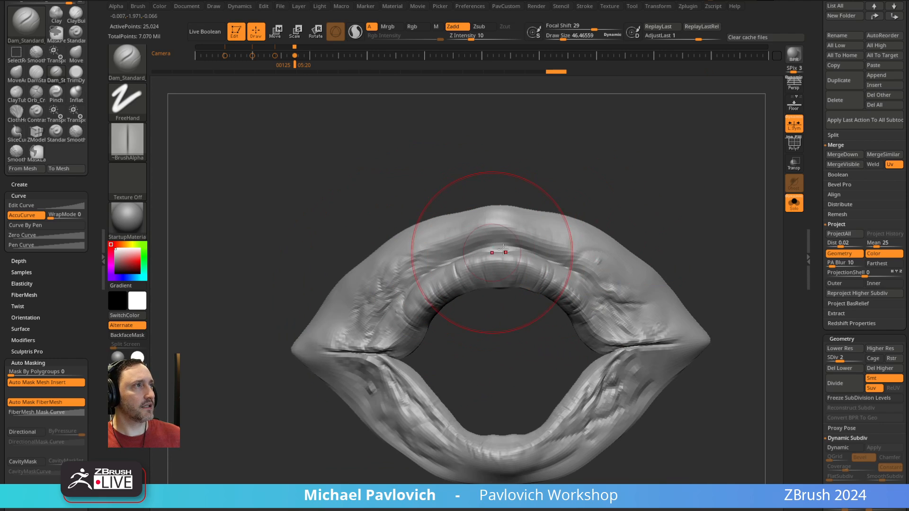
left_click_drag(593, 202, 521, 206)
- Show the other subtools again, raise the hood rim to subdivision level 4, and reduce the draw size to about 22.5
left_click(794, 203)
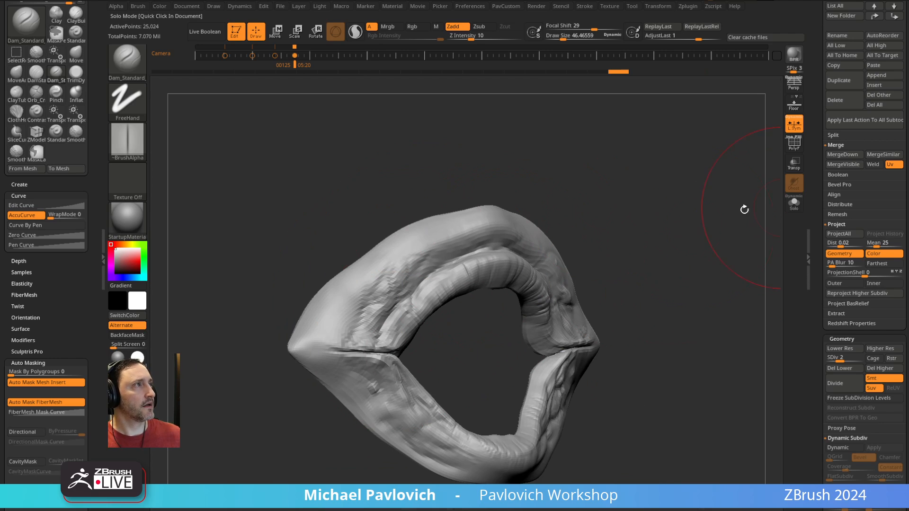
left_click(858, 360)
left_click_drag(690, 264, 659, 275)
mouse_move(659, 274)
right_mouse_down()
mouse_move(669, 273)
mouse_move(618, 236)
mouse_move(568, 224)
mouse_move(564, 259)
right_mouse_up()
key("s")
left_click_drag(560, 262, 556, 262)
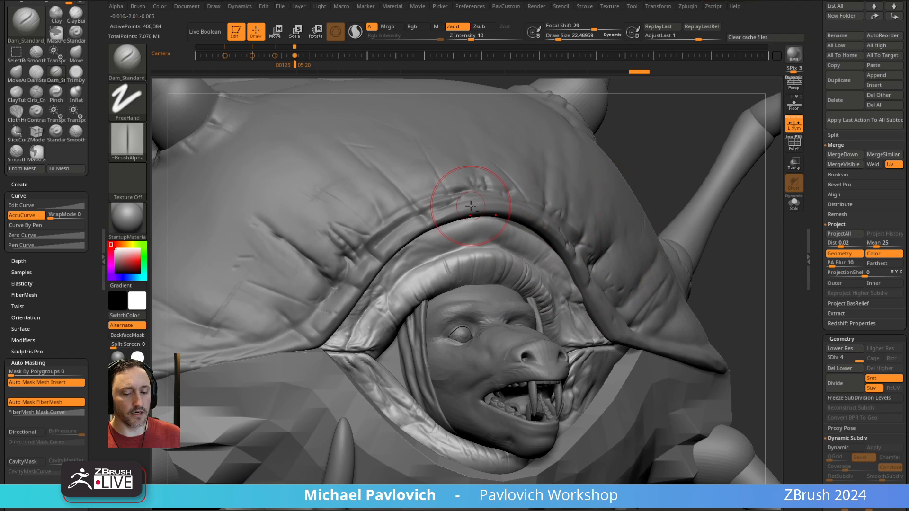
- Carve folds between the shell edge and the rim's rolled lip with Dam_Standard at draw sizes of about 26.6 and 24.5
mouse_move(470, 206)
right_mouse_down()
mouse_move(442, 279)
mouse_move(393, 237)
mouse_move(467, 268)
right_mouse_up()
key("bracketright")
key("bracketright")
key("bracketleft")
key("bracketleft")
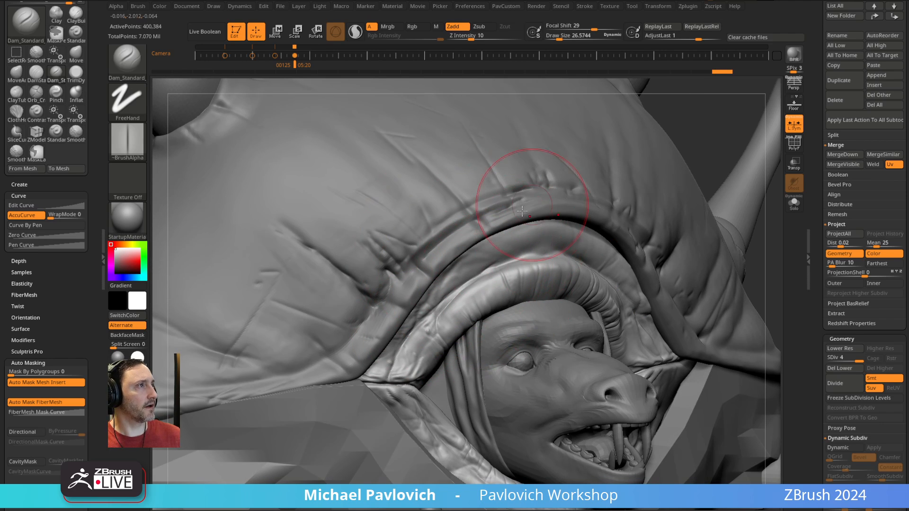
right_click_drag(507, 173, 449, 291)
mouse_move(450, 291)
left_mouse_down()
mouse_move(492, 261)
mouse_move(545, 255)
left_mouse_up()
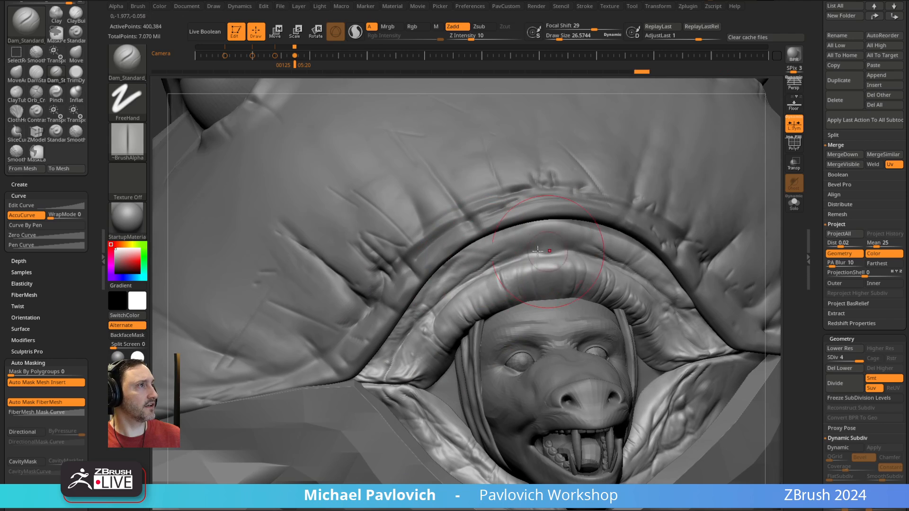
left_click_drag(444, 289, 483, 258)
mouse_move(450, 284)
right_mouse_down()
mouse_move(501, 223)
mouse_move(550, 214)
mouse_move(478, 208)
mouse_move(437, 260)
right_mouse_up()
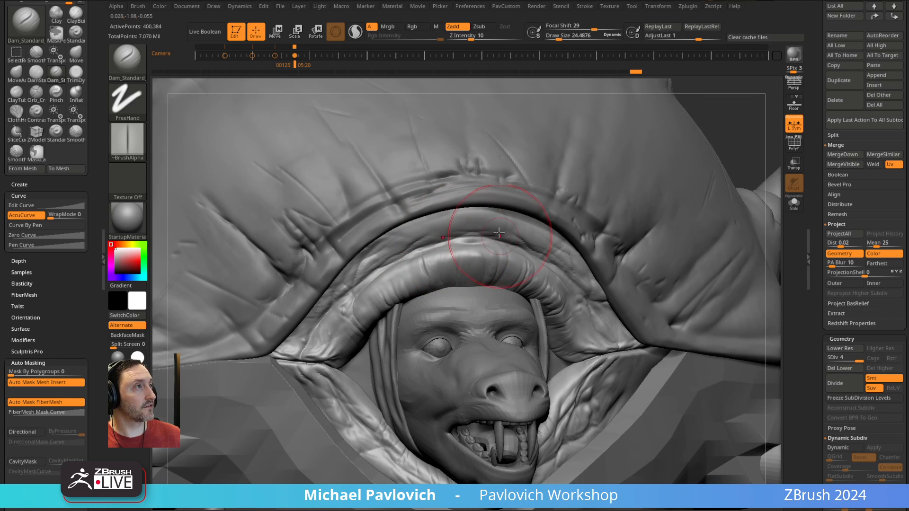
key("ctrl+z")
key("ctrl+shift+z")
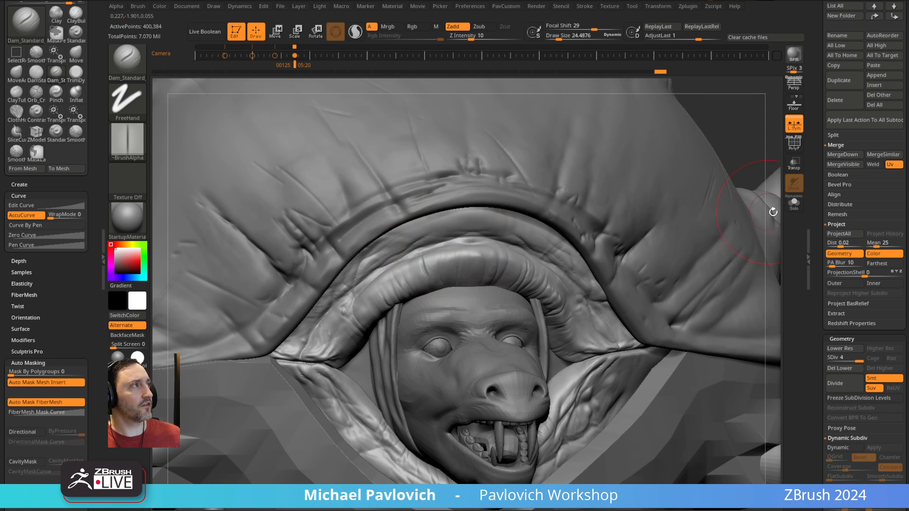
- Isolate the hood rim and cut cross wrinkles into its rolled upper lip with Dam_Standard at a draw size of about 18.8
key("ctrl+shift+s")
right_click_drag(565, 197, 436, 233)
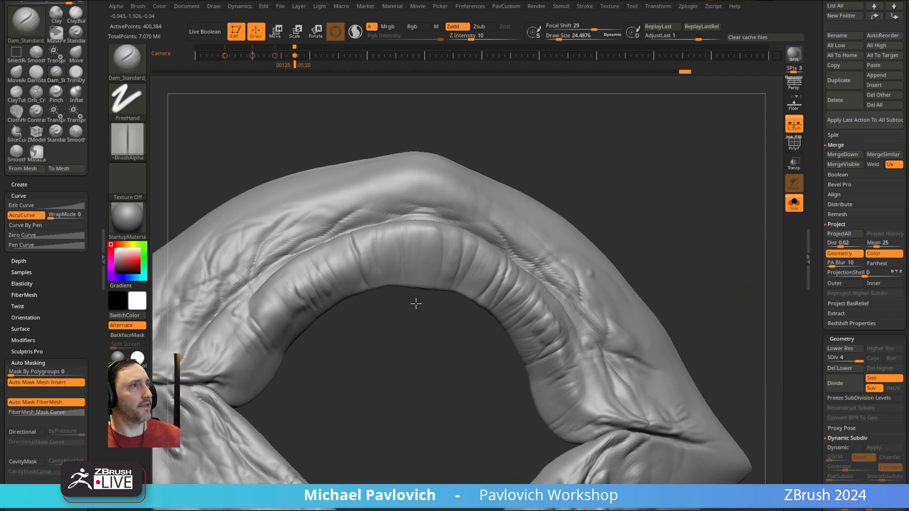
right_click_drag(416, 305, 431, 277)
key("bracketleft")
key("bracketleft")
mouse_move(476, 279)
left_mouse_down()
mouse_move(463, 245)
mouse_move(484, 263)
left_mouse_up()
key("s")
left_click_drag(482, 254, 487, 291)
left_click_drag(537, 247, 547, 290)
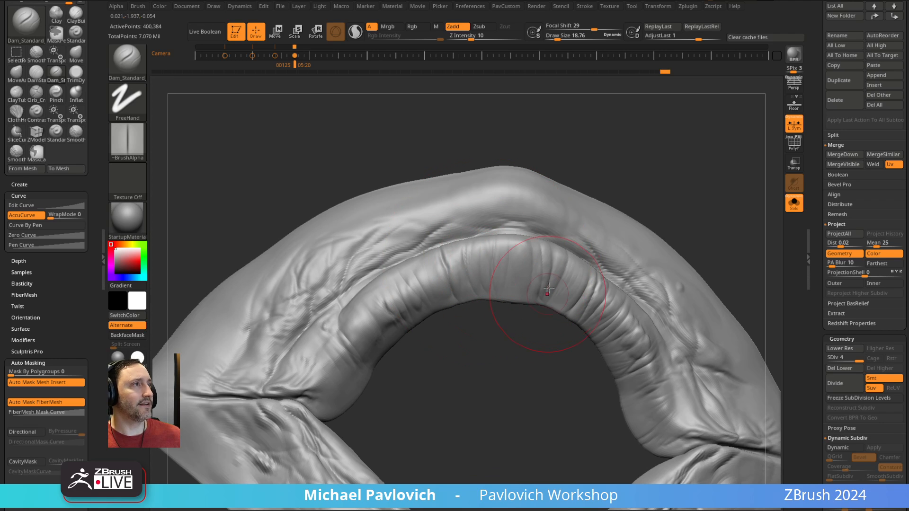
mouse_move(535, 341)
right_mouse_down()
mouse_move(511, 375)
mouse_move(455, 326)
right_mouse_up()
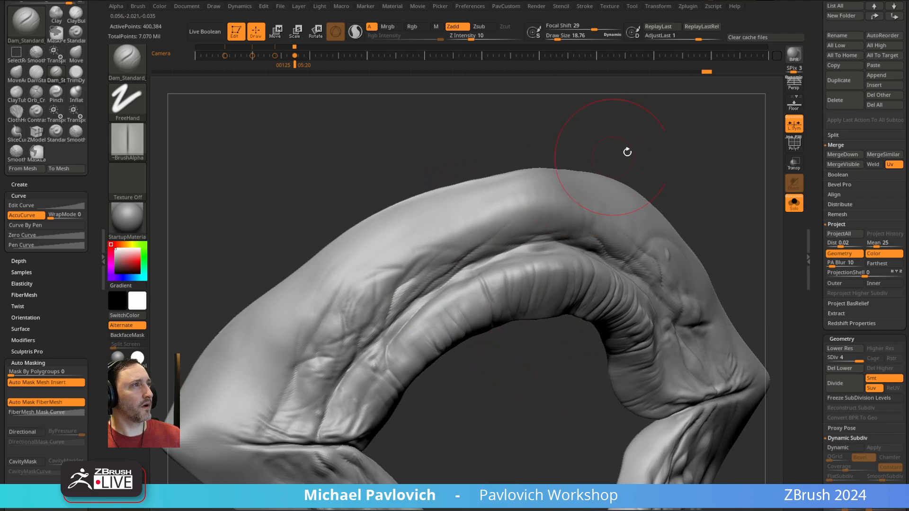
- Carve irregular wrinkles into the band above the rolled lip with Dam_Standard at a draw size of about 18.8
right_click_drag(627, 152, 598, 173)
mouse_move(520, 213)
left_mouse_down()
mouse_move(493, 243)
mouse_move(549, 211)
left_mouse_up()
left_click_drag(496, 246, 538, 230)
mouse_move(624, 176)
right_mouse_down()
mouse_move(603, 197)
mouse_move(611, 195)
right_mouse_up()
mouse_move(495, 258)
left_mouse_down()
mouse_move(472, 267)
mouse_move(540, 260)
left_mouse_up()
right_click_drag(637, 184, 617, 202)
left_click_drag(501, 256, 481, 251)
mouse_move(481, 252)
left_mouse_down()
mouse_move(490, 243)
mouse_move(420, 262)
left_mouse_up()
right_click_drag(572, 201, 560, 189)
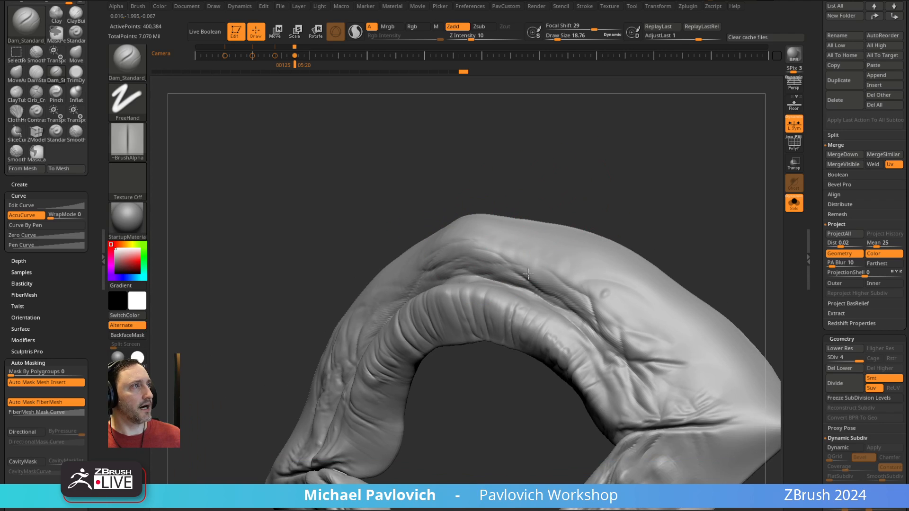
- Add fine raised detail to the wrinkled band above the rolled lip with the Standard brush at a draw size of about 4.6
mouse_move(635, 208)
right_mouse_down()
mouse_move(625, 228)
mouse_move(587, 211)
right_mouse_up()
key("1")
key("s")
left_click_drag(509, 261, 492, 261)
mouse_move(562, 228)
right_mouse_down()
mouse_move(543, 220)
mouse_move(501, 270)
right_mouse_up()
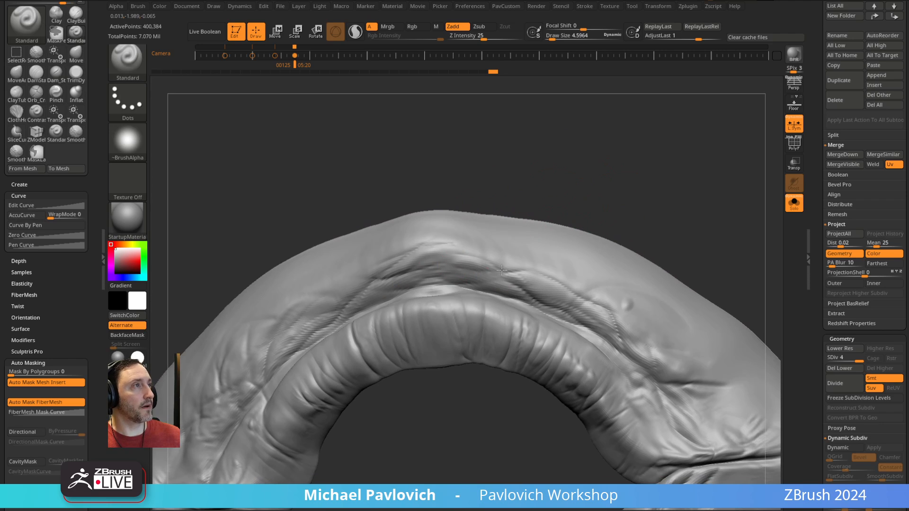
mouse_move(579, 191)
right_mouse_down()
mouse_move(637, 158)
mouse_move(588, 170)
right_mouse_up()
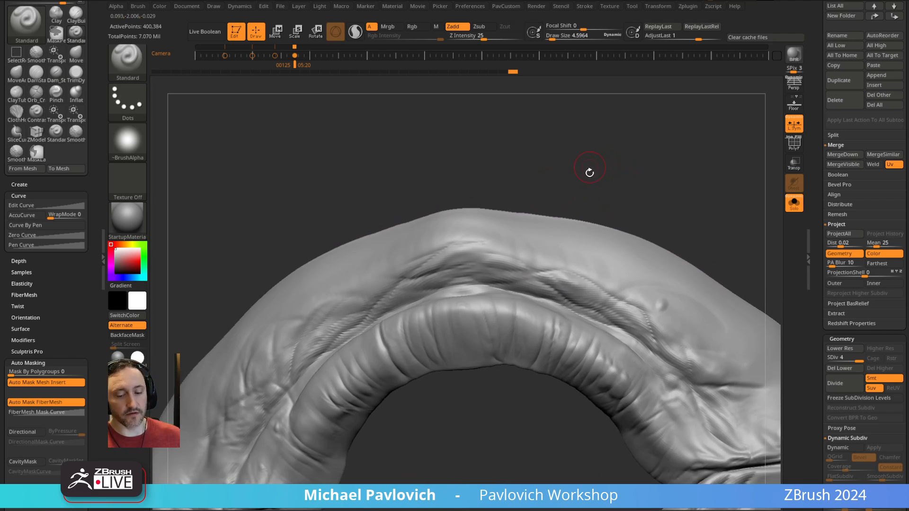
- Build up small fleshy folds along the rim's wrinkled upper band with the Clay brush at a draw size of about 4.6
key("b")
key("c")
key("l")
right_click_drag(619, 257, 399, 301)
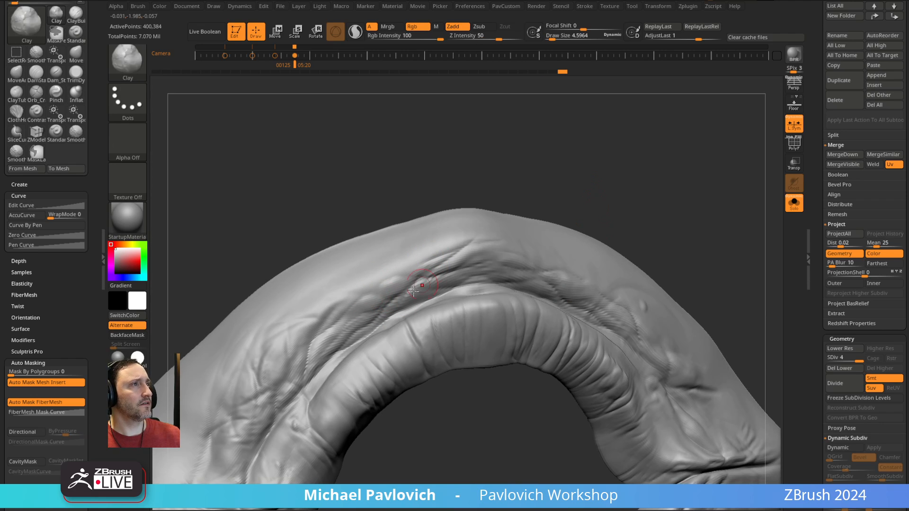
right_click_drag(624, 205, 472, 263)
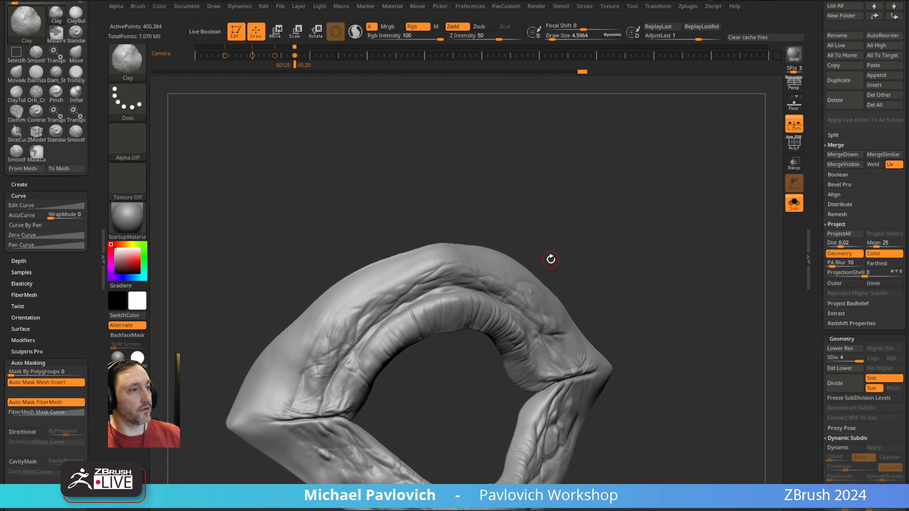
- Show all subtools and fit the hood rim around the head with the Move brush at draw sizes from about 46.5 to 24.5
left_click(794, 202)
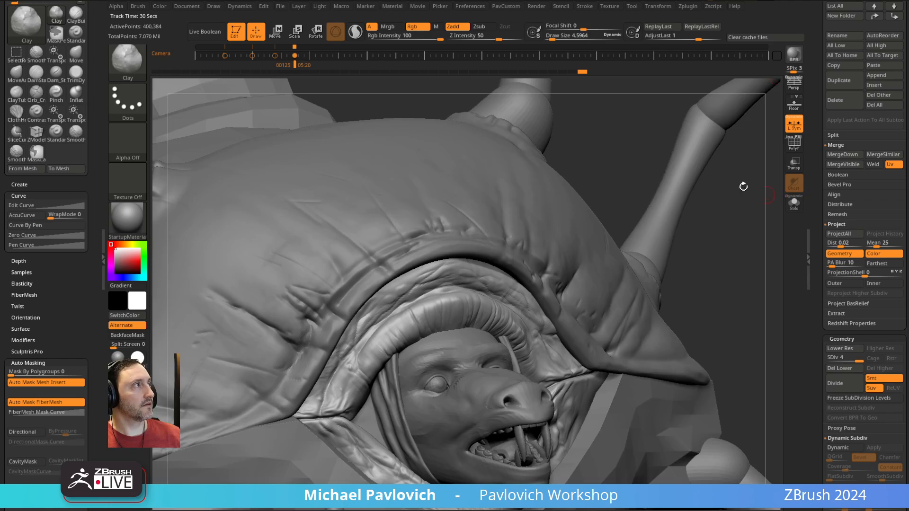
left_click_drag(593, 169, 473, 225)
mouse_move(472, 223)
right_mouse_down()
mouse_move(448, 336)
mouse_move(440, 311)
mouse_move(426, 308)
right_mouse_up()
key("b")
key("m")
key("v")
key("s")
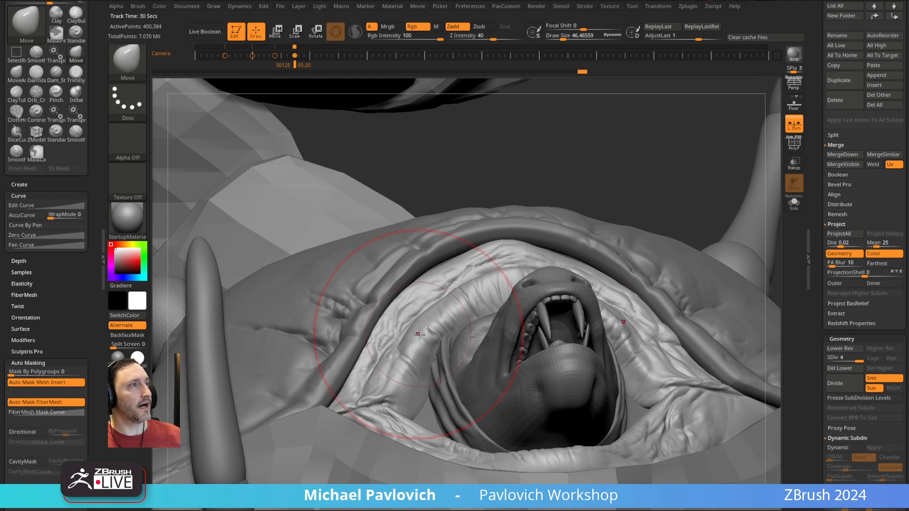
mouse_move(415, 340)
left_mouse_down()
mouse_move(424, 337)
mouse_move(415, 337)
left_mouse_up()
right_click_drag(415, 338, 490, 256)
left_click_drag(489, 256, 473, 280)
right_click_drag(591, 255, 531, 248)
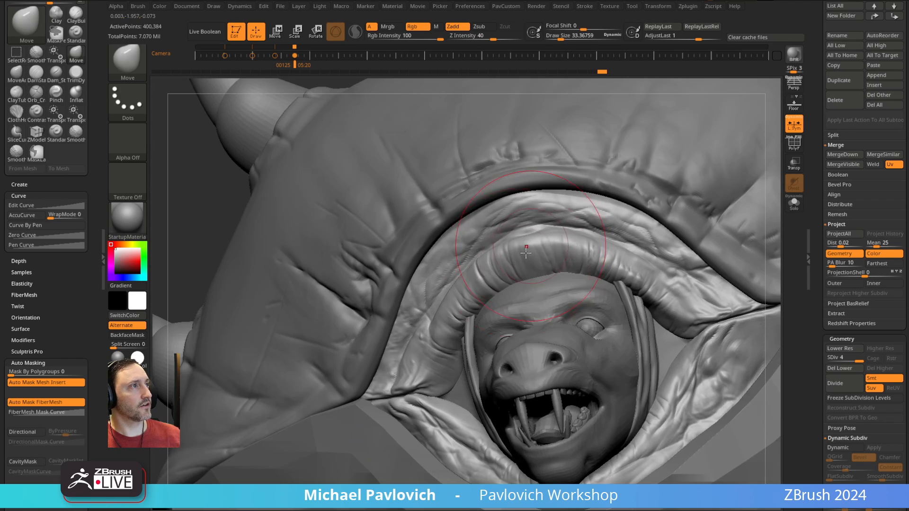
right_click_drag(423, 334, 445, 369, "shift")
left_click_drag(437, 381, 433, 354)
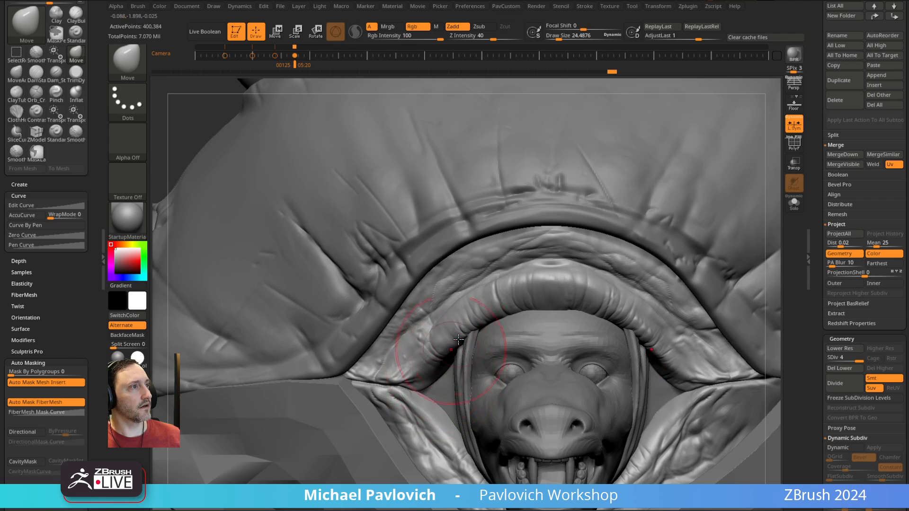
- Select the CC_Base_Body head and make Dam_Standard the active brush
mouse_move(432, 312)
right_mouse_down("alt")
mouse_move(380, 274)
mouse_move(462, 304)
mouse_move(468, 265)
mouse_move(518, 248)
mouse_move(531, 230)
mouse_move(772, 151)
right_mouse_up("alt")
key("b")
key("s")
key("t")
left_click(462, 304, "alt")
key("b")
key("d")
key("s")
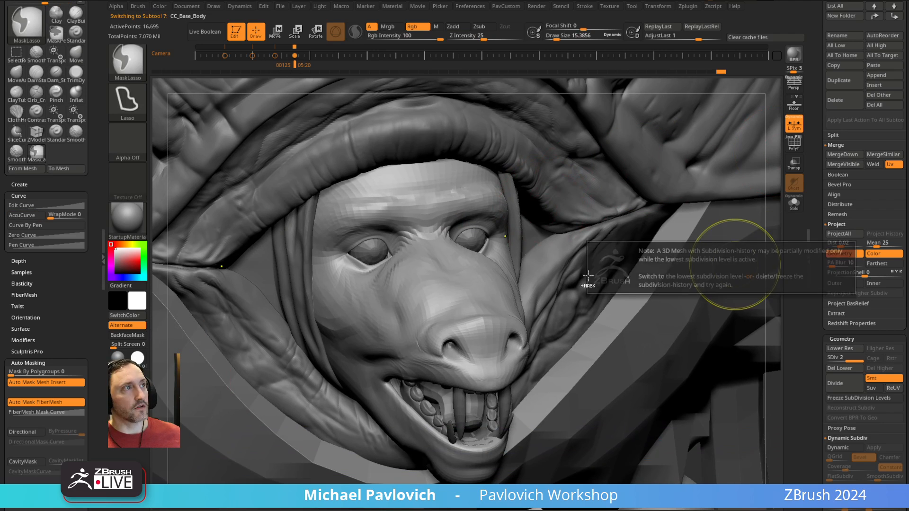
- Subdivide the CC_Base_Body head to level 3 and show only its face skin, hiding the eyelashes
right_click_drag(776, 244, 724, 233)
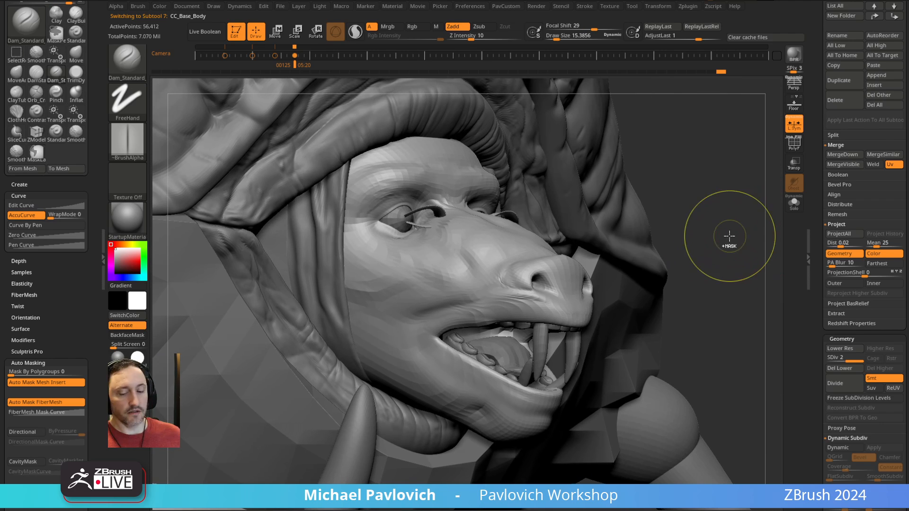
key("ctrl+d")
left_click(479, 272, "ctrl+shift")
mouse_move(532, 194)
right_mouse_down("alt")
mouse_move(585, 224)
mouse_move(490, 256)
mouse_move(536, 252)
right_mouse_up("alt")
- Carve creases below the inner eye corners onto the upper muzzle with Dam_Standard at a draw size of about 18.8
key("b")
key("d")
key("s")
key("2")
mouse_move(401, 235)
right_mouse_down()
mouse_move(371, 293)
mouse_move(455, 266)
mouse_move(385, 221)
mouse_move(464, 270)
mouse_move(467, 284)
mouse_move(486, 269)
mouse_move(463, 239)
right_mouse_up()
key("bracketleft")
key("bracketleft")
mouse_move(488, 269)
right_mouse_down()
mouse_move(473, 243)
mouse_move(382, 296)
right_mouse_up()
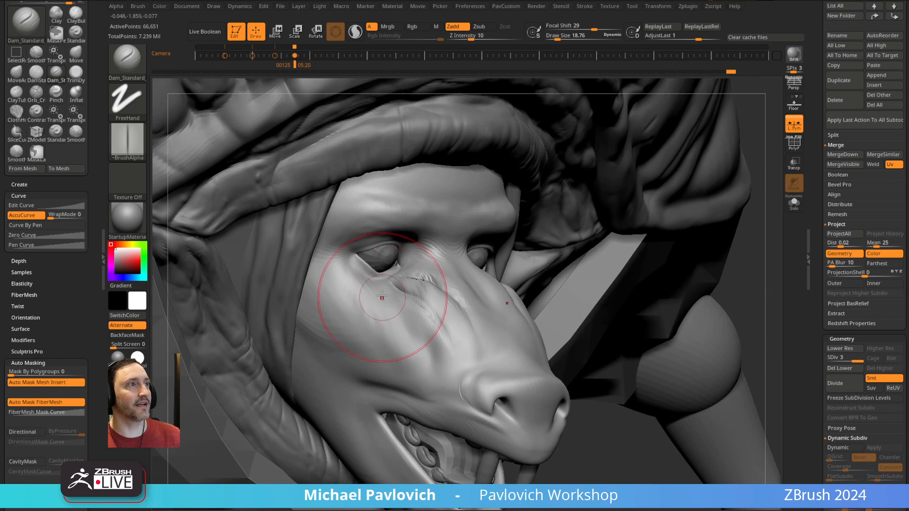
- Extend the Dam_Standard grooves down both sides of the muzzle toward the nostrils
mouse_move(446, 268)
right_mouse_down()
mouse_move(382, 248)
mouse_move(386, 259)
right_mouse_up()
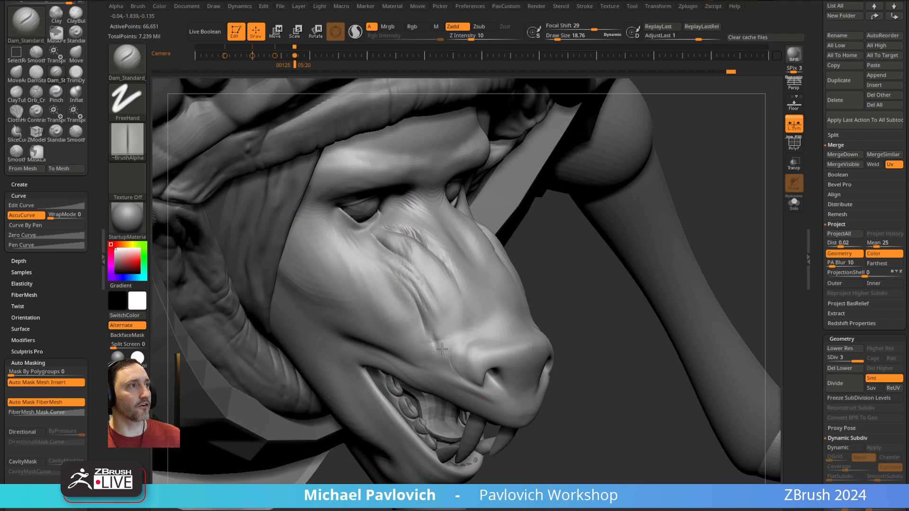
mouse_move(442, 349)
right_mouse_down()
mouse_move(454, 213)
mouse_move(479, 284)
mouse_move(459, 251)
mouse_move(474, 321)
right_mouse_up()
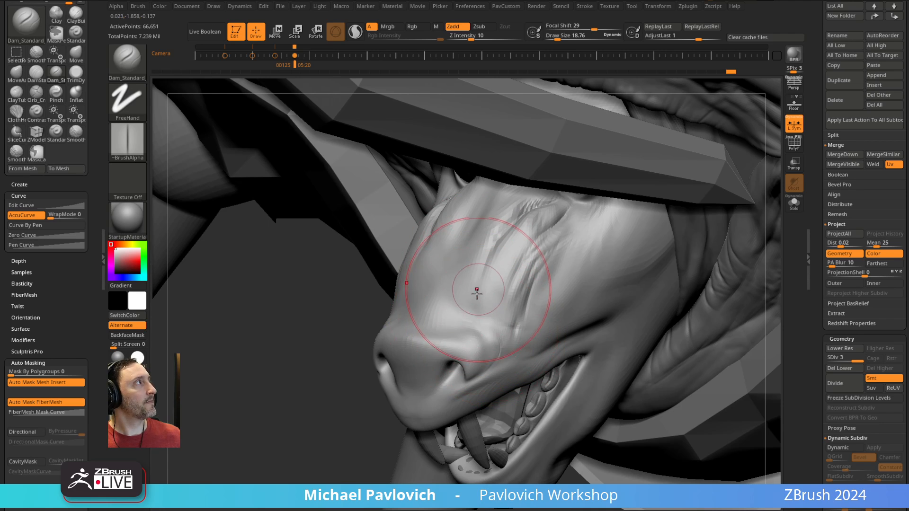
mouse_move(417, 346)
right_mouse_down()
mouse_move(463, 331)
mouse_move(515, 343)
right_mouse_up()
right_click_drag(493, 297, 438, 314)
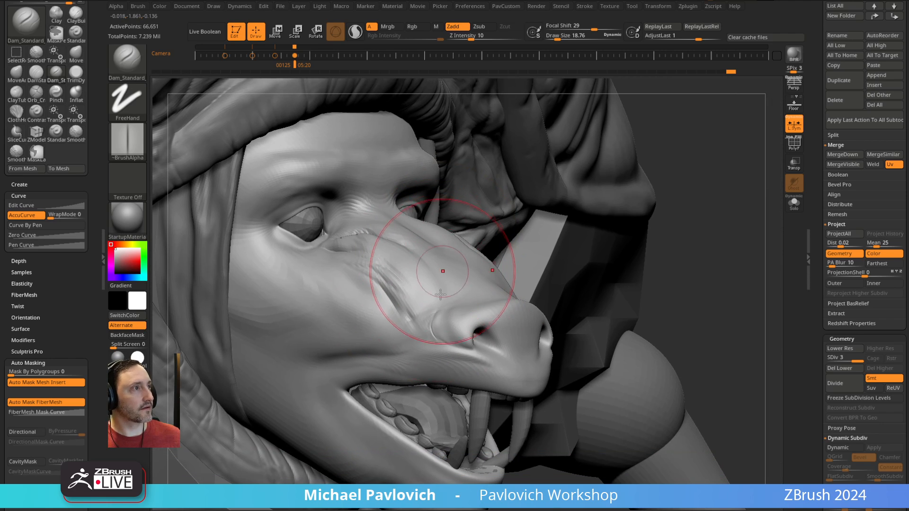
- Inspect the face mesh's polygon flow with the wireframe overlay around the muzzle and eyes, and hide the overlay
key("shift")
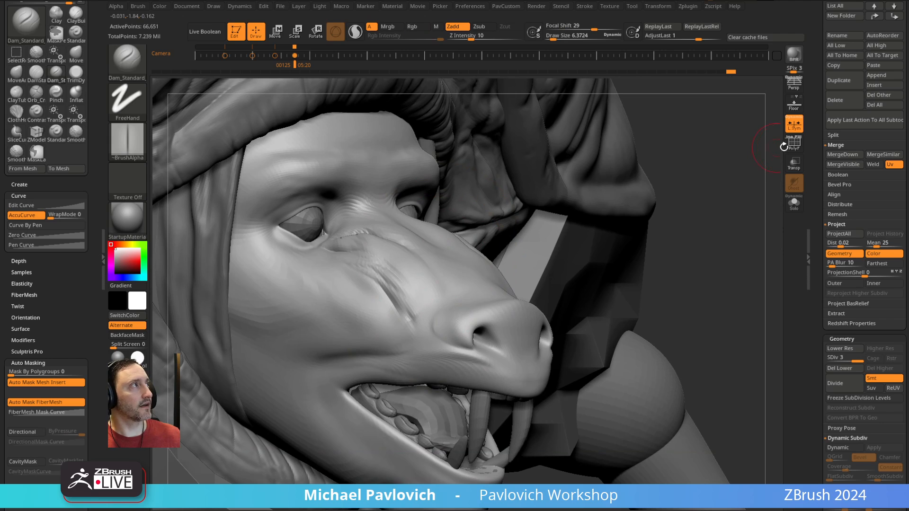
left_click(790, 145)
right_click_drag(739, 188, 545, 292)
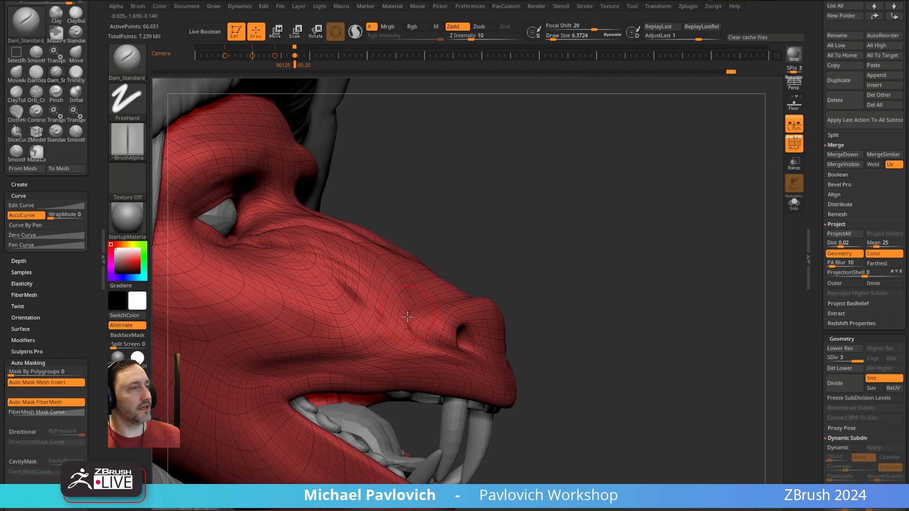
right_click_drag(461, 320, 468, 304)
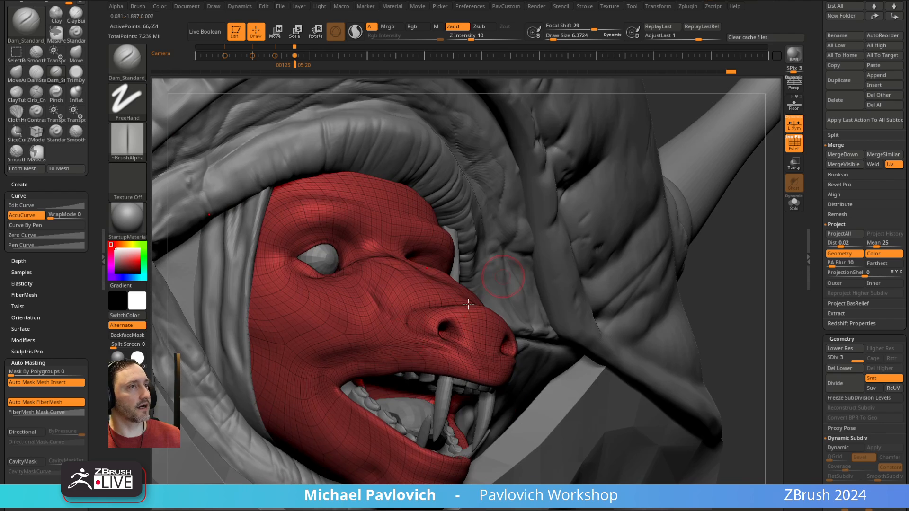
right_click_drag(410, 349, 428, 295)
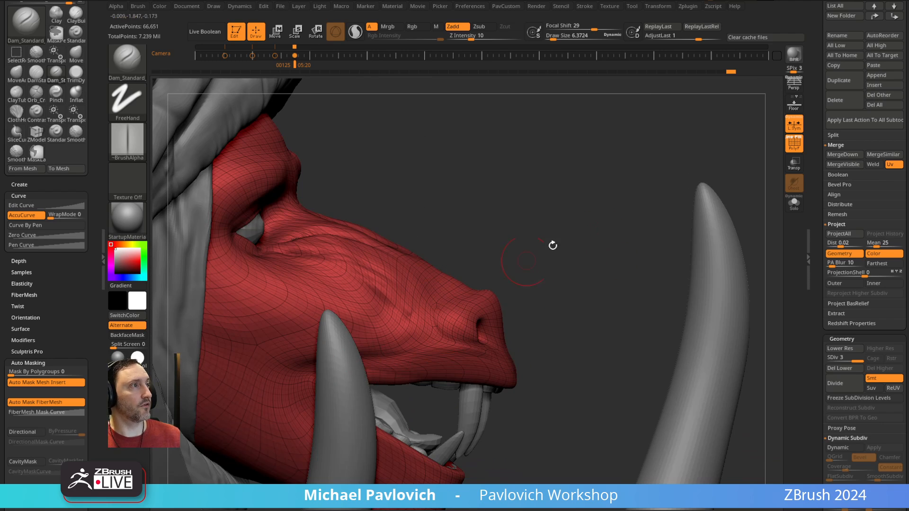
right_click_drag(552, 245, 672, 192)
left_click(789, 143)
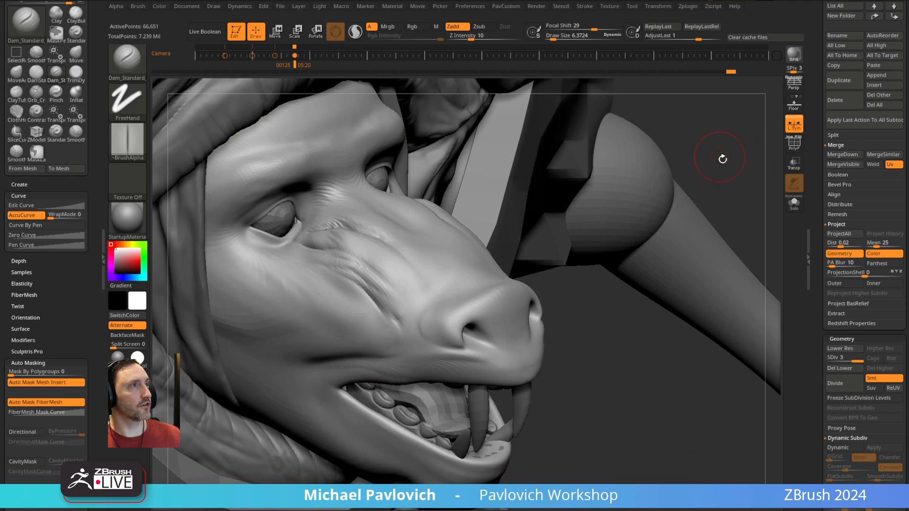
- Build up the outer nostril wing on the muzzle with ClayTubes at a draw size of 5.44
mouse_move(722, 155)
right_mouse_down()
mouse_move(669, 170)
mouse_move(669, 150)
mouse_move(502, 248)
mouse_move(478, 290)
mouse_move(442, 307)
mouse_move(438, 322)
right_mouse_up()
key("m")
mouse_move(531, 280)
right_mouse_down()
mouse_move(529, 245)
mouse_move(521, 245)
right_mouse_up()
key("b")
key("c")
key("t")
key("s")
left_click_drag(453, 330, 453, 342)
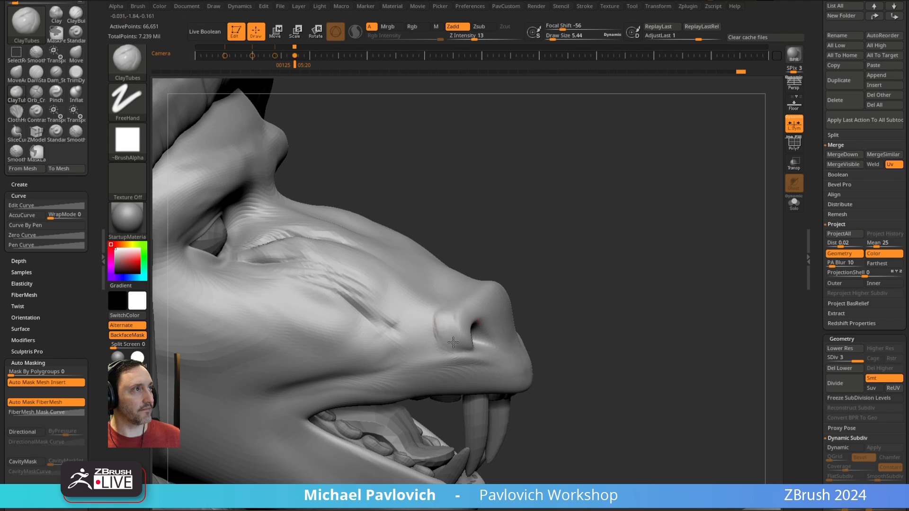
right_click_drag(545, 264, 538, 254)
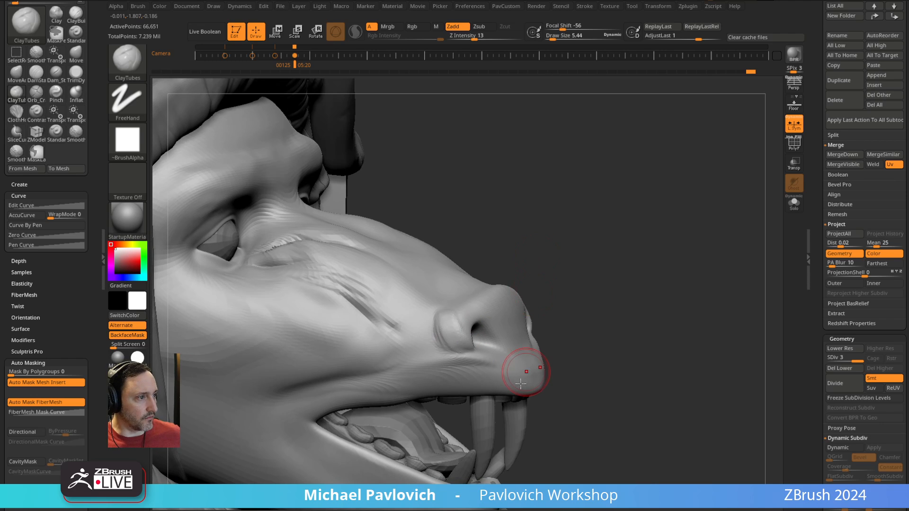
- Switch to the browser and review the ArtStation portfolio's All, ZBrush What's New, Reallusion Character Creator and Livestreams albums
key("alt+Tab")
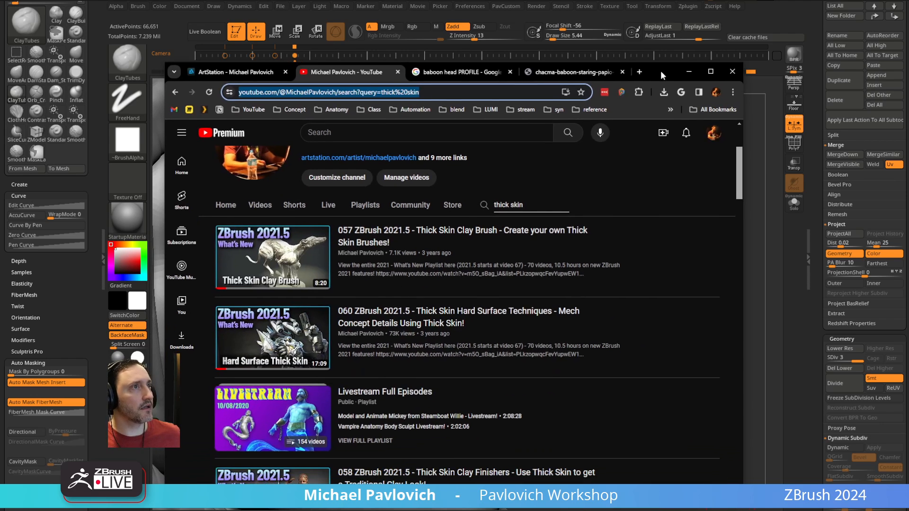
left_click(255, 71)
scroll(186, 215, "up", 1)
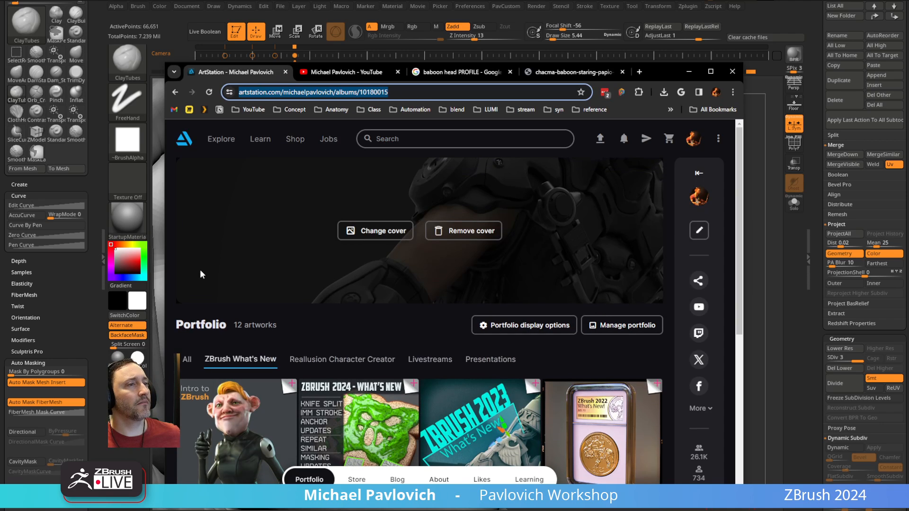
left_click(187, 359)
scroll(198, 347, "down", 4)
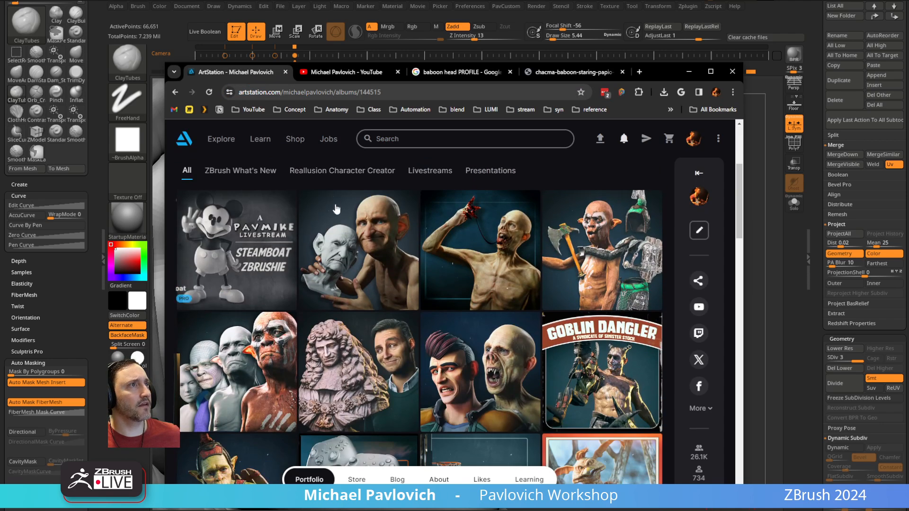
left_click(246, 175)
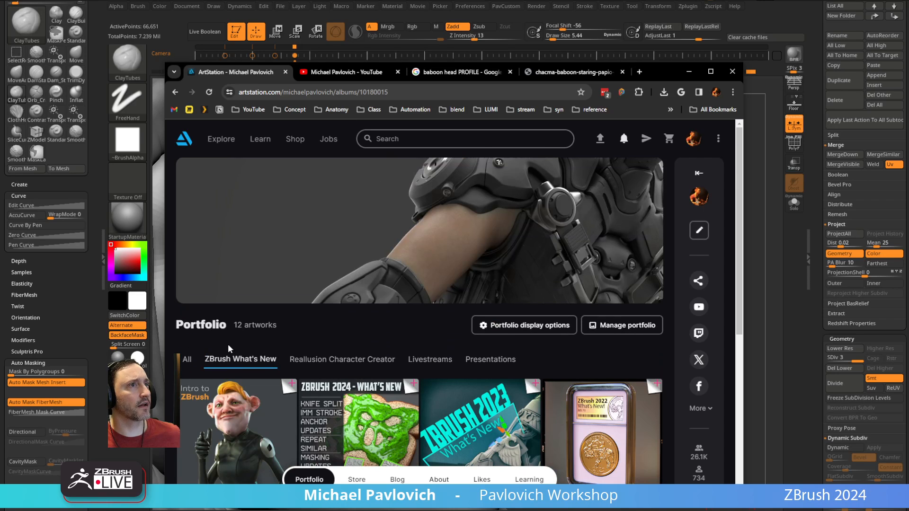
left_click(360, 365)
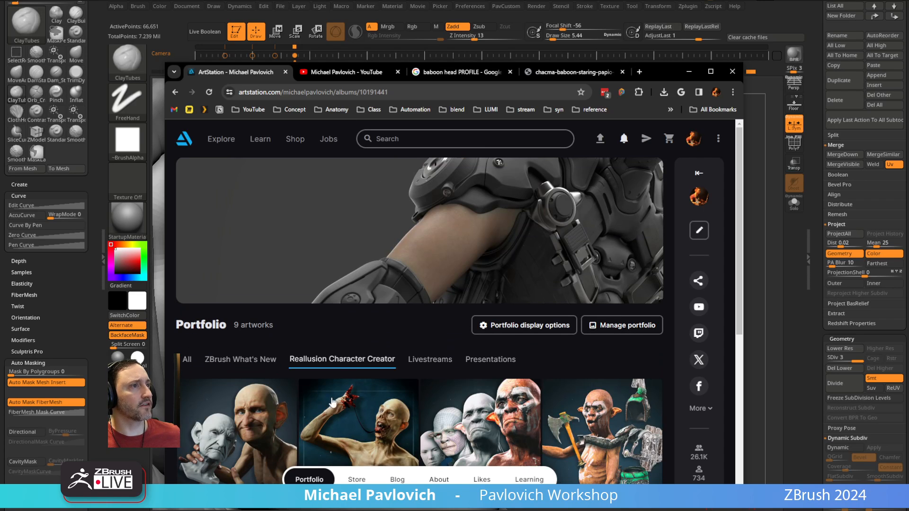
left_click(424, 365)
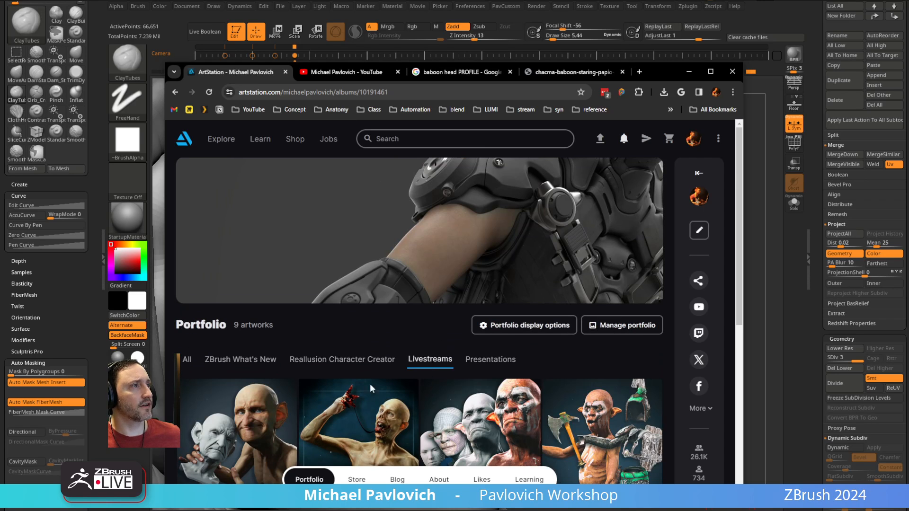
left_click(193, 360)
left_click(354, 93)
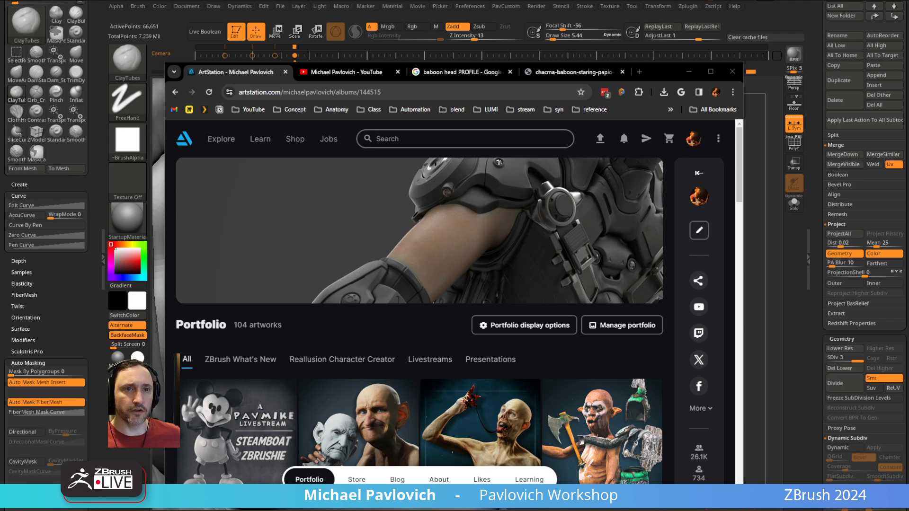
- Browse the artist's YouTube channel home page and its playlists, and move the browser aside to return to ZBrush
left_click(348, 71)
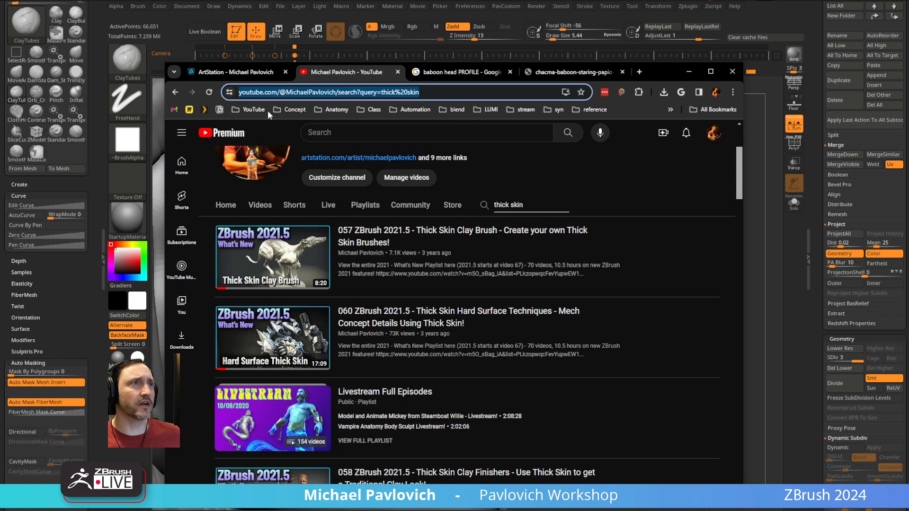
left_click(226, 205)
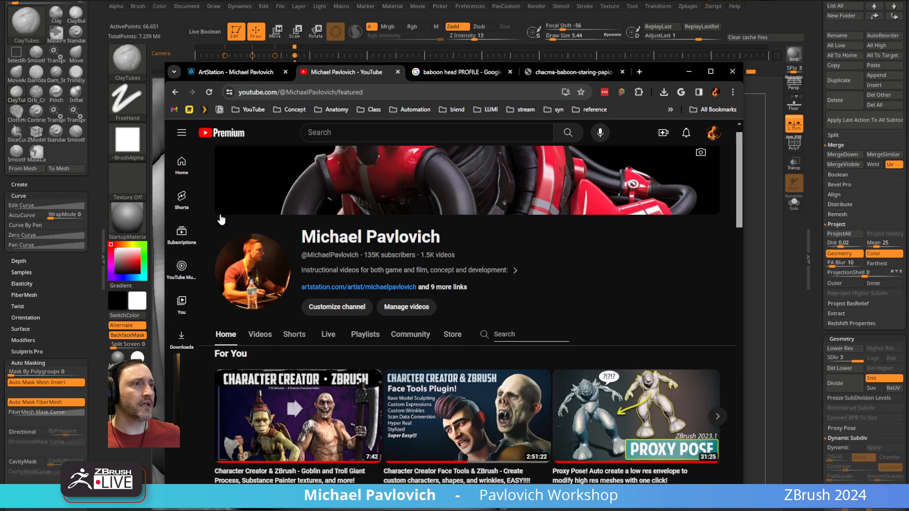
scroll(220, 219, "down", 5)
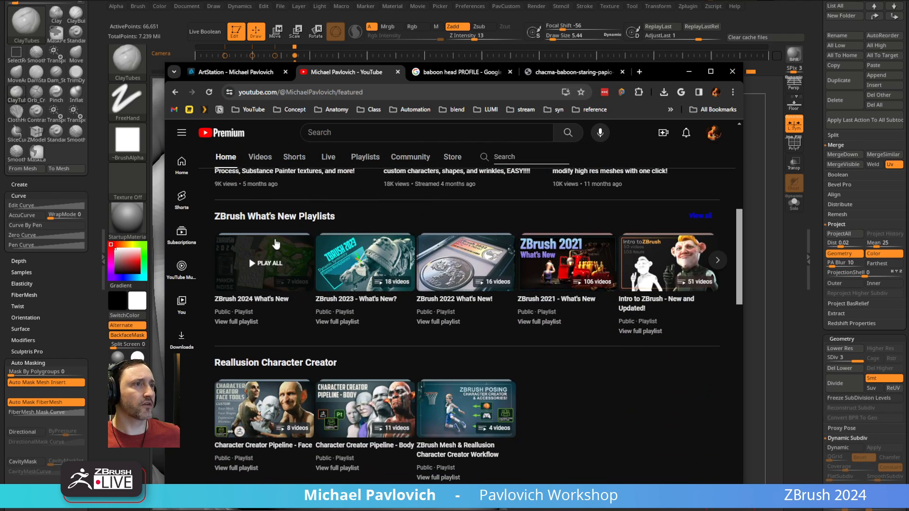
scroll(345, 275, "down", 5)
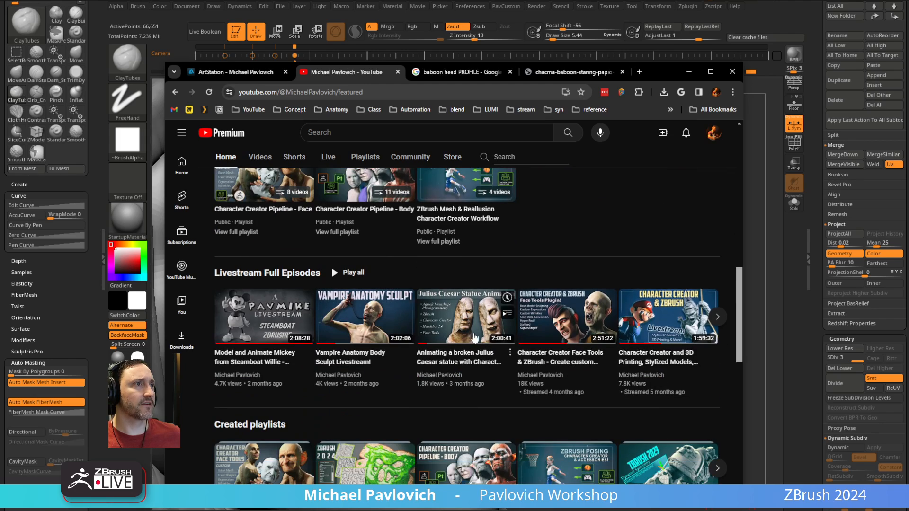
scroll(316, 325, "down", 5)
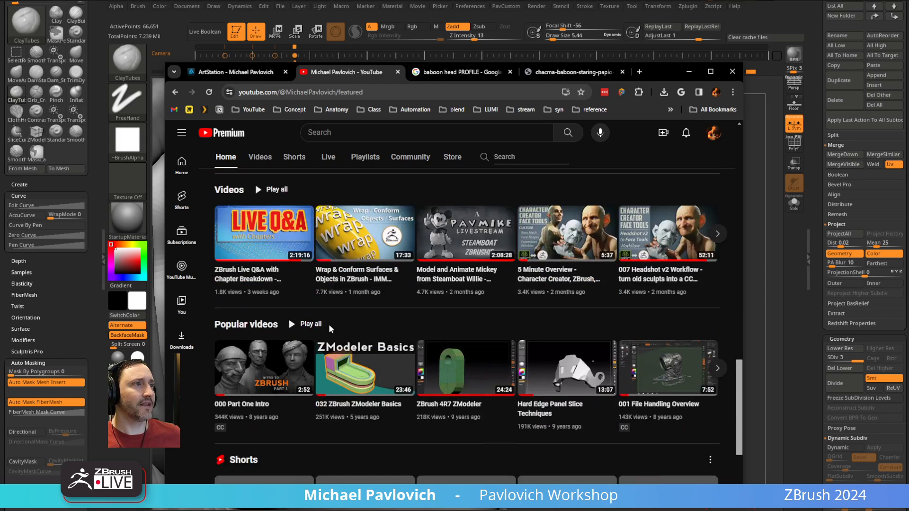
scroll(329, 325, "up", 15)
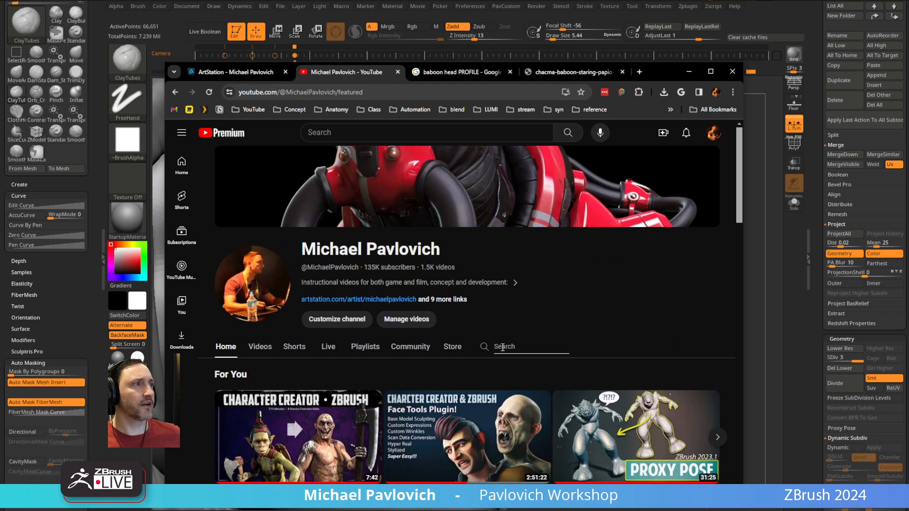
left_click(359, 94)
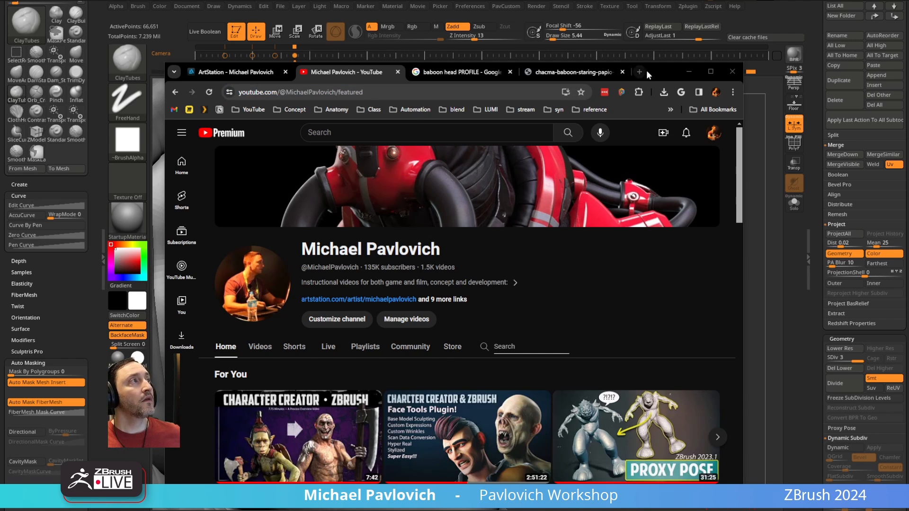
left_click_drag(647, 71, 908, 71)
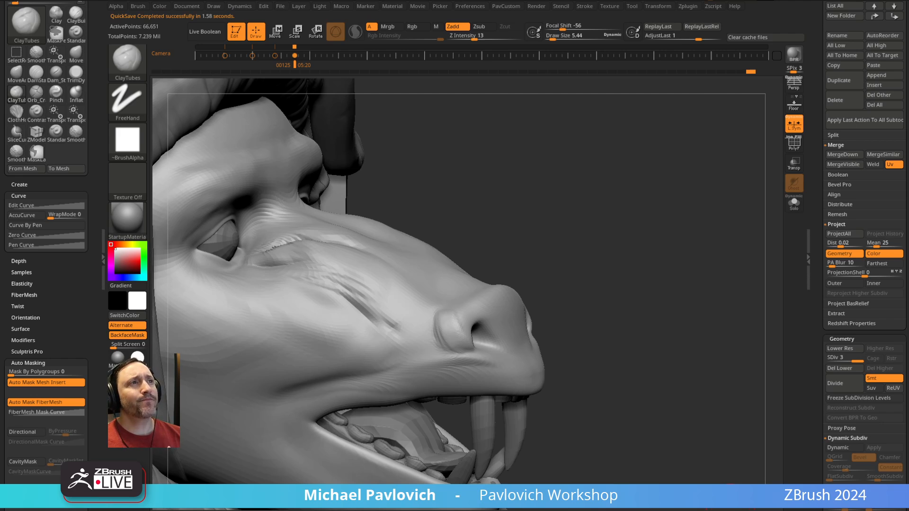
mouse_move(611, 193)
left_mouse_down()
mouse_move(600, 240)
mouse_move(631, 186)
mouse_move(462, 250)
left_mouse_up()
key("shift")
left_click_drag(722, 152, 696, 135)
left_click_drag(436, 266, 405, 259, "shift")
left_click_drag(672, 171, 664, 176)
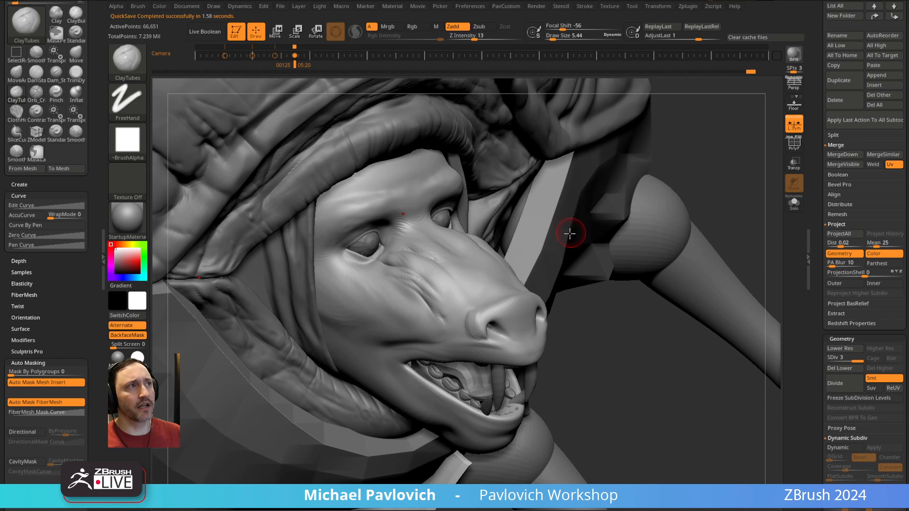
right_click_drag(544, 196, 533, 163)
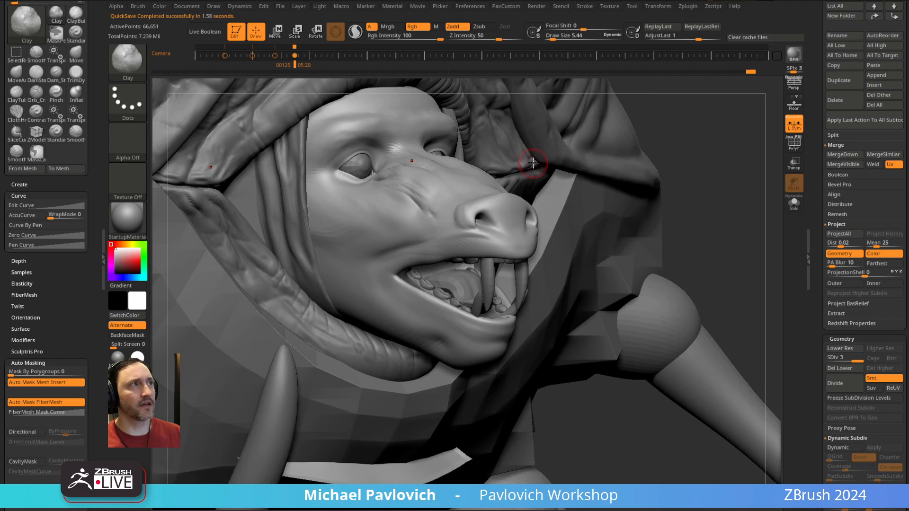
- Examine the head's Modify Topology options, including Del Hidden and Mirror And Weld
key("space")
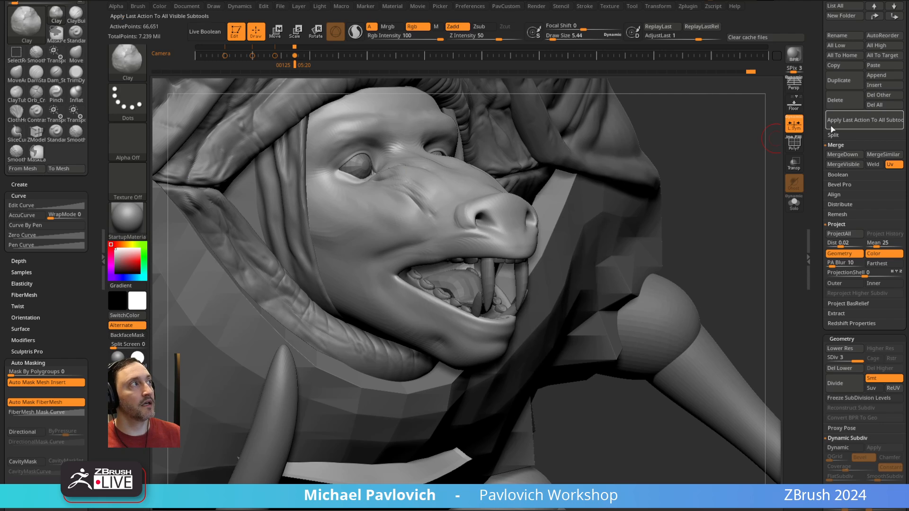
scroll(811, 269, "up", 10)
scroll(824, 157, "down", 10)
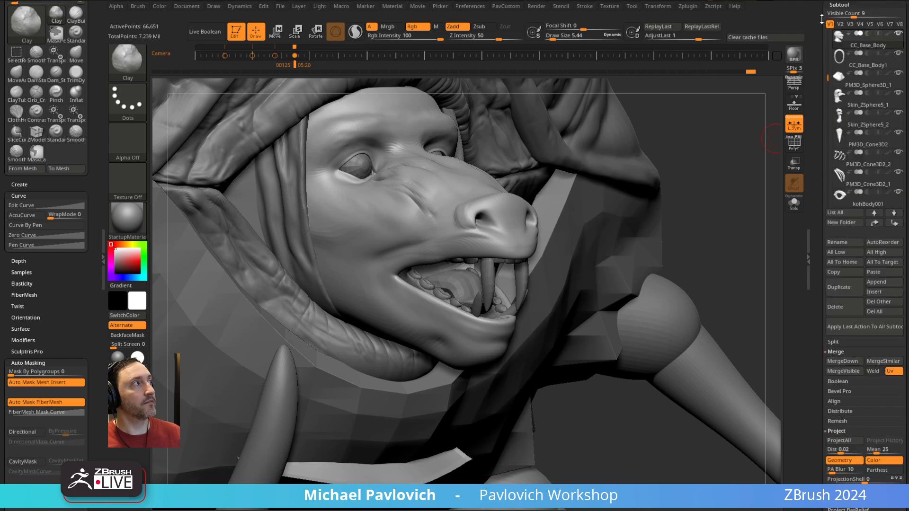
key("shift")
scroll(836, 158, "down", 5)
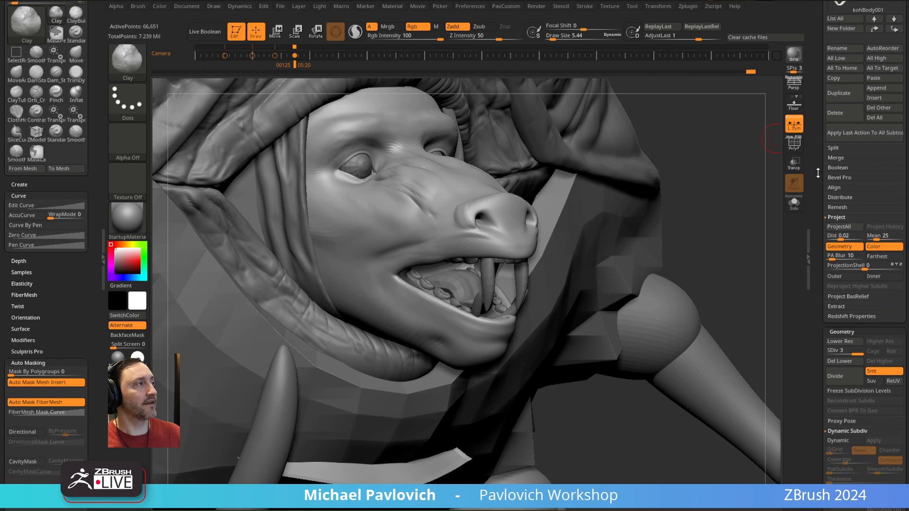
left_click(847, 253)
key("shift")
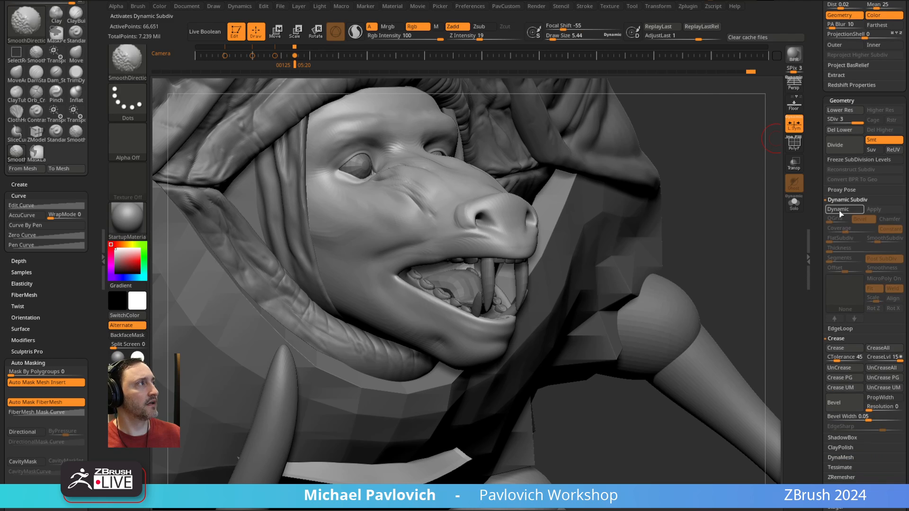
left_click(837, 220)
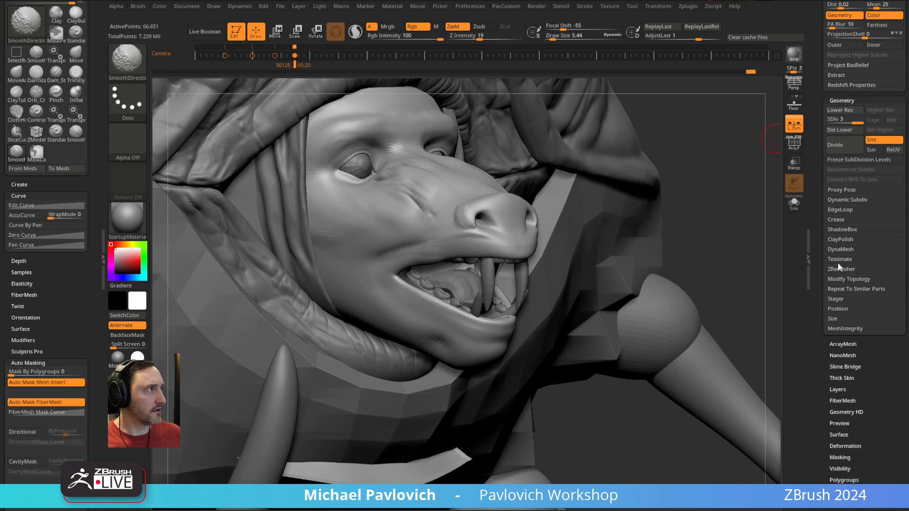
left_click(836, 279)
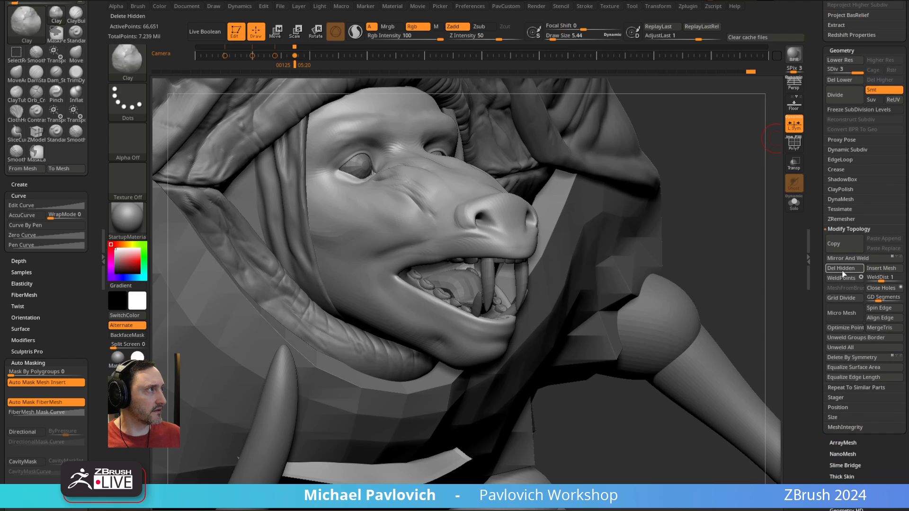
key("space")
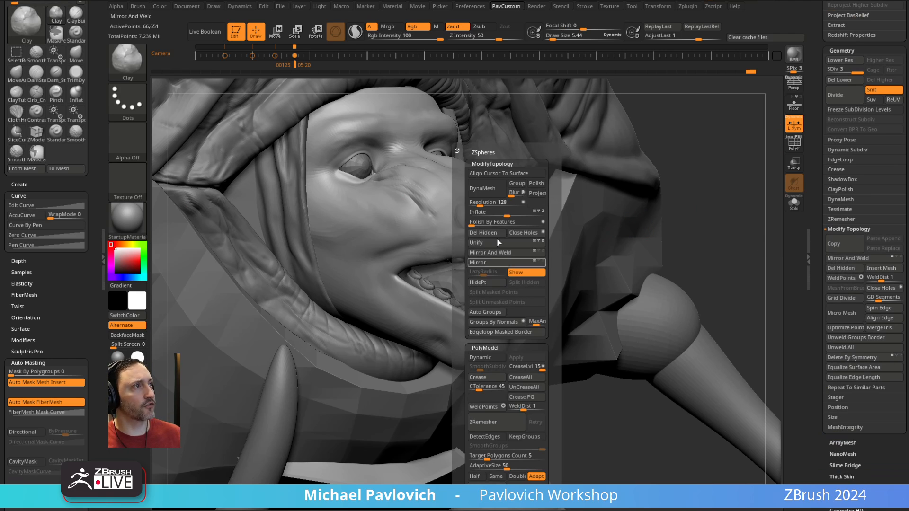
- Raise the PM3D_Sphere3D_4 body below the face to subdivision level 5, and reselect the head
mouse_move(681, 177)
right_mouse_down()
mouse_move(704, 160)
mouse_move(699, 136)
mouse_move(748, 137)
right_mouse_up()
key("s")
left_click(638, 198, "alt")
right_click_drag(637, 198, 772, 180)
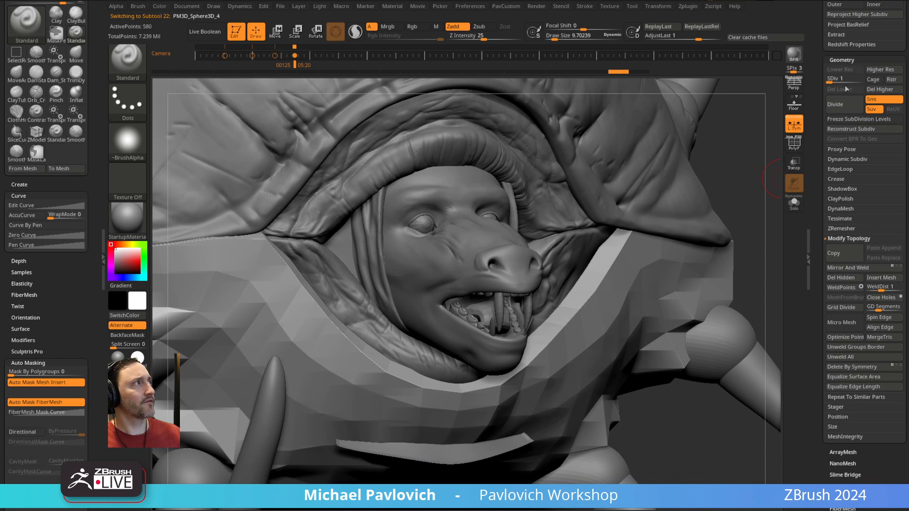
right_click_drag(746, 137, 732, 158, "alt")
key("space")
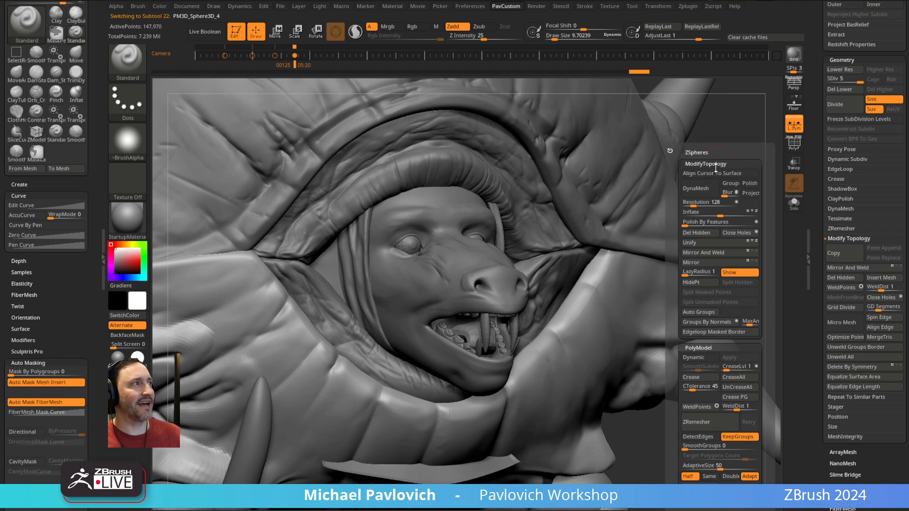
key("s")
mouse_move(697, 179)
left_mouse_down()
mouse_move(709, 175)
mouse_move(699, 174)
left_mouse_up()
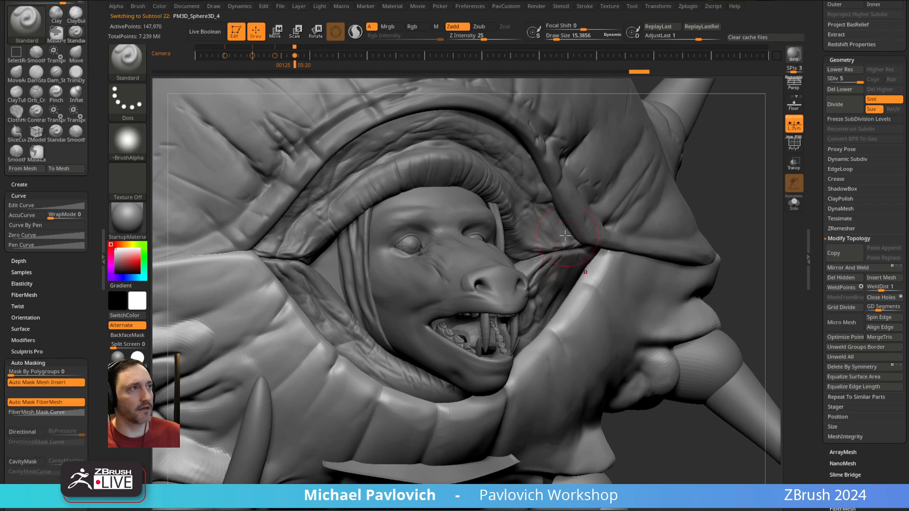
left_click(506, 228, "alt")
mouse_move(505, 228)
right_mouse_down()
mouse_move(463, 195)
mouse_move(470, 229)
mouse_move(490, 240)
mouse_move(486, 203)
mouse_move(454, 232)
right_mouse_up()
- Try a Clay stroke on the upper muzzle between the eyes and undo it
key("b")
key("c")
key("l")
key("s")
left_click_drag(419, 232, 420, 232)
mouse_move(425, 232)
left_mouse_down()
mouse_move(440, 246)
mouse_move(440, 228)
mouse_move(425, 232)
mouse_move(432, 239)
left_mouse_up()
key("ctrl+z")
- Make Dam_Standard the active brush for the face with a draw size of about 35.8
key("b")
key("d")
key("s")
key("s")
key("s")
mouse_move(447, 227)
right_mouse_down()
mouse_move(449, 194)
mouse_move(438, 273)
right_mouse_up()
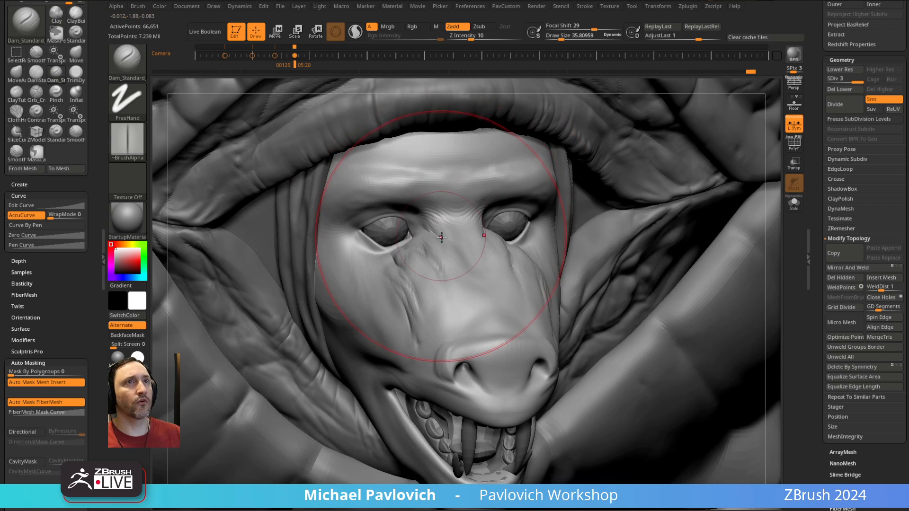
- Carve vertical wrinkles down the muzzle below the eyes with Dam_Standard at a draw size of about 22.5
key("s")
left_click_drag(445, 254, 435, 253)
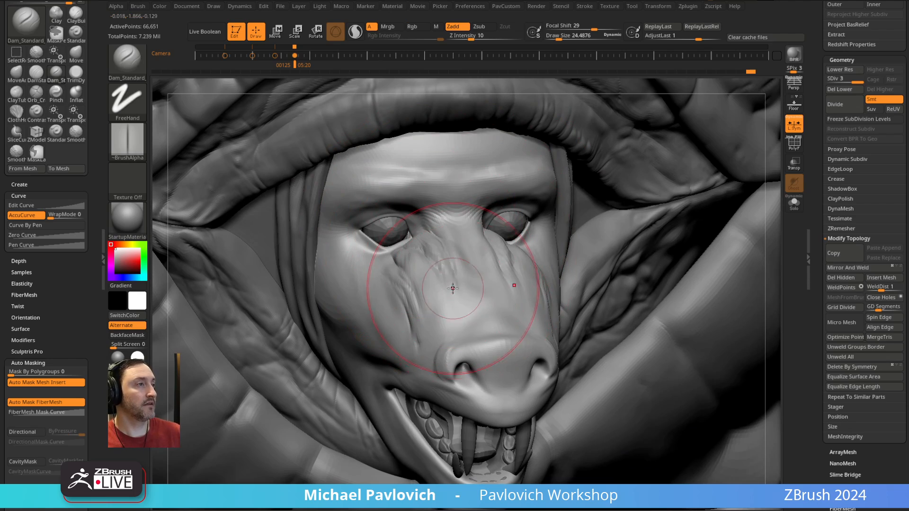
mouse_move(453, 288)
right_mouse_down()
mouse_move(433, 203)
mouse_move(458, 194)
mouse_move(436, 193)
mouse_move(442, 222)
right_mouse_up()
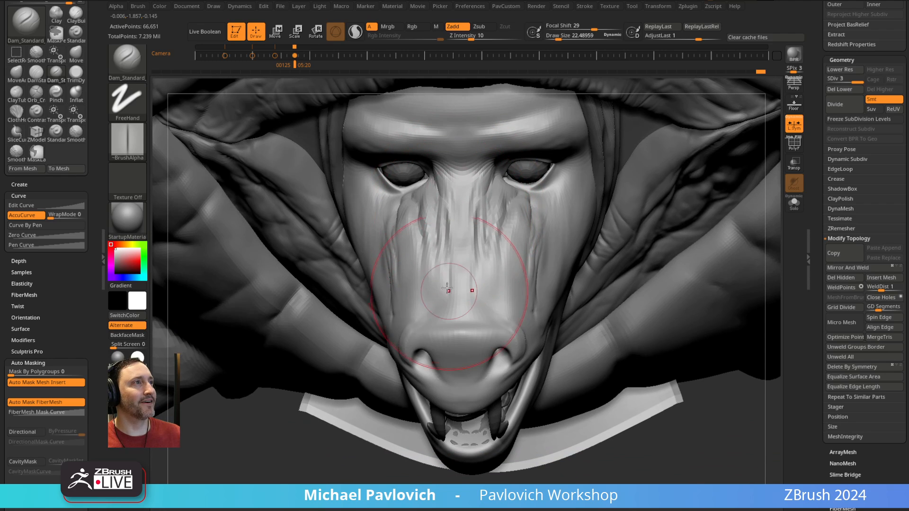
mouse_move(447, 289)
right_mouse_down()
mouse_move(450, 213)
mouse_move(431, 208)
right_mouse_up()
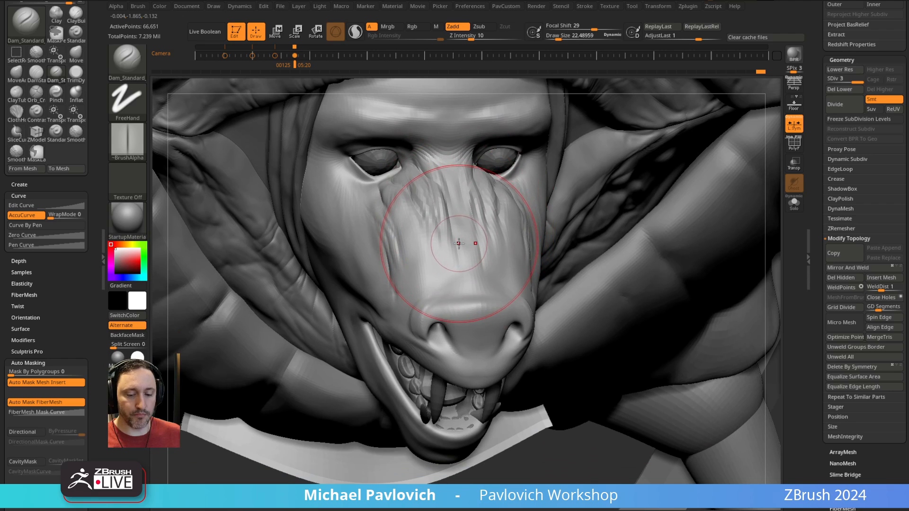
- Switch to ZModeler and back to Dam_Standard, and extend the muzzle wrinkles toward the nose, with draw size set to about 35.8
key("b")
key("z")
key("m")
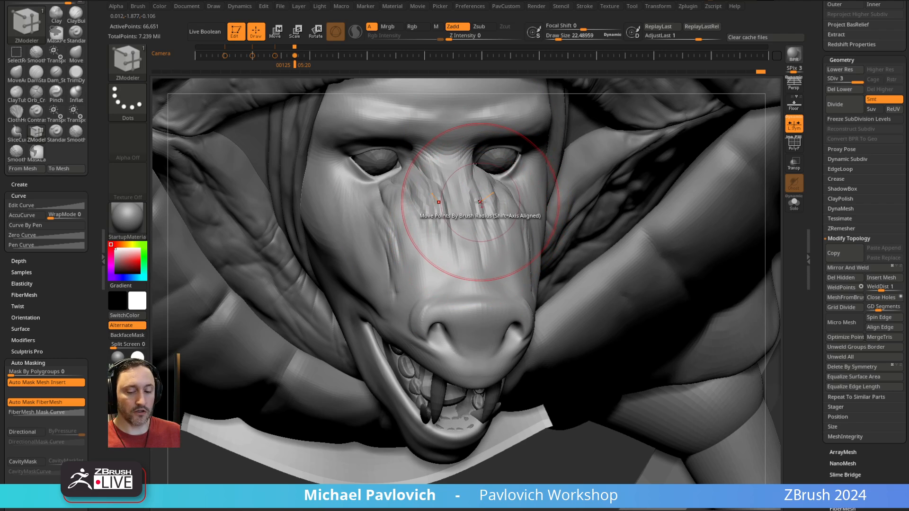
key("b")
key("d")
key("s")
right_click_drag(448, 219, 454, 250, "alt")
key("s")
left_click_drag(453, 276, 451, 277)
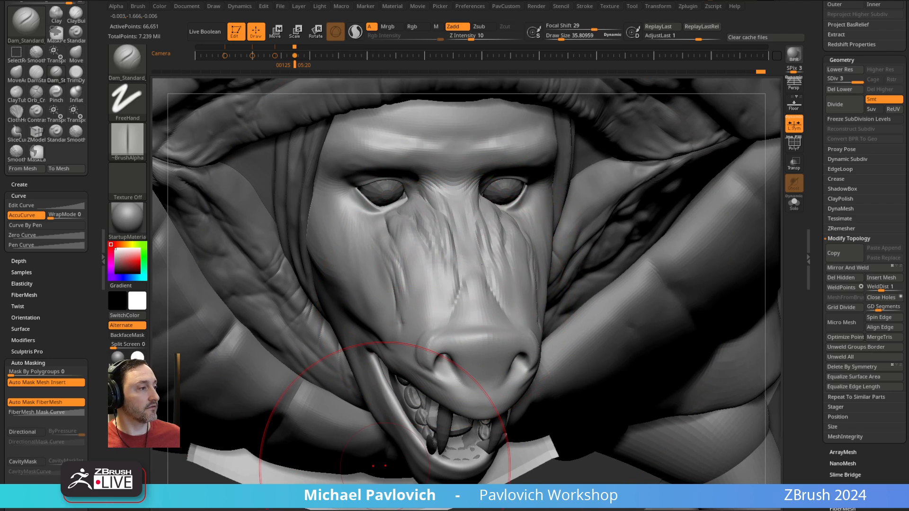
- Switch to the browser and open the full "Intro to ZBrush - New and Updated!" playlist from the YouTube channel page
key("alt+Tab")
scroll(319, 221, "down", 10)
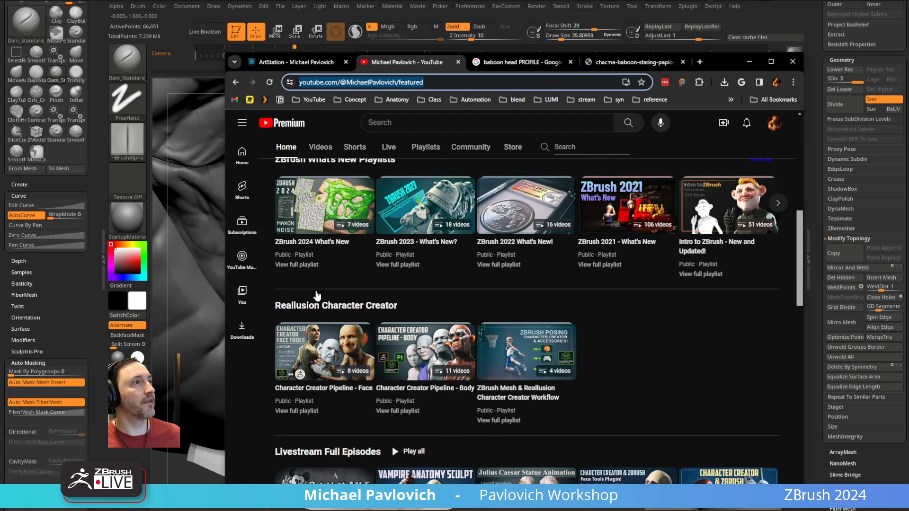
scroll(319, 294, "up", 2)
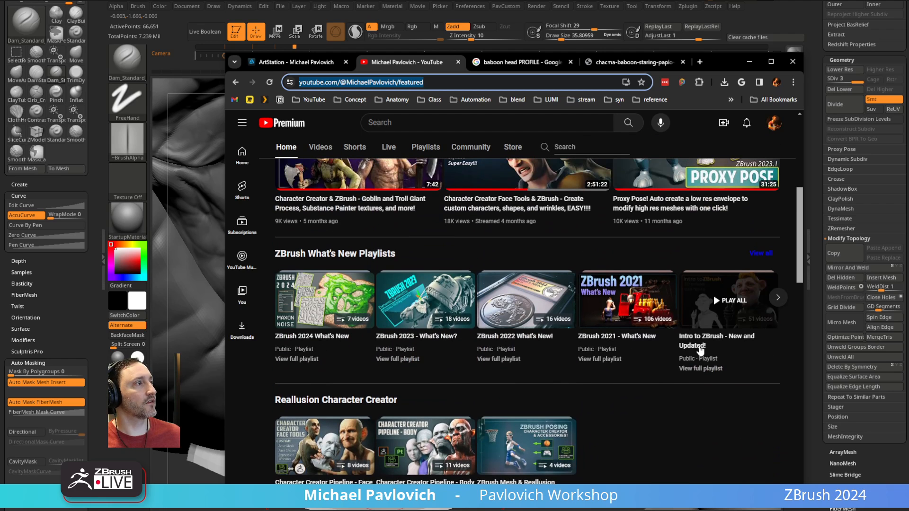
left_click(700, 349)
left_click(277, 332)
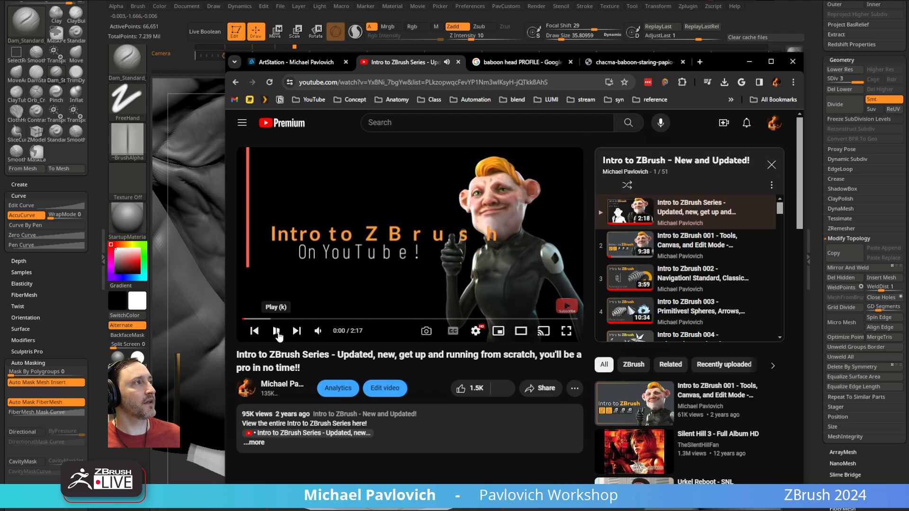
left_click(241, 84)
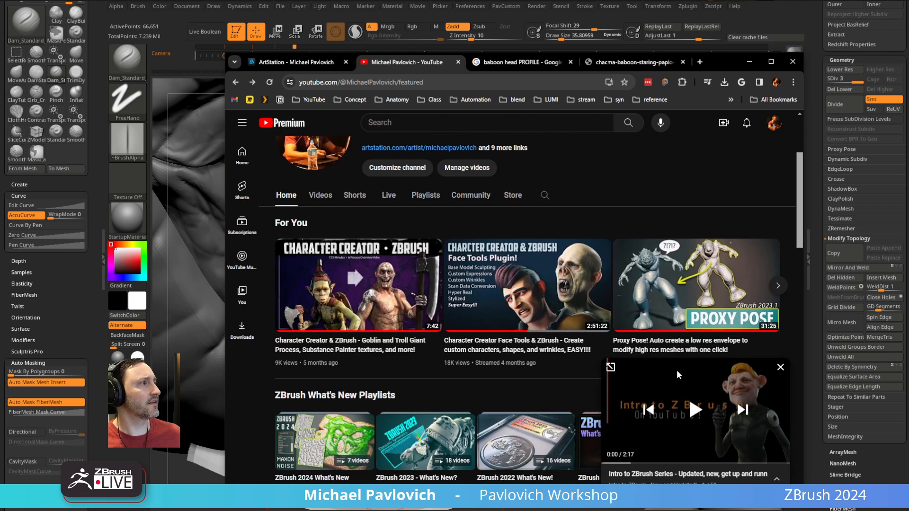
left_click(779, 369)
scroll(655, 406, "down", 2)
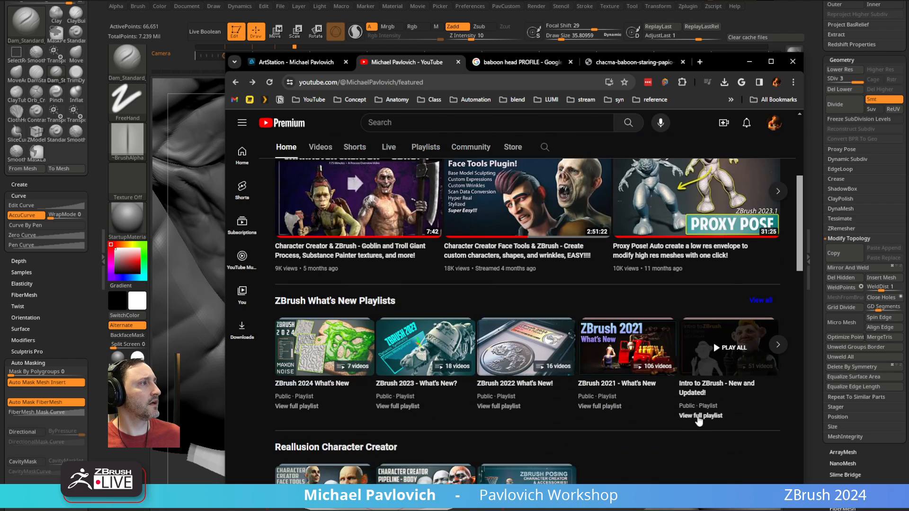
left_click(699, 416)
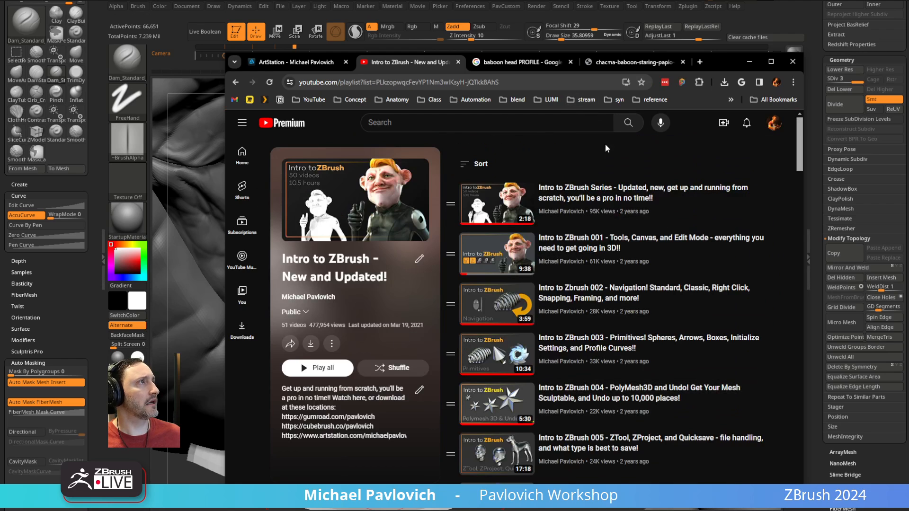
- Search the playlist page for "custom" and "hotkeys", and switch back to ZBrush
key("ctrl+f")
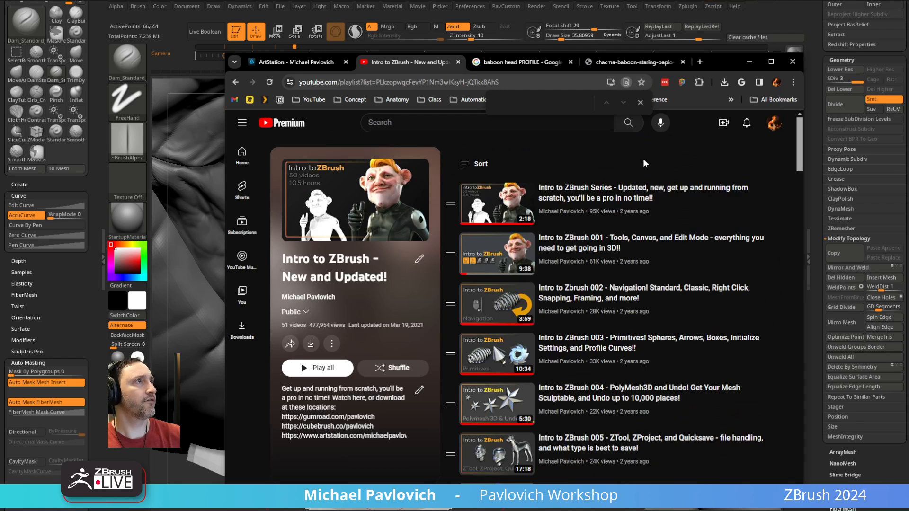
type("custom")
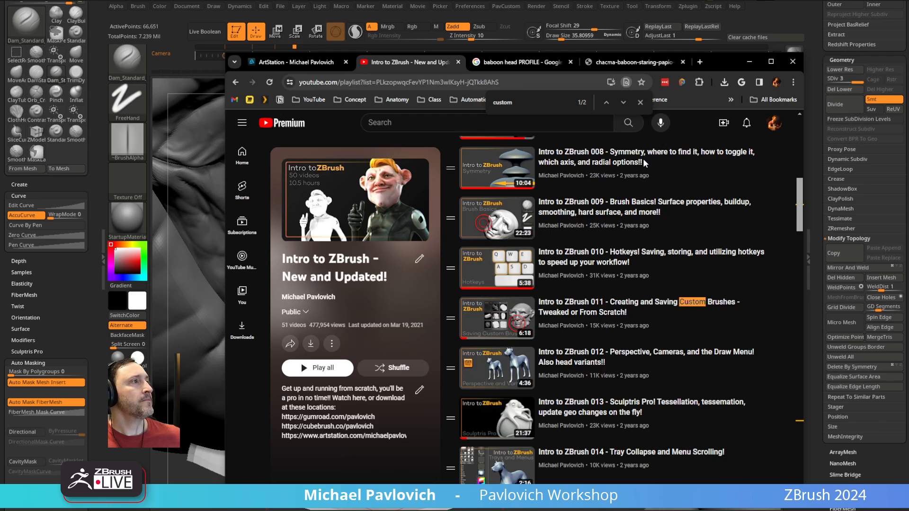
left_click(624, 103)
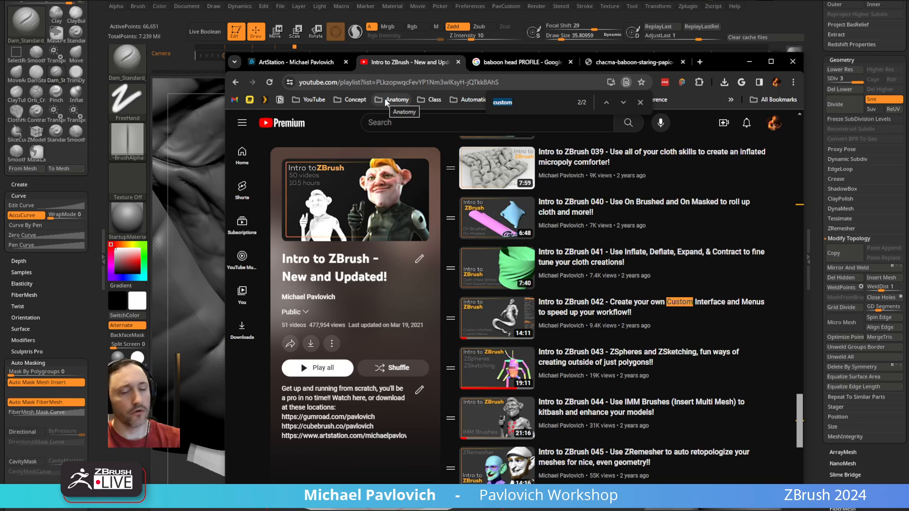
type("hotkeys")
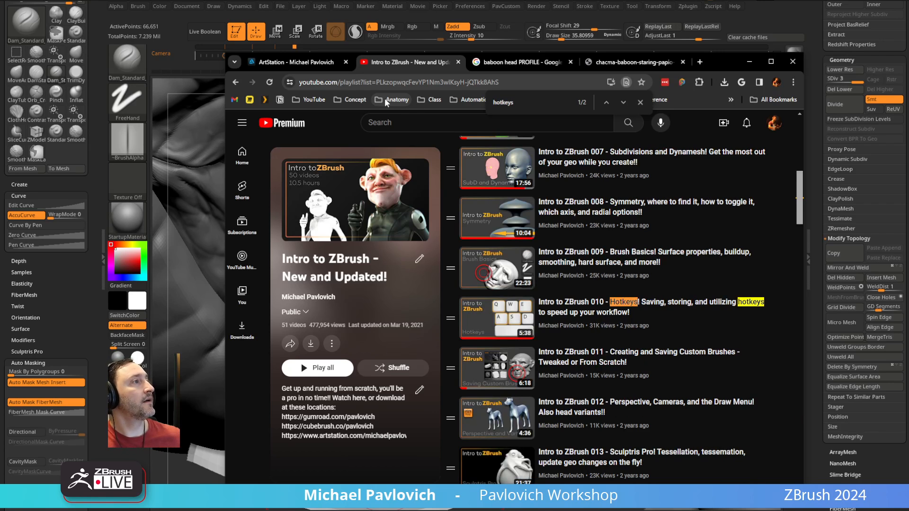
left_click(639, 102)
key("Home")
left_click(522, 85)
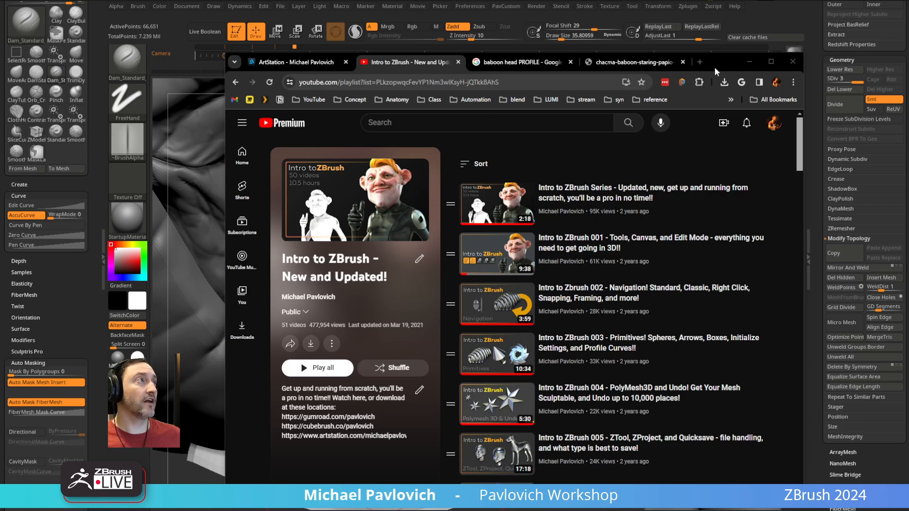
left_click(748, 61)
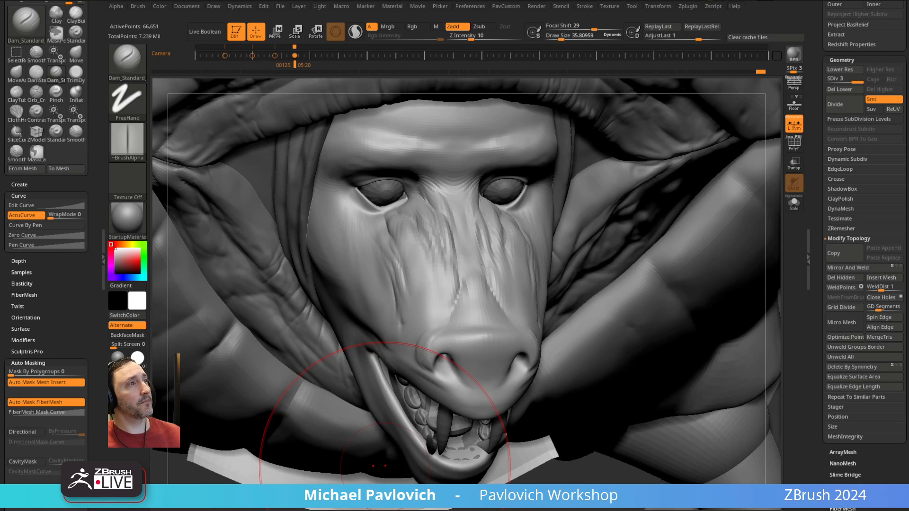
- Switch the active sculpting brush to Clay and to Standard with the face in view
mouse_move(501, 220)
right_mouse_down()
mouse_move(469, 222)
mouse_move(490, 227)
right_mouse_up()
mouse_move(426, 227)
right_mouse_down()
mouse_move(477, 224)
mouse_move(468, 216)
right_mouse_up()
key("b")
key("c")
key("l")
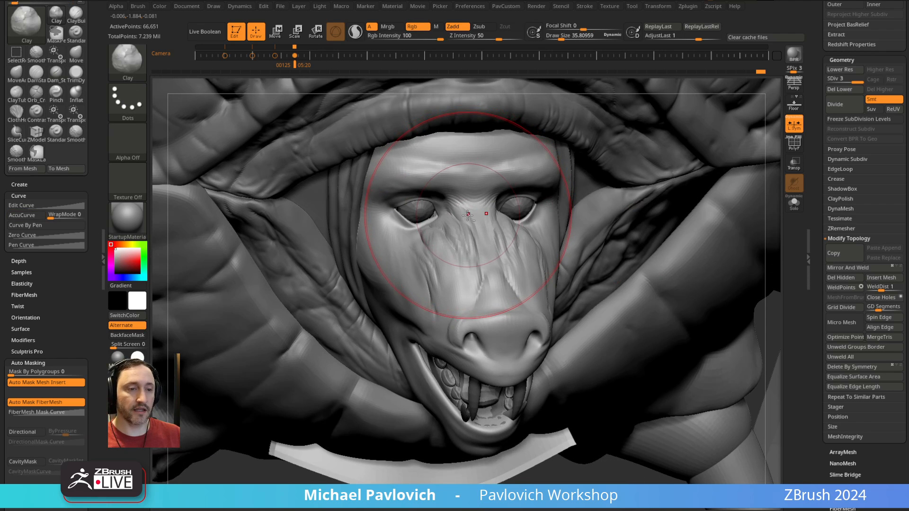
key("b")
key("s")
key("t")
- Make ClayTubes the active brush with a draw size of about 8.5, and view the face at three-quarter angle
key("b")
key("c")
key("t")
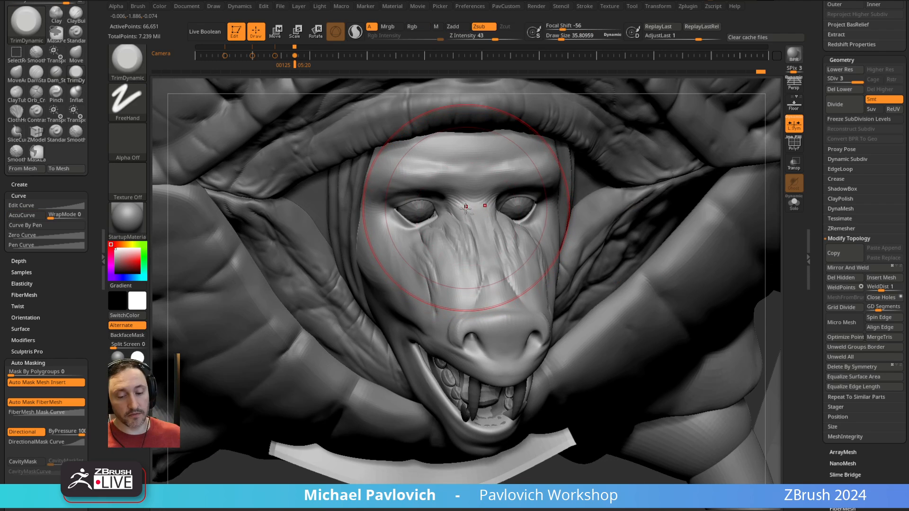
key("bracketleft")
key("bracketleft")
key("bracketleft")
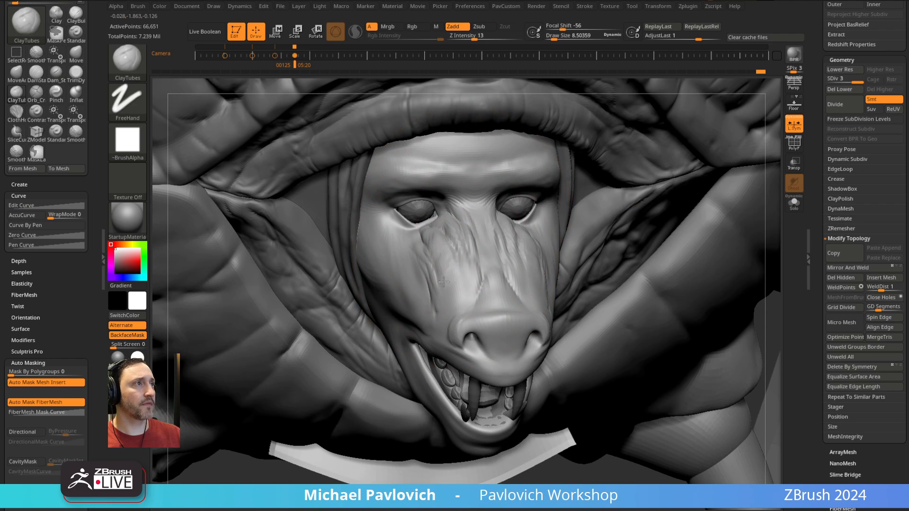
mouse_move(443, 282)
right_mouse_down()
mouse_move(442, 209)
mouse_move(461, 267)
mouse_move(533, 204)
right_mouse_up()
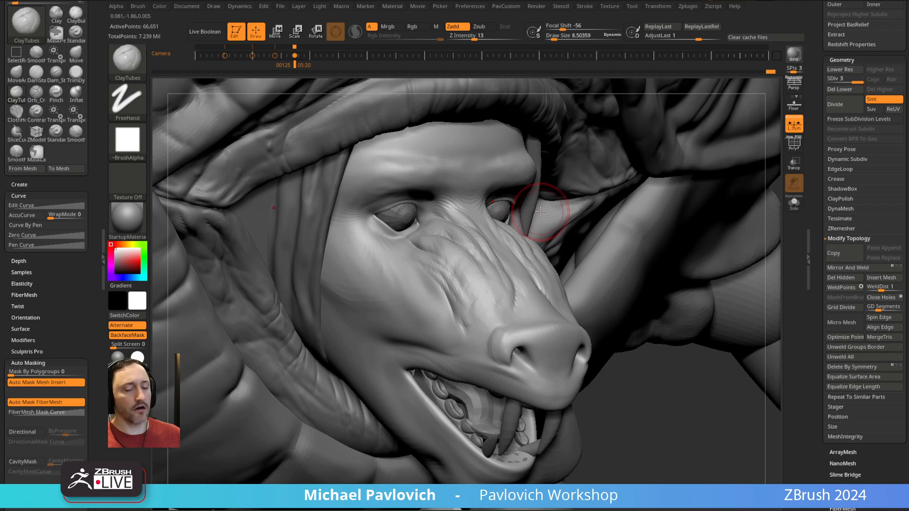
- Examine the PavCustom command set, including ModifyTopology and PolyModel, and expand and collapse its ZSpheres section
key("space")
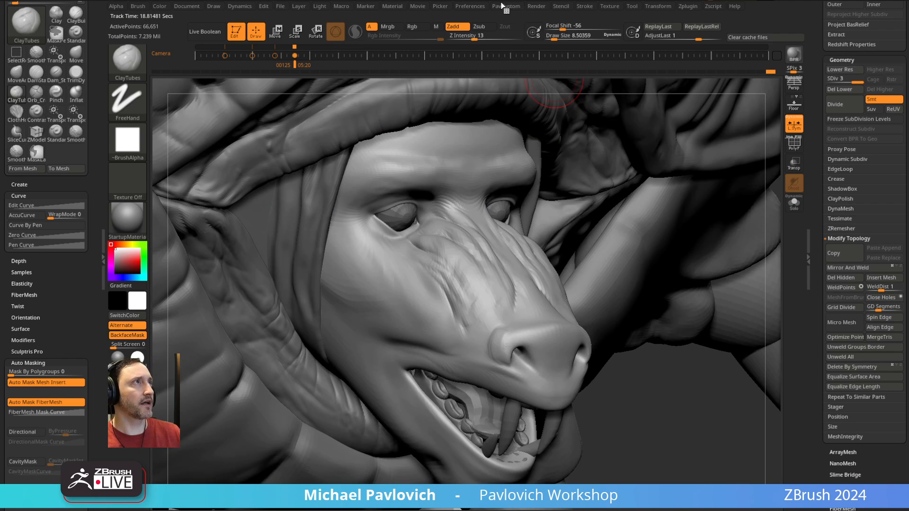
left_click(502, 6)
key("space")
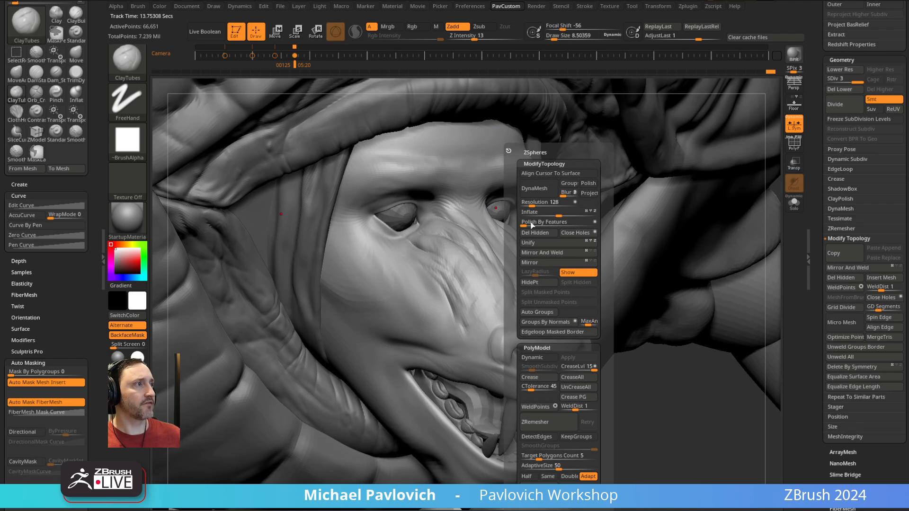
left_click(534, 152, "shift")
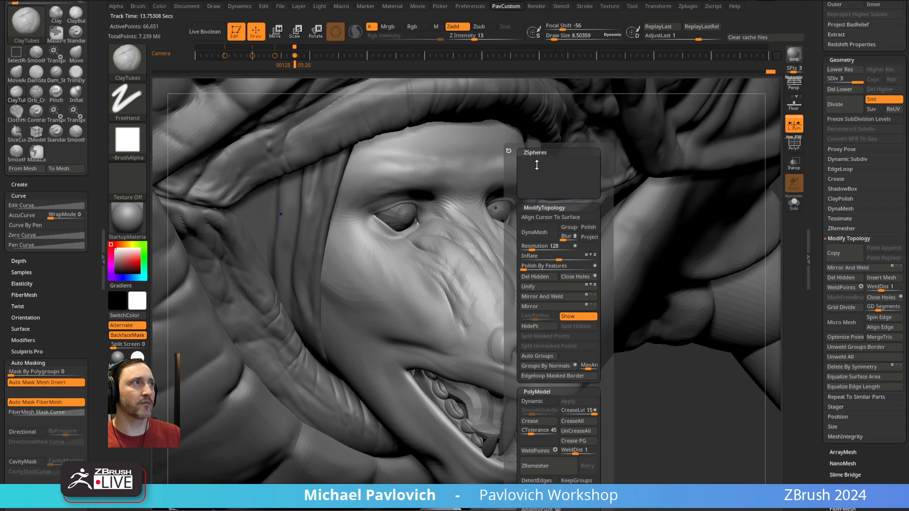
left_click(540, 153)
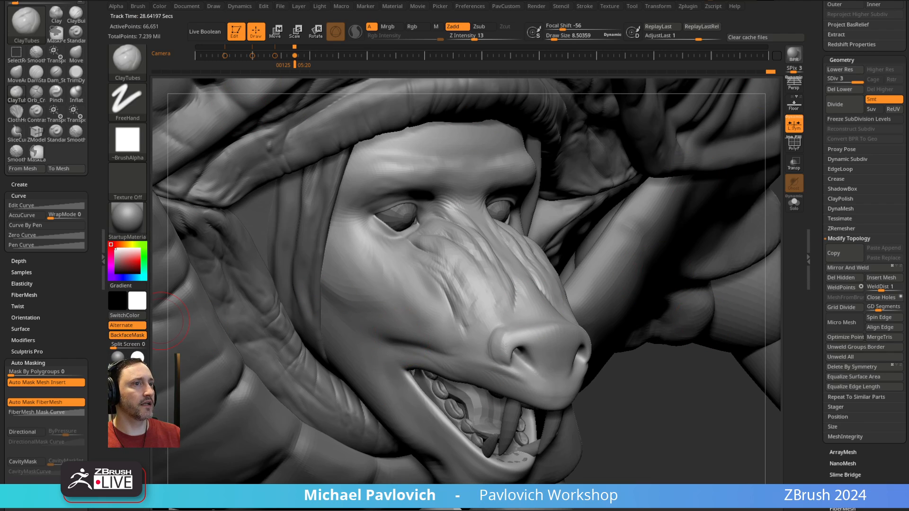
- Set the draw size to about 1.4 and frame the forehead above the eyes
key("ctrl")
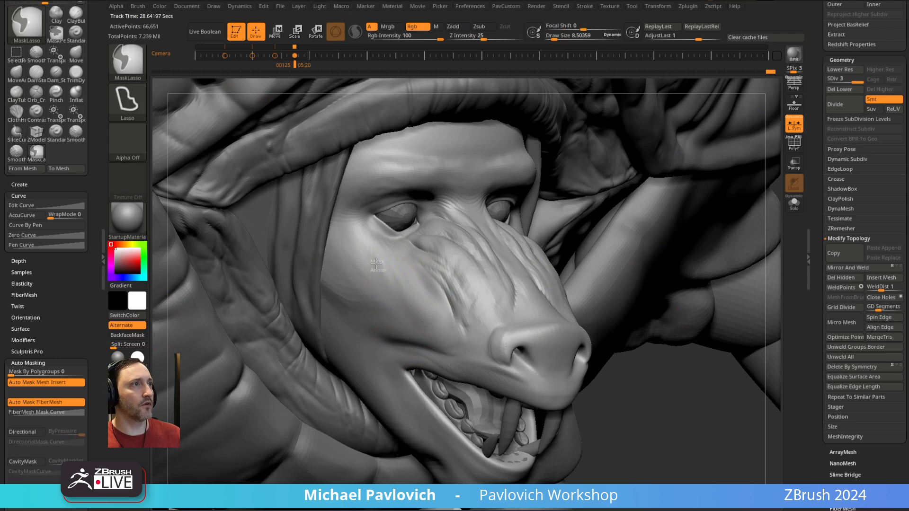
key("s")
left_click_drag(386, 268, 380, 268)
right_click_drag(483, 231, 481, 294, "alt")
- Mask a solid patch on the forehead above each eye with MaskLasso
key("ctrl")
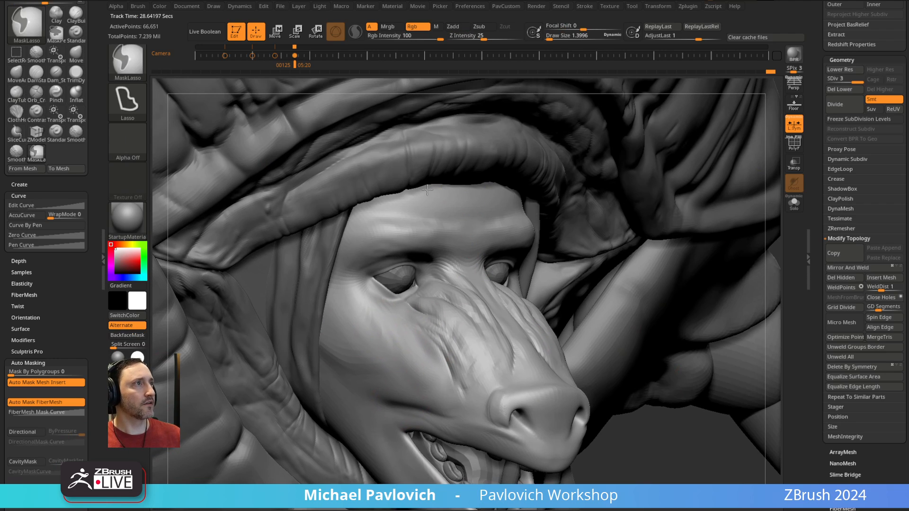
left_click_drag(426, 189, 425, 190, "ctrl")
left_click_drag(487, 186, 486, 188, "ctrl")
- Change the masking brush to MaskPen and clear the mask from the forehead
key("b")
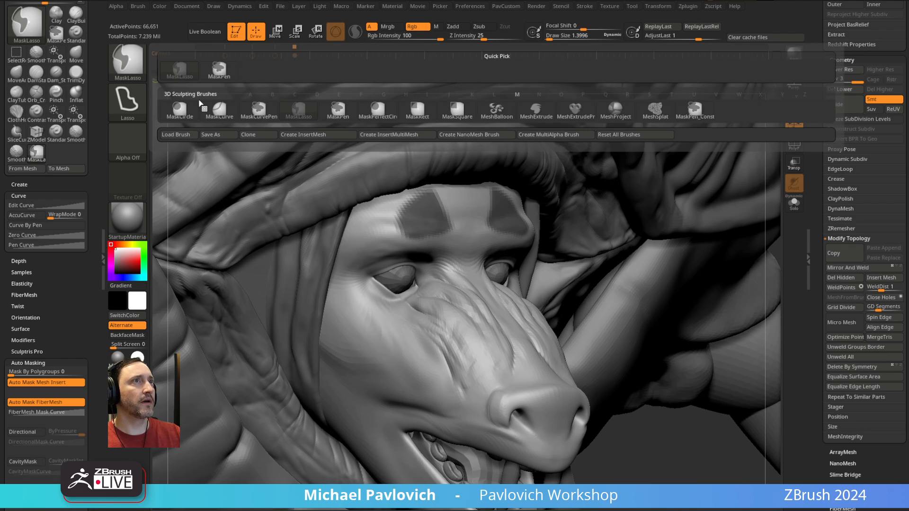
left_click(219, 70, "ctrl")
left_click_drag(642, 316, 655, 331, "ctrl")
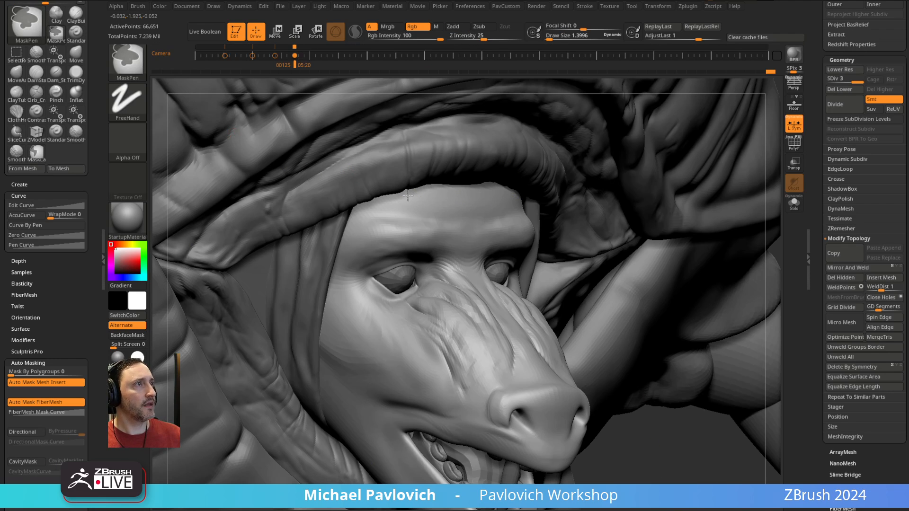
- Paint a ring-shaped mask above each eye on the forehead with MaskPen and fill the ring interiors
left_click_drag(407, 194, 451, 231, "ctrl")
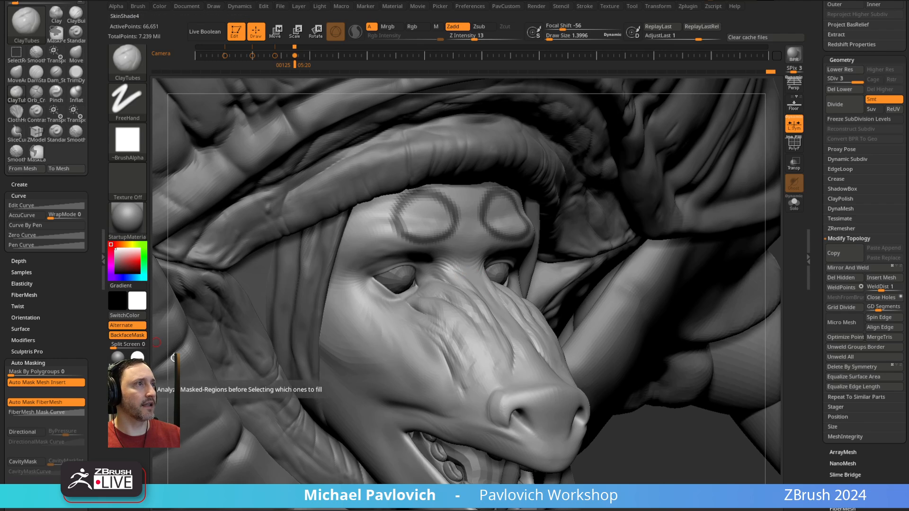
key("ctrl")
key("ctrl+j")
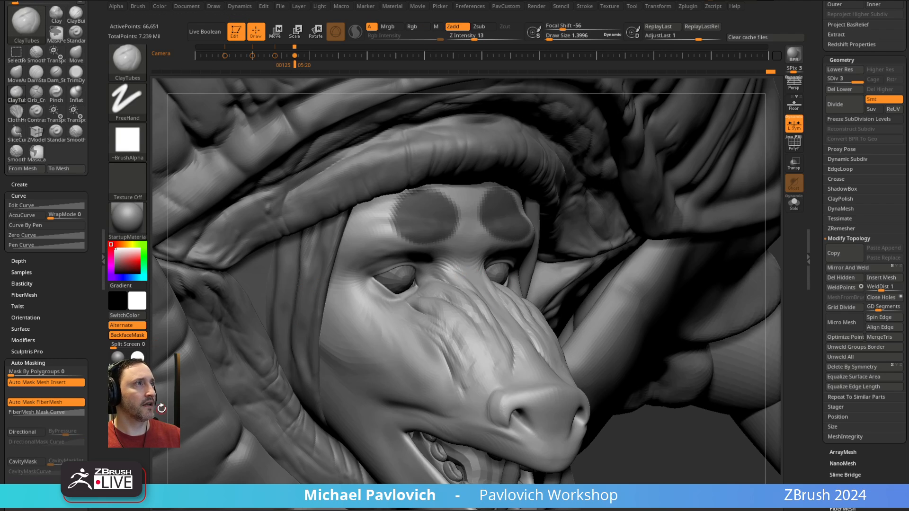
- Collapse the Modify Topology options and look through the remaining tool sections
left_click(832, 240, "shift")
left_click_drag(819, 179, 819, 134)
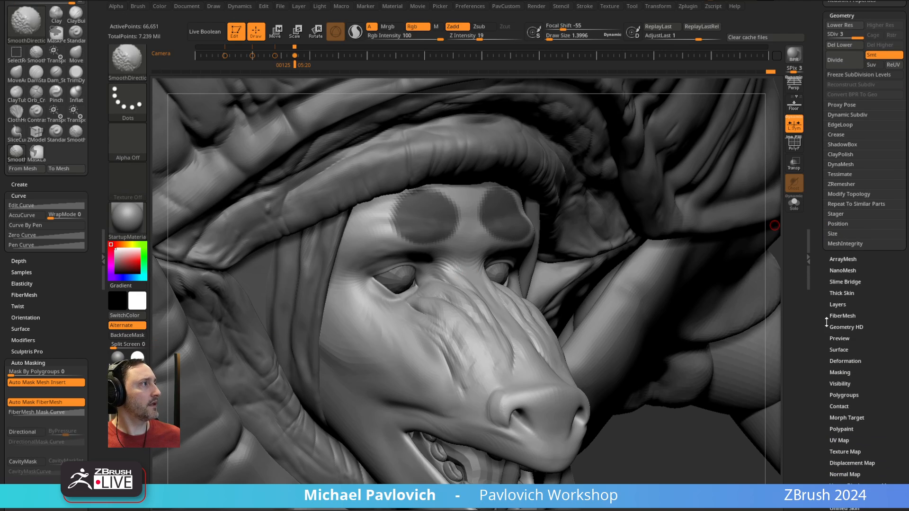
key("space")
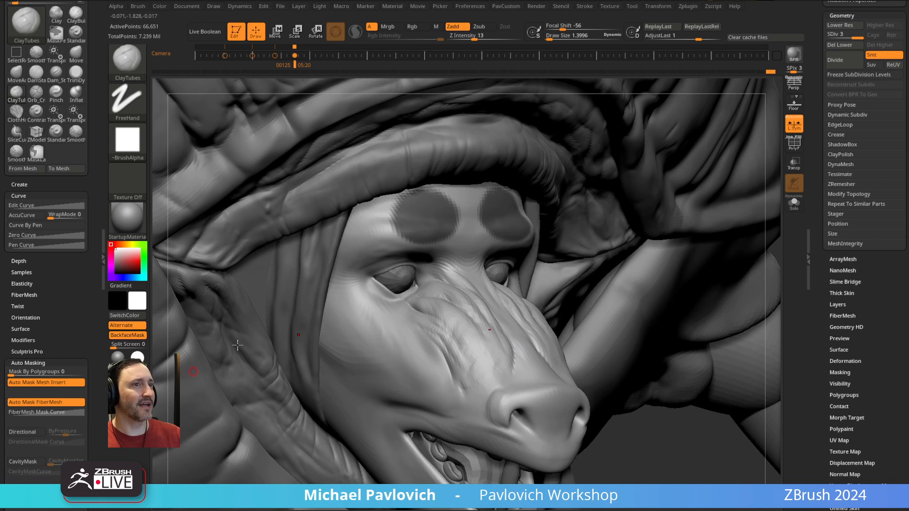
key("2")
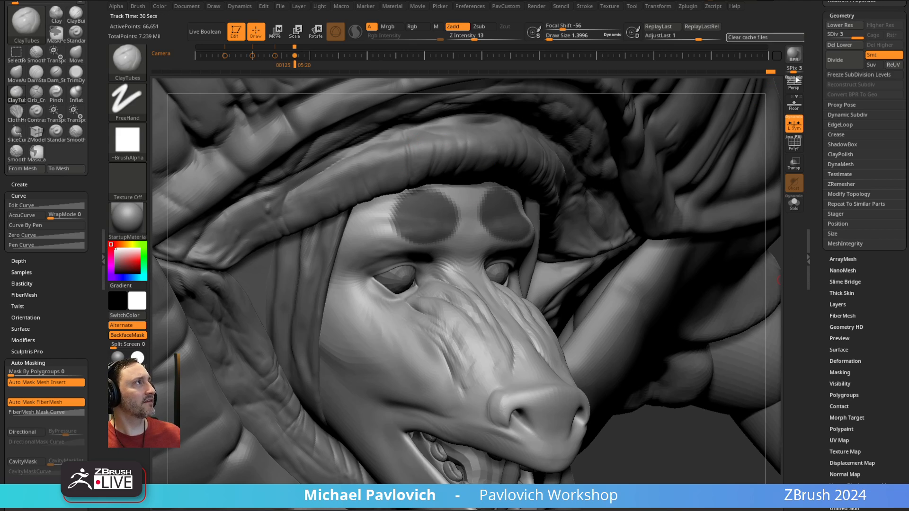
mouse_move(792, 230)
left_mouse_down("ctrl")
mouse_move(792, 241)
mouse_move(791, 215)
mouse_move(788, 275)
mouse_move(799, 87)
left_mouse_up("ctrl")
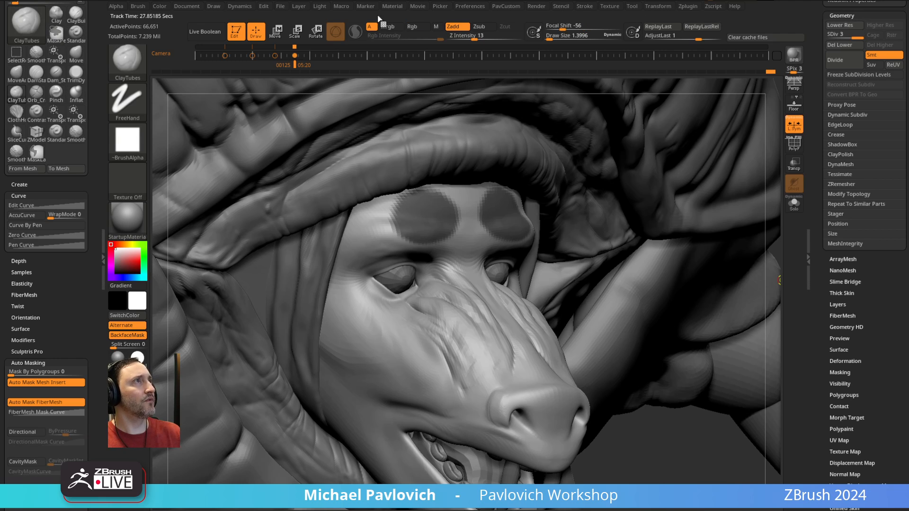
- Clear the two circular mask patches from the forehead above the eyes
left_click(188, 6)
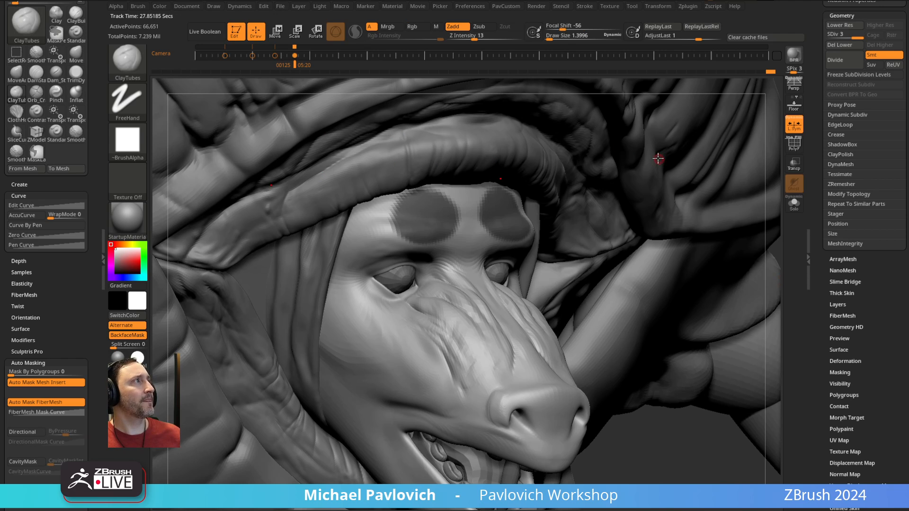
right_click_drag(626, 311, 508, 255, "ctrl")
right_click_drag(509, 255, 505, 279, "ctrl")
right_click_drag(699, 252, 723, 197)
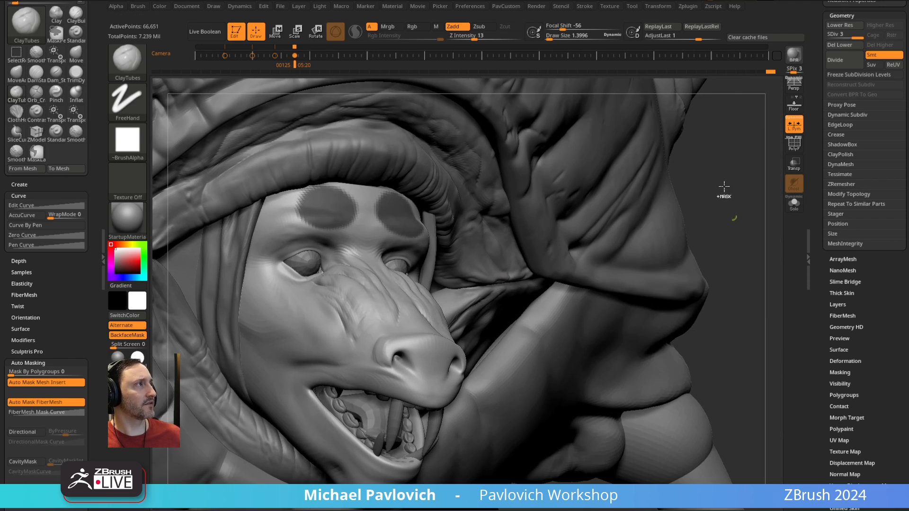
mouse_move(503, 283)
right_mouse_down()
mouse_move(531, 254)
mouse_move(503, 289)
mouse_move(456, 257)
mouse_move(540, 307)
right_mouse_up()
- Activate the head mesh and reshape the upper eyelid and inner eye corner with the Move brush
key("b")
key("s")
key("t")
left_click(500, 285, "alt")
left_click(408, 321, "alt")
key("b")
key("m")
key("v")
right_click_drag(390, 284, 383, 268)
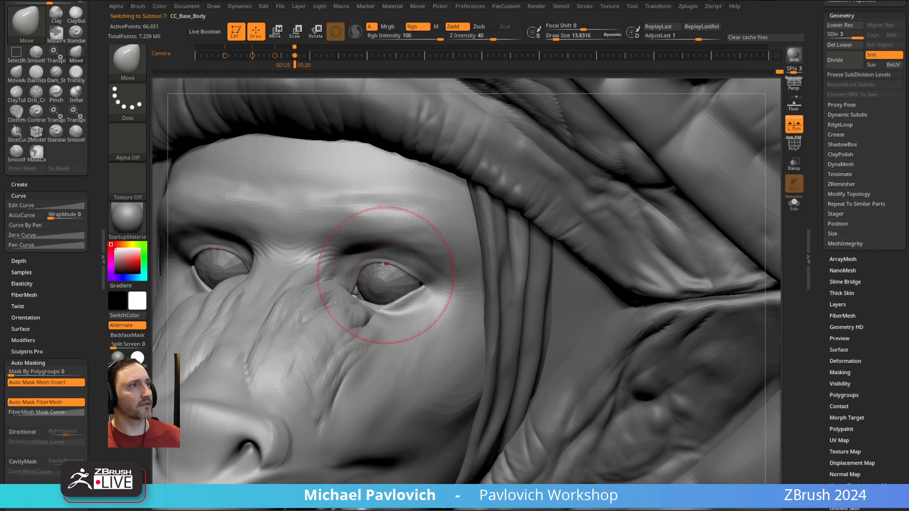
right_click_drag(369, 221, 375, 248)
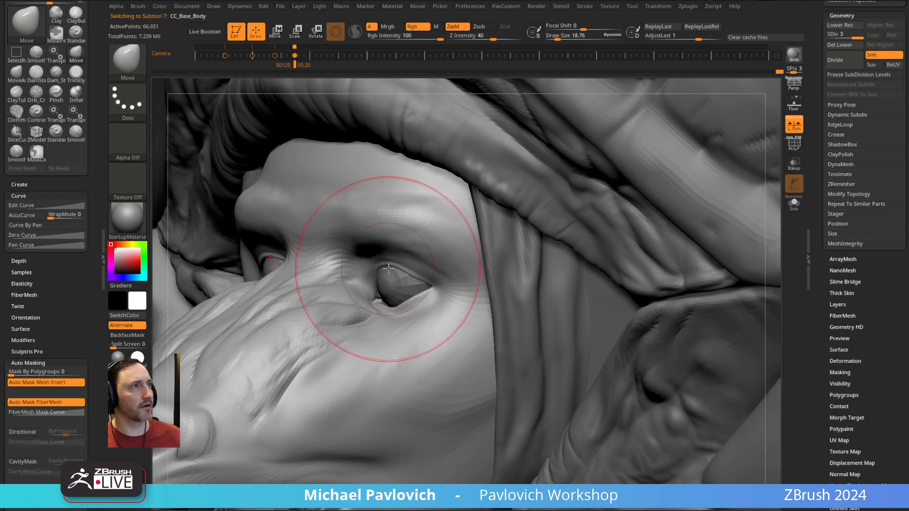
left_click_drag(390, 272, 384, 270)
key("s")
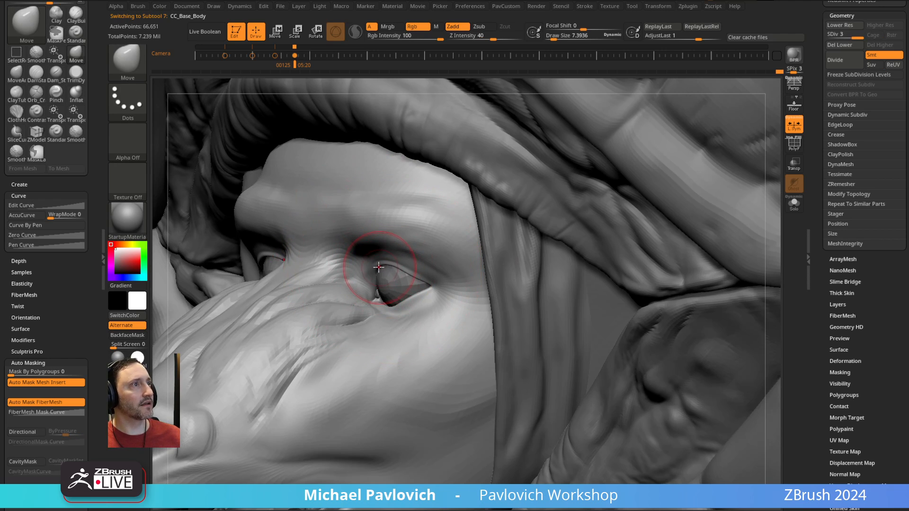
mouse_move(374, 281)
right_mouse_down()
mouse_move(390, 263)
mouse_move(416, 261)
right_mouse_up()
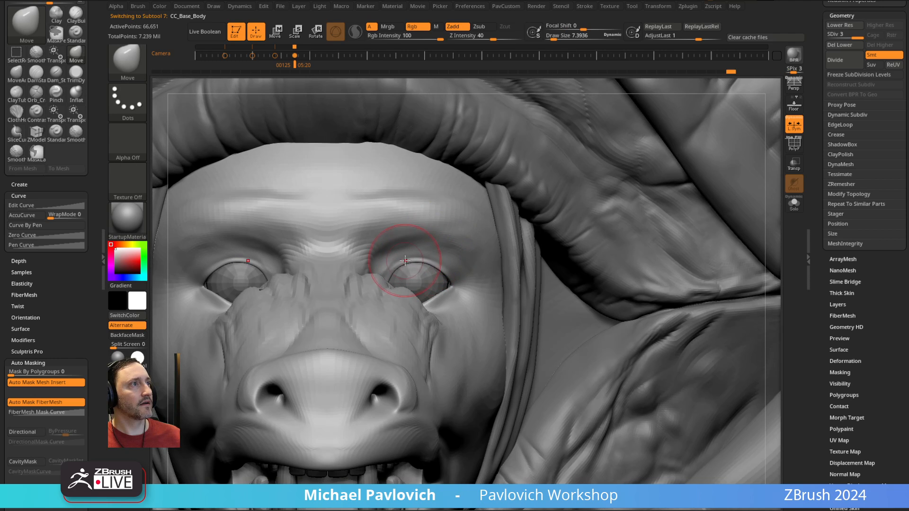
left_click(422, 273, "alt")
key("w")
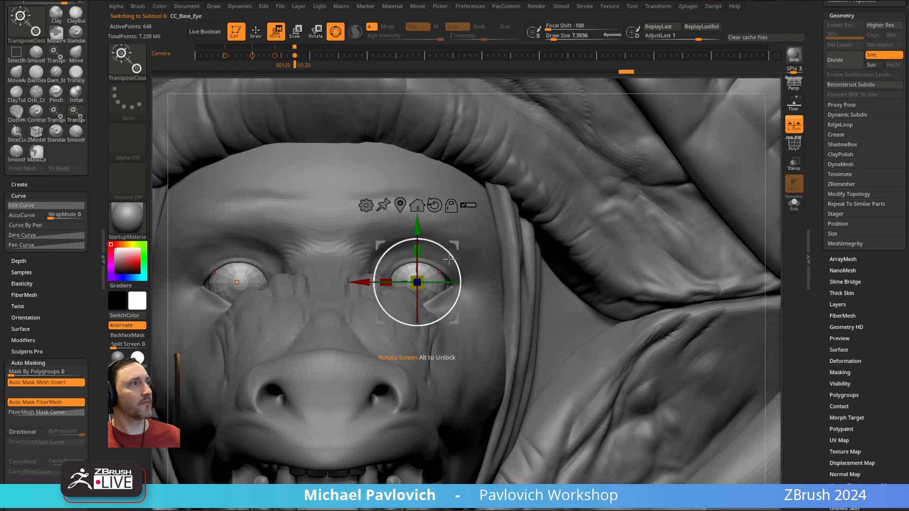
key("q")
left_click(432, 260, "alt")
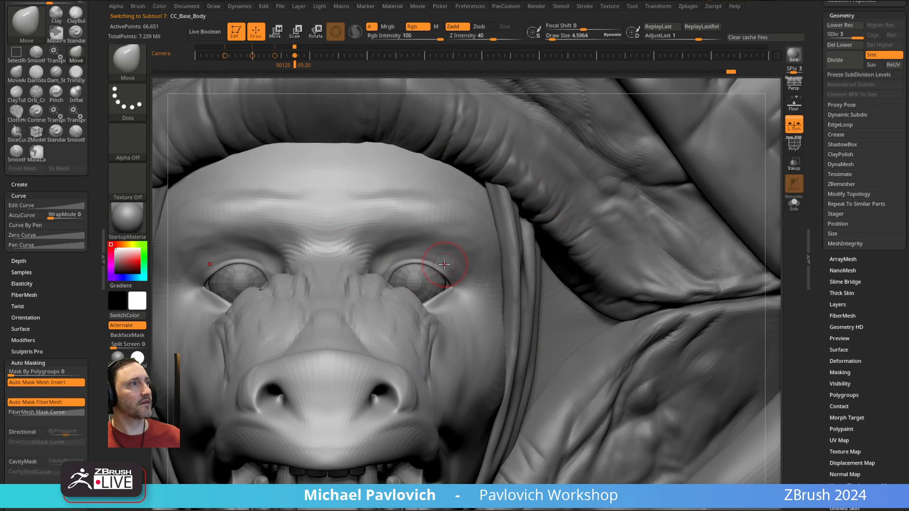
- Adjust the outer part of the upper eyelid with a larger Move brush on the head mesh
key("s")
left_click_drag(434, 266, 452, 278)
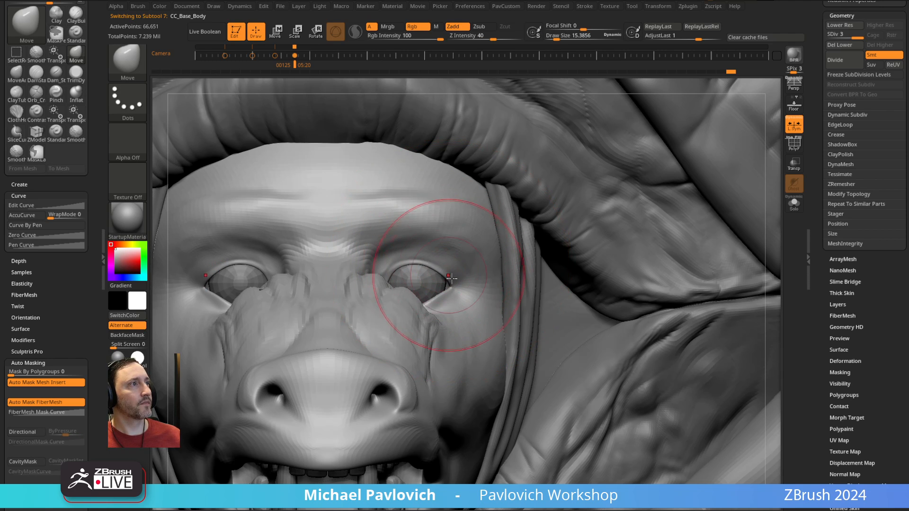
mouse_move(448, 266)
right_mouse_down()
mouse_move(416, 244)
mouse_move(434, 293)
mouse_move(454, 266)
right_mouse_up()
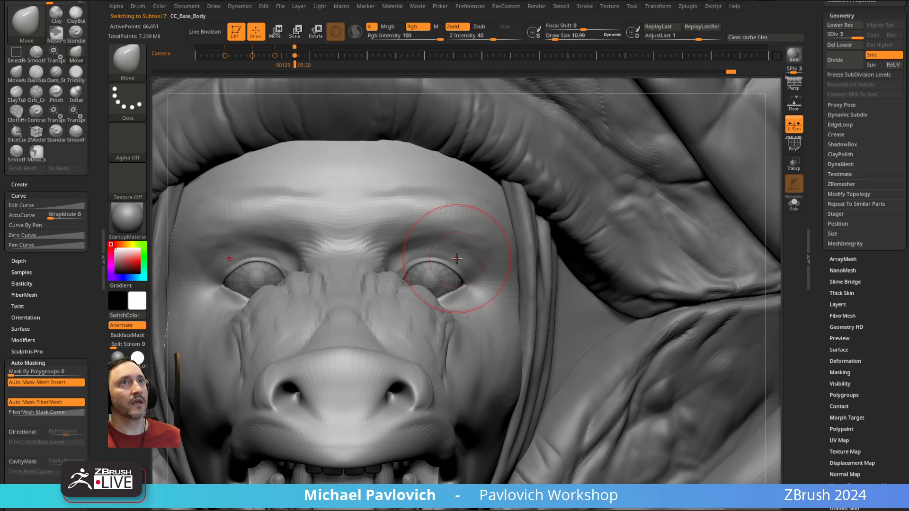
- Switch to the Dam_Standard brush and carve a crease along the upper eyelid
key("b")
key("d")
key("s")
mouse_move(438, 234)
right_mouse_down()
mouse_move(426, 294)
mouse_move(476, 306)
mouse_move(477, 194)
mouse_move(468, 281)
right_mouse_up()
key("s")
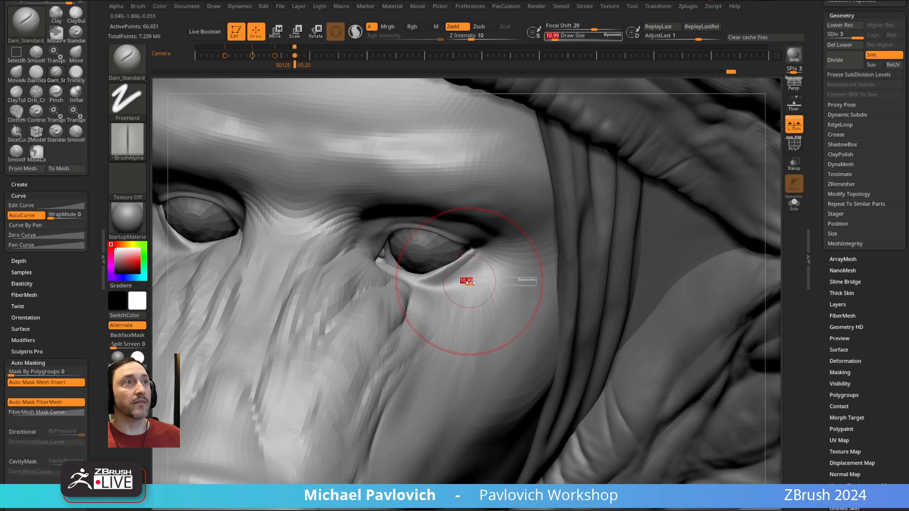
right_click_drag(420, 254, 410, 298)
right_click_drag(454, 249, 443, 274)
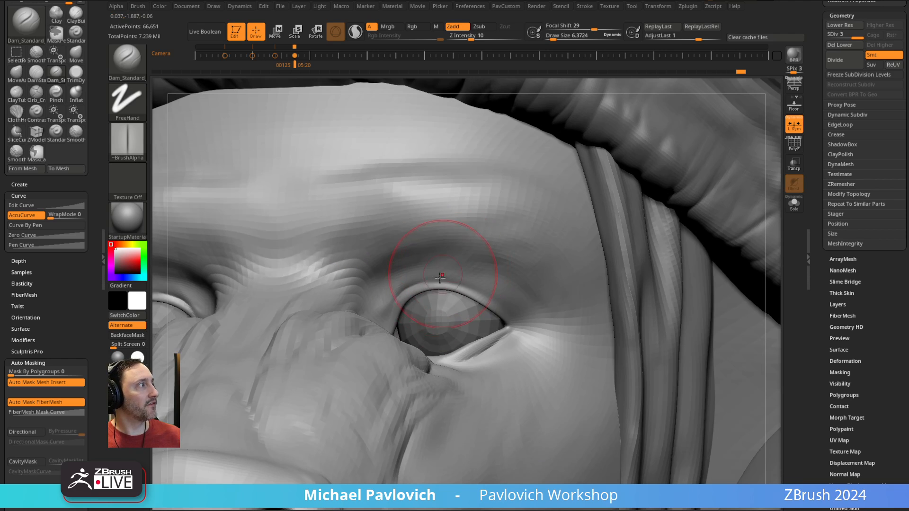
key("s")
mouse_move(412, 287)
left_mouse_down()
mouse_move(431, 286)
mouse_move(415, 286)
left_mouse_up()
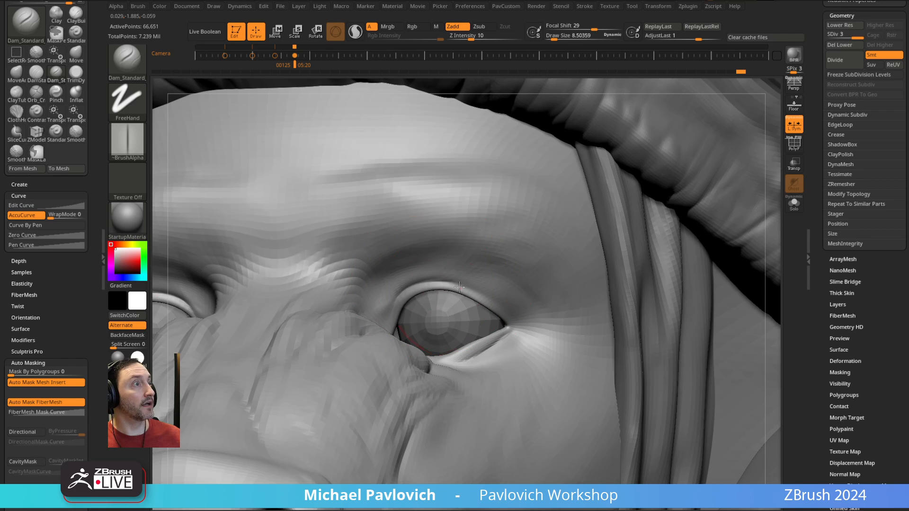
- Define the outer eye corner and the rim of the lower eyelid with a smaller Dam_Standard brush
mouse_move(477, 234)
right_mouse_down()
mouse_move(468, 253)
mouse_move(514, 306)
right_mouse_up()
key("s")
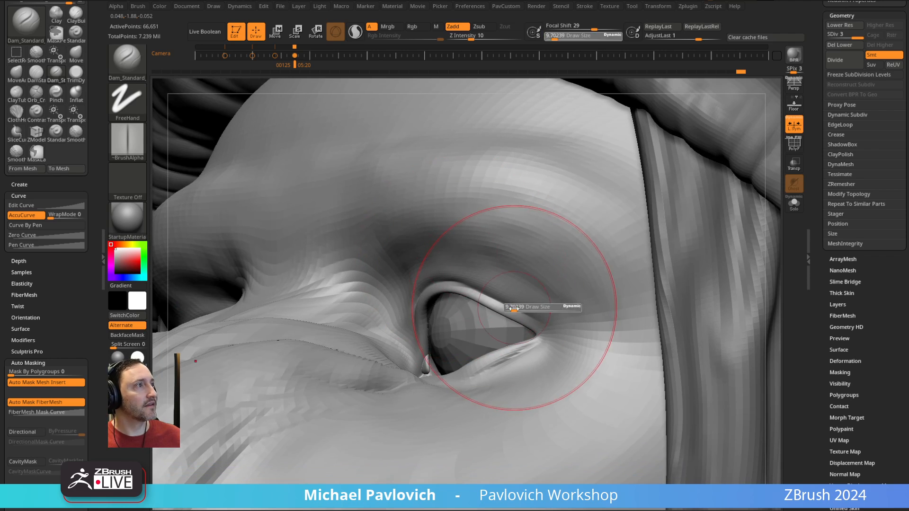
left_click_drag(515, 309, 507, 309)
mouse_move(539, 317)
right_mouse_down()
mouse_move(523, 239)
mouse_move(522, 292)
right_mouse_up()
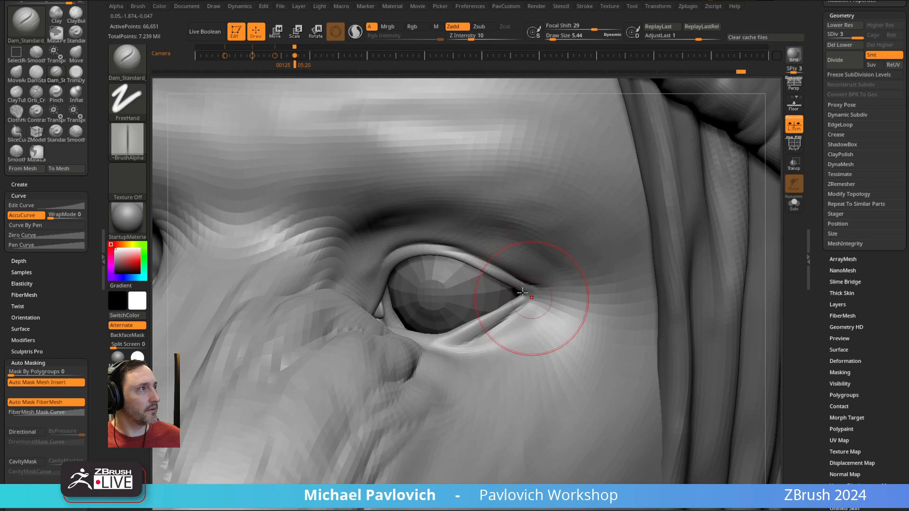
mouse_move(524, 258)
right_mouse_down()
mouse_move(421, 284)
mouse_move(416, 328)
right_mouse_up()
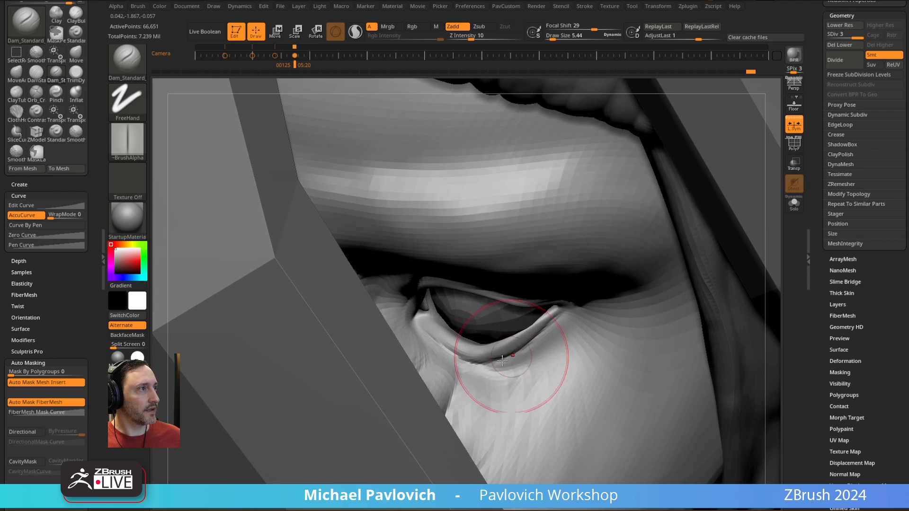
mouse_move(511, 366)
right_mouse_down()
mouse_move(566, 251)
mouse_move(470, 228)
mouse_move(462, 260)
mouse_move(526, 256)
mouse_move(481, 223)
mouse_move(533, 209)
mouse_move(470, 237)
mouse_move(450, 283)
mouse_move(385, 326)
mouse_move(470, 305)
mouse_move(570, 161)
mouse_move(517, 136)
mouse_move(355, 300)
mouse_move(412, 265)
mouse_move(387, 258)
mouse_move(450, 253)
mouse_move(442, 243)
mouse_move(452, 255)
right_mouse_up()
- Raise the smoothing brush's Z Intensity to 49 and soften the cheek and muzzle surface
key("shift")
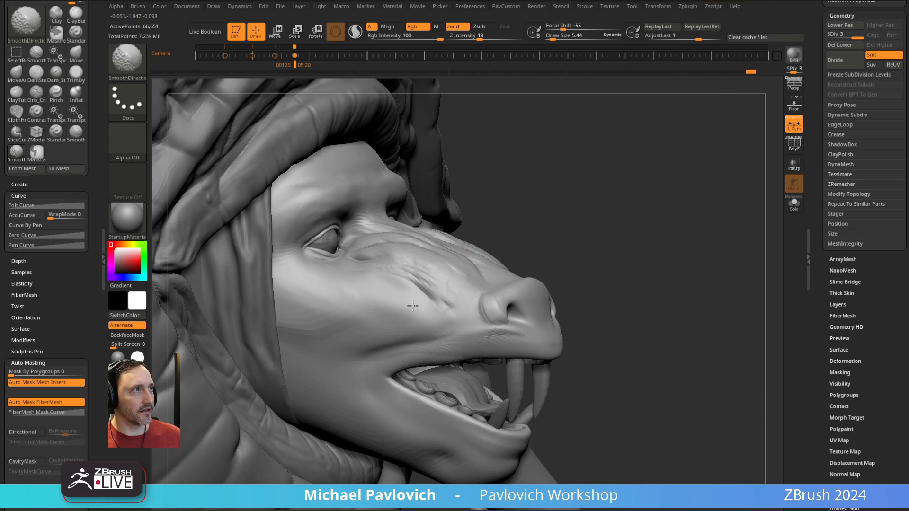
left_click_drag(482, 36, 497, 36)
right_click_drag(535, 138, 423, 305)
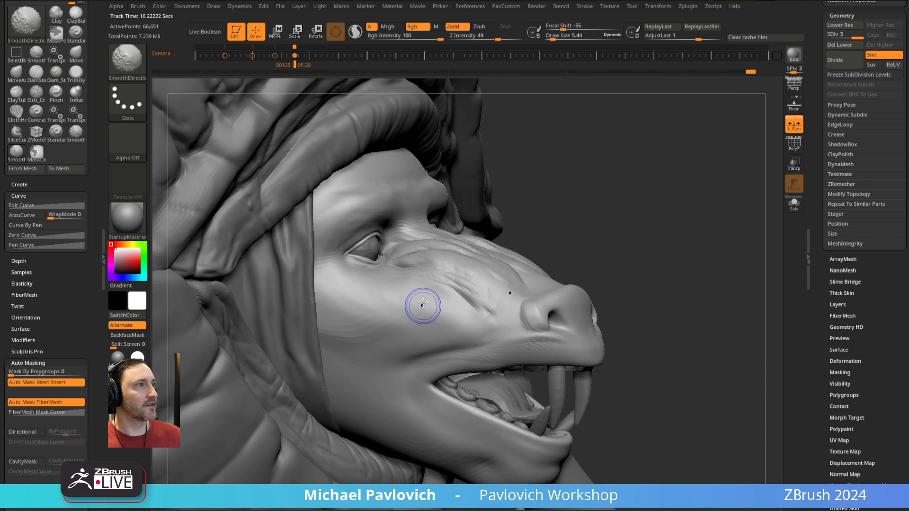
right_click_drag(606, 289, 440, 263)
right_click_drag(551, 256, 500, 227)
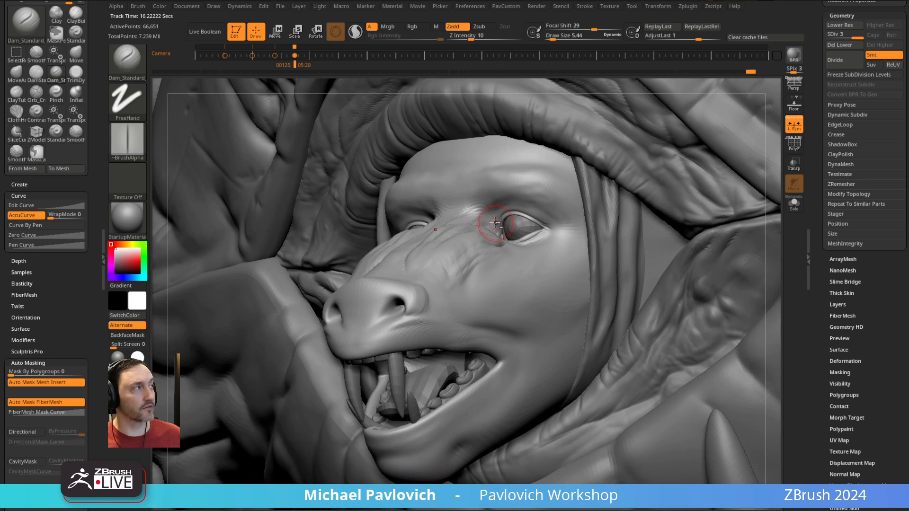
key("shift")
- Build up the cheek and upper lip beside the muzzle with the ClayTubes brush
key("b")
key("c")
key("t")
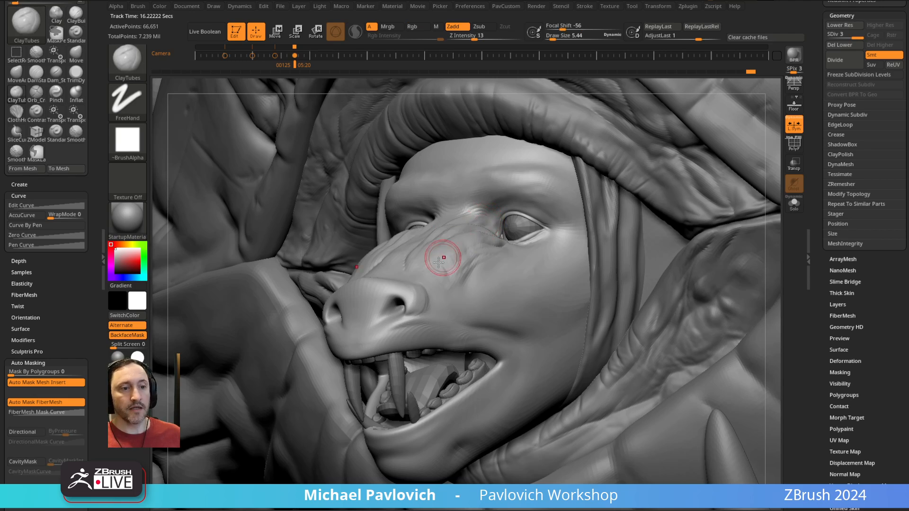
mouse_move(445, 258)
right_mouse_down()
mouse_move(471, 256)
mouse_move(489, 205)
mouse_move(462, 194)
mouse_move(417, 211)
mouse_move(582, 197)
mouse_move(555, 252)
right_mouse_up()
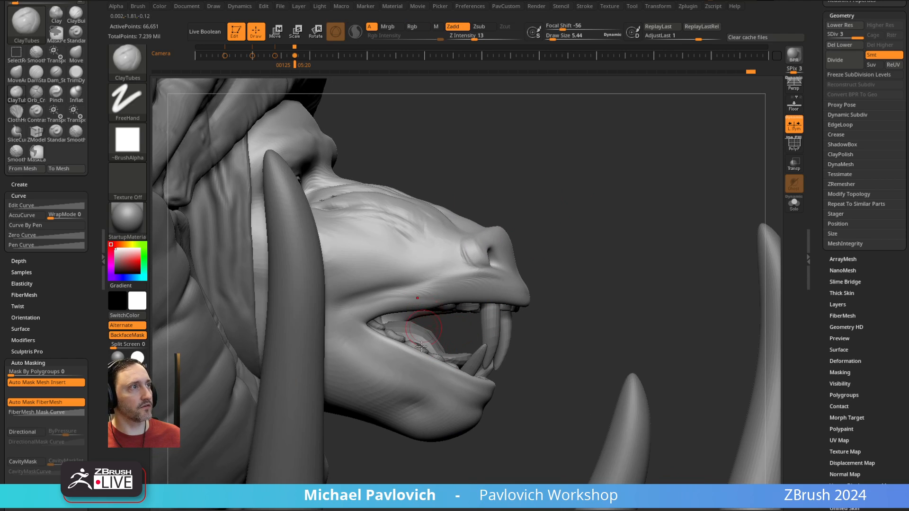
mouse_move(542, 200)
right_mouse_down()
mouse_move(553, 199)
mouse_move(540, 208)
right_mouse_up()
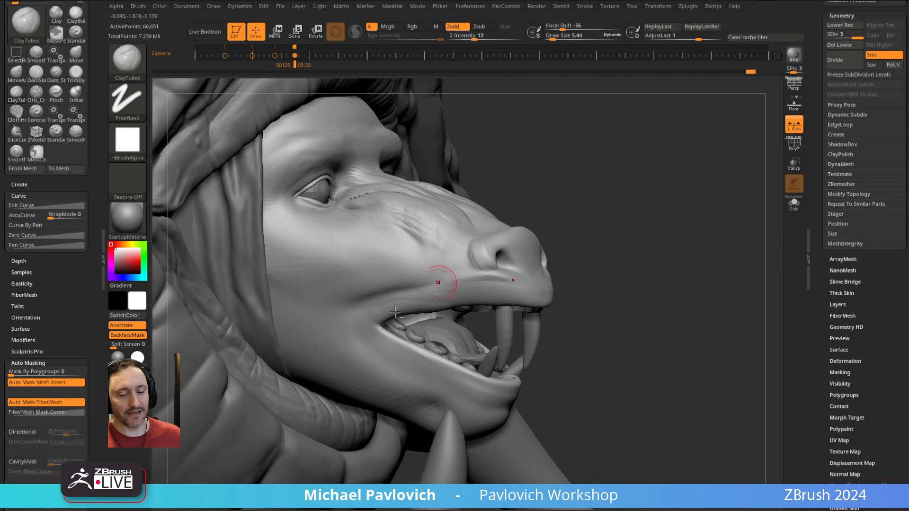
- Pull the corners of the mouth back into the cheeks with the MoveAccu brush, adjusting its draw size
key("2")
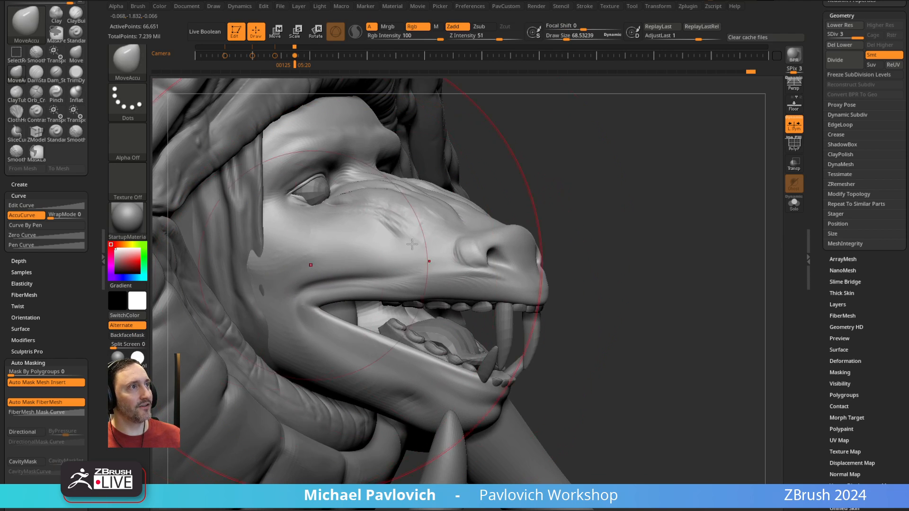
mouse_move(539, 283)
right_mouse_down()
mouse_move(539, 226)
mouse_move(335, 284)
mouse_move(294, 334)
right_mouse_up()
left_click_drag(310, 311, 284, 308)
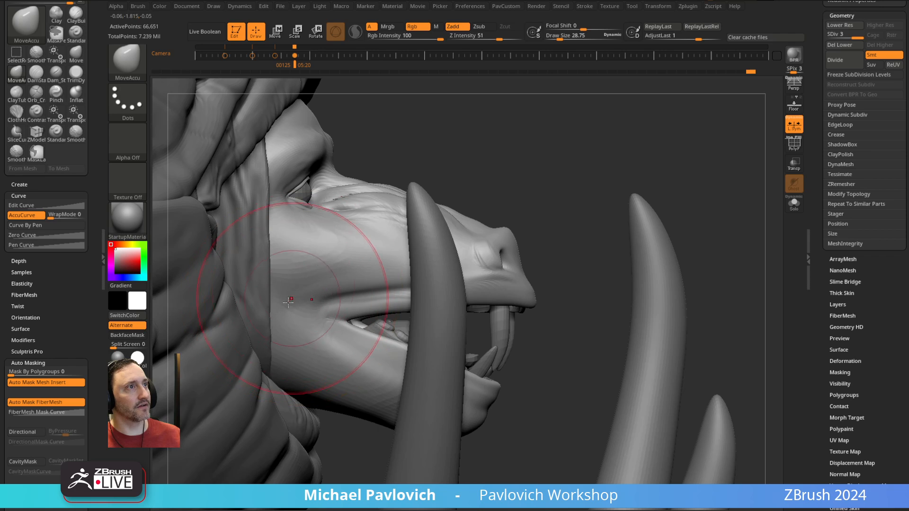
mouse_move(568, 236)
right_mouse_down()
mouse_move(560, 211)
mouse_move(335, 328)
right_mouse_up()
key("s")
left_click_drag(335, 327, 303, 322)
key("s")
left_click_drag(296, 320, 308, 315)
mouse_move(320, 290)
right_mouse_down()
mouse_move(309, 284)
mouse_move(365, 272)
right_mouse_up()
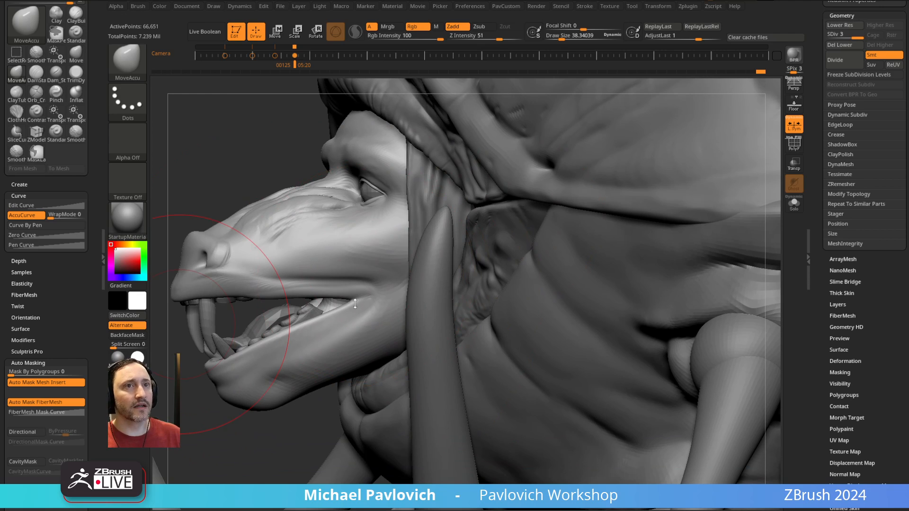
right_click_drag(337, 313, 385, 263)
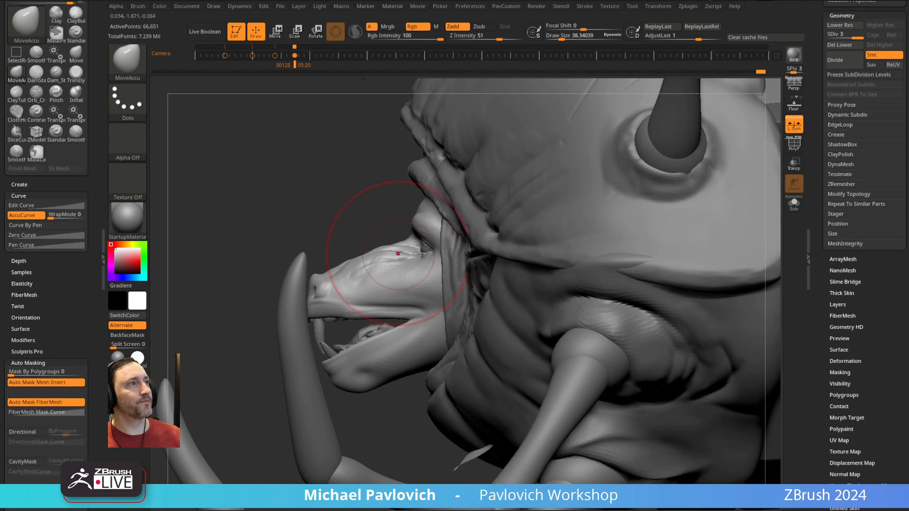
- Isolate the head, mask the lower jaw with MaskLasso, blur the mask edge and invert the mask
left_click(793, 204)
left_click_drag(644, 321, 406, 346, "ctrl")
left_click(144, 79, "ctrl")
left_click(298, 110)
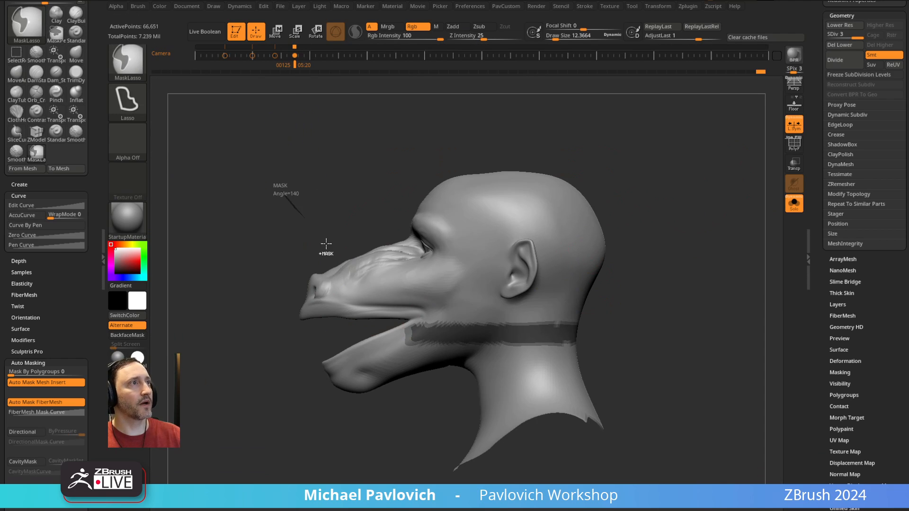
left_click(325, 248, "ctrl")
mouse_move(614, 330)
left_mouse_down("ctrl")
mouse_move(464, 316)
mouse_move(284, 316)
mouse_move(686, 382)
mouse_move(660, 351)
left_mouse_up("ctrl")
mouse_move(660, 350)
left_mouse_down("ctrl")
mouse_move(600, 287)
mouse_move(499, 314)
mouse_move(417, 442)
mouse_move(558, 506)
left_mouse_up("ctrl")
left_click(462, 329, "ctrl")
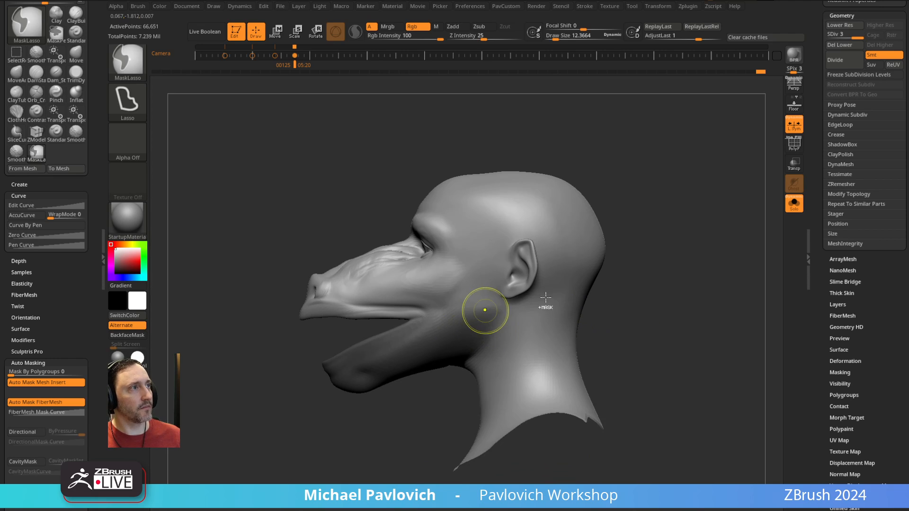
left_click(648, 275, "ctrl")
- Place the transform gizmo at the jaw hinge and try rotating the lower jaw open on the head alone
left_click_drag(628, 245, 644, 233, "alt")
key("w")
left_click(550, 265, "alt")
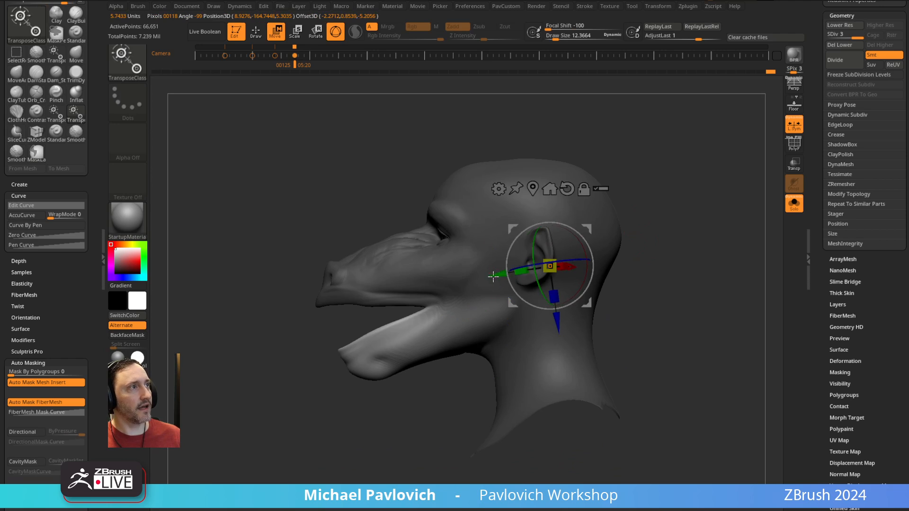
left_click(472, 309, "alt")
left_click(489, 232, "alt")
left_click_drag(512, 293, 500, 282)
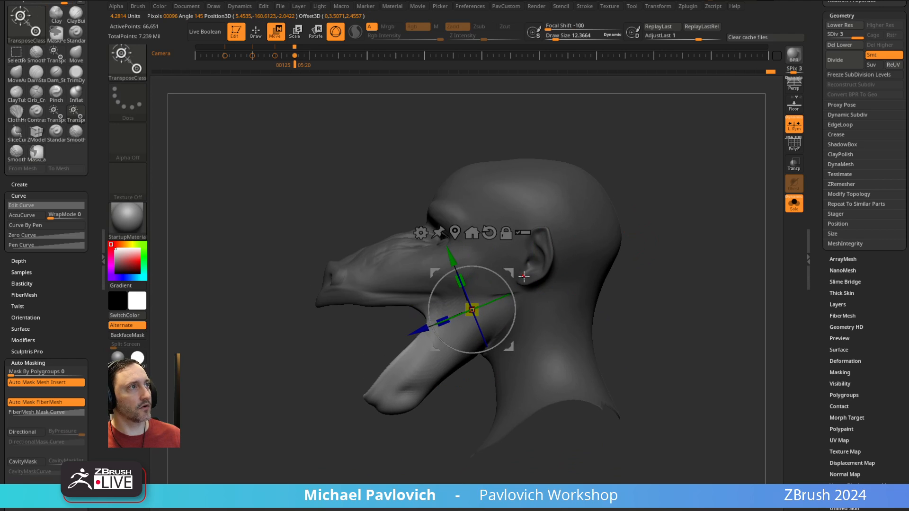
key("ctrl+z")
- Show all subtools, include the lower teeth and mouth interior in the multi-subtool transform, and rotate the jaw wide open
left_click(794, 204)
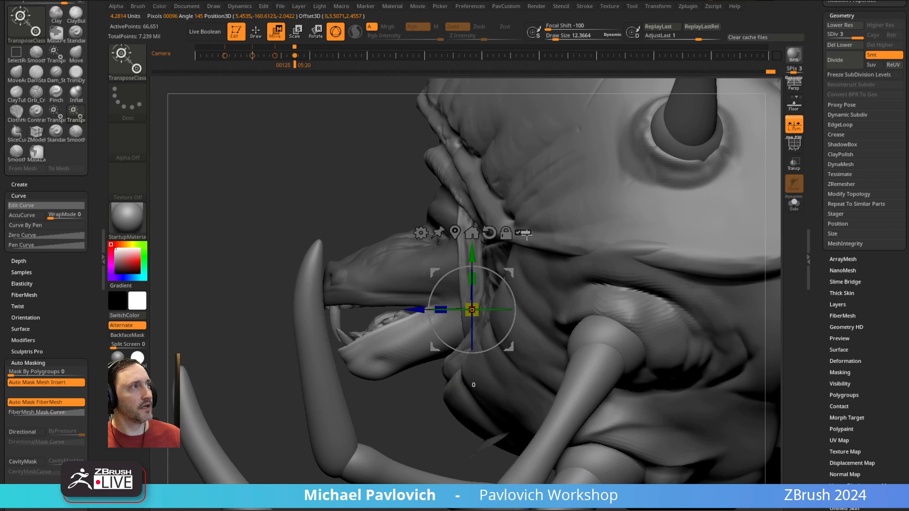
key("ctrl+shift")
left_click(408, 343, "ctrl+shift")
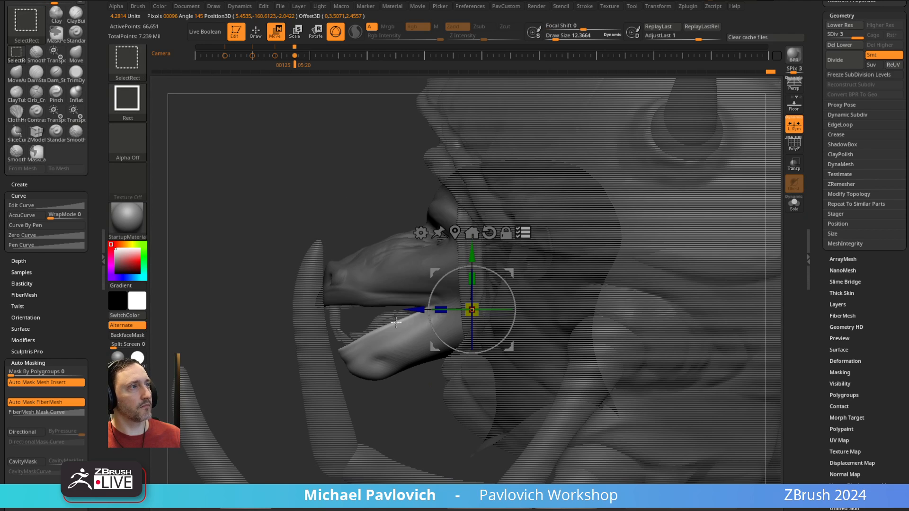
left_click_drag(501, 285, 485, 265)
left_click_drag(383, 211, 552, 179)
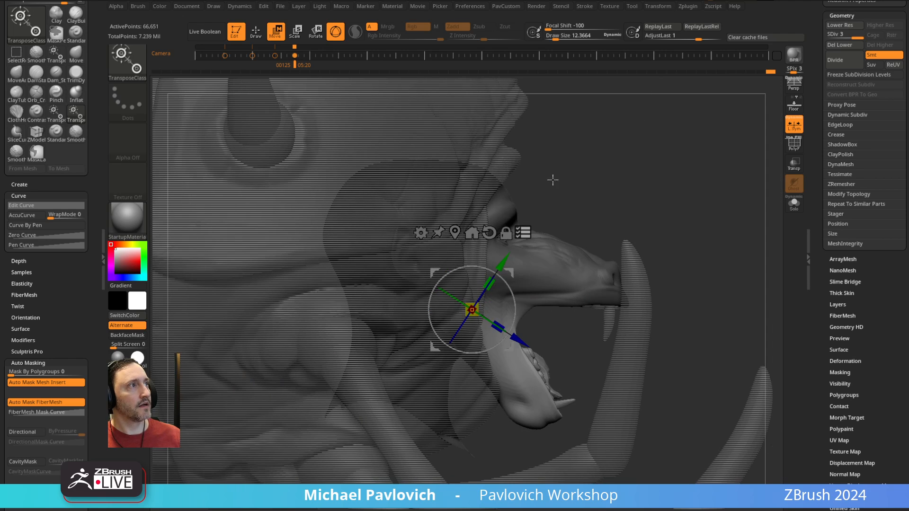
mouse_move(589, 214)
left_mouse_down()
mouse_move(545, 204)
mouse_move(534, 367)
mouse_move(498, 412)
left_mouse_up()
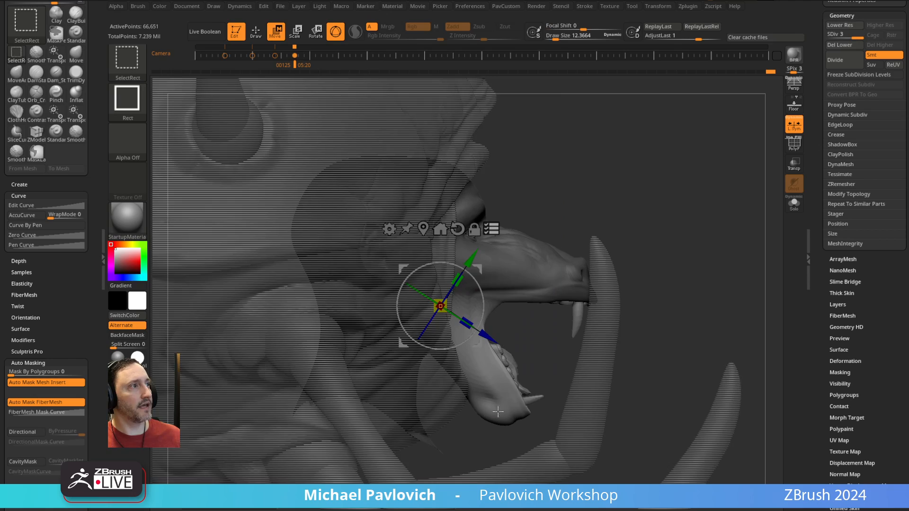
left_click_drag(545, 202, 358, 251)
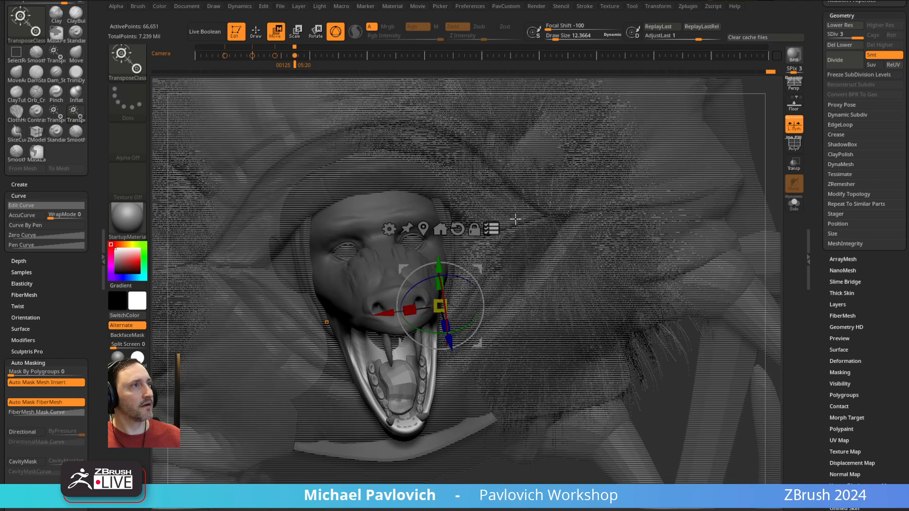
- Fine-tune the opening of the lower jaw together with its teeth and mouth interior using the transform gizmo
right_click_drag(389, 239, 451, 219)
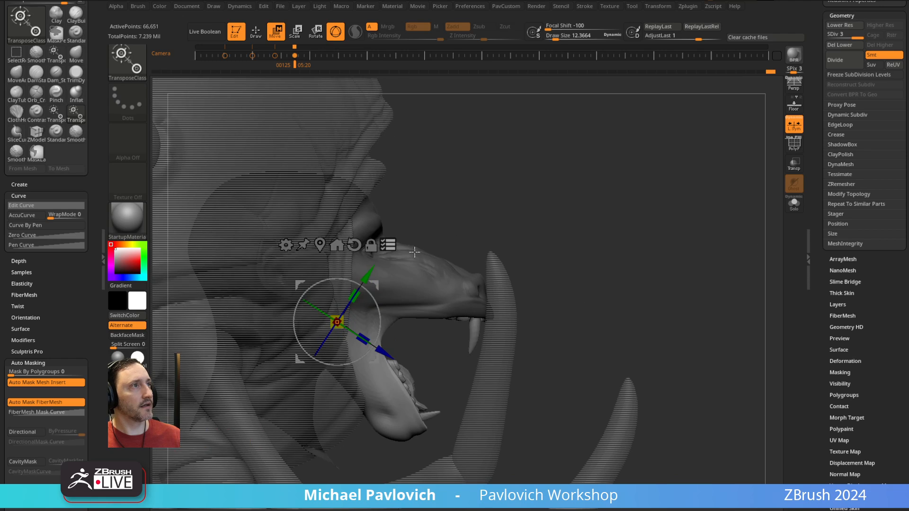
left_click_drag(375, 295, 377, 295)
key("ctrl+z")
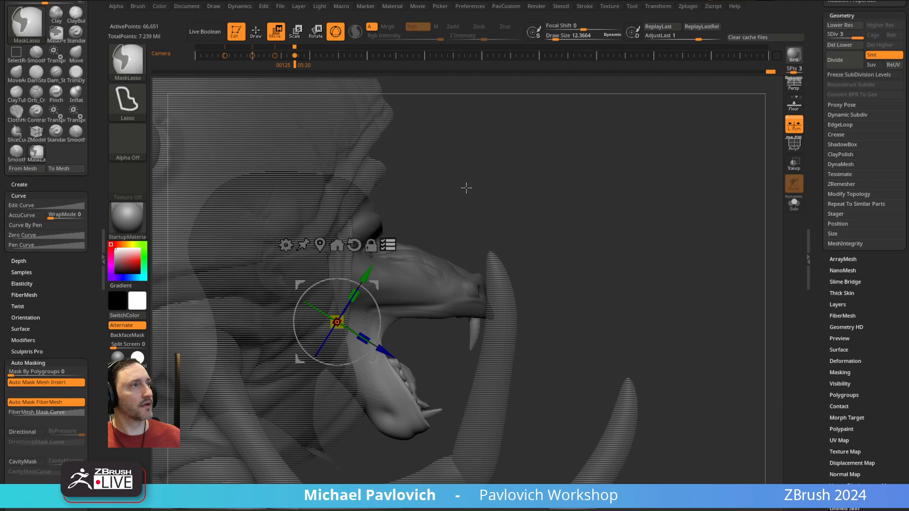
right_click_drag(491, 223, 534, 210, "alt")
mouse_move(418, 280)
left_mouse_down()
mouse_move(412, 271)
mouse_move(430, 253)
left_mouse_up()
key("q")
mouse_move(663, 203)
right_mouse_down()
mouse_move(524, 188)
mouse_move(448, 202)
mouse_move(481, 200)
right_mouse_up()
key("w")
left_click_drag(449, 254, 459, 250)
key("q")
key("w")
mouse_move(371, 239)
right_mouse_down()
mouse_move(453, 230)
mouse_move(455, 202)
mouse_move(427, 209)
right_mouse_up()
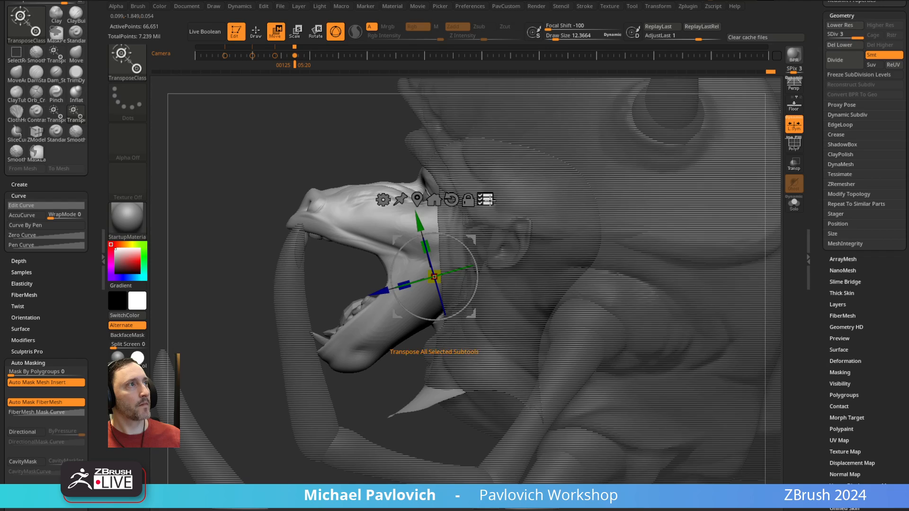
- Toggle transposing of all selected subtools and rotate the lower jaw further about its hinge
left_click(488, 200)
key("q")
mouse_move(355, 175)
right_mouse_down()
mouse_move(375, 154)
mouse_move(517, 146)
right_mouse_up()
right_click_drag(634, 156, 574, 152, "shift")
key("w")
mouse_move(434, 203)
right_mouse_down()
mouse_move(523, 220)
mouse_move(426, 203)
right_mouse_up()
key("q")
key("w")
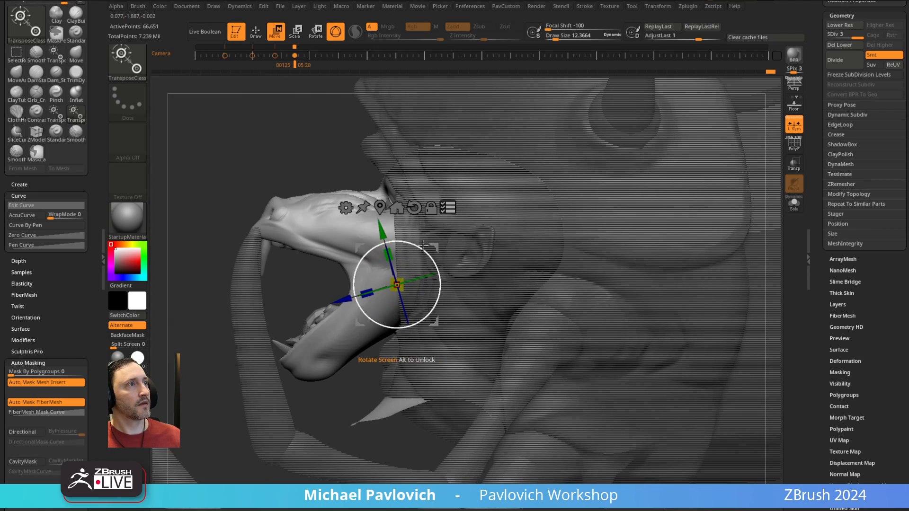
left_click_drag(423, 243, 437, 247)
key("q")
right_click_drag(437, 237, 492, 213, "shift")
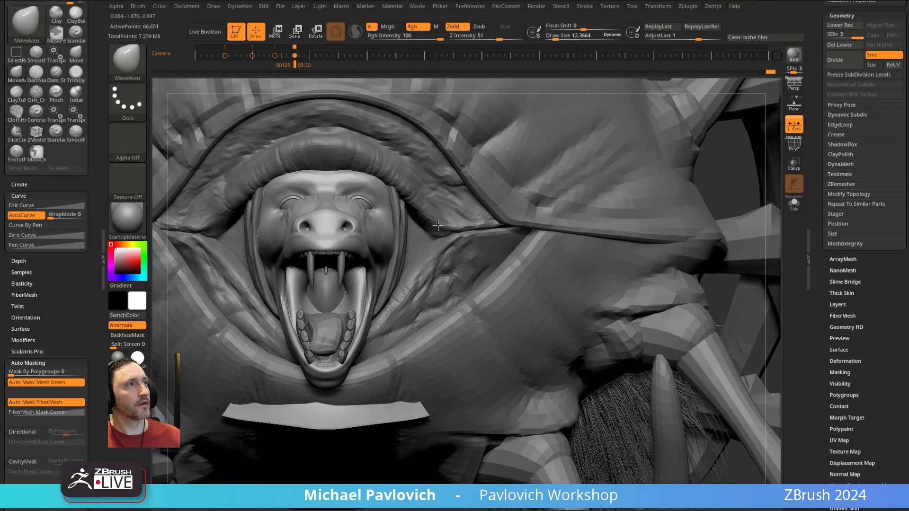
mouse_move(402, 205)
right_mouse_down("alt")
mouse_move(435, 203)
mouse_move(440, 213)
right_mouse_up("alt")
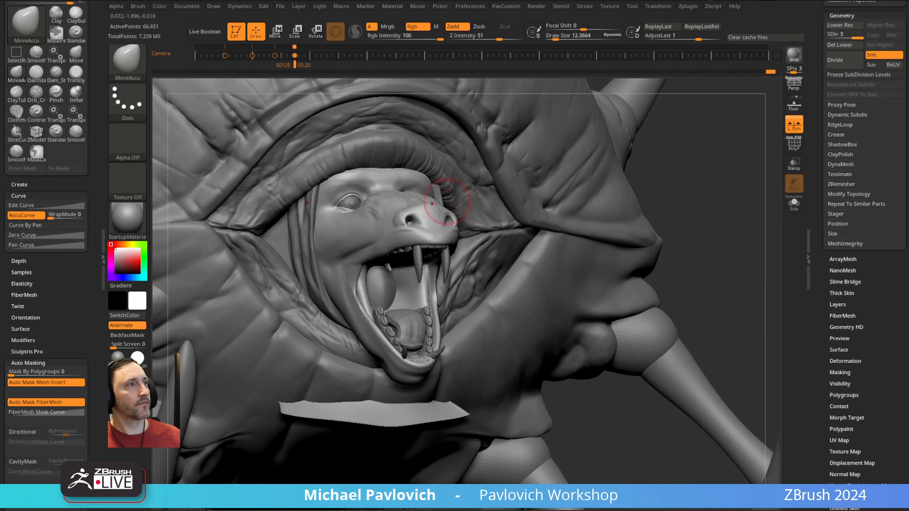
- Try scaling the lower teeth along the gizmo's Z axis
left_click(384, 324, "alt")
right_click_drag(699, 180, 561, 221)
key("w")
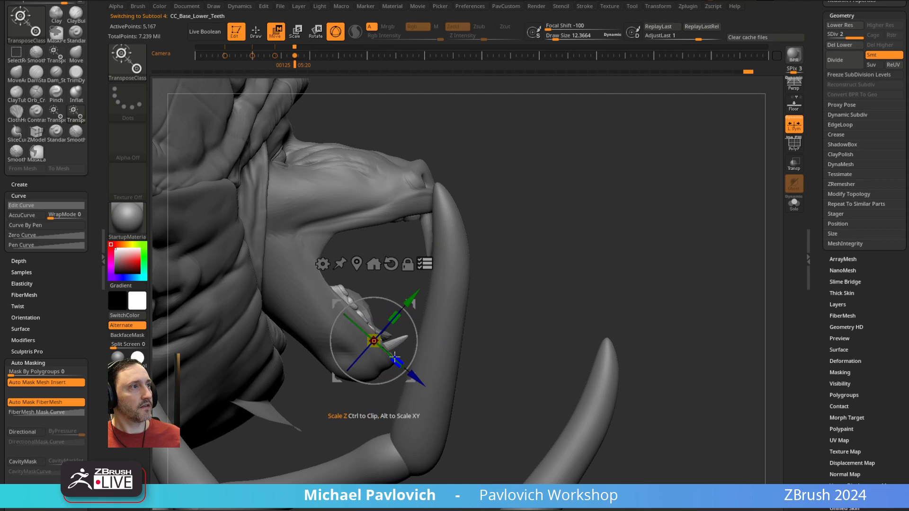
left_click_drag(394, 357, 398, 356)
key("ctrl+z")
- Fit the lower teeth and tongue to the opened jaw with the Move brush at a draw size of about 31
key("q")
mouse_move(592, 257)
right_mouse_down()
mouse_move(445, 256)
mouse_move(407, 284)
right_mouse_up()
key("s")
left_click_drag(406, 284, 421, 283)
key("b")
key("m")
key("v")
mouse_move(394, 276)
right_mouse_down()
mouse_move(371, 267)
mouse_move(345, 222)
mouse_move(381, 242)
mouse_move(356, 283)
right_mouse_up()
left_click(371, 268, "alt")
key("w")
key("q")
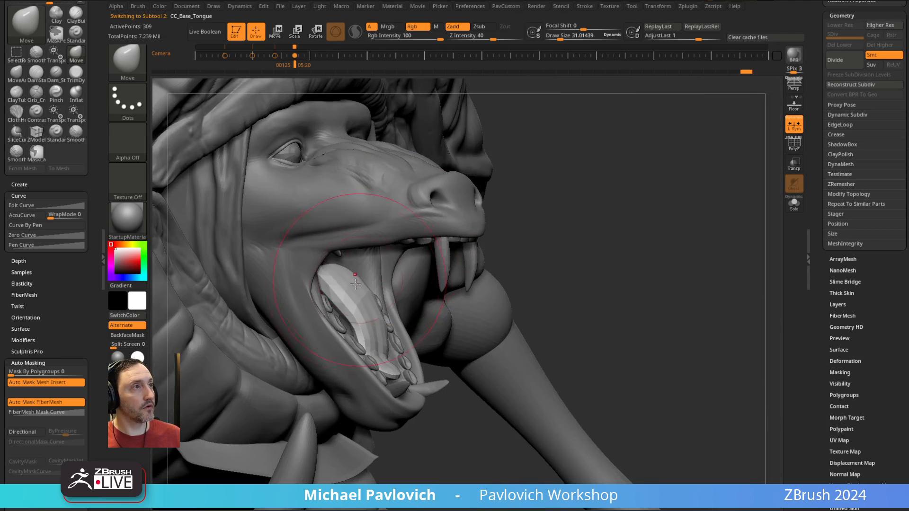
- Nudge the lower and upper teeth into the gums with the Move brush at a draw size of about 4.6
right_click_drag(468, 234, 293, 341)
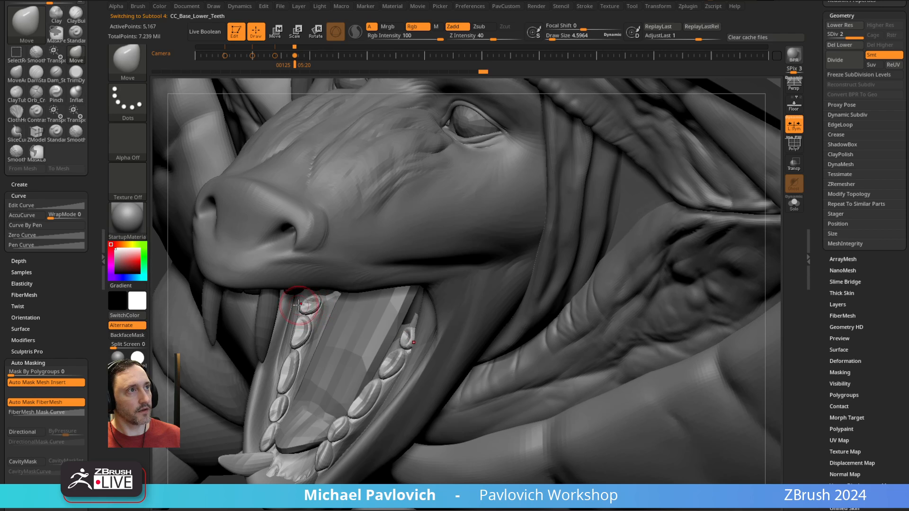
right_click_drag(299, 305, 307, 352)
left_click(308, 352, "alt")
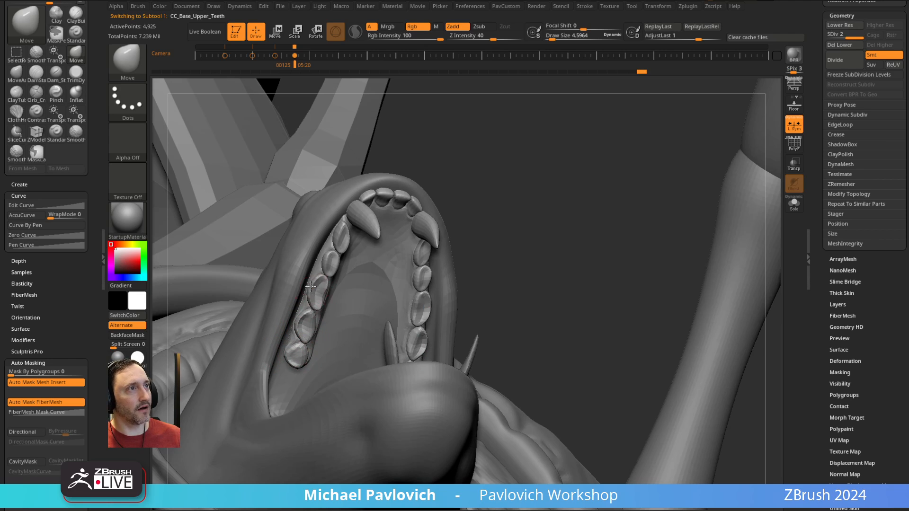
mouse_move(483, 142)
right_mouse_down()
mouse_move(468, 213)
mouse_move(440, 242)
mouse_move(471, 240)
mouse_move(347, 265)
right_mouse_up()
- Select the head and sculpt skin folds on the inner cheek behind the lower teeth with the Standard brush, smoothing them
left_click(452, 243, "alt")
key("d")
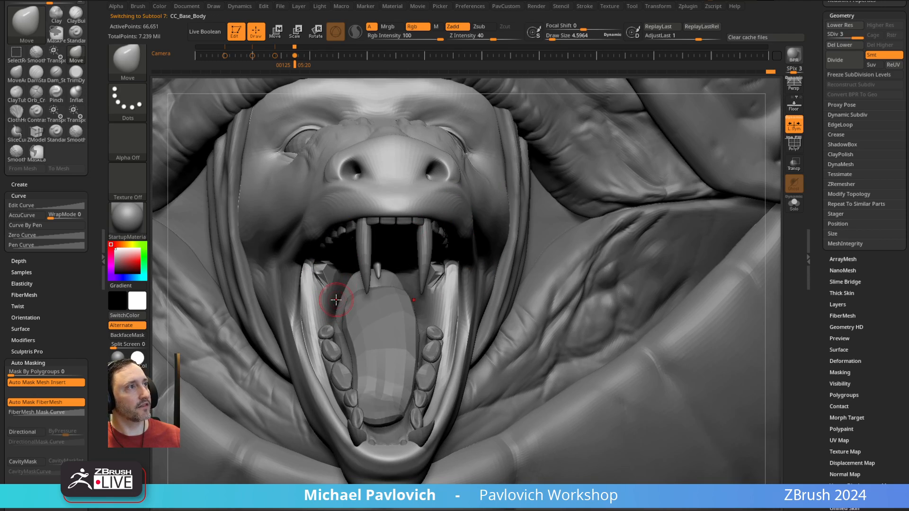
key("b")
key("s")
key("t")
right_click_drag(336, 299, 390, 287)
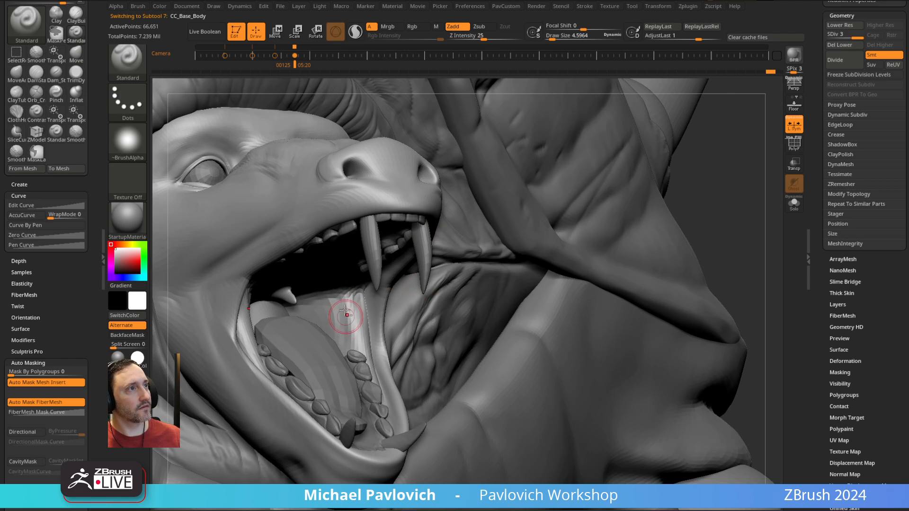
right_click_drag(347, 319, 363, 277)
left_click_drag(363, 280, 354, 283, "shift")
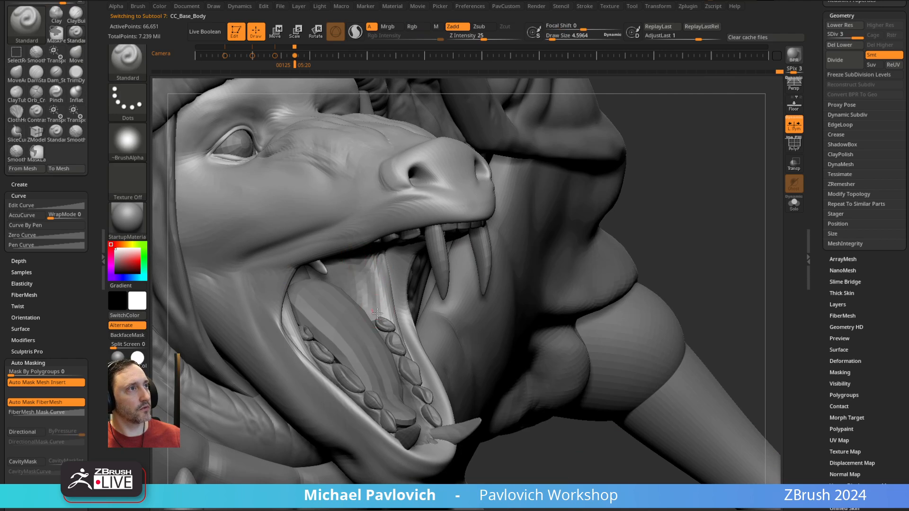
right_click_drag(356, 284, 377, 303)
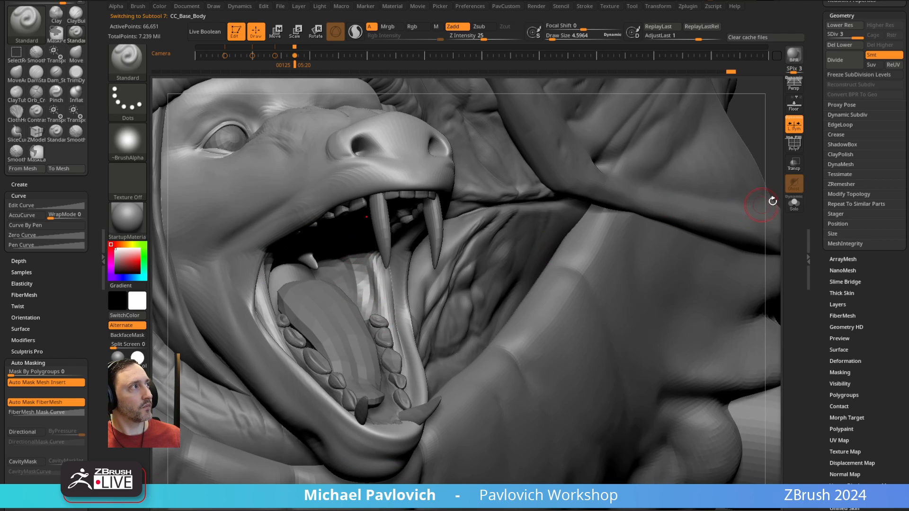
- Isolate the head, smooth and build up the stretched folds inside the mouth, and show all subtools again
left_click(793, 203)
right_click_drag(757, 208, 513, 264)
left_click_drag(381, 258, 388, 293, "shift")
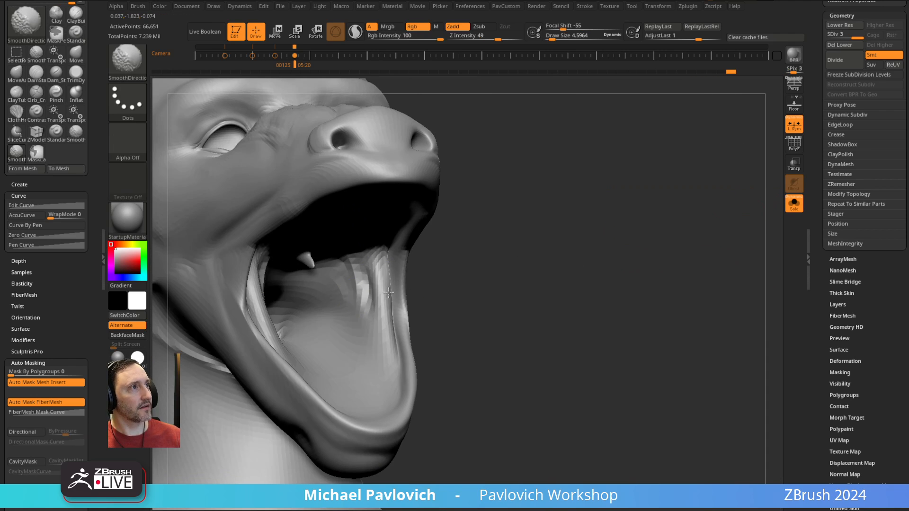
right_click_drag(517, 249, 454, 213)
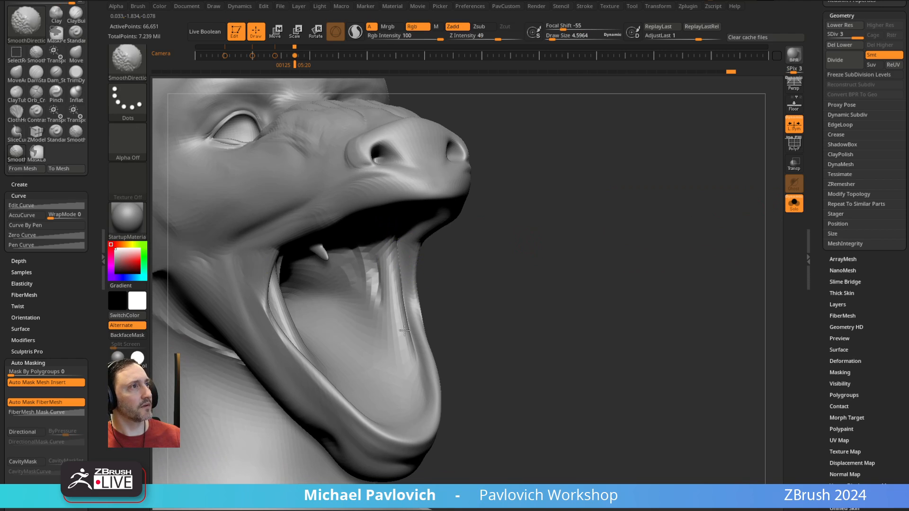
mouse_move(395, 281)
right_mouse_down()
mouse_move(450, 237)
mouse_move(395, 266)
right_mouse_up()
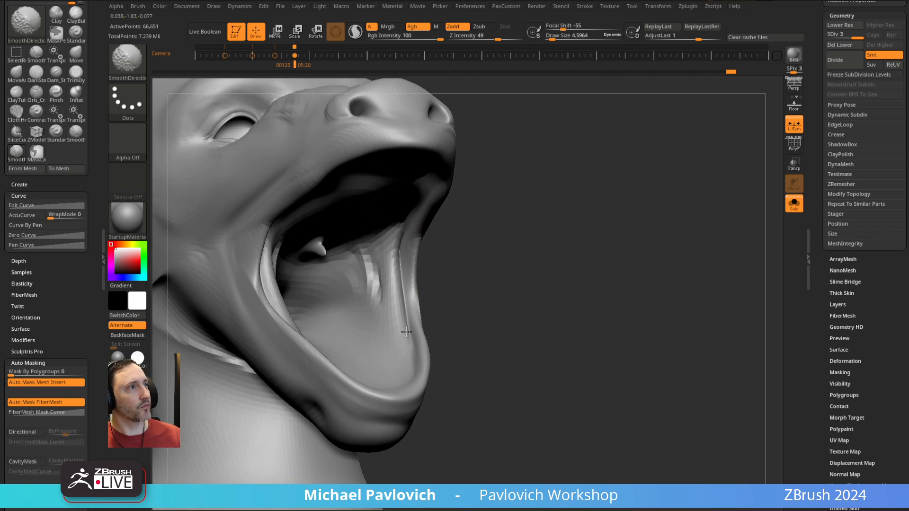
mouse_move(406, 331)
right_mouse_down()
mouse_move(440, 293)
mouse_move(387, 279)
right_mouse_up()
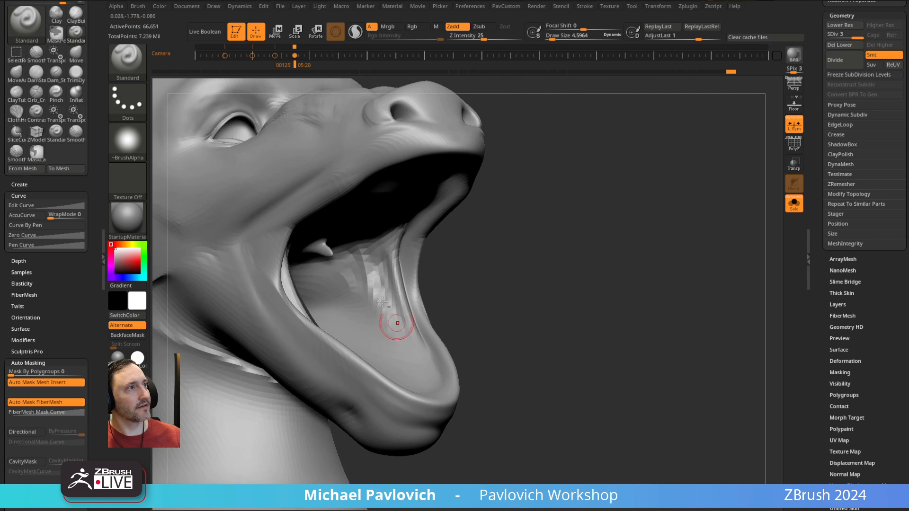
right_click_drag(490, 261, 299, 241)
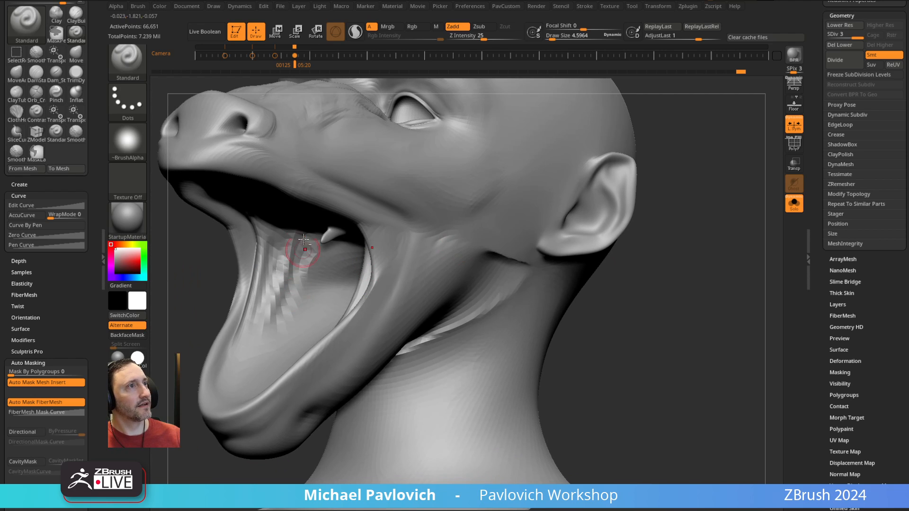
right_click_drag(293, 340, 193, 306)
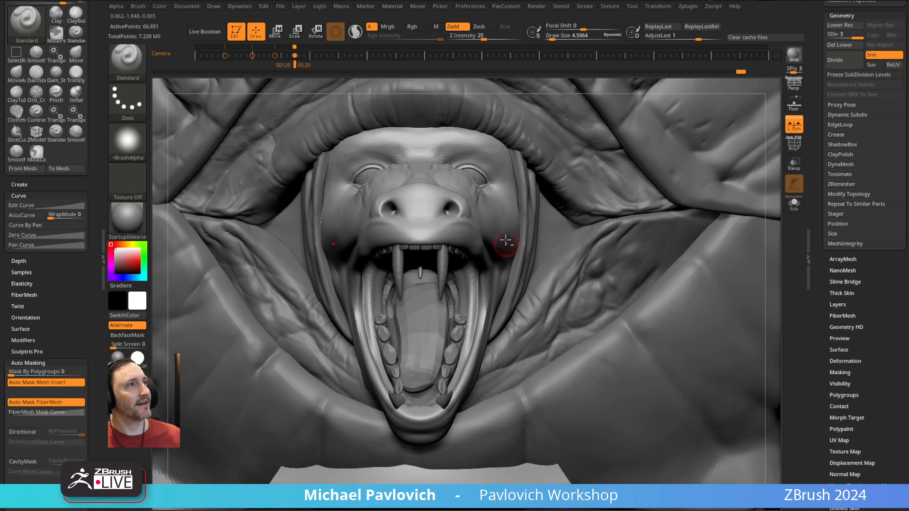
- Swell and reshape the snout ridges near the eyes with the Inflat brush at draw size 20.6 and the Move brush at 15.4
mouse_move(506, 241)
right_mouse_down()
mouse_move(426, 227)
mouse_move(474, 207)
mouse_move(488, 215)
mouse_move(475, 251)
mouse_move(440, 245)
right_mouse_up()
key("s")
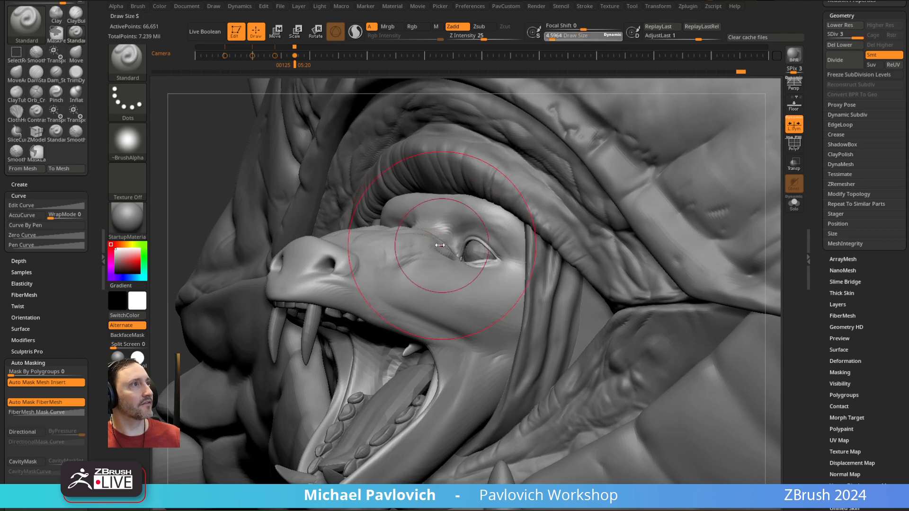
left_click_drag(440, 245, 428, 243)
key("b")
key("m")
key("v")
key("b")
key("i")
key("n")
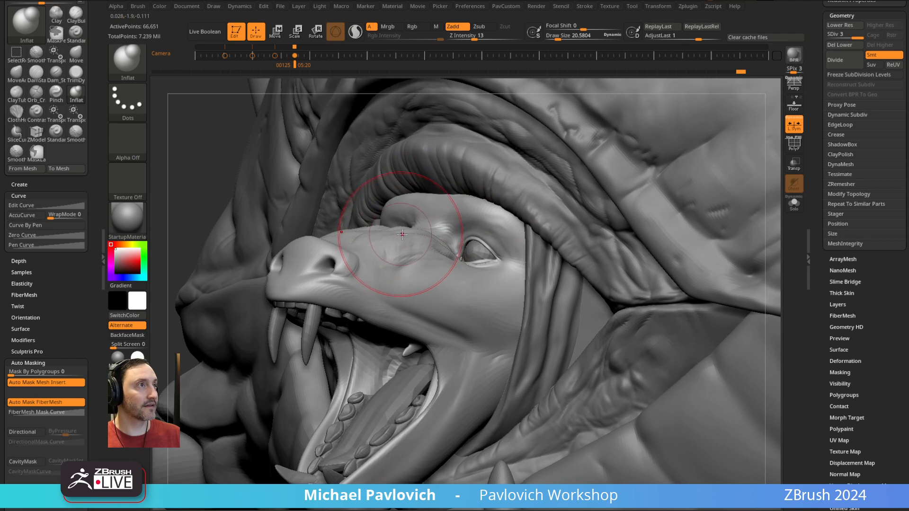
key("b")
key("m")
key("v")
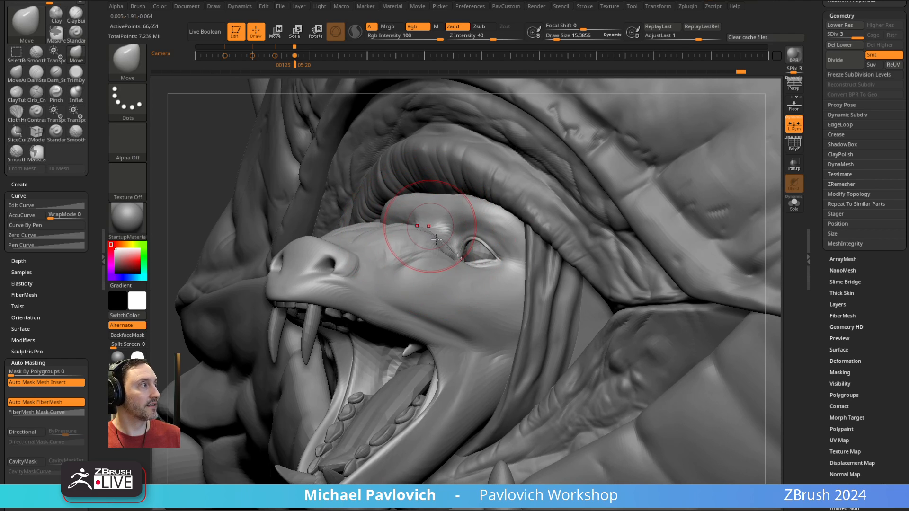
mouse_move(436, 239)
right_mouse_down()
mouse_move(406, 222)
mouse_move(437, 222)
mouse_move(426, 237)
right_mouse_up()
- Carve wrinkles along the snout and below the eyes with the Dam_Standard brush at a draw size of about 17
key("b")
key("d")
key("s")
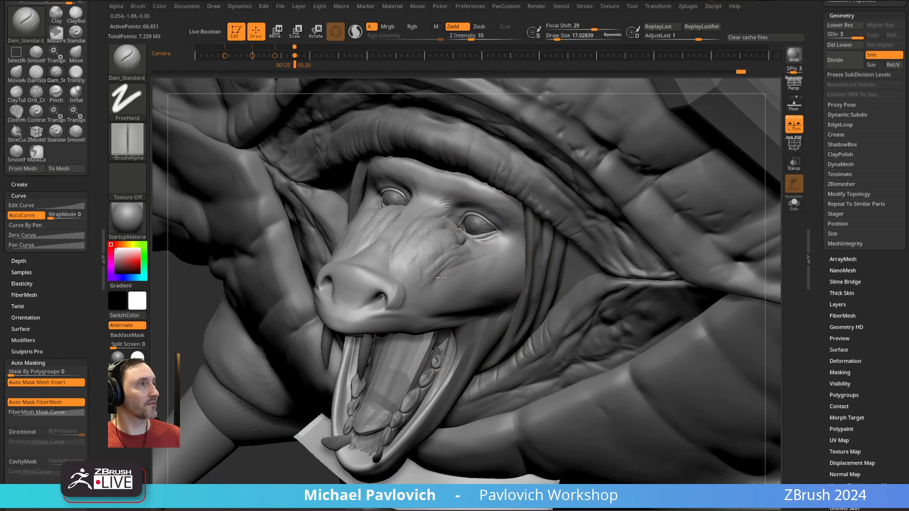
right_click_drag(468, 260, 436, 254)
right_click_drag(416, 162, 456, 274)
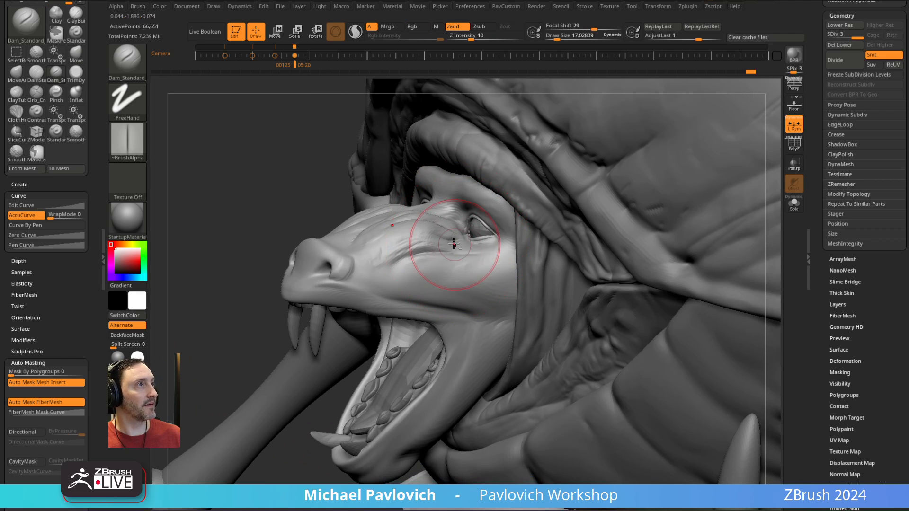
- Adjust the wrinkled area around the eyes with the Move brush at a draw size of about 17
key("b")
key("m")
key("v")
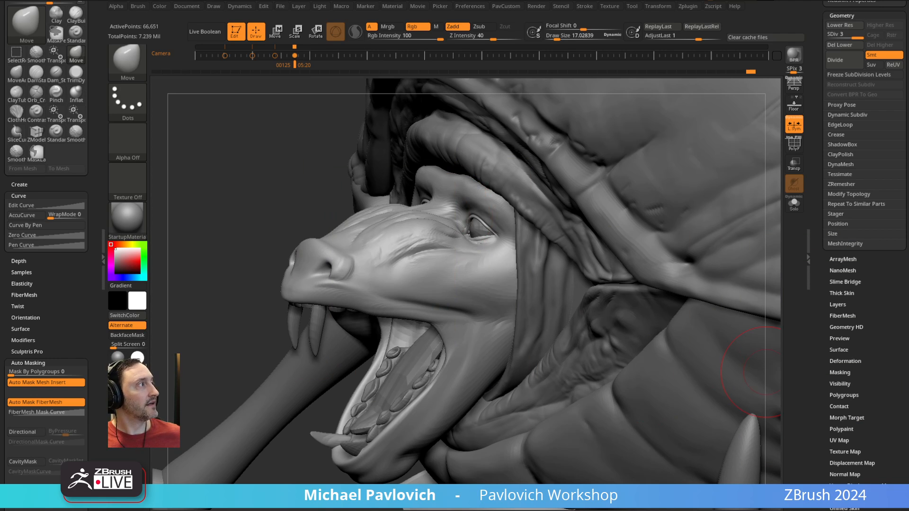
mouse_move(454, 215)
right_mouse_down()
mouse_move(454, 204)
mouse_move(475, 229)
mouse_move(479, 255)
right_mouse_up()
- Cut creases under the eyes and across the cheeks with the Dam_Standard brush at a draw size of about 24.5
key("b")
key("d")
key("s")
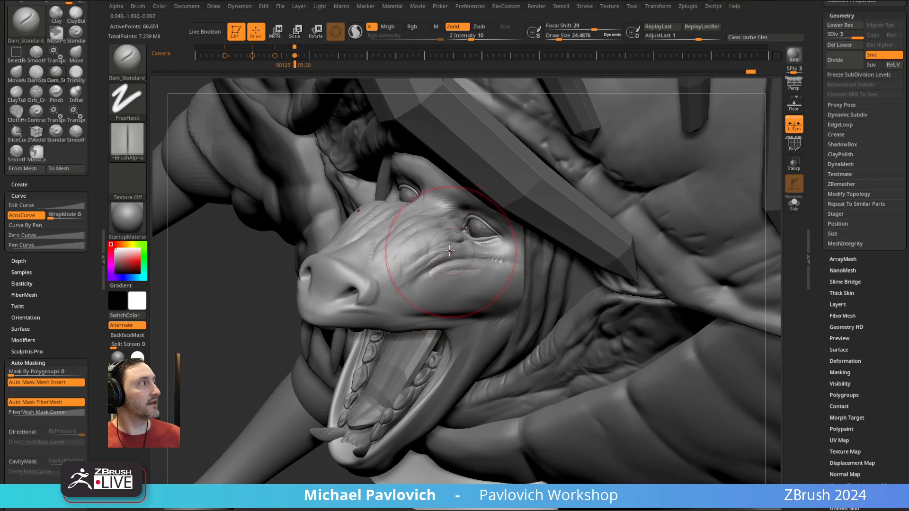
mouse_move(449, 251)
right_mouse_down()
mouse_move(453, 267)
mouse_move(442, 185)
mouse_move(466, 264)
mouse_move(365, 239)
mouse_move(422, 243)
mouse_move(418, 268)
right_mouse_up()
- Reshape the nose tip and nostril area with the Move brush, varying the draw size between strokes
key("b")
key("m")
key("v")
key("]")
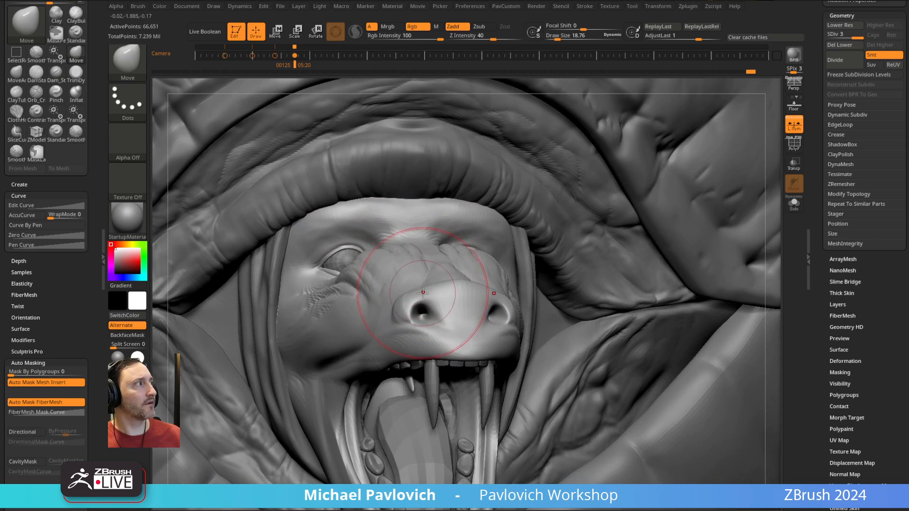
key("[")
left_click_drag(414, 298, 408, 310)
key("[")
right_click_drag(440, 313, 408, 299)
right_click_drag(432, 270, 432, 249, "shift")
key("]")
key("]")
key("]")
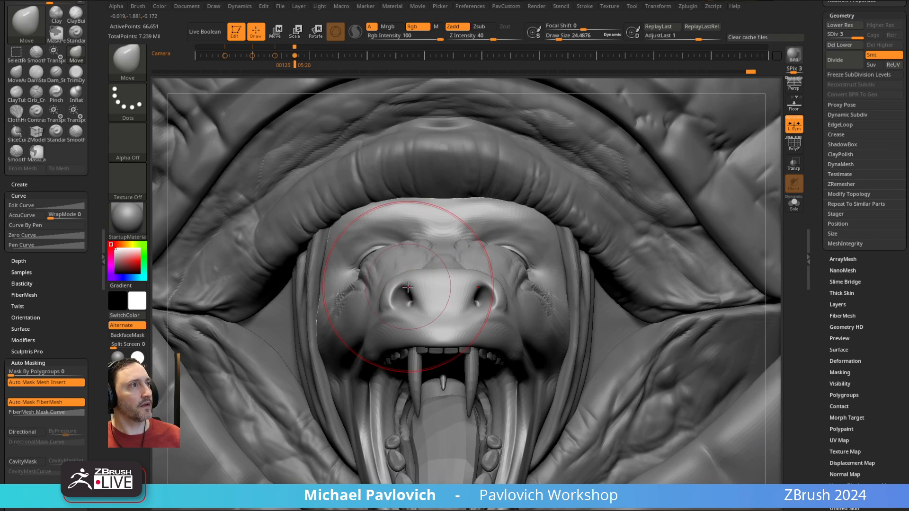
- Widen the nostril openings and refine their inner edges with the Move brush at draw sizes of about 12.4 and 4.6
key("[")
key("[")
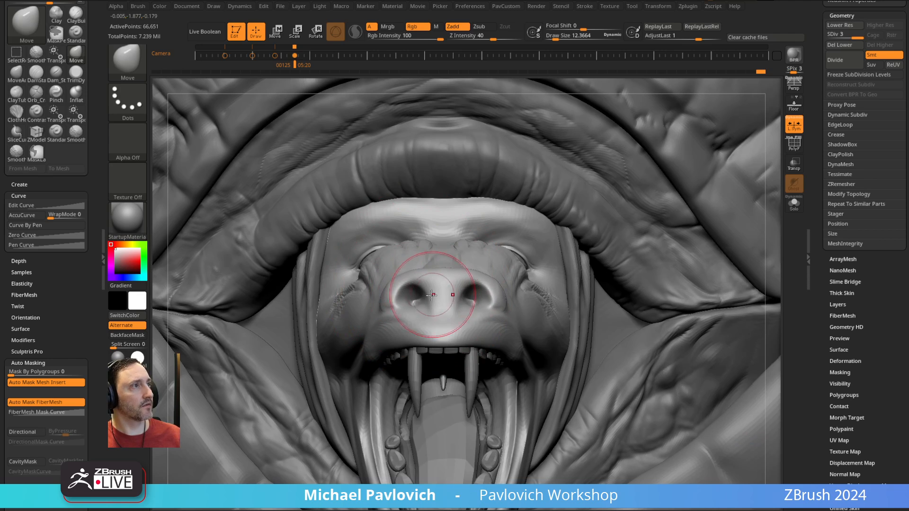
key("[")
key("[")
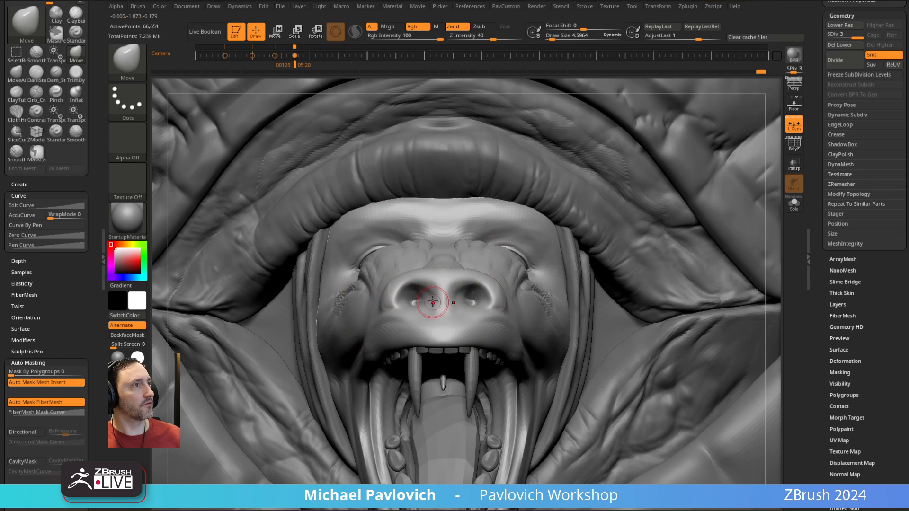
left_click_drag(432, 302, 443, 303)
right_click_drag(420, 265, 412, 274, "alt")
- Flare the nostrils upward and outward, finishing with the MoveAccu brush at a draw size of about 7.4
key("s")
left_click_drag(410, 305, 390, 294)
key("s")
key("3")
right_click_drag(402, 257, 397, 274)
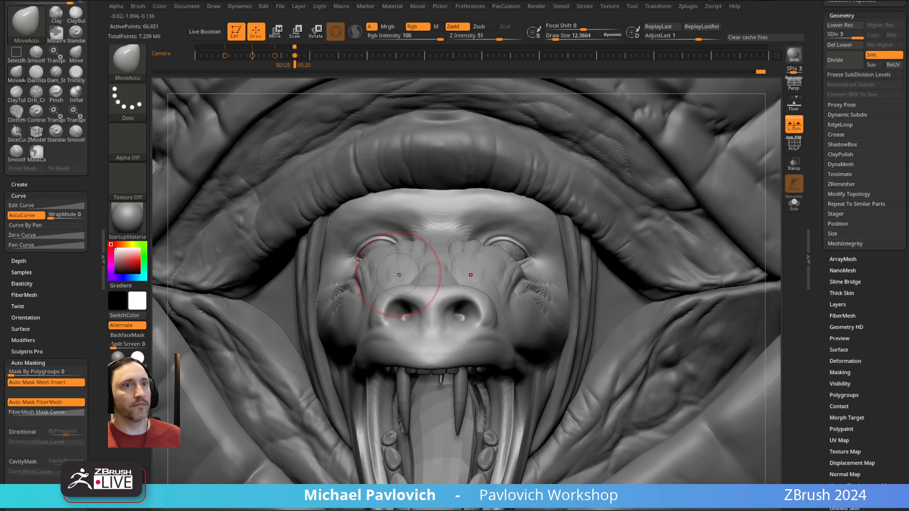
key("bracketleft")
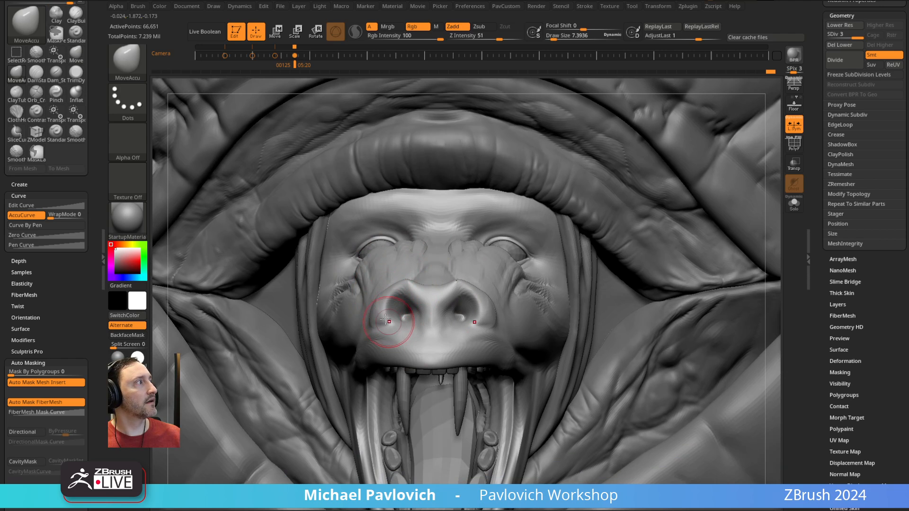
right_click_drag(385, 321, 374, 297)
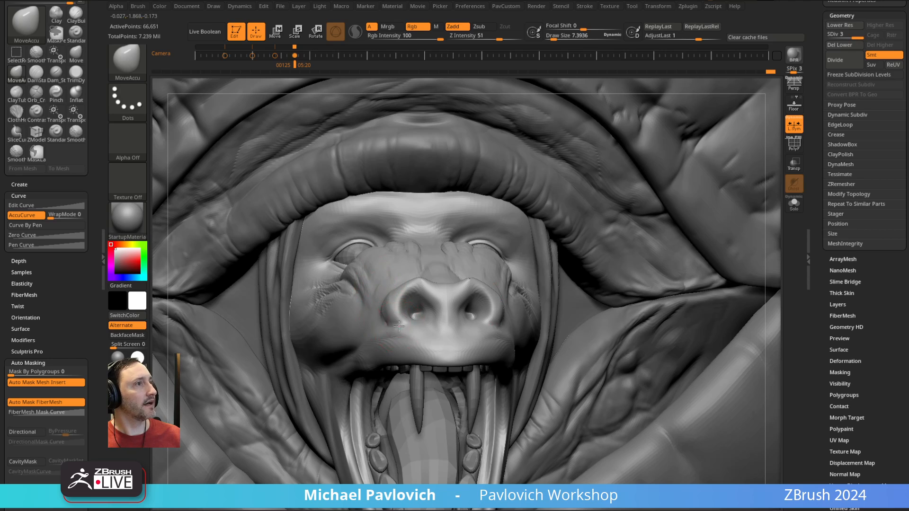
- Pull the upper lip back above the front teeth with the Move brush at a draw size of about 18.8
mouse_move(399, 249)
right_mouse_down()
mouse_move(444, 232)
mouse_move(411, 241)
mouse_move(399, 229)
mouse_move(460, 243)
mouse_move(353, 295)
mouse_move(377, 322)
mouse_move(443, 318)
mouse_move(458, 349)
mouse_move(457, 213)
mouse_move(432, 260)
mouse_move(433, 249)
mouse_move(477, 215)
mouse_move(437, 281)
mouse_move(310, 187)
mouse_move(424, 270)
mouse_move(402, 259)
mouse_move(382, 270)
mouse_move(415, 255)
right_mouse_up()
key("s")
key("b")
key("m")
key("v")
left_click_drag(311, 246, 334, 250)
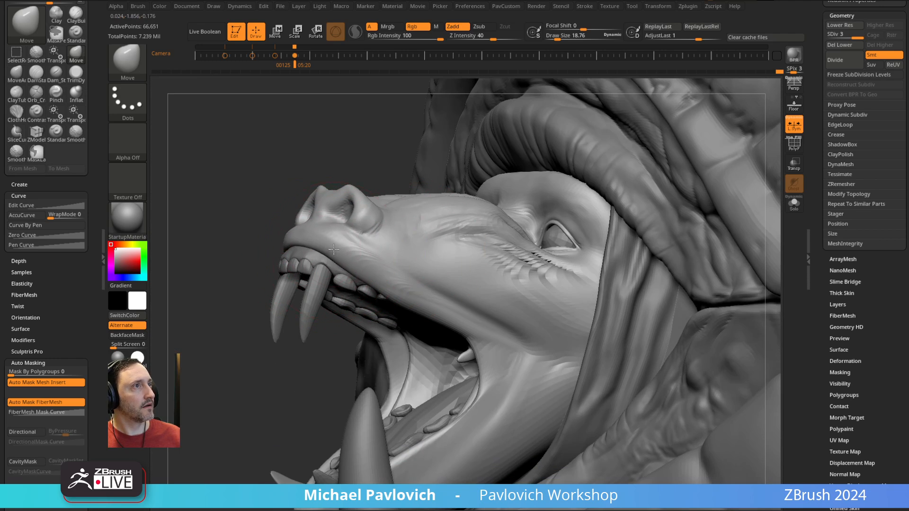
- Switch to the Standard brush and reduce its draw size to about 3.8 for detail work around the upper lip and gums
mouse_move(323, 238)
right_mouse_down()
mouse_move(349, 227)
mouse_move(352, 268)
right_mouse_up()
key("bracketleft")
key("b")
key("s")
key("t")
key("s")
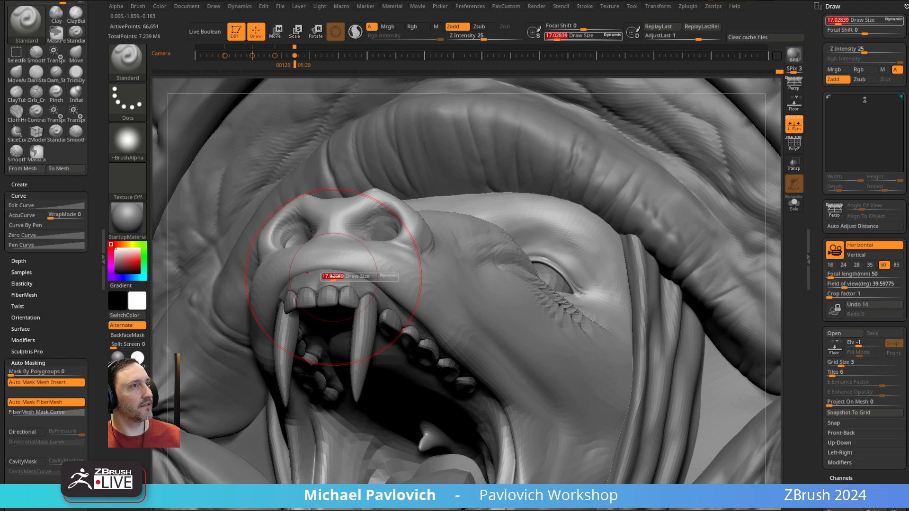
left_click_drag(333, 277, 327, 276)
left_click(334, 279, "alt")
mouse_move(325, 232)
right_mouse_down("alt")
mouse_move(429, 249)
mouse_move(440, 273)
mouse_move(391, 301)
right_mouse_up("alt")
left_click(386, 244, "alt")
left_click(904, 6)
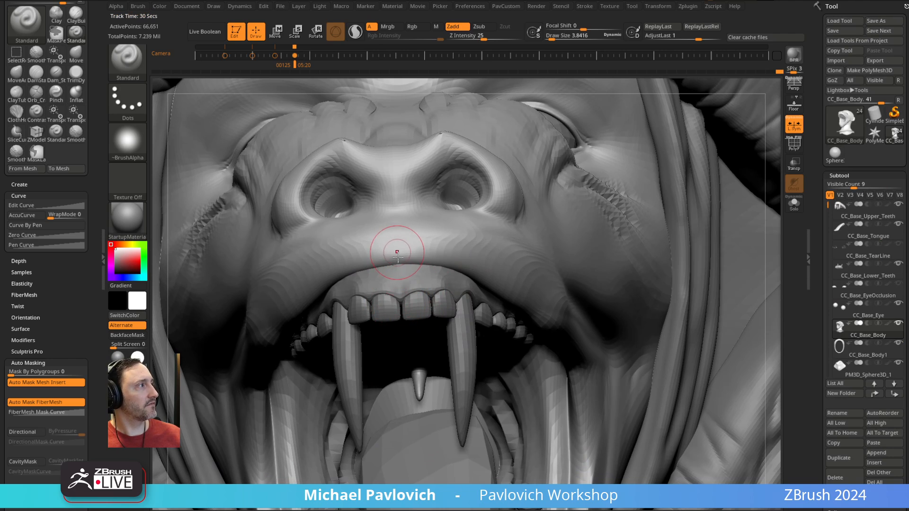
right_click_drag(396, 265, 394, 297)
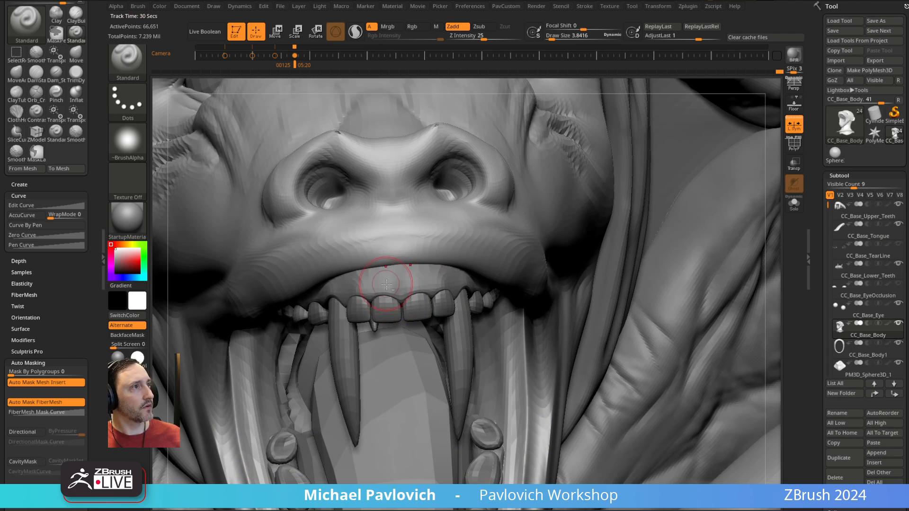
- Select the CC_Base_Upper_Teeth subtool and isolate it in Solo mode with polyframe on and all its polygroups visible
left_click(386, 285, "alt")
key("ctrl+z")
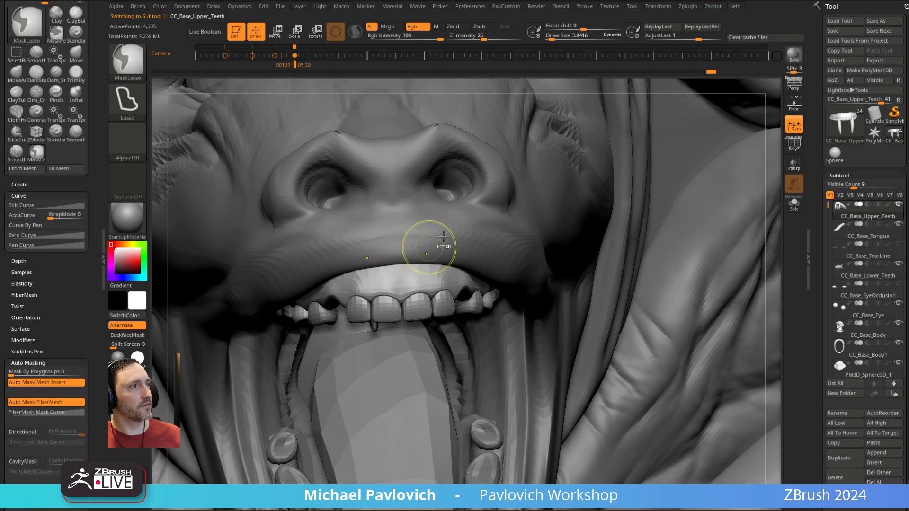
key("ctrl+shift+z")
key("shift+f")
right_click_drag(649, 193, 672, 185)
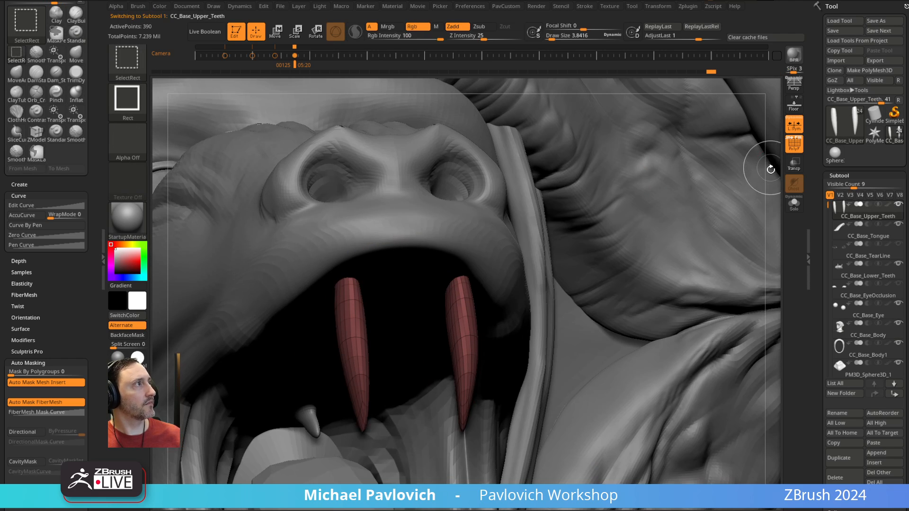
left_click(793, 203)
left_click(705, 182, "ctrl+shift")
left_click_drag(473, 209, 359, 247, "ctrl+shift")
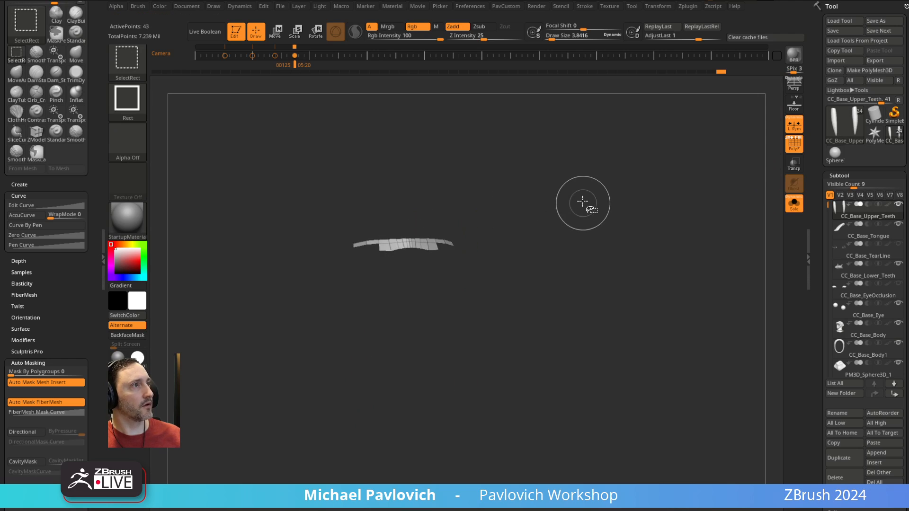
left_click(582, 201, "ctrl+shift")
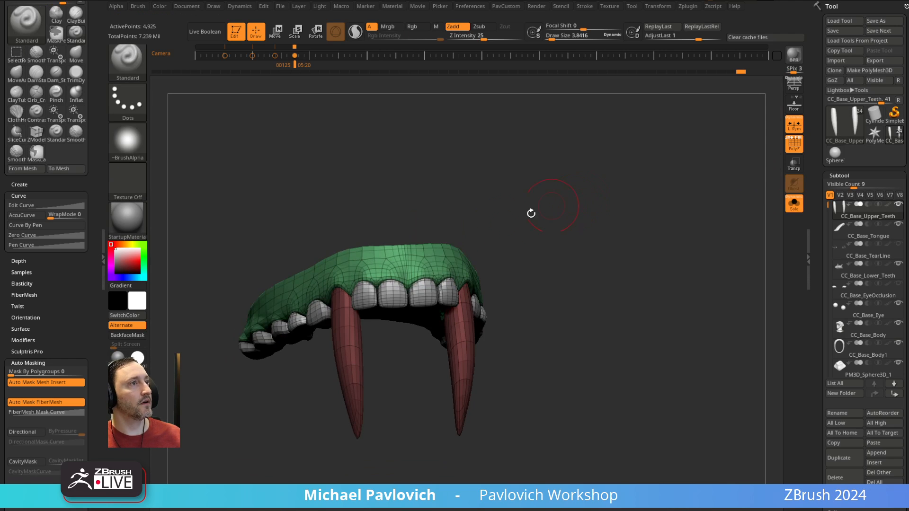
- With the teeth and fangs masked, build up the gums above the front teeth using the Standard and Clay brushes
key("b")
key("m")
key("v")
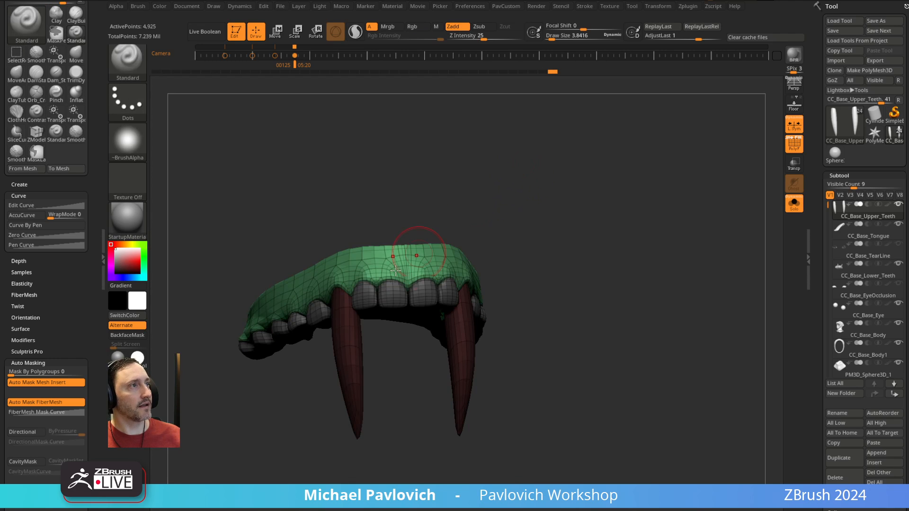
key("b")
key("s")
key("t")
mouse_move(496, 193)
left_mouse_down()
mouse_move(444, 217)
mouse_move(452, 255)
mouse_move(459, 204)
mouse_move(431, 244)
left_mouse_up()
key("b")
key("c")
key("l")
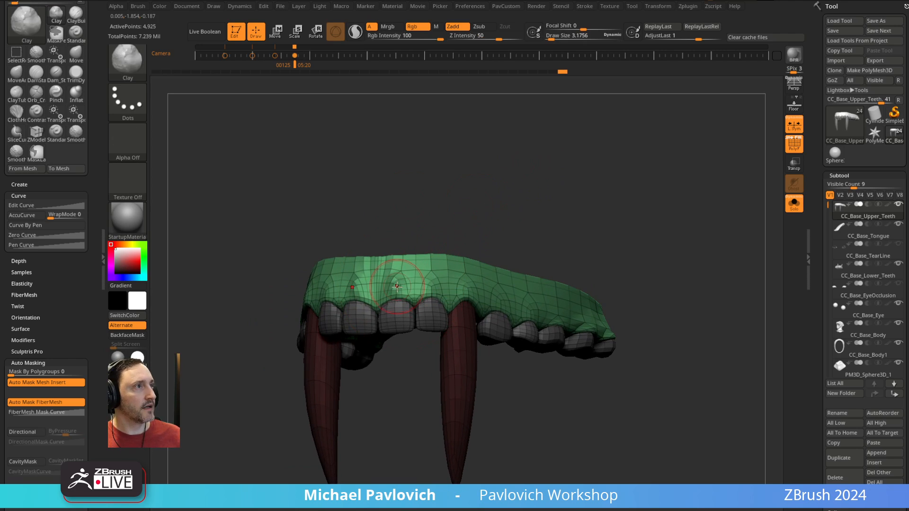
left_click_drag(459, 213, 446, 224, "alt")
- Turn off polyframe and carve grooves between the upper gum ridges with the DamStandard brush at a draw size of about 2.6
key("b")
key("s")
key("t")
key("s")
key("b")
key("d")
key("s")
key("shift+f")
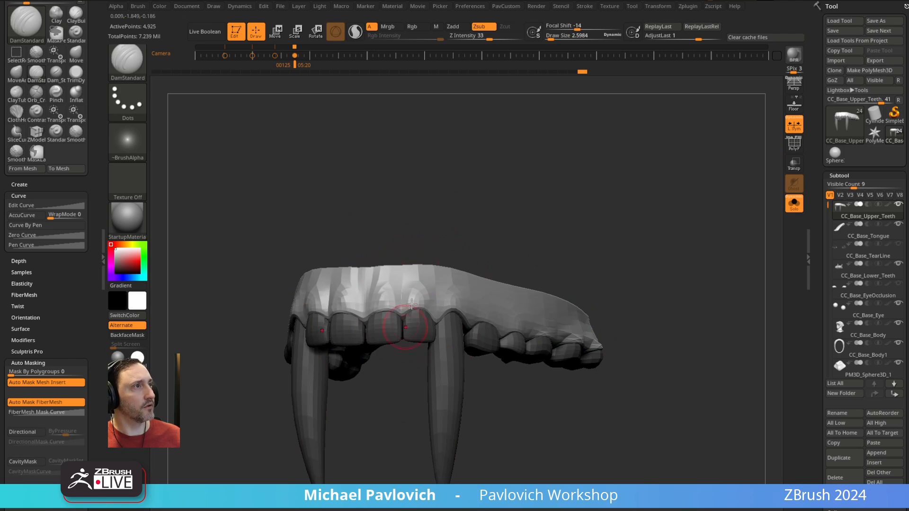
right_click_drag(411, 304, 375, 286)
mouse_move(485, 241)
right_mouse_down()
mouse_move(470, 219)
mouse_move(409, 310)
right_mouse_up()
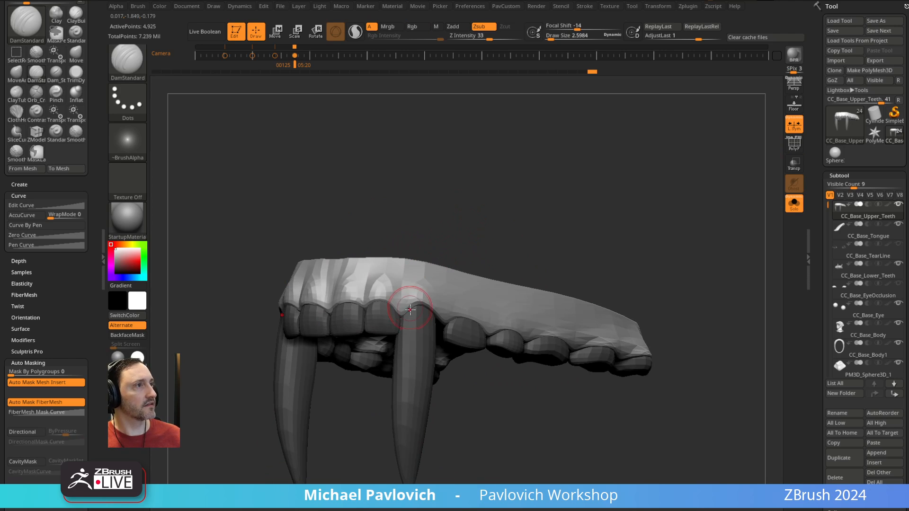
mouse_move(496, 237)
right_mouse_down()
mouse_move(523, 219)
mouse_move(483, 250)
mouse_move(495, 203)
mouse_move(390, 296)
right_mouse_up()
mouse_move(520, 200)
right_mouse_down()
mouse_move(520, 176)
mouse_move(510, 211)
mouse_move(493, 223)
right_mouse_up()
- Show only the two upper fangs and position the Move gizmo on them in side view
key("ctrl+shift")
left_click(412, 282, "ctrl+shift")
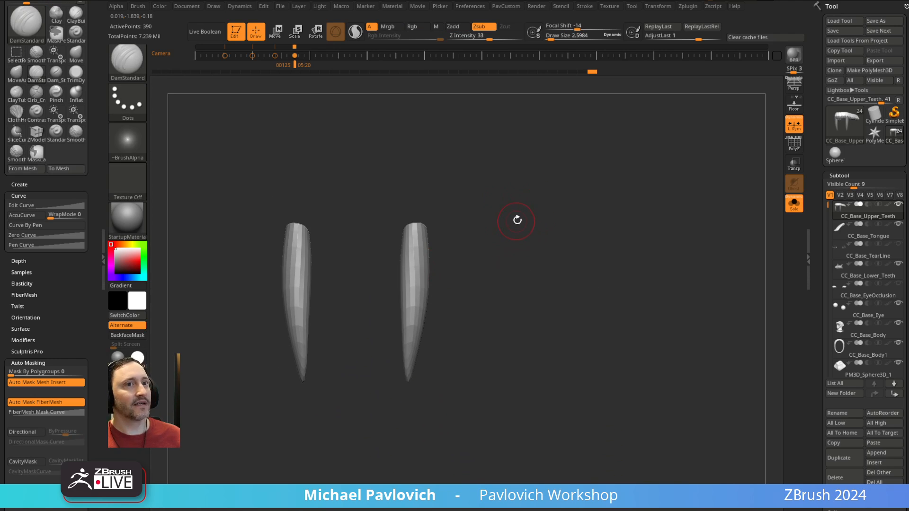
key("w")
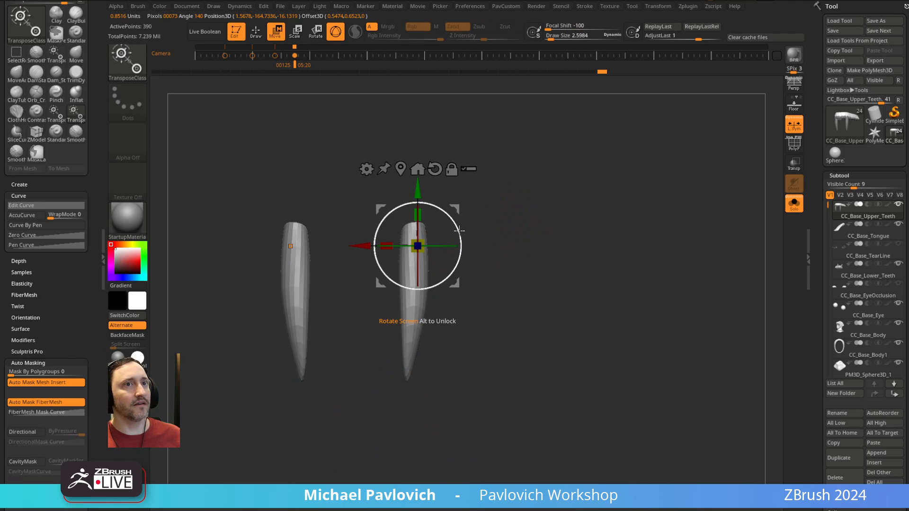
mouse_move(459, 230)
right_mouse_down()
mouse_move(470, 205)
mouse_move(511, 201)
mouse_move(474, 202)
mouse_move(496, 215)
right_mouse_up()
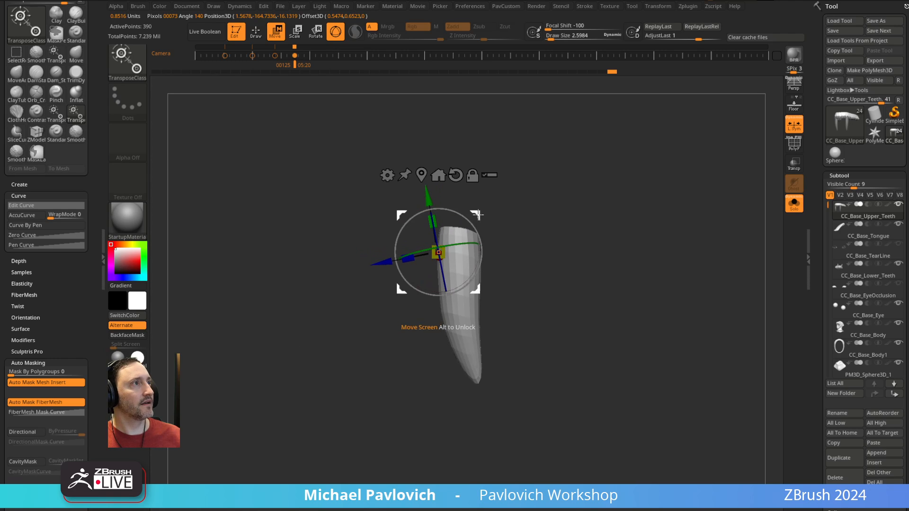
- Finish adjusting the isolated upper fang, unhide the rest of the upper teeth mesh and switch to the Move brush
key("q")
key("w")
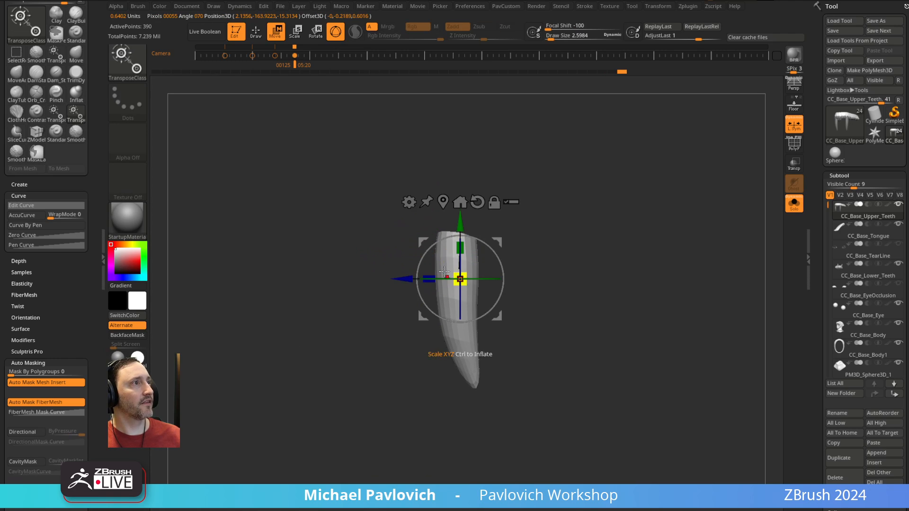
left_click(649, 171, "ctrl+shift")
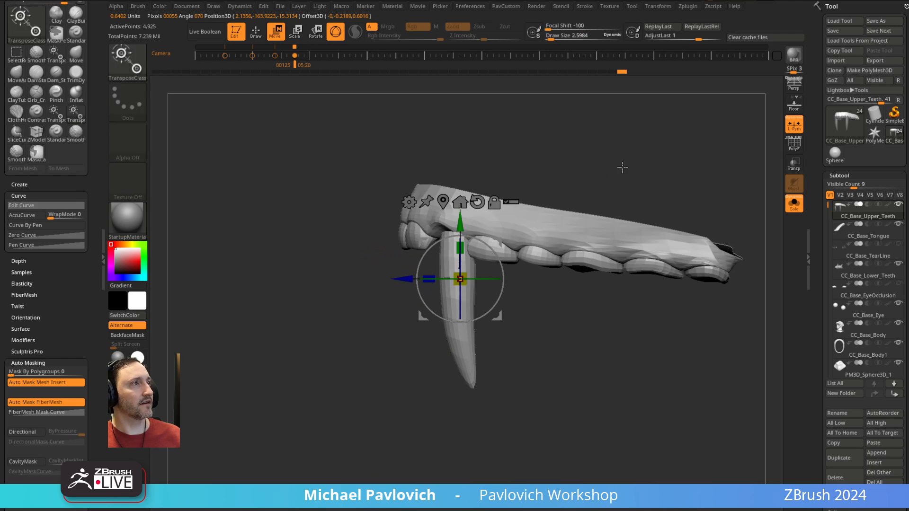
key("q")
mouse_move(621, 166)
right_mouse_down()
mouse_move(572, 166)
mouse_move(513, 209)
mouse_move(525, 191)
mouse_move(505, 181)
right_mouse_up()
key("b")
key("m")
key("v")
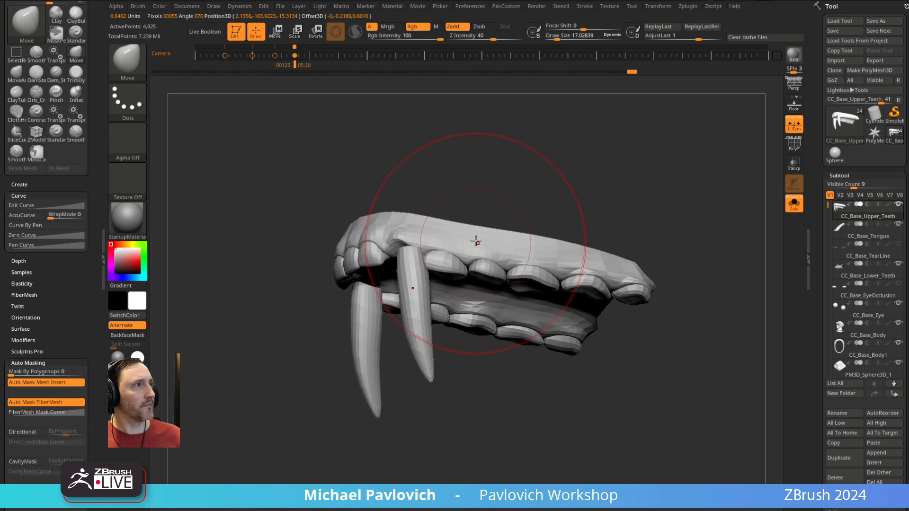
- Try to mask the upper teeth by hiding the fangs and neighbouring teeth, masking the visible mesh and inverting
left_click_drag(509, 198, 446, 335, "ctrl+shift")
key("ctrl+shift+a")
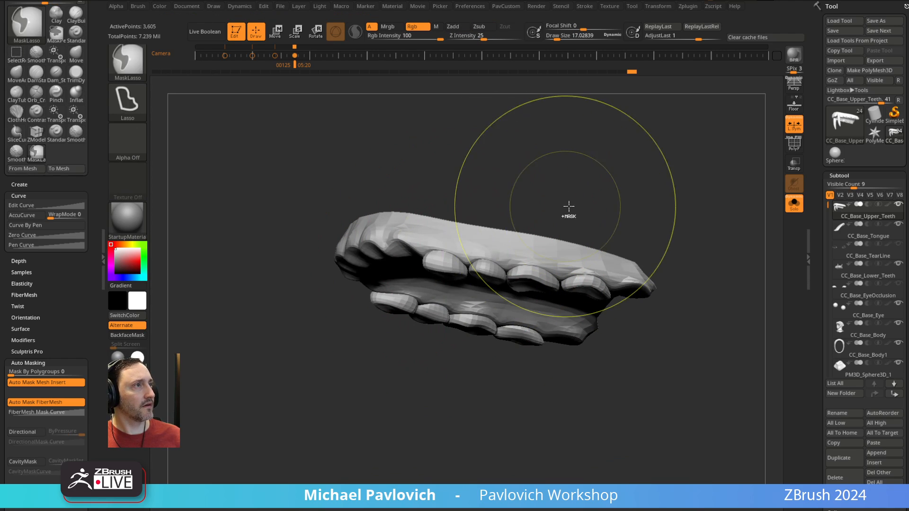
left_click(567, 206, "ctrl")
left_click(556, 183, "ctrl+shift")
left_click(555, 181, "ctrl")
right_click_drag(554, 181, 445, 261)
key("[")
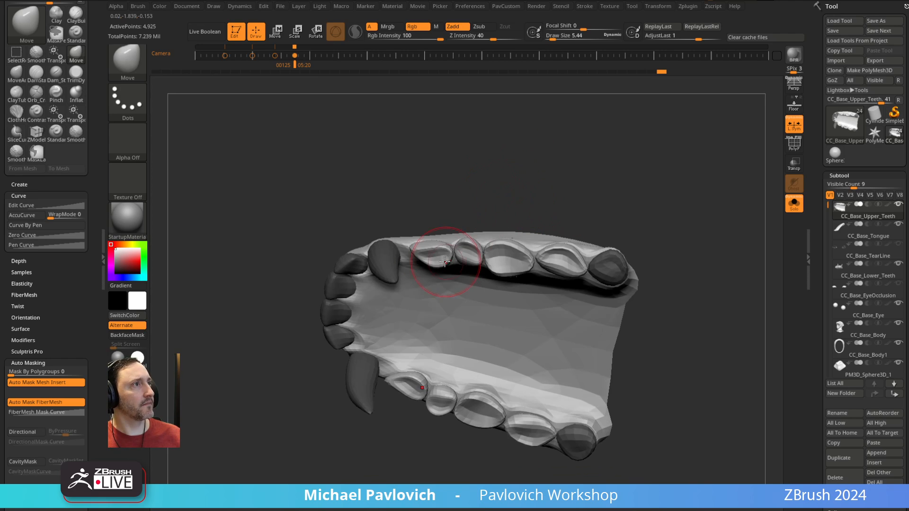
- Redo the mask on the upper teeth mesh so that every tooth is masked and only the gums stay editable
mouse_move(527, 192)
right_mouse_down()
mouse_move(503, 186)
mouse_move(468, 331)
mouse_move(476, 331)
mouse_move(428, 293)
mouse_move(470, 309)
mouse_move(568, 223)
mouse_move(469, 211)
right_mouse_up()
key("ctrl")
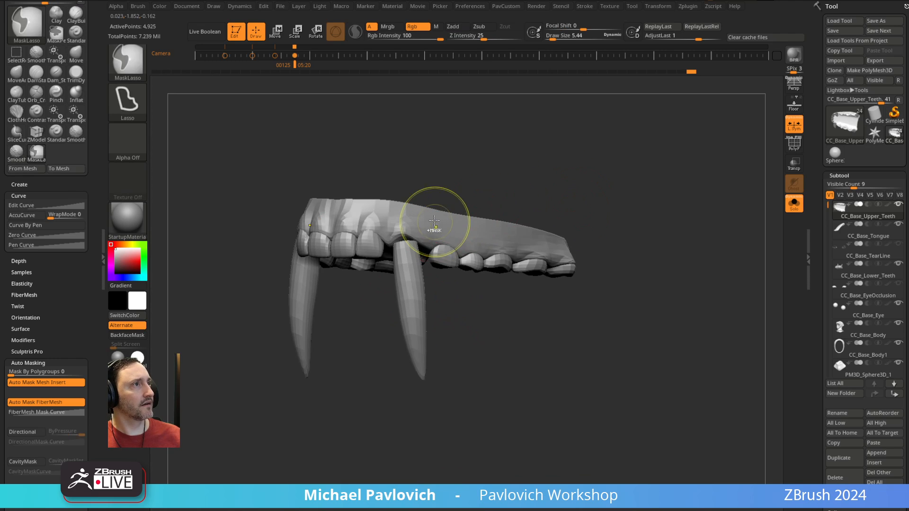
left_click(434, 221, "ctrl+shift")
left_click(464, 172, "ctrl")
left_click(469, 168, "ctrl")
left_click(478, 154, "ctrl+shift")
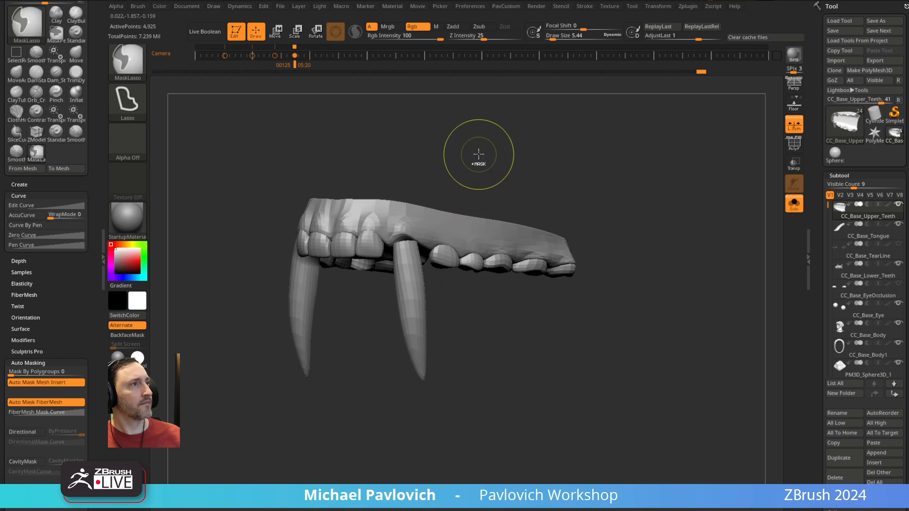
left_click(445, 215, "ctrl+shift")
left_click(466, 178, "ctrl")
left_click(471, 172, "ctrl+shift")
left_click(473, 169, "ctrl")
right_click_drag(477, 167, 498, 159)
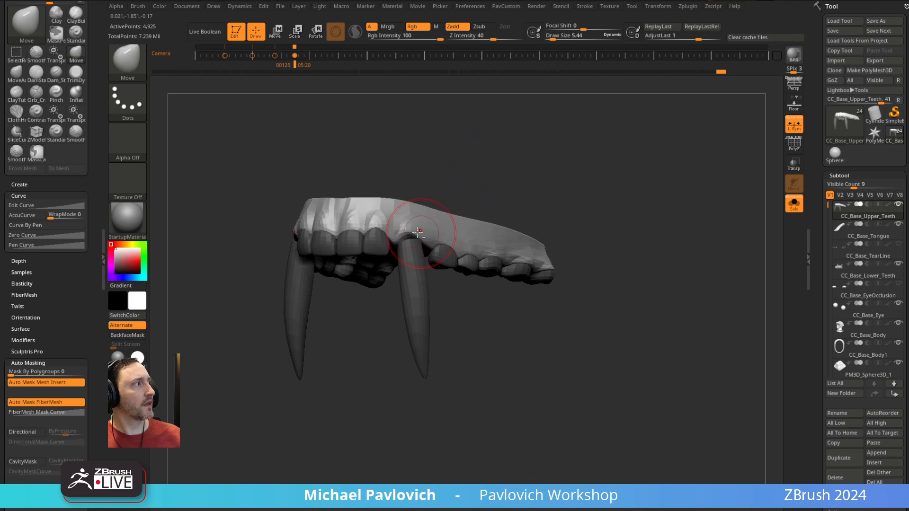
- Reshape the unmasked gums around the bases of the upper fangs with the Move brush at small draw sizes
mouse_move(481, 195)
right_mouse_down()
mouse_move(505, 162)
mouse_move(420, 233)
mouse_move(418, 263)
right_mouse_up()
key("s")
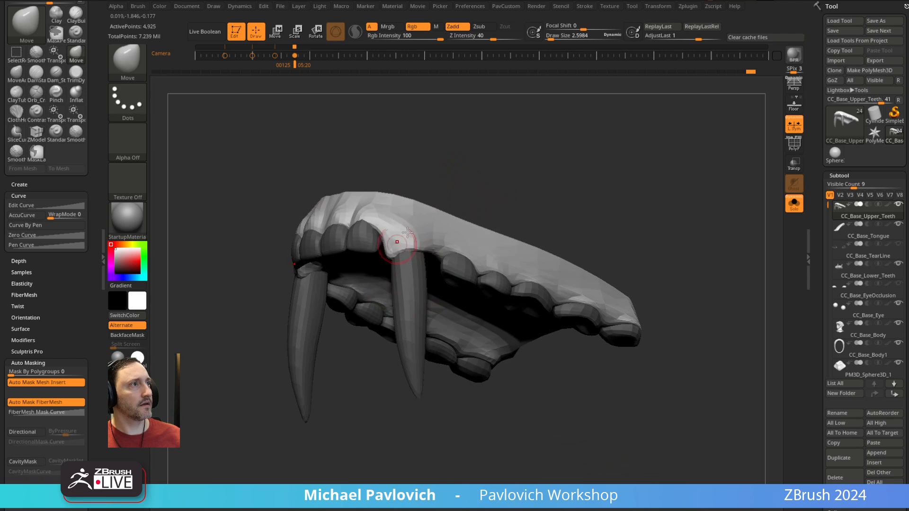
mouse_move(407, 232)
right_mouse_down()
mouse_move(399, 250)
mouse_move(442, 189)
right_mouse_up()
key("s")
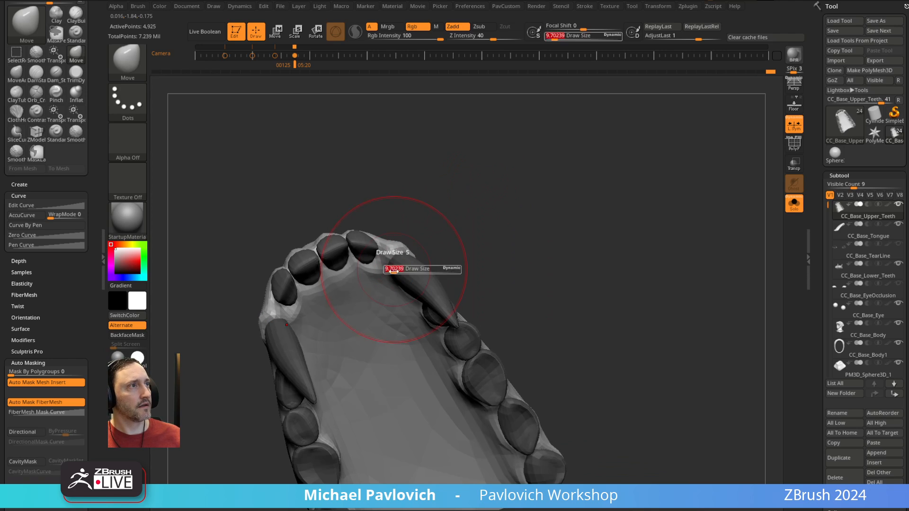
right_click_drag(409, 242, 392, 286)
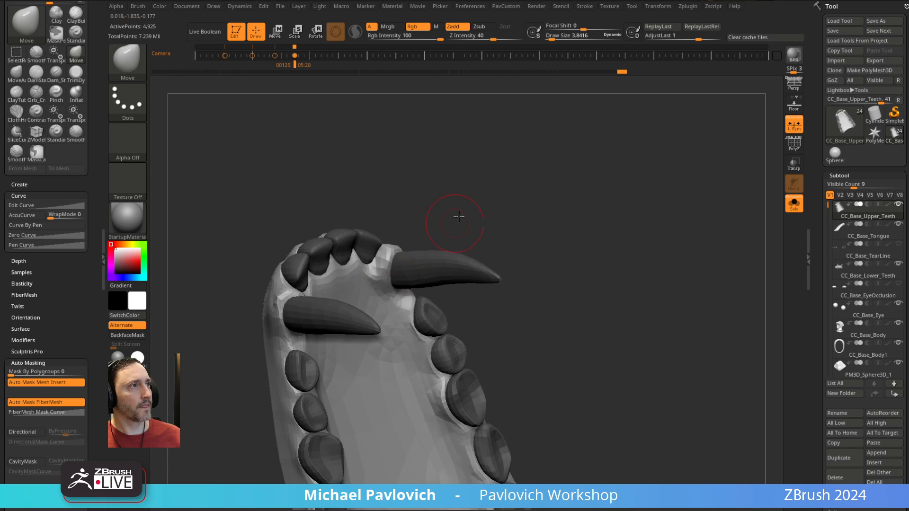
right_click_drag(458, 217, 400, 269)
right_click_drag(467, 214, 389, 280)
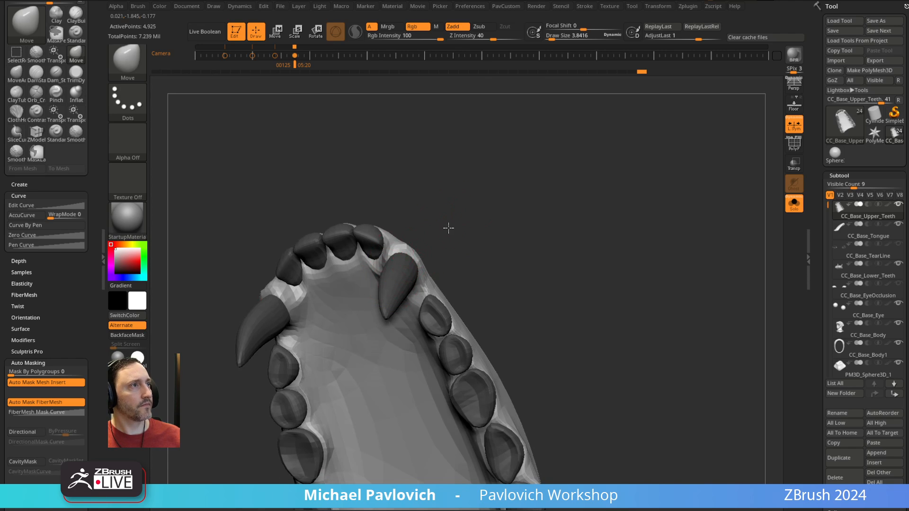
mouse_move(448, 227)
right_mouse_down()
mouse_move(354, 273)
mouse_move(505, 194)
mouse_move(390, 254)
mouse_move(468, 235)
mouse_move(431, 241)
mouse_move(419, 270)
mouse_move(468, 193)
mouse_move(470, 229)
mouse_move(503, 217)
mouse_move(552, 221)
right_mouse_up()
- Pick the Inflat brush, turn off solo display and make CC_Base_Body the active subtool
key("b")
key("i")
key("n")
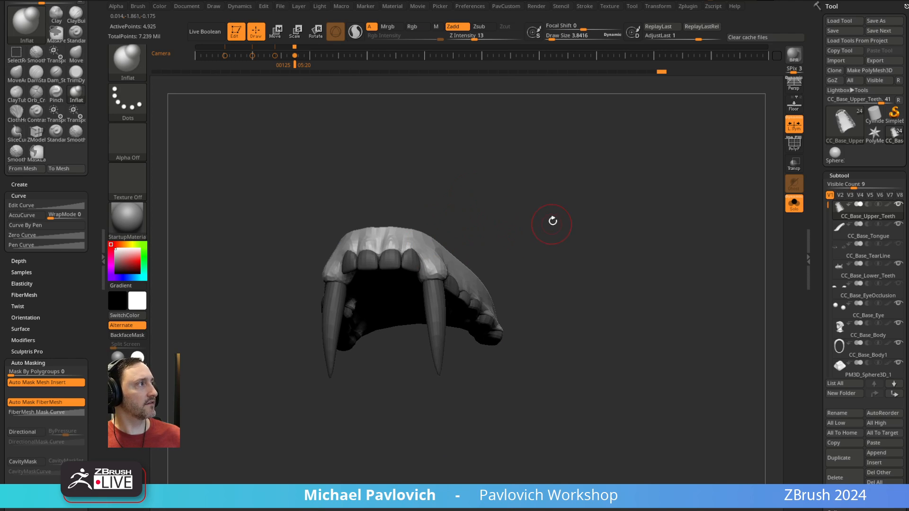
right_click_drag(596, 189, 648, 184)
left_click(789, 204)
right_click_drag(628, 213, 482, 247, "shift")
left_click(440, 286, "alt")
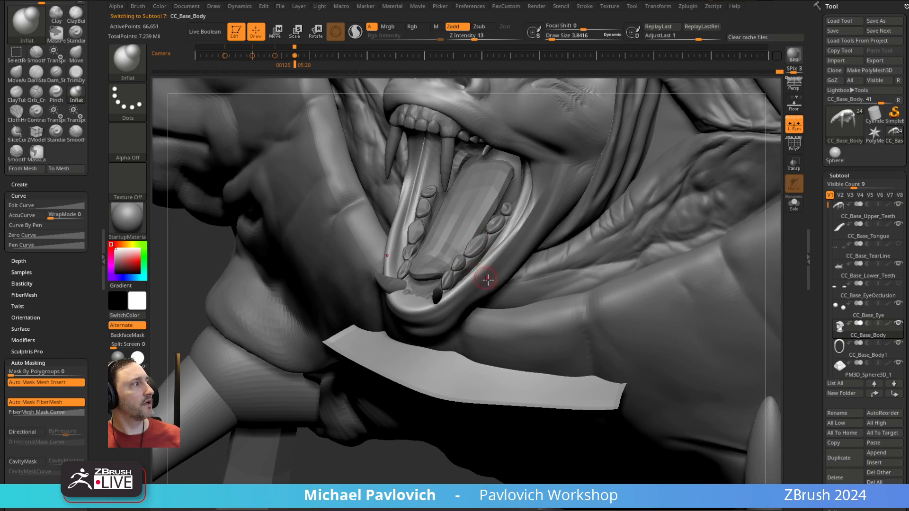
- Reshape the upper lip around the fangs on CC_Base_Body with a larger Move brush
mouse_move(487, 279)
right_mouse_down()
mouse_move(487, 211)
mouse_move(466, 300)
mouse_move(444, 241)
mouse_move(497, 208)
mouse_move(495, 222)
mouse_move(487, 209)
mouse_move(477, 235)
mouse_move(471, 219)
mouse_move(455, 229)
right_mouse_up()
key("s")
left_click_drag(455, 229, 461, 225)
key("b")
key("m")
key("v")
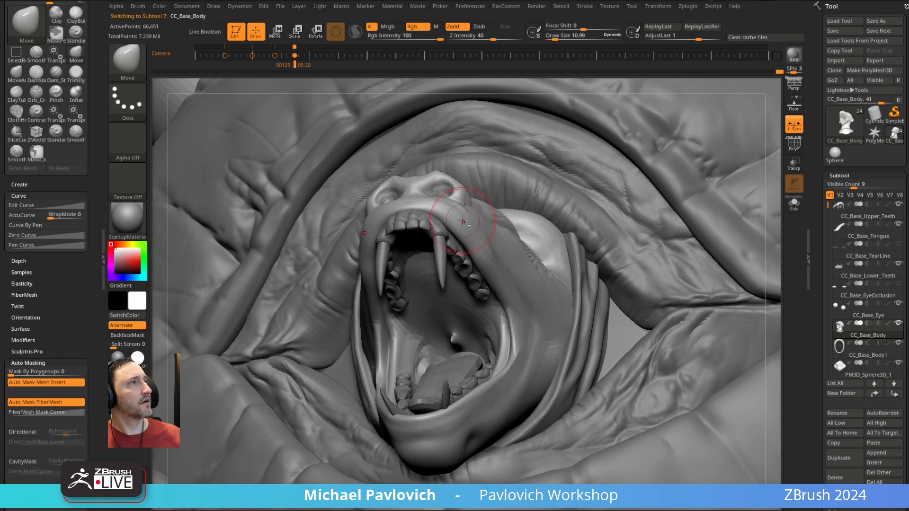
right_click_drag(478, 247, 482, 242)
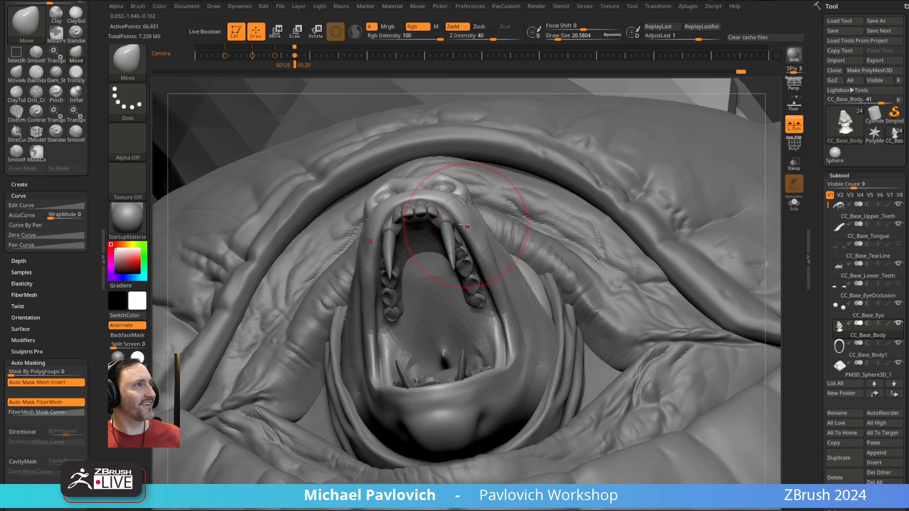
right_click_drag(487, 221, 489, 200)
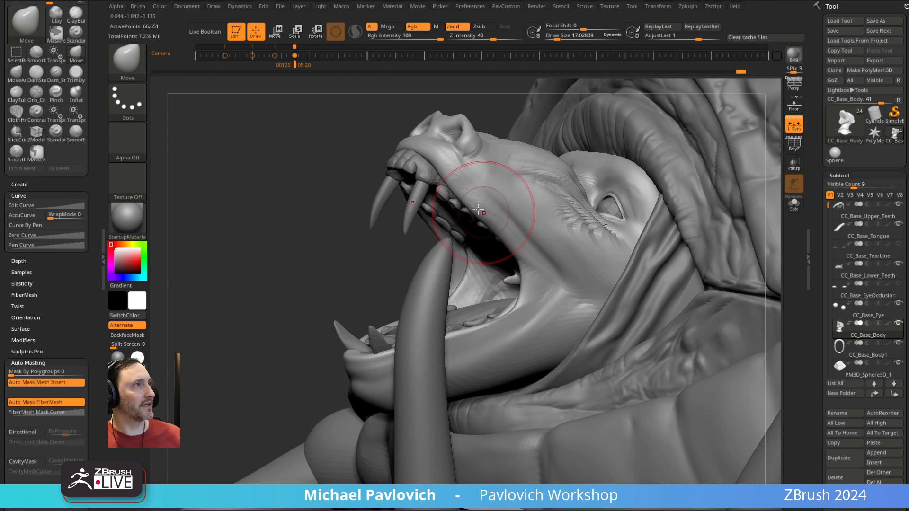
- Refine the side of the upper lip along the back teeth with a smaller Move brush
mouse_move(489, 194)
right_mouse_down()
mouse_move(492, 208)
mouse_move(509, 203)
right_mouse_up()
key("s")
mouse_move(493, 206)
left_mouse_down()
mouse_move(468, 203)
mouse_move(507, 193)
left_mouse_up()
key("s")
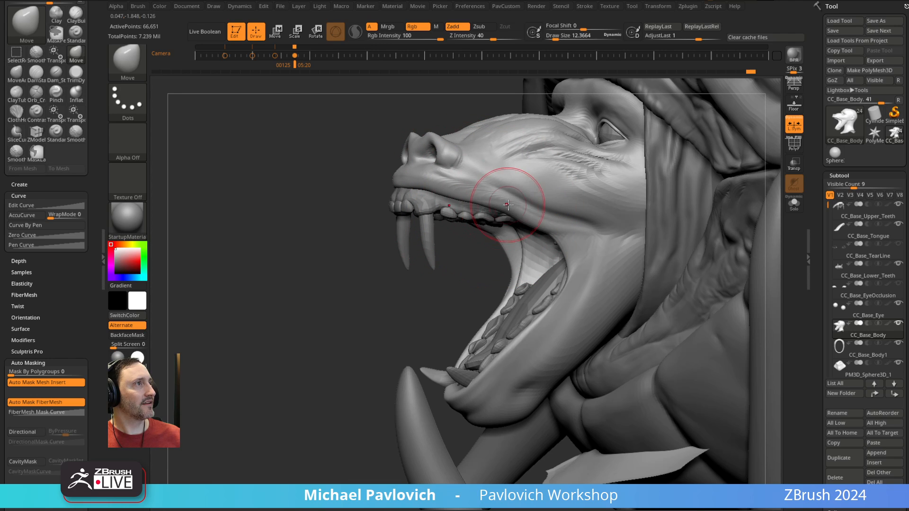
right_click_drag(574, 209, 480, 313)
right_click_drag(487, 265, 499, 266)
- Pull the lower lip into shape around the front lower teeth with the Move brush
mouse_move(487, 223)
right_mouse_down()
mouse_move(494, 279)
mouse_move(483, 312)
right_mouse_up()
key("s")
left_click_drag(476, 314, 481, 315)
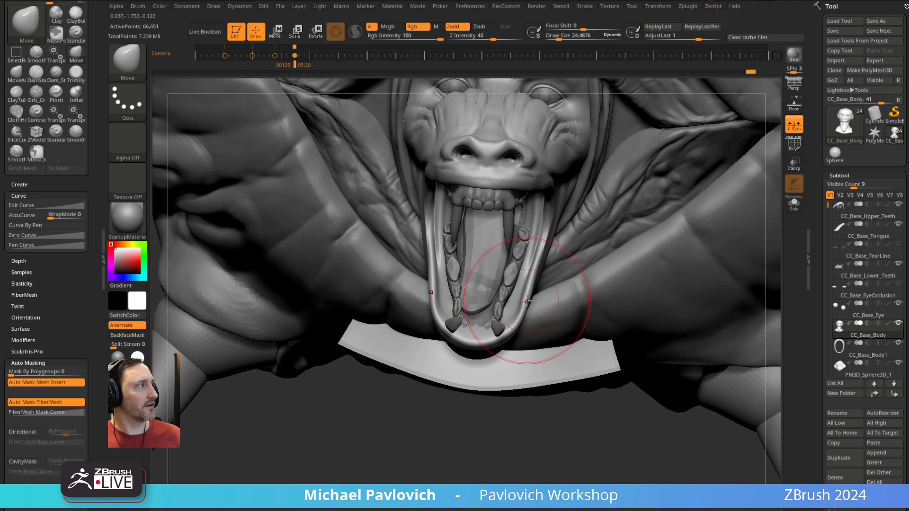
mouse_move(527, 282)
right_mouse_down()
mouse_move(462, 361)
mouse_move(487, 334)
right_mouse_up()
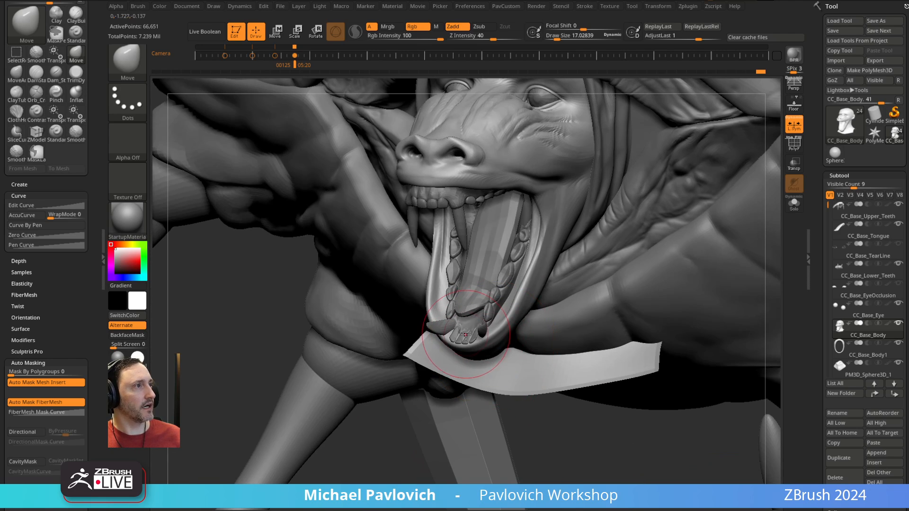
right_click_drag(473, 298, 480, 313)
mouse_move(459, 280)
right_mouse_down()
mouse_move(597, 243)
mouse_move(554, 229)
right_mouse_up()
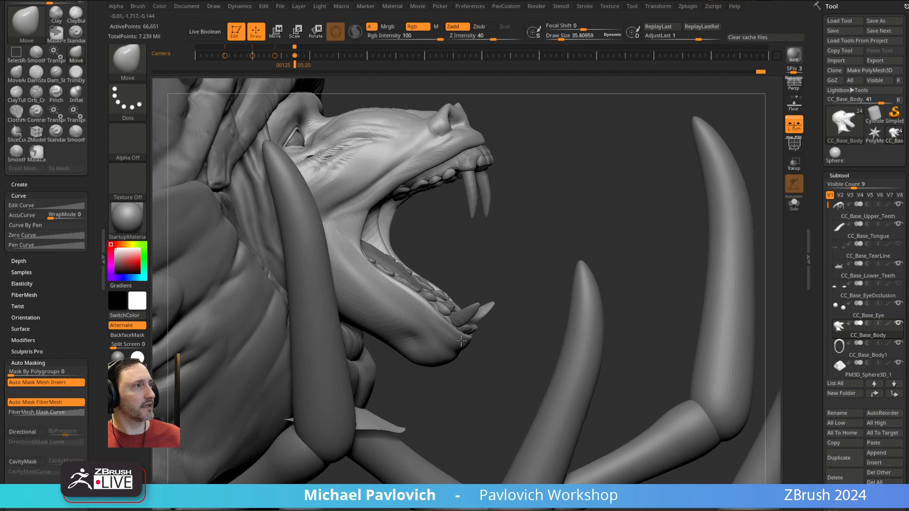
- Adjust the chin and lower lip contour around the lower fangs from several angles with the Move brush
mouse_move(475, 323)
right_mouse_down()
mouse_move(497, 300)
mouse_move(441, 311)
mouse_move(426, 284)
mouse_move(335, 315)
mouse_move(364, 376)
mouse_move(384, 348)
right_mouse_up()
right_click_drag(331, 285, 346, 280)
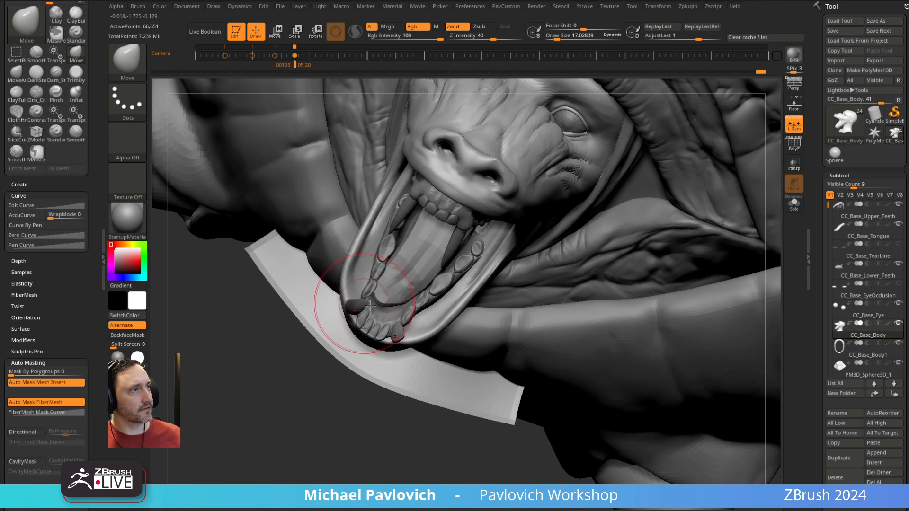
right_click_drag(358, 240, 364, 273)
key("[")
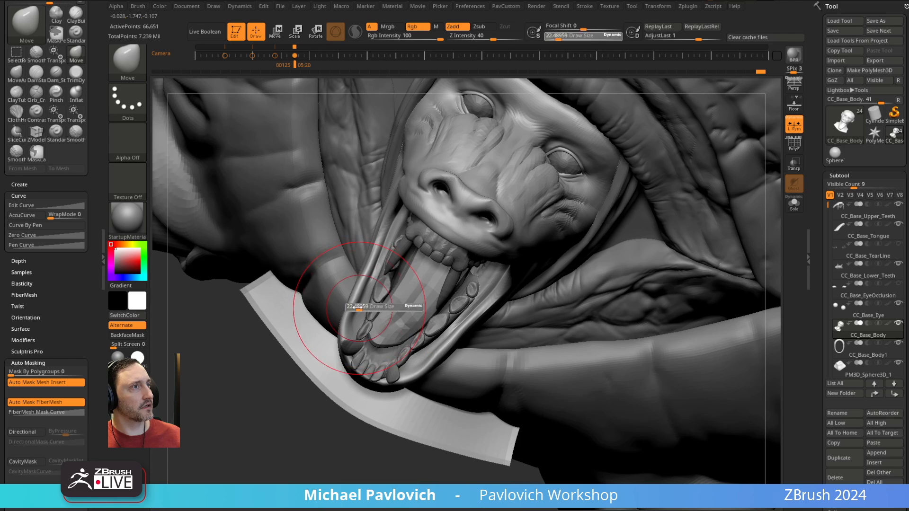
mouse_move(294, 447)
right_mouse_down()
mouse_move(362, 352)
mouse_move(272, 345)
right_mouse_up()
- Fit the lower teeth and surrounding lip together with the Move brush, switching between CC_Base_Lower_Teeth and CC_Base_Body
key("s")
left_click_drag(411, 357, 413, 358)
mouse_move(397, 346)
left_mouse_down()
mouse_move(408, 355)
mouse_move(404, 349)
left_mouse_up()
key("s")
left_click_drag(401, 350, 404, 353)
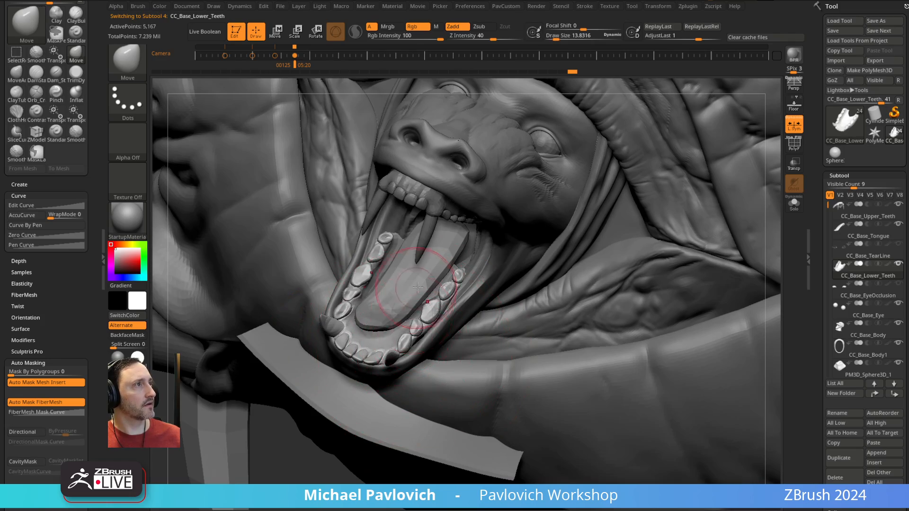
right_click_drag(417, 287, 391, 324)
left_click(389, 284, "alt")
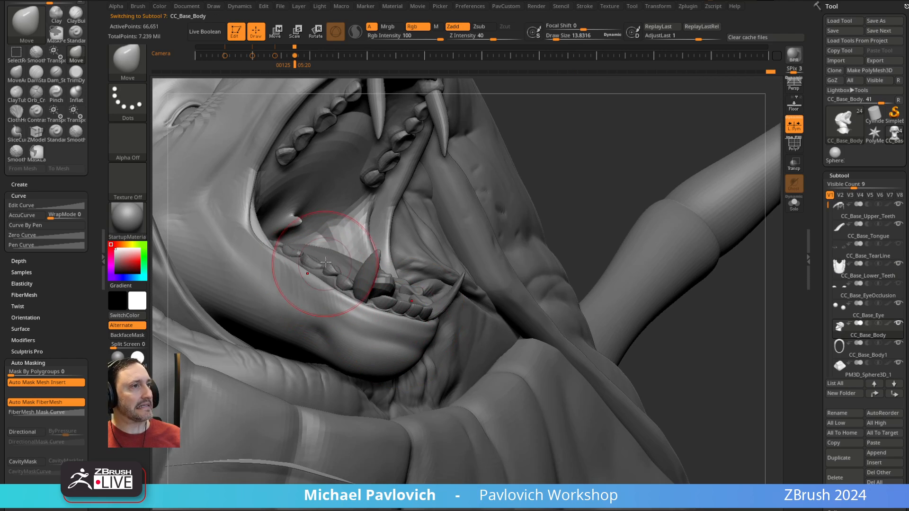
- Sculpt and smooth the inner lip beside the lower back teeth on CC_Base_Body with the Standard brush
left_click(347, 279, "alt")
mouse_move(347, 279)
right_mouse_down("alt")
mouse_move(365, 244)
mouse_move(381, 265)
mouse_move(355, 251)
mouse_move(382, 265)
mouse_move(350, 296)
mouse_move(475, 244)
right_mouse_up("alt")
key("b")
key("s")
key("t")
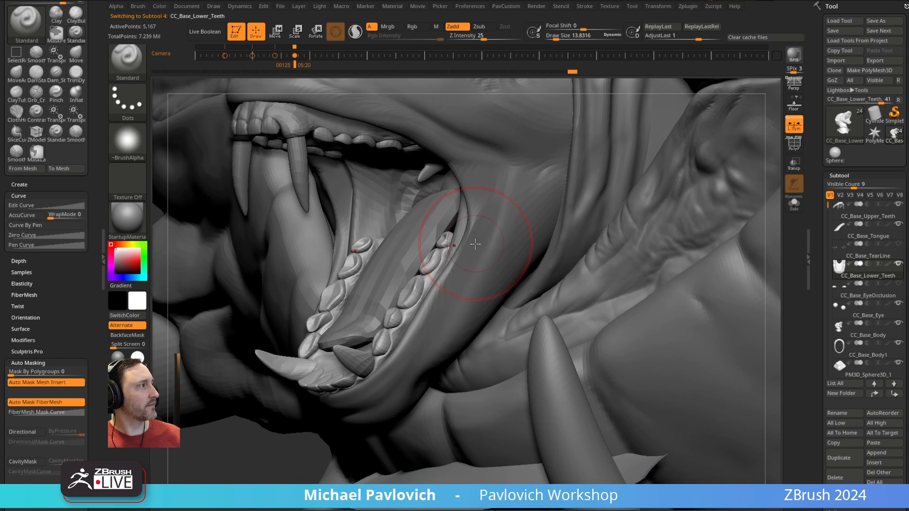
left_click(475, 243, "alt")
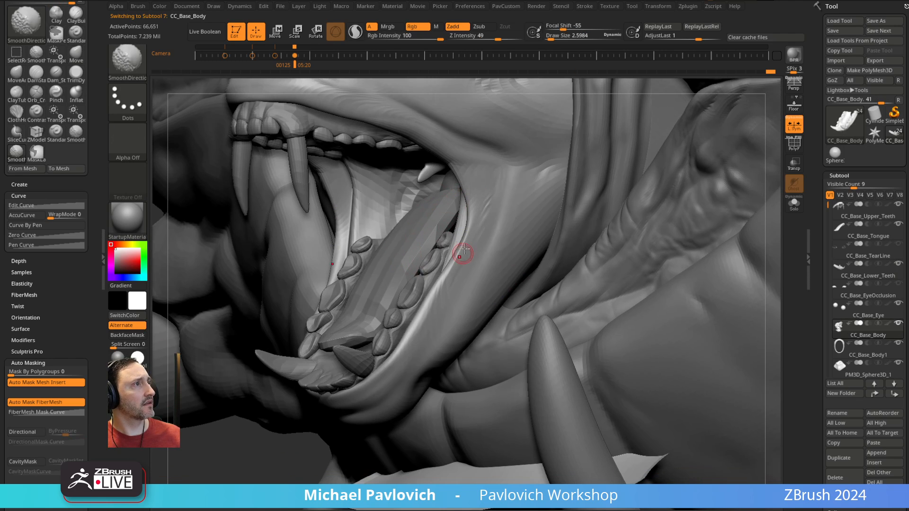
key("s")
left_click_drag(460, 244, 455, 267)
left_click_drag(414, 324, 415, 303, "shift")
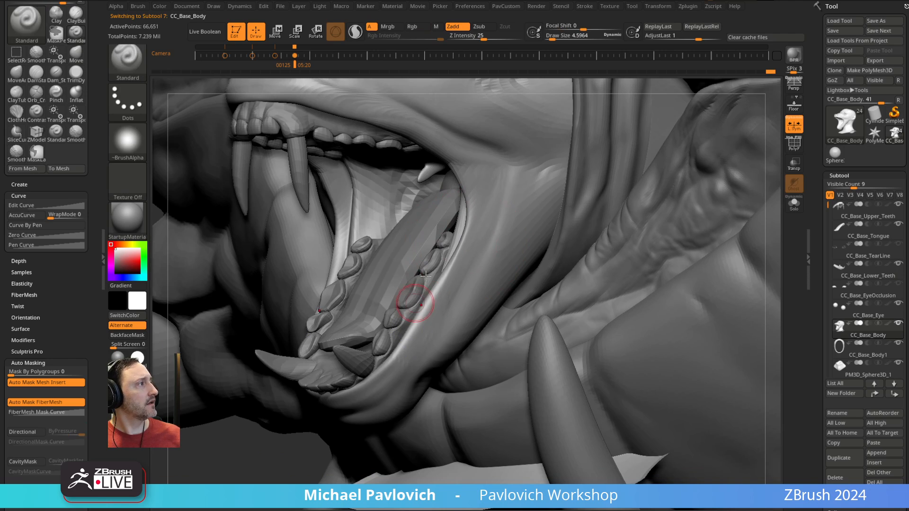
right_click_drag(415, 301, 426, 265, "alt")
left_click_drag(426, 265, 410, 296, "shift")
right_click_drag(402, 296, 432, 293)
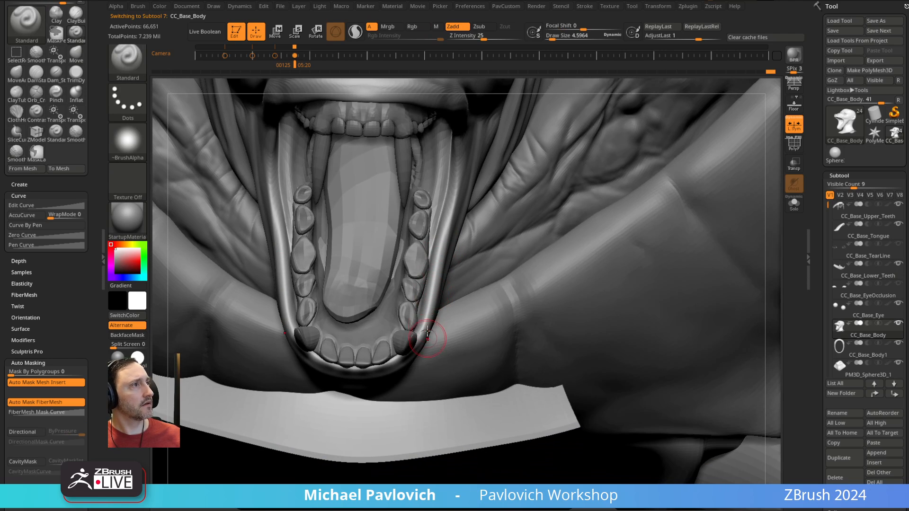
- Adjust the lower tooth row against the lip with the Move brush and reselect CC_Base_Body
key("s")
left_click_drag(410, 301, 418, 301)
key("b")
key("m")
key("v")
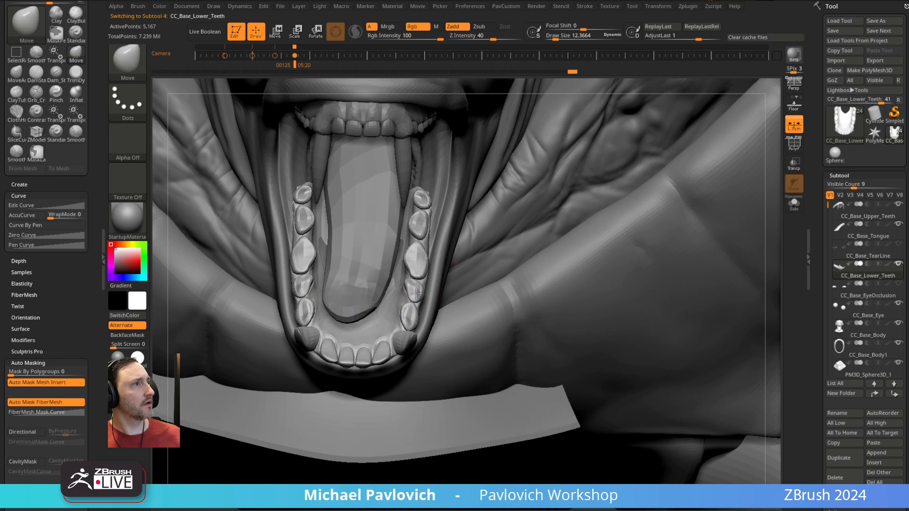
left_click(443, 285, "alt")
- Sculpt the inner lip beside the lower fang with the Standard brush and switch to the Inflat brush
mouse_move(443, 285)
right_mouse_down()
mouse_move(423, 244)
mouse_move(419, 286)
mouse_move(400, 286)
right_mouse_up()
key("b")
key("s")
key("t")
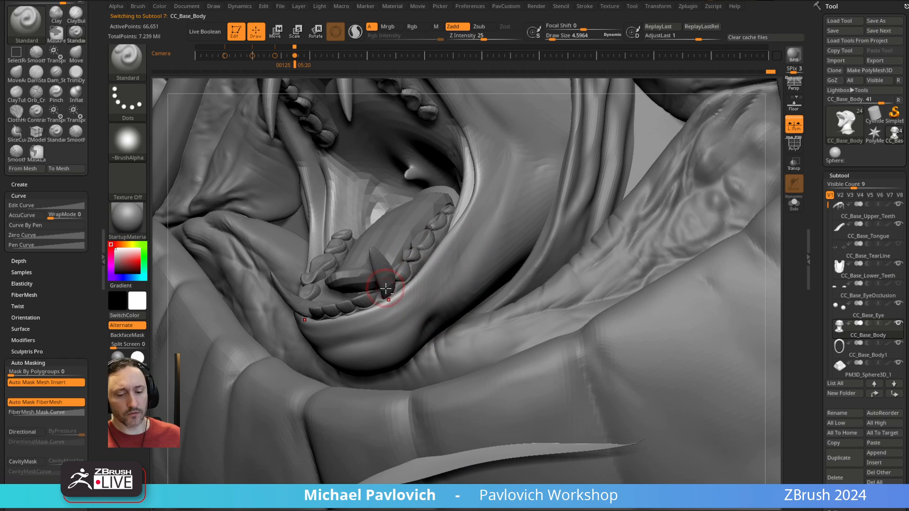
key("b")
key("i")
key("n")
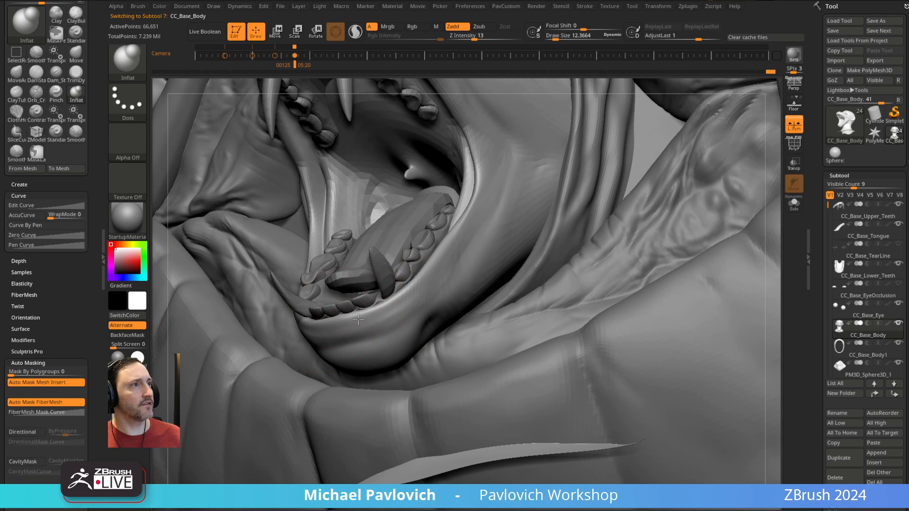
- Build up the lower lip along the front teeth on CC_Base_Body with the Standard and Inflat brushes
key("b")
key("s")
key("t")
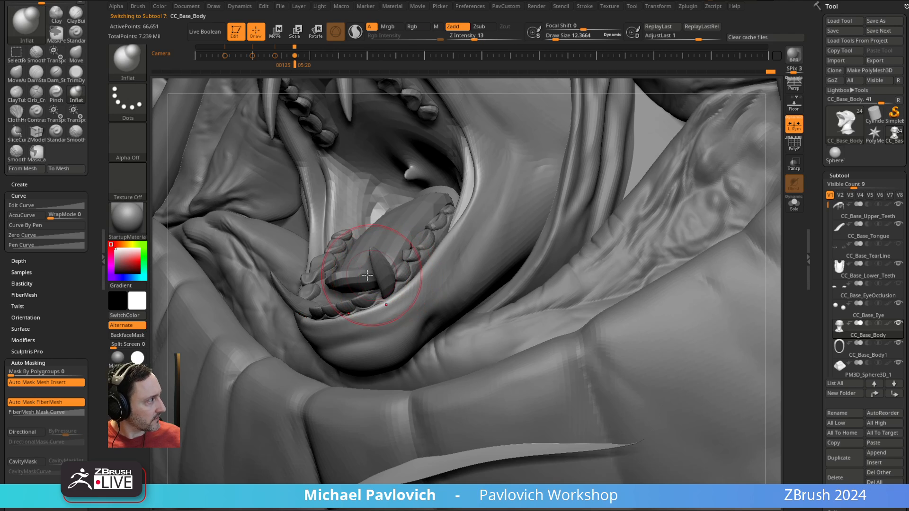
right_click_drag(375, 325, 369, 328)
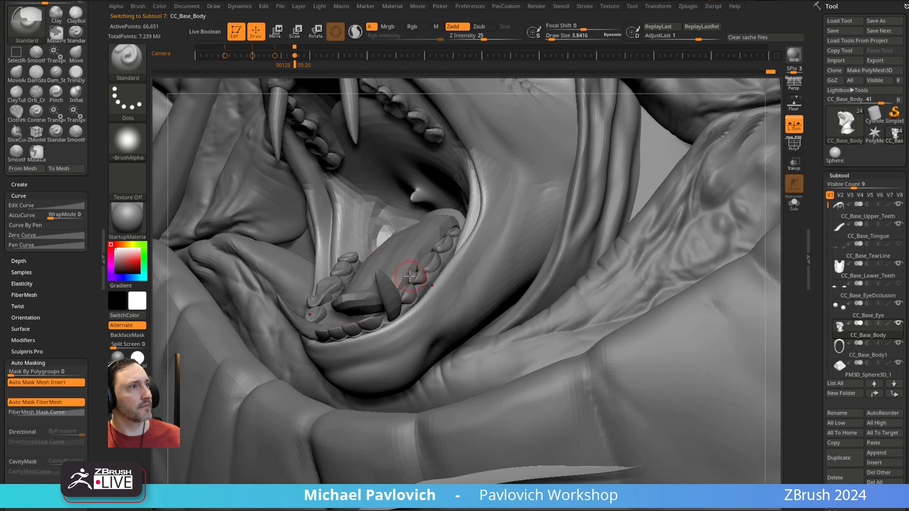
key("b")
key("i")
key("n")
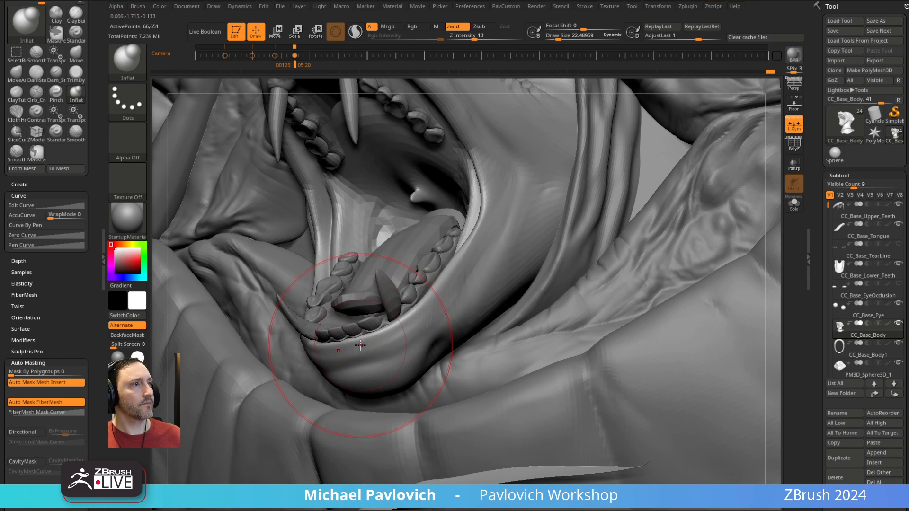
right_click_drag(446, 241, 313, 350)
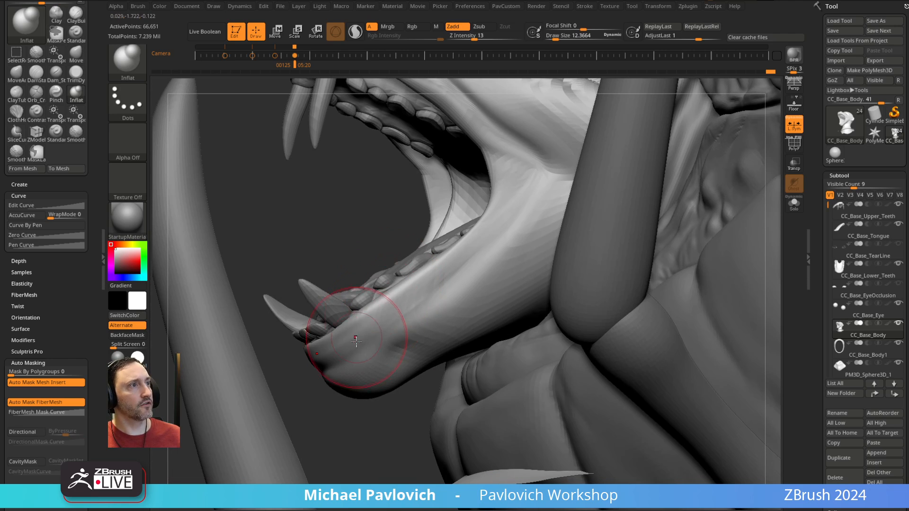
- Reshape the lower lip against the teeth and fang in side view with the Move brush
key("b")
key("m")
key("v")
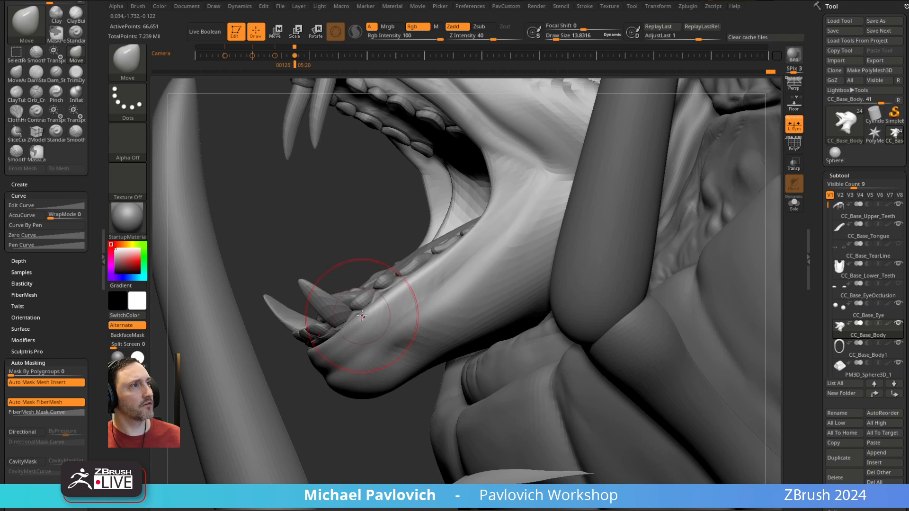
right_click_drag(327, 247, 412, 214)
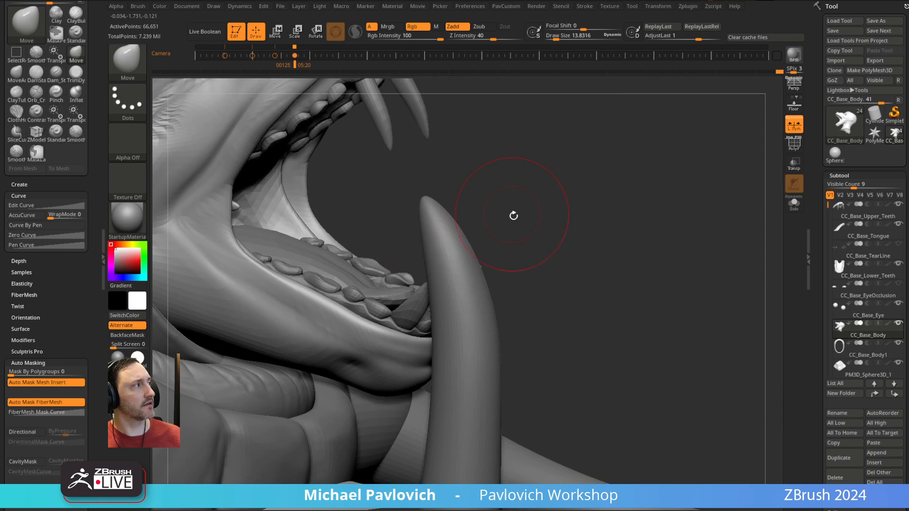
right_click_drag(514, 215, 541, 199)
- Spread the rear teeth of CC_Base_Upper_Teeth outward and fit the surrounding lip on CC_Base_Body with the Move brush
left_click(359, 280, "alt")
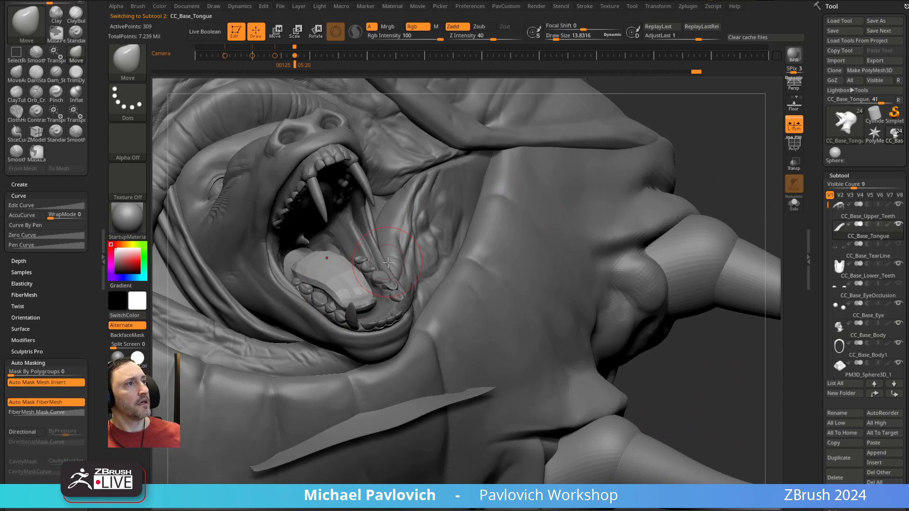
right_click_drag(387, 262, 389, 221)
left_click(426, 265, "alt")
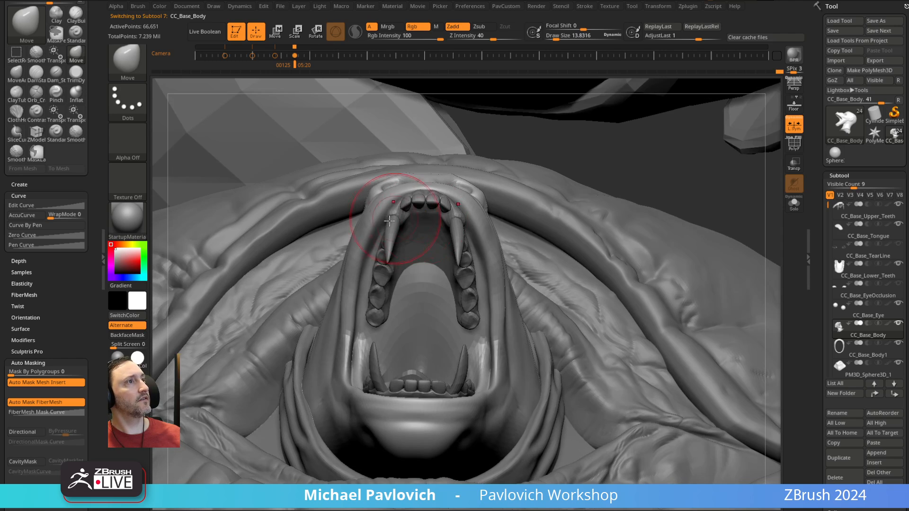
left_click(389, 220, "alt")
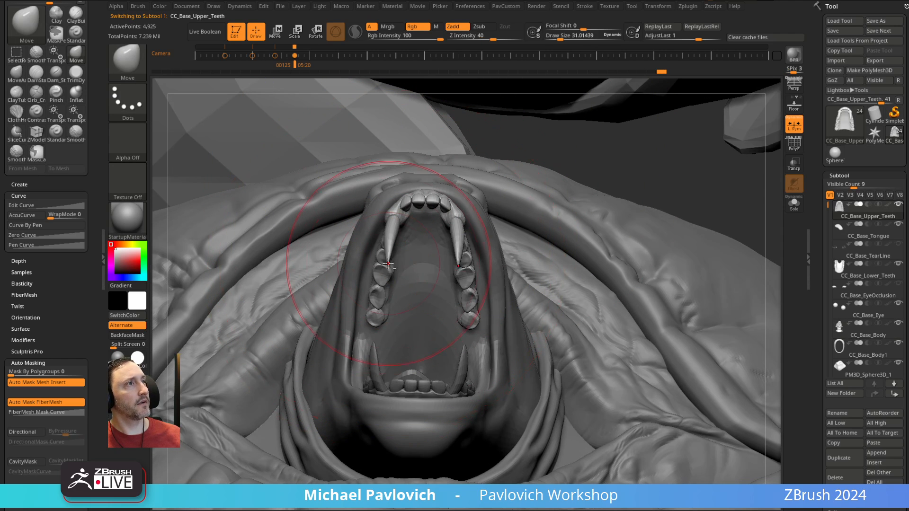
left_click_drag(381, 283, 371, 284)
left_click(360, 251, "alt")
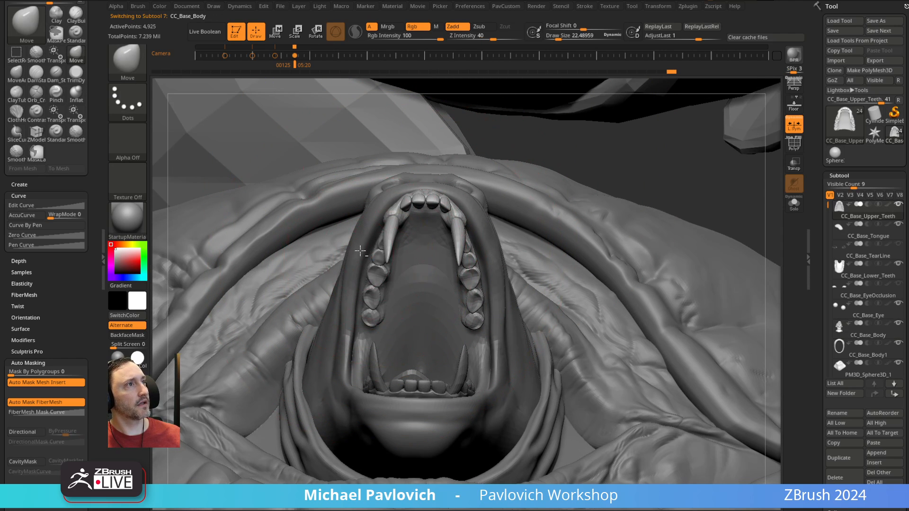
key("s")
left_click_drag(360, 251, 356, 254)
key("s")
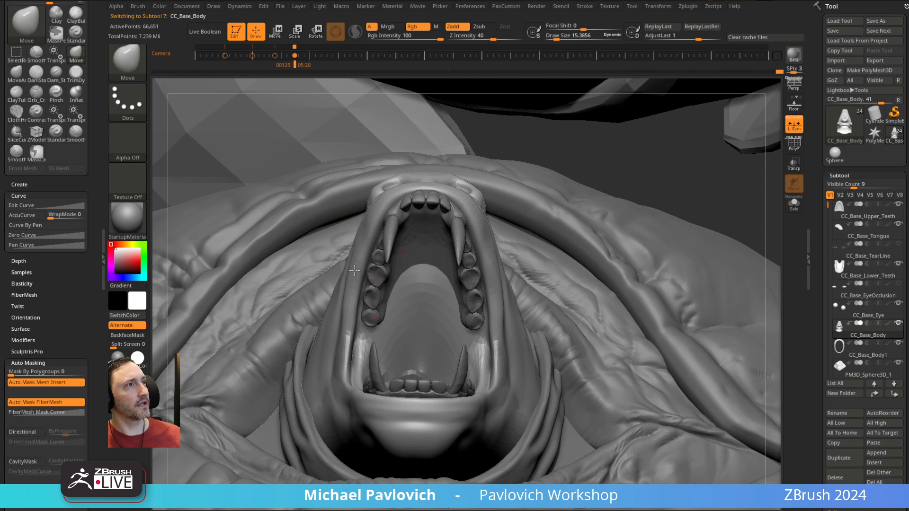
left_click(378, 314, "alt")
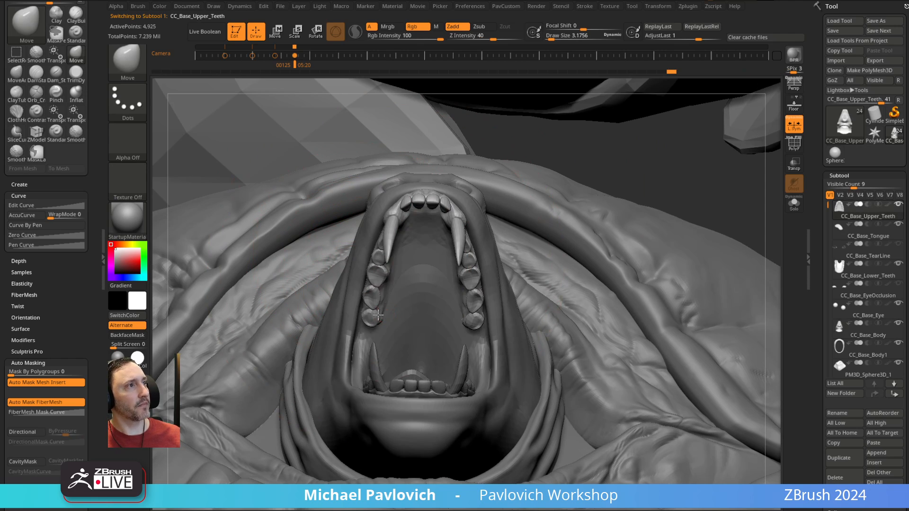
- Sculpt the roof of the mouth behind the upper teeth on CC_Base_Body with the Standard brush
mouse_move(417, 278)
right_mouse_down()
mouse_move(410, 298)
mouse_move(426, 264)
right_mouse_up()
left_click(412, 268, "alt")
key("b")
key("s")
key("t")
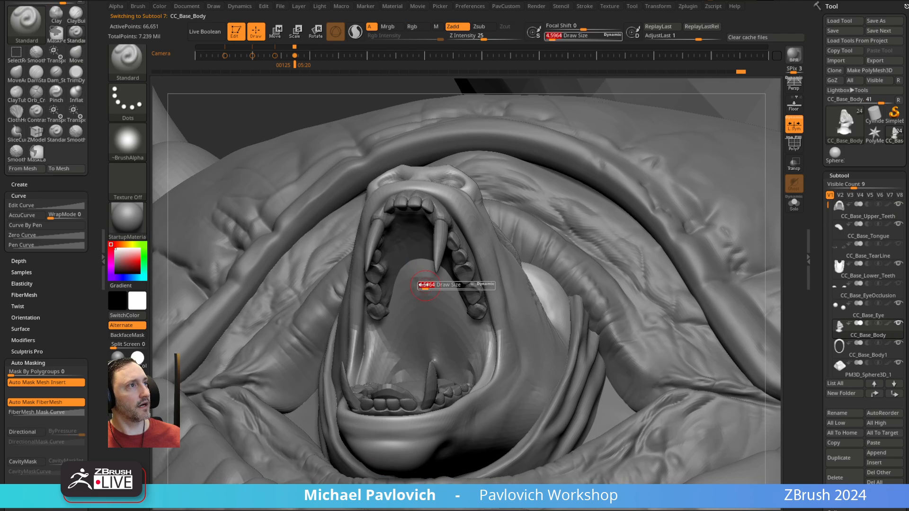
right_click_drag(419, 285, 387, 257)
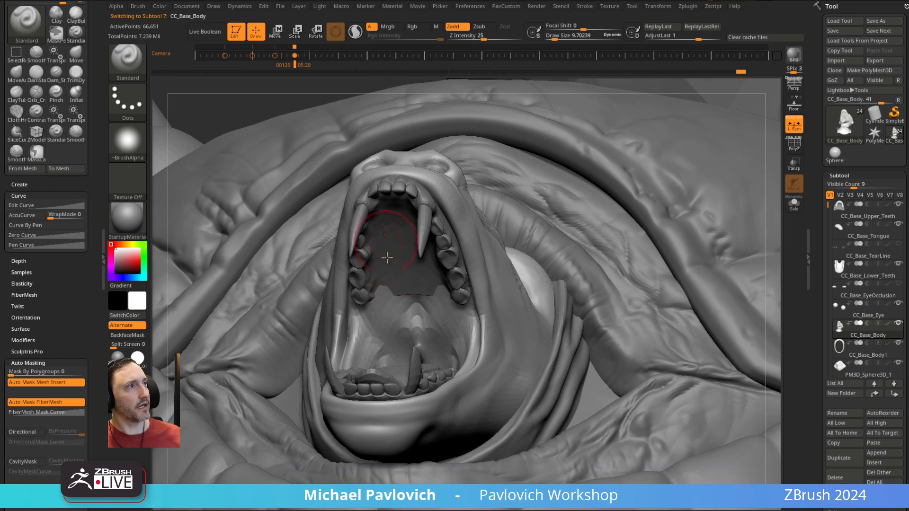
mouse_move(386, 290)
right_mouse_down()
mouse_move(403, 284)
mouse_move(411, 245)
mouse_move(401, 262)
mouse_move(396, 249)
mouse_move(359, 242)
mouse_move(392, 249)
mouse_move(399, 235)
mouse_move(385, 267)
mouse_move(421, 235)
mouse_move(405, 291)
right_mouse_up()
key("s")
left_click_drag(434, 239, 428, 239)
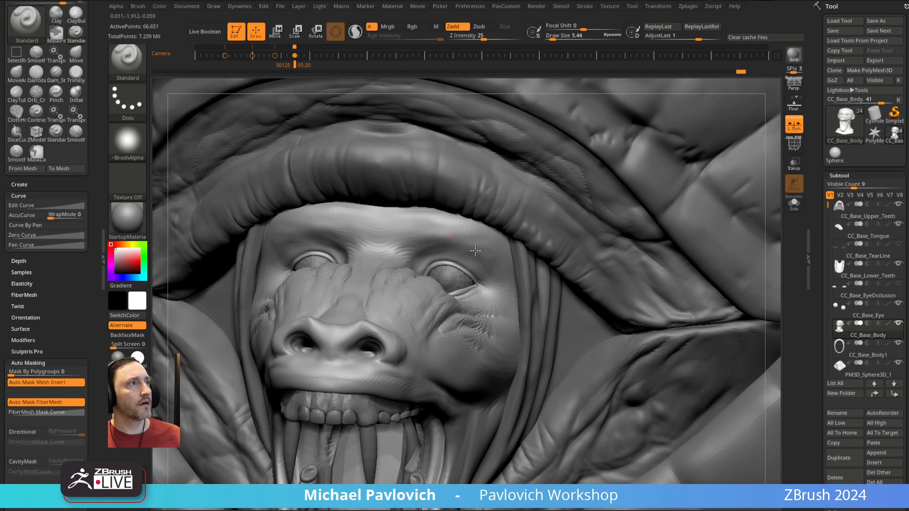
- Build up the brow above the eyes with the ClayTubes brush and check the pale masked-face reference image
key("b")
key("c")
key("t")
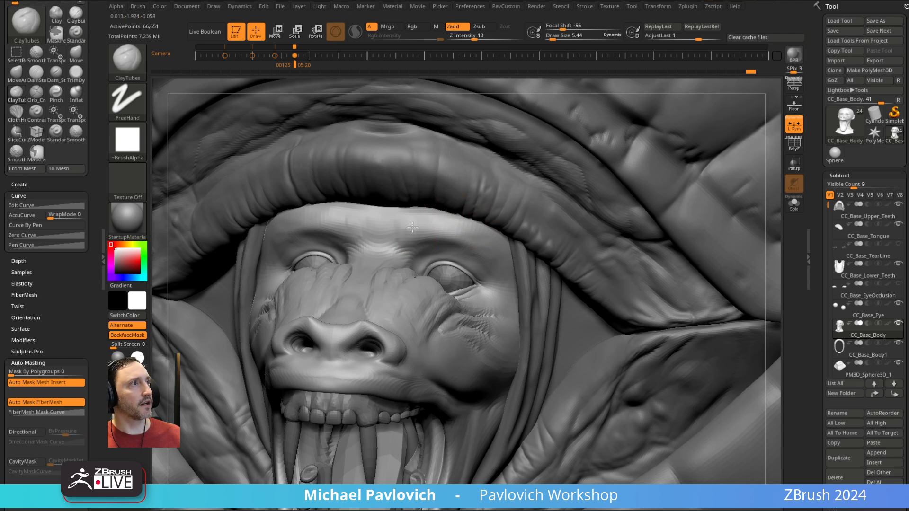
right_click_drag(453, 239, 464, 232)
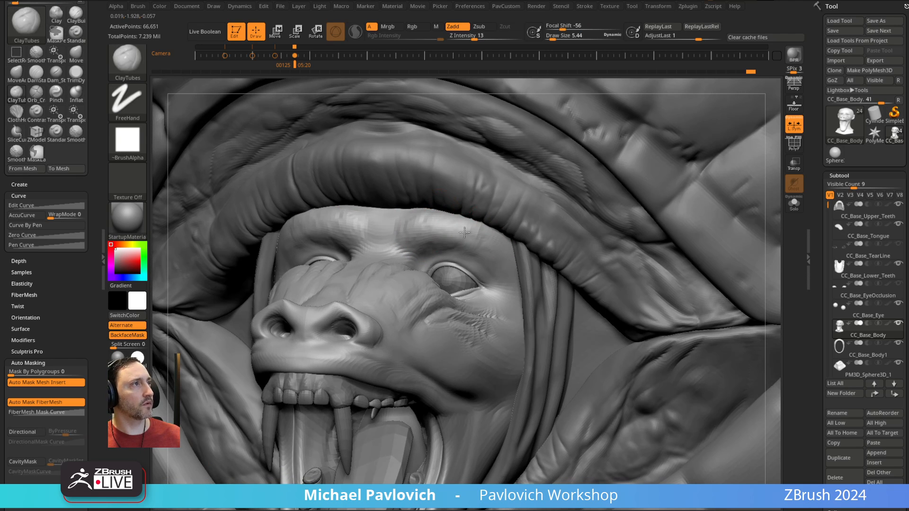
right_click_drag(461, 193, 416, 233)
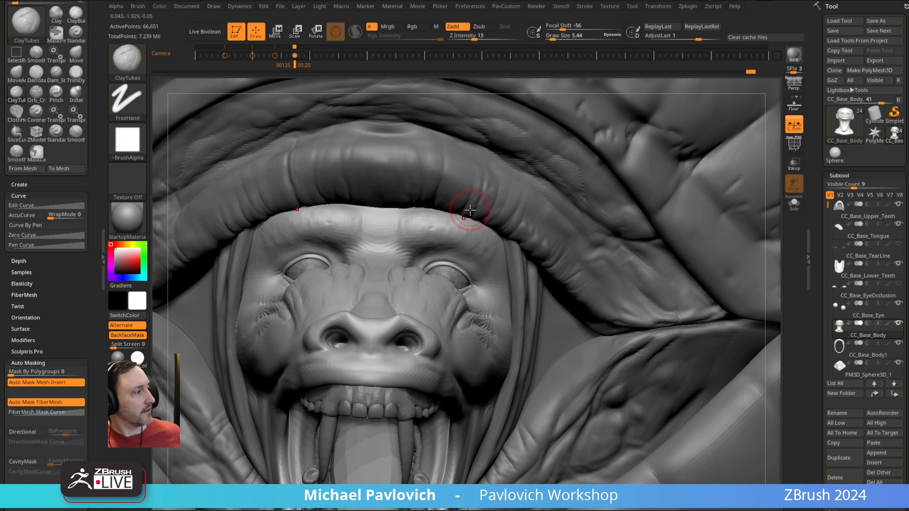
right_click_drag(883, 422, 382, 268)
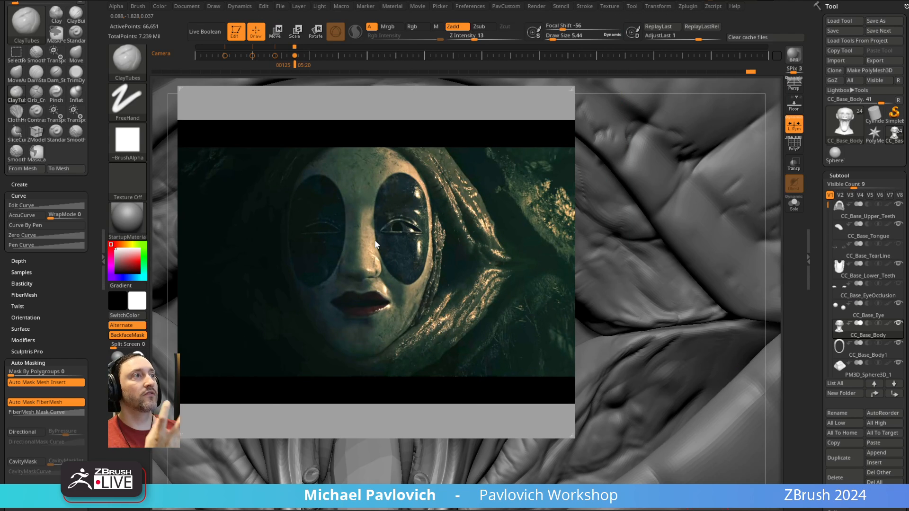
right_click_drag(354, 228, 908, 331)
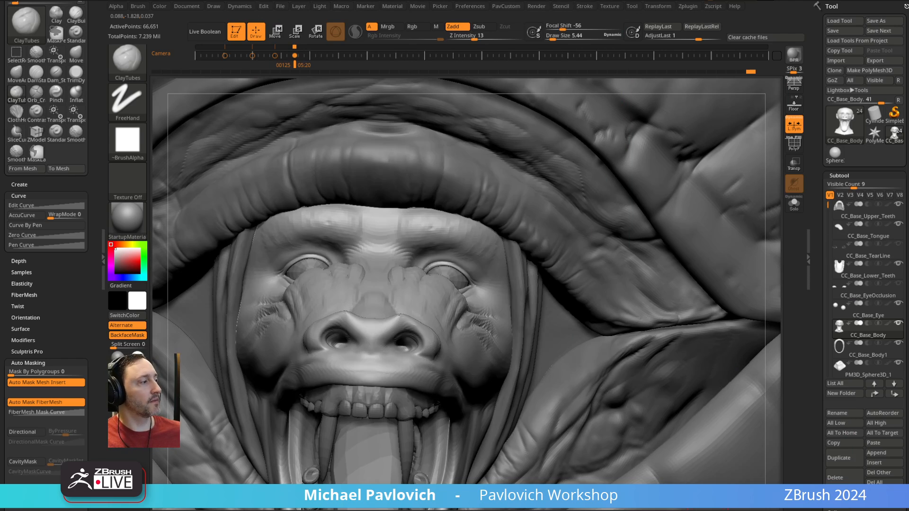
- Reshape the mouth corners and cheeks of CC_Base_Body with the MoveAccu and Move brushes
mouse_move(411, 214)
right_mouse_down()
mouse_move(470, 203)
mouse_move(345, 187)
mouse_move(400, 195)
mouse_move(409, 224)
mouse_move(424, 153)
mouse_move(444, 216)
mouse_move(428, 206)
mouse_move(439, 173)
mouse_move(432, 213)
right_mouse_up()
key("2")
key("s")
mouse_move(417, 252)
left_mouse_down()
mouse_move(432, 252)
mouse_move(415, 260)
left_mouse_up()
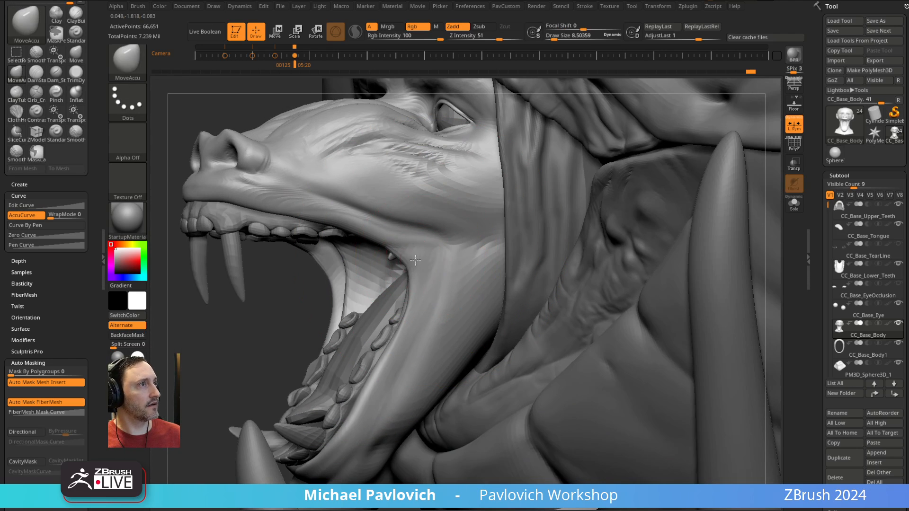
mouse_move(433, 247)
right_mouse_down()
mouse_move(436, 192)
mouse_move(492, 188)
mouse_move(464, 185)
mouse_move(462, 195)
mouse_move(375, 217)
right_mouse_up()
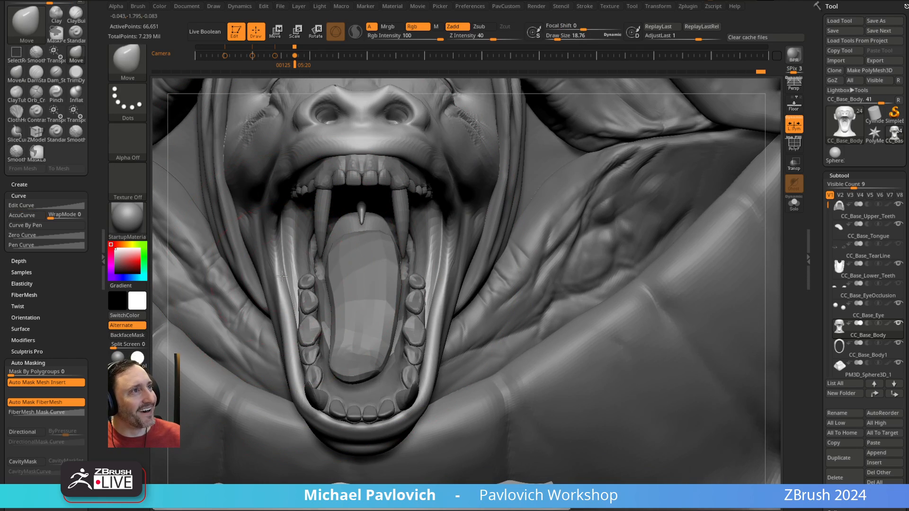
right_click_drag(277, 261, 450, 333)
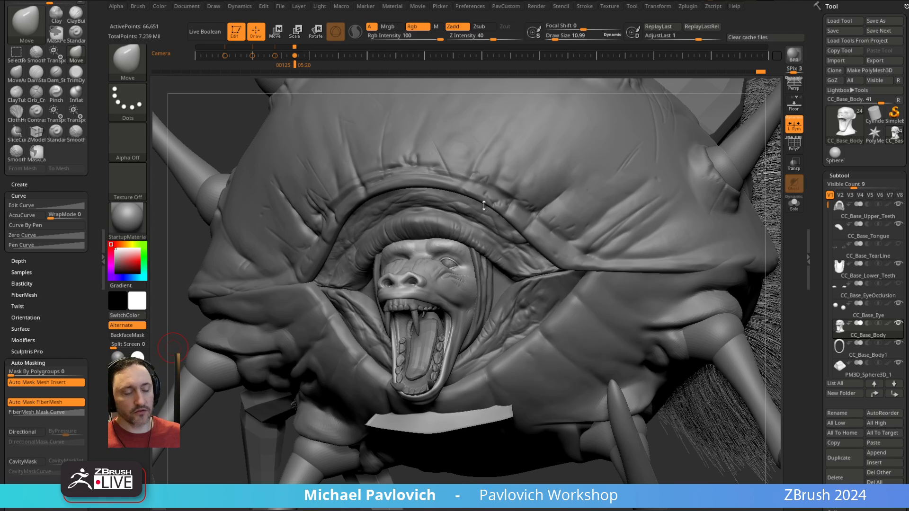
- Add a camera keyframe at 06:49 on the timeline for an angled view of the whole creature
key("2")
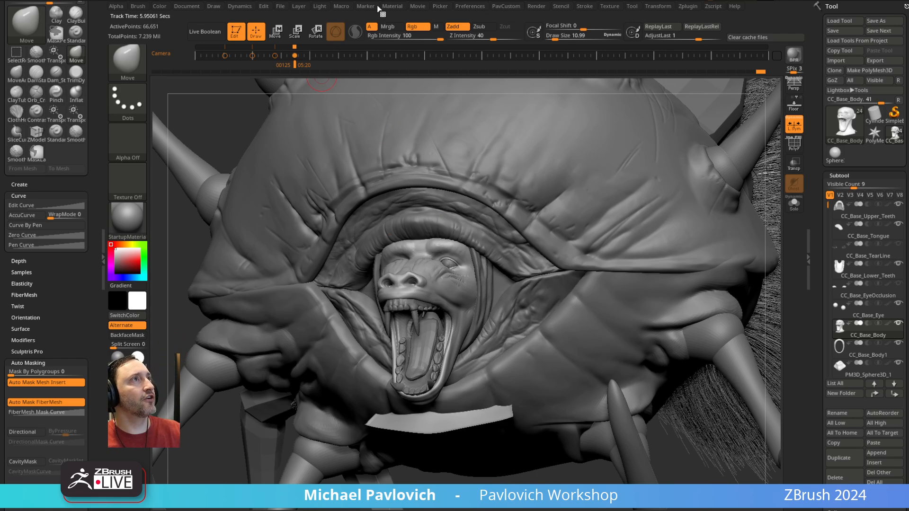
left_click(374, 6)
mouse_move(417, 6)
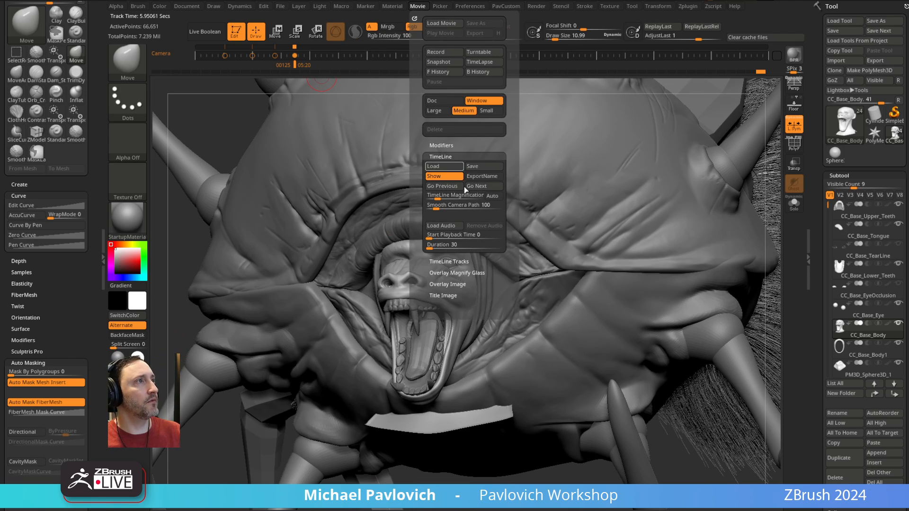
right_click_drag(362, 175, 500, 205)
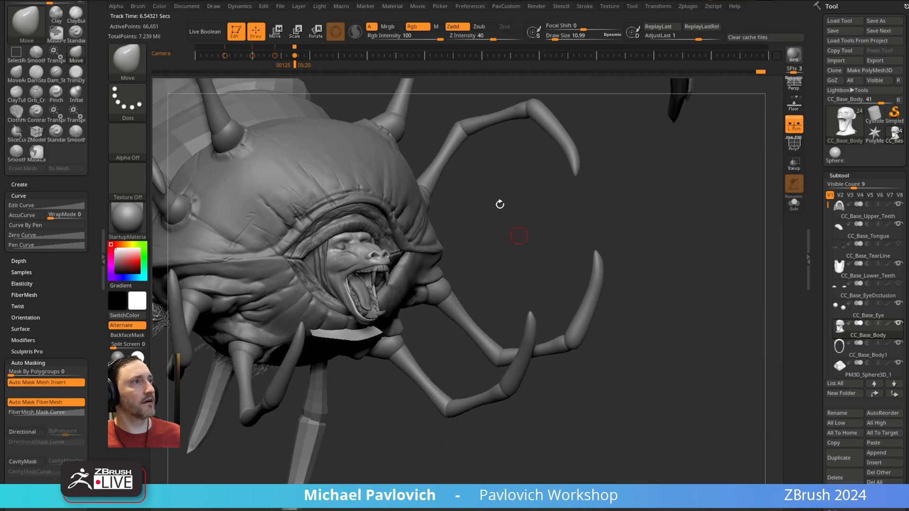
left_click(319, 56)
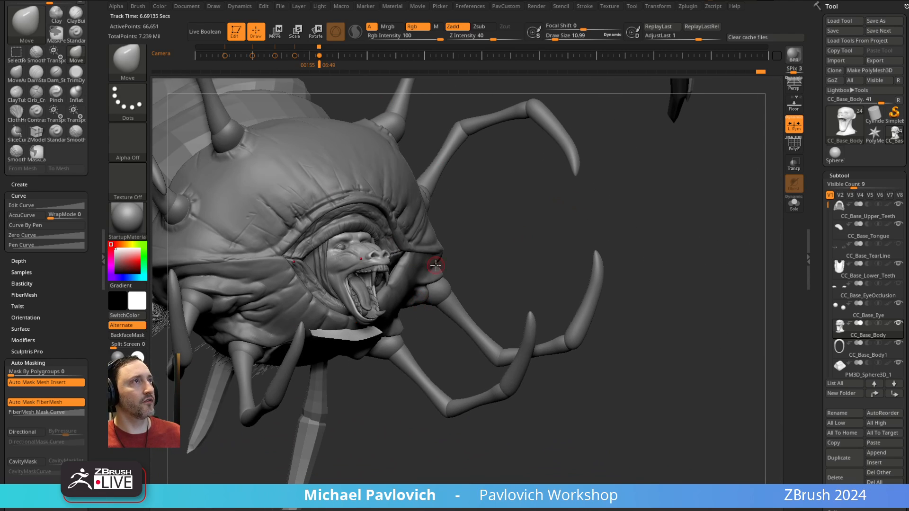
- Step back and forth through the stored camera keyframes and remove the 06:49 keyframe
key("Left")
key("Left")
key("Left")
key("Left")
key("Left")
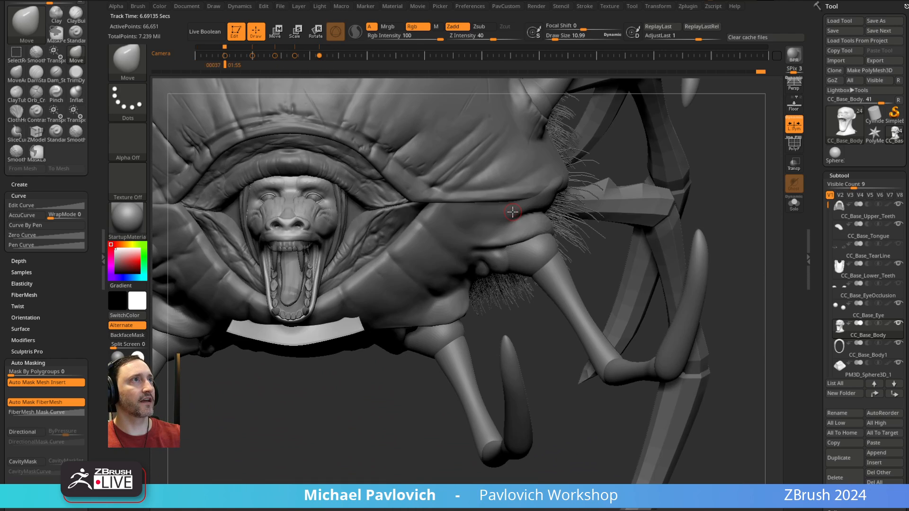
key("Right")
key("Right")
key("Right")
key("Right")
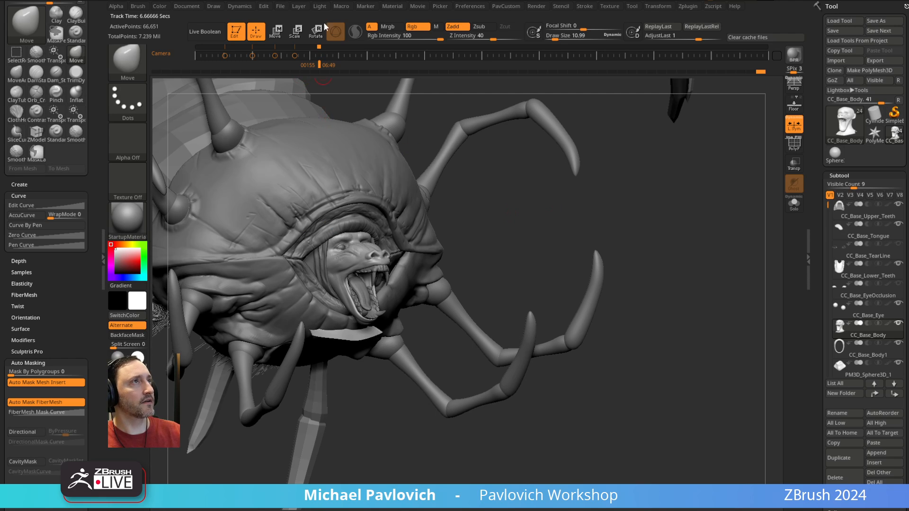
left_click_drag(570, 230, 587, 164)
- Align the creature's face with the front-facing mandrill reference and update the 01:55 camera keyframe with that view
key("Left")
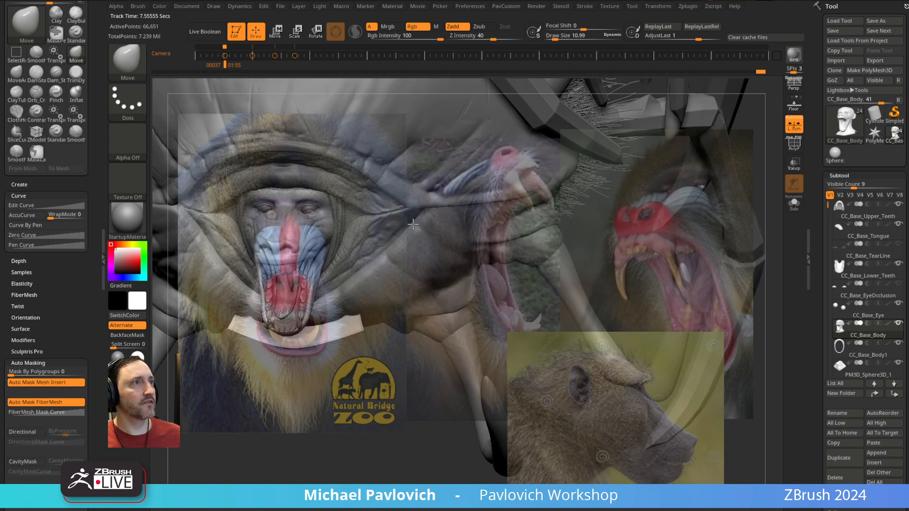
left_click(413, 218, "alt")
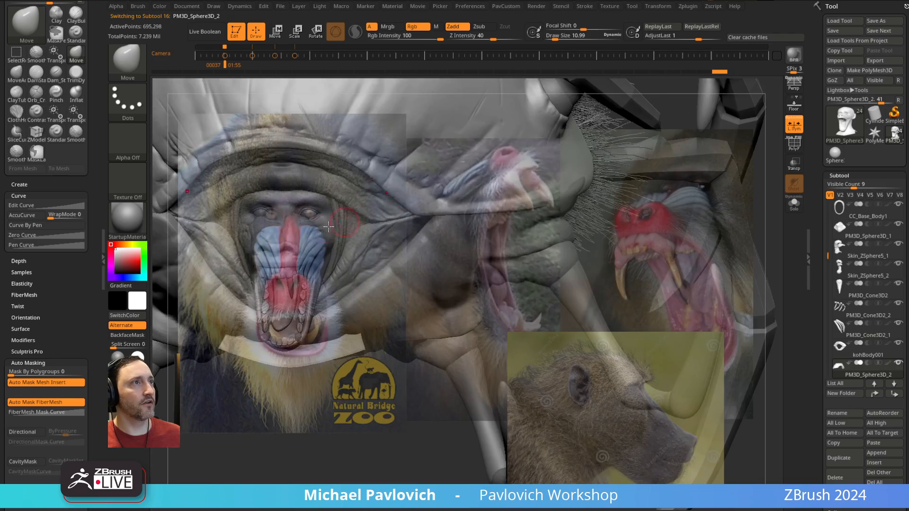
left_click(346, 214, "alt")
mouse_move(347, 214)
right_mouse_down()
mouse_move(332, 208)
mouse_move(331, 249)
mouse_move(331, 211)
right_mouse_up()
mouse_move(329, 206)
left_mouse_down()
mouse_move(335, 269)
mouse_move(331, 219)
mouse_move(328, 240)
mouse_move(322, 220)
mouse_move(334, 198)
mouse_move(332, 225)
mouse_move(337, 216)
left_mouse_up()
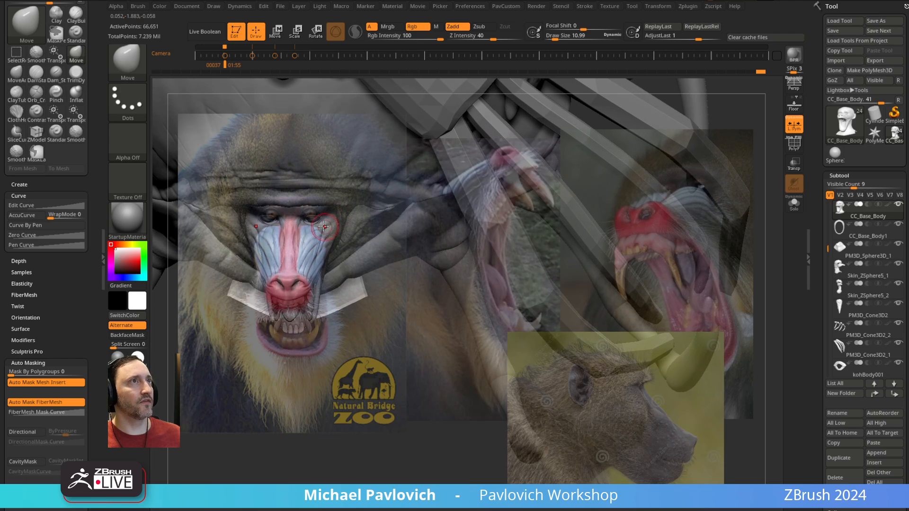
left_click(224, 55)
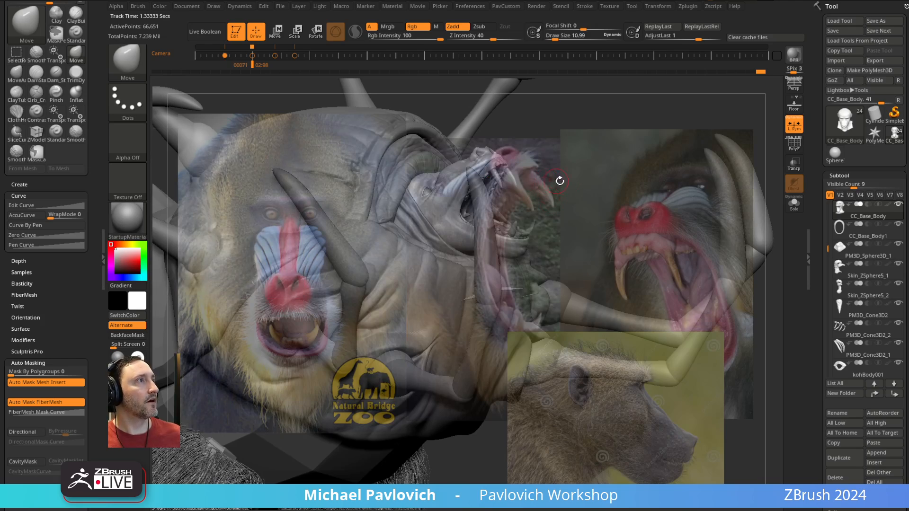
- Match the creature's profile to the side-facing mandrill reference and make PM3D_Sphere3D_2 the active subtool
left_click_drag(560, 181, 530, 184)
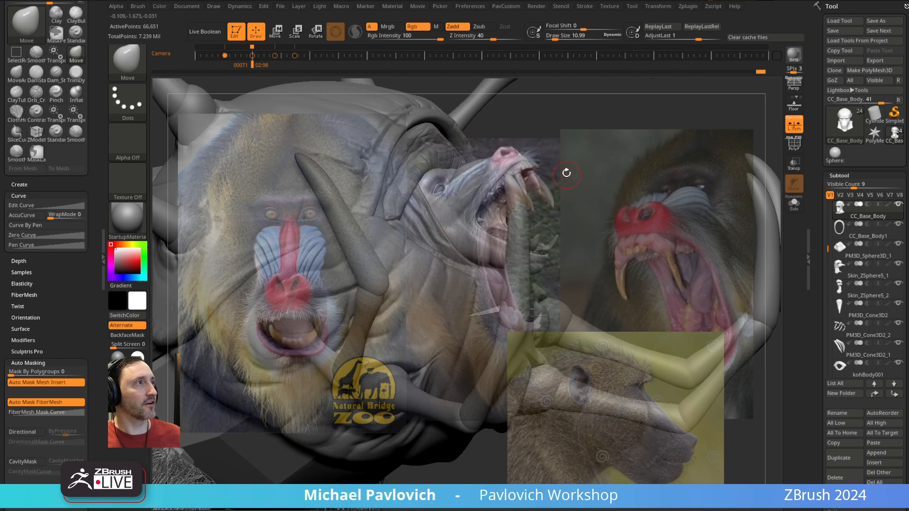
left_click(519, 239, "alt")
left_click_drag(719, 303, 686, 286)
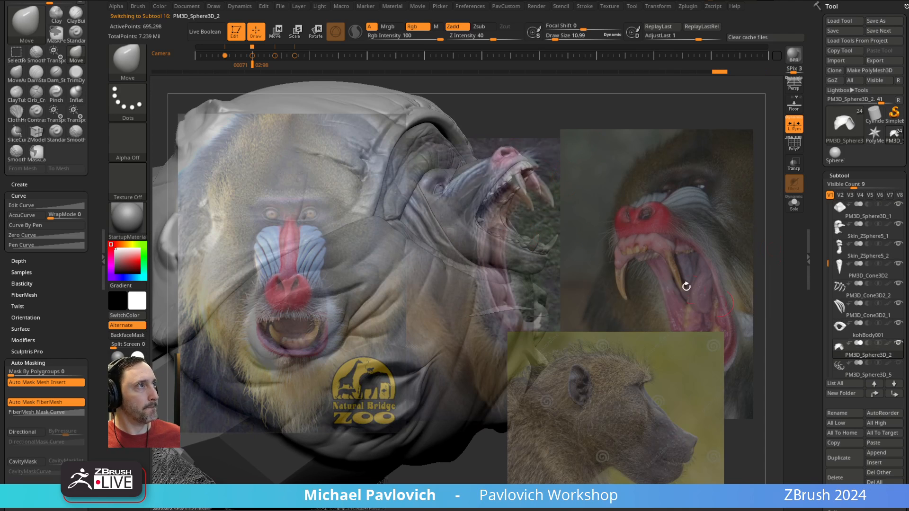
mouse_move(550, 125)
left_mouse_down()
mouse_move(532, 129)
mouse_move(558, 116)
left_mouse_up()
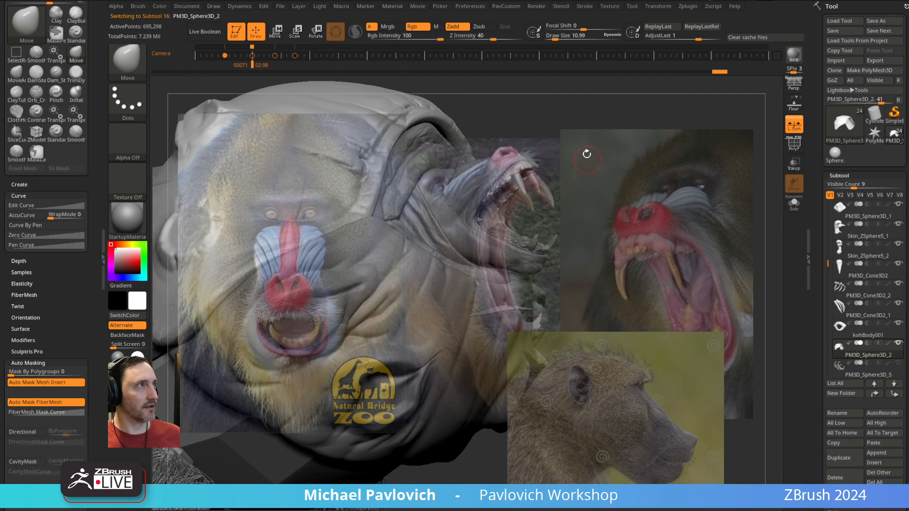
mouse_move(587, 154)
left_mouse_down()
mouse_move(552, 129)
mouse_move(561, 121)
left_mouse_up()
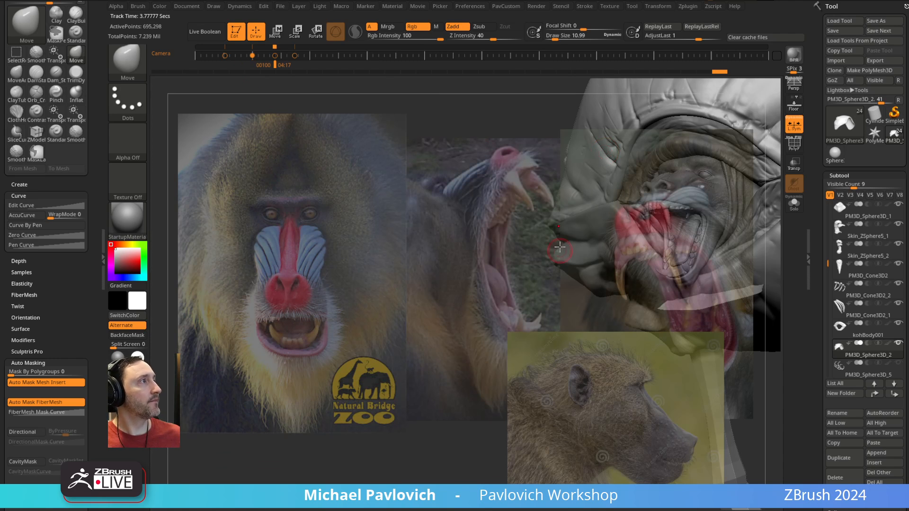
- Align the creature's open mouth with the roaring three-quarter mandrill reference at the 04:17 camera keyframe
left_click_drag(559, 247, 590, 282)
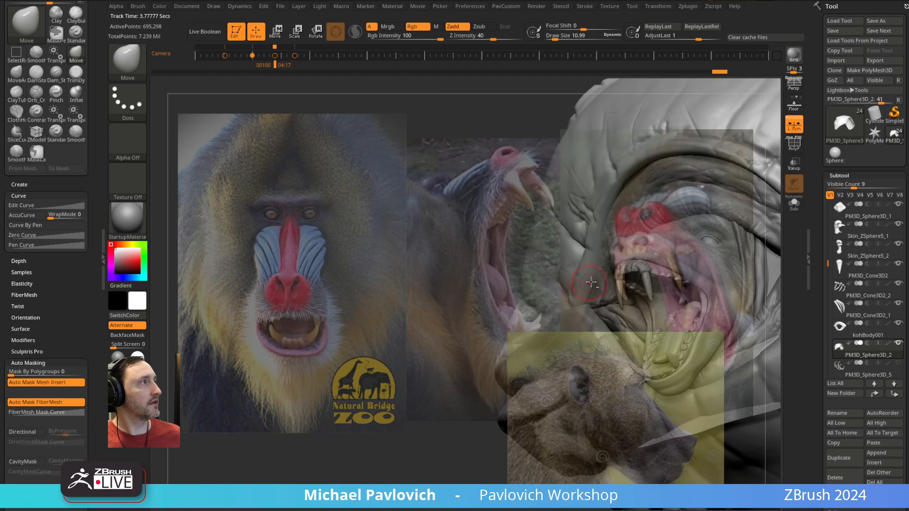
mouse_move(590, 282)
right_mouse_down("alt")
mouse_move(584, 261)
mouse_move(613, 264)
mouse_move(623, 217)
mouse_move(647, 210)
mouse_move(640, 238)
mouse_move(640, 227)
right_mouse_up("alt")
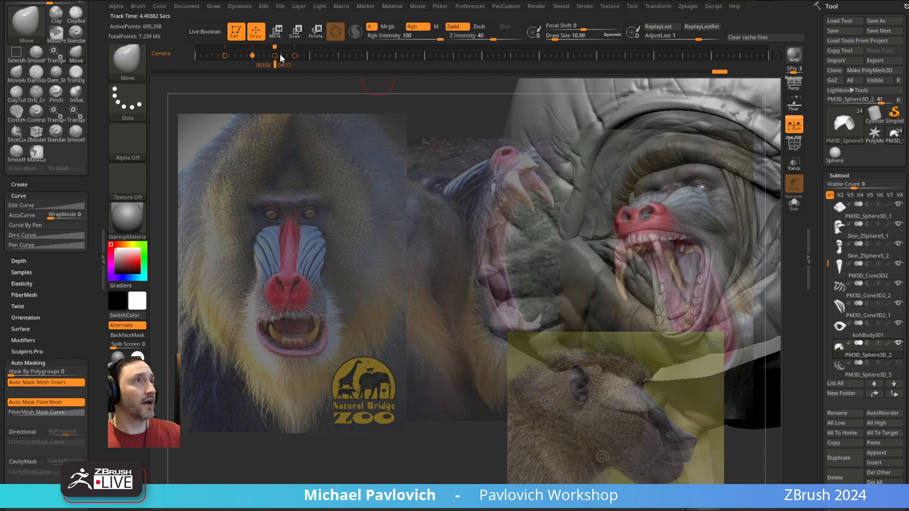
mouse_move(391, 171)
right_mouse_down()
mouse_move(276, 152)
mouse_move(326, 180)
mouse_move(286, 123)
right_mouse_up()
- Turn on perspective and compare the 18 mm and 50 mm camera focal lengths on the creature's profile
left_click(214, 6)
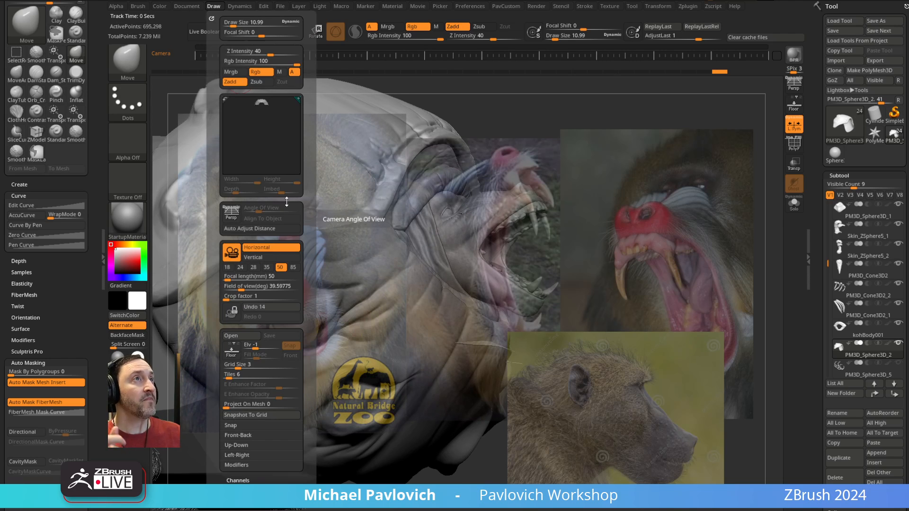
left_click(255, 268)
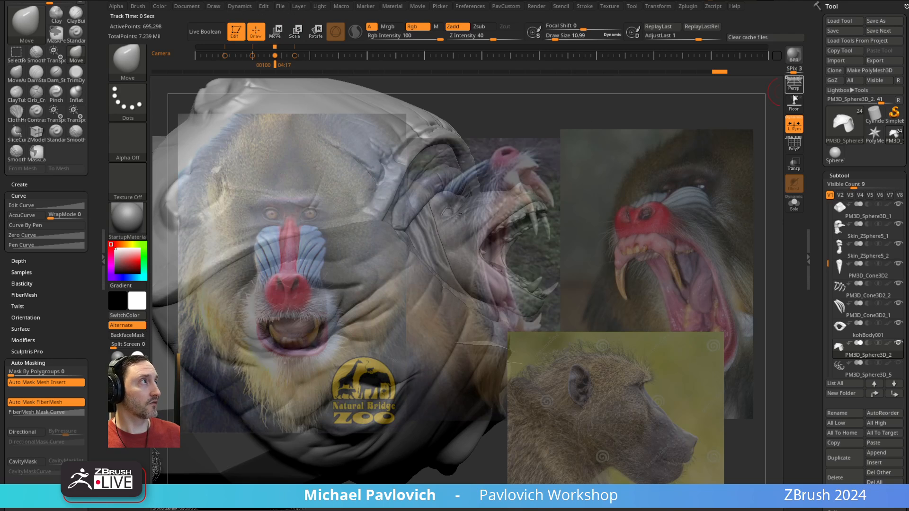
left_click(237, 6)
left_click(214, 6)
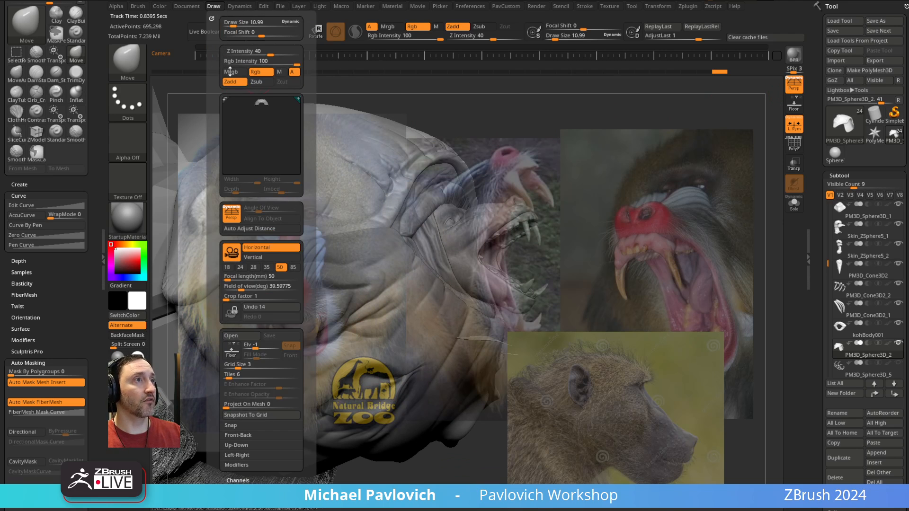
left_click(267, 268)
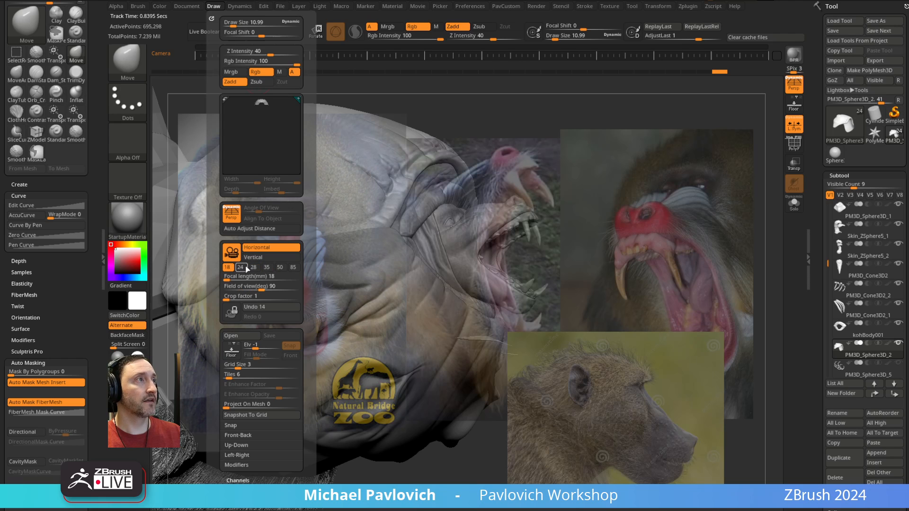
left_click(280, 268)
left_click(280, 268)
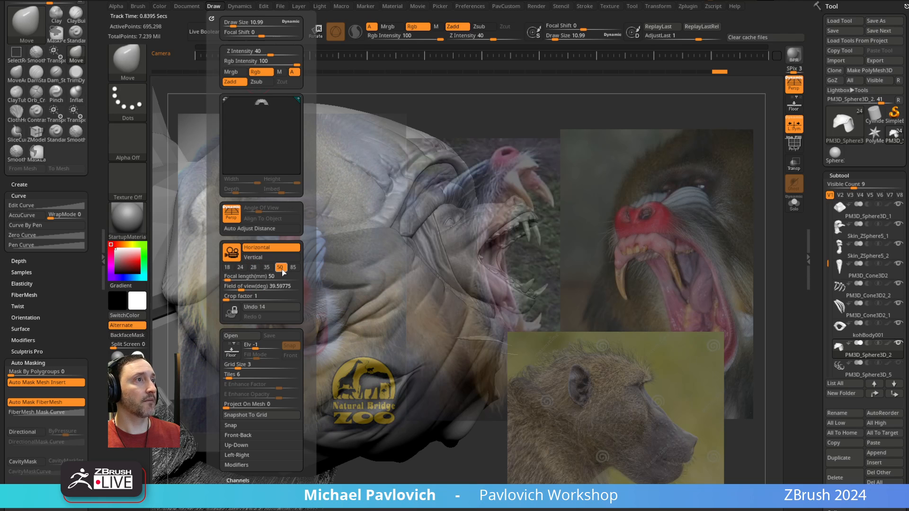
- Hide the mandrill reference images and try focal lengths of 35 mm and about 1072 mm before restoring 50 mm
key("shift")
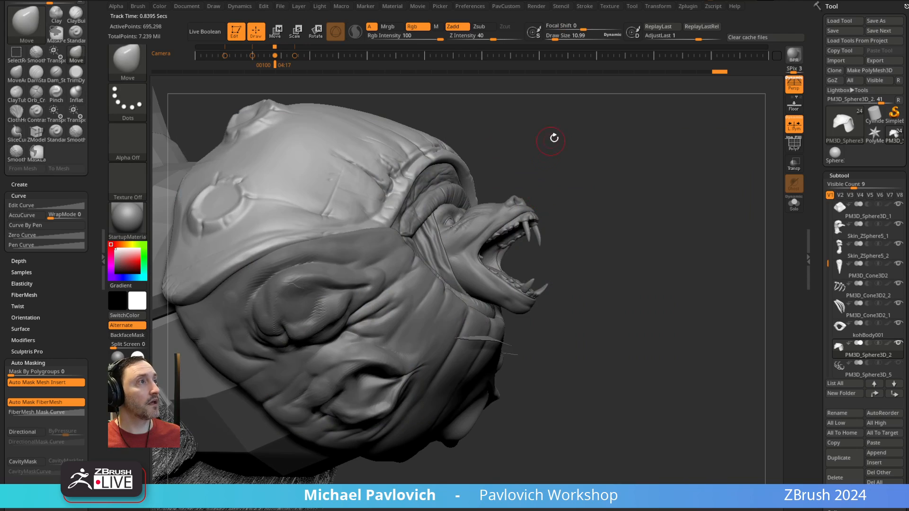
mouse_move(554, 138)
left_mouse_down()
mouse_move(605, 178)
mouse_move(577, 147)
left_mouse_up()
left_click(214, 6)
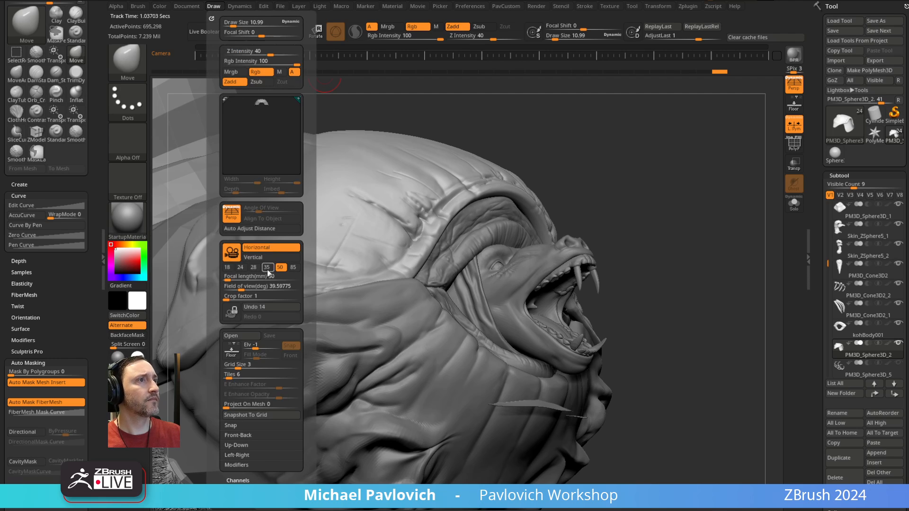
left_click(266, 267)
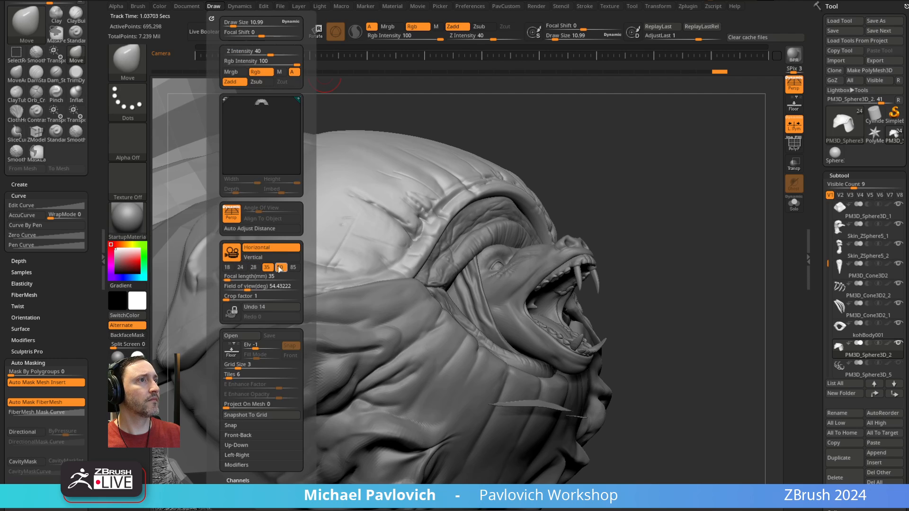
left_click(280, 267)
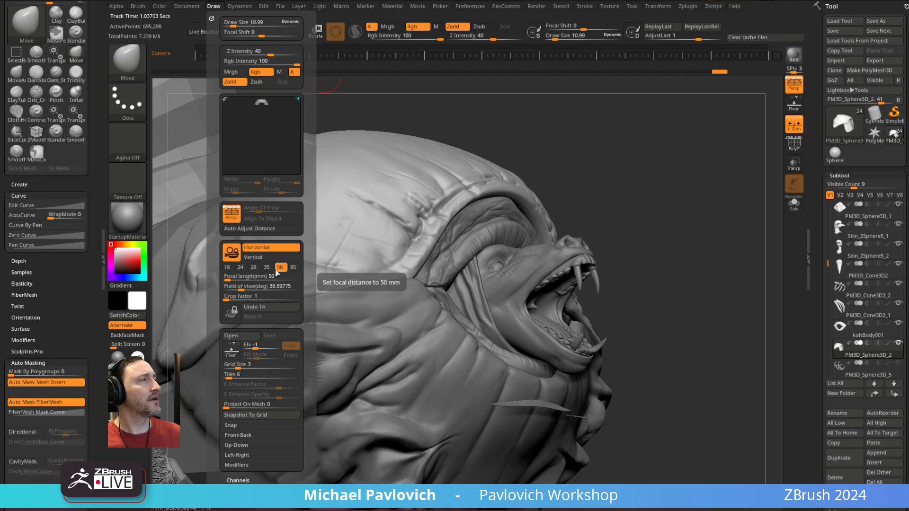
left_click(268, 268)
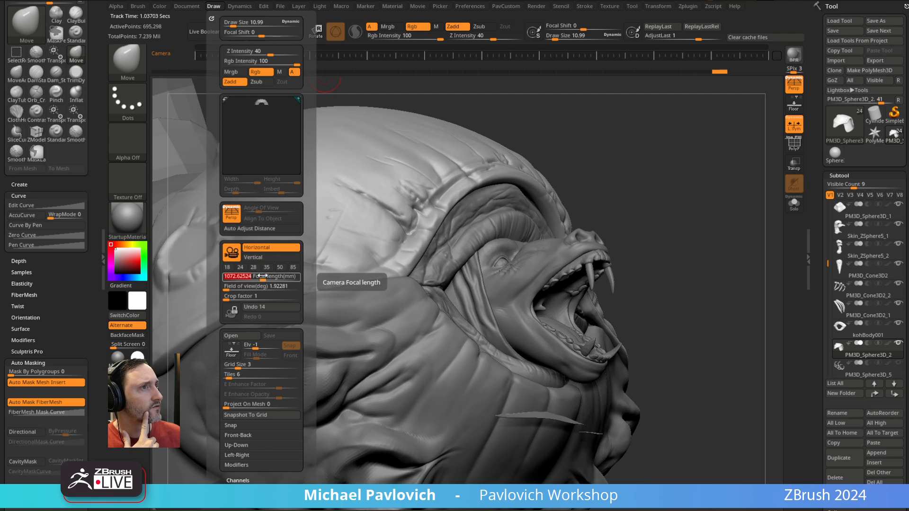
left_click_drag(268, 276, 228, 279)
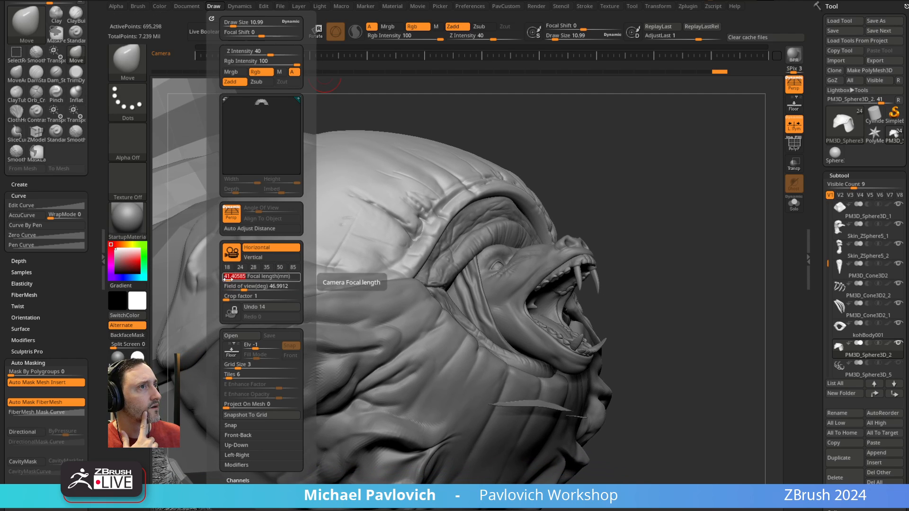
left_click(255, 267)
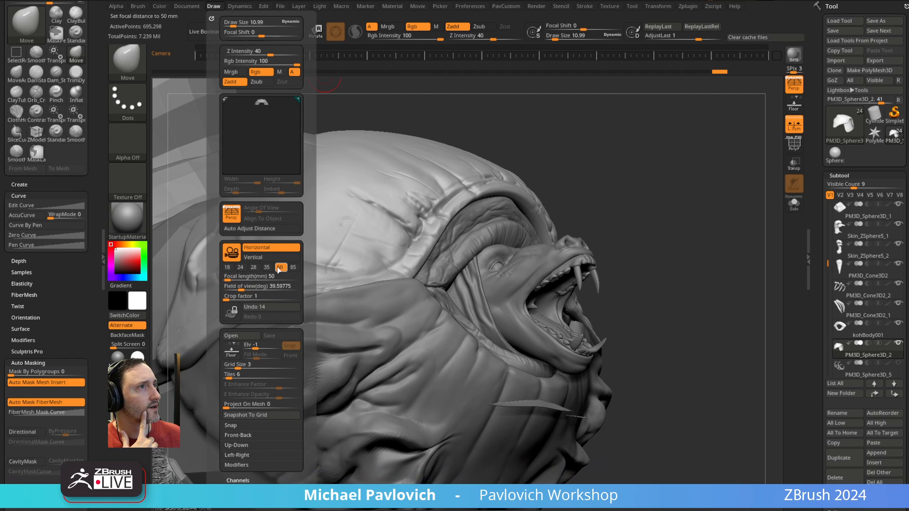
left_click_drag(537, 145, 667, 147)
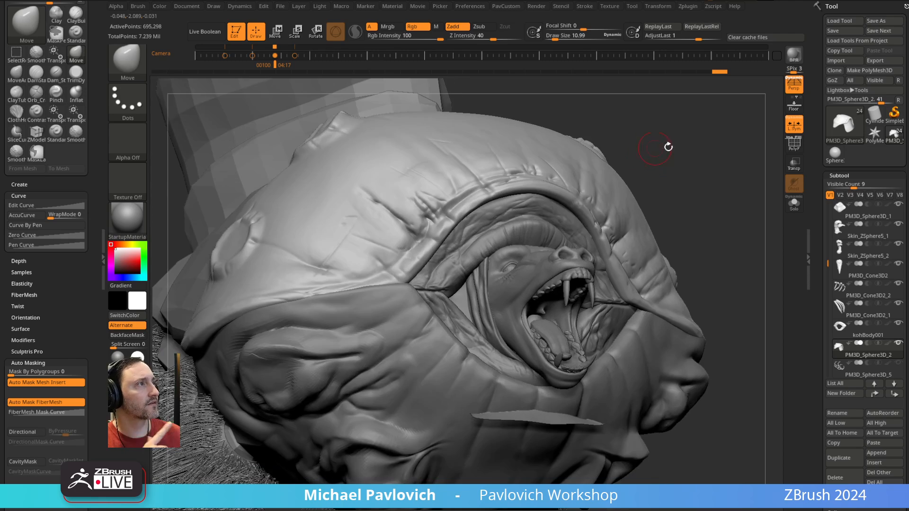
- Turn off perspective, frame the creature and inspect its face and shell from the front and at an angle
left_click(793, 86)
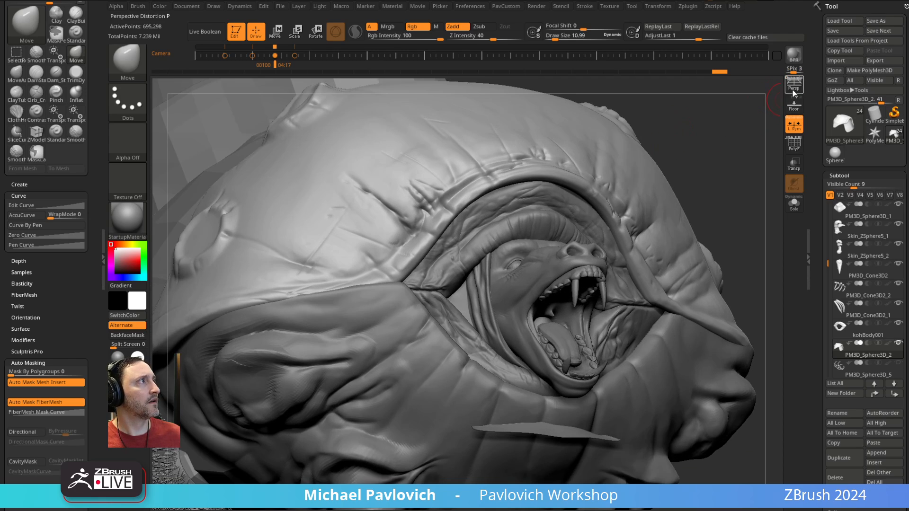
left_click(793, 86)
left_click(792, 88)
key("f")
left_click_drag(734, 142, 612, 144)
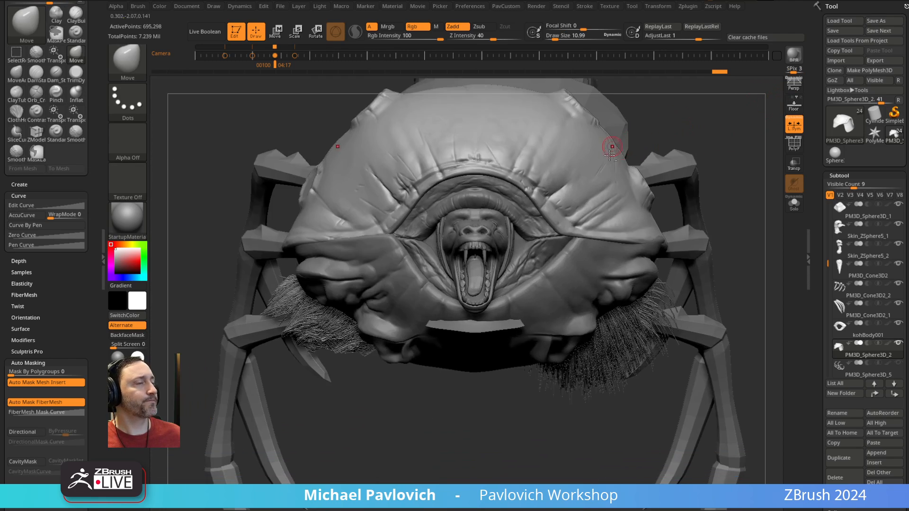
right_click_drag(612, 144, 623, 201, "ctrl")
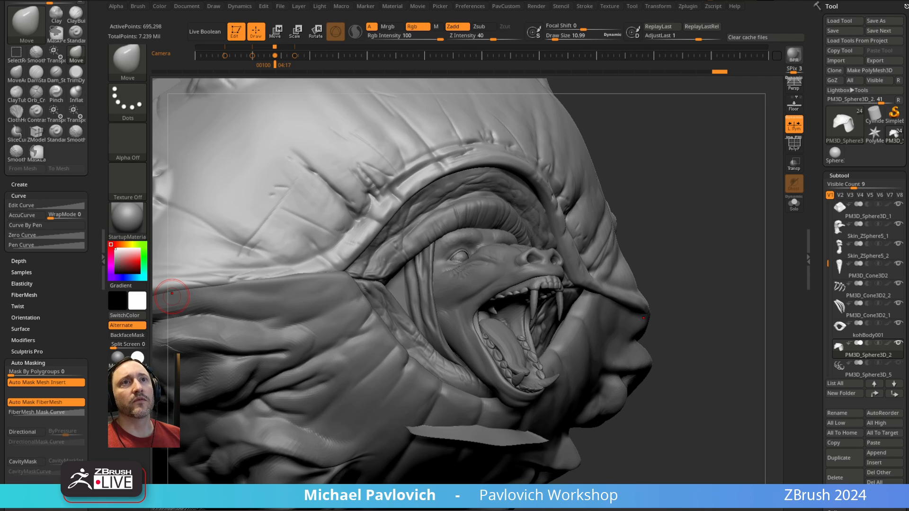
right_click_drag(729, 174, 686, 157)
- Bring up the custom ModifyTopology and PolyModel pop-up controls and switch to the Clay brush
key("2")
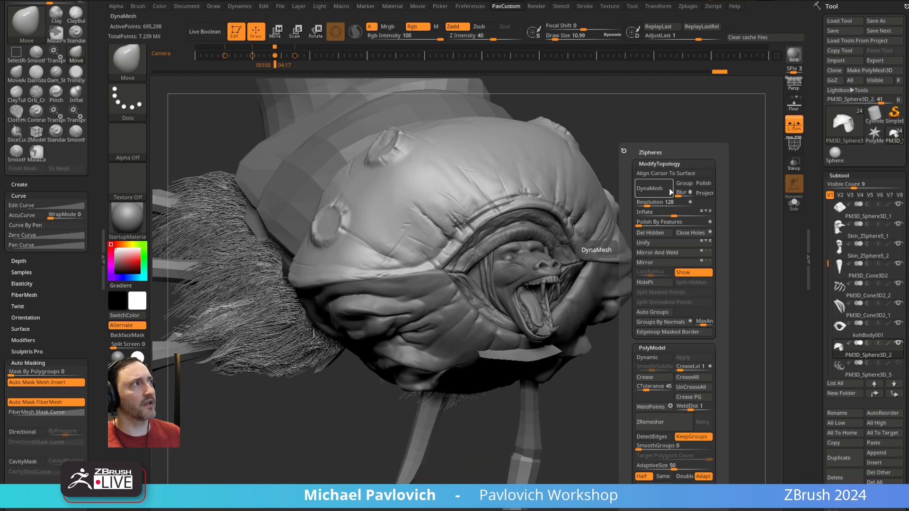
key("2")
key("b")
key("c")
key("l")
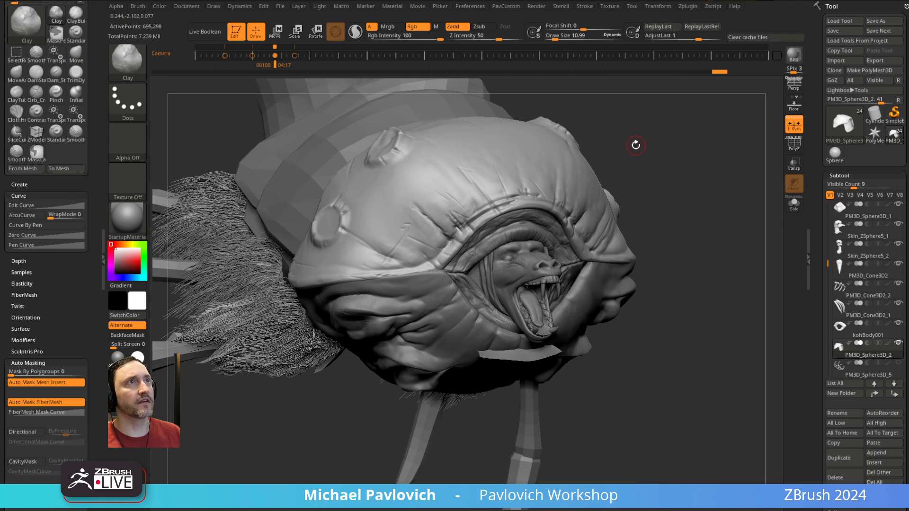
key("2")
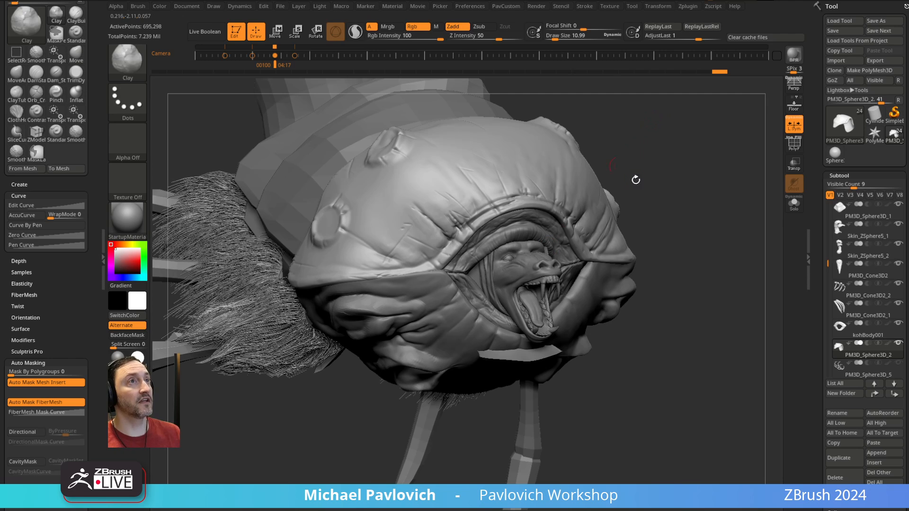
left_click_drag(637, 179, 669, 164)
key("2")
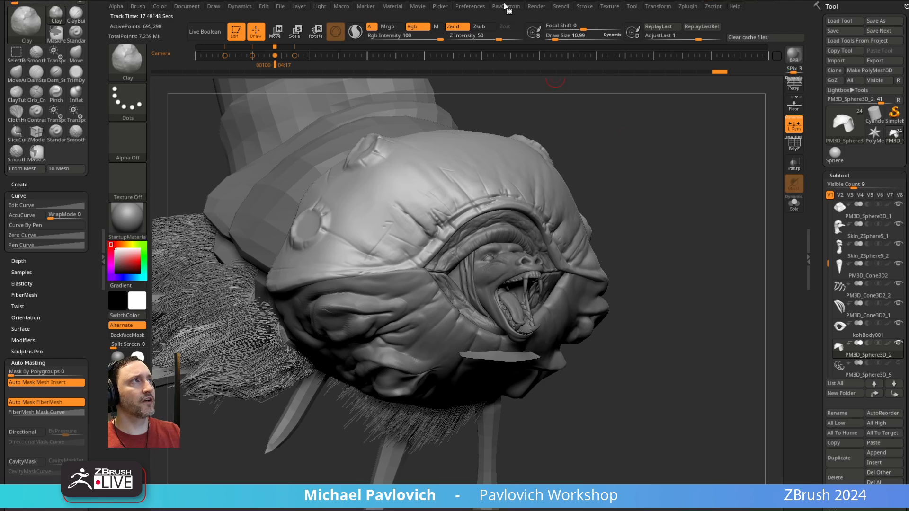
key("2")
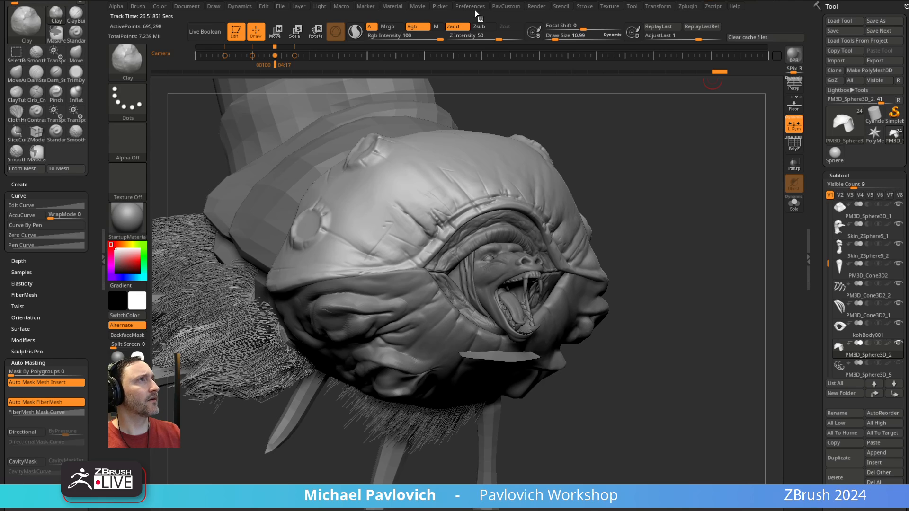
- Load the interface configuration CustomUserInterface2024.cfg from the ZStartup folder of ZBrushData2024
left_click(470, 6)
left_click(482, 39)
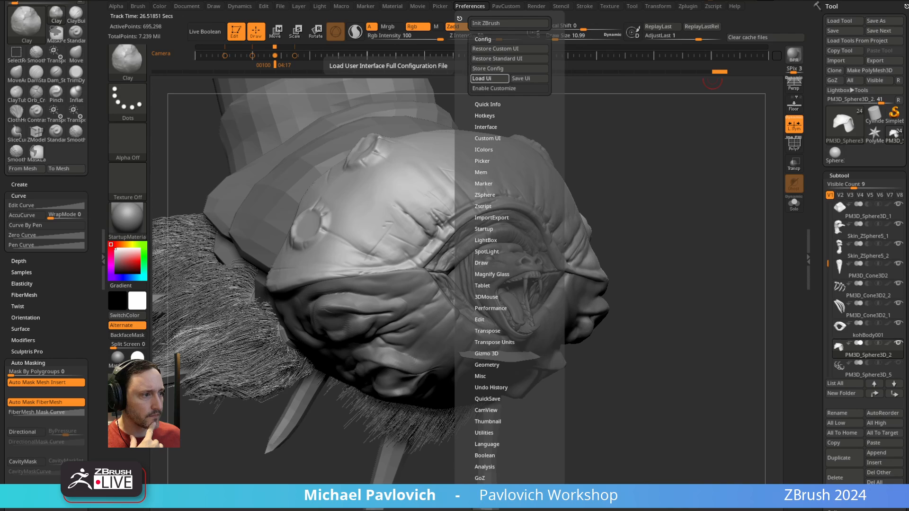
left_click(489, 78)
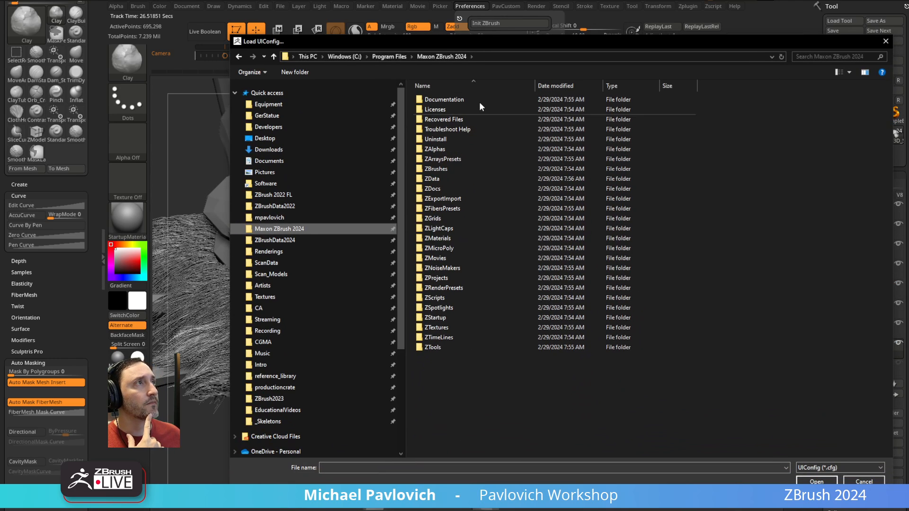
left_click(297, 242)
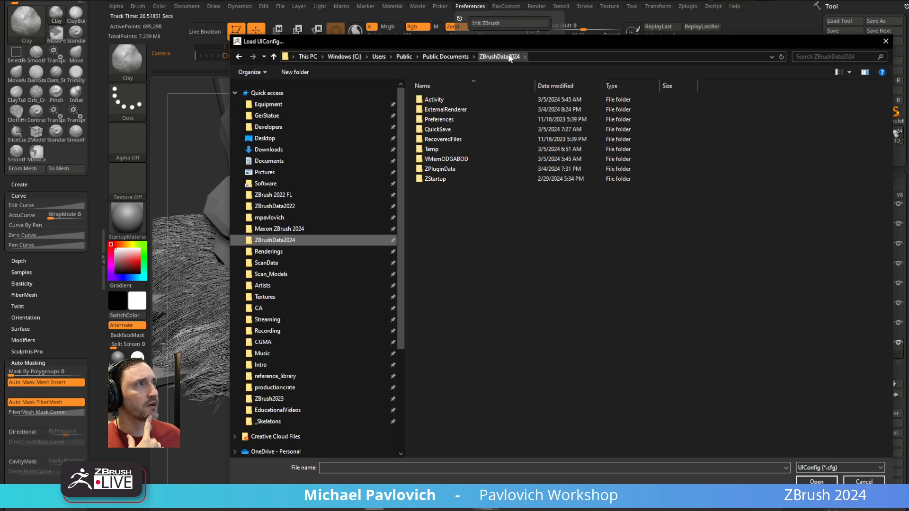
double_click(439, 178)
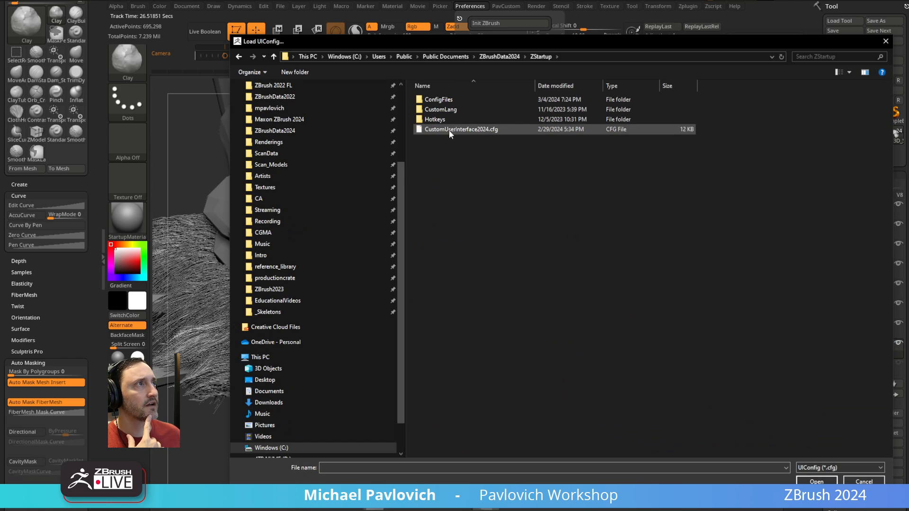
double_click(474, 129)
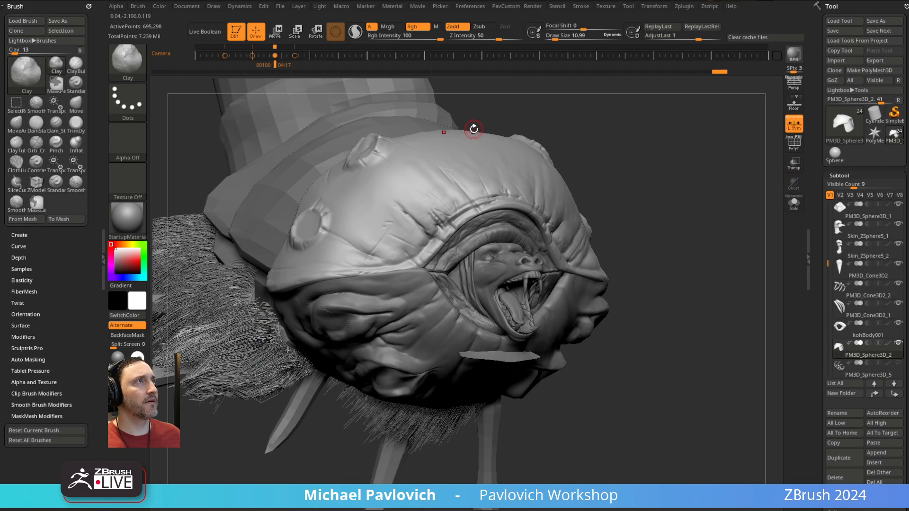
- Check the custom ModifyTopology and PolyModel controls in the reloaded interface
left_click(510, 6)
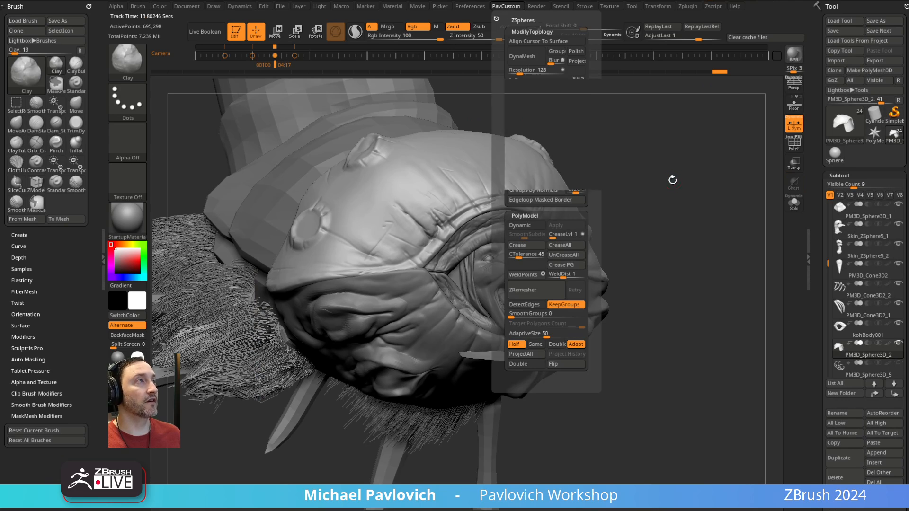
key("1")
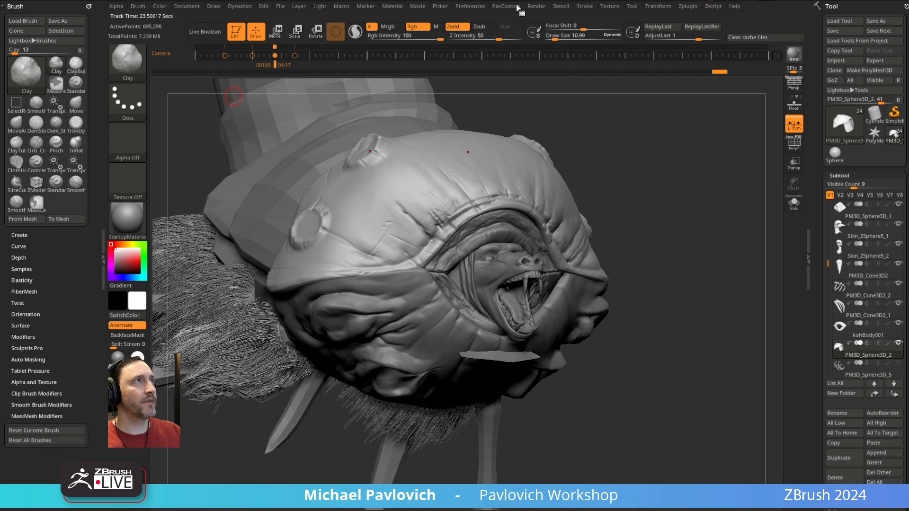
key("1")
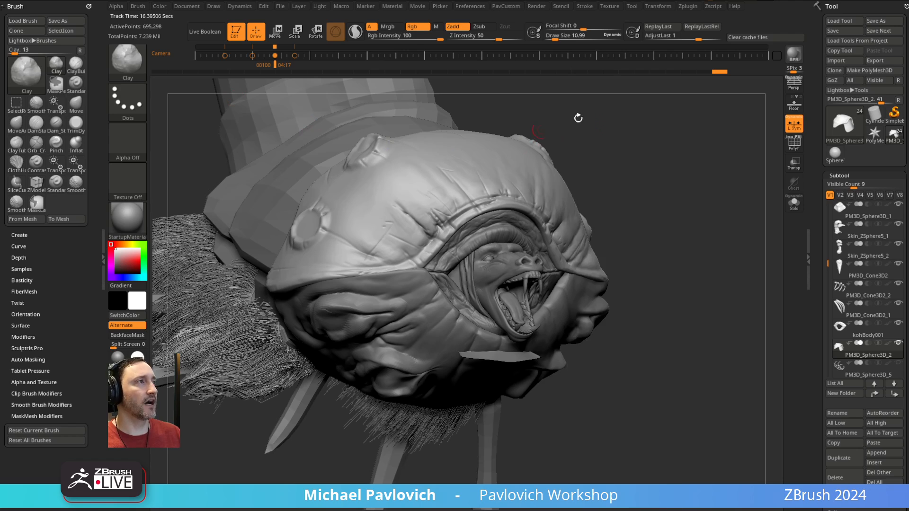
- Show the interface configuration options in the preferences
key("2")
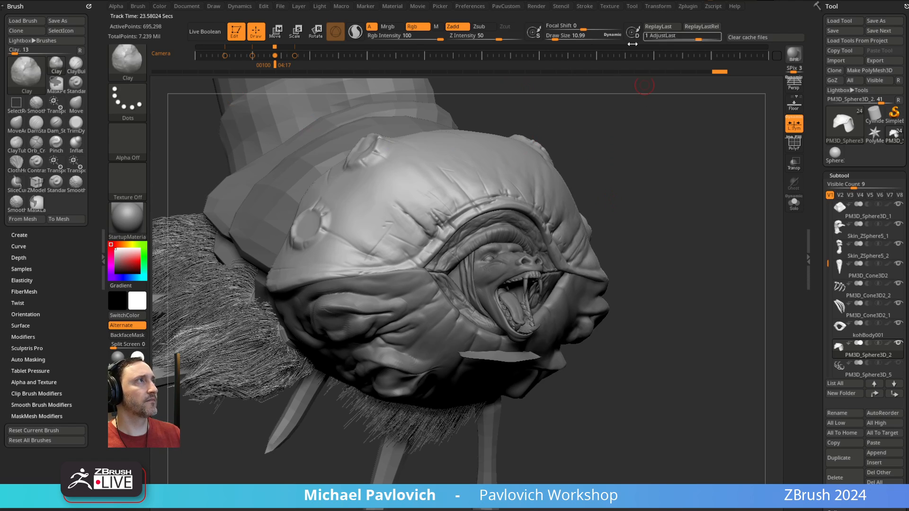
left_click(471, 6)
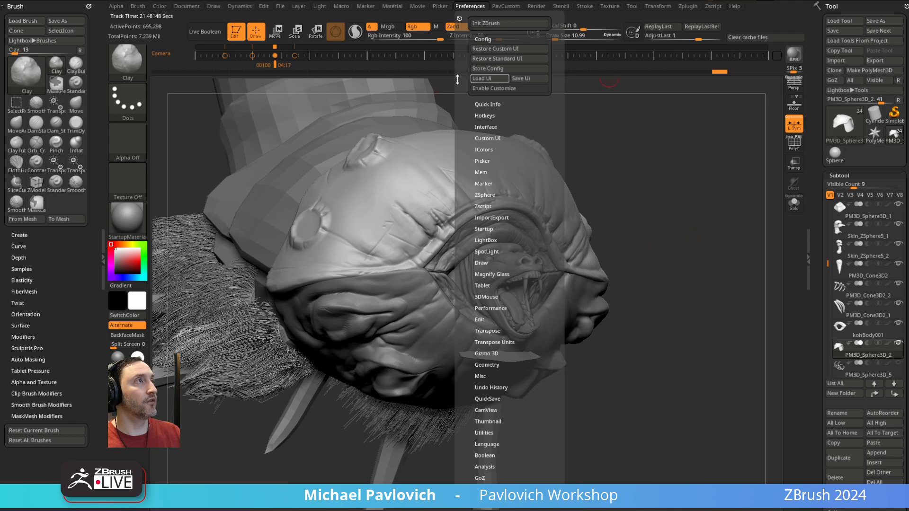
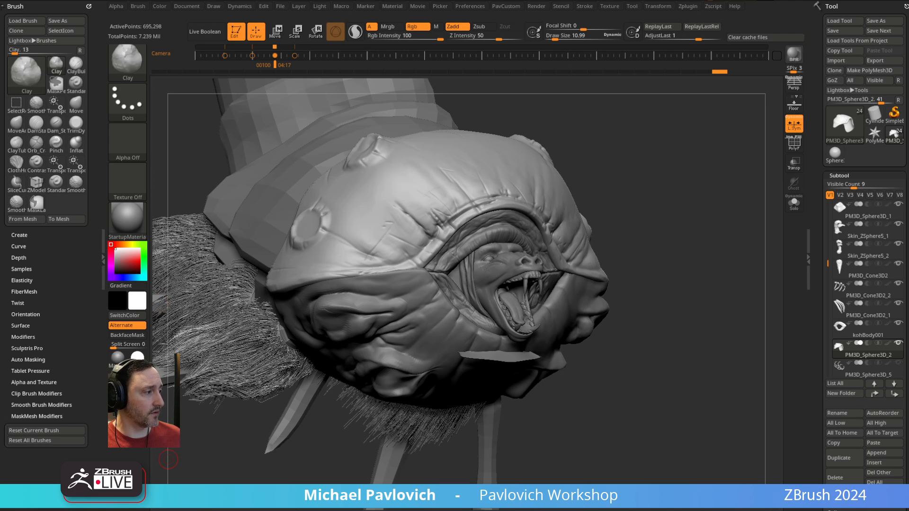
- Switch to the browser and look through the videos in the Intro to ZBrush - New and Updated! YouTube playlist
key("alt+Tab")
scroll(506, 225, "down", 20)
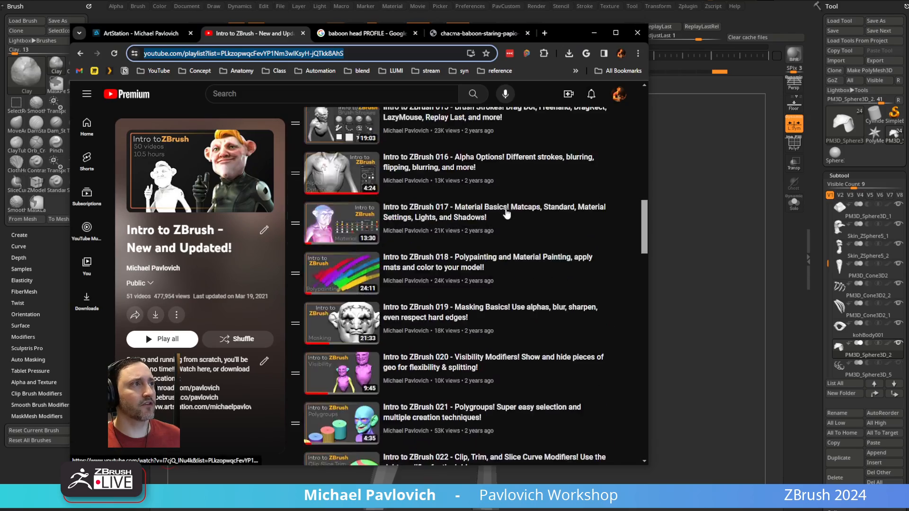
scroll(506, 225, "up", 20)
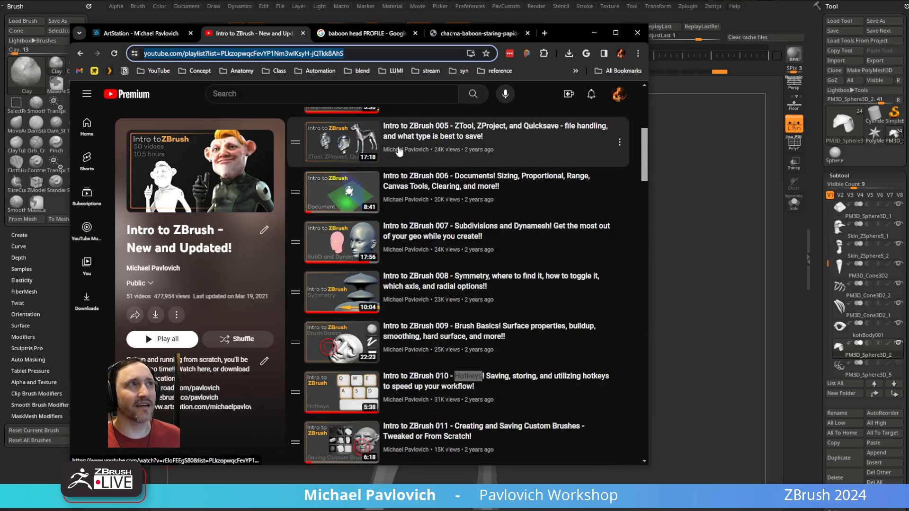
scroll(419, 199, "down", 20)
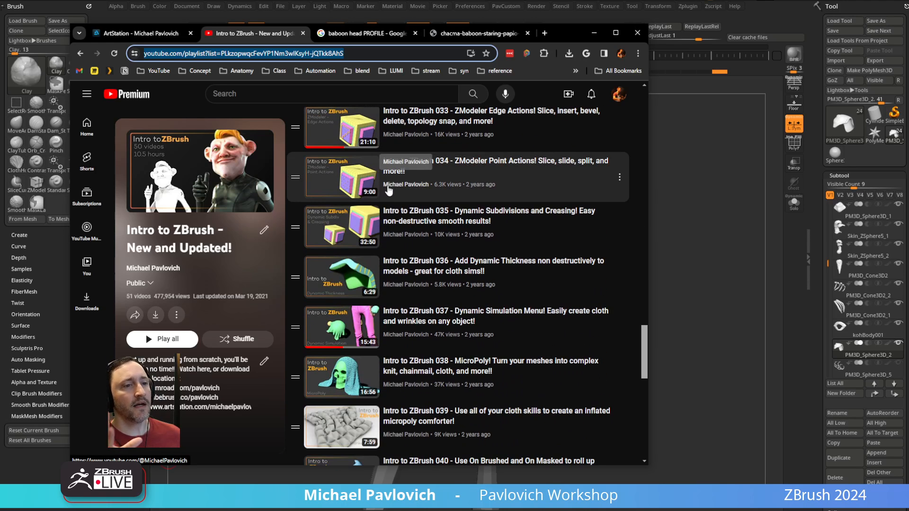
- Bring up the ZBrush Training 2021 Video List spreadsheet, look over its Week02 to Week05 columns, and put both browser windows away
left_click_drag(506, 509, 433, 35)
scroll(445, 327, "right", 12)
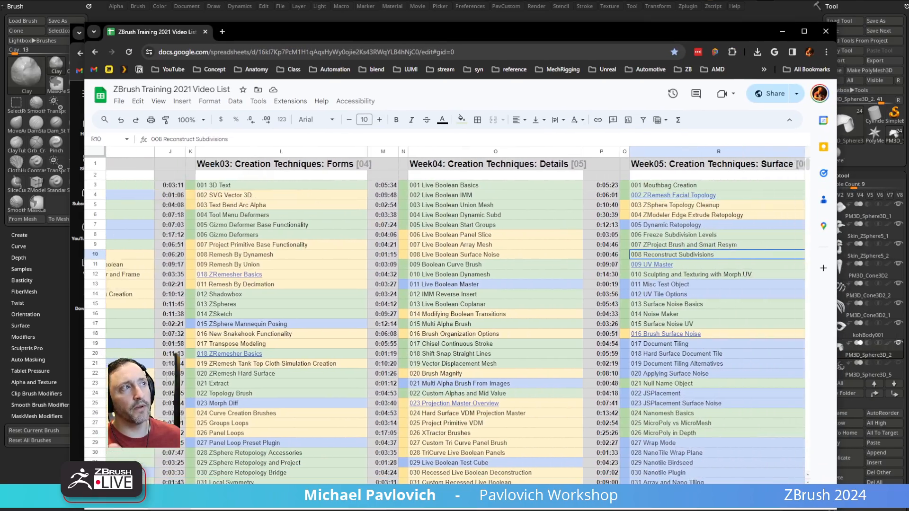
scroll(263, 439, "left", 12)
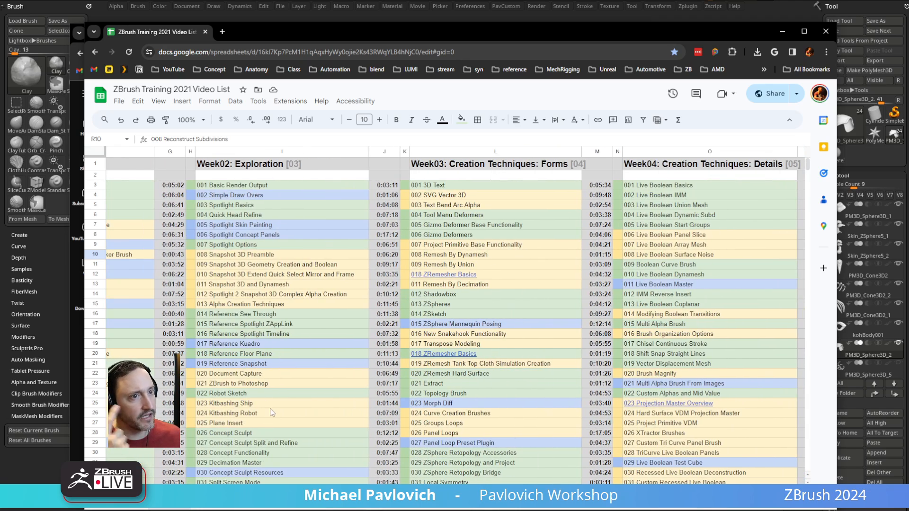
left_click_drag(391, 35, 391, 0)
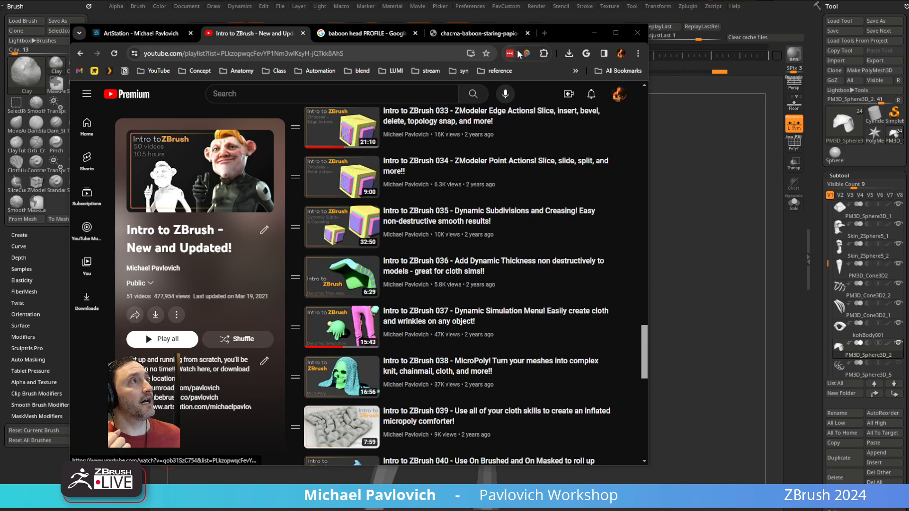
left_click(594, 32)
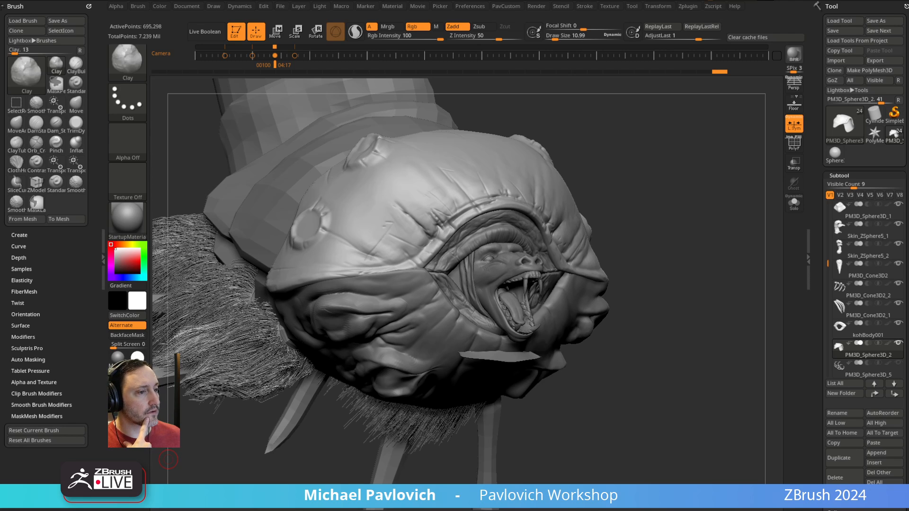
- Bring up the Character Creator board in Miro and look over its skin, hair, asset and exporting note columns
left_click_drag(641, 508, 662, 53)
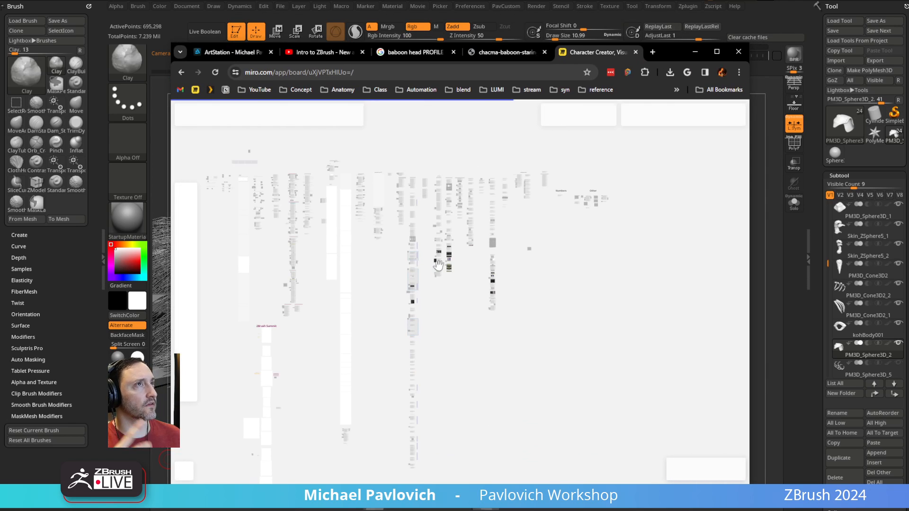
scroll(425, 264, "up", 2)
scroll(426, 265, "up", 3)
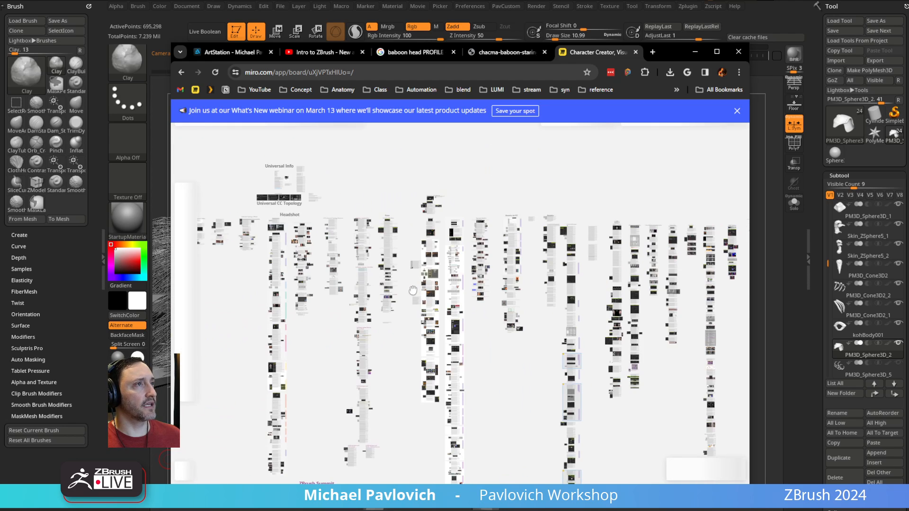
middle_click_drag(599, 296, 405, 306)
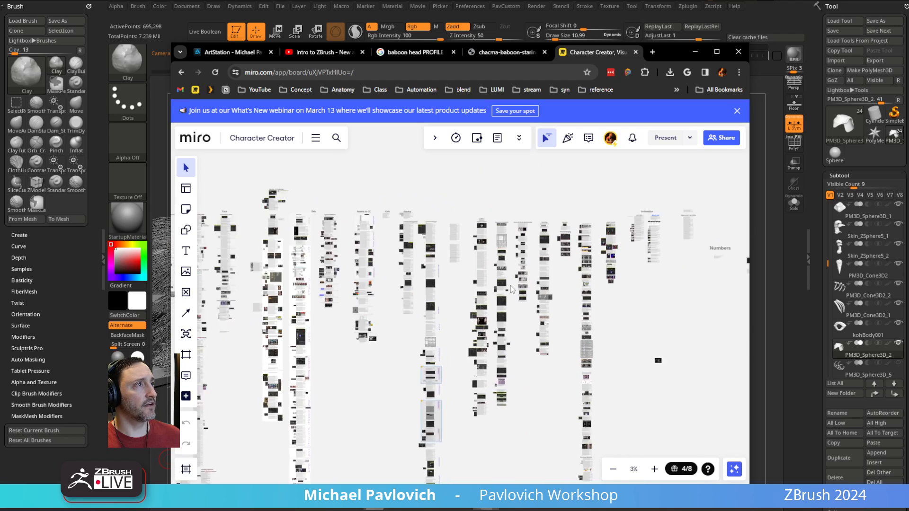
scroll(526, 290, "up", 2)
middle_click_drag(530, 290, 395, 323)
scroll(462, 321, "up", 2)
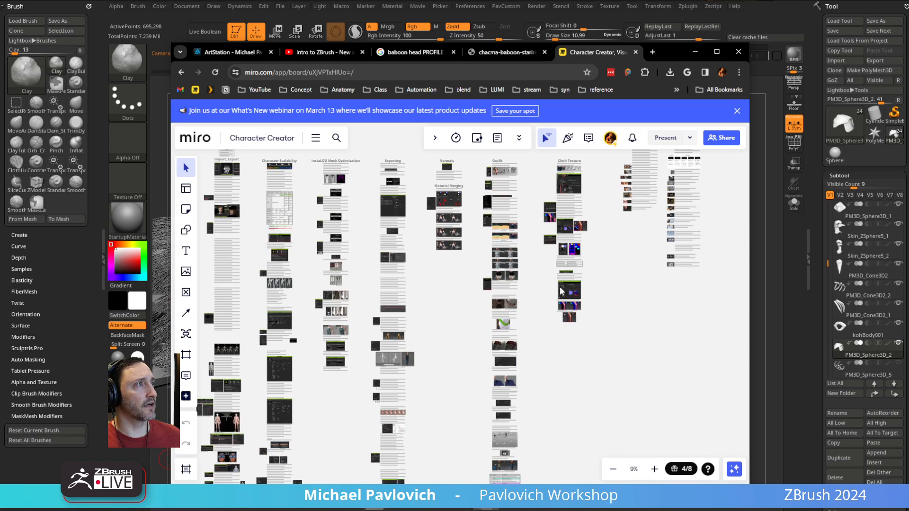
scroll(426, 361, "up", 2)
middle_click_drag(474, 243, 651, 253)
middle_click_drag(274, 246, 600, 239)
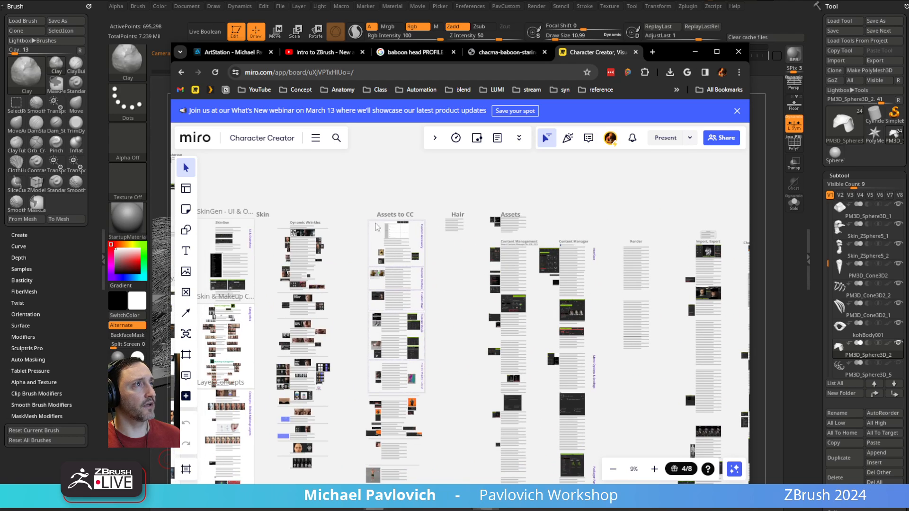
- Survey the full extent of the Character Creator board's note columns at overview scale
middle_click_drag(396, 265, 644, 240)
middle_click_drag(420, 286, 636, 280)
scroll(464, 261, "down", 2)
middle_click_drag(440, 251, 714, 248)
scroll(459, 265, "down", 1)
scroll(453, 269, "down", 3)
middle_click_drag(477, 297, 688, 268)
middle_click_drag(410, 246, 331, 231)
middle_click_drag(629, 243, 436, 246)
middle_click_drag(676, 256, 303, 154)
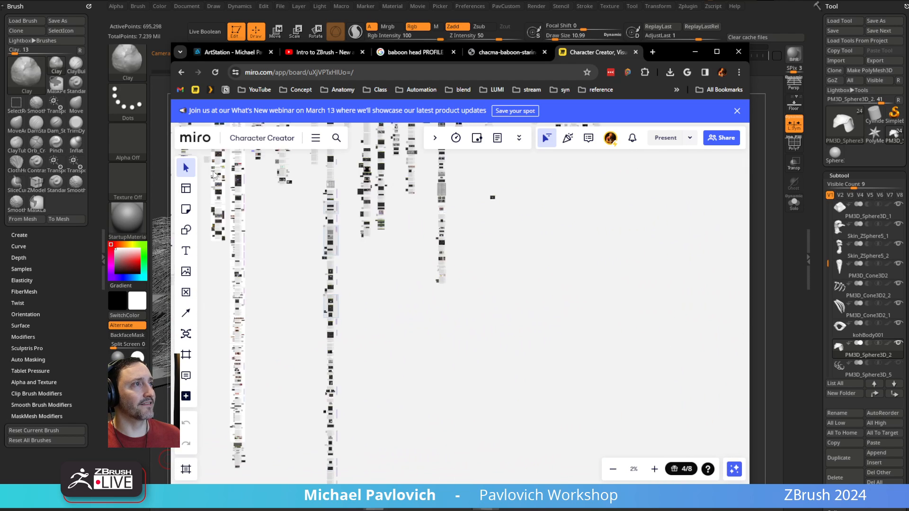
middle_click_drag(385, 276, 569, 159)
middle_click_drag(396, 254, 361, 355)
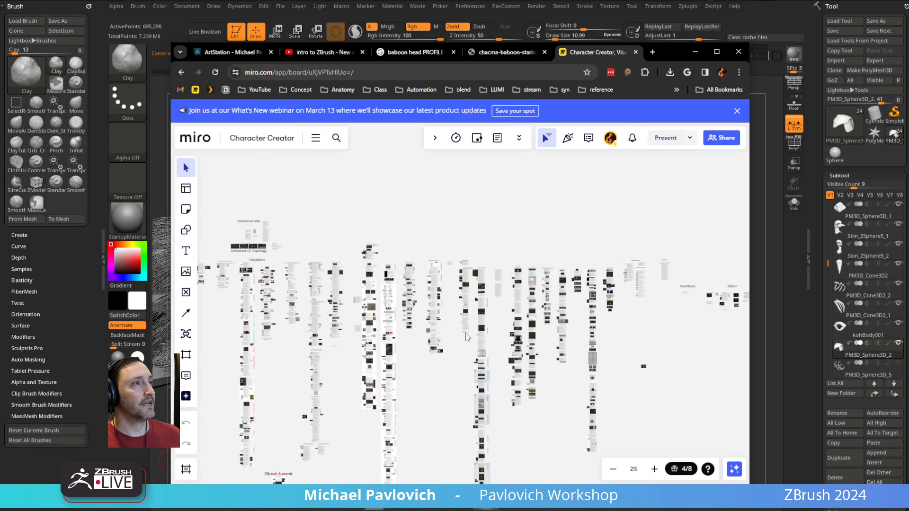
- Examine the board's exporting, animation and Skin Gen notes, and read the Cavity to Blend and Roughness Map section closely
scroll(467, 337, "up", 2)
middle_click_drag(567, 319, 406, 294)
scroll(427, 283, "up", 2)
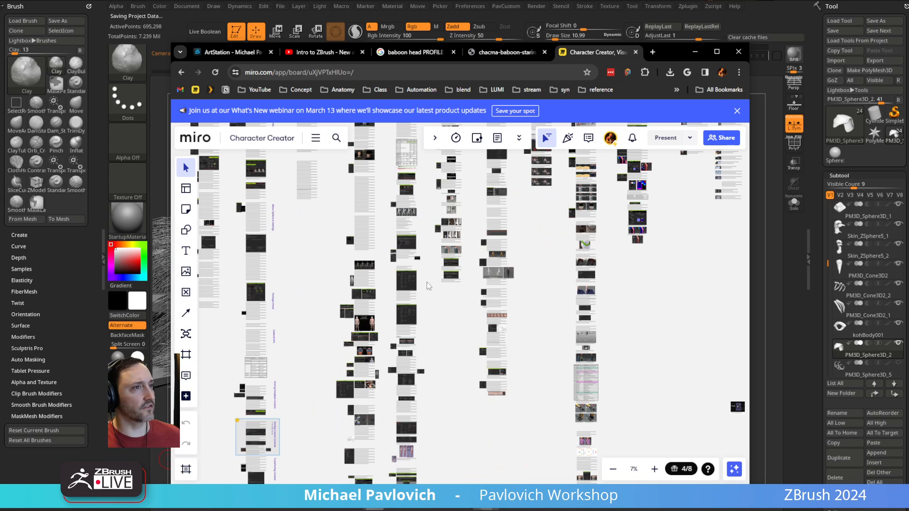
middle_click_drag(427, 282, 469, 347)
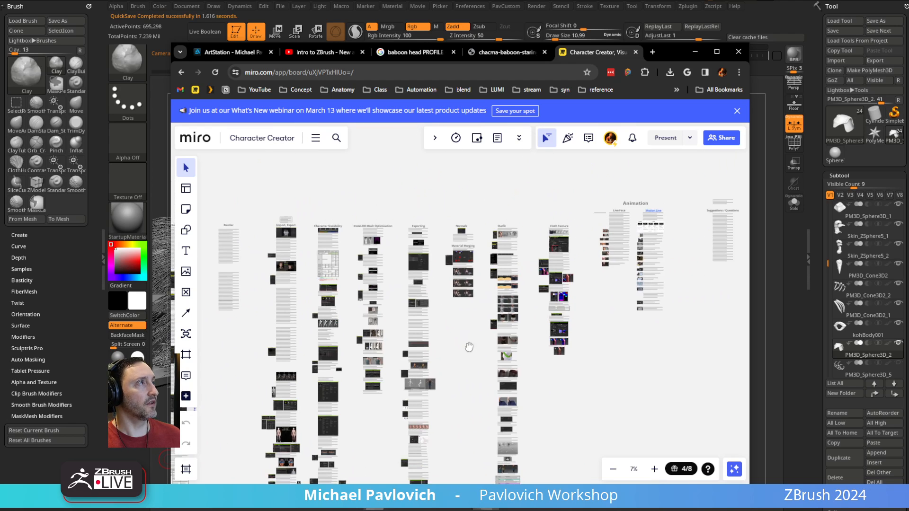
scroll(612, 356, "up", 5)
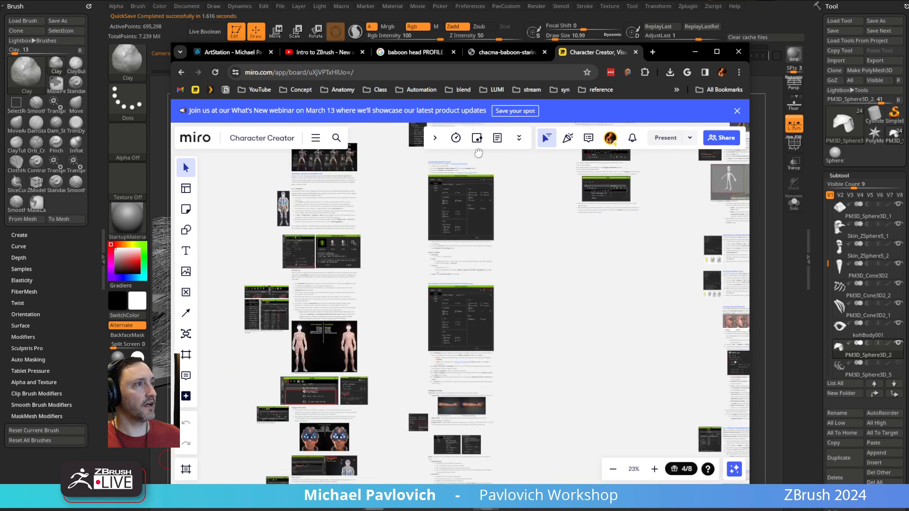
middle_click_drag(478, 153, 620, 359)
middle_click_drag(327, 166, 513, 187)
scroll(571, 240, "down", 2)
middle_click_drag(571, 239, 602, 466)
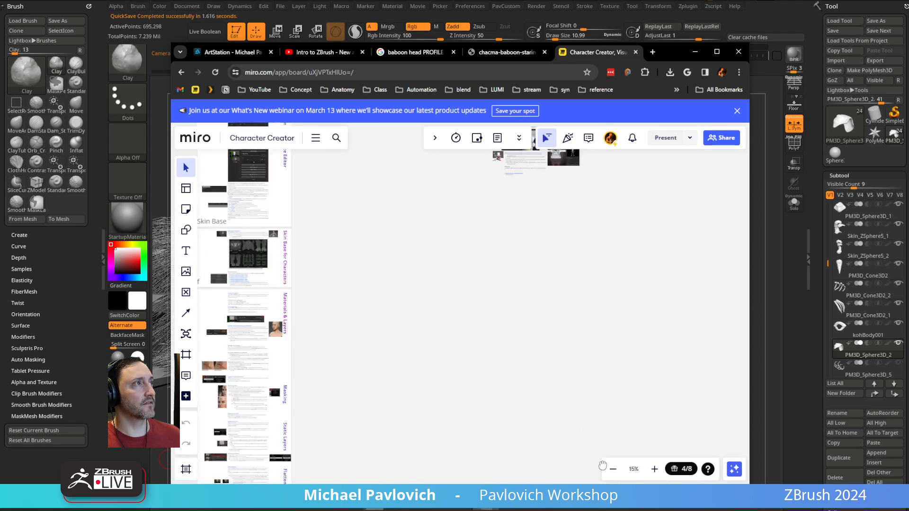
middle_click_drag(217, 155, 566, 326)
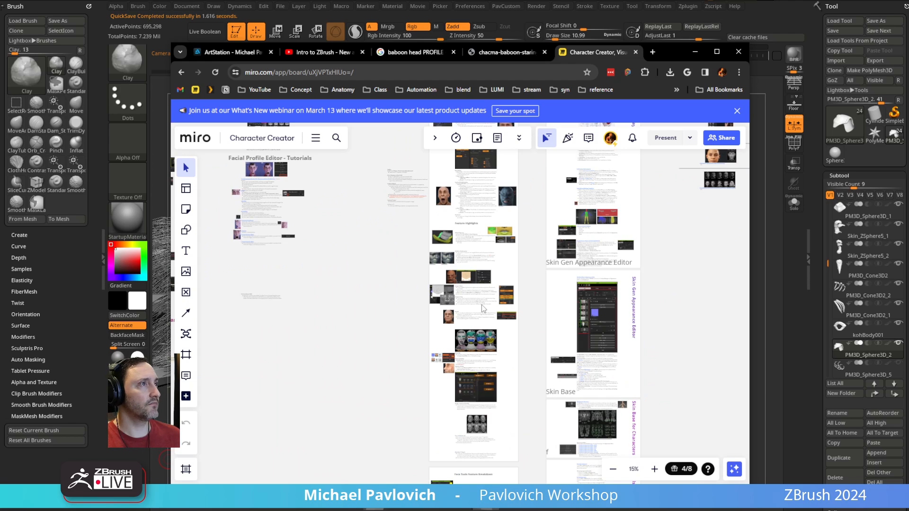
scroll(483, 309, "up", 3)
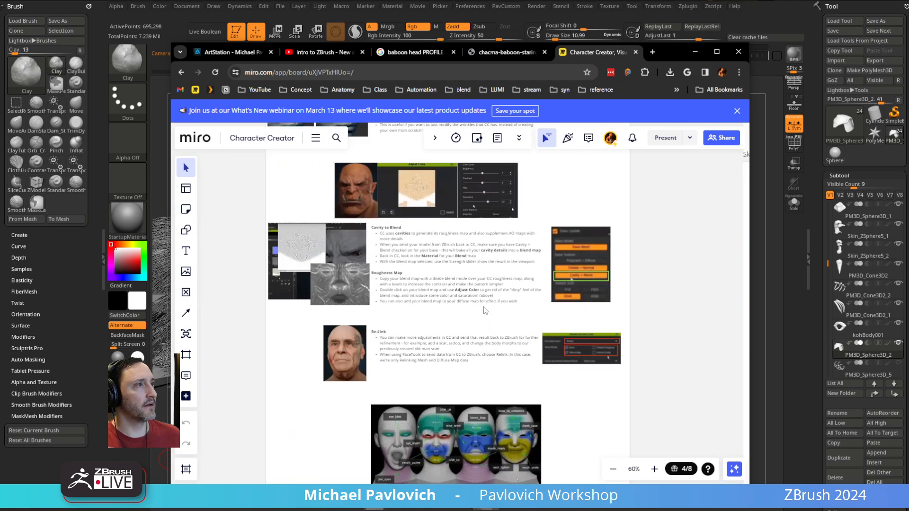
- Examine the Headshot notes on effective areas, texture from image and body type, and find the Article - Body and Article - Face columns
scroll(454, 302, "down", 8)
scroll(428, 299, "up", 10)
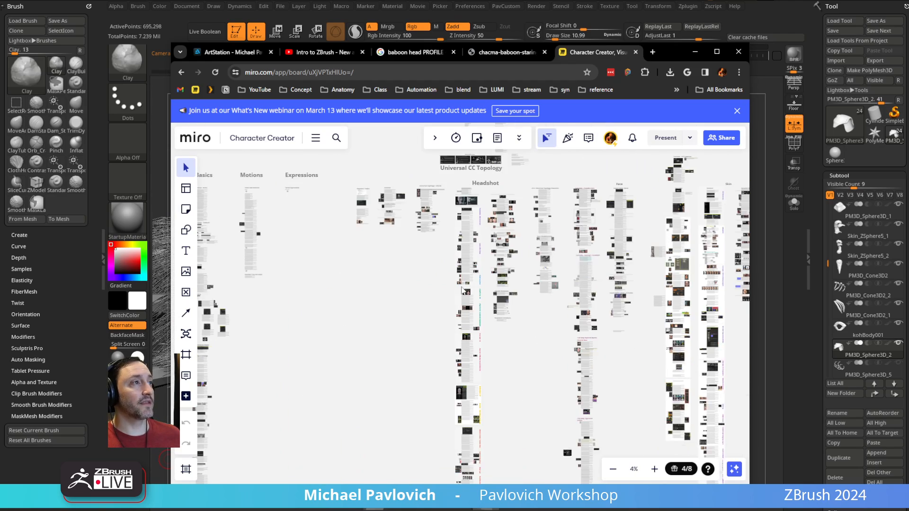
scroll(532, 393, "down", 10)
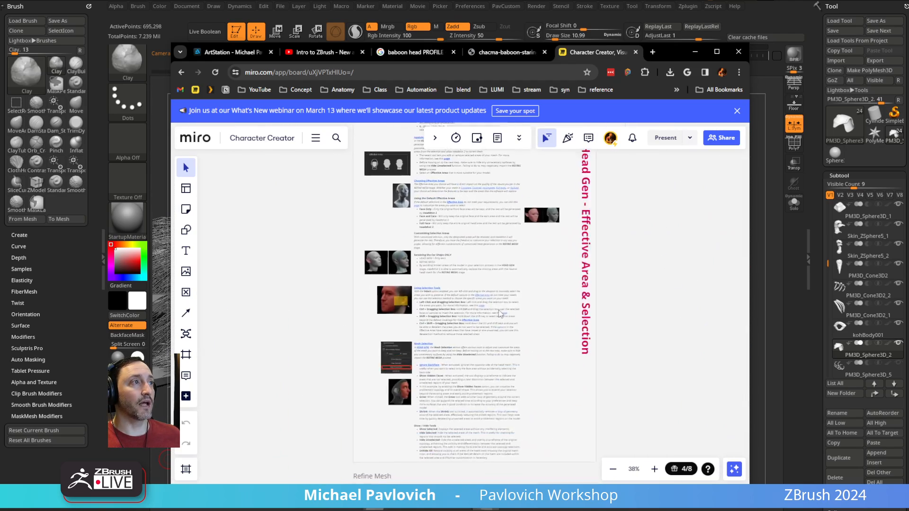
scroll(493, 288, "down", 6)
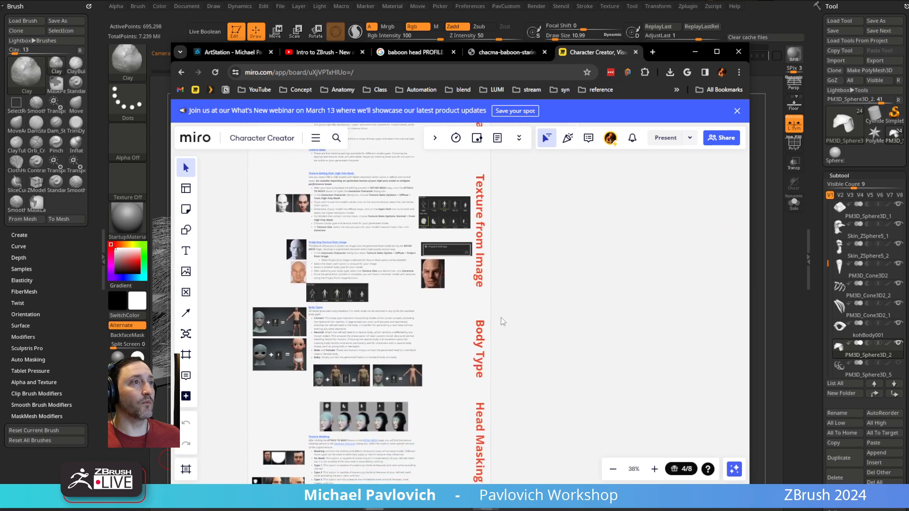
scroll(493, 288, "down", 6)
scroll(498, 306, "up", 6)
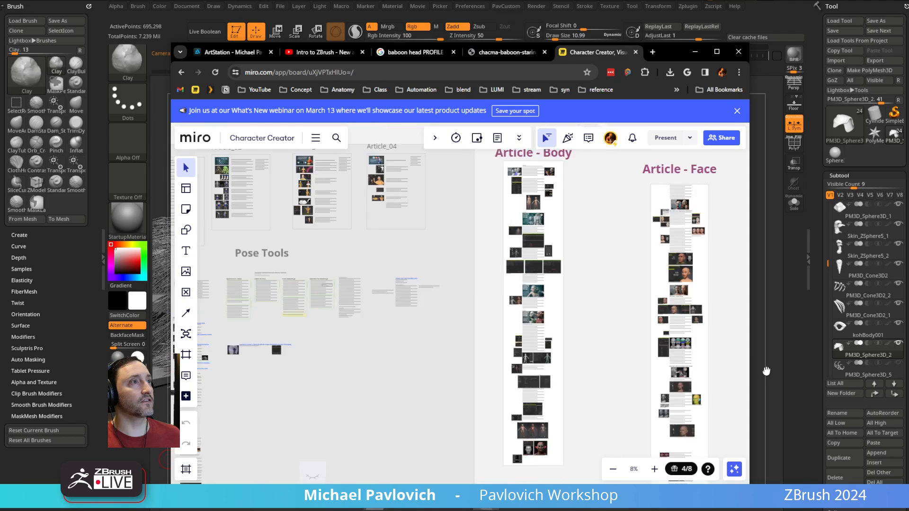
- Review the posing pipeline notes, including the Rapid Overview - Global and Soldier Overview rigging checklists, and put the board away
scroll(368, 253, "up", 8)
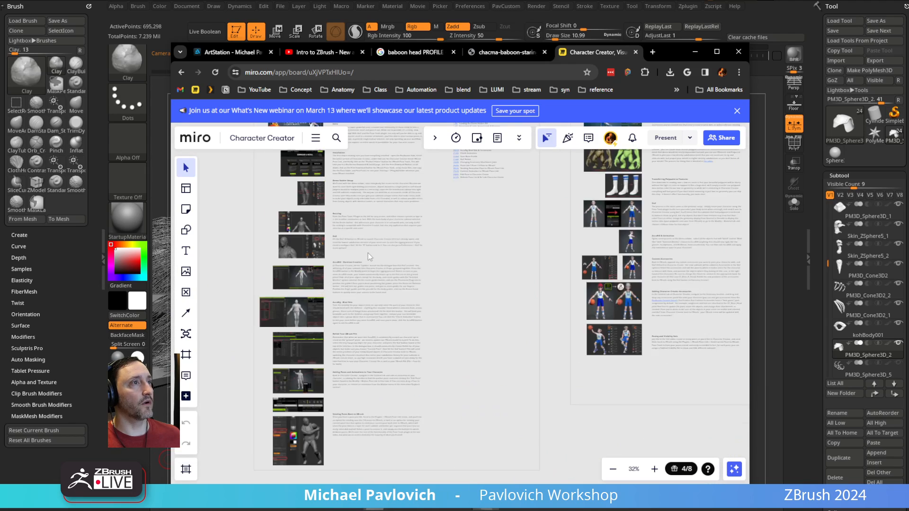
scroll(517, 418, "down", 3)
middle_click_drag(518, 418, 426, 128)
scroll(482, 339, "down", 4)
middle_click_drag(491, 326, 423, 362)
scroll(455, 236, "up", 6)
scroll(425, 339, "up", 3)
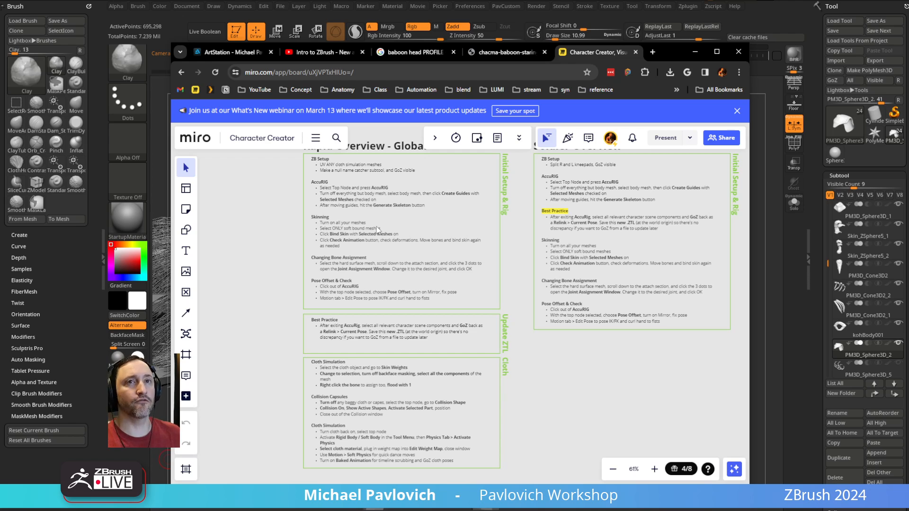
scroll(350, 228, "down", 5)
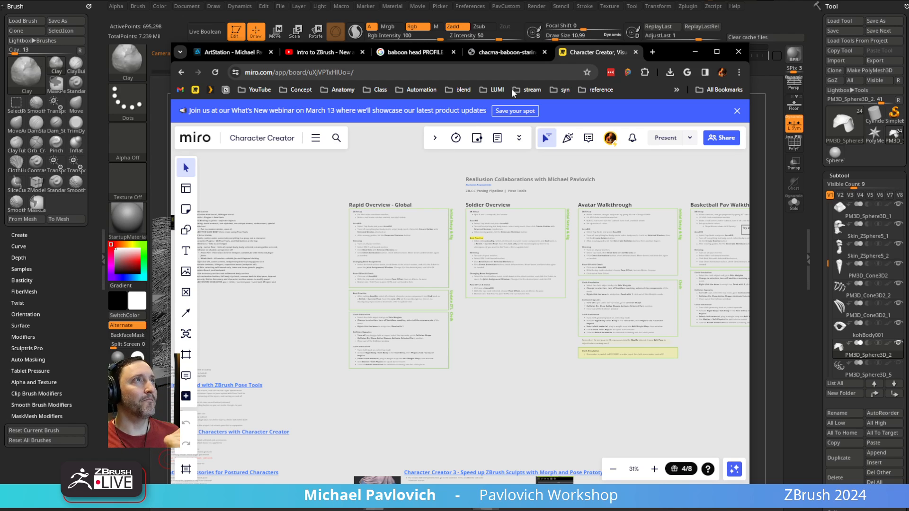
left_click_drag(665, 50, 666, 510)
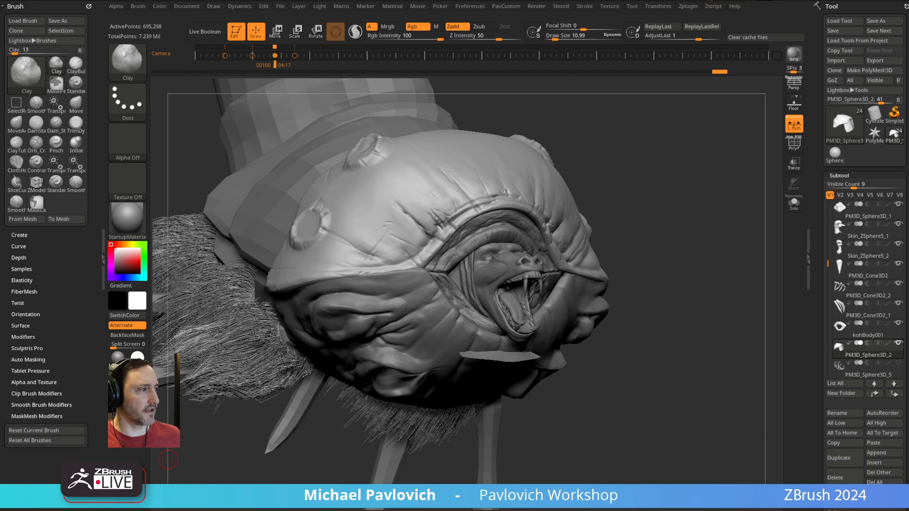
- Open the ZBrush Hard Surface - Linear Walkthrough Google document, copy its sharing link, and skim its Design and Tools notes
left_click_drag(674, 510, 669, 65)
double_click(398, 294)
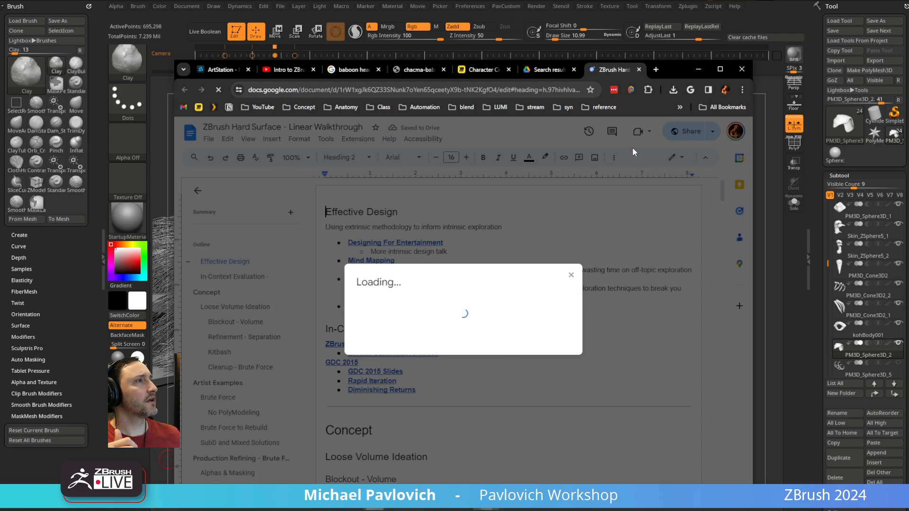
left_click(372, 396)
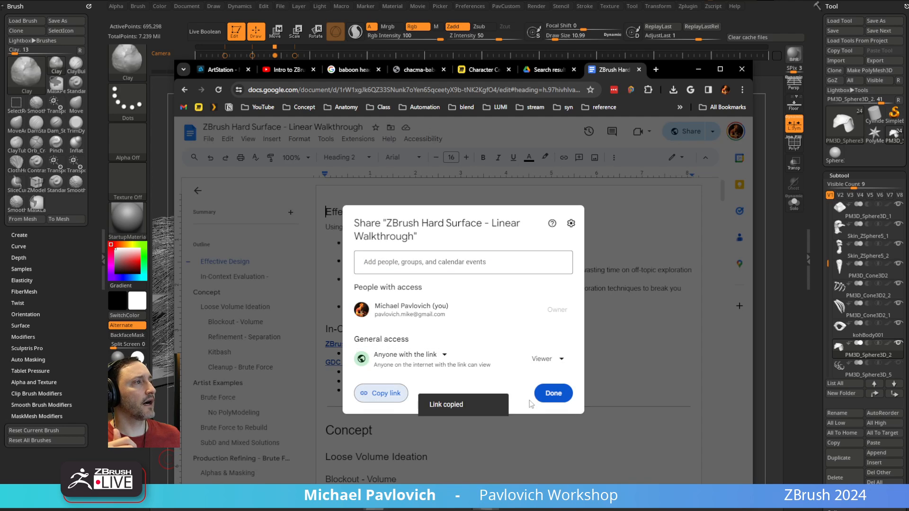
left_click(551, 392)
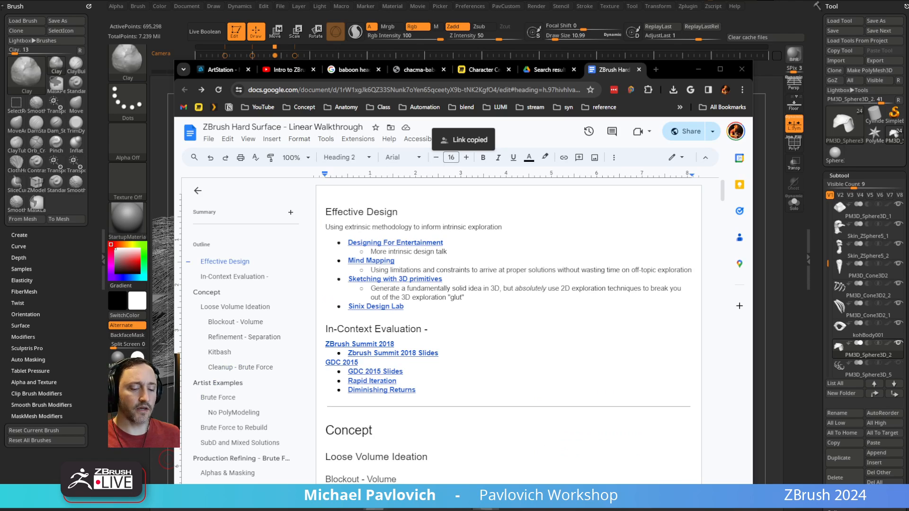
scroll(452, 344, "down", 20)
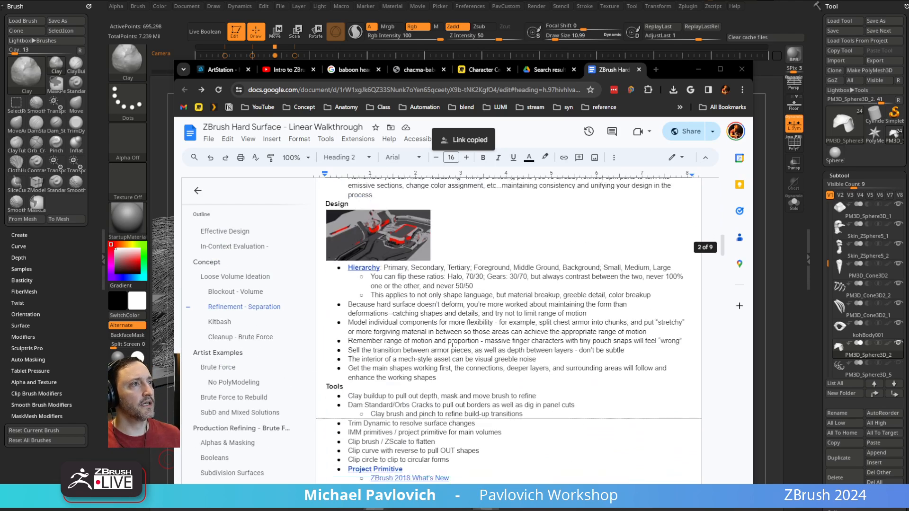
- Skim the rest of the hard surface document, from Artist Examples through Booleans, Subdivision Surfaces and Rendering, and return to Effective Design
scroll(452, 344, "down", 8)
scroll(426, 341, "up", 2)
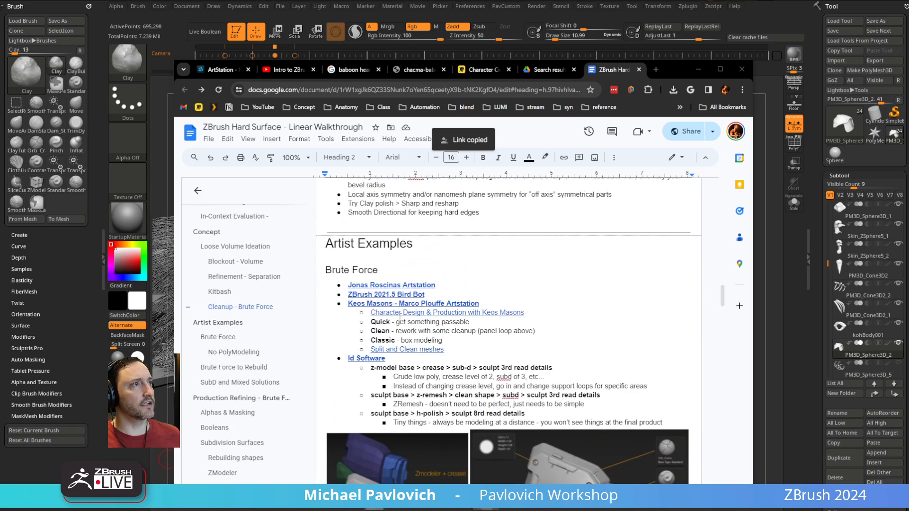
scroll(399, 338, "down", 2)
scroll(407, 327, "down", 12)
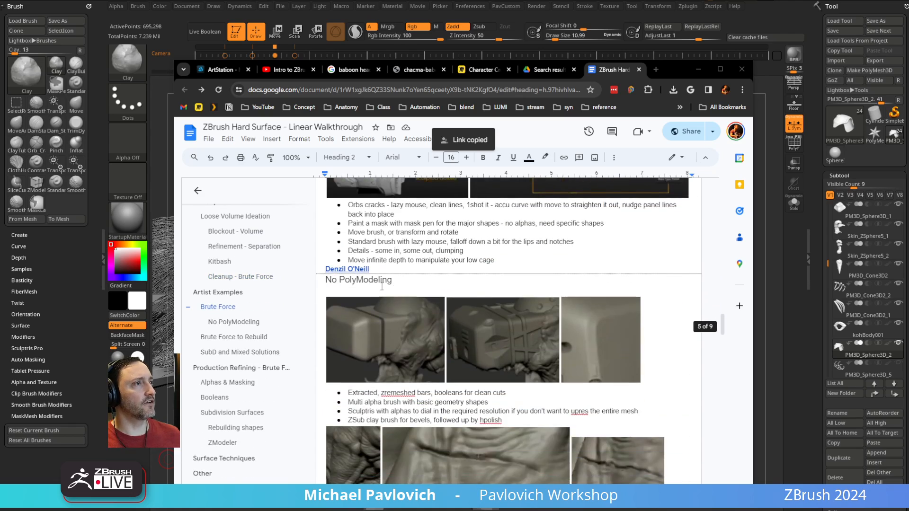
scroll(418, 306, "down", 20)
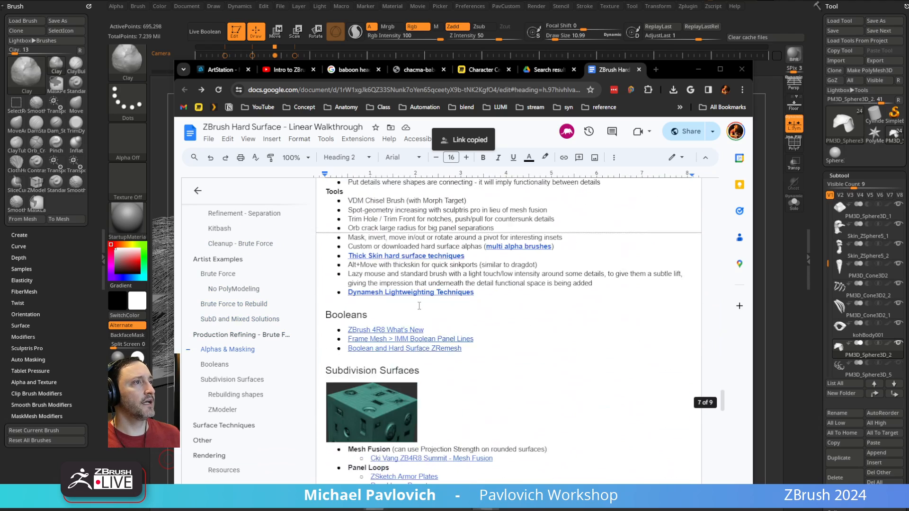
scroll(426, 317, "down", 20)
scroll(492, 326, "up", 16)
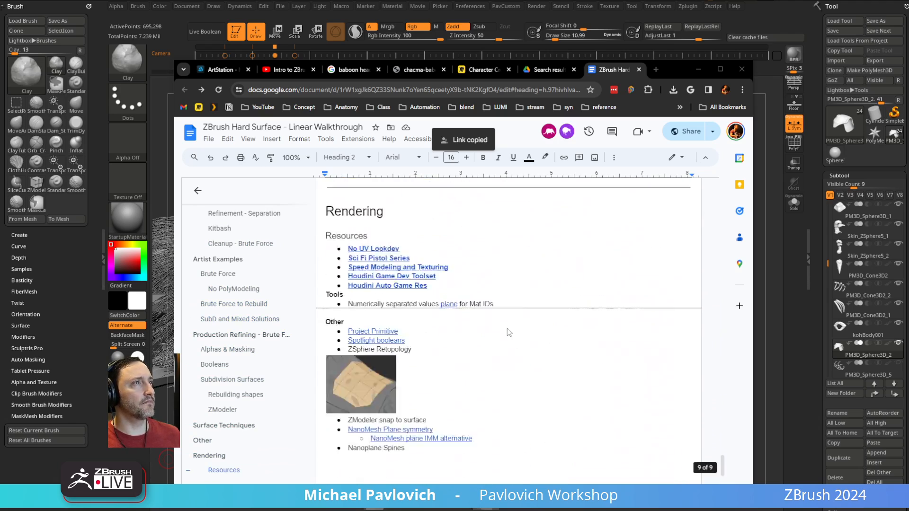
scroll(509, 337, "up", 20)
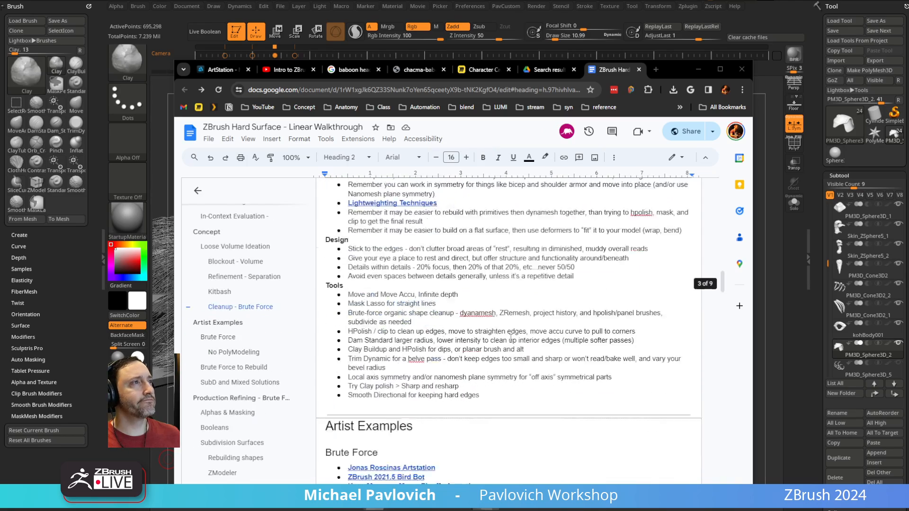
scroll(510, 343, "up", 15)
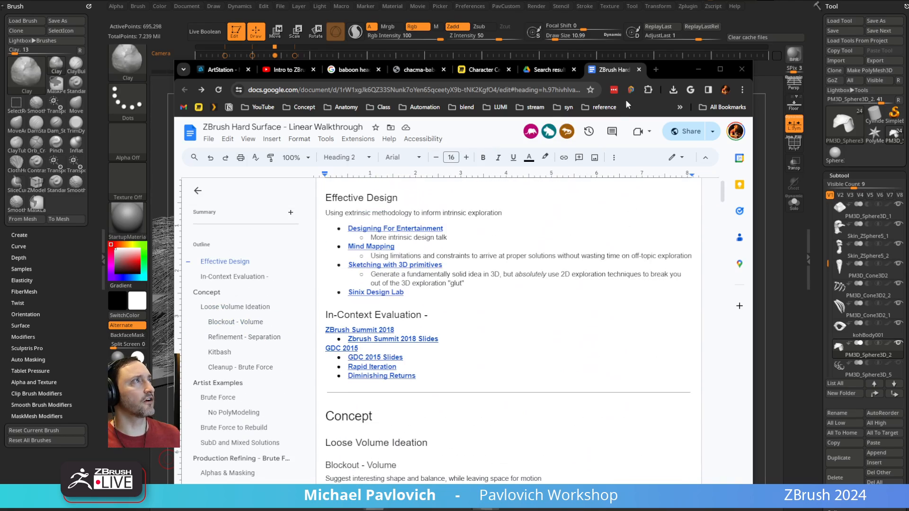
- Close the hard surface document and the Drive search results, and put the browser away
left_click(638, 69)
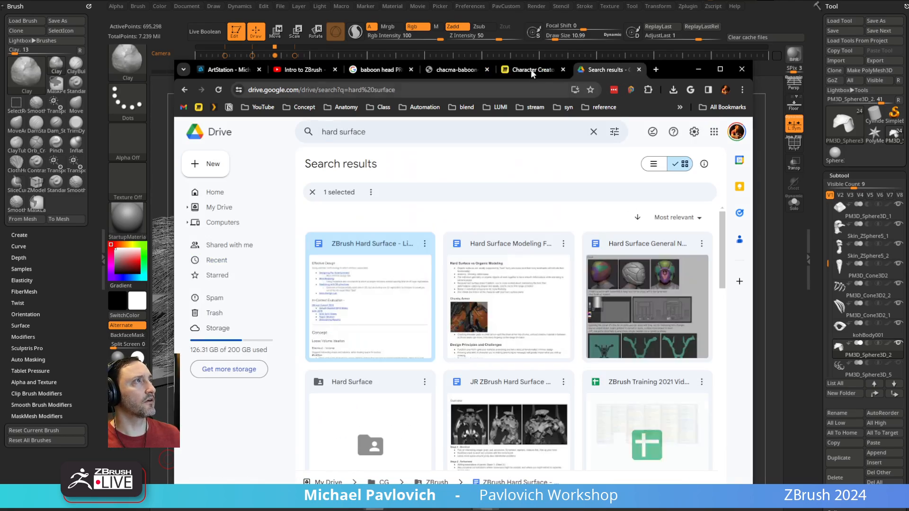
left_click(639, 69)
left_click(698, 69)
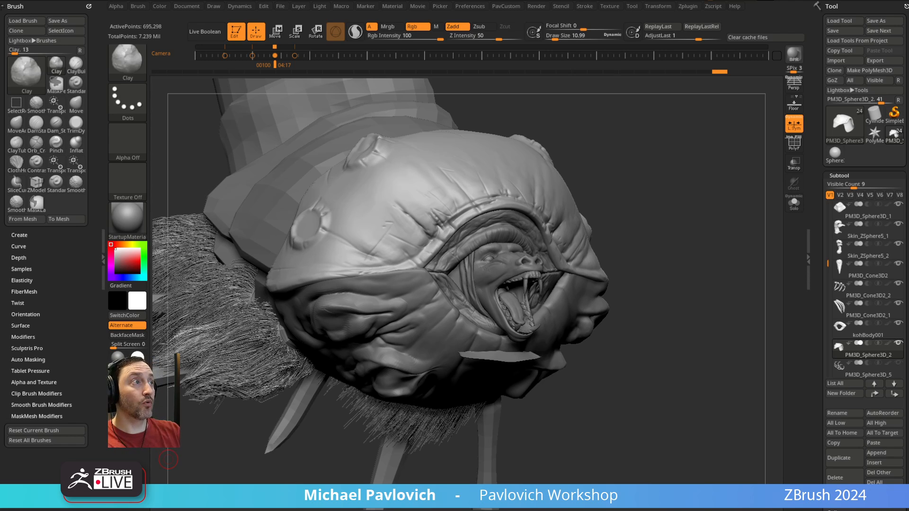
- Open StartupHotkeys.txt from the ZStartup\Hotkeys folder of ZBrushData2024
left_click_drag(674, 282, 722, 302)
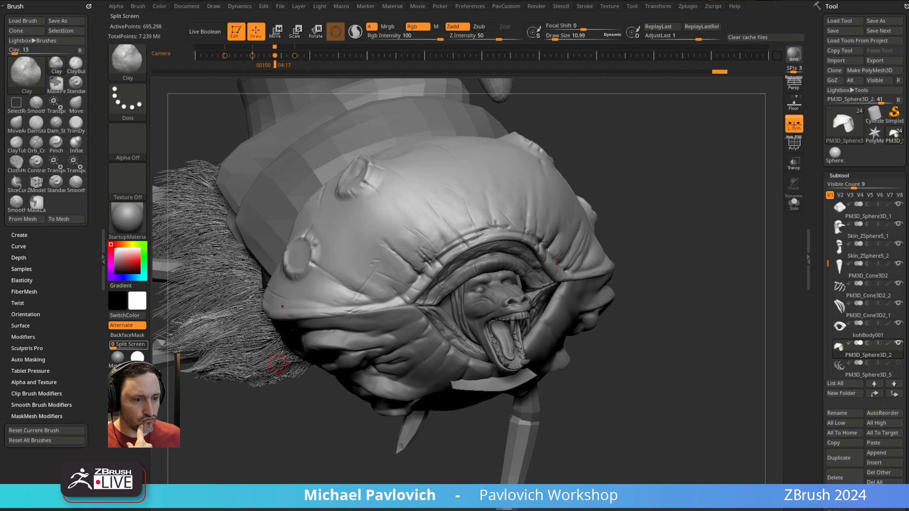
mouse_move(398, 102)
left_mouse_down()
mouse_move(416, 33)
mouse_move(410, 96)
left_mouse_up()
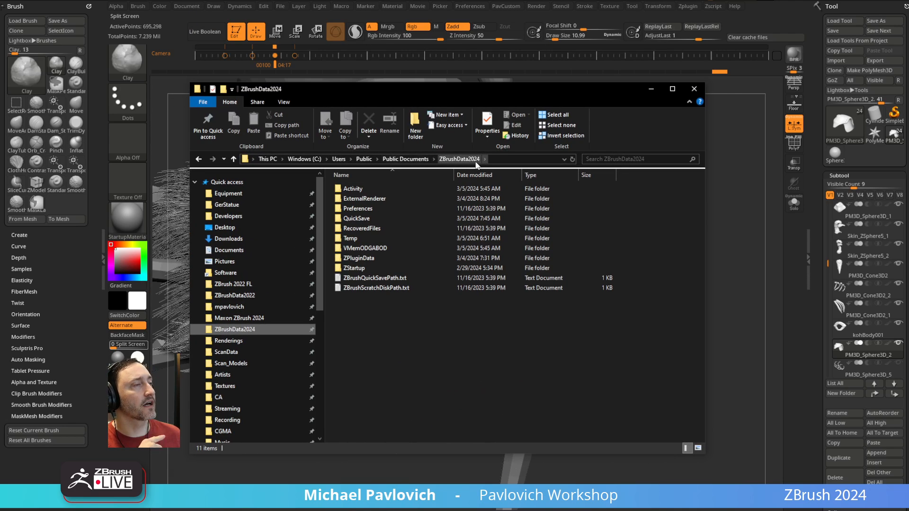
double_click(367, 268)
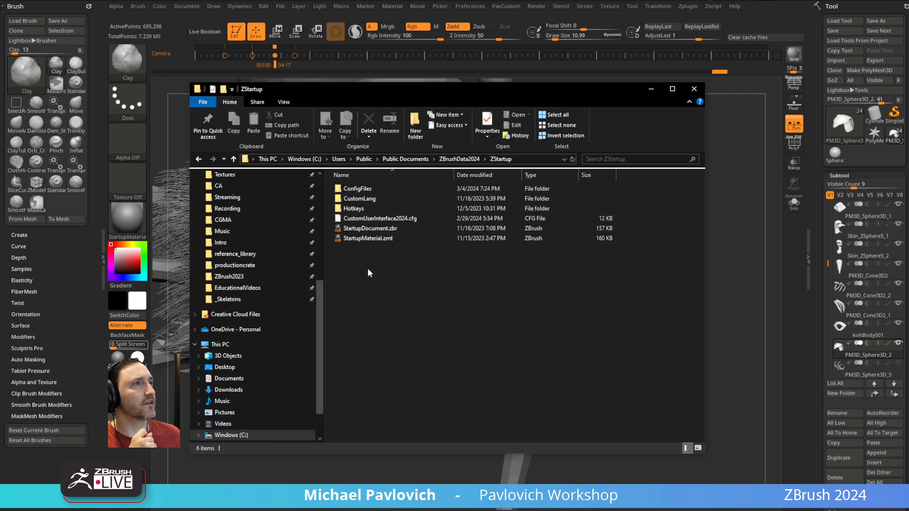
double_click(379, 209)
double_click(366, 188)
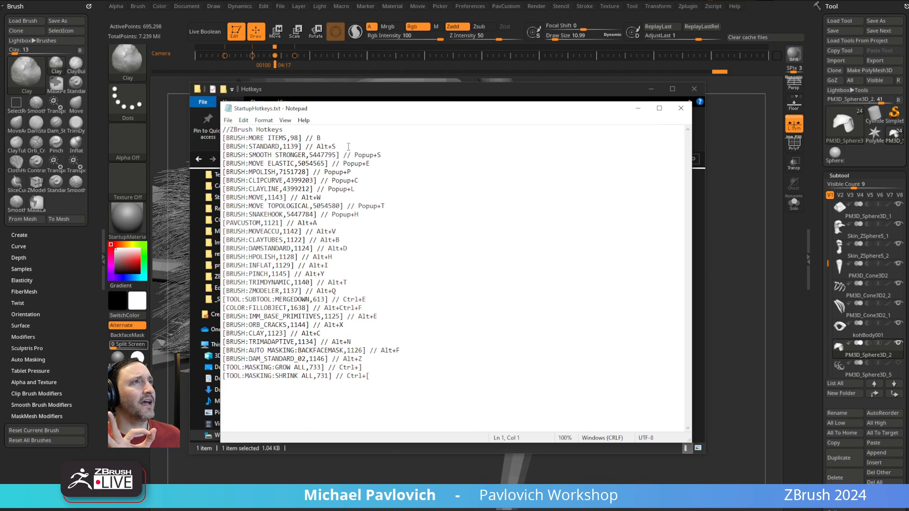
- Examine the Move, PavCustom and MoveAccu hotkey entries, and put the text file and folder away
left_click(329, 195)
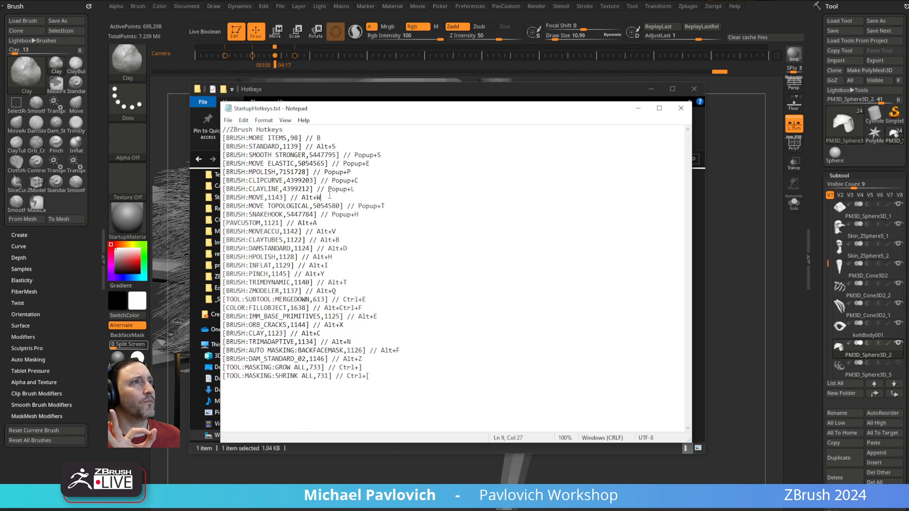
left_click(326, 219)
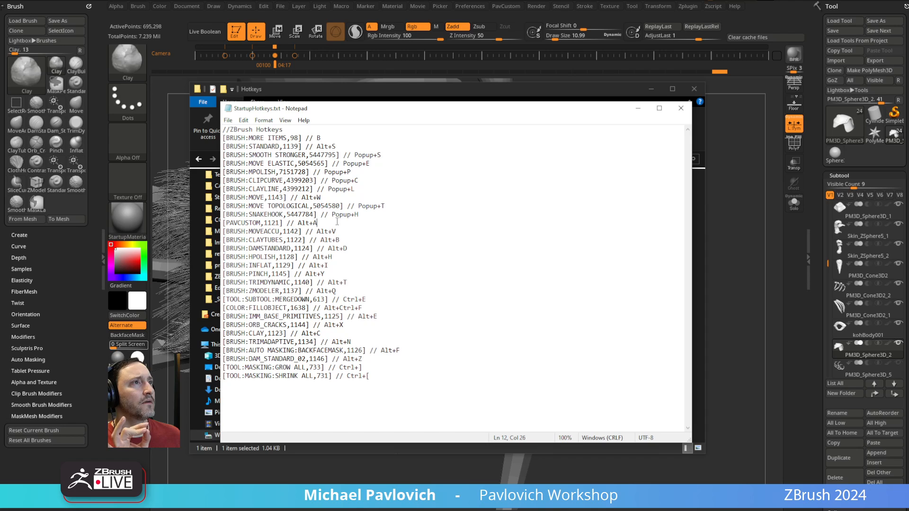
left_click(347, 232)
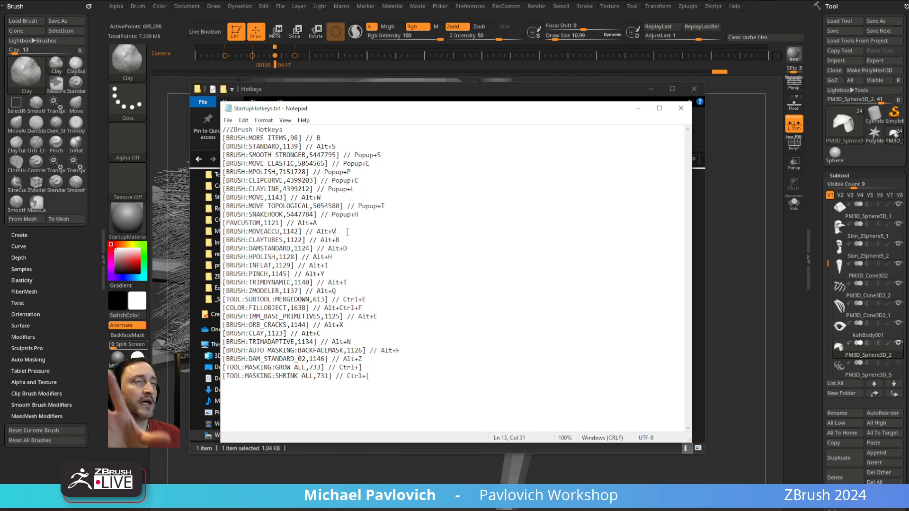
left_click(406, 100)
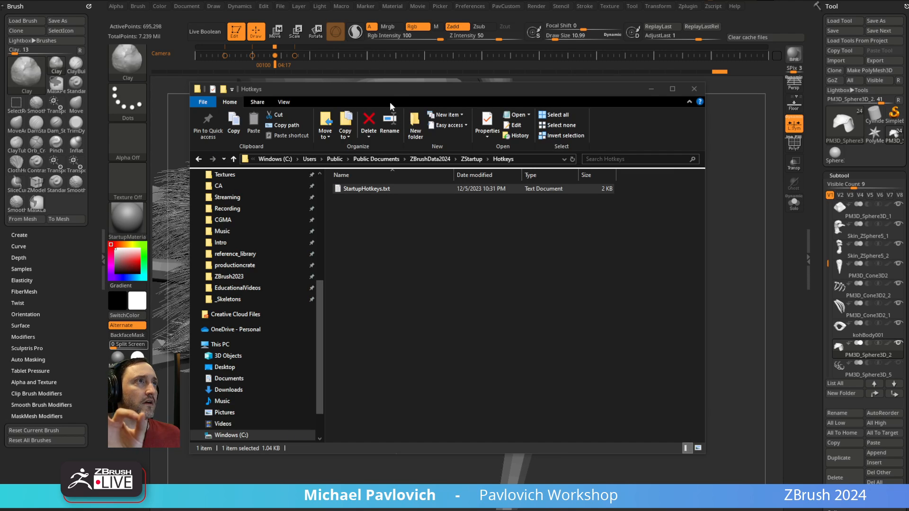
left_click(389, 104)
- Select the Move brush and turn on AccuCurve in its curve settings
left_click(708, 341)
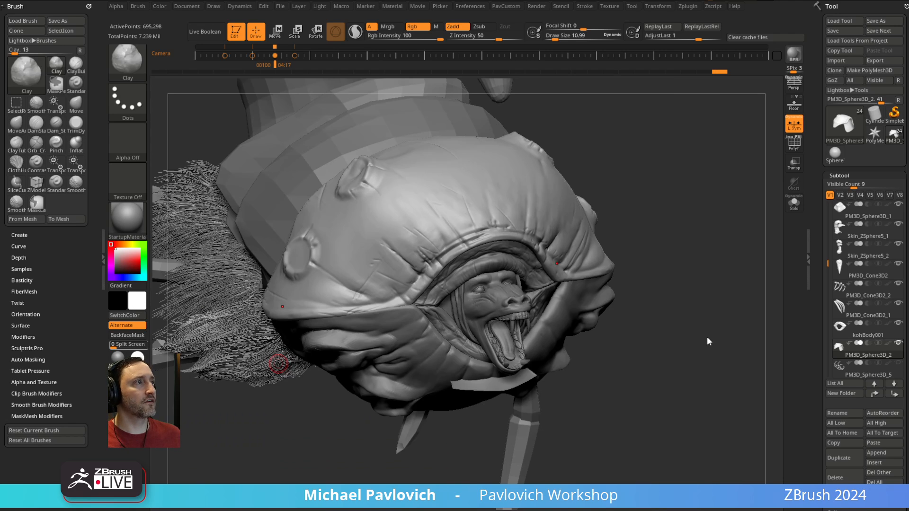
left_click_drag(708, 341, 713, 315)
key("b")
key("m")
key("v")
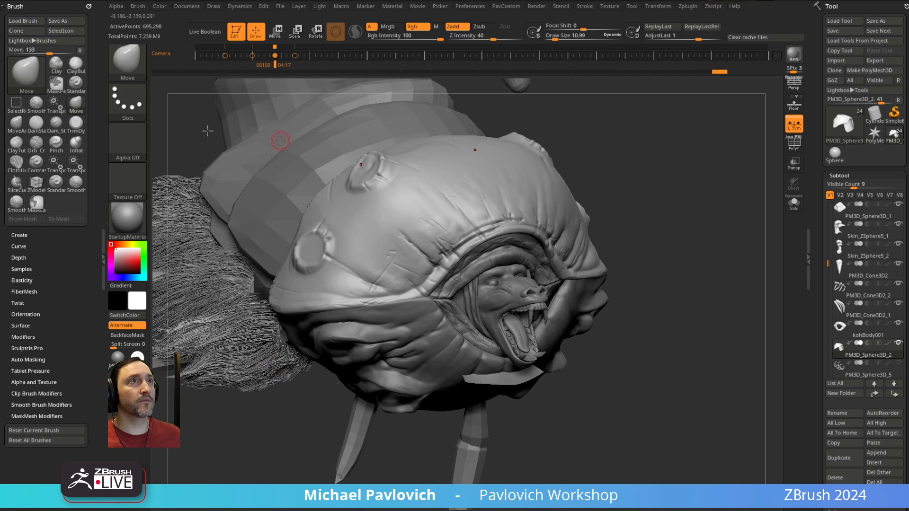
left_click(124, 56)
key("shift")
left_click(19, 246)
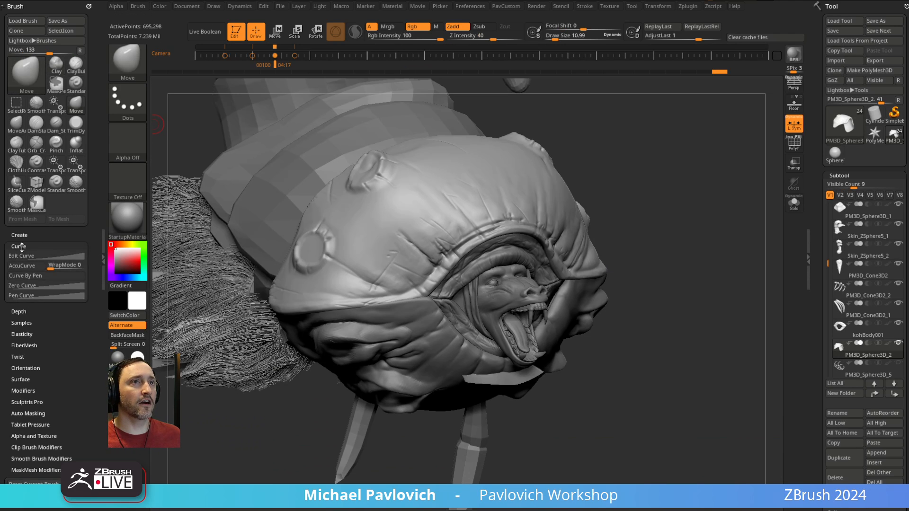
- Bring up saving the Move brush as a preset and browse to the ZStartup\BrushPresets folder of Maxon ZBrush 2024
left_click(137, 6)
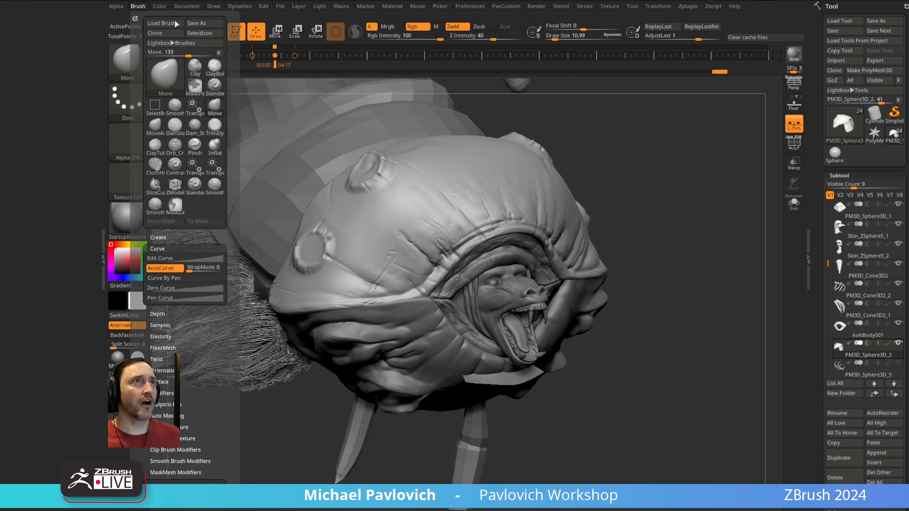
left_click(204, 23)
scroll(278, 247, "up", 4)
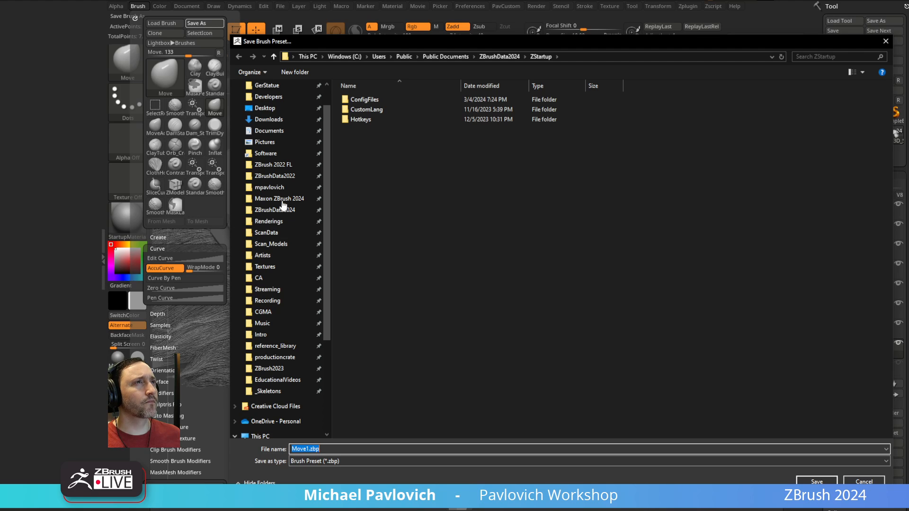
left_click(284, 199)
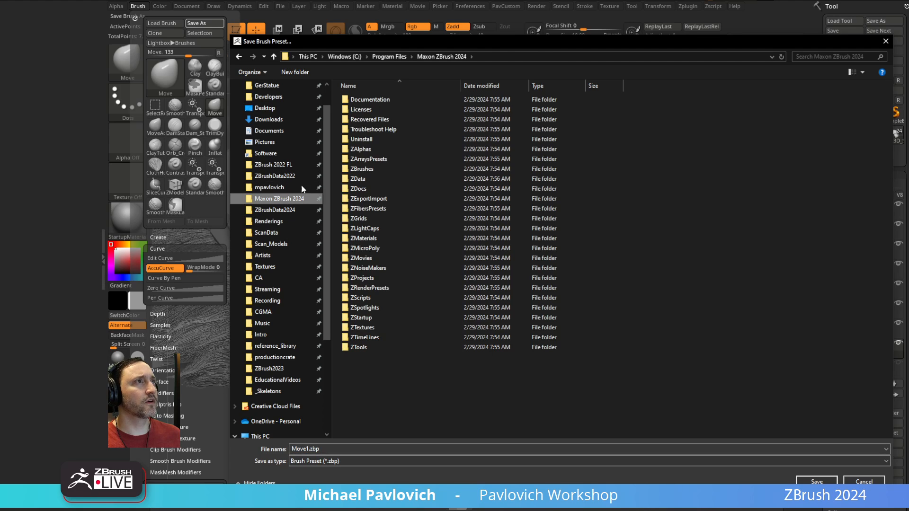
double_click(359, 317)
double_click(382, 120)
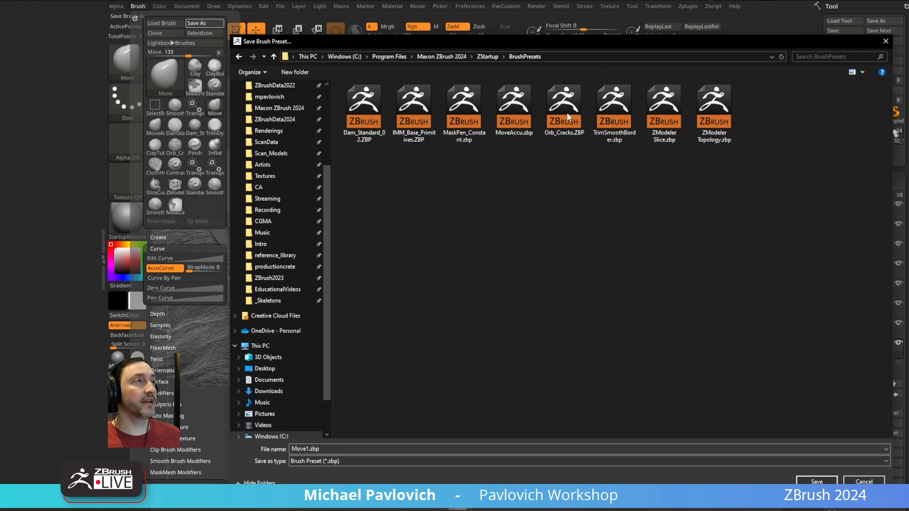
left_click(804, 480)
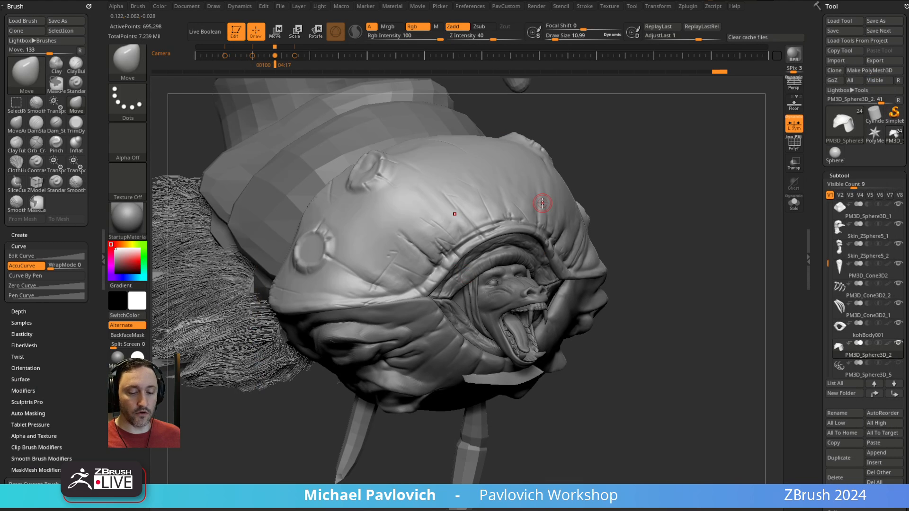
- Pick the MoveAccu preset brush, return to the Move brush and turn off its AccuCurve
key("b")
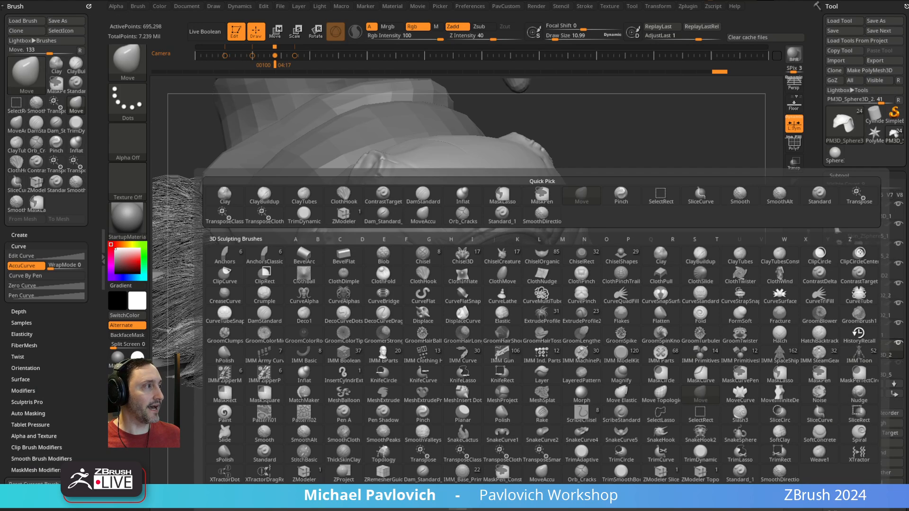
left_click(541, 473)
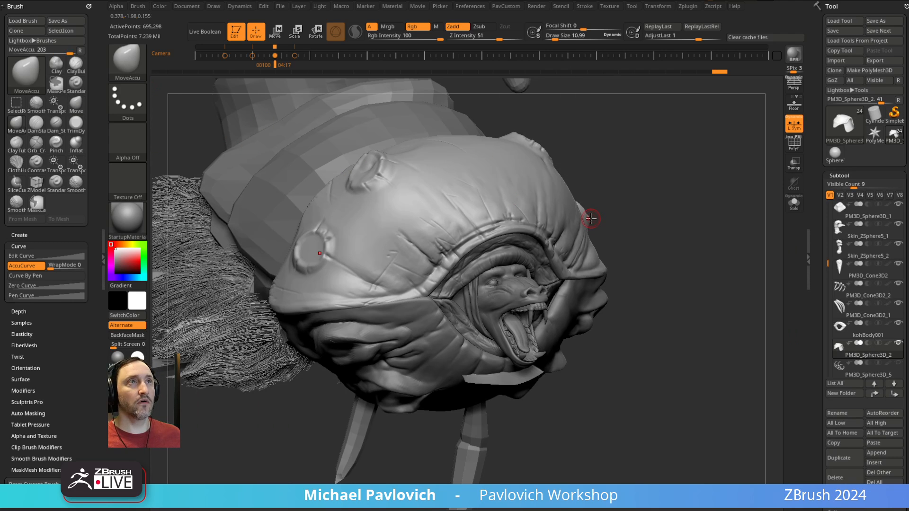
key("b")
key("m")
key("v")
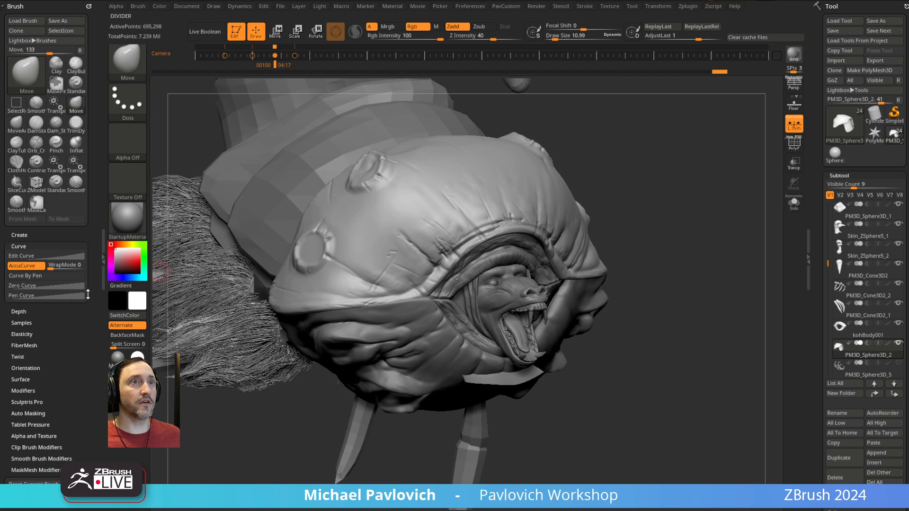
left_click(27, 265)
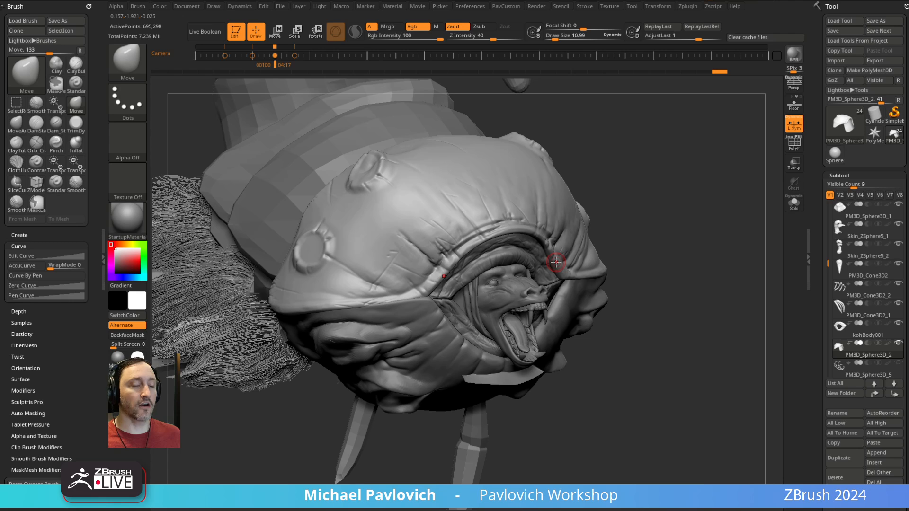
- Switch to the MoveAccu brush and turn the creature's head toward the front
key("b")
key("m")
key("a")
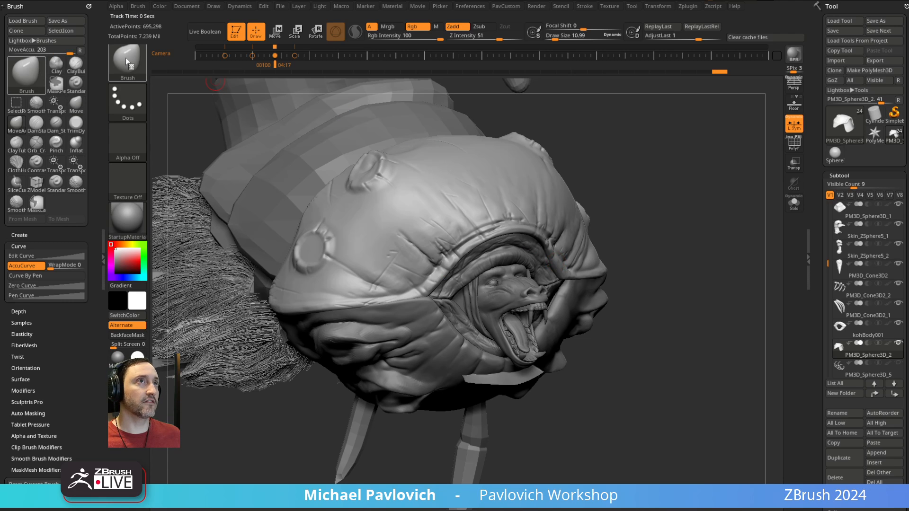
left_click_drag(679, 232, 661, 215)
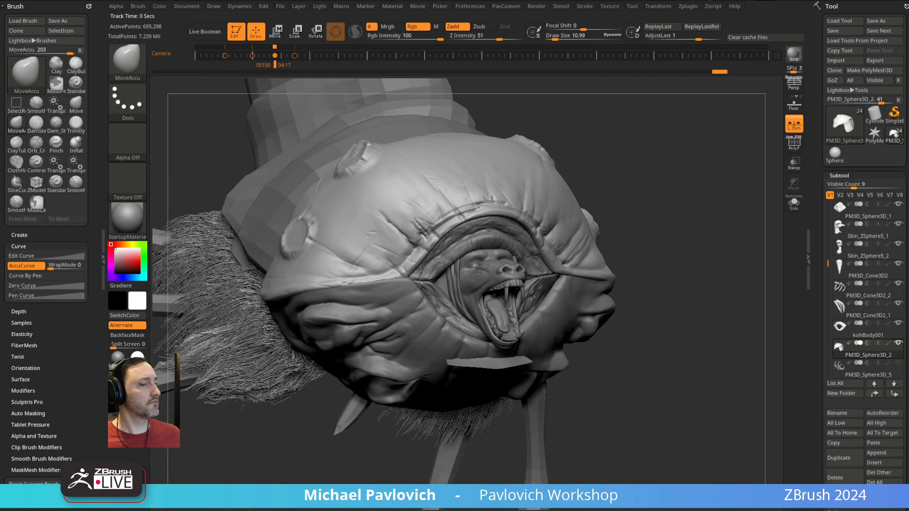
- Bring StartupHotkeys.txt back up to show the brush hotkeys, and close it
left_click_drag(320, 510, 326, 111)
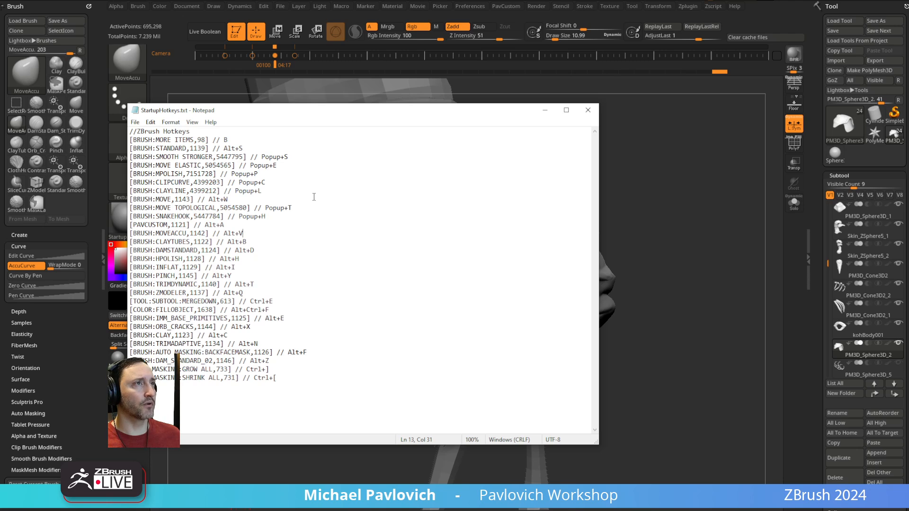
left_click(587, 110)
left_click_drag(630, 416, 641, 410)
- Select the IMM Primitives brush and look through its MultiMesh inserts
key("b")
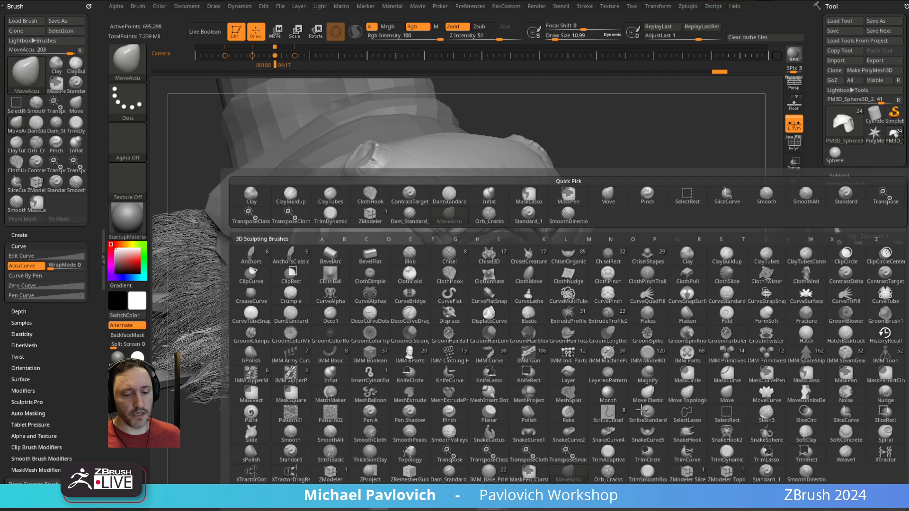
key("i")
left_click(729, 362)
key("m")
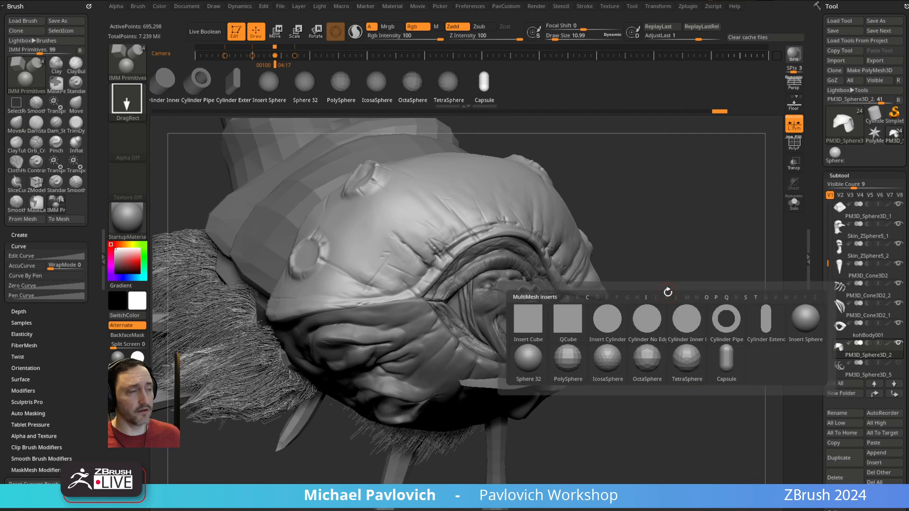
left_click(569, 327)
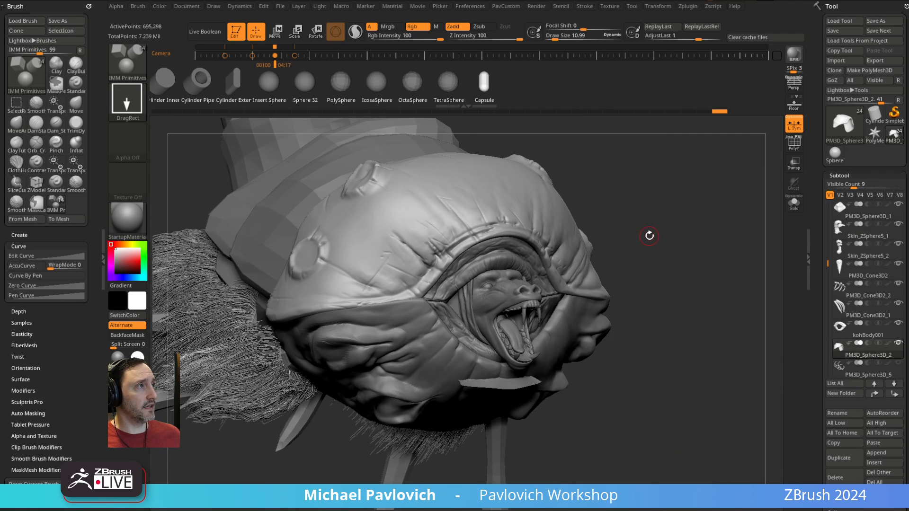
- Switch to the custom IMM_Base_Primitives insert brush
key("b")
key("i")
key("b")
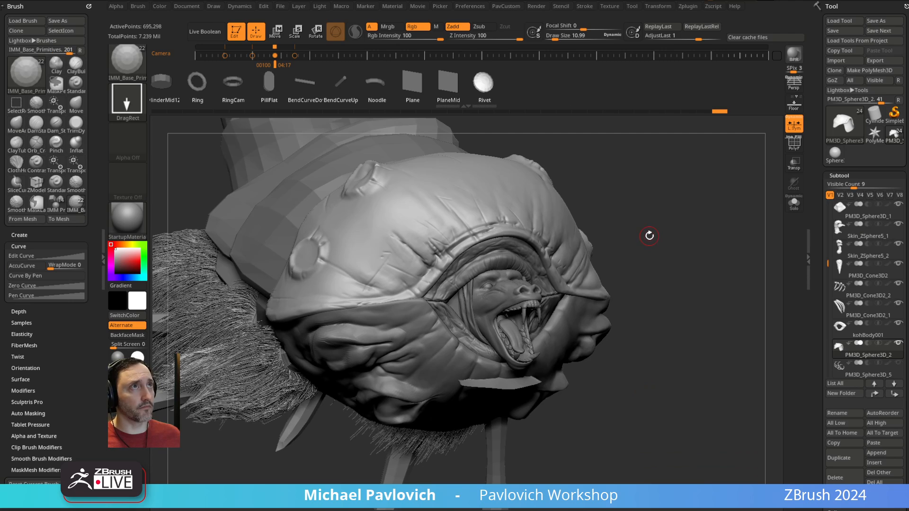
- Look through the MultiMesh inserts and try to insert a primitive into the head's upper shell
key("m")
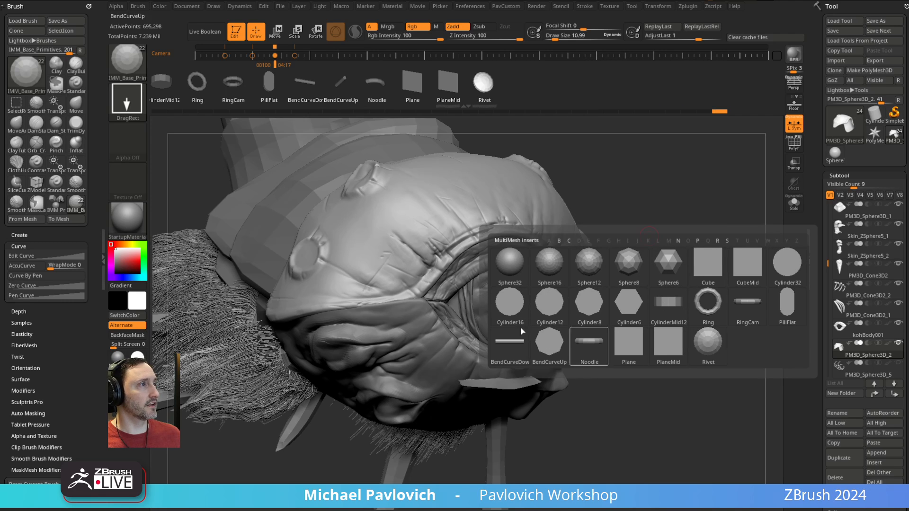
left_click_drag(665, 209, 555, 264)
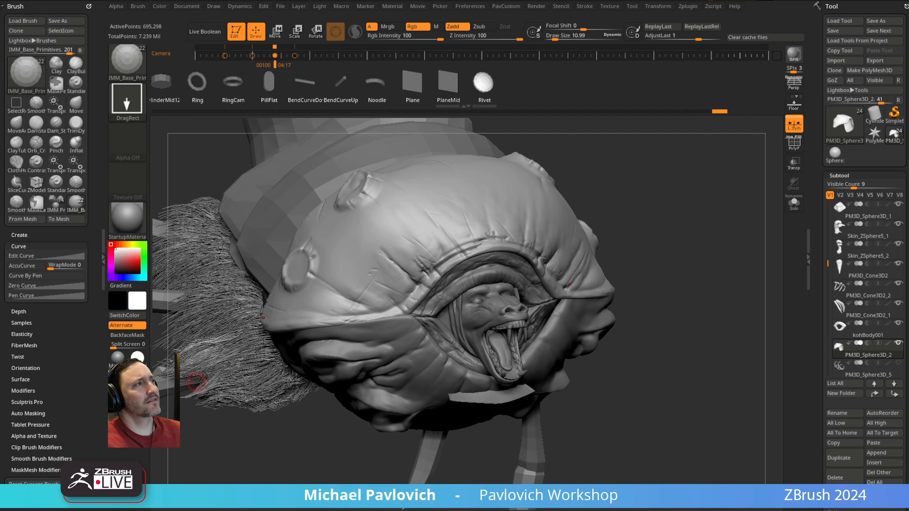
mouse_move(691, 225)
left_mouse_down()
mouse_move(679, 284)
mouse_move(579, 297)
left_mouse_up()
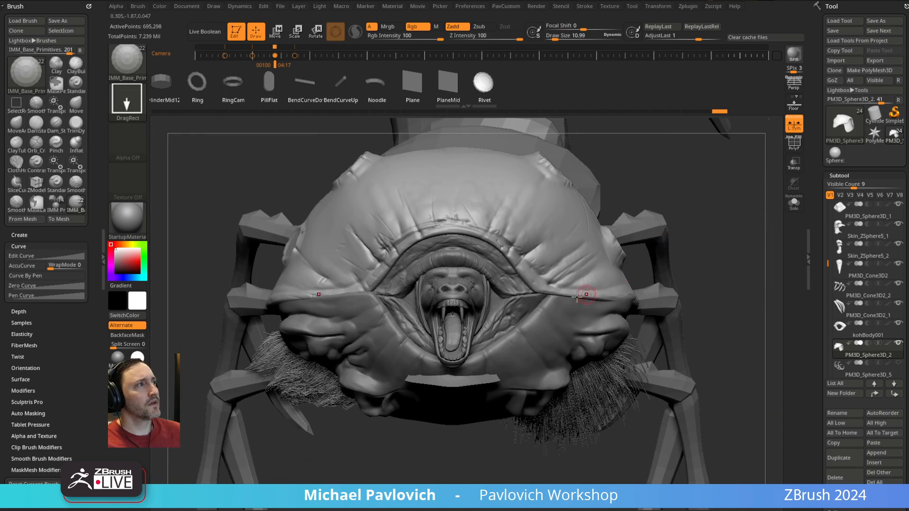
mouse_move(620, 180)
left_mouse_down()
mouse_move(695, 207)
mouse_move(600, 300)
mouse_move(671, 208)
mouse_move(667, 193)
left_mouse_up()
left_click(605, 313)
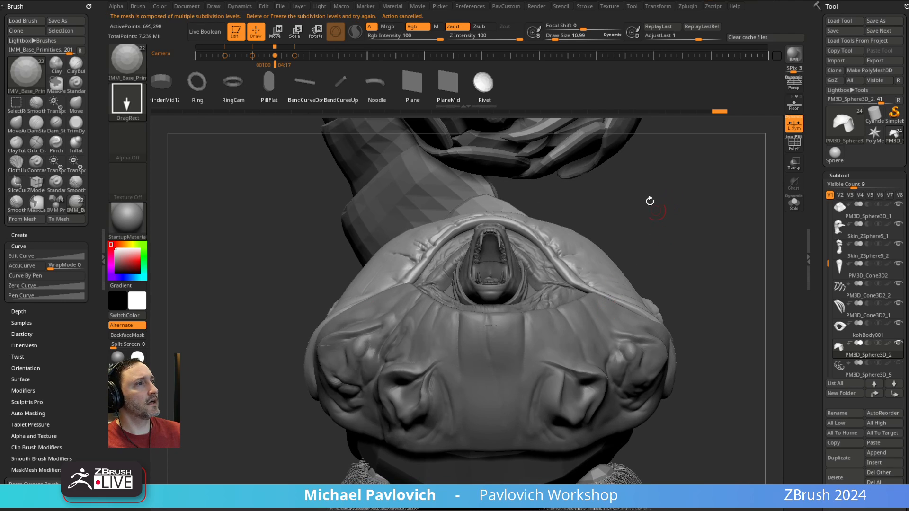
- Make the head's lower shell, PM3D_Sphere3D_4, the active subtool and switch to the Move brush
key("s")
mouse_move(653, 239)
left_mouse_down()
mouse_move(665, 240)
mouse_move(682, 208)
left_mouse_up()
key("b")
key("s")
key("t")
left_click(617, 296, "alt")
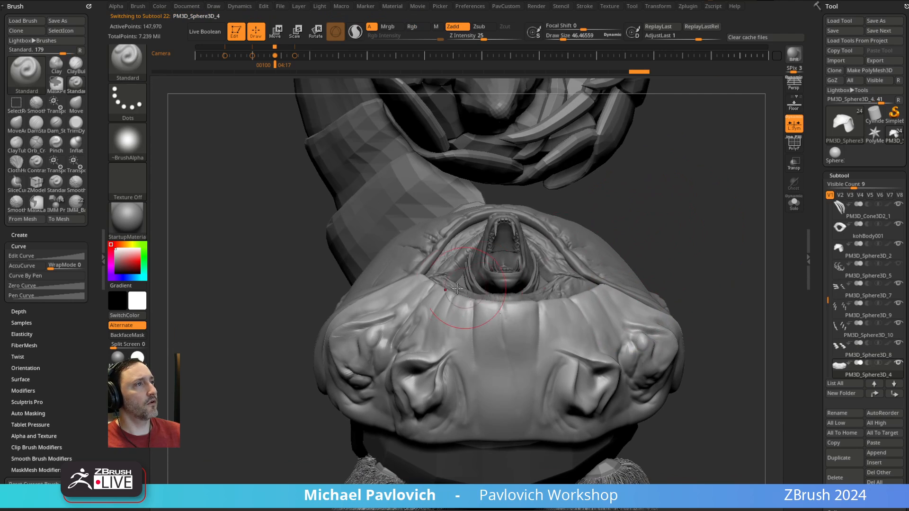
key("b")
key("m")
key("v")
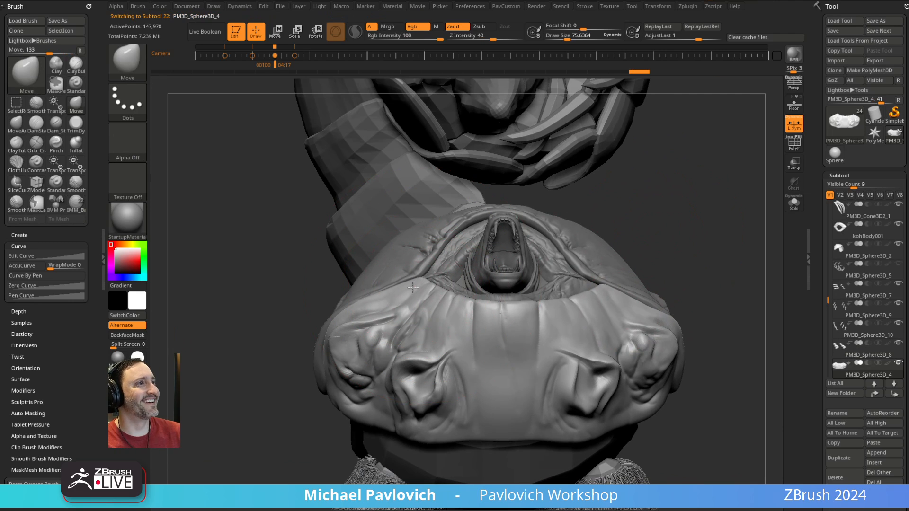
- Reshape the lower shell's upper edge and outer side beside the mouth with the Move brush at a draw size of about 69
mouse_move(413, 287)
left_mouse_down()
mouse_move(398, 301)
mouse_move(365, 306)
left_mouse_up()
key("s")
left_click_drag(365, 306, 376, 324)
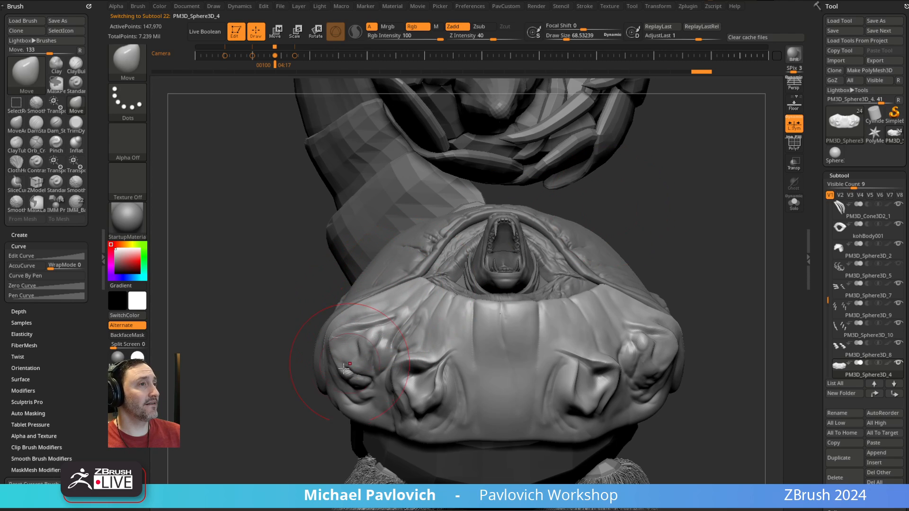
left_click_drag(344, 368, 312, 373)
left_click_drag(306, 374, 317, 416)
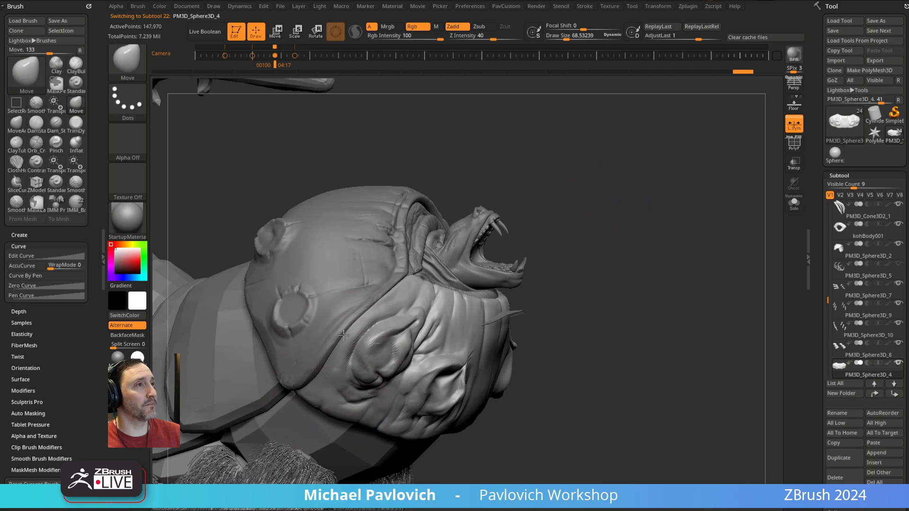
left_click_drag(589, 228, 542, 279)
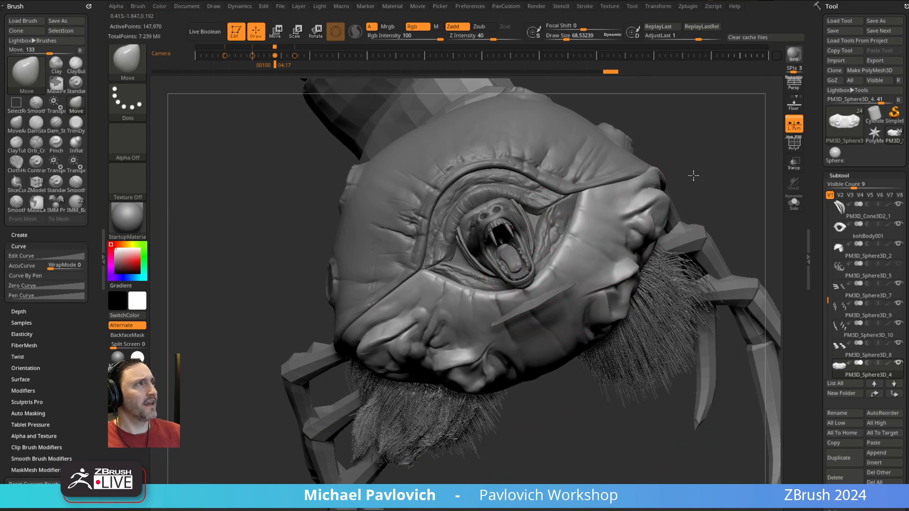
left_click_drag(693, 176, 571, 313)
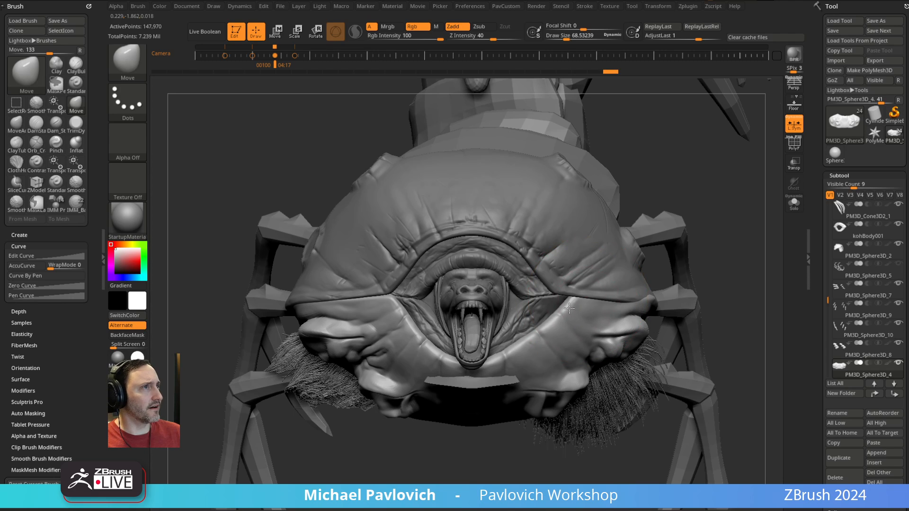
- Enlarge the Move brush and pull the lower shell's side edge toward the upper shell
left_click_drag(714, 219, 669, 263)
key("s")
mouse_move(566, 296)
left_mouse_down()
mouse_move(630, 299)
mouse_move(691, 329)
left_mouse_up()
key("bracketleft")
left_click_drag(699, 325, 700, 330)
left_click_drag(661, 381, 685, 338)
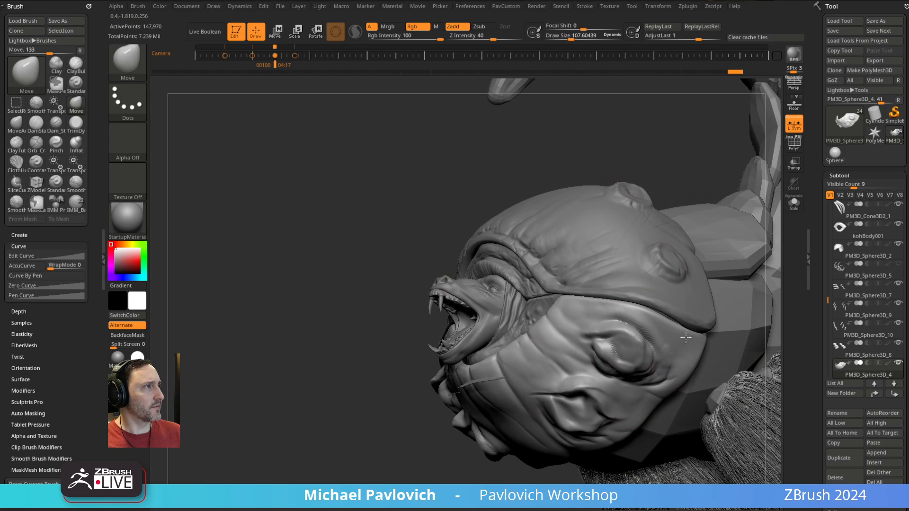
mouse_move(425, 256)
left_mouse_down()
mouse_move(645, 270)
mouse_move(663, 260)
mouse_move(462, 299)
left_mouse_up()
key("bracketleft")
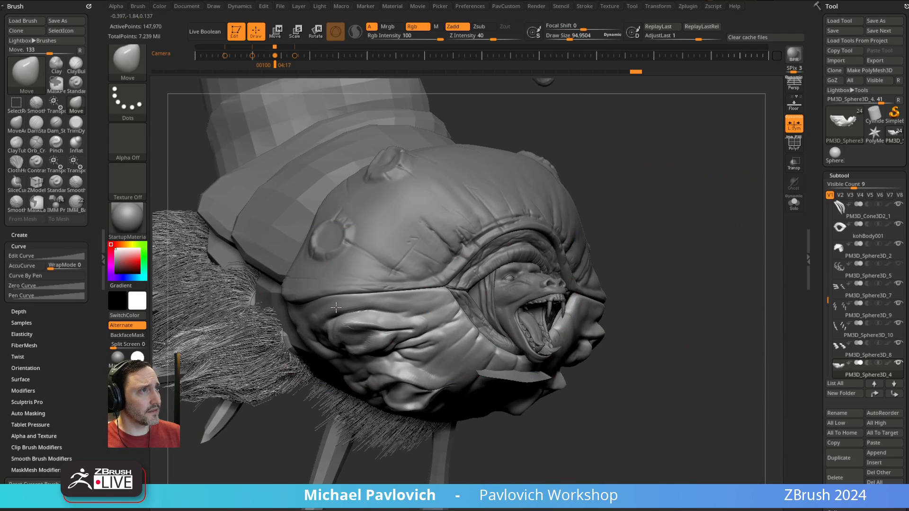
- Adjust the seam at the back of the head, alternating between the upper and lower shell subtools
left_click_drag(561, 157, 519, 224)
left_click_drag(301, 333, 302, 346)
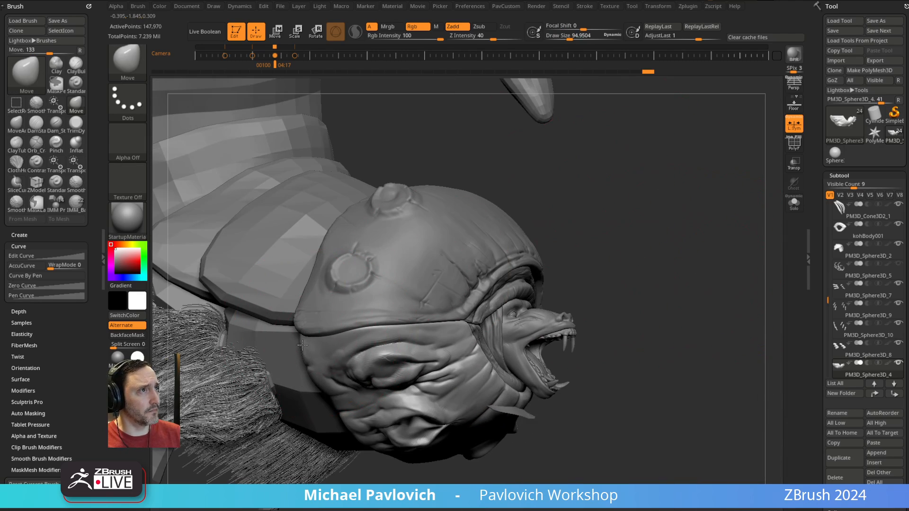
left_click_drag(525, 197, 345, 350)
left_click(345, 350, "alt")
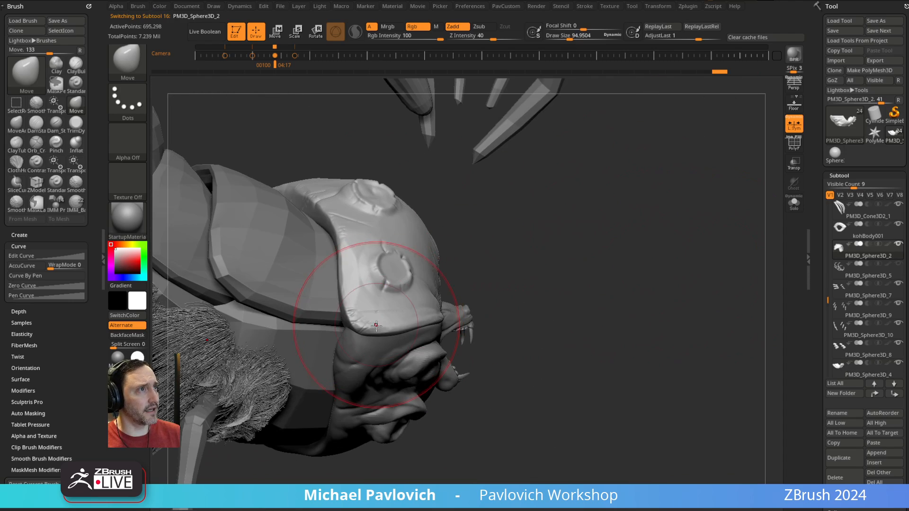
left_click(345, 341, "alt")
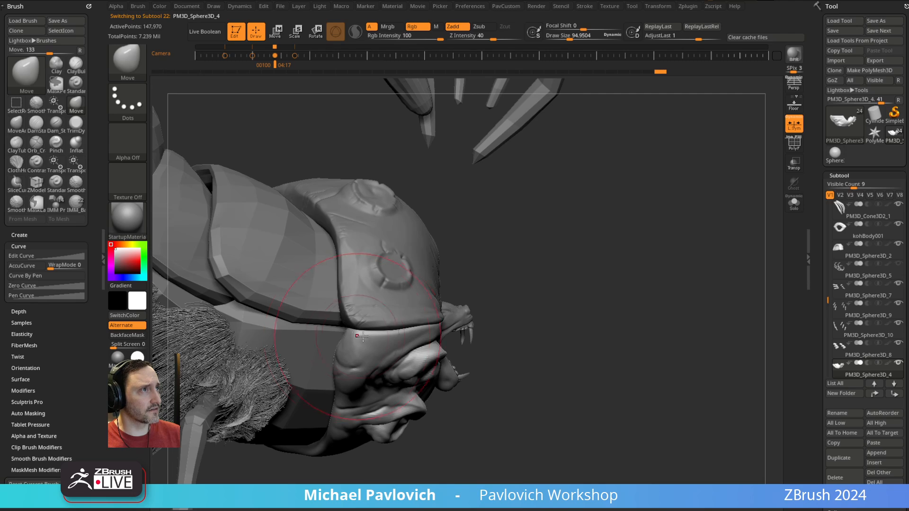
left_click(362, 336, "alt")
left_click_drag(592, 281, 467, 348)
left_click(470, 357, "alt")
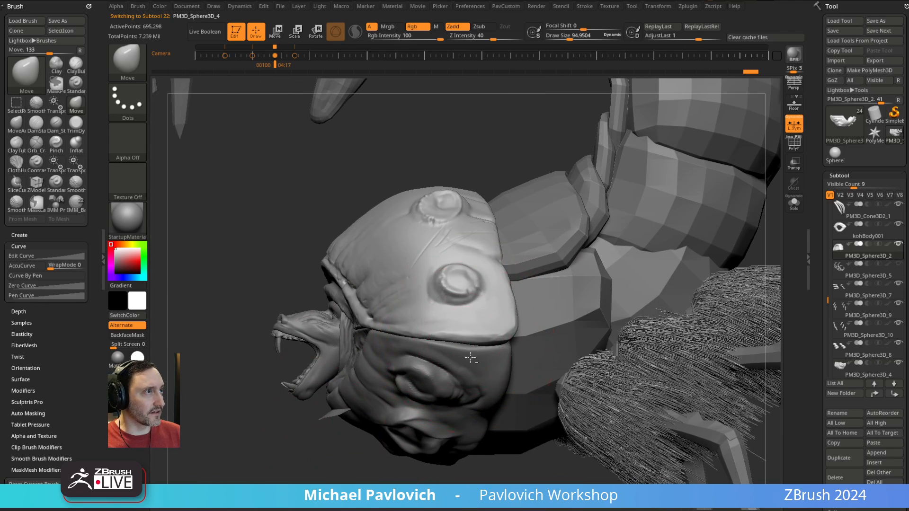
- Fit the lower shell's edge along the seam and at the mouth corners using Move brush sizes of about 76 to 95
left_click_drag(377, 442, 450, 336)
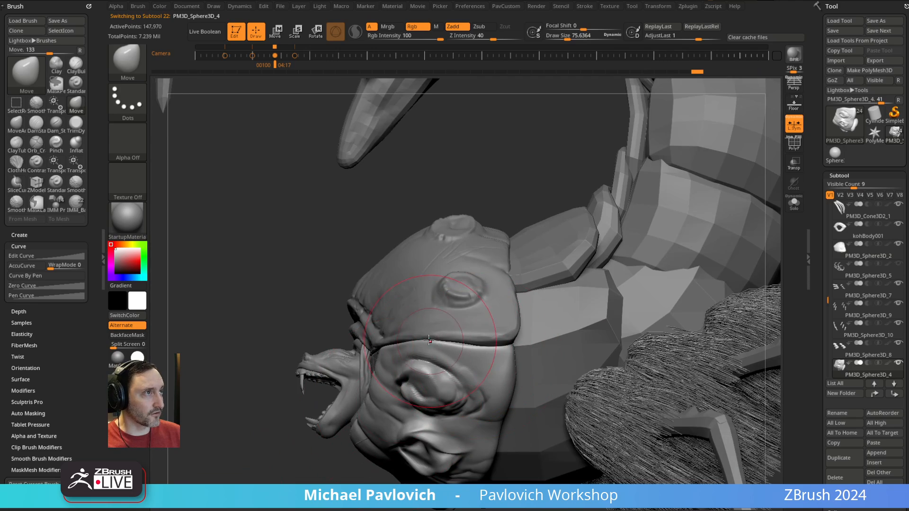
left_click_drag(283, 475, 445, 343)
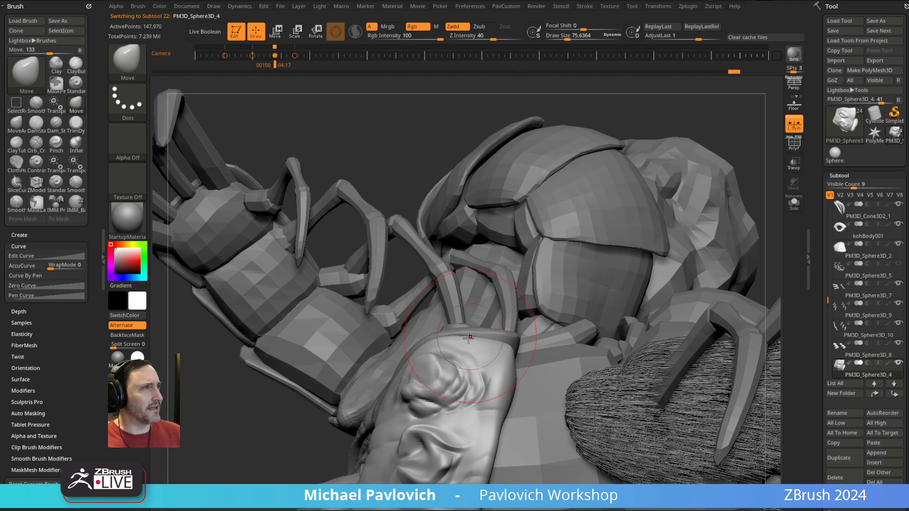
left_click_drag(430, 283, 497, 289)
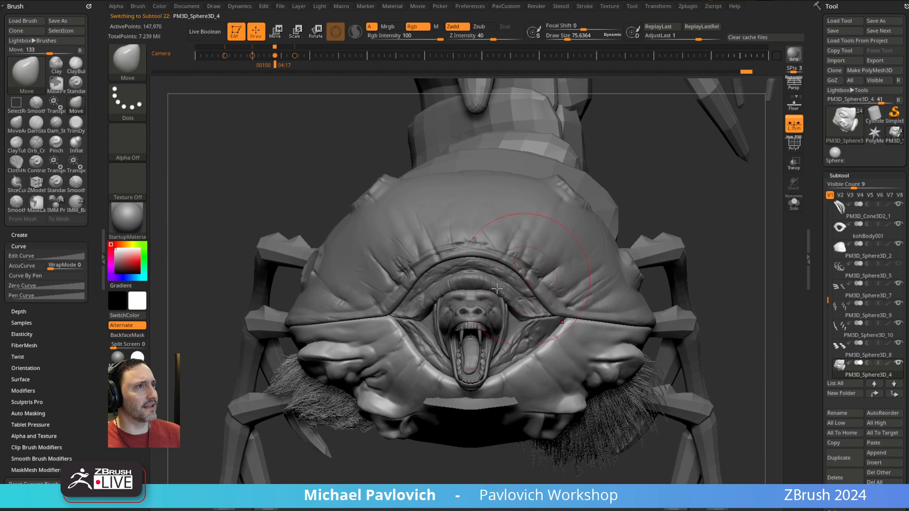
left_click_drag(713, 251, 548, 318)
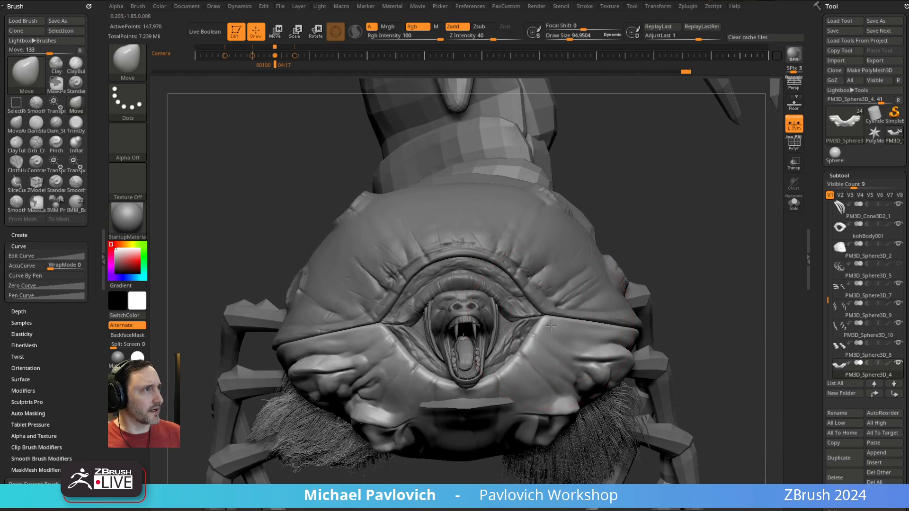
left_click_drag(668, 269, 528, 351)
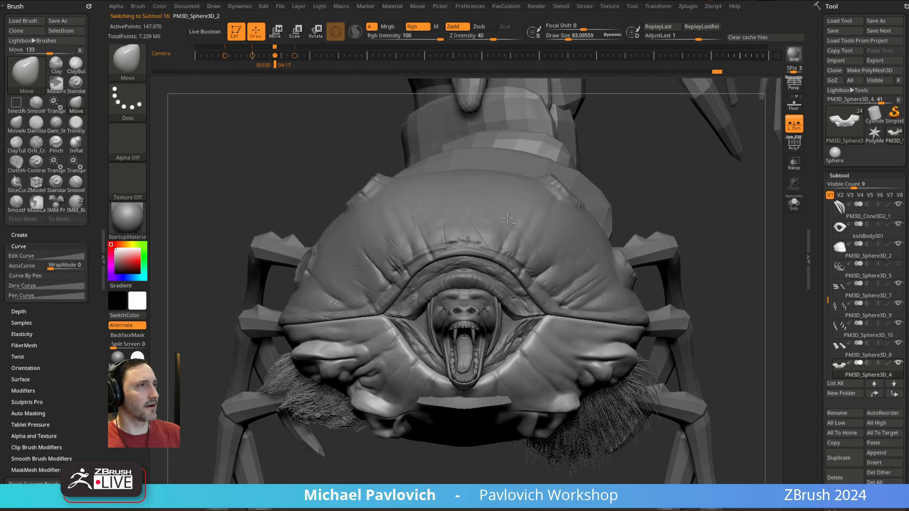
- Select the kohBody001 mouth-surround subtool with the Standard brush active and lower its subdivision level to 2
mouse_move(507, 218)
left_mouse_down()
mouse_move(675, 193)
mouse_move(675, 178)
mouse_move(661, 196)
mouse_move(677, 196)
mouse_move(626, 197)
left_mouse_up()
key("b")
key("s")
key("t")
key("Up")
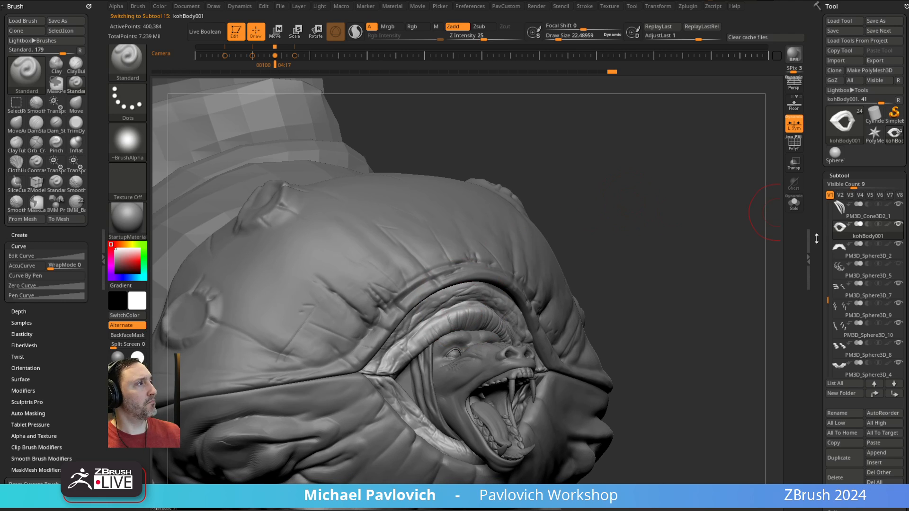
left_click_drag(816, 239, 816, 155)
left_click_drag(817, 331, 818, 299)
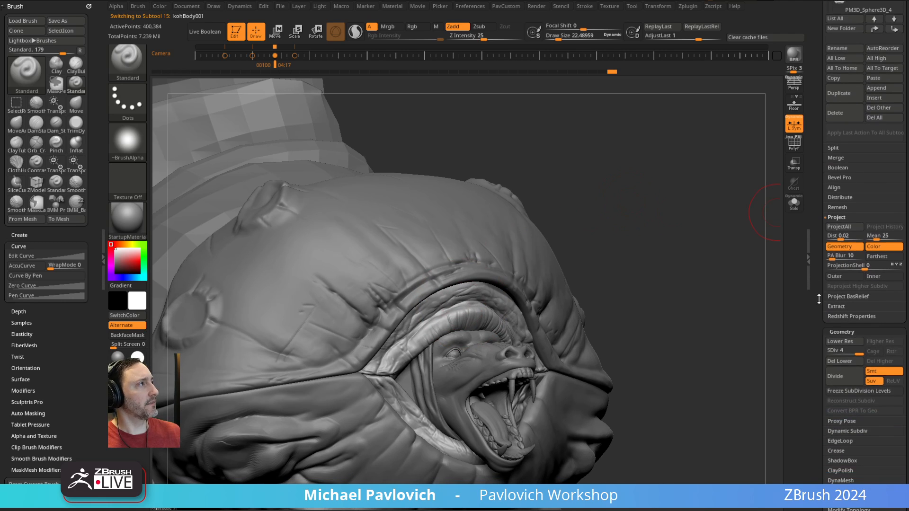
left_click(837, 351)
- Sculpt the folds above the face on kohBody001 with the Standard brush at a draw size of about 17
mouse_move(634, 197)
left_mouse_down("alt")
mouse_move(649, 226)
mouse_move(648, 203)
left_mouse_up("alt")
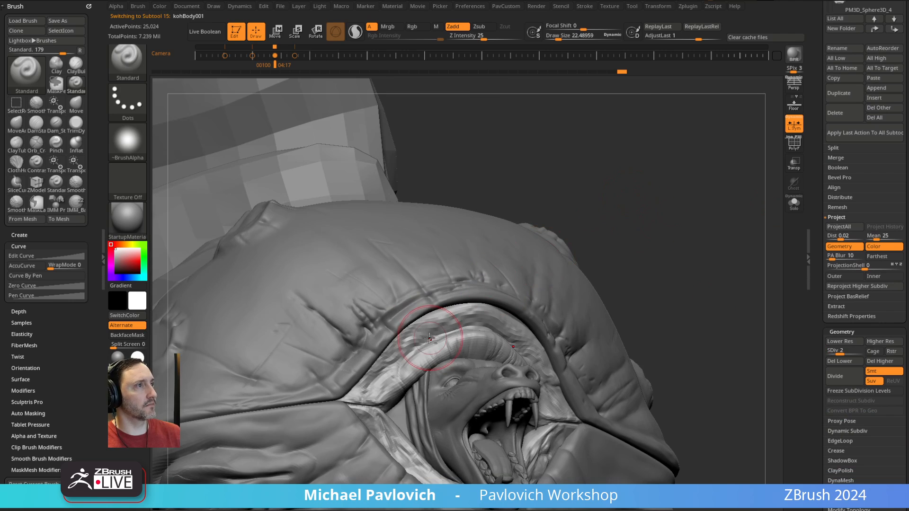
left_click_drag(624, 246, 587, 262)
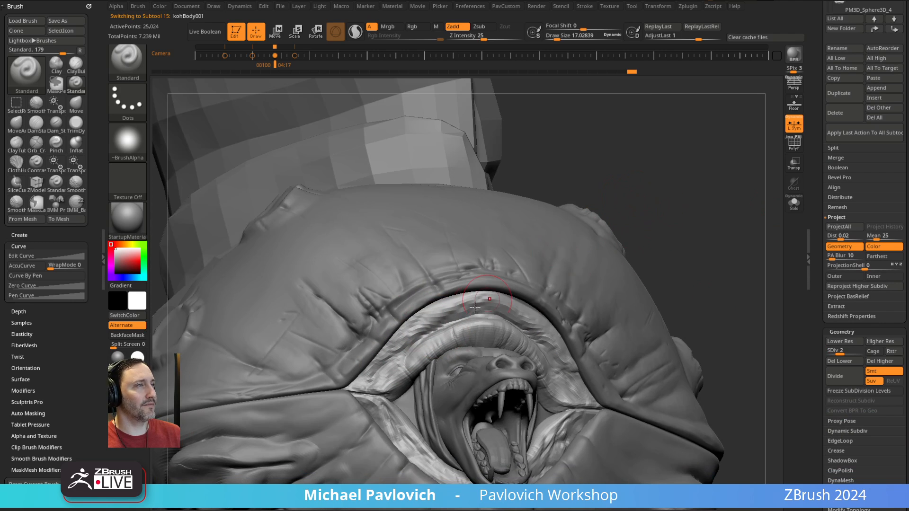
left_click_drag(657, 249, 453, 318)
right_click_drag(576, 279, 459, 270)
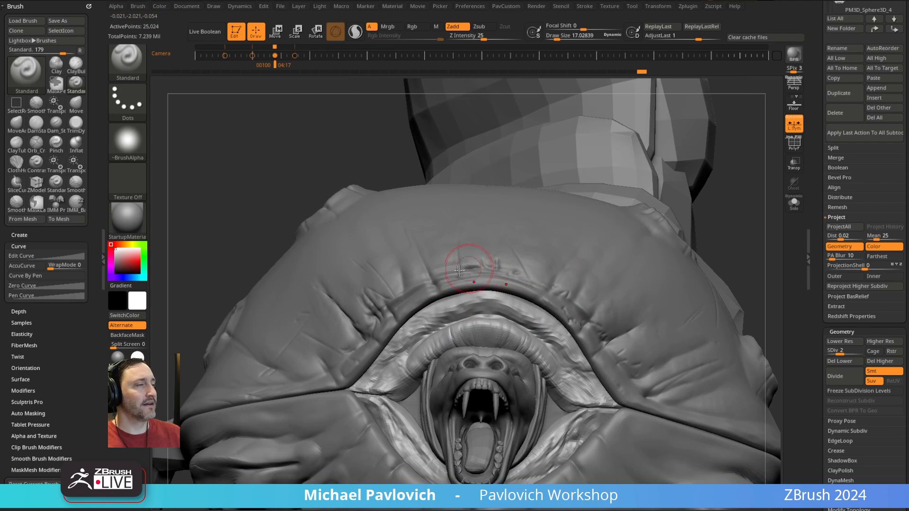
right_click_drag(541, 311, 515, 267)
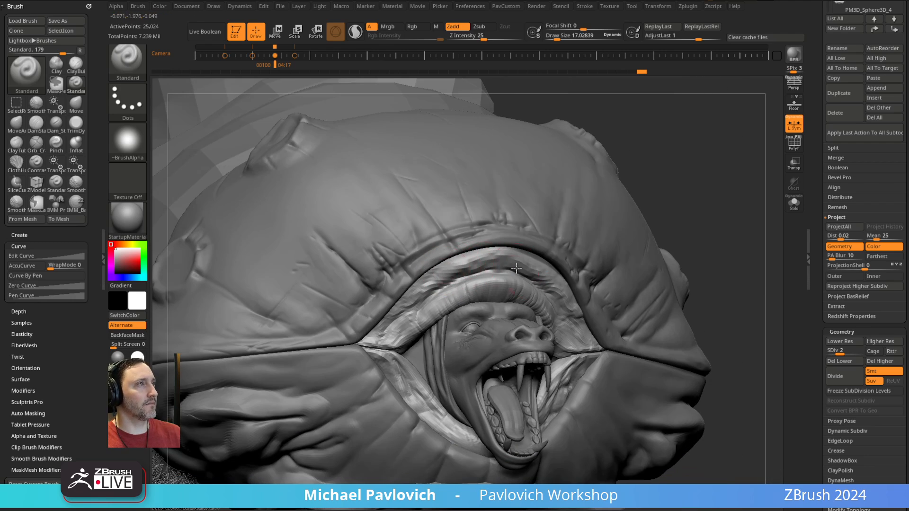
- Select the inner face, CC_Base_Body, and carve around its eye with the Dam_Standard brush at draw sizes of about 21 and 15
left_click(519, 305, "alt")
right_click_drag(681, 208, 665, 224)
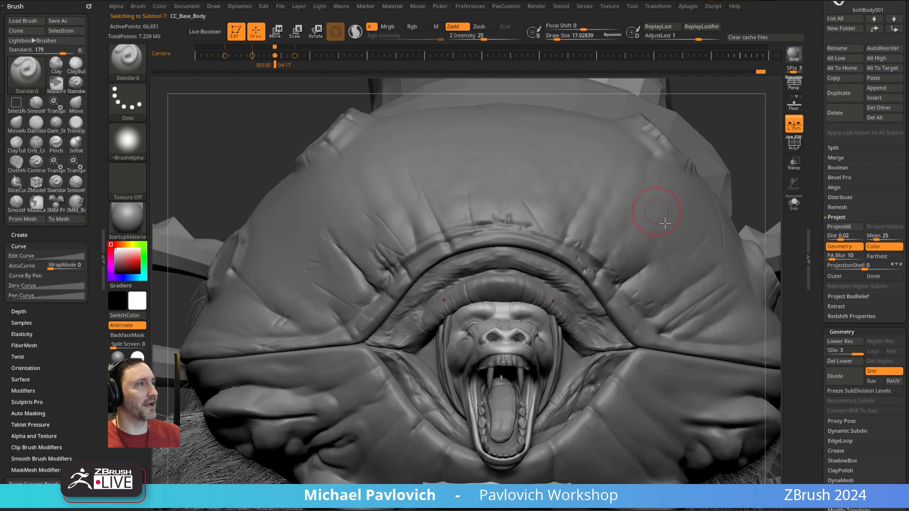
mouse_move(494, 258)
right_mouse_down()
mouse_move(483, 279)
mouse_move(505, 283)
mouse_move(377, 258)
right_mouse_up()
key("b")
key("d")
key("s")
mouse_move(555, 265)
right_mouse_down("alt")
mouse_move(517, 275)
mouse_move(538, 298)
right_mouse_up("alt")
key("s")
left_click_drag(476, 313, 479, 313)
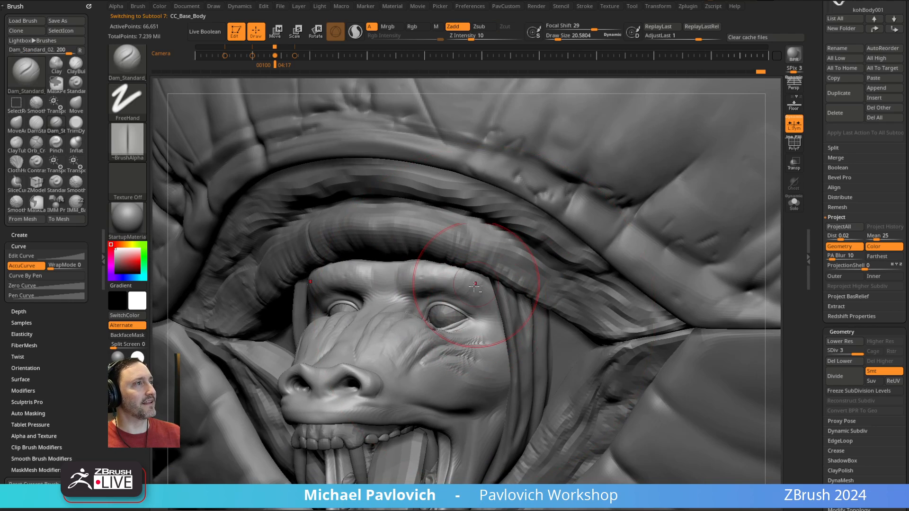
right_click_drag(477, 287, 504, 304, "ctrl")
key("s")
left_click_drag(505, 318, 492, 320)
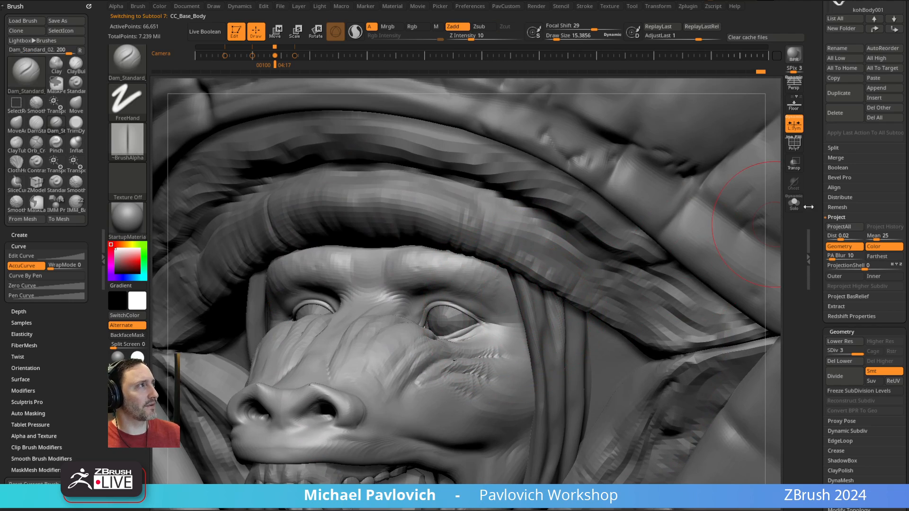
- Isolate the inner face and refine the creases at the outer corner of its eye with the Dam_Standard brush
left_click(796, 205)
mouse_move(685, 163)
right_mouse_down()
mouse_move(700, 169)
mouse_move(696, 204)
right_mouse_up()
key("s")
left_click_drag(503, 327, 490, 330)
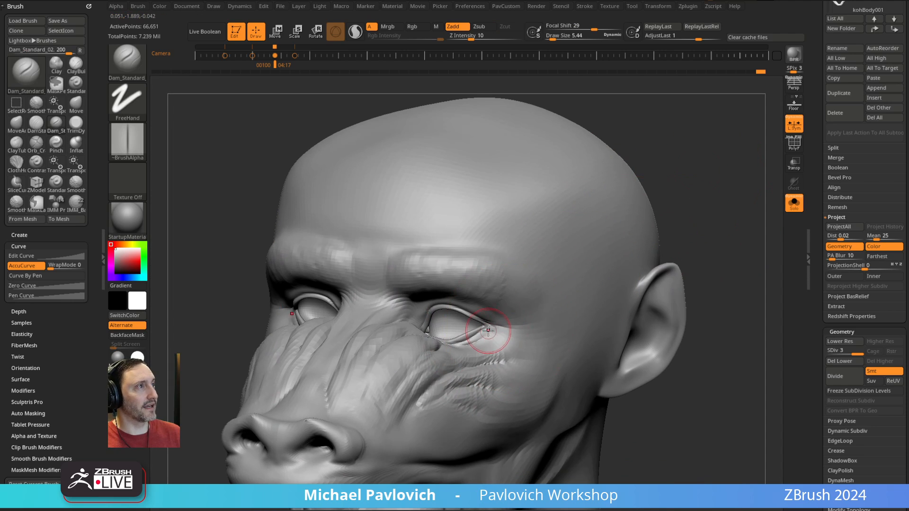
right_click_drag(700, 231, 696, 198)
key("s")
left_click_drag(493, 310, 506, 309)
mouse_move(640, 173)
right_mouse_down()
mouse_move(671, 181)
mouse_move(670, 166)
right_mouse_up()
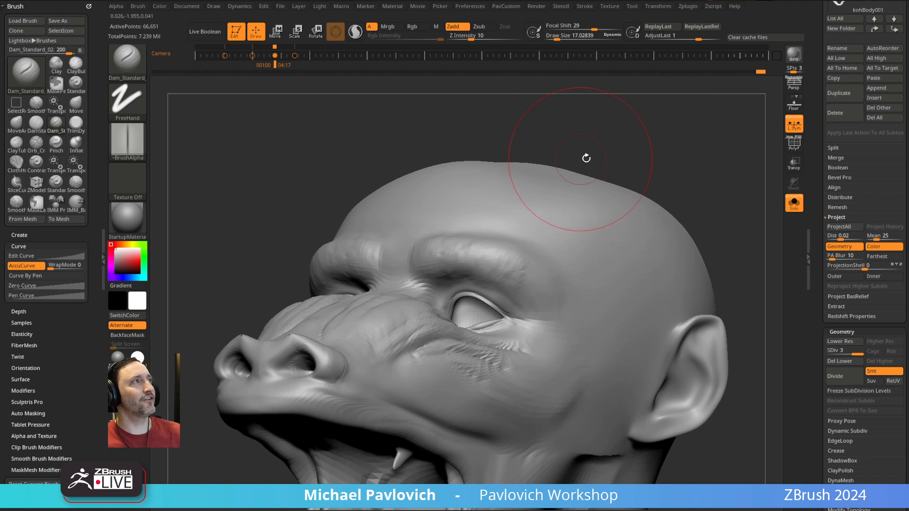
mouse_move(586, 158)
right_mouse_down()
mouse_move(653, 169)
mouse_move(672, 142)
right_mouse_up()
- Show the surrounding subtools again and work on the area around the nostrils with the Standard brush
left_click(793, 203)
mouse_move(500, 308)
right_mouse_down("alt")
mouse_move(493, 201)
mouse_move(537, 212)
mouse_move(516, 251)
mouse_move(491, 250)
right_mouse_up("alt")
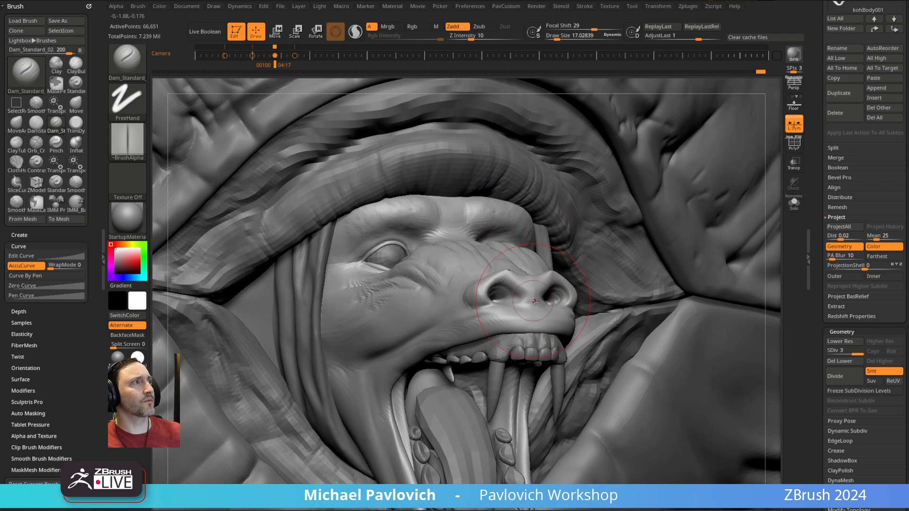
key("b")
key("s")
key("t")
key("s")
left_click_drag(527, 305, 521, 305)
- Switch to the Clay brush and build up the skin below the nostril at a draw size of about 2.6
mouse_move(543, 257)
right_mouse_down("alt")
mouse_move(490, 266)
mouse_move(510, 278)
right_mouse_up("alt")
key("b")
key("c")
key("l")
right_click_drag(510, 279, 492, 284, "alt")
key("s")
left_click_drag(443, 308, 452, 328)
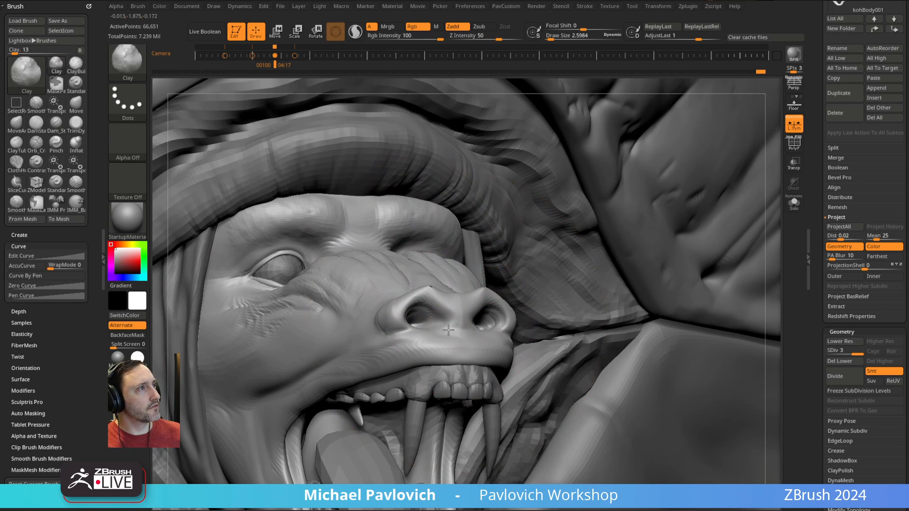
- Refine the nostril rims and the top of the nose with the Clay brush at a draw size of about 3.8
right_click_drag(465, 288, 437, 325, "shift")
right_click_drag(471, 293, 442, 318)
key("s")
left_click_drag(461, 327, 455, 330)
right_click_drag(472, 334, 416, 308)
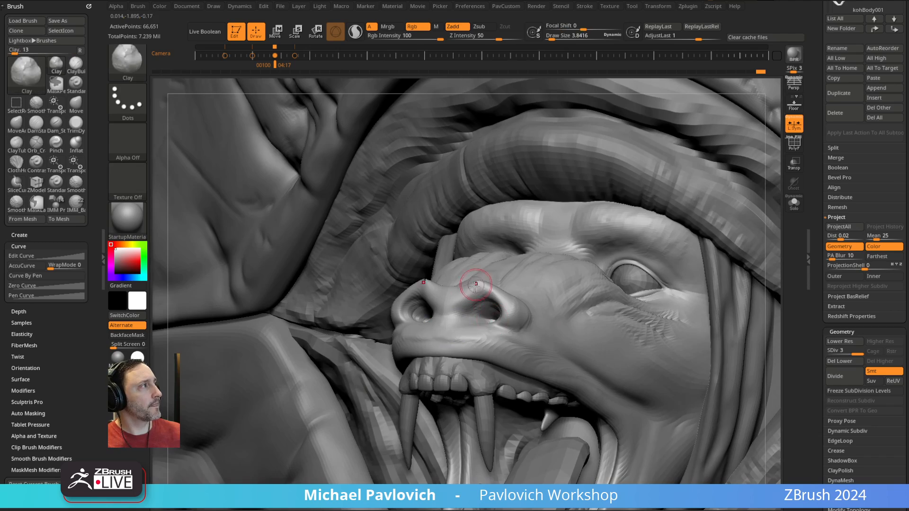
- Switch to the Move brush and adjust the shape of the nose and nostrils at a draw size of about 8.5
right_click_drag(462, 274, 460, 311, "shift")
key("s")
left_click_drag(459, 311, 455, 312)
key("b")
key("m")
key("v")
mouse_move(454, 312)
right_mouse_down()
mouse_move(509, 271)
mouse_move(444, 275)
mouse_move(487, 263)
mouse_move(635, 187)
right_mouse_up()
key("[")
right_click_drag(552, 195, 487, 264, "shift")
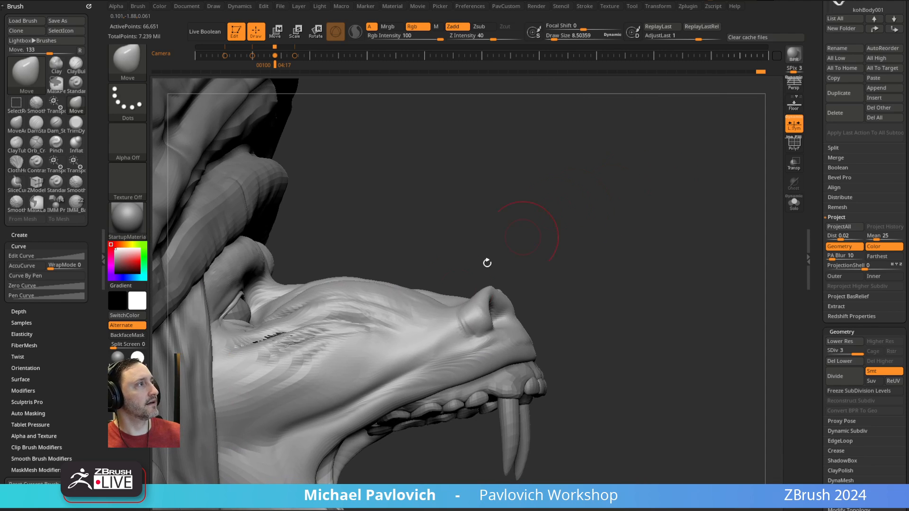
- Reshape the muzzle's profile and sides with the Move brush at draw sizes of about 14 to 15
key("s")
left_click_drag(454, 305, 452, 305)
left_click_drag(452, 305, 448, 302)
key("s")
left_click_drag(452, 302, 449, 297)
mouse_move(450, 301)
right_mouse_down()
mouse_move(462, 275)
mouse_move(436, 314)
mouse_move(420, 318)
right_mouse_up()
key("]")
key("[")
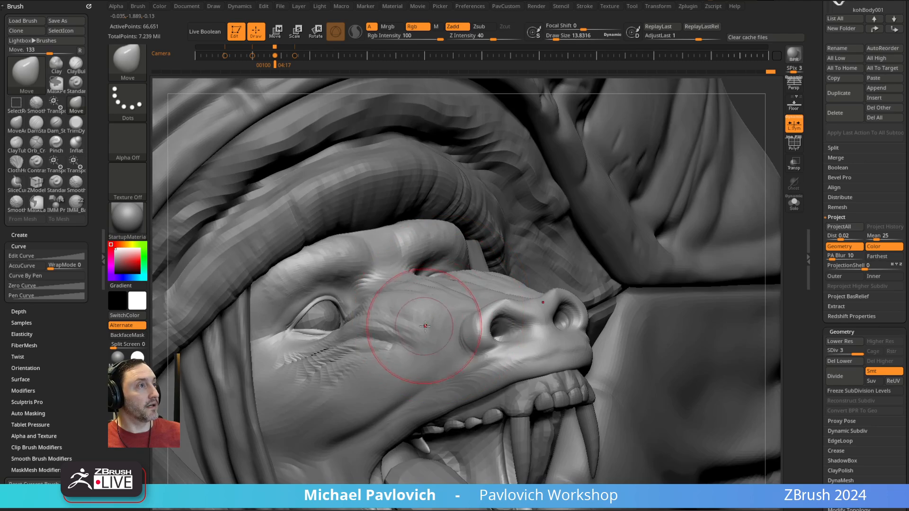
mouse_move(421, 280)
right_mouse_down()
mouse_move(404, 330)
mouse_move(371, 313)
mouse_move(348, 274)
mouse_move(501, 234)
mouse_move(527, 214)
right_mouse_up()
mouse_move(681, 167)
right_mouse_down()
mouse_move(659, 152)
mouse_move(672, 178)
right_mouse_up()
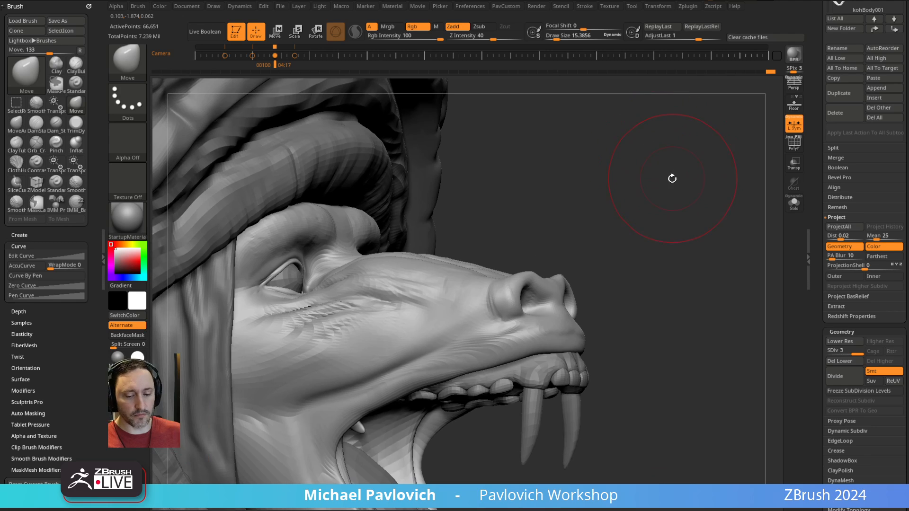
- Switch to the ClayTubes brush and build up the side of the muzzle behind the nostril at a draw size of about 5.4
key("b")
key("c")
key("t")
key("s")
left_click_drag(507, 294, 469, 299)
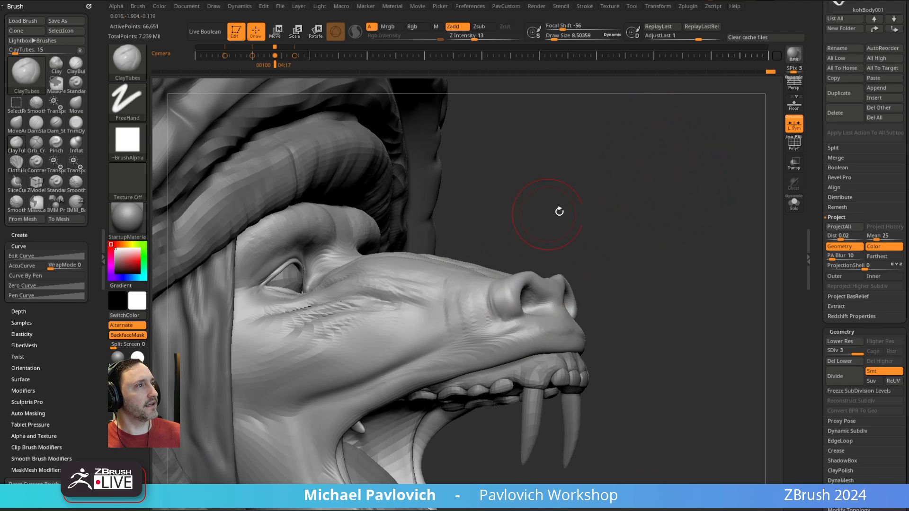
mouse_move(558, 212)
right_mouse_down()
mouse_move(531, 217)
mouse_move(502, 315)
right_mouse_up()
key("s")
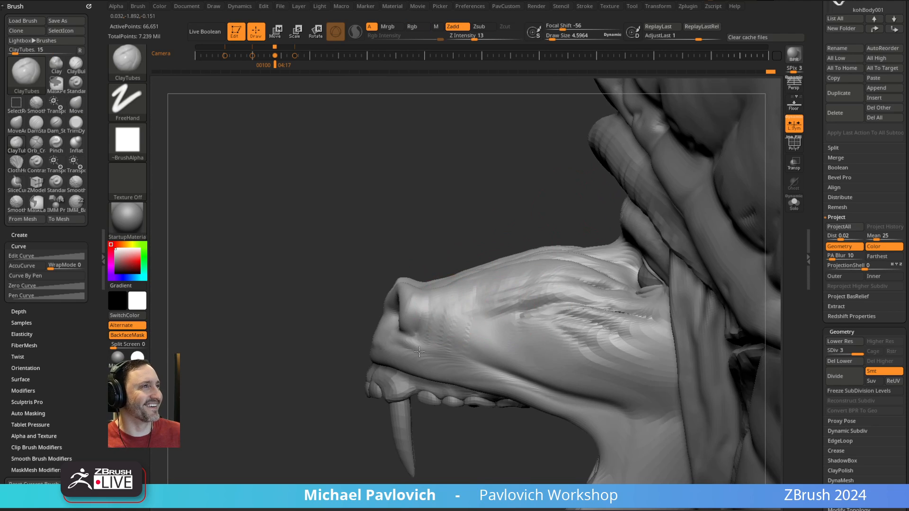
mouse_move(419, 352)
right_mouse_down()
mouse_move(349, 329)
mouse_move(464, 300)
mouse_move(479, 266)
mouse_move(459, 312)
mouse_move(447, 260)
mouse_move(429, 331)
right_mouse_up()
key("s")
left_click(460, 312)
mouse_move(444, 290)
right_mouse_down()
mouse_move(471, 290)
mouse_move(456, 258)
mouse_move(470, 253)
right_mouse_up()
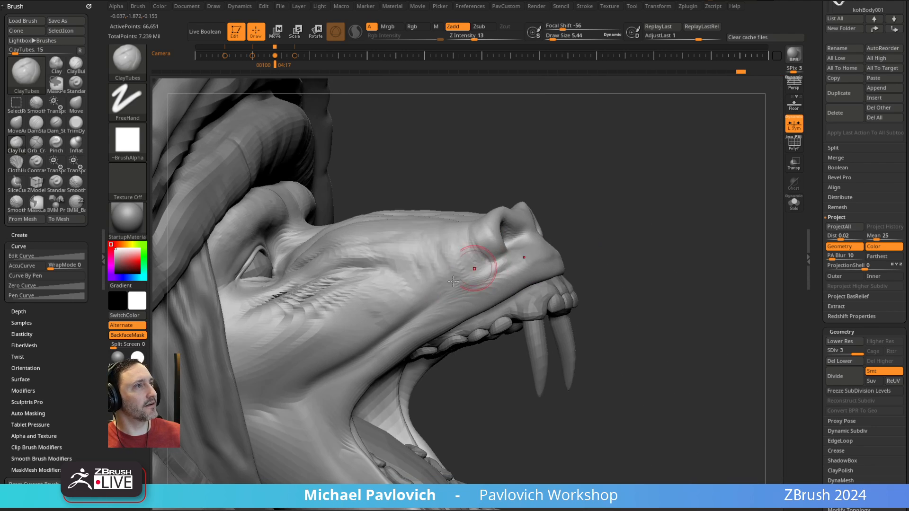
- Add volume to the cheek between the muzzle and the eye with ClayTubes at a draw size of about 8.5
right_click_drag(337, 341, 369, 305)
mouse_move(420, 283)
right_mouse_down()
mouse_move(356, 306)
mouse_move(653, 192)
mouse_move(464, 270)
mouse_move(449, 240)
mouse_move(446, 267)
right_mouse_up()
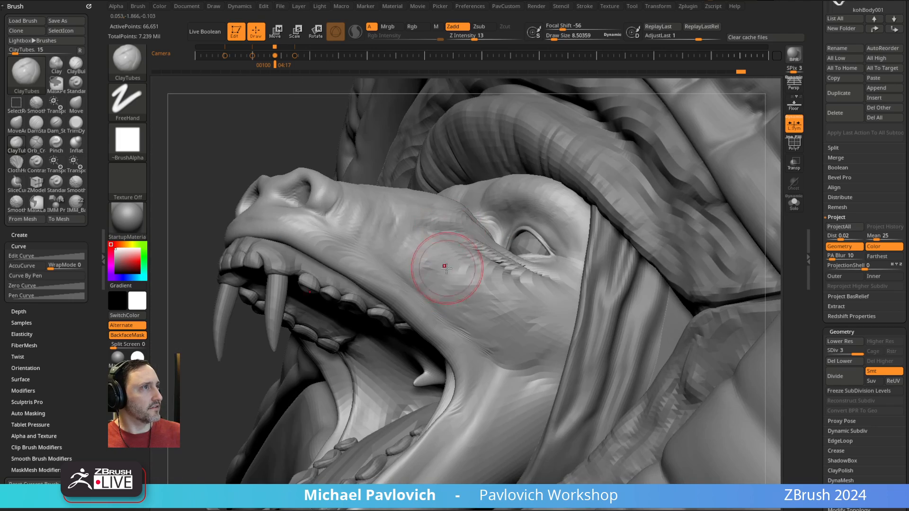
mouse_move(498, 293)
right_mouse_down()
mouse_move(491, 233)
mouse_move(513, 254)
mouse_move(303, 279)
mouse_move(334, 318)
right_mouse_up()
key("s")
left_click_drag(308, 316, 314, 318)
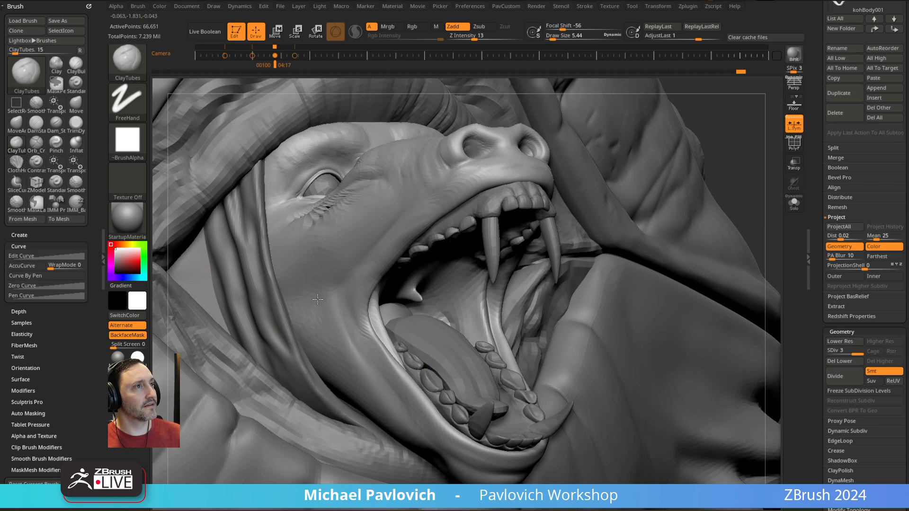
- Build up the skin around the corner of the mouth with ClayTubes at draw sizes of about 11 to 15
right_click_drag(317, 299, 311, 282)
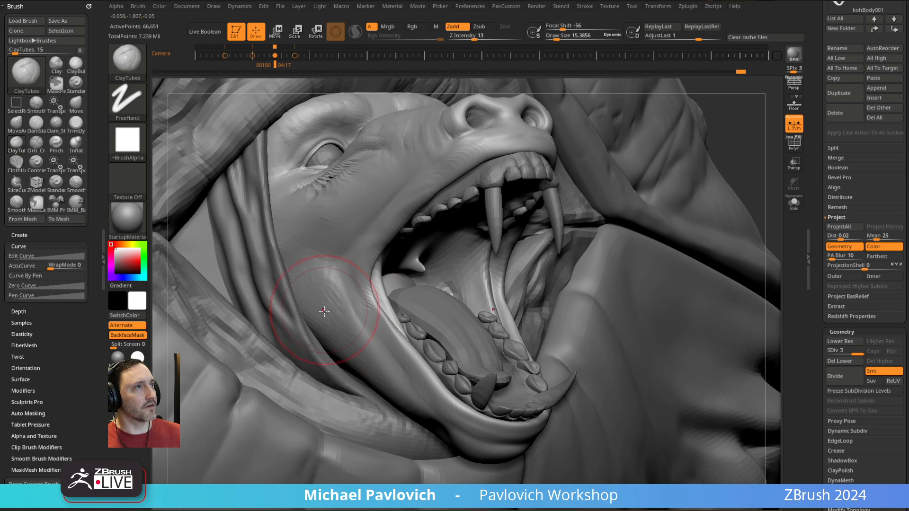
left_click_drag(324, 311, 319, 313)
right_click_drag(327, 330, 398, 284)
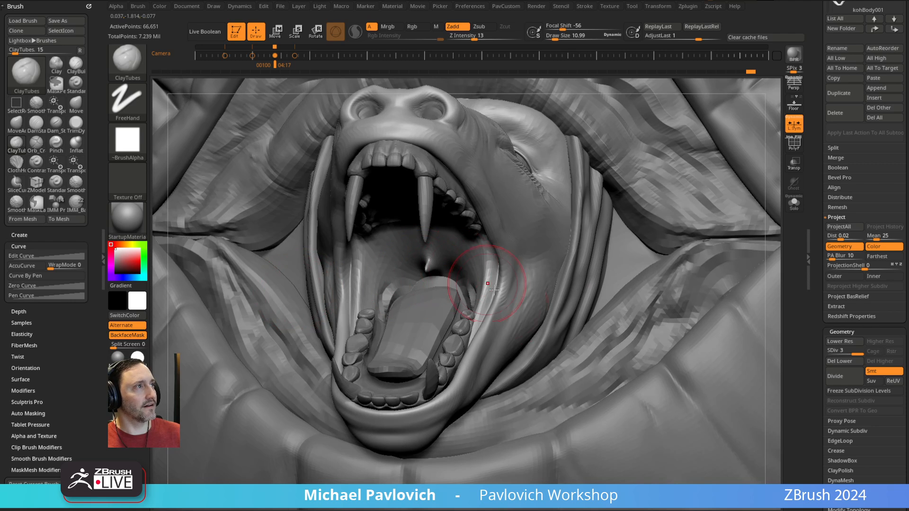
right_click_drag(493, 289, 497, 296)
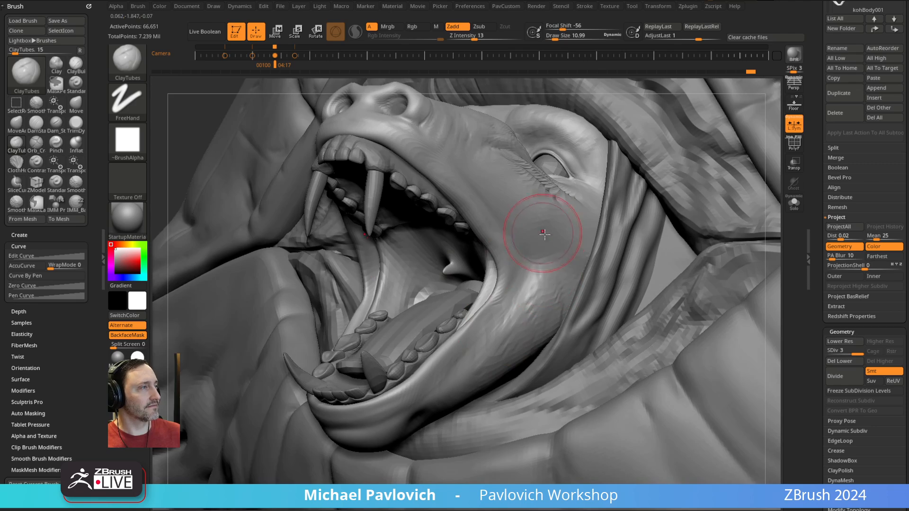
mouse_move(545, 234)
right_mouse_down()
mouse_move(544, 249)
mouse_move(510, 281)
mouse_move(519, 258)
mouse_move(533, 300)
right_mouse_up()
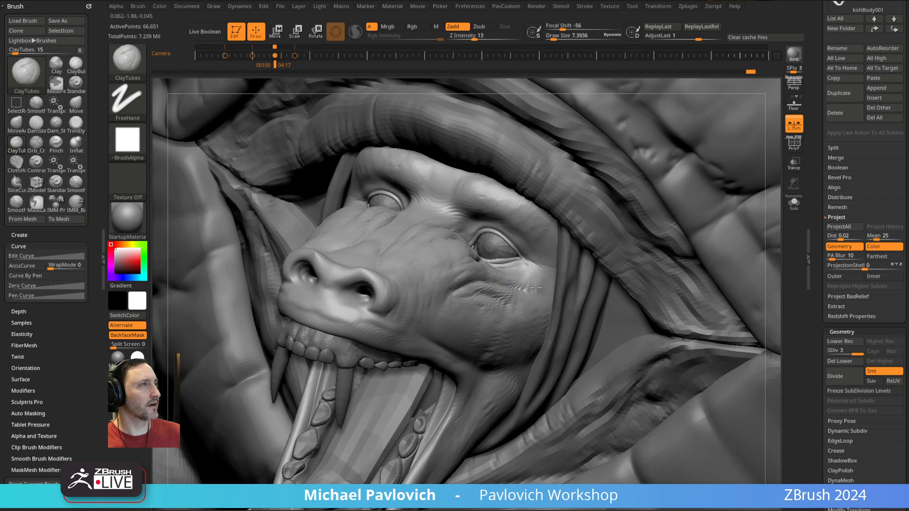
- Refine the outer cheek and jaw hinge area with ClayTubes at a draw size of about 7.4
right_click_drag(540, 261, 380, 246)
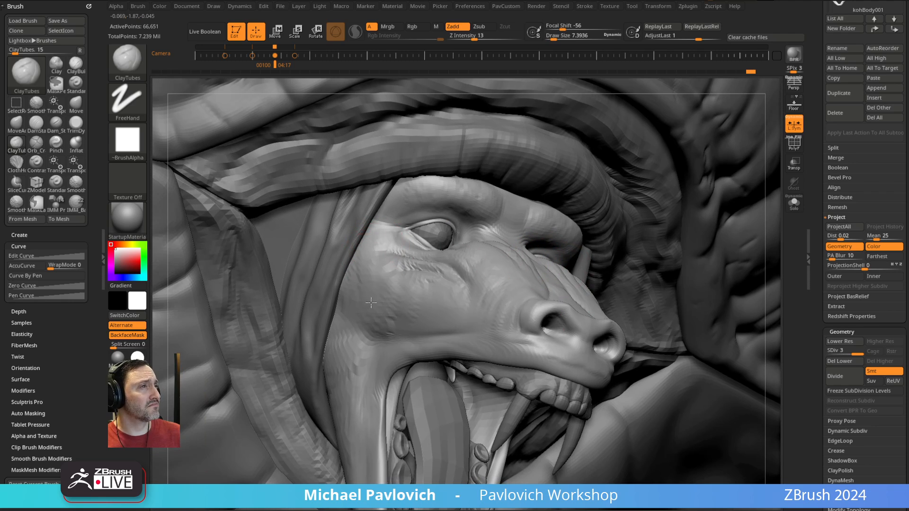
mouse_move(370, 302)
right_mouse_down()
mouse_move(378, 254)
mouse_move(365, 266)
mouse_move(381, 247)
mouse_move(353, 293)
right_mouse_up()
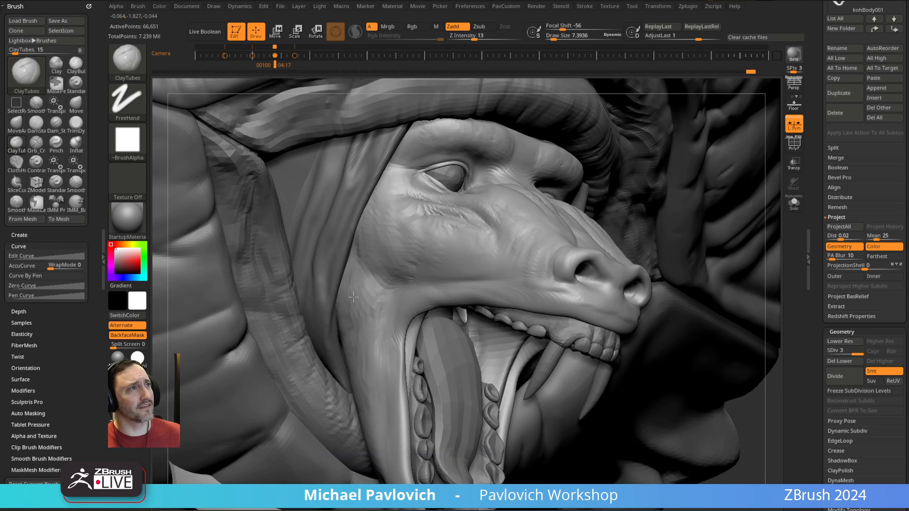
right_click_drag(377, 350, 345, 284)
mouse_move(499, 308)
right_mouse_down()
mouse_move(399, 248)
mouse_move(506, 277)
mouse_move(523, 208)
mouse_move(445, 246)
right_mouse_up()
mouse_move(454, 187)
right_mouse_down()
mouse_move(428, 217)
mouse_move(425, 228)
mouse_move(435, 219)
mouse_move(429, 265)
right_mouse_up()
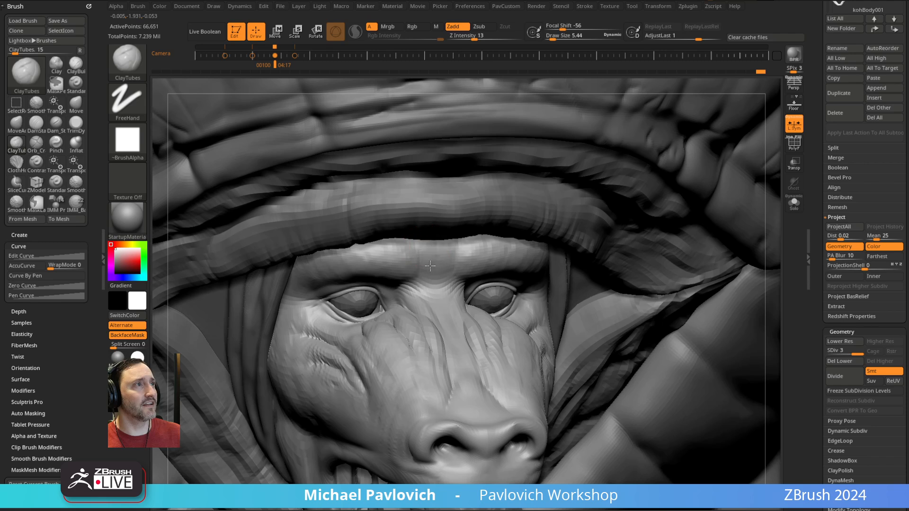
- Sculpt furrows into the middle of the brow on CC_Base_Body with the Standard brush at a draw size of 5.44
right_click_drag(436, 230, 445, 257)
mouse_move(459, 217)
right_mouse_down()
mouse_move(442, 219)
mouse_move(434, 252)
mouse_move(455, 213)
right_mouse_up()
left_click(454, 213, "alt")
key("s")
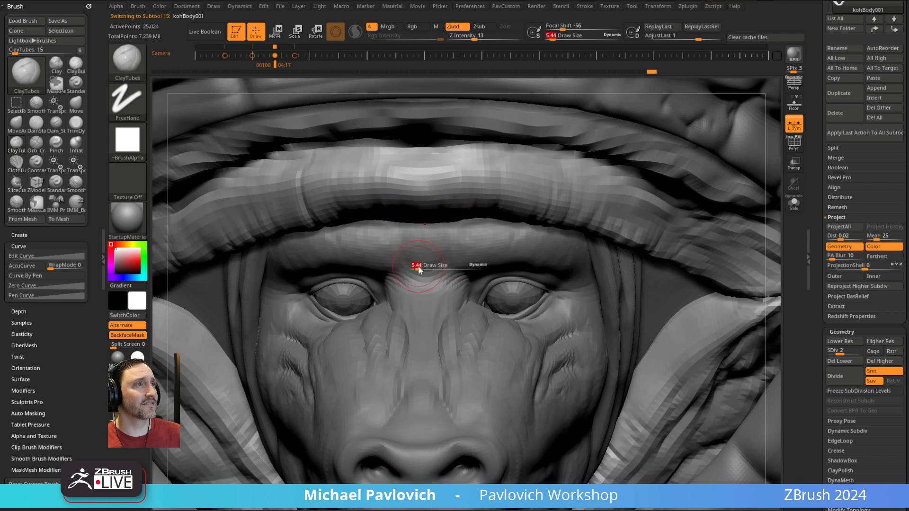
left_click(403, 274, "alt")
right_click_drag(403, 274, 434, 275)
key("b")
key("s")
key("t")
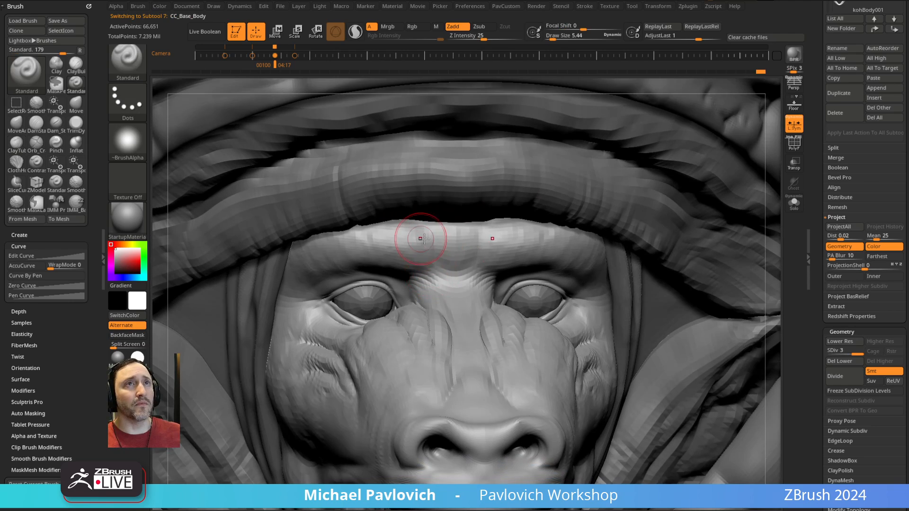
mouse_move(420, 237)
right_mouse_down()
mouse_move(430, 275)
mouse_move(487, 285)
right_mouse_up()
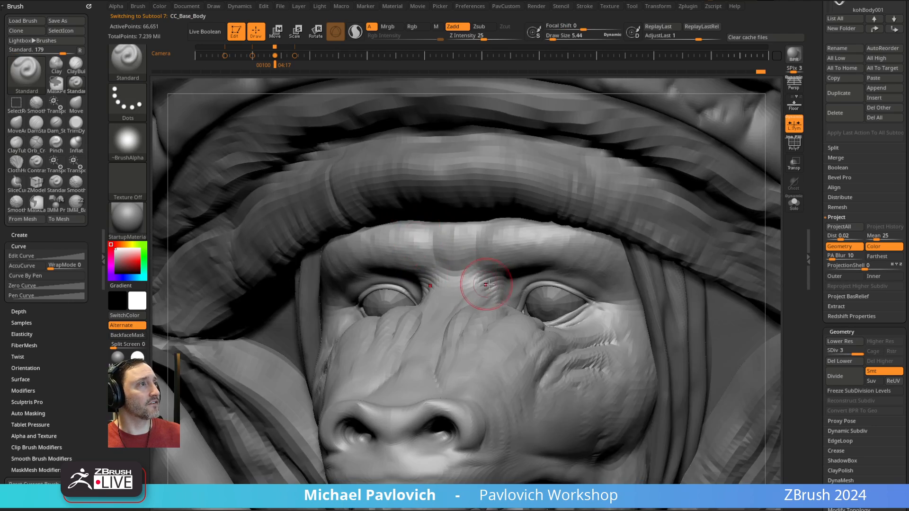
mouse_move(496, 252)
right_mouse_down()
mouse_move(471, 241)
mouse_move(477, 244)
mouse_move(477, 216)
mouse_move(430, 238)
right_mouse_up()
key("shift")
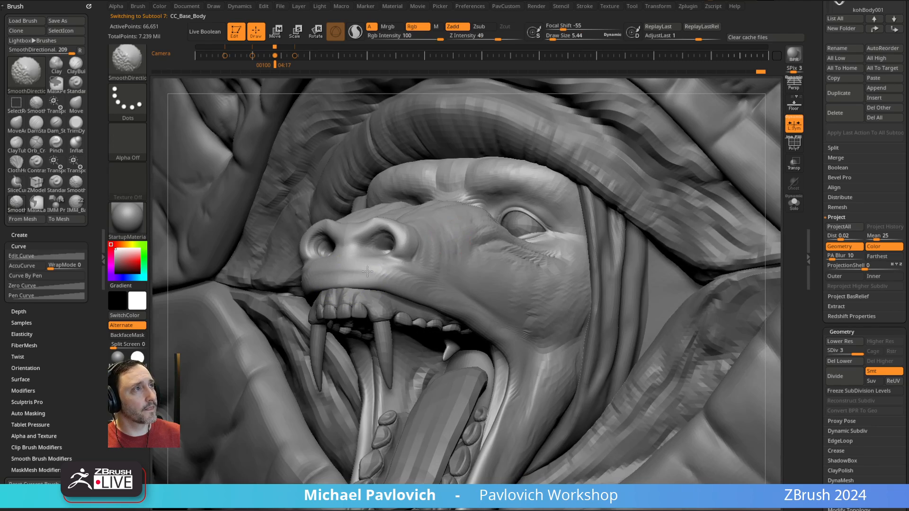
- Build up the upper lip below the nostril with ClayTubes at draw sizes of about 5.4 and 3.8
mouse_move(361, 263)
right_mouse_down()
mouse_move(377, 219)
mouse_move(406, 229)
mouse_move(348, 304)
right_mouse_up()
right_click_drag(448, 272, 346, 303)
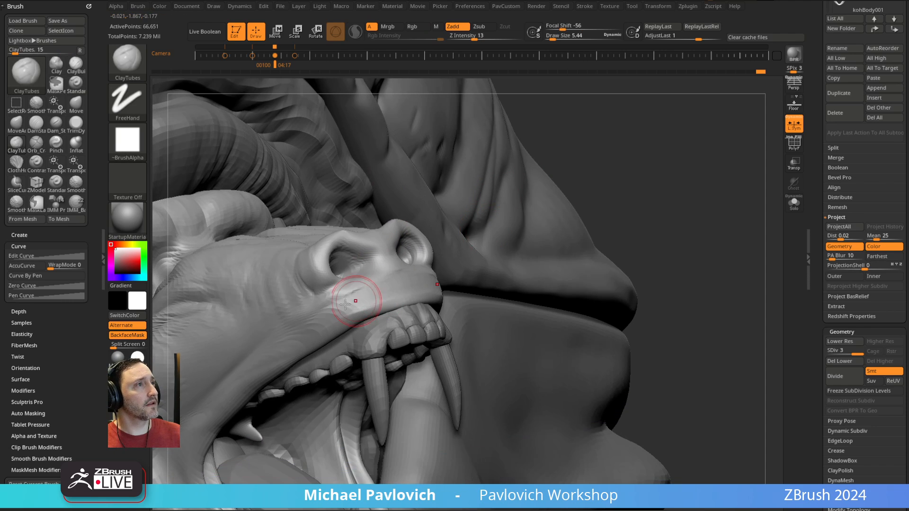
mouse_move(535, 148)
right_mouse_down()
mouse_move(427, 257)
mouse_move(584, 137)
mouse_move(560, 147)
right_mouse_up()
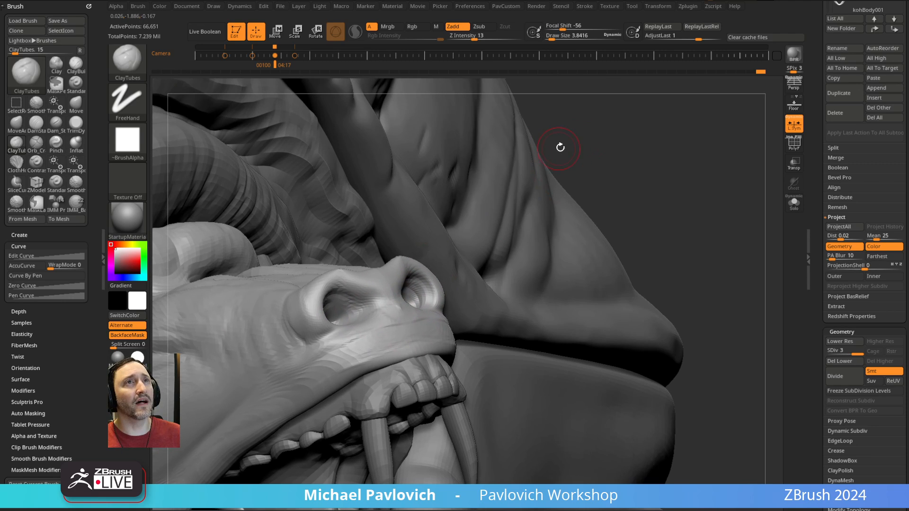
left_click_drag(391, 296, 405, 304)
left_click_drag(631, 147, 574, 165)
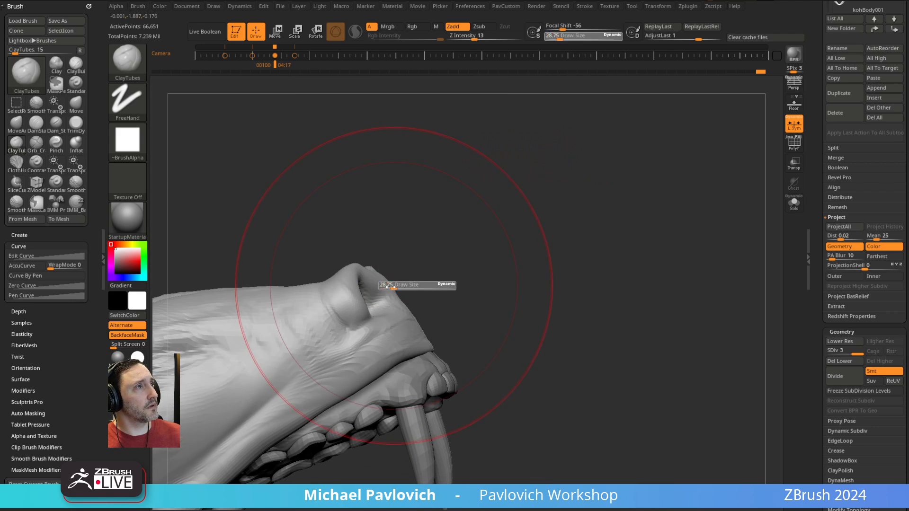
- Switch to the Move brush and reshape the nostrils and snout tip at a draw size of about 13.8
key("b")
key("m")
key("v")
mouse_move(437, 258)
left_mouse_down()
mouse_move(415, 222)
mouse_move(430, 188)
mouse_move(446, 203)
mouse_move(427, 240)
mouse_move(453, 160)
mouse_move(436, 162)
left_mouse_up()
key("s")
mouse_move(341, 296)
left_mouse_down()
mouse_move(351, 294)
mouse_move(337, 289)
left_mouse_up()
key("s")
right_click_drag(333, 272, 331, 302)
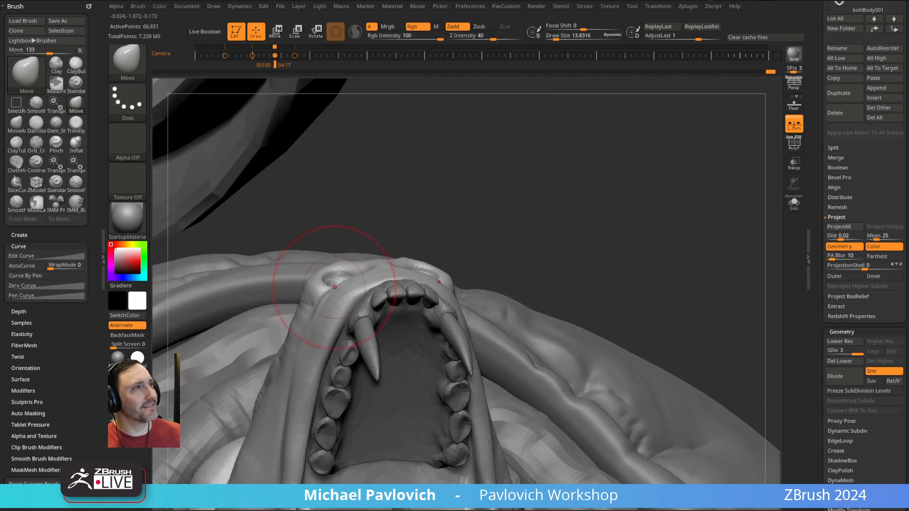
- Adjust the front of the upper lip around the incisors with the Move brush at a draw size of about 11
key("s")
left_click(379, 280)
left_click_drag(379, 280, 375, 280)
left_click_drag(458, 210, 500, 165)
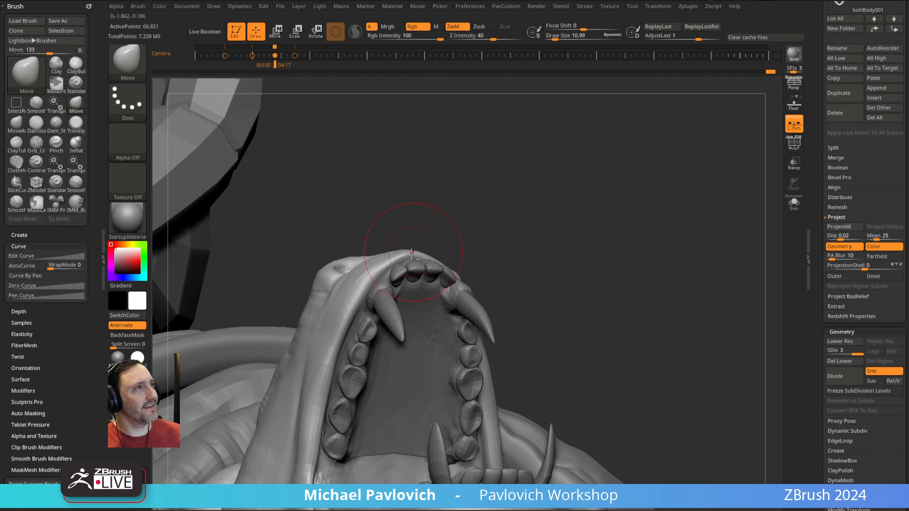
mouse_move(420, 229)
left_mouse_down()
mouse_move(379, 278)
mouse_move(426, 227)
left_mouse_up()
- Shape the sides of the upper lip along the back teeth with the Move brush at a draw size of about 15.4
key("s")
mouse_move(365, 300)
left_mouse_down()
mouse_move(379, 300)
mouse_move(366, 323)
left_mouse_up()
key("s")
key("s")
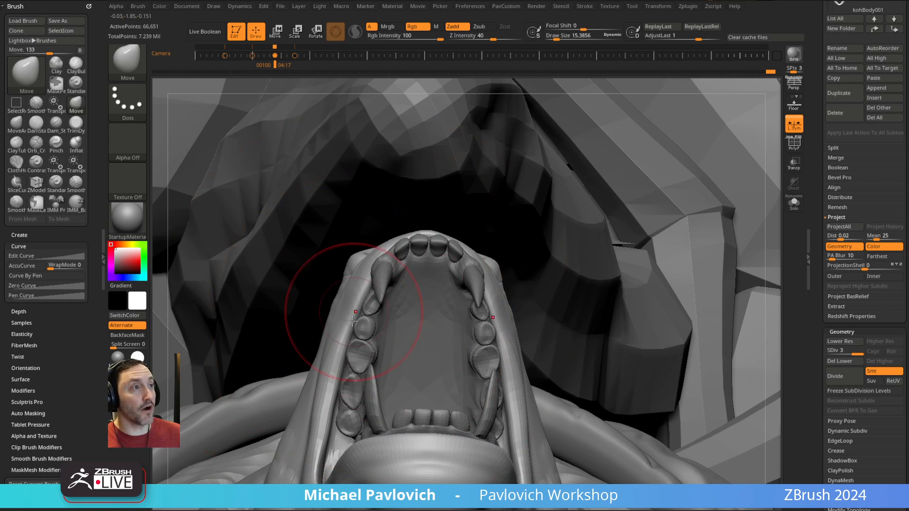
left_click_drag(337, 363, 331, 388)
right_click_drag(326, 353, 344, 263, "alt")
key("s")
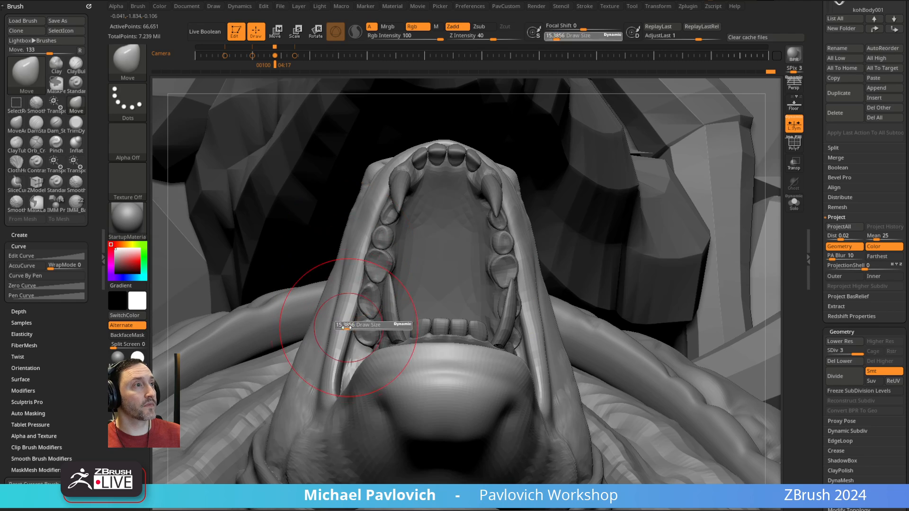
left_click_drag(346, 329, 348, 329)
left_click_drag(345, 328, 331, 321)
mouse_move(319, 295)
right_mouse_down()
mouse_move(460, 260)
mouse_move(433, 122)
right_mouse_up()
- Define and smooth the edge of the upper lip with the Standard brush at a draw size of about 3.2
key("1")
key("s")
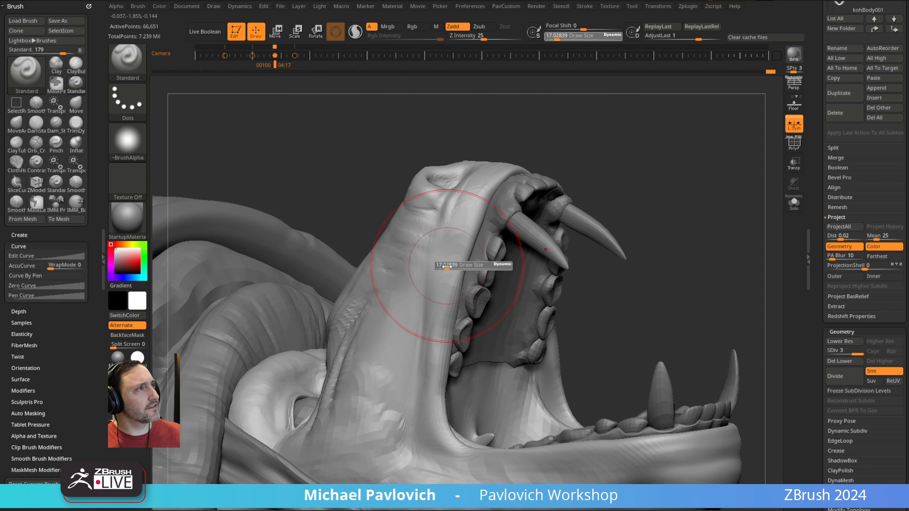
left_click_drag(446, 266, 440, 266)
key("shift")
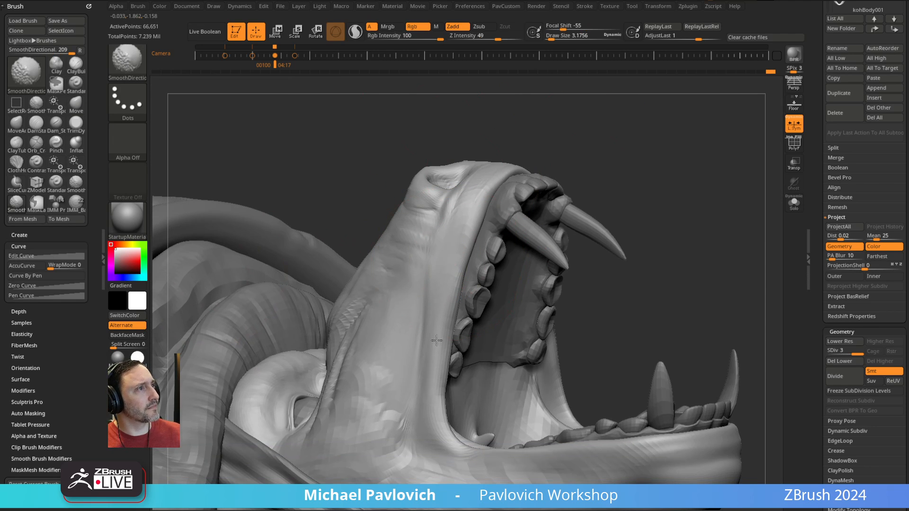
mouse_move(588, 162)
right_mouse_down()
mouse_move(523, 189)
mouse_move(469, 176)
mouse_move(432, 232)
right_mouse_up()
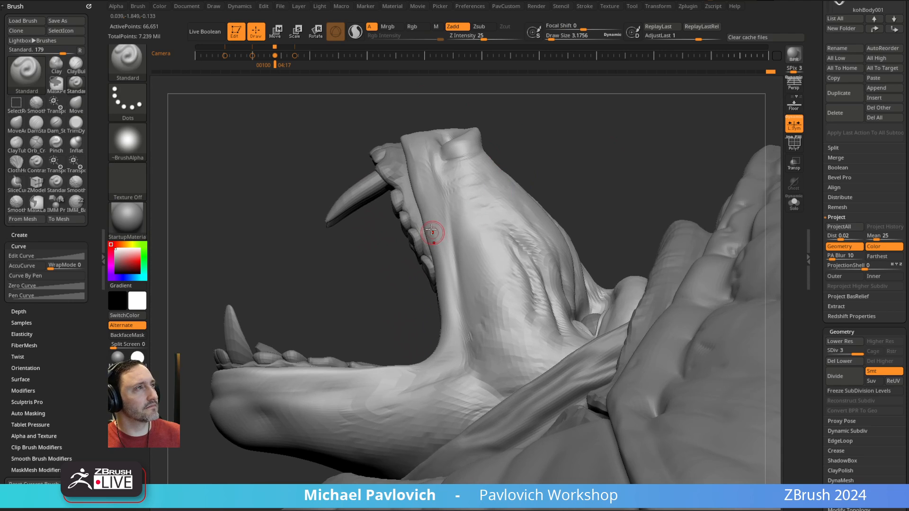
left_click_drag(432, 232, 438, 279, "shift")
- Adjust the upper lip line in profile with the Move brush at a draw size of about 9.7
right_click_drag(438, 279, 455, 309, "alt")
key("s")
mouse_move(452, 297)
left_mouse_down()
mouse_move(467, 298)
mouse_move(451, 297)
left_mouse_up()
key("b")
key("m")
key("v")
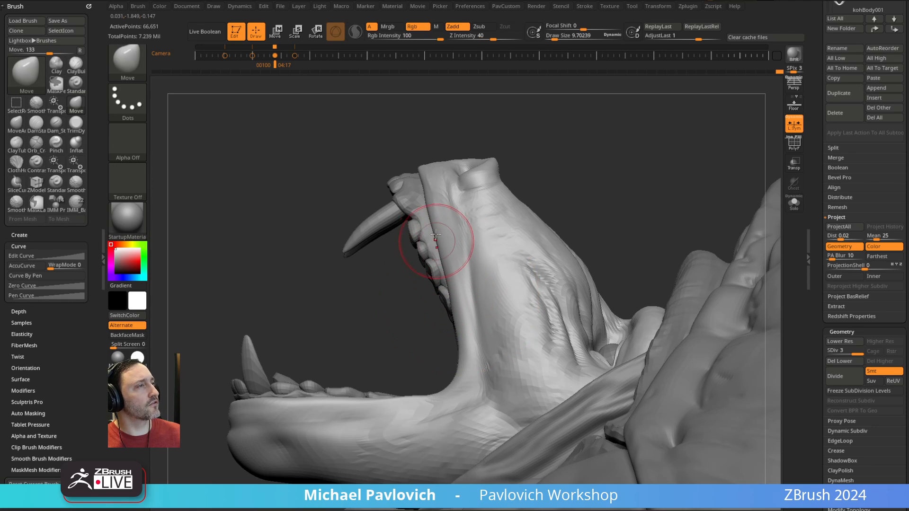
mouse_move(435, 242)
right_mouse_down()
mouse_move(378, 263)
mouse_move(385, 208)
mouse_move(369, 284)
mouse_move(411, 244)
mouse_move(459, 236)
mouse_move(438, 207)
mouse_move(459, 260)
right_mouse_up()
- Switch to ClayTubes and build up the cheek below the eye at a draw size of about 11
key("b")
key("c")
key("t")
key("s")
mouse_move(454, 246)
left_mouse_down()
mouse_move(441, 246)
mouse_move(466, 273)
mouse_move(454, 252)
mouse_move(494, 270)
left_mouse_up()
key("s")
mouse_move(494, 270)
right_mouse_down()
mouse_move(492, 295)
mouse_move(459, 288)
right_mouse_up()
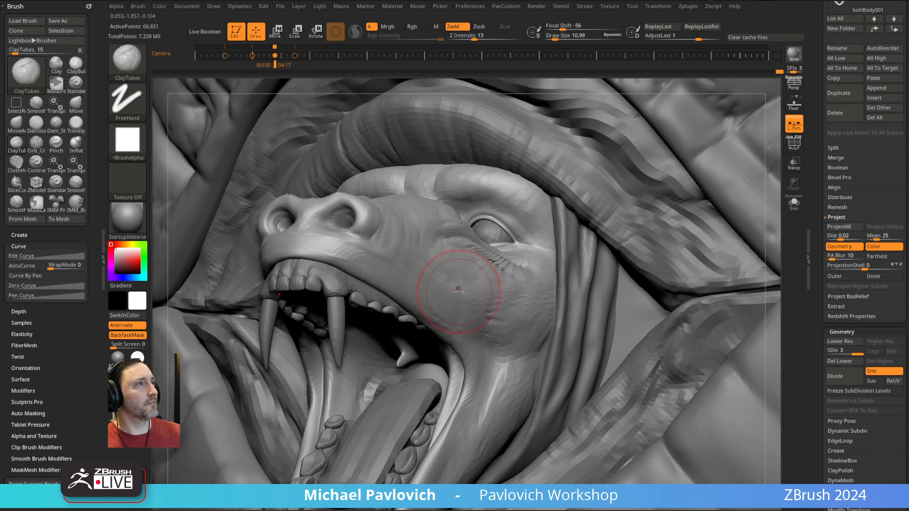
mouse_move(458, 288)
left_mouse_down()
mouse_move(480, 313)
mouse_move(480, 303)
left_mouse_up()
- Refine the cheek and mouth surround with ClayTubes at a draw size of about 7.4
key("s")
mouse_move(495, 296)
right_mouse_down()
mouse_move(489, 319)
mouse_move(509, 260)
mouse_move(530, 265)
right_mouse_up()
key("s")
left_click(364, 315)
mouse_move(523, 146)
right_mouse_down("alt")
mouse_move(566, 168)
mouse_move(535, 175)
right_mouse_up("alt")
mouse_move(646, 198)
right_mouse_down()
mouse_move(533, 197)
mouse_move(492, 259)
mouse_move(518, 240)
mouse_move(497, 236)
mouse_move(509, 223)
mouse_move(493, 242)
mouse_move(522, 217)
right_mouse_up()
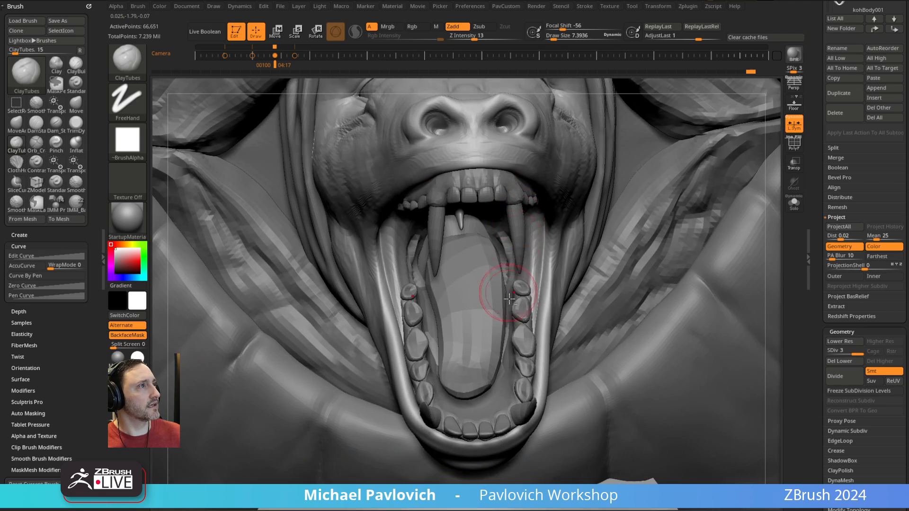
- Select the tongue, subdivide it and reshape it in the open mouth with the Move brush at a draw size of about 20.6
left_click(522, 284, "alt")
mouse_move(549, 255)
right_mouse_down()
mouse_move(421, 255)
mouse_move(438, 263)
right_mouse_up()
key("s")
key("b")
key("m")
key("v")
left_click_drag(507, 307, 492, 323)
mouse_move(492, 322)
right_mouse_down()
mouse_move(560, 258)
mouse_move(595, 276)
mouse_move(504, 314)
right_mouse_up()
left_click(504, 314, "alt")
key("ctrl+d")
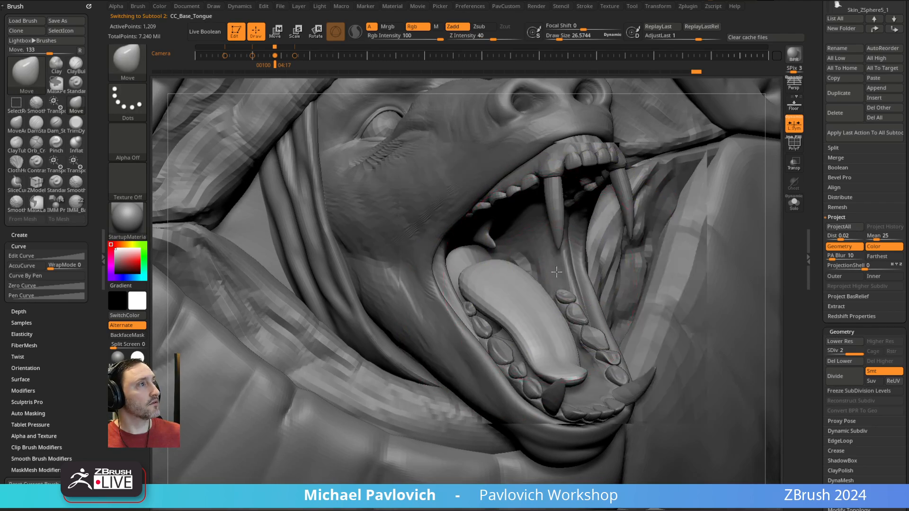
mouse_move(462, 279)
right_mouse_down()
mouse_move(492, 270)
mouse_move(416, 284)
mouse_move(488, 288)
mouse_move(441, 284)
mouse_move(454, 263)
right_mouse_up()
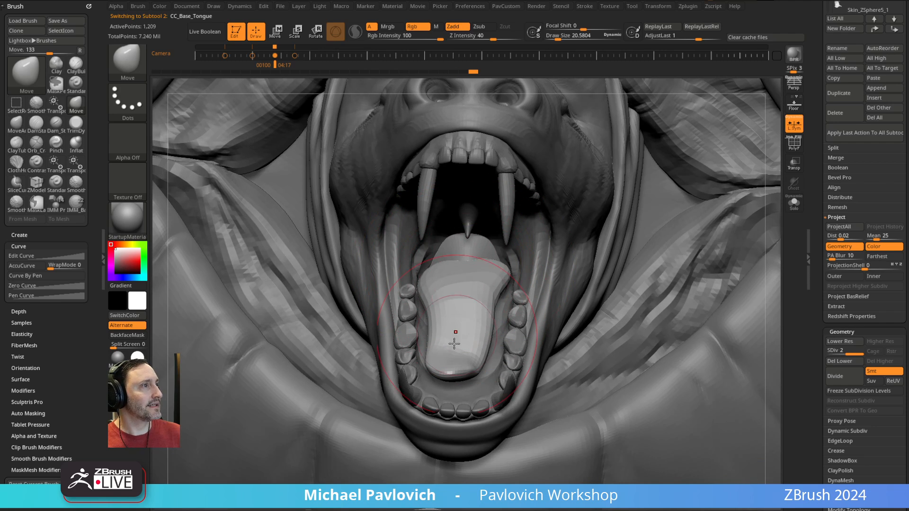
right_click_drag(453, 344, 467, 315)
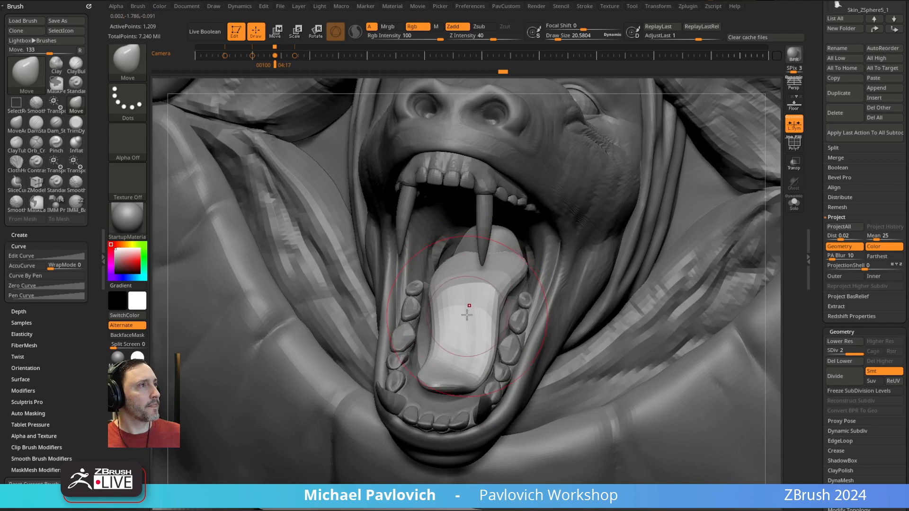
- Subdivide the tongue to level 3 and refine its upper surface with the Standard brush at a draw size of about 8.5
key("b")
key("s")
key("t")
key("ctrl+d")
right_click_drag(454, 272, 461, 281)
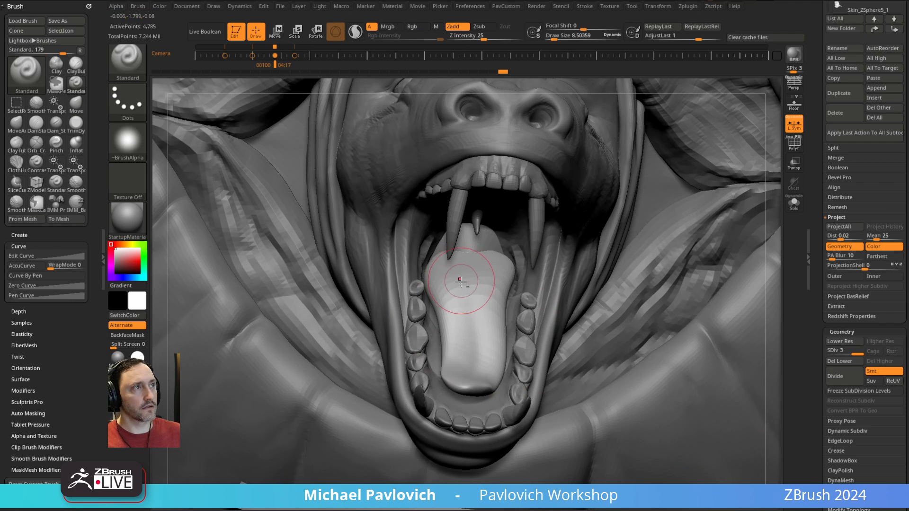
- Isolate the tongue, carve a central groove with DamStandard and subdivide it to level 4
key("b")
key("d")
key("s")
left_click(793, 202)
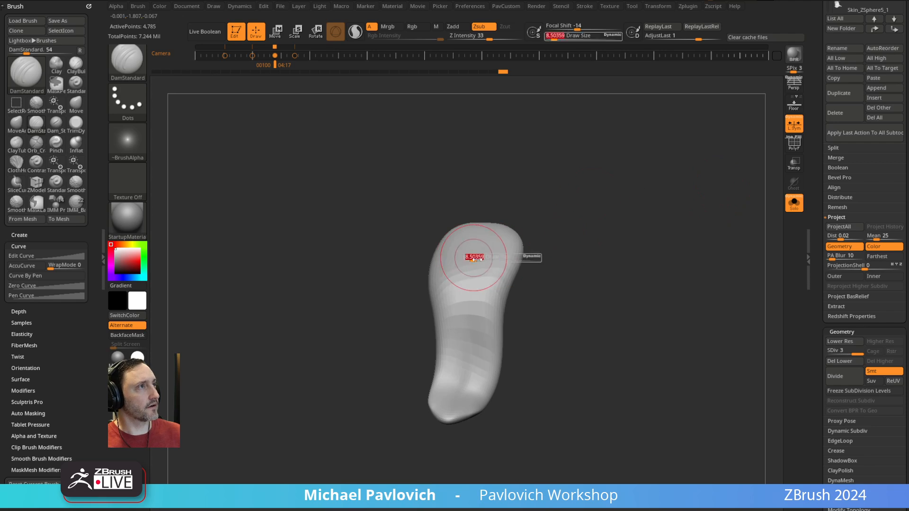
right_click_drag(558, 206, 529, 233)
key("ctrl+d")
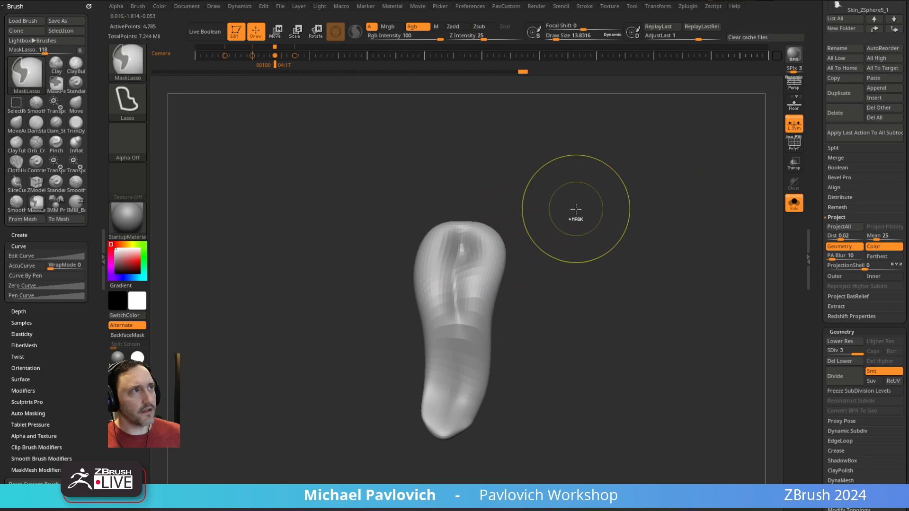
right_click_drag(576, 208, 471, 246)
key("s")
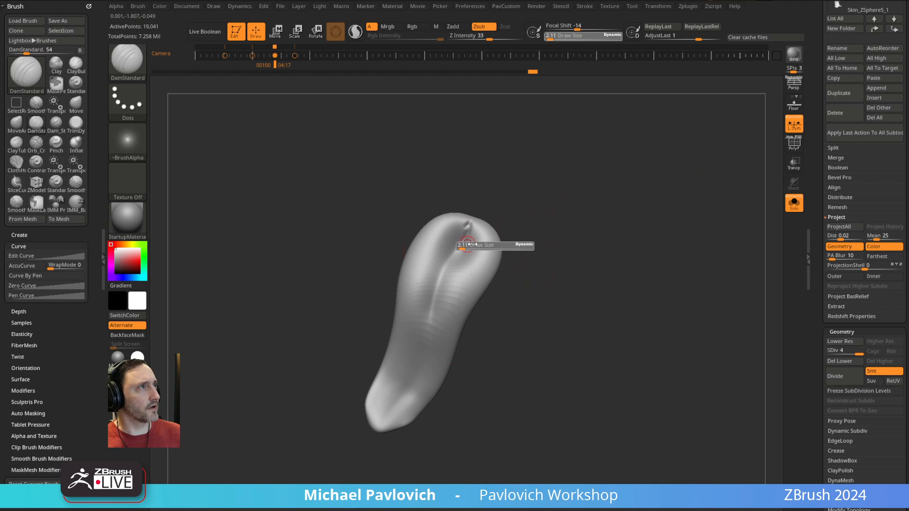
mouse_move(464, 246)
left_mouse_down()
mouse_move(472, 246)
mouse_move(450, 270)
mouse_move(469, 225)
left_mouse_up()
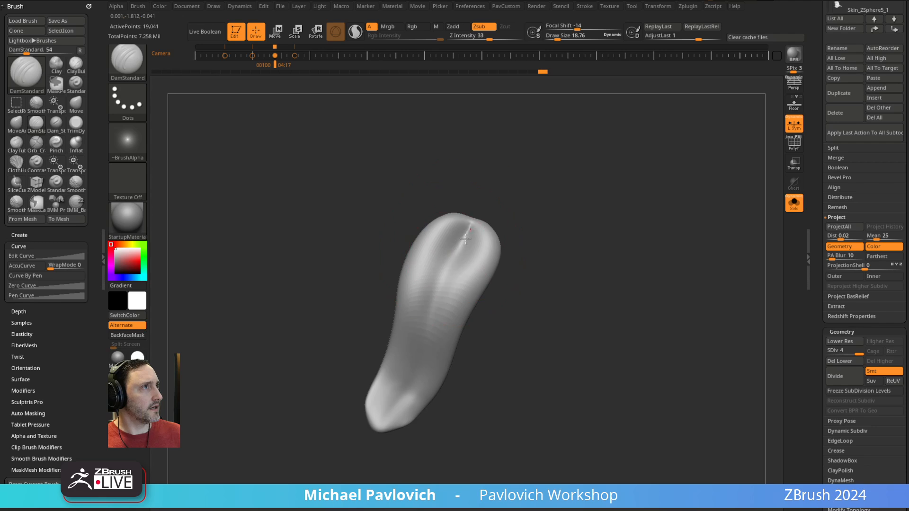
mouse_move(531, 237)
right_mouse_down()
mouse_move(550, 221)
mouse_move(495, 211)
right_mouse_up()
key("ctrl+z")
- Crease the tongue's central groove with Dam_Standard_02 at draw sizes of about 35.8 and 26.6
key("3")
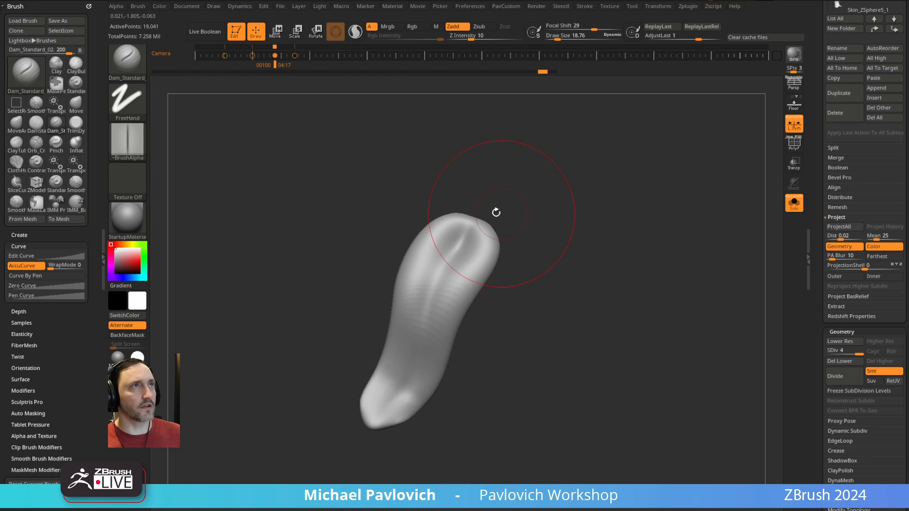
key("bracketright")
key("bracketright")
left_click_drag(447, 264, 414, 364)
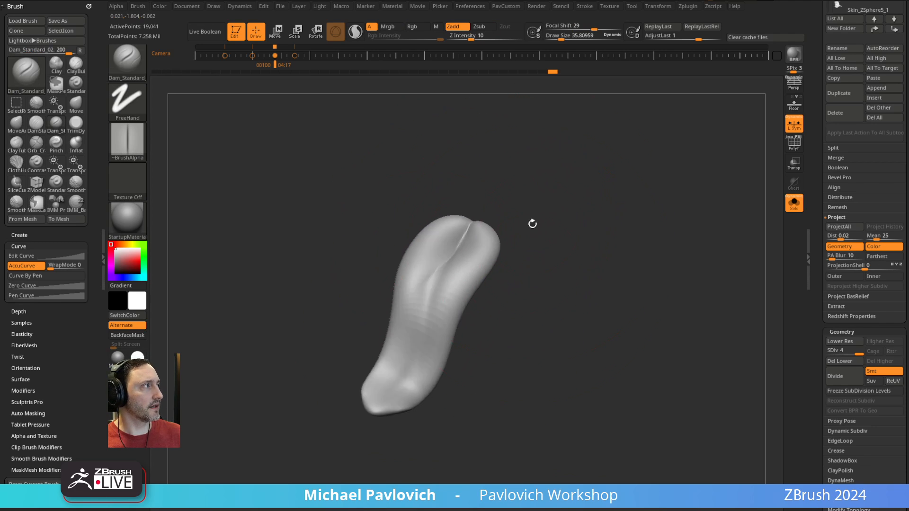
right_click_drag(531, 222, 532, 242)
left_click_drag(536, 243, 499, 274)
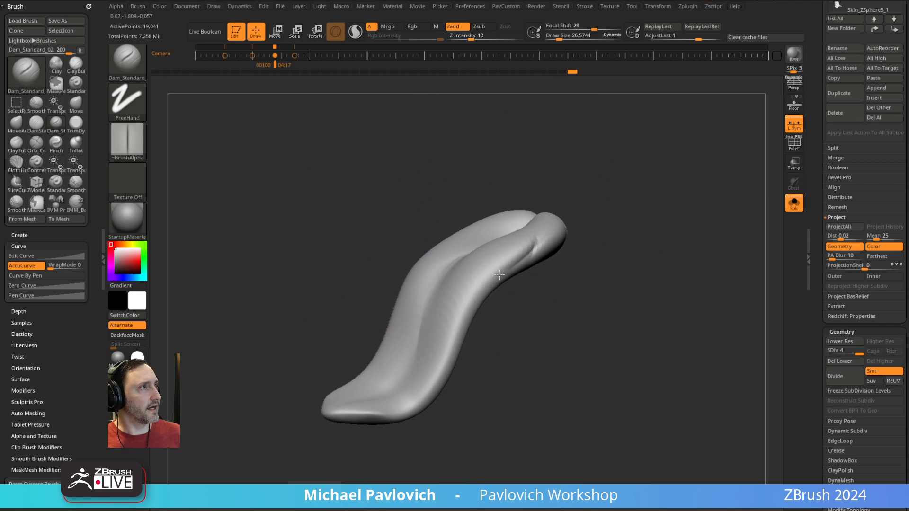
- Work along the tongue's side in profile with Dam_Standard_02 at a draw size of about 20.6
mouse_move(499, 274)
right_mouse_down()
mouse_move(540, 258)
mouse_move(561, 268)
right_mouse_up()
key("s")
left_click_drag(584, 264, 581, 264)
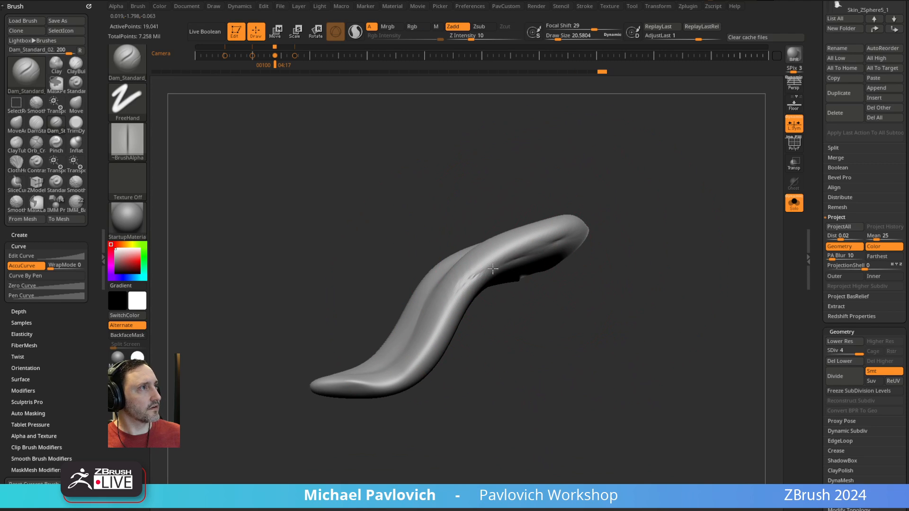
right_click_drag(493, 314, 517, 285)
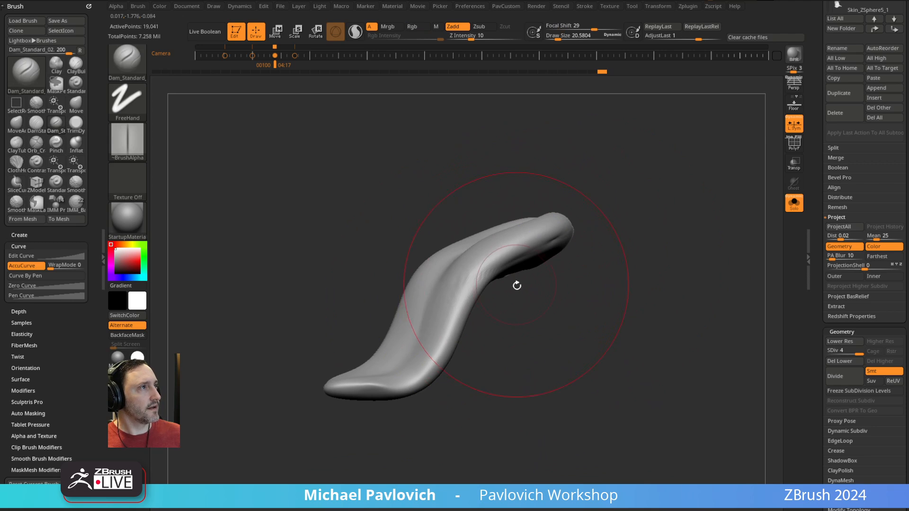
- Check the tongue's wireframe, then carve folds along its side with Dam_Standard_02 at a draw size of about 13.8
left_click(793, 144)
right_click_drag(709, 208, 666, 229)
right_click_drag(573, 273, 509, 328)
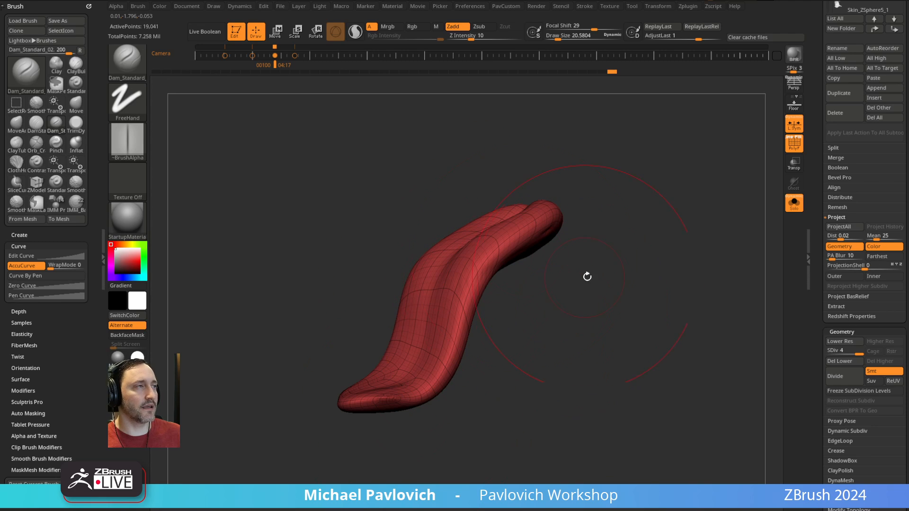
right_click_drag(587, 276, 592, 286)
mouse_move(588, 206)
right_mouse_down()
mouse_move(634, 211)
mouse_move(588, 213)
right_mouse_up()
key("bracketleft")
key("bracketleft")
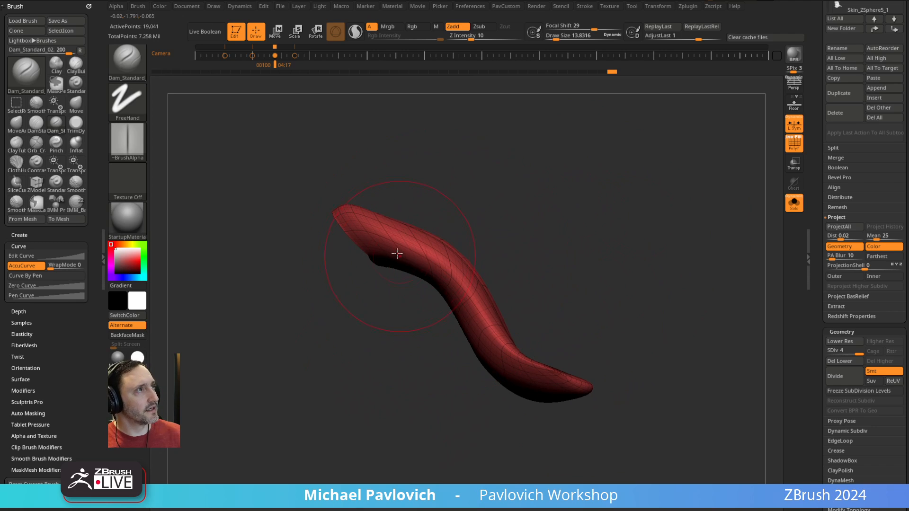
key("shift+f")
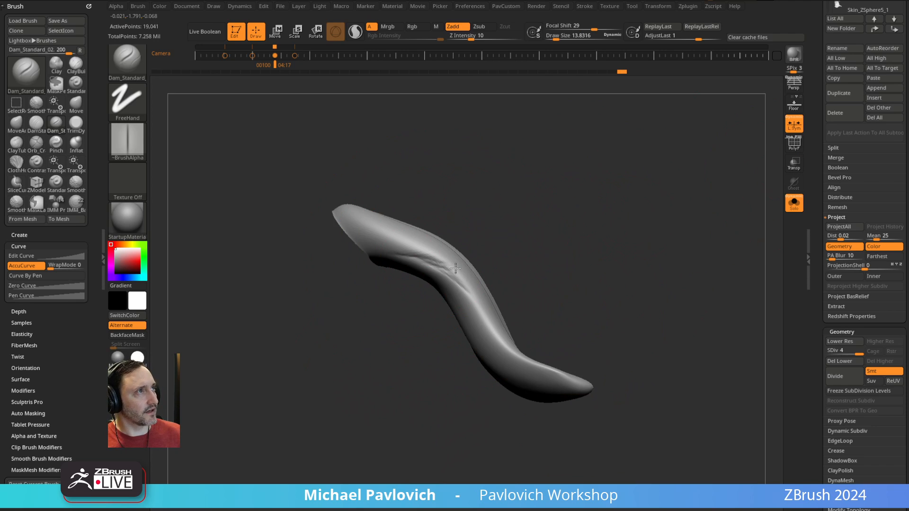
right_click_drag(473, 255, 507, 230)
mouse_move(451, 296)
right_mouse_down()
mouse_move(537, 215)
mouse_move(513, 201)
right_mouse_up()
- Switch to ClayTubes and build up the side and rear lobes of the tongue at draw sizes of about 4.6 and 5.4
key("b")
key("c")
key("t")
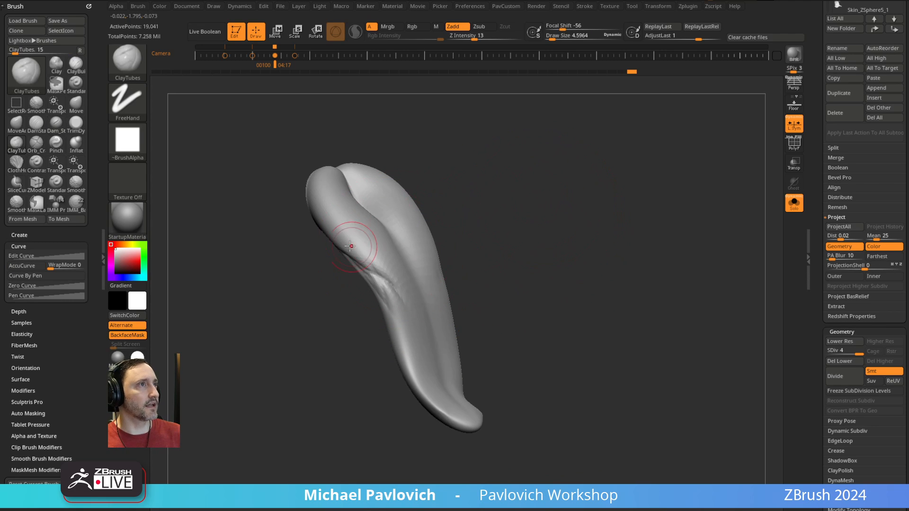
mouse_move(442, 225)
right_mouse_down()
mouse_move(412, 265)
mouse_move(576, 204)
mouse_move(436, 245)
mouse_move(562, 215)
right_mouse_up()
key("s")
mouse_move(484, 268)
left_mouse_down()
mouse_move(493, 269)
mouse_move(473, 269)
left_mouse_up()
key("ctrl+z")
key("s")
key("s")
key("s")
mouse_move(509, 251)
right_mouse_down()
mouse_move(553, 178)
mouse_move(606, 210)
right_mouse_up()
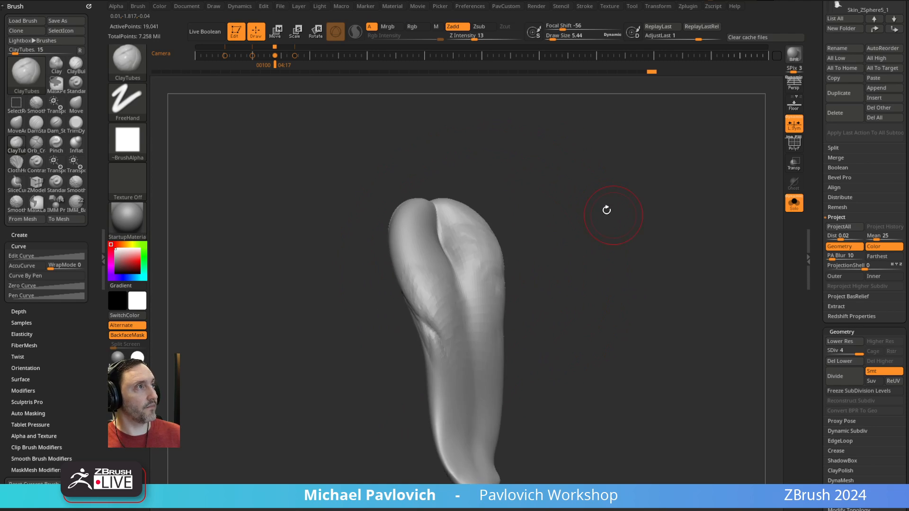
- Add uneven ridges and grooves along the tongue's upper surface with ClayTubes at a draw size of 5.44
mouse_move(546, 235)
right_mouse_down("alt")
mouse_move(556, 182)
mouse_move(549, 208)
right_mouse_up("alt")
left_click_drag(408, 185, 437, 240)
mouse_move(572, 223)
right_mouse_down()
mouse_move(466, 212)
mouse_move(600, 188)
mouse_move(586, 209)
mouse_move(558, 217)
mouse_move(606, 216)
mouse_move(527, 270)
right_mouse_up()
mouse_move(438, 275)
left_mouse_down()
mouse_move(447, 251)
mouse_move(450, 286)
left_mouse_up()
right_click_drag(566, 214, 482, 245, "ctrl")
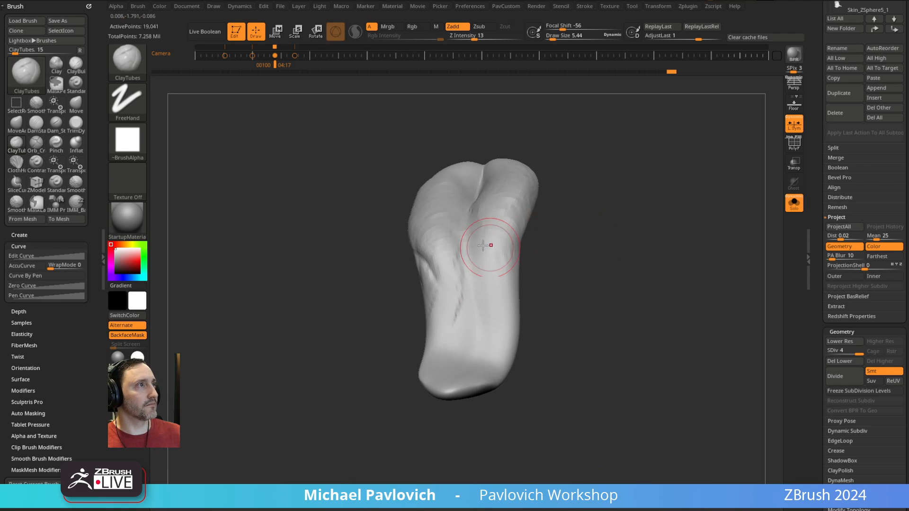
left_click_drag(486, 269, 496, 310)
mouse_move(454, 290)
left_mouse_down()
mouse_move(466, 316)
mouse_move(441, 338)
left_mouse_up()
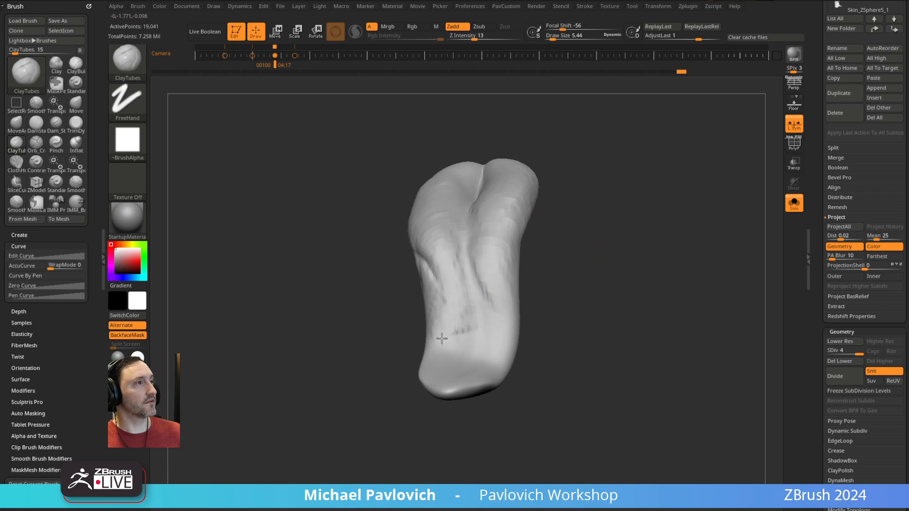
- Turn off local symmetry and show the tongue together with the rest of the model
left_click(794, 124)
left_click(793, 203)
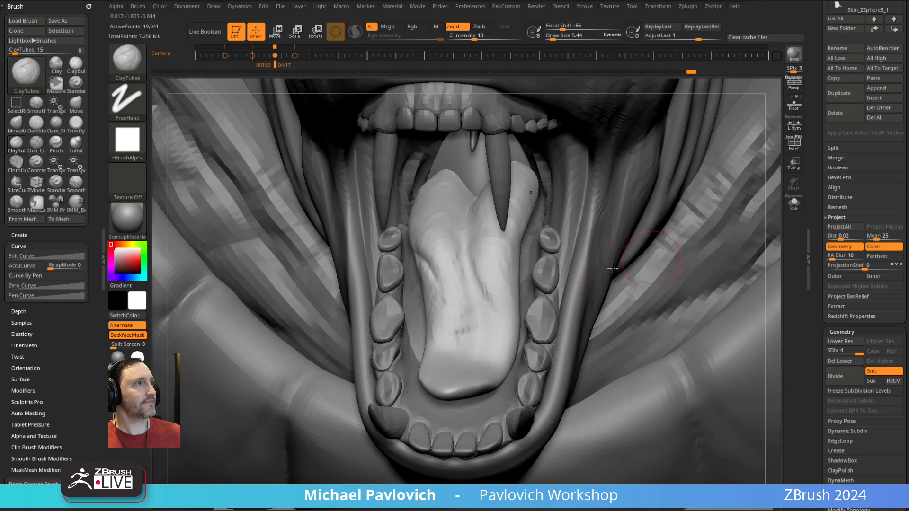
mouse_move(605, 235)
right_mouse_down("ctrl")
mouse_move(510, 218)
mouse_move(525, 199)
mouse_move(568, 189)
mouse_move(525, 175)
mouse_move(522, 164)
mouse_move(526, 236)
mouse_move(488, 173)
mouse_move(522, 235)
mouse_move(517, 222)
right_mouse_up("ctrl")
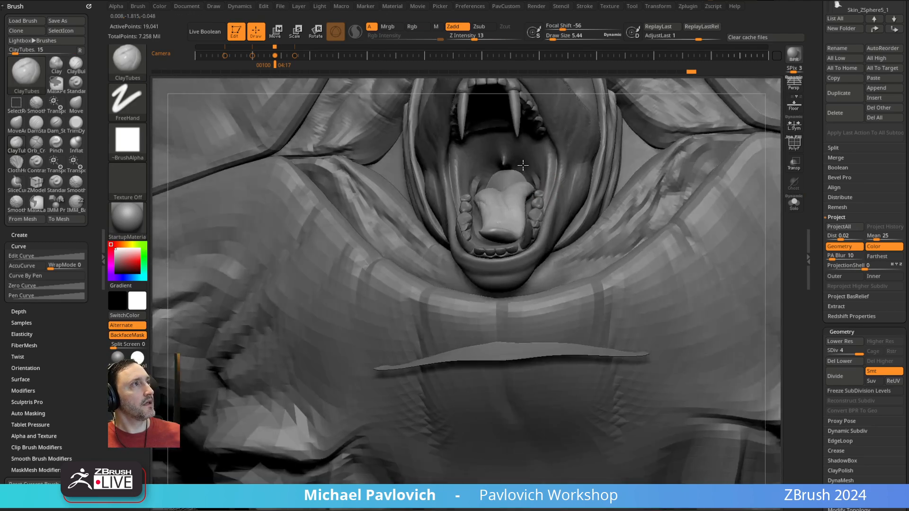
- Select the CC_Base_Body head mesh and shape the uvula at the back of the mouth with the Inflat and Move brushes
left_click(526, 235, "alt")
key("b")
key("i")
key("n")
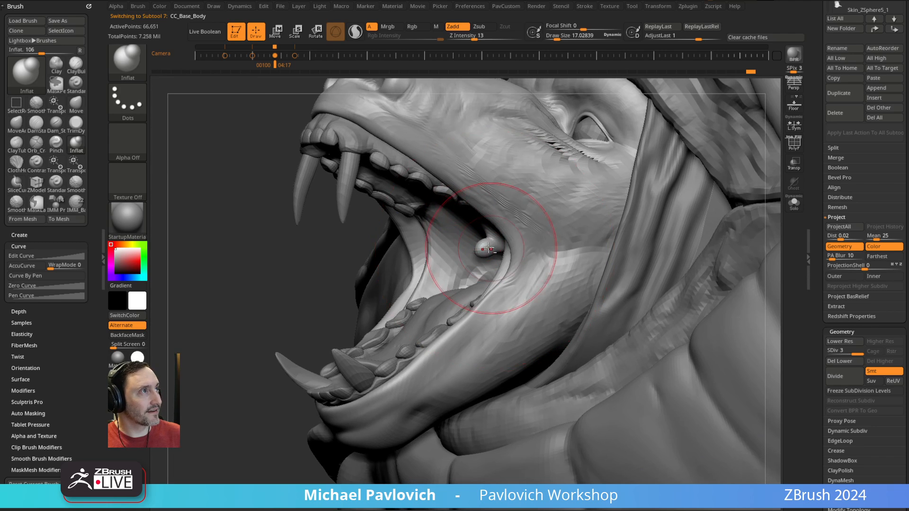
key("b")
key("m")
key("v")
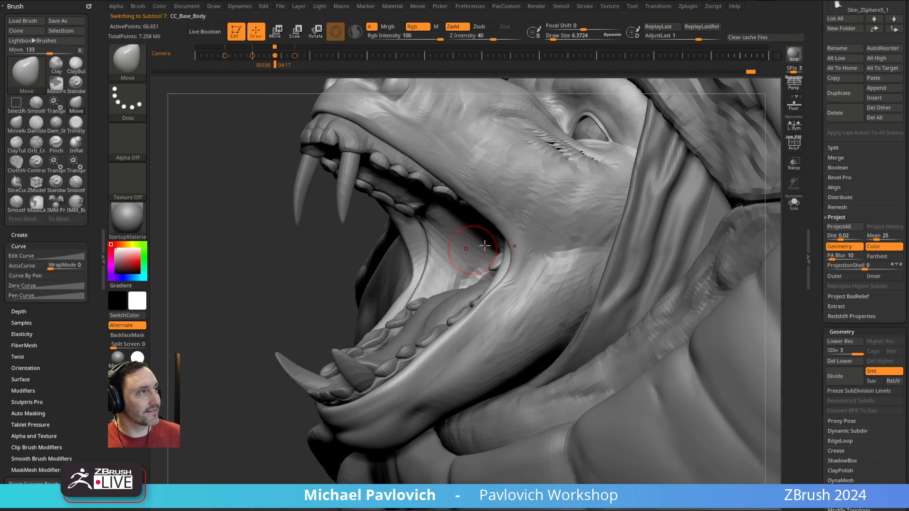
mouse_move(484, 245)
right_mouse_down()
mouse_move(531, 204)
mouse_move(506, 229)
mouse_move(495, 198)
mouse_move(501, 208)
mouse_move(477, 243)
mouse_move(489, 263)
right_mouse_up()
key("b")
key("i")
key("n")
key("b")
key("m")
key("v")
- Select PM3D_Sphere3D_1 and push its surface out of the throat with the Move brush at a draw size of about 13.8
left_click(479, 241, "alt")
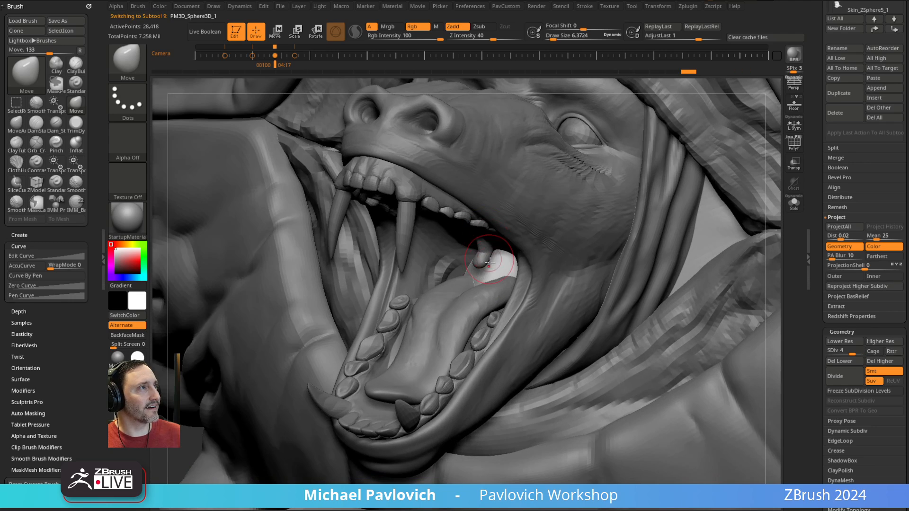
key("s")
left_click_drag(490, 263, 493, 272)
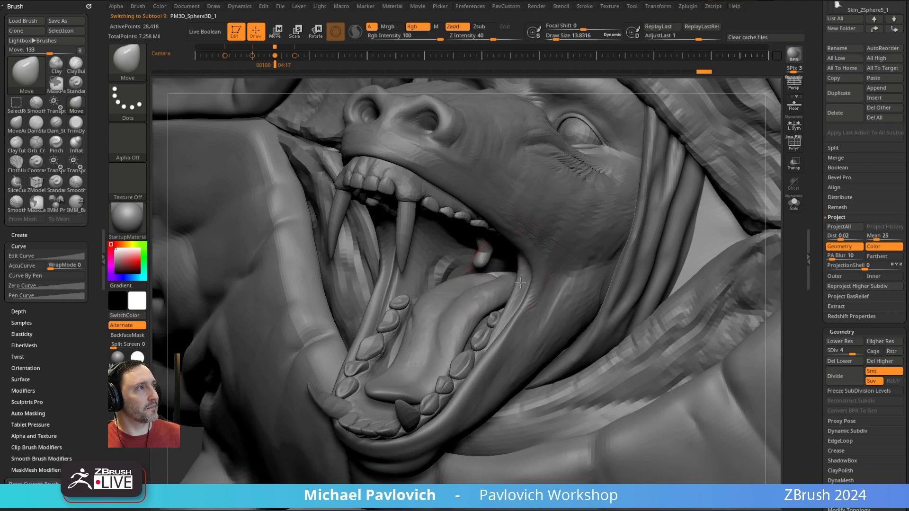
right_click_drag(520, 283, 471, 284)
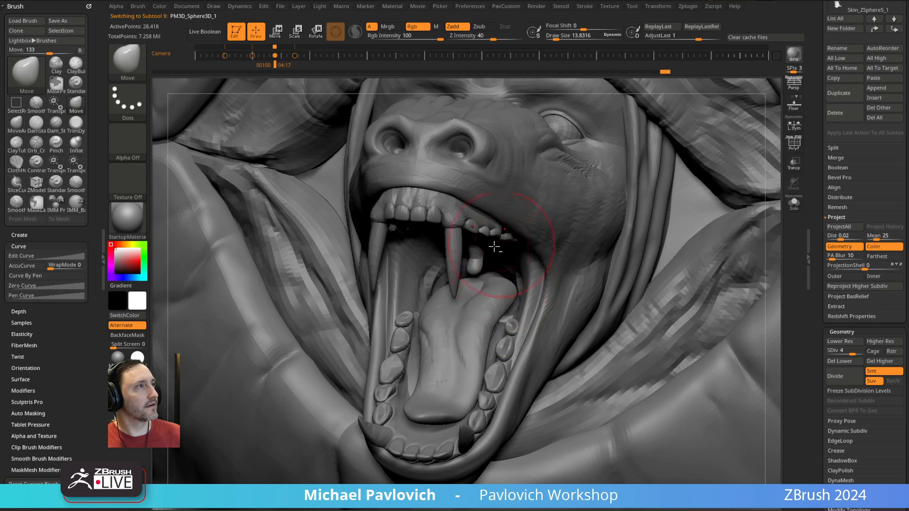
right_click_drag(495, 246, 591, 251, "ctrl")
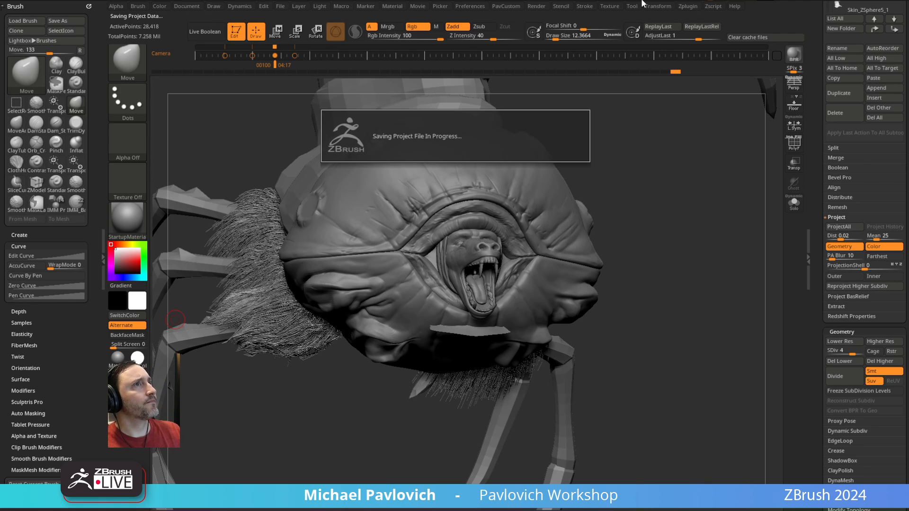
- Leave edit mode, clear the canvas and place an editable Cylinder3D primitive on it
left_click(237, 31)
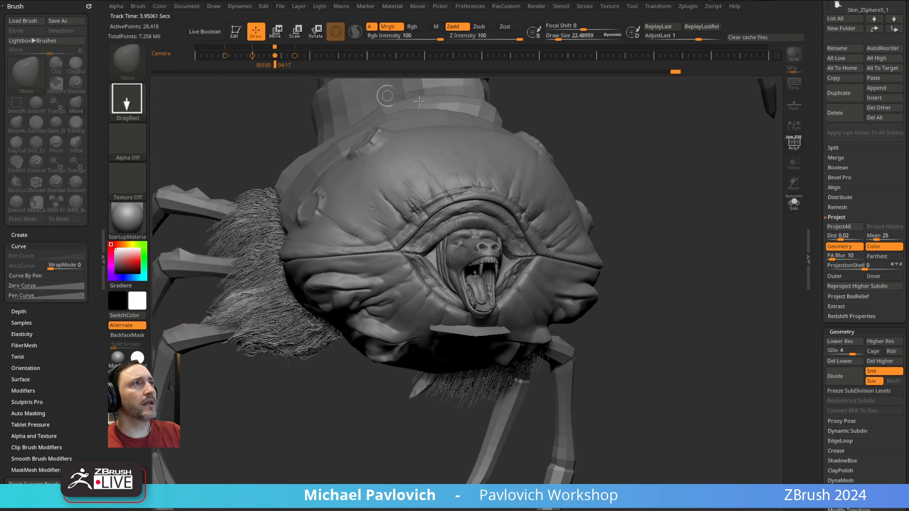
key("ctrl+n")
left_click_drag(824, 147, 845, 181)
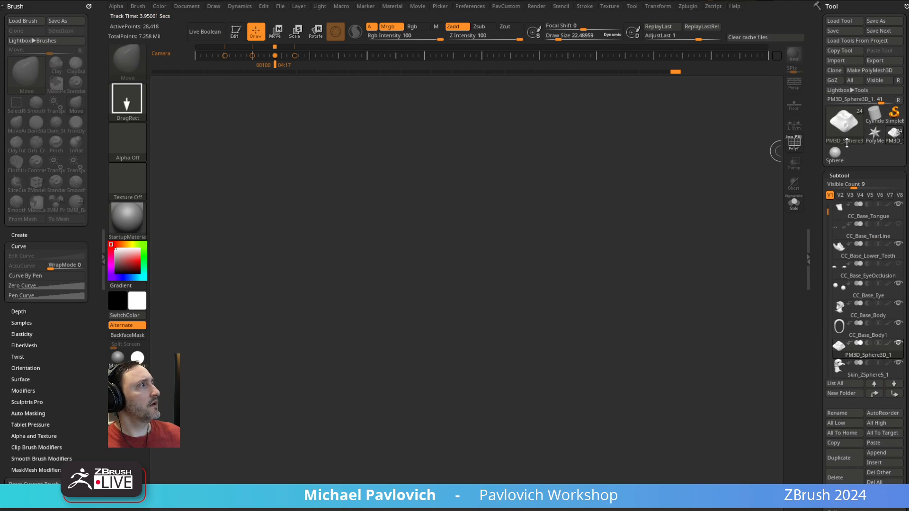
left_click(874, 115)
left_click_drag(427, 278, 409, 264)
left_click(236, 32)
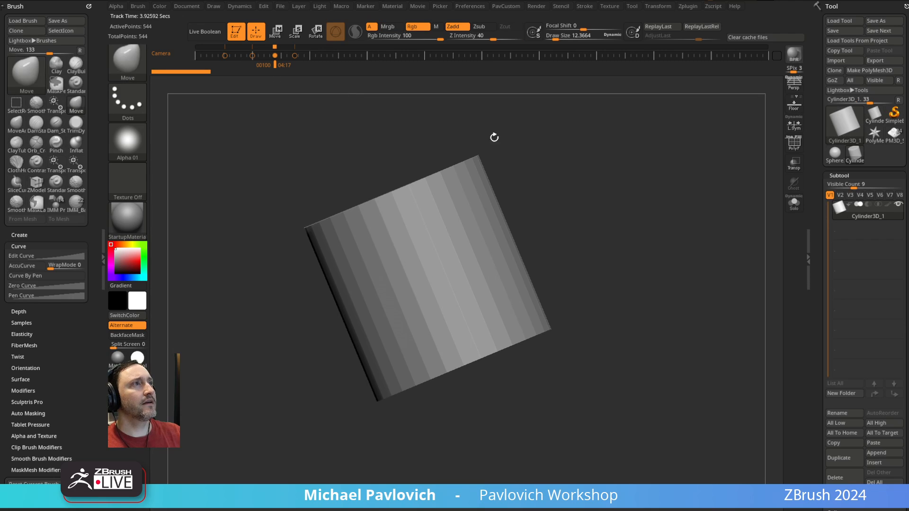
- Display the cylinder with wireframe and transparency on and perspective off
left_click_drag(493, 135, 765, 123)
left_click(799, 84)
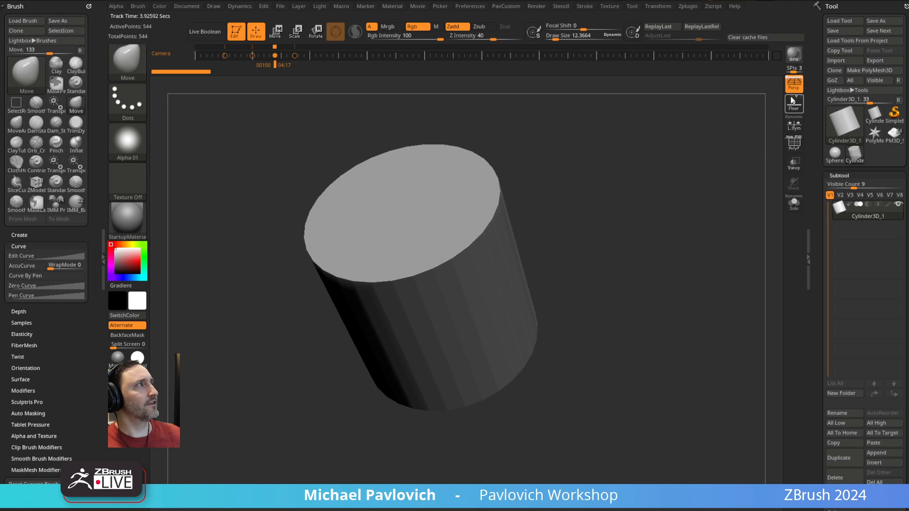
left_click(793, 87)
left_click(791, 159)
key("shift+f")
left_click_drag(721, 184, 771, 165)
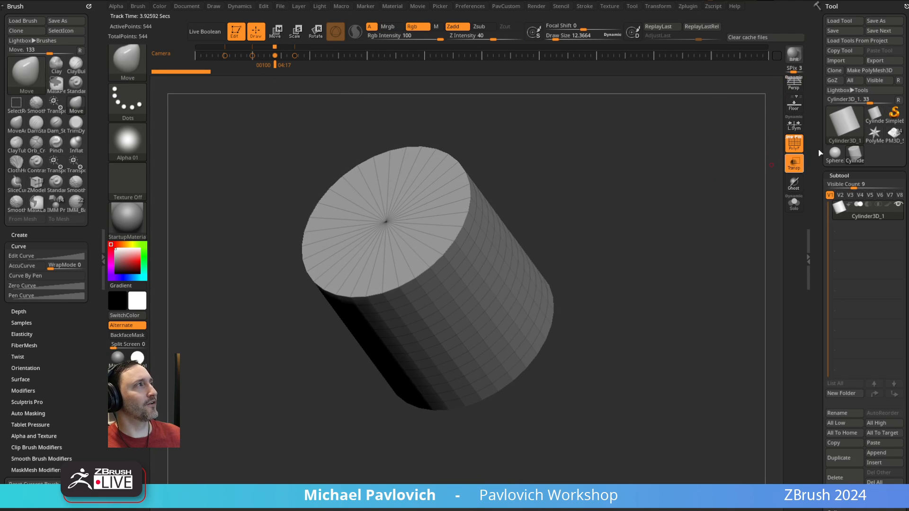
- Convert the cylinder to a PolyMesh3D and orbit to view its end cap
left_click(860, 71)
left_click_drag(689, 179, 505, 243)
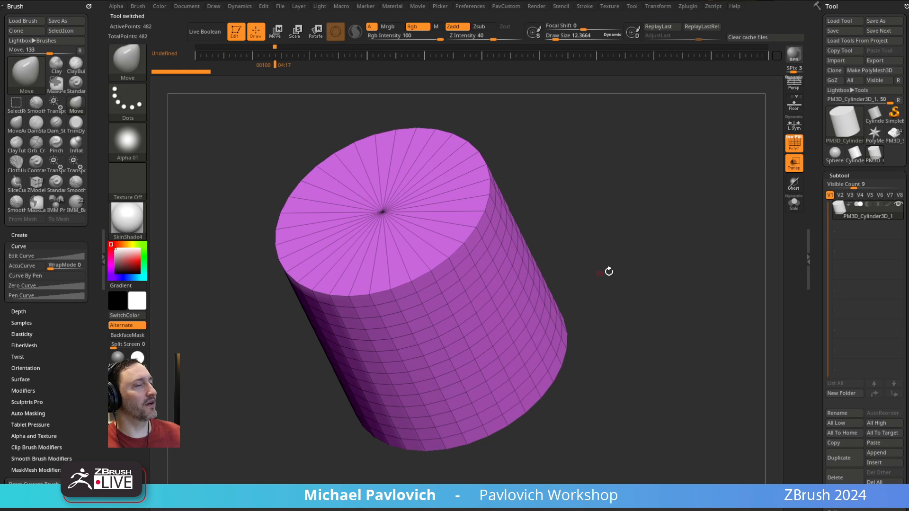
left_click_drag(631, 223, 630, 213)
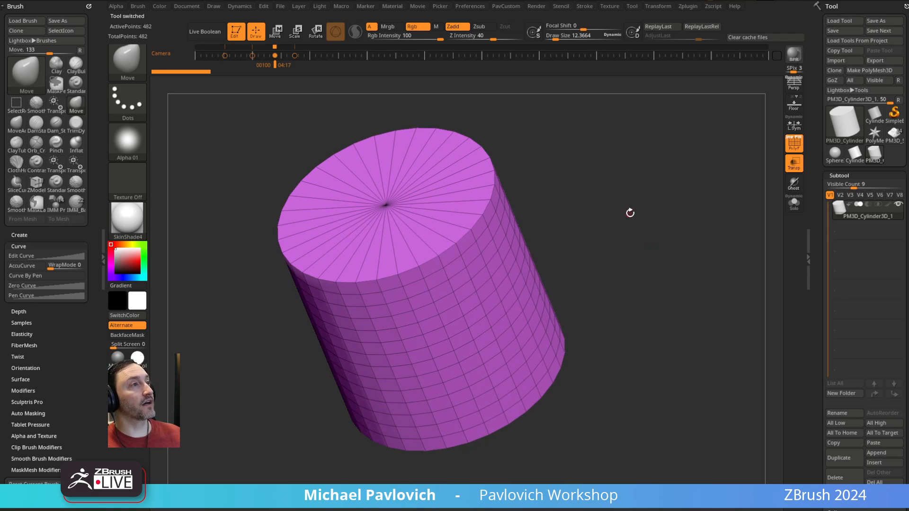
- Assign the cylinder's cap and side separate polygroups by normals and switch to the ZModeler brush
key("f")
key("2")
left_click(658, 324)
key("b")
key("z")
key("m")
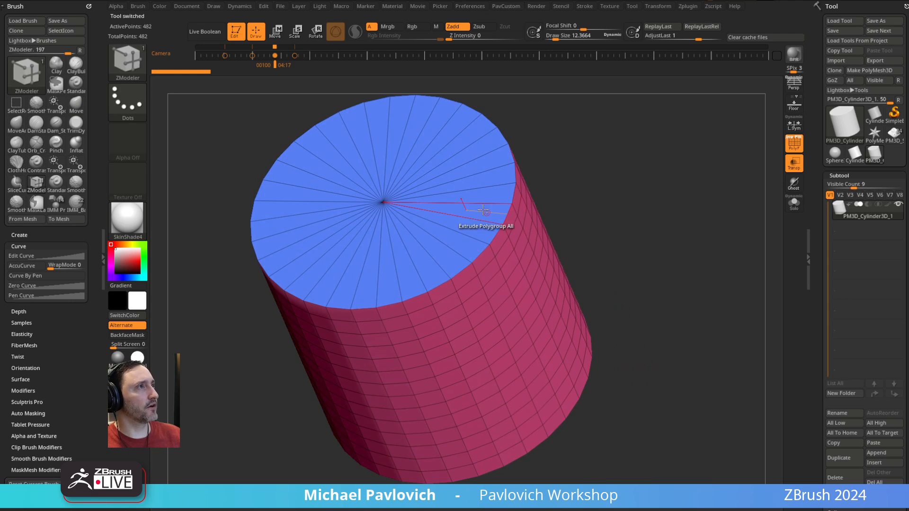
- Set the ZModeler polygon action to Inset with Polygroup All and the Legacy modifier, and inset the cylinder's end cap
key("space")
key("b")
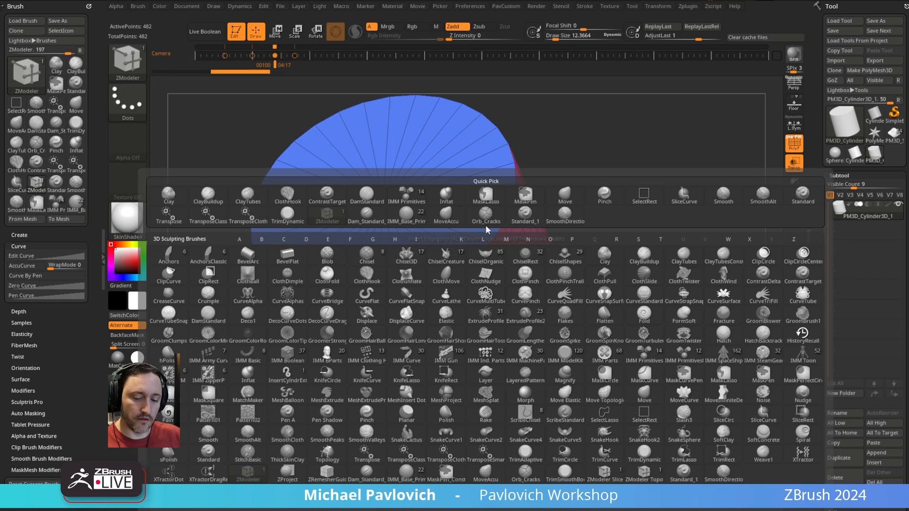
key("Escape")
key("space")
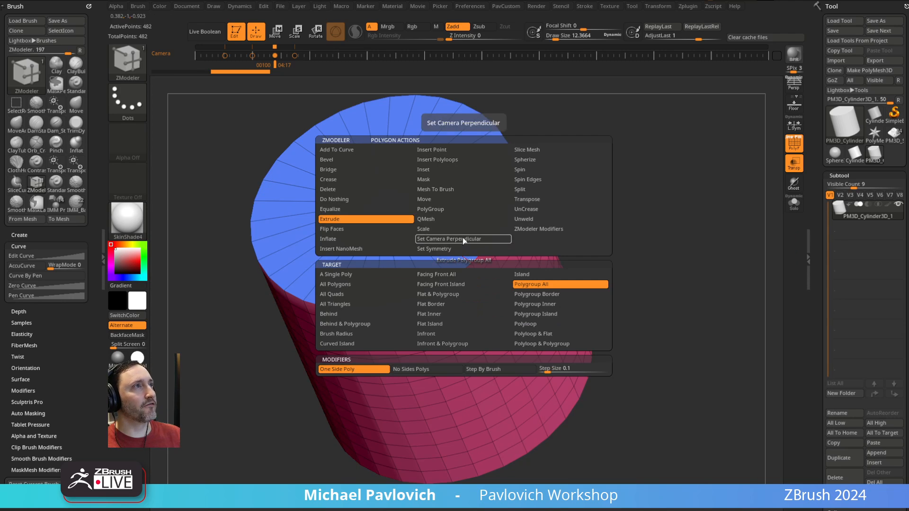
left_click(430, 170)
left_click(559, 284)
left_click(560, 389)
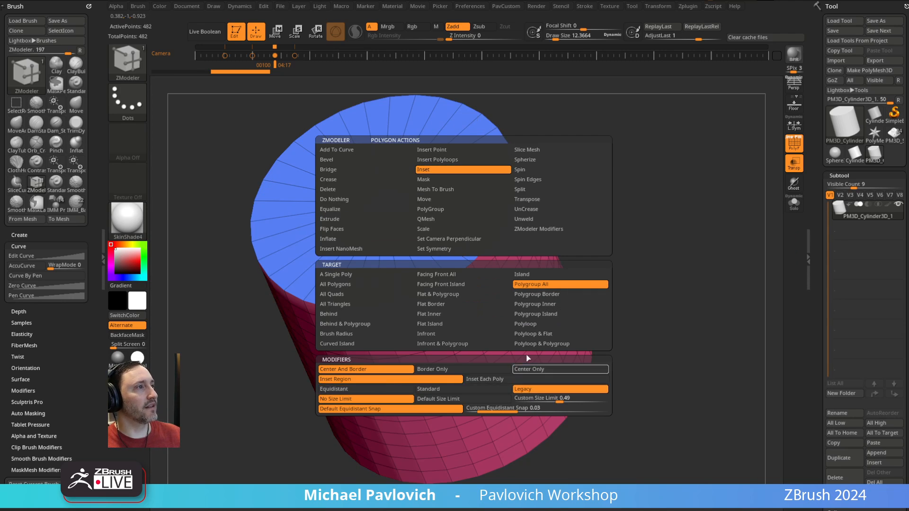
left_click_drag(473, 252, 438, 230)
- Raise the inner disc of the end cap outward with QMesh Polygroup All
key("space")
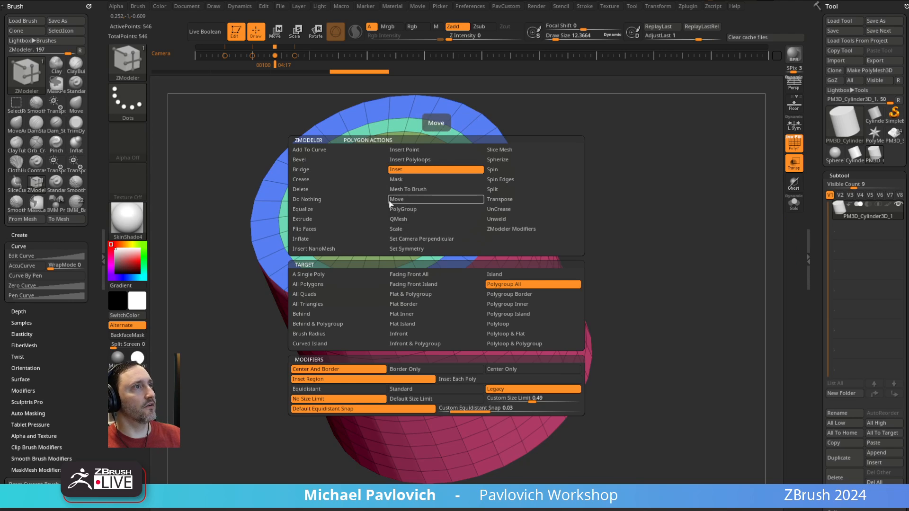
left_click(411, 240)
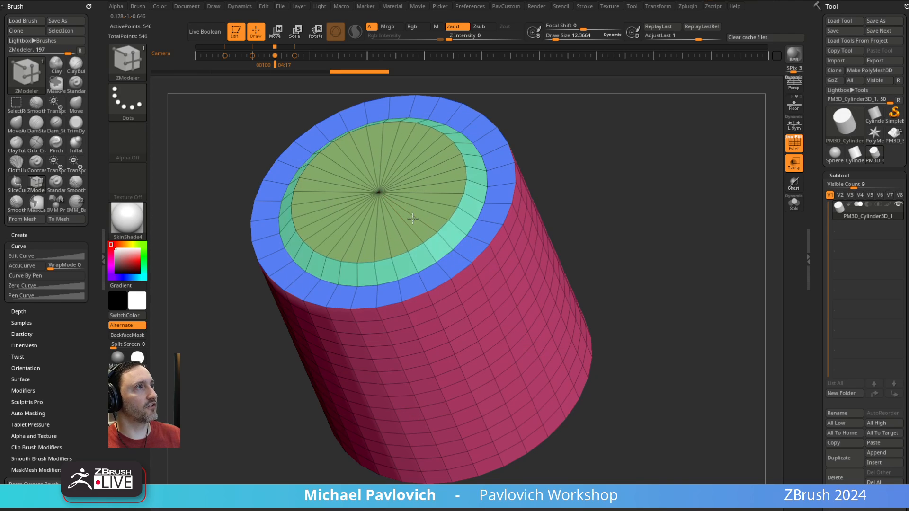
left_click_drag(413, 219, 408, 206)
- Inset the raised inner disc with Inset Polygroup All to form a ring around a smaller centre
left_click_drag(528, 126, 601, 159, "alt")
key("space")
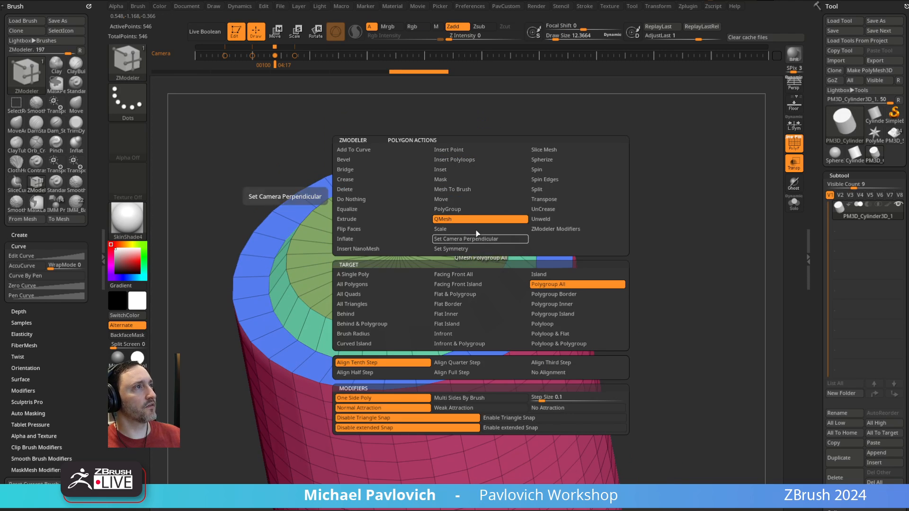
left_click(454, 170)
left_click_drag(479, 255, 462, 242)
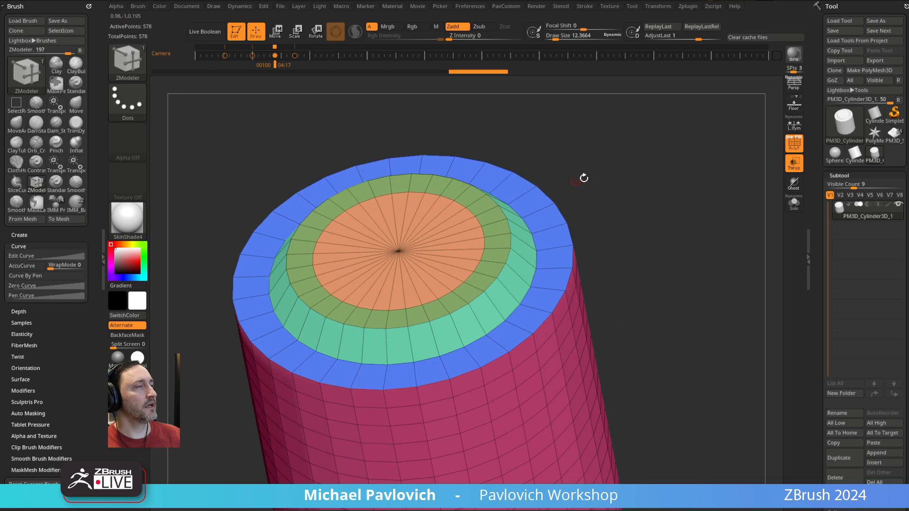
- Hide the orange centre polygroup of the end cap and delete the hidden geometry, leaving a hole inside the green ring
left_click_drag(583, 178, 553, 184)
right_click_drag(492, 216, 430, 250)
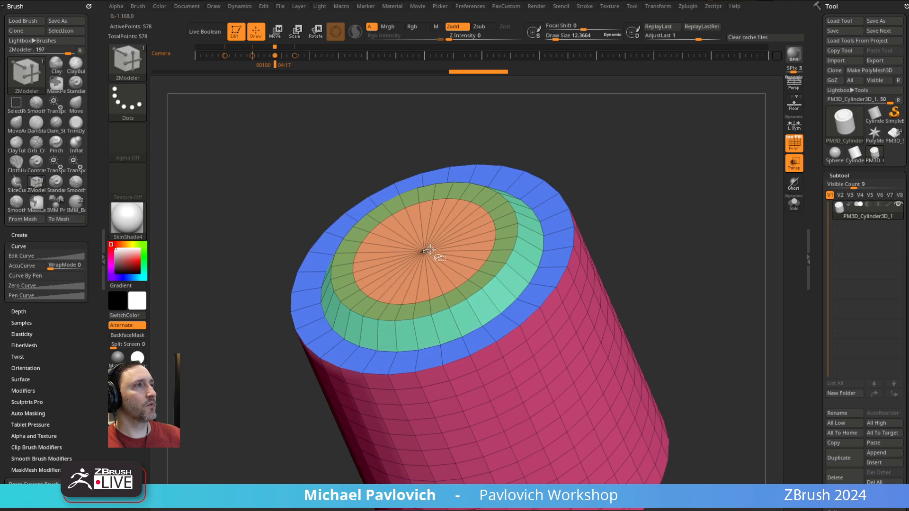
left_click(424, 251, "ctrl+shift")
left_click(691, 191, "ctrl+shift")
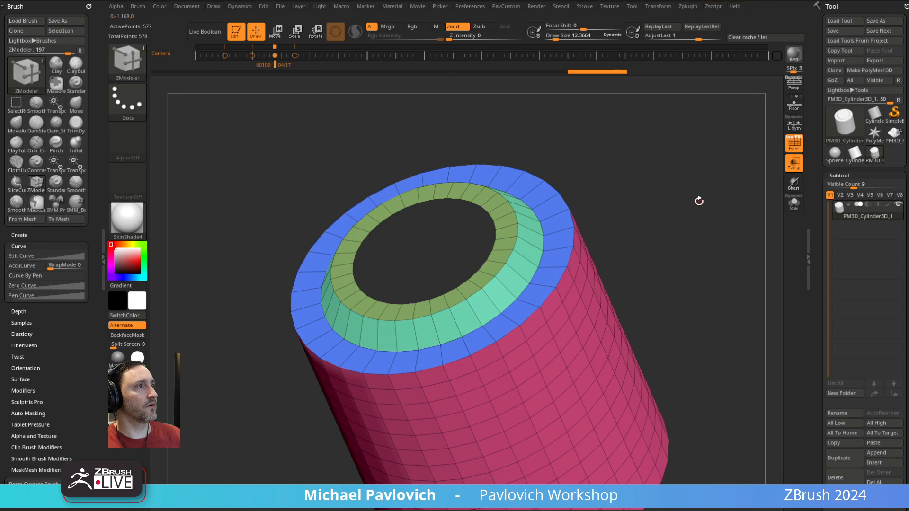
left_click(666, 188, "ctrl+shift")
left_click(438, 249, "ctrl+shift")
left_click_drag(700, 239, 680, 217, "ctrl+shift")
key("2")
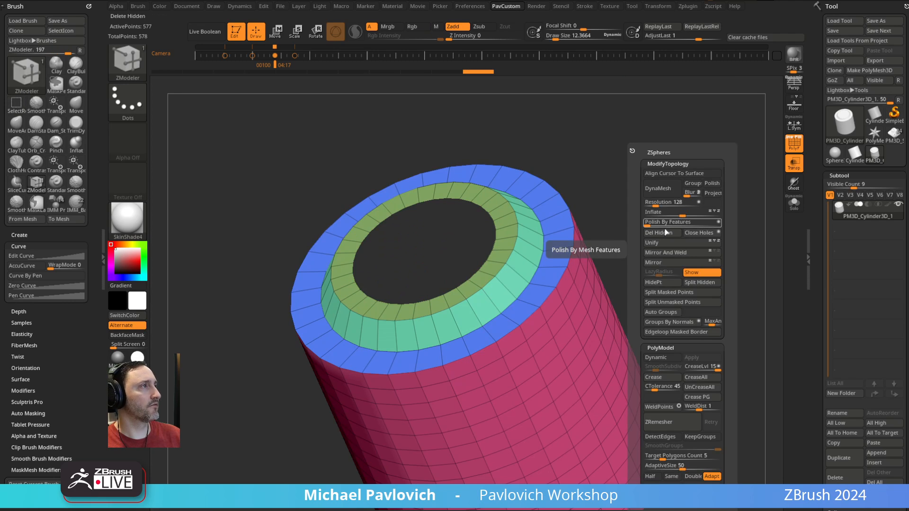
left_click(662, 232)
- Set the ZModeler edge action to Close with Convex Hole and close the green ring's hole with a rounded dome
key("space")
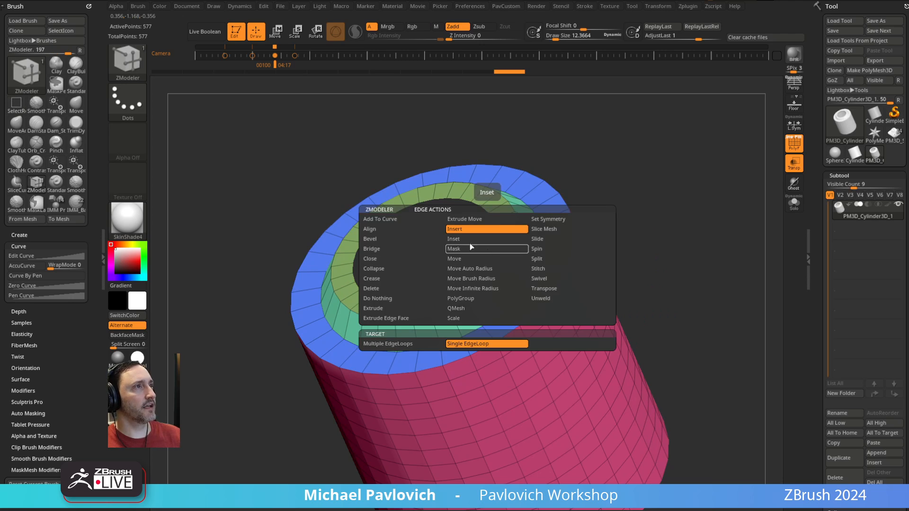
left_click(379, 259)
left_click(462, 343)
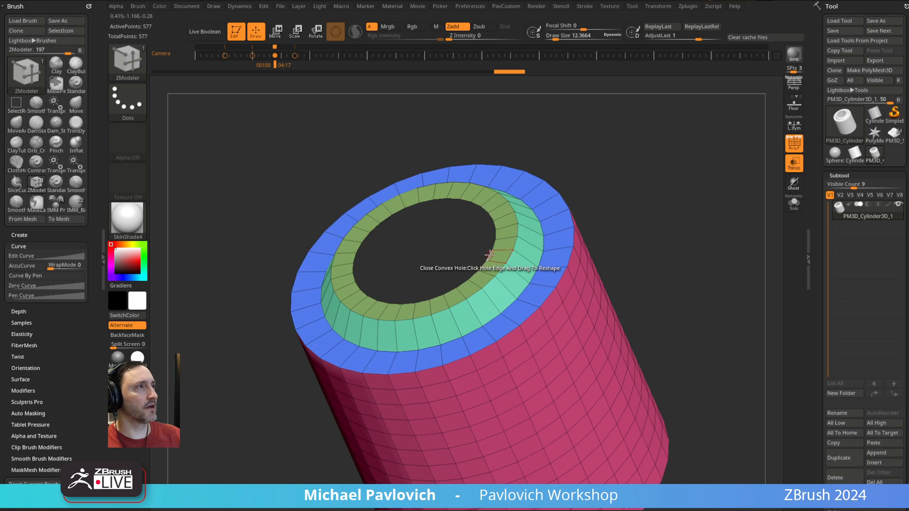
left_click_drag(490, 255, 563, 230)
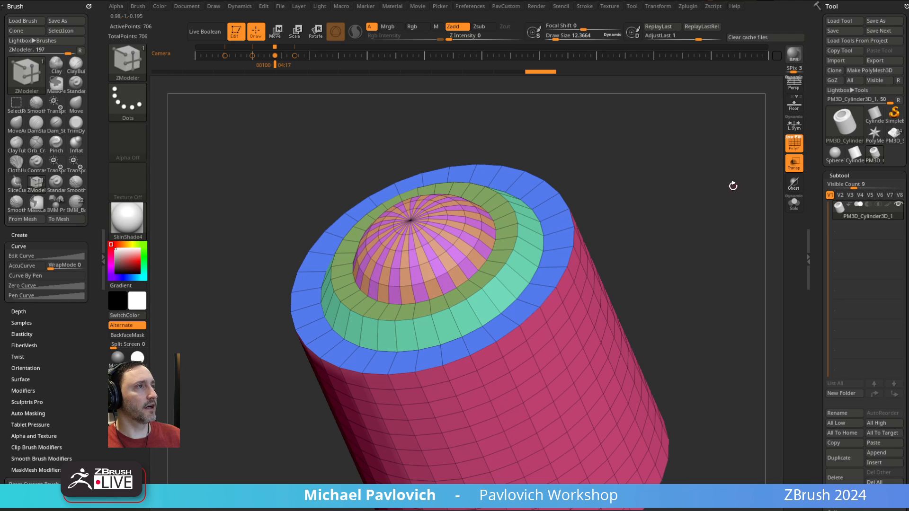
- Hide the flat cap at the cylinder's opposite end and delete the hidden geometry
left_click_drag(696, 193, 655, 182)
left_click(578, 280, "ctrl+shift")
left_click_drag(672, 220, 714, 254, "ctrl+shift")
key("2")
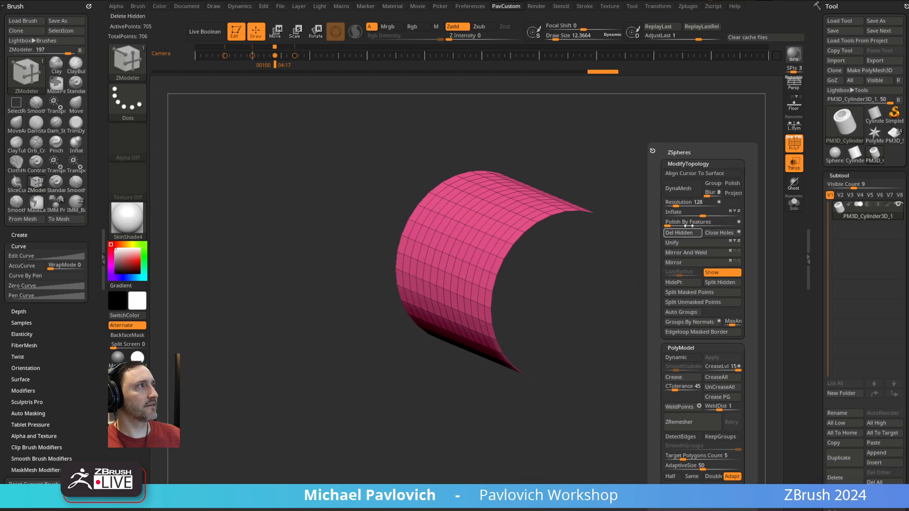
left_click(681, 232)
- Close the open far end with a Close Convex Hole dome and check both ends of the cylinder
left_click_drag(669, 168, 632, 179)
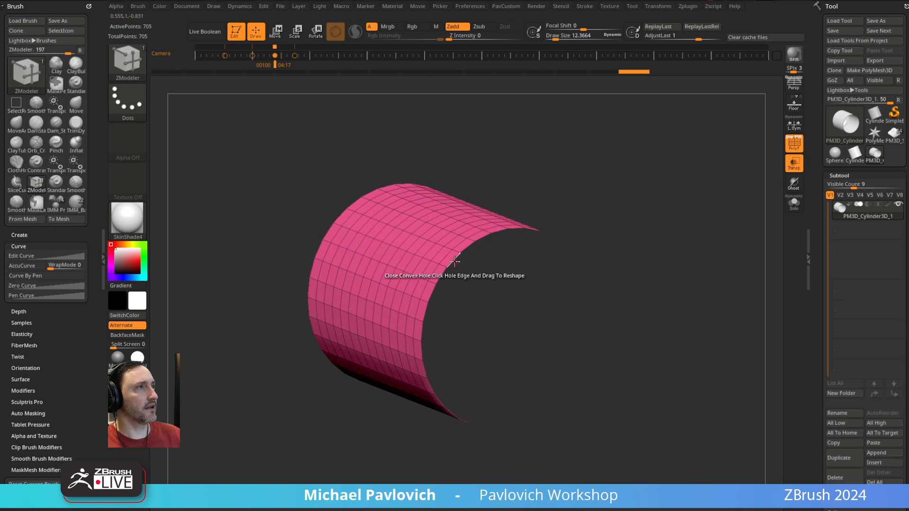
left_click_drag(454, 261, 724, 228)
left_click_drag(454, 158, 514, 175, "alt")
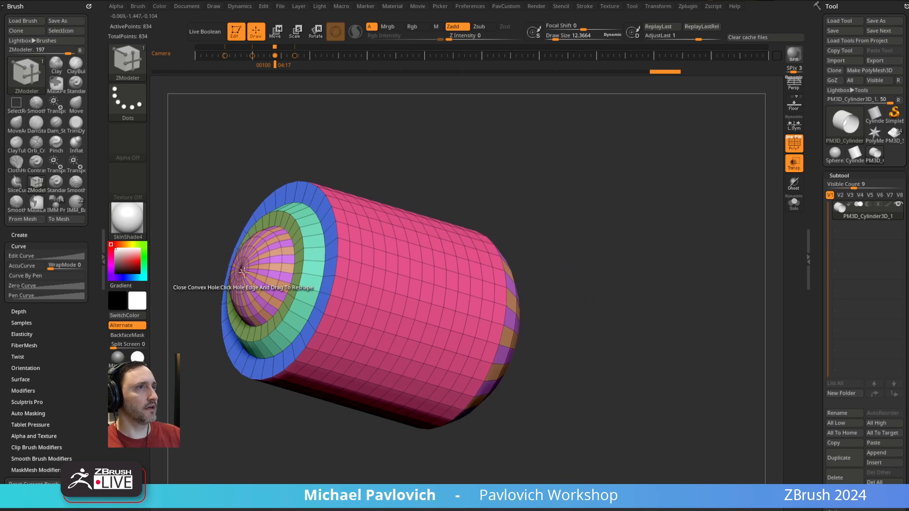
left_click_drag(677, 240, 626, 206)
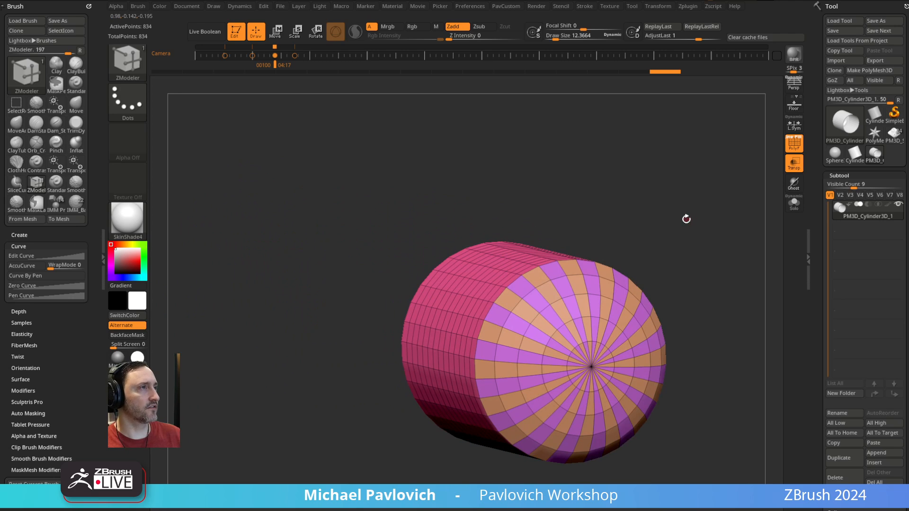
left_click_drag(686, 218, 565, 173)
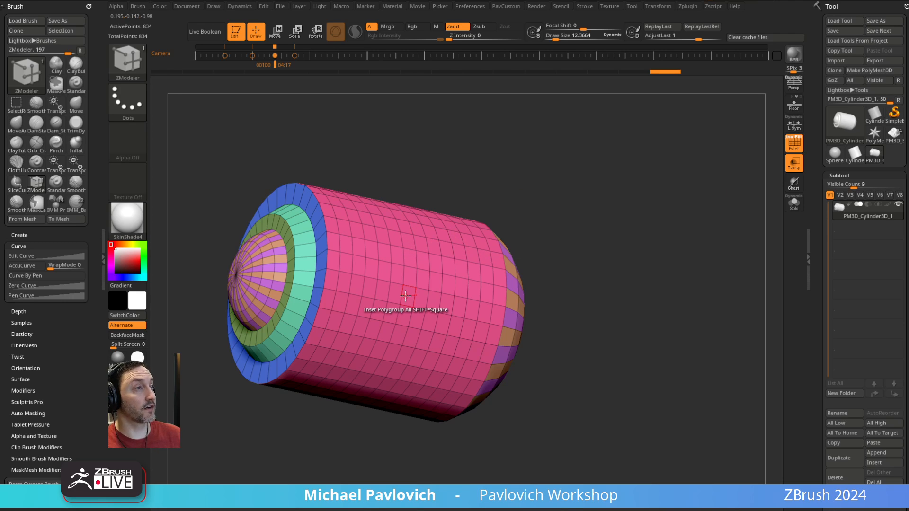
left_click_drag(550, 186, 575, 157)
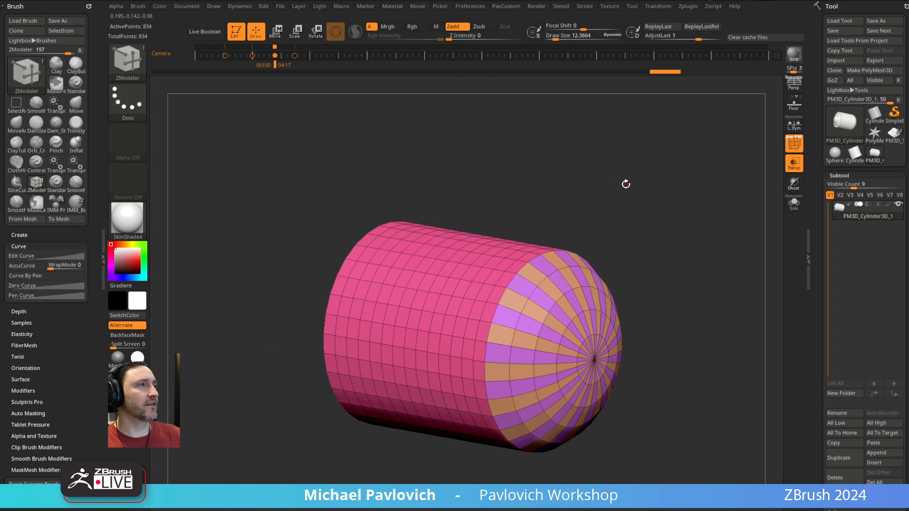
- Undo the far end's dome and try filling the opening with a flat Close Convex Hole cap
key("ctrl+z")
left_click_drag(626, 185, 585, 211)
left_click_drag(495, 270, 503, 272)
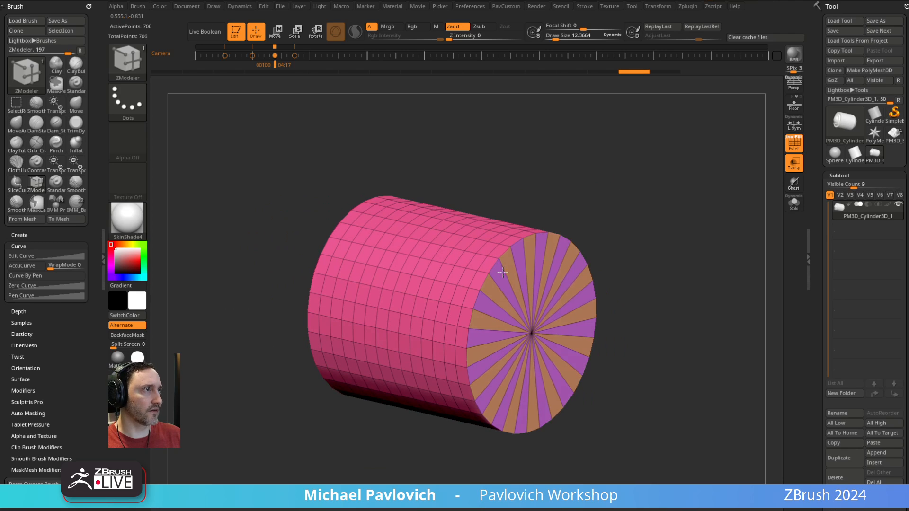
key("ctrl+z")
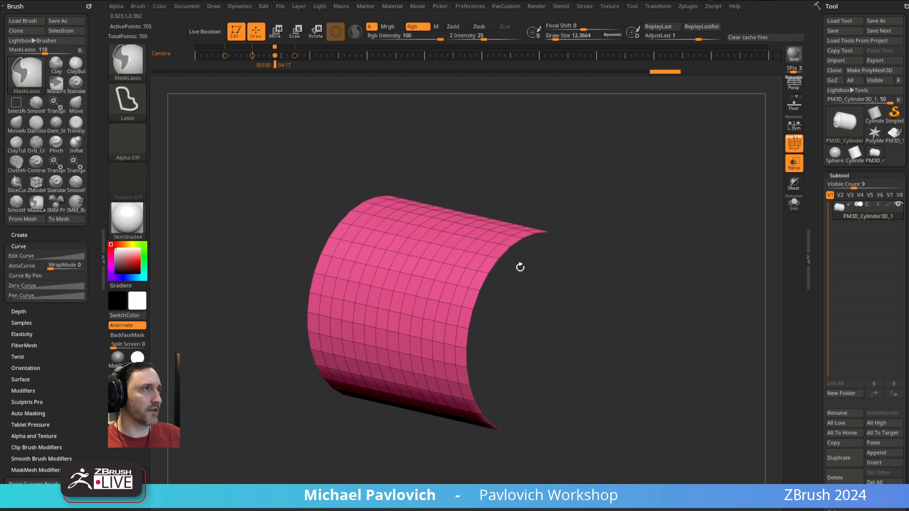
left_click(490, 271)
- Undo the flat fill and the deletion of the far end cap
key("ctrl+z")
left_click_drag(594, 215, 534, 241)
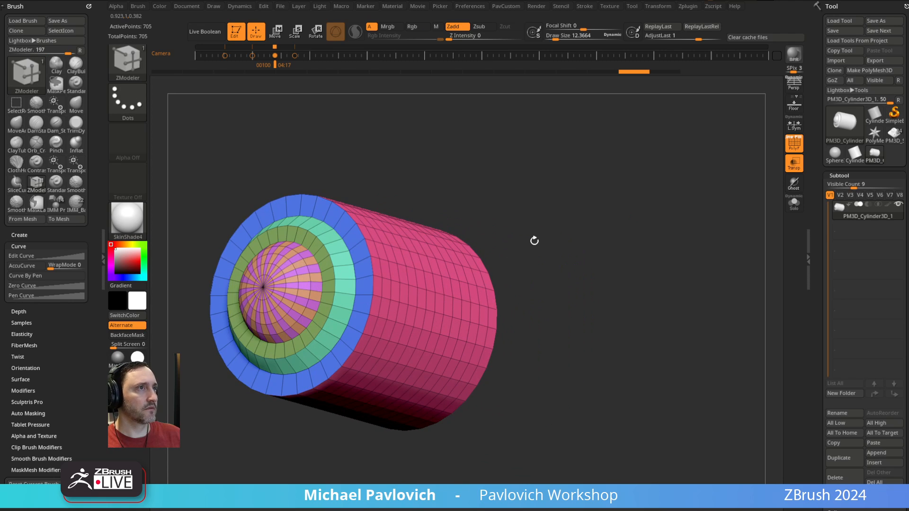
key("ctrl+z")
key("ctrl+z")
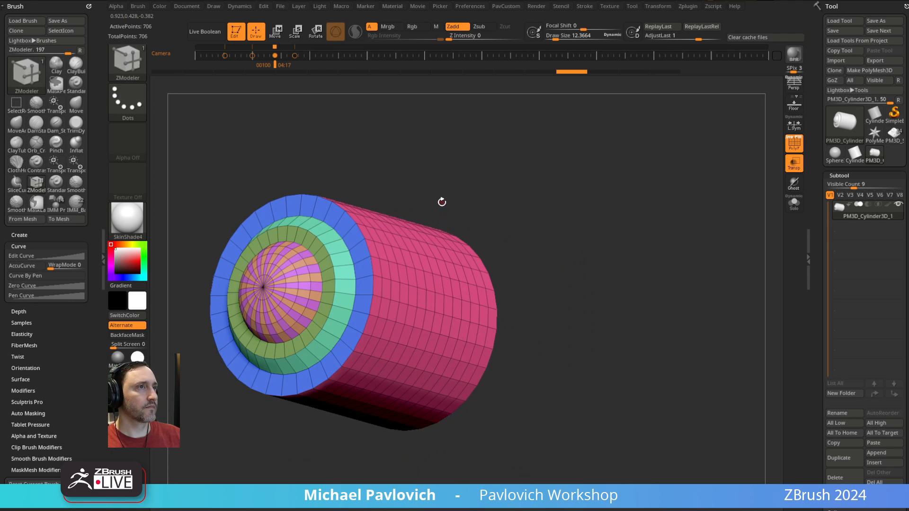
left_click_drag(467, 202, 440, 189)
key("ctrl+z")
- Hide both the far end cap and the dome inside the green ring, and delete the hidden geometry
left_click(559, 313, "ctrl+shift")
left_click_drag(616, 196, 655, 252, "ctrl+shift")
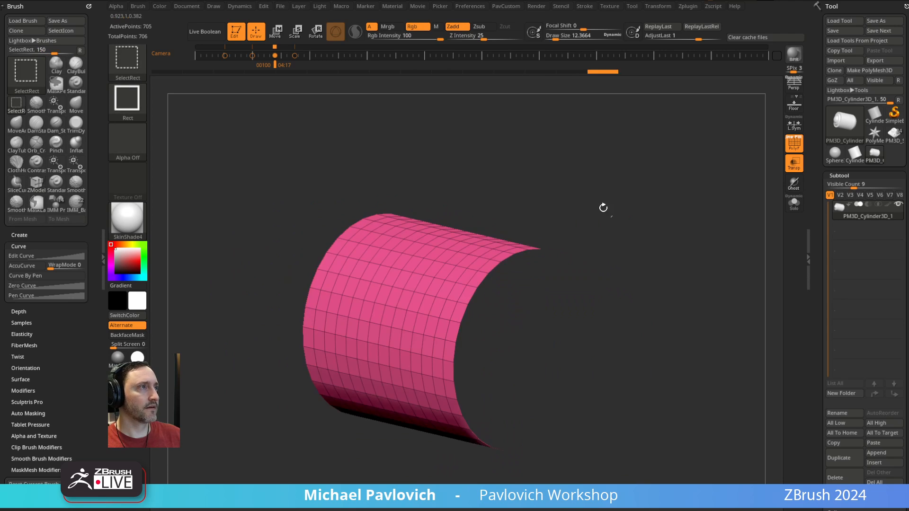
left_click(603, 207, "ctrl+shift")
left_click(366, 308, "ctrl+alt+shift")
left_click_drag(614, 220, 671, 266, "ctrl+shift")
left_click_drag(643, 185, 677, 251, "ctrl+shift")
key("2")
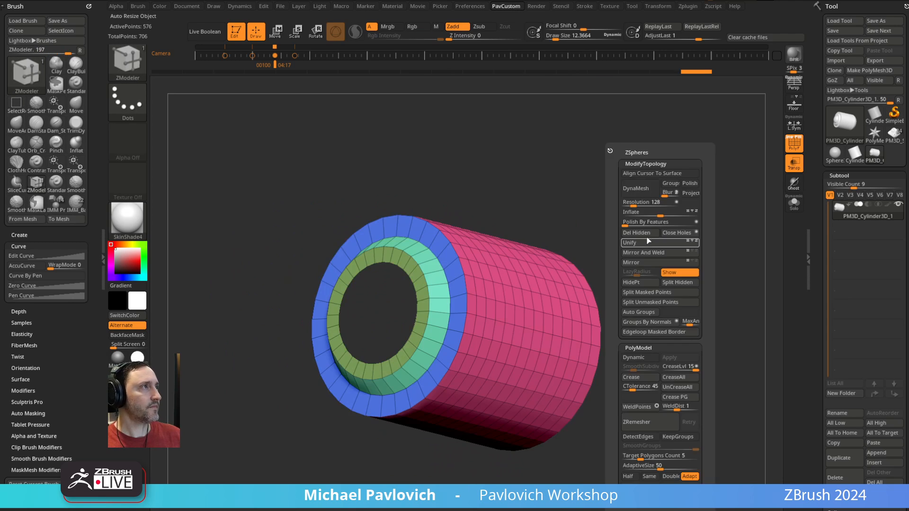
left_click(641, 233)
- Close the green ring's hole with a dome and the cylinder's far end with a flat cap
left_click_drag(408, 280, 488, 260)
left_click_drag(731, 210, 655, 217)
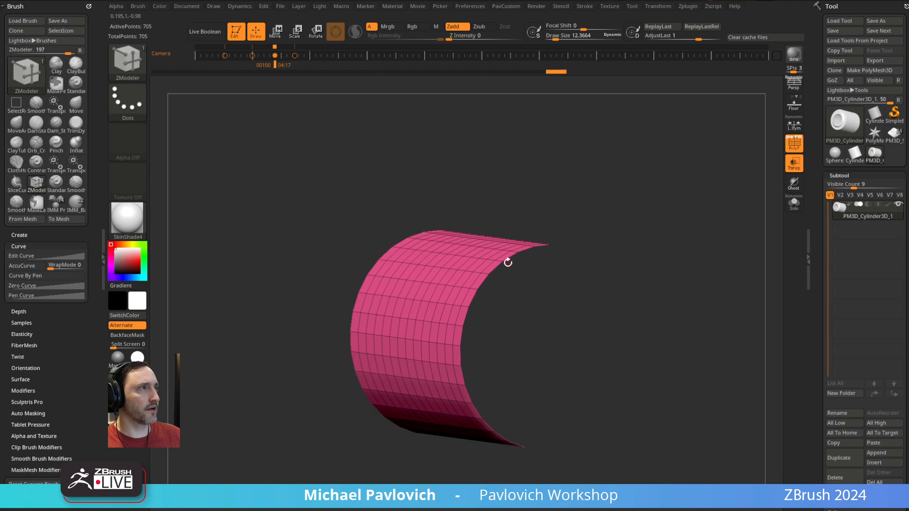
mouse_move(508, 262)
left_mouse_down()
mouse_move(600, 290)
mouse_move(617, 234)
mouse_move(667, 235)
mouse_move(505, 257)
left_mouse_up()
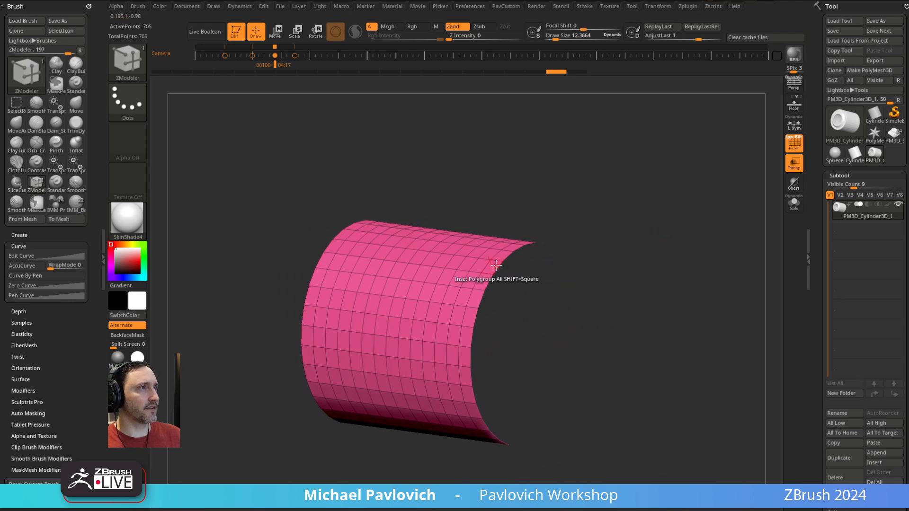
left_click(501, 271)
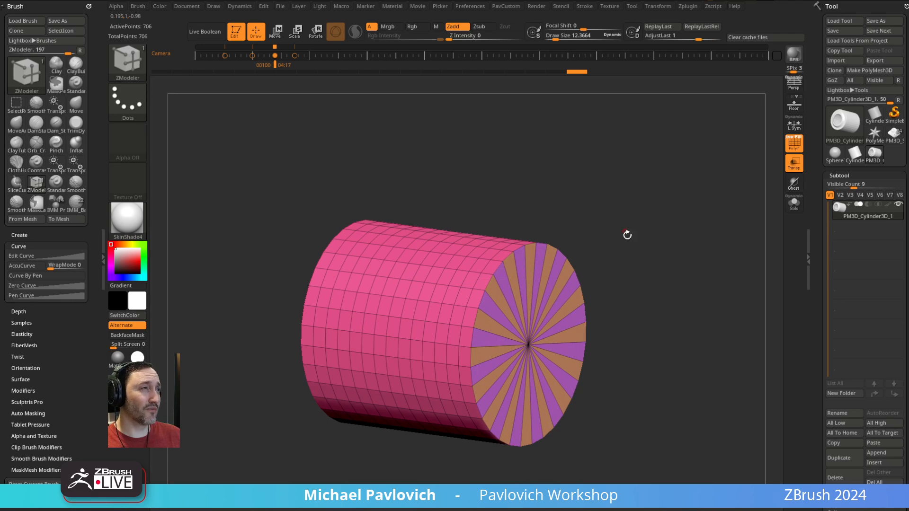
left_click_drag(627, 236, 657, 235)
mouse_move(661, 235)
left_mouse_down()
mouse_move(609, 252)
mouse_move(631, 227)
mouse_move(530, 273)
left_mouse_up()
- Undo both closures and close the green ring's hole again with a Close Convex Hole dome
key("ctrl+z")
key("ctrl+z")
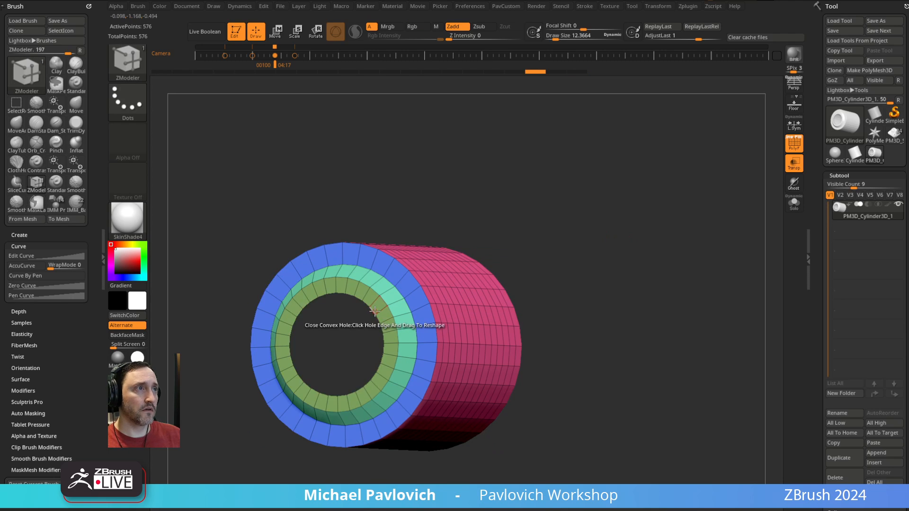
left_click_drag(374, 311, 490, 273)
left_click_drag(703, 261, 626, 250)
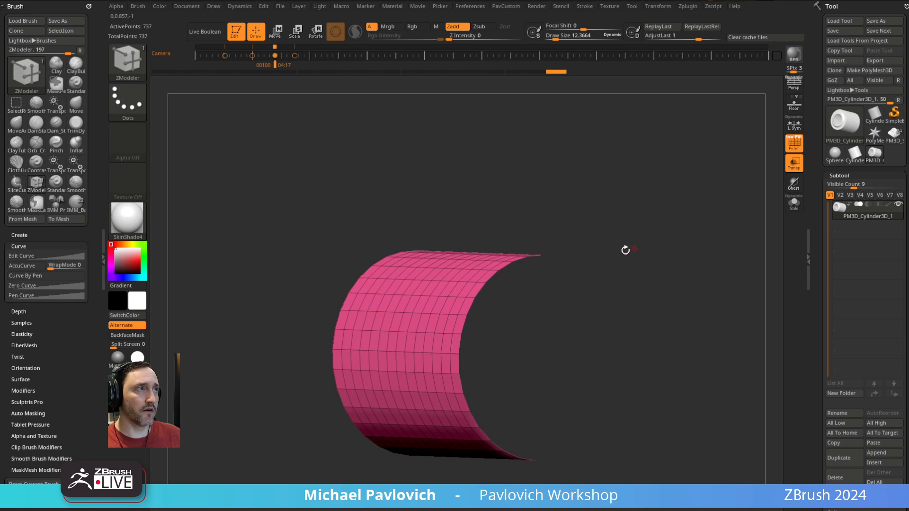
- Try filling the open far end with a flat Close Convex Hole cap, and undo it
left_click(494, 279)
key("ctrl+z")
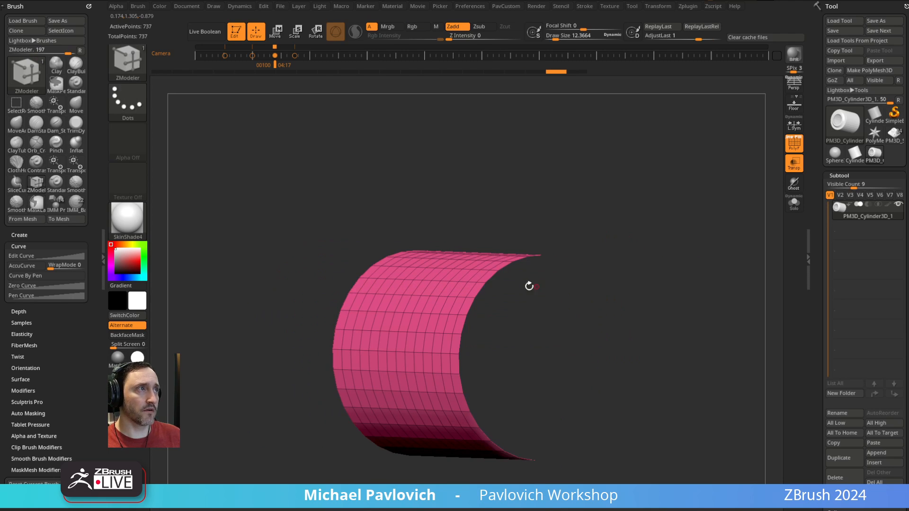
left_click(496, 278)
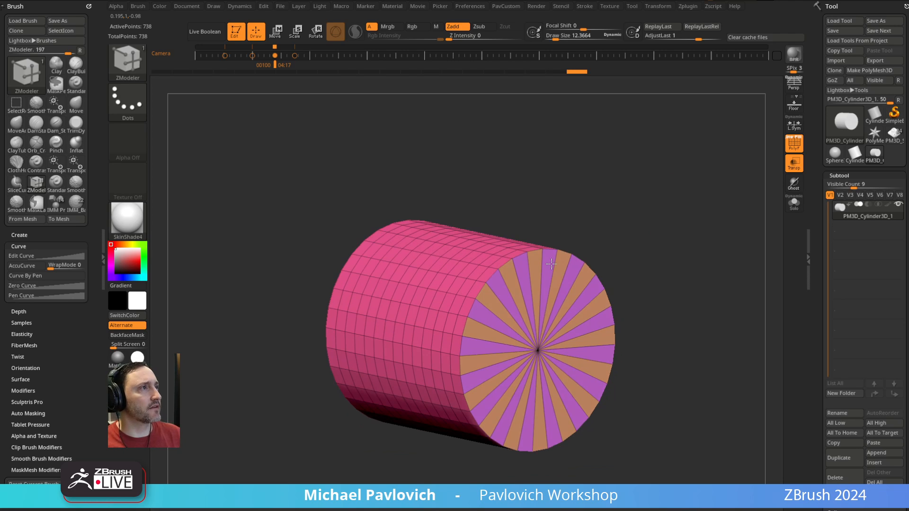
key("ctrl+z")
- Revisit the Close edge action's options and try reshaping a closure on the cylinder's open far end
key("space")
left_click(497, 344)
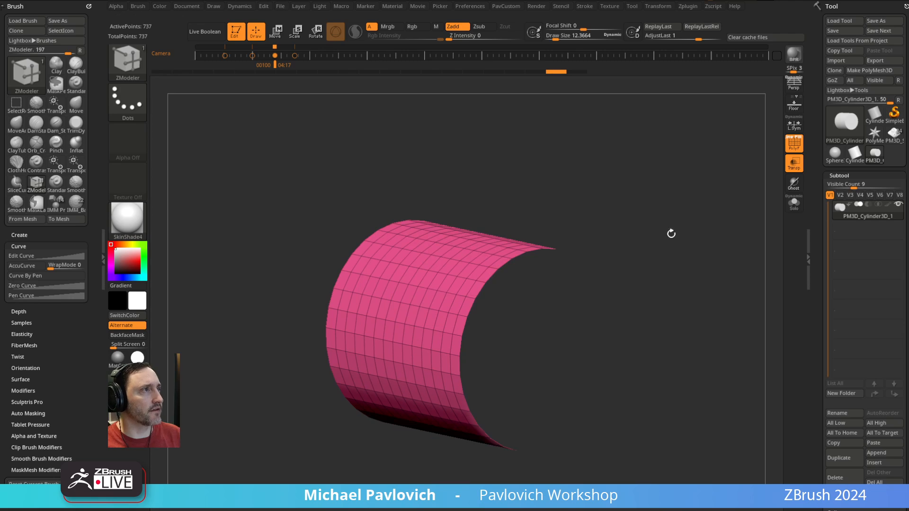
left_click(497, 287)
left_click_drag(497, 291, 646, 182)
key("ctrl+z")
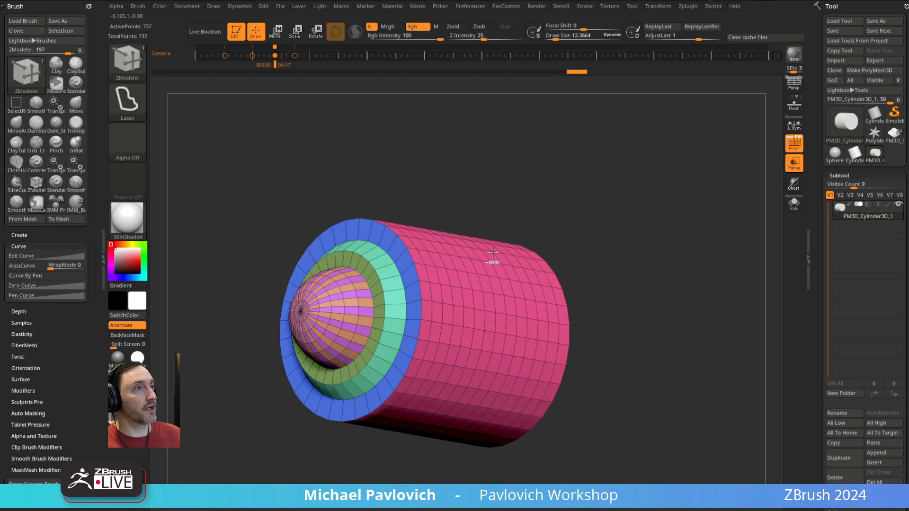
- Undo the dome closure and flip the mesh's normals in Display Properties
key("ctrl+z")
left_click_drag(815, 237, 803, 93)
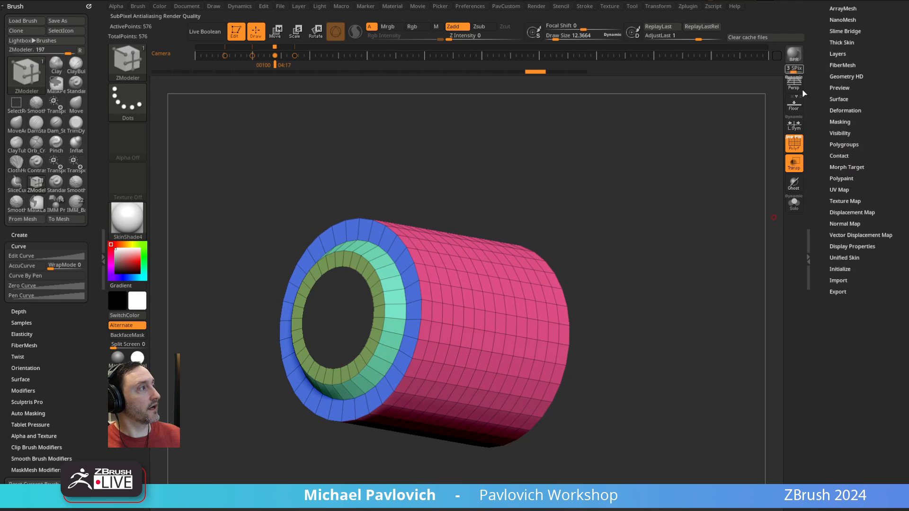
key("shift")
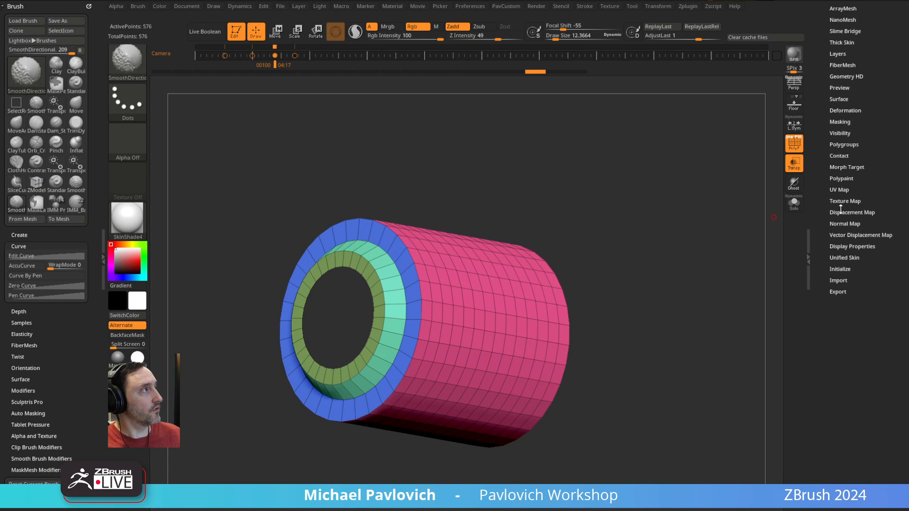
left_click(841, 246, "shift")
left_click(869, 277)
mouse_move(695, 238)
left_mouse_down("alt")
mouse_move(736, 244)
mouse_move(682, 239)
left_mouse_up("alt")
- Close the green ring's hole with a dome on the flipped mesh and flip the normals back
left_click(511, 286)
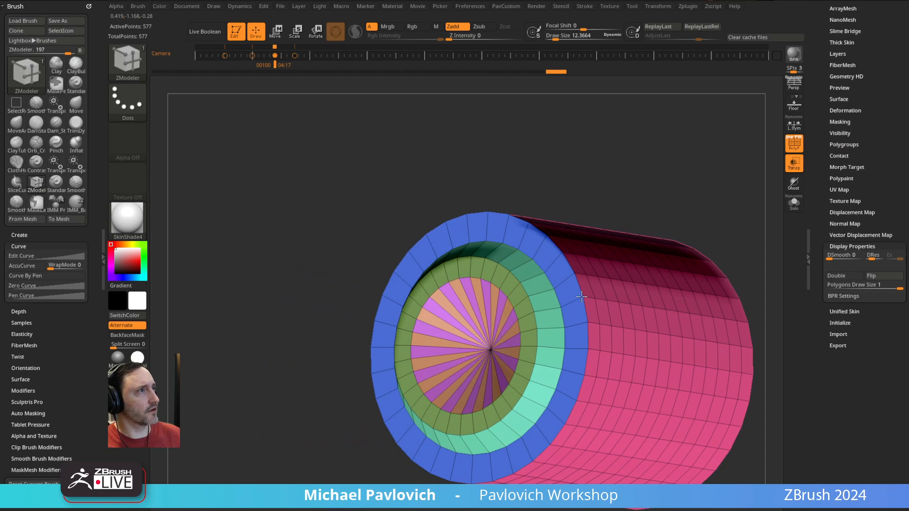
left_click_drag(581, 297, 579, 264)
left_click_drag(676, 189, 669, 176, "alt")
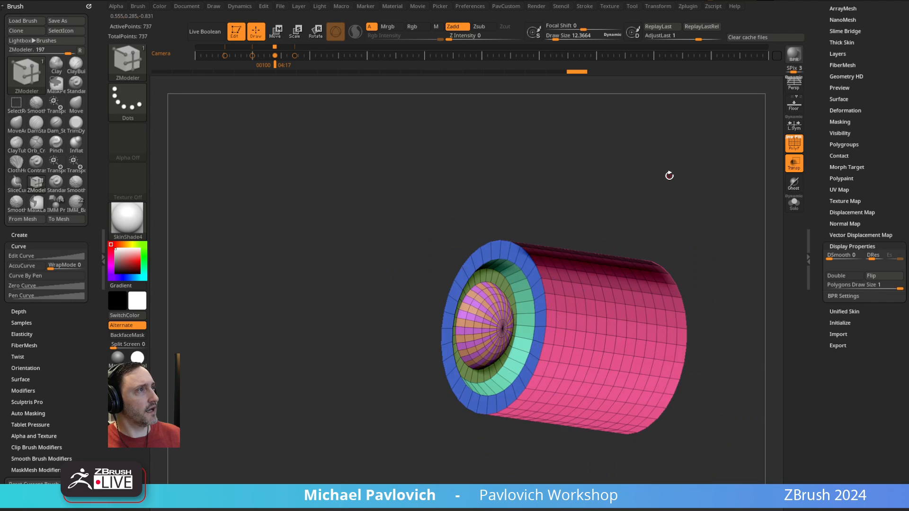
left_click(872, 276)
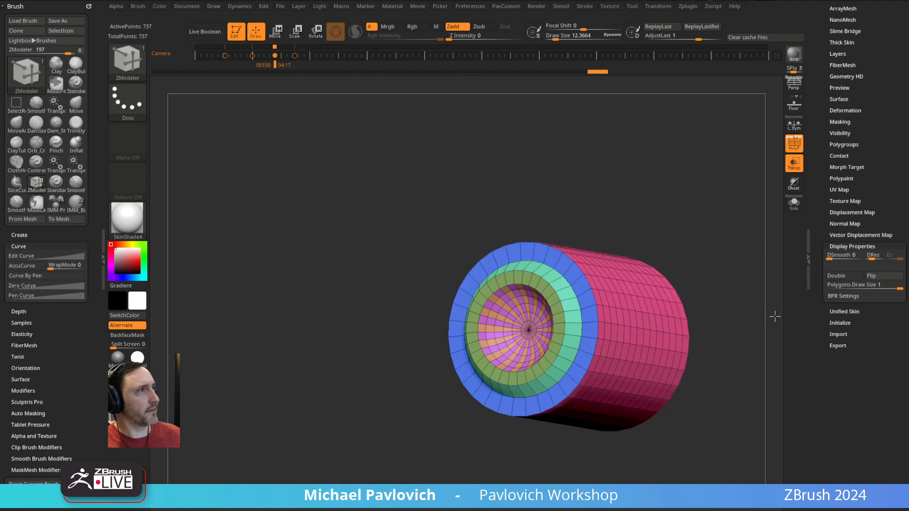
- Close the cylinder's open far end with a flat cap
left_click_drag(776, 313, 700, 298)
left_click(583, 279)
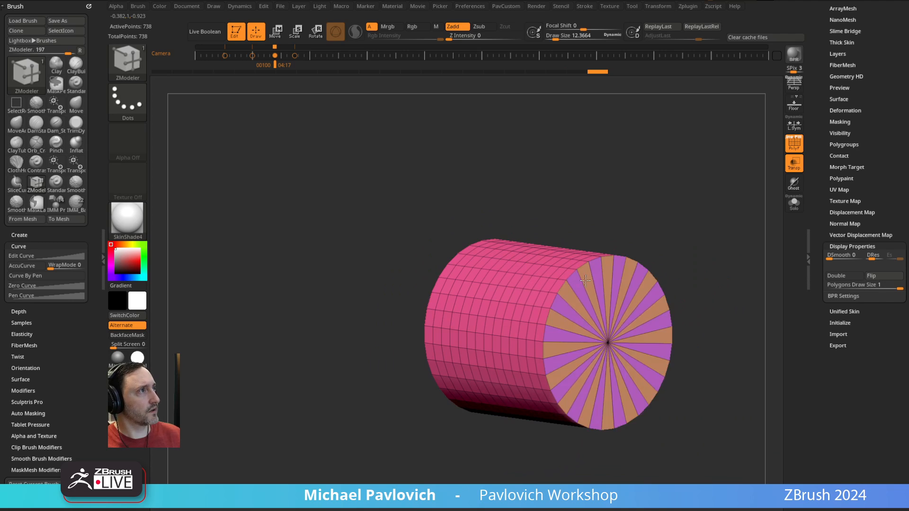
left_click_drag(584, 280, 709, 222)
- Undo the far-end cap and the ring's dome, going back to the cylinder with both ends open
key("ctrl+z")
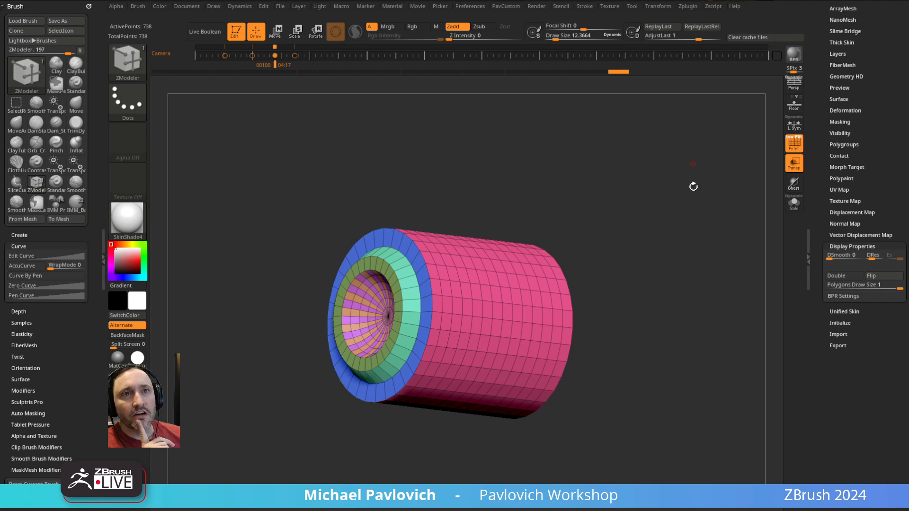
mouse_move(692, 213)
left_mouse_down()
mouse_move(669, 208)
mouse_move(684, 209)
left_mouse_up()
key("ctrl")
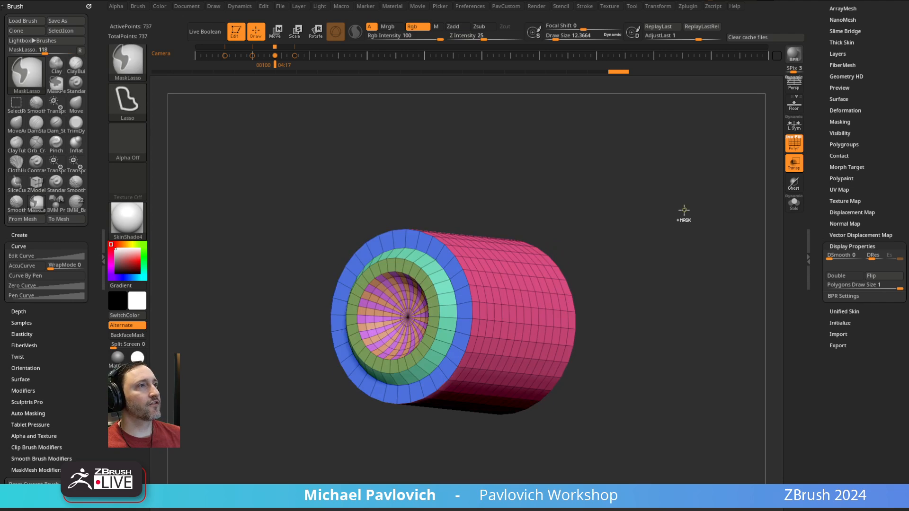
key("ctrl+z")
key("ctrl+z")
key("ctrl+z")
key("ctrl+z")
key("ctrl+z")
key("ctrl+shift+z")
left_click_drag(561, 218, 564, 228)
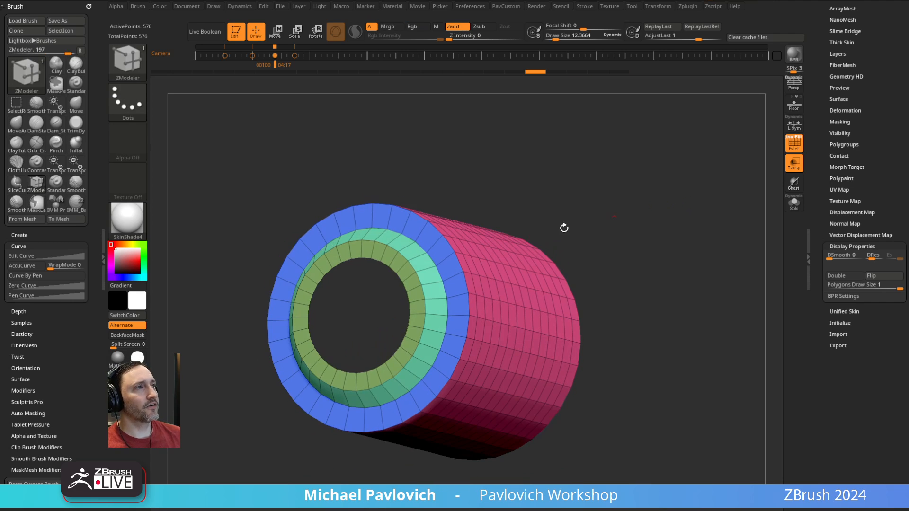
- Switch the Close edge action from Interactive Curvature to a fixed Curvature, try closing the green ring's hole, and undo it
key("space")
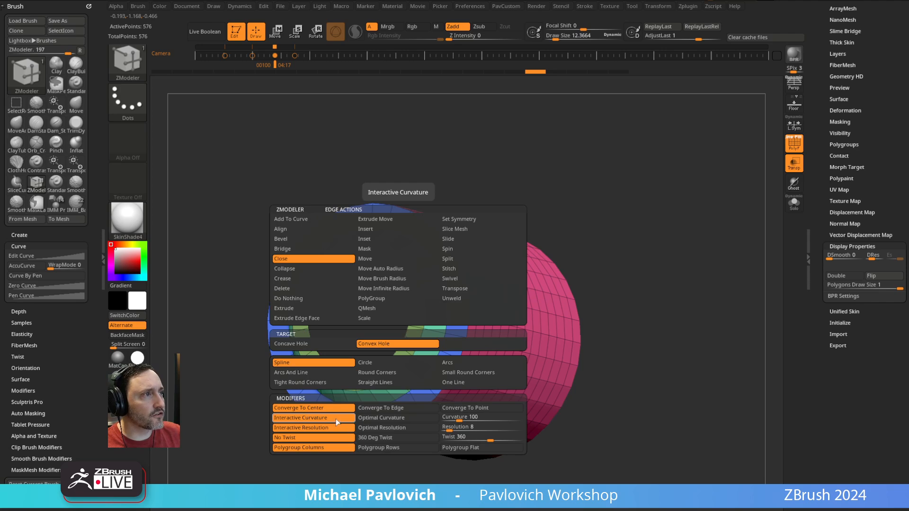
left_click(468, 417)
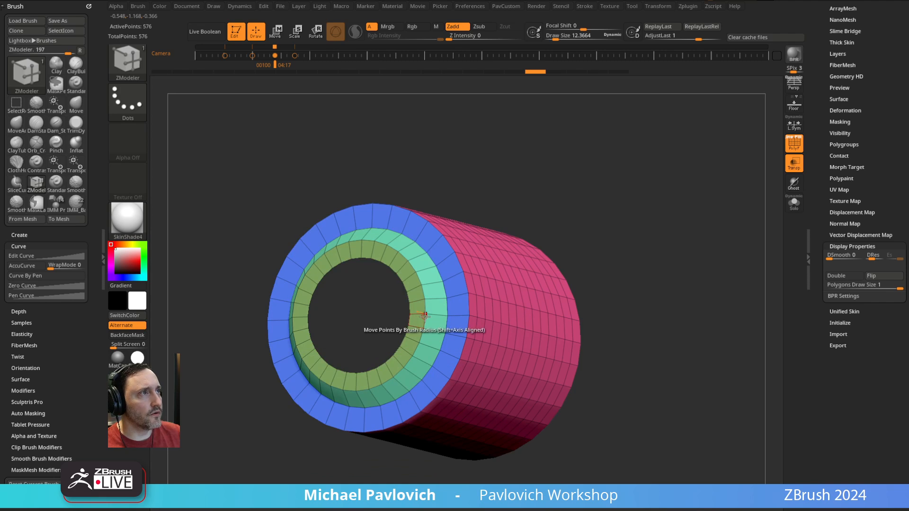
left_click(409, 309)
left_click_drag(540, 242, 492, 223)
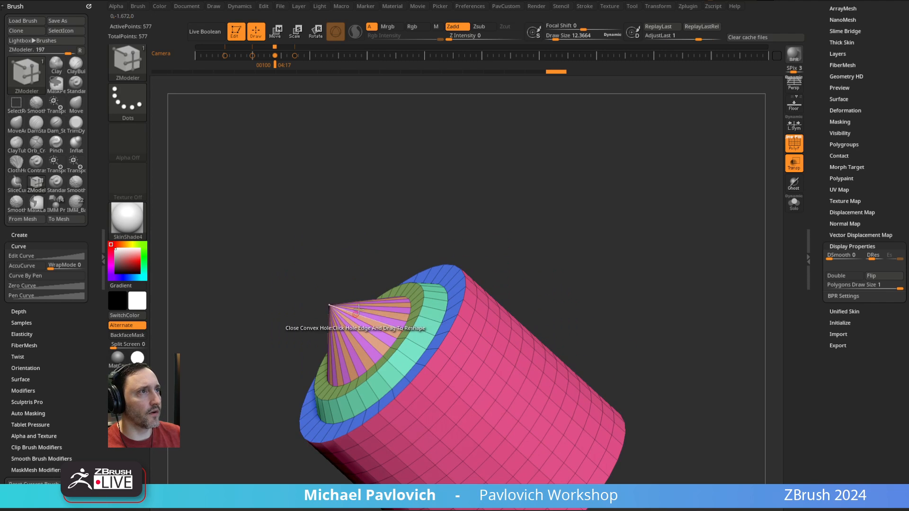
left_click_drag(466, 251, 510, 254)
key("ctrl+z")
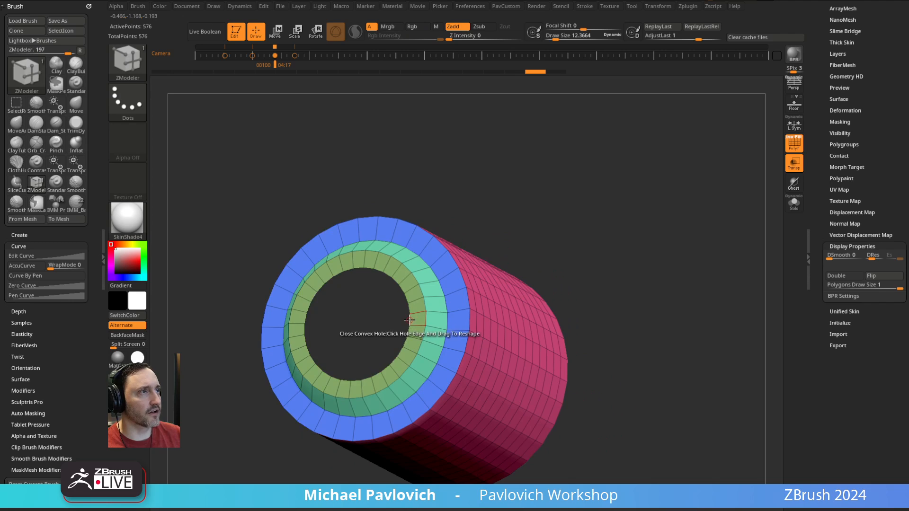
- Lower the Close action's fixed Curvature, try Optimal Curvature, and close the green ring's hole with a flat cap
key("space")
left_click_drag(465, 415, 444, 417)
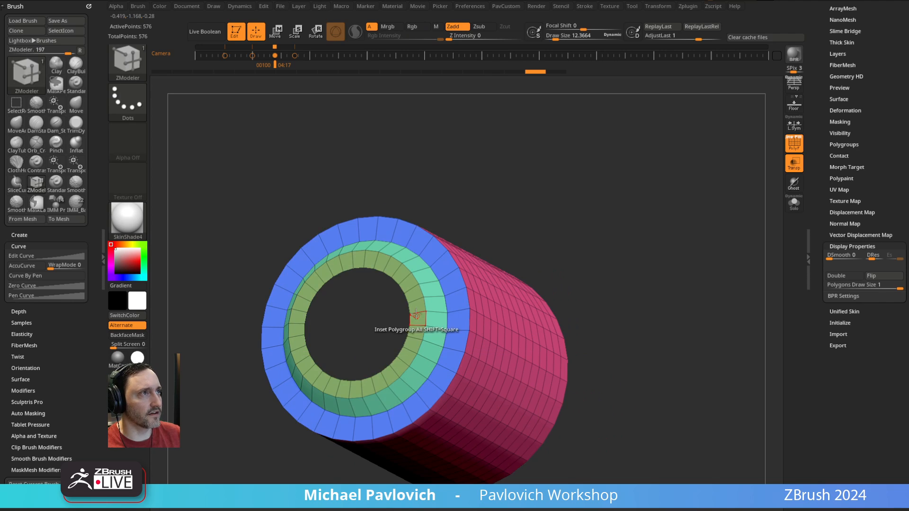
mouse_move(409, 321)
left_mouse_down()
mouse_move(411, 276)
mouse_move(375, 300)
mouse_move(377, 319)
mouse_move(333, 331)
mouse_move(429, 315)
mouse_move(394, 312)
left_mouse_up()
key("ctrl+z")
key("space")
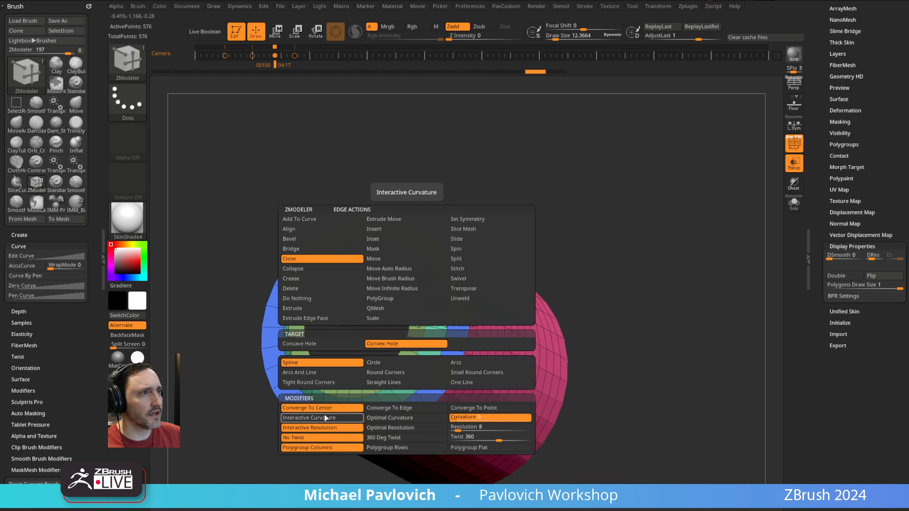
left_click(389, 418)
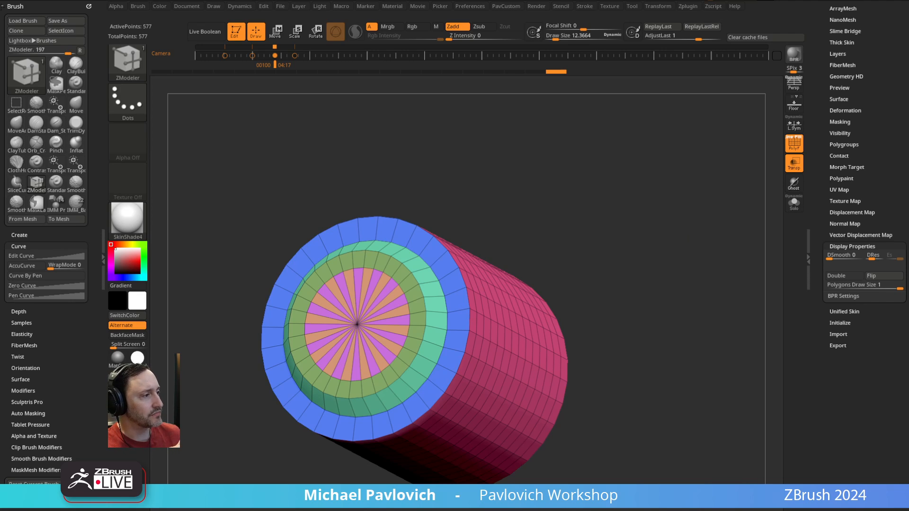
- Switch to the browser and open the ZBrush Summit 2018 project from the ArtStation portfolio's Presentations album
left_click_drag(620, 17, 528, 44)
left_click_drag(711, 134, 893, 134)
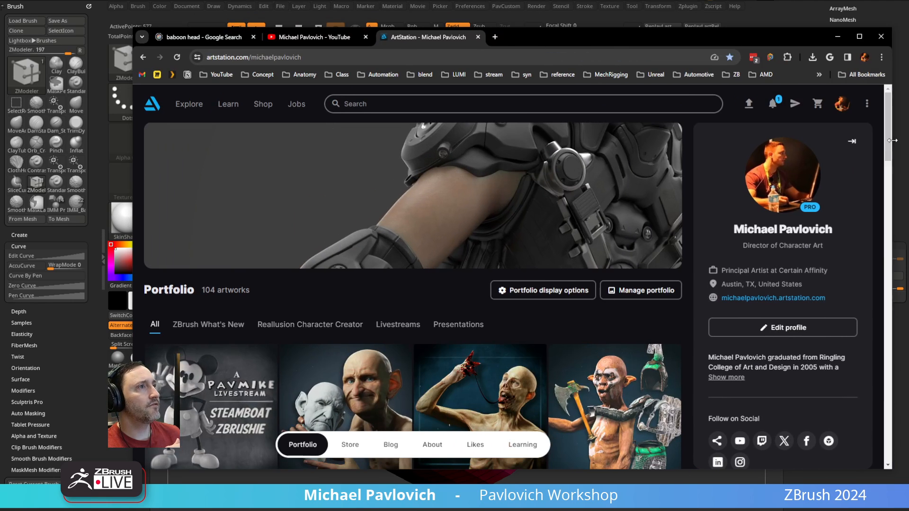
left_click(458, 325)
left_click(383, 58)
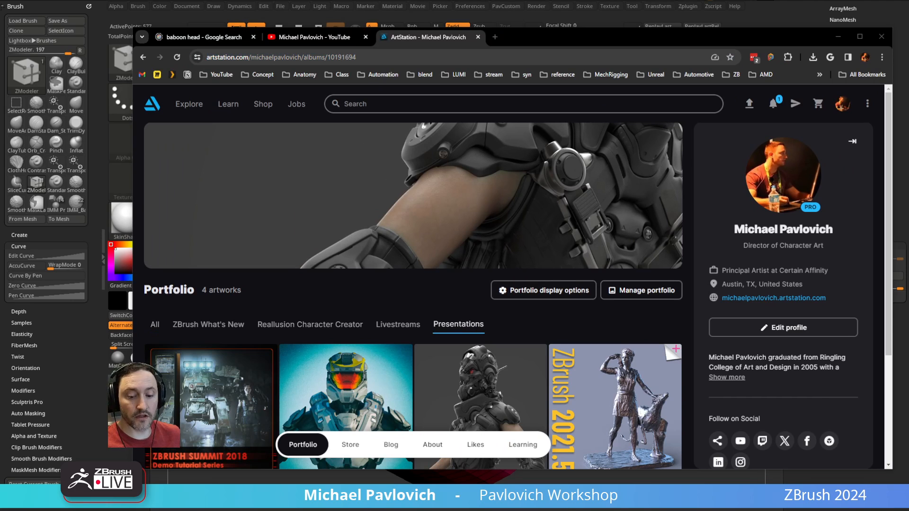
scroll(257, 275, "down", 3)
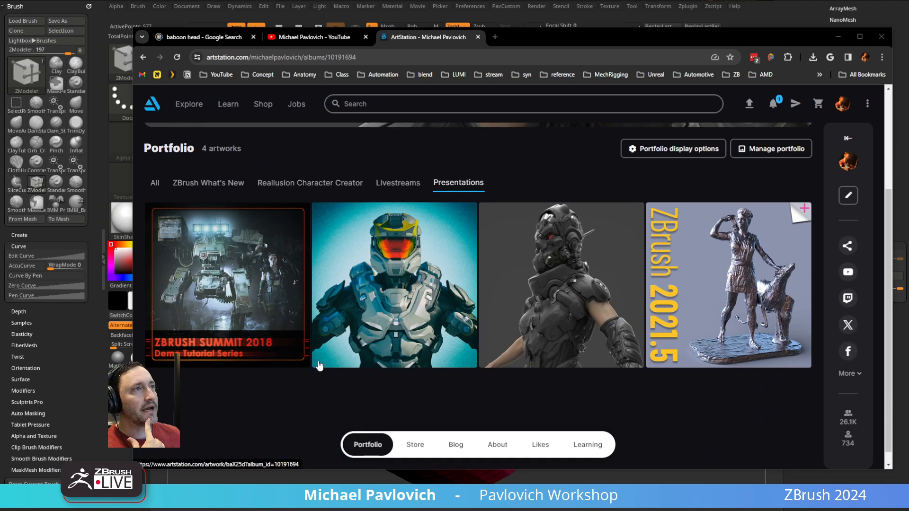
left_click(257, 274)
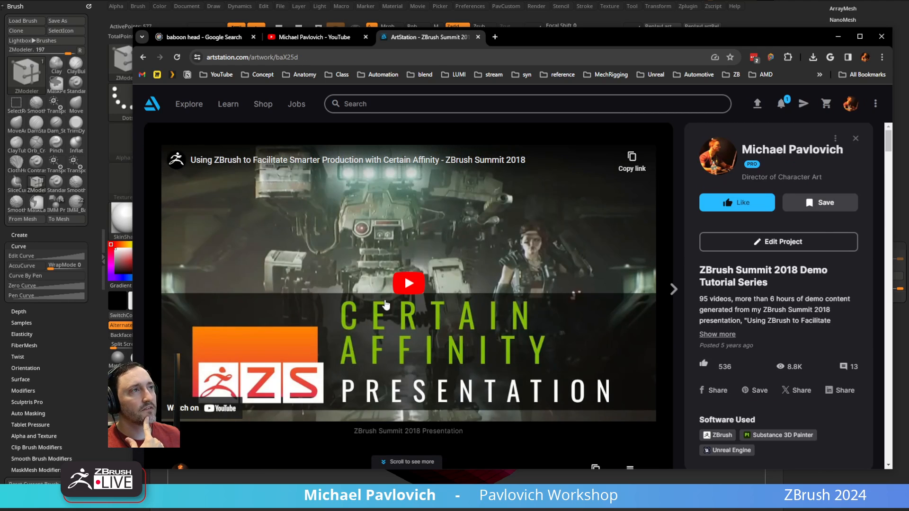
- Skim the embedded presentation video past the 30-minute mark, pause it back at 14:02, and return to ZBrush
left_click(213, 401)
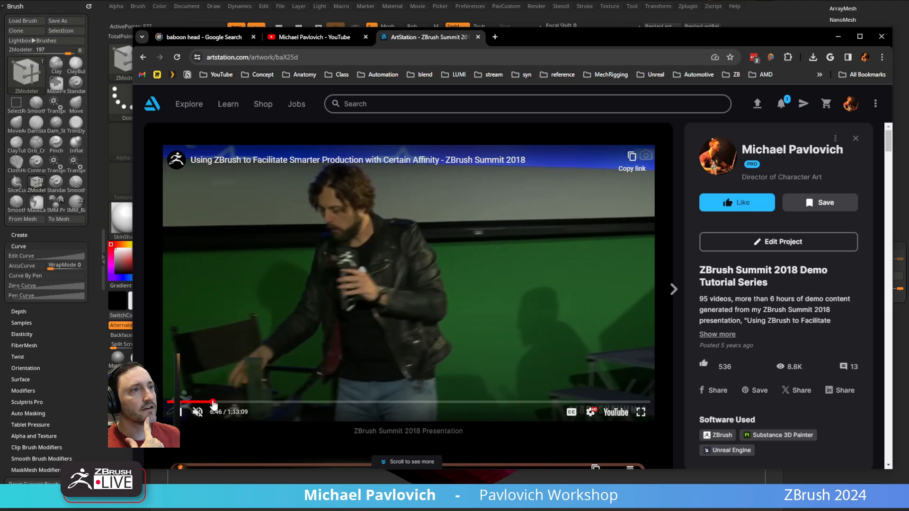
left_click_drag(227, 402, 257, 402)
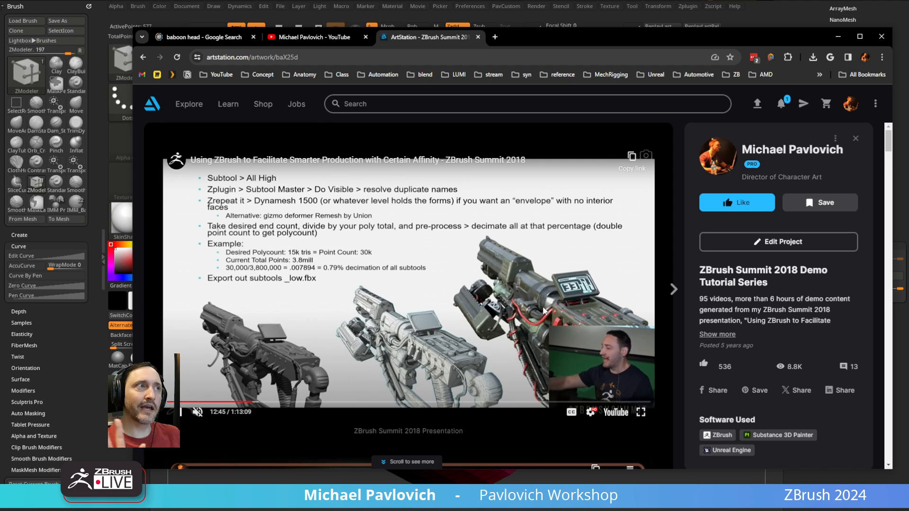
left_click_drag(255, 403, 258, 406)
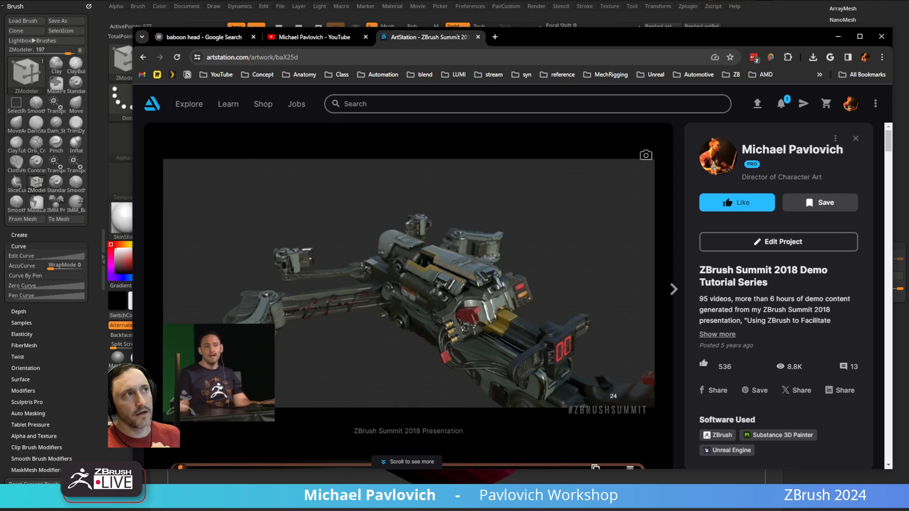
left_click_drag(262, 402, 317, 404)
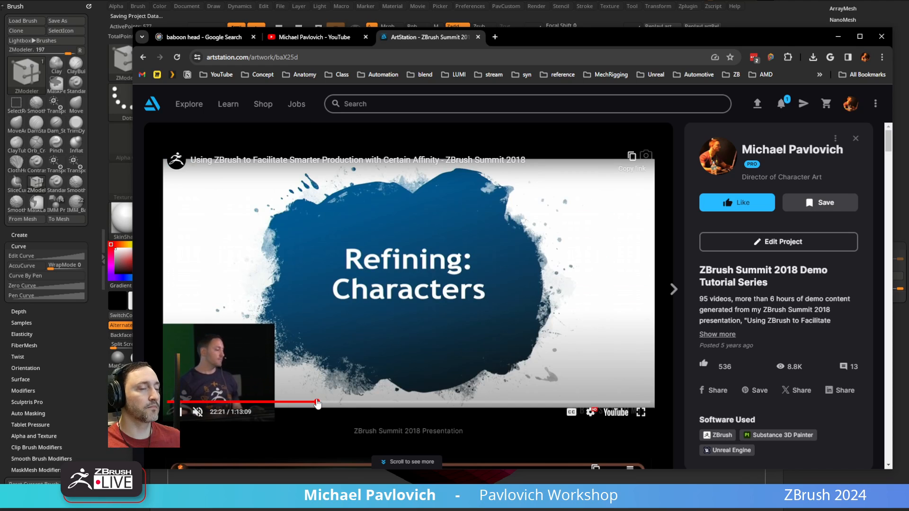
left_click(336, 402)
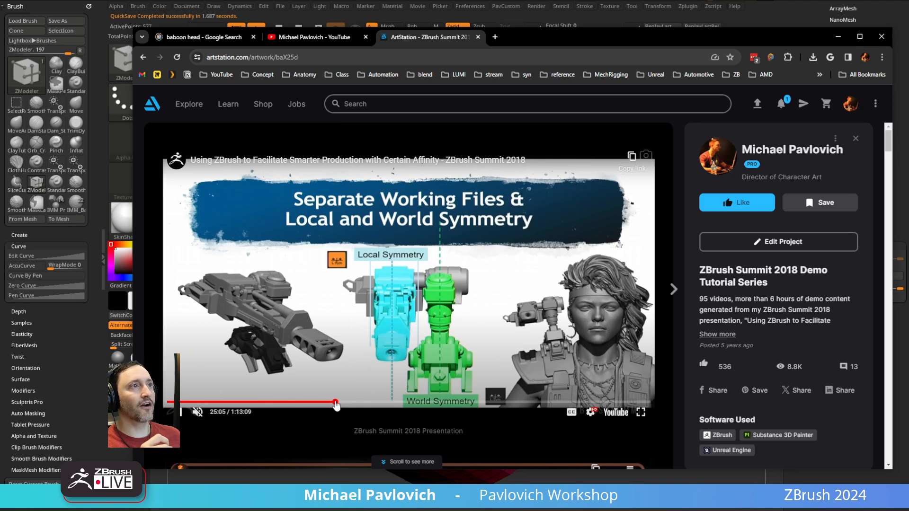
left_click(348, 402)
left_click(361, 402)
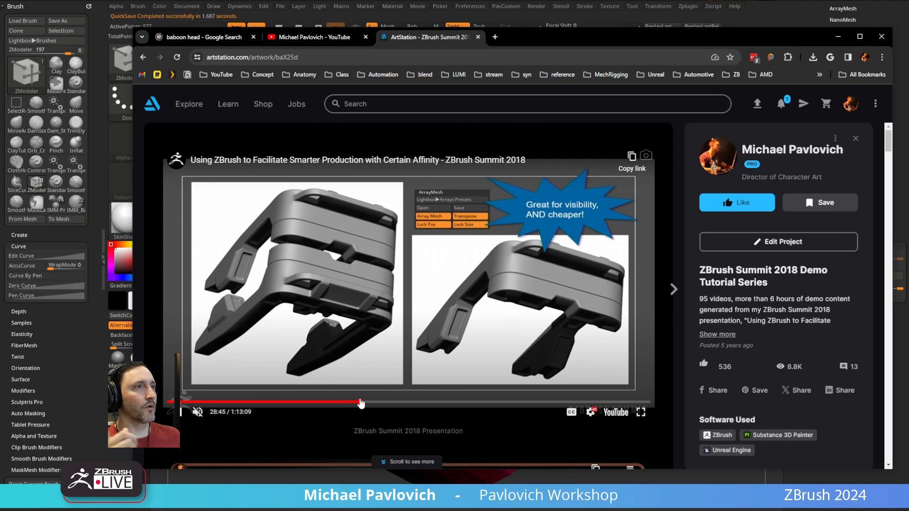
left_click(372, 402)
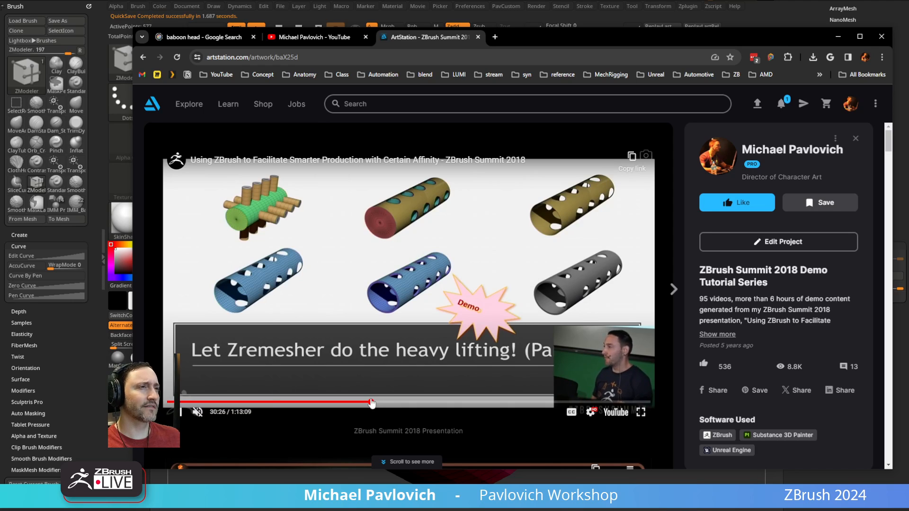
left_click(401, 403)
left_click_drag(401, 403, 260, 404)
left_click(180, 413)
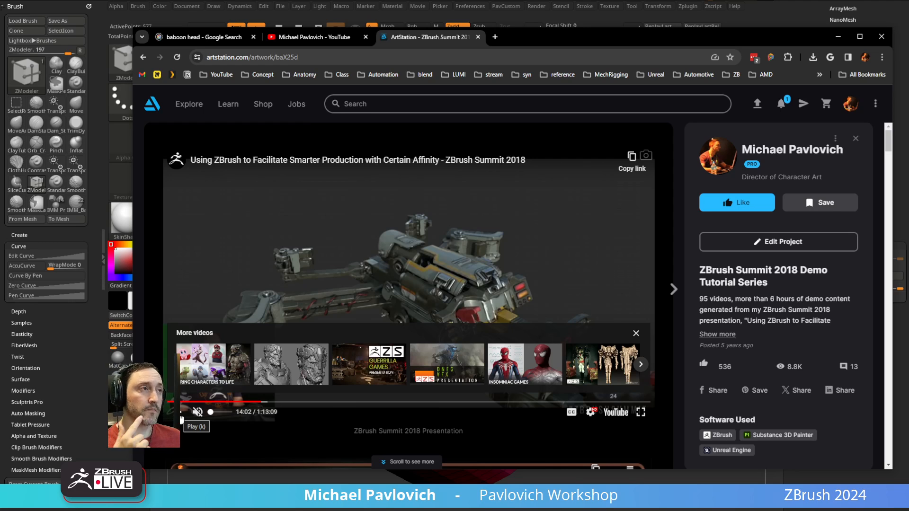
left_click_drag(516, 41, 517, 0)
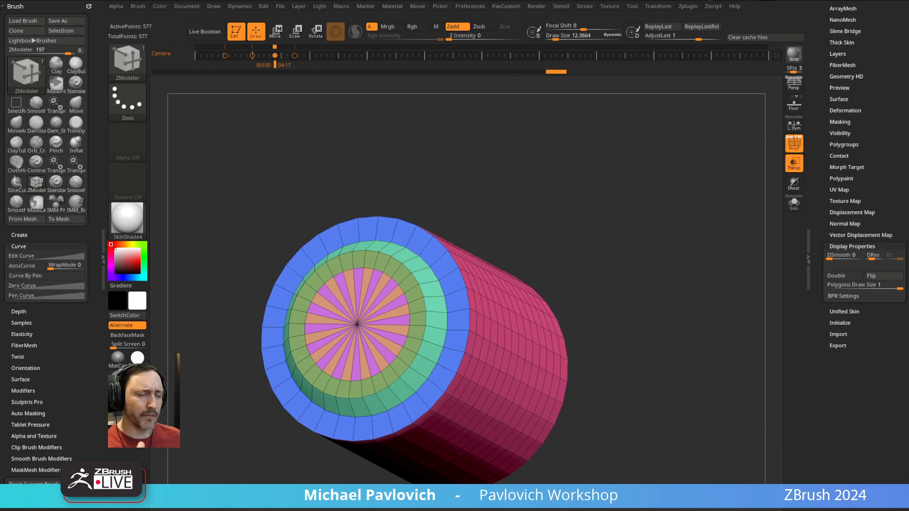
left_click_drag(659, 284, 678, 312)
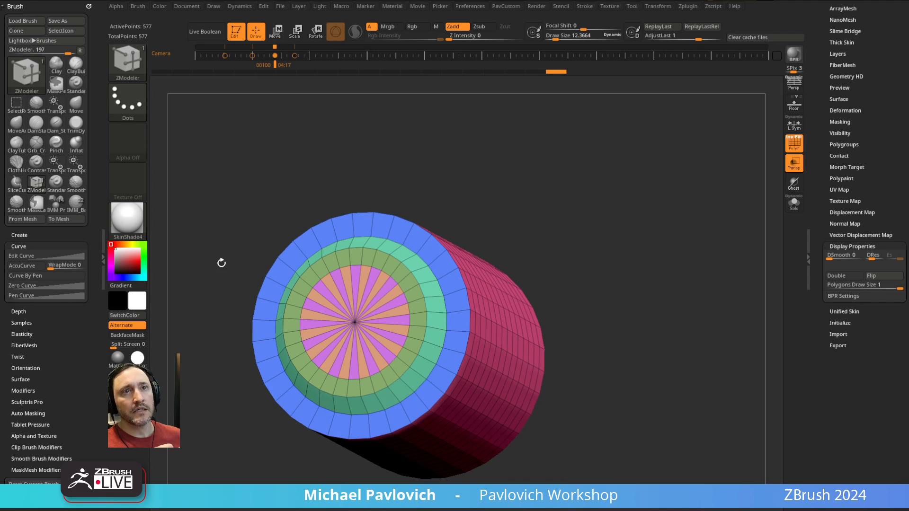
left_click_drag(221, 264, 299, 214)
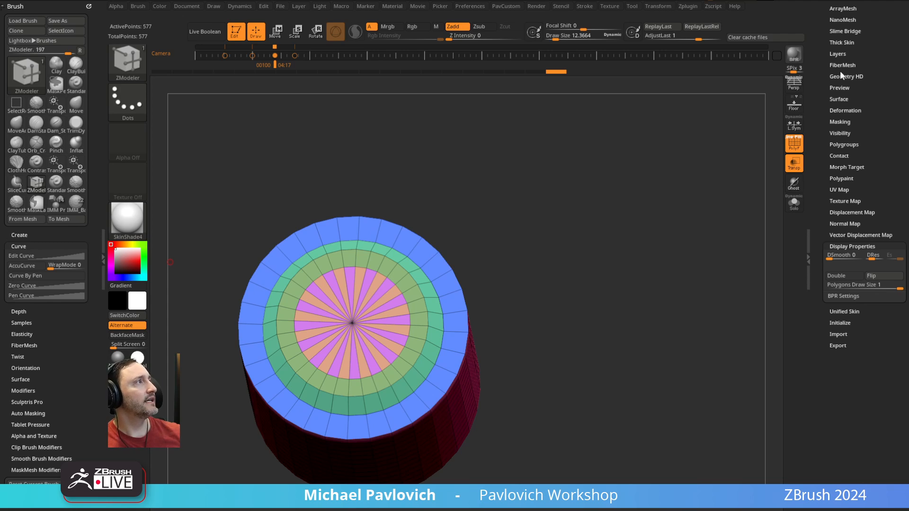
- Switch to the creature tool PM3D_Sphere3D_1 and turn off its polyframe and transparency display
scroll(828, 81, "up", 10)
left_click(894, 142)
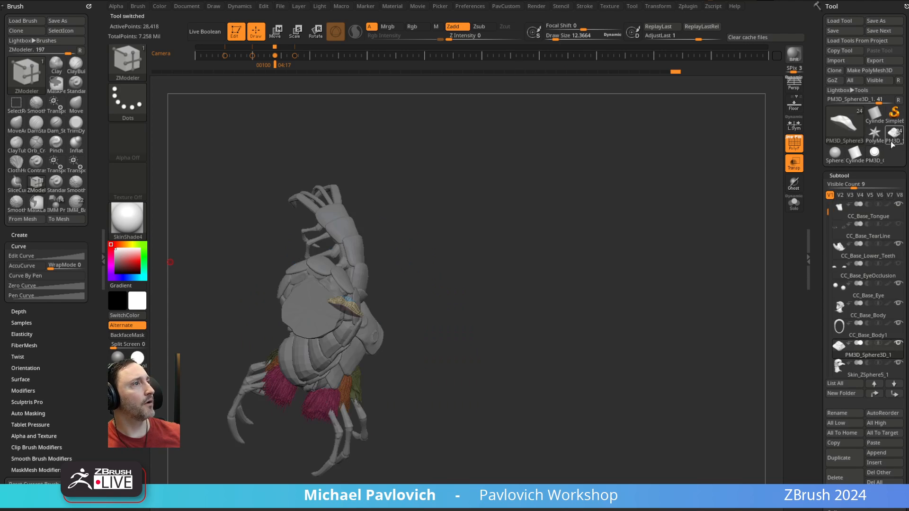
left_click_drag(534, 281, 591, 265)
left_click(795, 151)
left_click(794, 163)
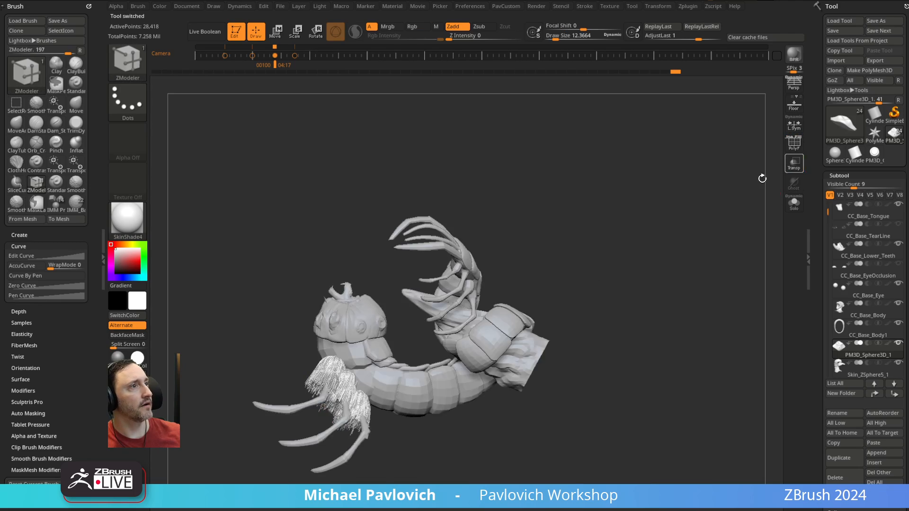
- Frame the creature's head from the side and select the Standard brush
left_click_drag(763, 178, 414, 240)
mouse_move(259, 365)
left_mouse_down()
mouse_move(231, 374)
mouse_move(256, 353)
left_mouse_up()
key("b")
key("s")
key("t")
key("s")
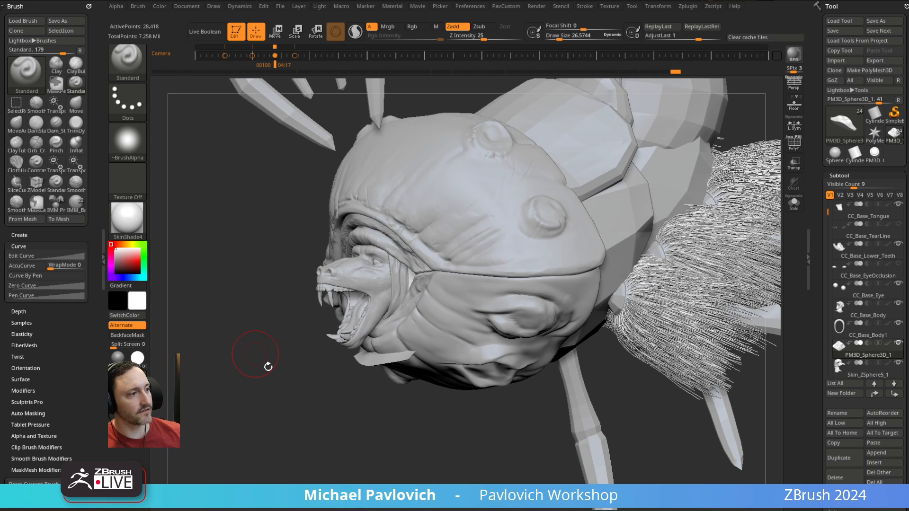
- Switch to the browser and reload the YouTube channel's home page without the koh search
left_click_drag(704, 510, 562, 121)
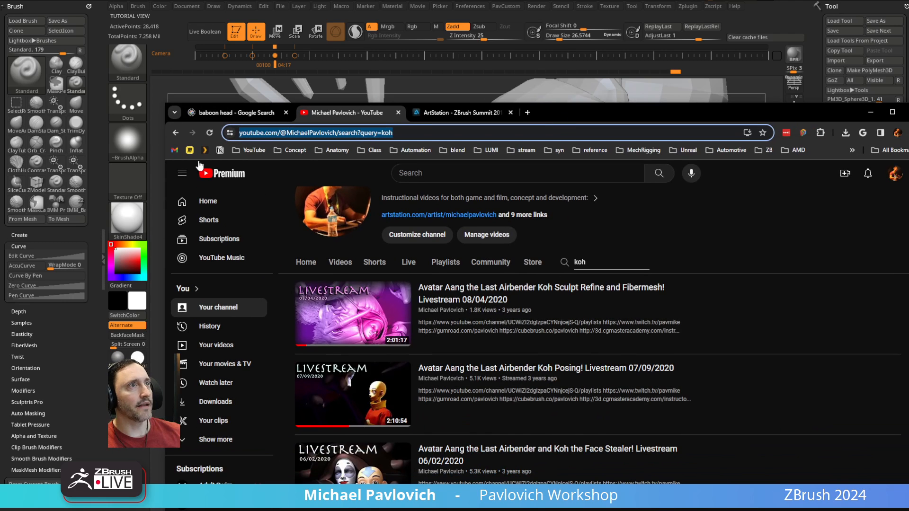
left_click(175, 132)
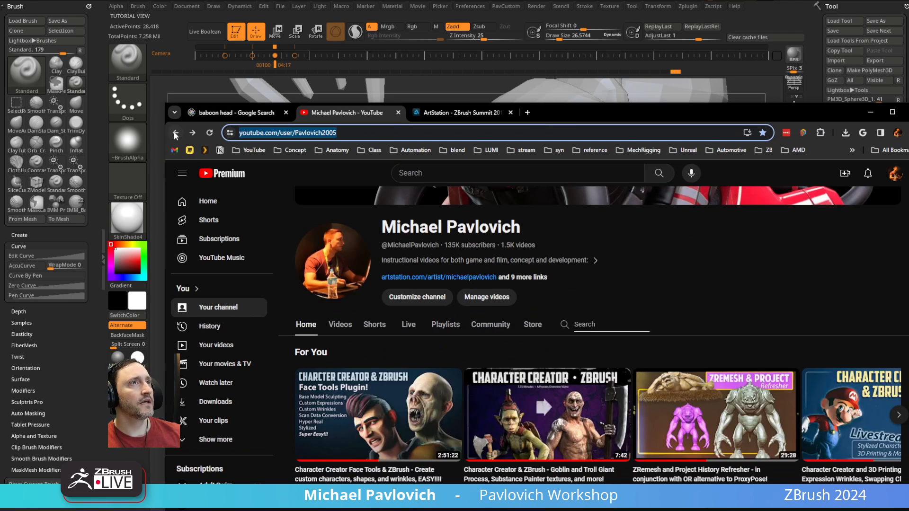
key("alt+Left")
left_click(253, 150)
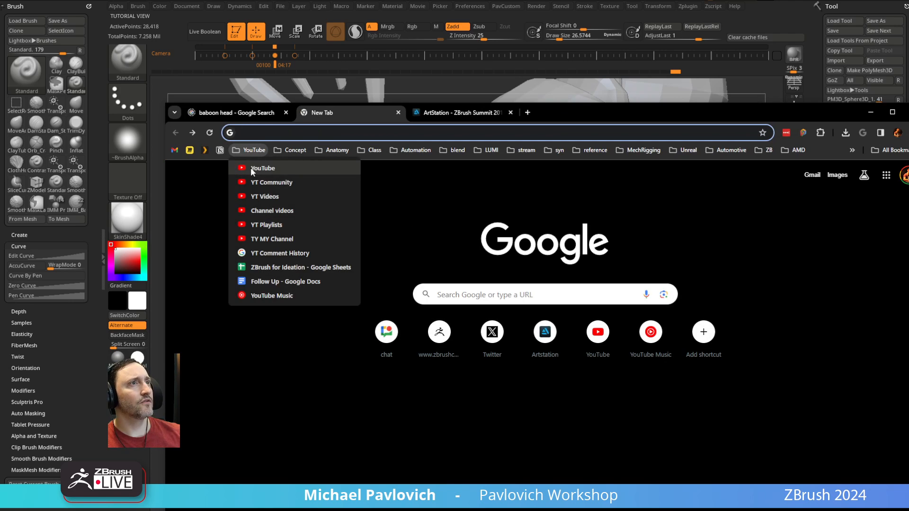
left_click(252, 169)
left_click_drag(570, 120, 462, 24)
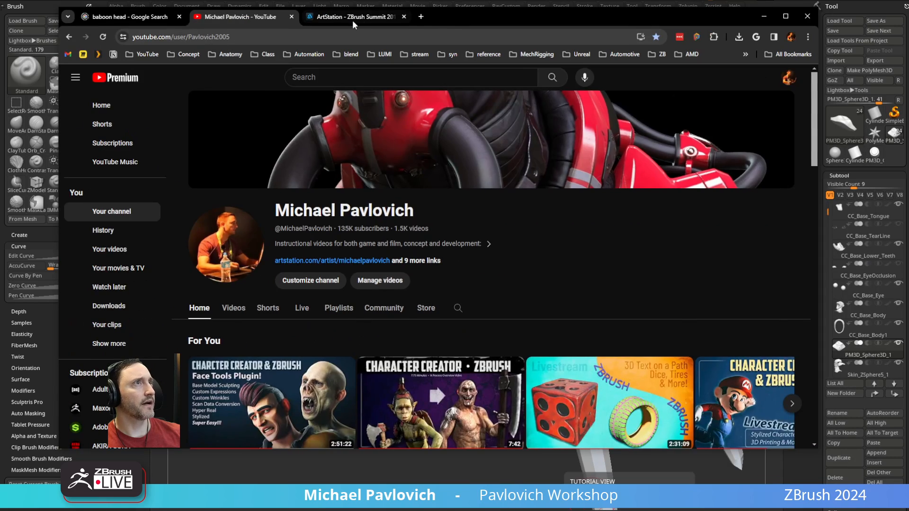
- Open the Vampire CHOMP project from the ArtStation portfolio's Reallusion Character Creator album and look through its videos
left_click(352, 18)
left_click(70, 37)
left_click(70, 36)
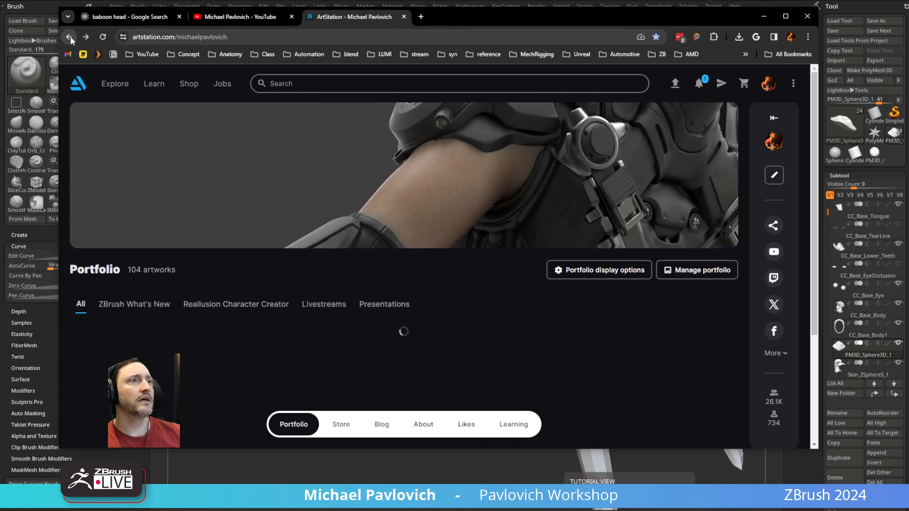
scroll(331, 326, "down", 5)
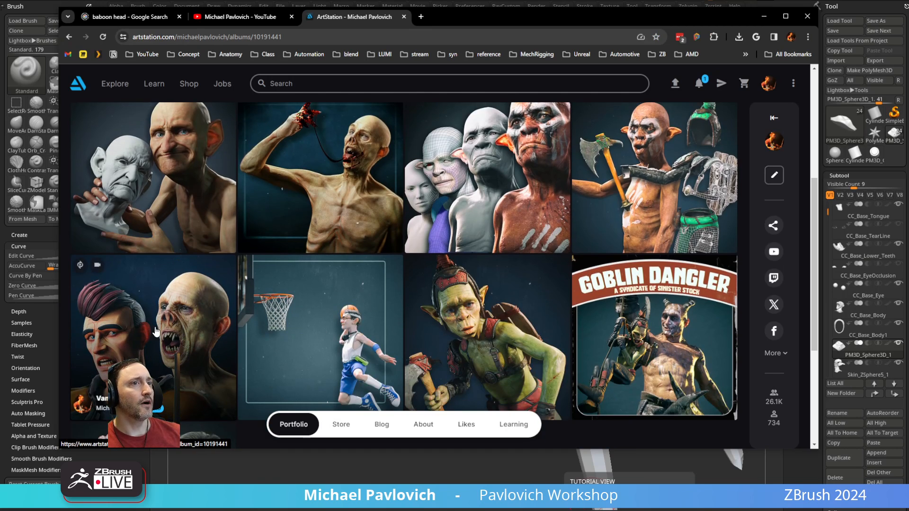
scroll(187, 273, "down", 2)
left_click(186, 273)
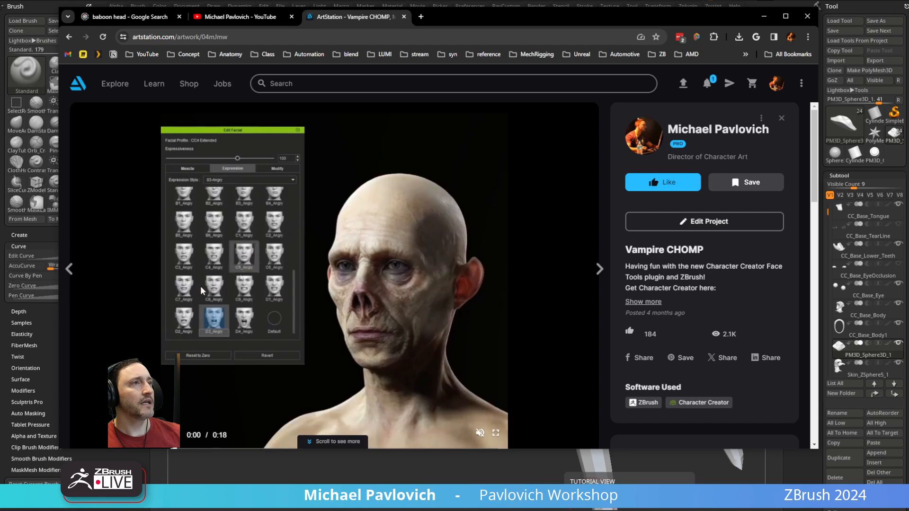
scroll(452, 311, "down", 10)
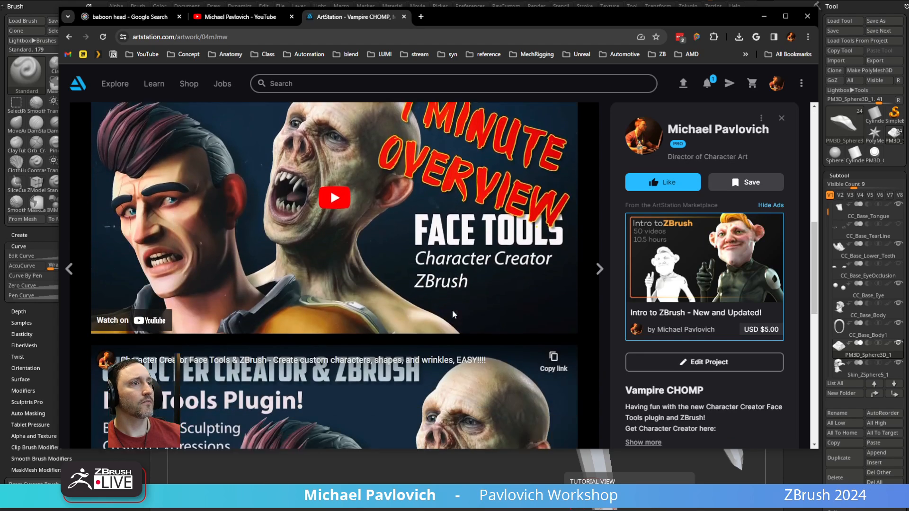
scroll(452, 310, "up", 6)
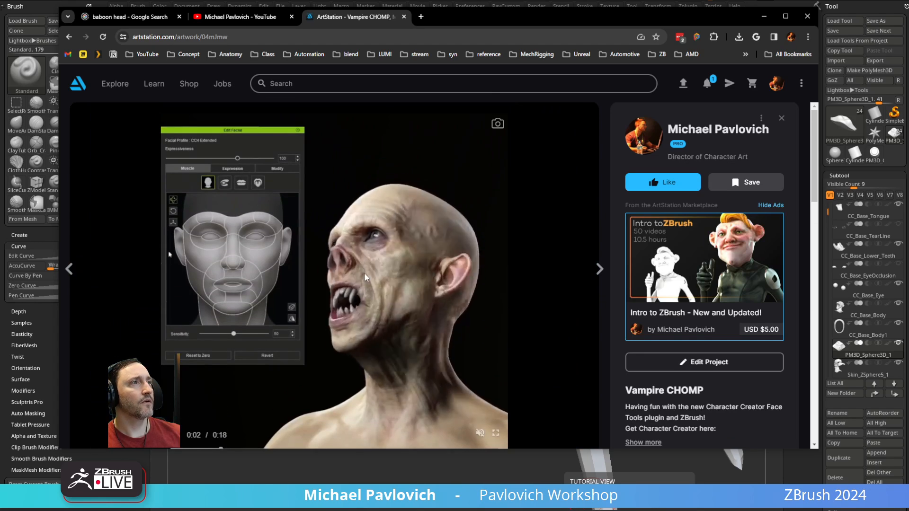
- Close the Vampire CHOMP page and look over the featured videos and playlists on the YouTube channel's home page
left_click(403, 17)
left_click_drag(434, 22, 395, 46)
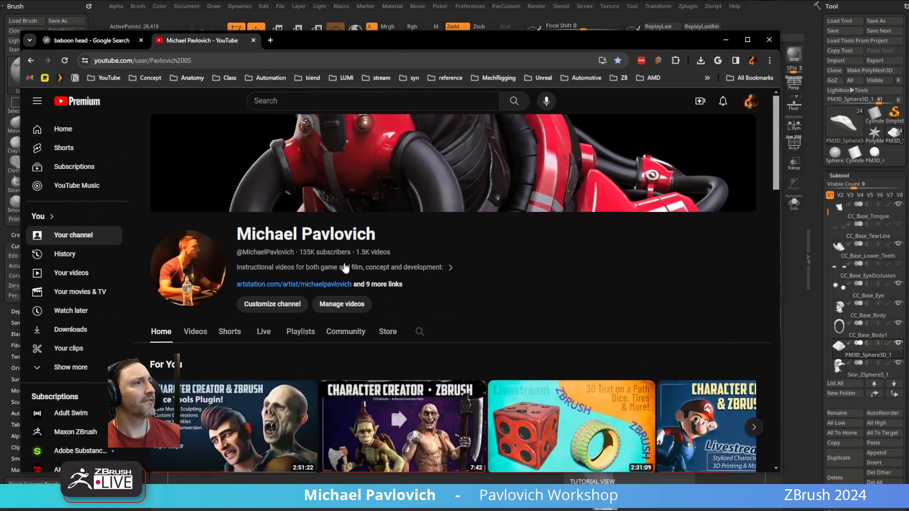
scroll(344, 268, "down", 6)
scroll(344, 268, "up", 5)
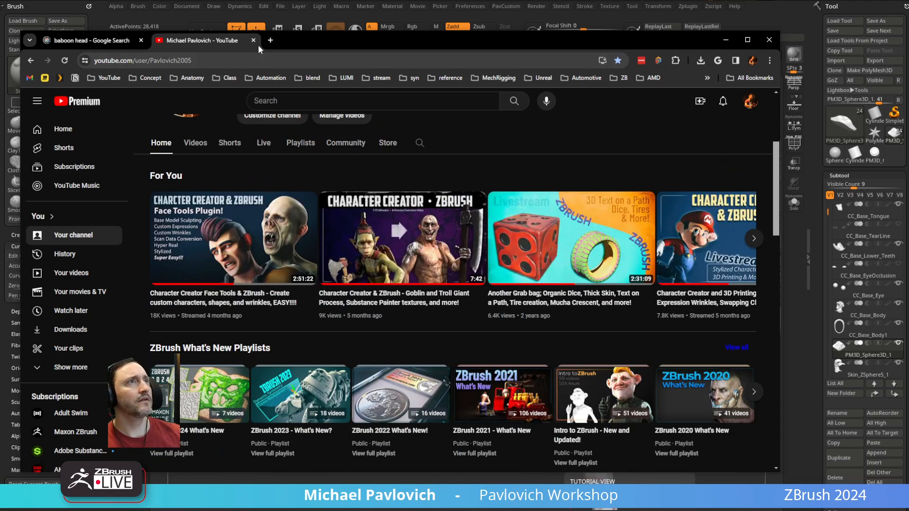
- Load the ArtStation portfolio in a new browser tab and open the Prince Rupert Statue Conversion project
left_click(270, 41)
type("art")
key("Return")
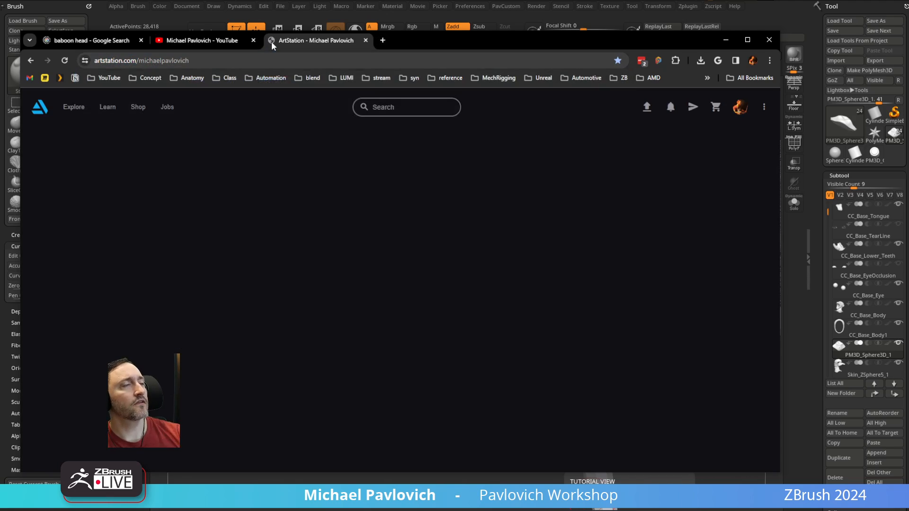
scroll(294, 213, "down", 8)
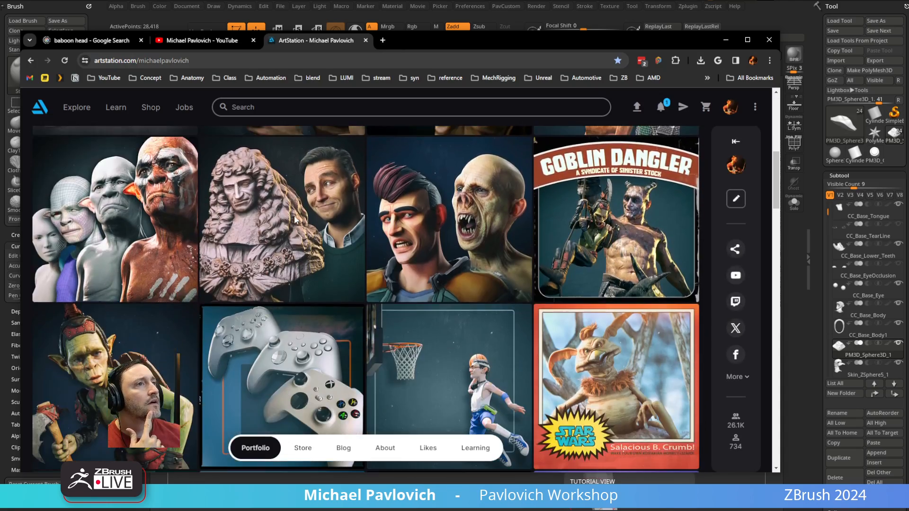
left_click(294, 215)
left_click(30, 60)
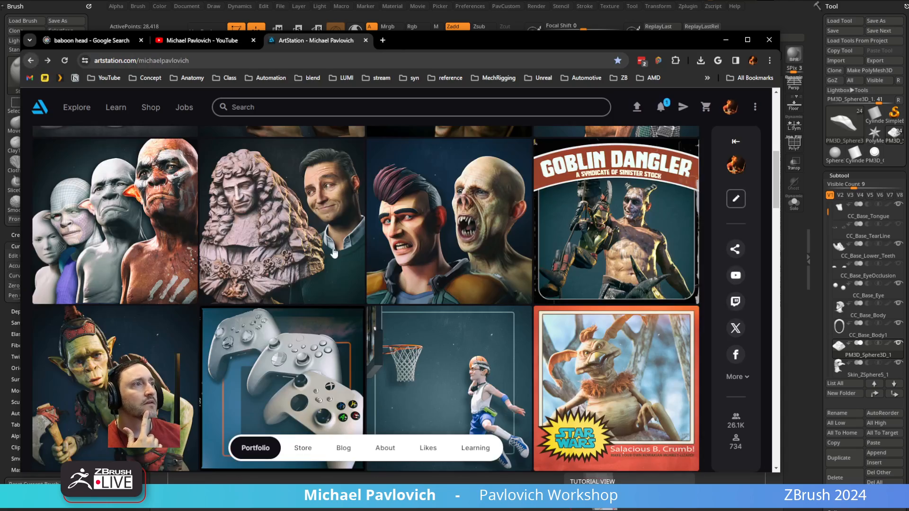
left_click(284, 242)
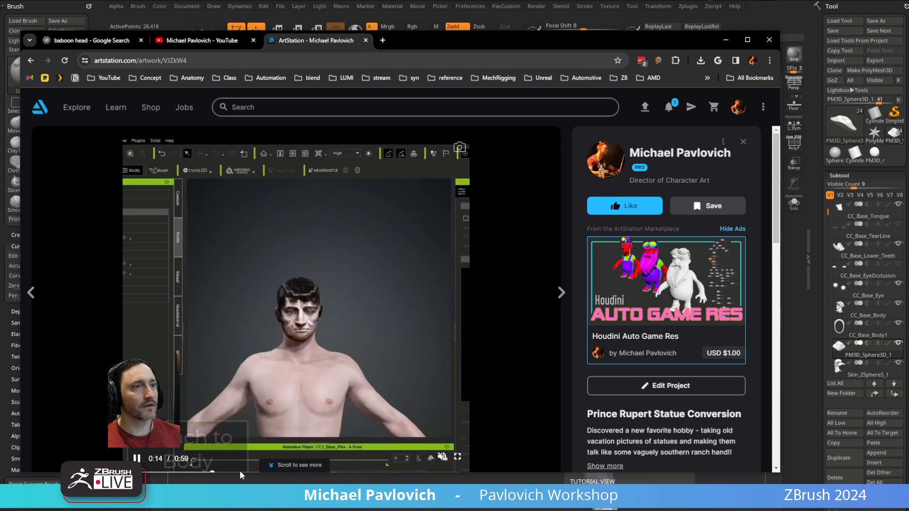
- Skim the statue conversion video past the skin weight painting to the facial capture part and return to ZBrush
scroll(281, 420, "down", 1)
left_click_drag(281, 426, 331, 426)
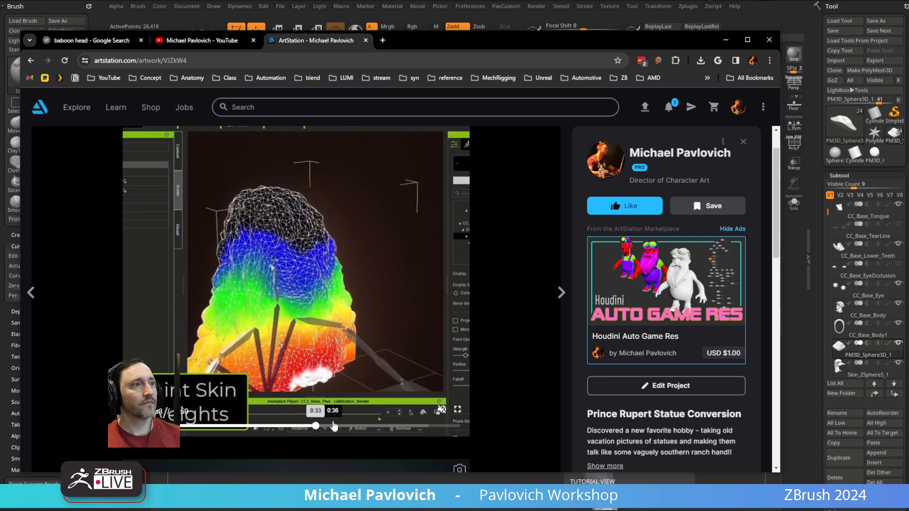
left_click(335, 425)
scroll(350, 422, "up", 1)
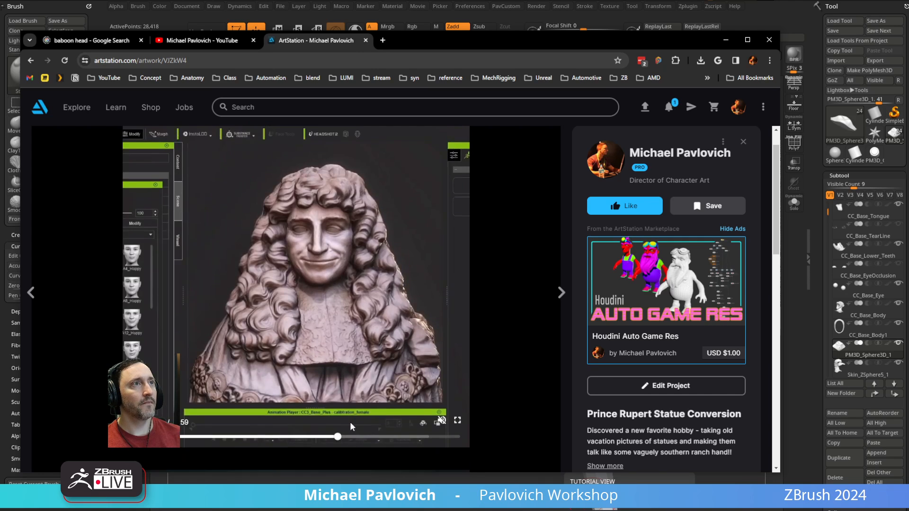
scroll(350, 422, "down", 1)
left_click(357, 426)
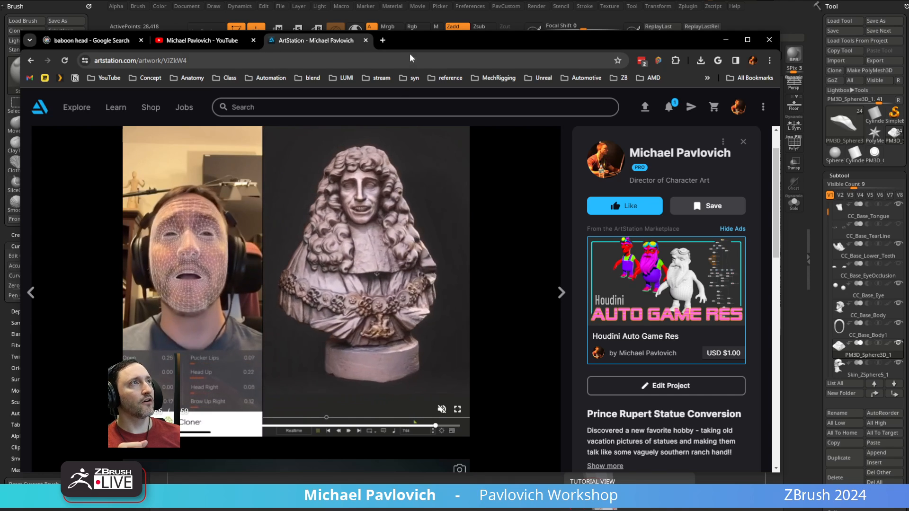
left_click_drag(417, 39, 908, 39)
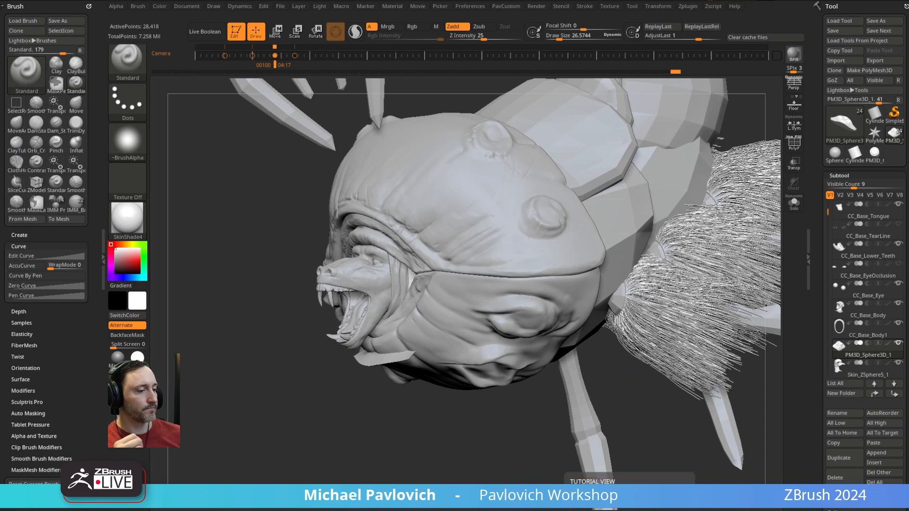